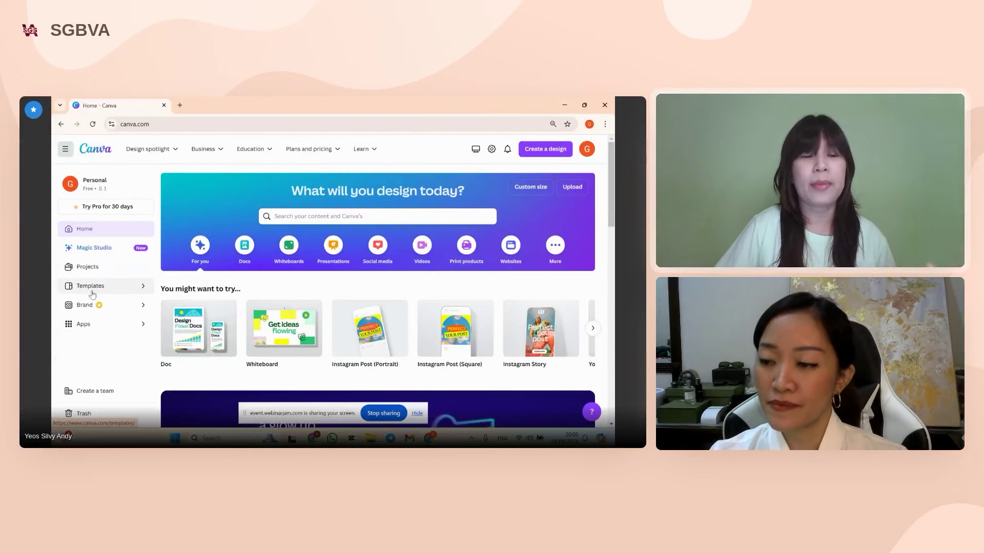
# Open the templates library and look through its work kits, Instagram Stories and Instagram Reels templates.
pyautogui.click(92, 291)
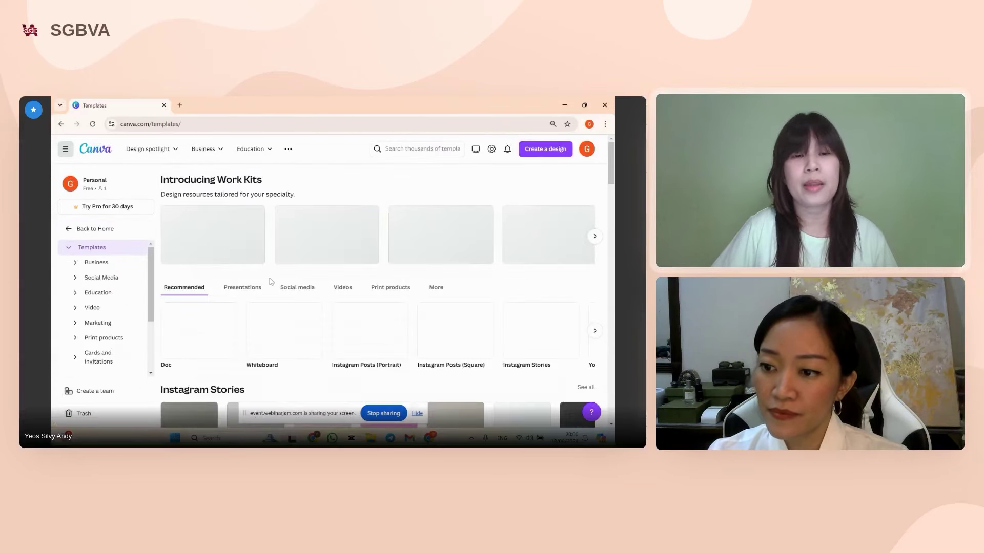
pyautogui.scroll(-2, 315, 302)
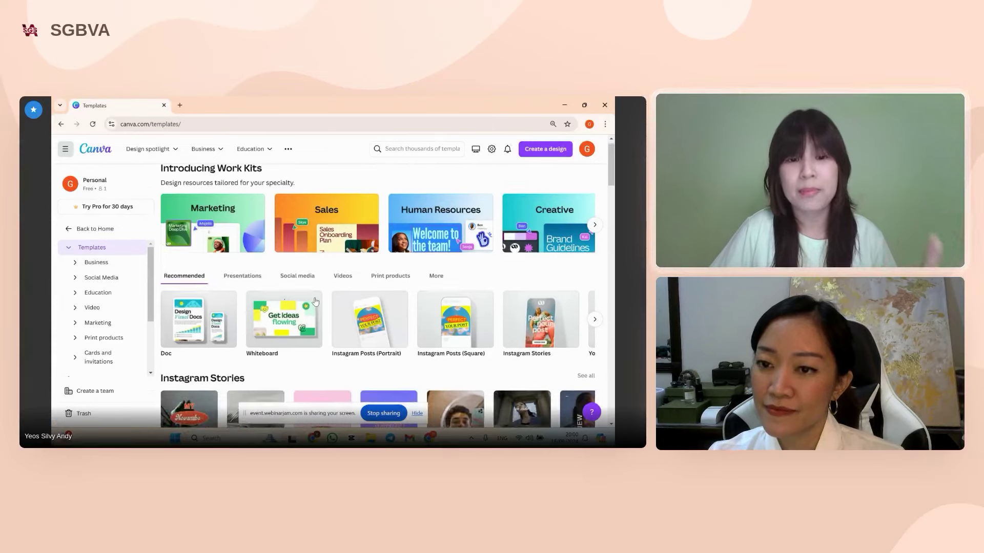
pyautogui.scroll(-4, 315, 301)
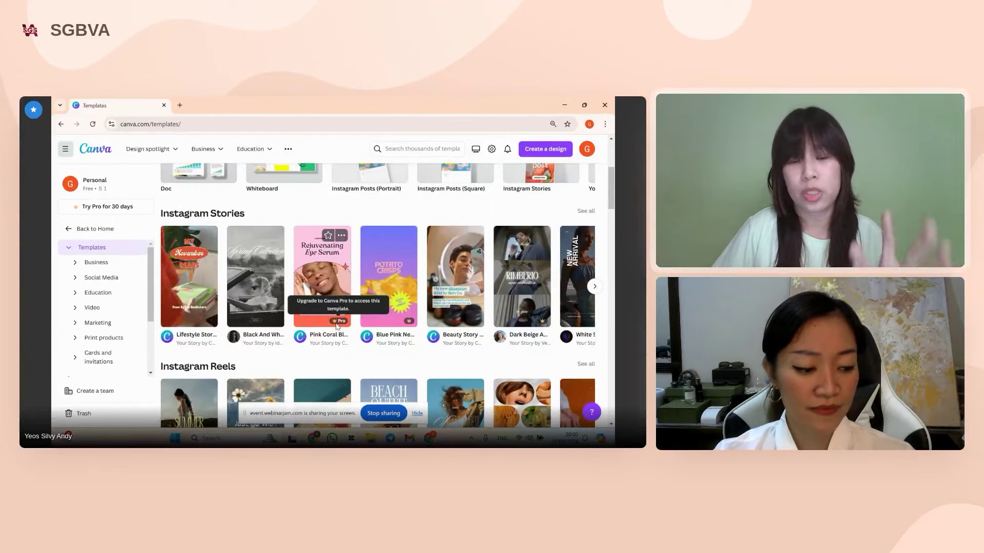
pyautogui.scroll(-1, 414, 328)
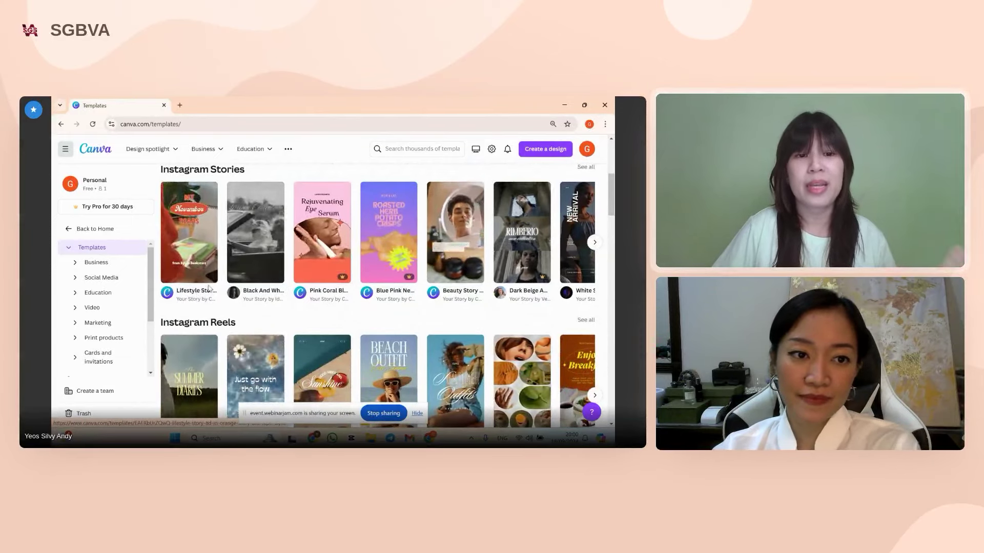
pyautogui.scroll(5, 158, 312)
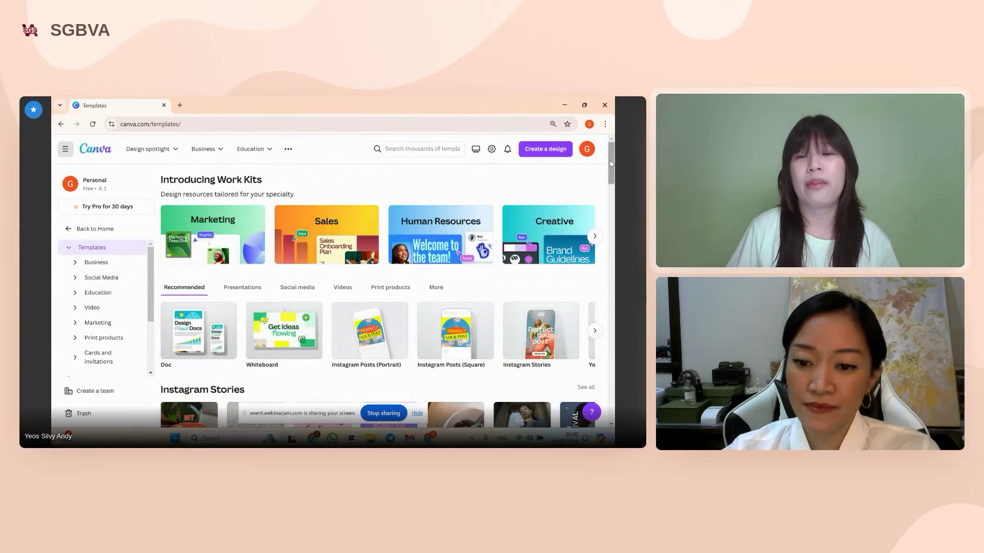
# Search the new-design formats for "youtube banner" and look through the available banner types.
pyautogui.click(534, 152)
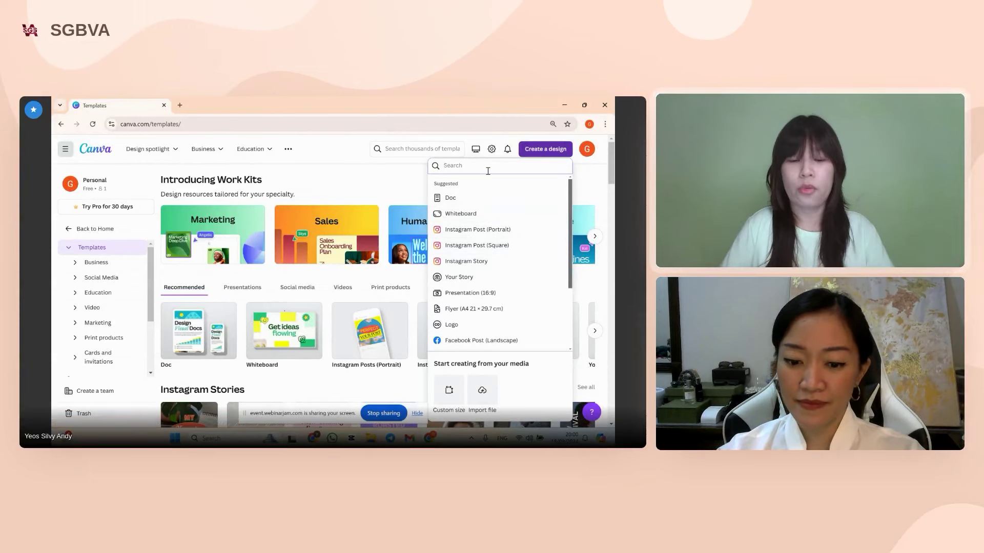
pyautogui.write('you')
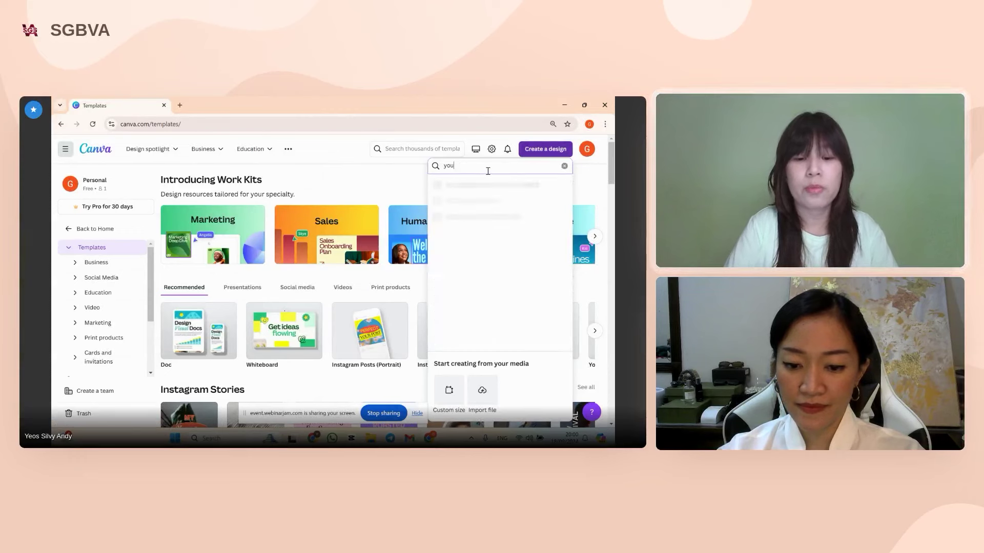
pyautogui.write('tube s')
pyautogui.press('BackSpace')
pyautogui.press('BackSpace')
pyautogui.press('BackSpace')
pyautogui.press('BackSpace')
pyautogui.write('be b')
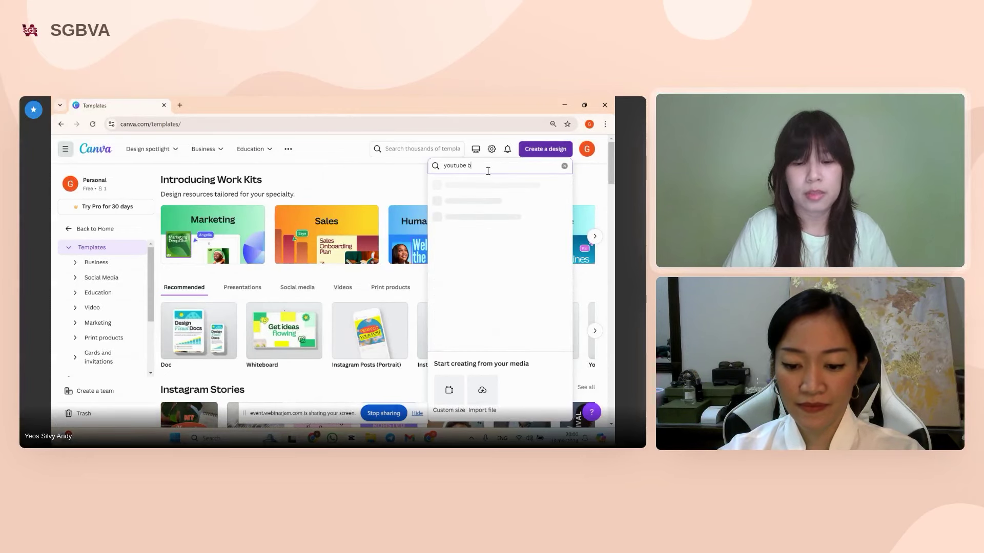
pyautogui.write('anner')
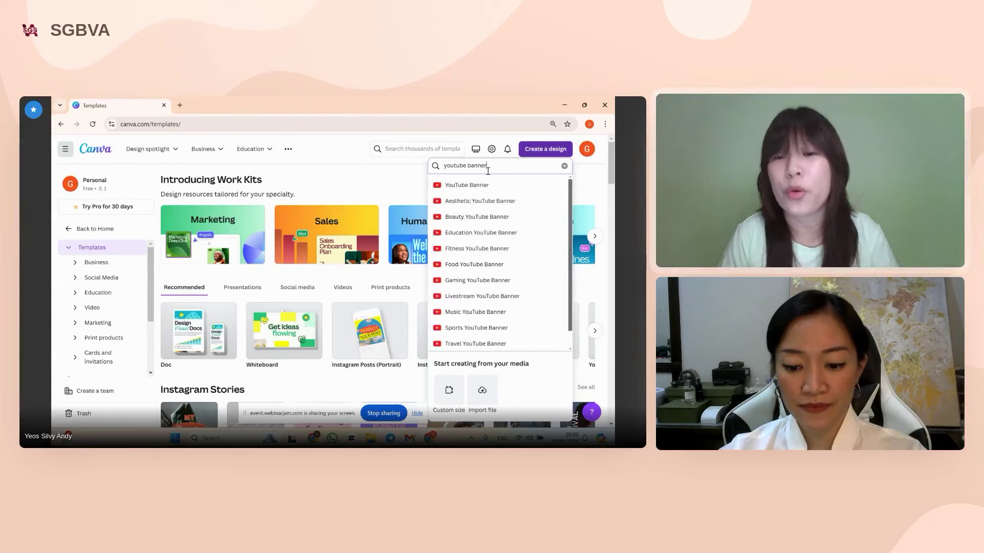
pyautogui.scroll(-1, 478, 230)
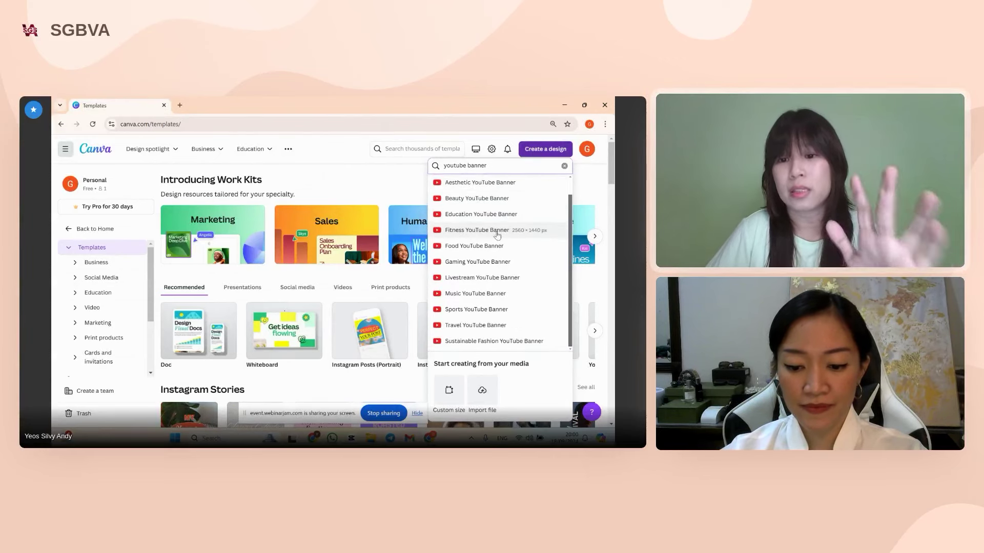
# Search the new-design formats for "tiktok" and then "linkedin", and look through the LinkedIn formats.
pyautogui.tripleClick(496, 166)
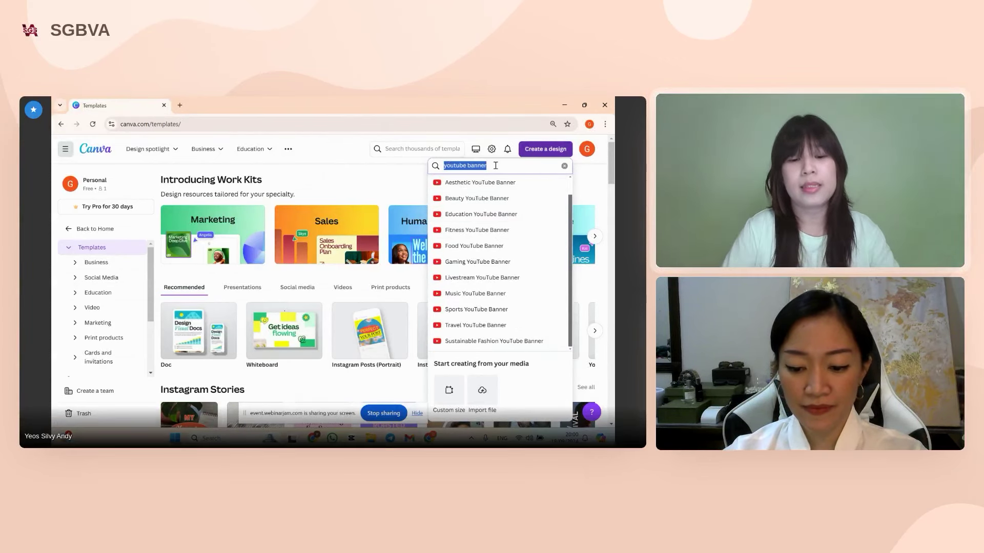
pyautogui.write('tiktok')
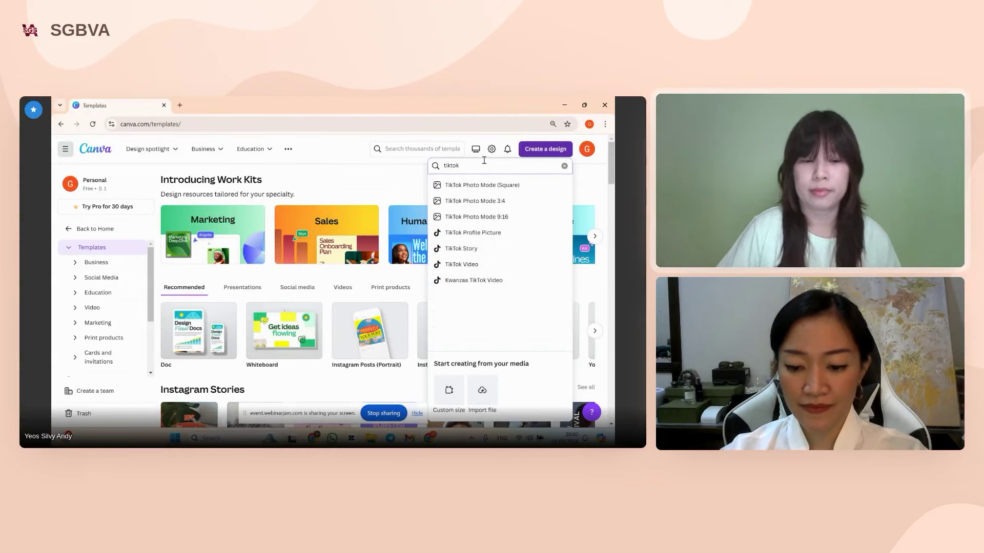
pyautogui.tripleClick(484, 160)
pyautogui.write('lin')
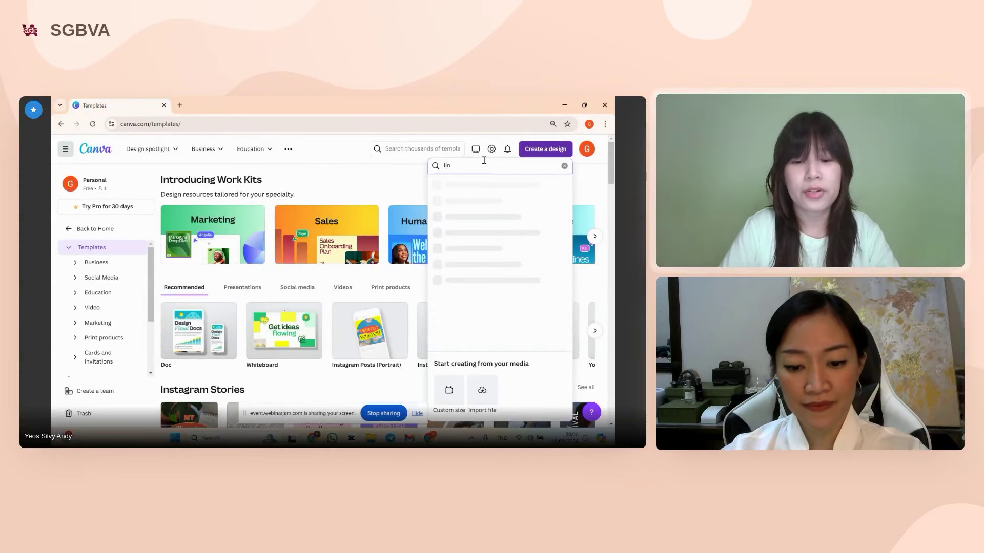
pyautogui.write('kedin')
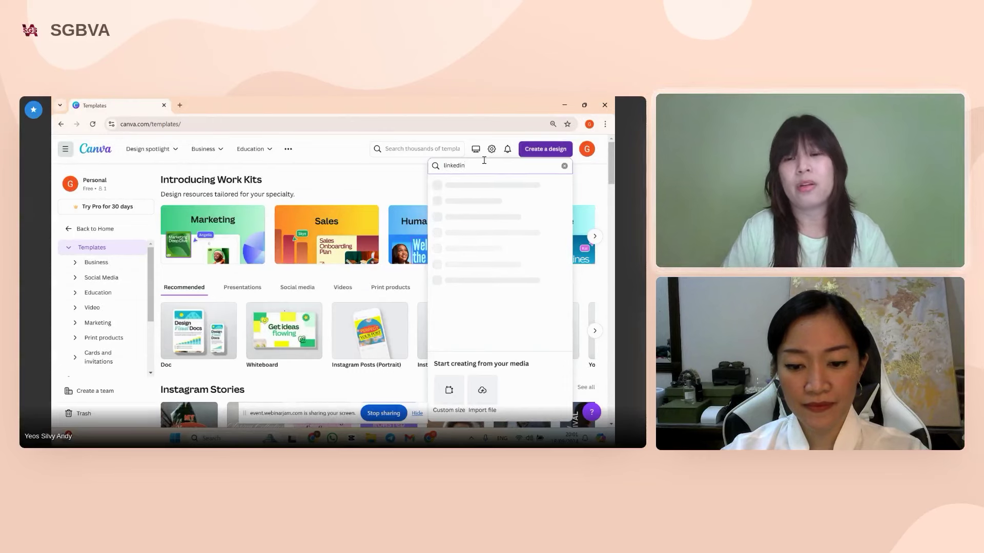
pyautogui.scroll(-1, 492, 241)
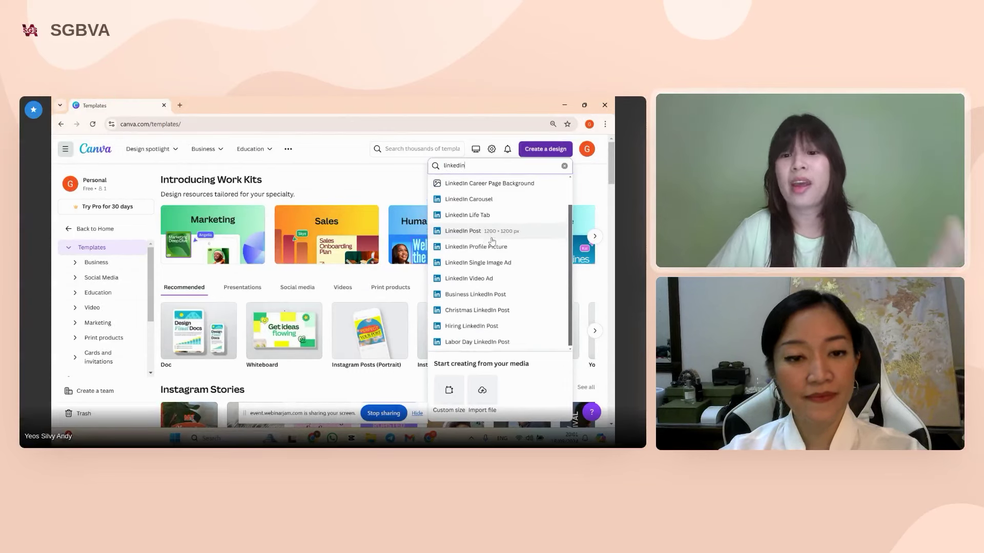
# Search the new-design formats for "instagram post" and create a blank Instagram Post (Portrait) design.
pyautogui.doubleClick(503, 169)
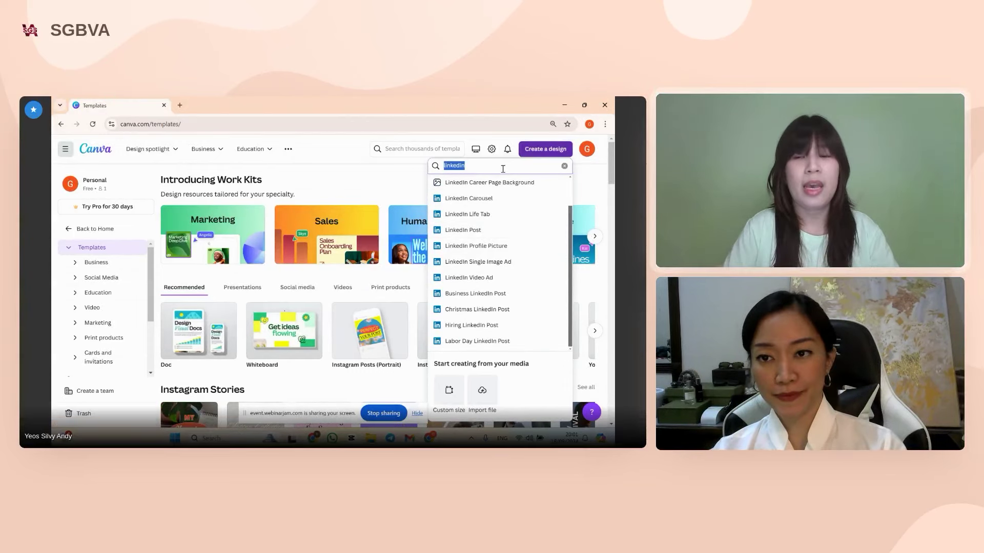
pyautogui.press('BackSpace')
pyautogui.write('instagra')
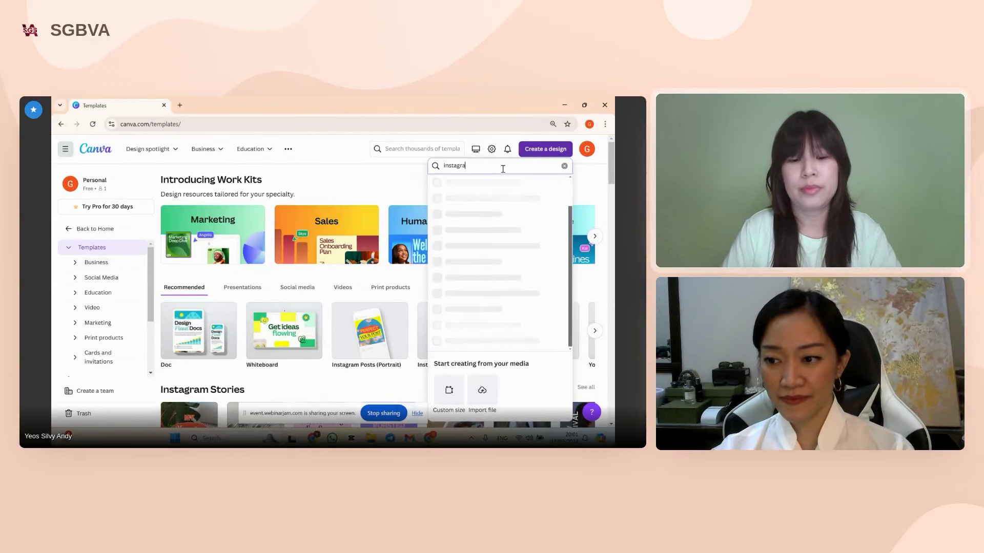
pyautogui.write('m post')
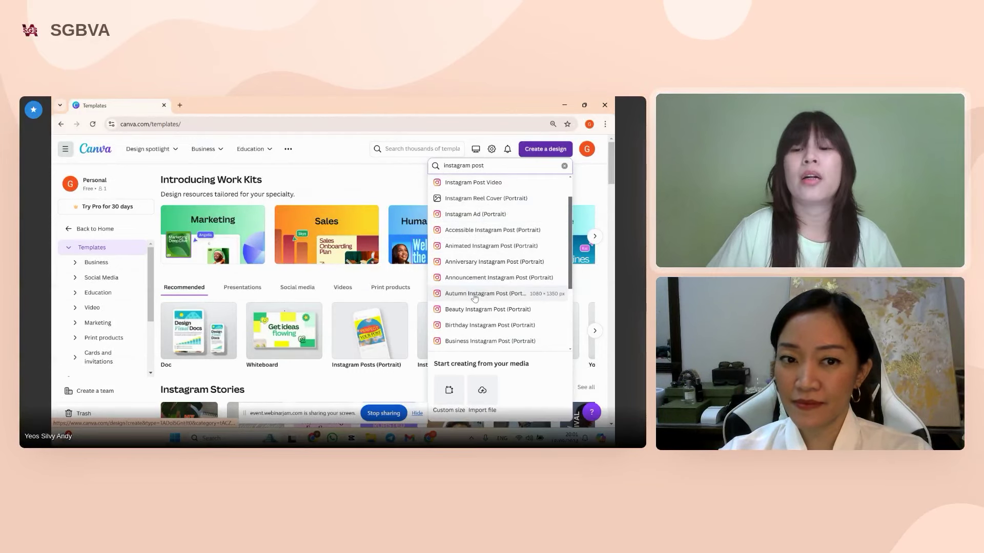
pyautogui.scroll(2, 487, 256)
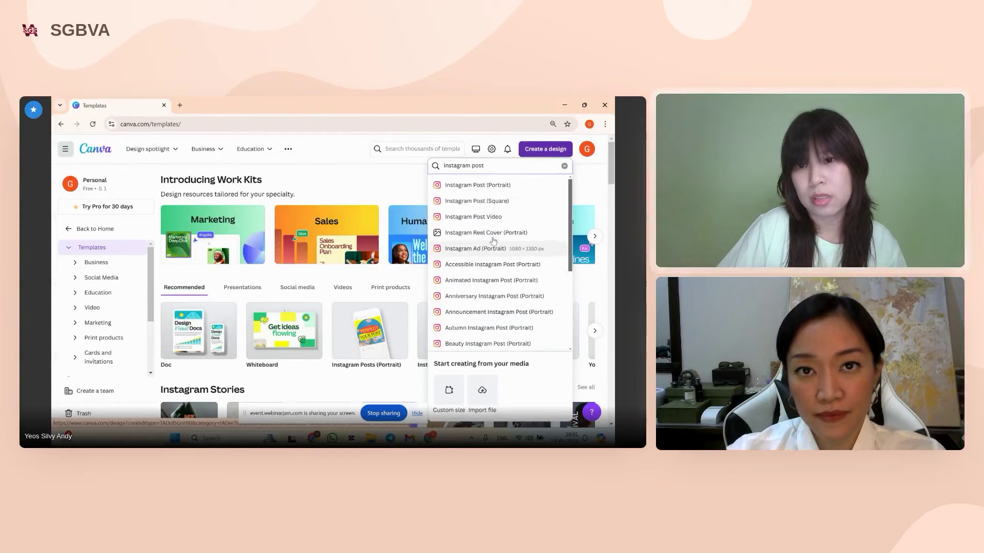
pyautogui.click(481, 185)
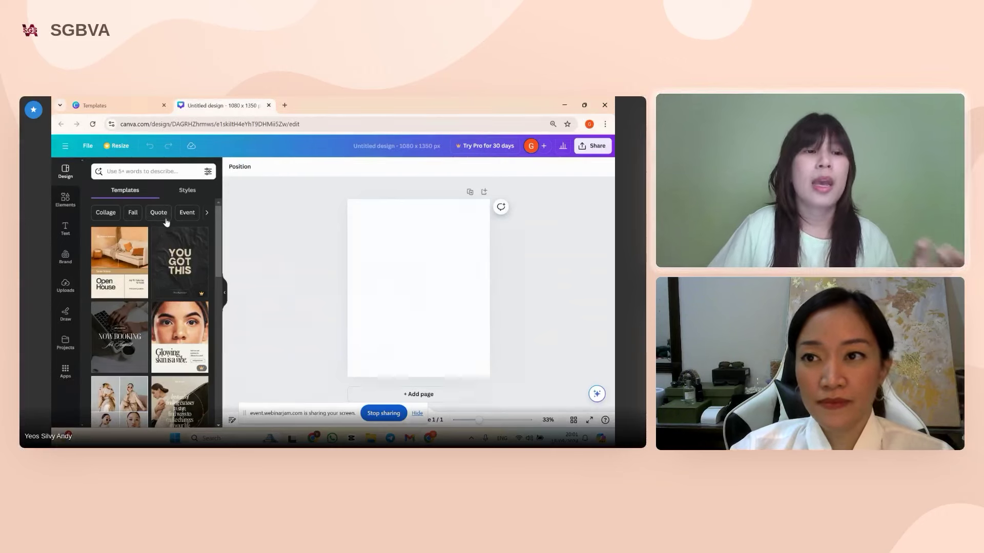
# View the available design elements and the default text styles, and select the blank page.
pyautogui.click(66, 200)
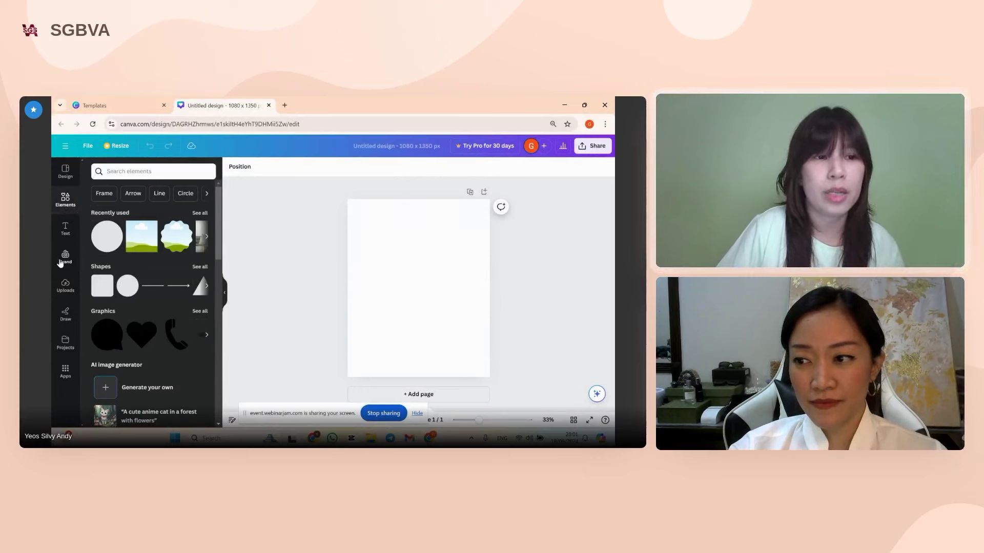
pyautogui.click(65, 231)
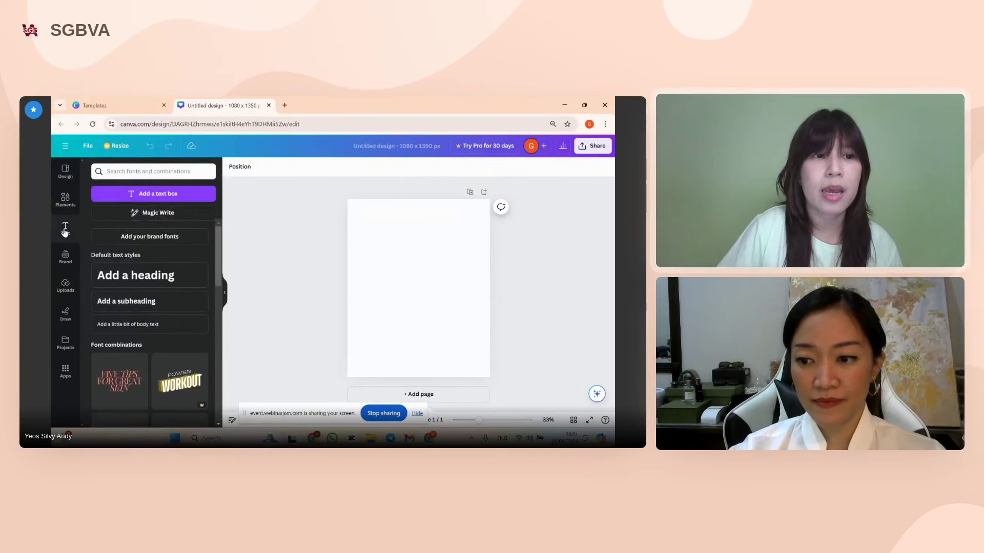
pyautogui.click(388, 259)
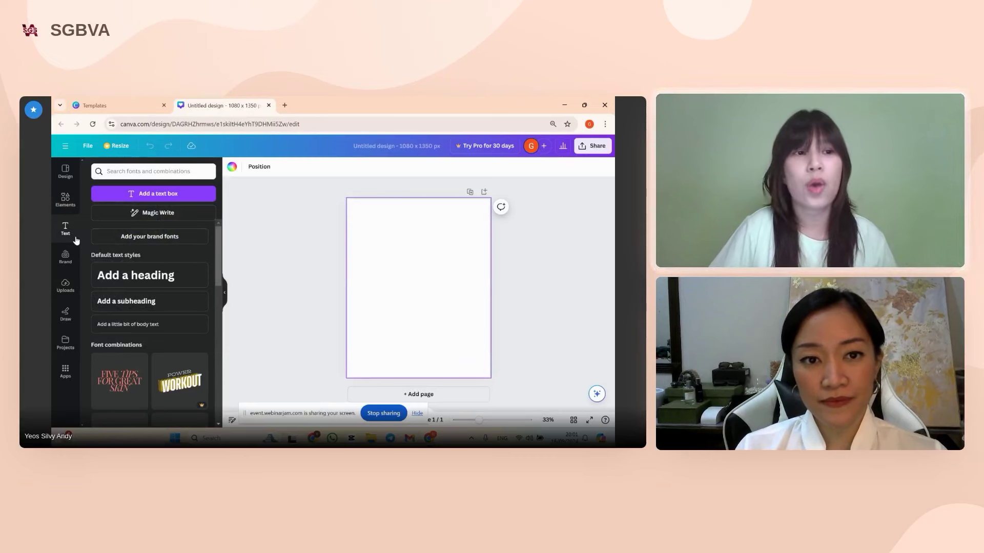
# Search the design elements for "work from home".
pyautogui.click(65, 198)
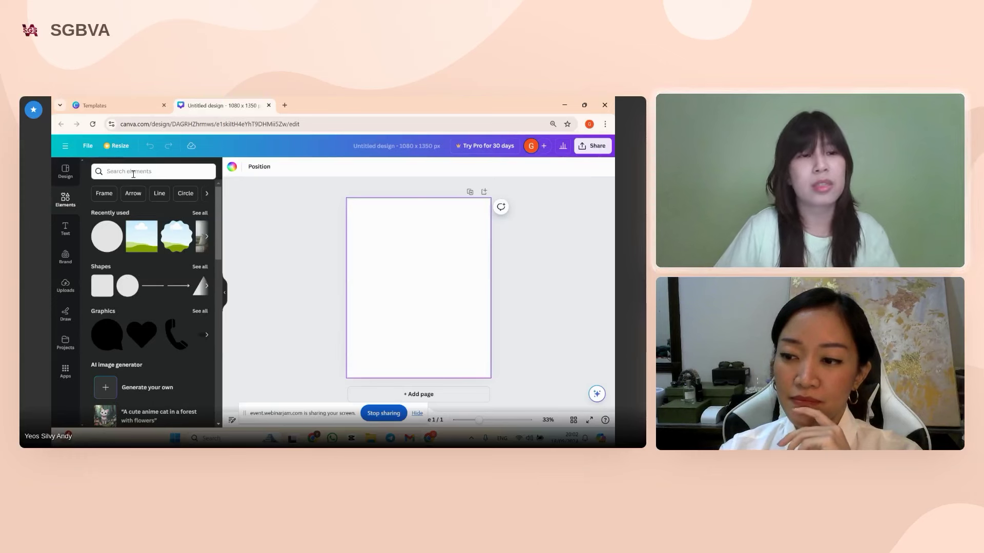
pyautogui.click(133, 172)
pyautogui.write('work from')
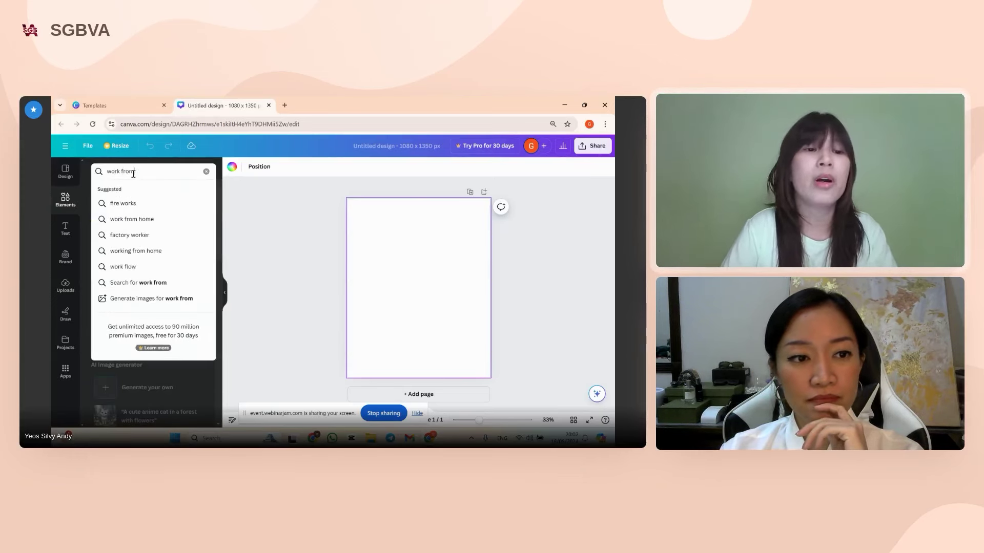
pyautogui.write(' home')
pyautogui.press('Return')
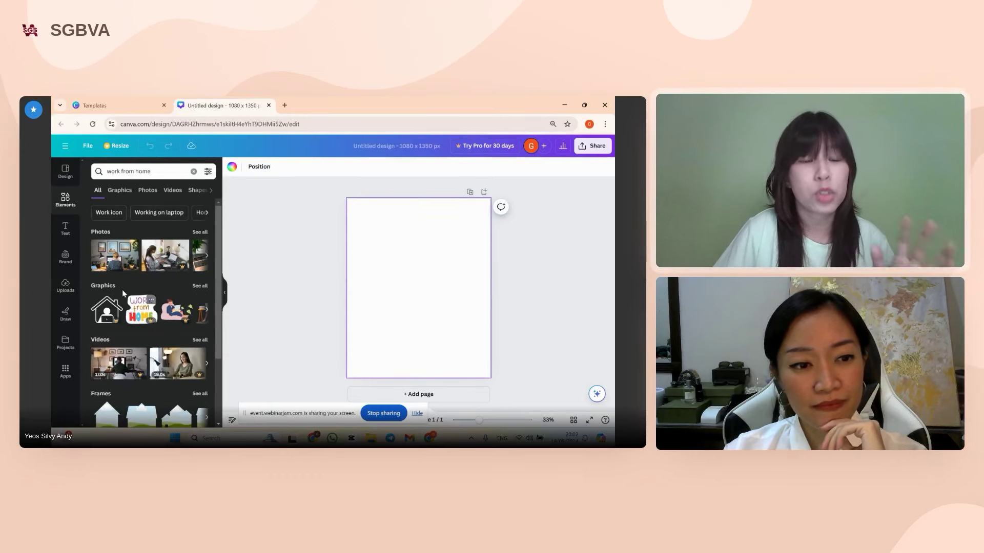
# Look through the "work from home" results by category: graphics, photos, videos, shapes, audio and frames.
pyautogui.click(120, 191)
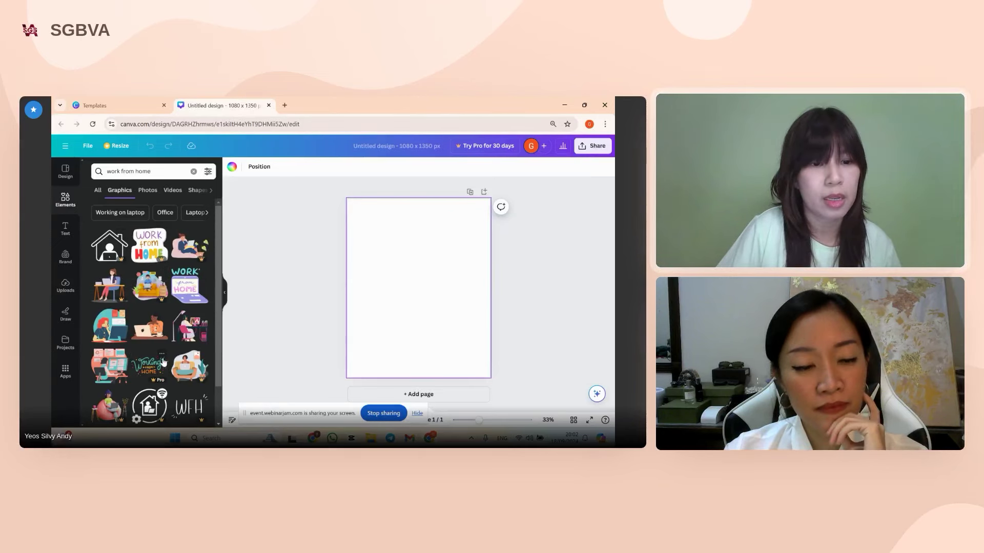
pyautogui.scroll(-3, 169, 359)
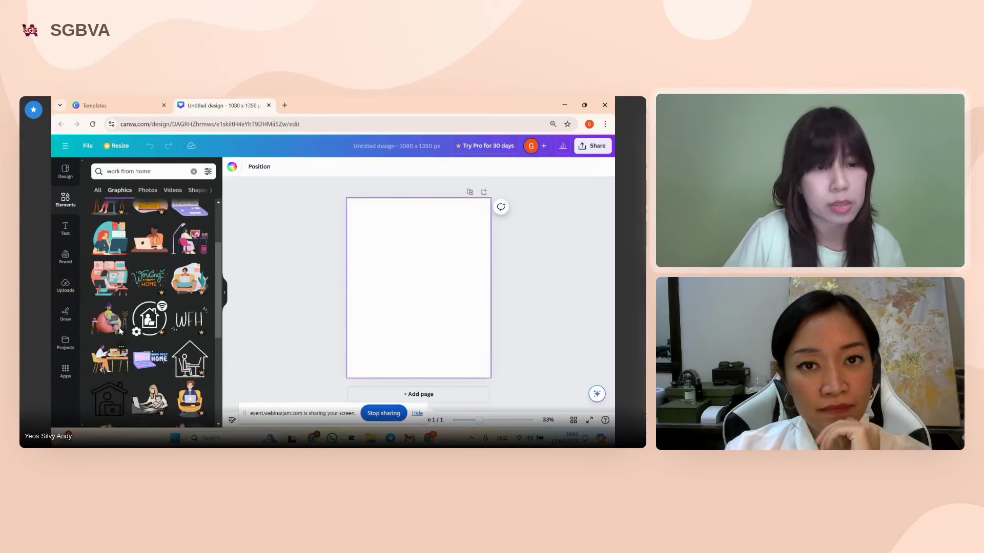
pyautogui.click(148, 190)
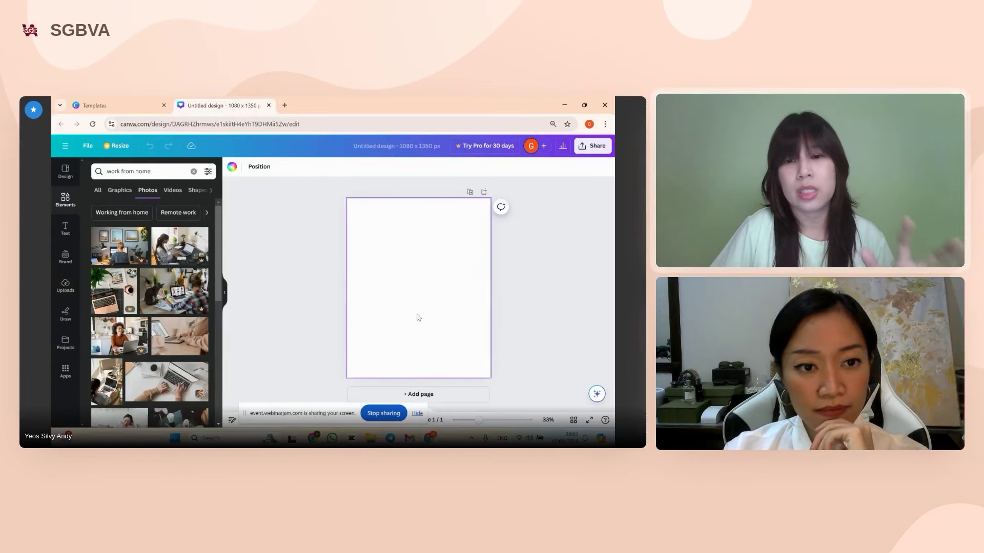
pyautogui.click(172, 192)
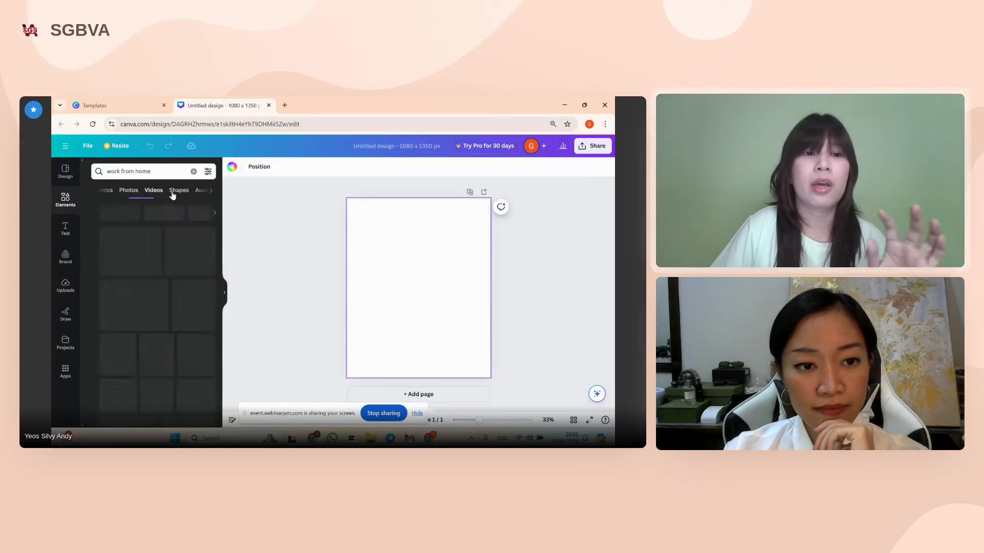
pyautogui.click(174, 191)
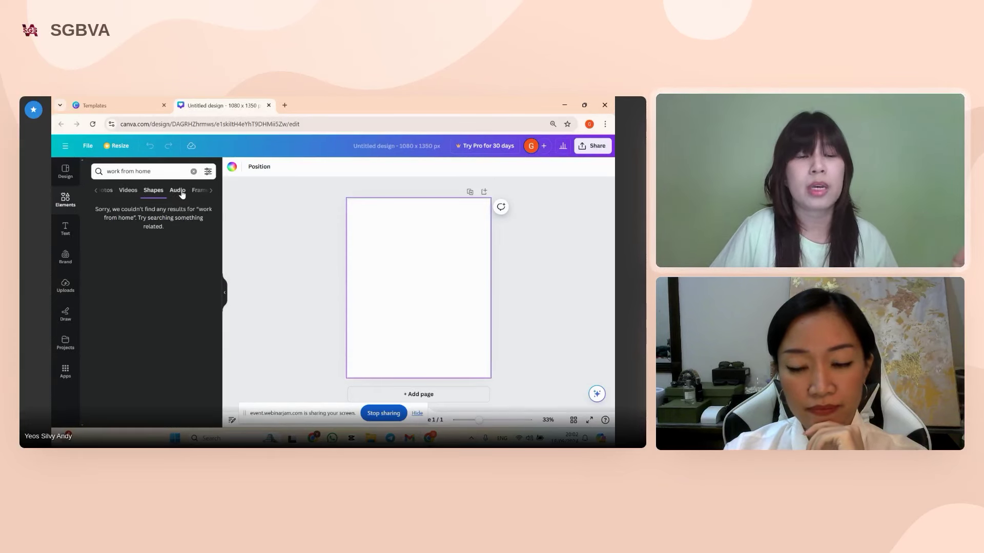
pyautogui.click(182, 191)
pyautogui.click(178, 192)
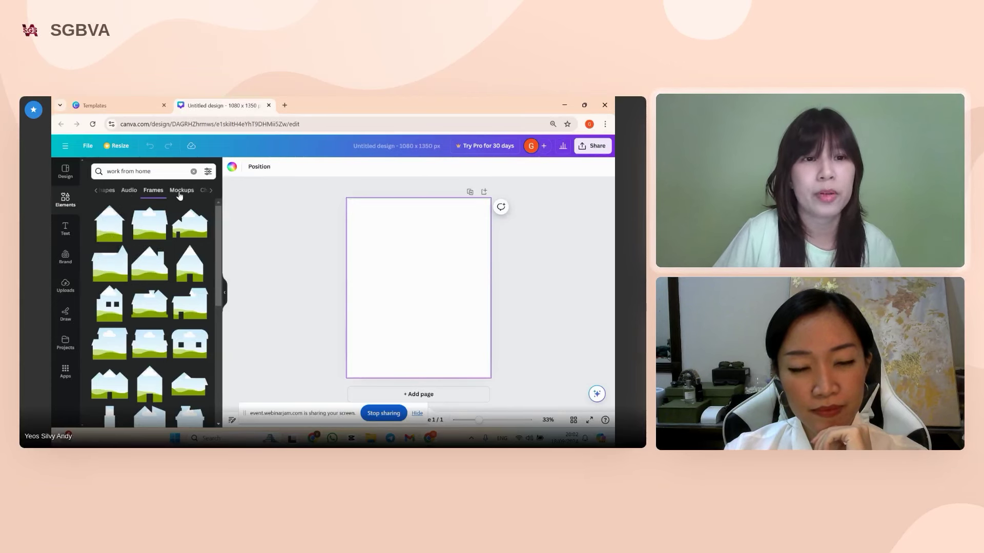
# Add the "work from home" photo of hands typing on a laptop beside mugs and set it as the page background.
pyautogui.click(96, 191)
pyautogui.click(147, 191)
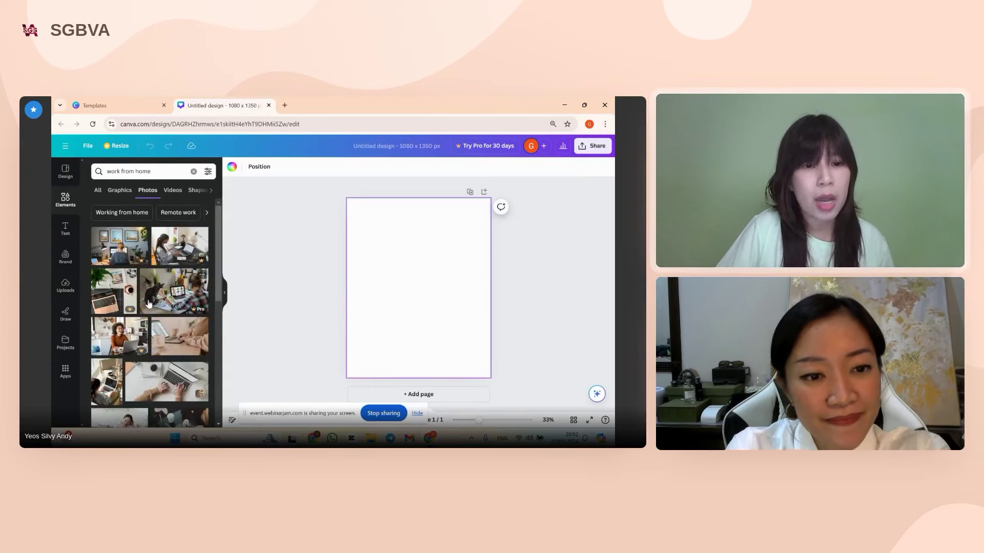
pyautogui.scroll(-2, 148, 304)
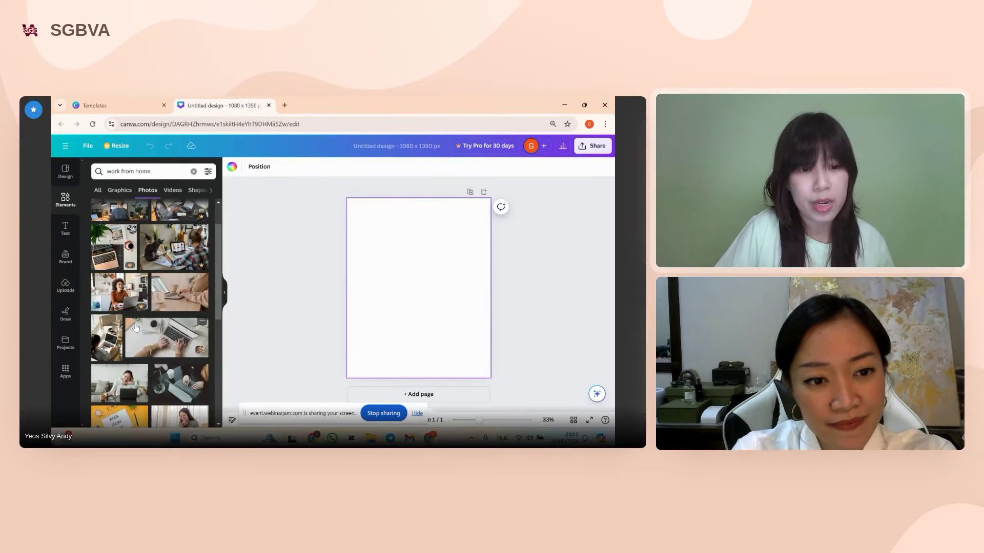
pyautogui.scroll(-3, 173, 307)
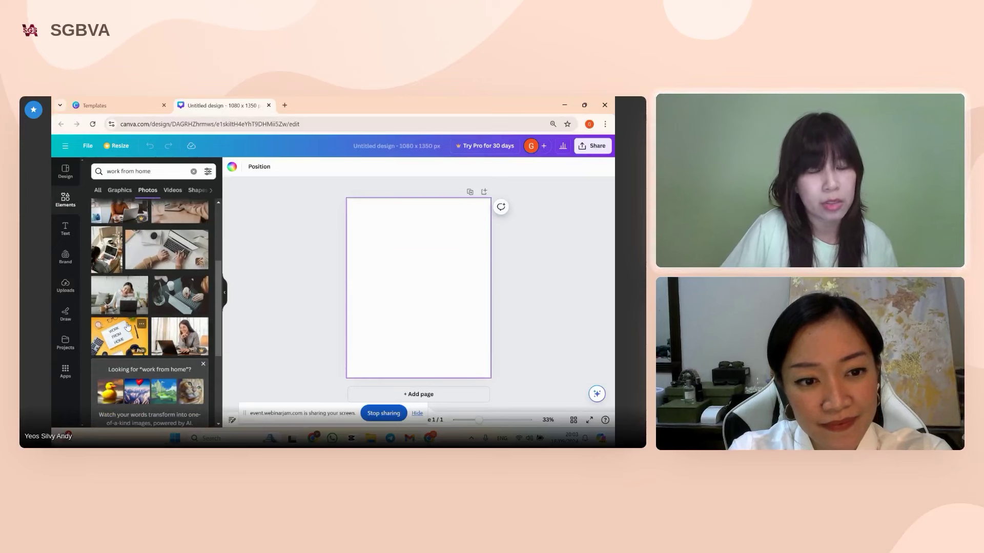
pyautogui.scroll(-3, 127, 326)
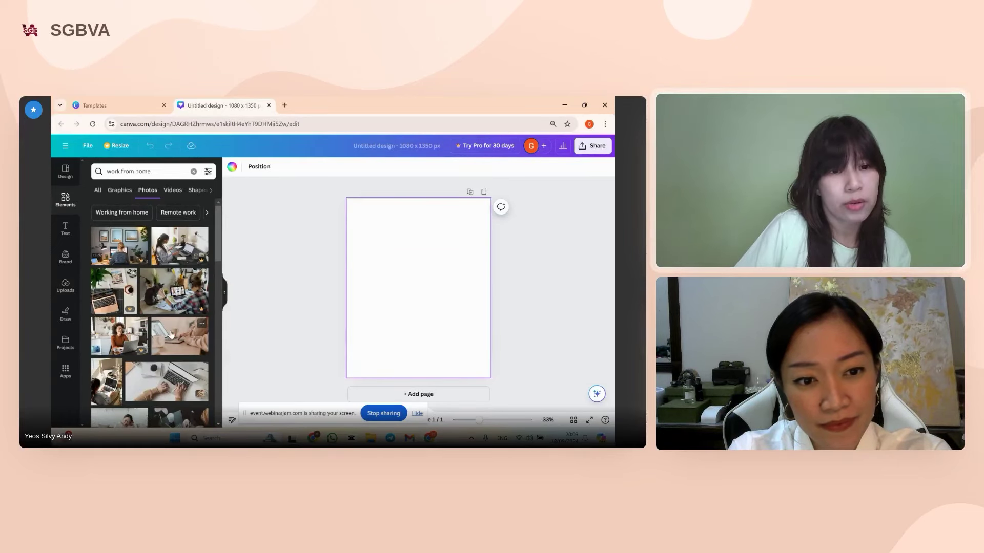
pyautogui.click(171, 335)
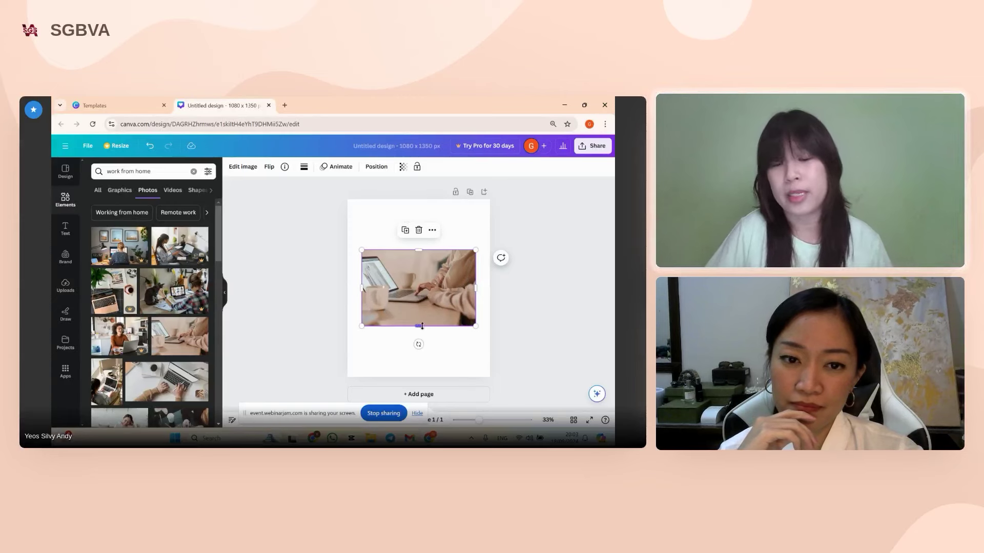
pyautogui.rightClick(402, 282)
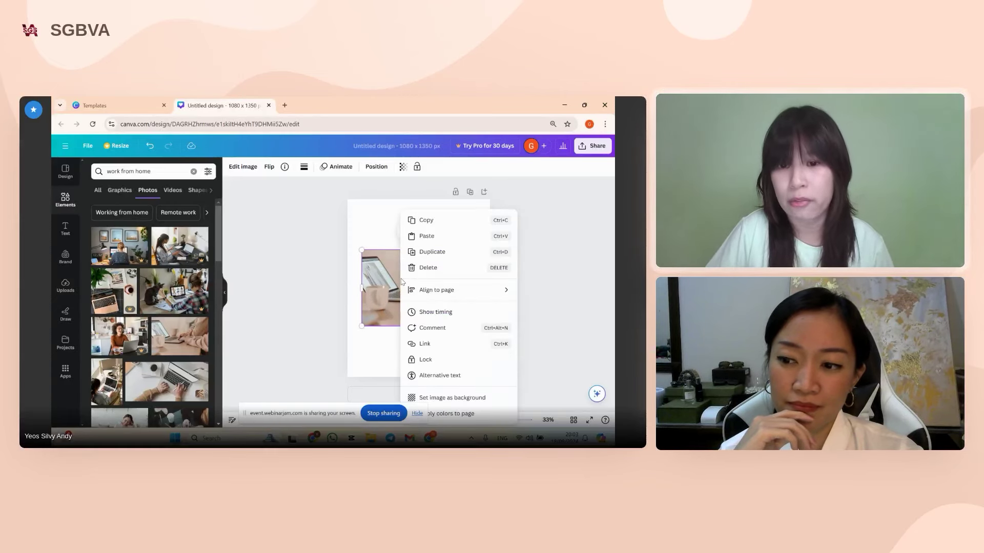
pyautogui.click(468, 398)
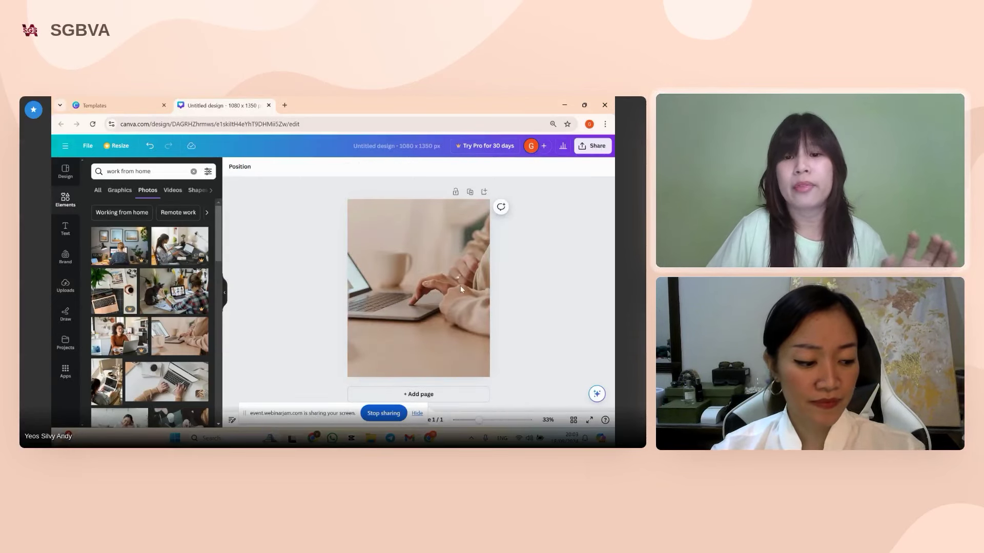
# Reposition the background photo within its crop so the laptop and both mugs fill the page, and apply the crop.
pyautogui.click(423, 276)
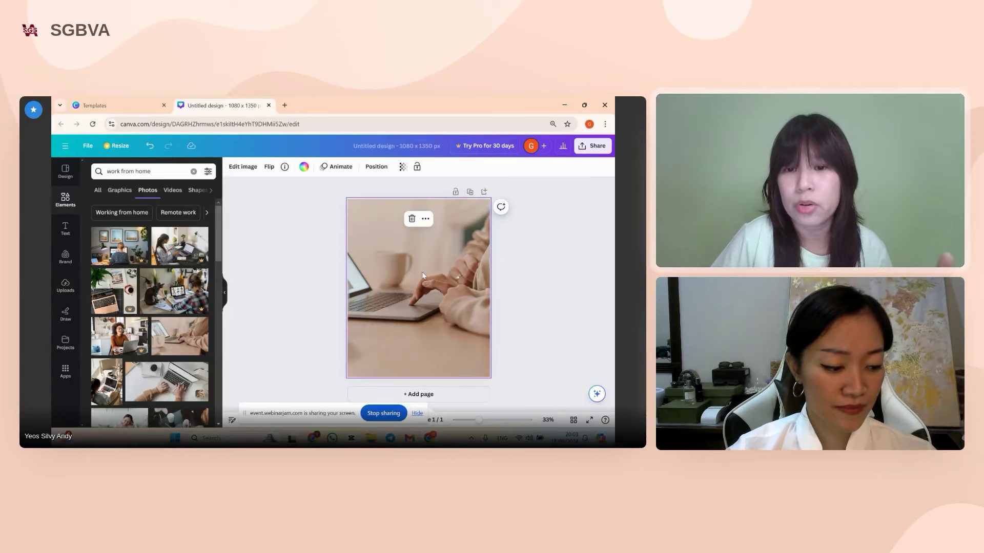
pyautogui.doubleClick(421, 272)
pyautogui.moveTo(422, 272); pyautogui.dragTo(368, 287)
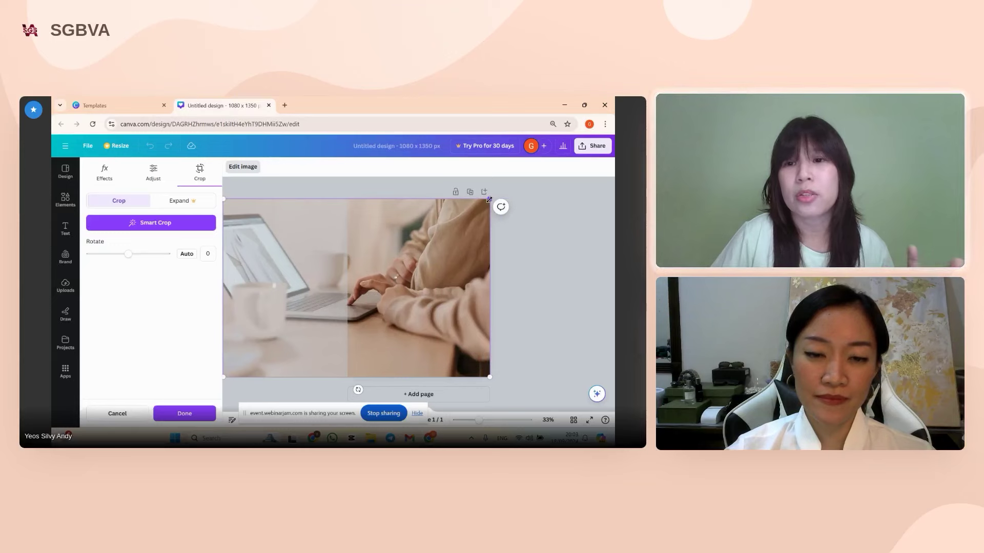
pyautogui.moveTo(489, 200); pyautogui.dragTo(609, 180)
pyautogui.hotkey('ctrl', 'z')
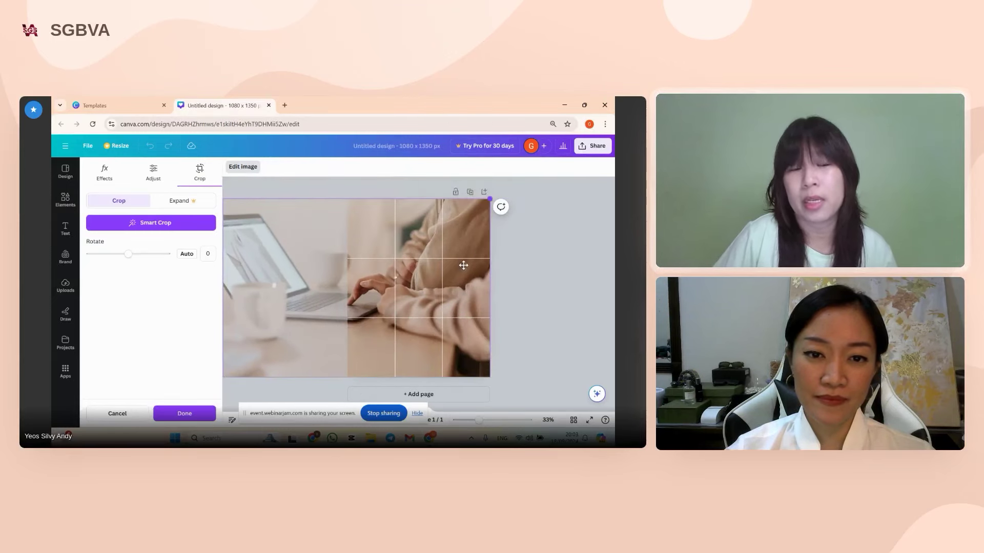
pyautogui.moveTo(424, 272); pyautogui.dragTo(531, 296)
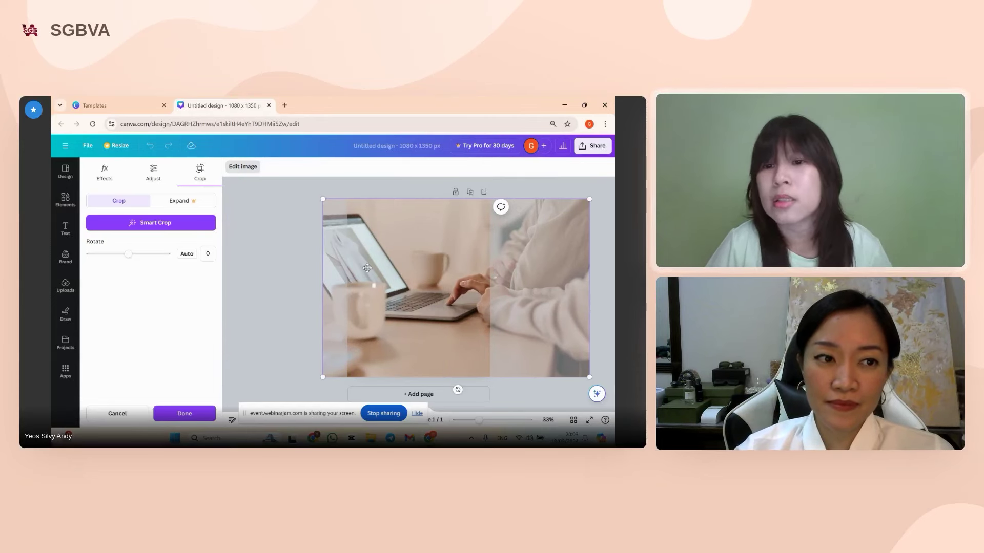
pyautogui.click(184, 414)
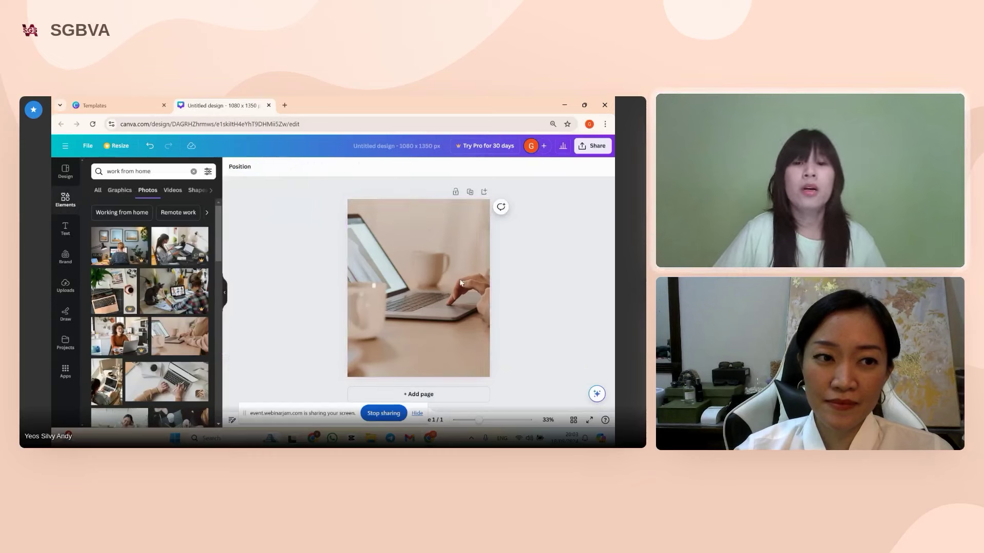
pyautogui.click(450, 242)
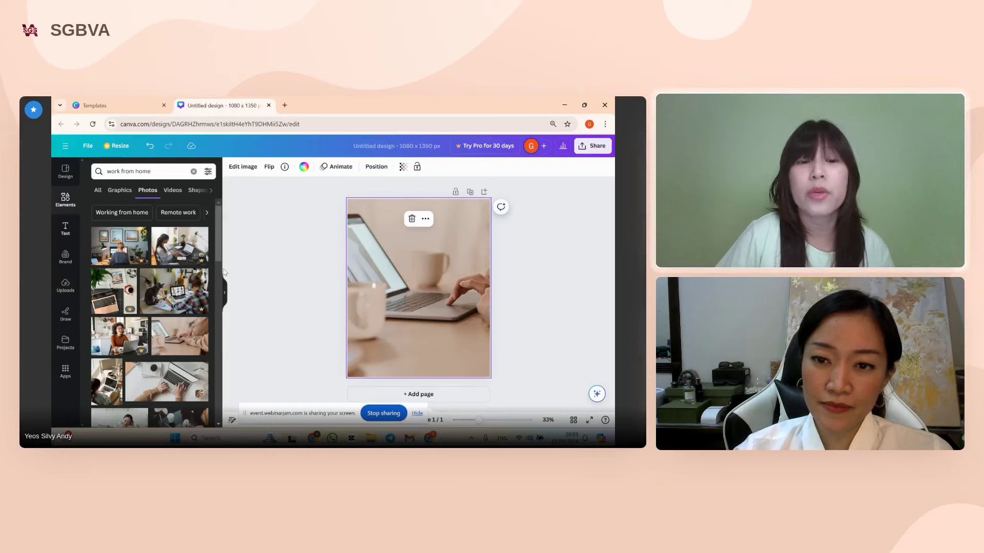
pyautogui.click(289, 283)
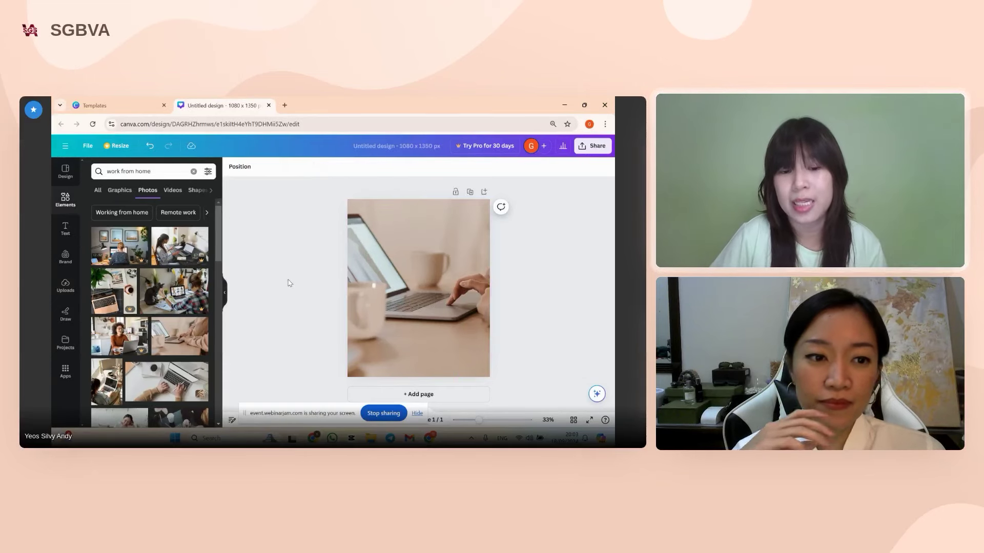
# Add a text box near the top of the page reading "Virtual Assistant".
pyautogui.click(450, 317)
pyautogui.press('t')
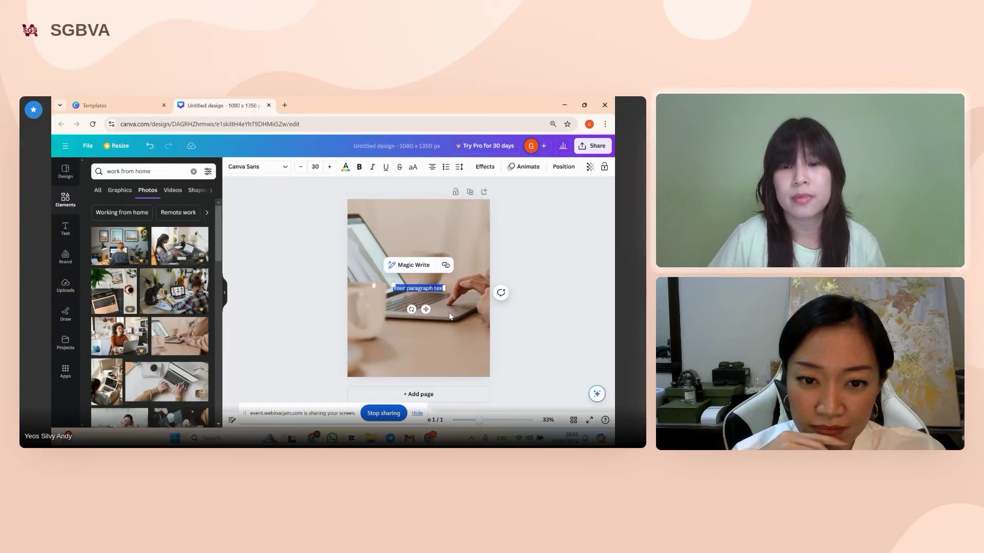
pyautogui.moveTo(428, 307); pyautogui.dragTo(425, 247)
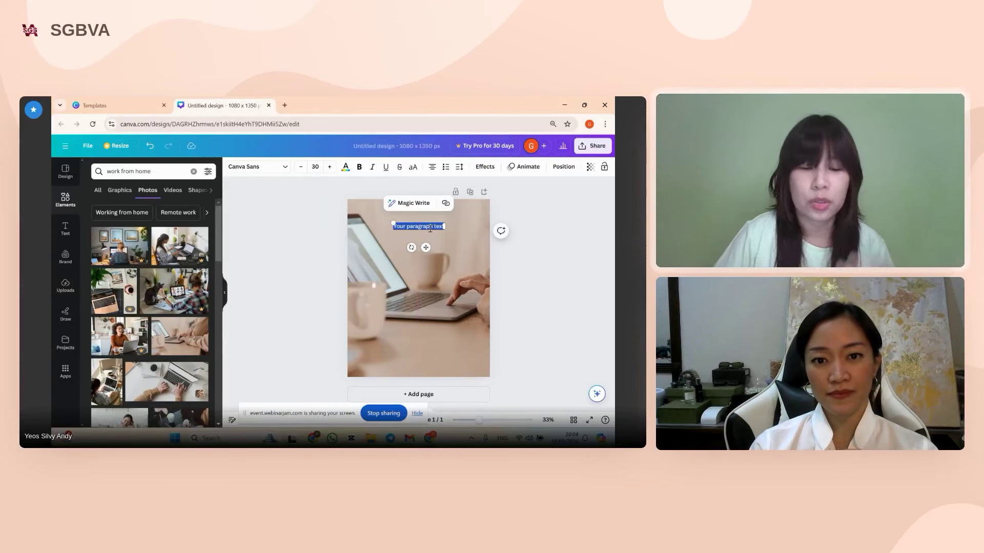
pyautogui.write('Mirtual ass')
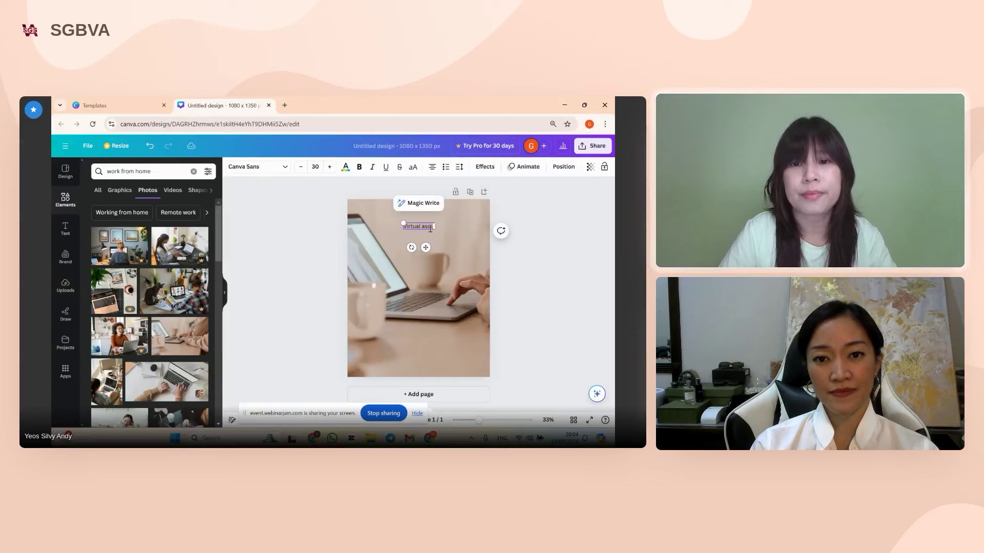
pyautogui.press('BackSpace')
pyautogui.write('Assistant')
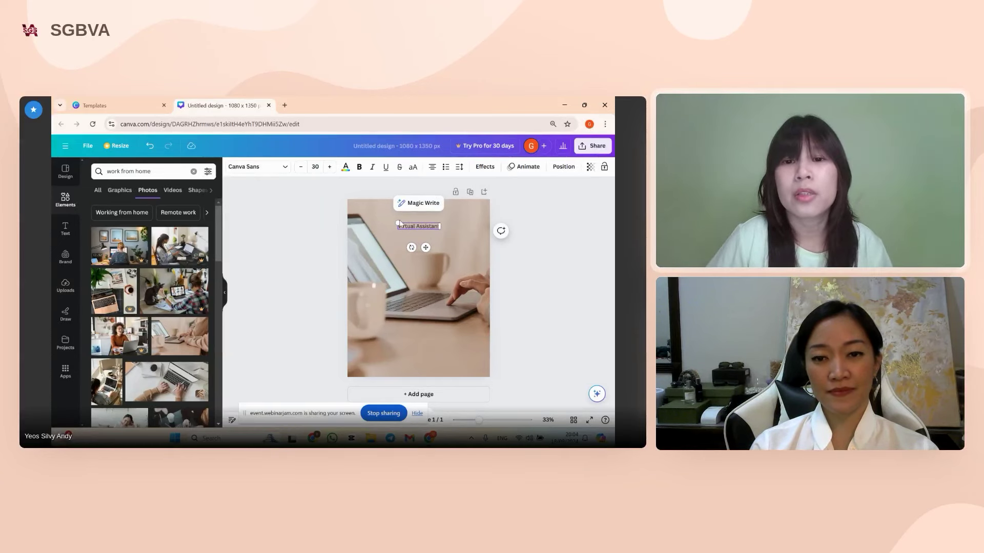
# Set the "Virtual Assistant" text to size 50 and bold, and move it slightly down.
pyautogui.moveTo(399, 224); pyautogui.dragTo(422, 222)
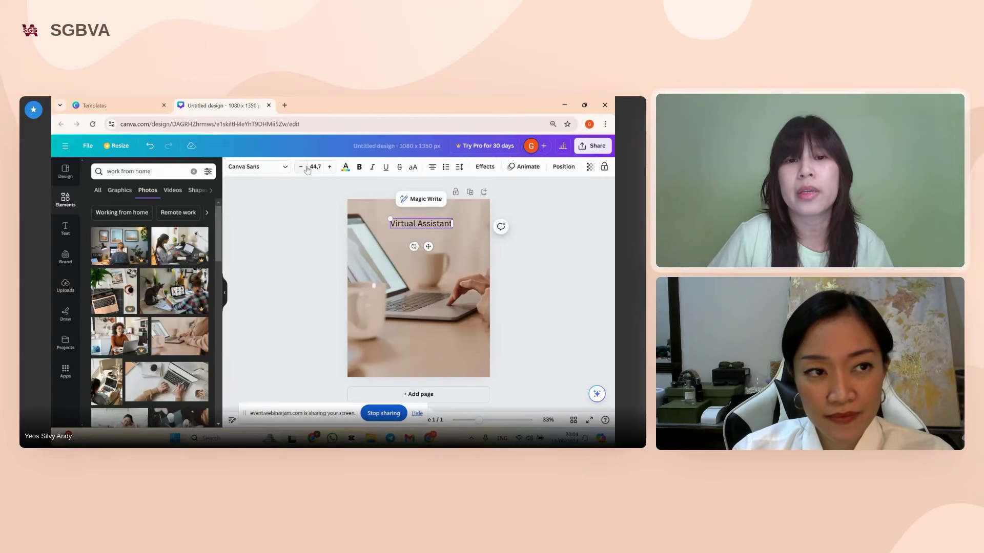
pyautogui.click(321, 166)
pyautogui.write('50')
pyautogui.press('Return')
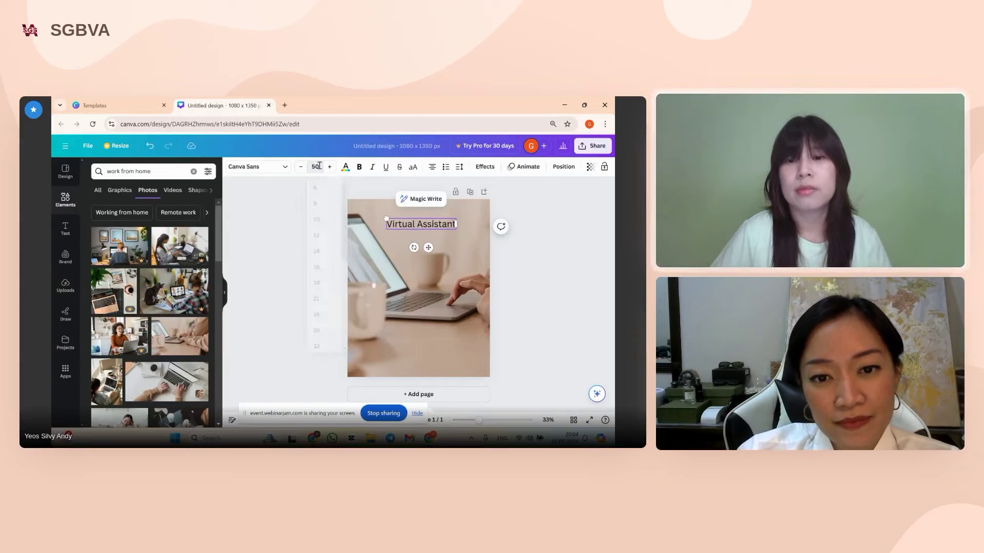
pyautogui.click(359, 168)
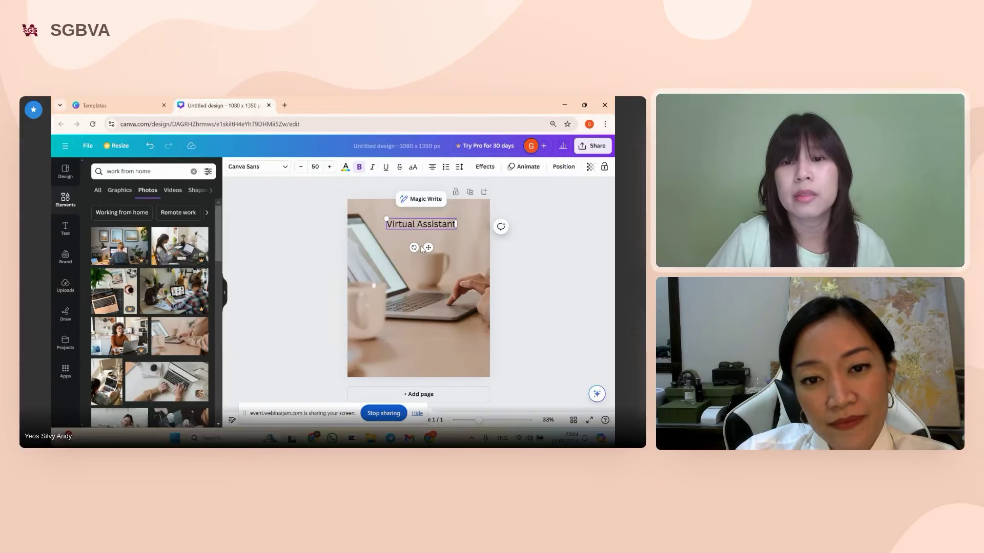
pyautogui.moveTo(421, 249); pyautogui.dragTo(422, 256)
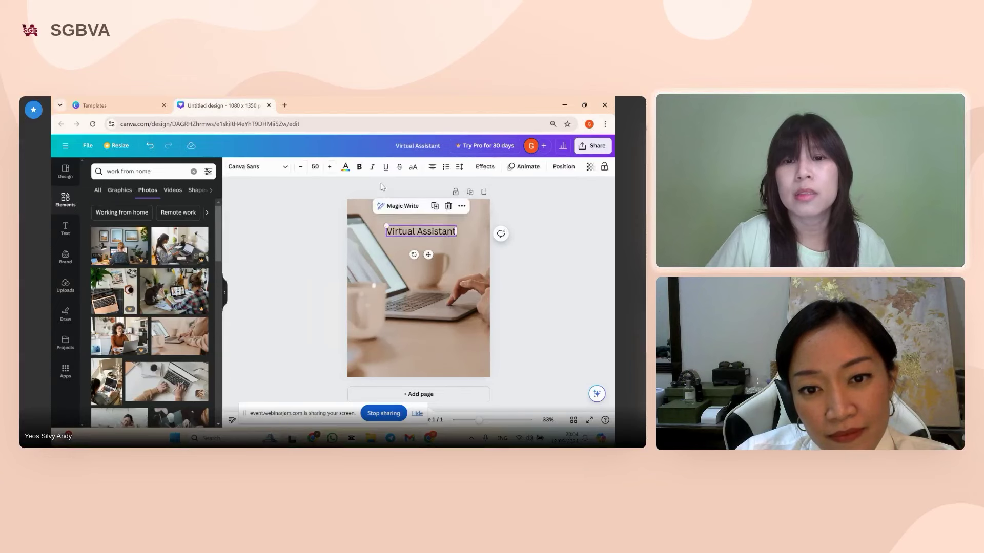
pyautogui.click(360, 168)
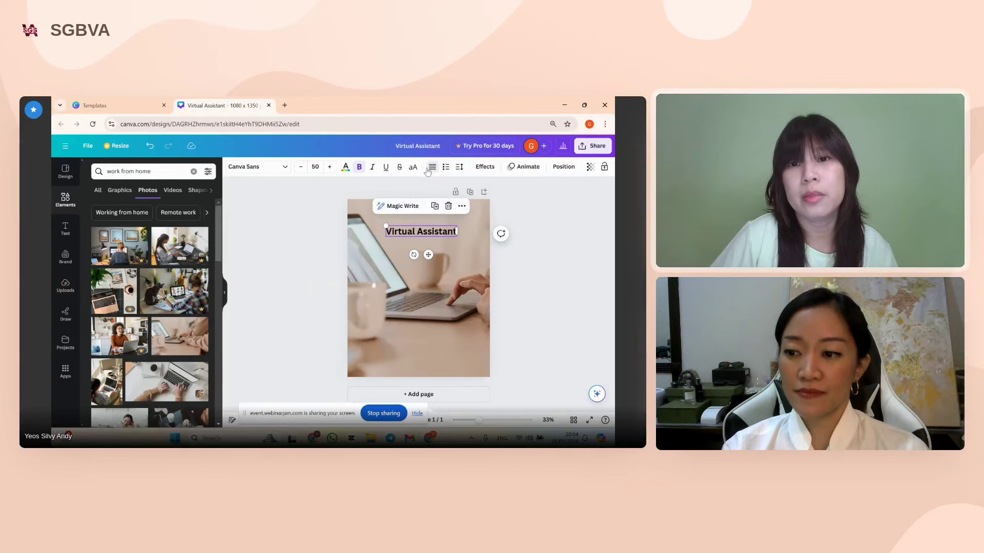
# Color the "Virtual Assistant" text white.
pyautogui.click(345, 167)
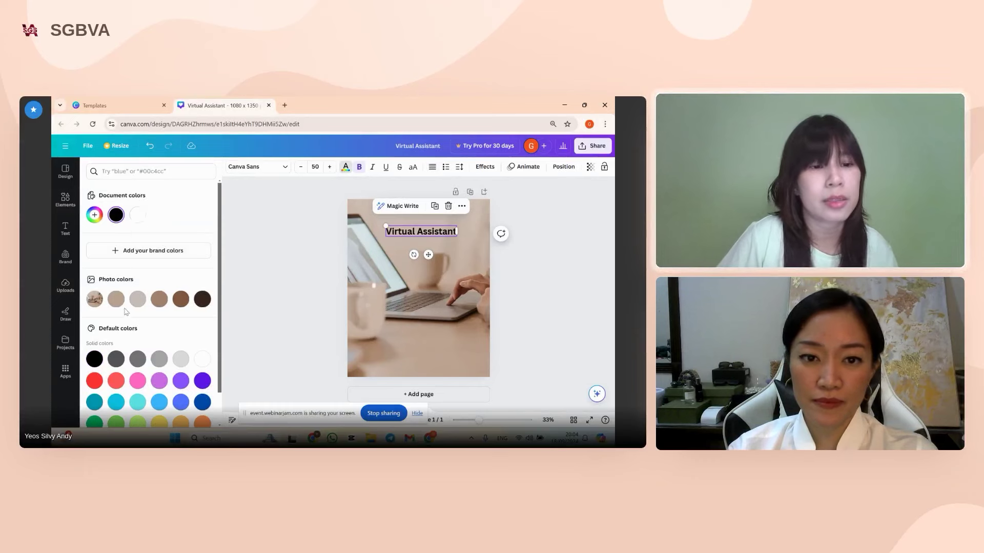
pyautogui.scroll(-1, 128, 313)
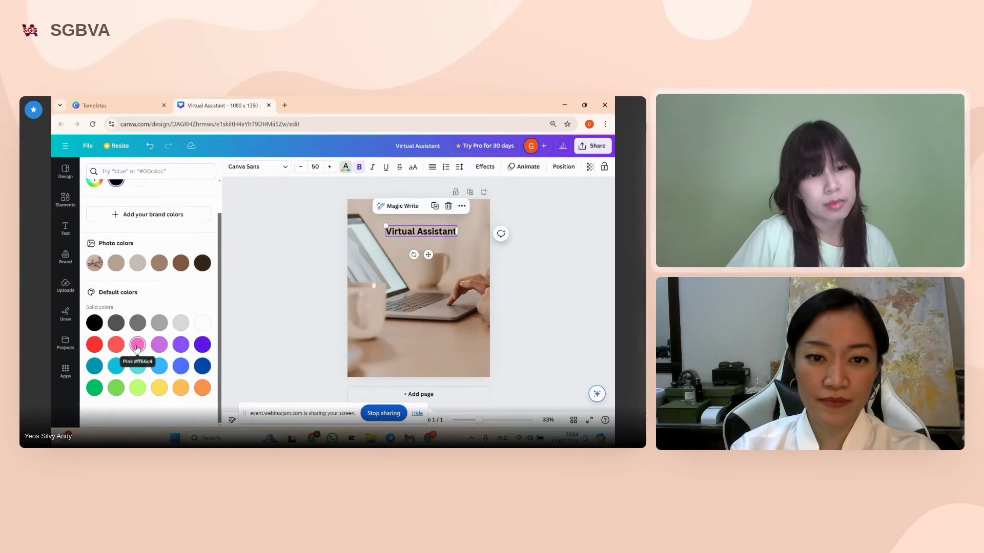
pyautogui.click(159, 263)
pyautogui.click(201, 323)
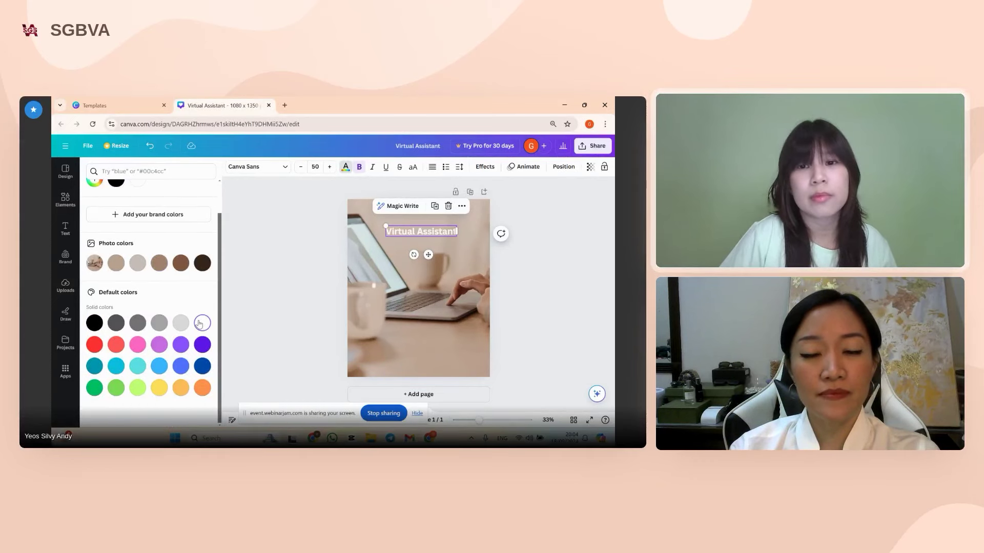
# Enlarge the "Virtual Assistant" heading to about two thirds of the page width and center it horizontally near the top.
pyautogui.moveTo(386, 226); pyautogui.dragTo(374, 224)
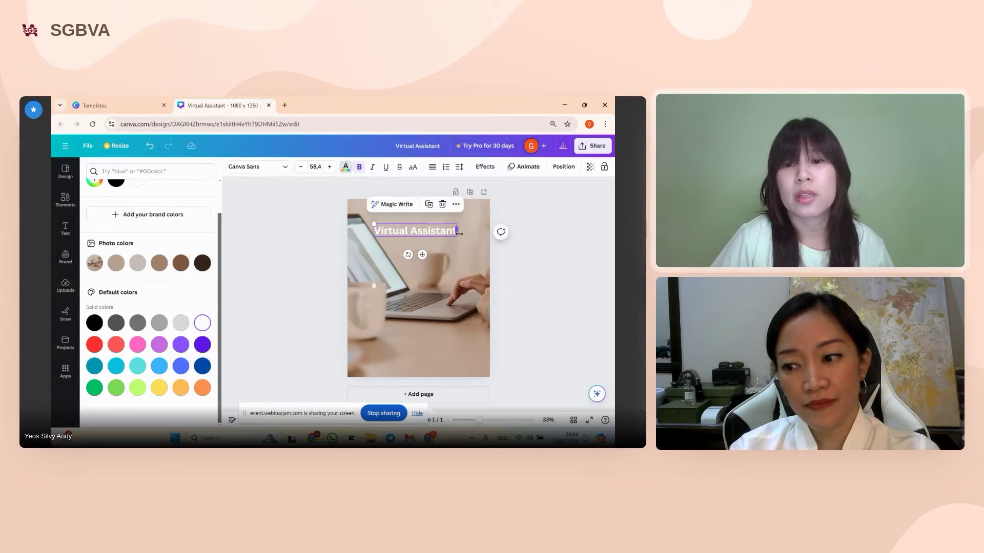
pyautogui.moveTo(455, 236); pyautogui.dragTo(426, 264)
pyautogui.click(425, 272)
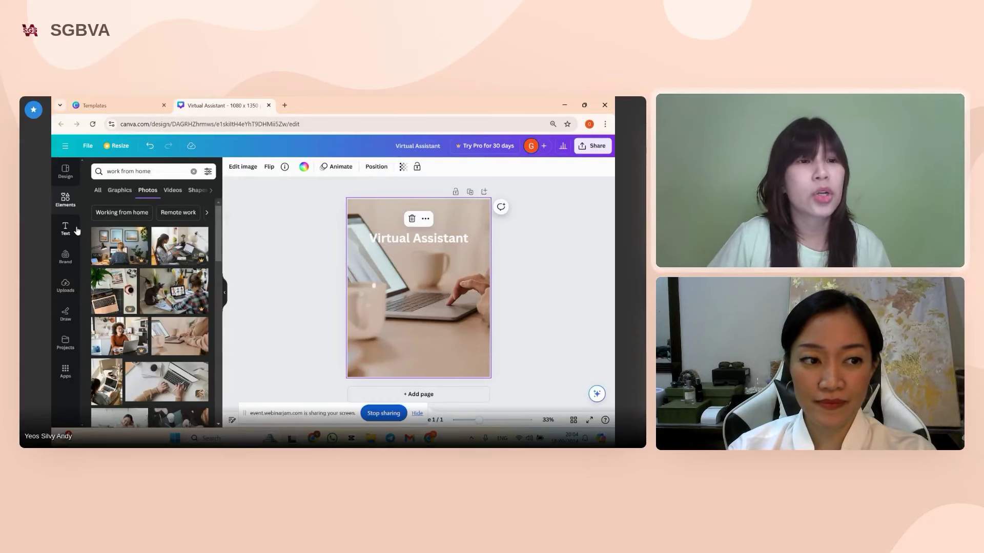
# Search the elements for "rec", add a rectangle shape to the page and fill it black.
pyautogui.click(194, 171)
pyautogui.click(206, 195)
pyautogui.click(166, 171)
pyautogui.write('rec')
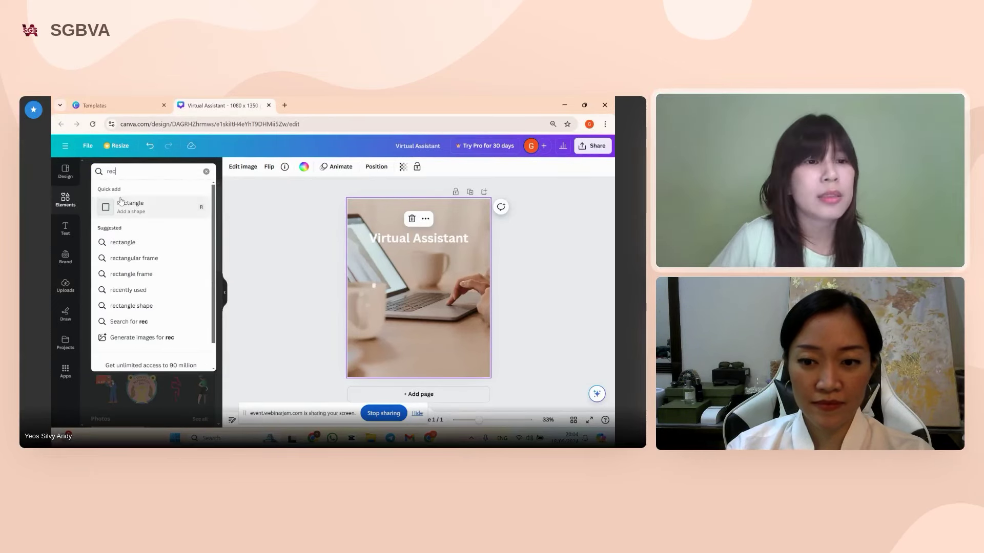
pyautogui.click(105, 208)
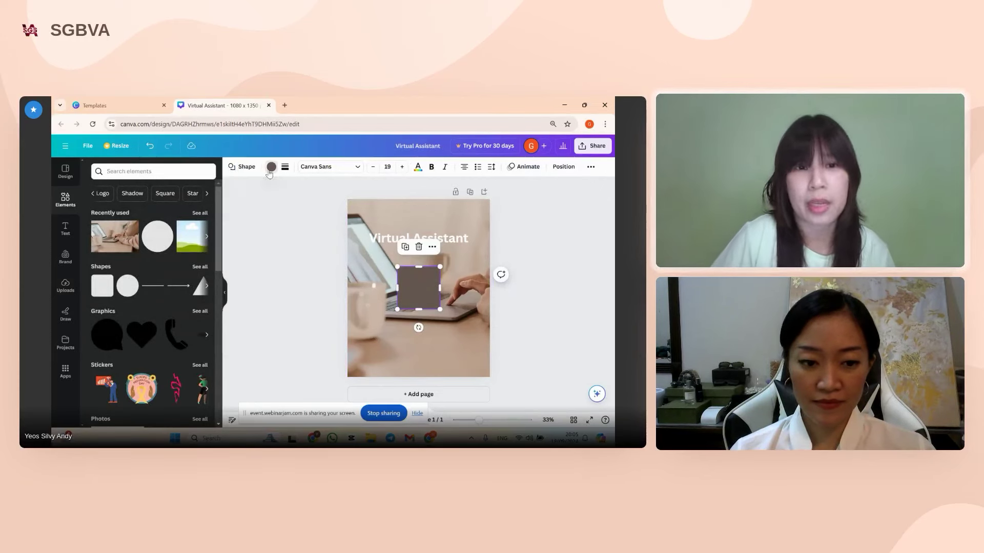
pyautogui.click(271, 166)
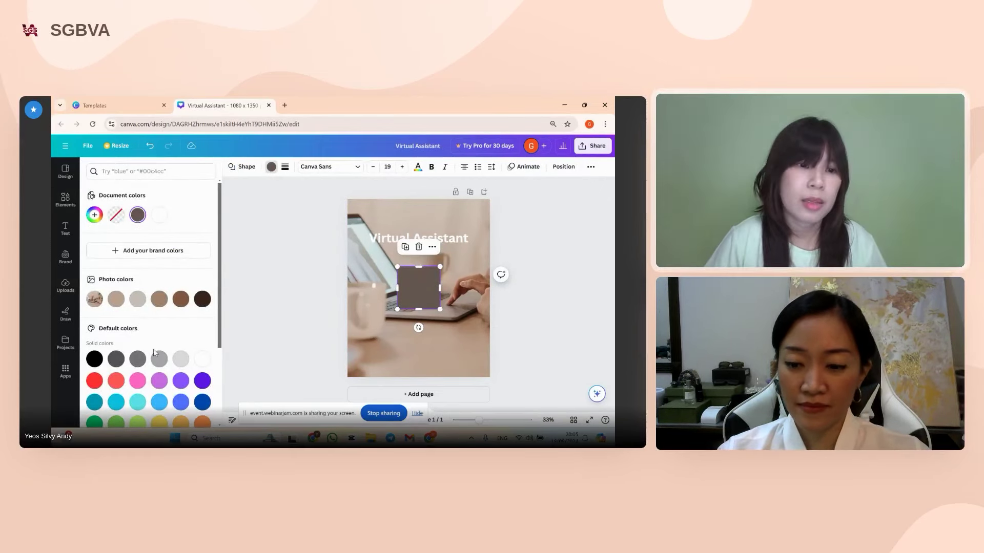
pyautogui.click(95, 359)
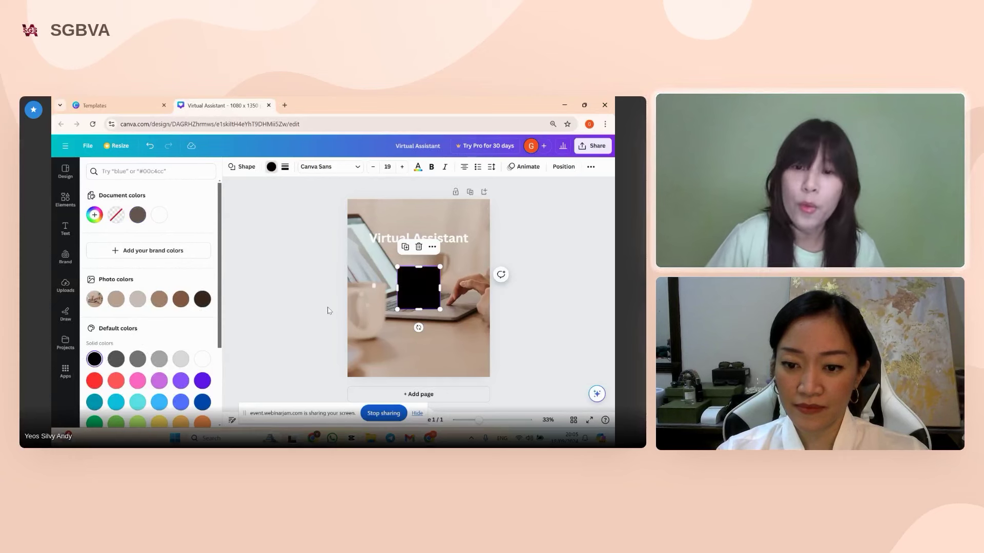
# Stretch the black rectangle into a full-width band behind the heading and set its transparency to 52.
pyautogui.click(444, 304)
pyautogui.moveTo(423, 298); pyautogui.dragTo(490, 244)
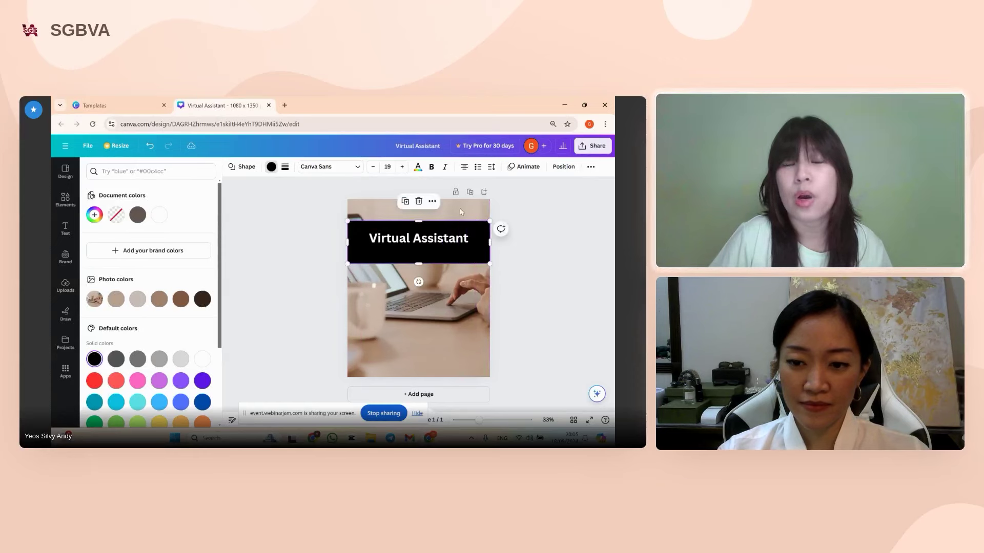
pyautogui.click(590, 167)
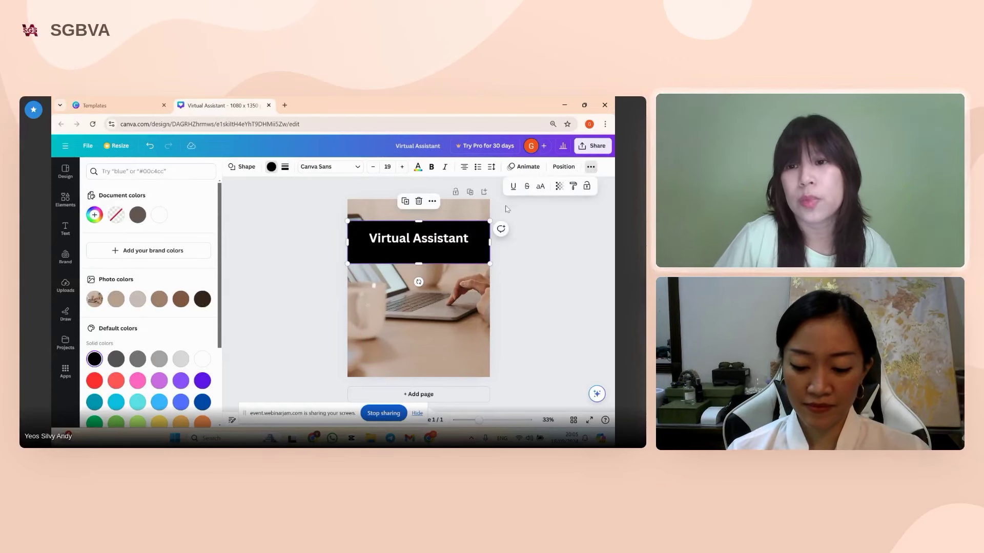
pyautogui.click(558, 186)
pyautogui.moveTo(533, 224); pyautogui.dragTo(512, 224)
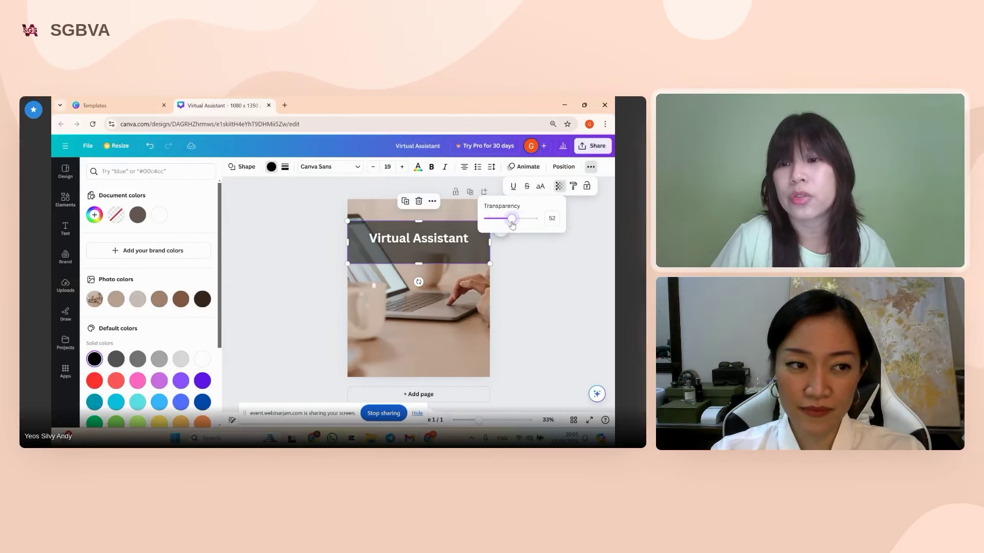
# Shift the dark band slightly up and insert "Im", the person's first name and ", a" before "Virtual Assistant" in the heading.
pyautogui.moveTo(445, 262); pyautogui.dragTo(447, 249)
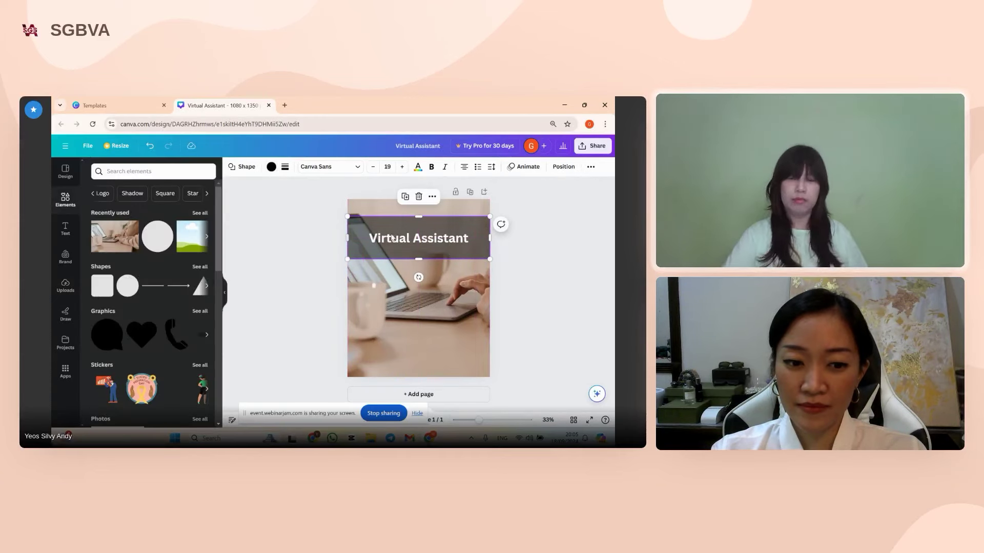
pyautogui.click(410, 237)
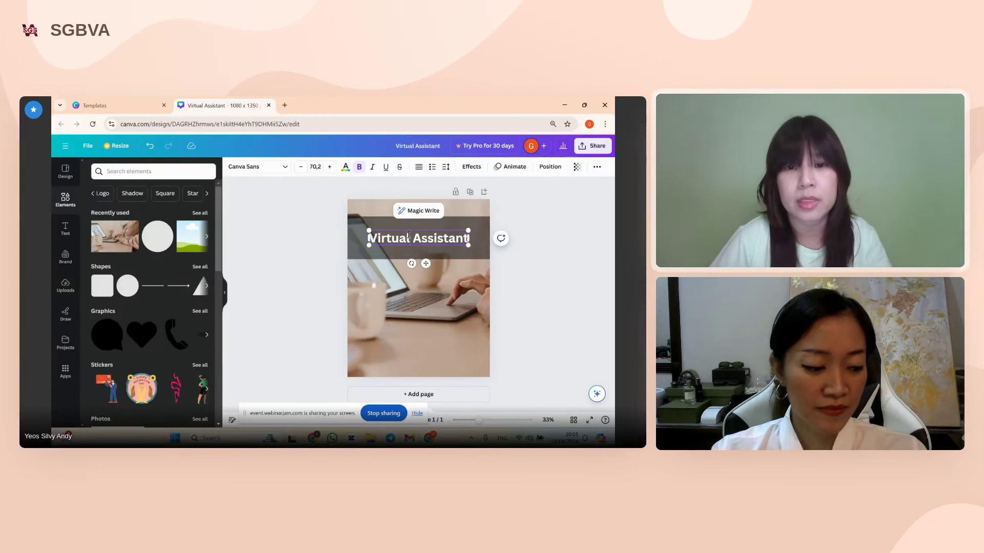
pyautogui.write('Im SiVirtual')
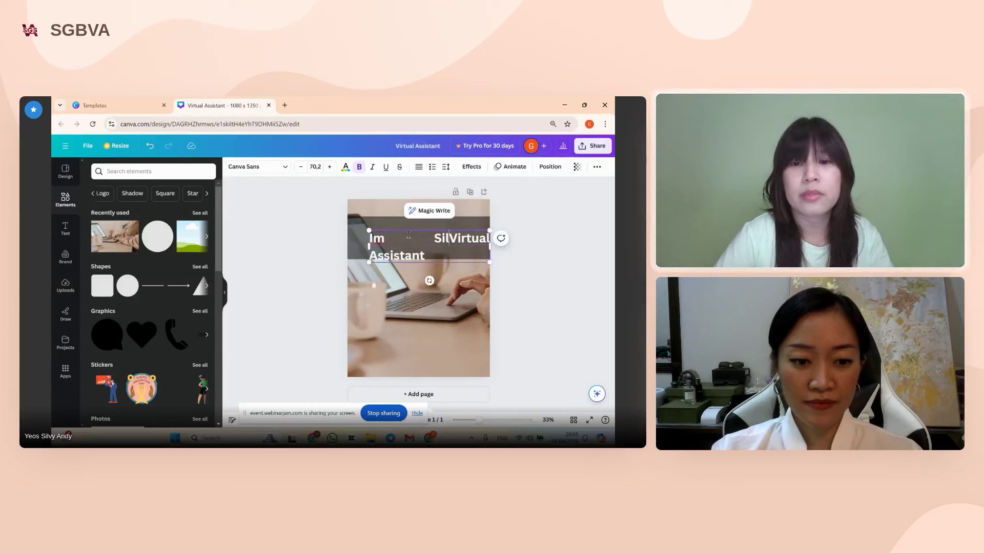
pyautogui.press('BackSpace')
pyautogui.write('ilvy, a')
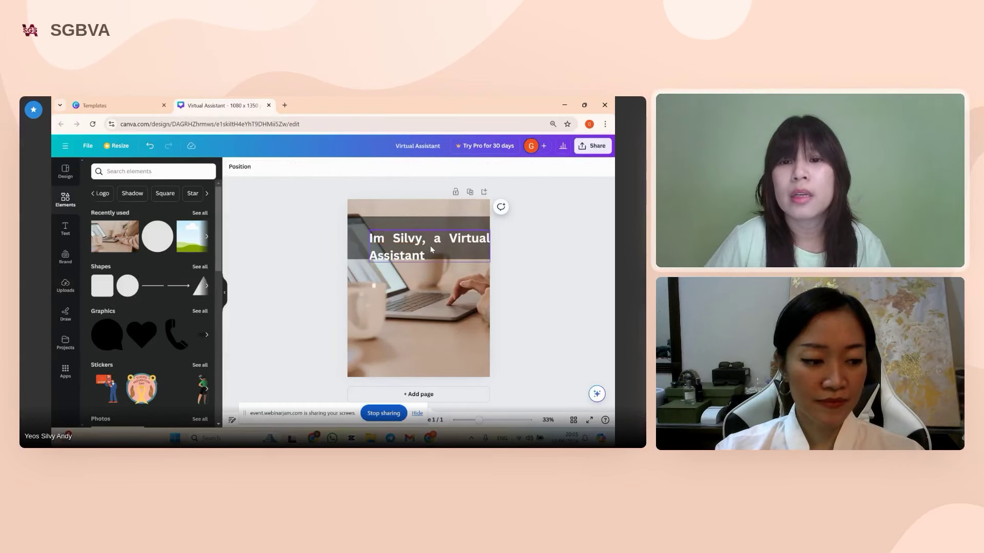
# Left-align the heading, resize its text box to two lines and place it inside the dark band with a small left margin.
pyautogui.click(418, 167)
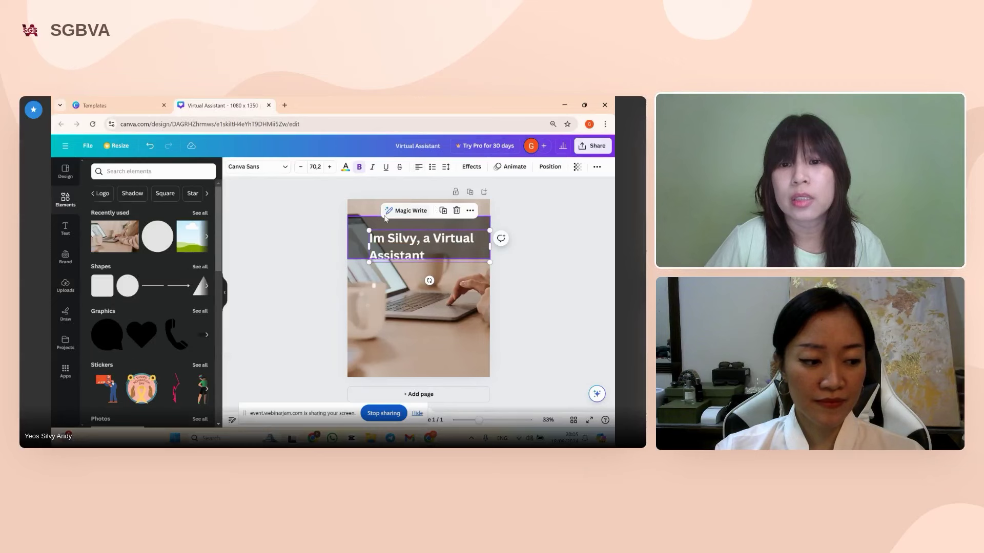
pyautogui.click(419, 169)
pyautogui.click(419, 170)
pyautogui.click(419, 169)
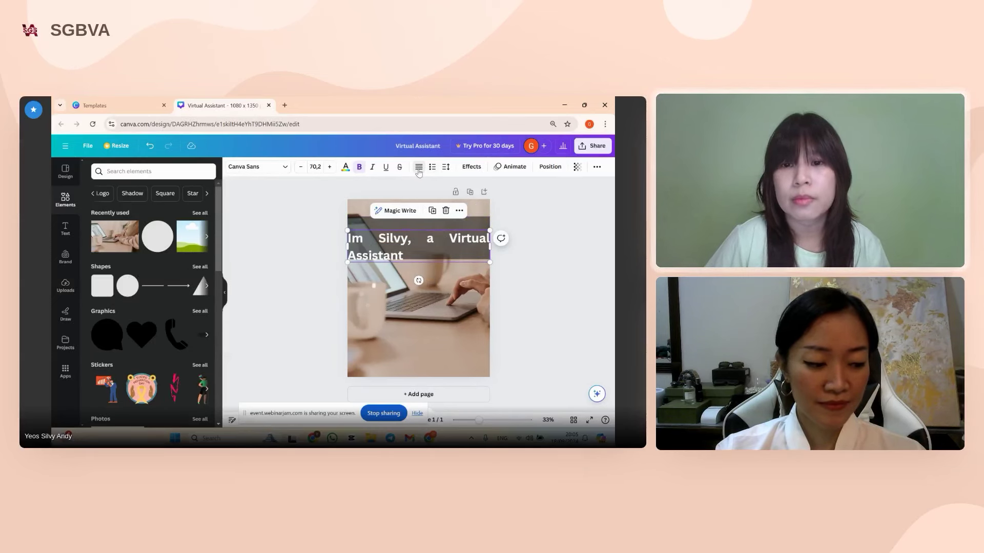
pyautogui.click(418, 169)
pyautogui.moveTo(433, 255); pyautogui.dragTo(433, 246)
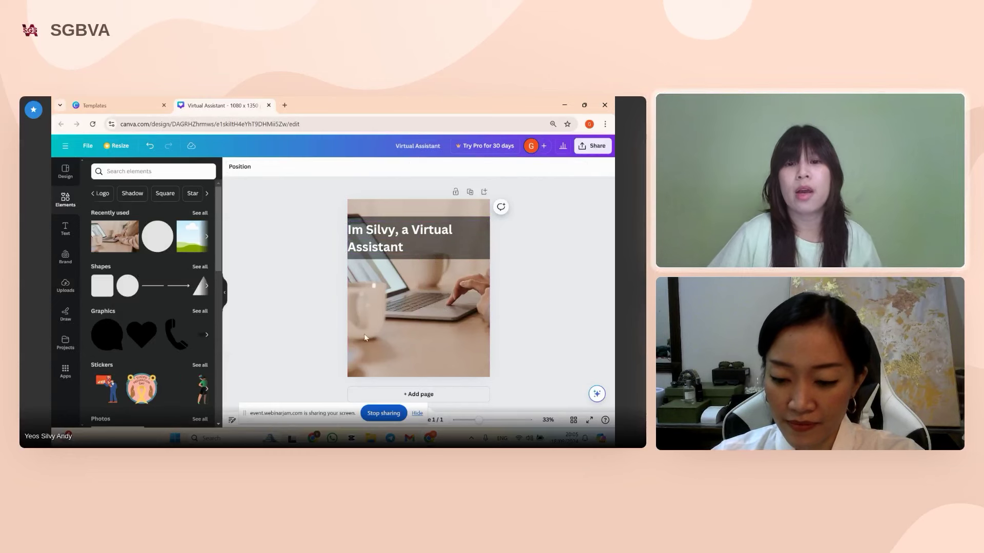
pyautogui.click(447, 245)
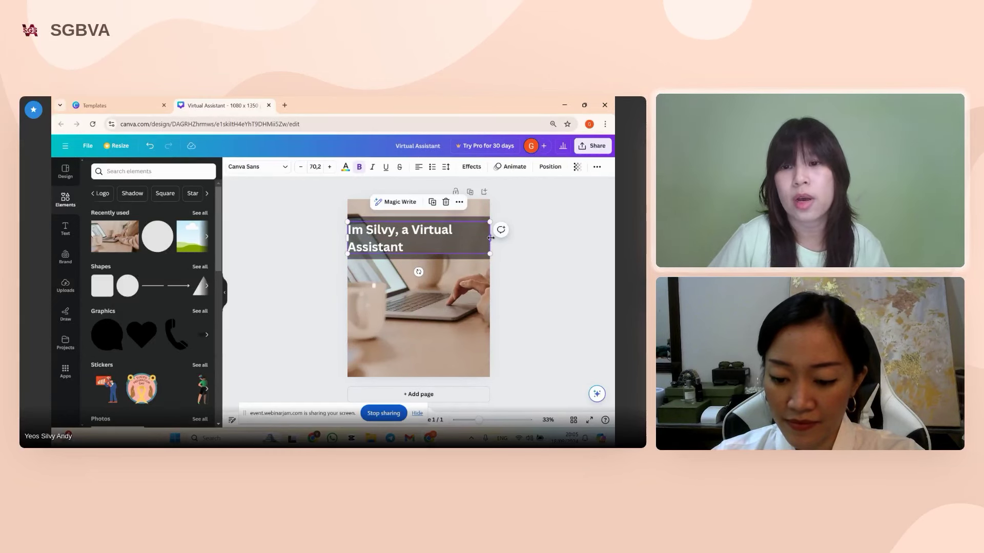
pyautogui.moveTo(447, 246); pyautogui.dragTo(450, 242)
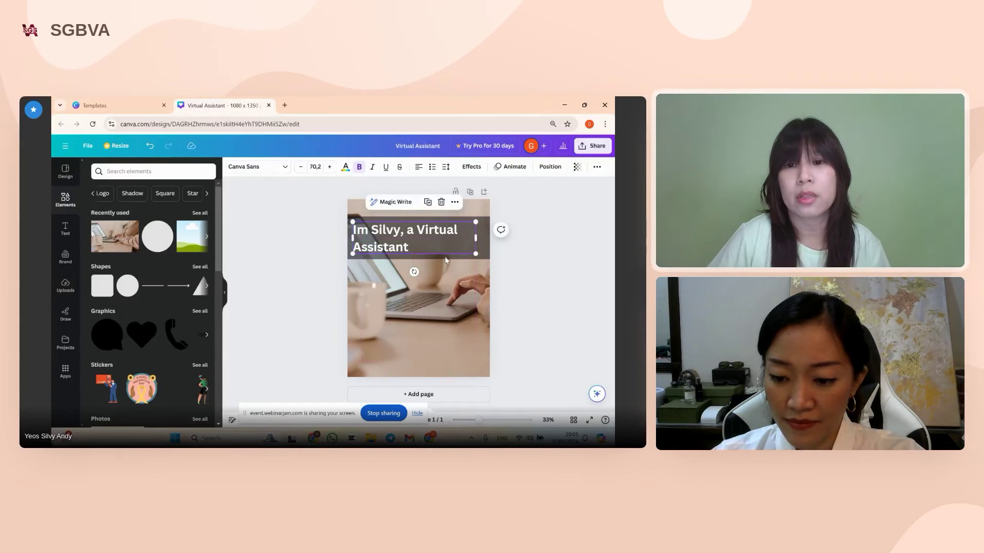
# Duplicate the heading onto the lower part of the photo, change its text to "Let's work together" and make it smaller.
pyautogui.click(428, 202)
pyautogui.moveTo(424, 240); pyautogui.dragTo(418, 324)
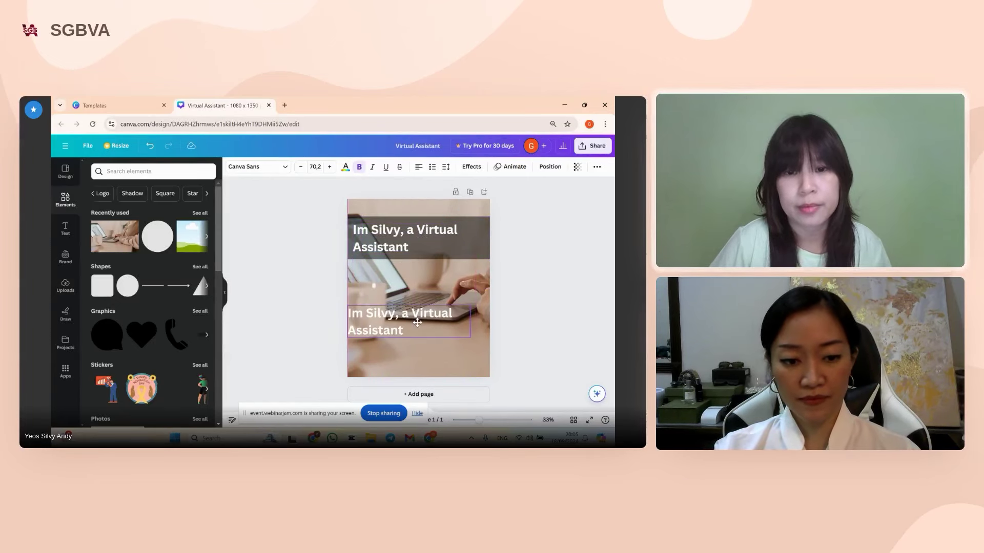
pyautogui.doubleClick(439, 332)
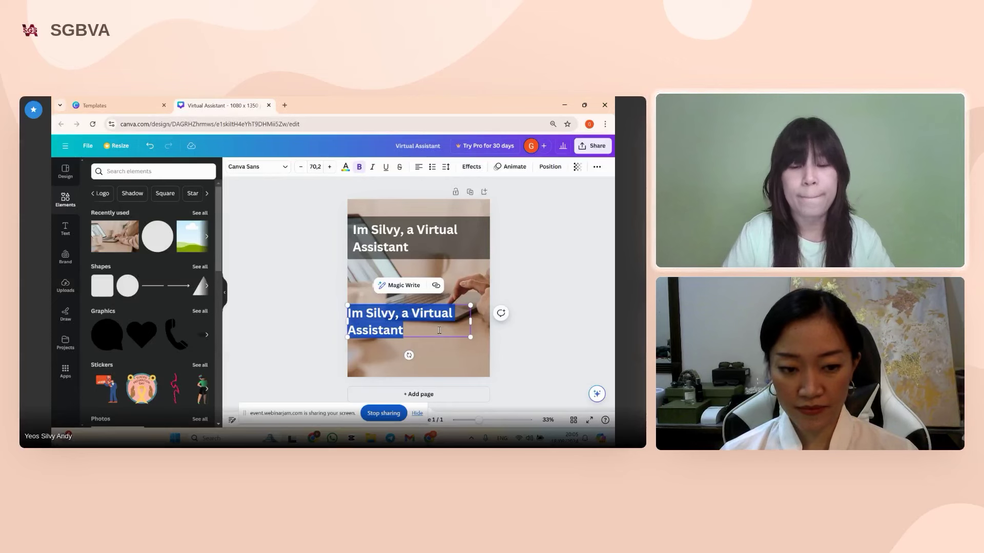
pyautogui.write("Let's work")
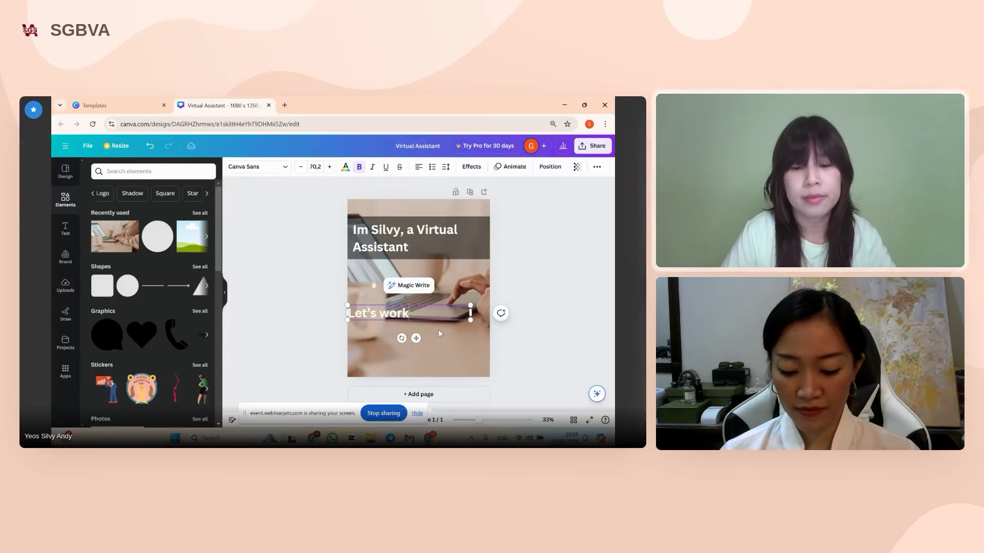
pyautogui.write(' together')
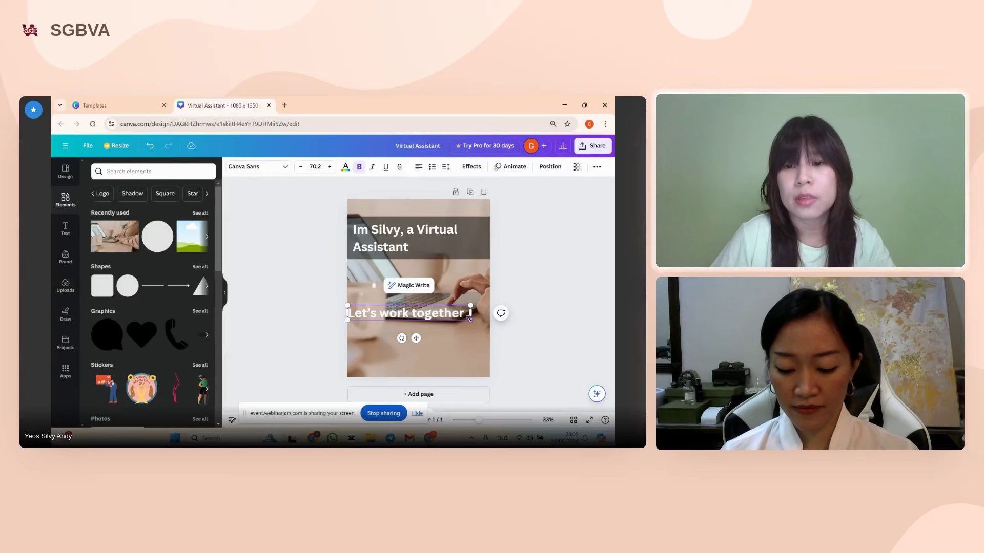
pyautogui.moveTo(471, 320); pyautogui.dragTo(395, 333)
pyautogui.click(429, 310)
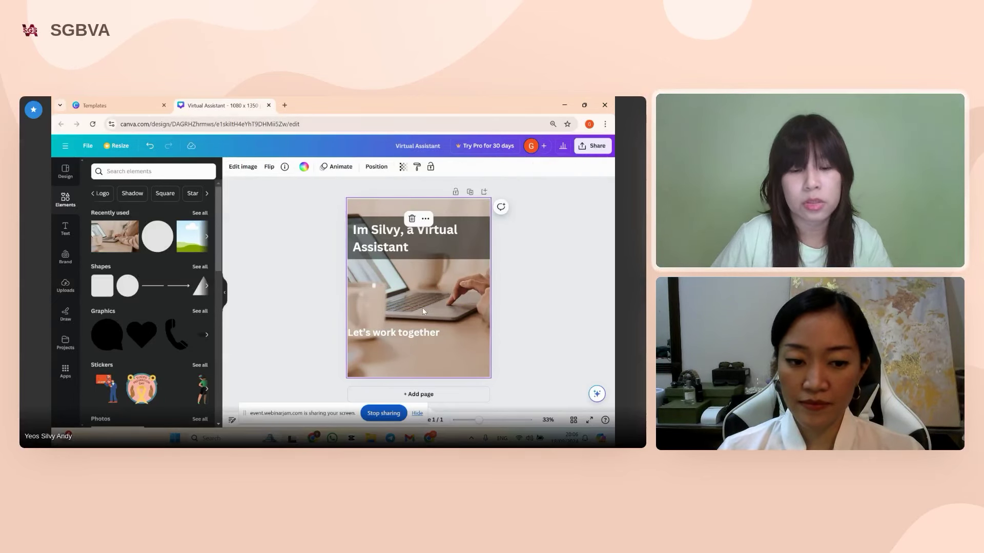
# Duplicate the semi-transparent dark band and place the copy over the "Let's work together" text.
pyautogui.click(435, 236)
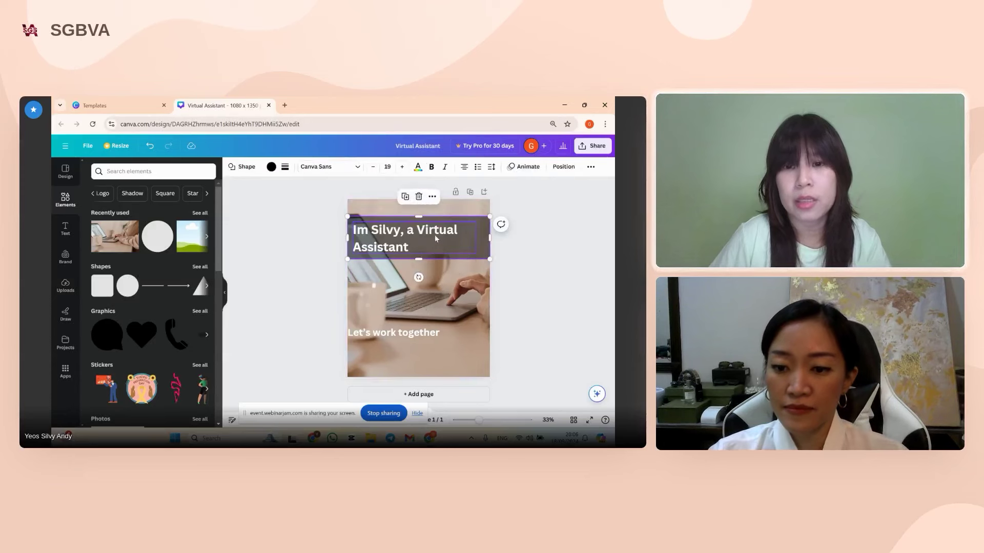
pyautogui.click(405, 197)
pyautogui.moveTo(455, 247); pyautogui.dragTo(429, 331)
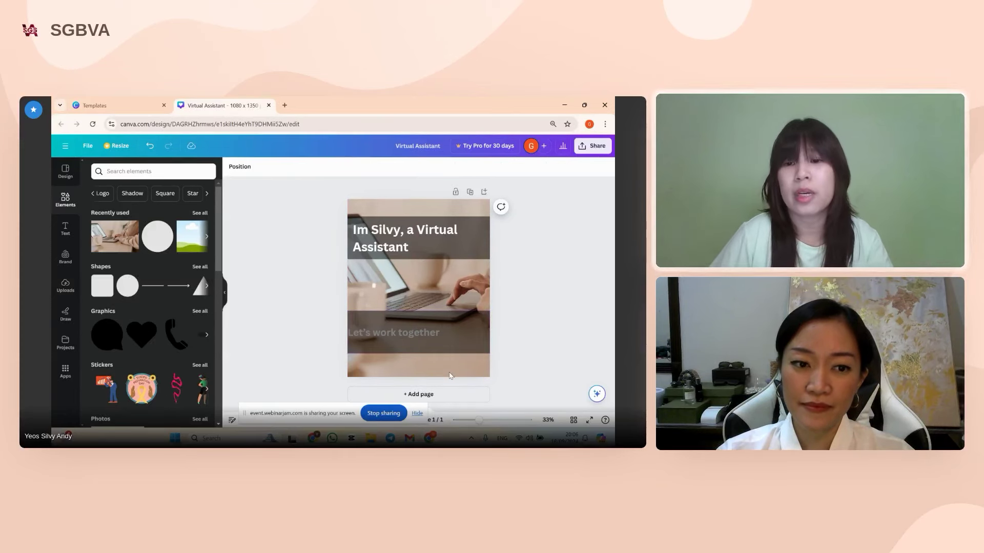
pyautogui.click(447, 288)
pyautogui.rightClick(423, 333)
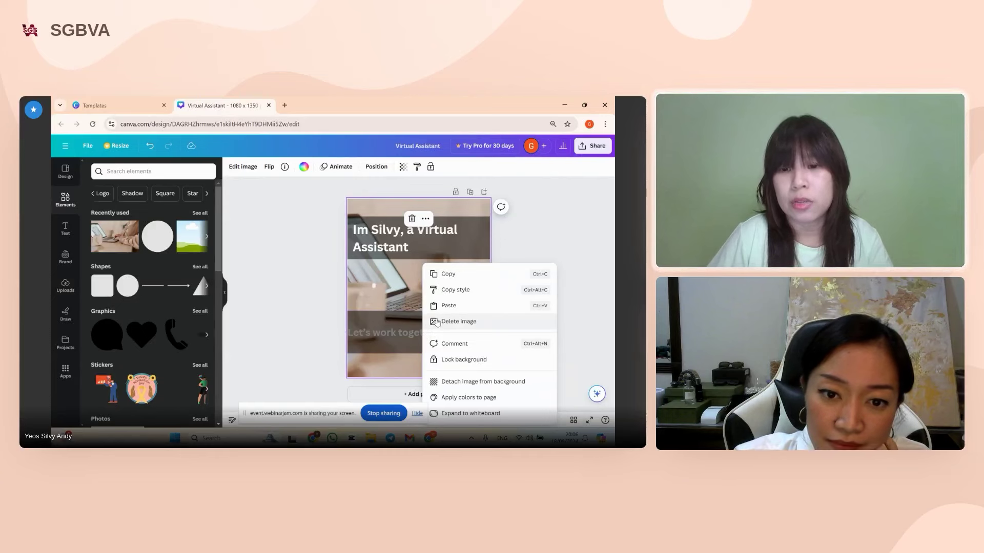
pyautogui.click(445, 270)
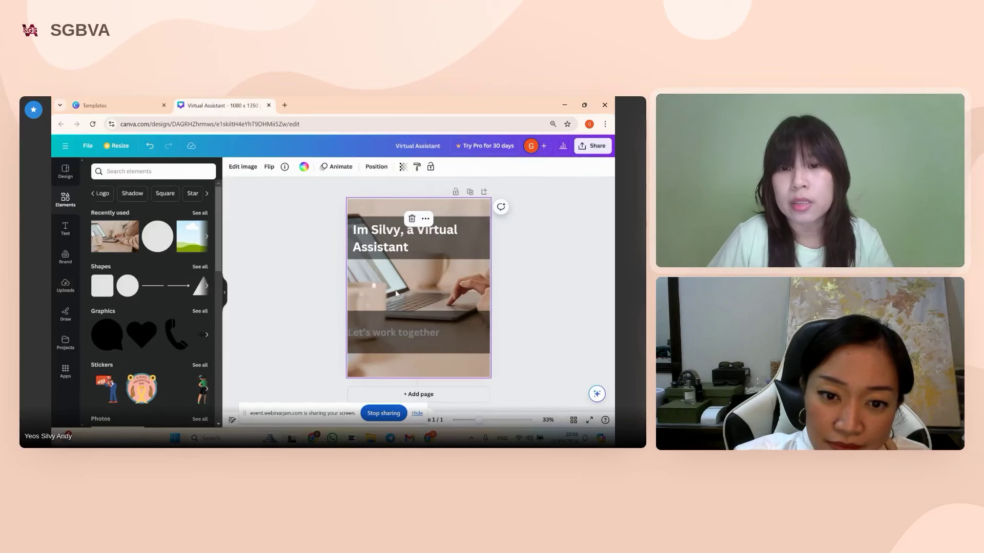
pyautogui.click(426, 219)
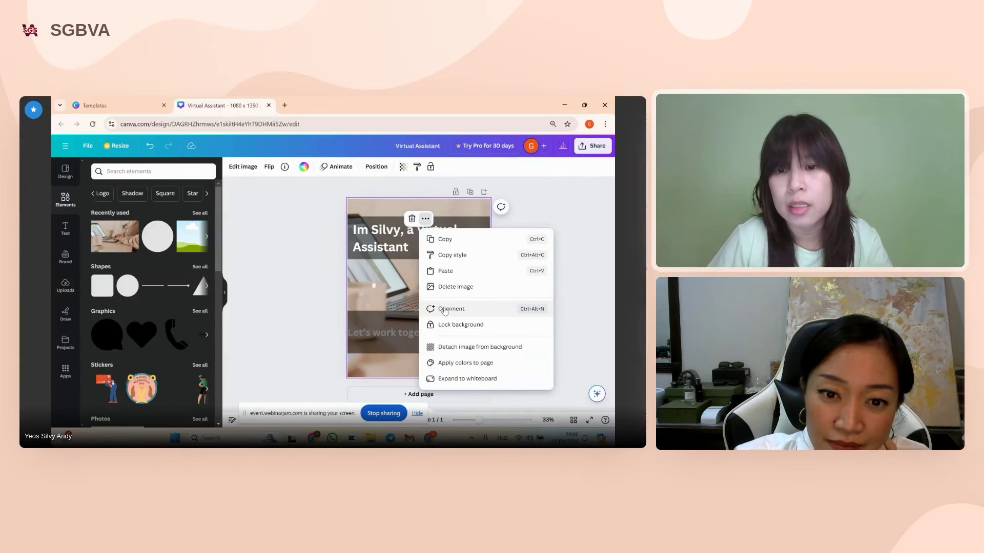
pyautogui.click(379, 298)
pyautogui.rightClick(419, 347)
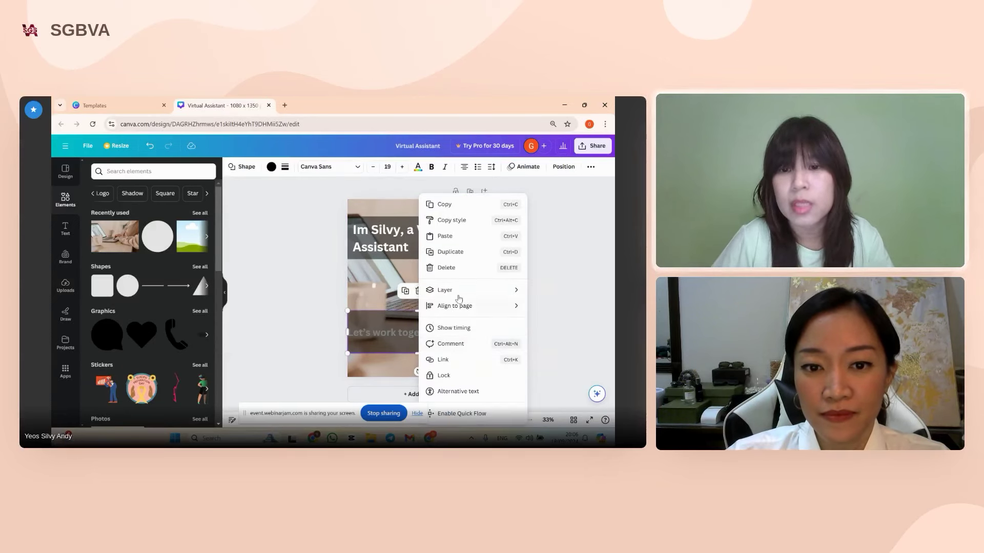
pyautogui.click(391, 280)
pyautogui.rightClick(391, 280)
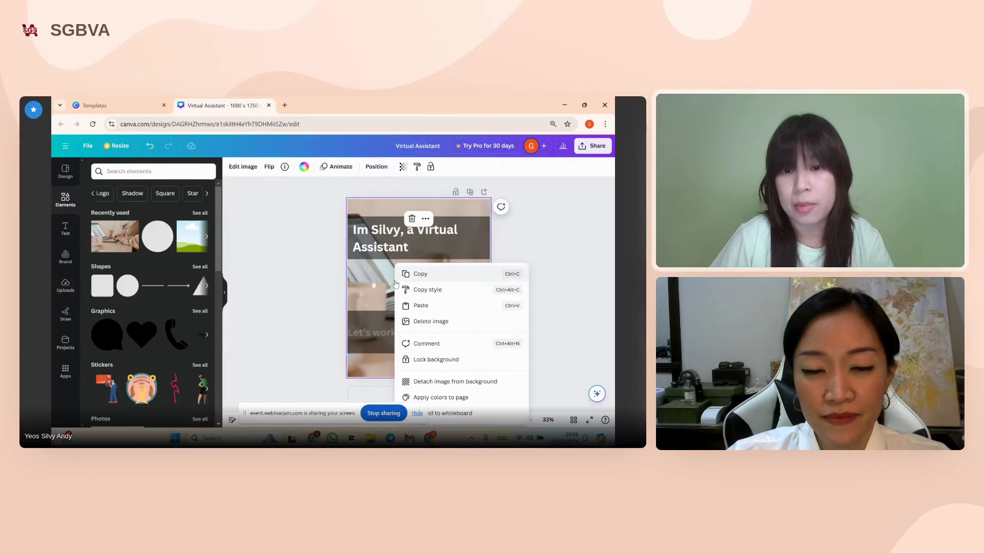
pyautogui.press('Escape')
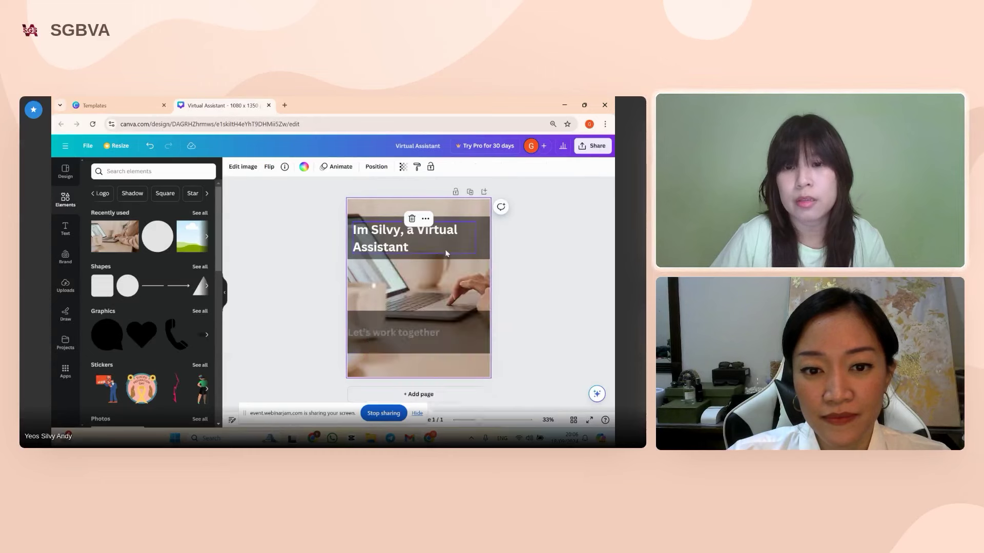
pyautogui.rightClick(460, 305)
pyautogui.rightClick(436, 321)
pyautogui.rightClick(416, 338)
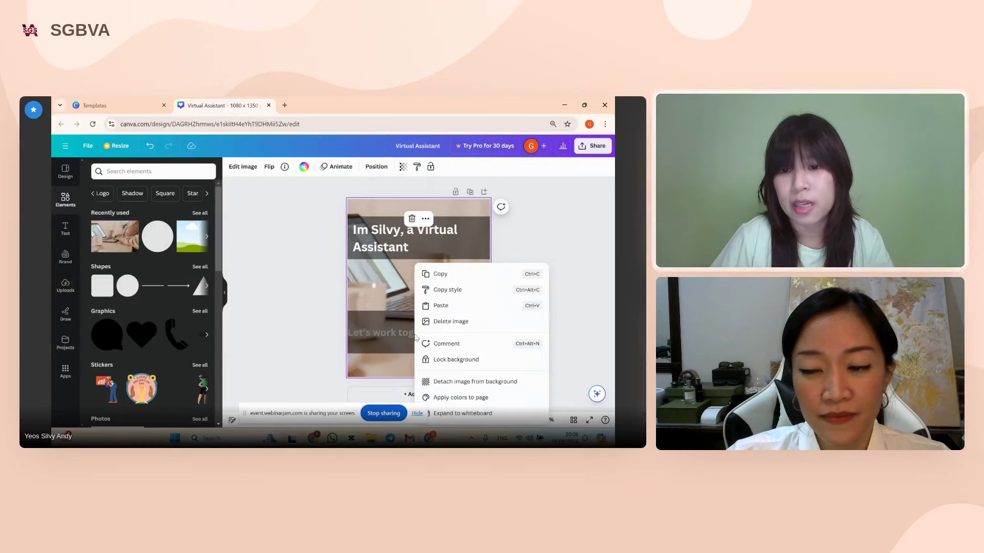
pyautogui.click(423, 283)
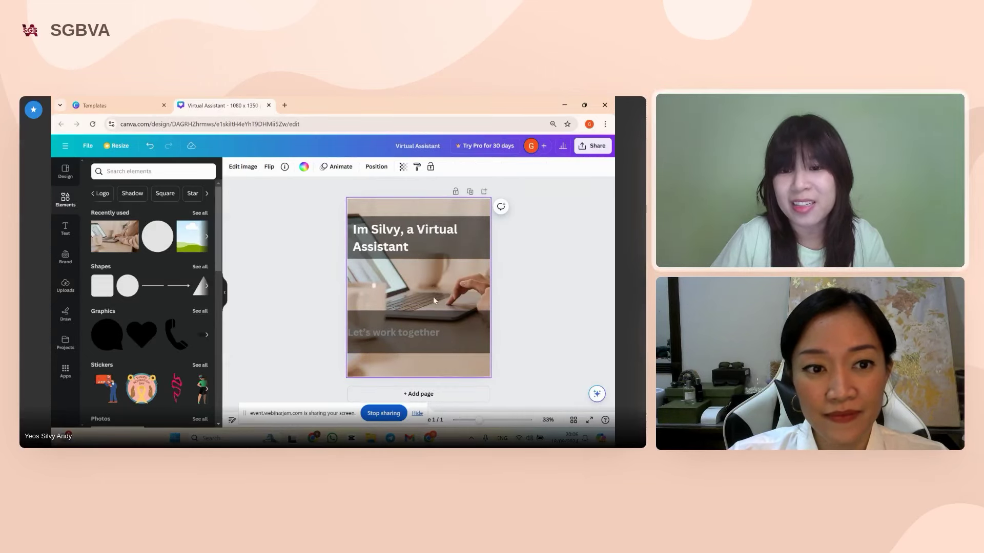
# Reorder the layers so the lower band sits behind "Let's work together", and shrink the band to fit closely around that text.
pyautogui.rightClick(435, 300)
pyautogui.moveTo(461, 290)
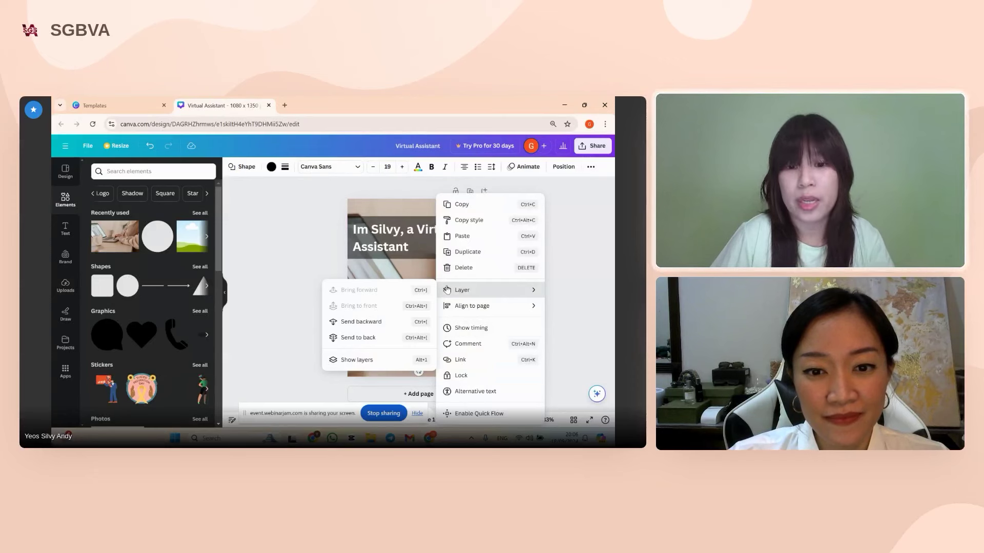
pyautogui.click(359, 359)
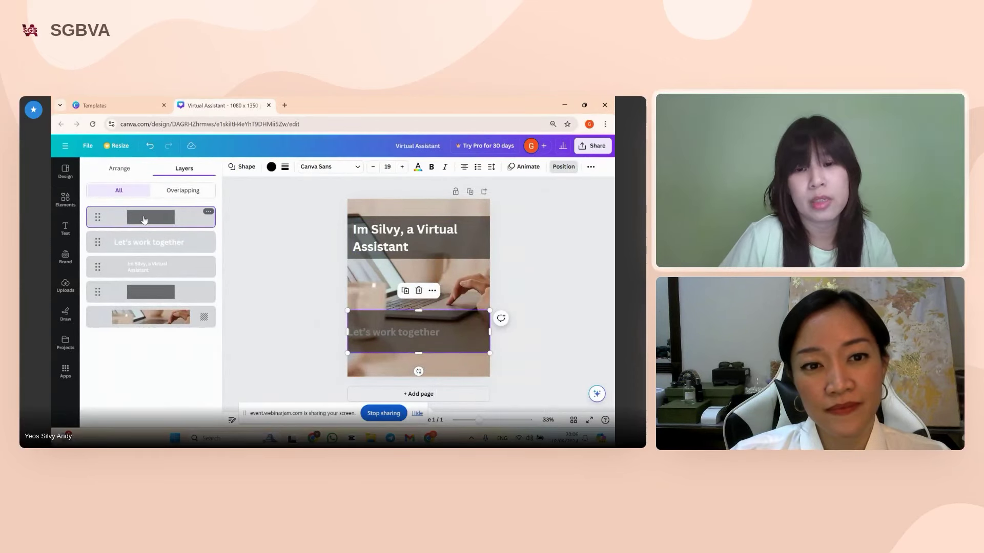
pyautogui.moveTo(144, 220); pyautogui.dragTo(145, 245)
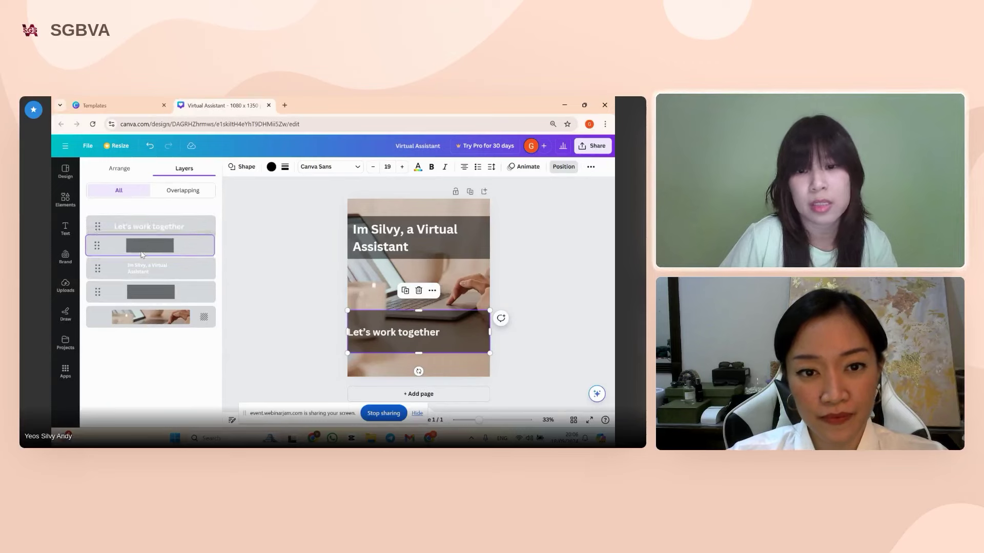
pyautogui.moveTo(419, 311); pyautogui.dragTo(418, 320)
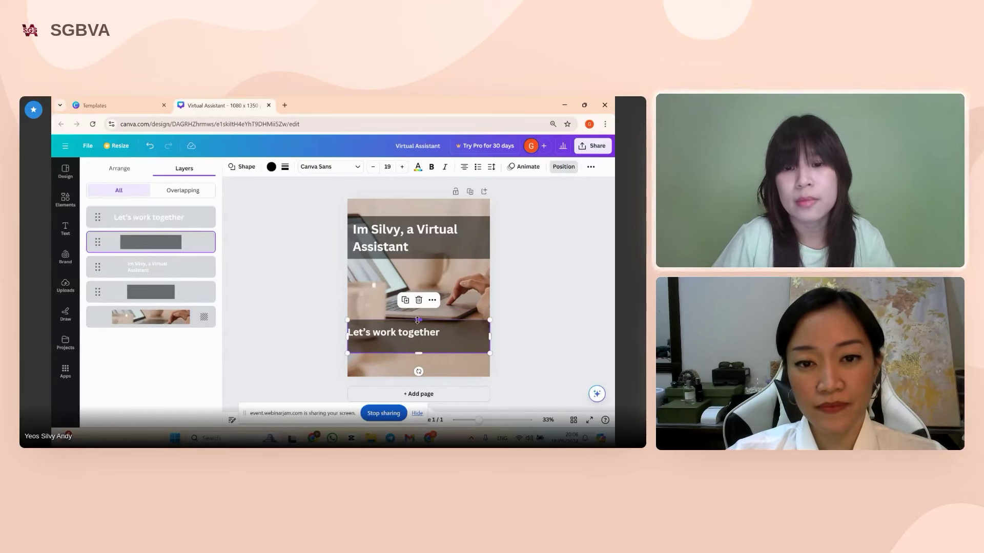
pyautogui.moveTo(416, 354); pyautogui.dragTo(416, 344)
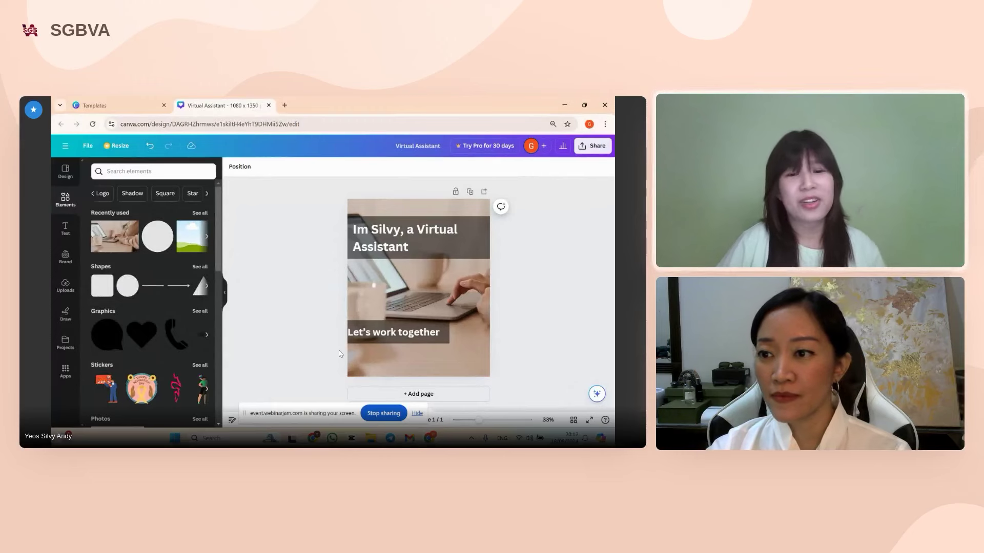
# Add a blank second page to the design.
pyautogui.click(420, 394)
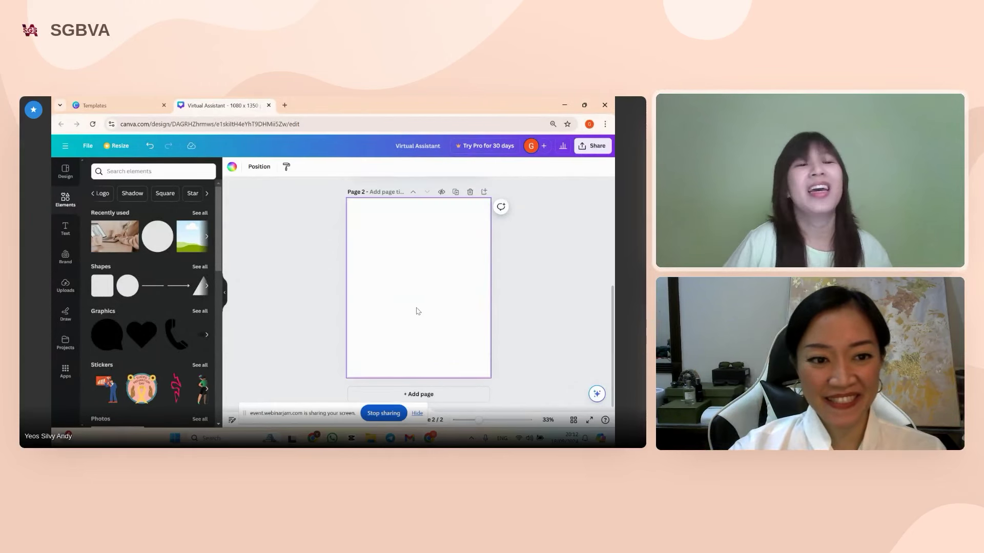
pyautogui.scroll(3, 453, 232)
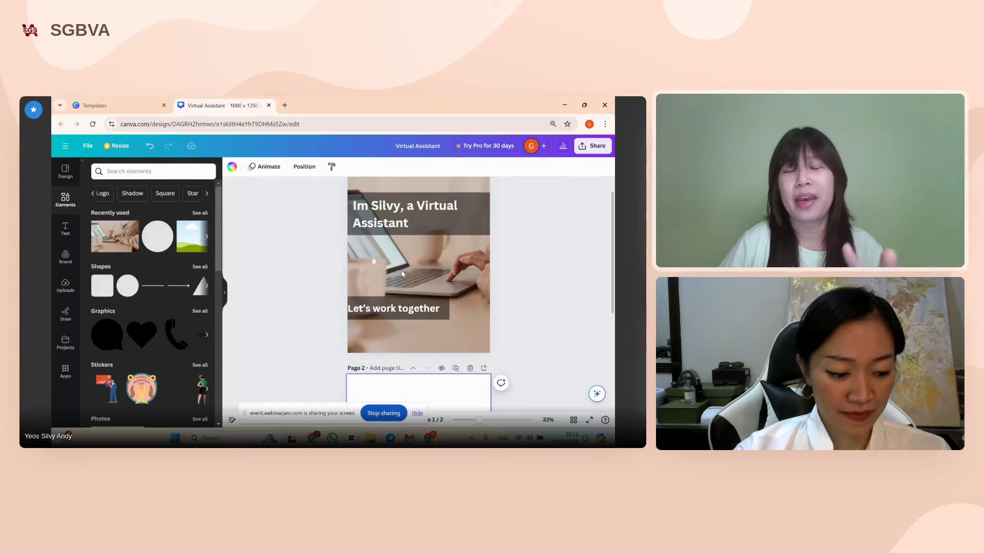
pyautogui.click(442, 256)
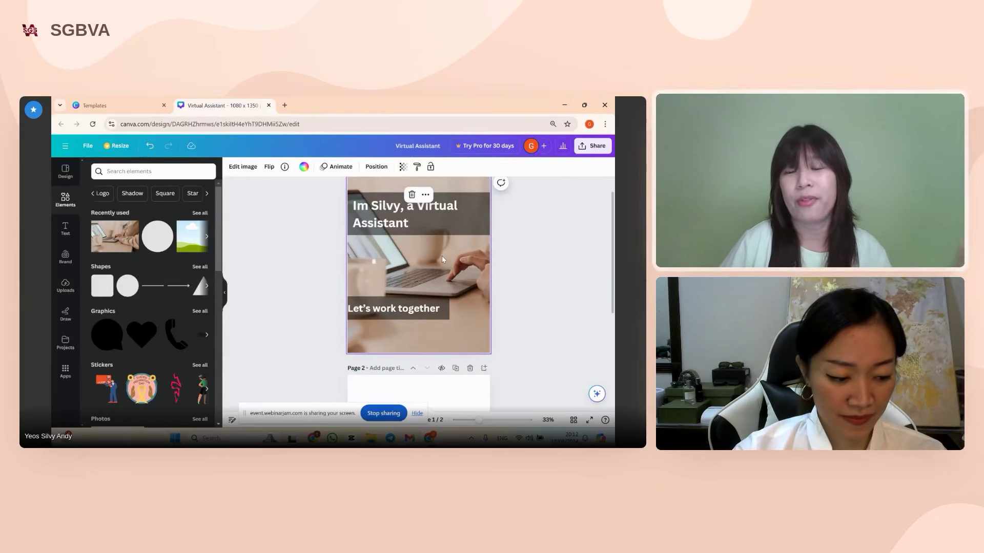
pyautogui.scroll(-2, 432, 328)
pyautogui.click(414, 341)
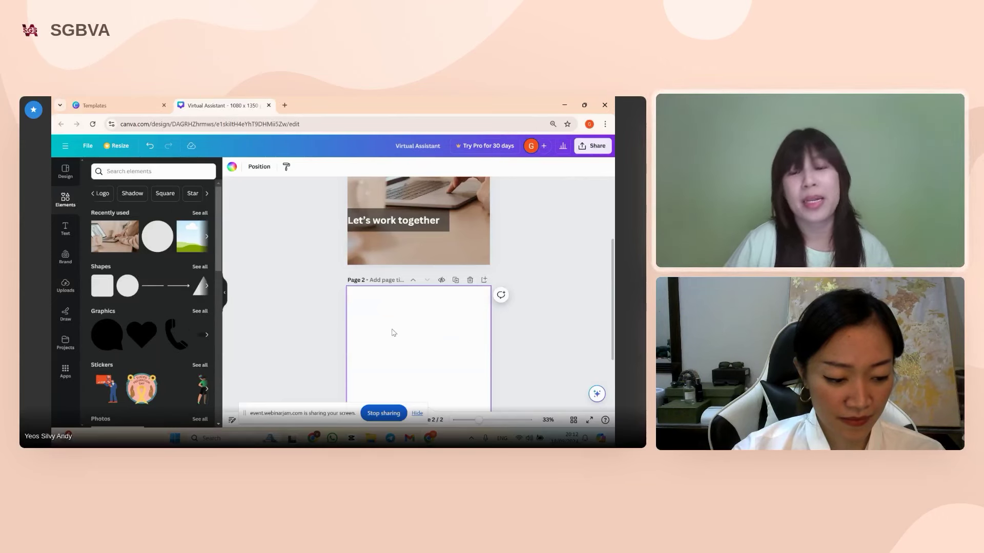
pyautogui.scroll(2, 406, 312)
pyautogui.scroll(-3, 407, 312)
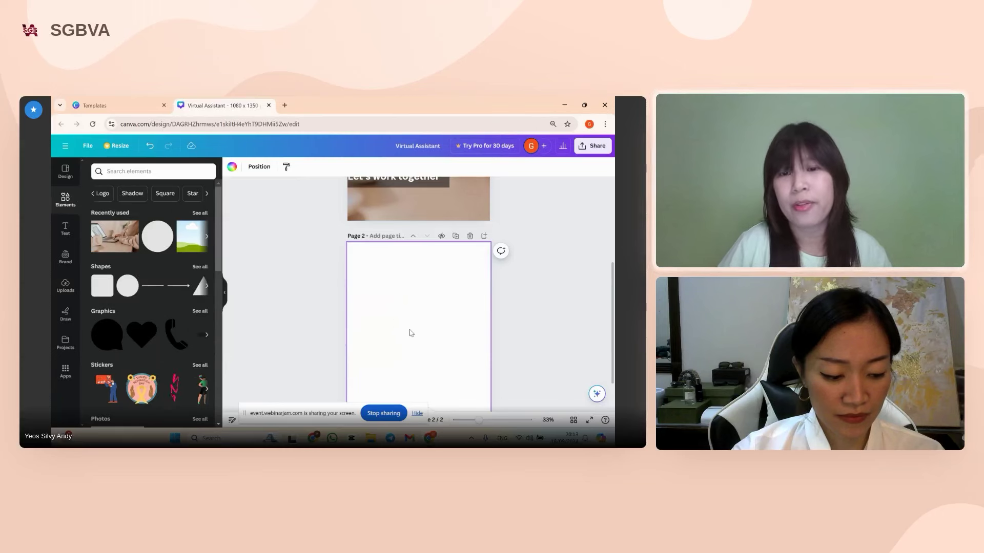
pyautogui.scroll(3, 410, 334)
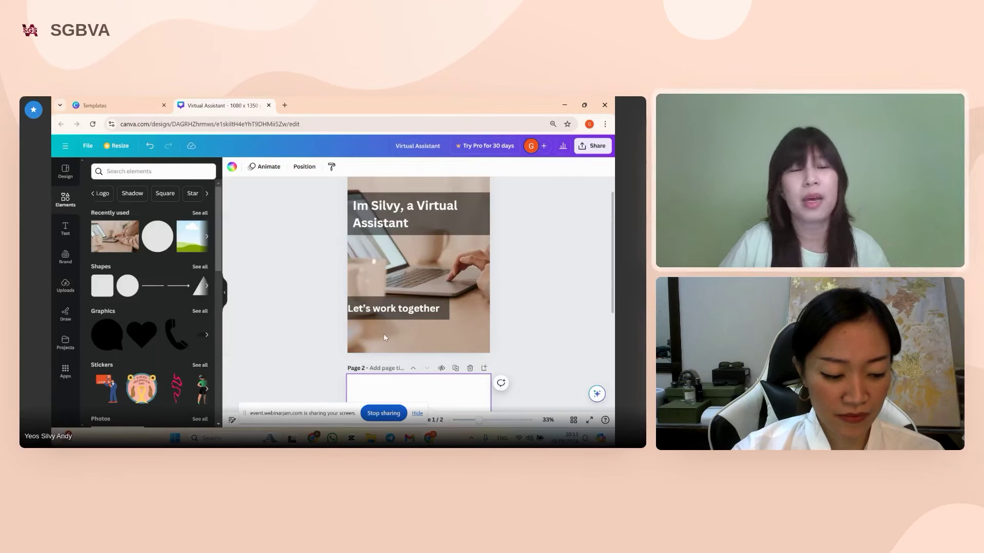
# Search the elements library for "paper textured".
pyautogui.click(130, 173)
pyautogui.write('pa')
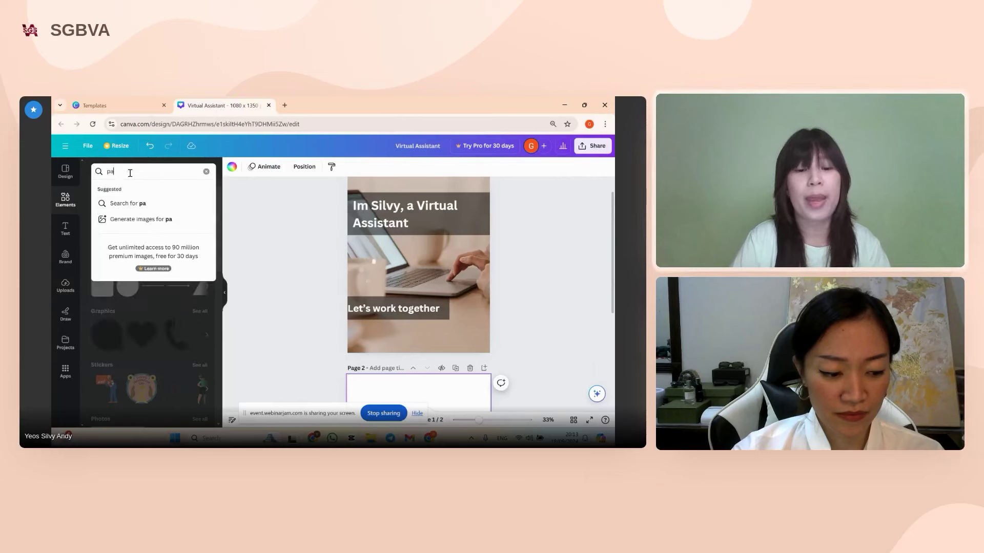
pyautogui.write('per textured')
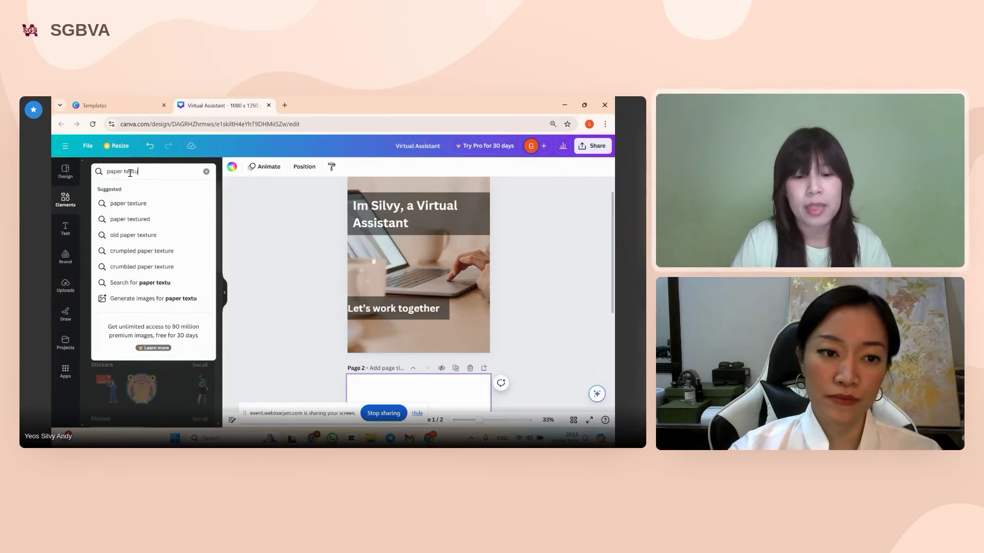
pyautogui.press('Return')
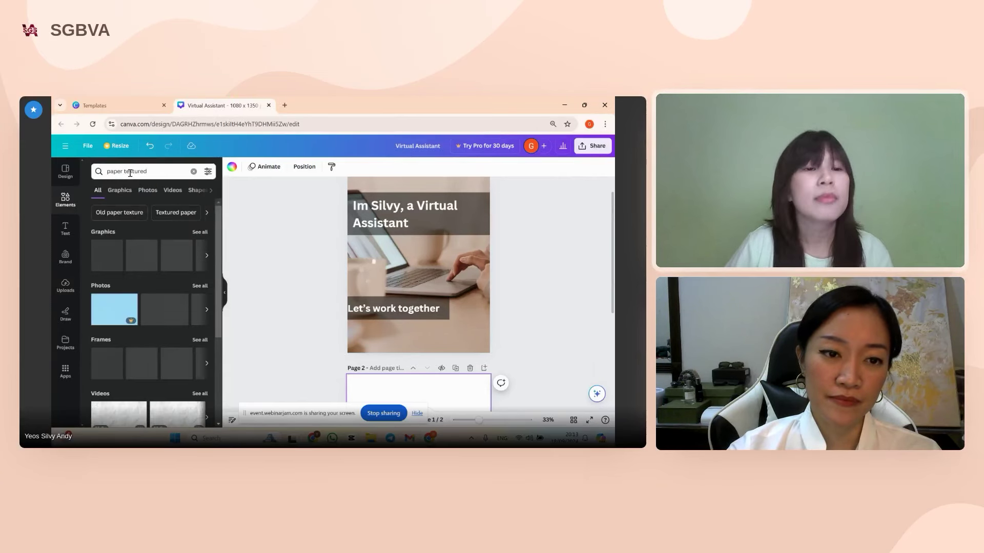
# Show all photo results and add the grey crumpled-paper photo to the blank second page.
pyautogui.click(199, 287)
pyautogui.scroll(-4, 157, 302)
pyautogui.scroll(-6, 160, 307)
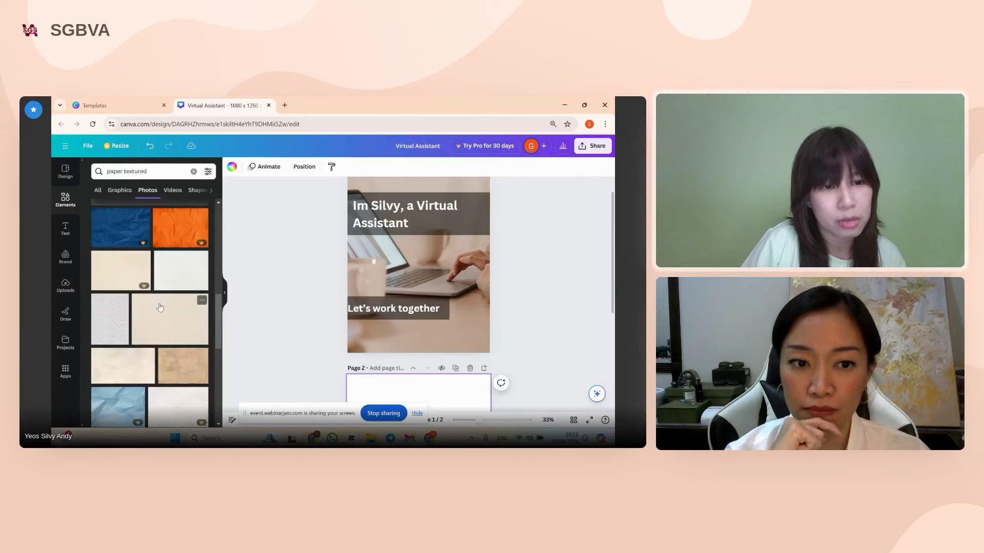
pyautogui.scroll(-3, 376, 325)
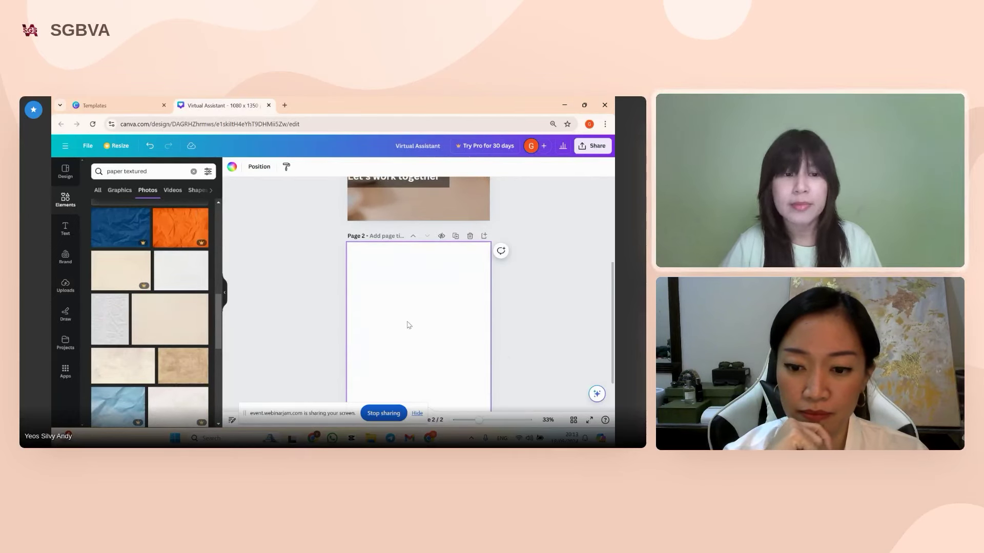
pyautogui.click(116, 326)
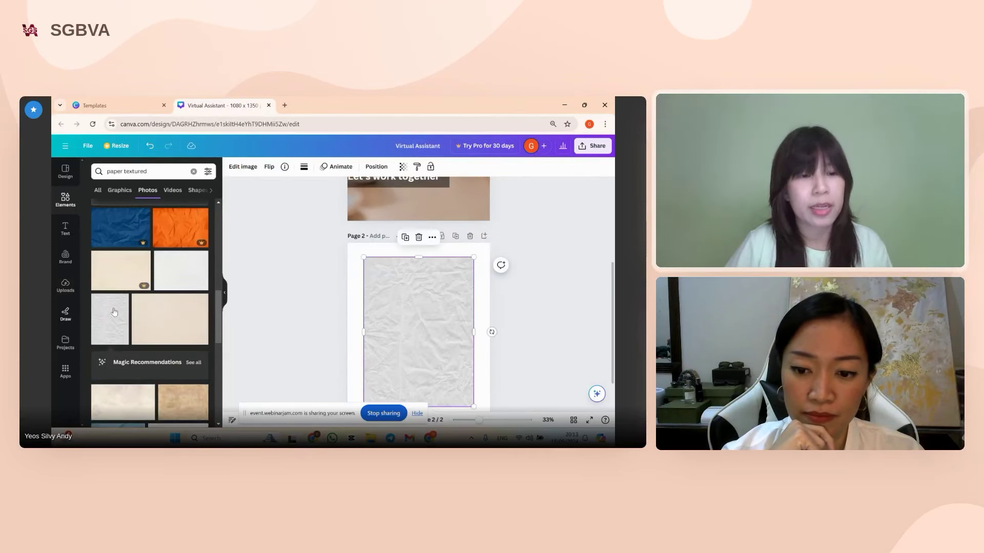
# Set the crumpled-paper photo as the background of page 2.
pyautogui.moveTo(366, 317); pyautogui.dragTo(364, 317)
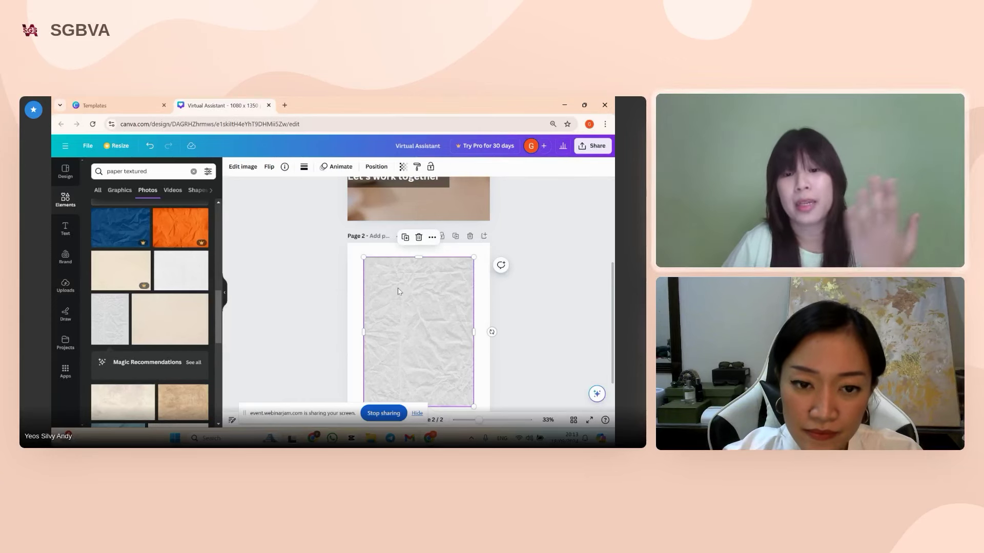
pyautogui.scroll(-2, 399, 291)
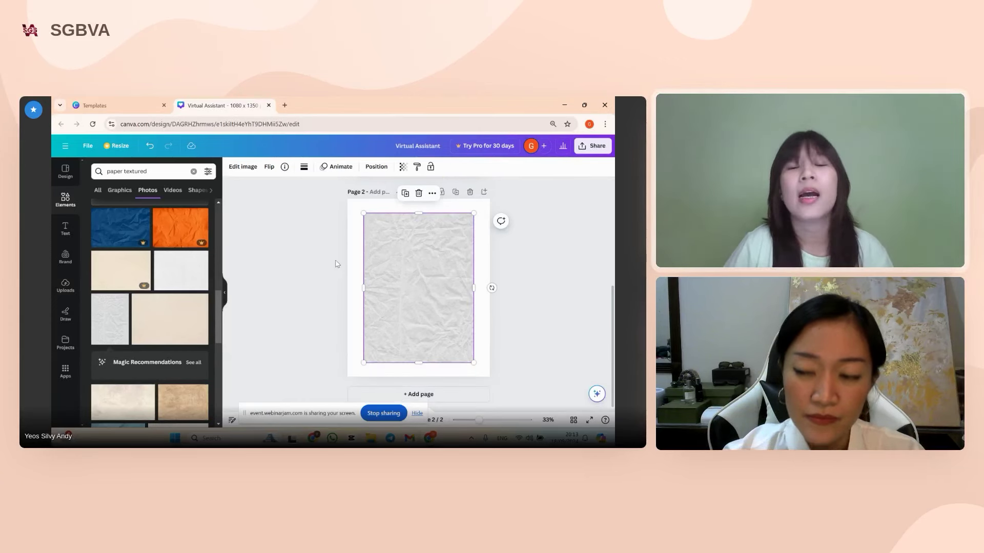
pyautogui.rightClick(381, 271)
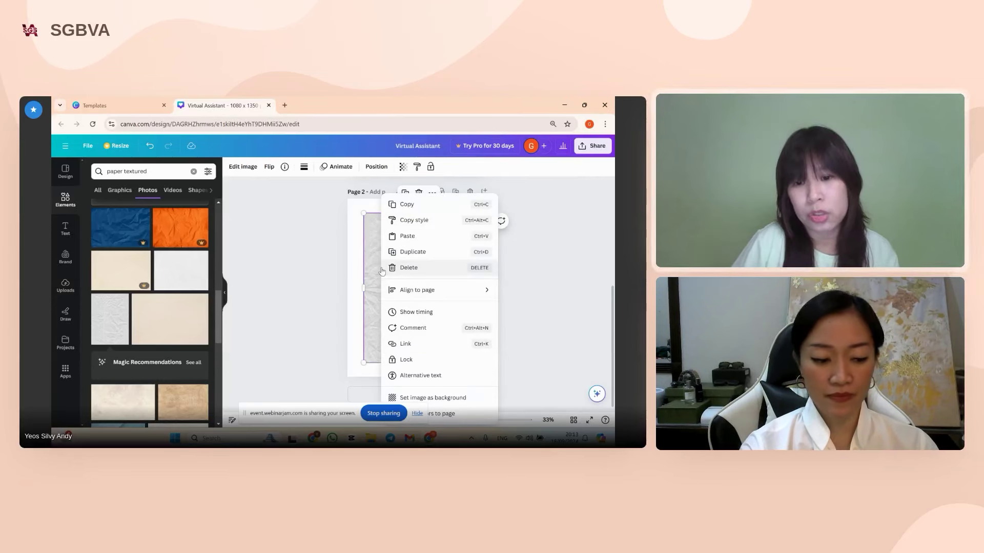
pyautogui.click(446, 399)
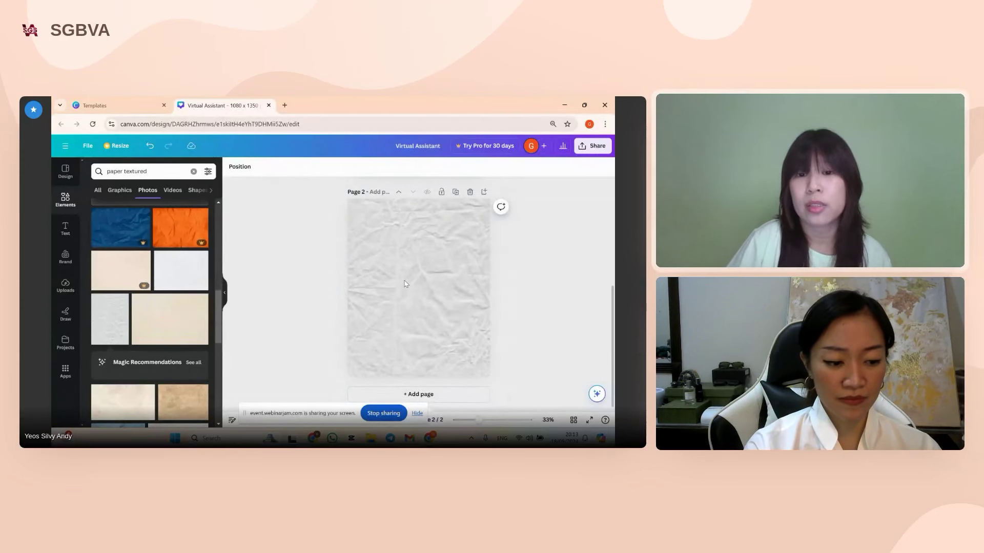
# Detach the crumpled-paper image from the page 2 background, then set it as the background again.
pyautogui.rightClick(398, 254)
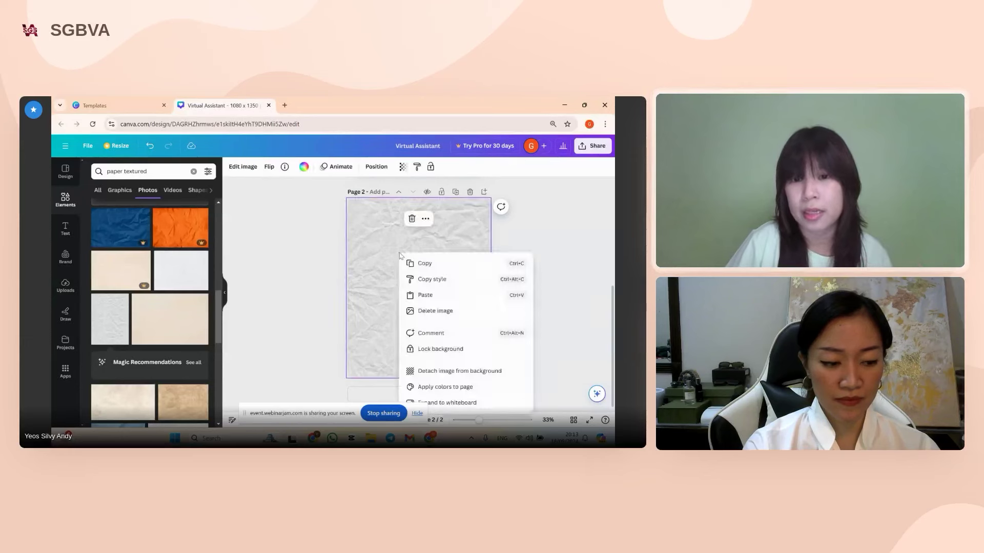
pyautogui.click(467, 371)
pyautogui.moveTo(431, 303); pyautogui.dragTo(455, 334)
pyautogui.rightClick(455, 333)
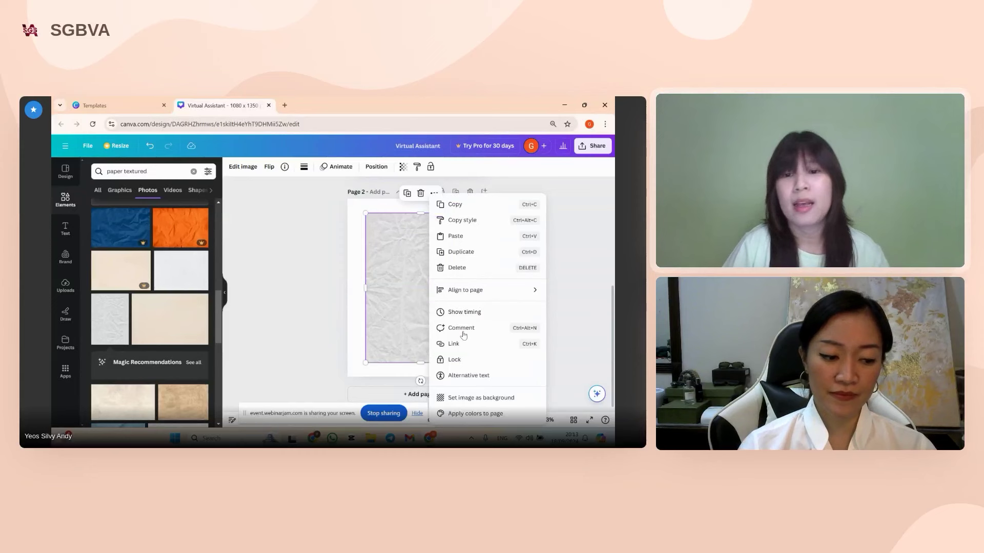
pyautogui.click(474, 398)
pyautogui.click(452, 296)
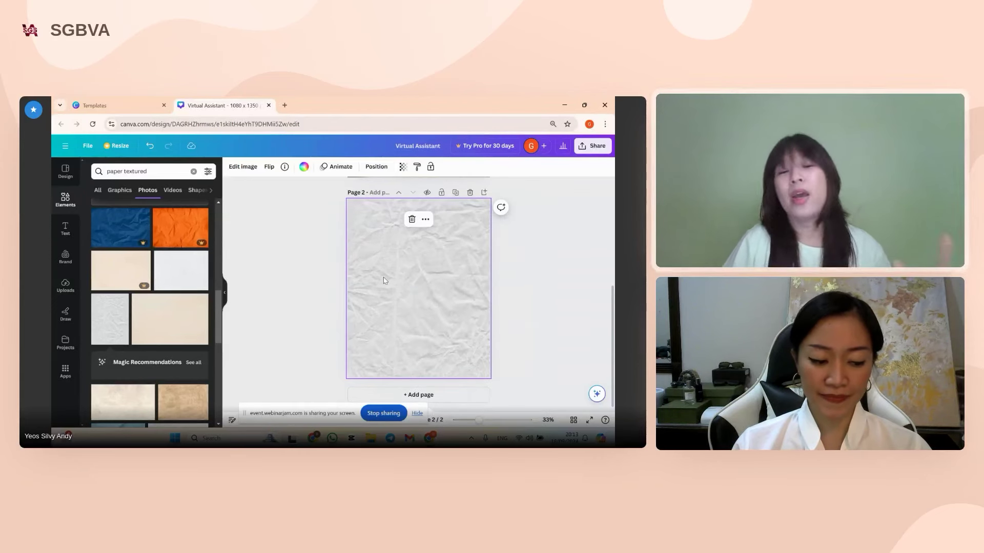
# Copy the heading text from page 1 and paste it onto the upper part of page 2.
pyautogui.scroll(2, 389, 281)
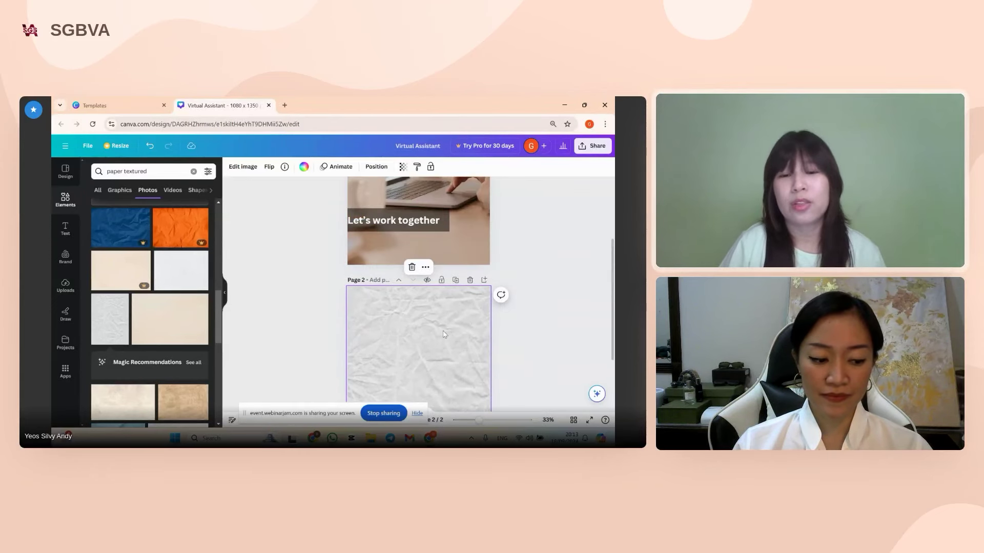
pyautogui.scroll(3, 449, 316)
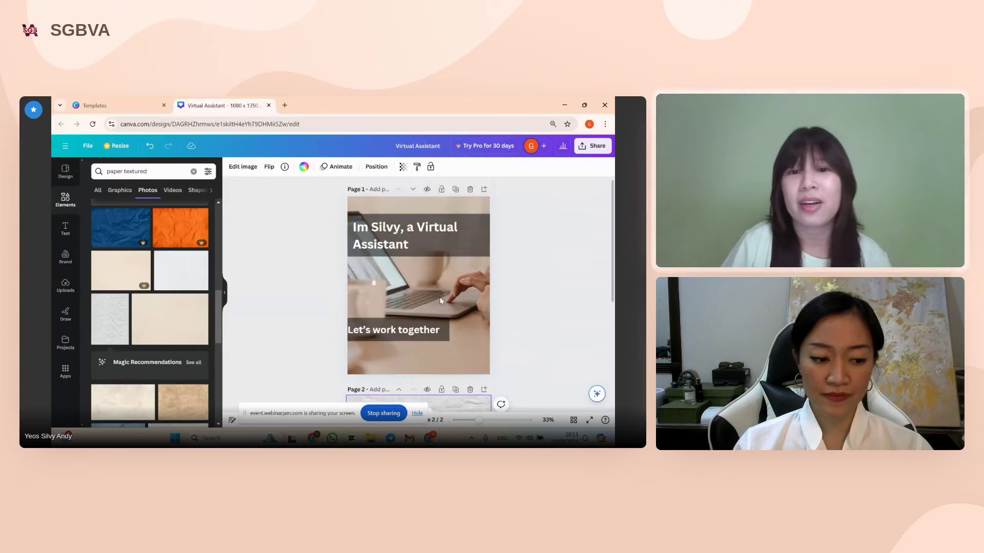
pyautogui.click(395, 244)
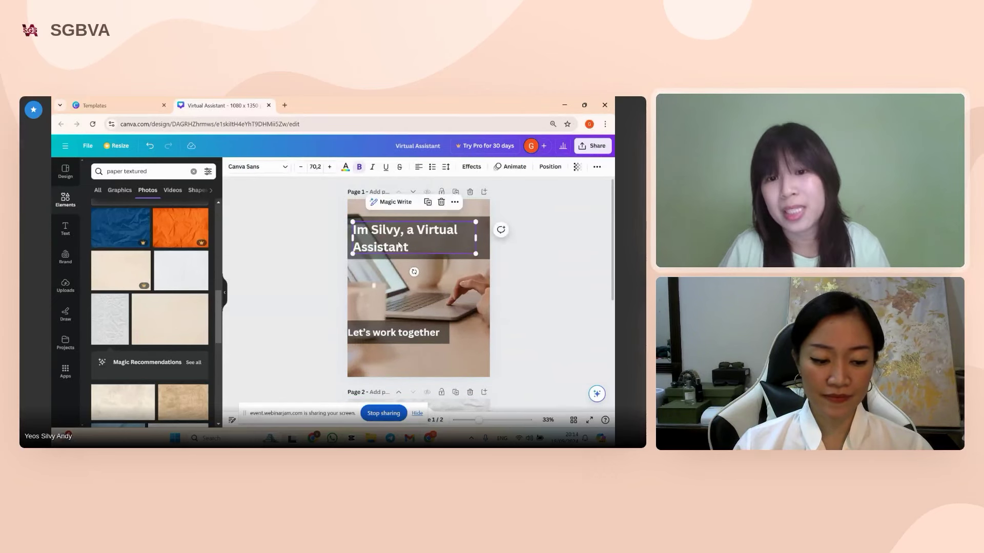
pyautogui.scroll(-3, 405, 307)
pyautogui.click(409, 344)
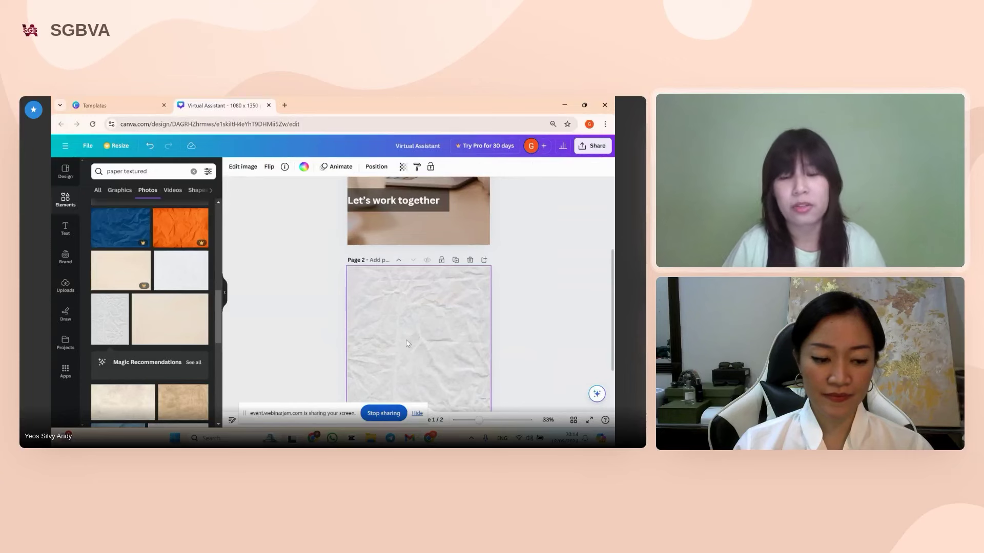
pyautogui.hotkey('ctrl', 'v')
pyautogui.moveTo(427, 314); pyautogui.dragTo(432, 317)
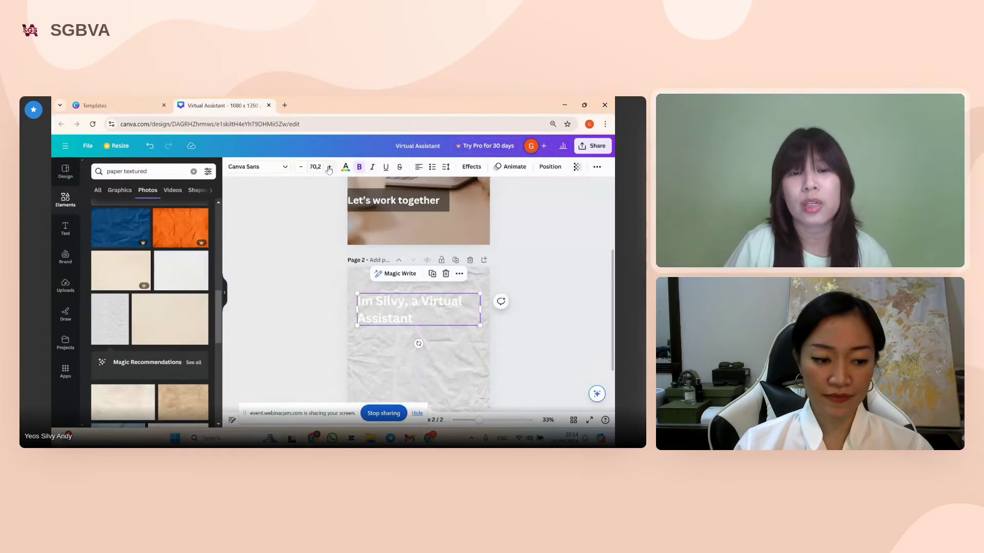
# Change the colour of the page 2 heading to black (#000000).
pyautogui.click(345, 166)
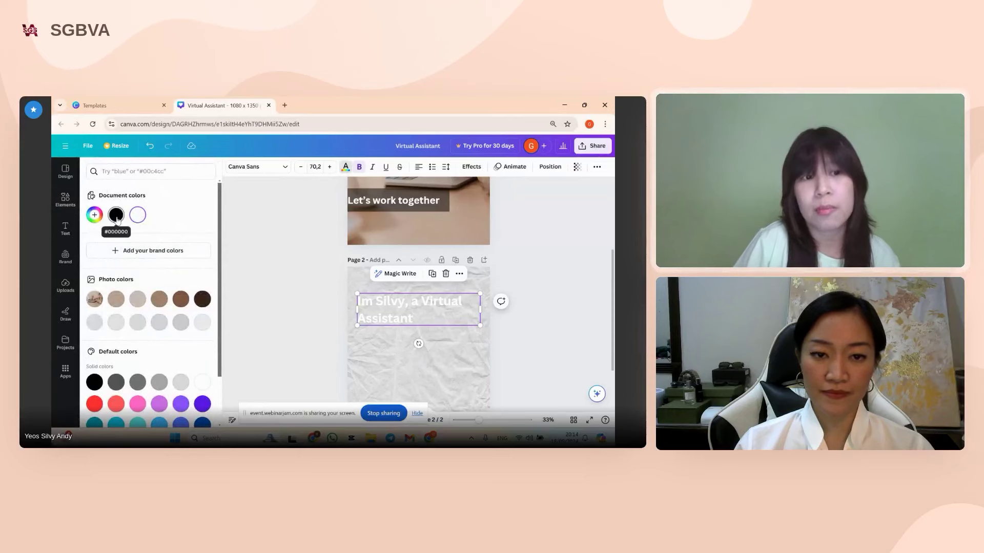
pyautogui.click(116, 217)
pyautogui.click(394, 307)
# Shrink the page 2 heading to about size 65 and position it within the margins near the page's upper edge.
pyautogui.scroll(-1, 394, 306)
pyautogui.doubleClick(468, 273)
pyautogui.moveTo(480, 281); pyautogui.dragTo(470, 278)
pyautogui.click(527, 306)
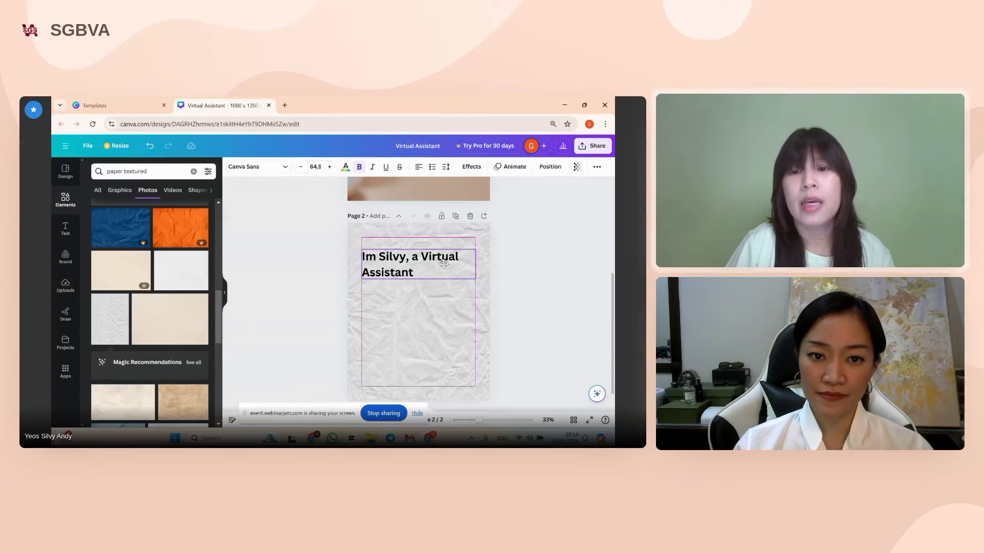
# Correct "Im" to "I'm" in the page 2 heading and finish editing the text.
pyautogui.click(376, 255)
pyautogui.click(376, 255)
pyautogui.click(366, 257)
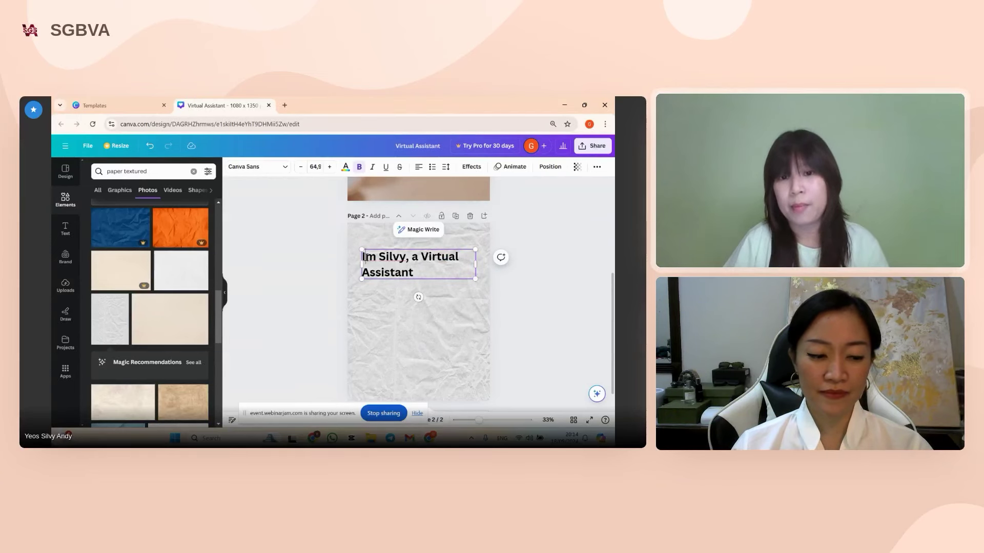
pyautogui.write("'")
pyautogui.click(353, 308)
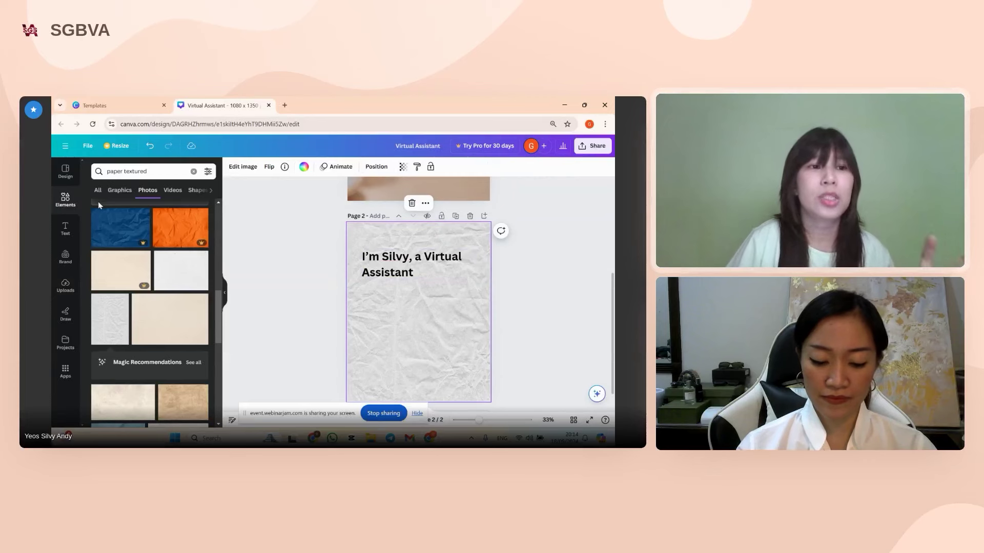
# Search the elements library for "work from home" and limit the results to graphics.
pyautogui.click(148, 173)
pyautogui.write('work fromhome')
pyautogui.press('Return')
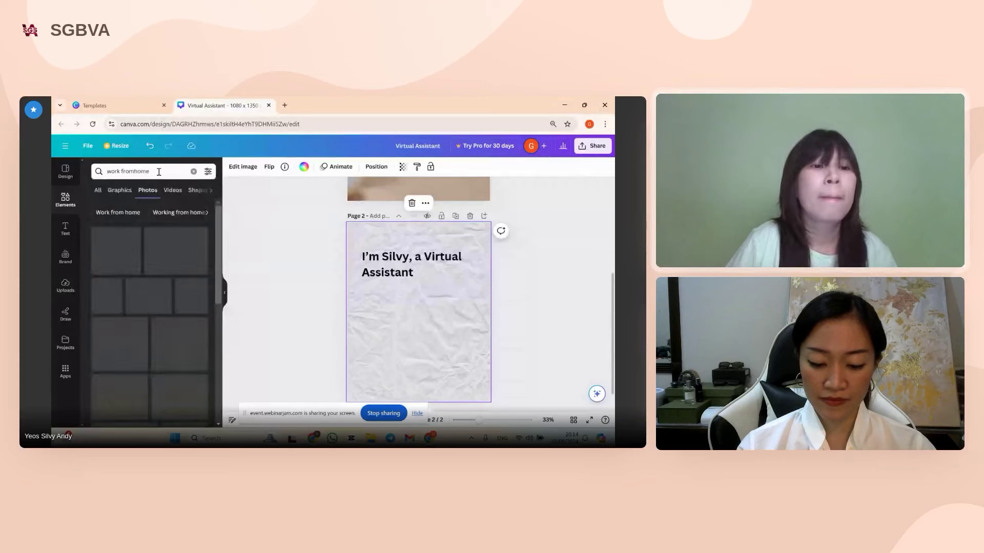
pyautogui.click(120, 191)
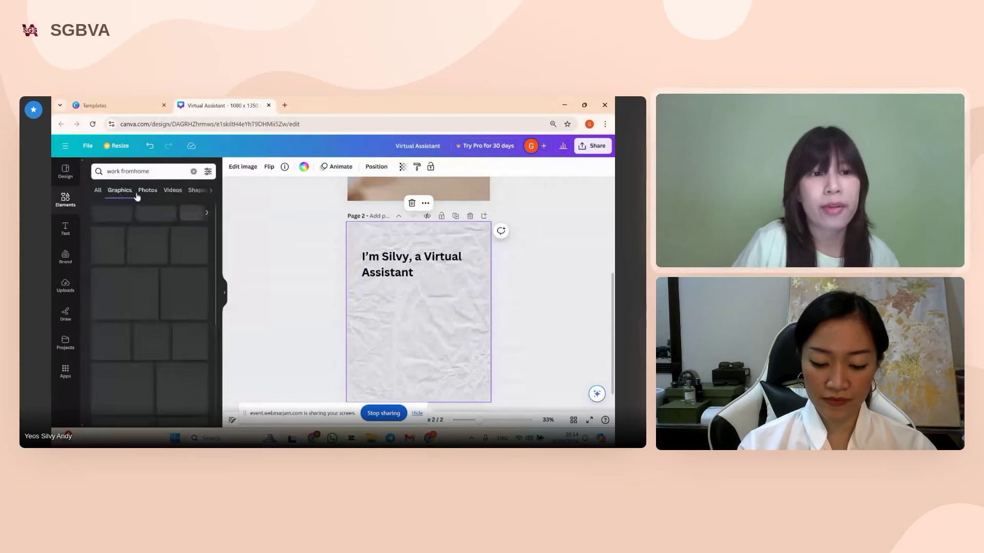
pyautogui.click(134, 172)
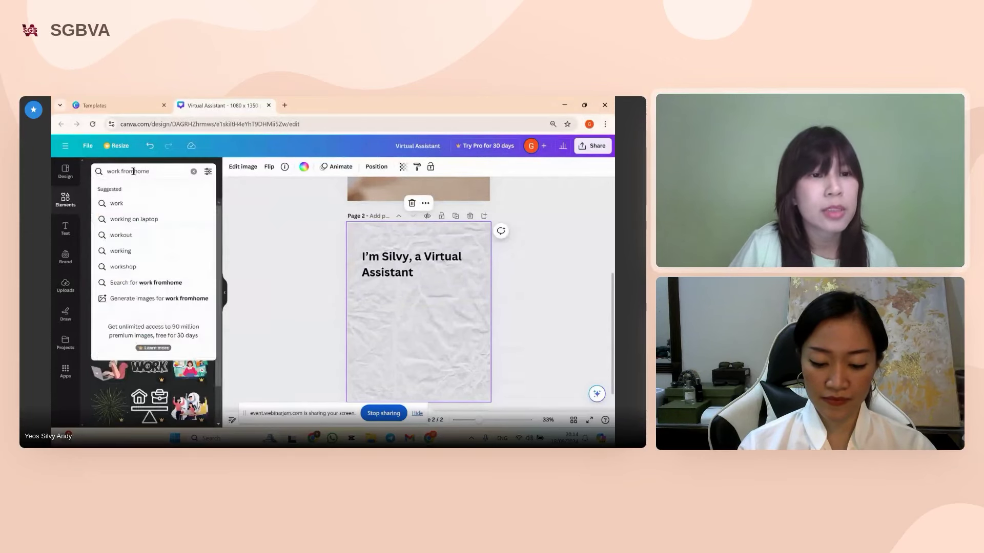
pyautogui.press('Return')
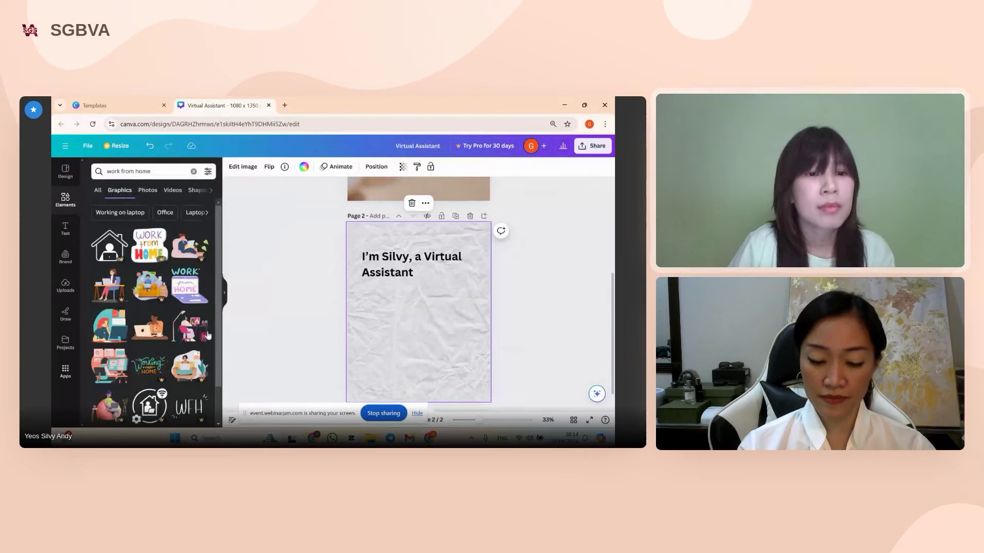
# Browse the "work from home" graphics and add the purple laptop "Work from Home" graphic to page 2.
pyautogui.scroll(-2, 166, 282)
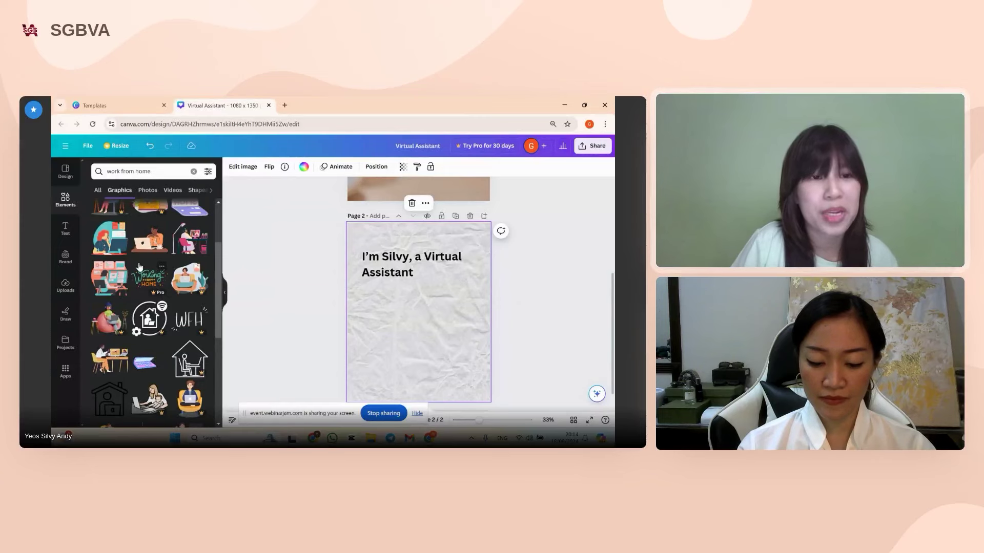
pyautogui.scroll(1, 139, 266)
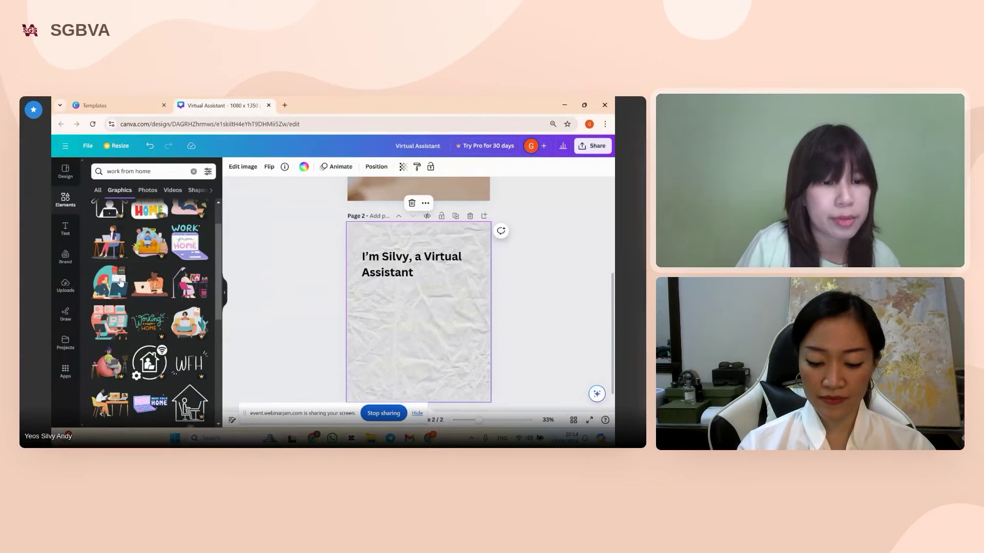
pyautogui.scroll(-1, 121, 285)
pyautogui.scroll(-3, 121, 290)
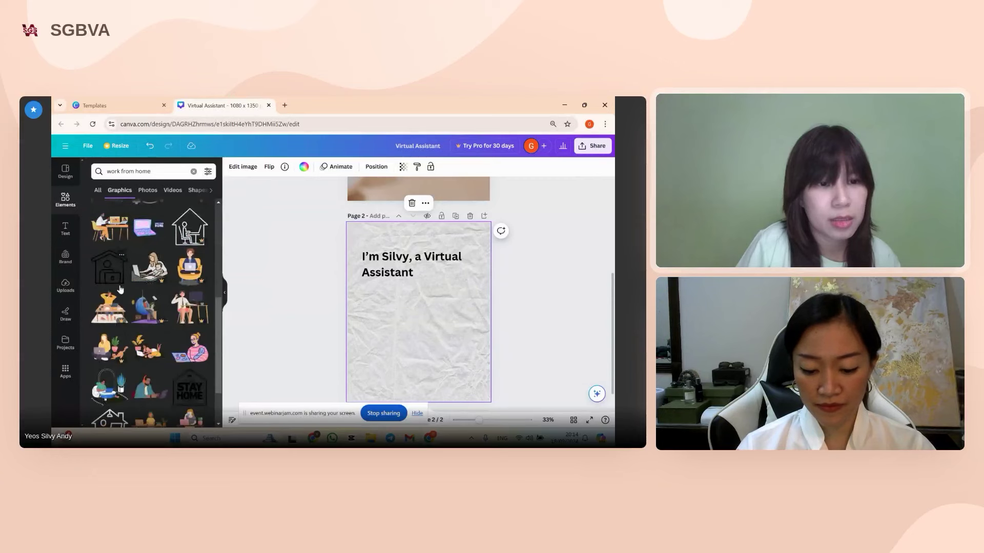
pyautogui.scroll(-1, 121, 289)
pyautogui.scroll(-2, 118, 289)
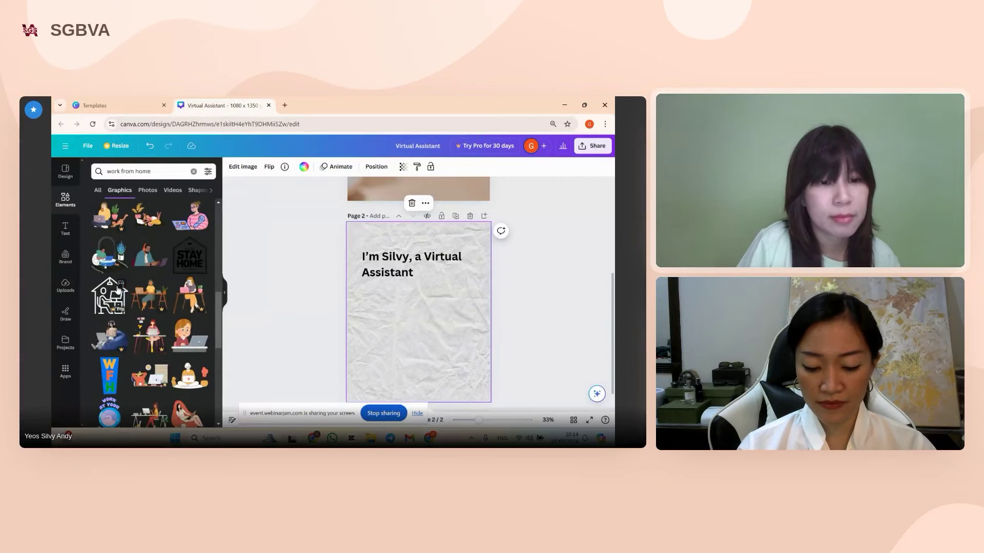
pyautogui.scroll(-1, 118, 290)
pyautogui.scroll(-5, 115, 292)
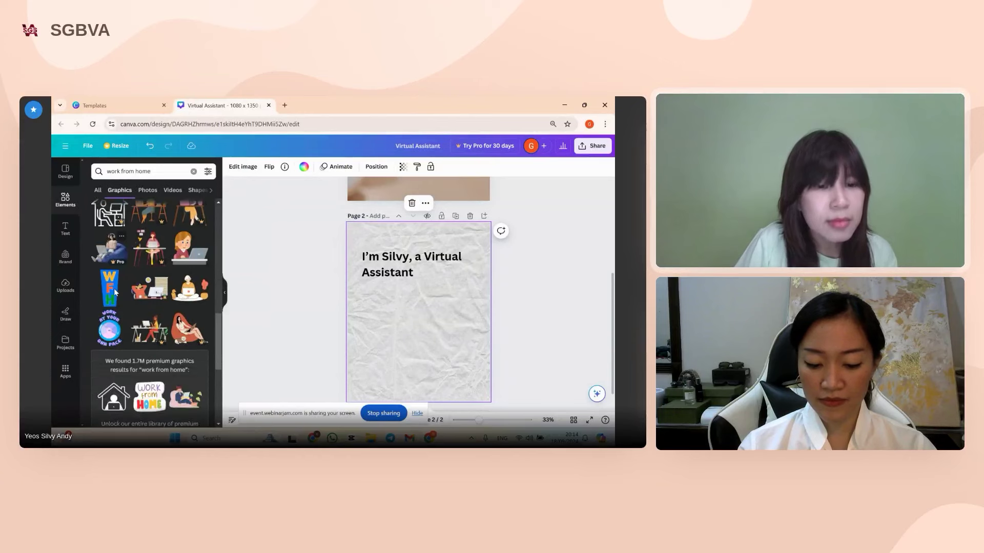
pyautogui.scroll(-2, 115, 292)
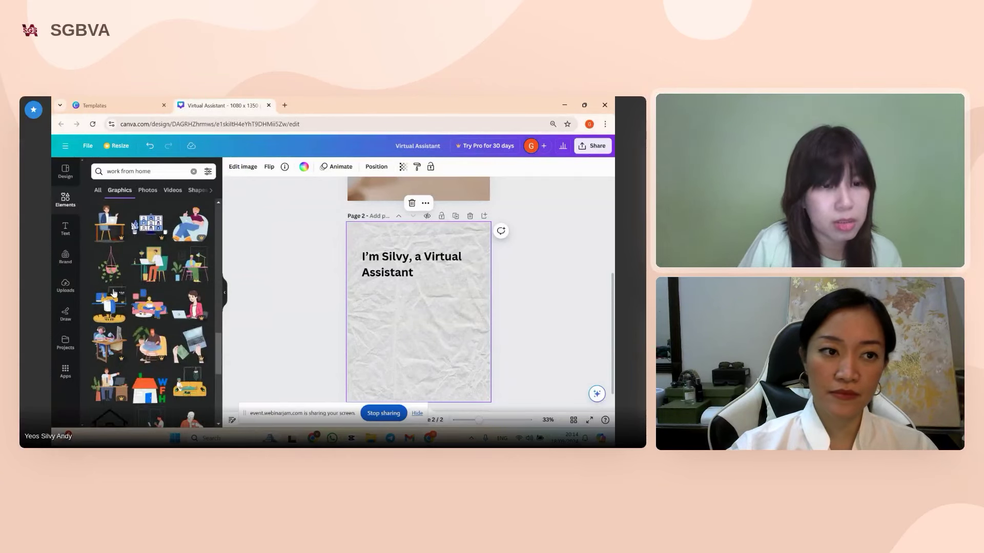
pyautogui.scroll(-4, 113, 293)
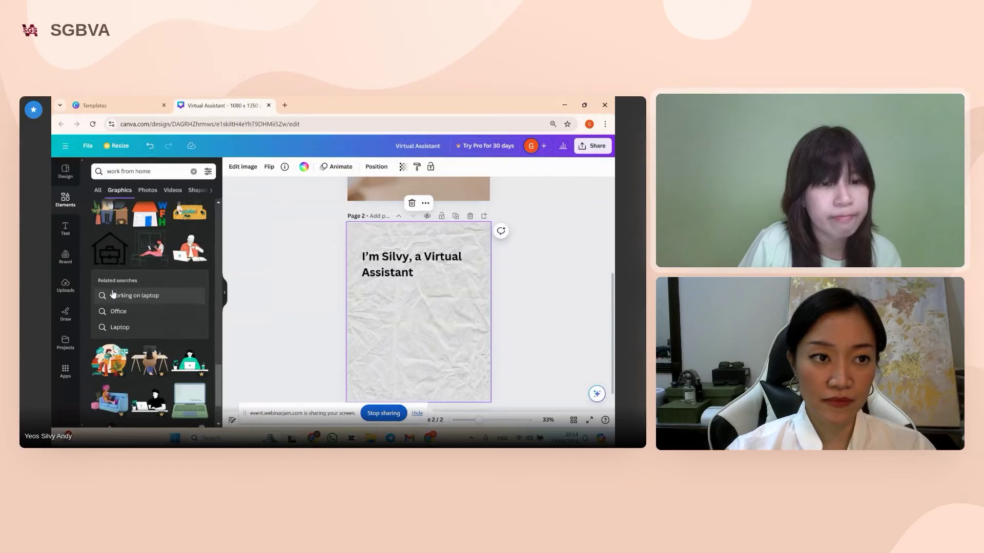
pyautogui.scroll(-3, 113, 293)
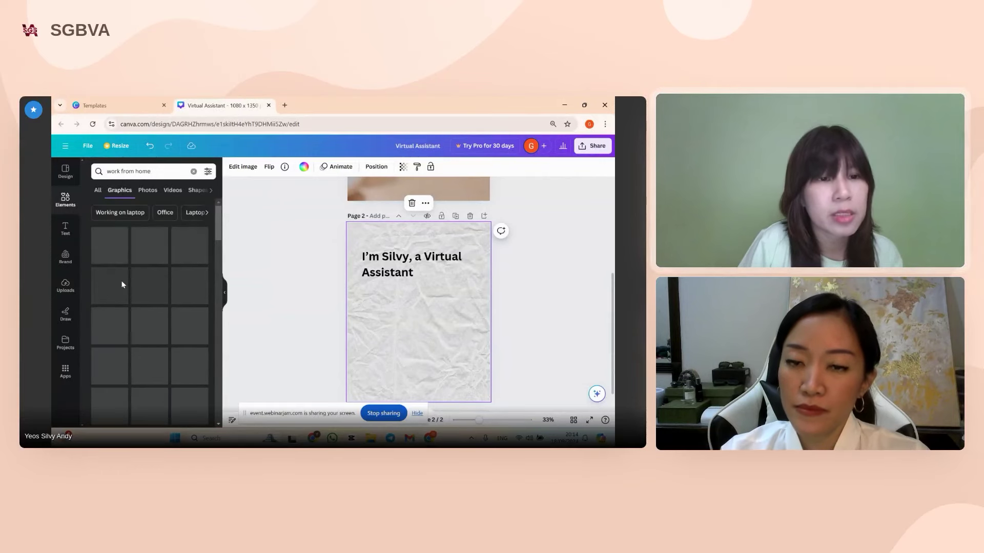
pyautogui.click(189, 286)
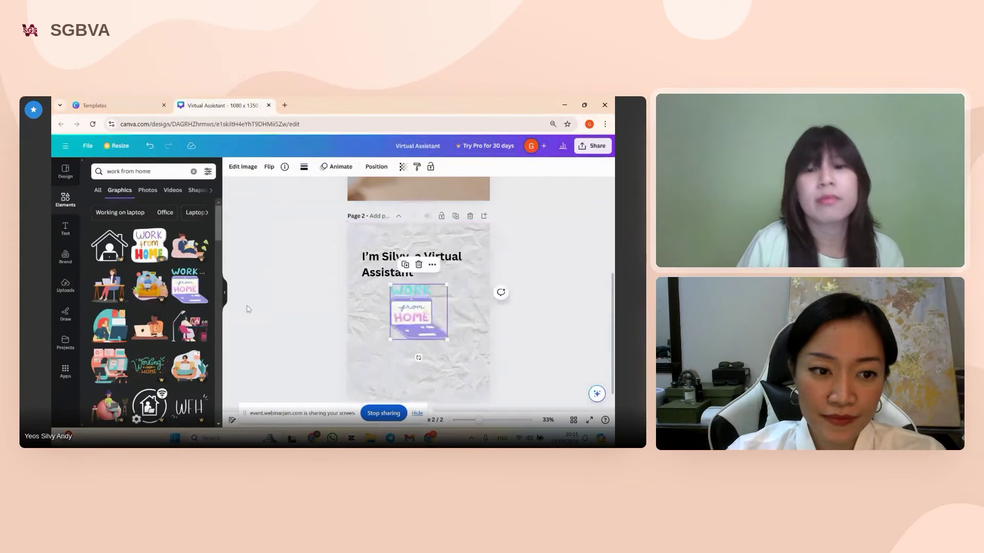
# Replace the purple laptop graphic on page 2 with the illustration of a woman working at a pink and teal desk.
pyautogui.click(419, 265)
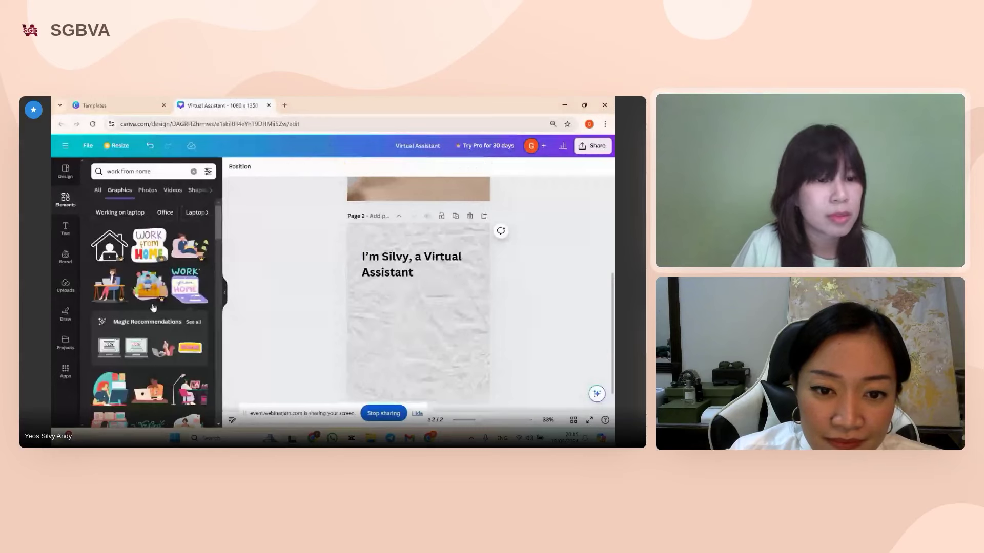
pyautogui.scroll(-1, 113, 306)
pyautogui.scroll(-1, 113, 310)
pyautogui.click(190, 301)
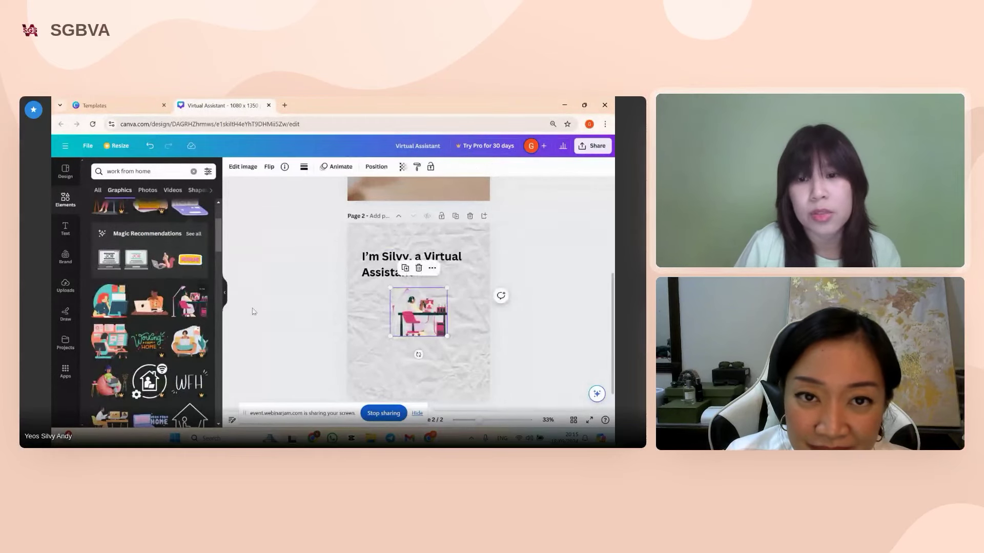
# Enlarge the desk illustration beneath the page 2 heading and shift both the heading and the illustration slightly upward.
pyautogui.moveTo(427, 316); pyautogui.dragTo(444, 342)
pyautogui.scroll(-1, 444, 342)
pyautogui.moveTo(444, 273); pyautogui.dragTo(404, 311)
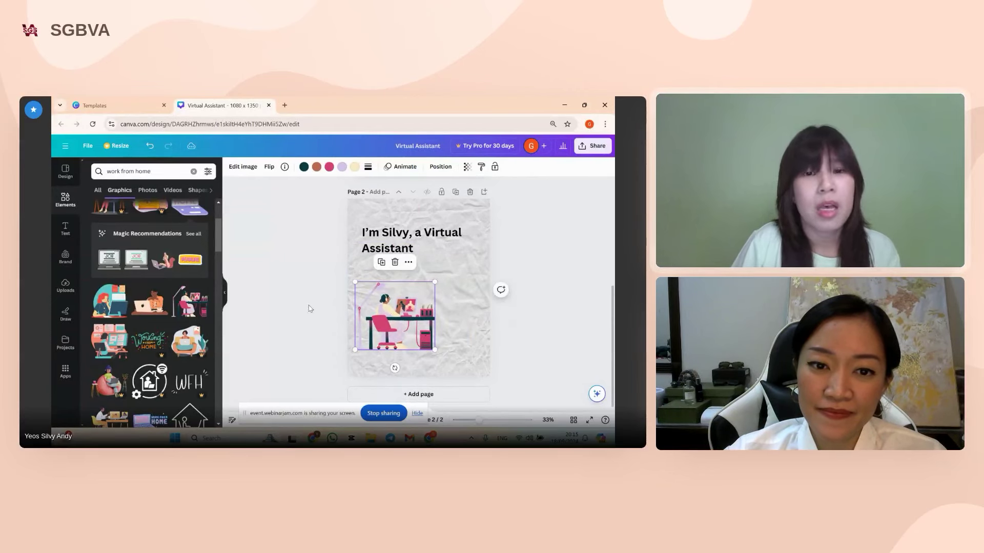
pyautogui.moveTo(393, 248); pyautogui.dragTo(394, 242)
pyautogui.moveTo(394, 315); pyautogui.dragTo(396, 301)
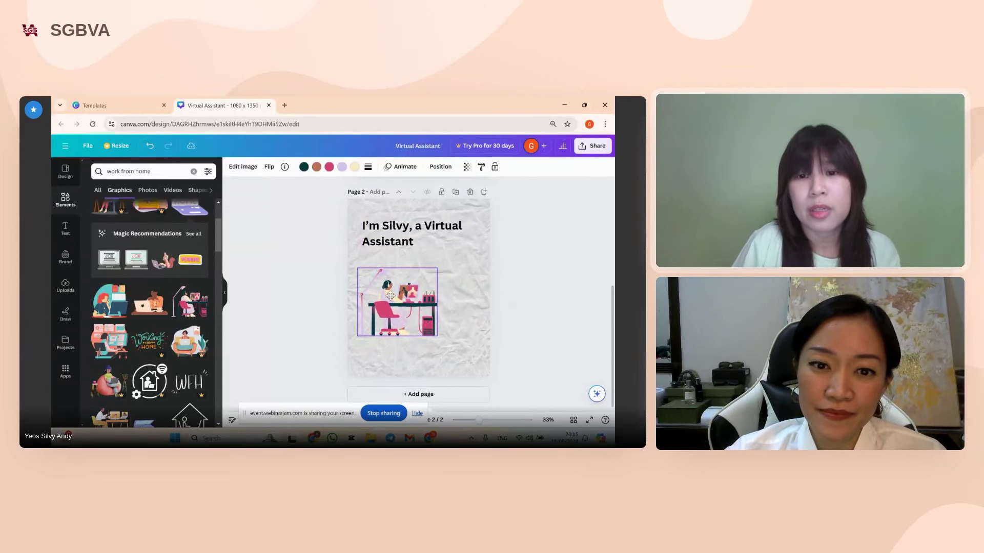
# Set the transparency of page 2's paper-textured background to about 61.
pyautogui.click(458, 280)
pyautogui.click(403, 168)
pyautogui.moveTo(382, 199); pyautogui.dragTo(361, 207)
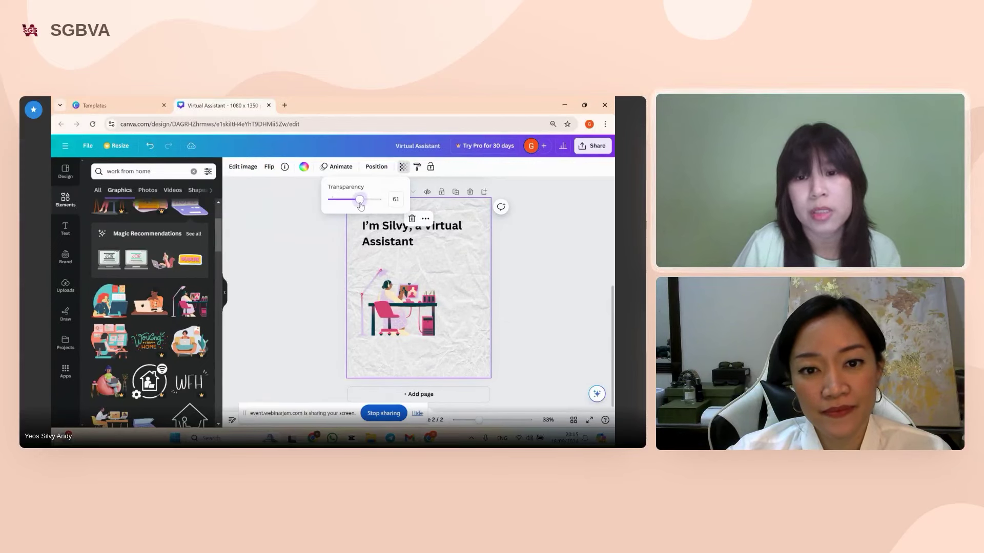
pyautogui.click(465, 273)
# Browse the "work from home" graphics for an alternative illustration for page 2.
pyautogui.scroll(-3, 148, 338)
pyautogui.click(398, 328)
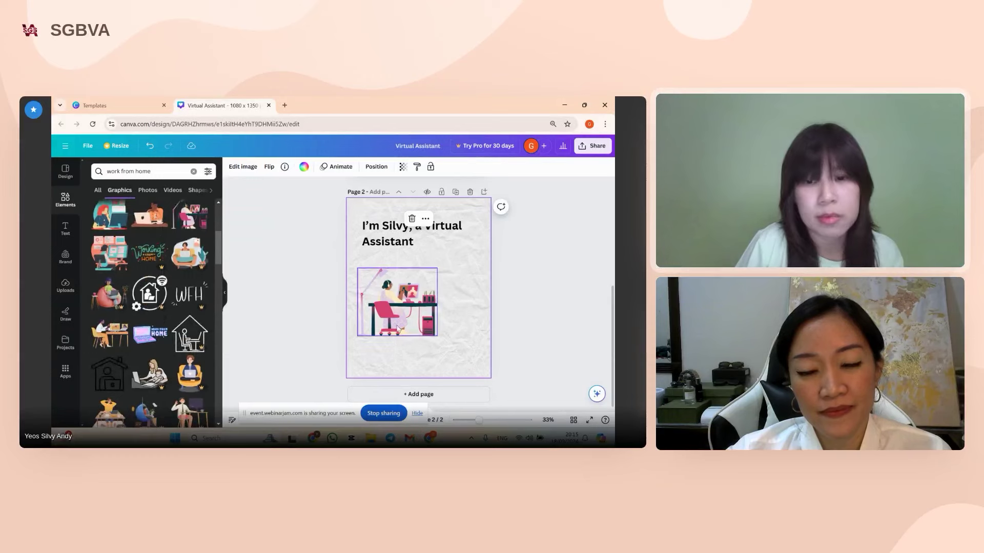
pyautogui.scroll(-5, 152, 364)
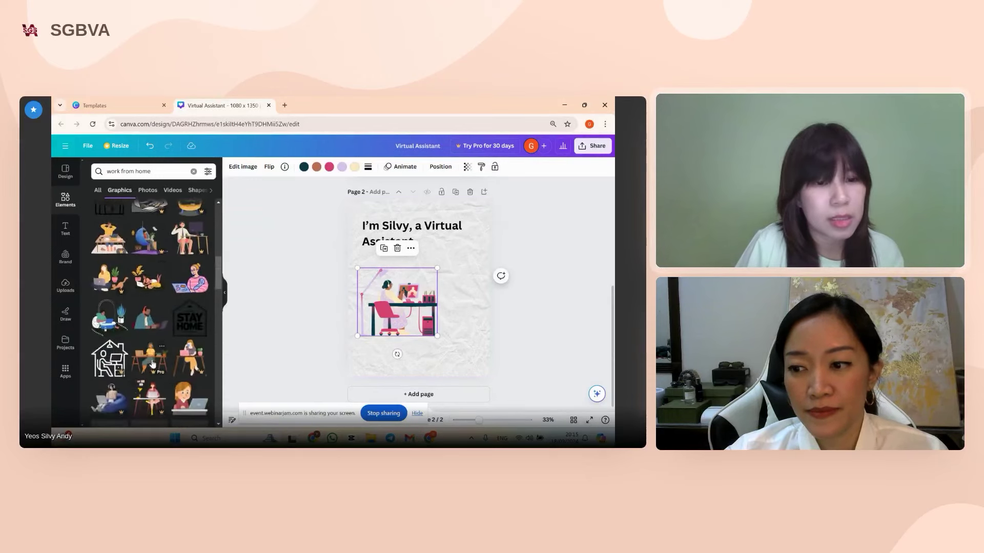
pyautogui.scroll(-3, 152, 363)
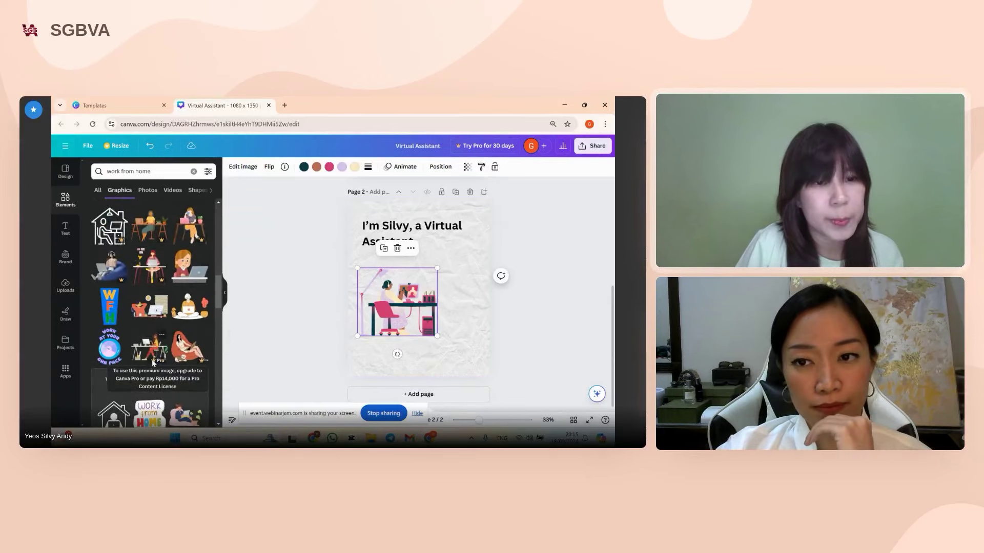
pyautogui.scroll(-5, 153, 364)
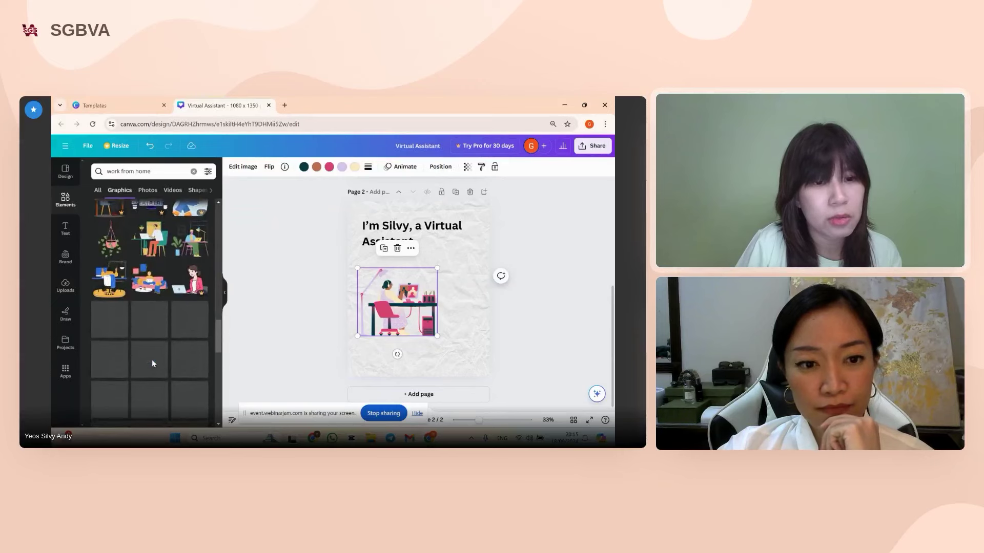
pyautogui.scroll(-5, 152, 359)
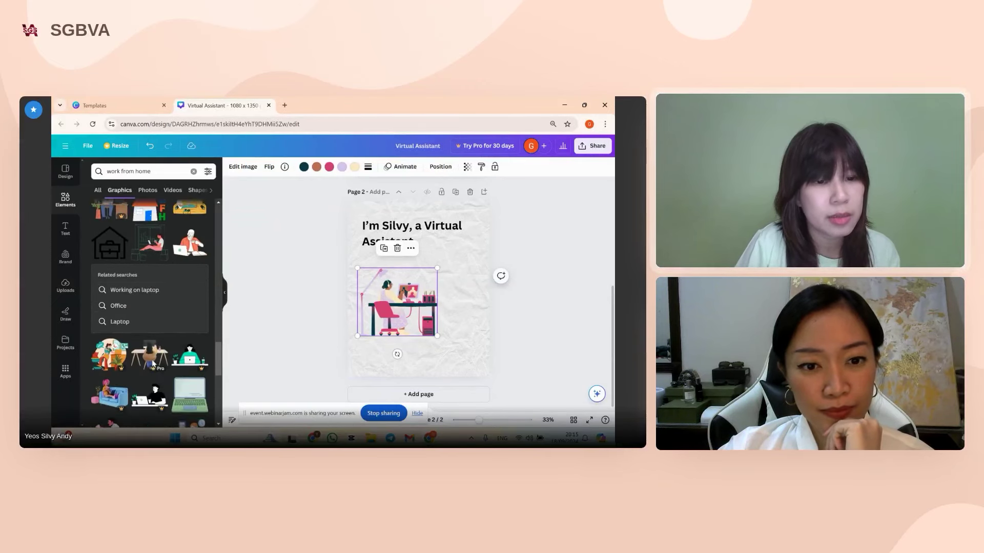
pyautogui.scroll(-6, 152, 364)
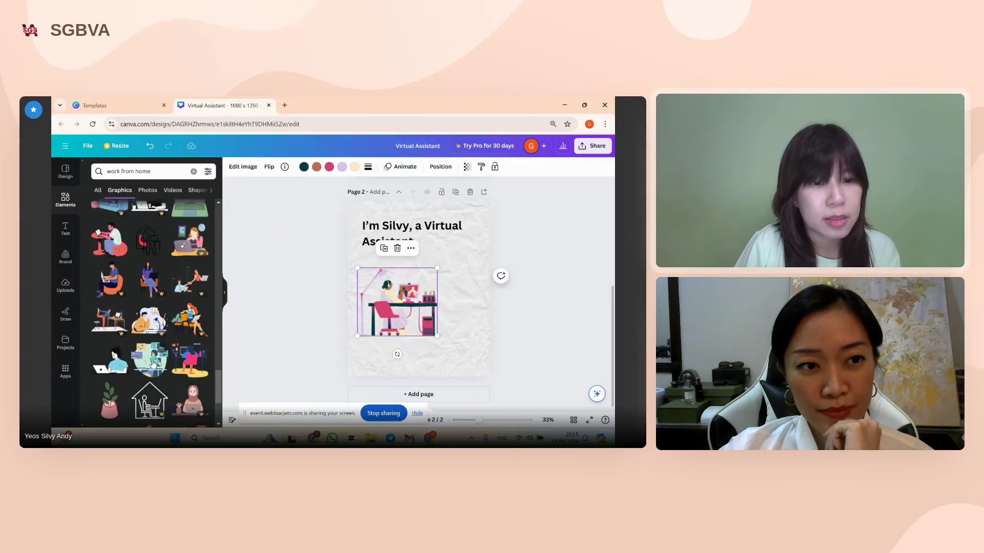
pyautogui.scroll(-2, 153, 363)
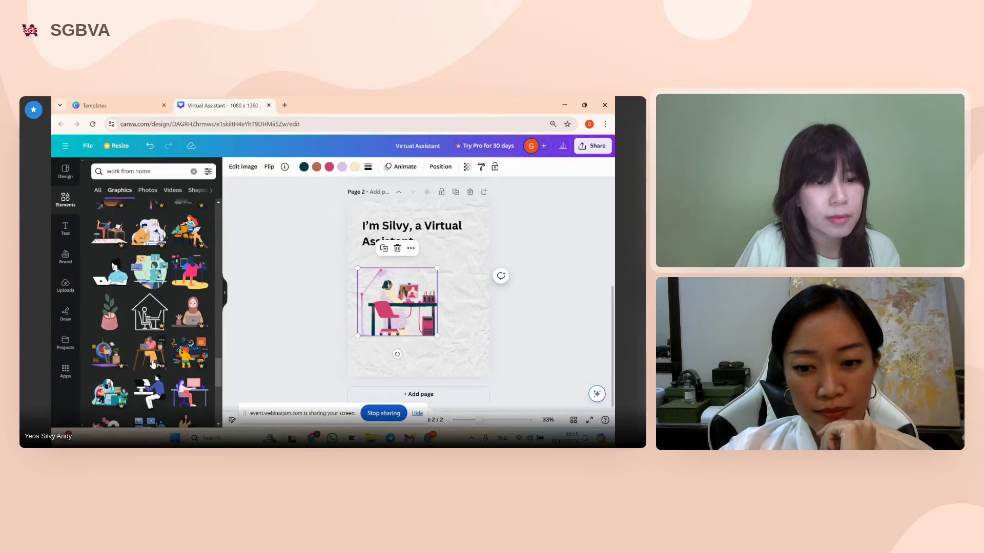
pyautogui.scroll(-1, 153, 364)
pyautogui.scroll(-4, 152, 364)
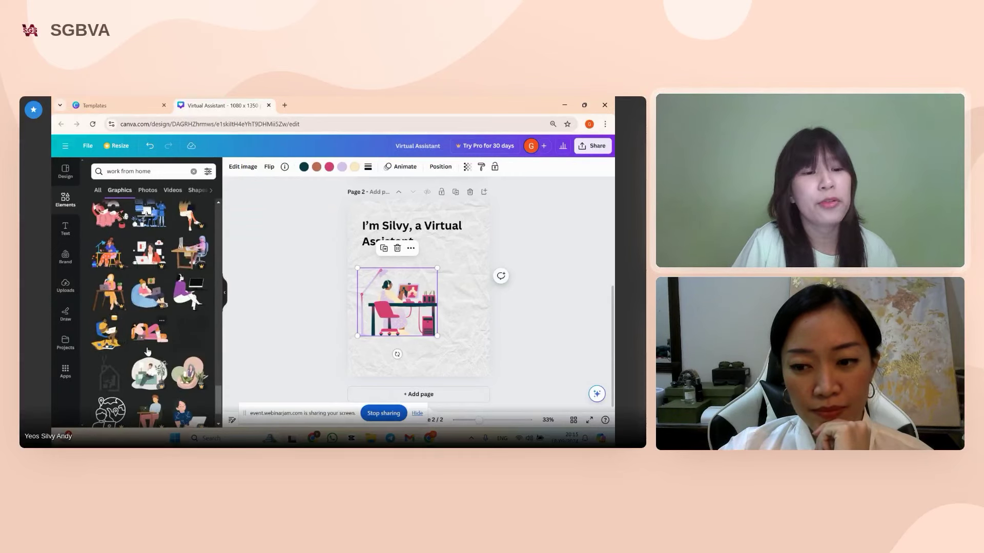
pyautogui.scroll(-2, 153, 351)
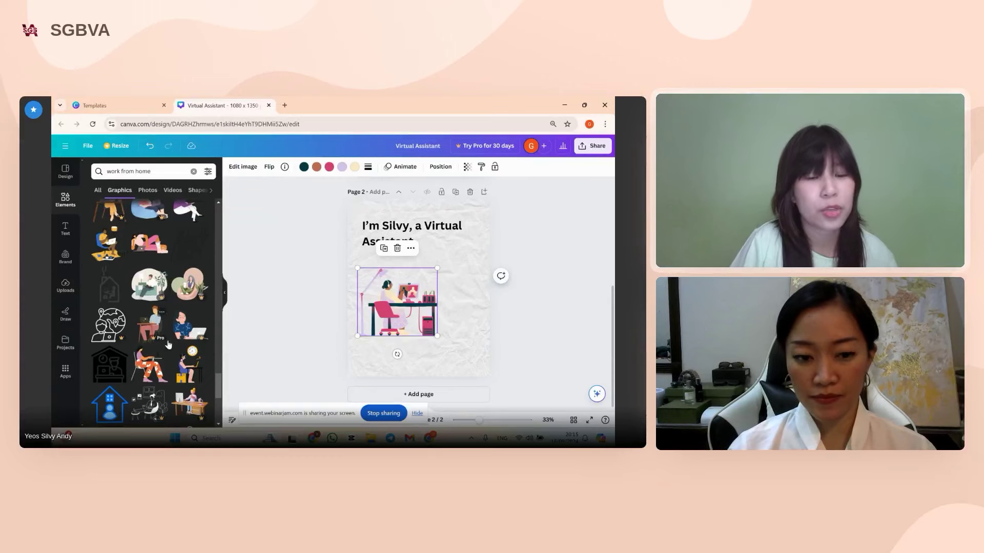
pyautogui.scroll(-5, 168, 344)
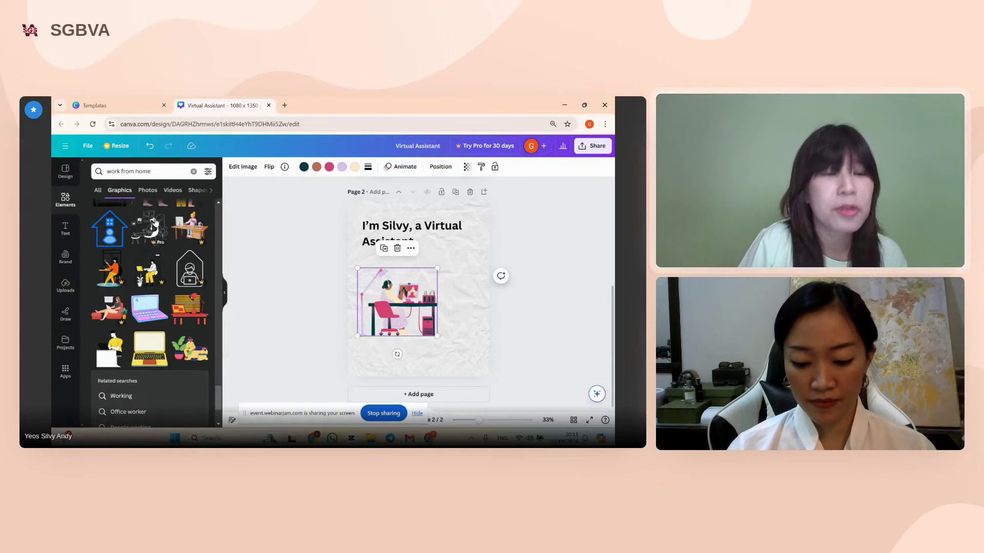
# Search the graphics library for "virtual assistant".
pyautogui.click(168, 175)
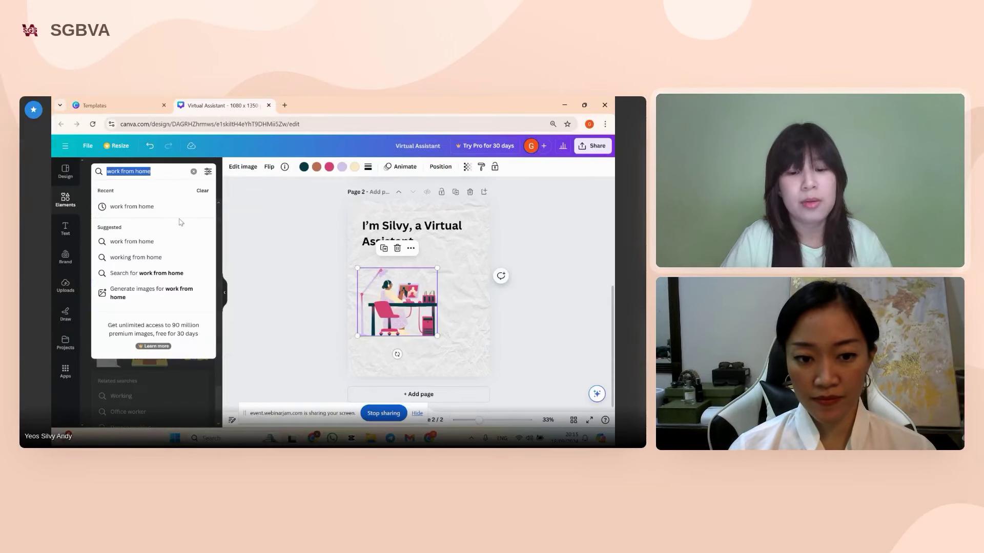
pyautogui.write('virtual as')
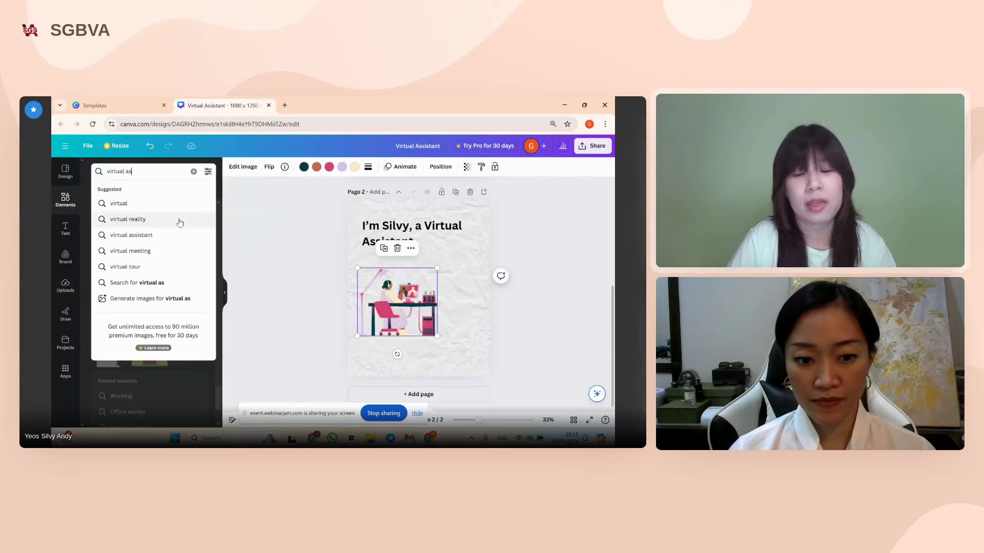
pyautogui.write('sistant')
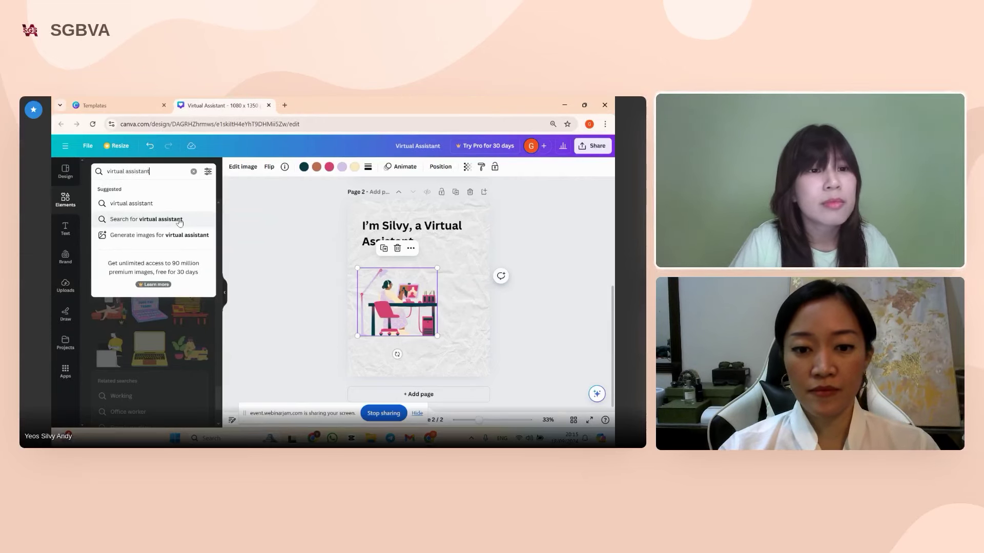
pyautogui.click(179, 219)
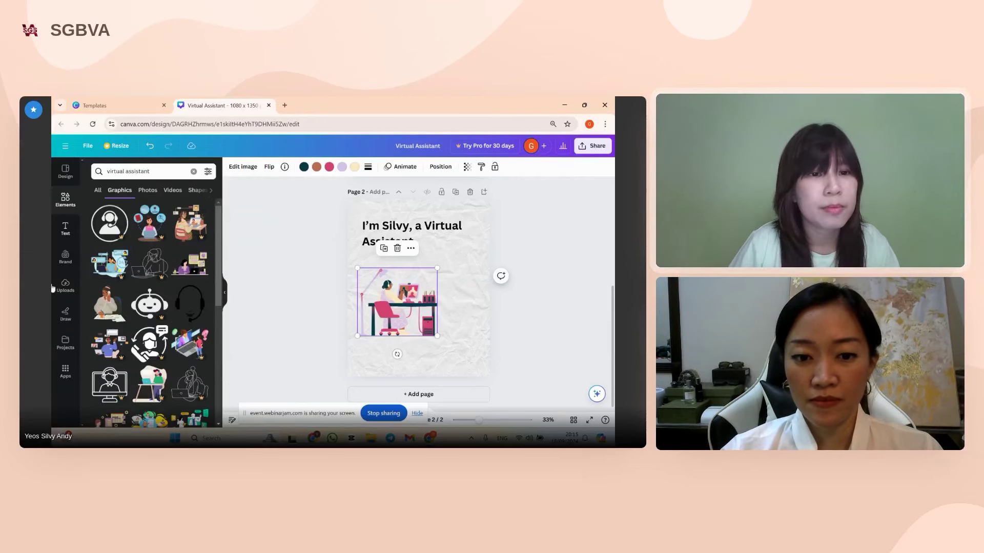
# Replace the desk illustration on page 2 with the blue computer monitor graphic showing a video call.
pyautogui.scroll(-2, 153, 310)
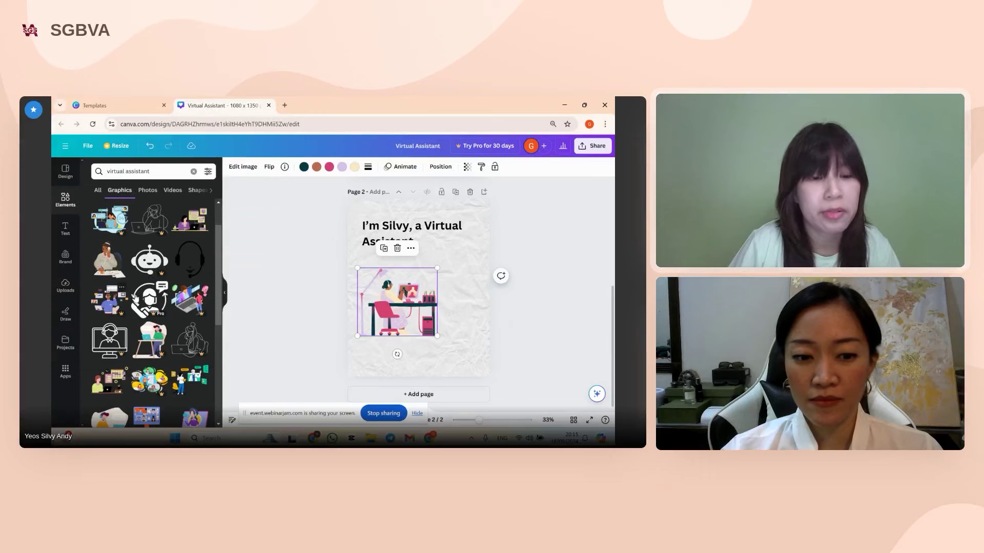
pyautogui.scroll(-5, 135, 298)
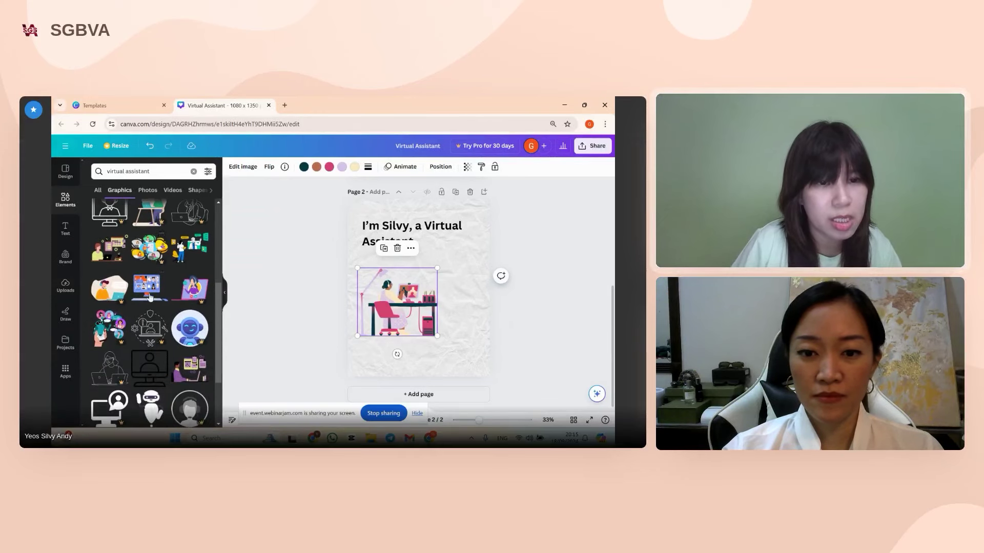
pyautogui.click(397, 249)
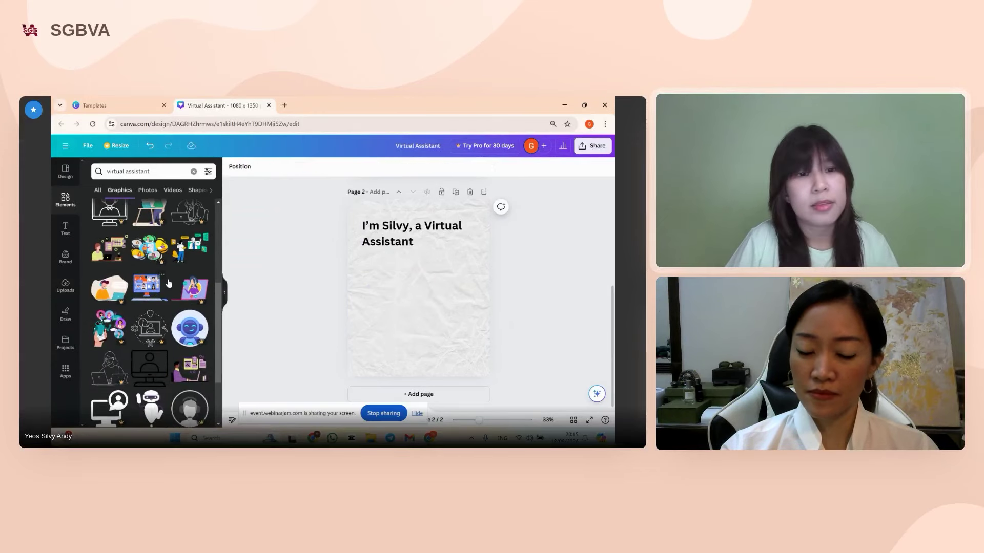
pyautogui.click(158, 297)
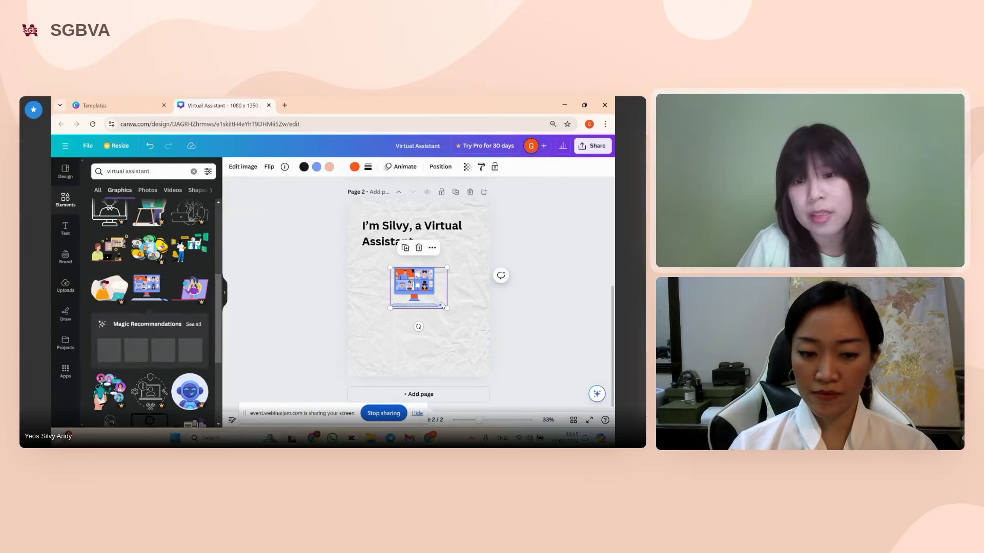
# Enlarge the computer monitor graphic and position it beneath the page 2 heading.
pyautogui.moveTo(451, 308); pyautogui.dragTo(433, 297)
pyautogui.moveTo(482, 321); pyautogui.dragTo(434, 304)
pyautogui.click(368, 291)
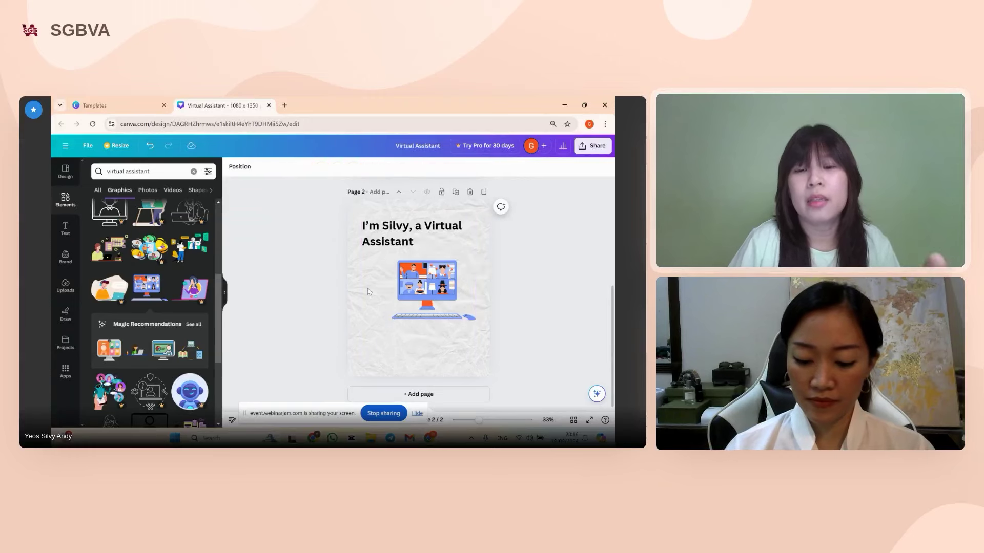
pyautogui.click(374, 291)
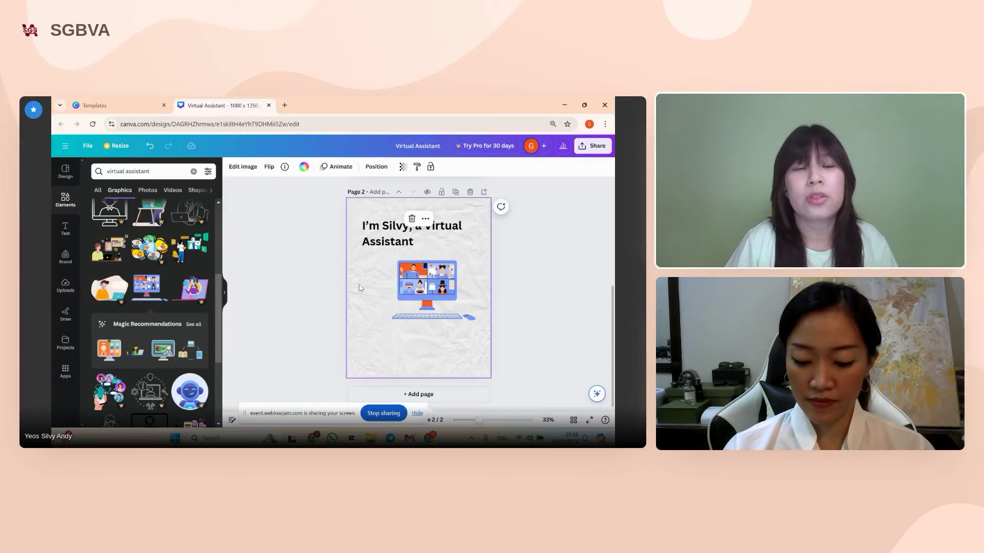
# Search the graphics library for "torn paper".
pyautogui.click(164, 173)
pyautogui.write('paper')
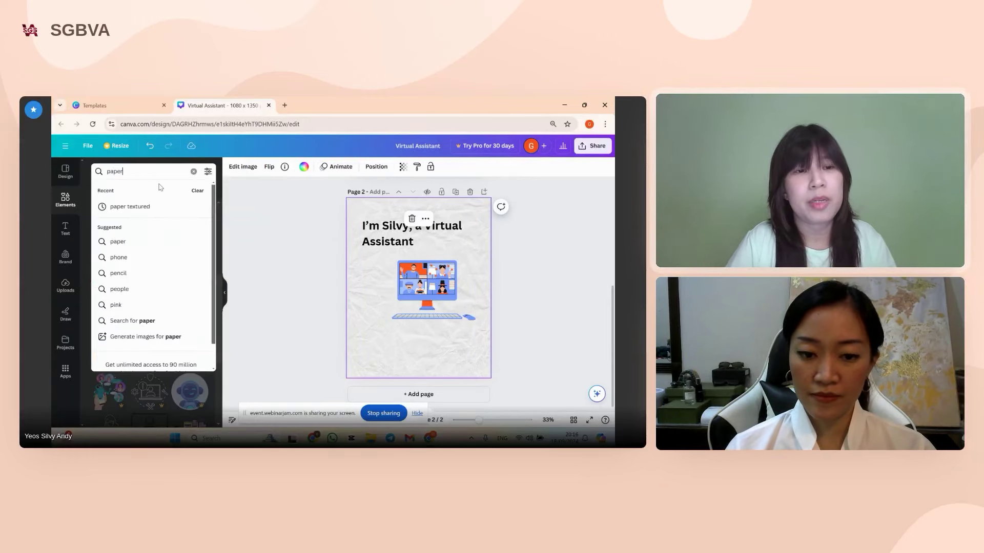
pyautogui.hotkey('ctrl', 'a')
pyautogui.write('torn paper')
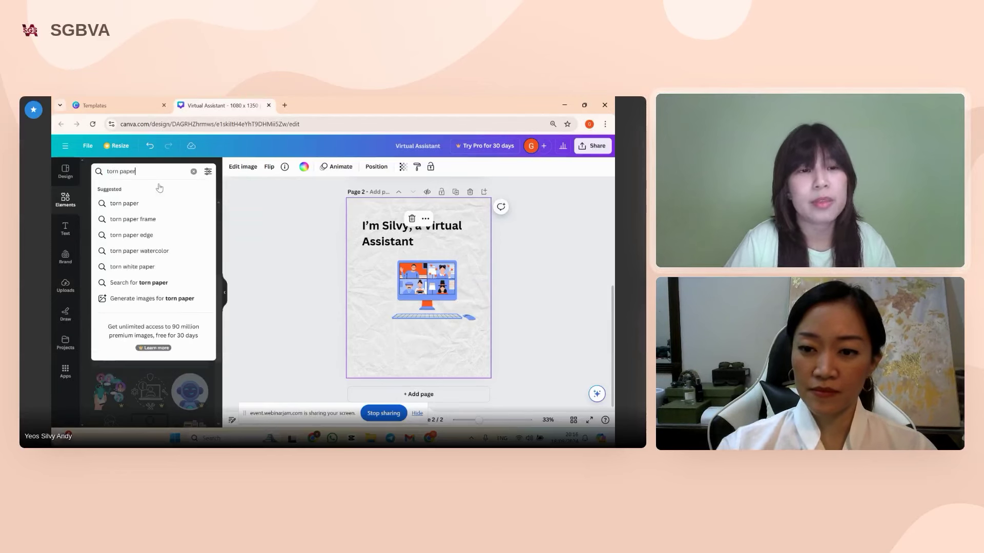
pyautogui.press('Return')
# Browse the torn paper graphics, add the beige torn paper to page 2 and place it over the computer monitor graphic.
pyautogui.scroll(-1, 123, 306)
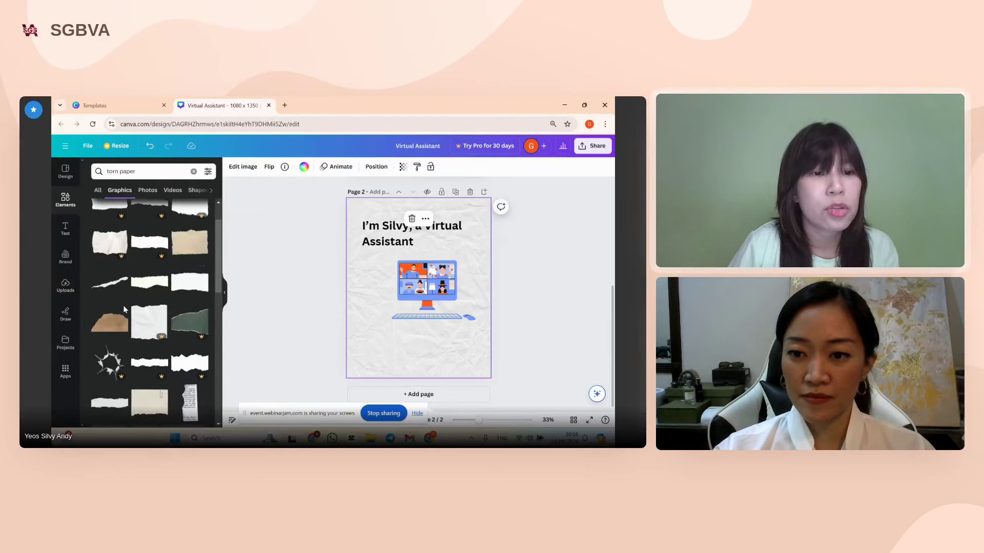
pyautogui.scroll(-2, 139, 322)
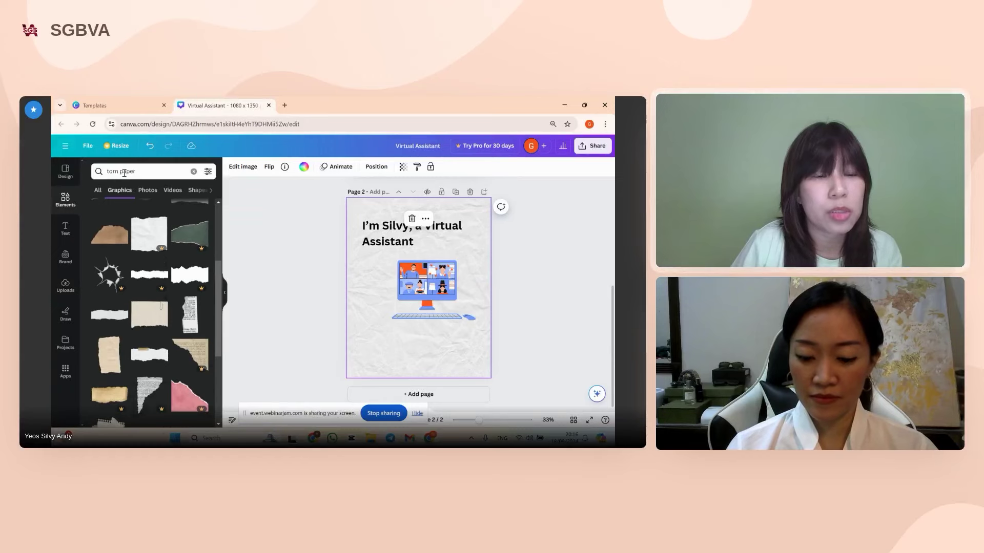
pyautogui.scroll(-1, 139, 304)
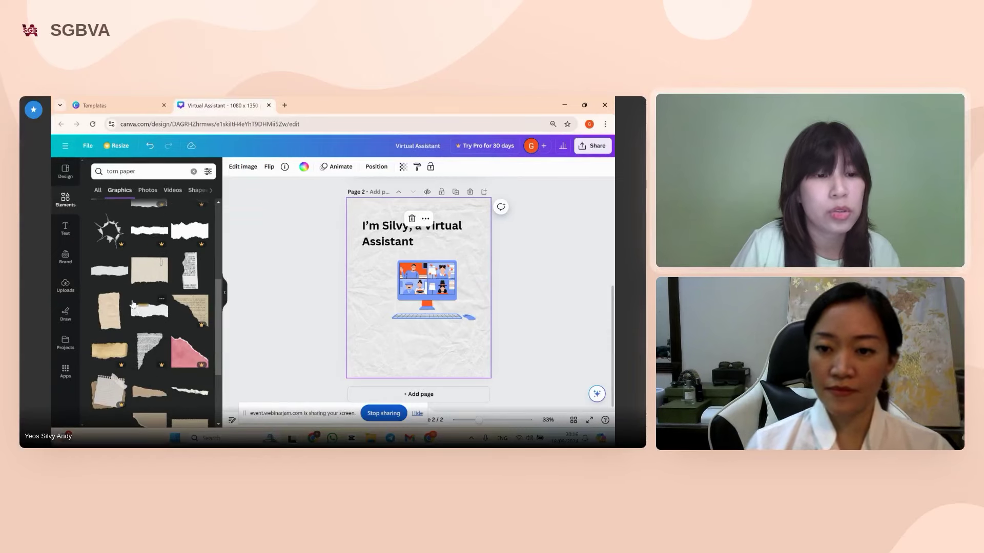
pyautogui.scroll(4, 142, 379)
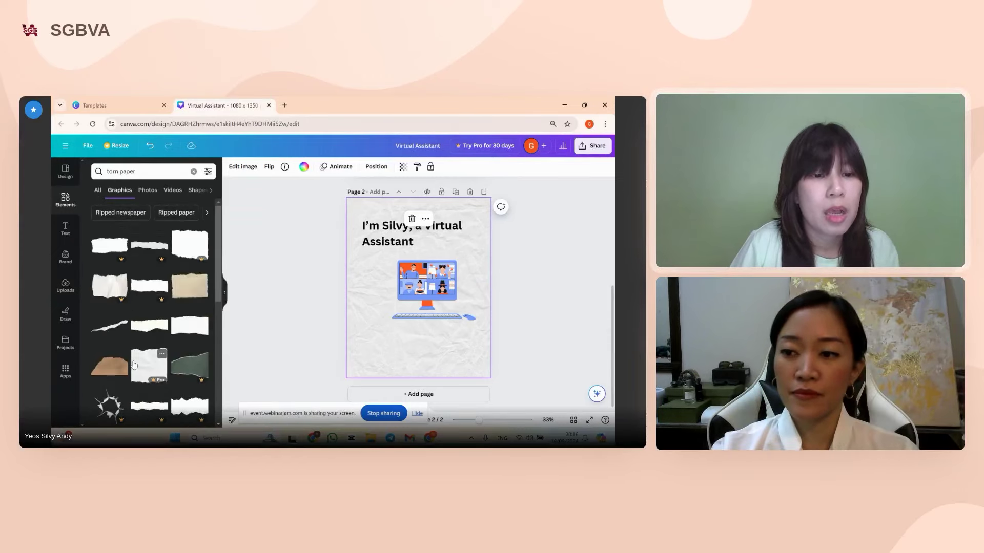
pyautogui.click(178, 299)
pyautogui.moveTo(423, 327); pyautogui.dragTo(403, 292)
# Show page 2's layers and move the beige torn paper behind the computer monitor graphic.
pyautogui.rightClick(432, 371)
pyautogui.rightClick(402, 292)
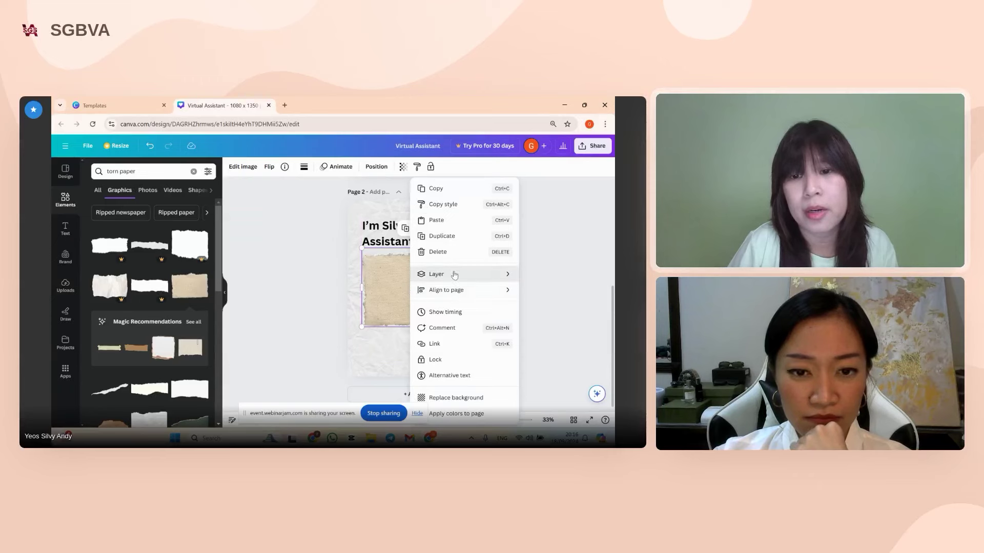
pyautogui.moveTo(454, 275)
pyautogui.click(333, 344)
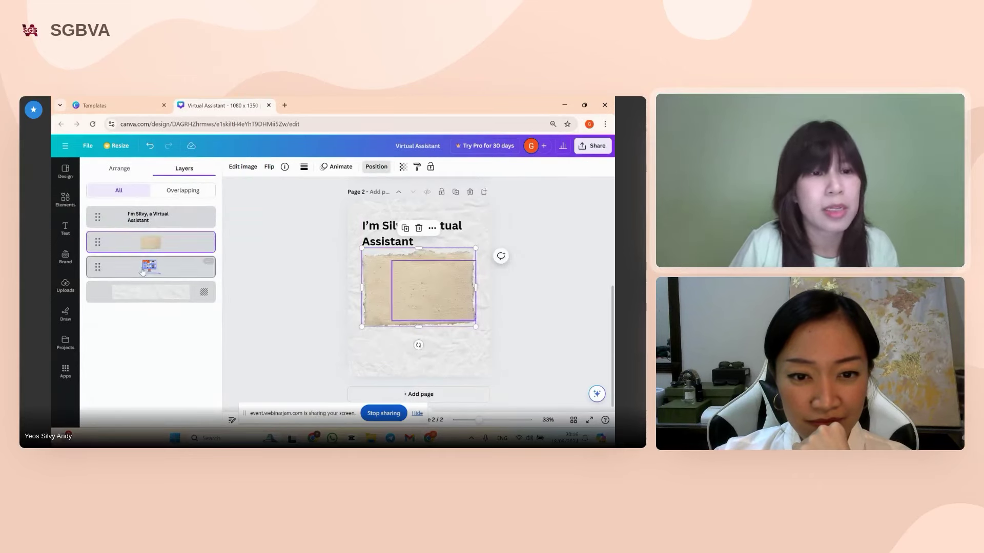
pyautogui.moveTo(151, 240); pyautogui.dragTo(152, 268)
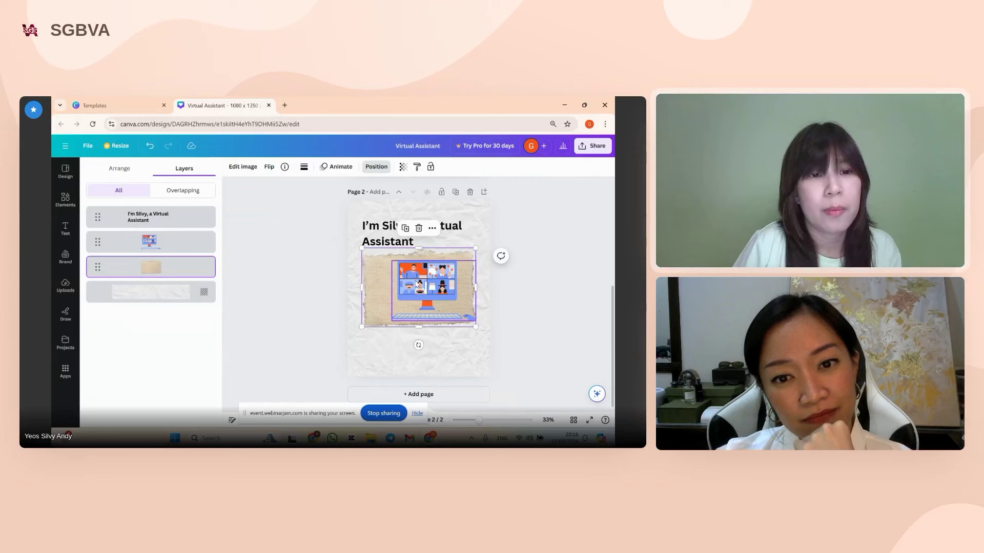
# Reposition the computer monitor graphic and the torn paper beneath the heading, with the monitor centred on the paper.
pyautogui.moveTo(460, 257); pyautogui.dragTo(430, 301)
pyautogui.click(436, 300)
pyautogui.click(465, 298)
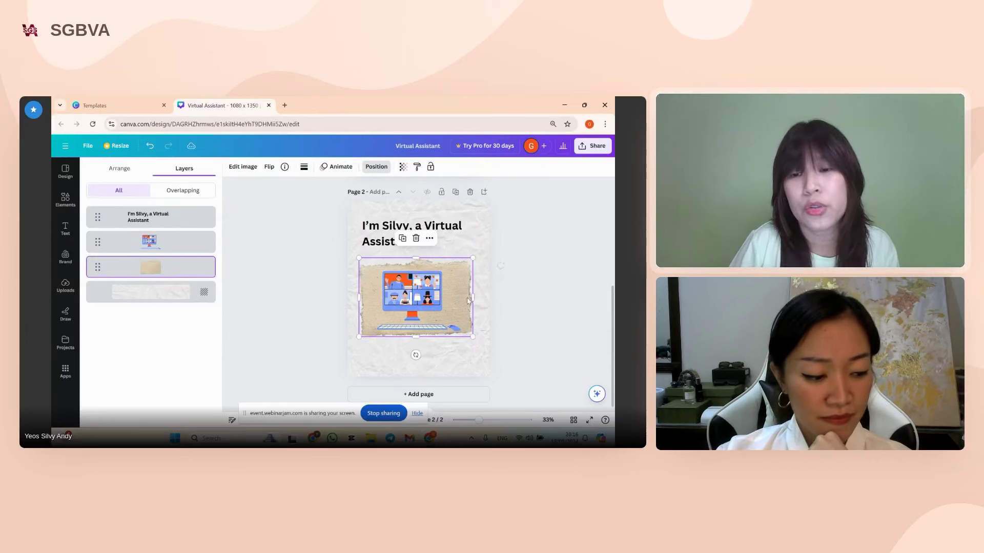
# Centre the torn paper and computer monitor graphic together beneath page 2's heading.
pyautogui.moveTo(459, 308); pyautogui.dragTo(461, 308)
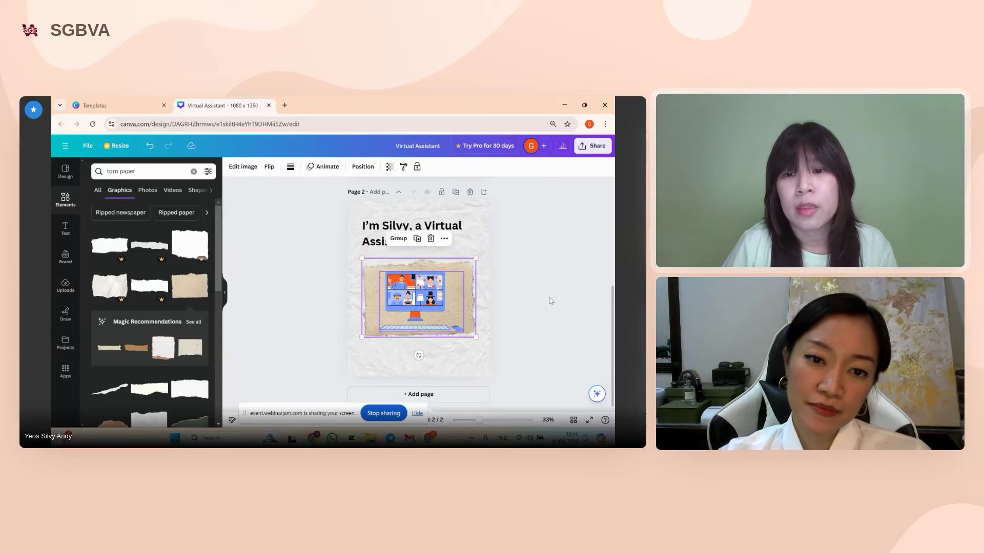
pyautogui.click(551, 301)
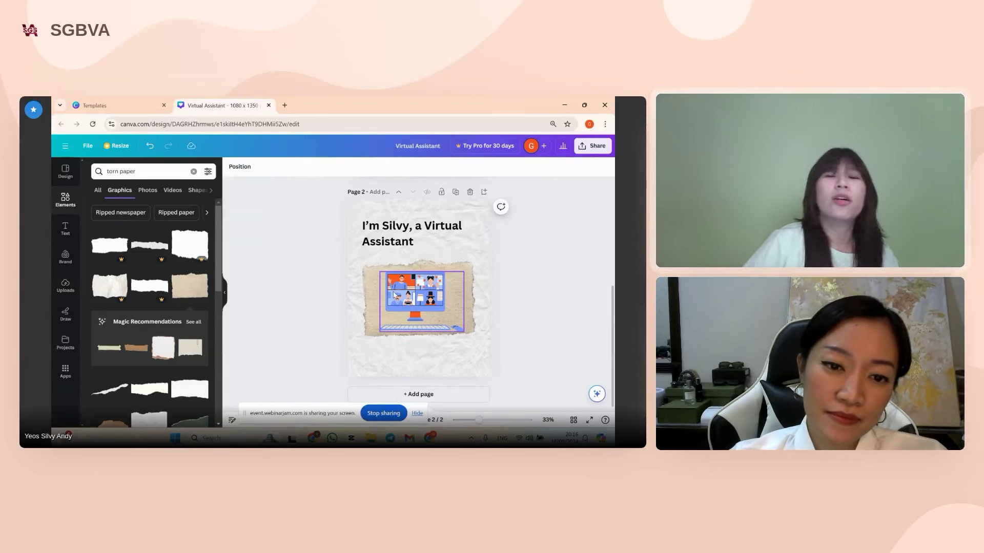
pyautogui.scroll(2, 394, 294)
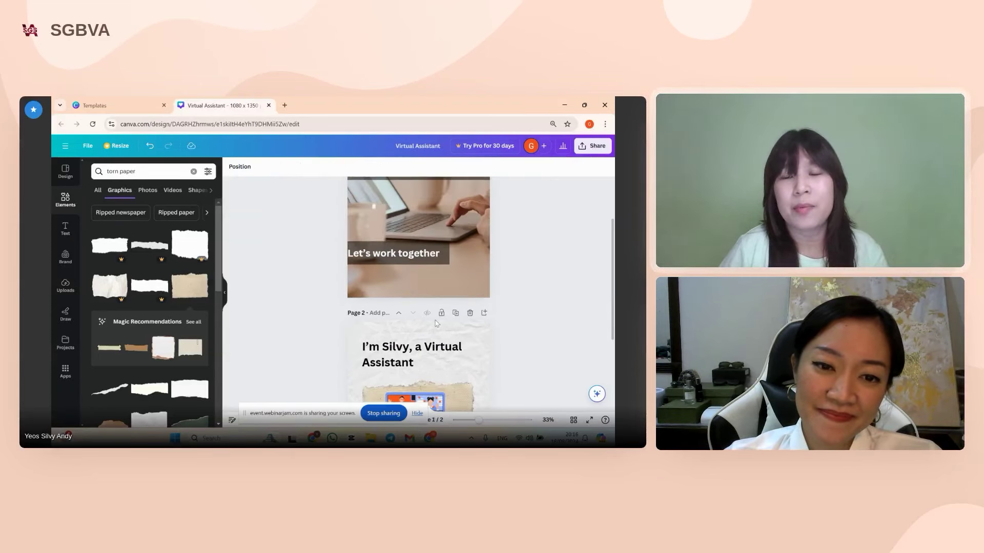
pyautogui.scroll(3, 334, 228)
pyautogui.scroll(-4, 358, 240)
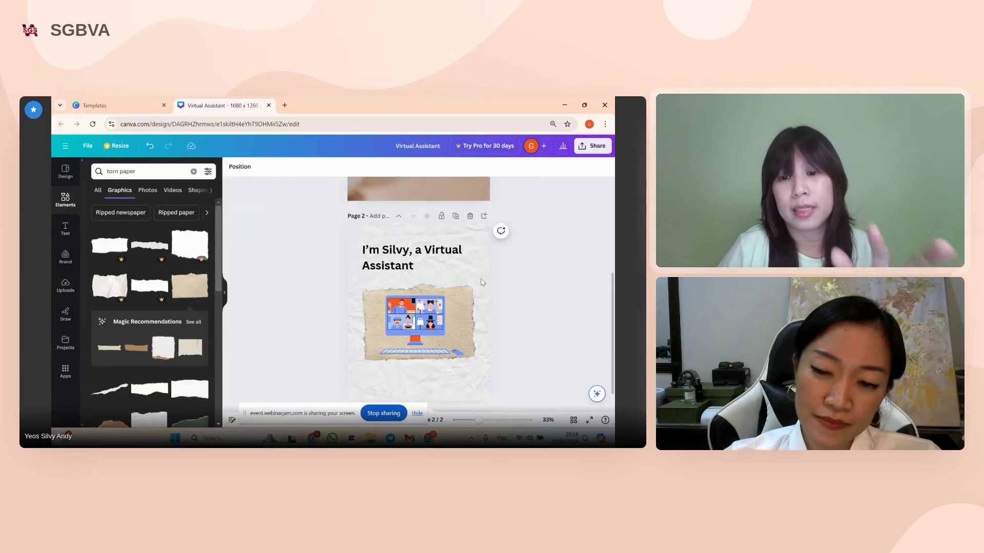
# Add a blank third page to the design and clear the "torn paper" element search.
pyautogui.click(437, 361)
pyautogui.scroll(-1, 438, 362)
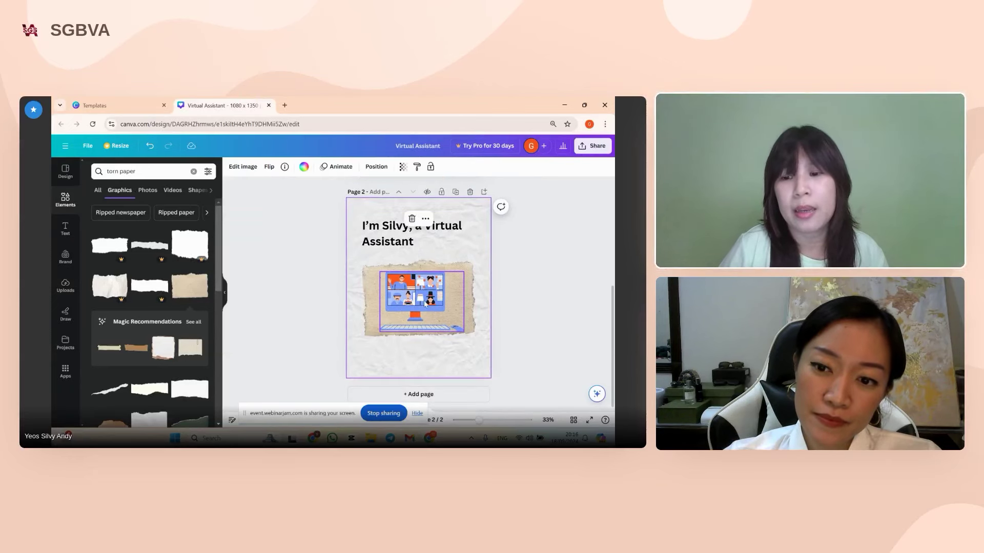
pyautogui.click(430, 395)
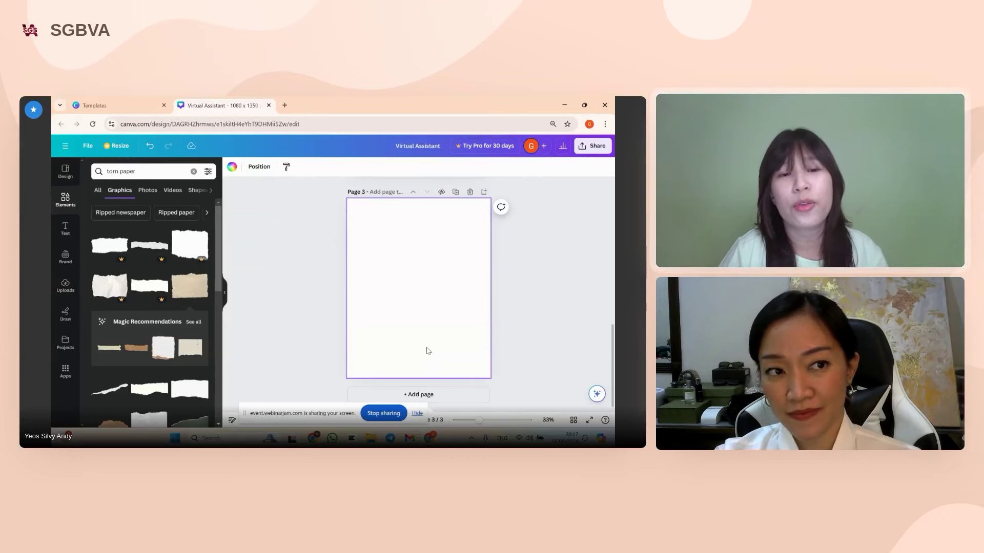
pyautogui.click(193, 172)
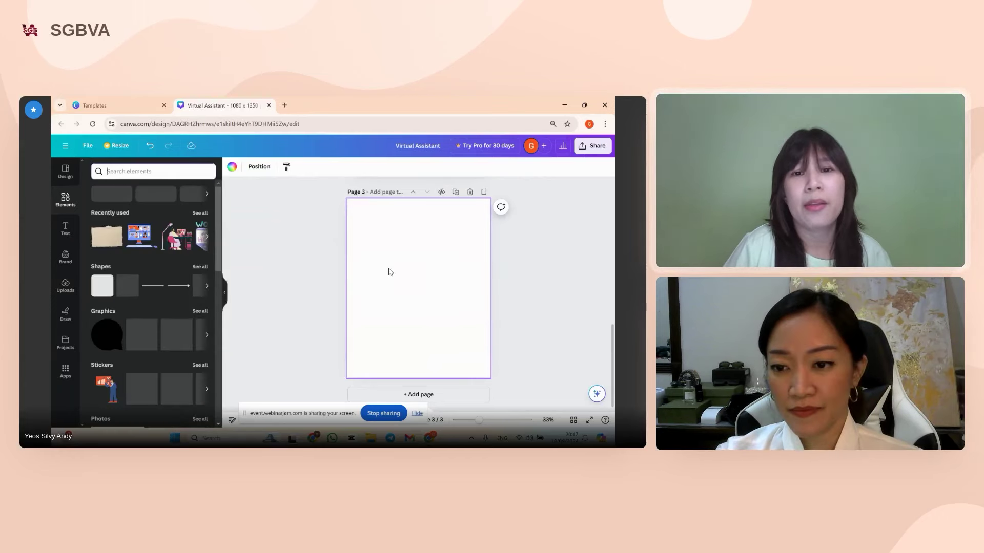
# Copy page 2's introduction heading onto page 3 and place it around the middle of the page.
pyautogui.scroll(5, 389, 270)
pyautogui.click(440, 256)
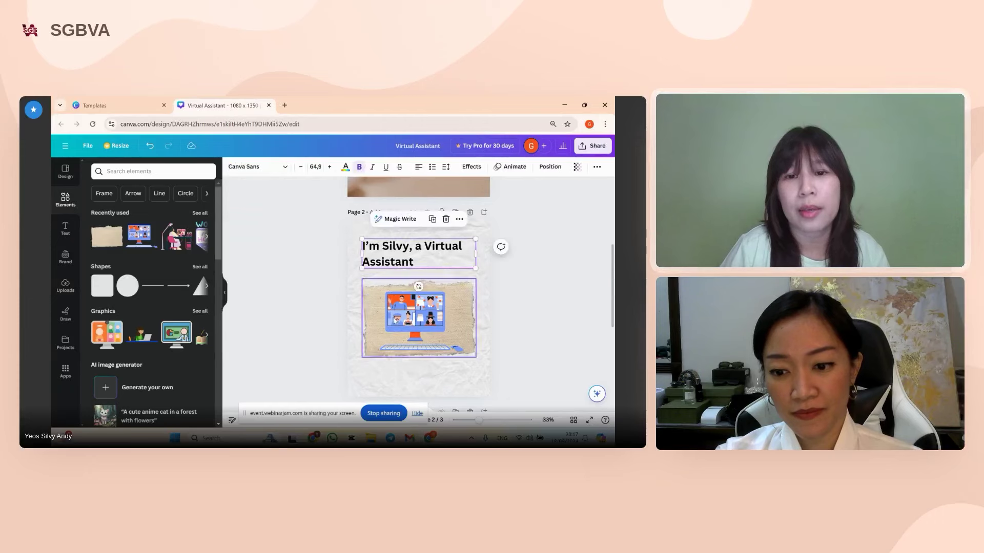
pyautogui.scroll(-5, 451, 348)
pyautogui.scroll(3, 428, 340)
pyautogui.scroll(1, 427, 339)
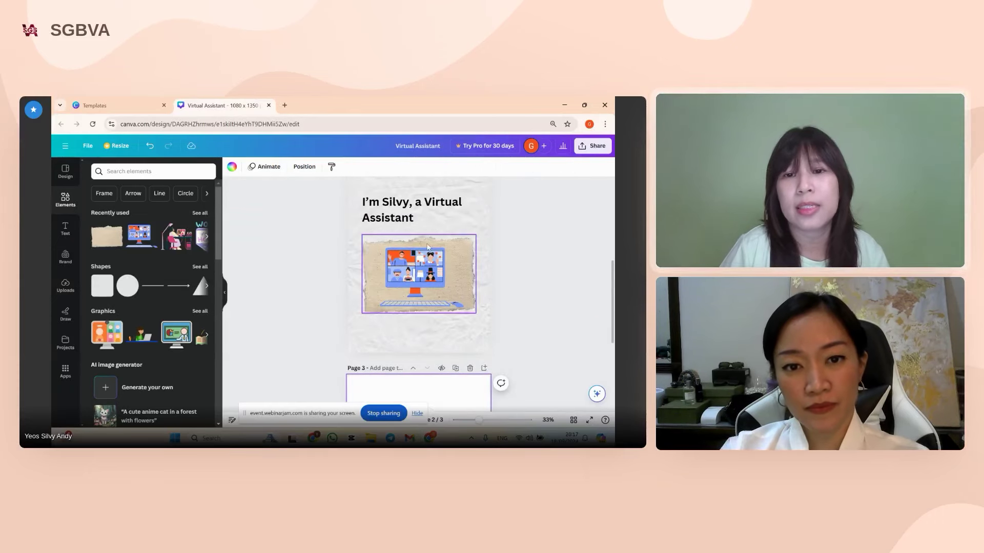
pyautogui.click(433, 214)
pyautogui.hotkey('ctrl', 'x')
pyautogui.scroll(-5, 433, 256)
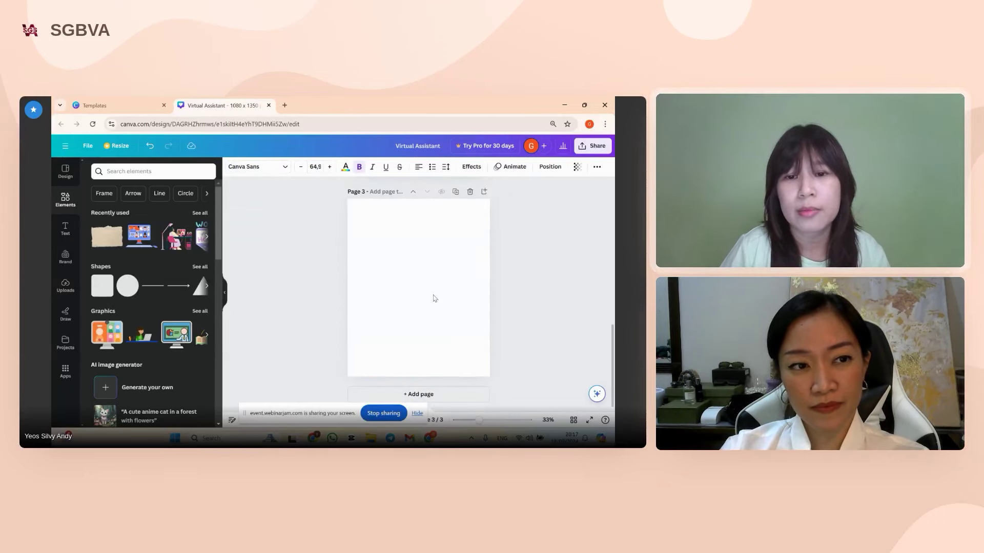
pyautogui.click(433, 296)
pyautogui.hotkey('ctrl', 'v')
pyautogui.moveTo(418, 236); pyautogui.dragTo(424, 287)
# Shorten the copied heading on page 3 to "Virtual Assistant".
pyautogui.doubleClick(424, 286)
pyautogui.click(424, 286)
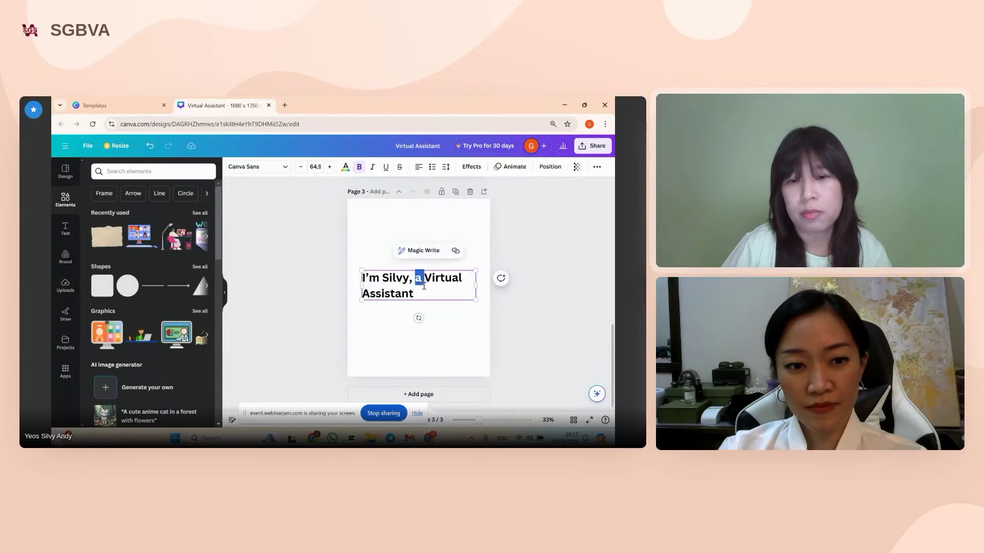
pyautogui.hotkey('ctrl', 'shift', 'Left')
pyautogui.hotkey('ctrl', 'shift', 'Left')
pyautogui.press('BackSpace')
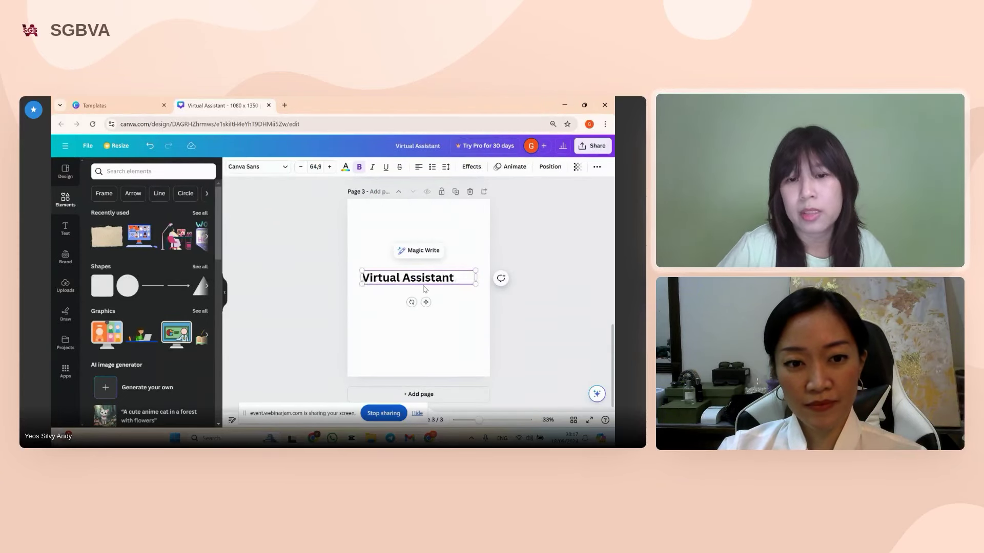
pyautogui.click(480, 325)
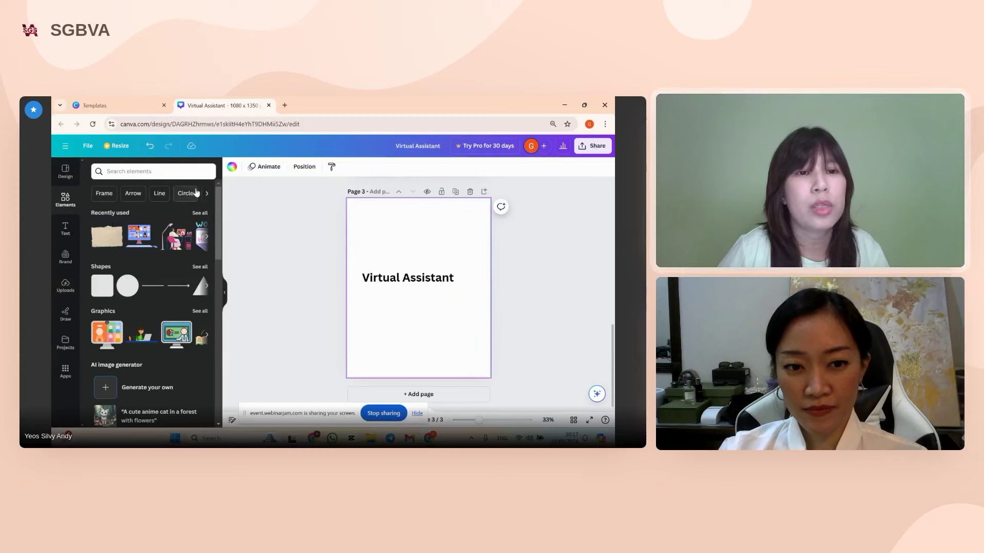
# Add a circular frame to page 3 and move the "Virtual Assistant" heading above it.
pyautogui.click(102, 198)
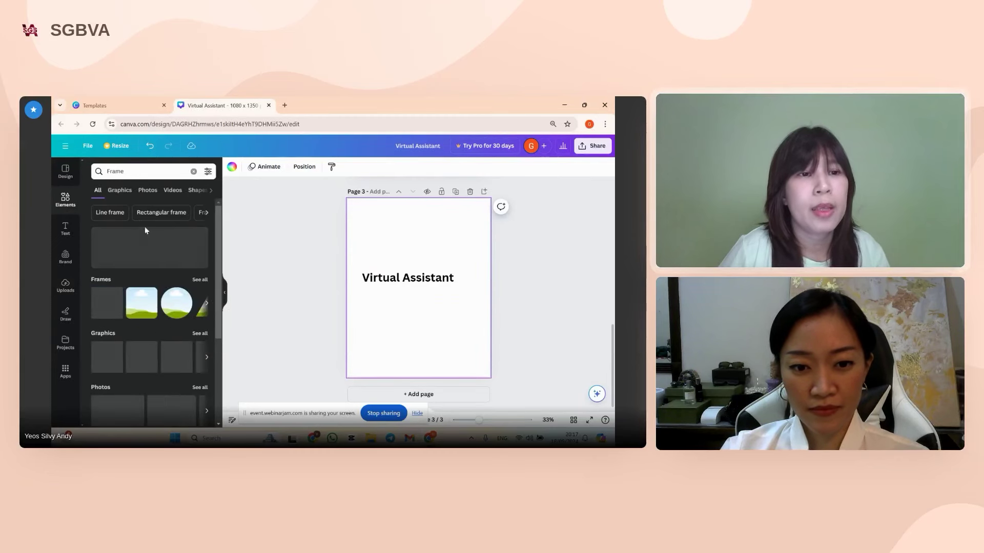
pyautogui.click(178, 308)
pyautogui.moveTo(359, 275); pyautogui.dragTo(360, 235)
# Search the elements library for "work from home" and limit the results to photos.
pyautogui.click(419, 302)
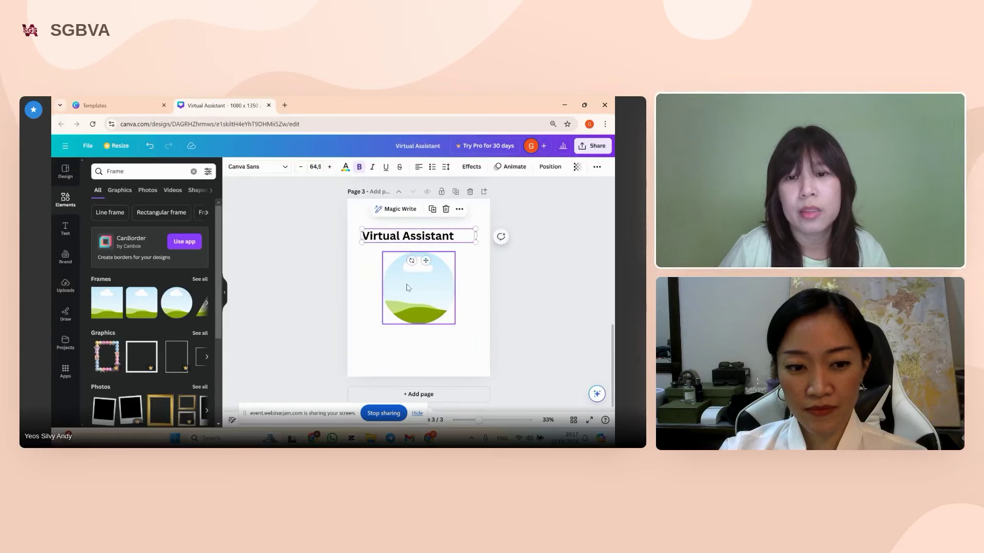
pyautogui.click(65, 200)
pyautogui.click(118, 171)
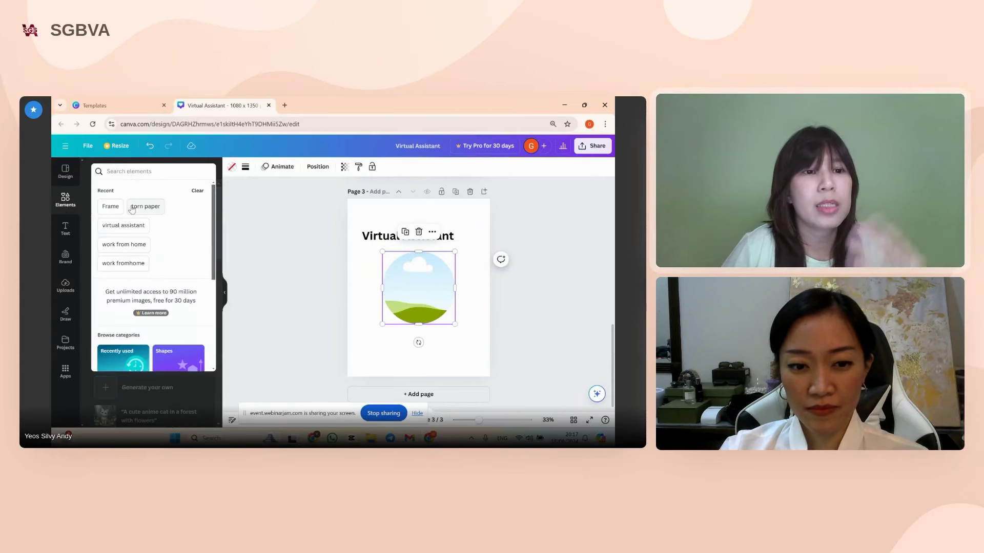
pyautogui.click(123, 245)
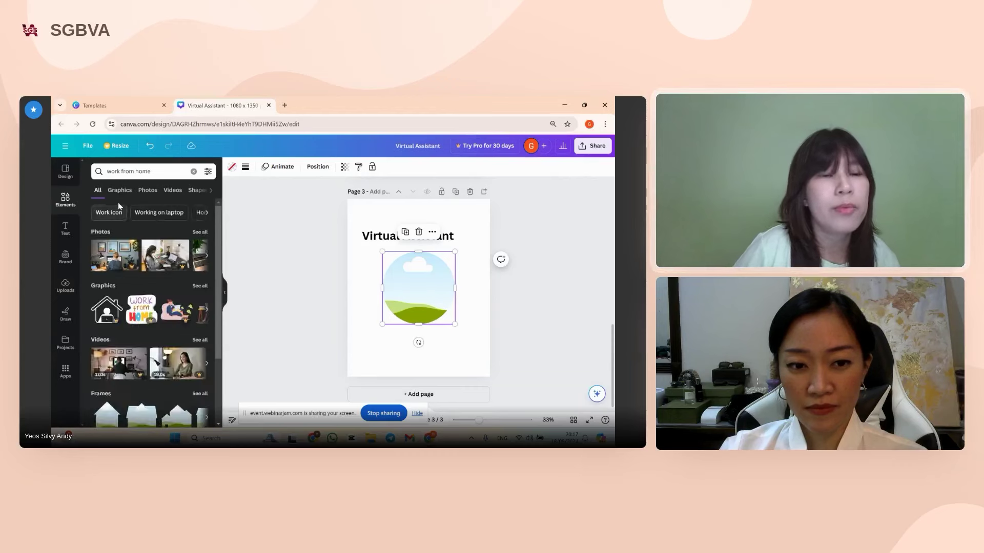
pyautogui.click(146, 191)
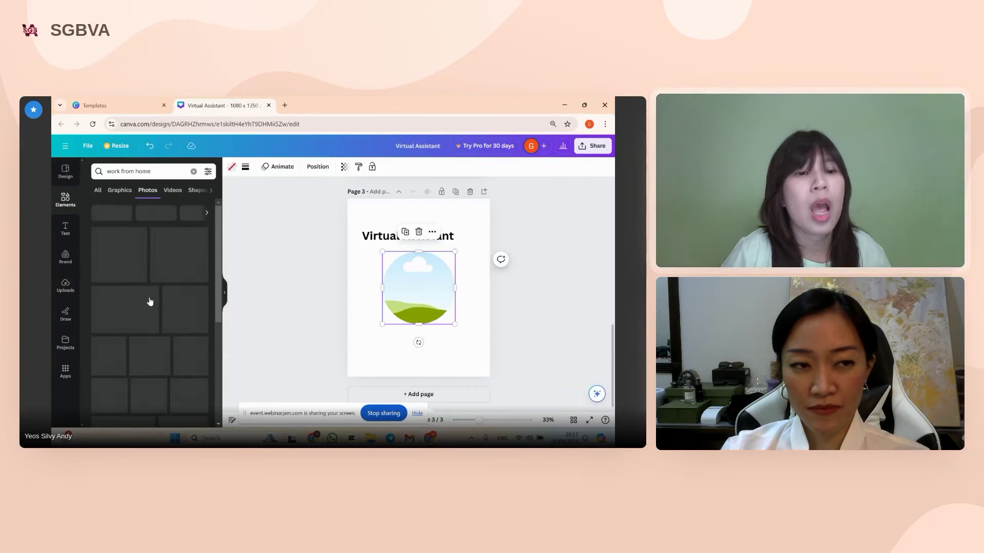
# Fill the circular frame with the photo of the smiling woman in glasses at a laptop, and centre it beneath the heading.
pyautogui.scroll(-2, 142, 303)
pyautogui.scroll(-5, 142, 304)
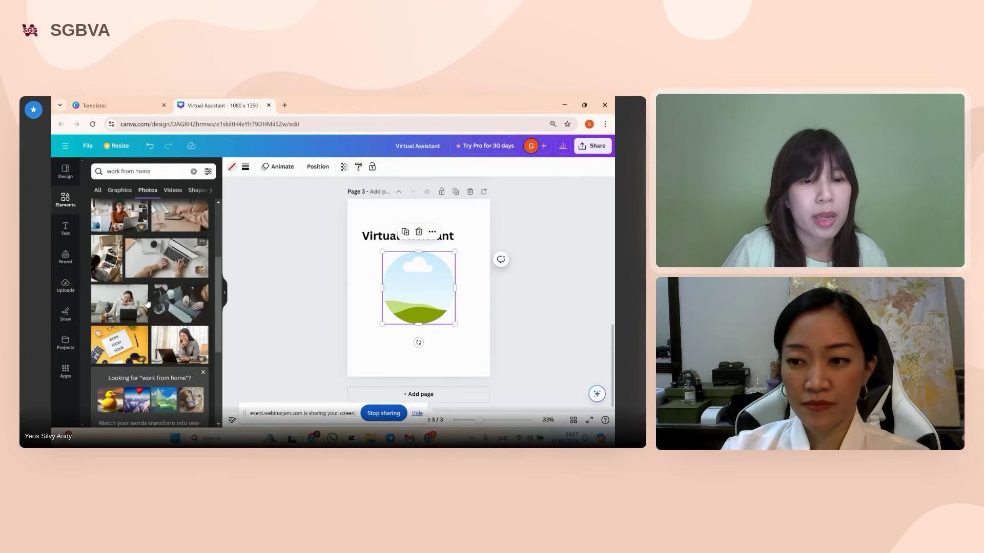
pyautogui.scroll(-4, 150, 300)
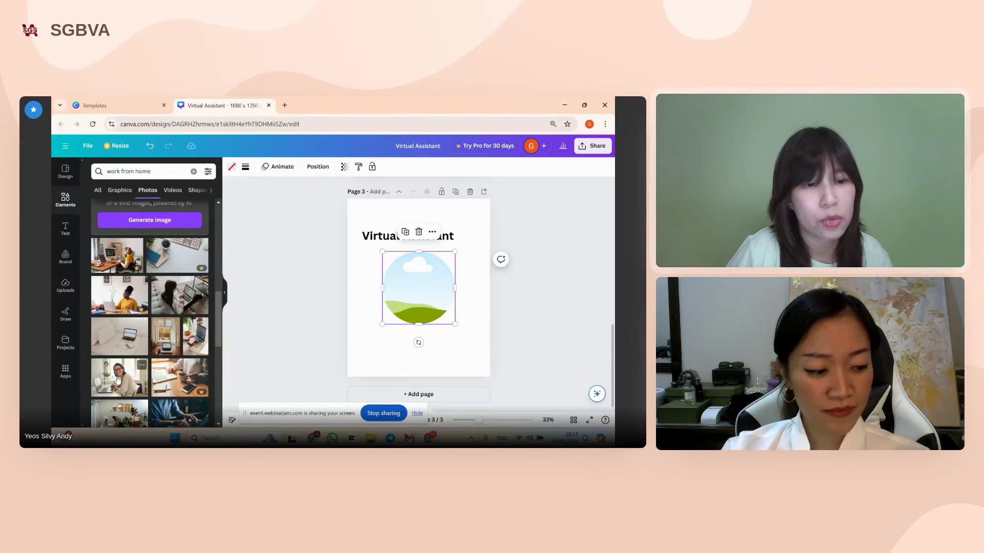
pyautogui.moveTo(119, 378); pyautogui.dragTo(406, 326)
pyautogui.doubleClick(413, 296)
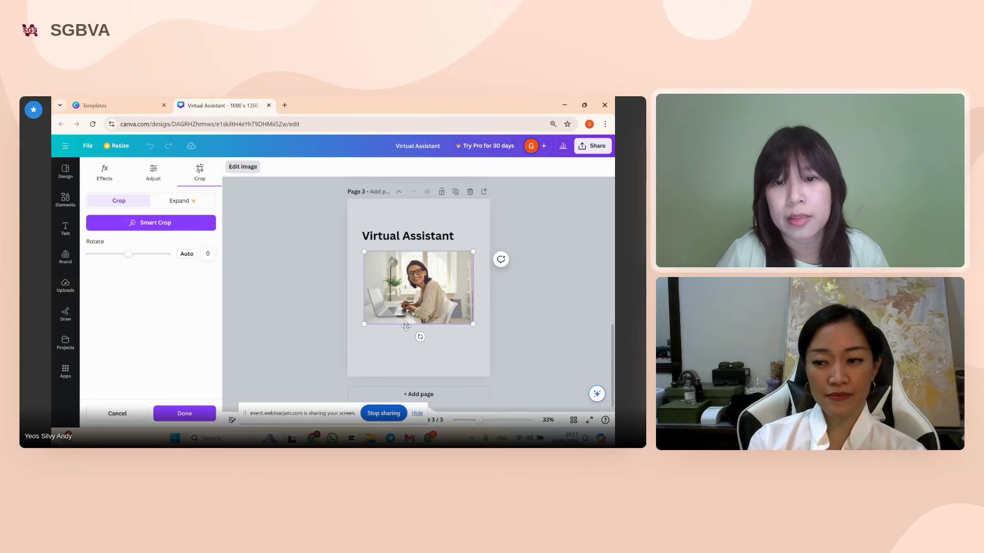
pyautogui.click(394, 361)
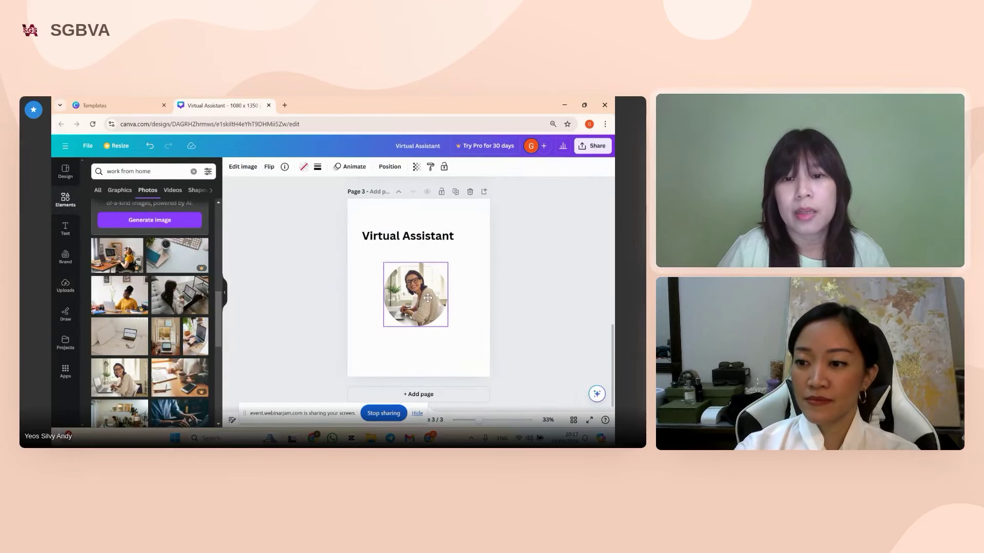
pyautogui.moveTo(428, 298); pyautogui.dragTo(431, 294)
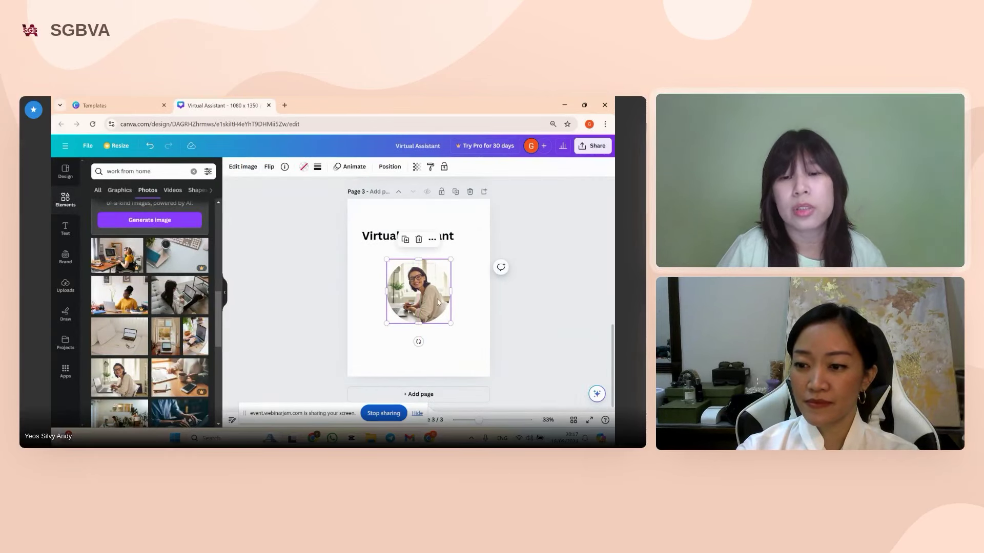
# Give the circular photo a solid border with a weight of 4.
pyautogui.click(318, 167)
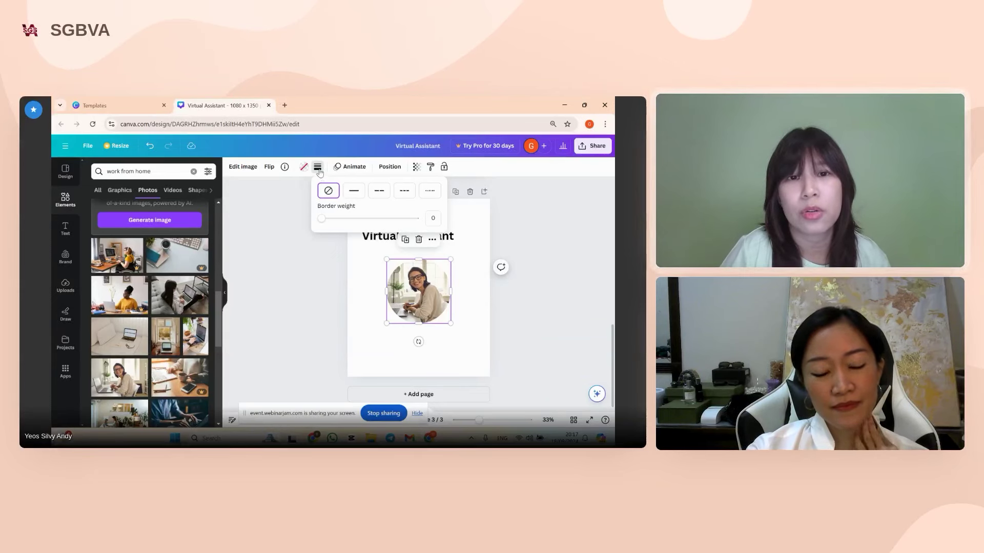
pyautogui.moveTo(323, 219); pyautogui.dragTo(360, 219)
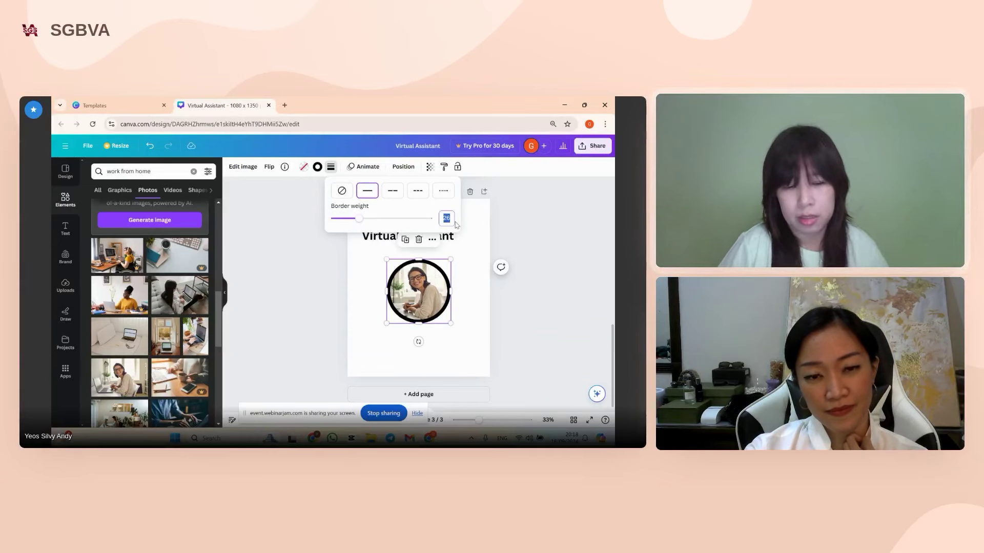
pyautogui.write('4')
pyautogui.press('Return')
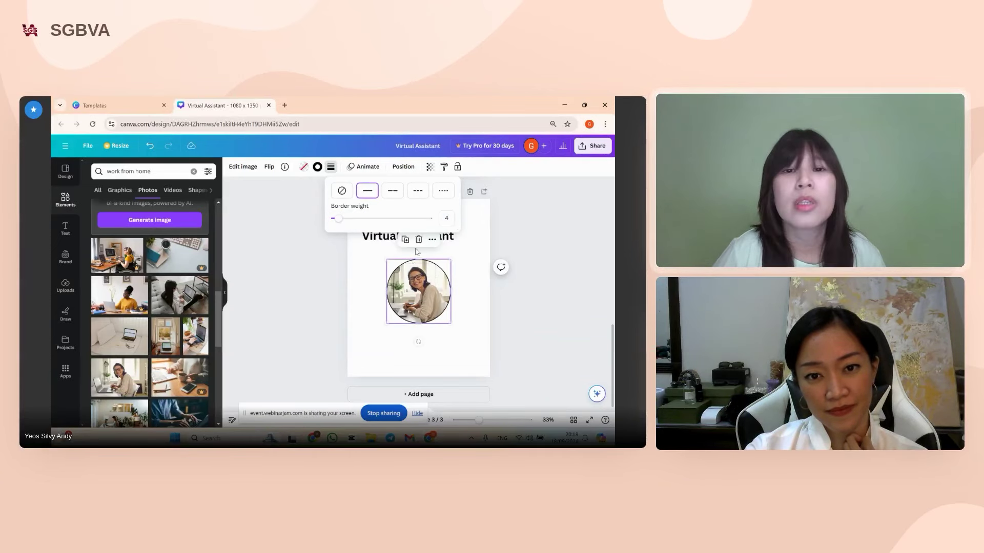
# Change the circular photo's border colour to the medium gray from the default solid colours.
pyautogui.click(318, 167)
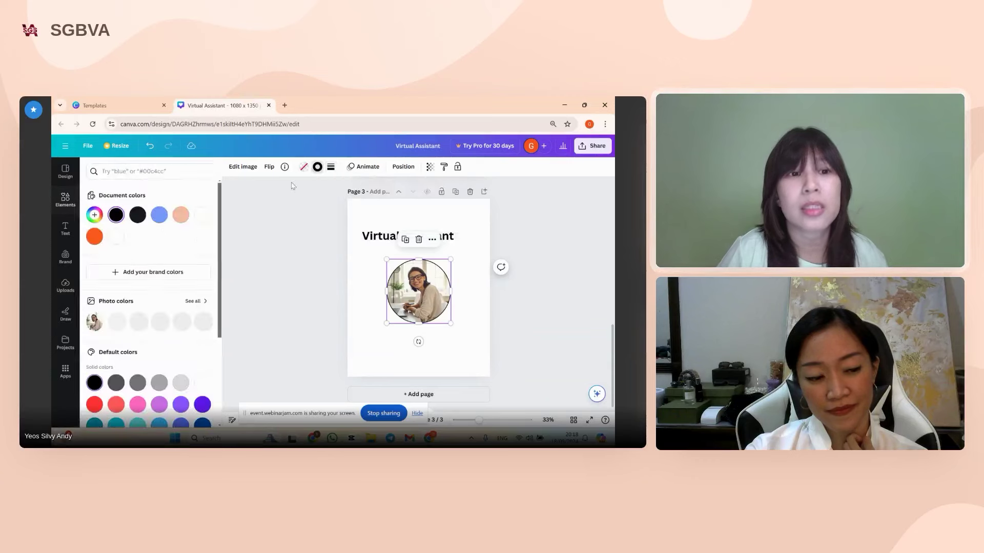
pyautogui.scroll(-2, 168, 310)
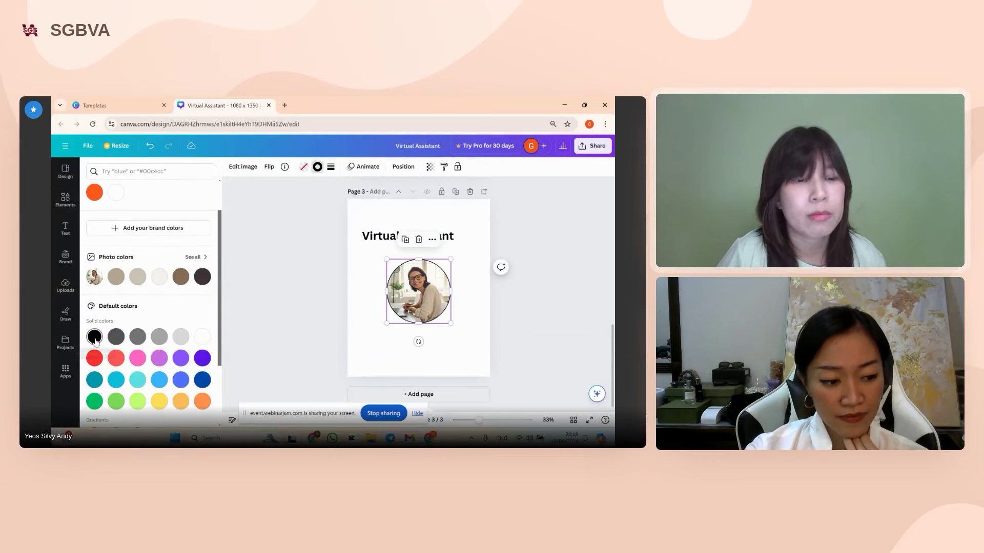
pyautogui.click(137, 337)
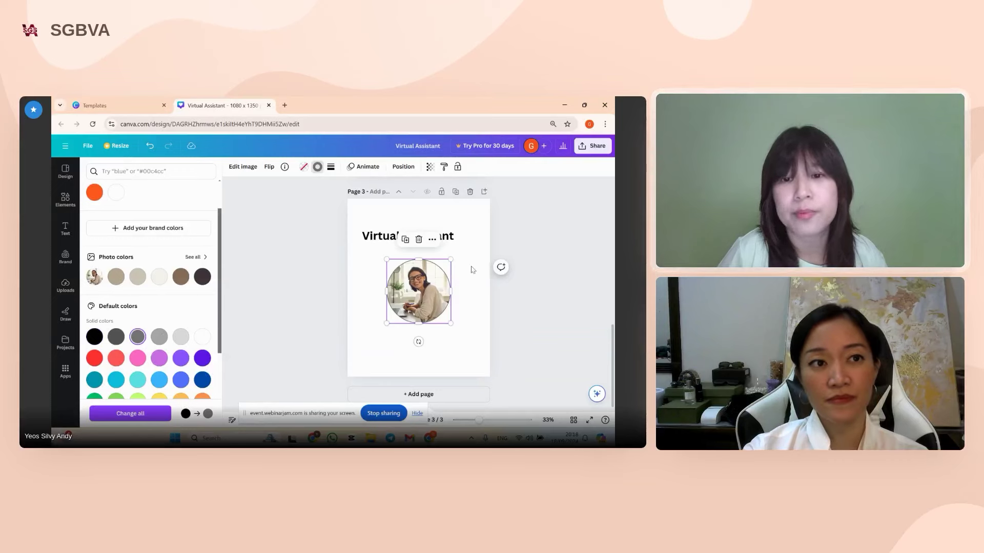
# Duplicate the "Virtual Assistant" heading on page 3 and place the copy just below the circular photo.
pyautogui.click(433, 241)
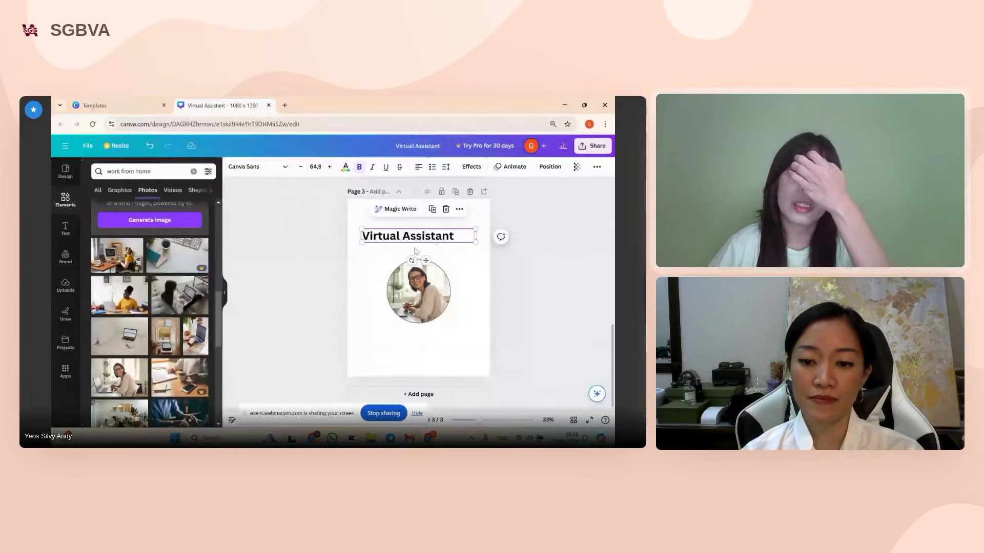
pyautogui.click(450, 256)
pyautogui.click(405, 237)
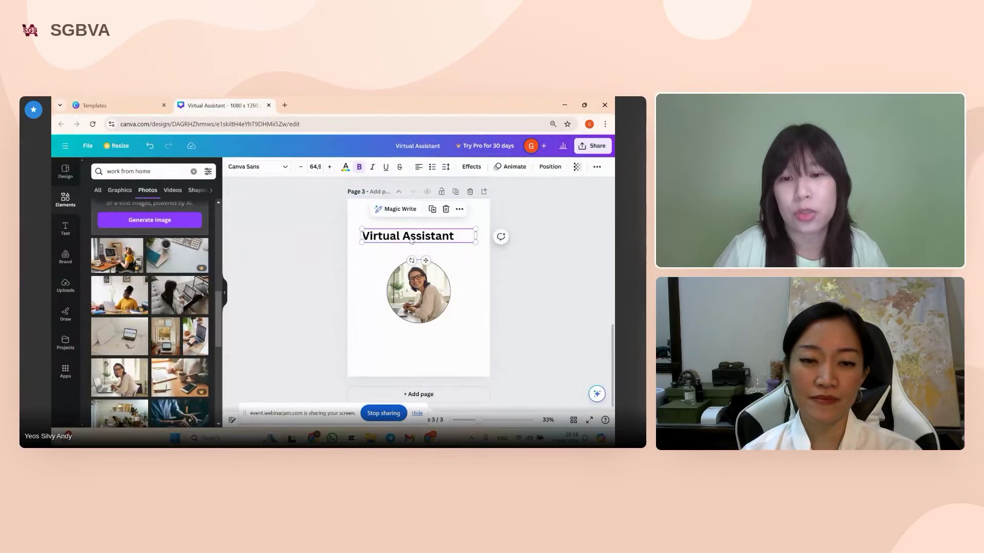
pyautogui.click(432, 210)
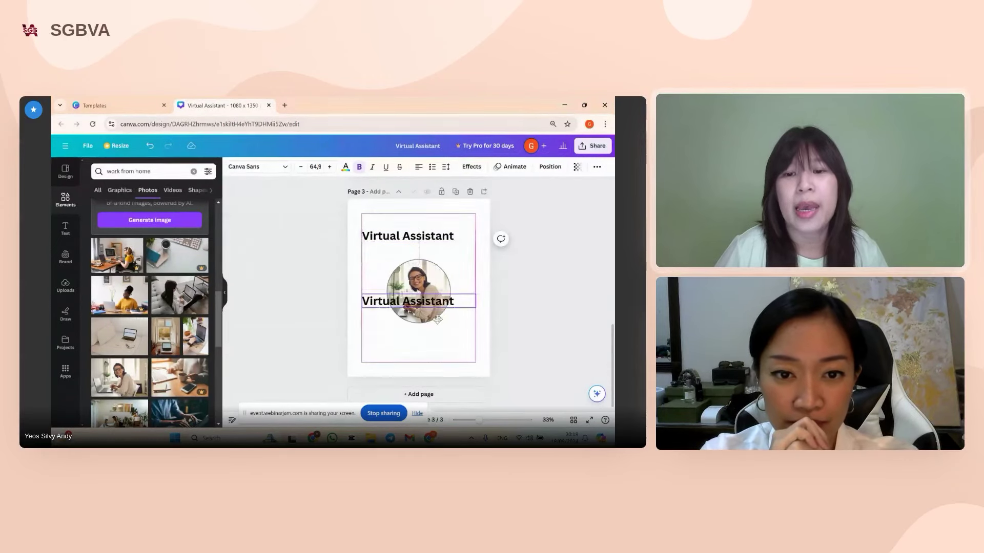
# Delete the word "Assistant" from the heading above the photo, leaving "Virtual".
pyautogui.click(413, 240)
pyautogui.click(403, 236)
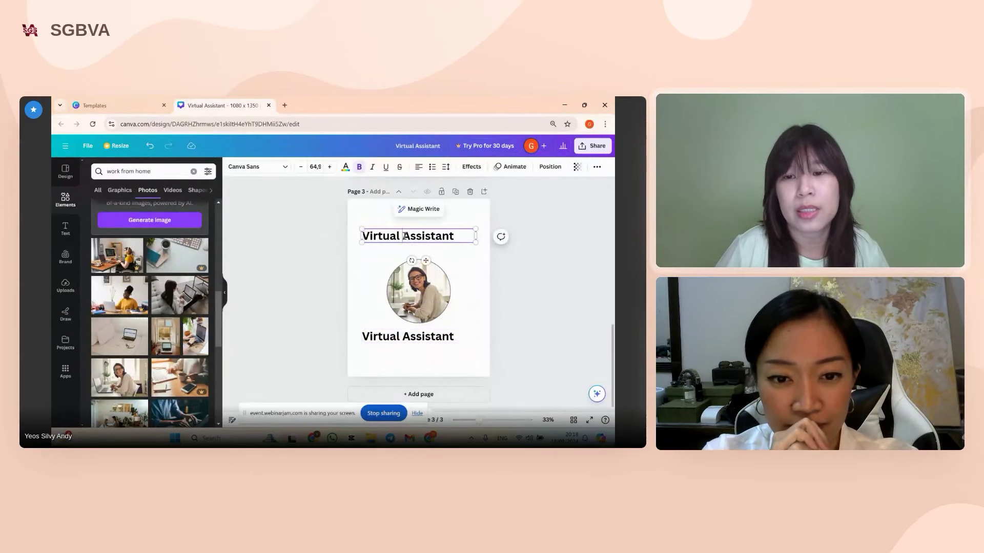
pyautogui.moveTo(403, 236); pyautogui.dragTo(458, 234)
pyautogui.press('BackSpace')
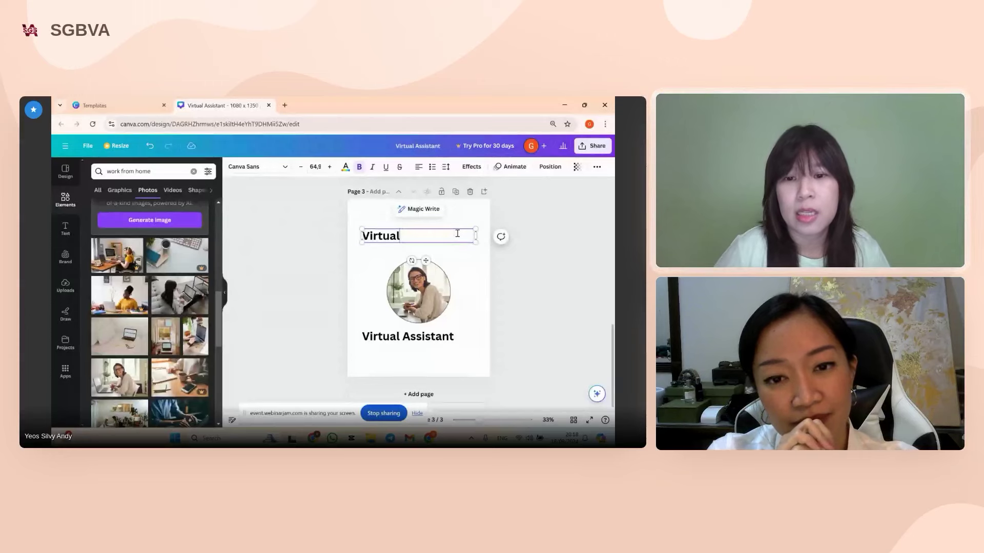
# Delete the word "Virtual" from the heading below the photo, leaving "Assistant".
pyautogui.click(406, 336)
pyautogui.click(407, 337)
pyautogui.click(407, 336)
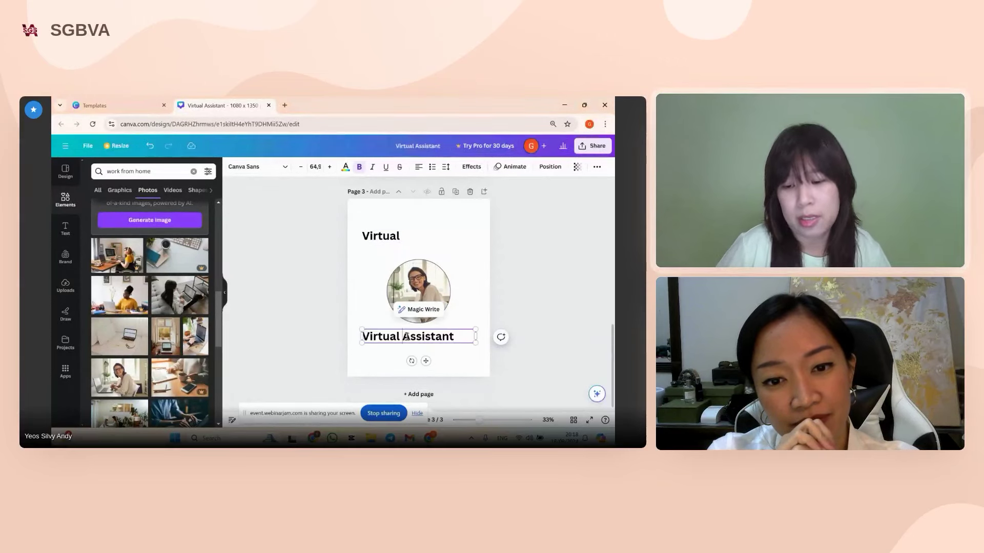
pyautogui.hotkey('shift', 'Home')
pyautogui.press('BackSpace')
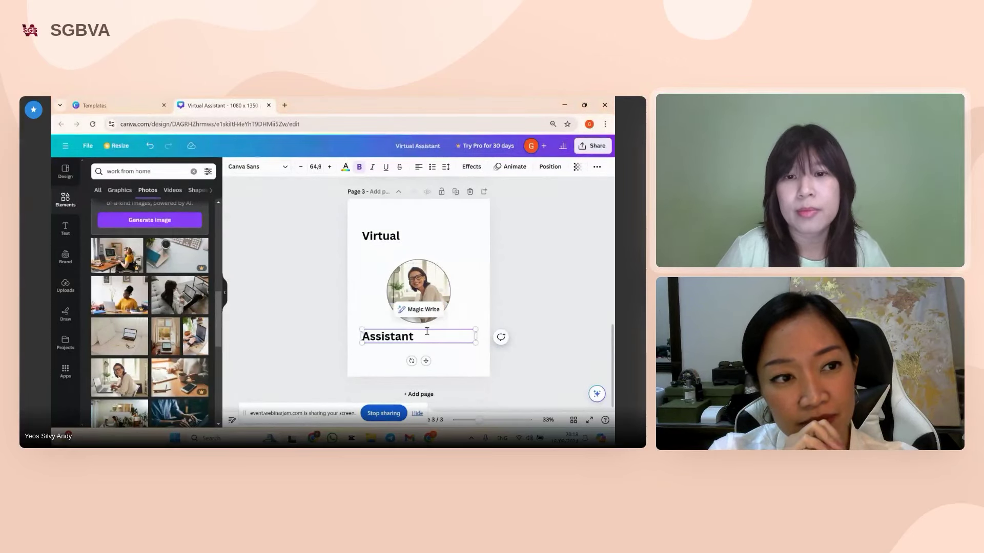
# Narrow the "Virtual" and "Assistant" text boxes and centre them above and below the circular photo.
pyautogui.click(390, 238)
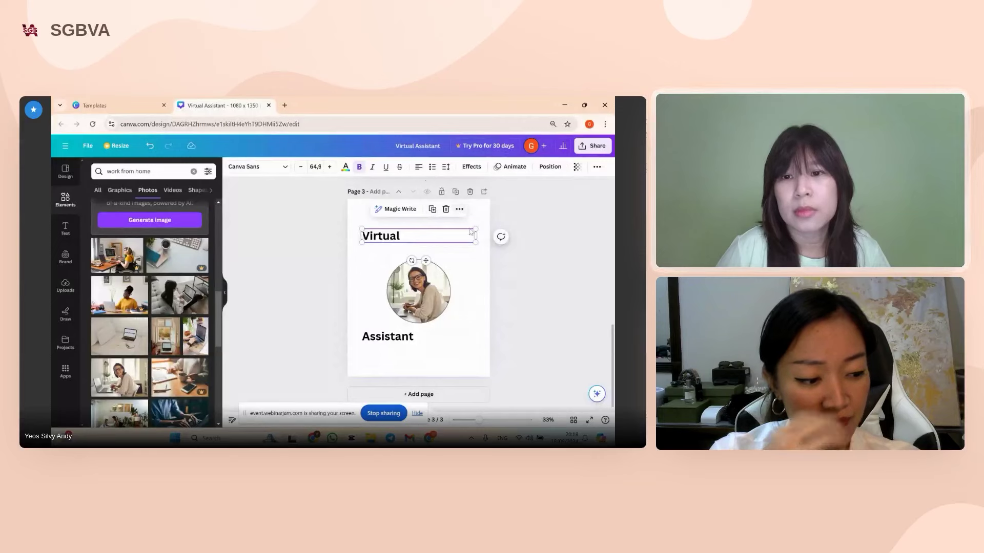
pyautogui.moveTo(478, 234); pyautogui.dragTo(426, 269)
pyautogui.click(409, 340)
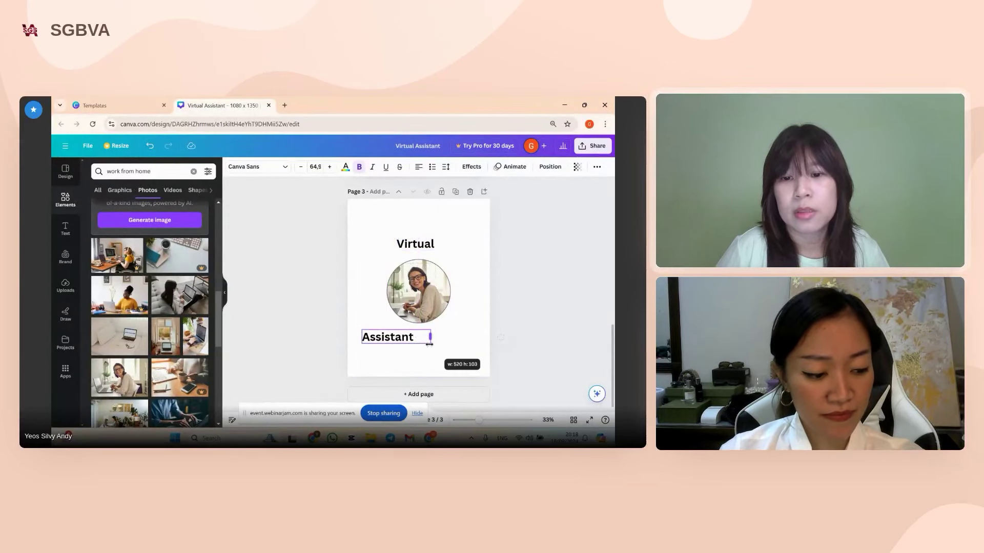
pyautogui.moveTo(410, 343); pyautogui.dragTo(426, 340)
pyautogui.click(460, 342)
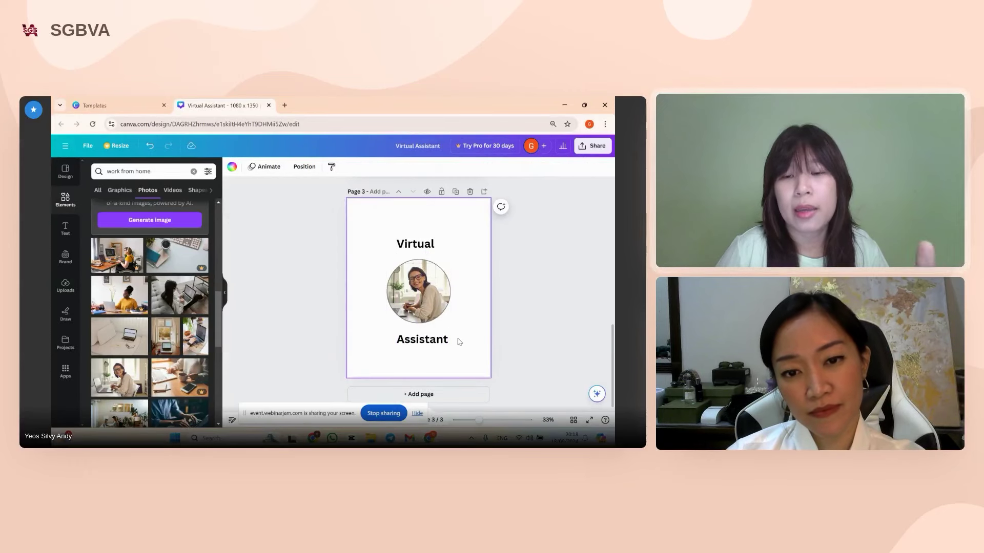
# Apply the Curve shape effect to the "Virtual" text above the photo.
pyautogui.click(422, 240)
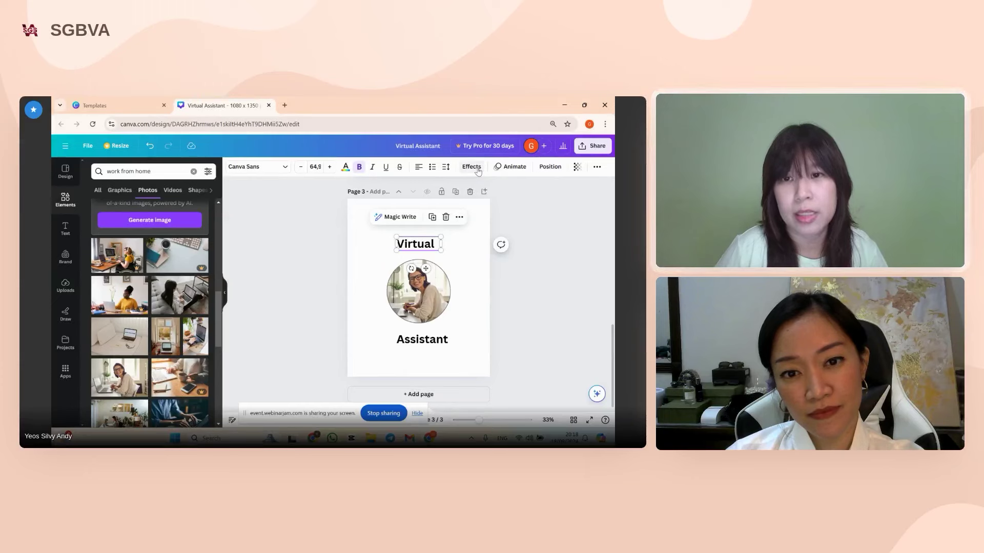
pyautogui.click(485, 245)
pyautogui.click(423, 249)
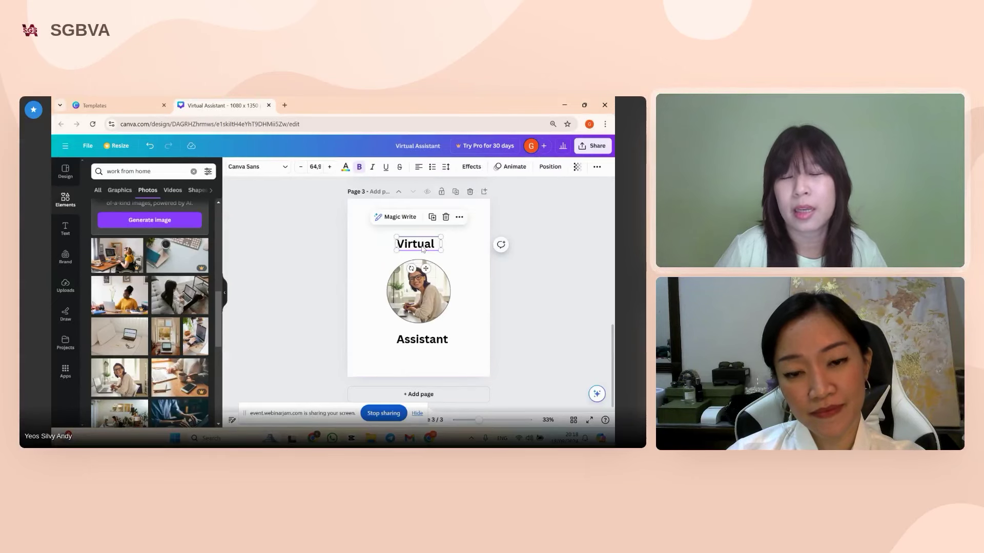
pyautogui.click(468, 169)
pyautogui.scroll(-2, 140, 301)
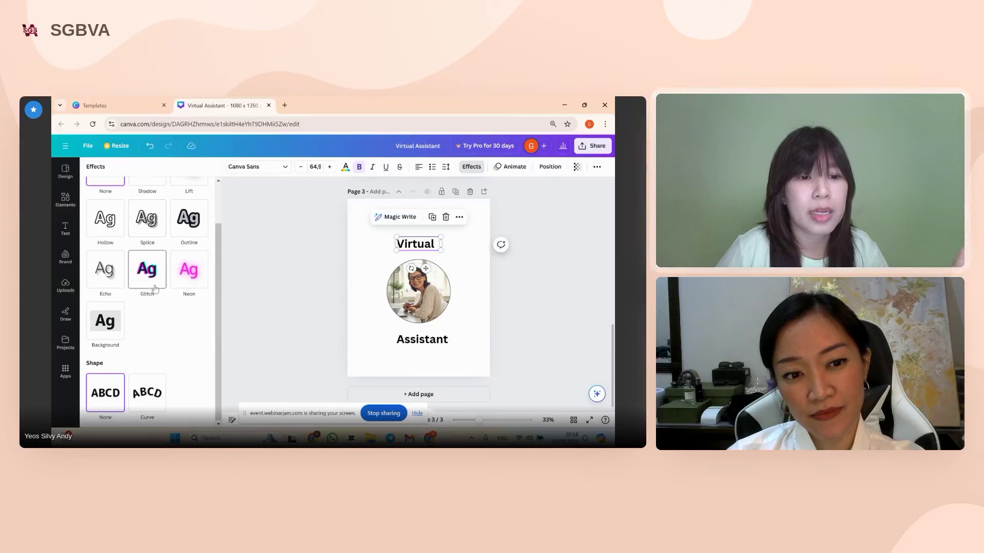
pyautogui.click(148, 395)
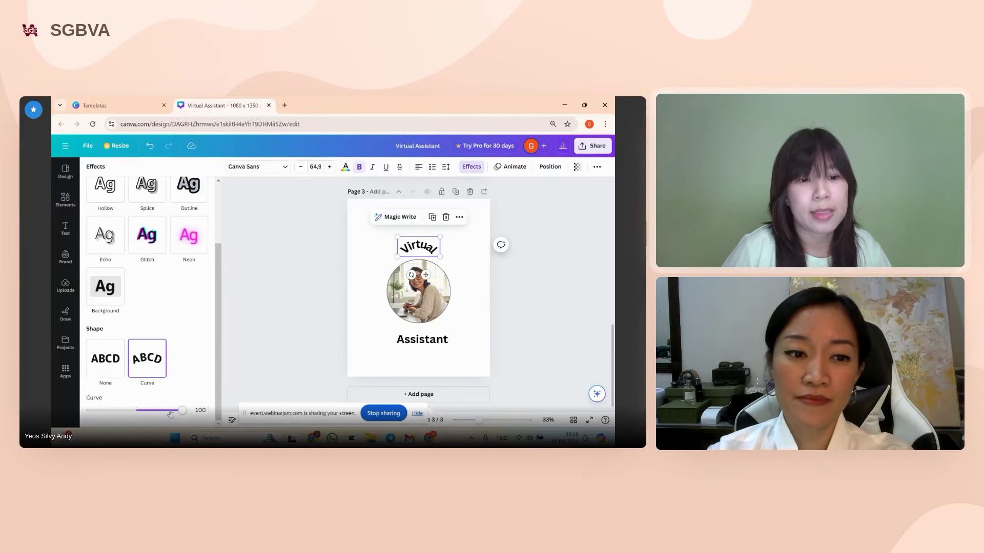
# Set the curve of "Virtual" to 64 and move the text down close to the photo's upper edge.
pyautogui.moveTo(182, 413); pyautogui.dragTo(166, 416)
pyautogui.moveTo(167, 414); pyautogui.dragTo(163, 412)
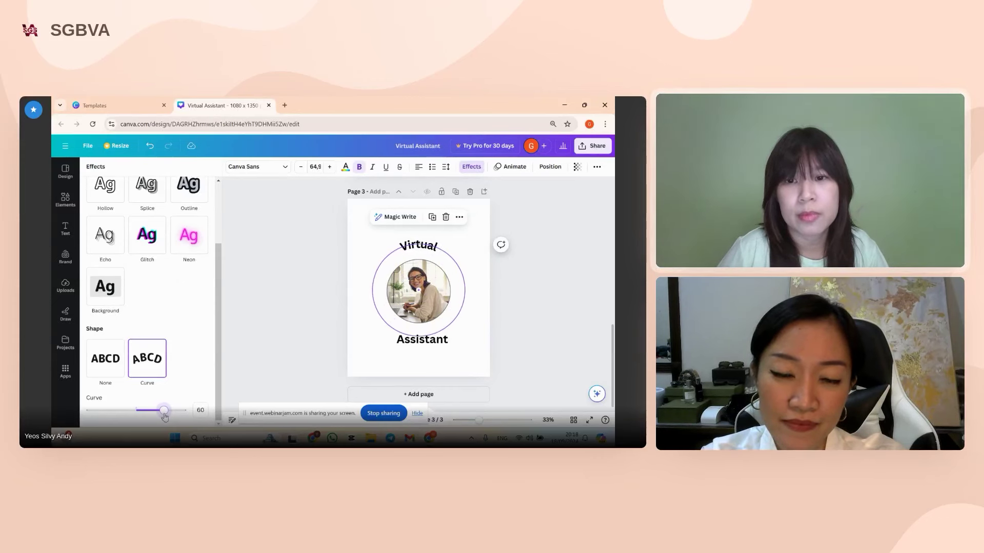
pyautogui.moveTo(433, 255); pyautogui.dragTo(433, 260)
pyautogui.moveTo(163, 412); pyautogui.dragTo(165, 412)
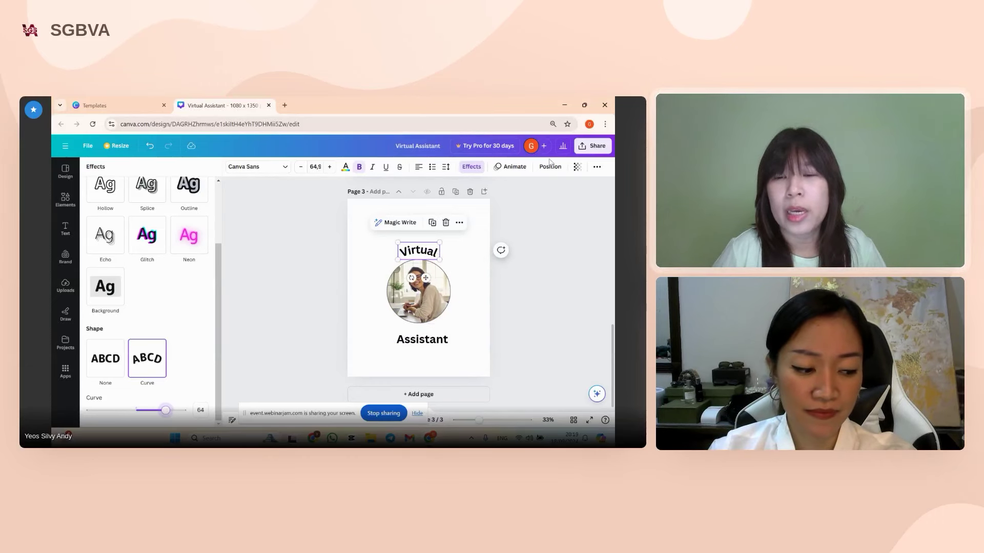
# Set the letter spacing of the curved "Virtual" text to 358.
pyautogui.click(447, 171)
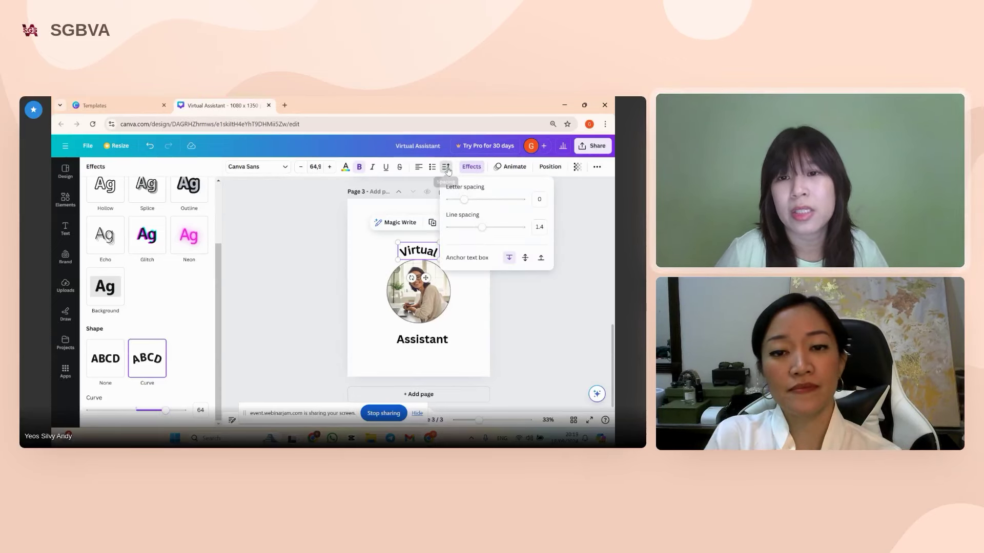
pyautogui.moveTo(464, 199); pyautogui.dragTo(491, 205)
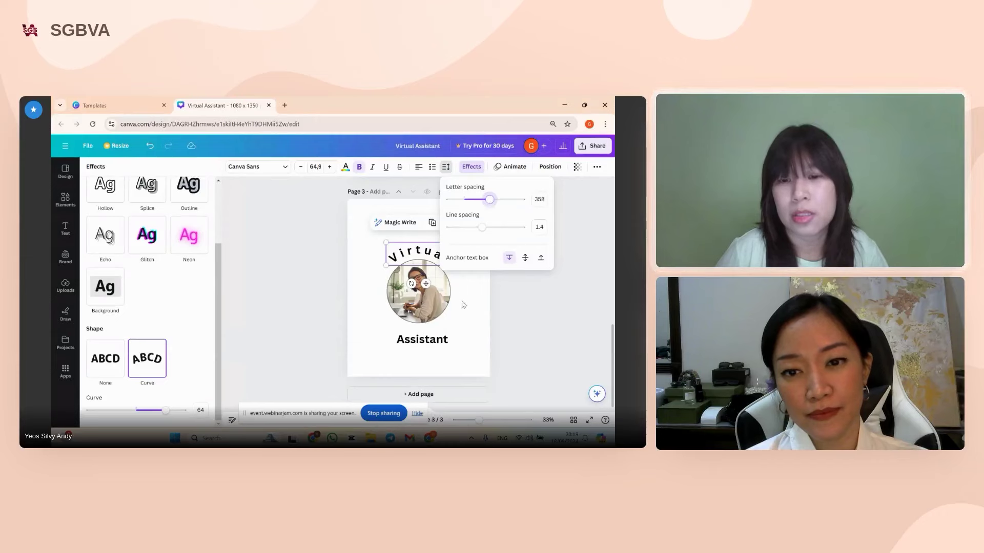
pyautogui.click(425, 339)
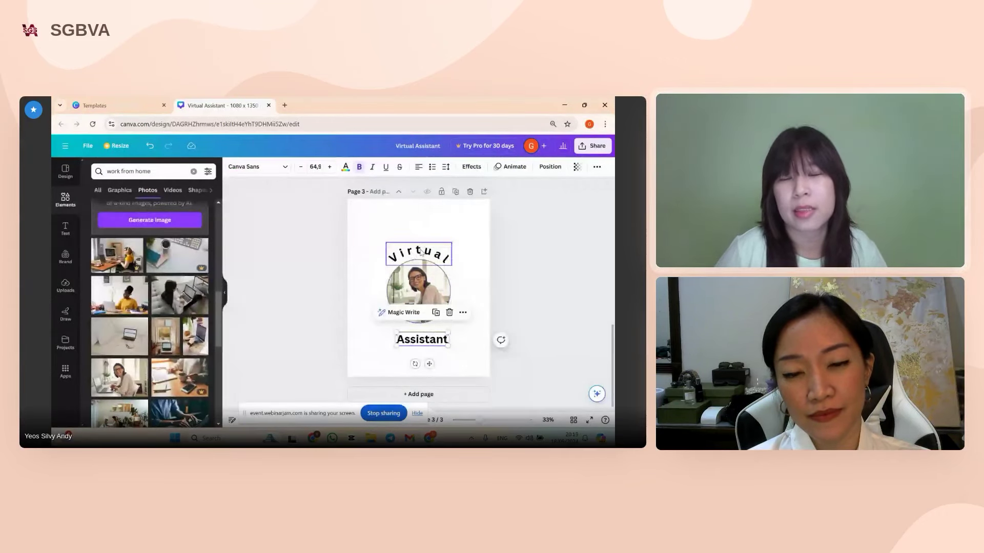
# Copy the curve value of the "Virtual" text.
pyautogui.click(420, 254)
pyautogui.click(479, 166)
pyautogui.scroll(-3, 170, 327)
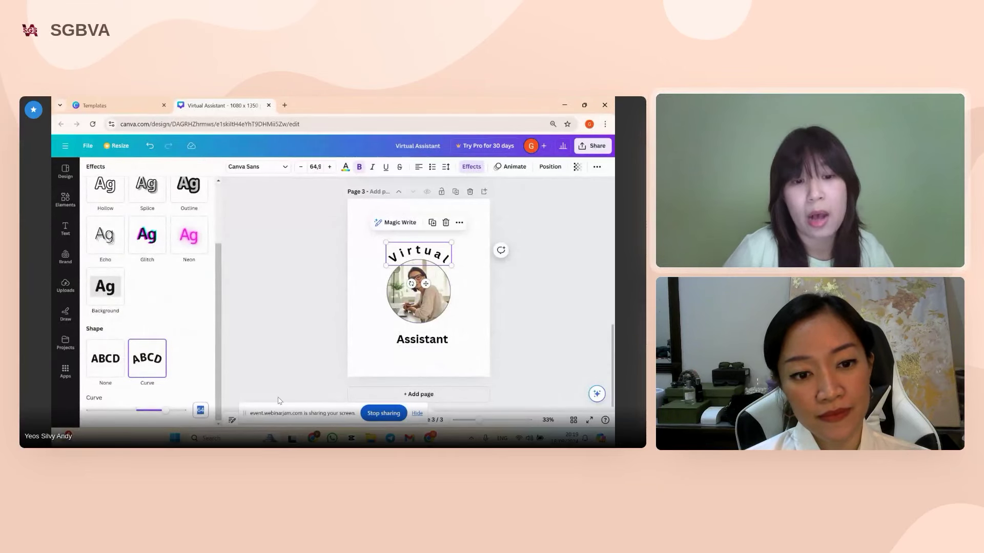
# Apply the Curve shape effect to the "Assistant" text below the photo.
pyautogui.click(440, 345)
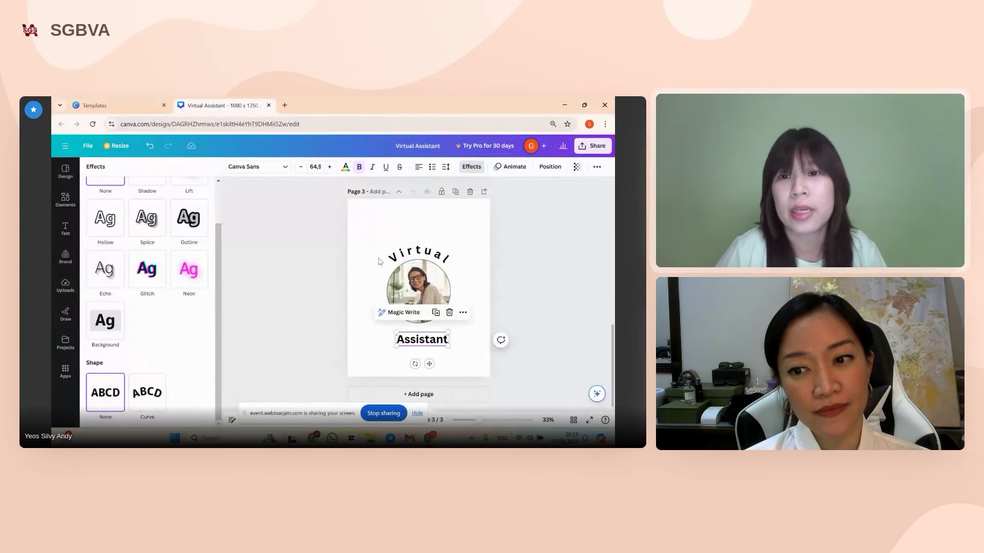
pyautogui.click(472, 167)
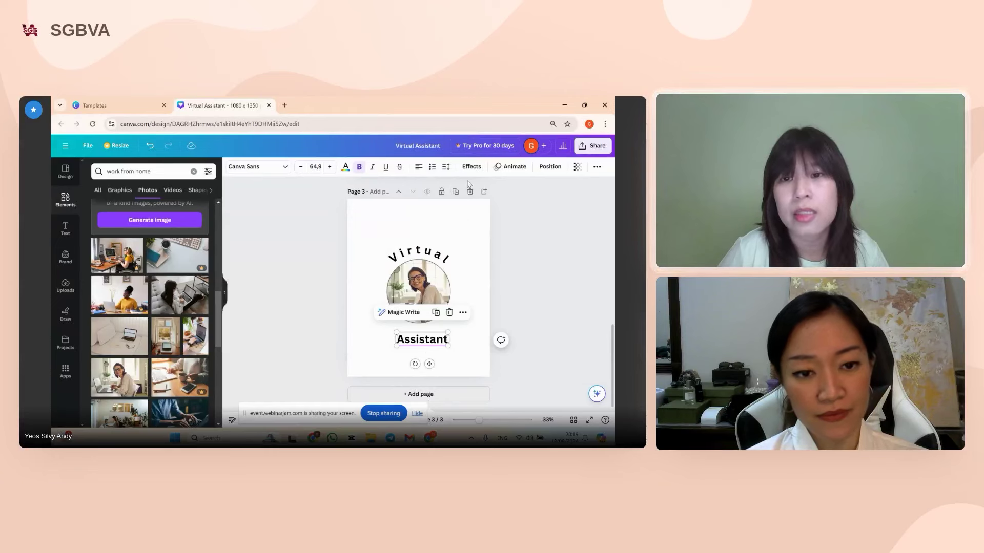
pyautogui.click(471, 167)
pyautogui.scroll(-2, 149, 358)
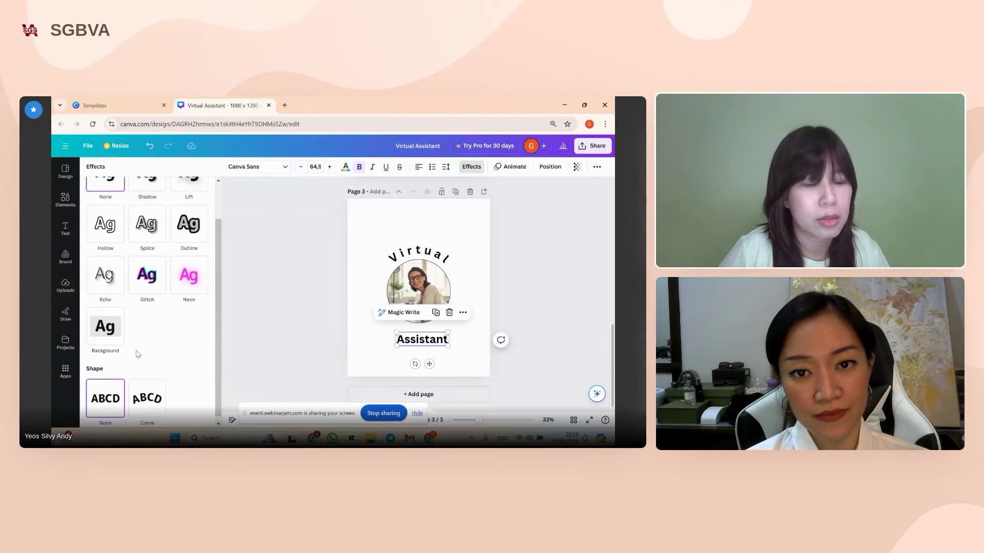
pyautogui.click(149, 399)
pyautogui.scroll(-1, 149, 399)
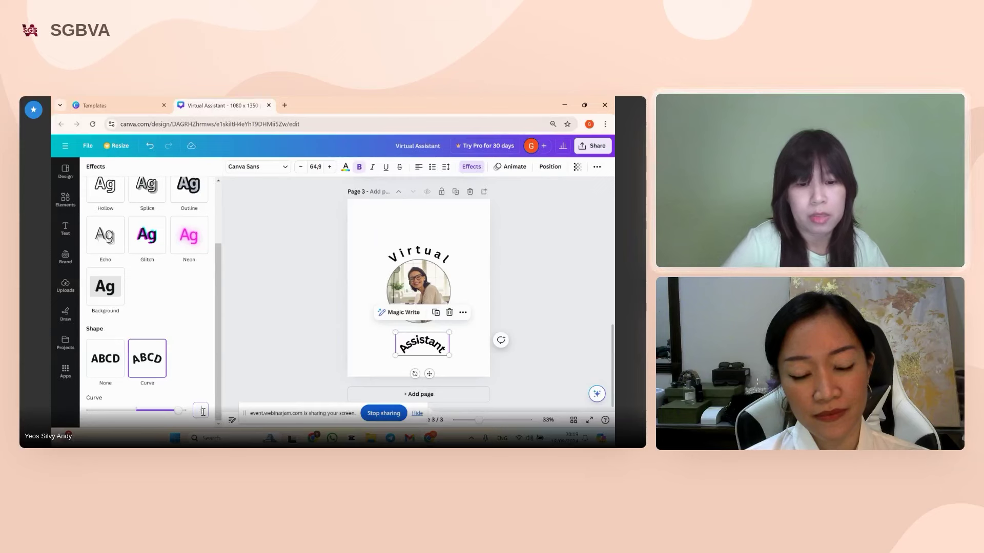
# Set the curve of "Assistant" to -64 and move the text up against the photo's lower edge, centred.
pyautogui.click(203, 411)
pyautogui.write('-60')
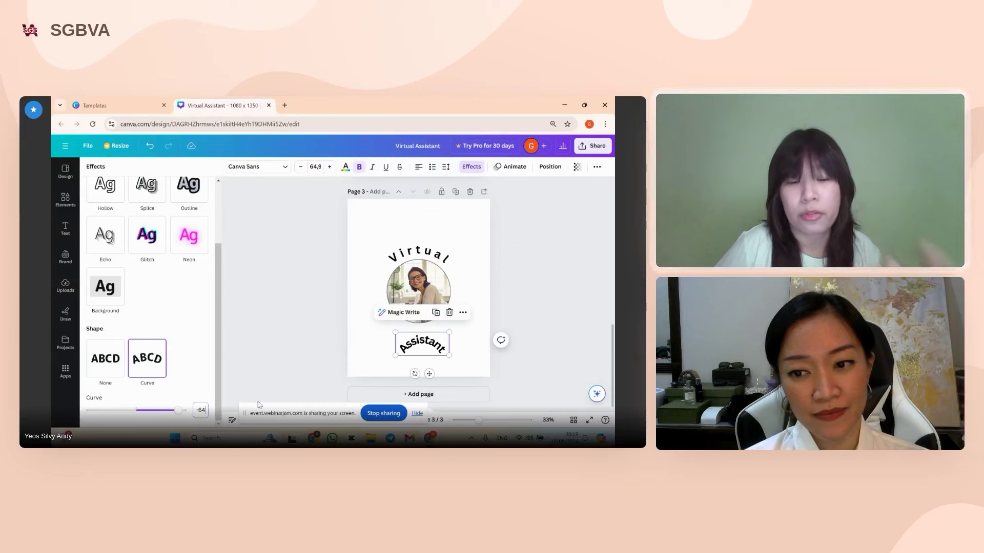
pyautogui.press('Return')
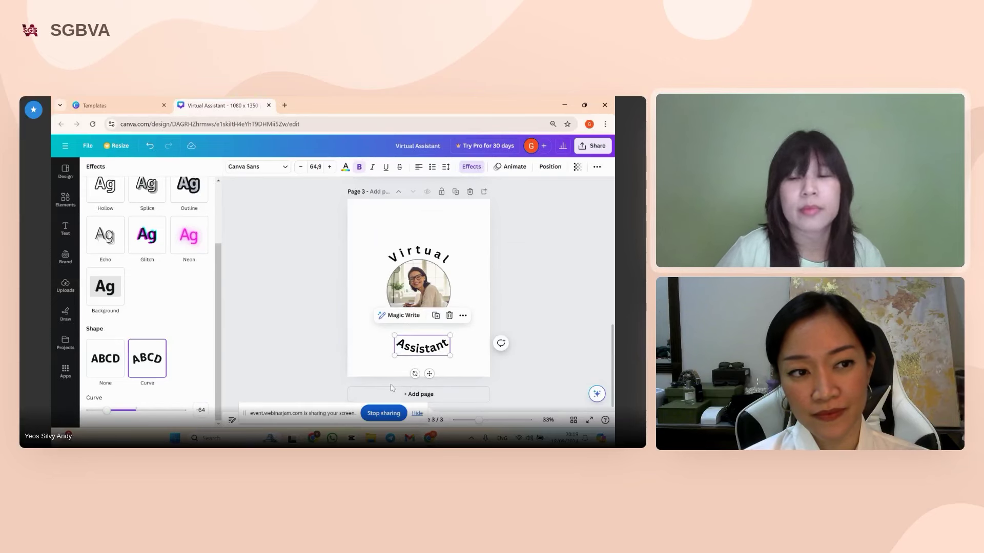
pyautogui.moveTo(425, 347); pyautogui.dragTo(419, 329)
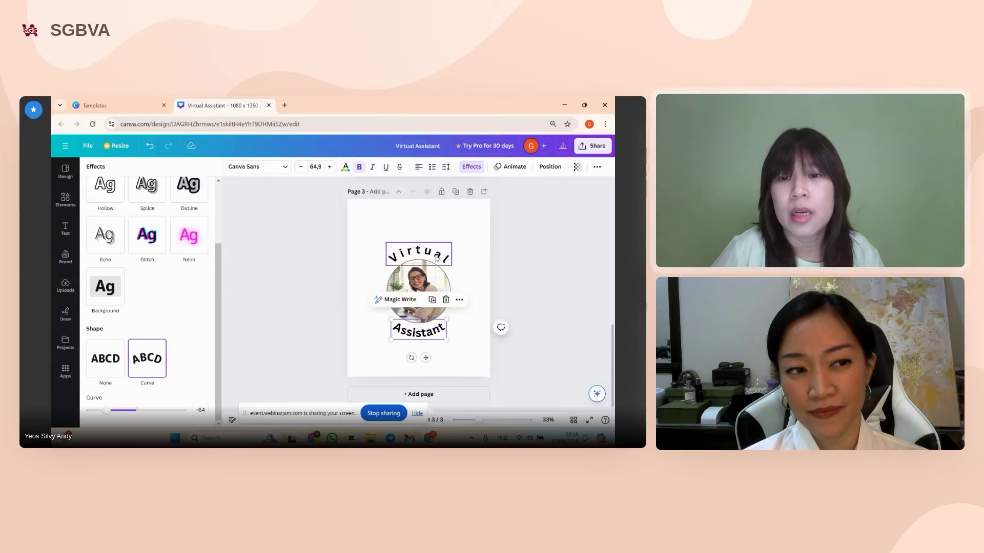
# Copy the letter spacing of "Virtual" and apply the same 358 spacing to "Assistant".
pyautogui.click(431, 252)
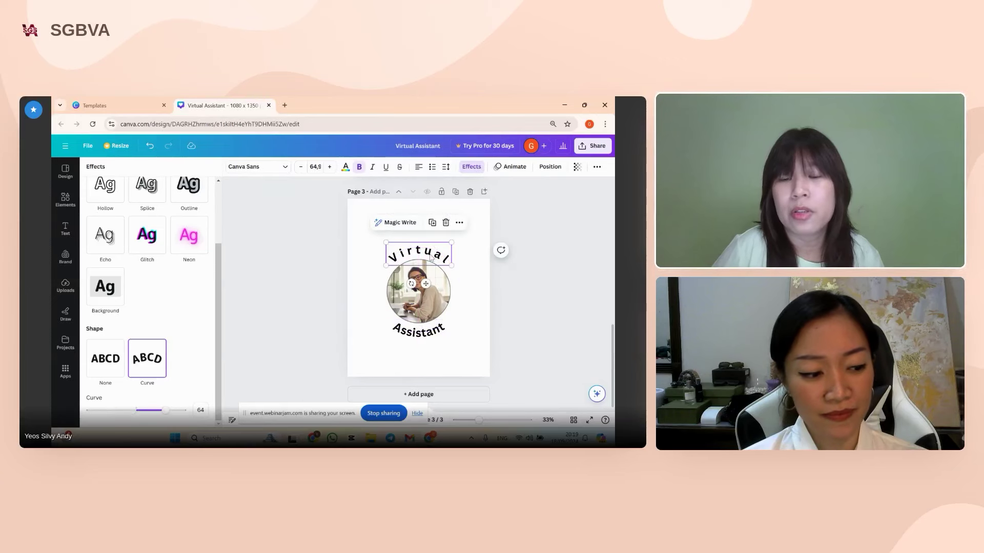
pyautogui.click(445, 166)
pyautogui.click(541, 199)
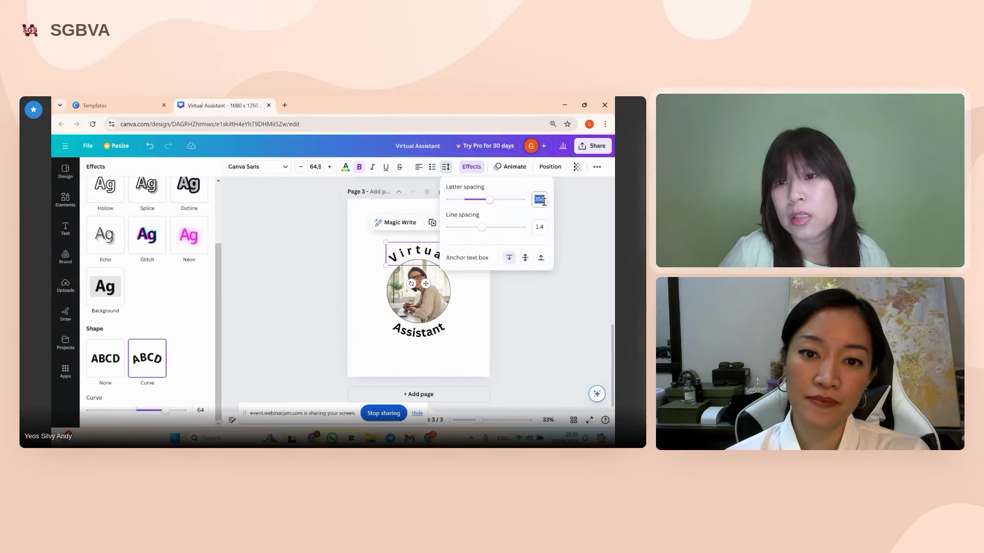
pyautogui.click(454, 319)
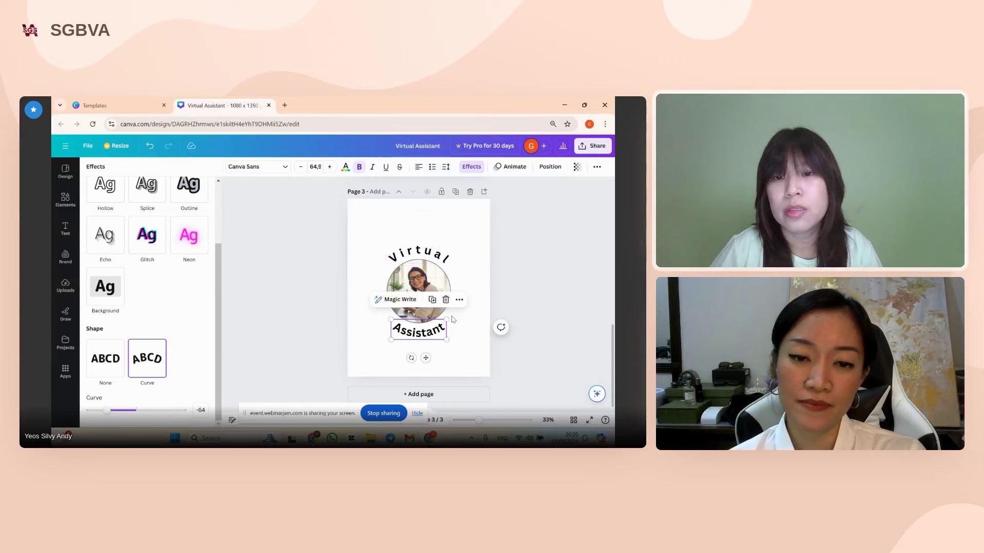
pyautogui.click(472, 167)
pyautogui.click(446, 167)
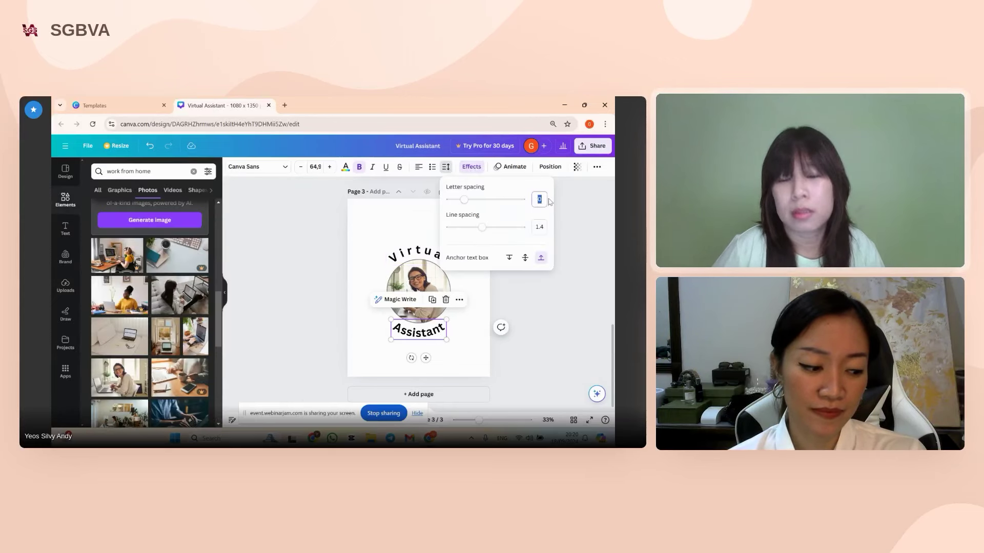
pyautogui.click(481, 293)
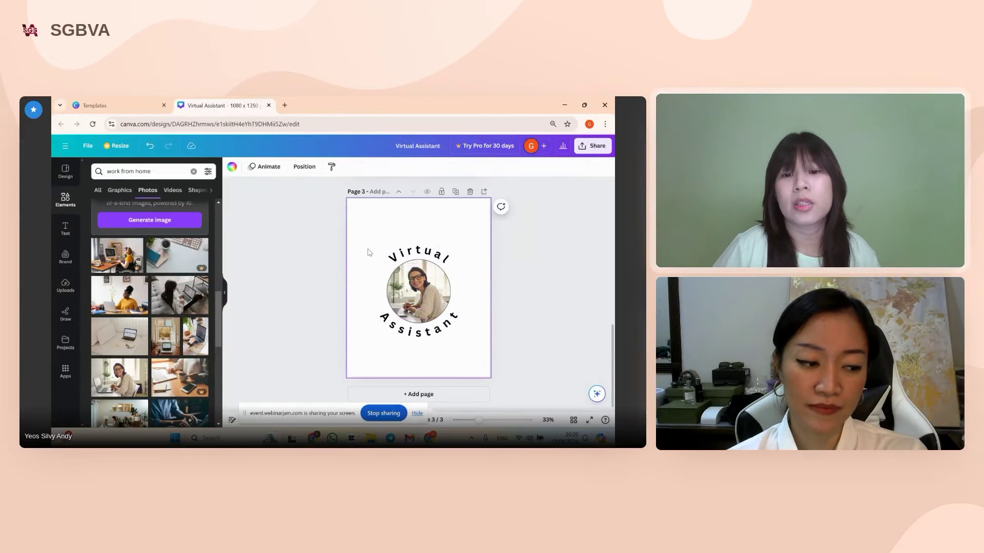
pyautogui.click(531, 314)
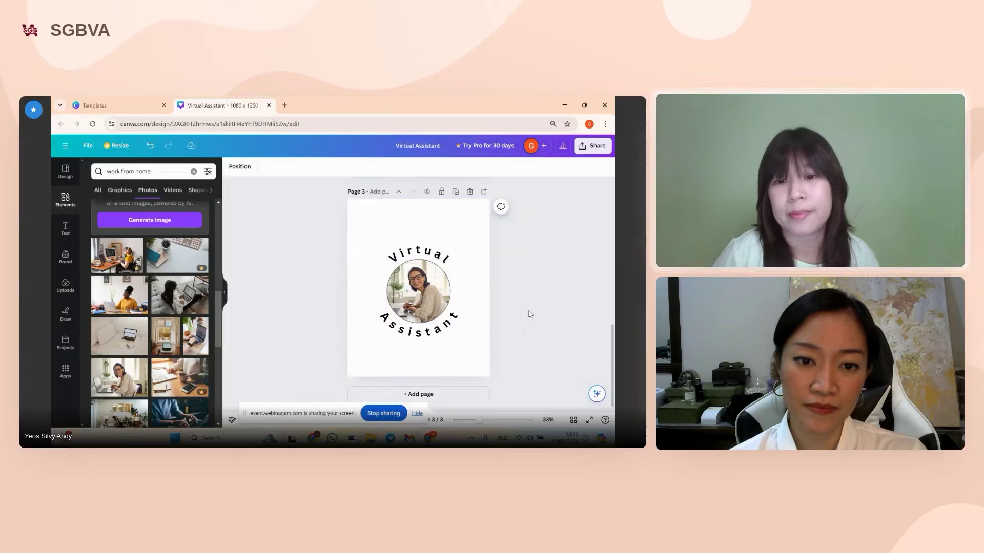
# Group the circular photo with both curved texts and centre the group on page 3.
pyautogui.moveTo(381, 252); pyautogui.dragTo(394, 349)
pyautogui.click(453, 354)
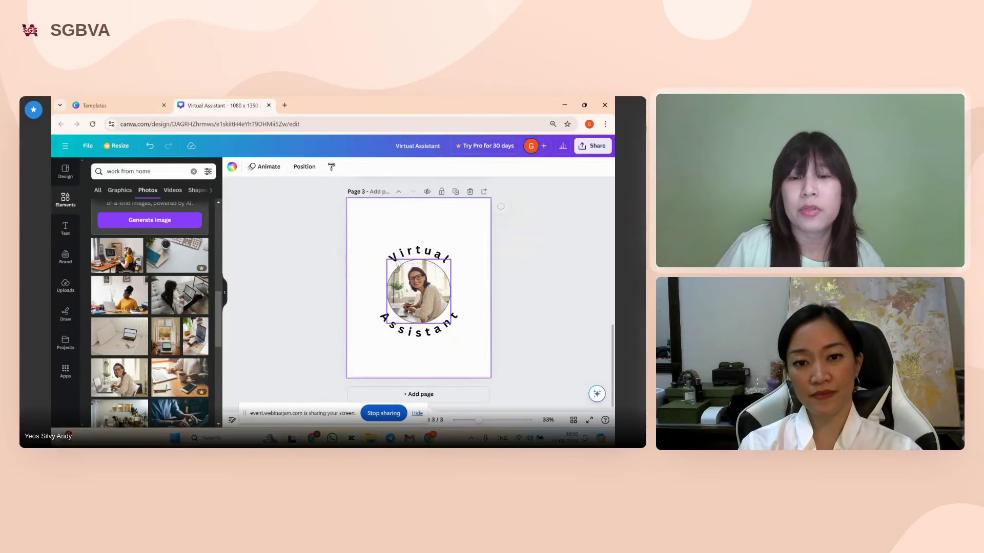
pyautogui.moveTo(374, 229); pyautogui.dragTo(470, 372)
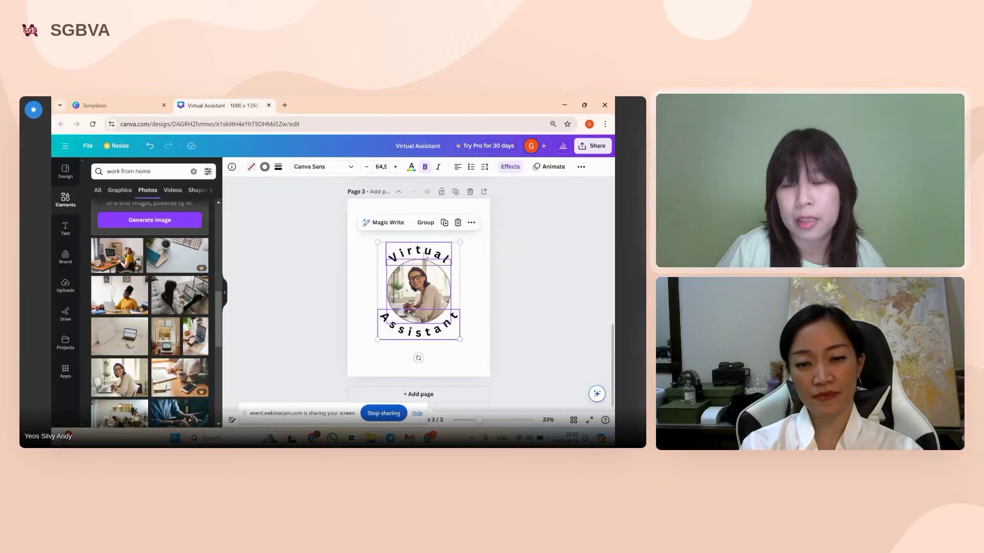
pyautogui.click(427, 224)
pyautogui.moveTo(423, 282)
pyautogui.mouseDown()
pyautogui.moveTo(412, 260)
pyautogui.moveTo(401, 282)
pyautogui.moveTo(431, 267)
pyautogui.moveTo(422, 276)
pyautogui.mouseUp()
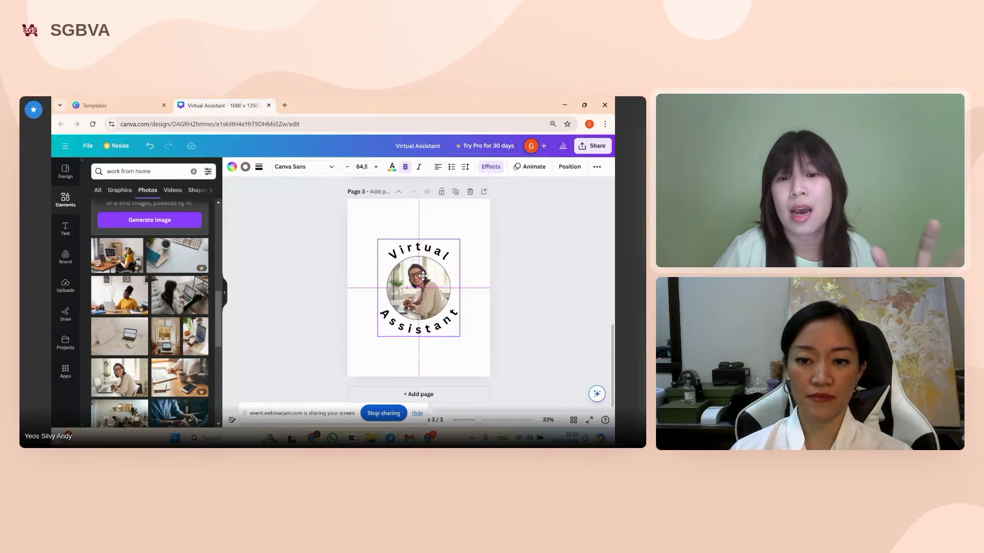
# Ungroup the photo and texts on page 3 and recolour both "Virtual" and "Assistant" with the light beige-grey photo colour.
pyautogui.click(410, 322)
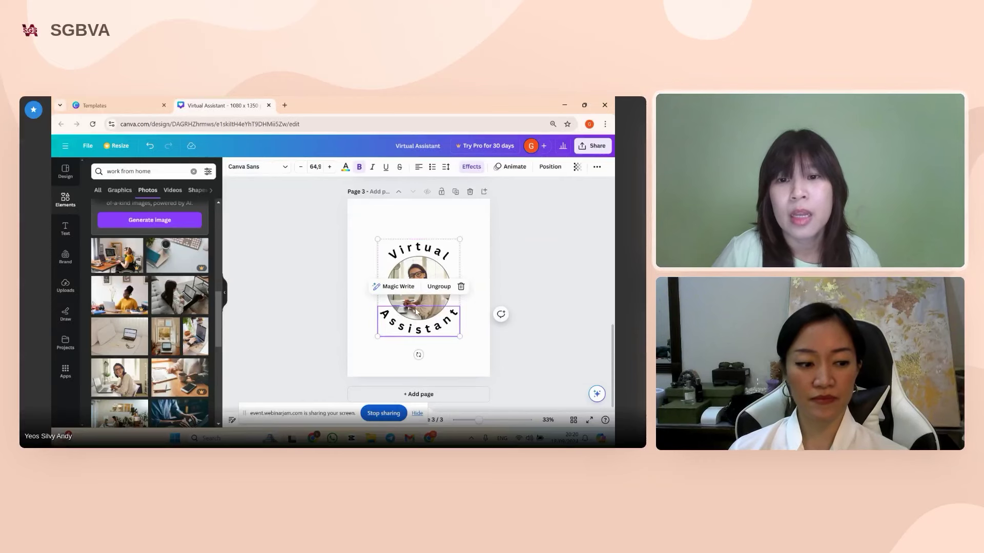
pyautogui.click(439, 287)
pyautogui.click(423, 250)
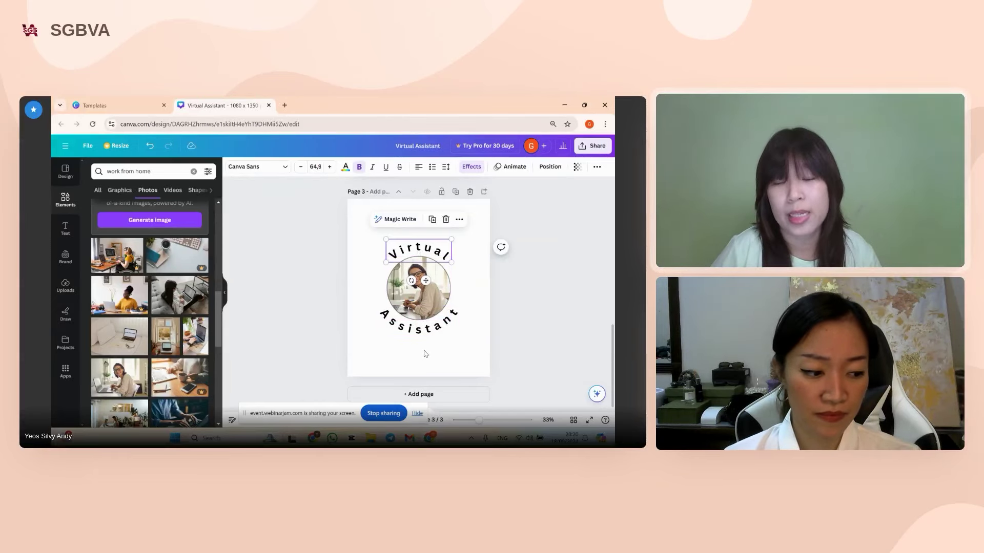
pyautogui.keyDown('shift'); pyautogui.click(431, 332); pyautogui.keyUp('shift')
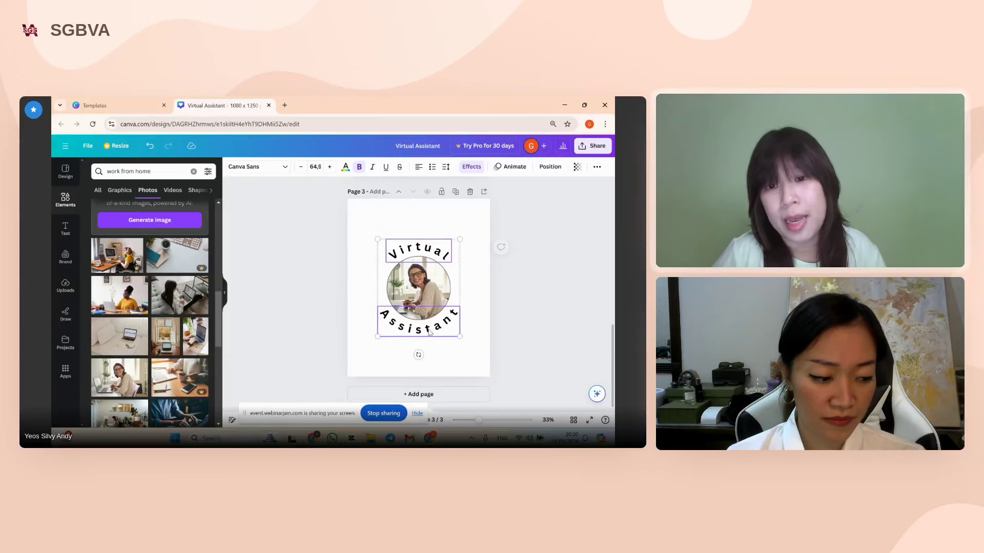
pyautogui.click(346, 168)
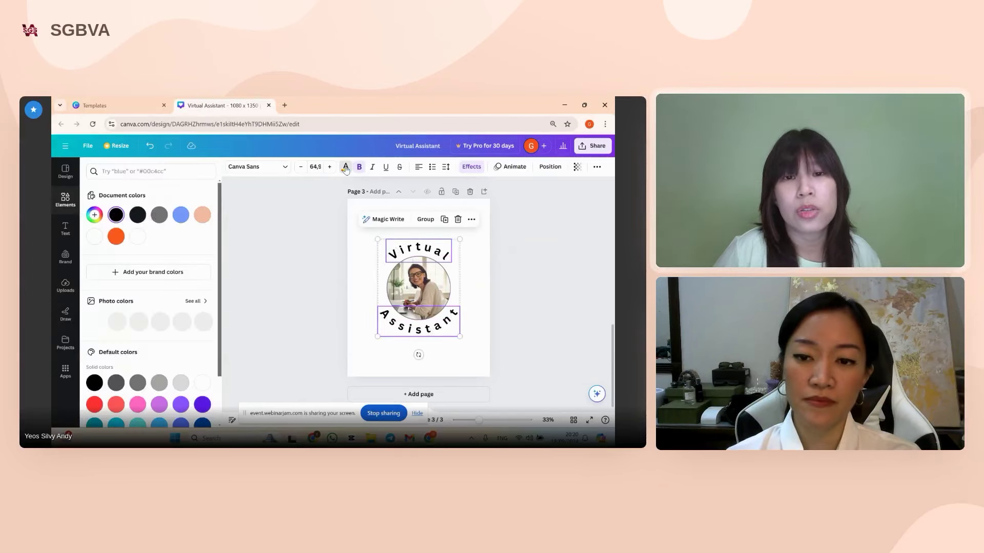
pyautogui.scroll(-2, 197, 329)
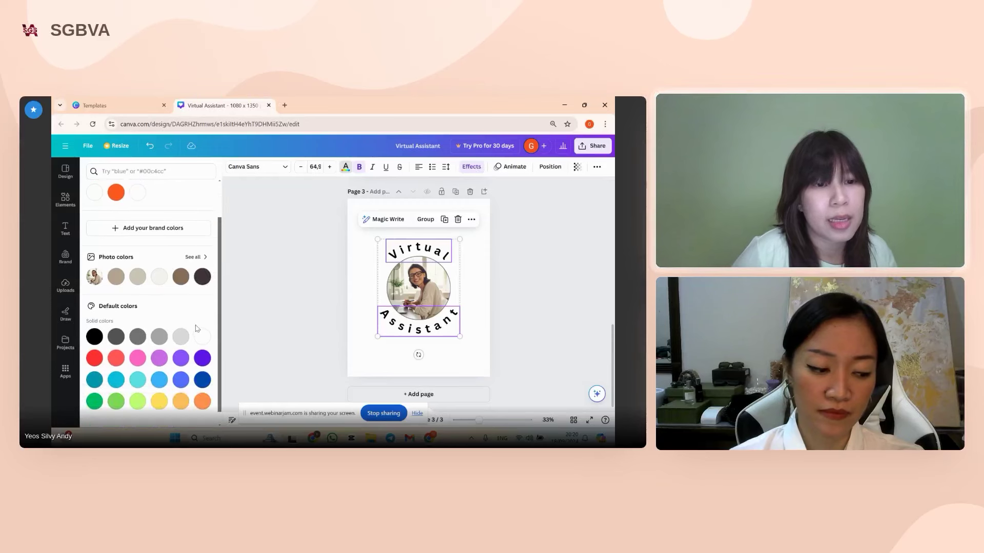
pyautogui.click(137, 276)
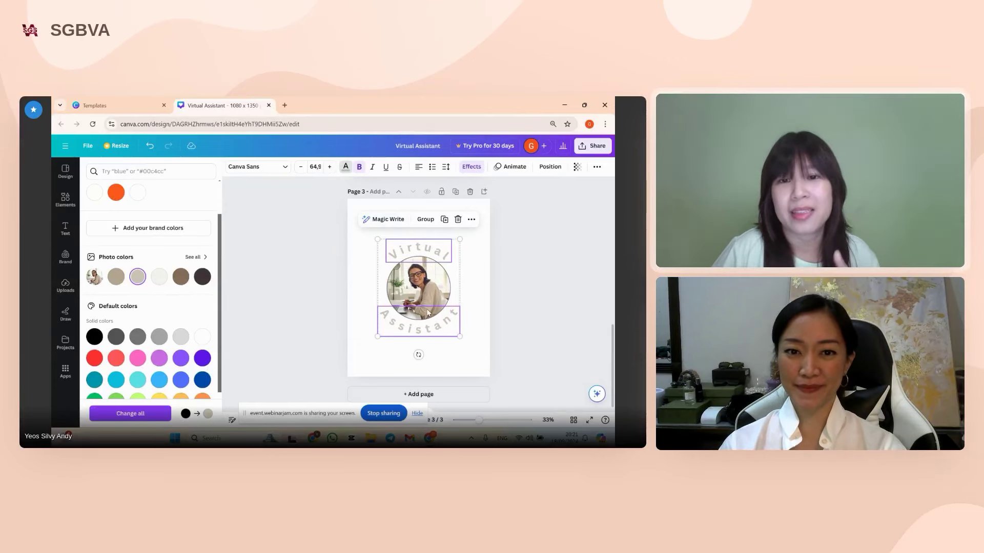
# Add a black Shadow effect to both curved texts with offset 25, blur 25 and transparency 75.
pyautogui.click(472, 168)
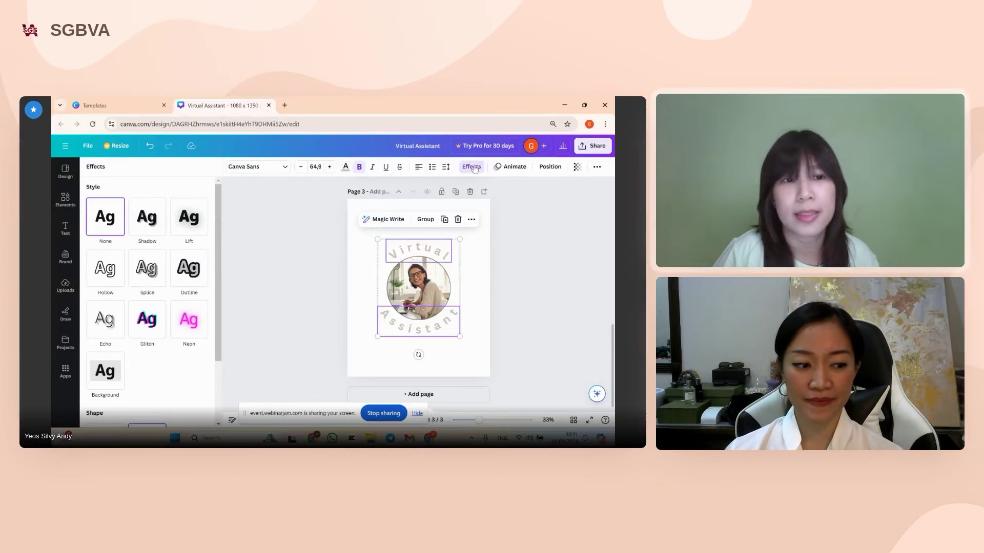
pyautogui.click(147, 226)
pyautogui.scroll(-1, 146, 224)
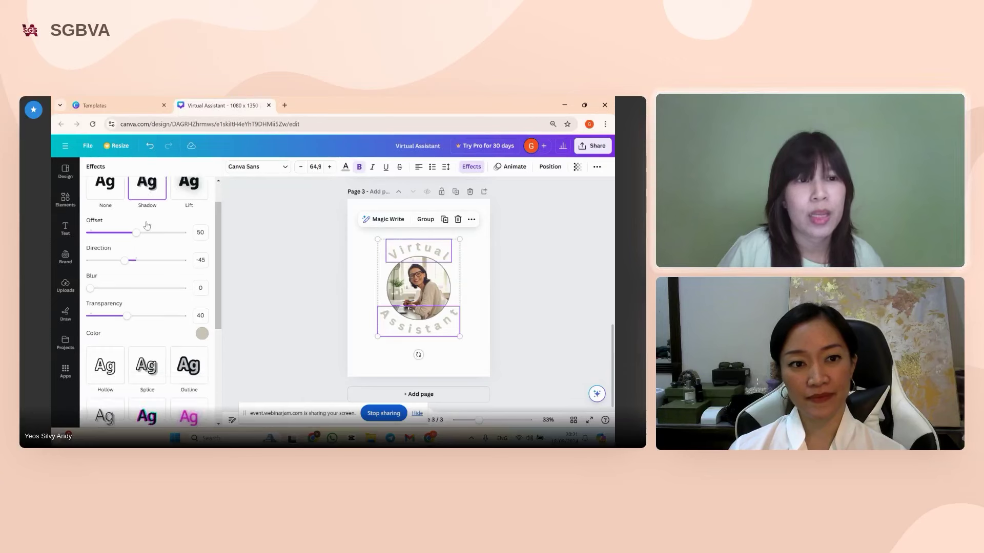
pyautogui.scroll(1, 147, 226)
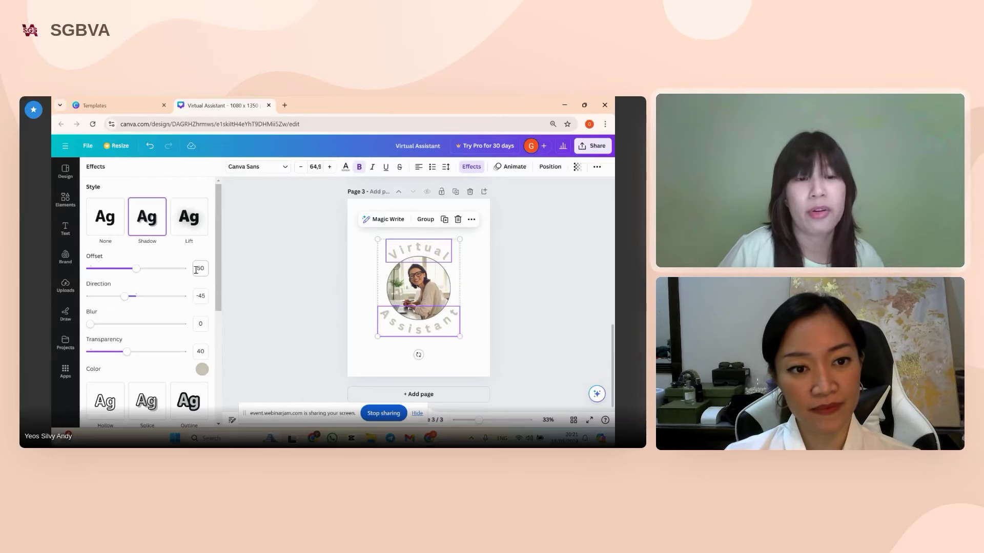
pyautogui.write('2')
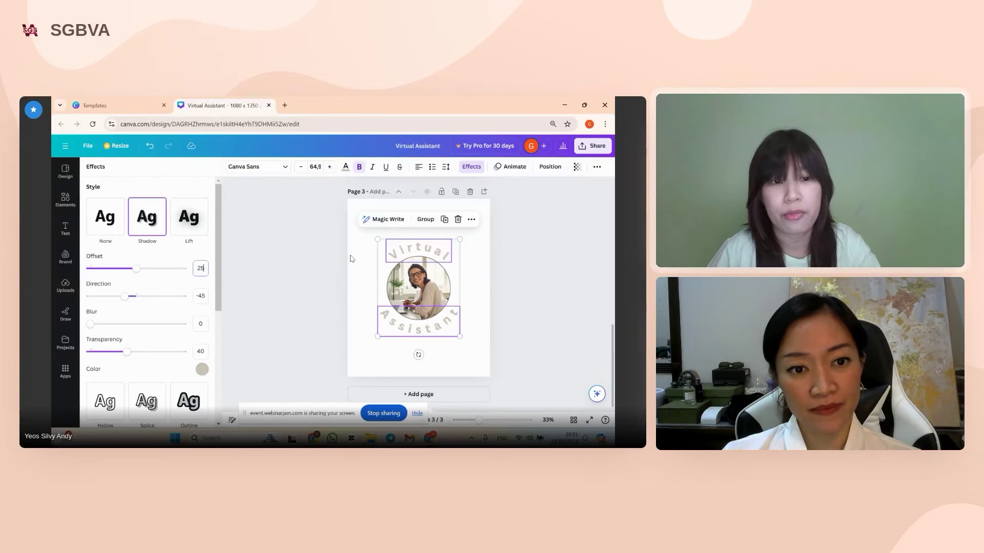
pyautogui.click(202, 324)
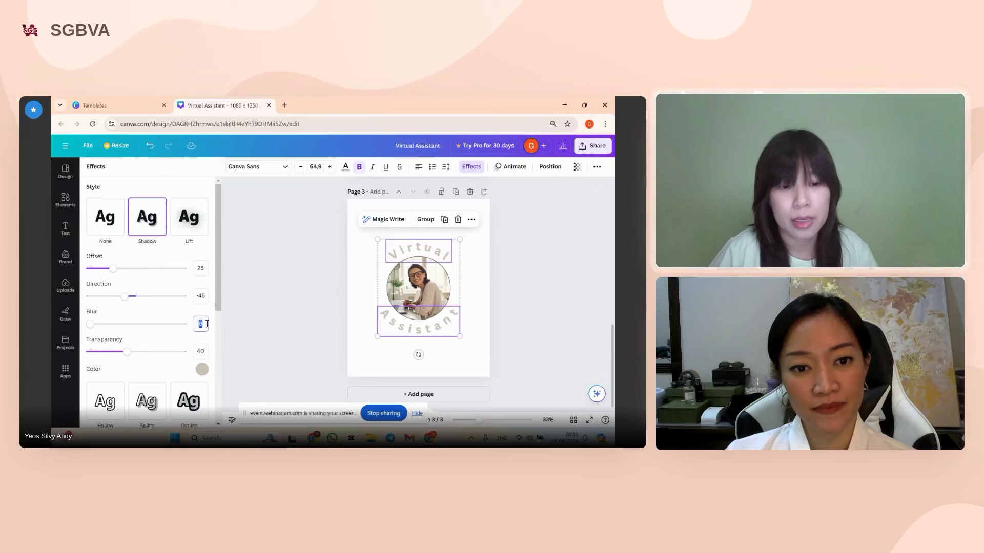
pyautogui.write('25')
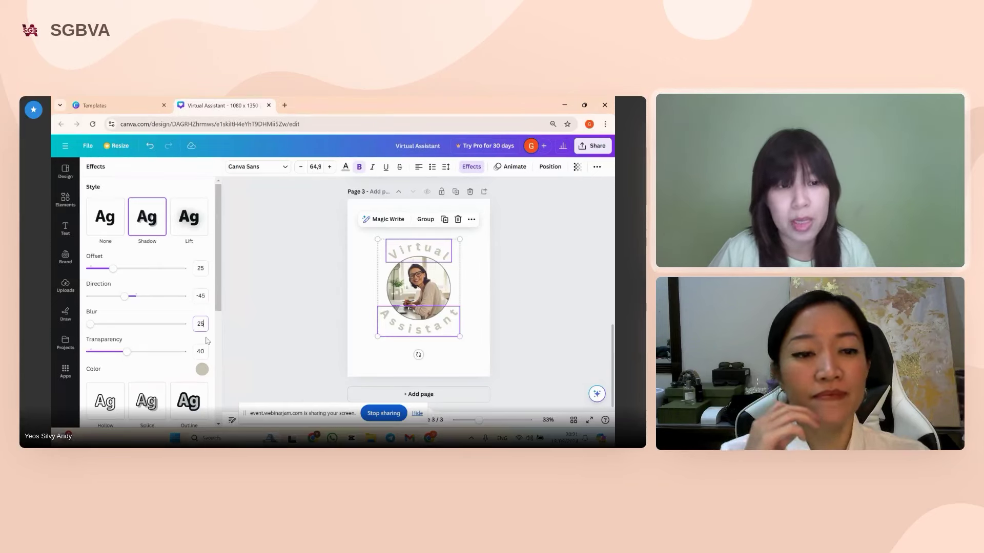
pyautogui.click(202, 350)
pyautogui.write('7')
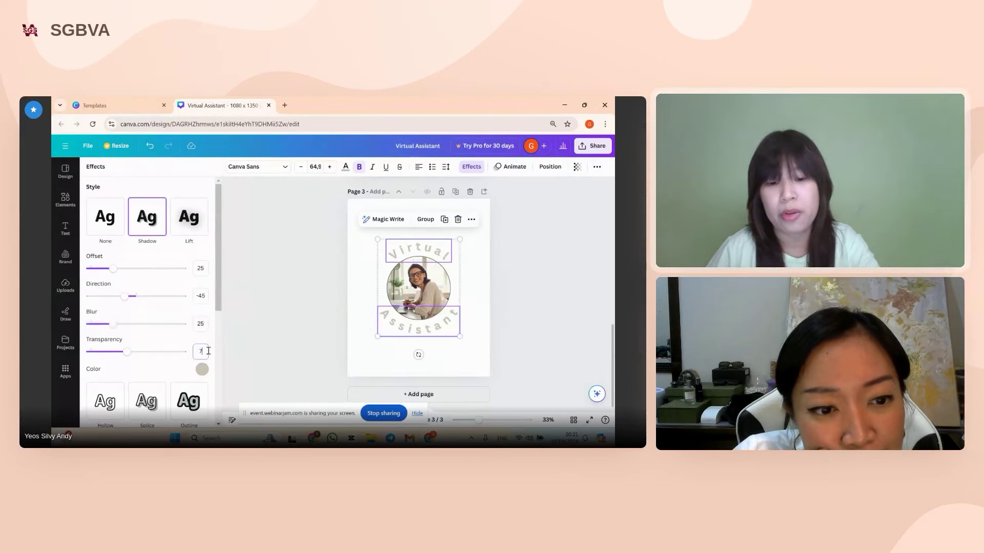
pyautogui.write('0')
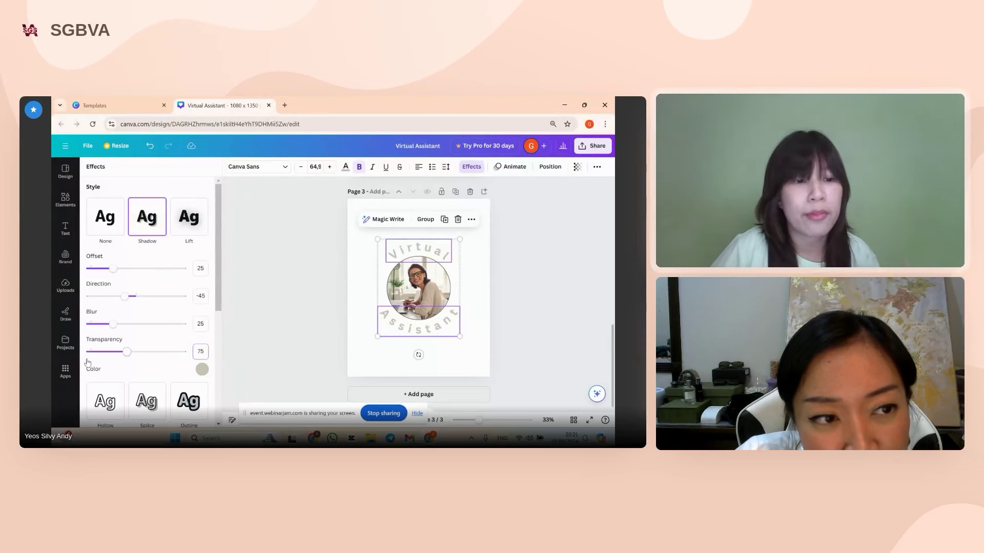
pyautogui.click(201, 369)
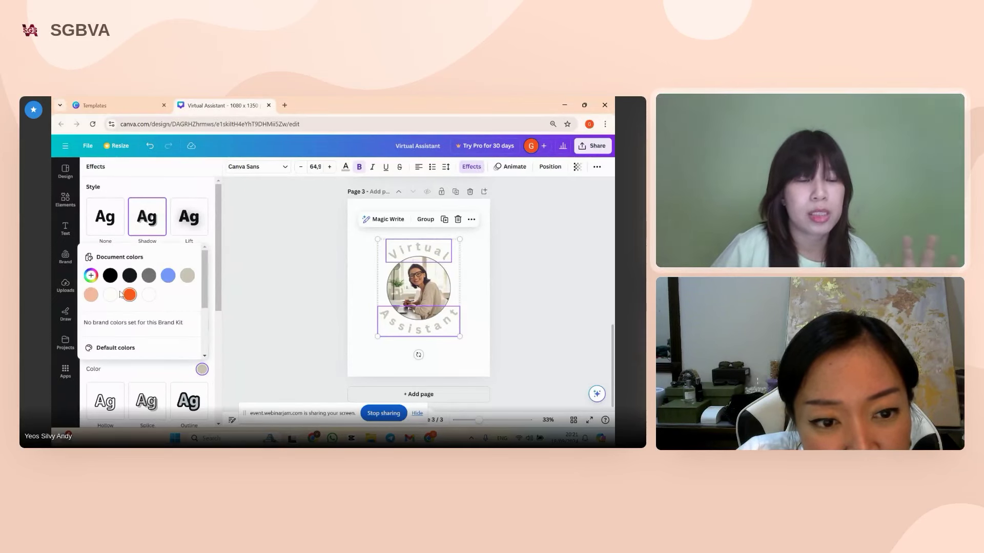
pyautogui.click(110, 276)
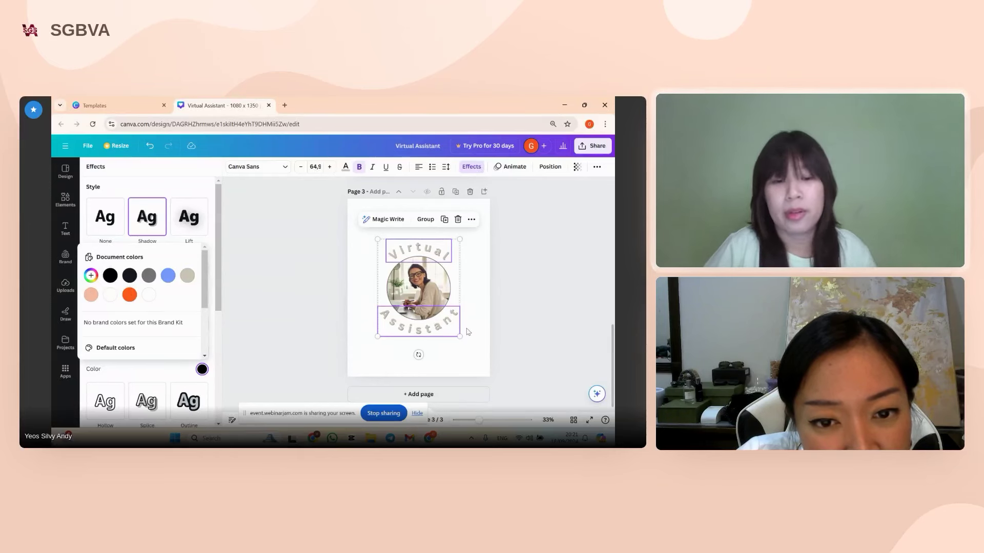
# Group the two curved texts, duplicate the group and place the copy exactly over the original.
pyautogui.scroll(1, 472, 313)
pyautogui.scroll(2, 472, 314)
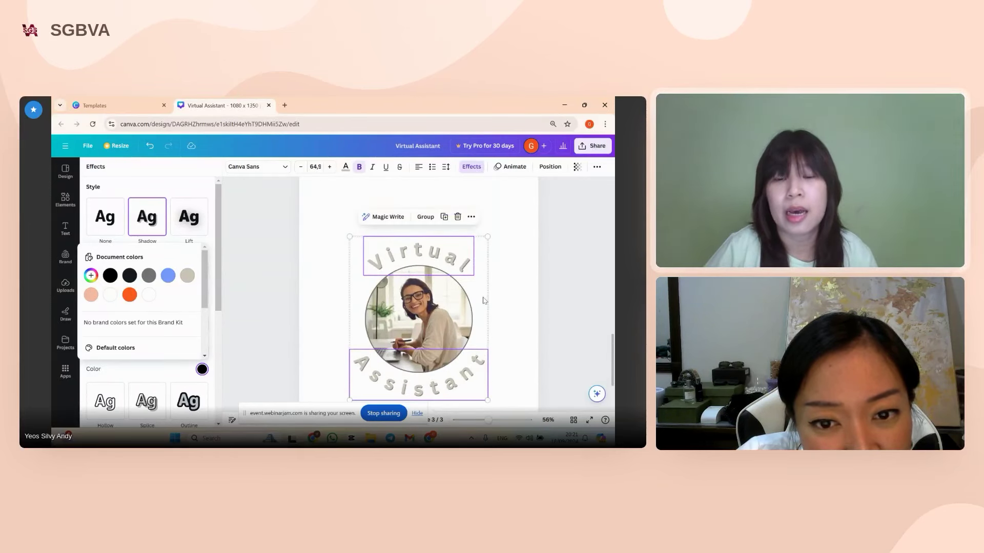
pyautogui.click(425, 218)
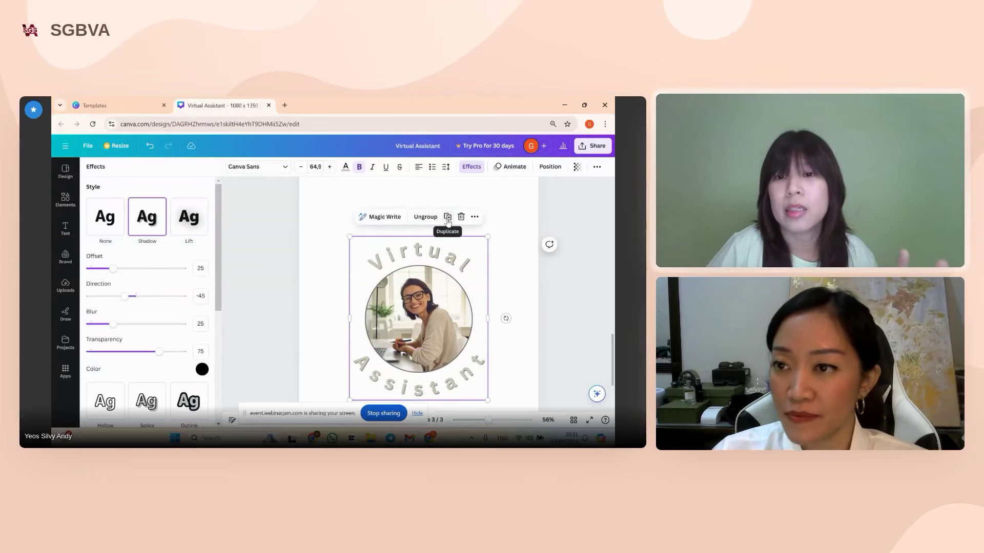
pyautogui.click(447, 219)
pyautogui.moveTo(451, 304)
pyautogui.mouseDown()
pyautogui.moveTo(472, 310)
pyautogui.moveTo(433, 300)
pyautogui.moveTo(445, 302)
pyautogui.mouseUp()
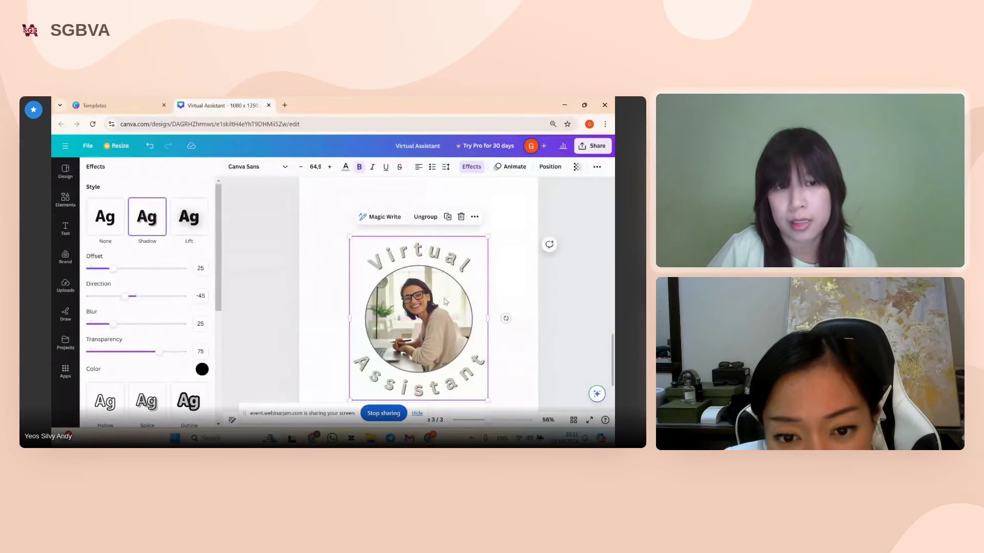
# Show the layers of page 3 and select the lower of the two overlapping text groups.
pyautogui.click(475, 219)
pyautogui.moveTo(493, 289)
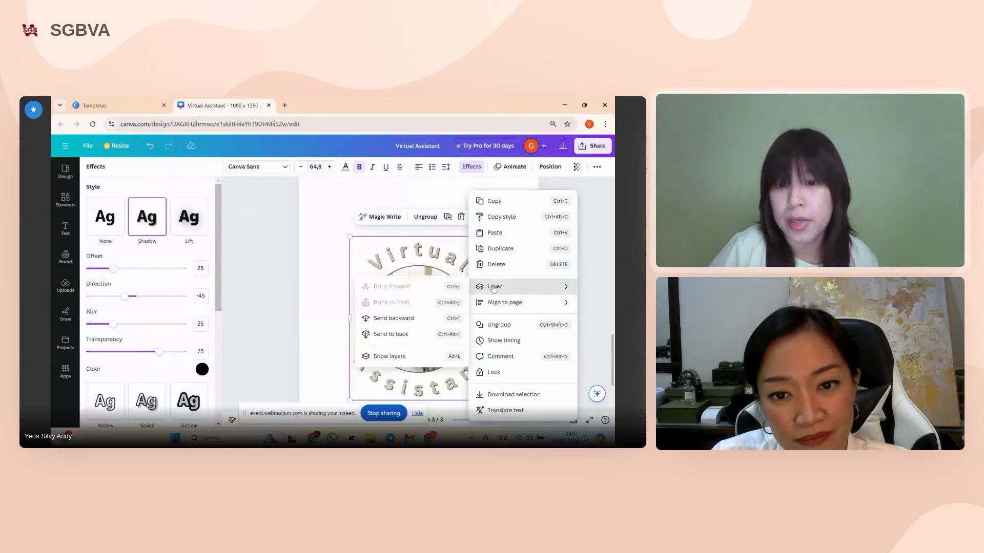
pyautogui.click(401, 358)
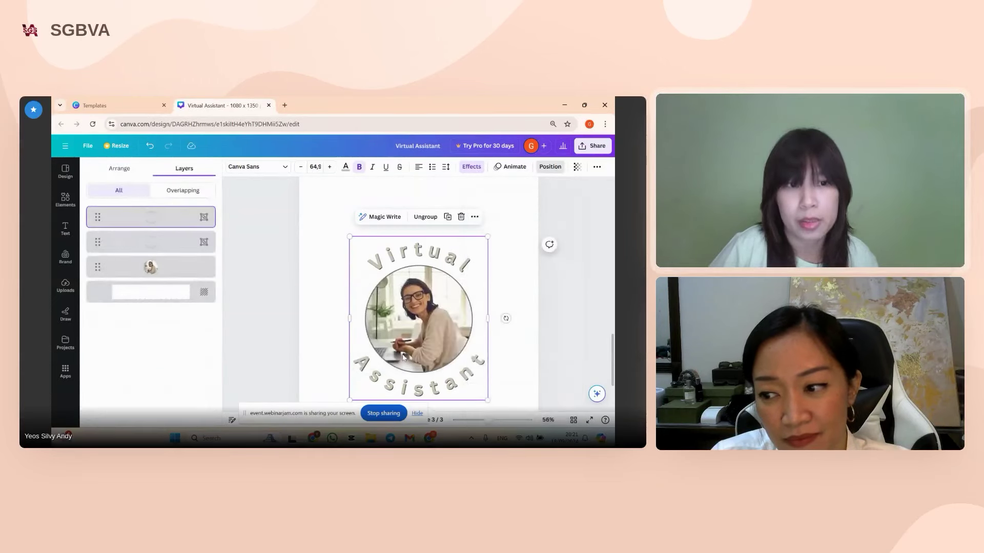
pyautogui.click(158, 247)
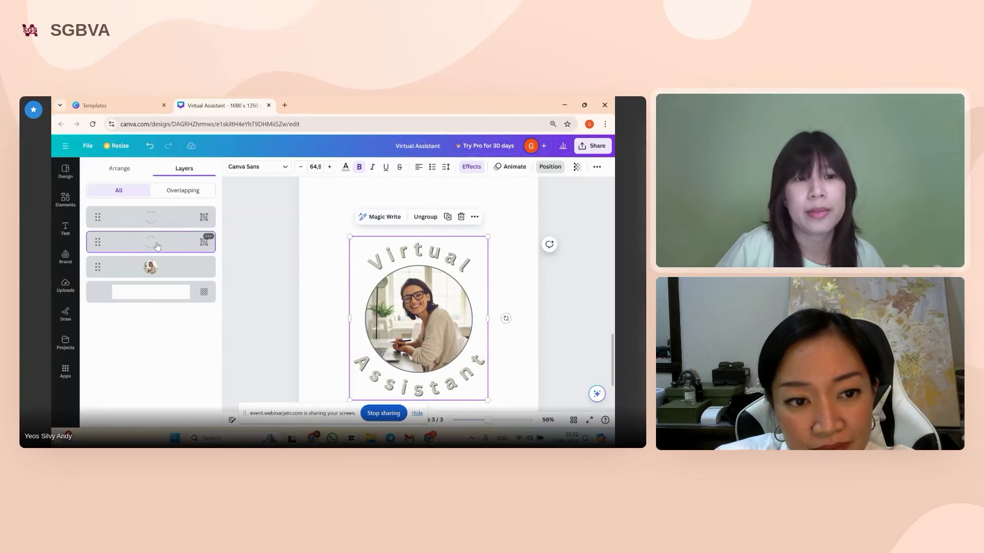
pyautogui.click(163, 214)
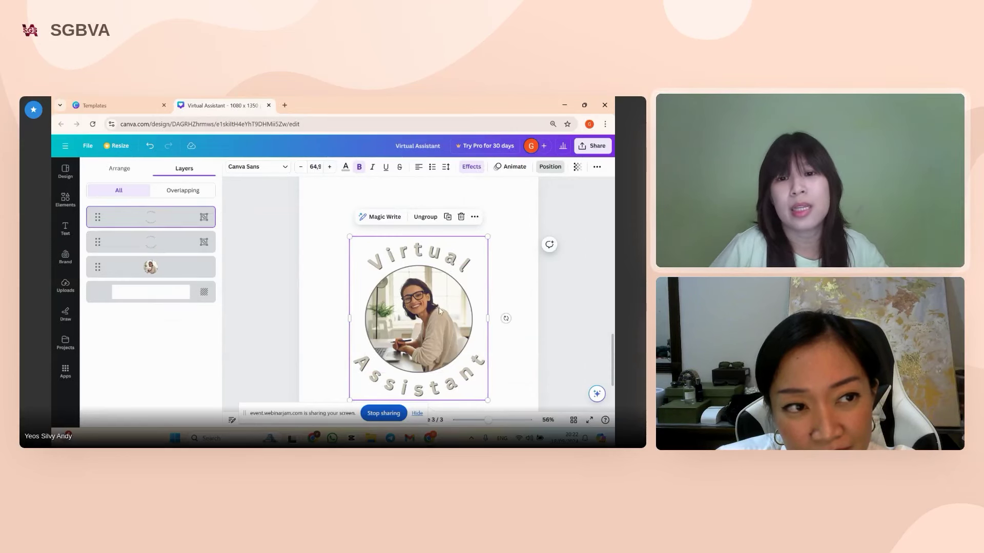
pyautogui.click(143, 245)
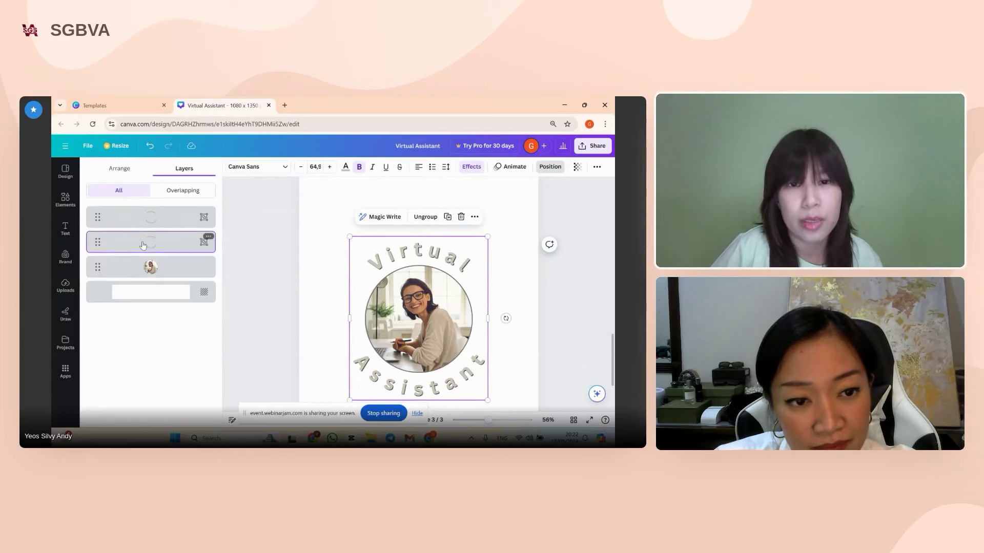
# Give the lower text group's shadow direction 150, transparency 80 and a white colour.
pyautogui.click(468, 168)
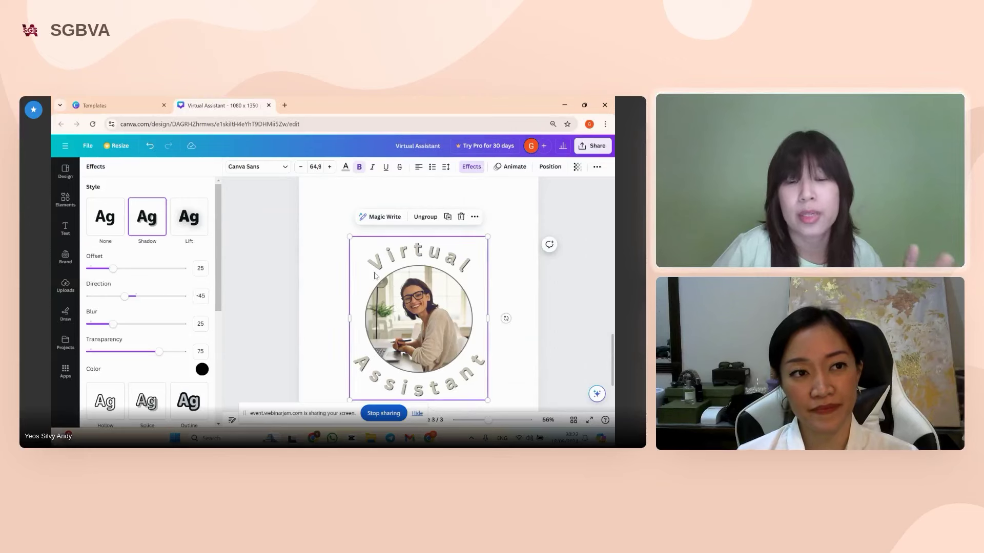
pyautogui.click(198, 296)
pyautogui.write('150')
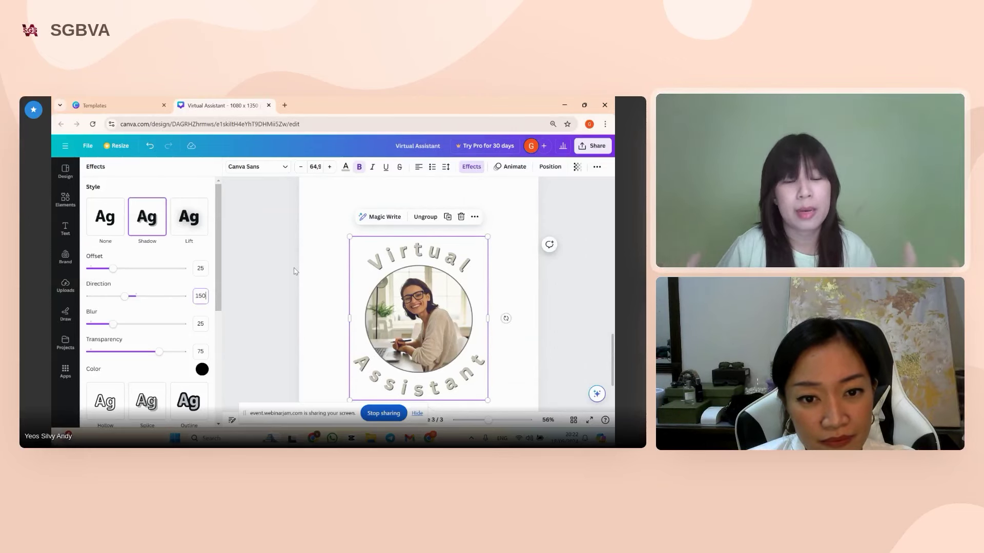
pyautogui.click(203, 356)
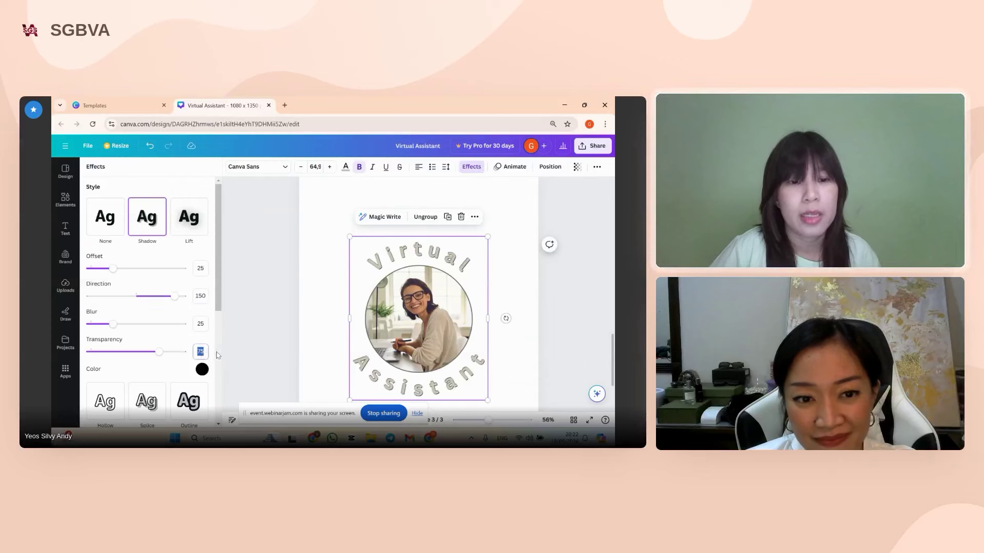
pyautogui.write('80')
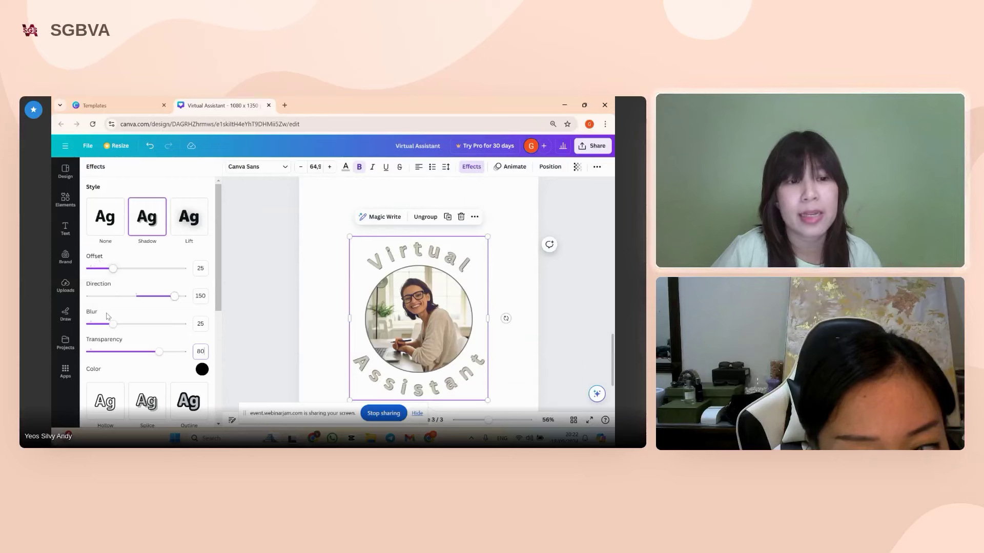
pyautogui.click(202, 370)
pyautogui.click(148, 297)
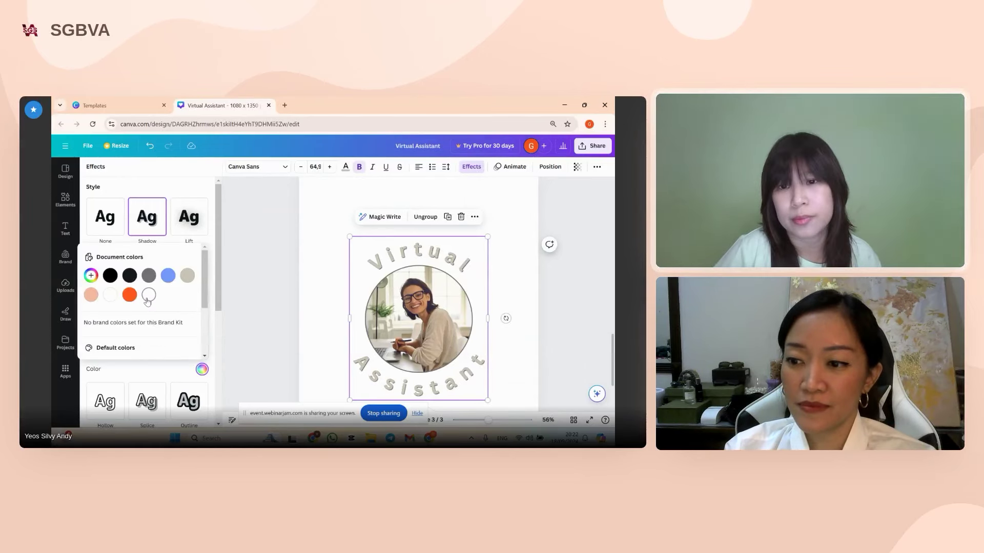
pyautogui.click(582, 309)
# Set page 3's background to the same beige-grey document colour as the curved texts.
pyautogui.scroll(-2, 425, 306)
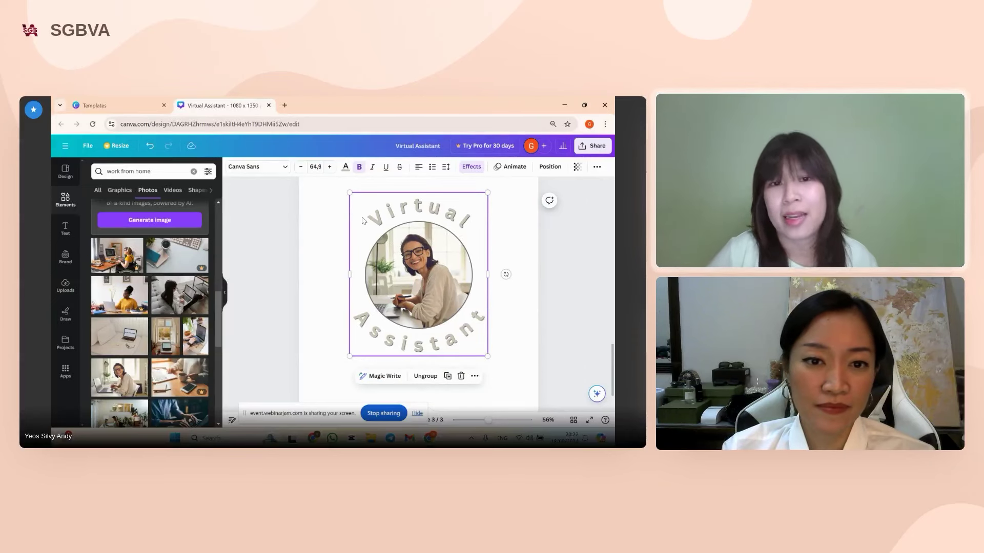
pyautogui.click(328, 222)
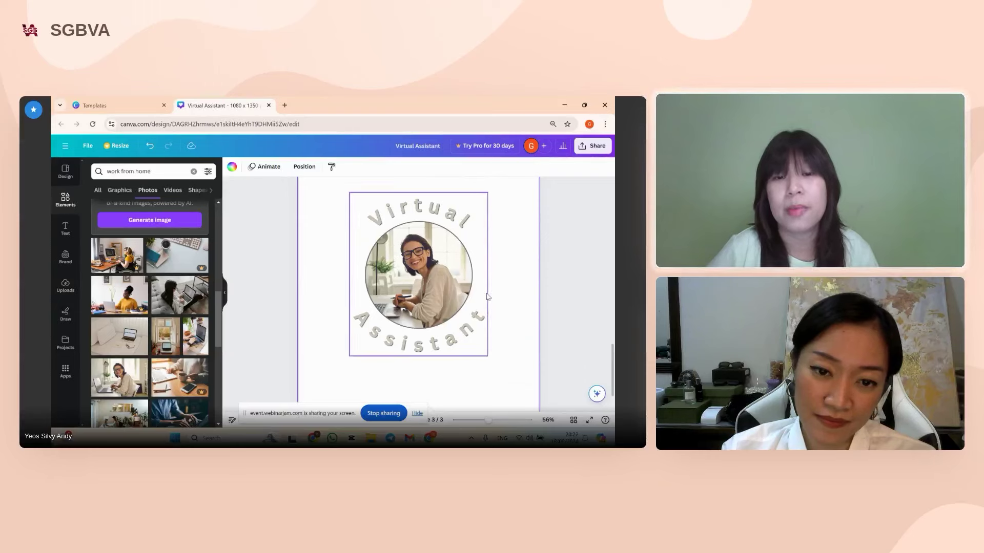
pyautogui.scroll(-1, 488, 295)
pyautogui.scroll(-3, 487, 296)
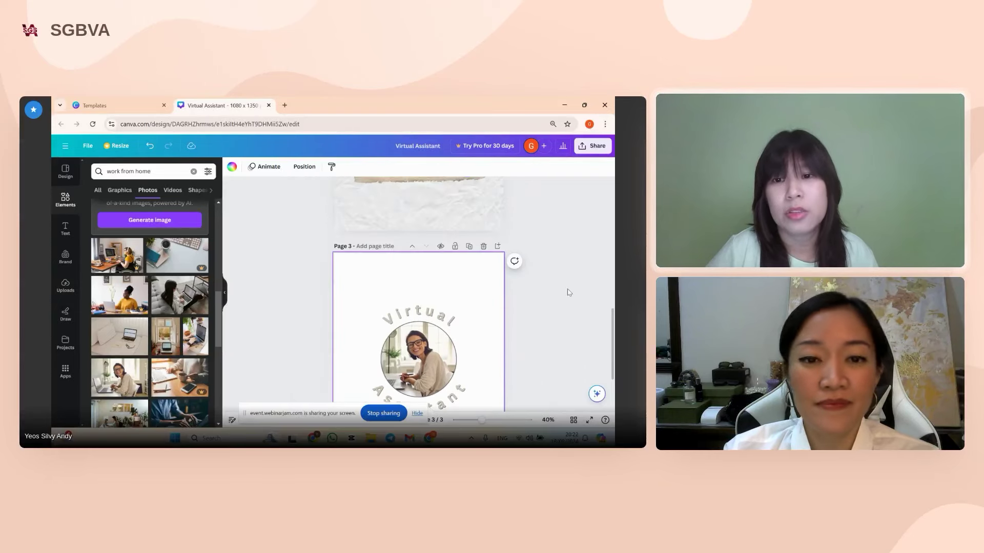
pyautogui.click(230, 169)
pyautogui.click(398, 312)
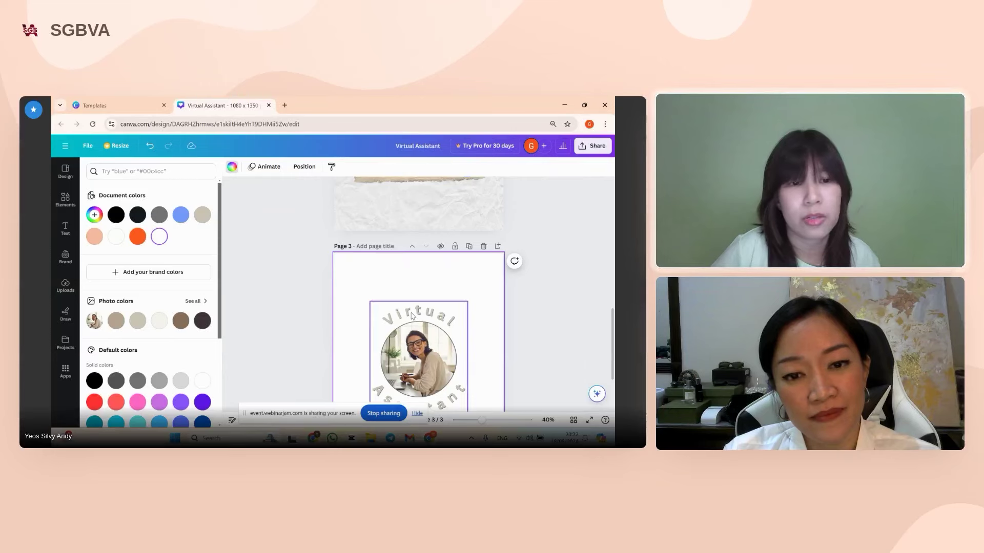
pyautogui.click(346, 166)
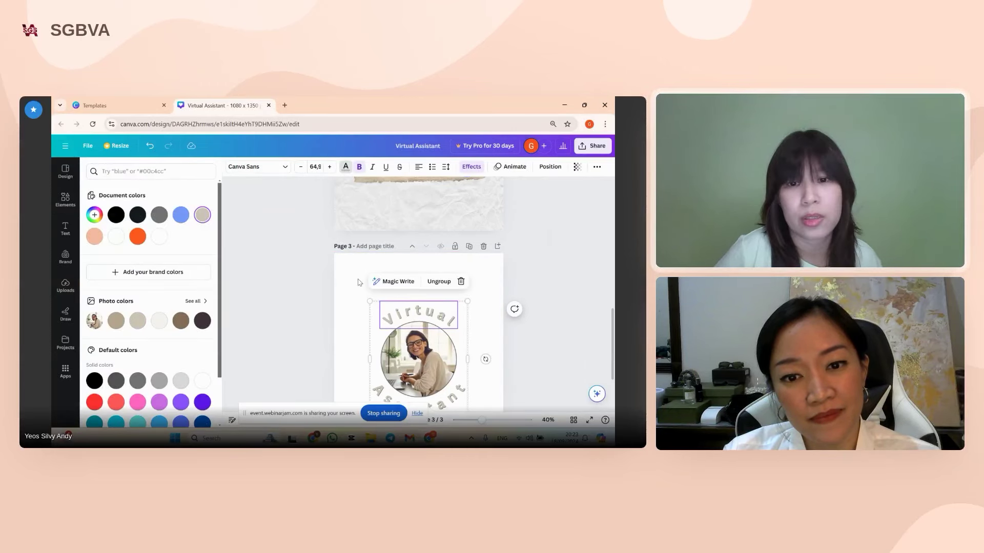
pyautogui.click(376, 257)
pyautogui.click(232, 167)
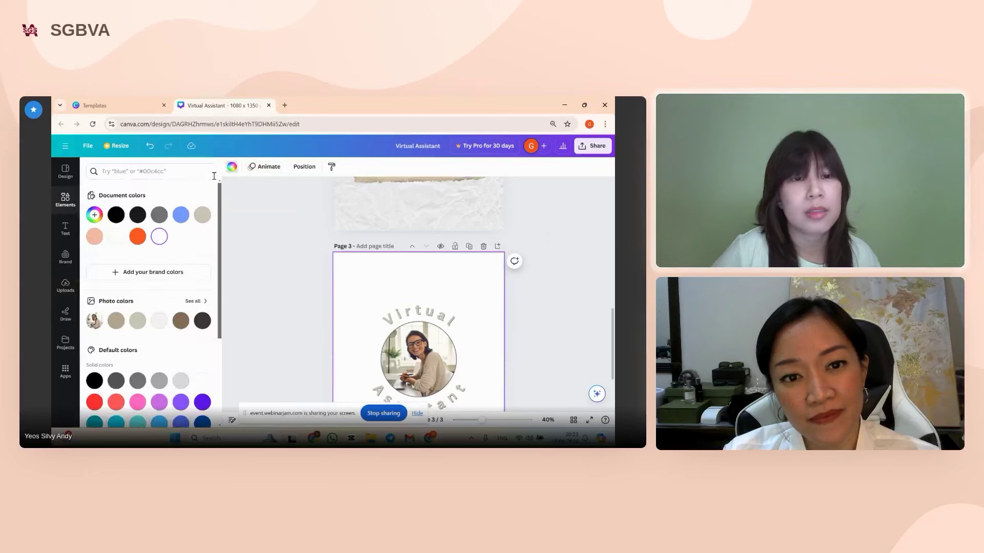
pyautogui.click(202, 215)
pyautogui.scroll(-1, 534, 297)
pyautogui.click(452, 257)
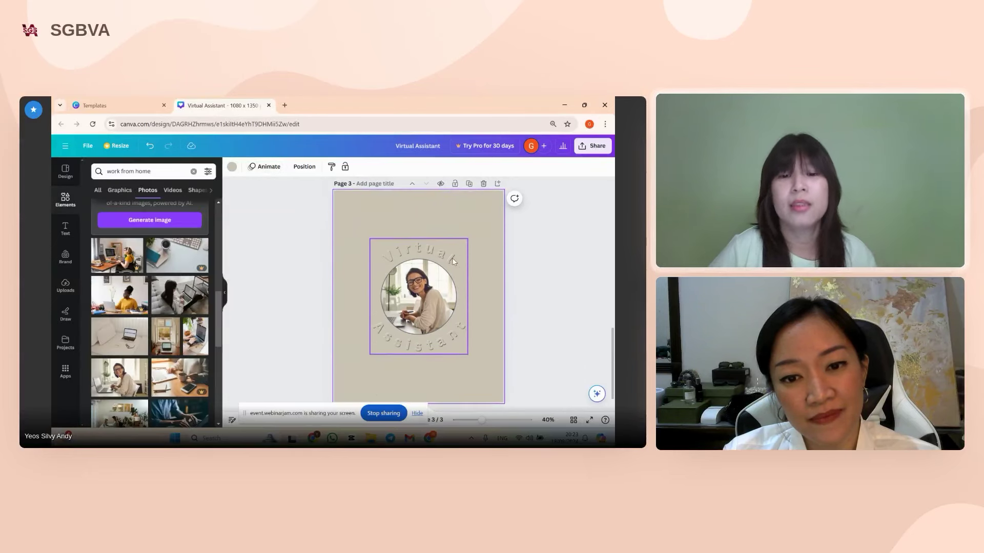
# Enlarge the circular photo and both curved text groups together and centre them on page 3.
pyautogui.moveTo(355, 254); pyautogui.dragTo(480, 387)
pyautogui.moveTo(435, 328); pyautogui.dragTo(429, 321)
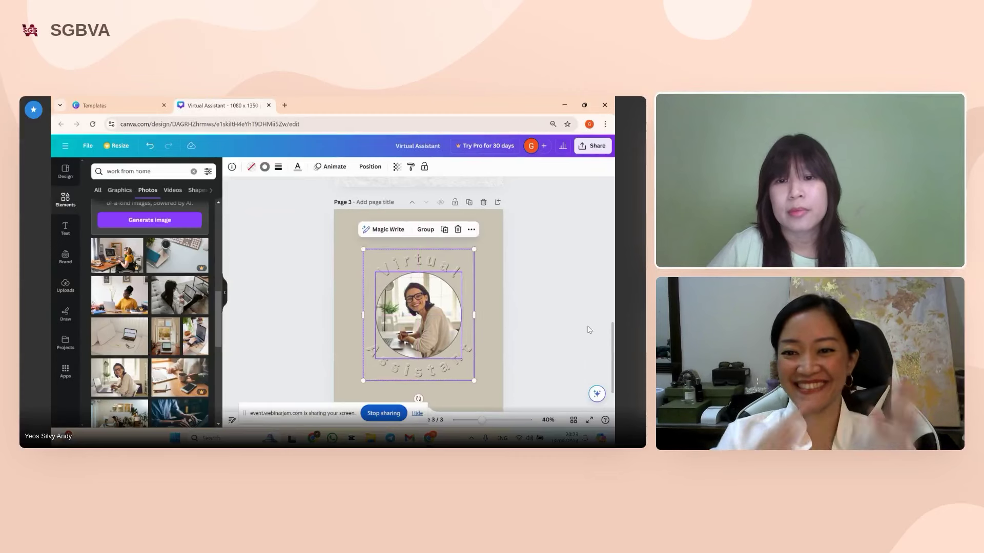
pyautogui.click(473, 316)
pyautogui.scroll(-2, 451, 297)
pyautogui.click(434, 274)
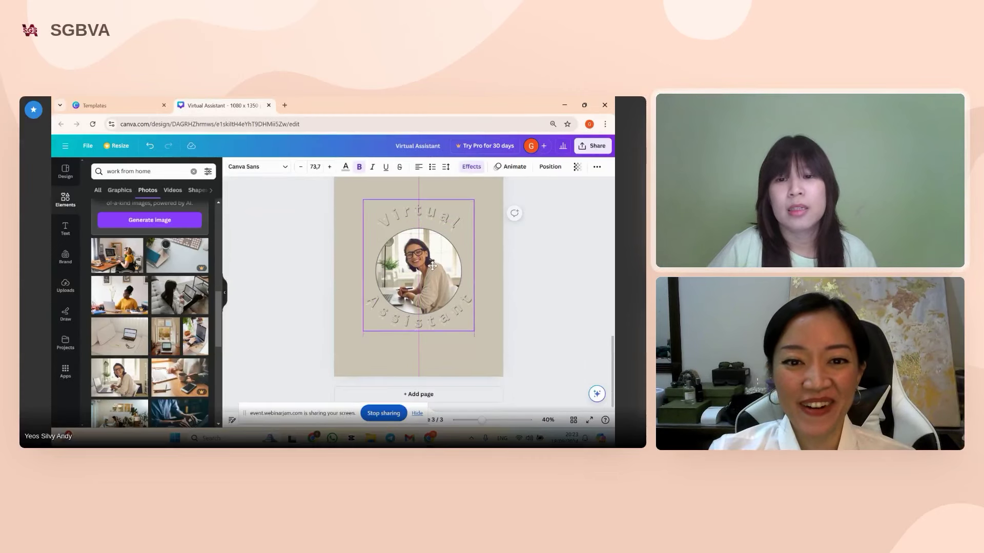
pyautogui.click(518, 277)
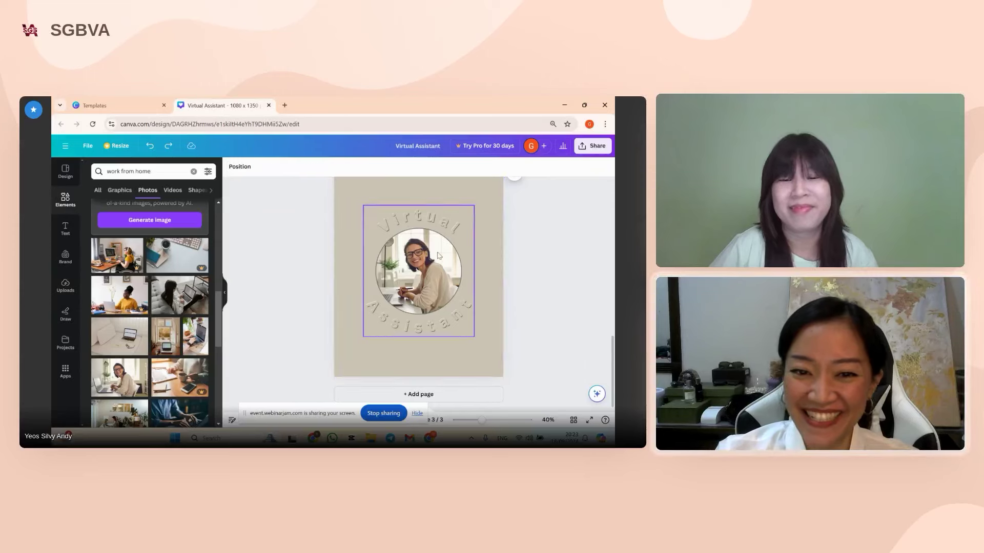
pyautogui.moveTo(348, 211); pyautogui.dragTo(448, 316)
pyautogui.scroll(2, 456, 329)
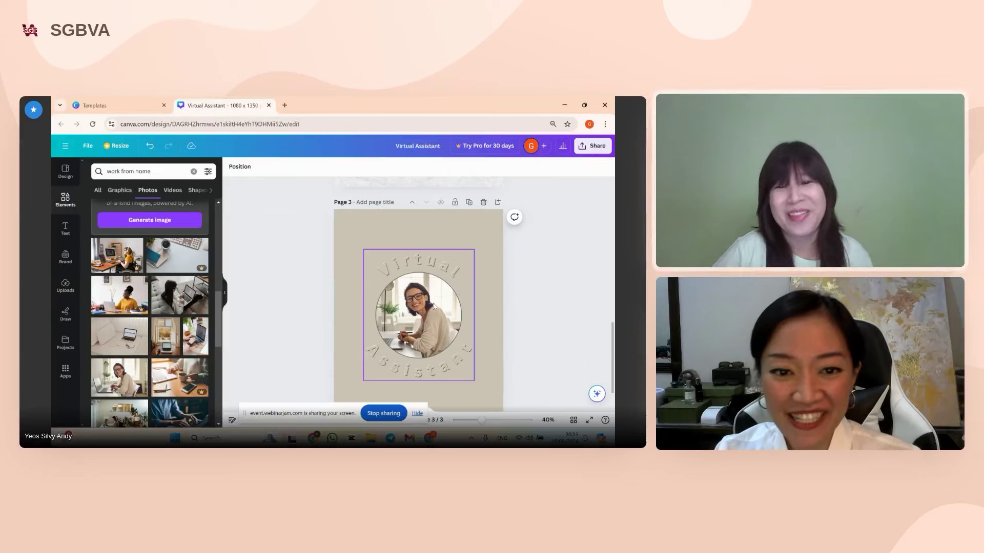
pyautogui.scroll(-2, 455, 297)
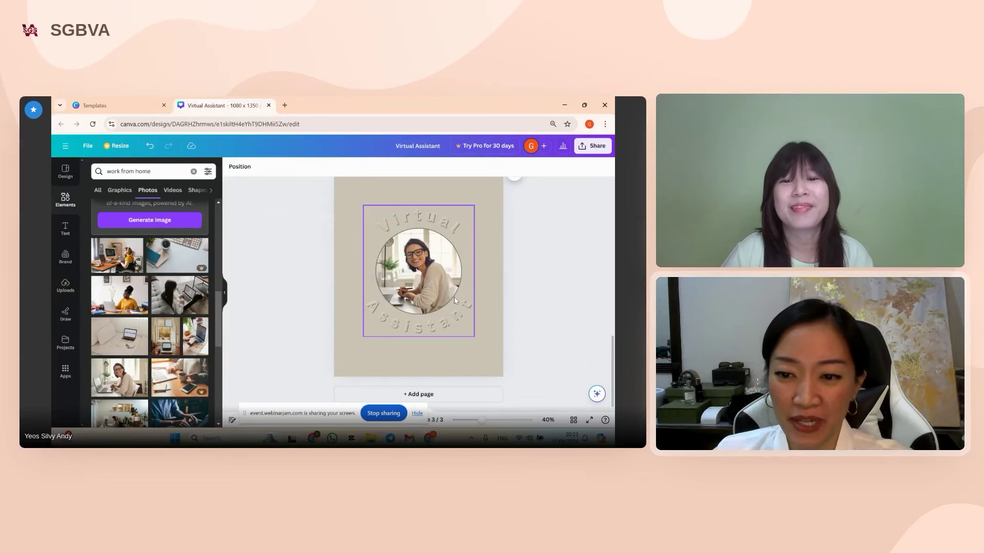
pyautogui.click(498, 306)
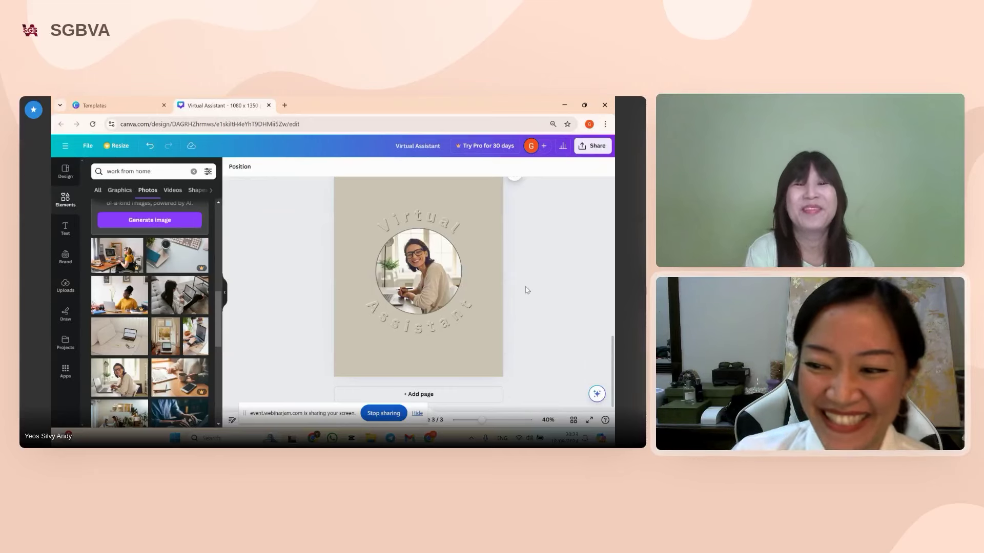
pyautogui.scroll(3, 452, 331)
pyautogui.scroll(-2, 452, 331)
pyautogui.click(433, 317)
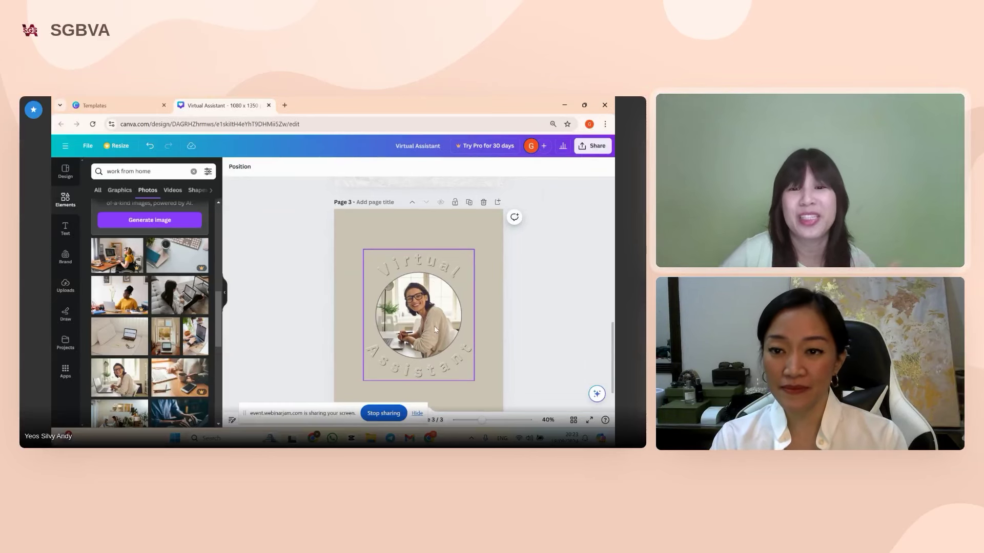
pyautogui.click(251, 227)
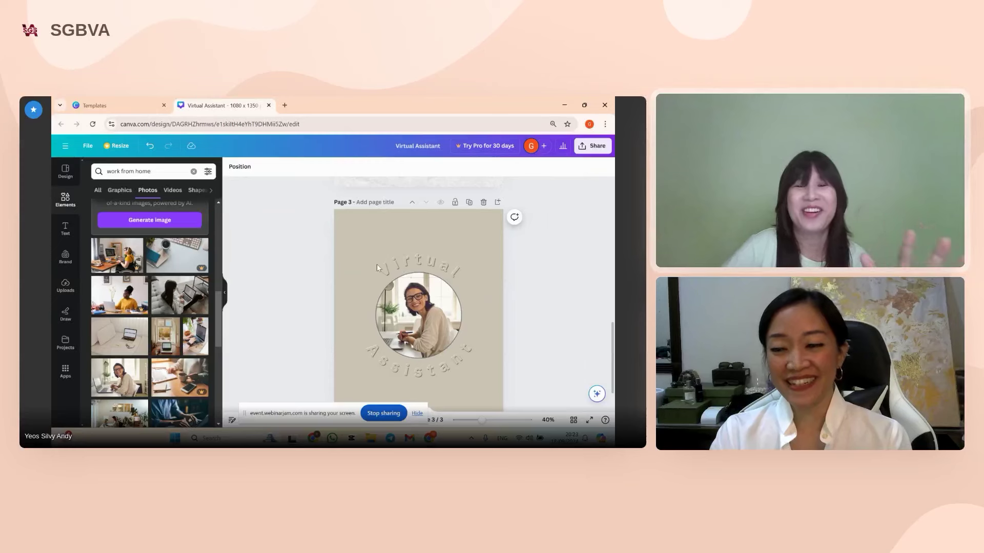
pyautogui.click(373, 229)
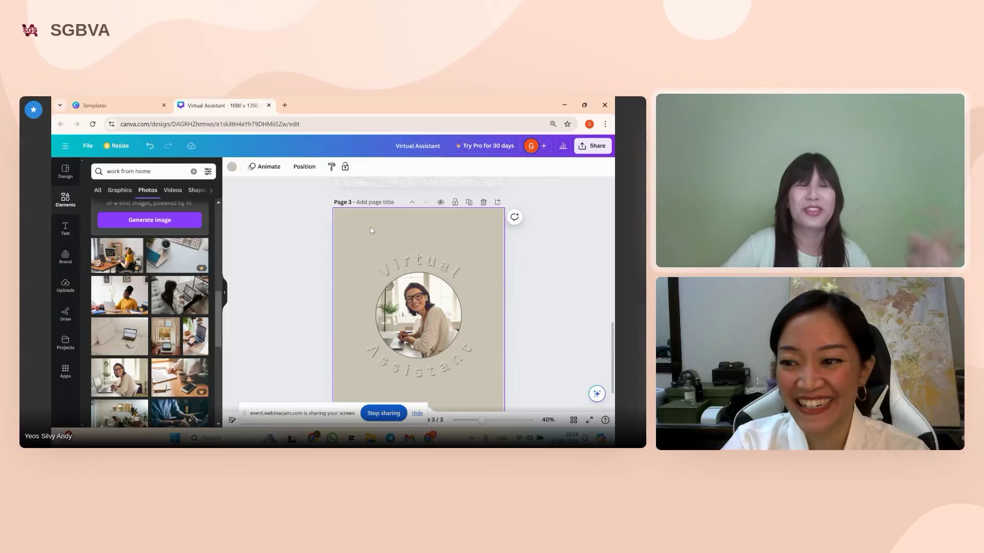
pyautogui.click(512, 275)
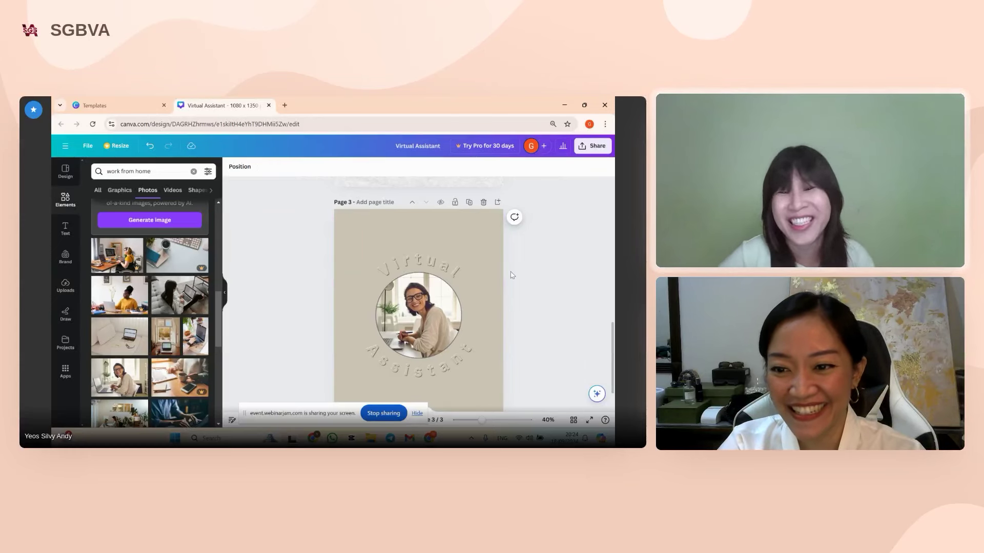
pyautogui.scroll(-1, 505, 270)
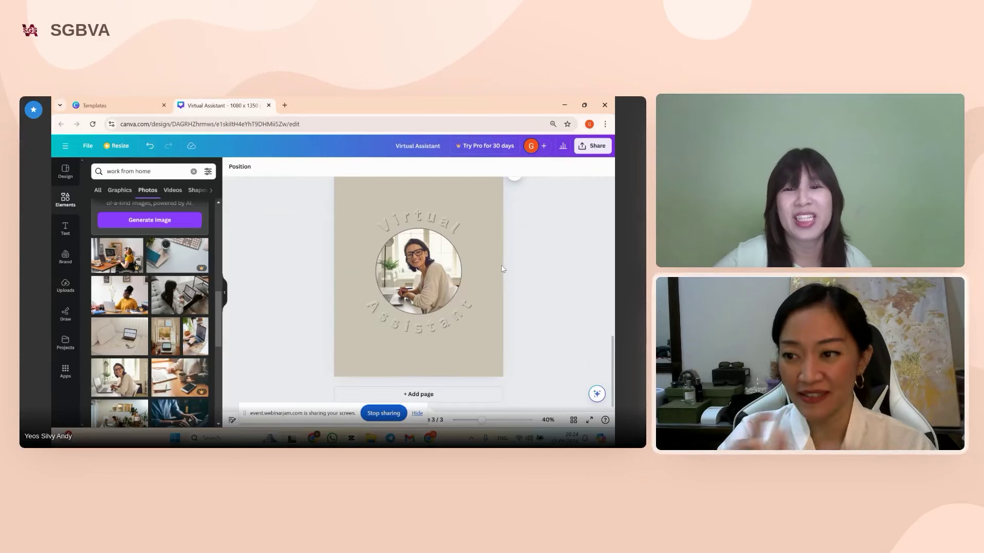
# Show the layers of page 3 and examine the Shadow effect settings of the upper text group.
pyautogui.click(386, 297)
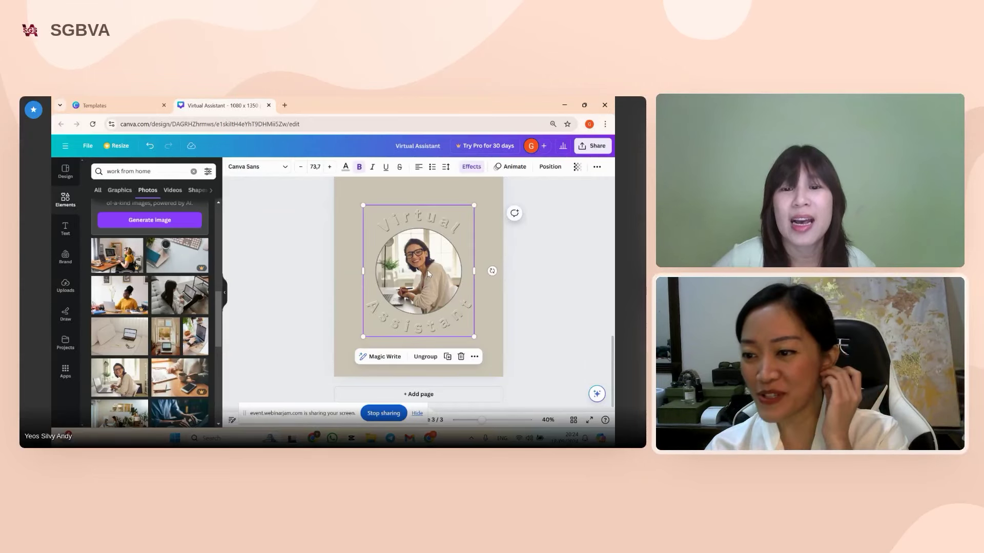
pyautogui.scroll(2, 420, 274)
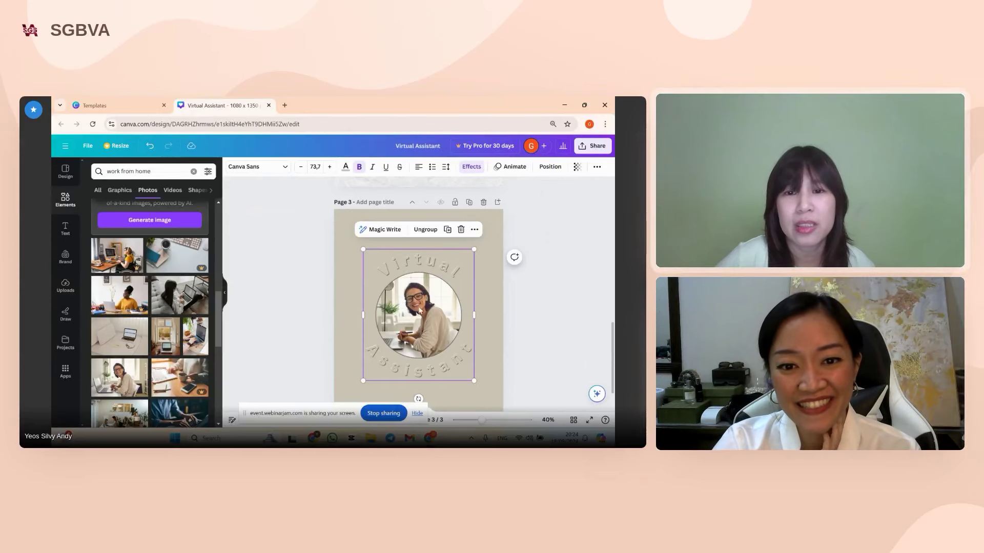
pyautogui.click(475, 229)
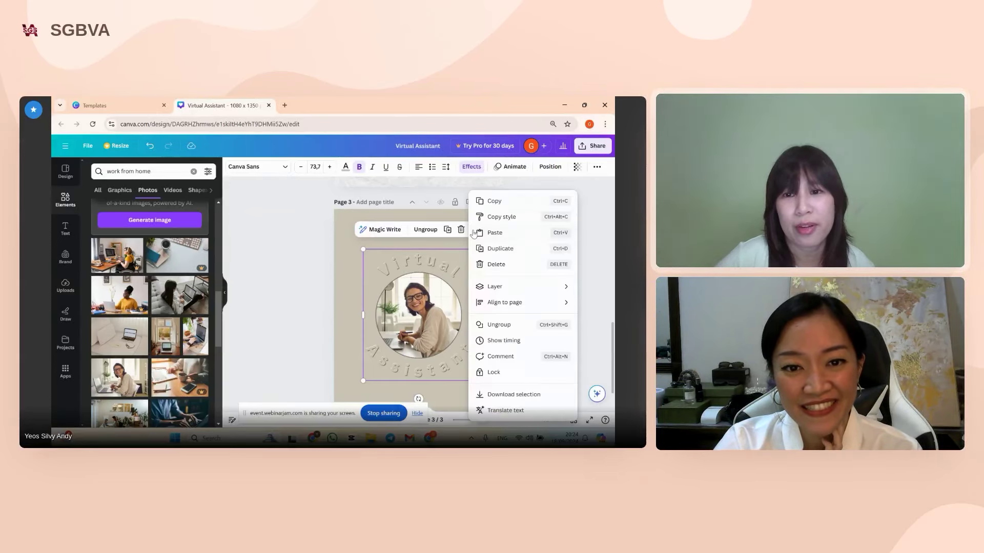
pyautogui.moveTo(511, 286)
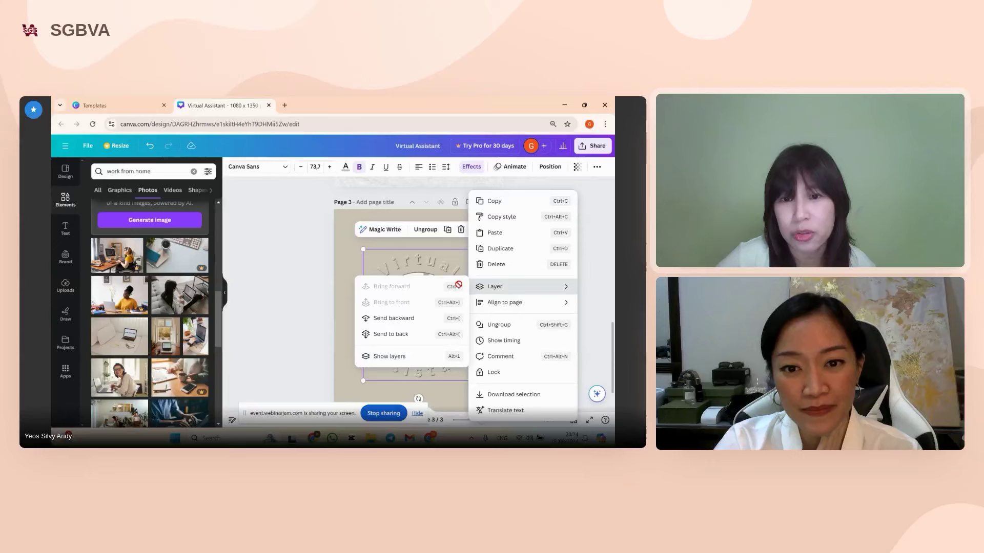
pyautogui.click(420, 356)
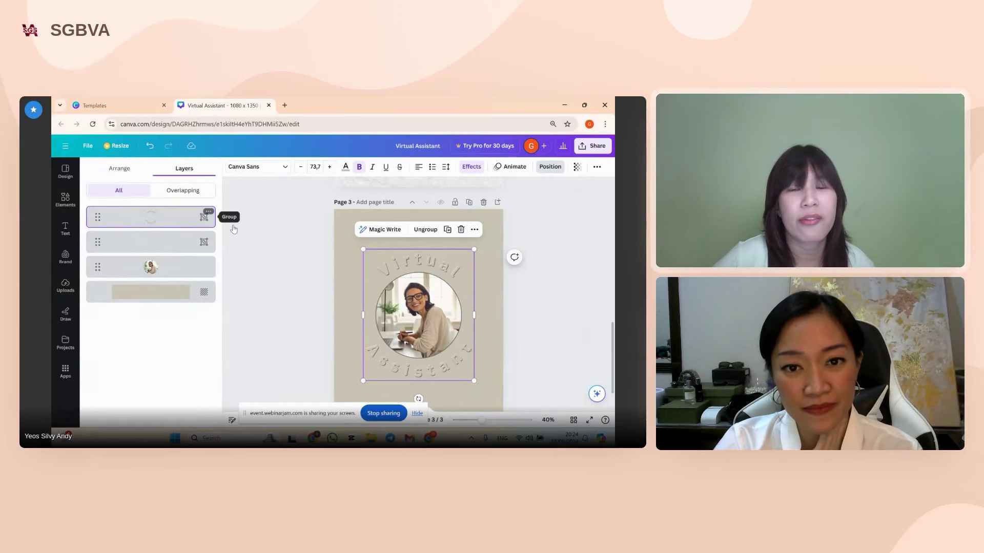
pyautogui.click(471, 168)
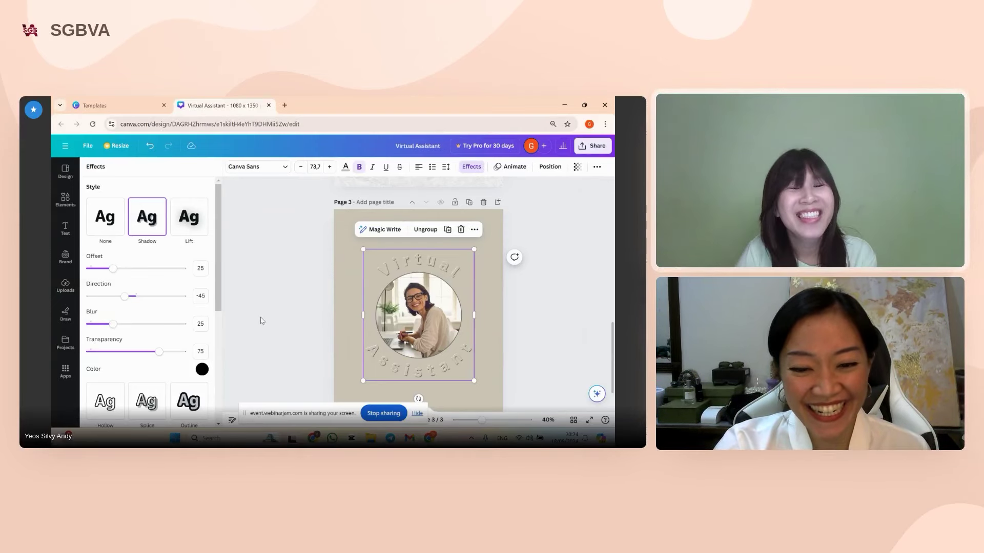
# Select the lower text group in the layers and examine its Shadow effect settings.
pyautogui.click(473, 231)
pyautogui.moveTo(482, 286)
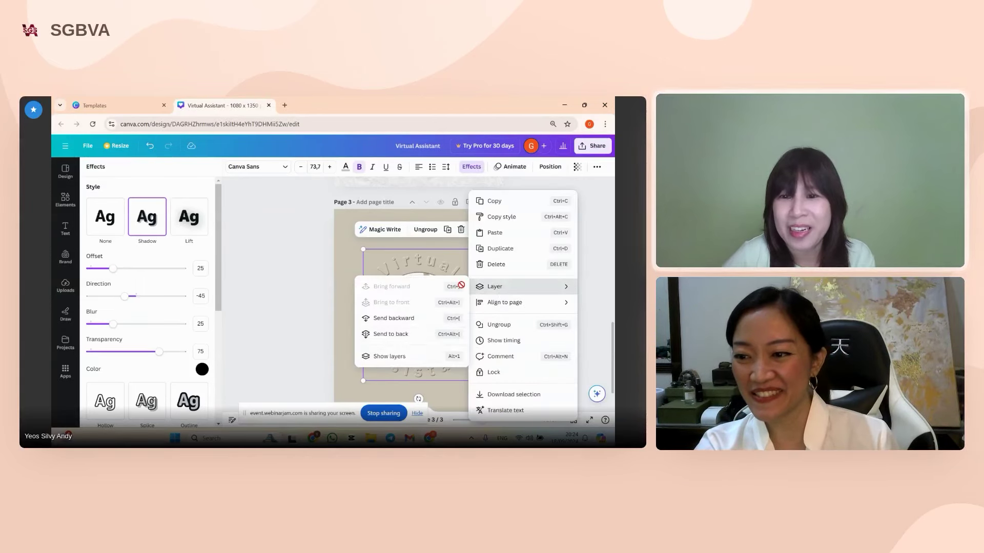
pyautogui.click(400, 356)
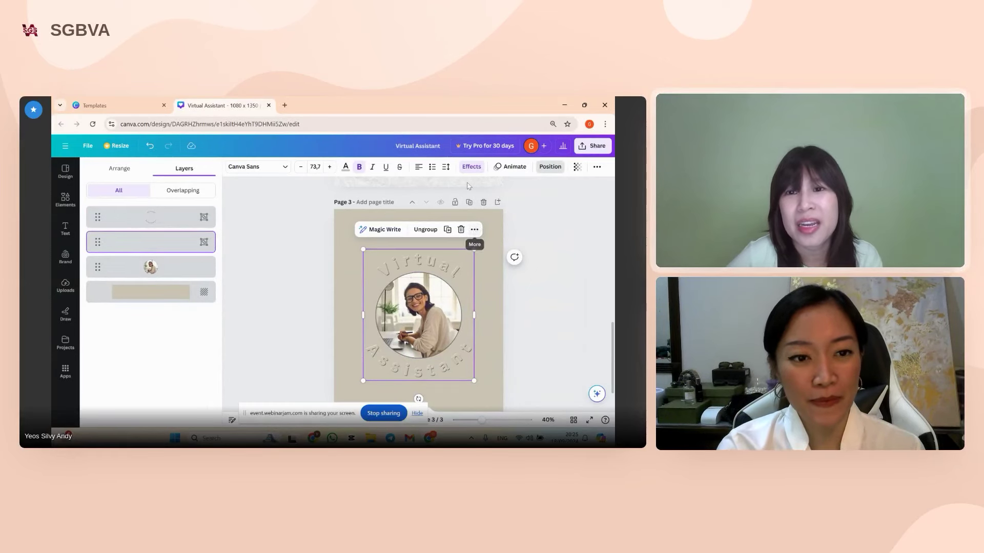
pyautogui.click(471, 167)
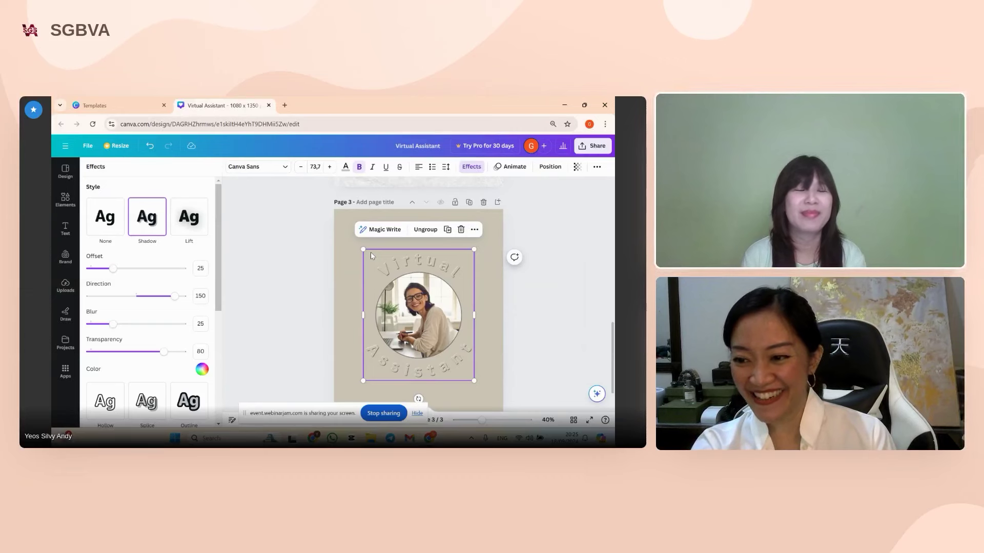
pyautogui.click(343, 271)
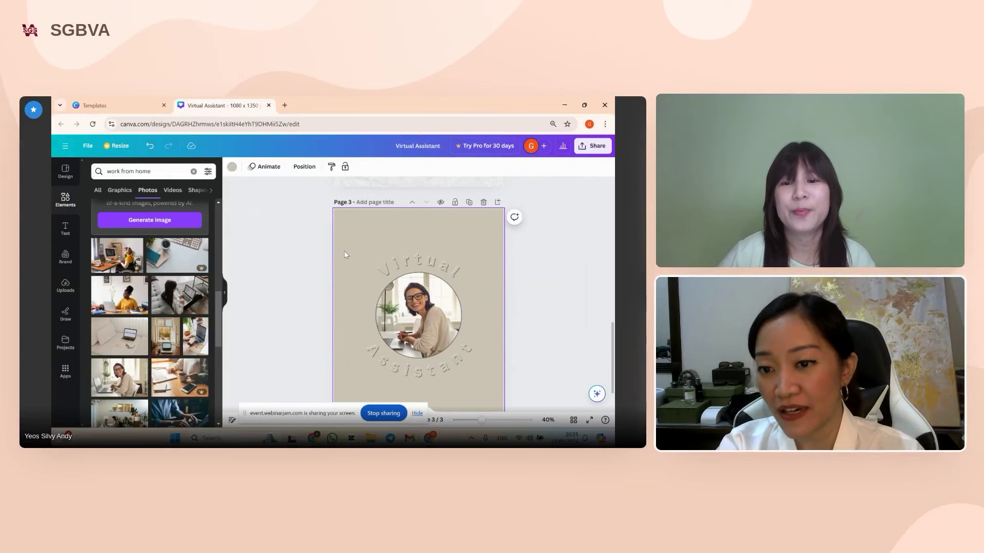
# Add a text box at the top of page 3, scale it to font size 57.9 and set its letter spacing to 68.
pyautogui.scroll(-1, 345, 254)
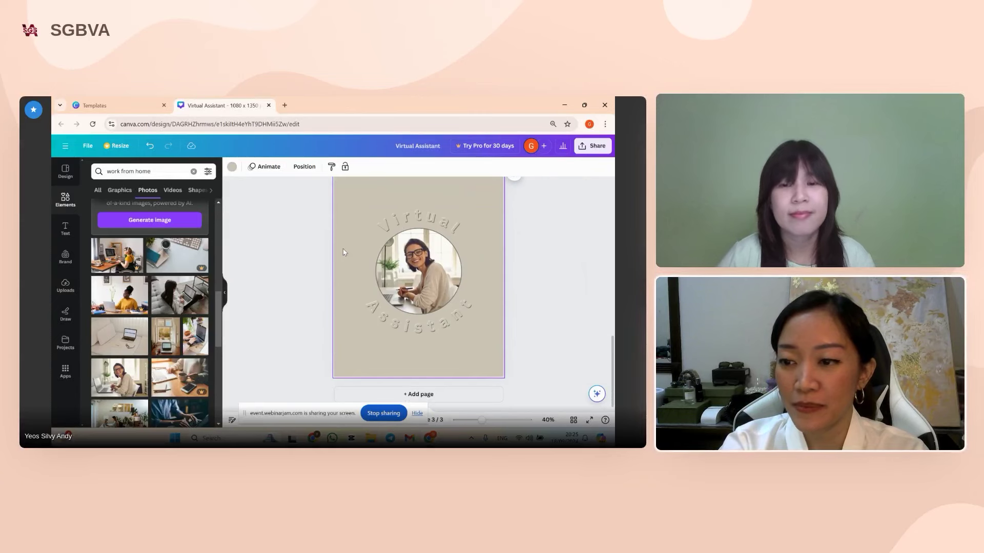
pyautogui.scroll(-1, 343, 252)
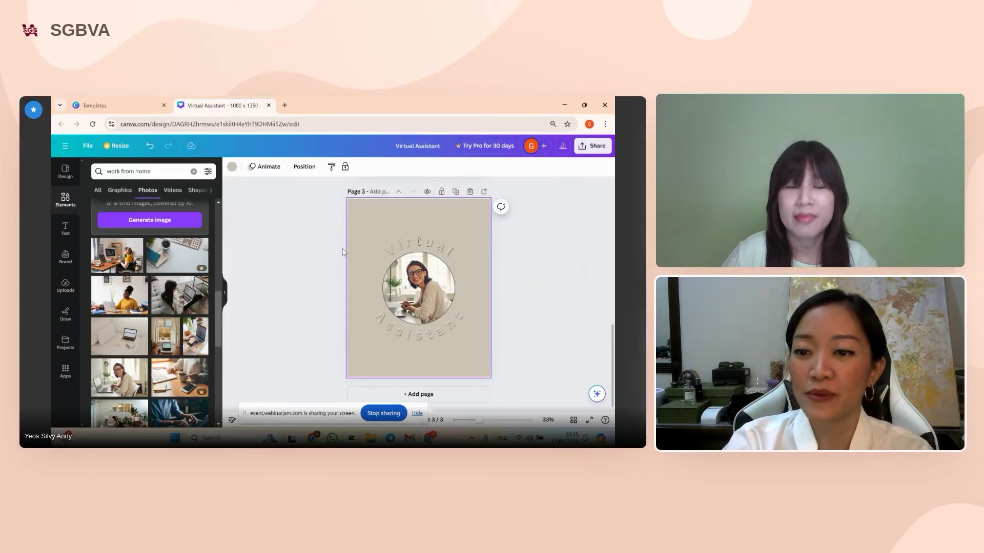
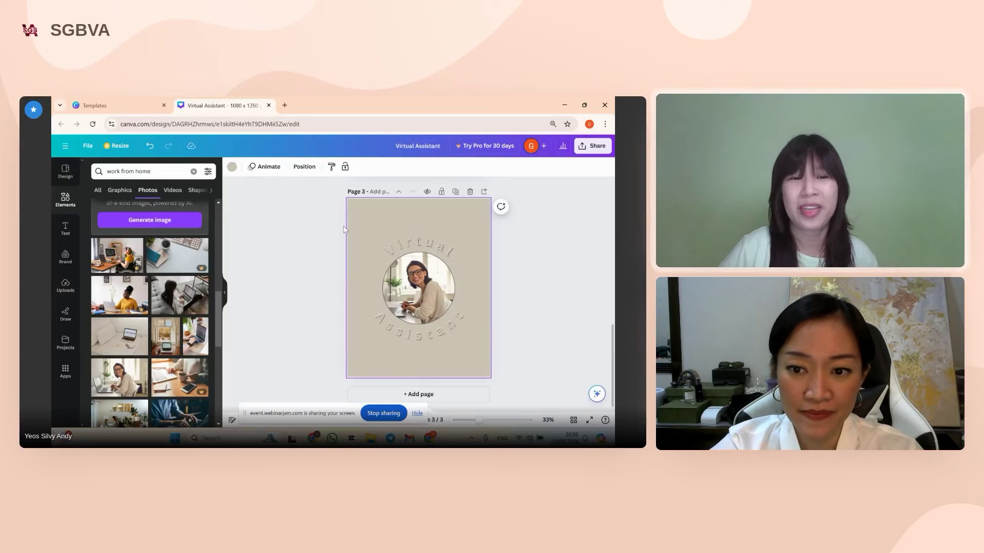
pyautogui.scroll(2, 385, 221)
pyautogui.scroll(-2, 382, 223)
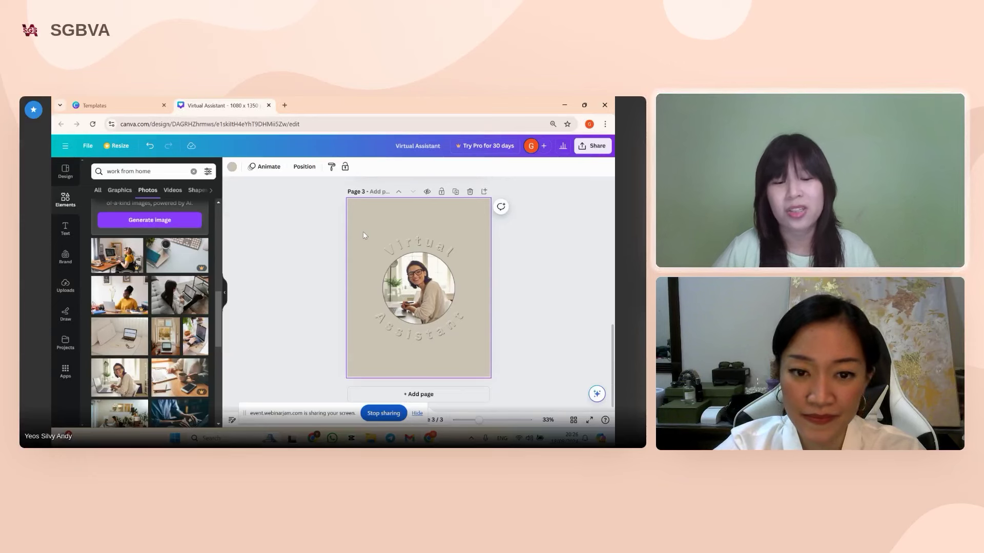
pyautogui.press('t')
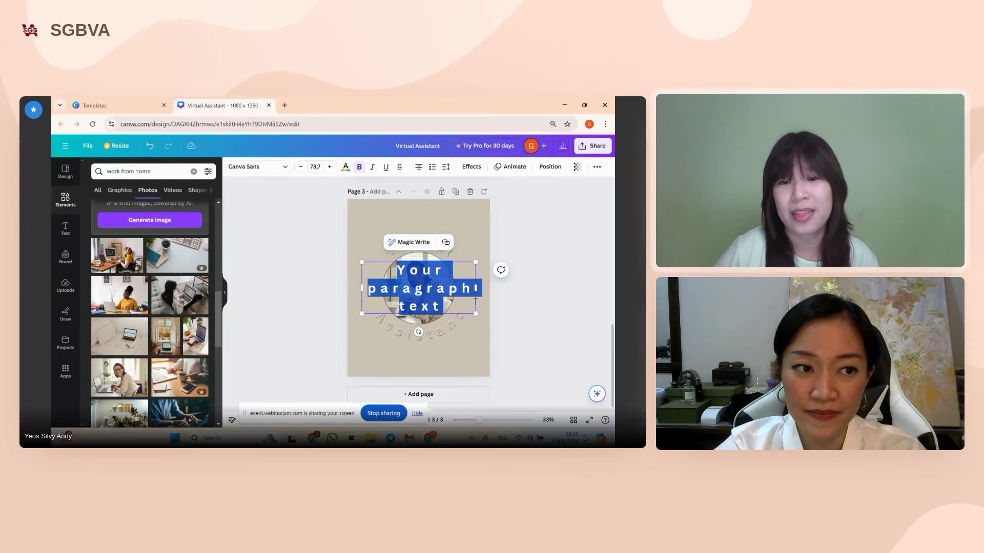
pyautogui.moveTo(476, 314); pyautogui.dragTo(423, 218)
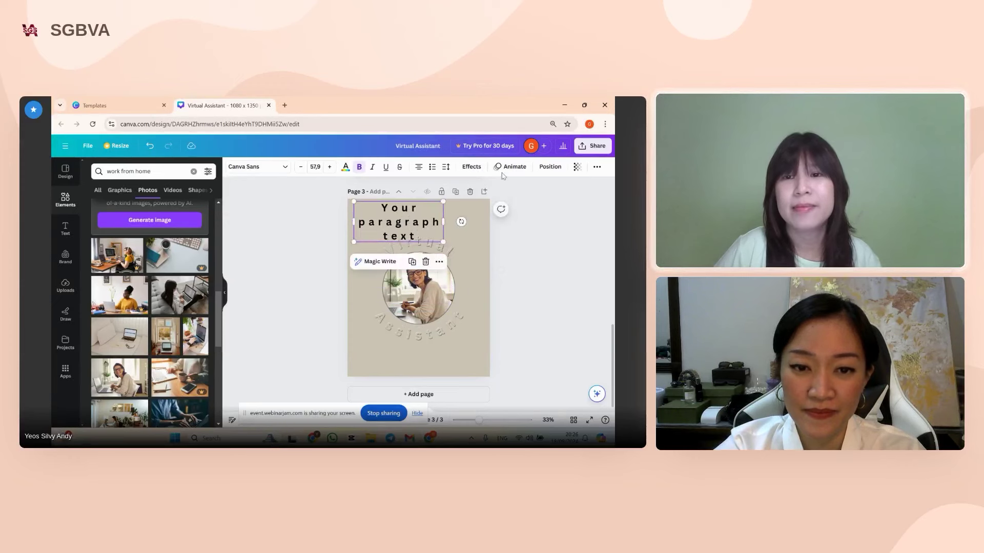
pyautogui.click(446, 169)
pyautogui.moveTo(489, 199); pyautogui.dragTo(451, 201)
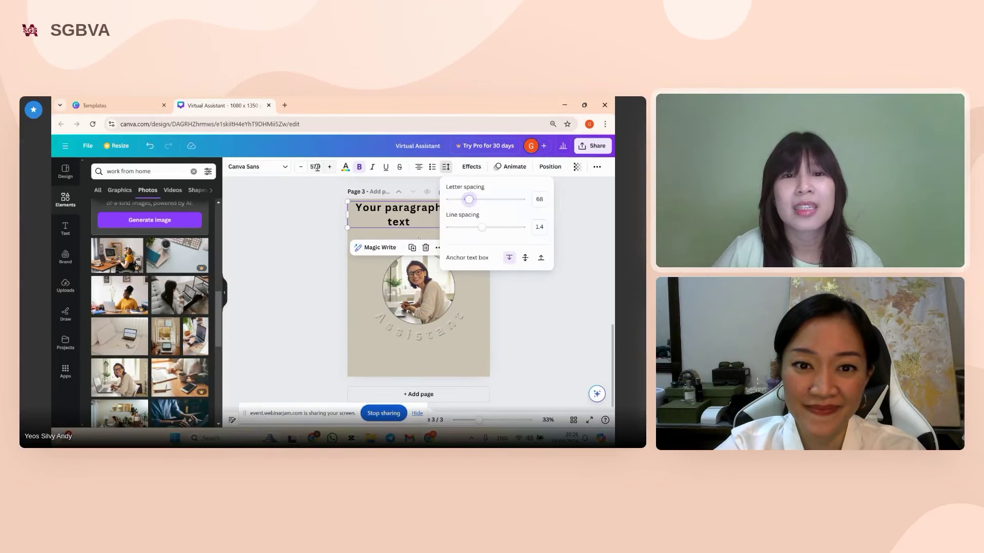
# Reduce the font size of the paragraph text at the top of page 3 to 35.
pyautogui.click(322, 167)
pyautogui.click(321, 167)
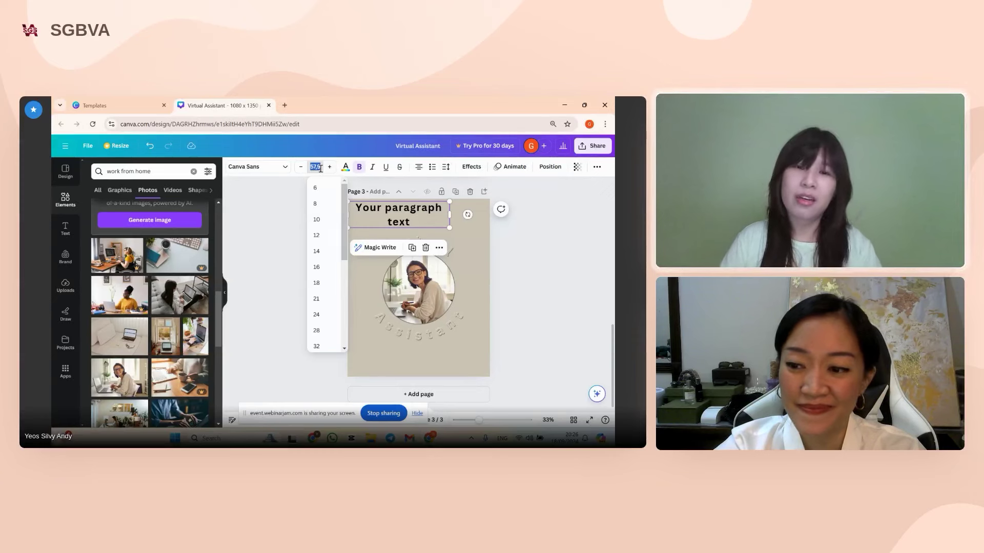
pyautogui.press('Return')
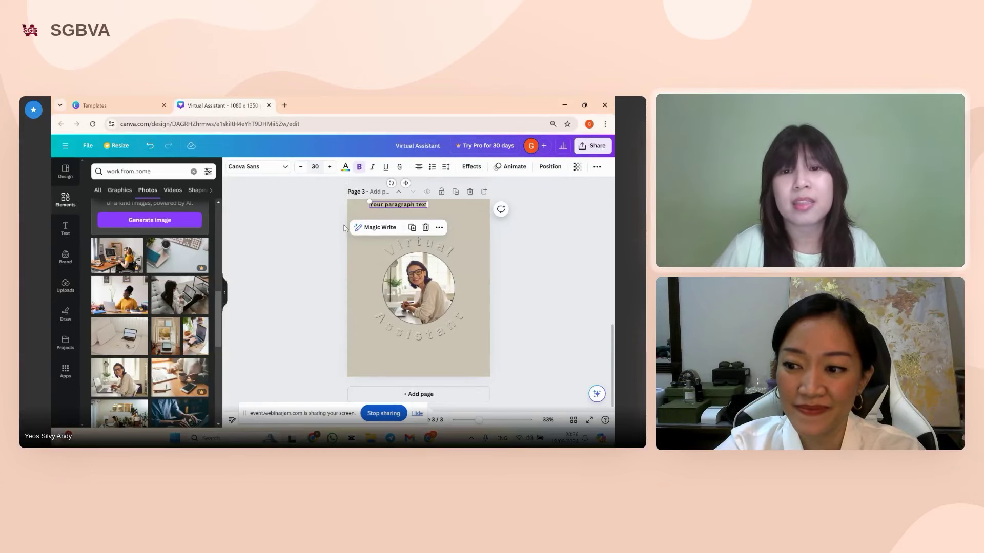
pyautogui.click(318, 166)
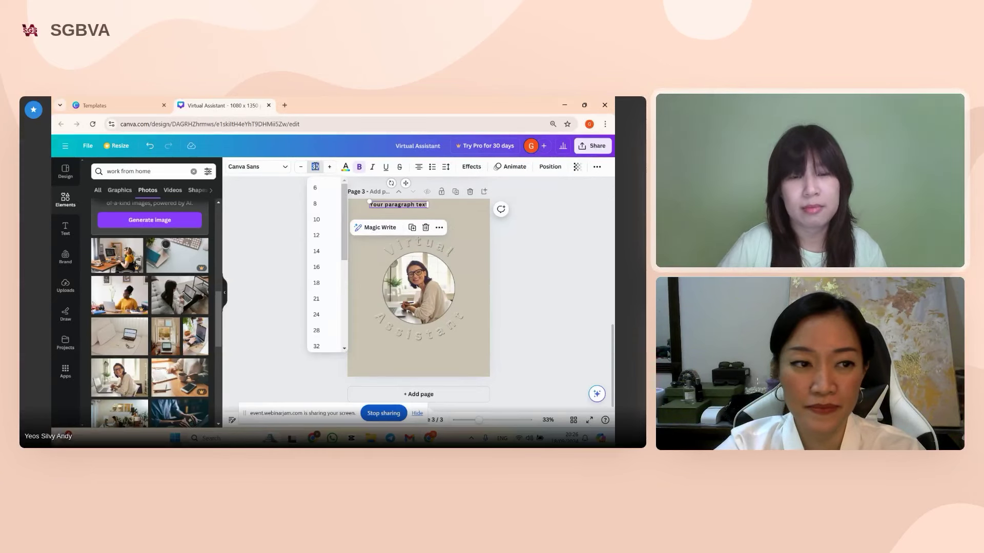
pyautogui.write('35')
pyautogui.press('Return')
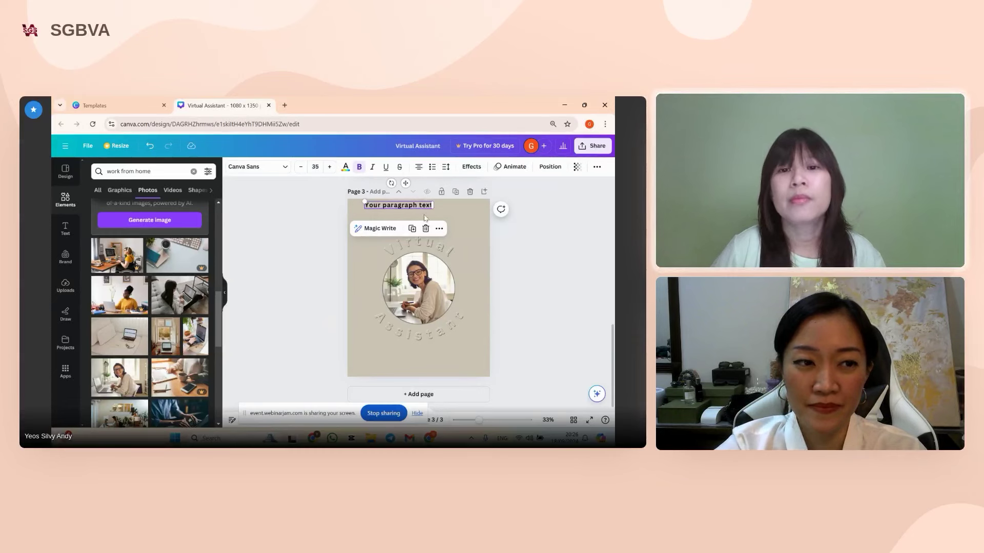
# Move the paragraph text down slightly and replace its wording with "virtual assistant".
pyautogui.moveTo(419, 208); pyautogui.dragTo(409, 224)
pyautogui.doubleClick(410, 224)
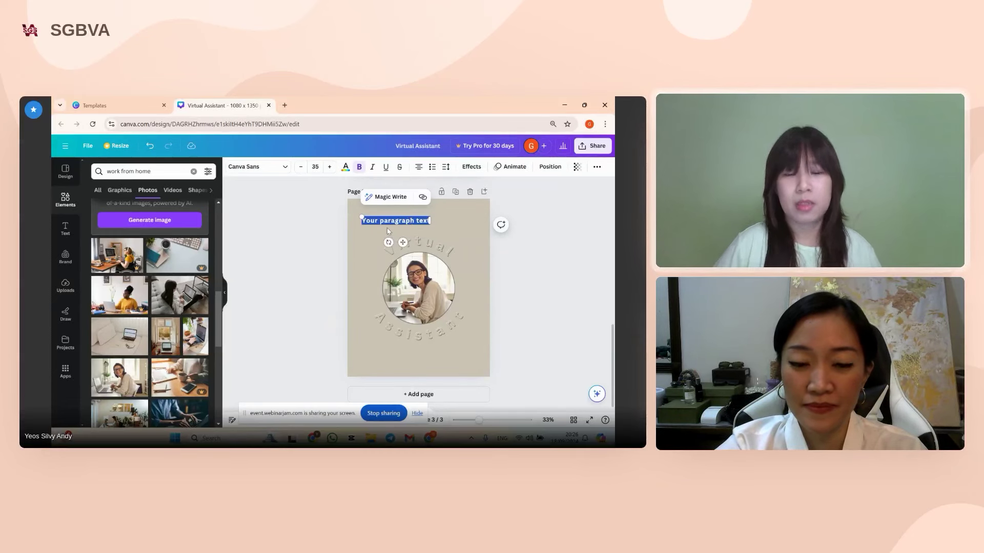
pyautogui.write('Viru')
pyautogui.press('BackSpace')
pyautogui.write('tual assistant')
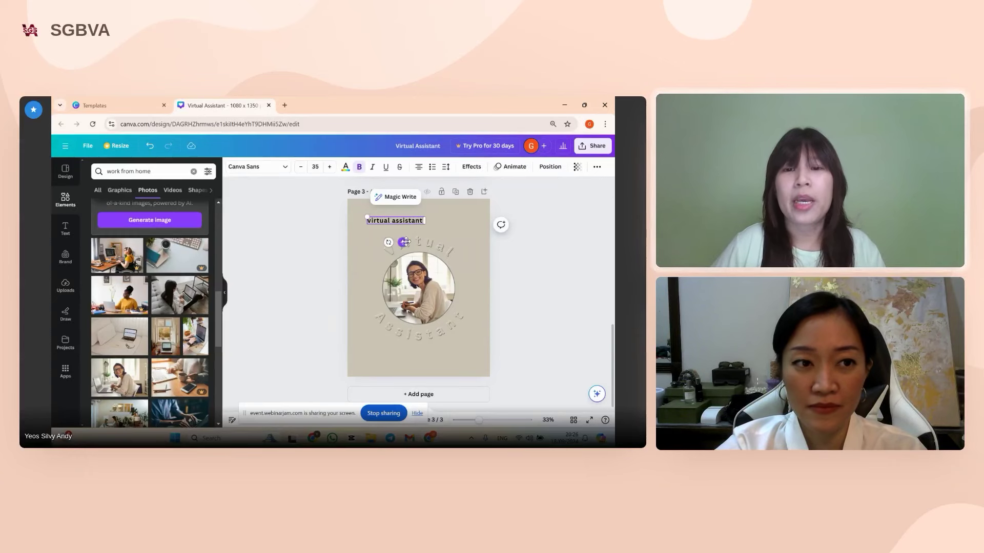
# Copy the phrase "virtual assistant" and paste it repeatedly within the same text box.
pyautogui.hotkey('shift', 'Left')
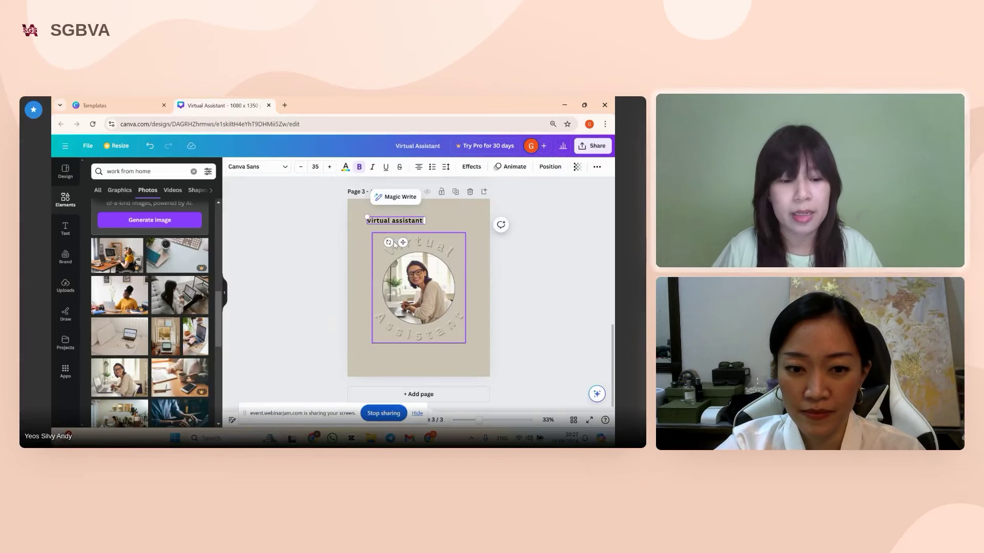
pyautogui.hotkey('ctrl', 'a')
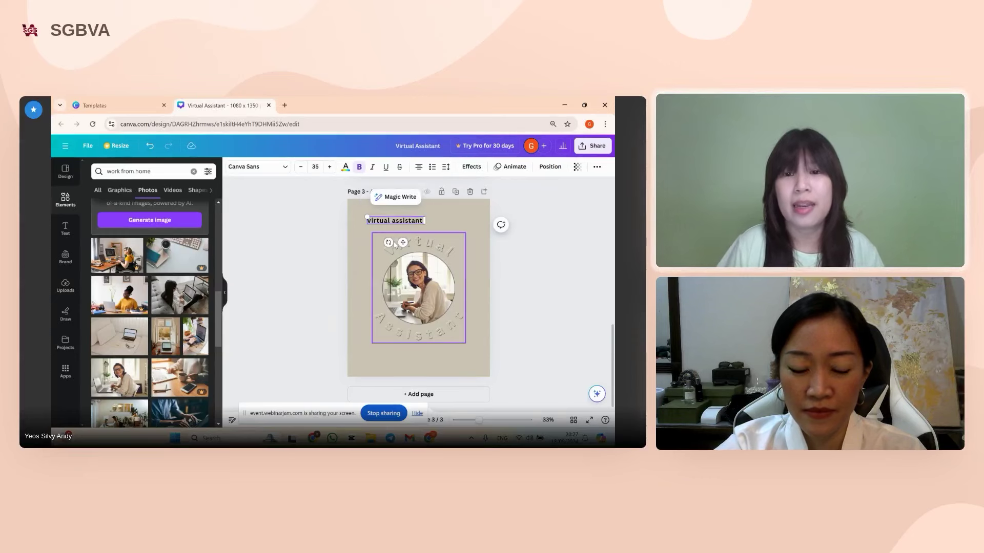
pyautogui.hotkey('ctrl', 'v')
pyautogui.hotkey('ctrl', 'v')
pyautogui.hotkey('ctrl', 'v')
pyautogui.hotkey('ctrl', 'v')
pyautogui.hotkey('ctrl', 'v')
pyautogui.hotkey('ctrl', 'v')
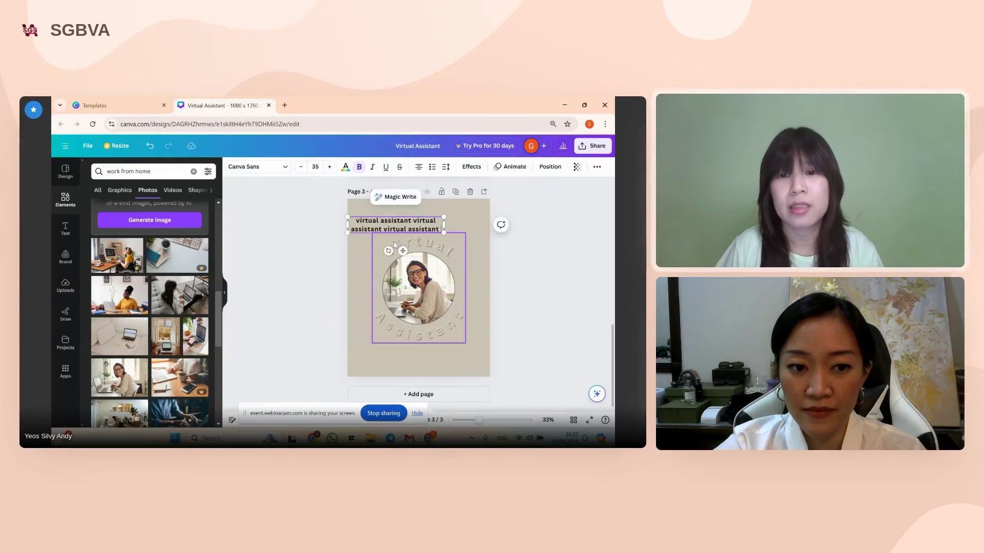
pyautogui.hotkey('ctrl', 'v')
pyautogui.hotkey('ctrl', 'v')
pyautogui.hotkey('ctrl', 'v')
pyautogui.hotkey('ctrl', 'v')
pyautogui.hotkey('ctrl', 'v')
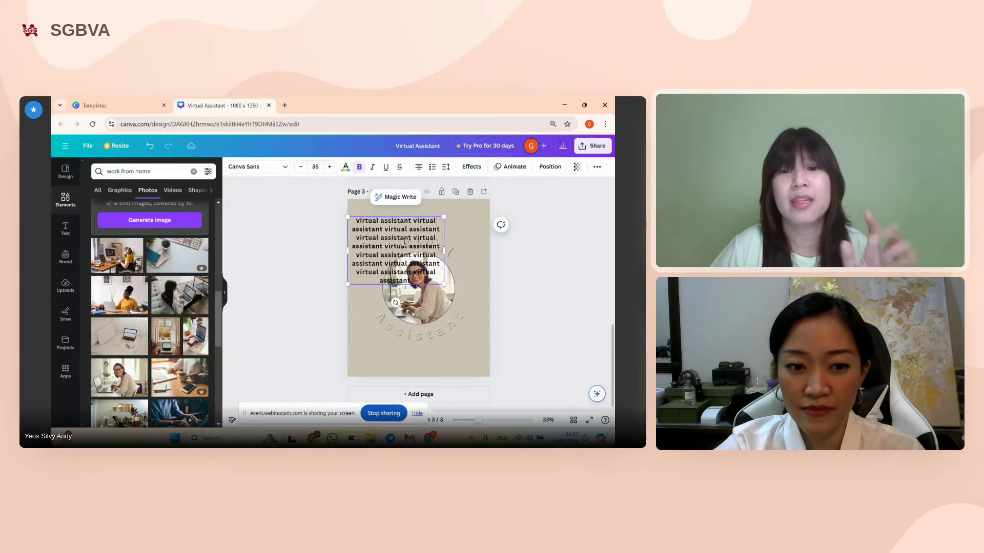
# Widen the repeated text box past both page edges and delete the last two "virtual assistant" repetitions.
pyautogui.moveTo(447, 250); pyautogui.dragTo(613, 239)
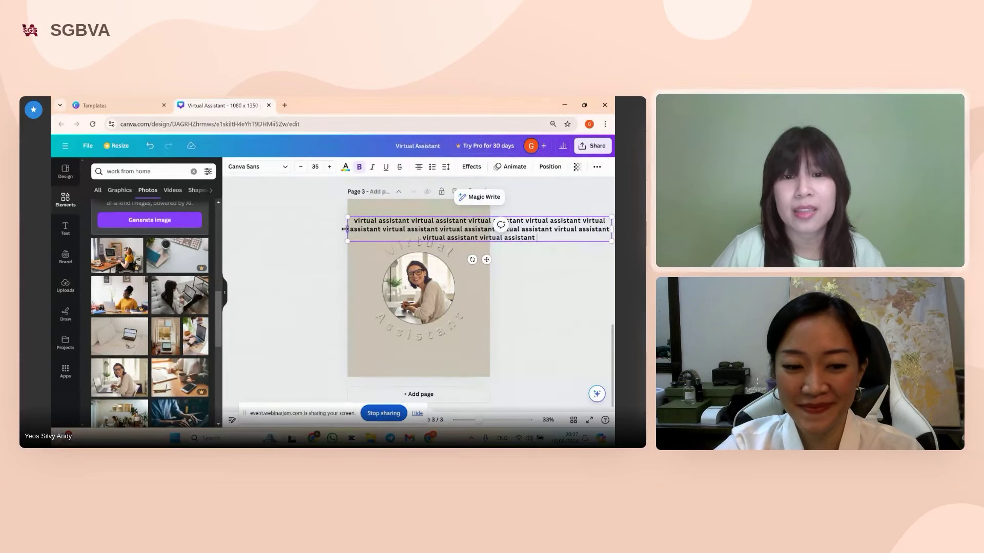
pyautogui.moveTo(348, 229); pyautogui.dragTo(259, 231)
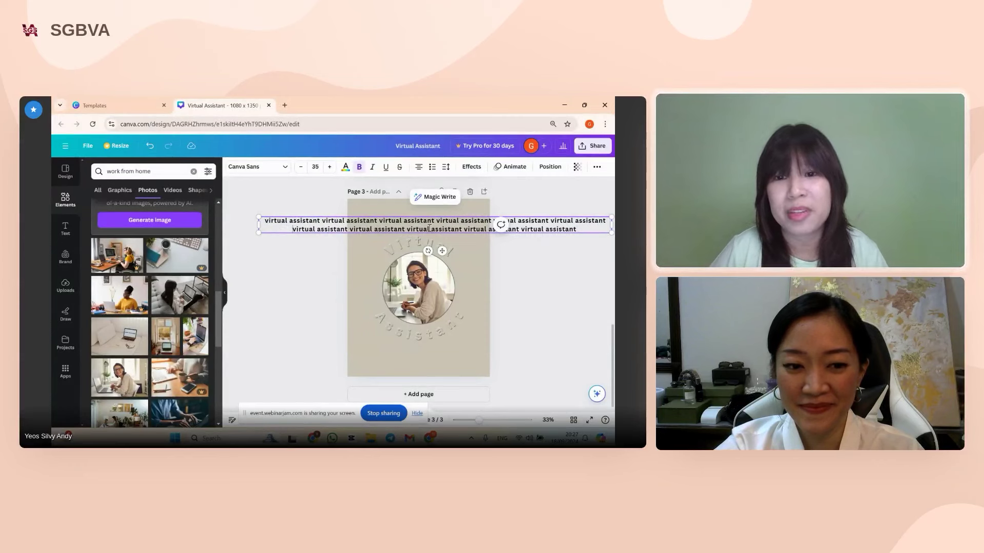
pyautogui.click(462, 229)
pyautogui.moveTo(589, 229); pyautogui.dragTo(518, 229)
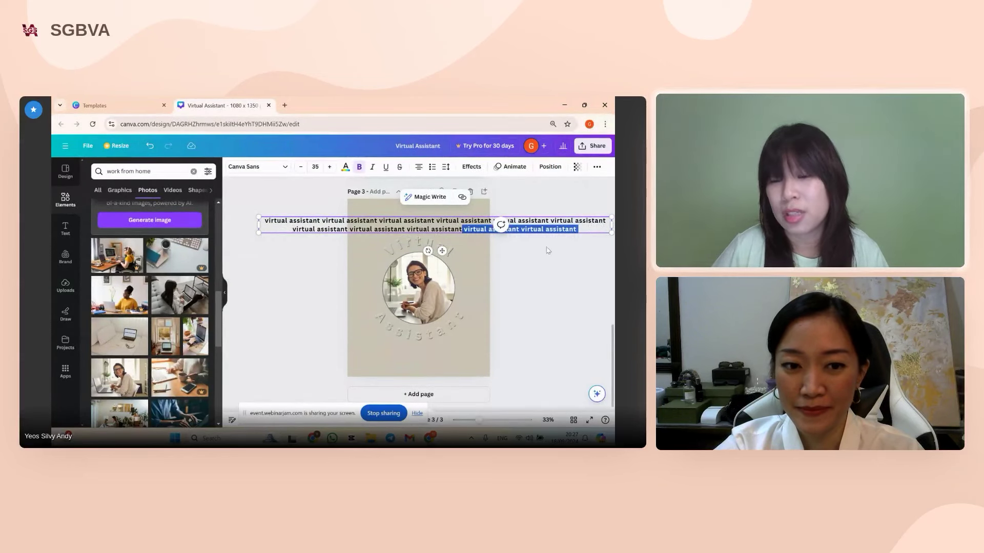
pyautogui.press('BackSpace')
# Widen the text box further so the phrases fit on one line, and shift the strip right near the top edge of page 3.
pyautogui.scroll(-1, 267, 230)
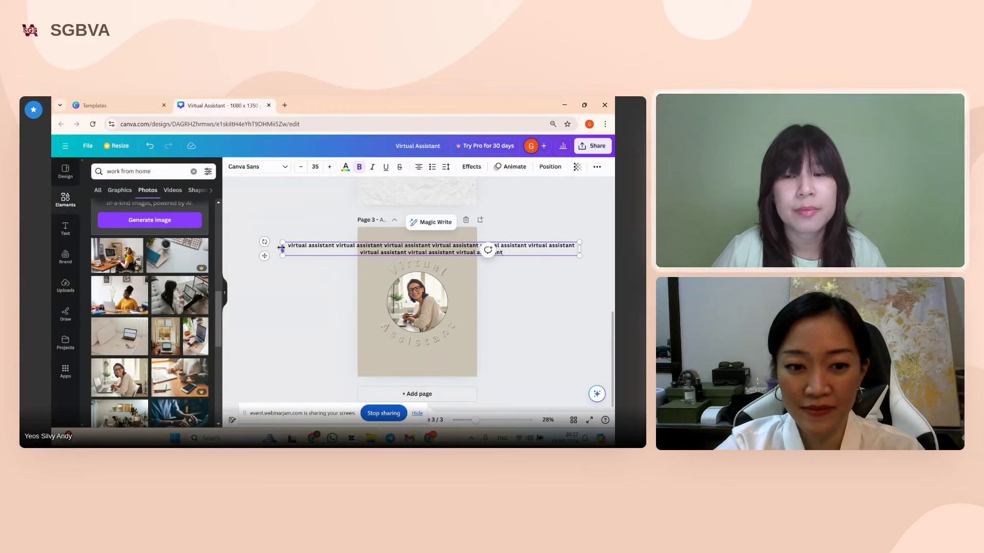
pyautogui.moveTo(281, 249); pyautogui.dragTo(240, 248)
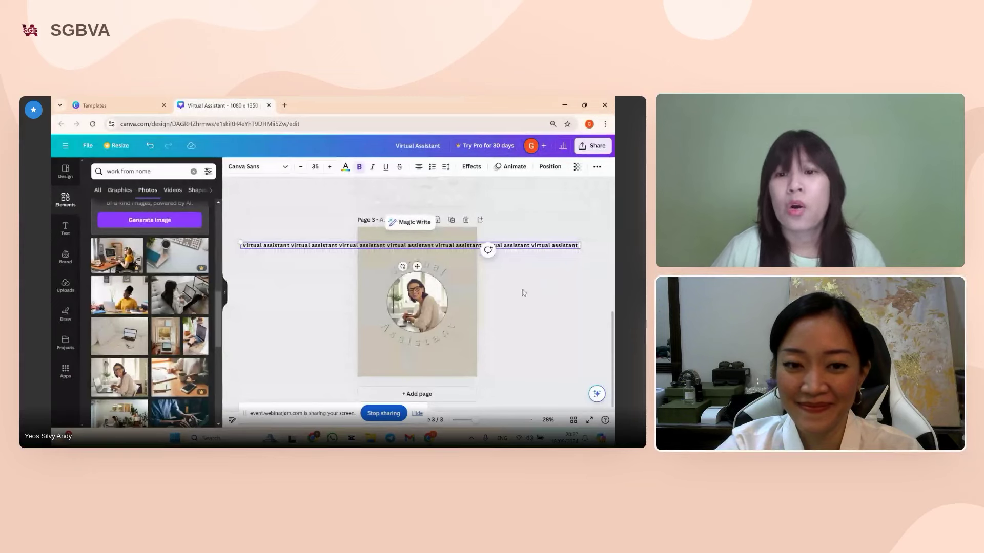
pyautogui.click(414, 236)
pyautogui.moveTo(415, 236); pyautogui.dragTo(514, 241)
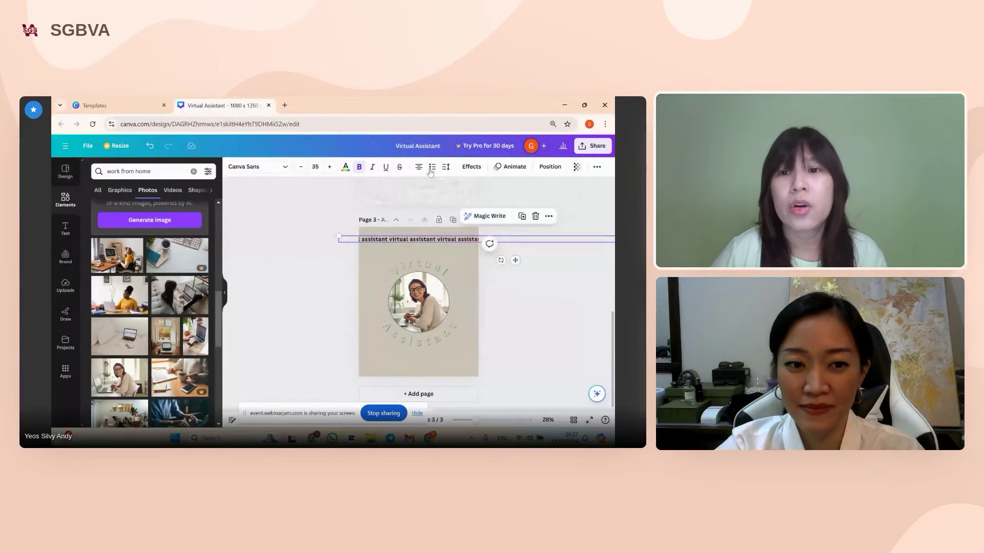
# Apply the Background effect with roundness 54 to the text strip and shift it so its starting end lies within the page.
pyautogui.click(470, 169)
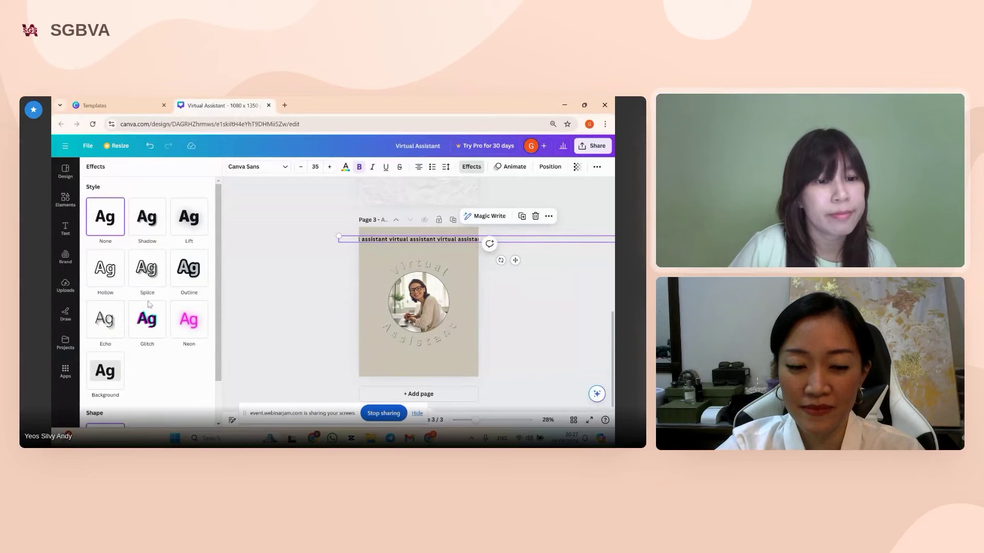
pyautogui.scroll(-2, 150, 304)
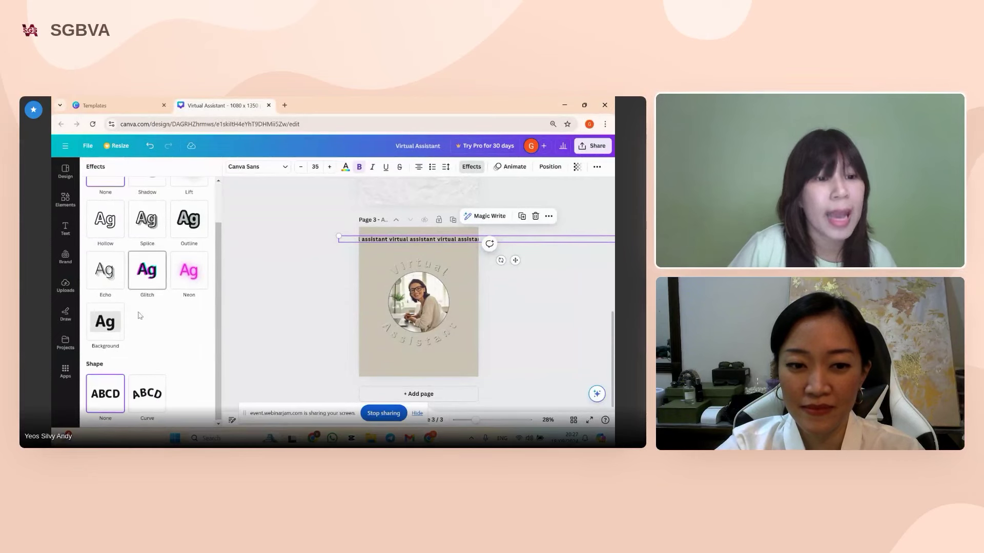
pyautogui.click(102, 329)
pyautogui.scroll(-3, 141, 313)
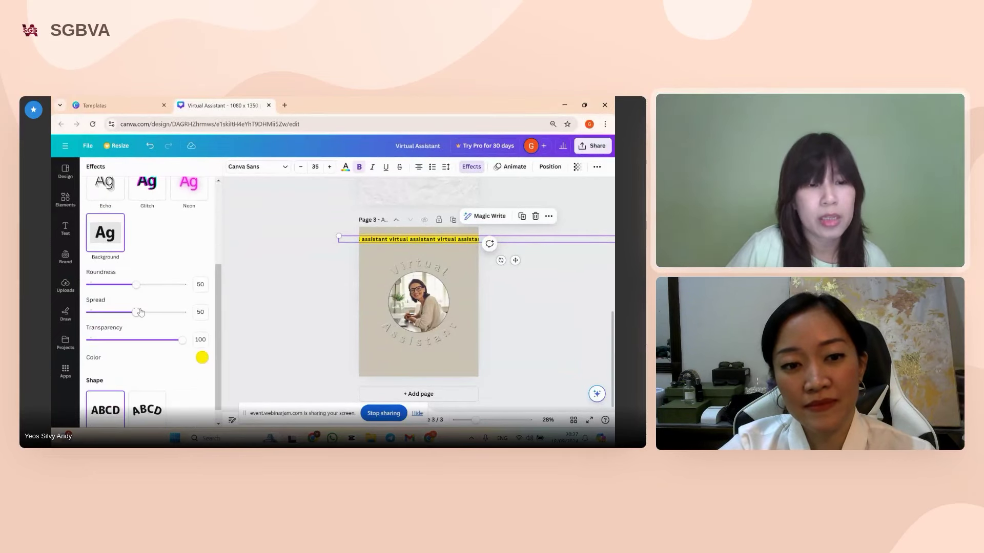
pyautogui.moveTo(137, 285)
pyautogui.mouseDown()
pyautogui.moveTo(153, 285)
pyautogui.moveTo(140, 285)
pyautogui.mouseUp()
pyautogui.moveTo(441, 241); pyautogui.dragTo(486, 245)
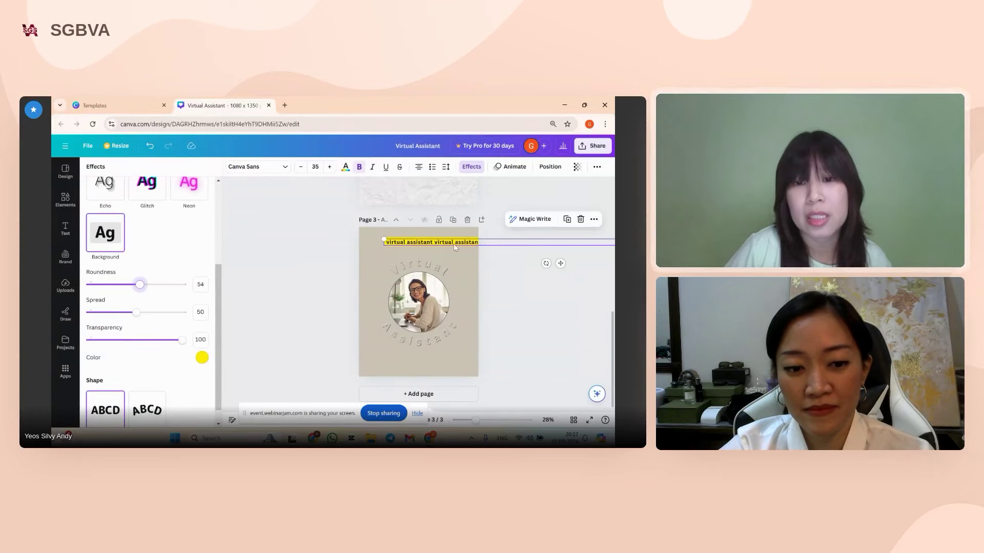
pyautogui.click(372, 270)
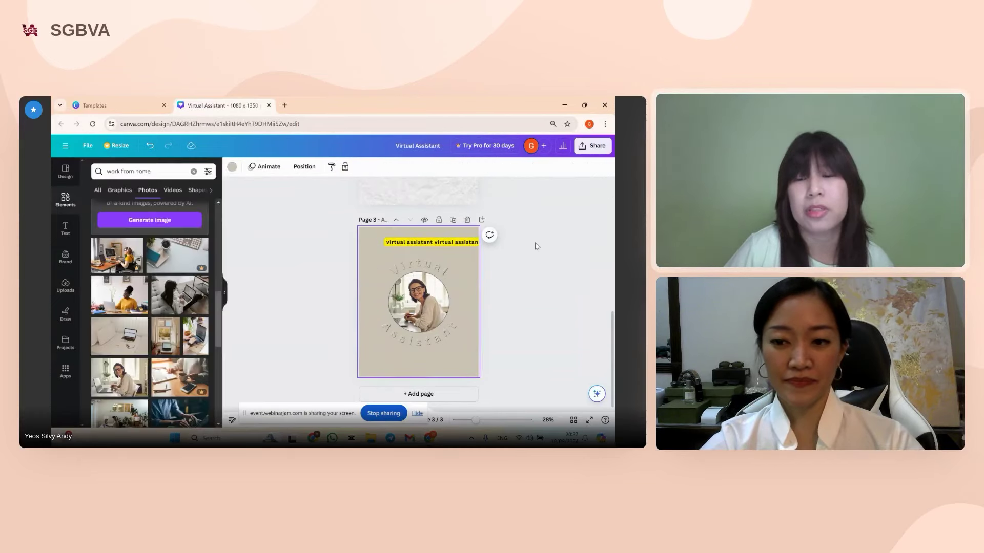
# Set the text strip's Background effect to roundness 0, spread 39 and transparency 76.
pyautogui.click(433, 249)
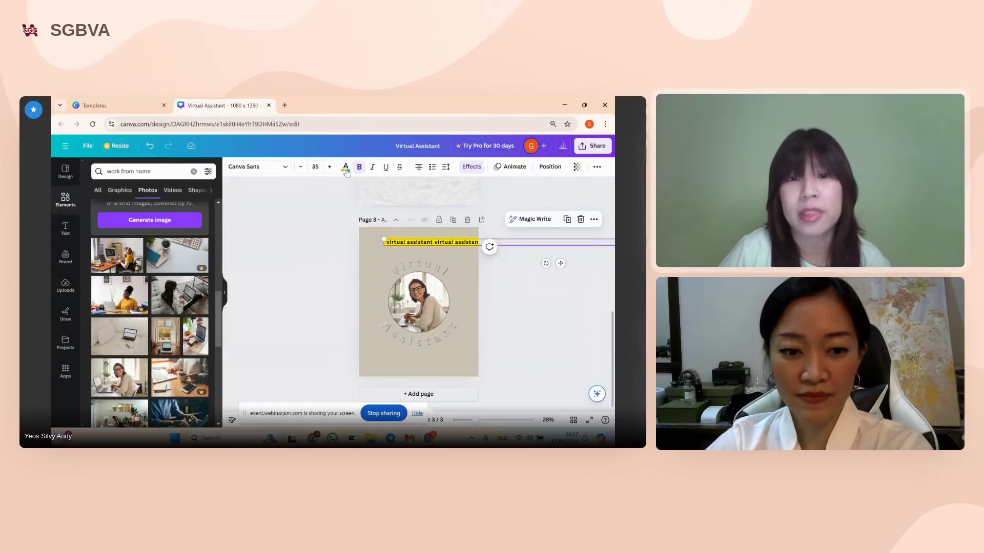
pyautogui.click(470, 167)
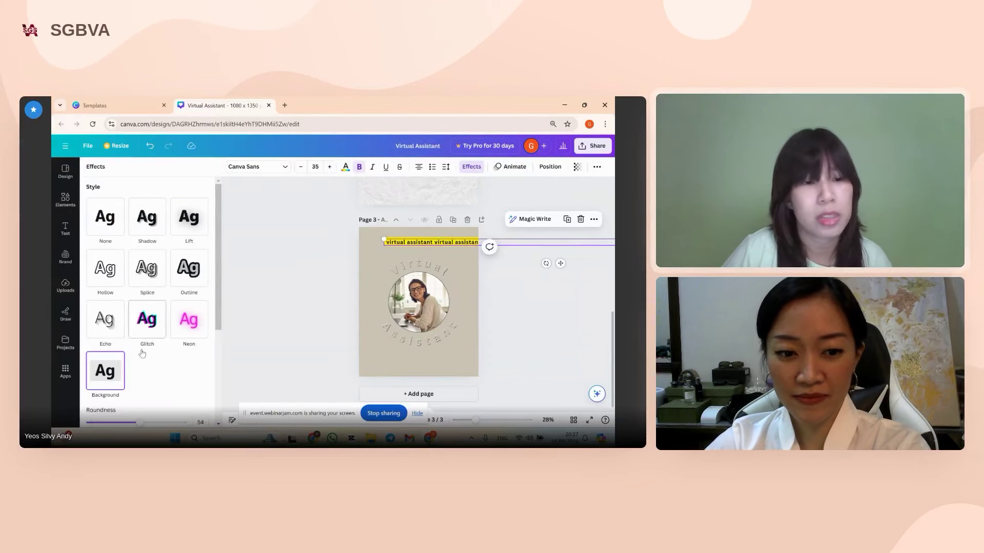
pyautogui.scroll(-3, 141, 354)
pyautogui.moveTo(139, 335); pyautogui.dragTo(85, 335)
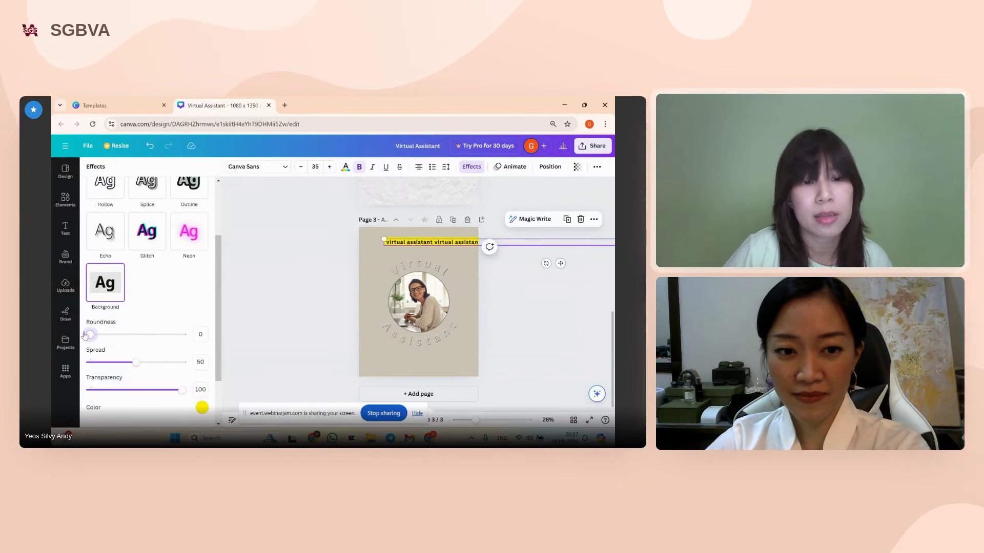
pyautogui.scroll(-2, 126, 326)
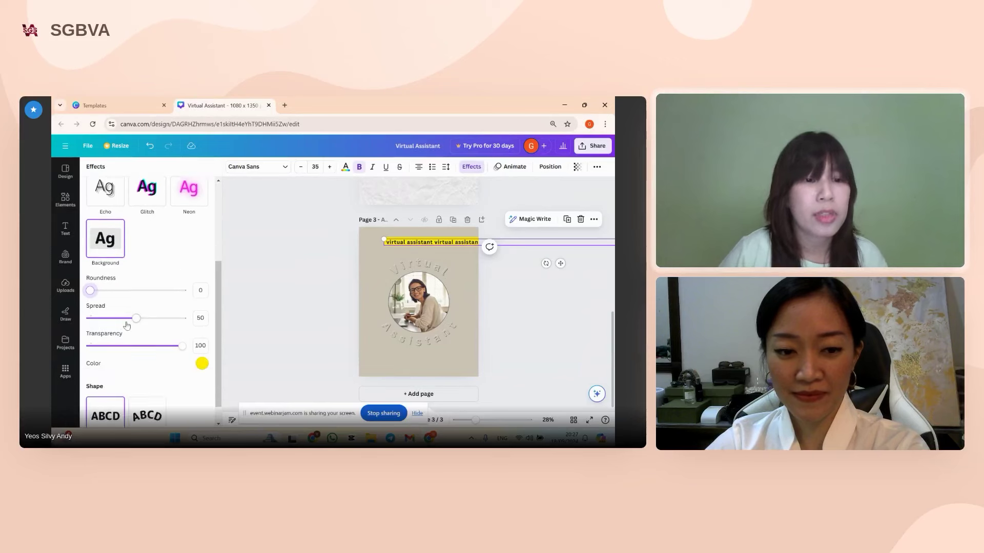
pyautogui.moveTo(136, 319)
pyautogui.mouseDown()
pyautogui.moveTo(181, 318)
pyautogui.moveTo(72, 322)
pyautogui.moveTo(157, 318)
pyautogui.moveTo(127, 320)
pyautogui.mouseUp()
pyautogui.moveTo(181, 348)
pyautogui.mouseDown()
pyautogui.moveTo(103, 347)
pyautogui.moveTo(168, 351)
pyautogui.mouseUp()
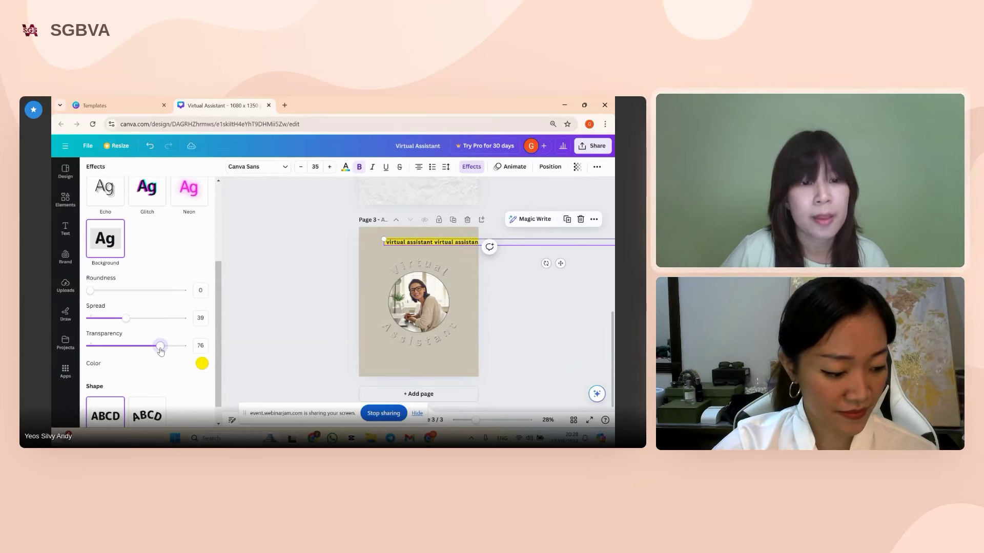
# Change the strip's background colour to the off-white document colour and move the strip left so it spans the full page width.
pyautogui.click(202, 364)
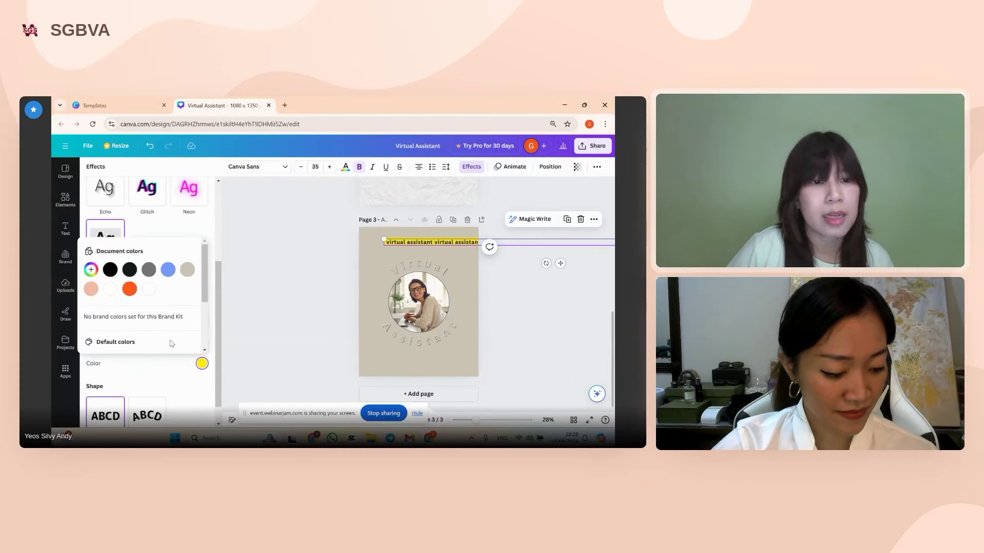
pyautogui.click(149, 289)
pyautogui.click(308, 267)
pyautogui.click(404, 239)
pyautogui.moveTo(405, 240); pyautogui.dragTo(384, 240)
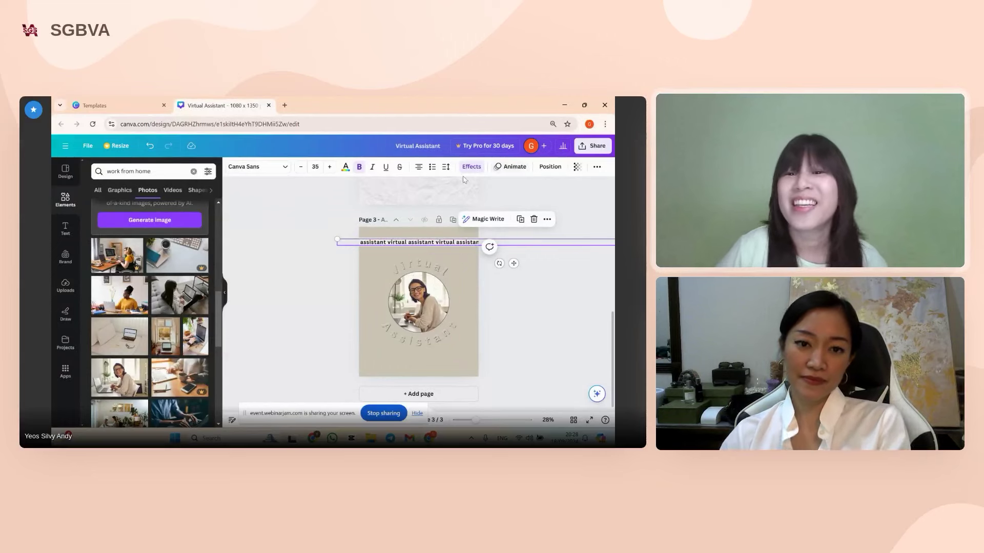
# Open the text animation options for the repeated text strip and browse the available styles.
pyautogui.click(498, 168)
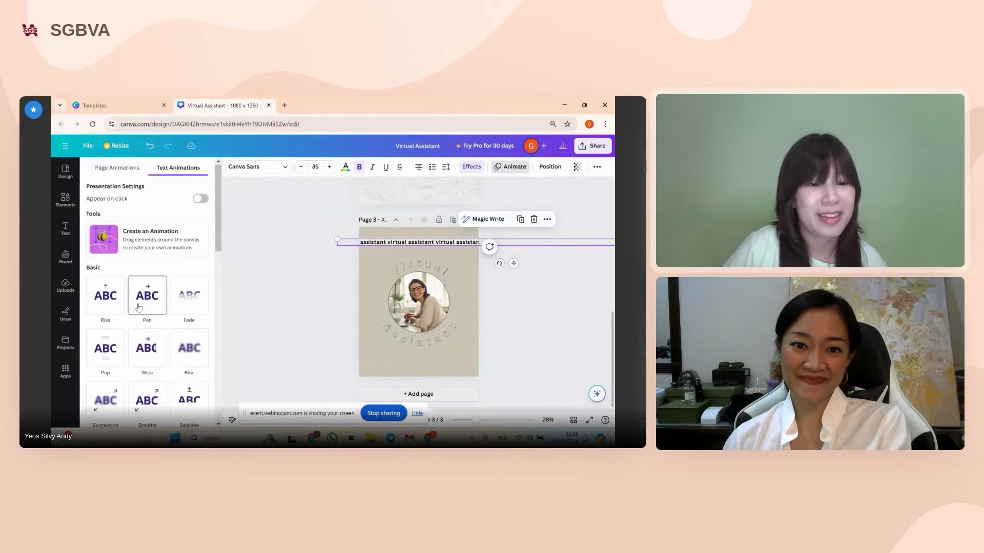
pyautogui.scroll(-5, 141, 308)
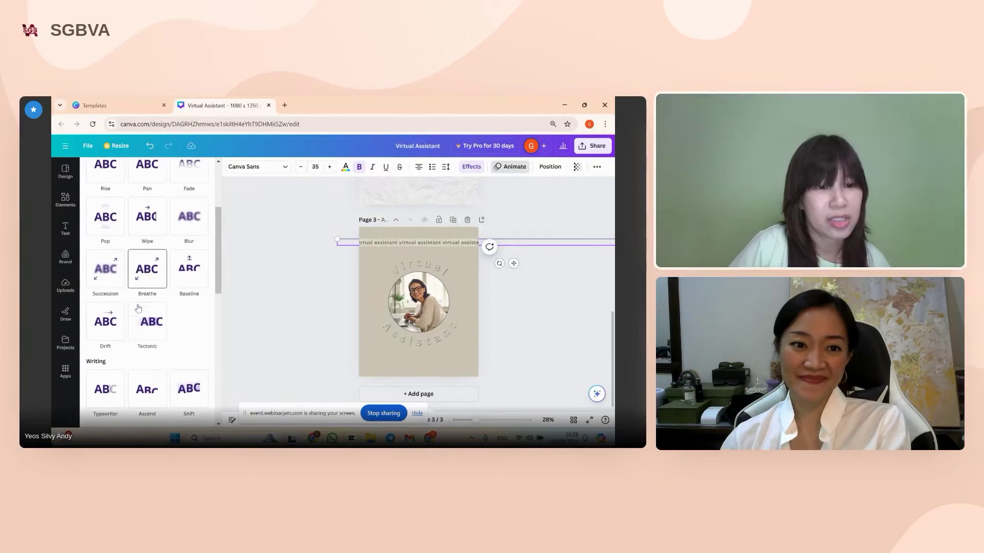
# Apply the Drift animation with a rightward direction to the repeating "virtual assistant" text strip on page 3.
pyautogui.click(106, 333)
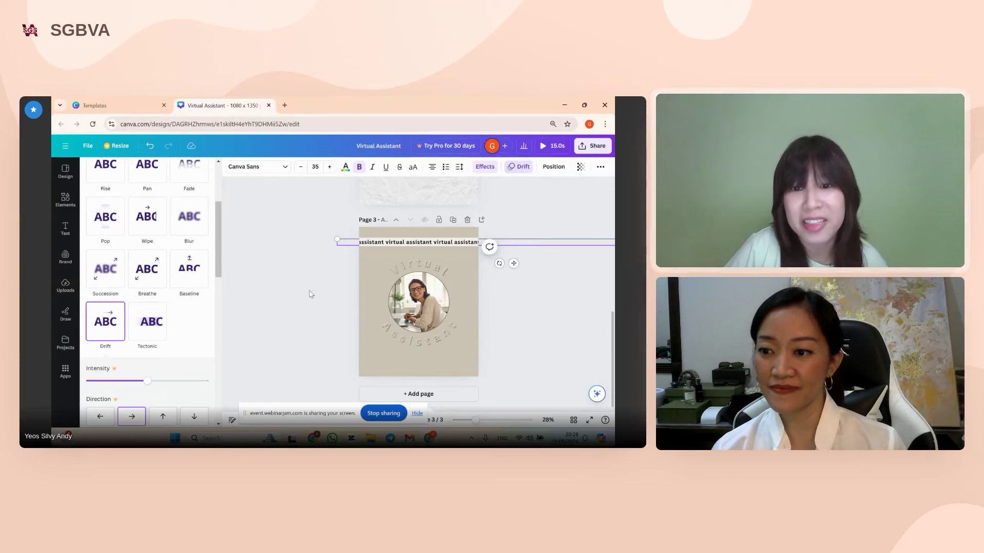
pyautogui.scroll(3, 463, 304)
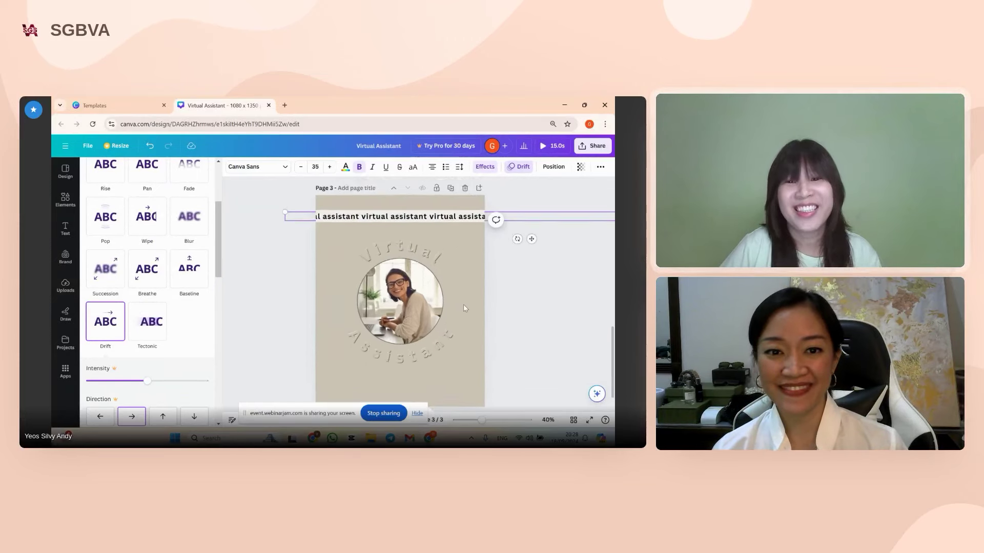
pyautogui.scroll(-2, 147, 307)
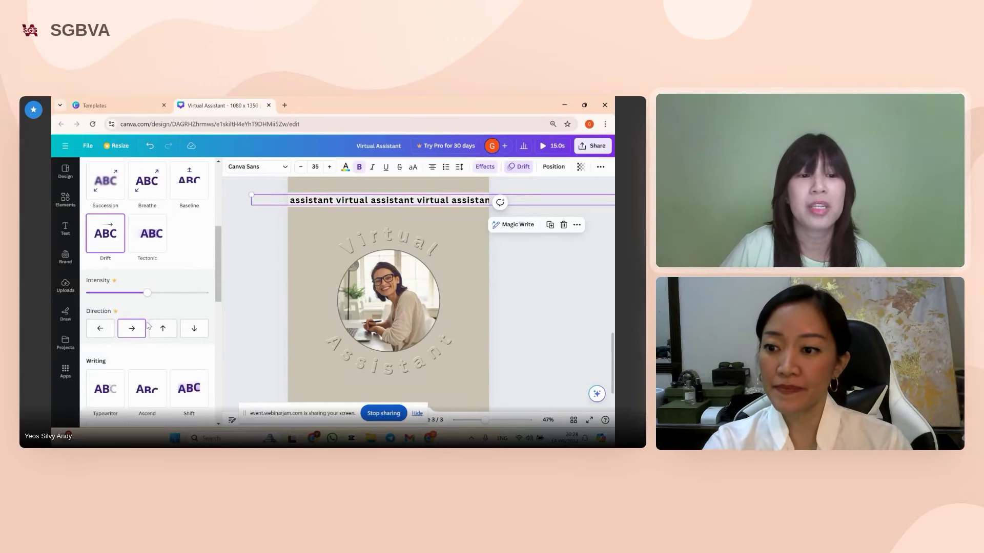
pyautogui.click(130, 331)
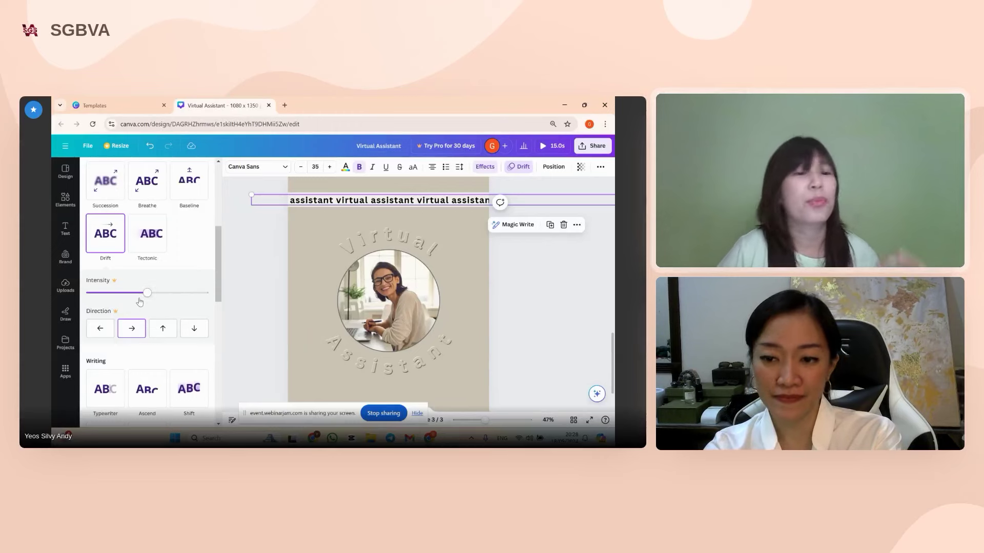
# Try to lower the Drift animation's intensity for the text strip, then deselect the strip.
pyautogui.click(106, 293)
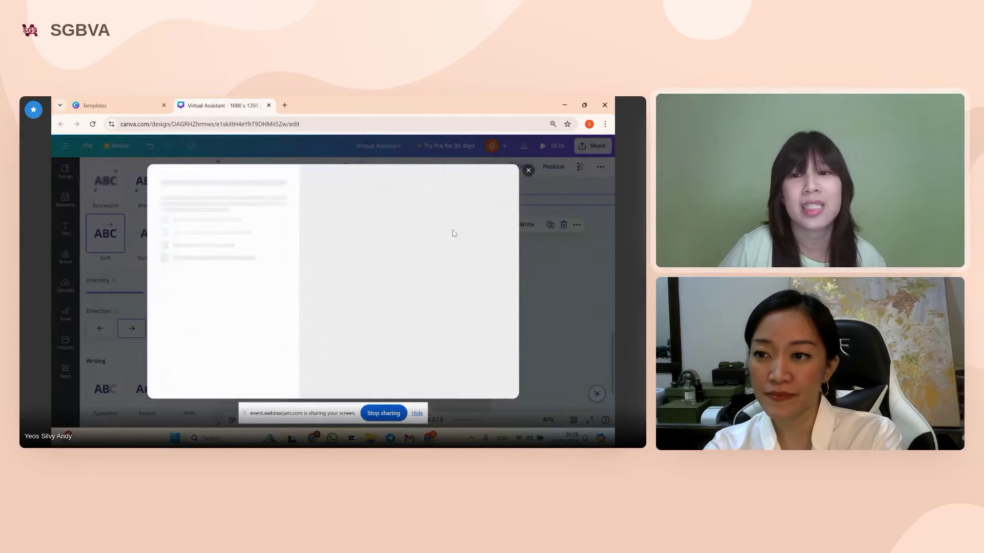
pyautogui.click(114, 301)
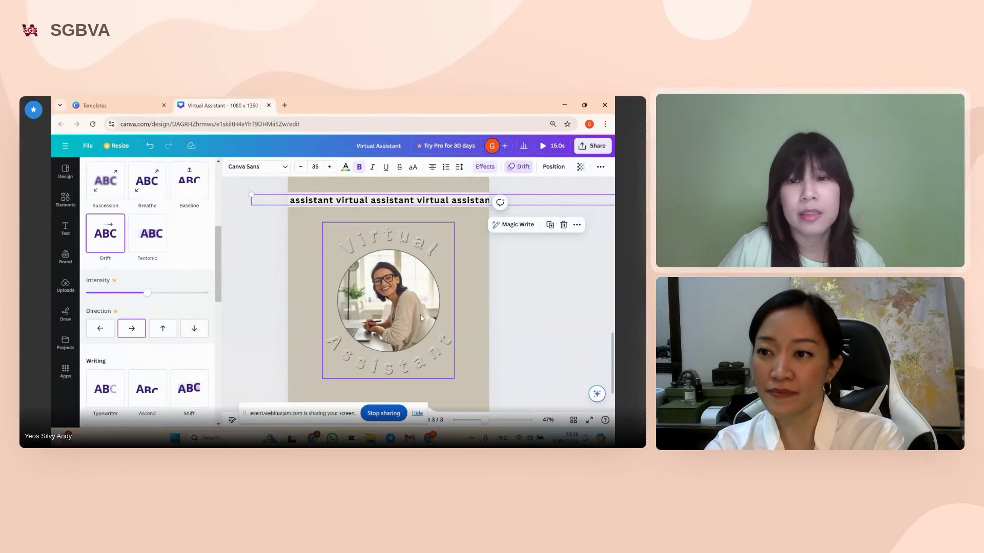
pyautogui.click(445, 214)
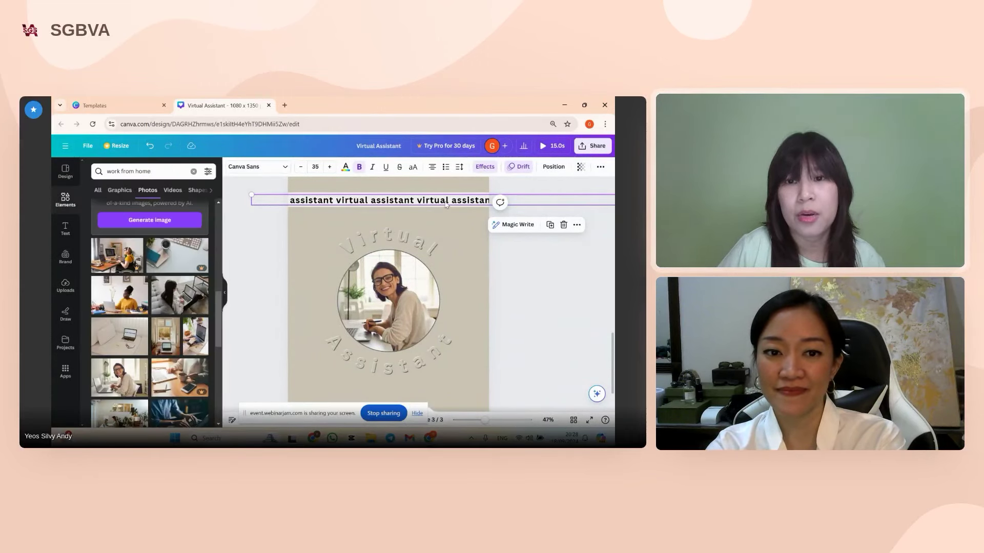
pyautogui.press('Escape')
# Move the circular-portrait page from third to first position in the design and preview its animation.
pyautogui.scroll(-1, 461, 308)
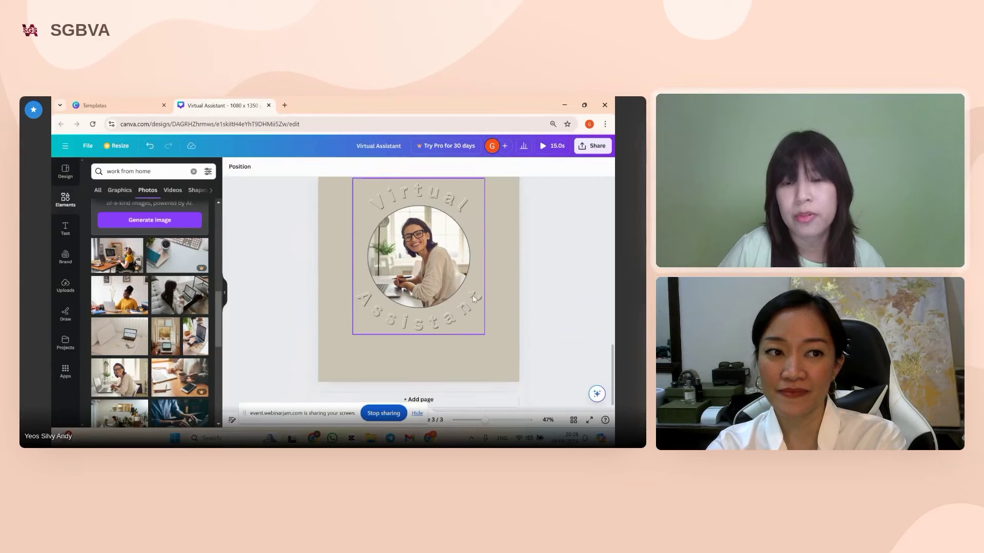
pyautogui.scroll(-3, 410, 201)
pyautogui.click(398, 192)
pyautogui.click(398, 192)
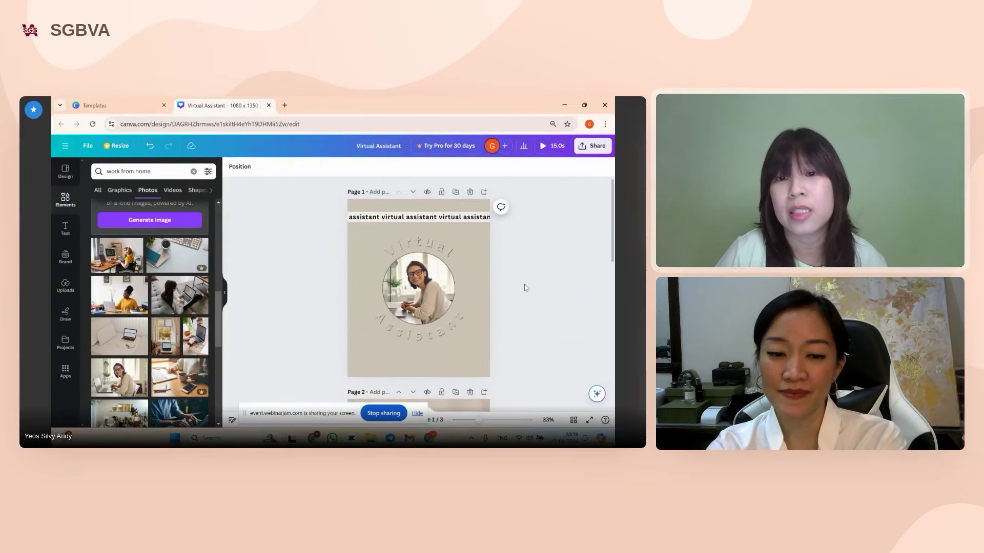
pyautogui.click(543, 146)
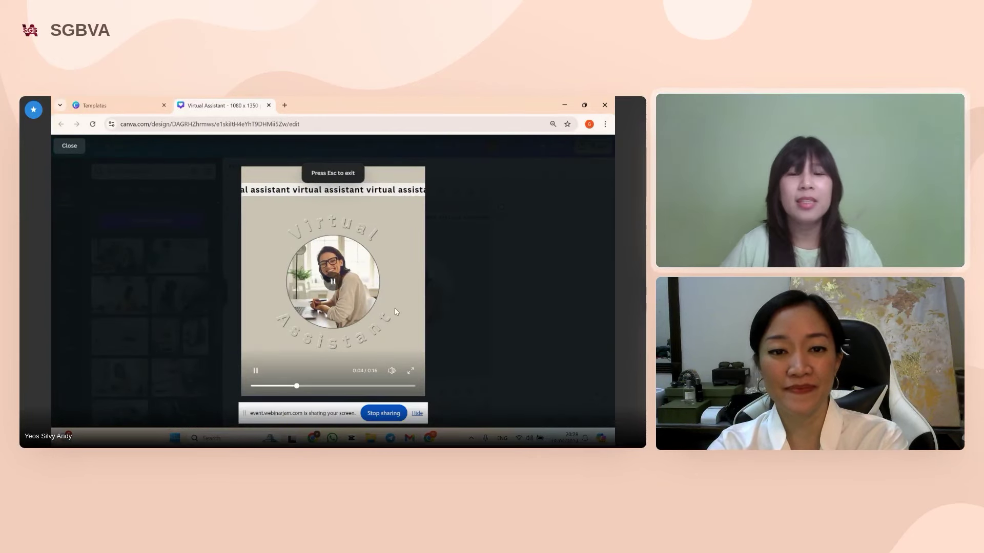
pyautogui.press('Escape')
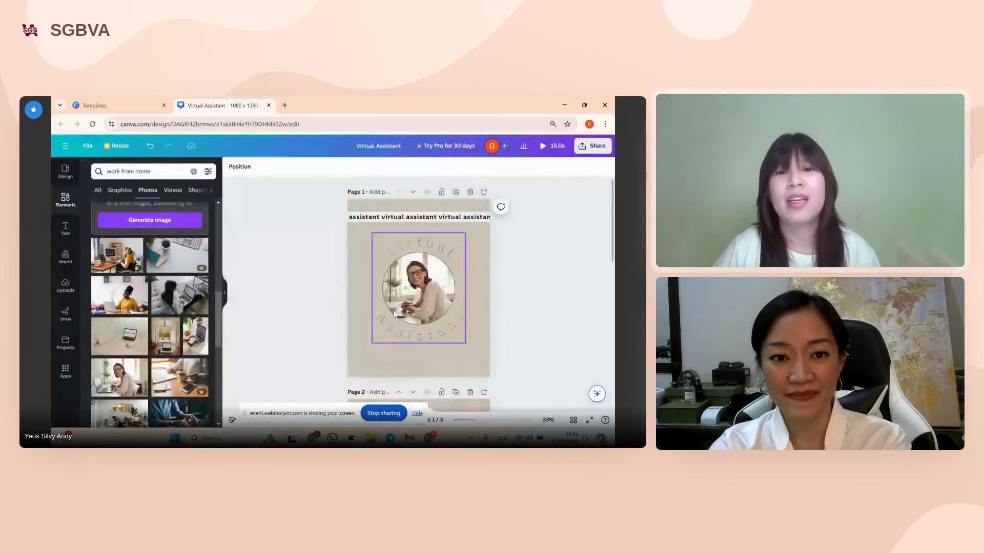
# Duplicate the "virtual assistant" text strip on page 1 and tilt the copy diagonally across the circular portrait.
pyautogui.click(407, 223)
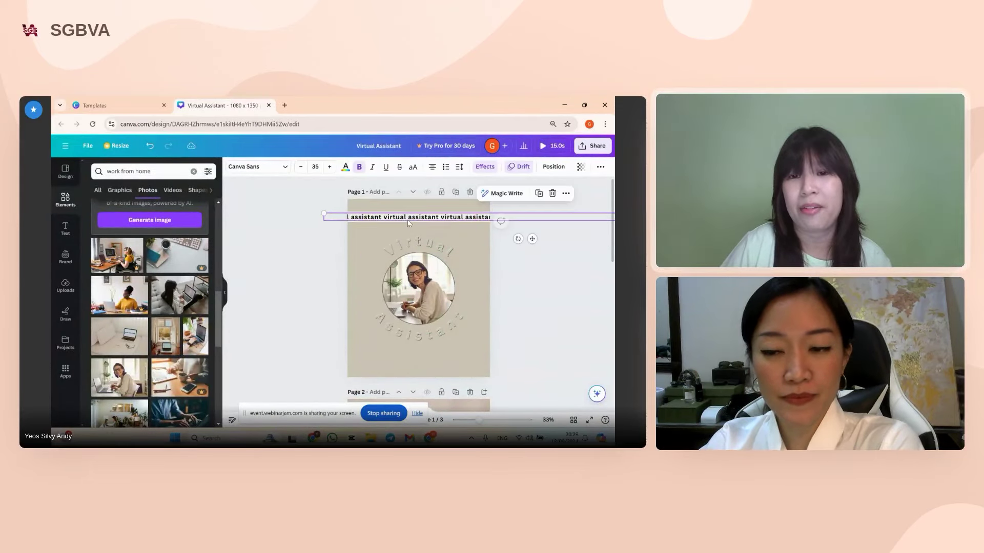
pyautogui.click(537, 194)
pyautogui.moveTo(479, 225); pyautogui.dragTo(472, 361)
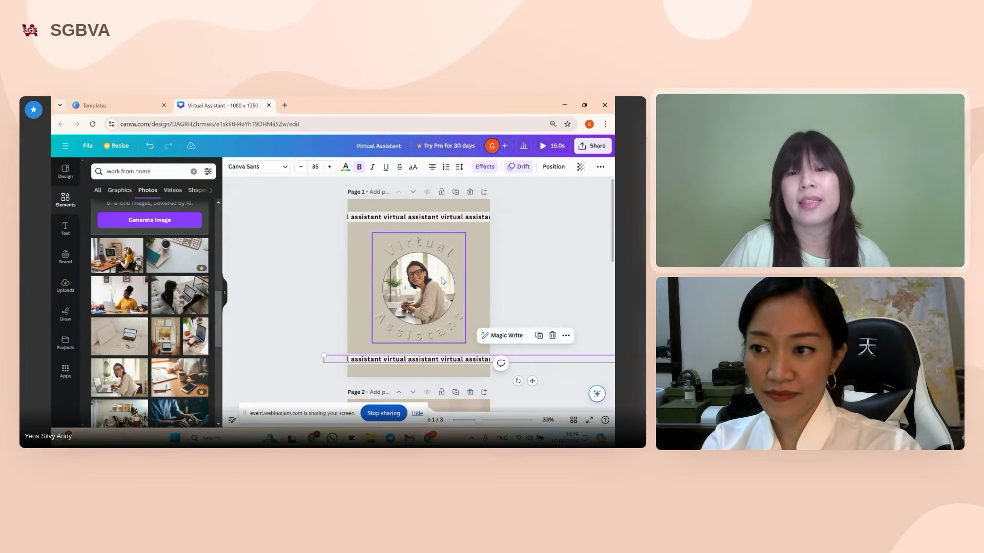
pyautogui.moveTo(454, 361); pyautogui.dragTo(432, 246)
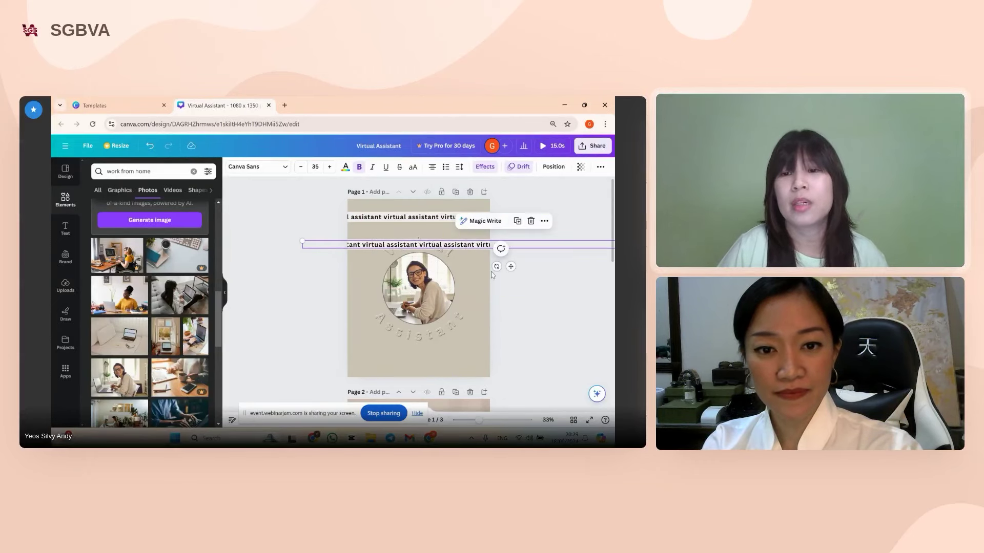
pyautogui.moveTo(501, 247); pyautogui.dragTo(506, 271)
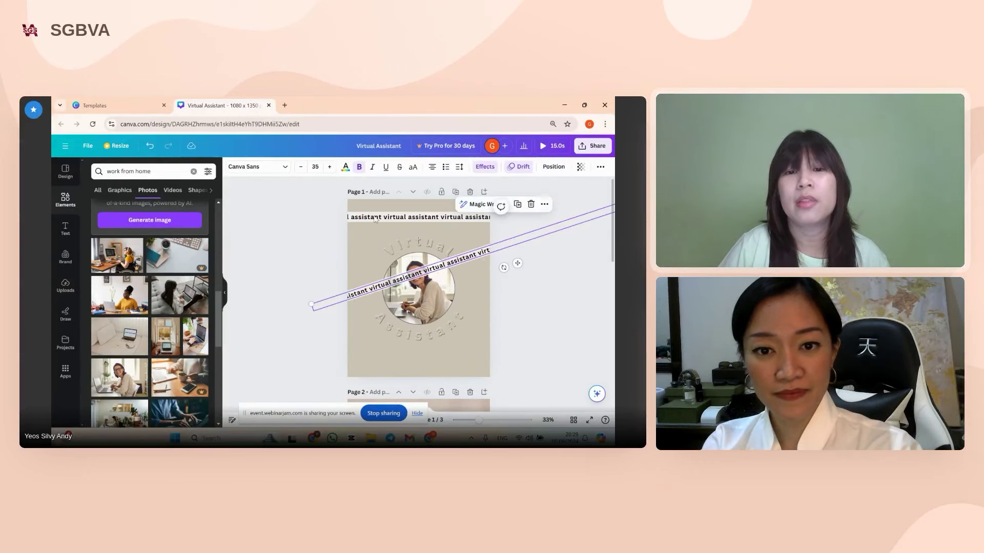
# Examine the Drift intensity and direction settings of the horizontal text strip on page 1.
pyautogui.click(401, 220)
pyautogui.click(519, 167)
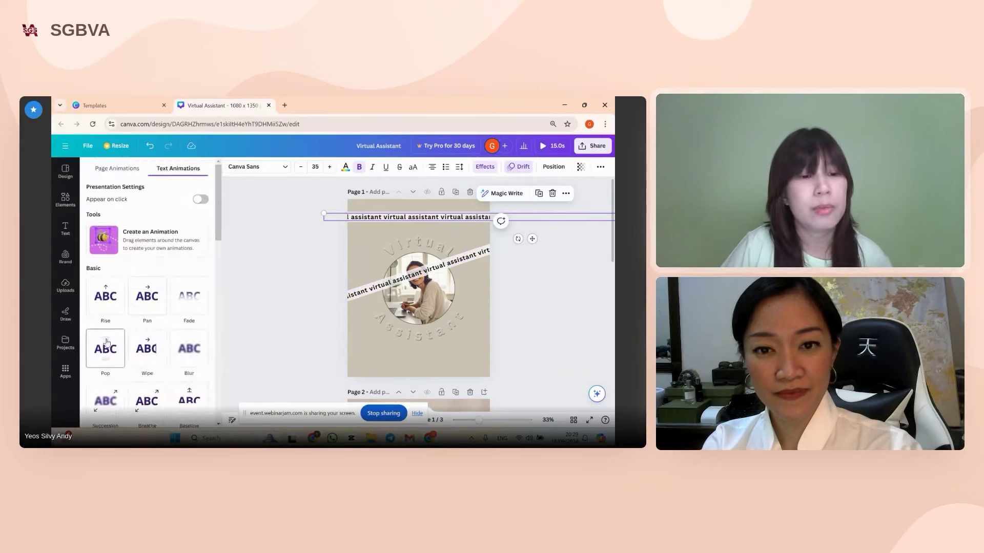
pyautogui.scroll(-5, 133, 355)
pyautogui.scroll(-1, 132, 355)
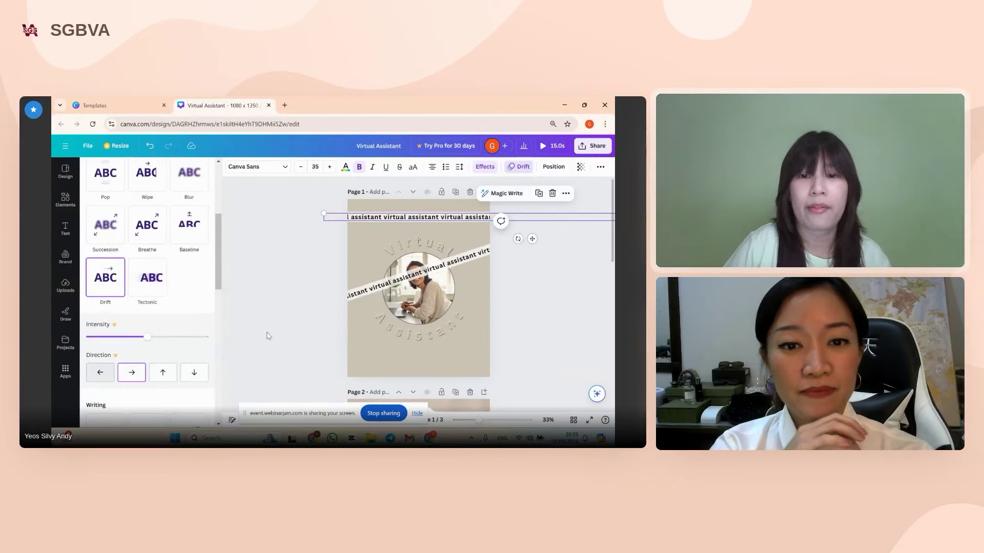
# Move the diagonal text strip up above the portrait and the horizontal strip below the word "Assistant".
pyautogui.click(410, 275)
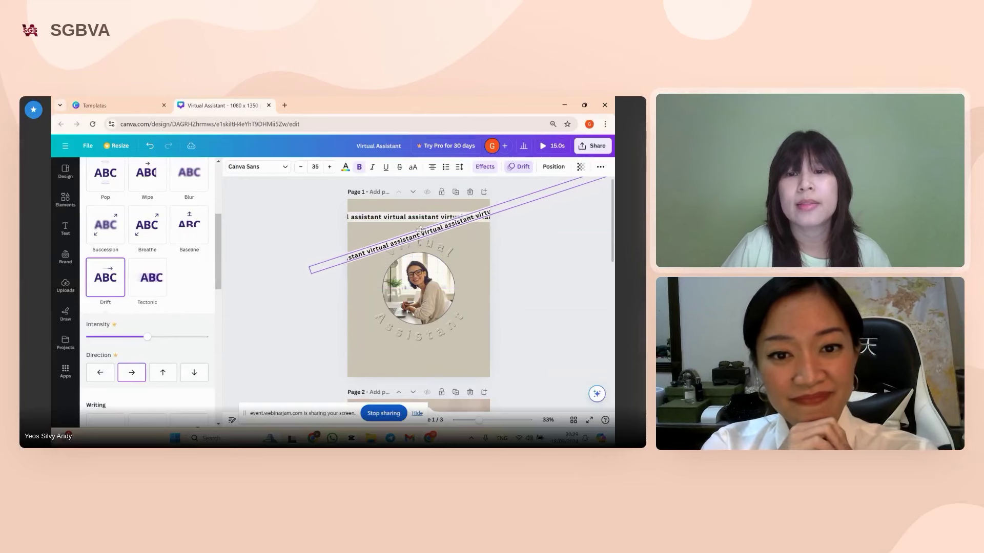
pyautogui.click(461, 218)
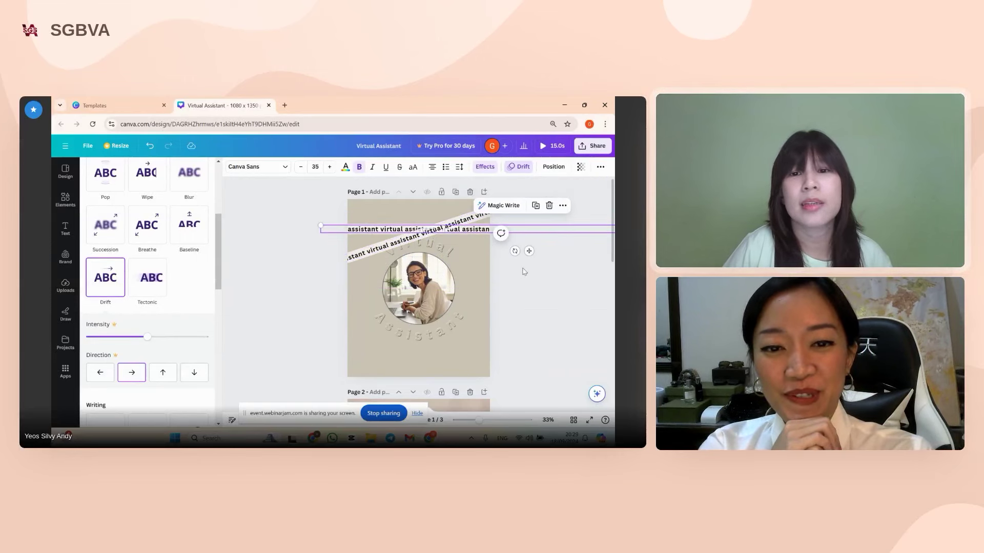
pyautogui.moveTo(444, 232); pyautogui.dragTo(438, 355)
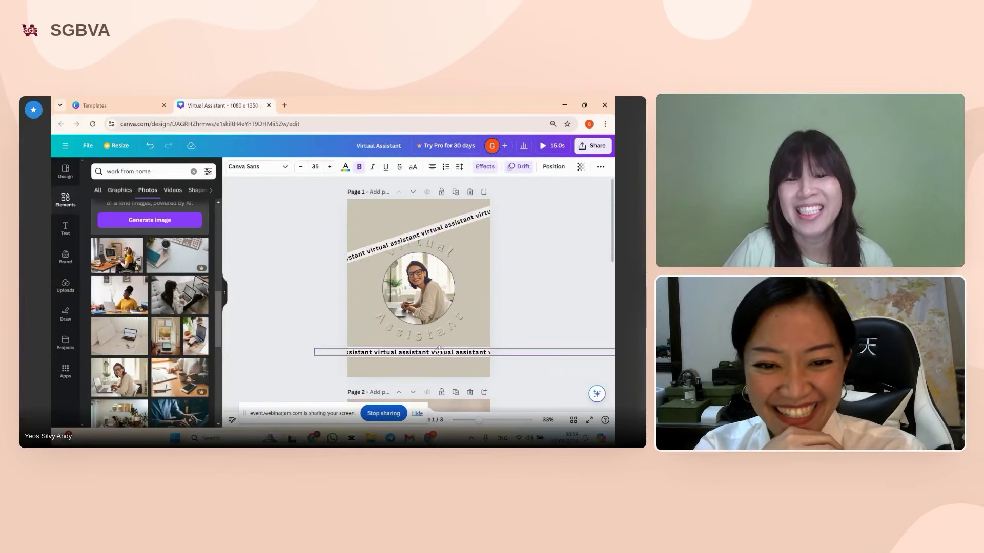
# Straighten the diagonal text strip to horizontal above the word "Virtual" and preview the animated page.
pyautogui.click(352, 259)
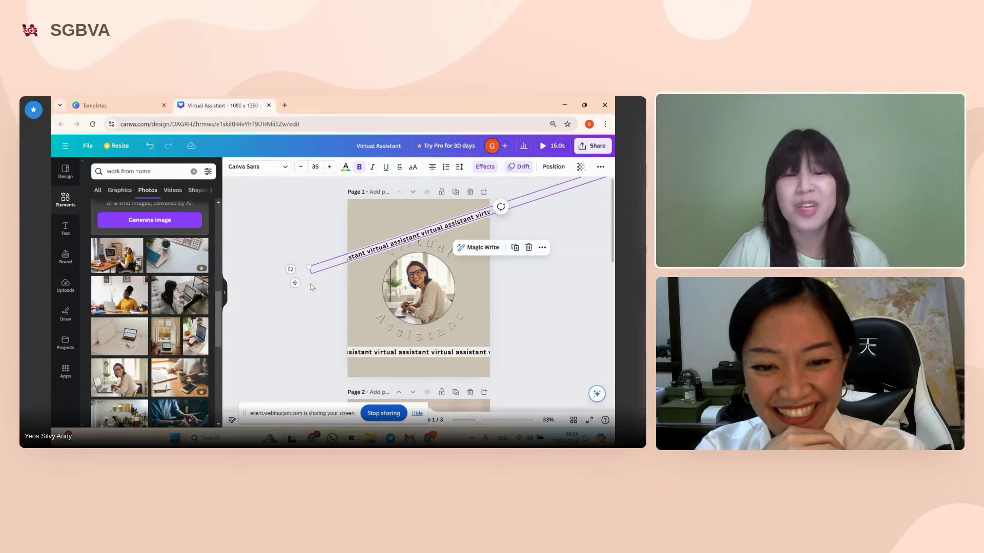
pyautogui.moveTo(287, 267); pyautogui.dragTo(312, 199)
pyautogui.moveTo(462, 211); pyautogui.dragTo(462, 222)
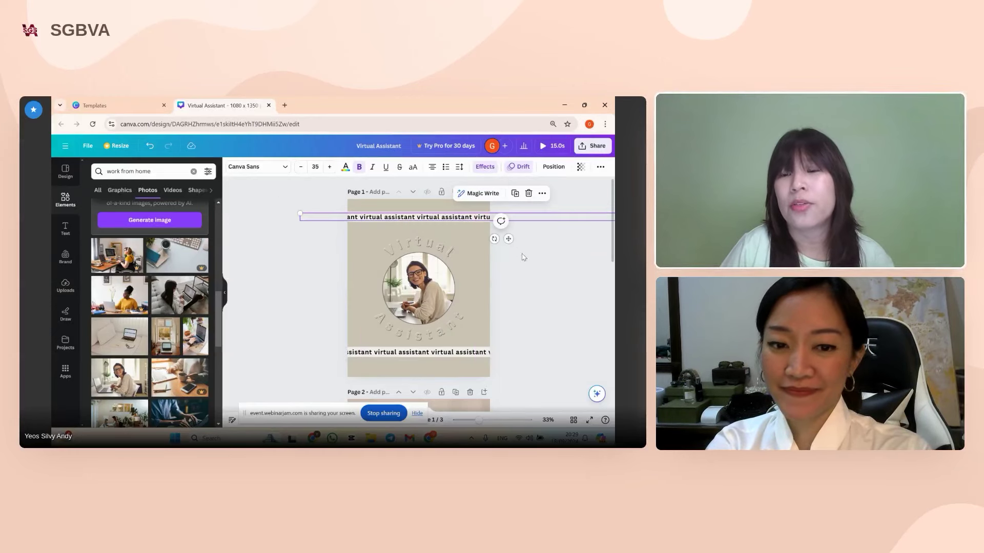
pyautogui.click(552, 148)
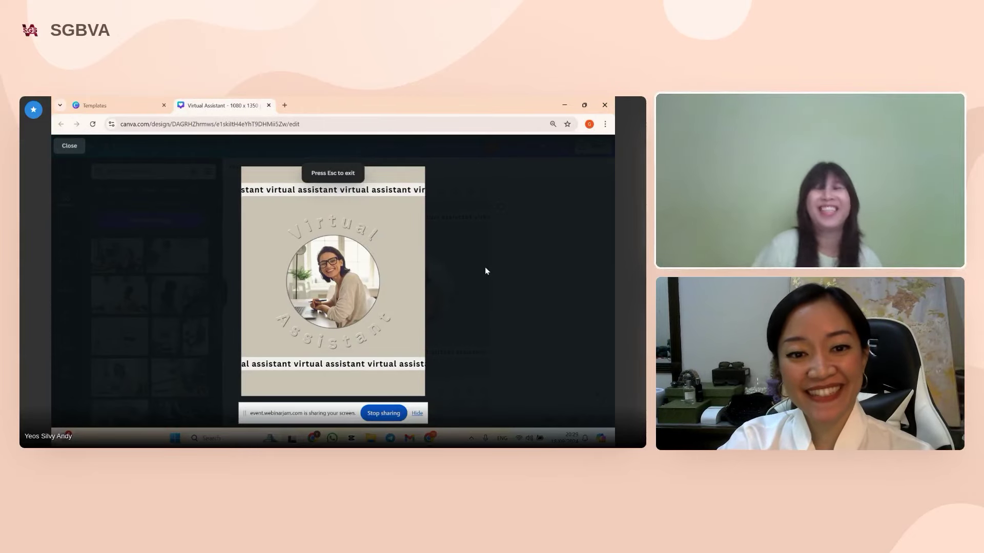
pyautogui.press('Escape')
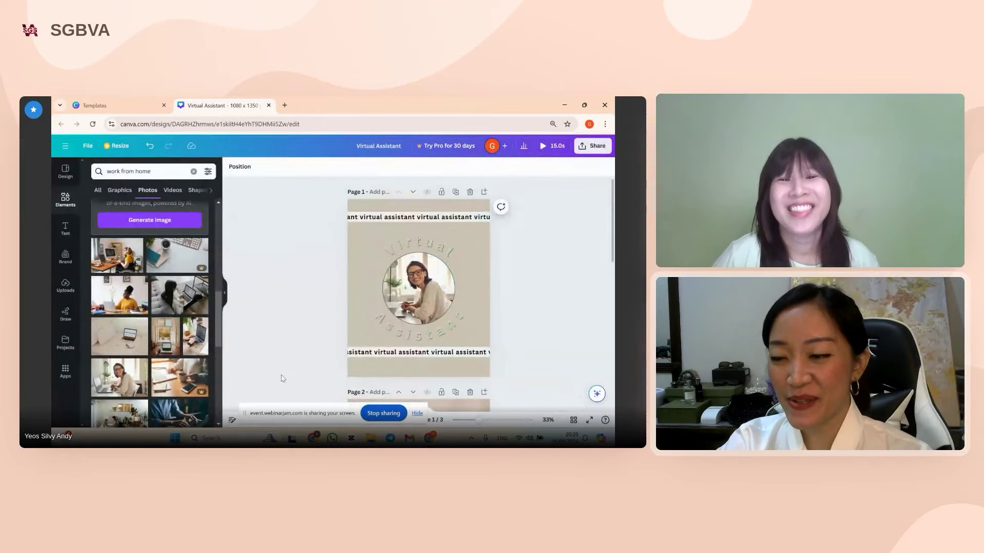
# Shift both text strips on page 1 slightly down so they are evenly spaced from the circular heading.
pyautogui.click(448, 217)
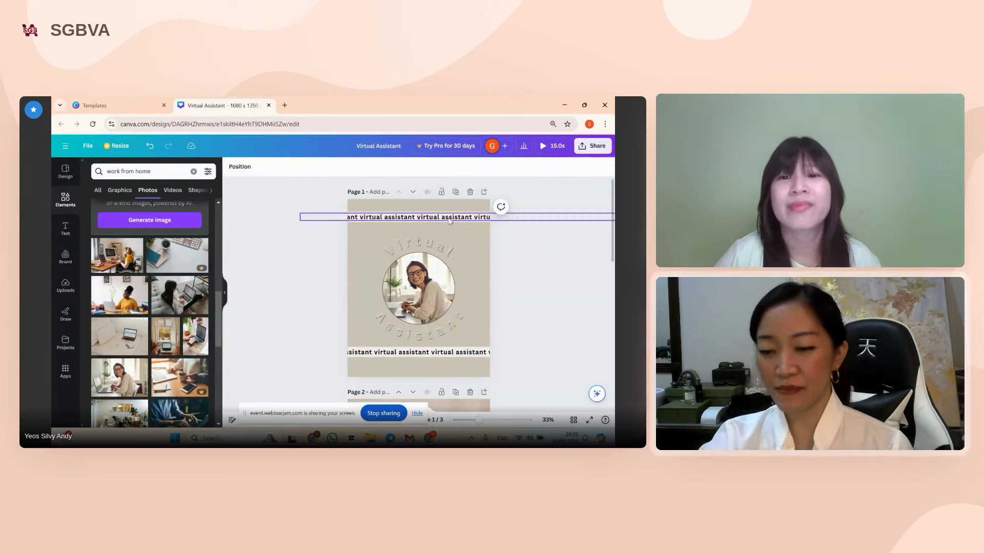
pyautogui.moveTo(448, 217); pyautogui.dragTo(448, 221)
pyautogui.moveTo(448, 352); pyautogui.dragTo(449, 356)
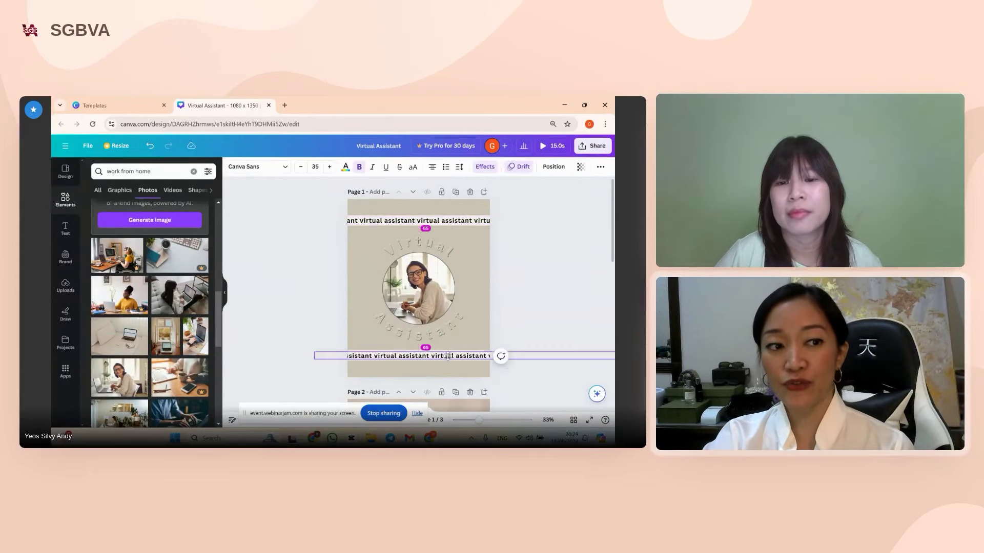
pyautogui.click(552, 280)
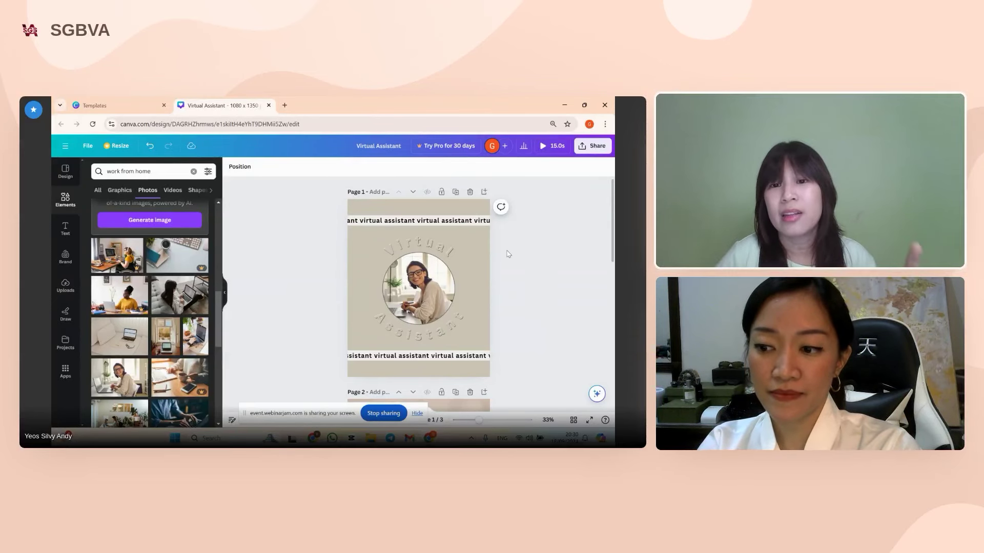
# Look over the three pages, then open the design's download settings and its file type choices.
pyautogui.scroll(-2, 479, 261)
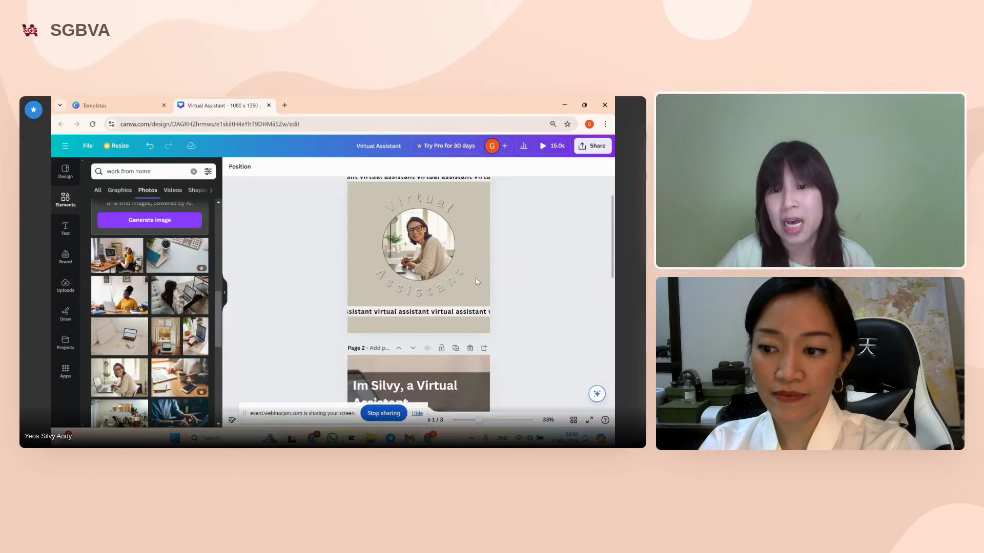
pyautogui.scroll(2, 475, 281)
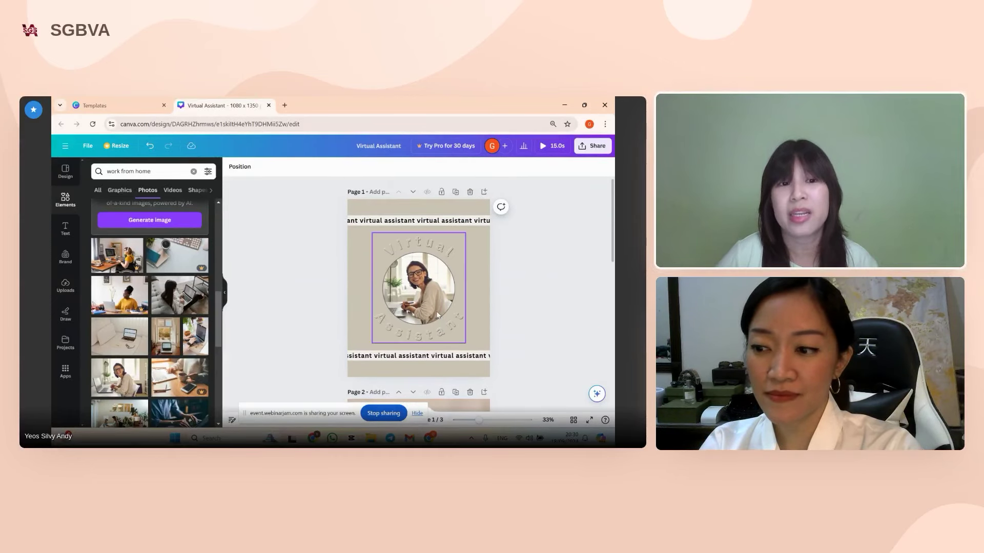
pyautogui.scroll(-13, 463, 323)
pyautogui.scroll(-5, 464, 309)
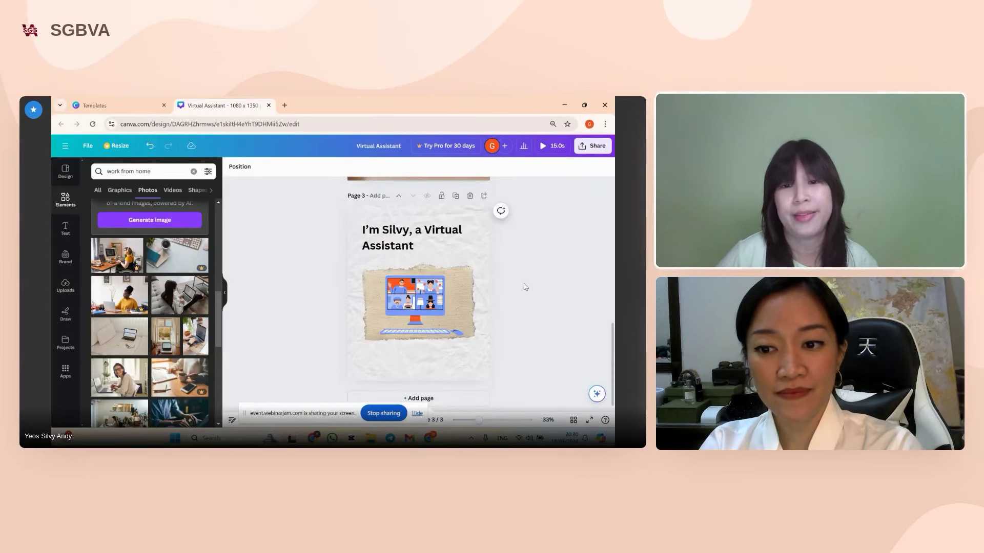
pyautogui.scroll(18, 525, 288)
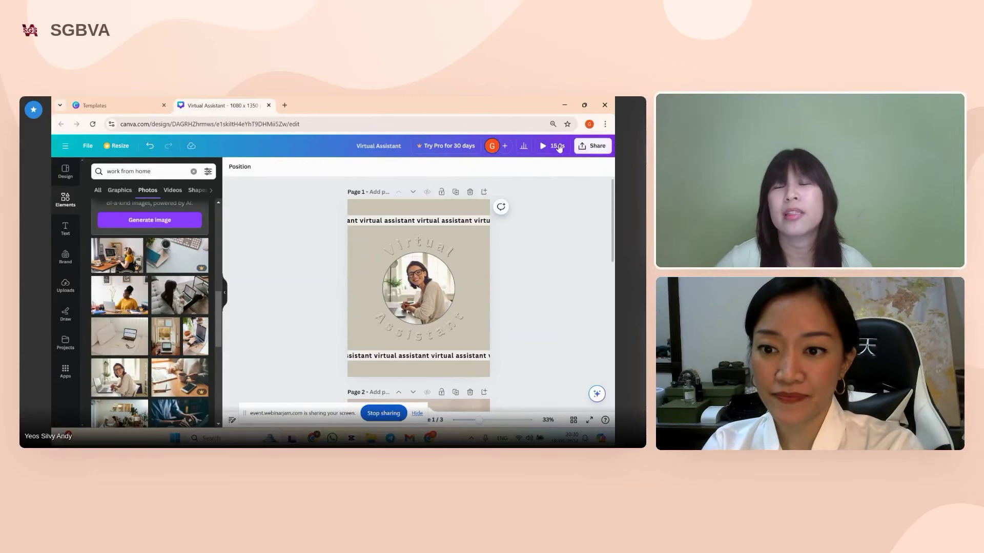
pyautogui.click(595, 153)
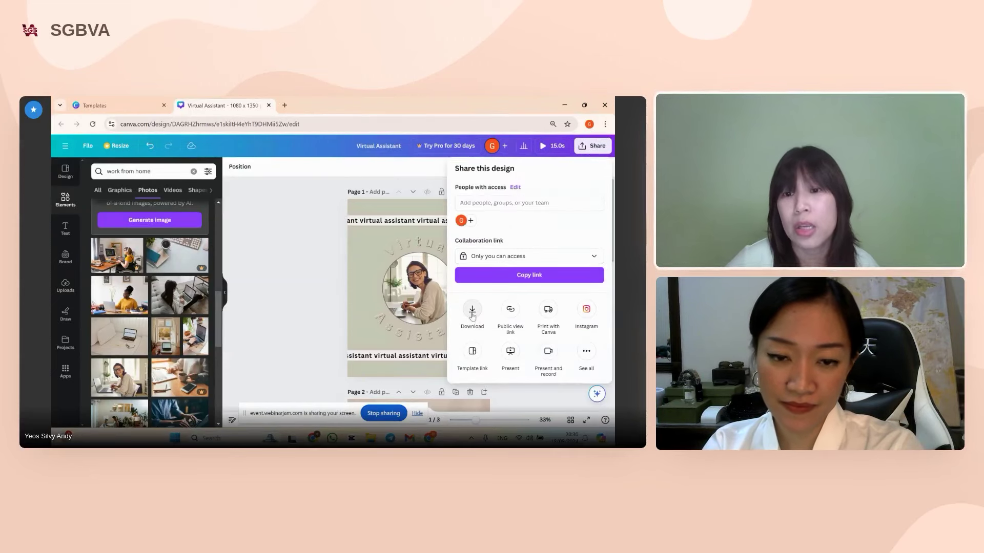
pyautogui.click(472, 313)
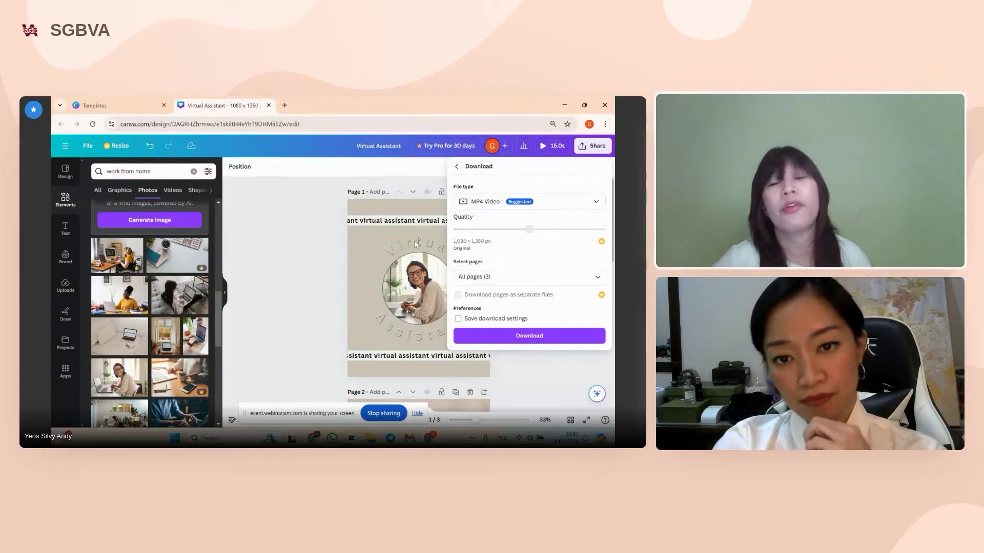
pyautogui.click(559, 203)
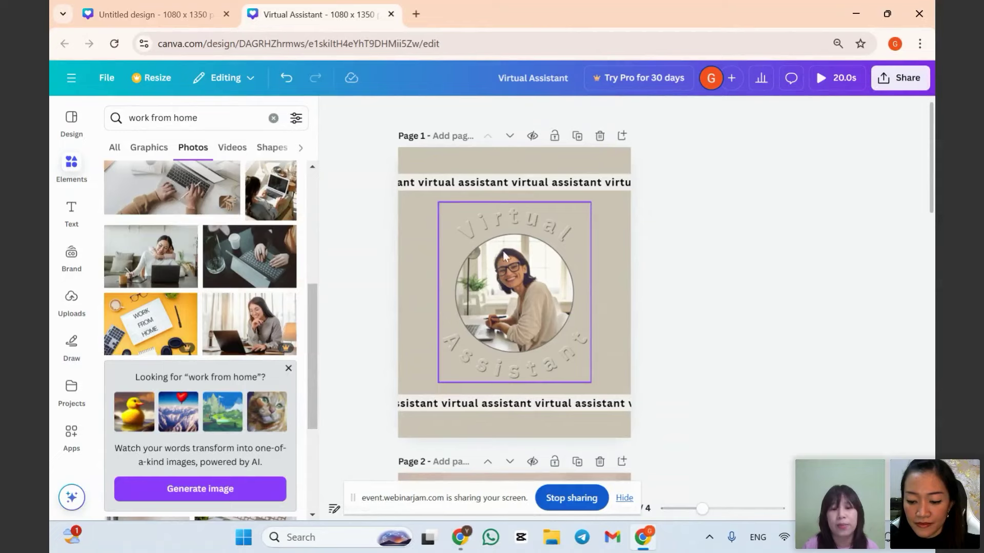
# Switch from the Virtual Assistant design to the untitled design and open the template library from there.
pyautogui.scroll(-15, 461, 257)
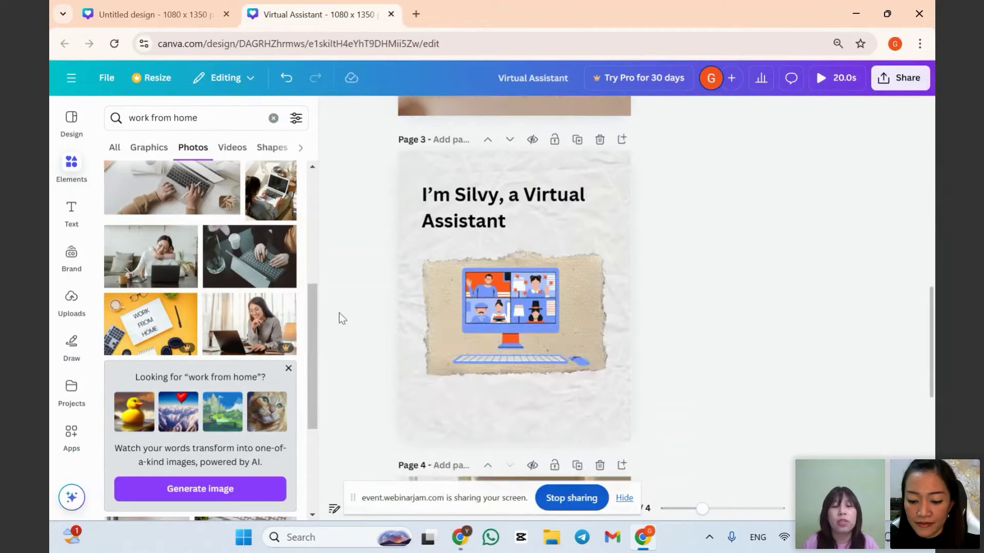
pyautogui.hotkey('ctrl', 'shift', 'Tab')
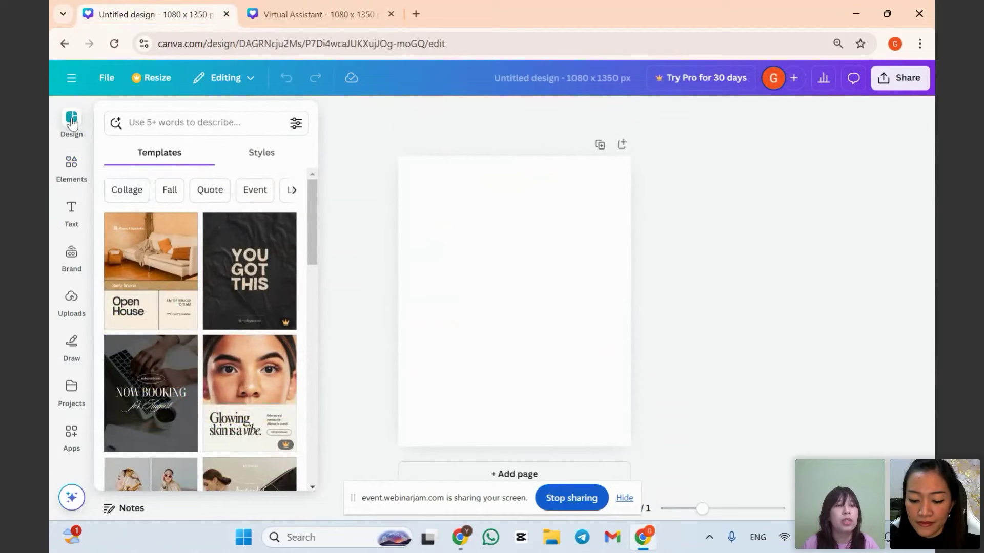
pyautogui.click(71, 78)
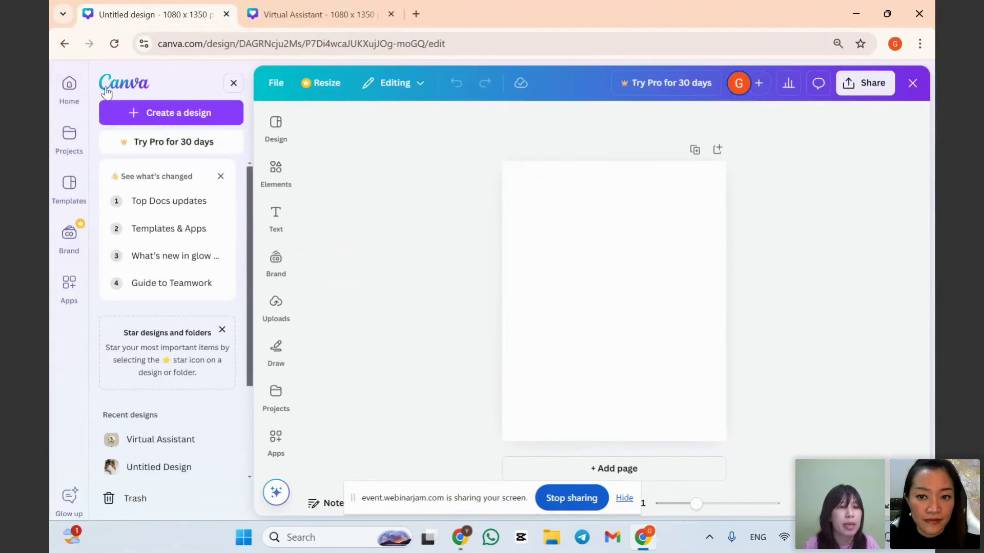
pyautogui.click(69, 193)
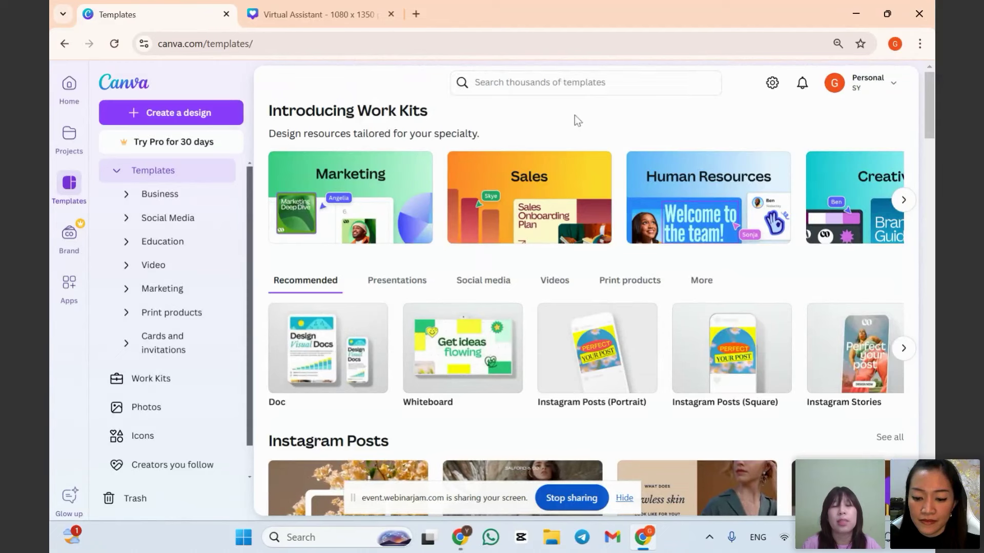
# Search the template library for "fashion store".
pyautogui.click(580, 84)
pyautogui.write('fash')
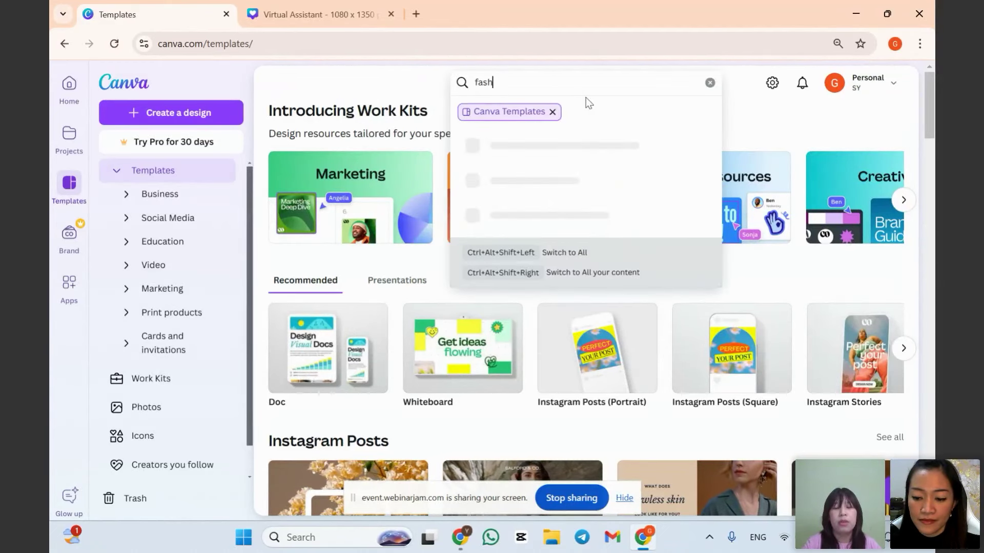
pyautogui.write('ion store')
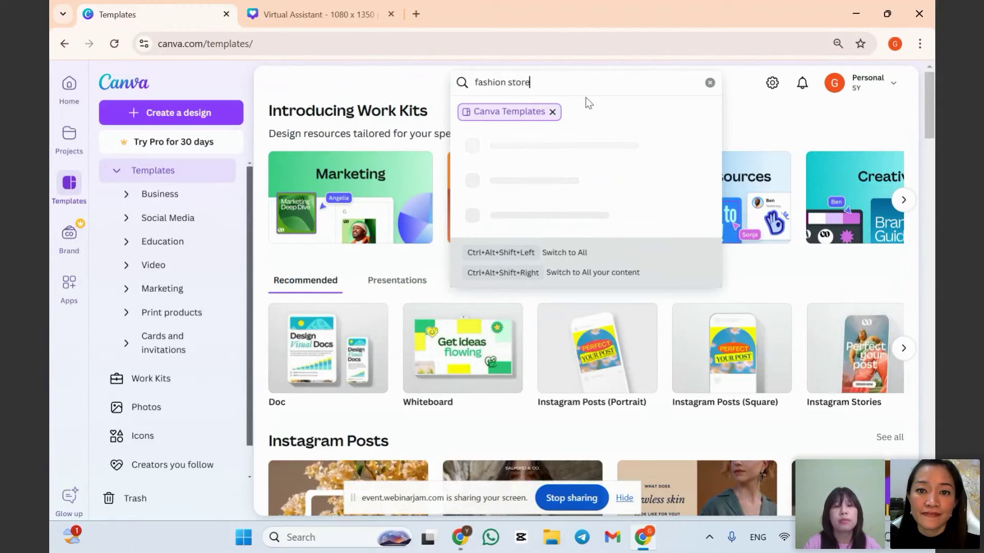
pyautogui.press('Return')
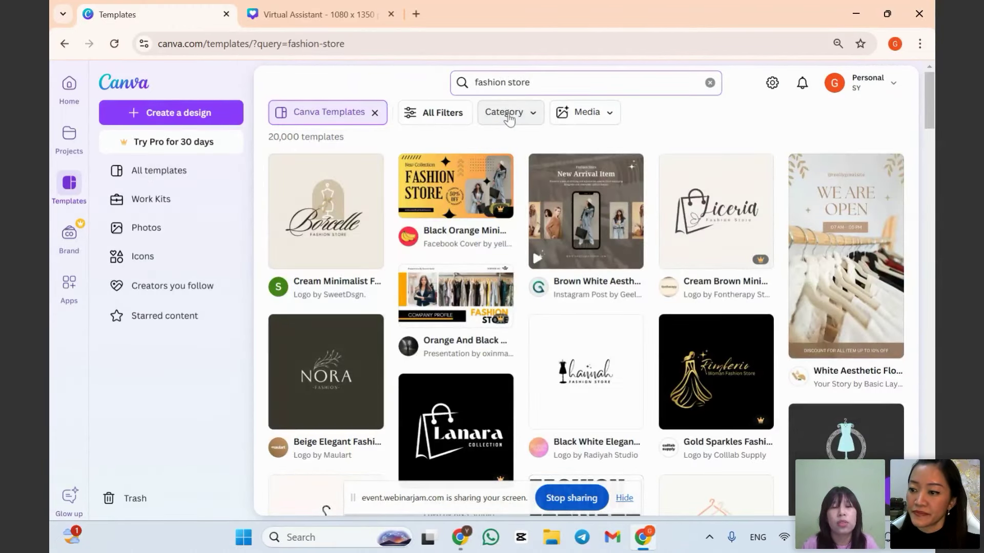
# Filter the fashion store templates to the Instagram Posts category under Social Media.
pyautogui.click(509, 117)
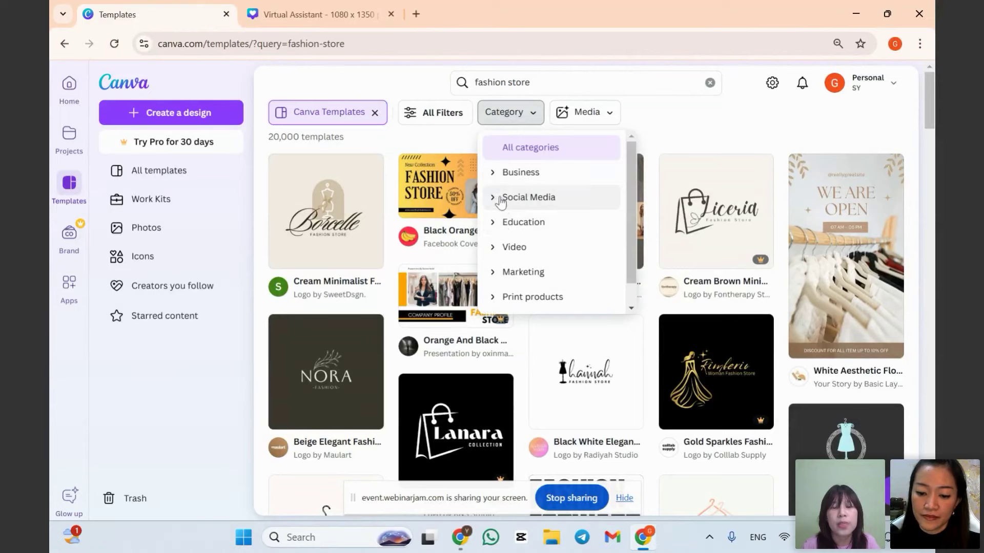
pyautogui.click(501, 201)
pyautogui.click(528, 226)
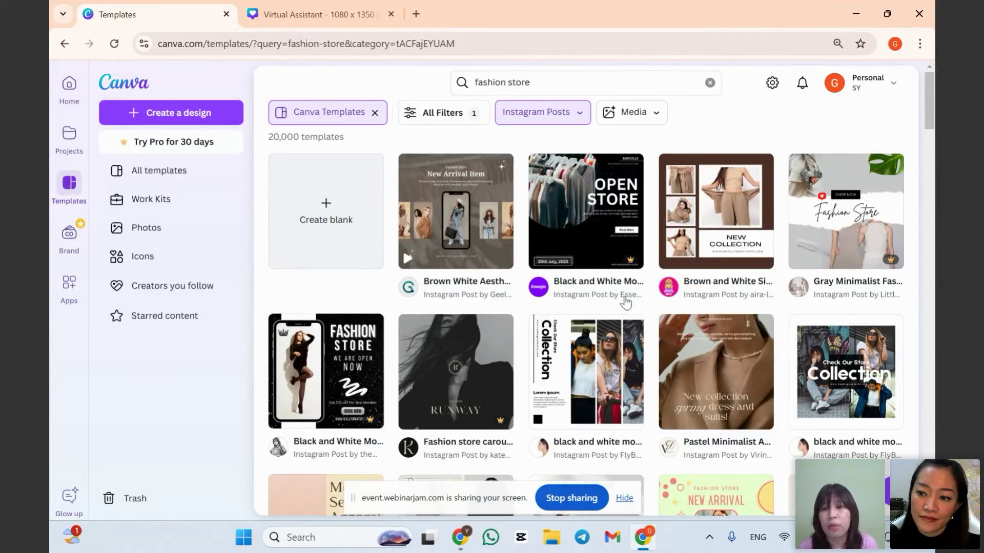
# Browse the fashion store templates and open the "grey white elegant fashion store flash sale instagram post" for customizing.
pyautogui.scroll(-2, 617, 317)
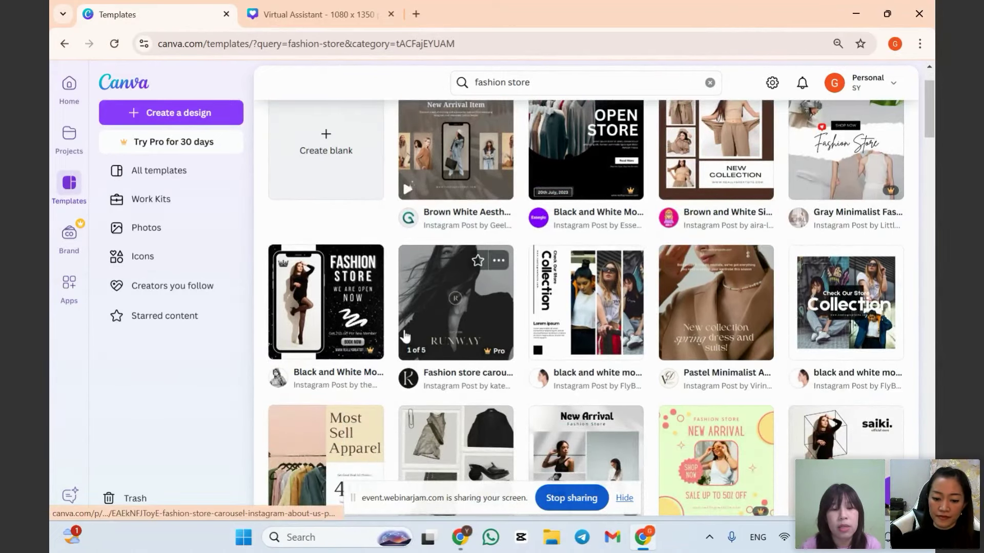
pyautogui.scroll(-2, 589, 307)
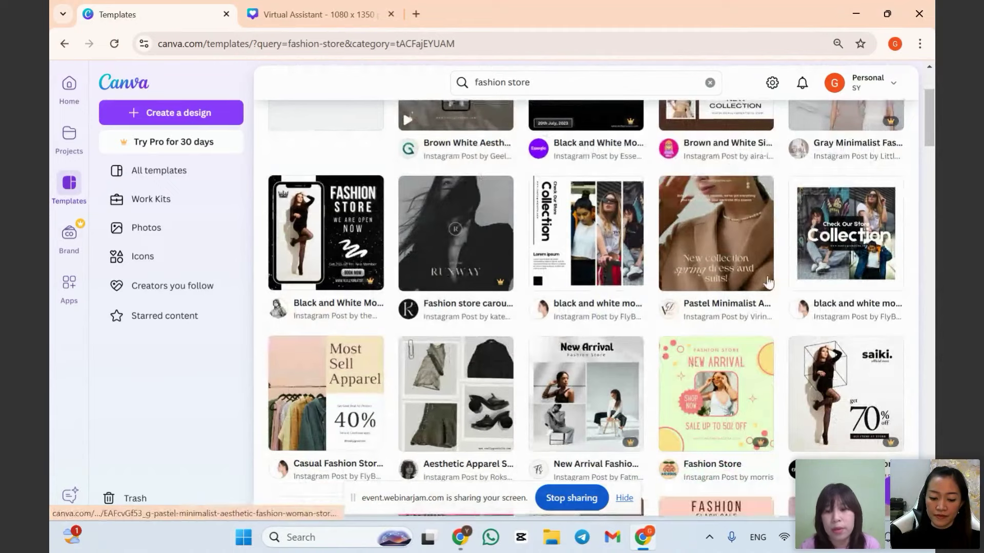
pyautogui.scroll(-6, 759, 284)
pyautogui.scroll(-2, 478, 333)
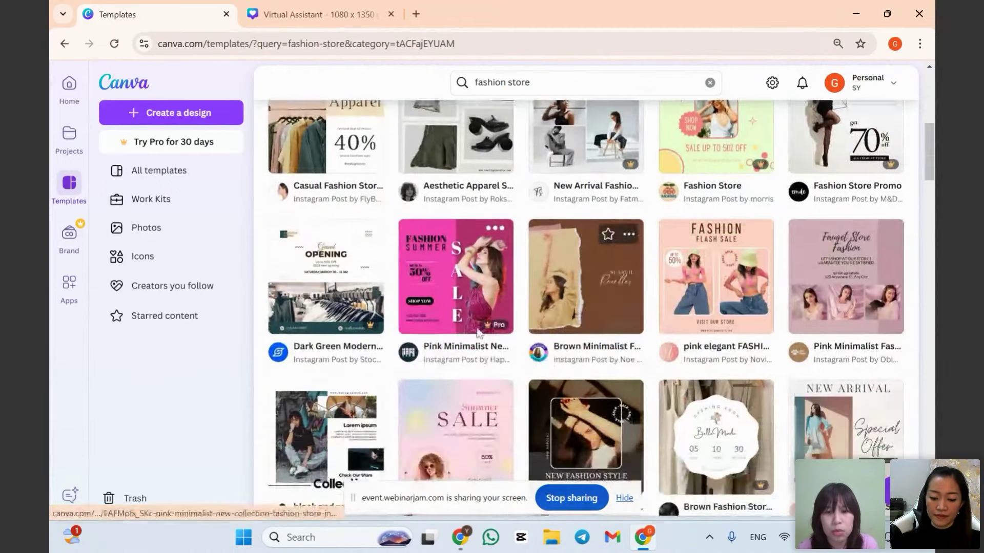
pyautogui.scroll(-2, 478, 332)
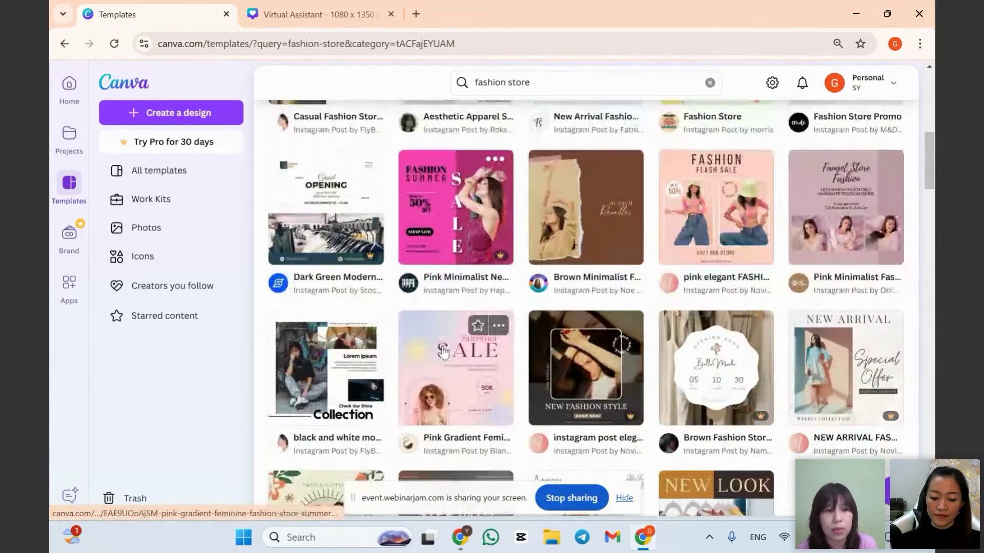
pyautogui.scroll(-3, 446, 352)
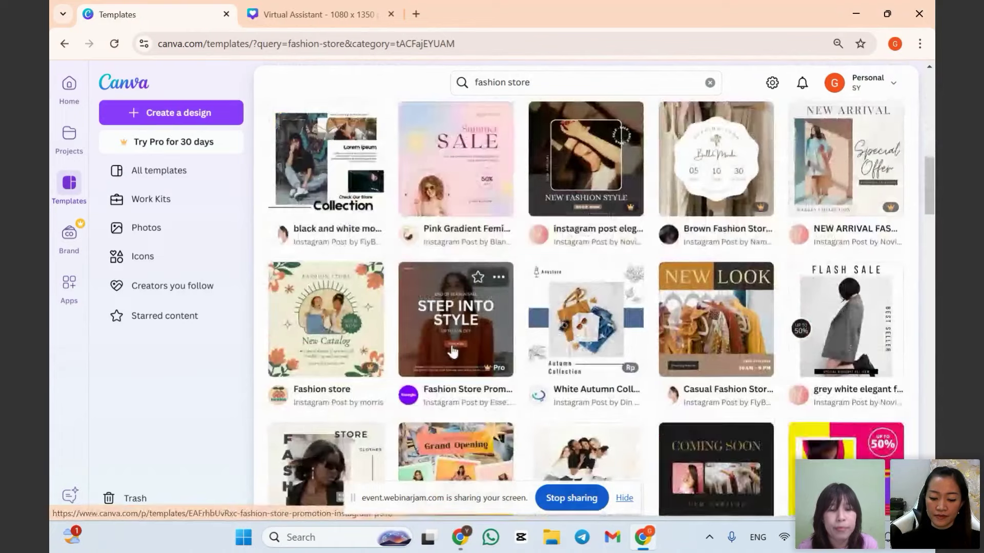
pyautogui.scroll(-2, 452, 352)
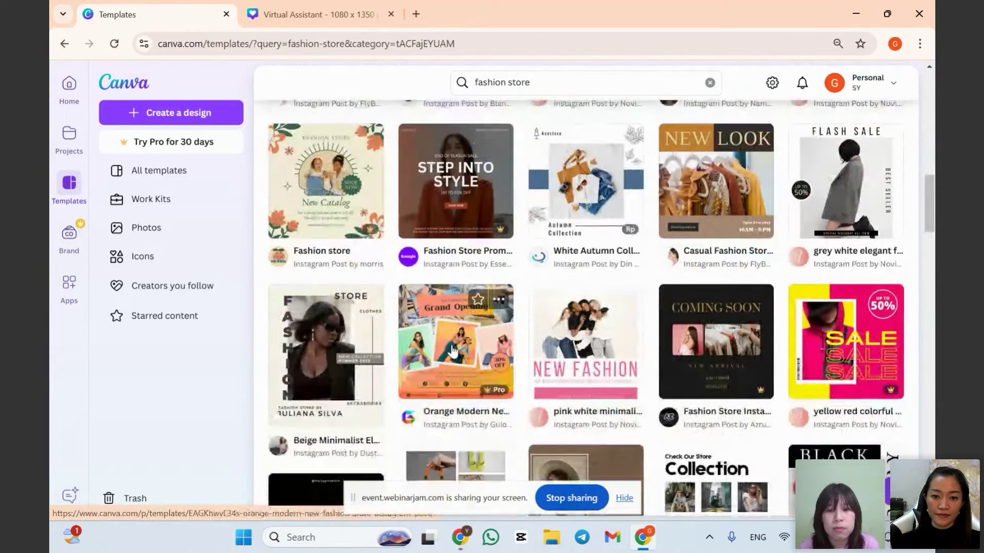
pyautogui.click(839, 207)
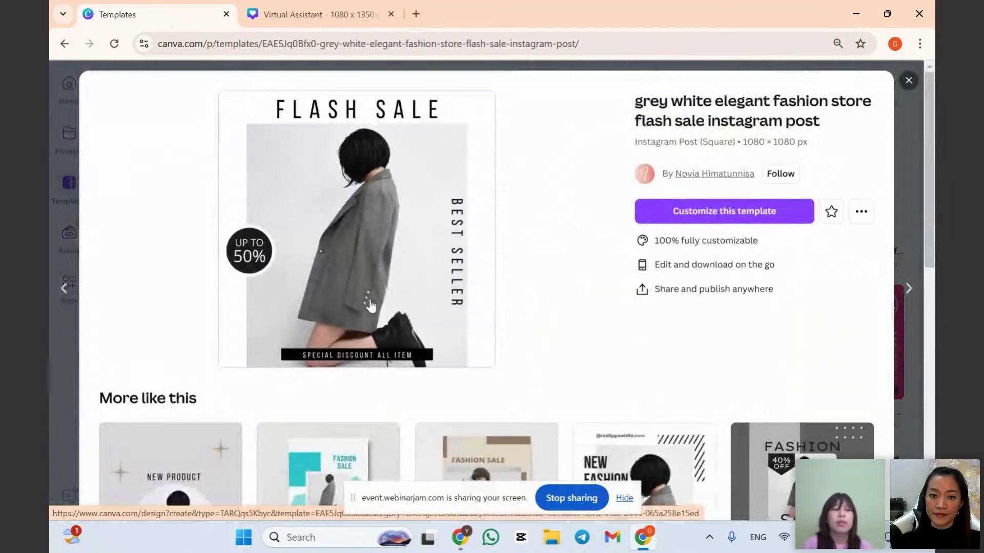
pyautogui.click(907, 82)
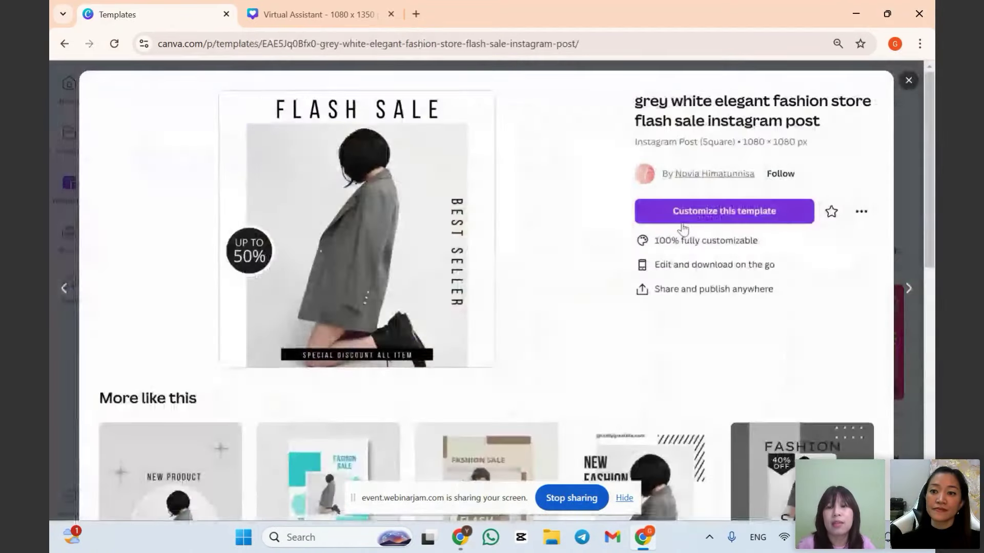
pyautogui.click(691, 218)
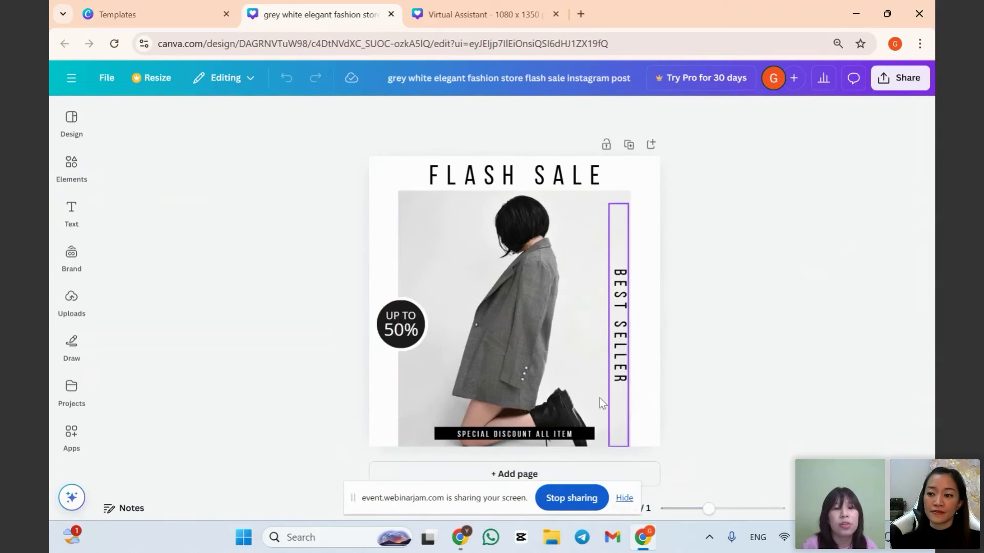
# Turn off the uppercase setting on the FLASH SALE heading.
pyautogui.click(509, 174)
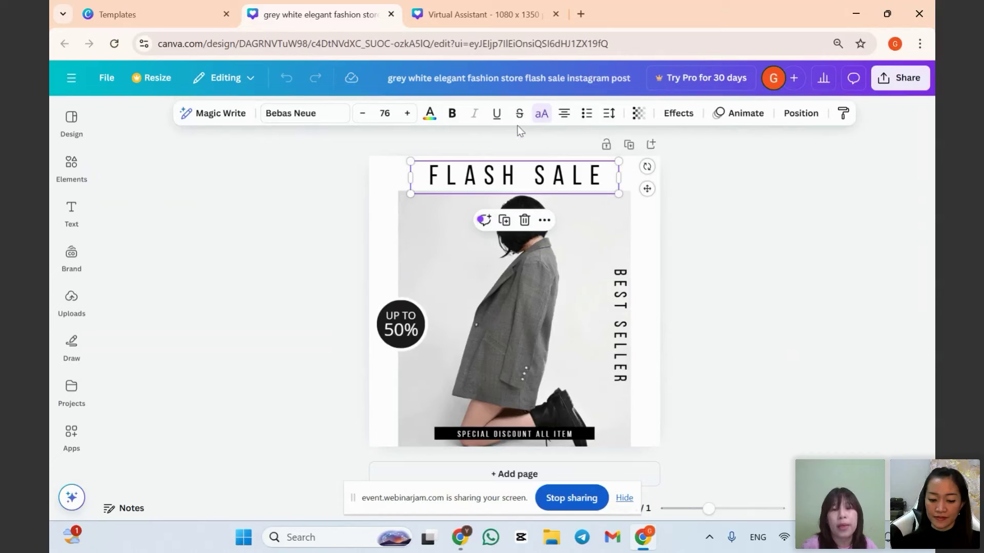
pyautogui.click(539, 125)
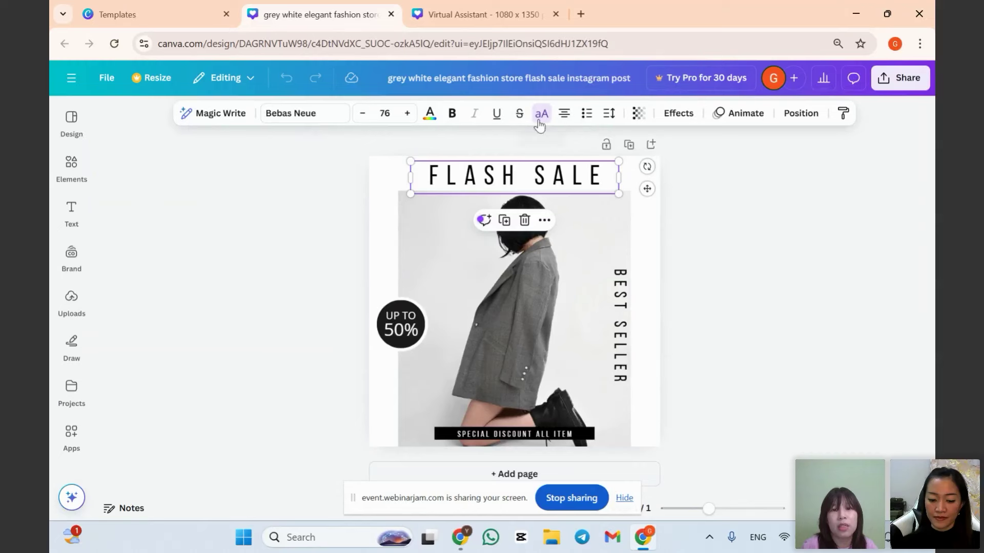
pyautogui.doubleClick(513, 185)
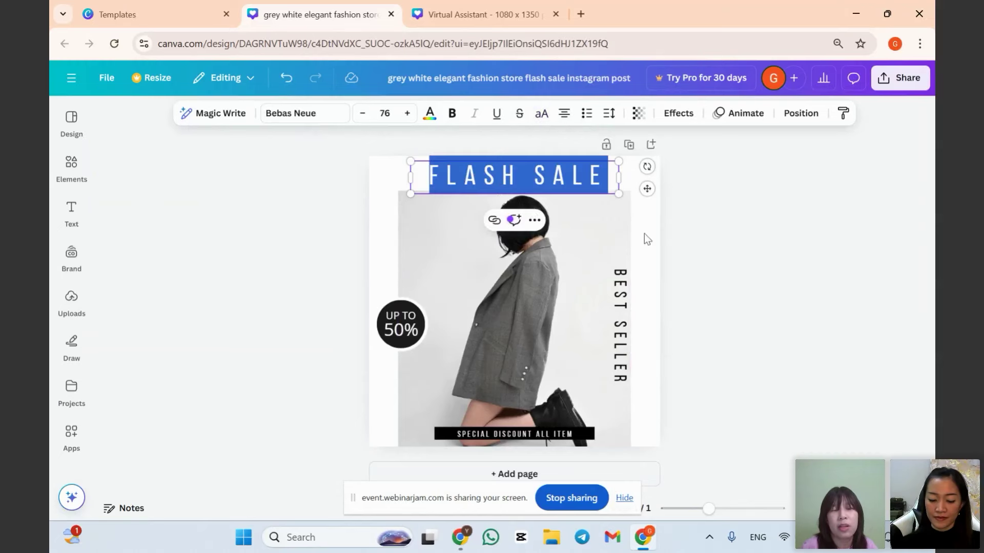
pyautogui.click(644, 234)
pyautogui.click(485, 183)
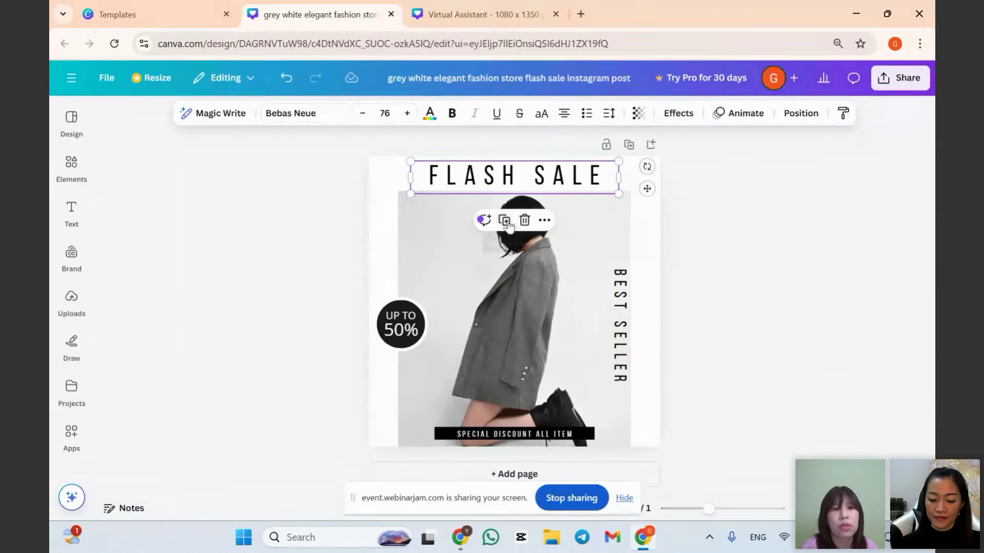
# Add a new text box with placeholder paragraph text over the photo.
pyautogui.click(444, 283)
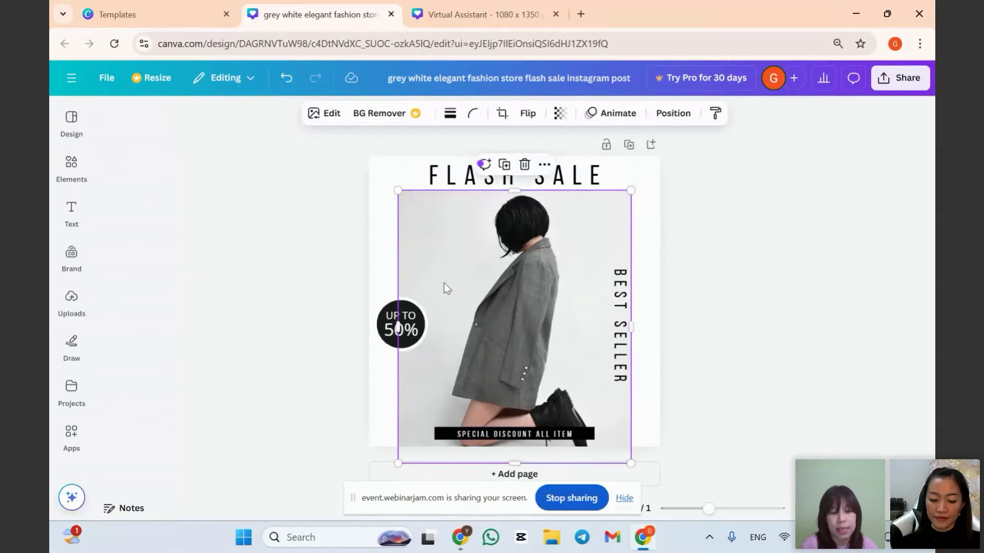
pyautogui.press('t')
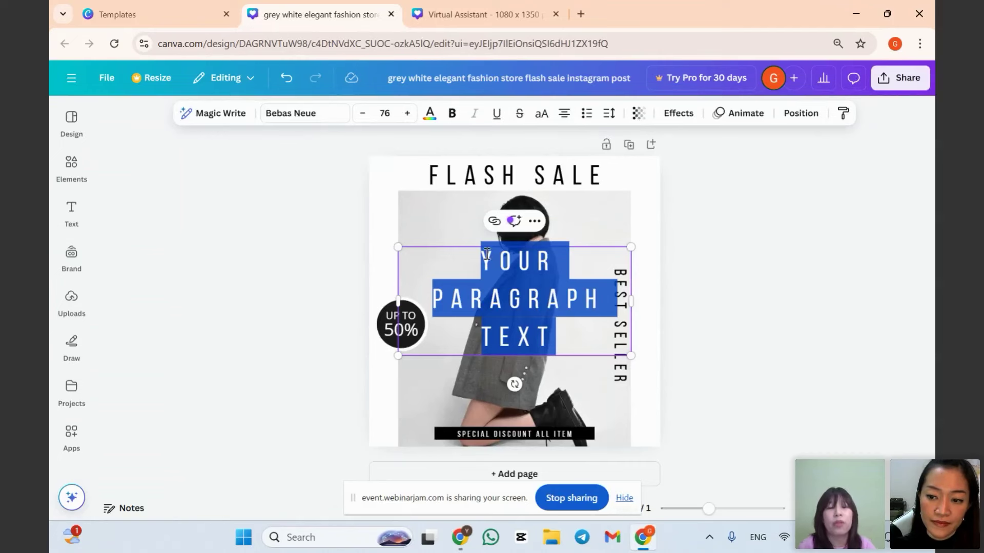
pyautogui.click(573, 314)
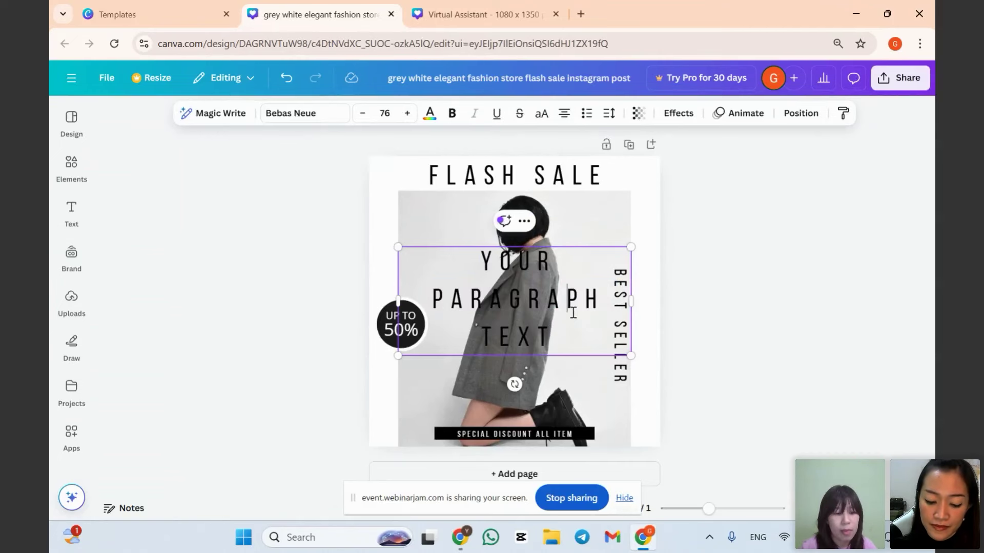
pyautogui.press('Escape')
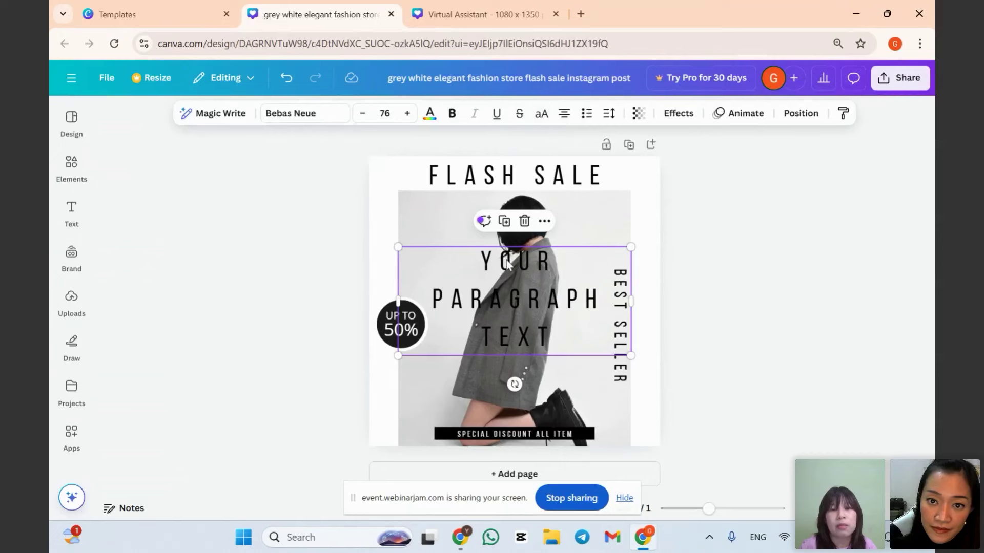
# Try retyping the new text box's placeholder wording in Bebas Neue, and undo the typing.
pyautogui.click(513, 293)
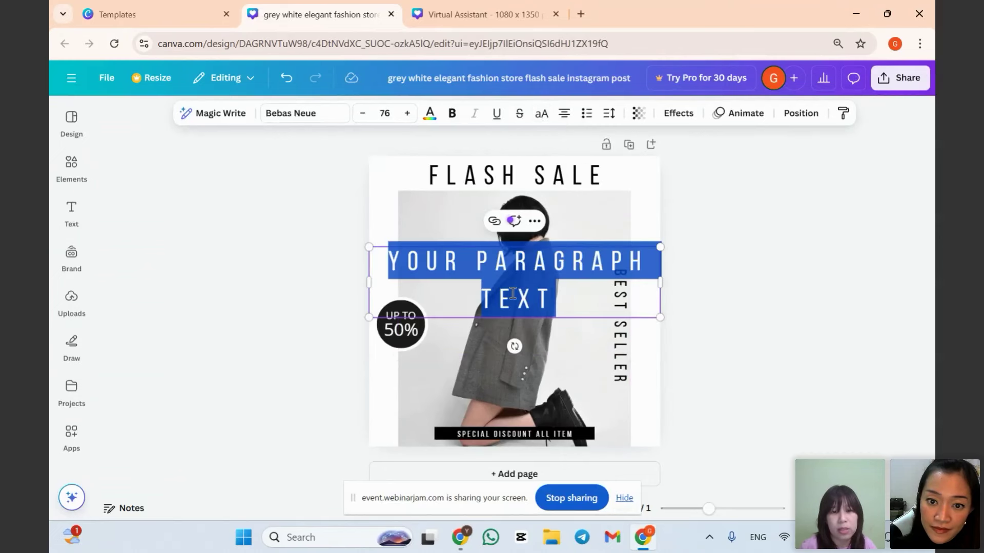
pyautogui.press('BackSpace')
pyautogui.write('YOU')
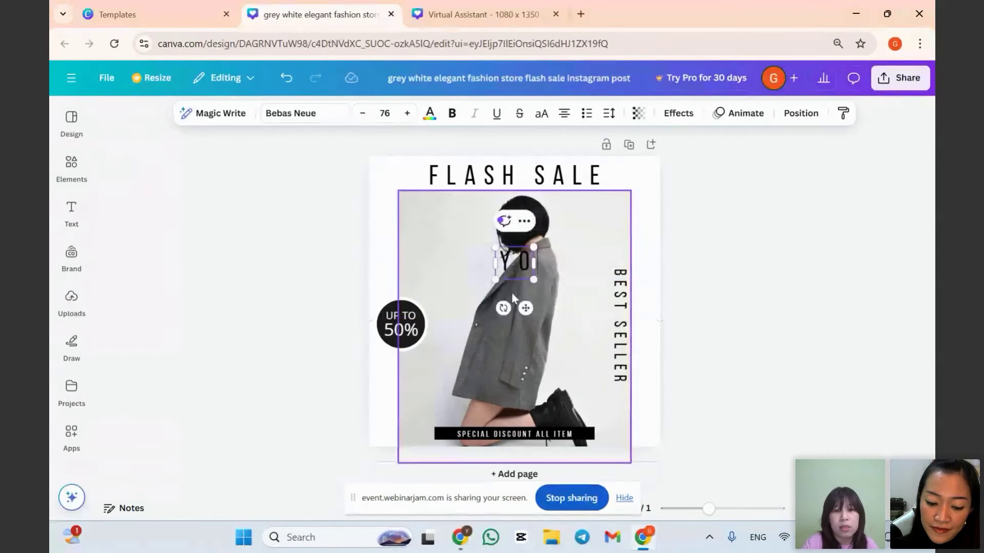
pyautogui.hotkey('ctrl', 'z')
pyautogui.hotkey('ctrl', 'z')
pyautogui.hotkey('ctrl', 'z')
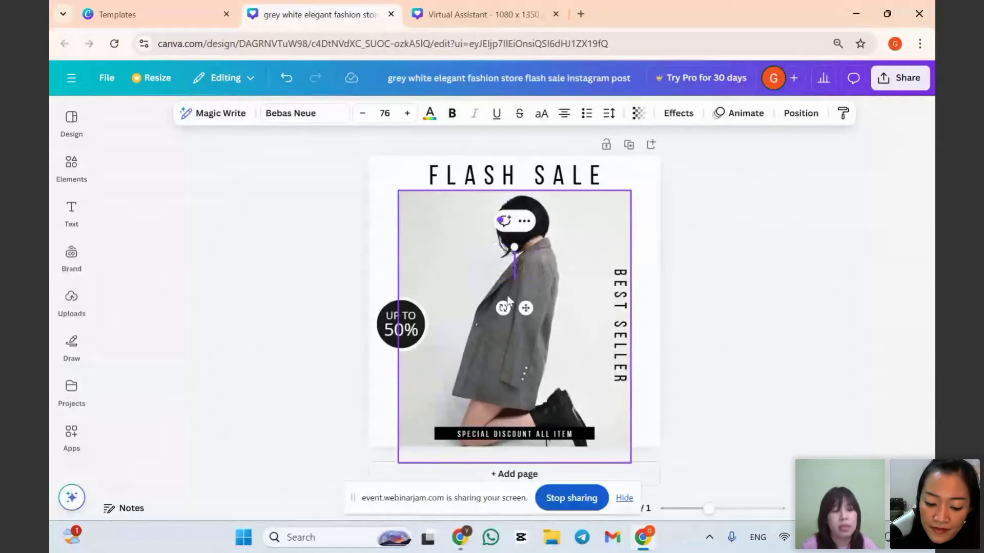
pyautogui.press('Escape')
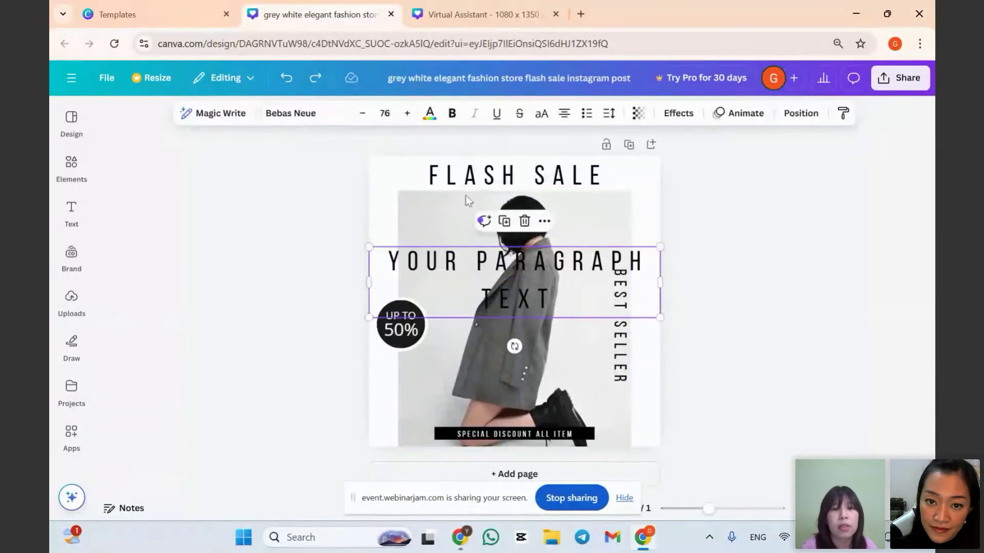
# Change the font of the placeholder paragraph text to Open Sans.
pyautogui.click(305, 113)
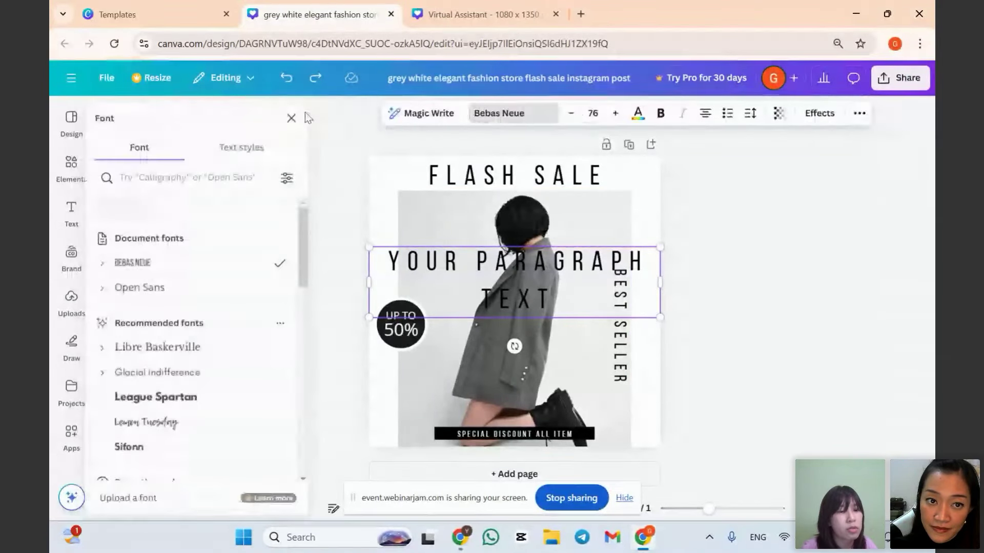
pyautogui.click(153, 287)
pyautogui.doubleClick(490, 324)
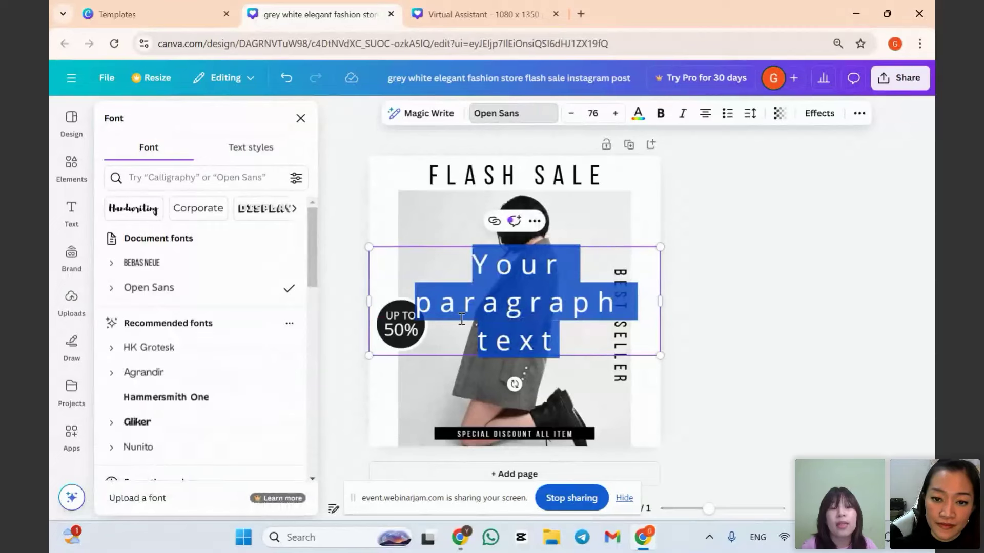
pyautogui.click(732, 273)
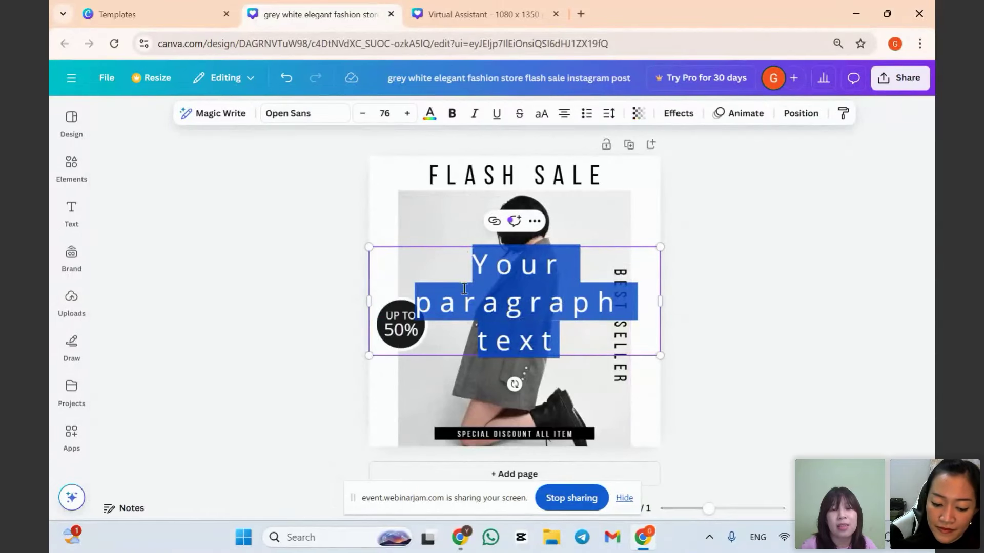
pyautogui.click(620, 308)
# Turn on uppercase for the paragraph text and move its box slightly up over the photo.
pyautogui.click(521, 276)
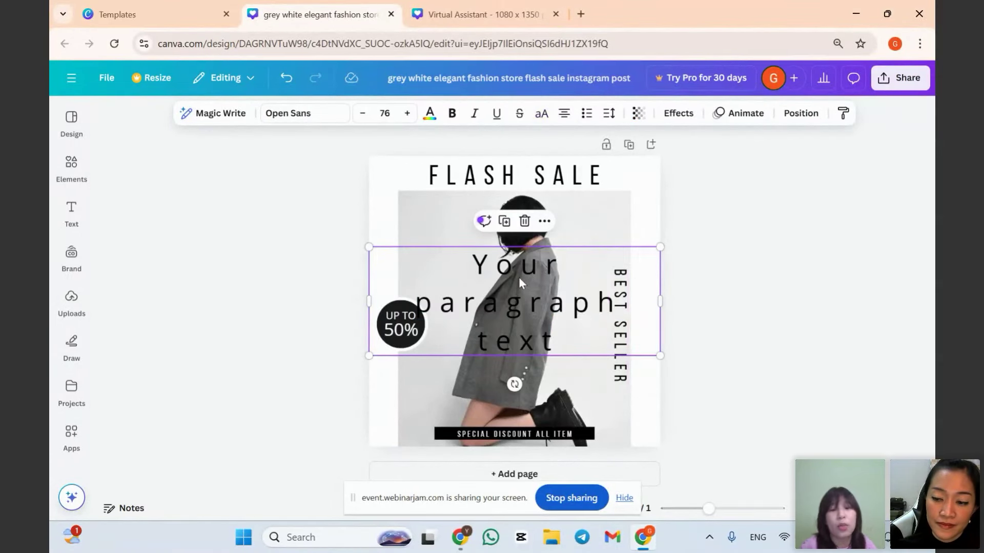
pyautogui.click(543, 116)
pyautogui.moveTo(568, 282); pyautogui.dragTo(560, 255)
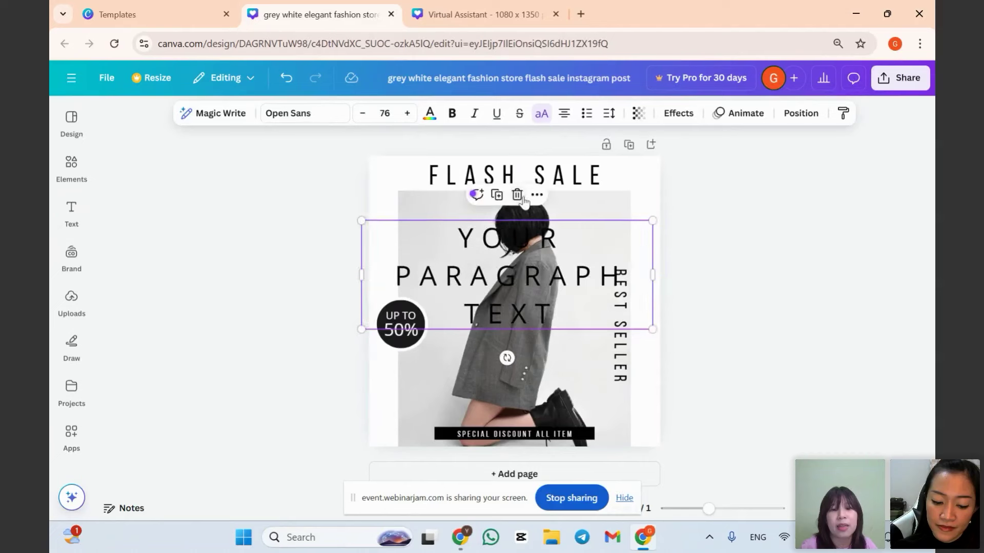
# Delete the uppercase paragraph text box and replace the FLASH SALE heading's wording with YEAR END SALE.
pyautogui.click(518, 195)
pyautogui.click(555, 189)
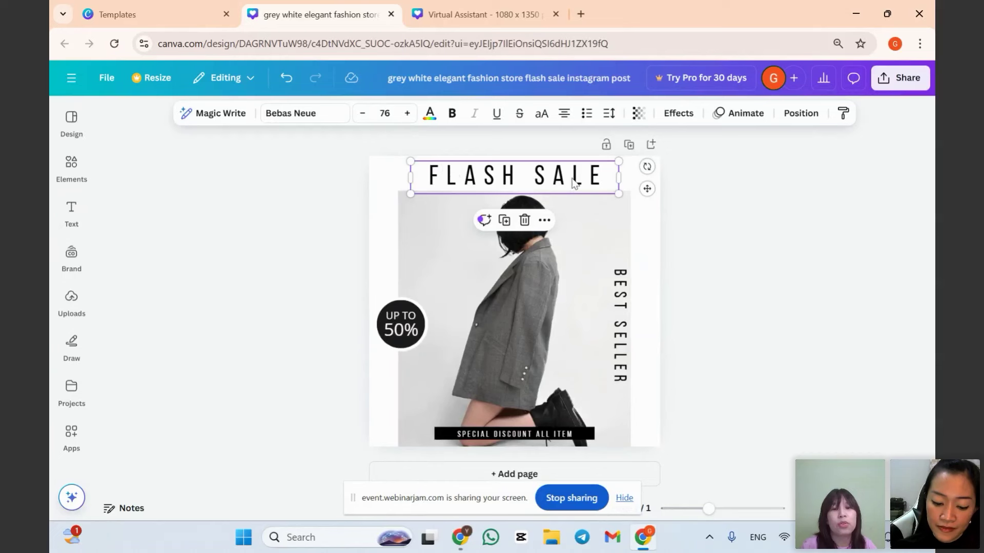
pyautogui.doubleClick(517, 187)
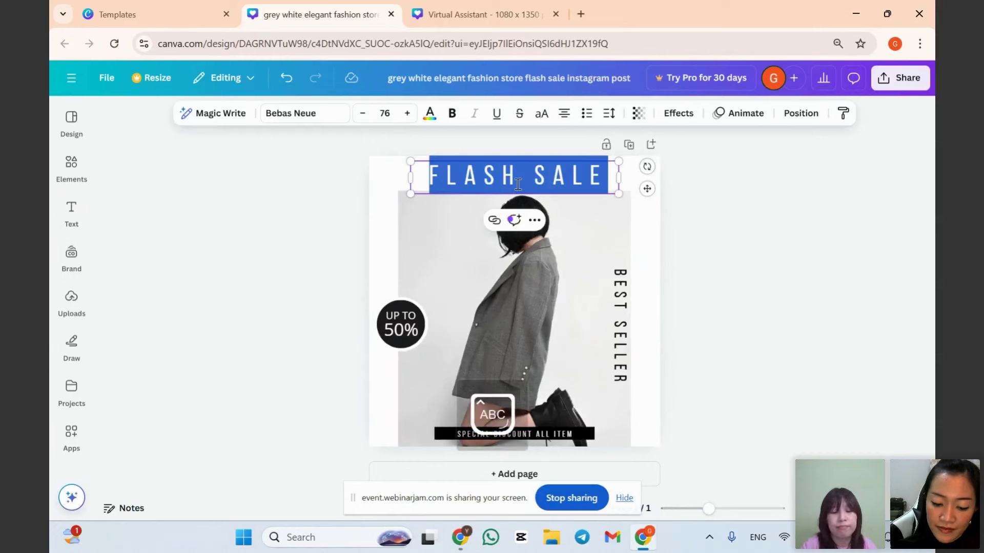
pyautogui.write('LAS')
pyautogui.press('BackSpace')
pyautogui.press('BackSpace')
pyautogui.press('BackSpace')
pyautogui.write('YEAR END SALE')
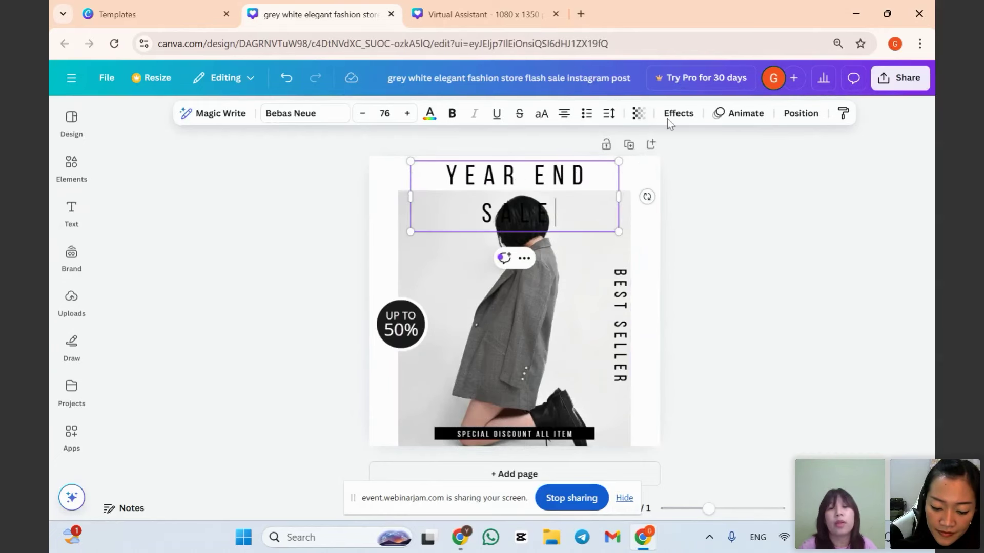
# Widen the YEAR END SALE heading's text box so the wording fits on one line.
pyautogui.press('Escape')
pyautogui.click(588, 210)
pyautogui.moveTo(622, 198); pyautogui.dragTo(670, 182)
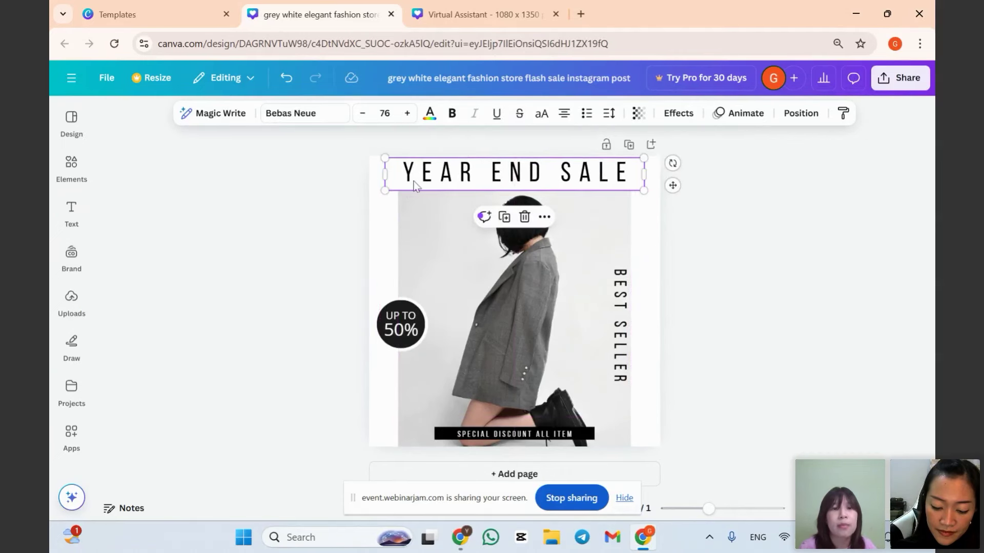
# Change the YEAR END SALE heading's font to Libre Baskerville.
pyautogui.click(321, 117)
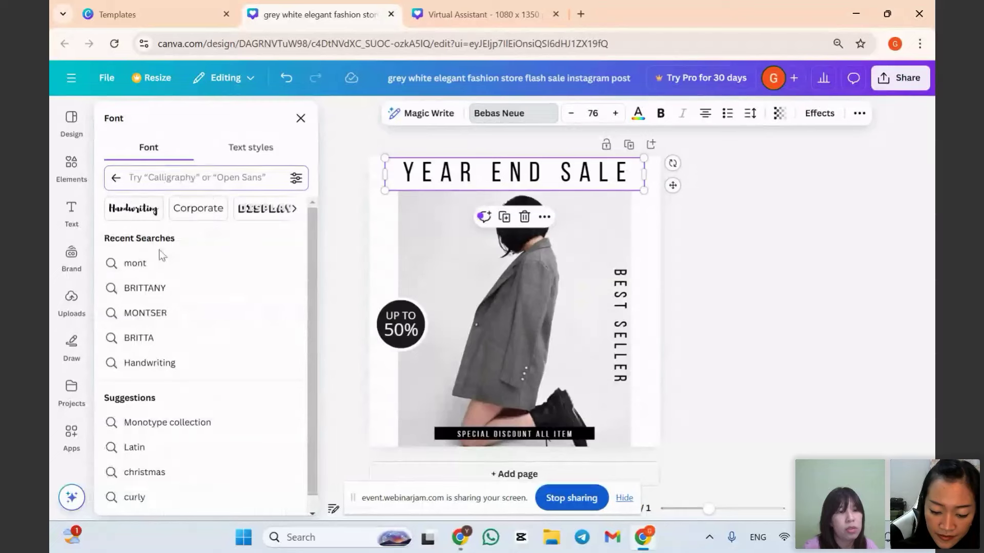
pyautogui.write('LIBRE')
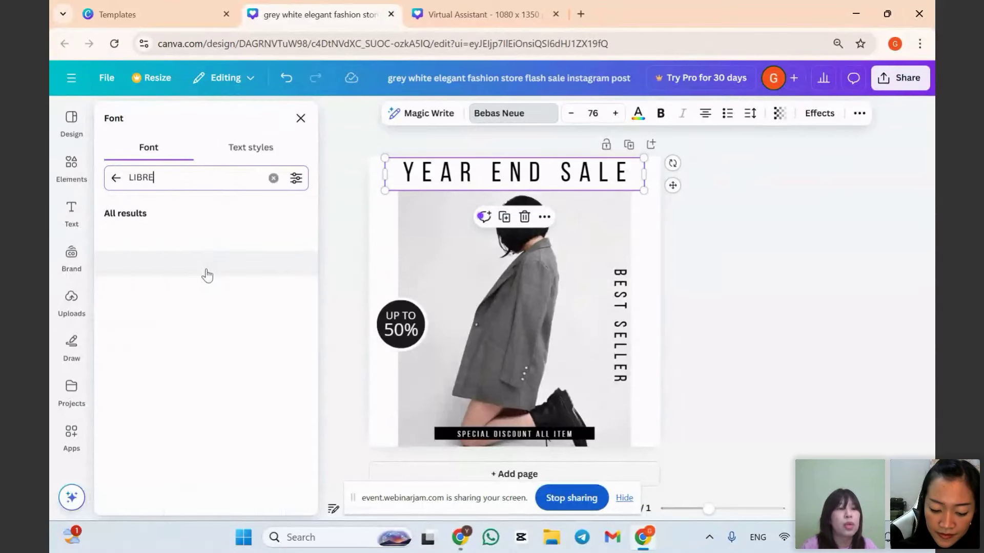
pyautogui.click(213, 240)
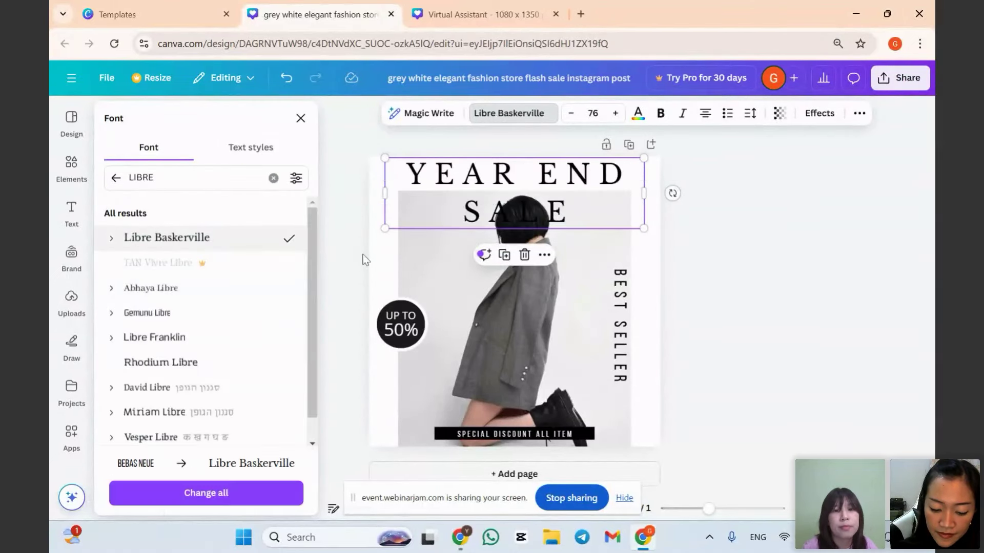
# Set the heading's font size to 50, then widen and centre its box on one line above the photo.
pyautogui.moveTo(644, 228); pyautogui.dragTo(589, 184)
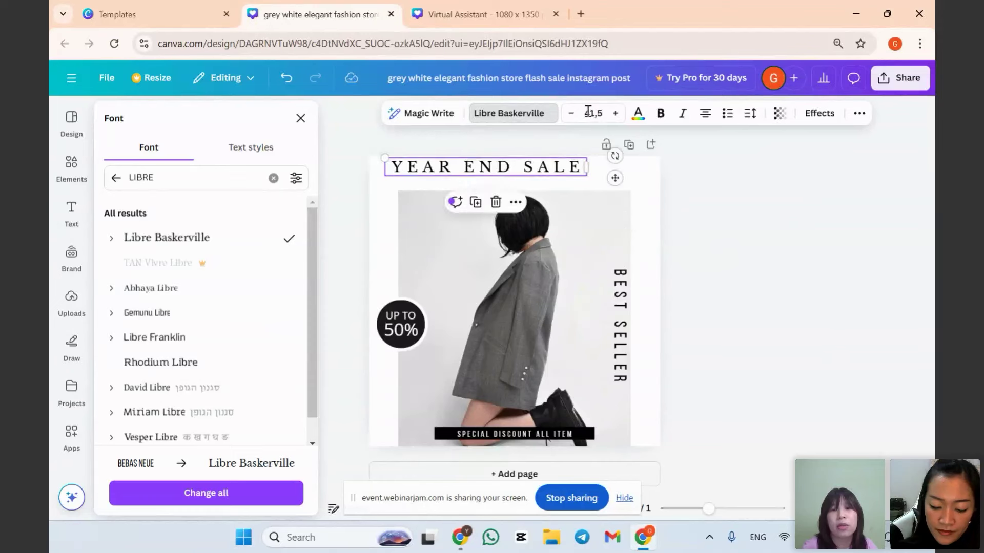
pyautogui.click(593, 113)
pyautogui.write('50')
pyautogui.press('Return')
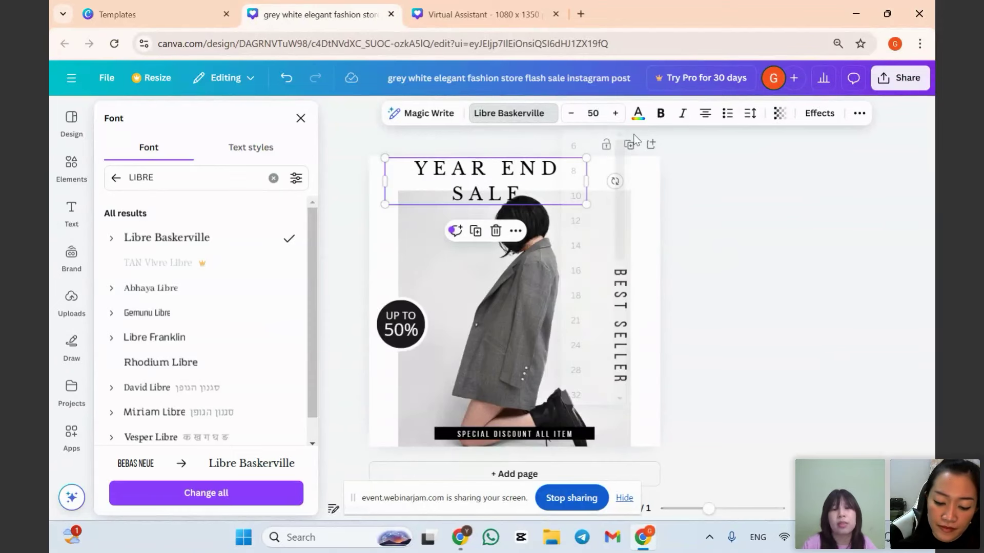
pyautogui.moveTo(592, 178); pyautogui.dragTo(652, 189)
pyautogui.moveTo(544, 170); pyautogui.dragTo(545, 169)
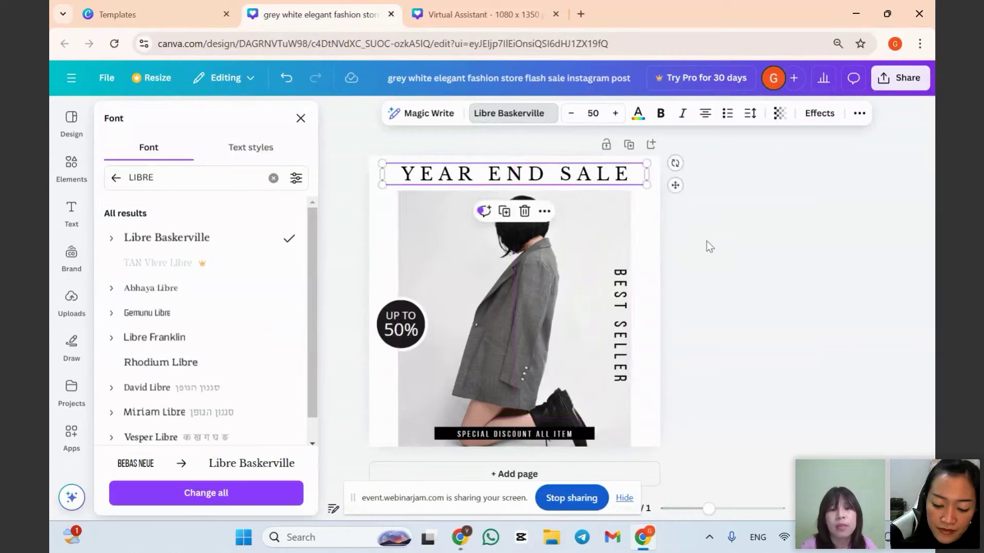
# Shrink the model photo and reposition it between the heading and the black discount banner.
pyautogui.click(432, 281)
pyautogui.moveTo(504, 284); pyautogui.dragTo(547, 280)
pyautogui.moveTo(634, 454); pyautogui.dragTo(598, 416)
pyautogui.moveTo(527, 358); pyautogui.dragTo(550, 347)
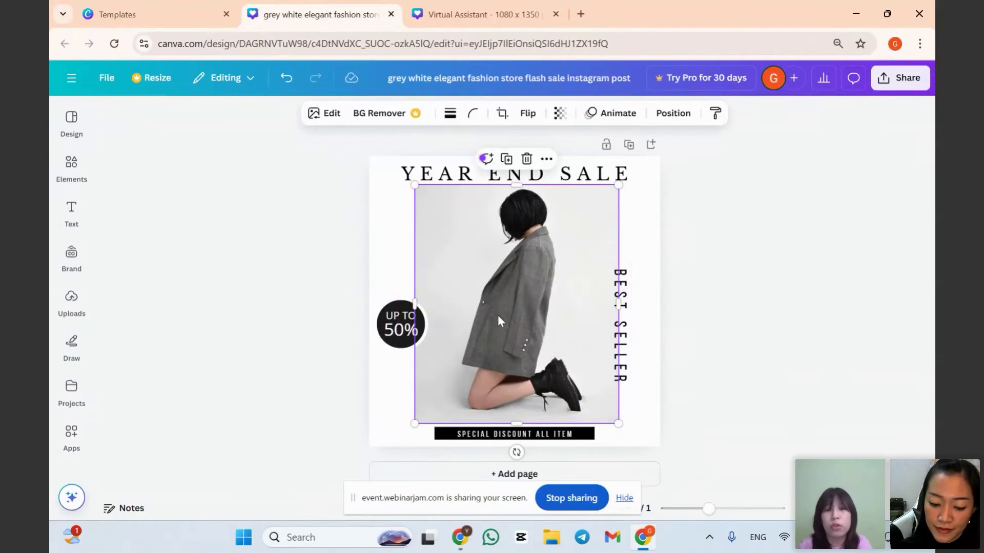
# Delete the model photo from the design and dismiss the AI image generator offer.
pyautogui.press('Delete')
pyautogui.click(507, 302)
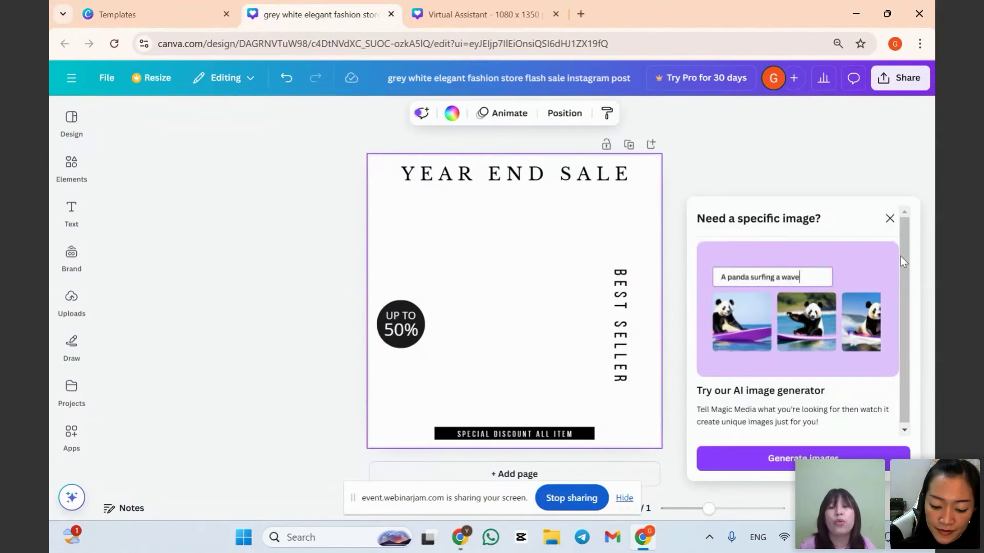
pyautogui.click(890, 219)
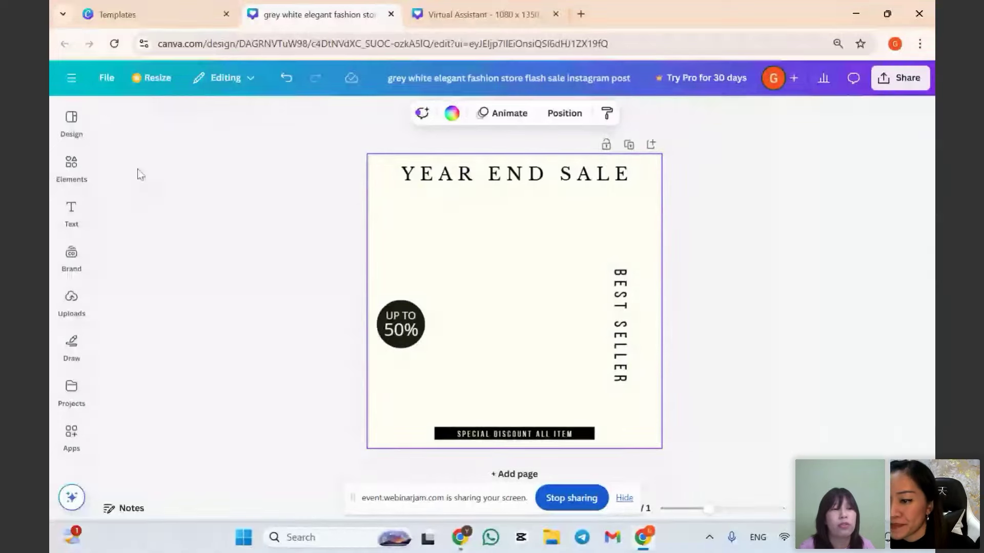
# Look at the elements search and the uploads area as sources for a replacement photo.
pyautogui.click(60, 176)
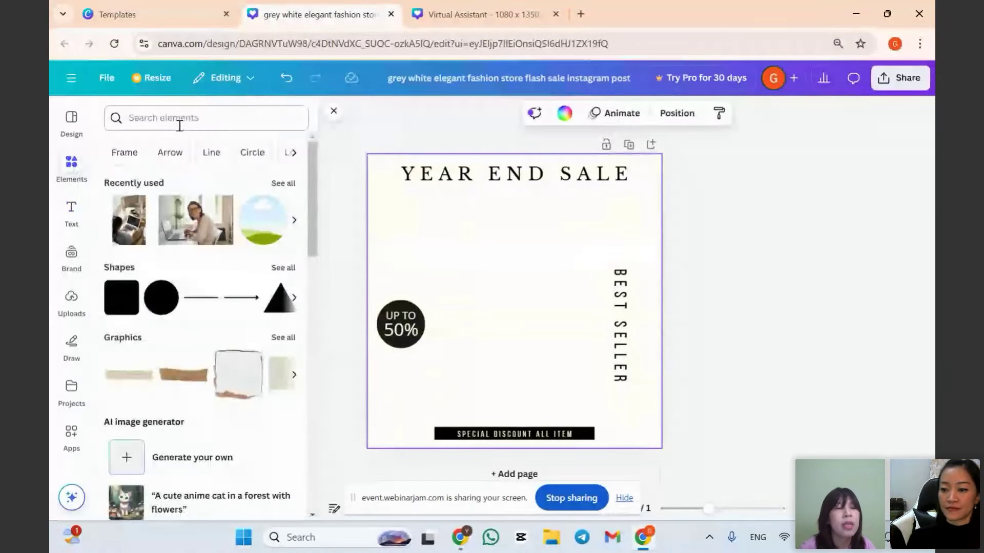
pyautogui.click(180, 122)
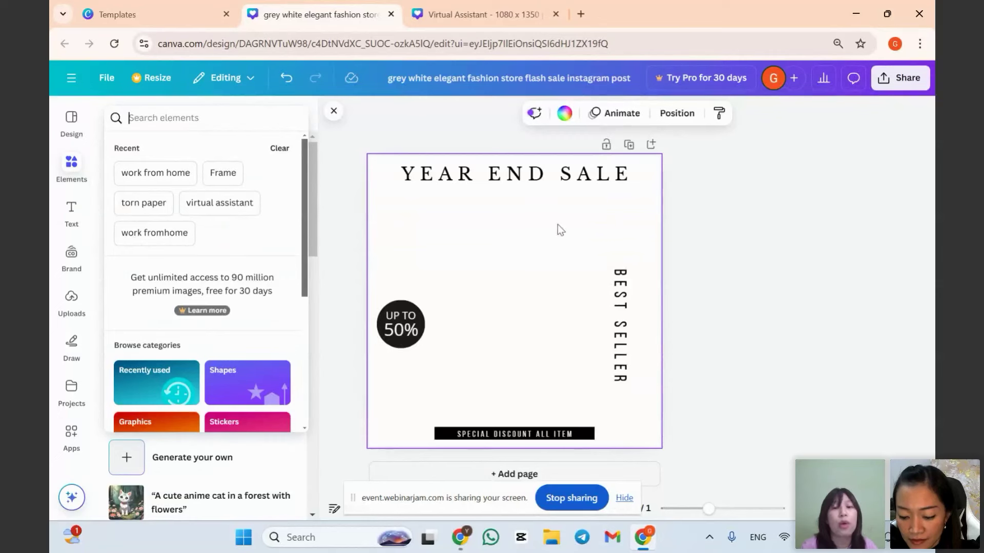
pyautogui.click(715, 233)
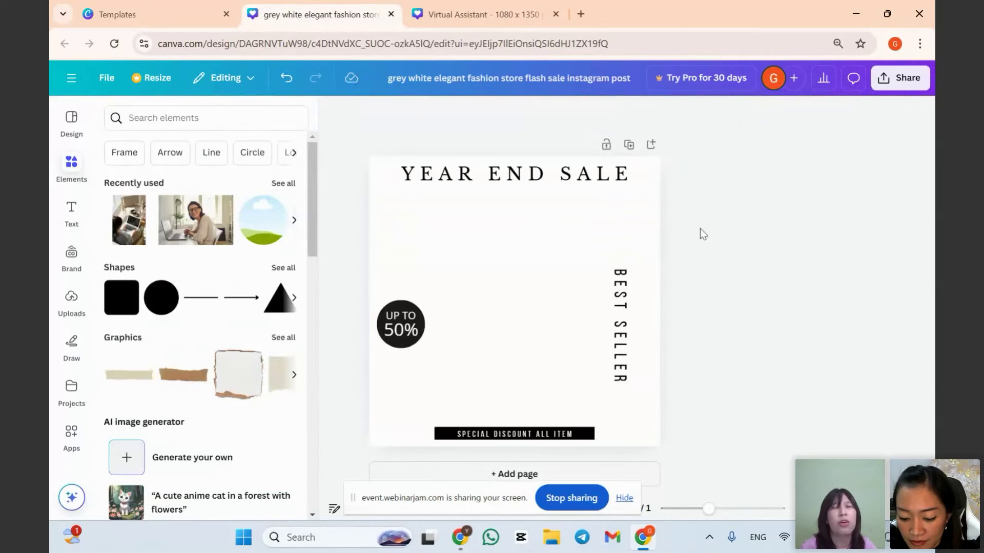
pyautogui.click(74, 312)
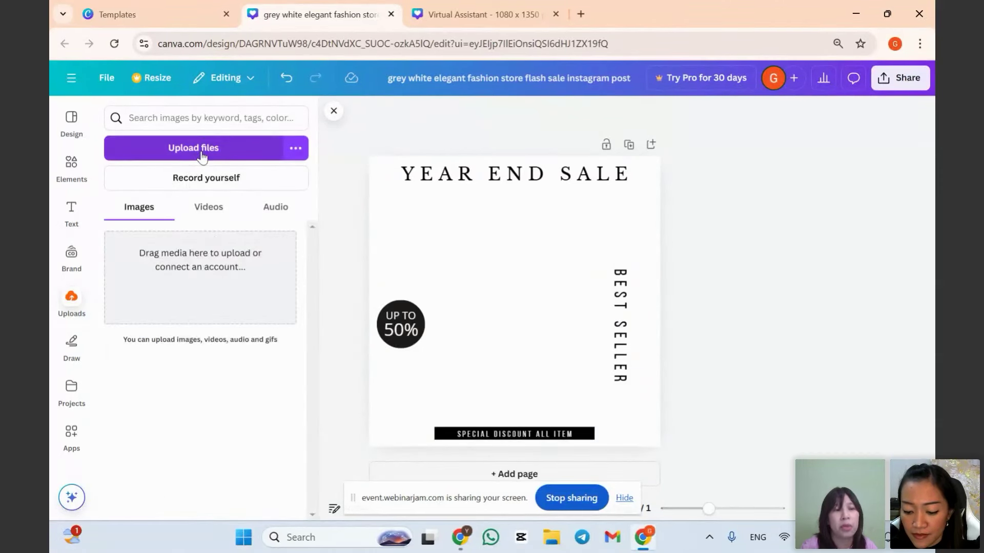
# Search the elements library for FASHION and limit the results to photos.
pyautogui.click(71, 168)
pyautogui.click(184, 121)
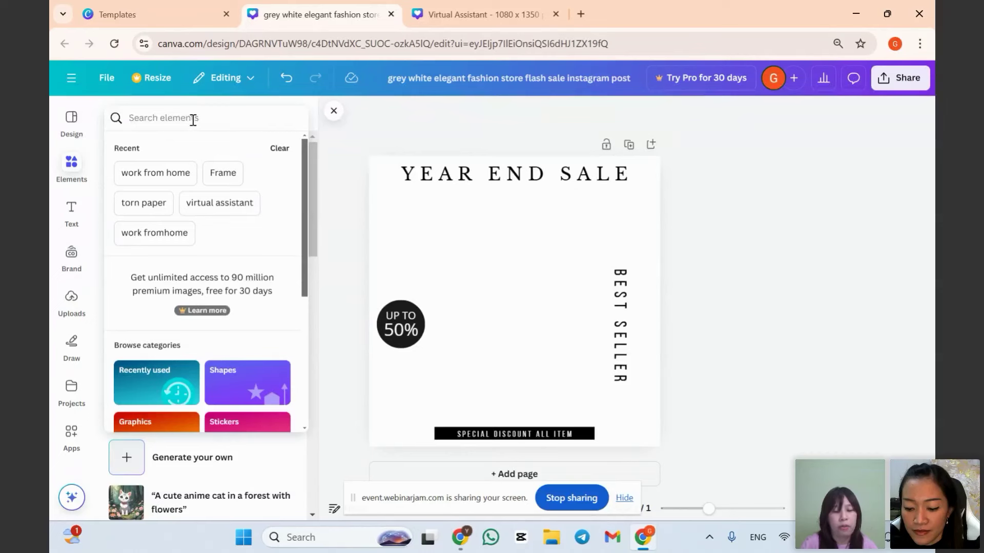
pyautogui.write('FASHI')
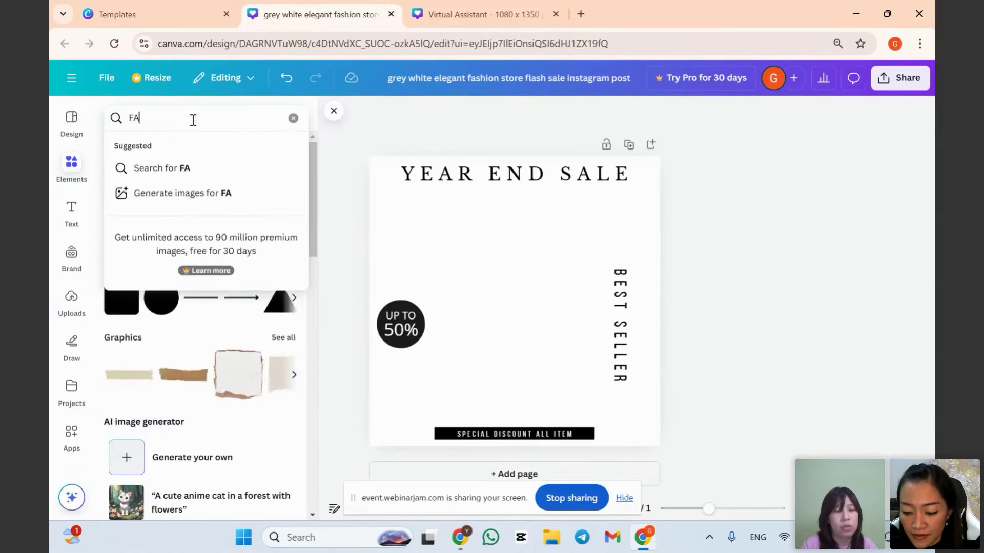
pyautogui.press('Return')
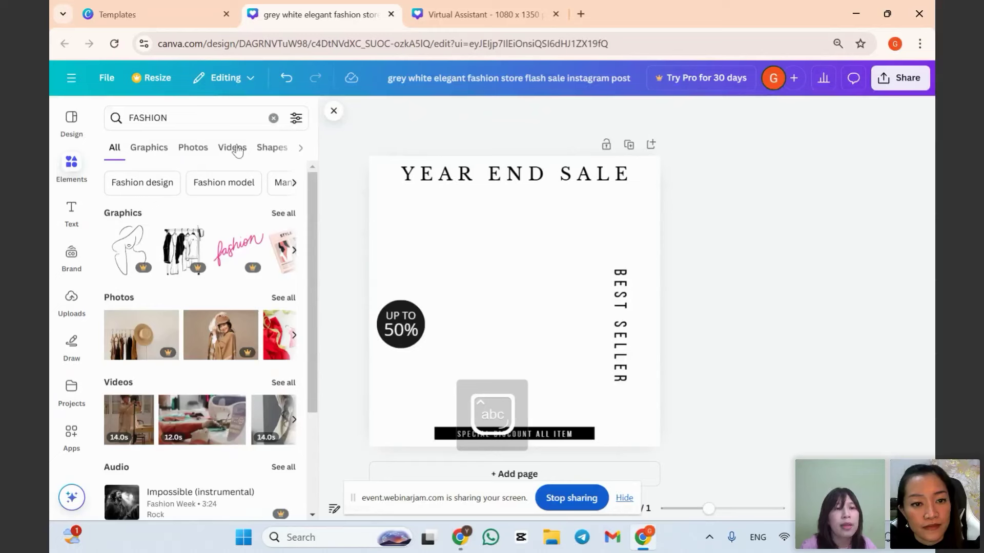
pyautogui.click(194, 153)
# Insert the photo of two women in coats and size it to fit between the heading and the discount banner.
pyautogui.scroll(-2, 185, 259)
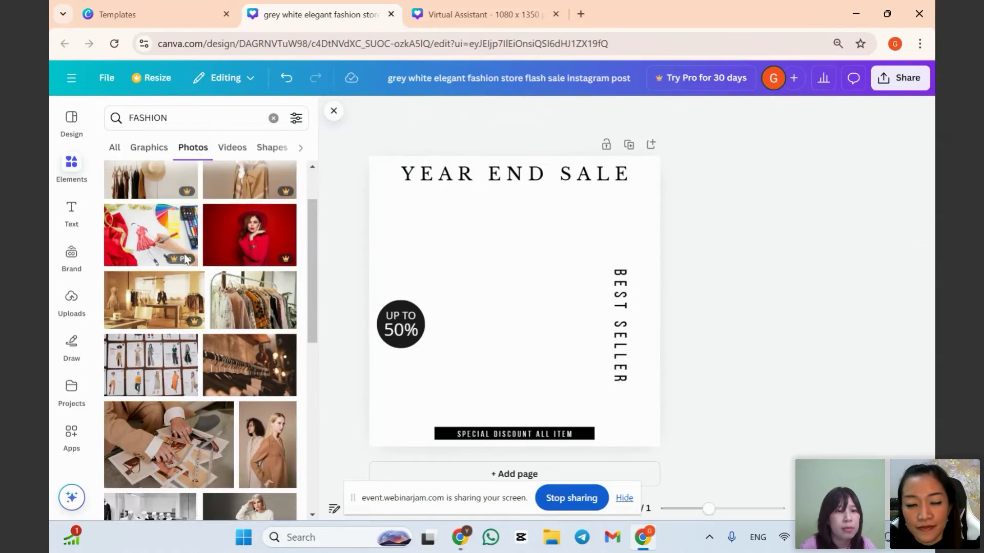
pyautogui.scroll(-2, 195, 279)
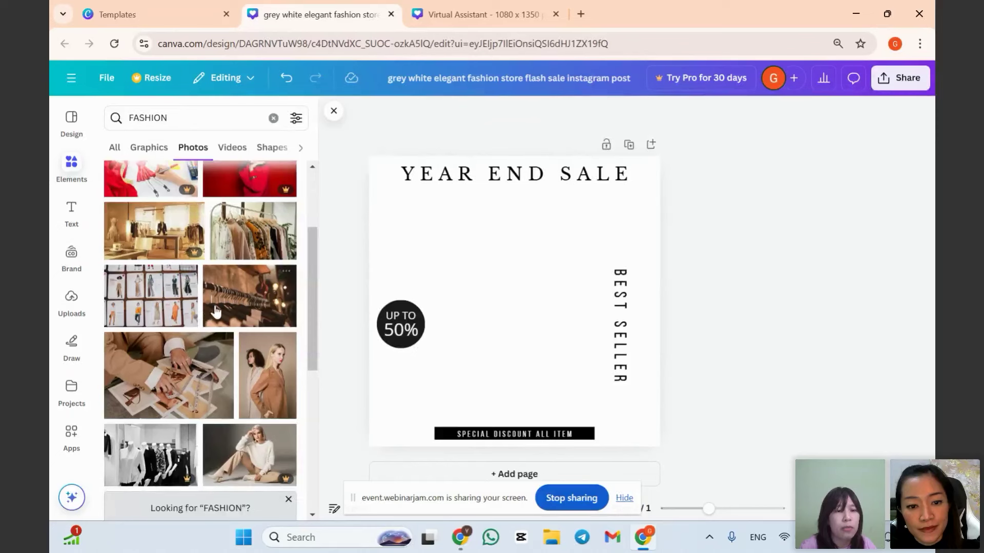
pyautogui.scroll(-2, 215, 311)
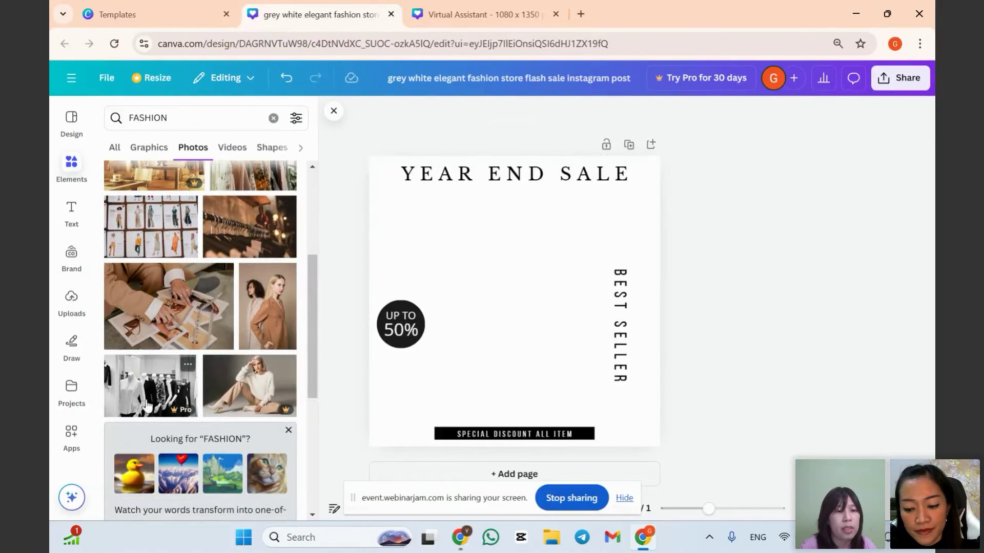
pyautogui.scroll(-2, 215, 321)
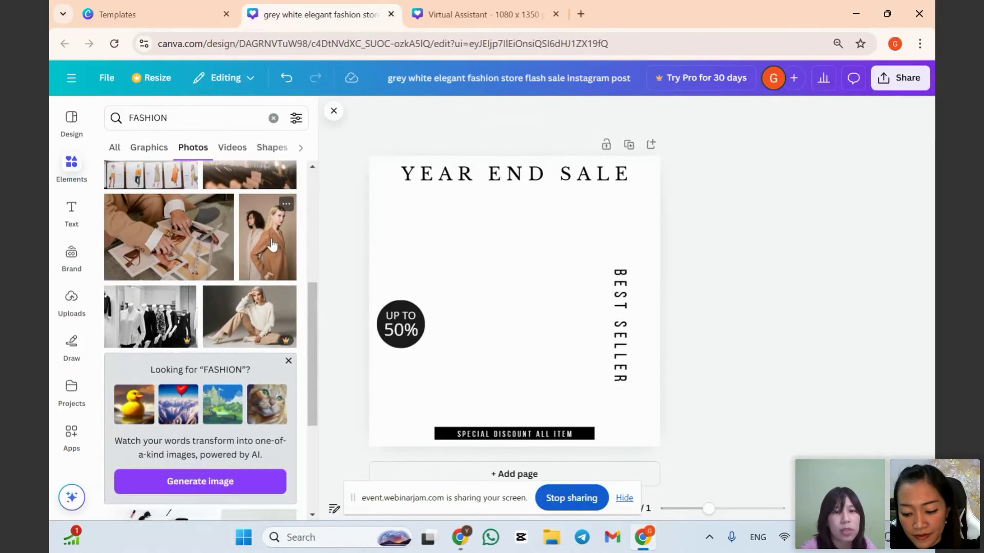
pyautogui.click(272, 245)
pyautogui.moveTo(590, 185); pyautogui.dragTo(579, 204)
pyautogui.moveTo(265, 248); pyautogui.dragTo(315, 259)
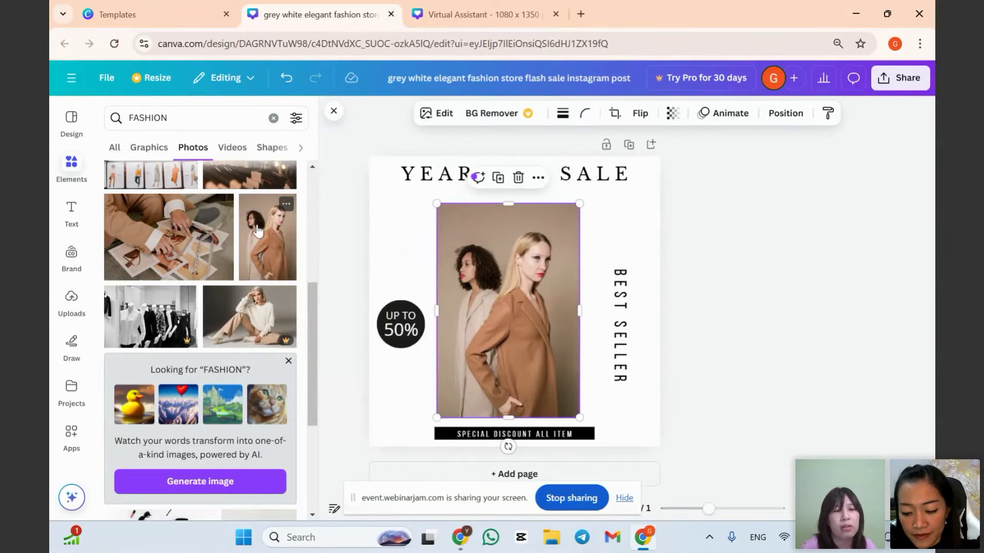
pyautogui.click(265, 243)
pyautogui.press('Delete')
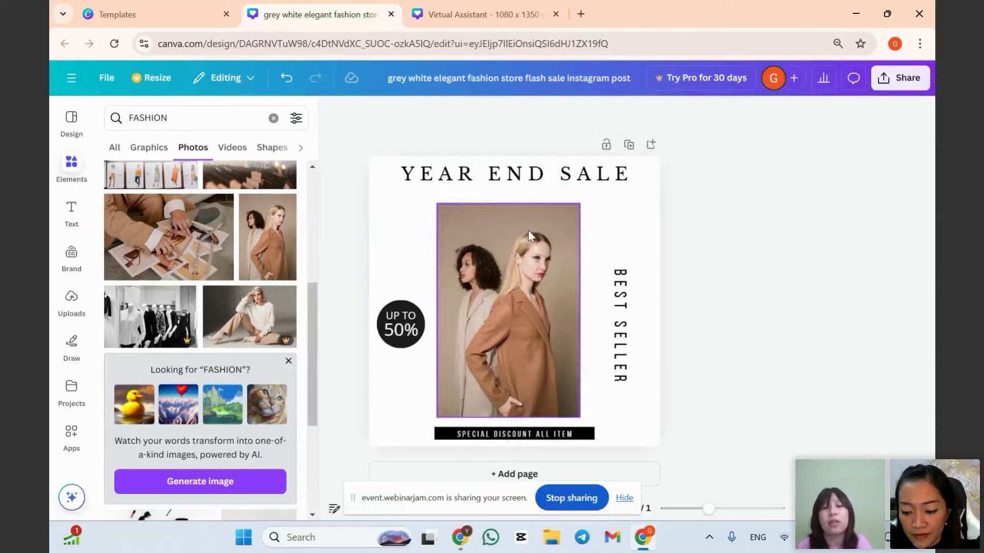
# Move the YEAR END SALE heading slightly down, closer to the photo.
pyautogui.click(534, 302)
pyautogui.click(590, 177)
pyautogui.moveTo(589, 176); pyautogui.dragTo(590, 180)
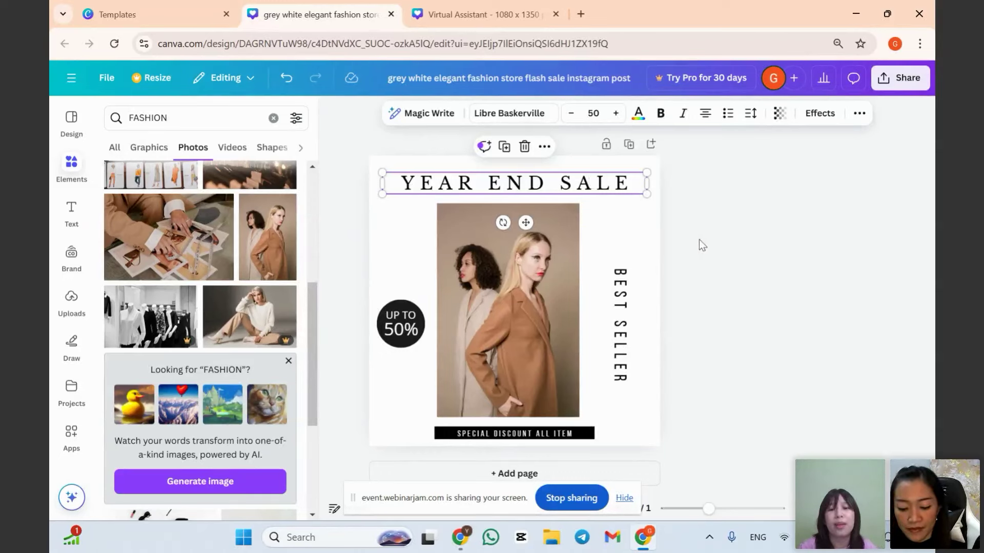
# Copy the heading's wording and paste it repeatedly in the same box until YEAR END SALE occurs six times.
pyautogui.click(531, 183)
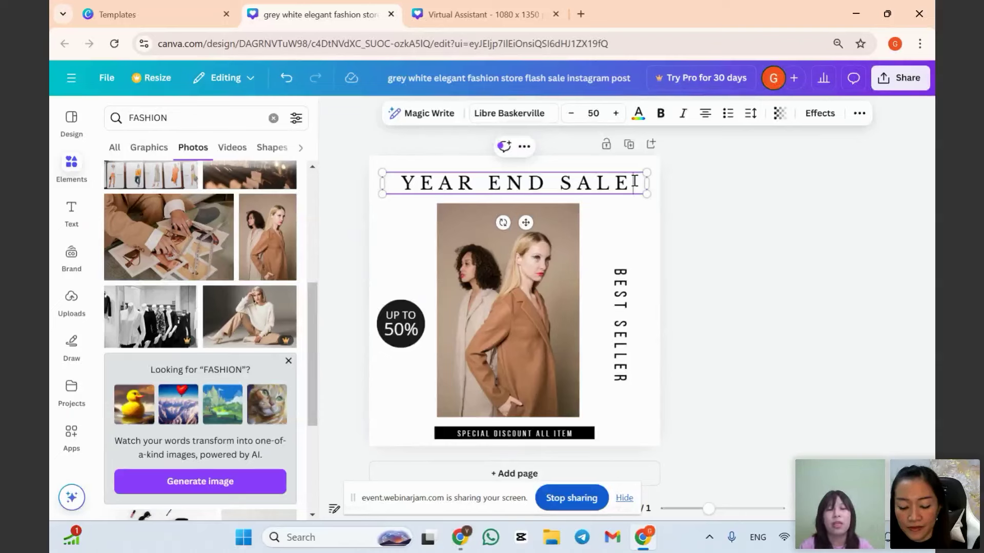
pyautogui.tripleClick(400, 179)
pyautogui.hotkey('ctrl', 'c')
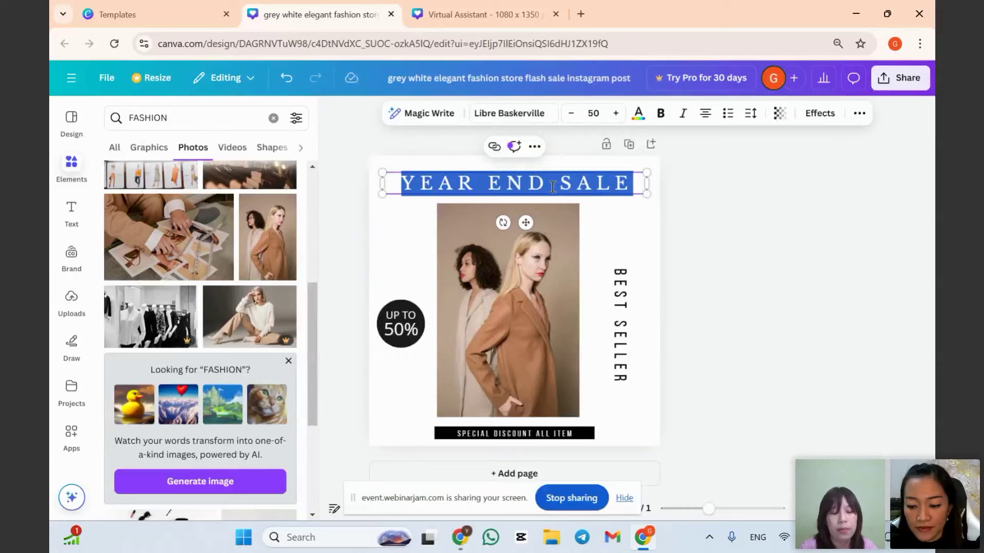
pyautogui.press('Escape')
pyautogui.hotkey('ctrl', 'v')
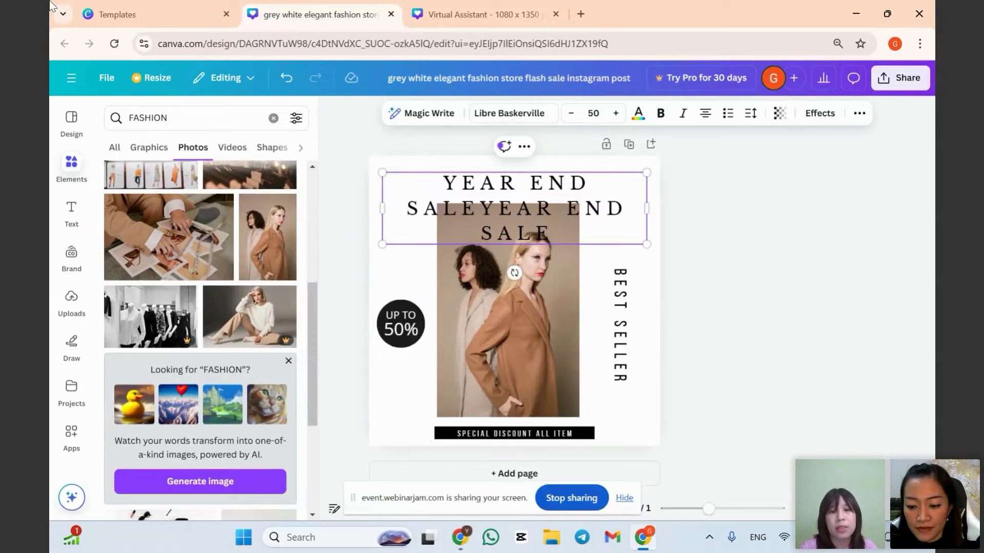
pyautogui.hotkey('ctrl', 'v')
pyautogui.hotkey('ctrl', 'v')
pyautogui.hotkey('ctrl', 'v')
pyautogui.hotkey('ctrl', 'v')
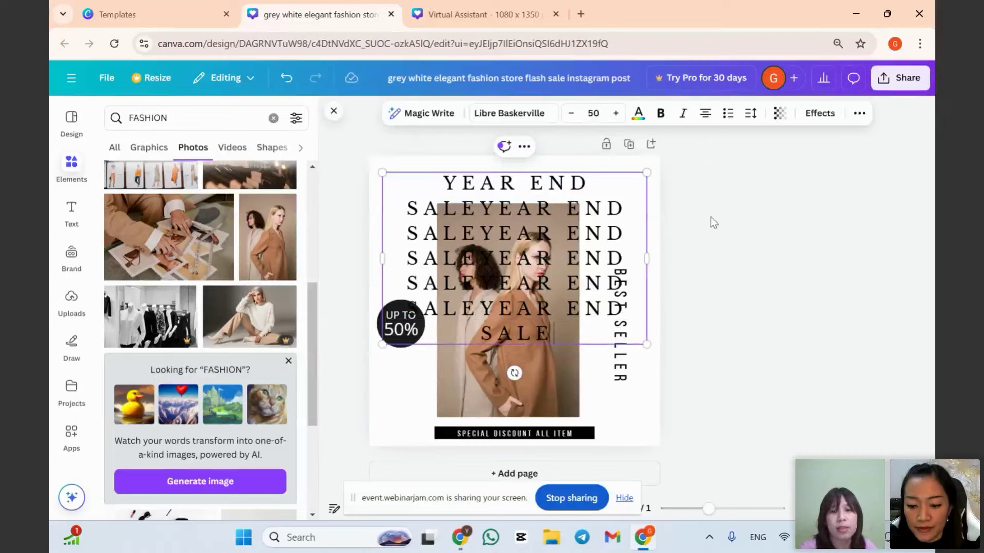
# Widen the repeated heading's text box far past the page's right edge and set its font size to 30.
pyautogui.moveTo(646, 260); pyautogui.dragTo(879, 221)
pyautogui.click(515, 168)
pyautogui.click(499, 199)
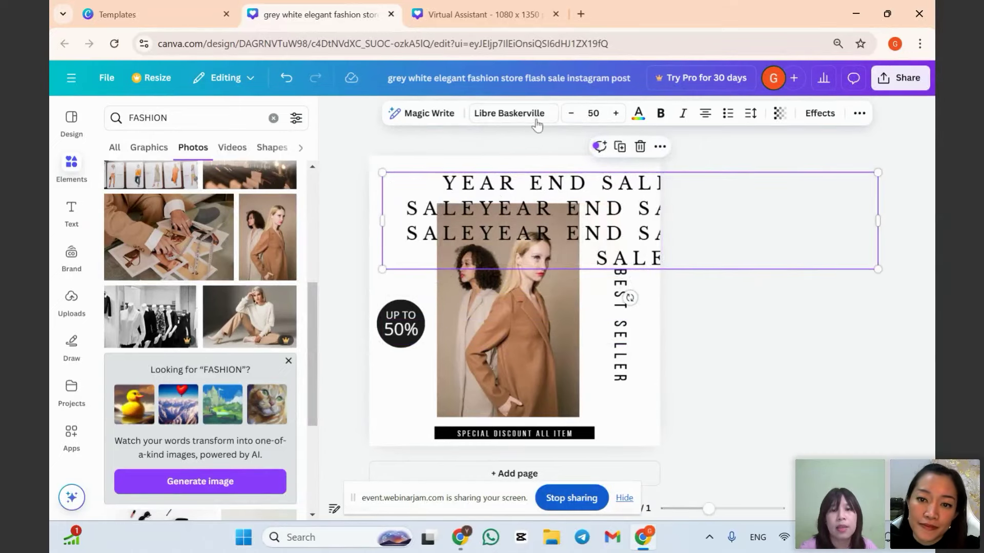
pyautogui.click(595, 114)
pyautogui.press('Return')
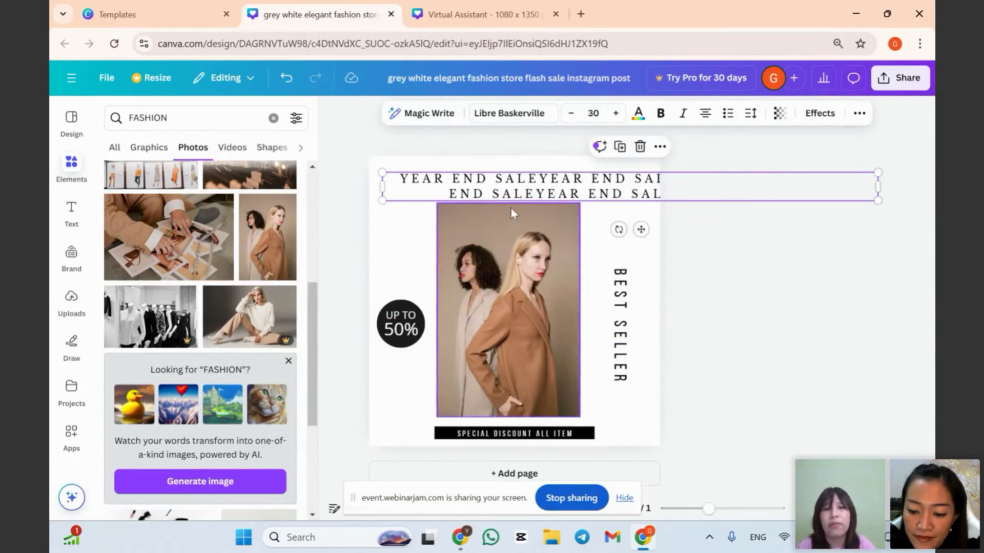
# Widen the repeated YEAR END SALE heading's text box far past both side edges of the page.
pyautogui.moveTo(378, 187); pyautogui.dragTo(318, 186)
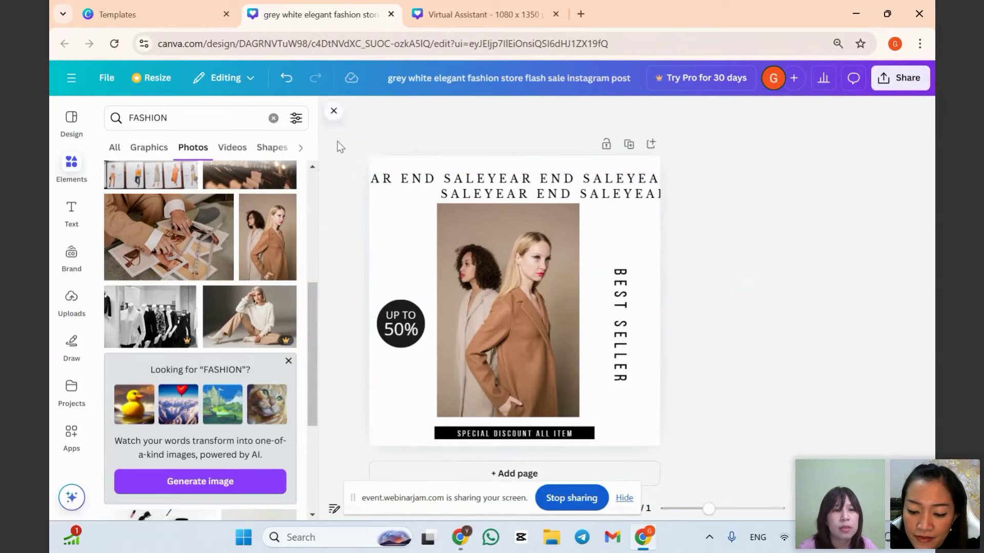
pyautogui.click(334, 111)
pyautogui.moveTo(317, 180); pyautogui.dragTo(106, 185)
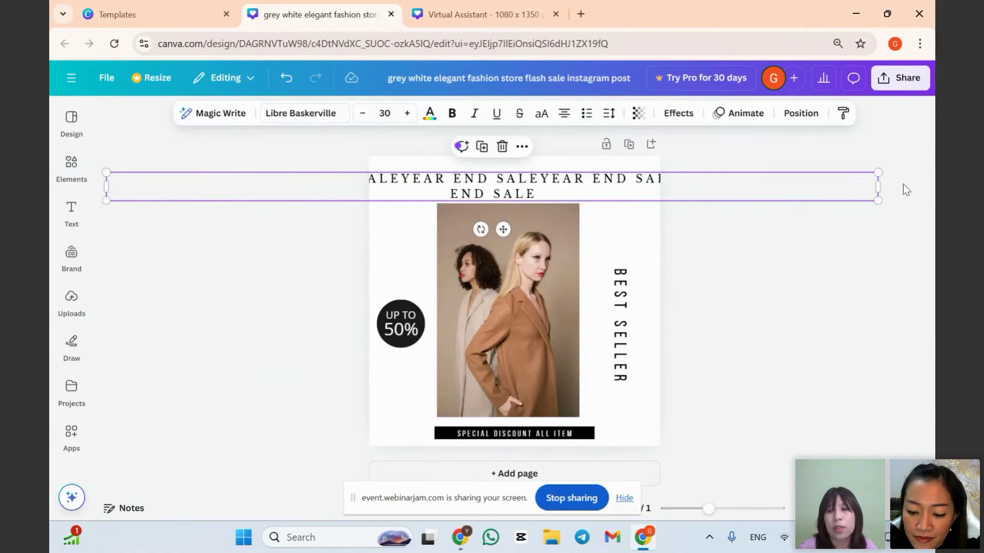
pyautogui.moveTo(879, 187); pyautogui.dragTo(931, 187)
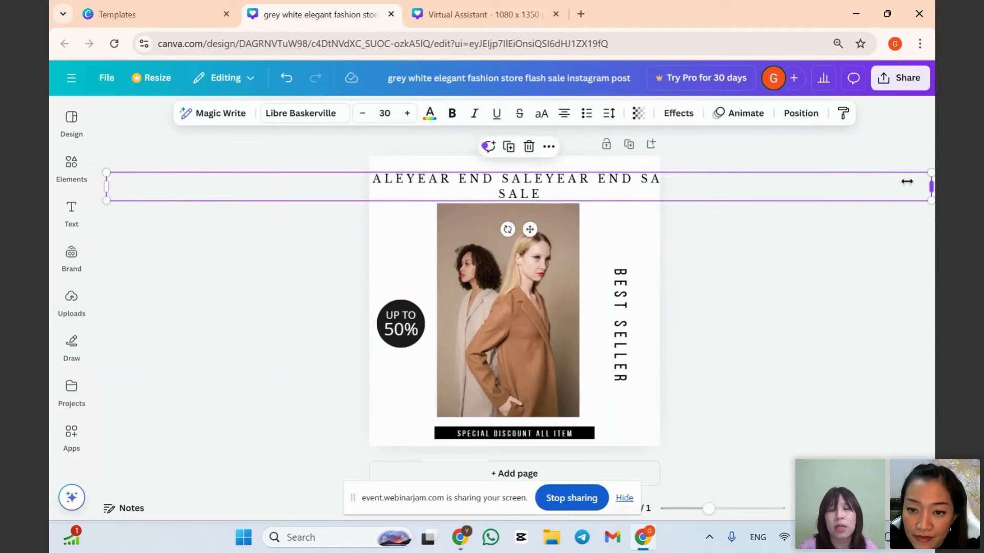
# Delete the last SALE from the repeated heading so that the text fits on one line.
pyautogui.click(536, 189)
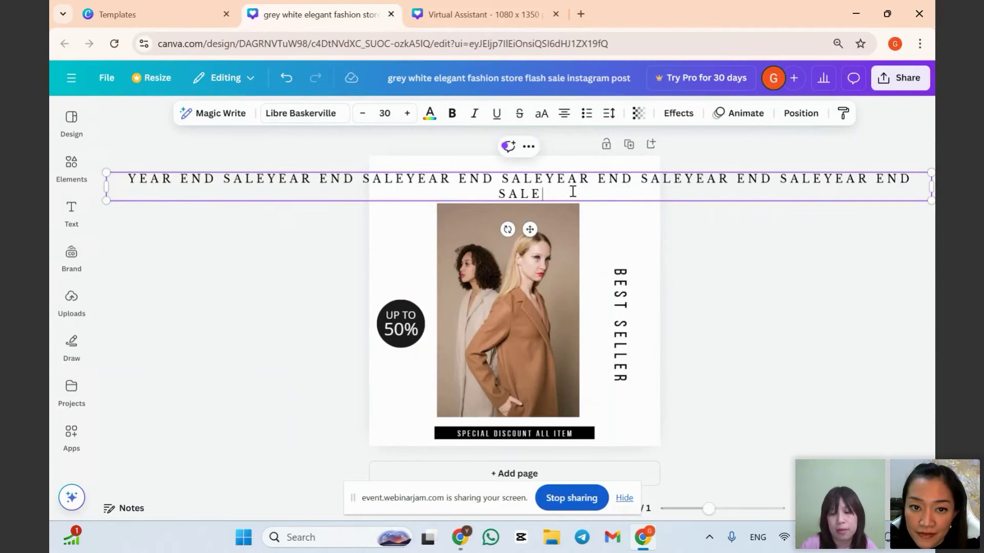
pyautogui.press('Escape')
pyautogui.press('BackSpace')
pyautogui.press('BackSpace')
pyautogui.press('BackSpace')
pyautogui.press('BackSpace')
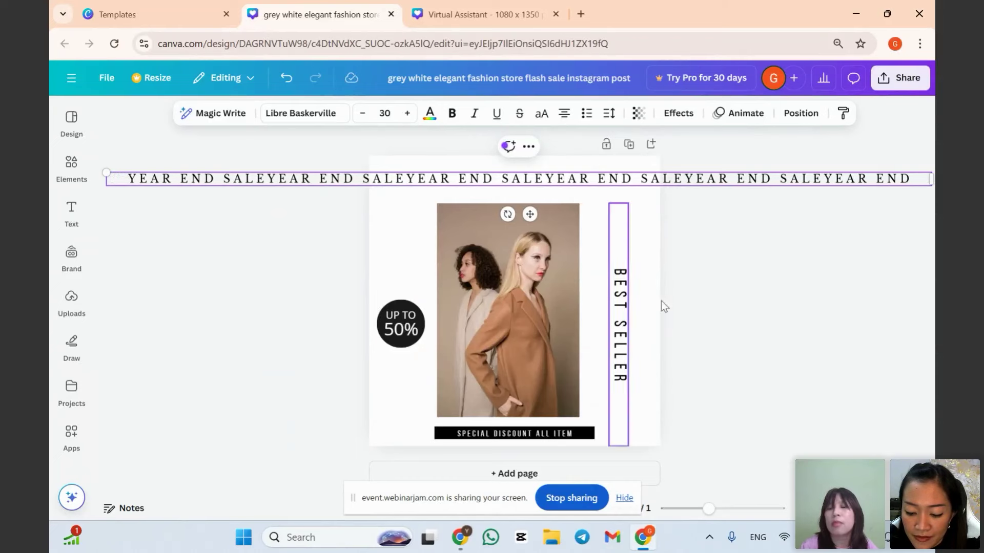
pyautogui.click(826, 225)
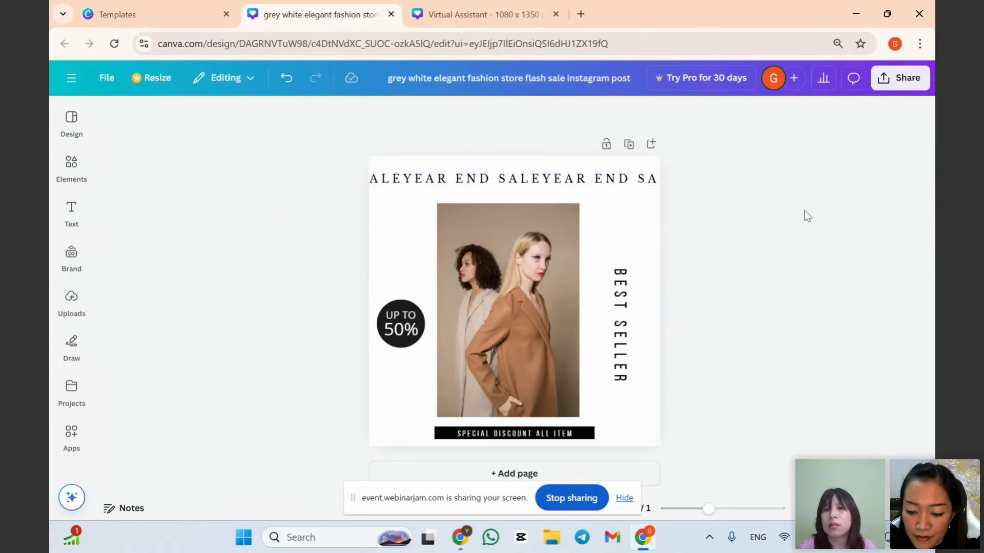
# Shift the repeated heading right and slightly down, and apply the Drift animation to it.
pyautogui.click(484, 181)
pyautogui.moveTo(484, 180); pyautogui.dragTo(670, 180)
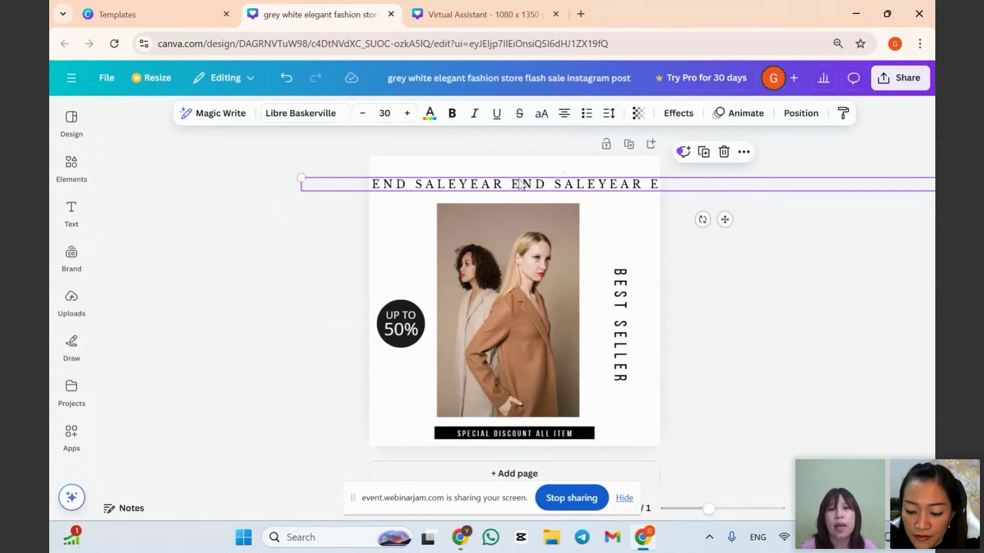
pyautogui.click(738, 115)
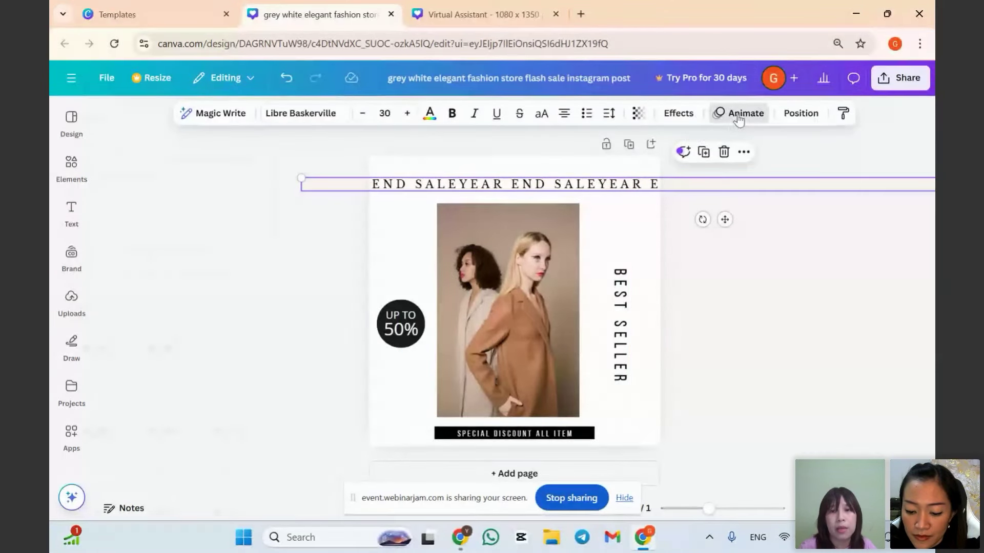
pyautogui.scroll(-4, 172, 379)
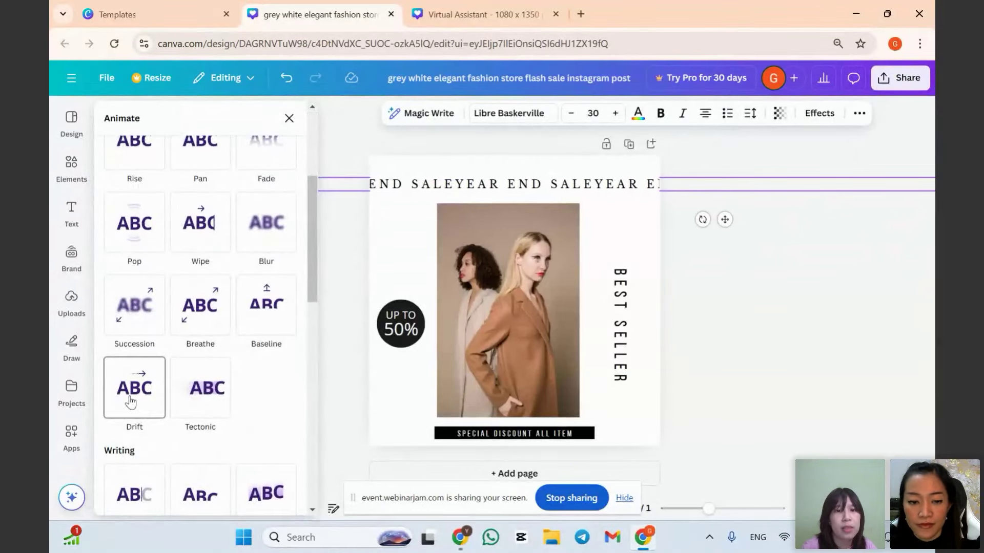
pyautogui.click(131, 403)
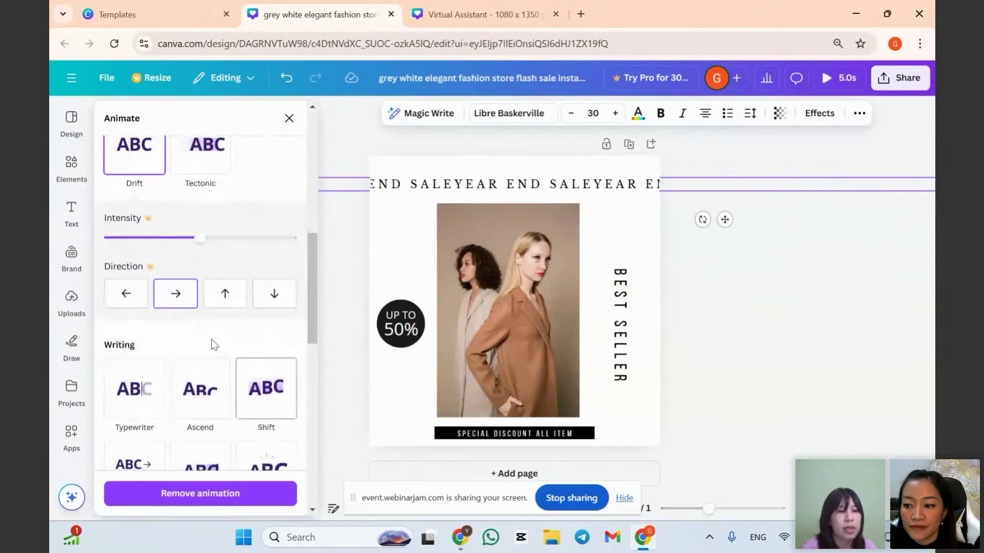
# Try to set the direction of the heading's Drift animation to rightward.
pyautogui.click(175, 293)
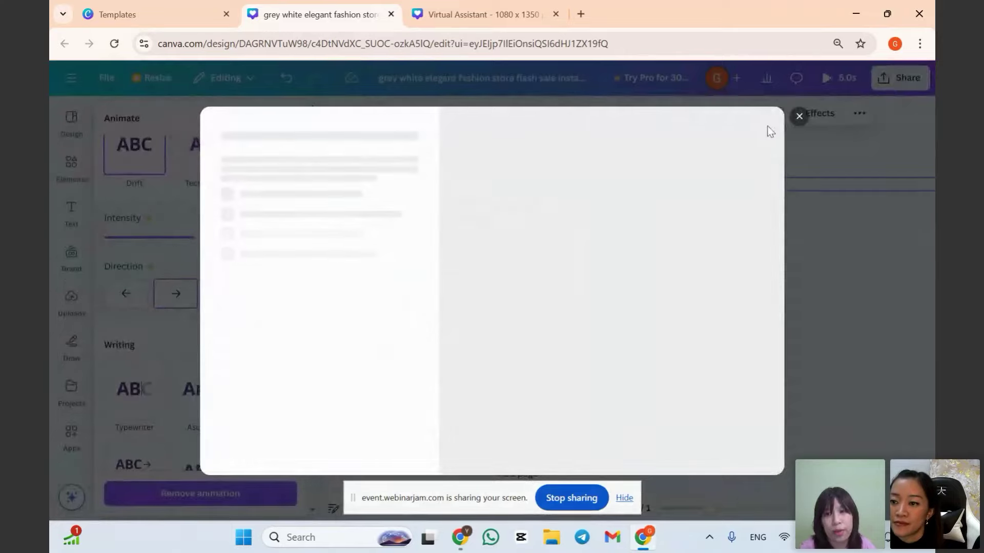
pyautogui.click(799, 117)
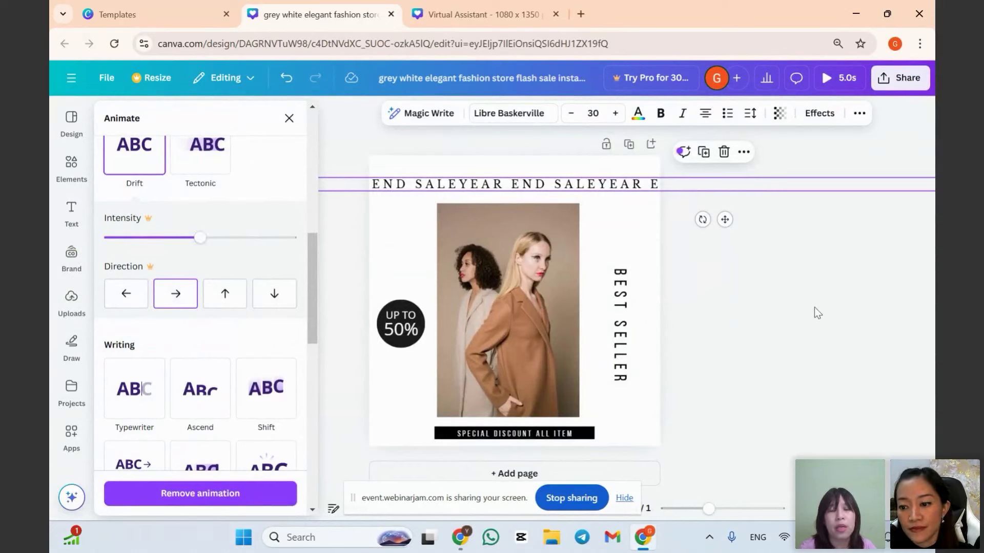
pyautogui.click(175, 294)
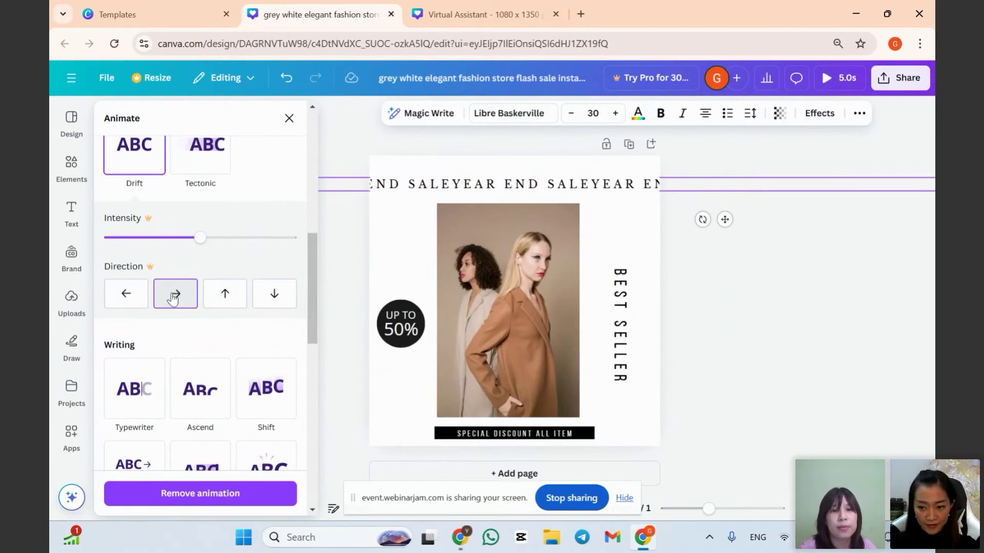
pyautogui.click(718, 222)
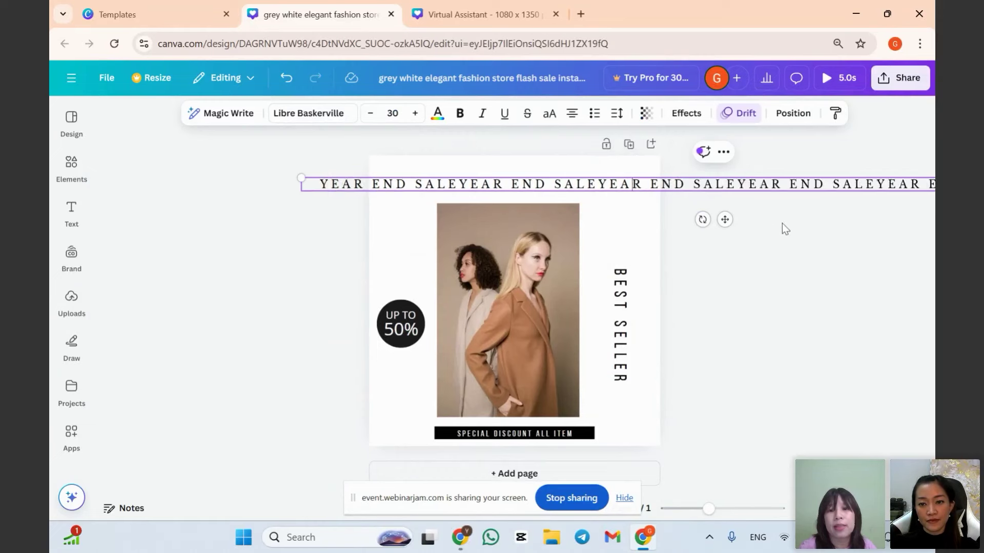
# Apply the Background text effect to the repeated heading and set its color to black.
pyautogui.click(681, 111)
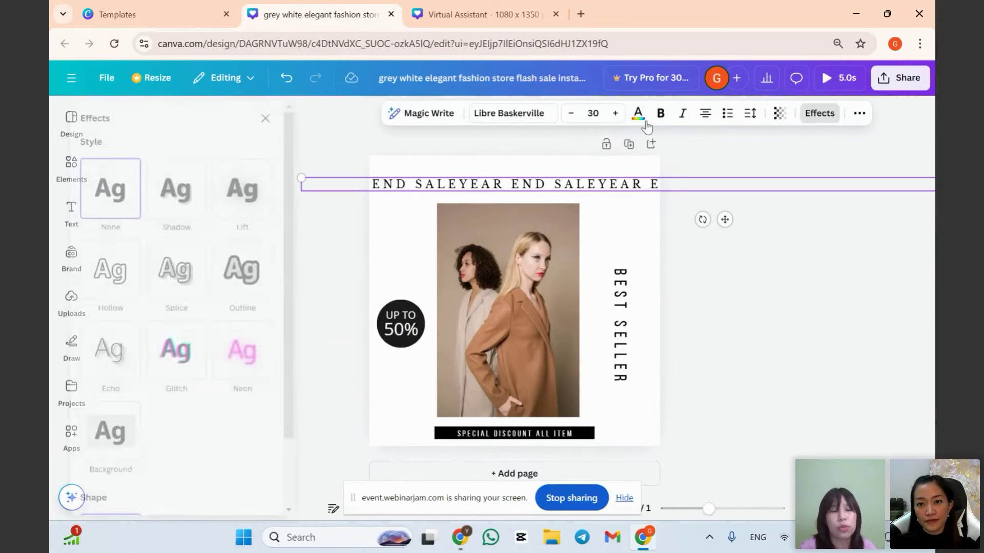
pyautogui.click(122, 439)
pyautogui.scroll(-5, 266, 431)
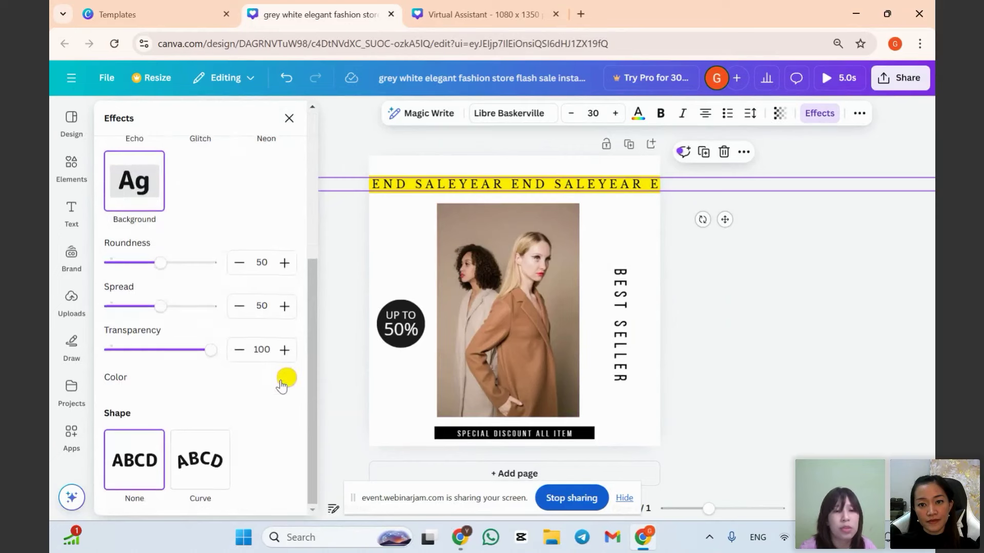
pyautogui.click(285, 379)
pyautogui.click(142, 226)
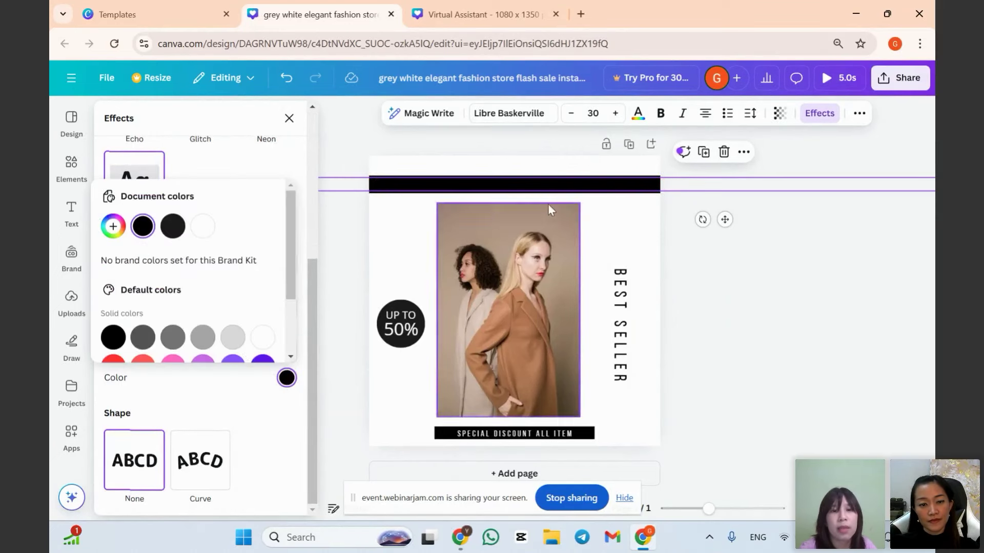
# Change the repeated heading's text color to white.
pyautogui.click(624, 190)
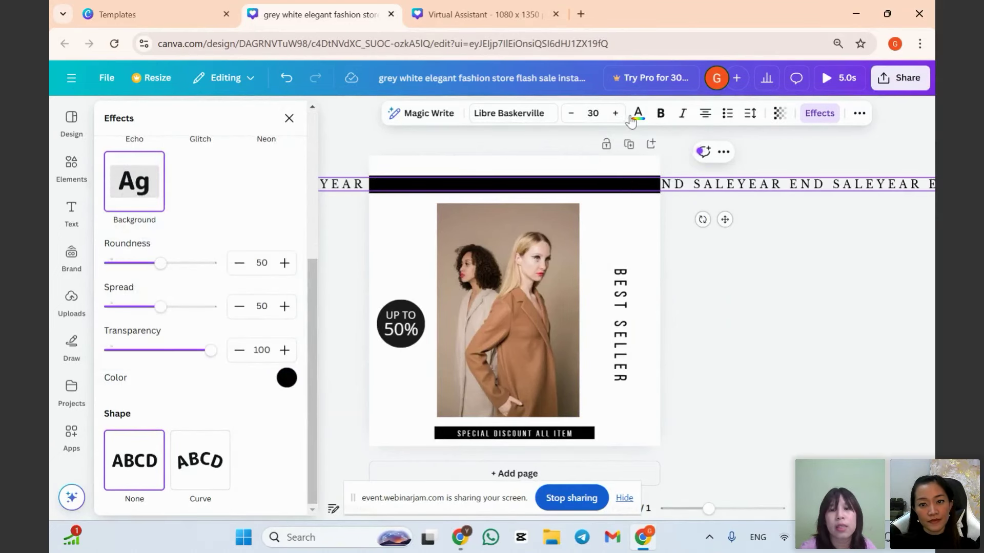
pyautogui.click(676, 189)
pyautogui.press('Escape')
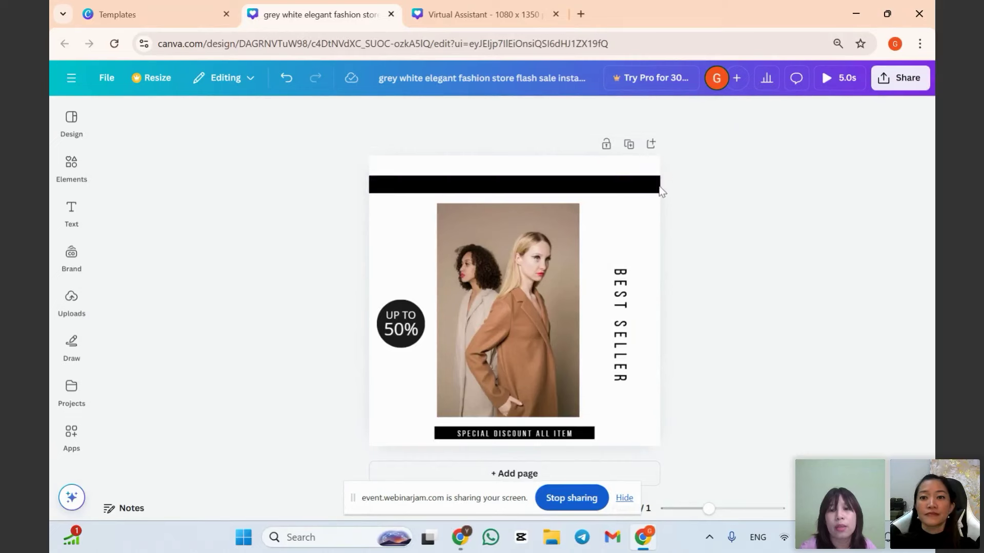
pyautogui.click(441, 114)
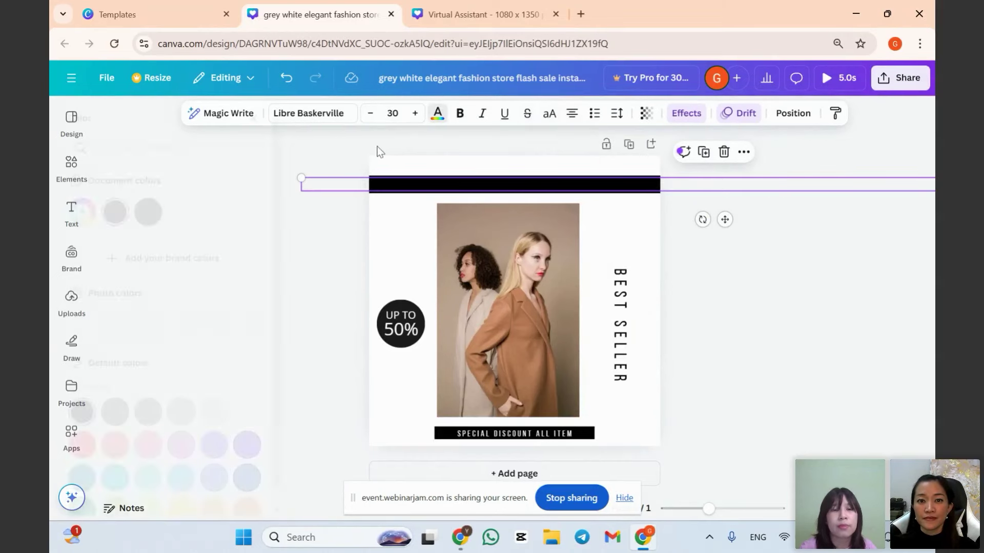
pyautogui.press('Escape')
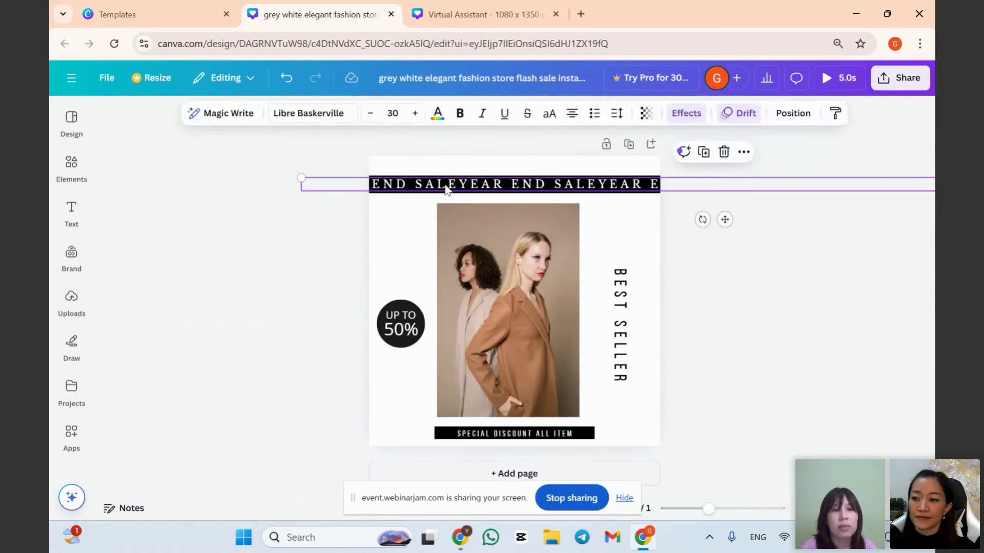
# Preview the Drift animation on the black heading band again.
pyautogui.click(736, 117)
pyautogui.scroll(-3, 207, 423)
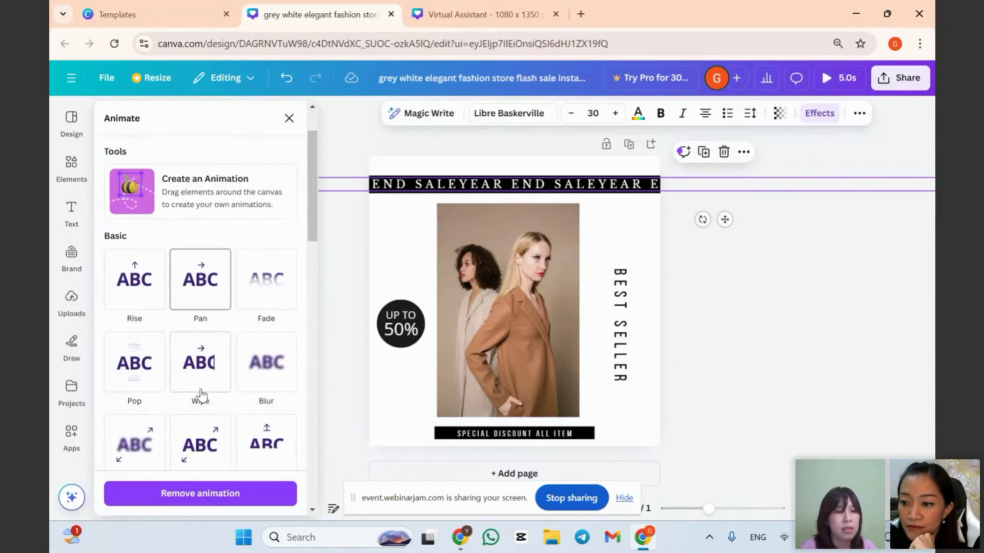
pyautogui.click(135, 453)
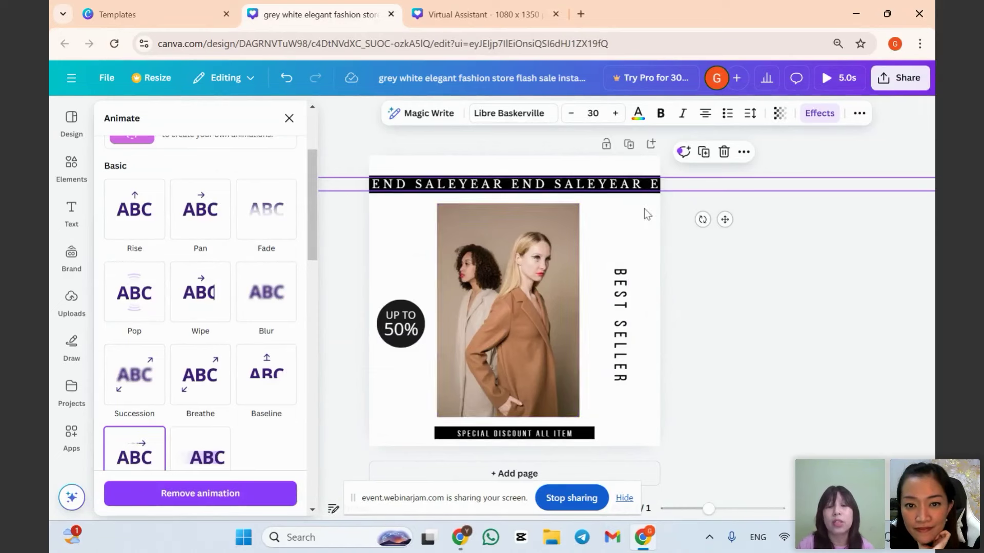
pyautogui.press('Escape')
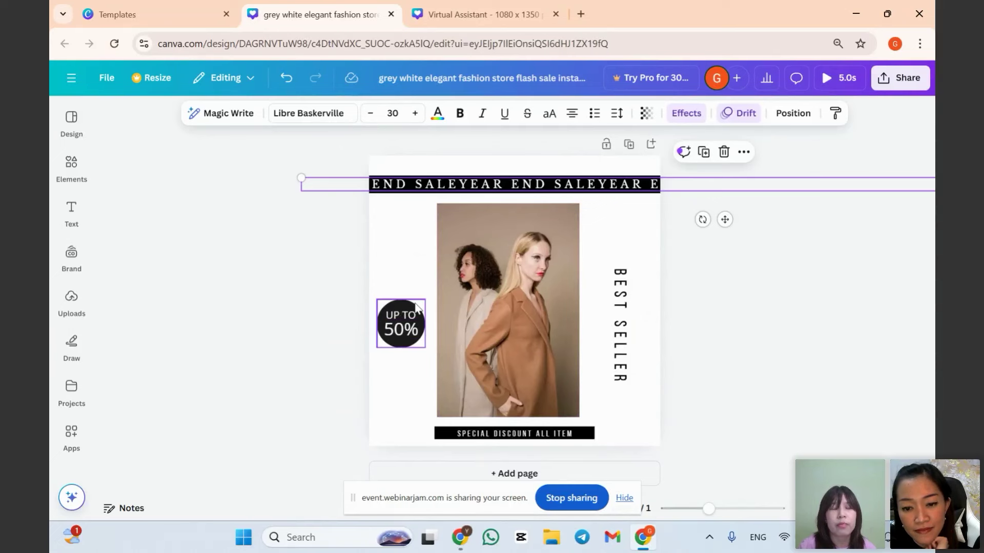
# Move the vertical BEST SELLER text to the page's left side, and the photo and discount banner to its right side.
pyautogui.click(415, 265)
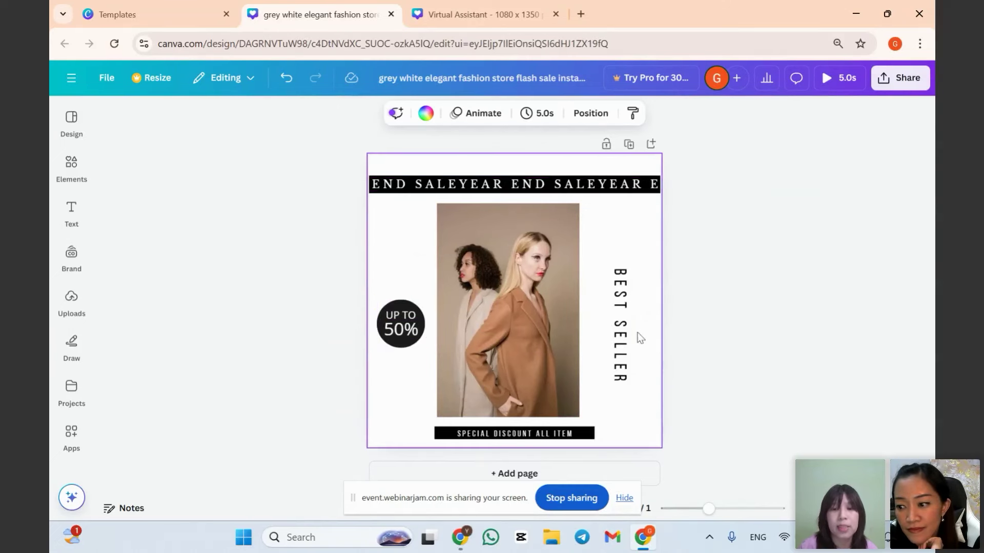
pyautogui.moveTo(618, 325); pyautogui.dragTo(415, 328)
pyautogui.moveTo(555, 443); pyautogui.dragTo(509, 445)
pyautogui.moveTo(539, 389); pyautogui.dragTo(597, 386)
pyautogui.click(740, 389)
# Move the UP TO 50% badge slightly right, place BEST SELLER beside the photo and rotate that text to horizontal.
pyautogui.moveTo(422, 360); pyautogui.dragTo(460, 360)
pyautogui.click(402, 342)
pyautogui.moveTo(402, 342); pyautogui.dragTo(423, 330)
pyautogui.moveTo(464, 371); pyautogui.dragTo(477, 311)
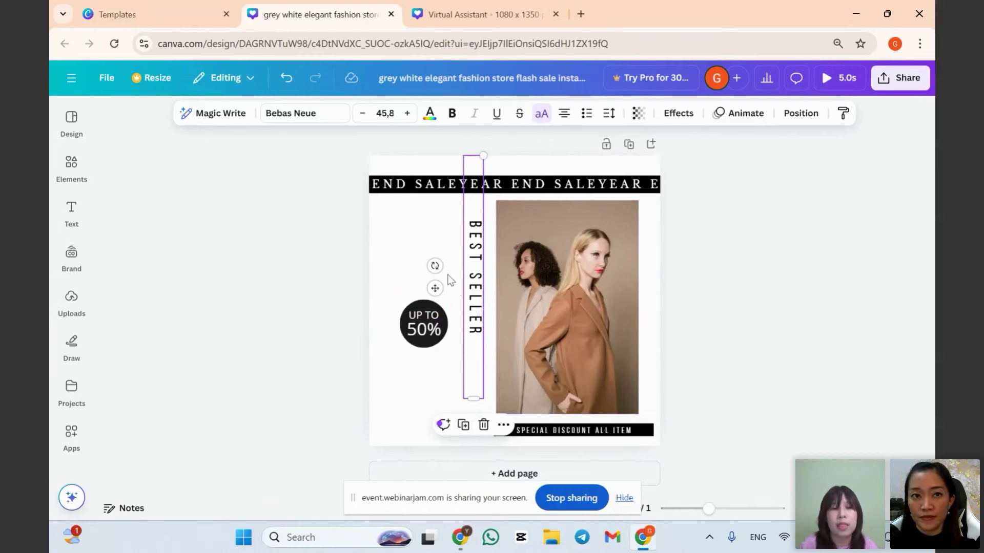
pyautogui.moveTo(436, 267); pyautogui.dragTo(467, 375)
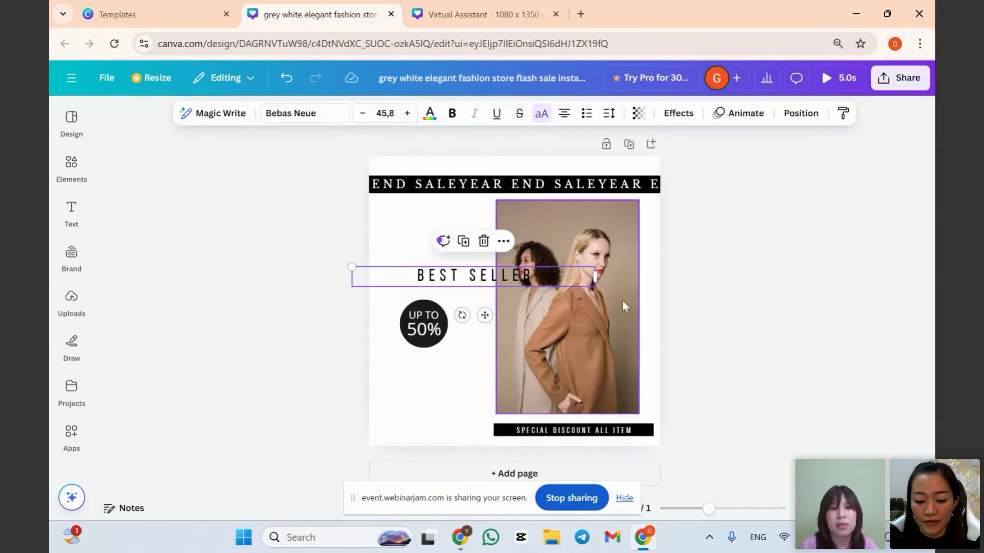
# Move the BEST SELLER text left, above the UP TO 50% badge, and duplicate it.
pyautogui.click(516, 408)
pyautogui.moveTo(565, 442); pyautogui.dragTo(568, 469)
pyautogui.click(472, 284)
pyautogui.moveTo(471, 285); pyautogui.dragTo(446, 281)
pyautogui.click(470, 315)
pyautogui.click(465, 274)
pyautogui.click(436, 239)
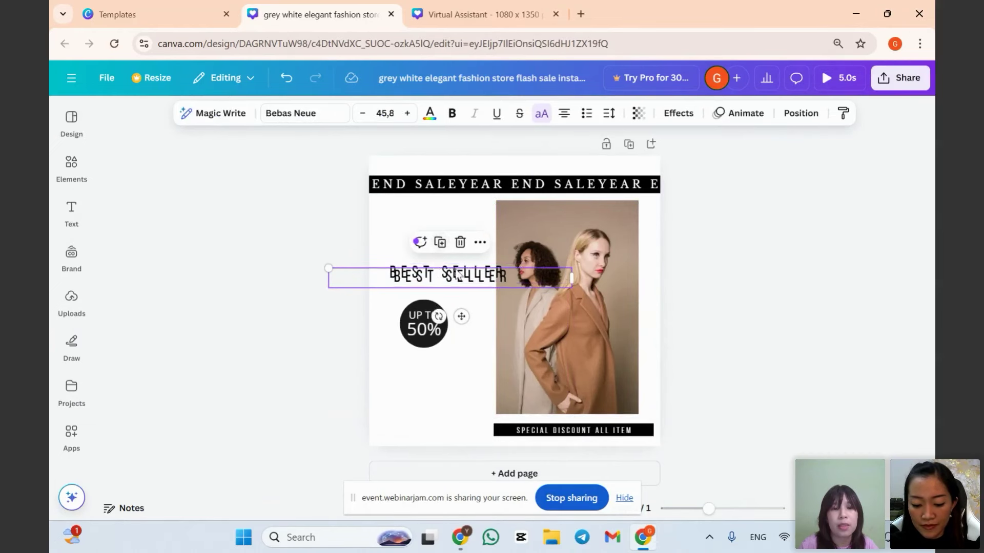
# Place one BEST SELLER text below the badge and shorten the one above the badge to BEST.
pyautogui.doubleClick(443, 270)
pyautogui.click(437, 271)
pyautogui.keyDown('shift'); pyautogui.click(527, 272); pyautogui.keyUp('shift')
pyautogui.press('BackSpace')
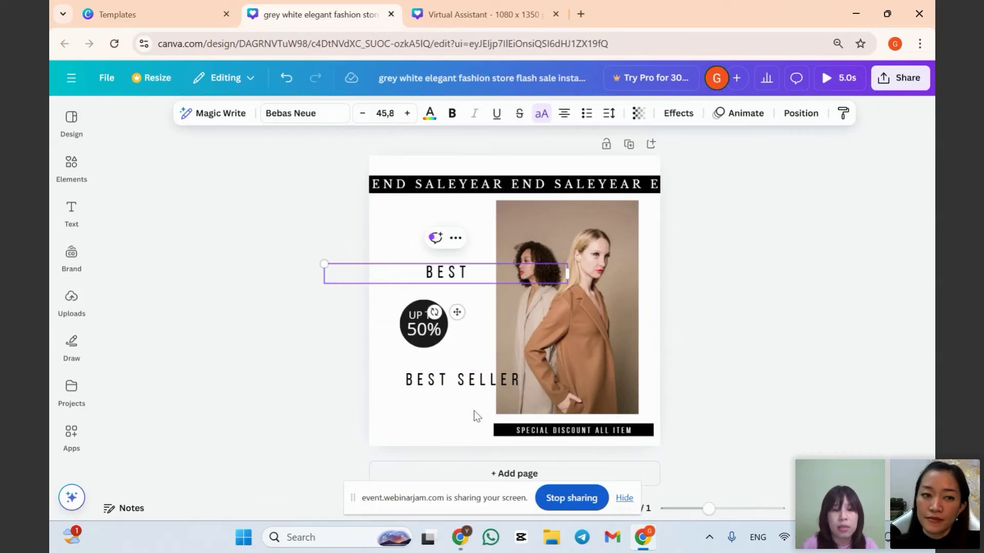
# Delete BEST from the text below the badge so that it reads SELLER.
pyautogui.click(463, 380)
pyautogui.doubleClick(461, 381)
pyautogui.click(461, 380)
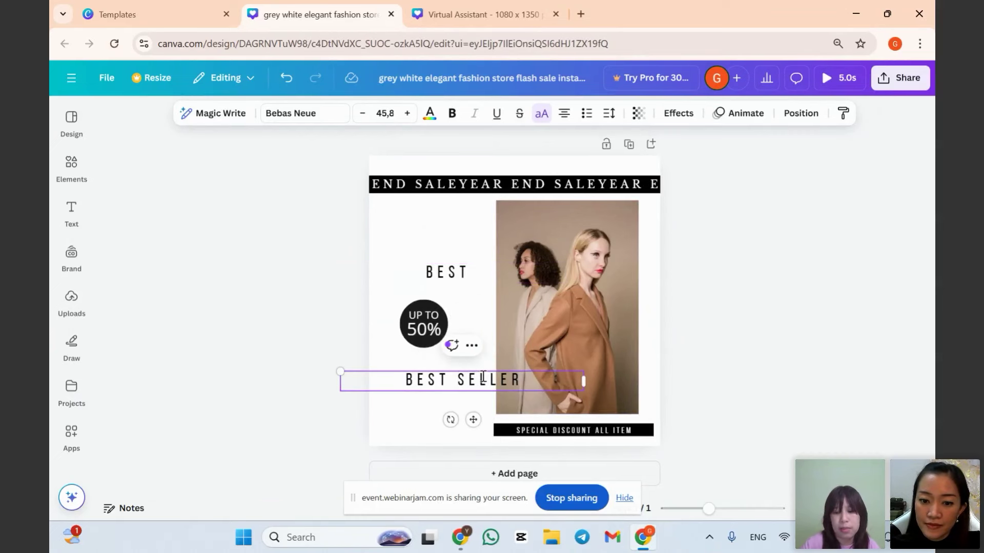
pyautogui.press('BackSpace')
pyautogui.press('BackSpace')
pyautogui.press('BackSpace')
pyautogui.press('BackSpace')
pyautogui.press('BackSpace')
pyautogui.click(682, 307)
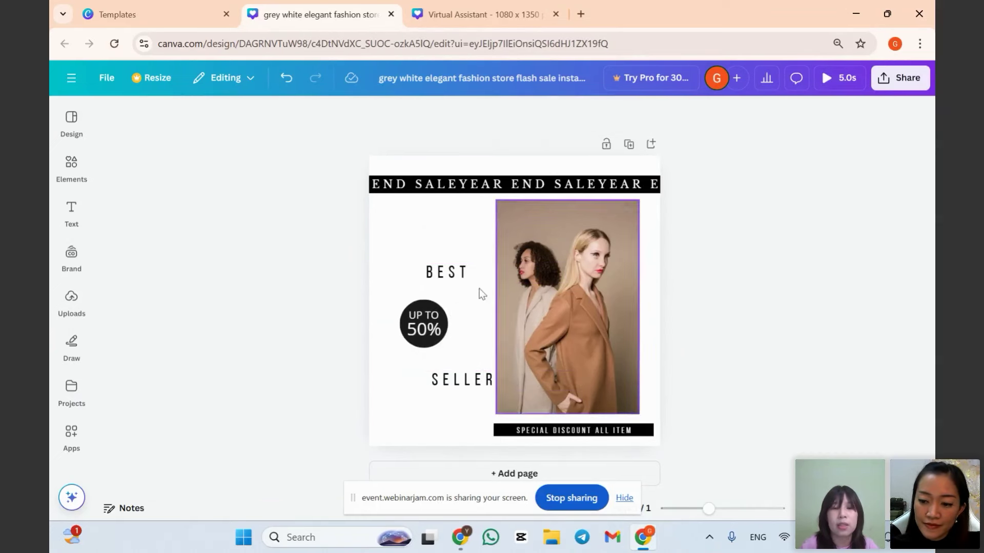
# Center the word BEST directly above the UP TO 50% badge and SELLER directly below it.
pyautogui.moveTo(447, 265); pyautogui.dragTo(422, 280)
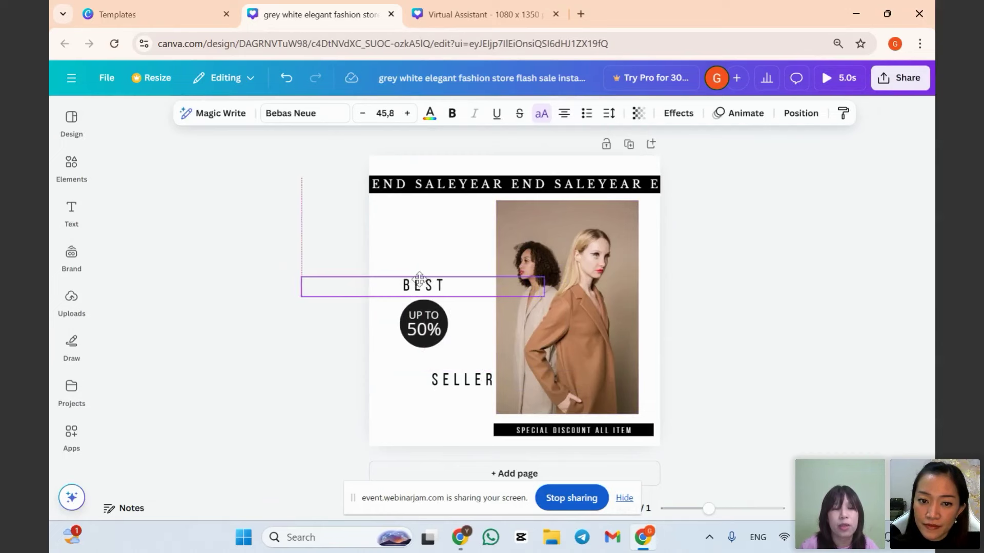
pyautogui.click(465, 389)
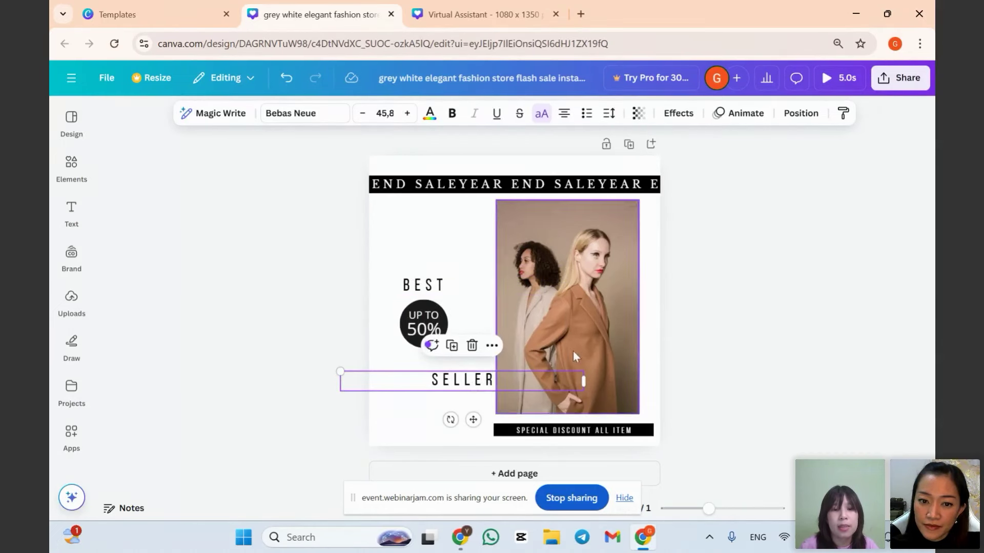
pyautogui.press('Escape')
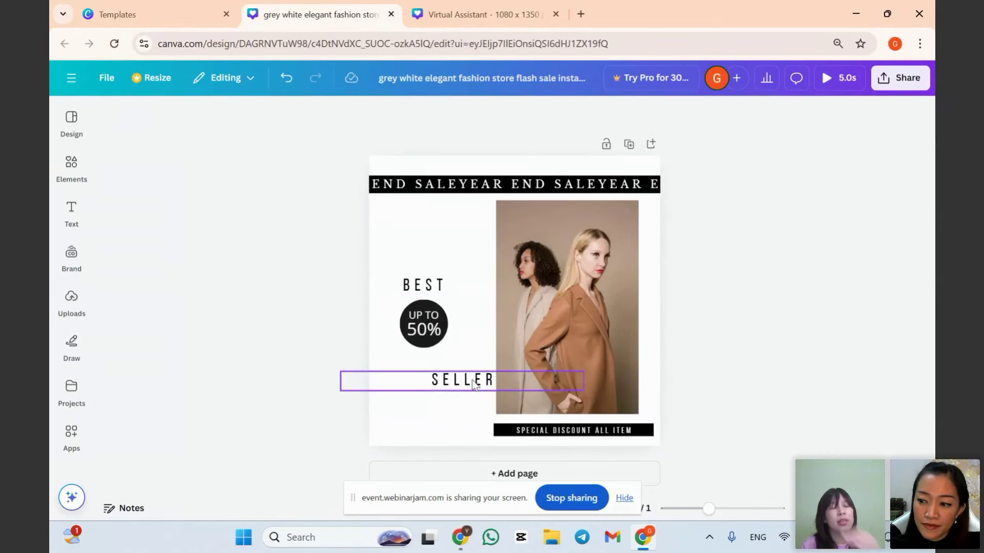
pyautogui.click(459, 349)
pyautogui.moveTo(471, 387); pyautogui.dragTo(434, 371)
pyautogui.click(449, 390)
pyautogui.click(442, 372)
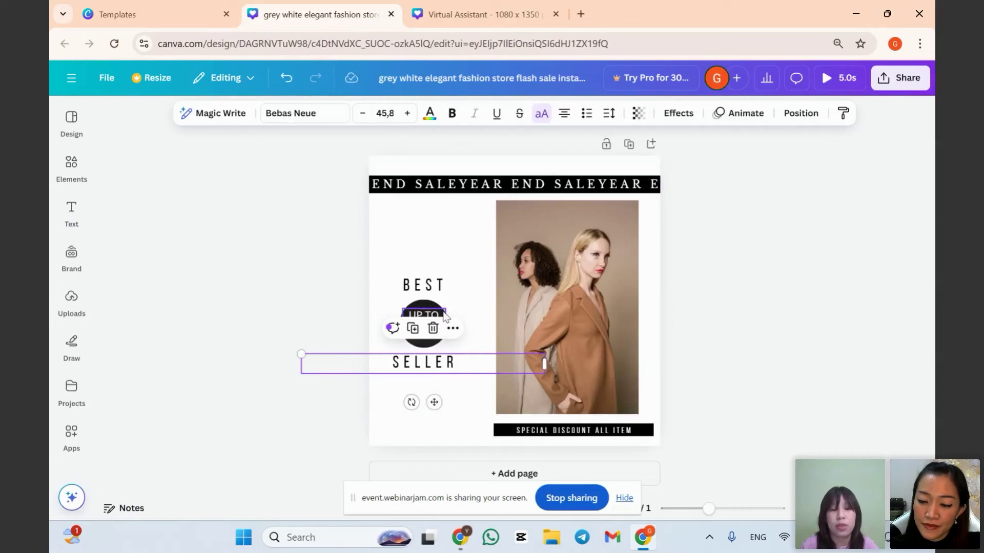
# Apply the Curve shape effect to the word BEST above the badge with a curve value of 87.
pyautogui.click(727, 261)
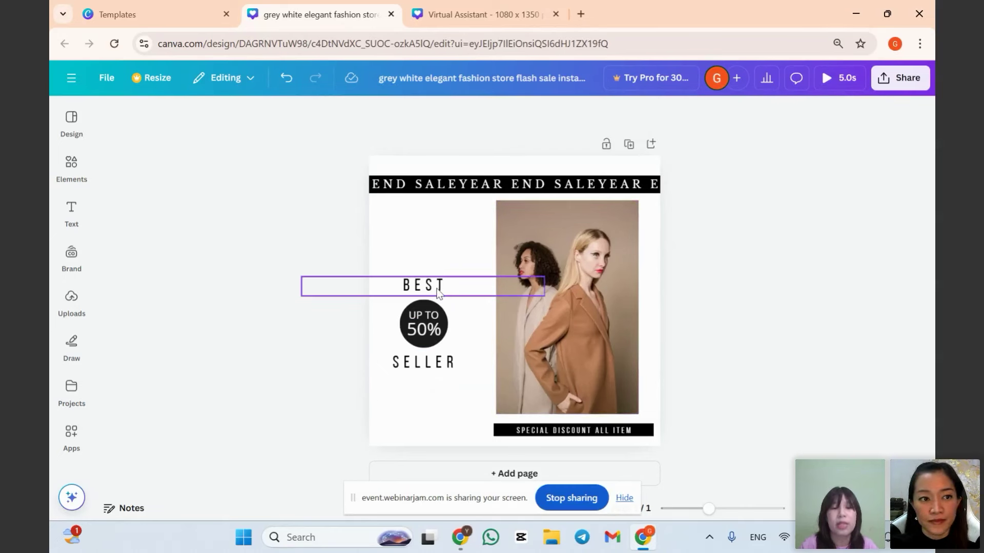
pyautogui.click(444, 257)
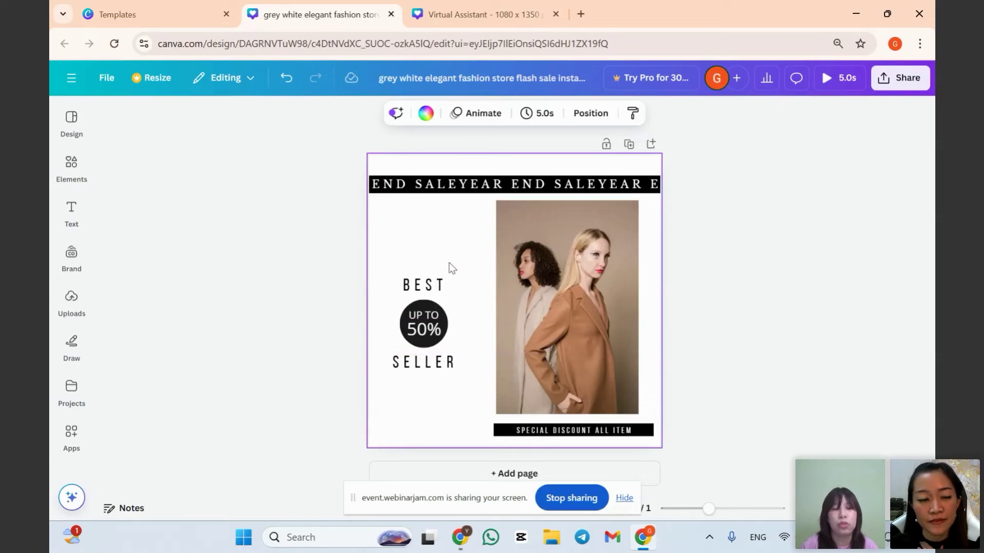
pyautogui.click(446, 287)
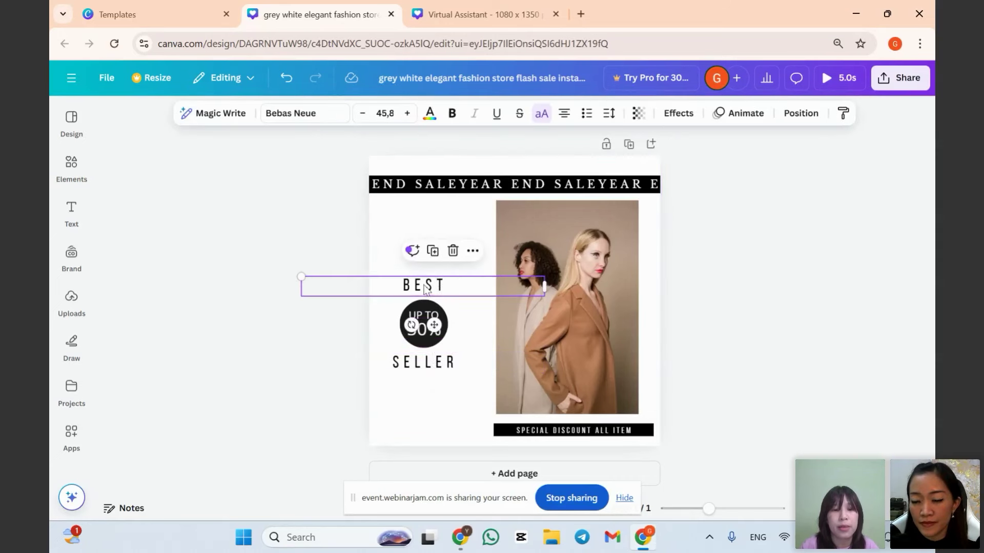
pyautogui.click(678, 113)
pyautogui.scroll(-2, 169, 347)
pyautogui.scroll(-1, 169, 347)
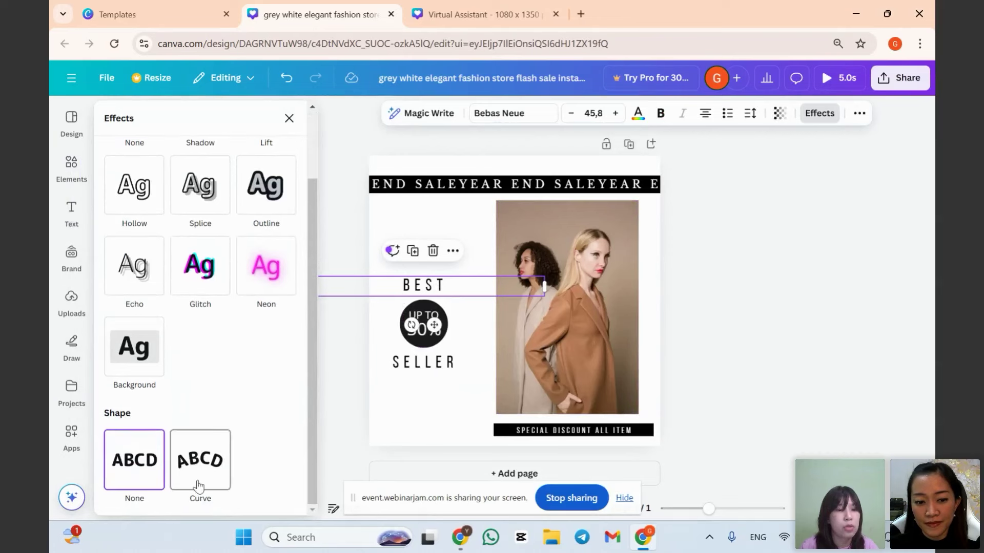
pyautogui.click(205, 476)
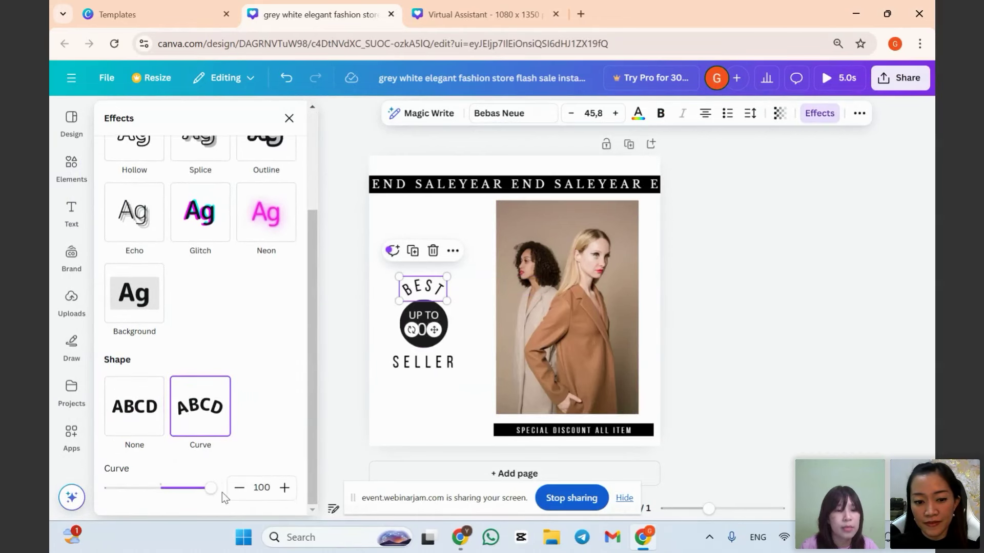
pyautogui.moveTo(209, 489)
pyautogui.mouseDown()
pyautogui.moveTo(188, 492)
pyautogui.moveTo(206, 492)
pyautogui.mouseUp()
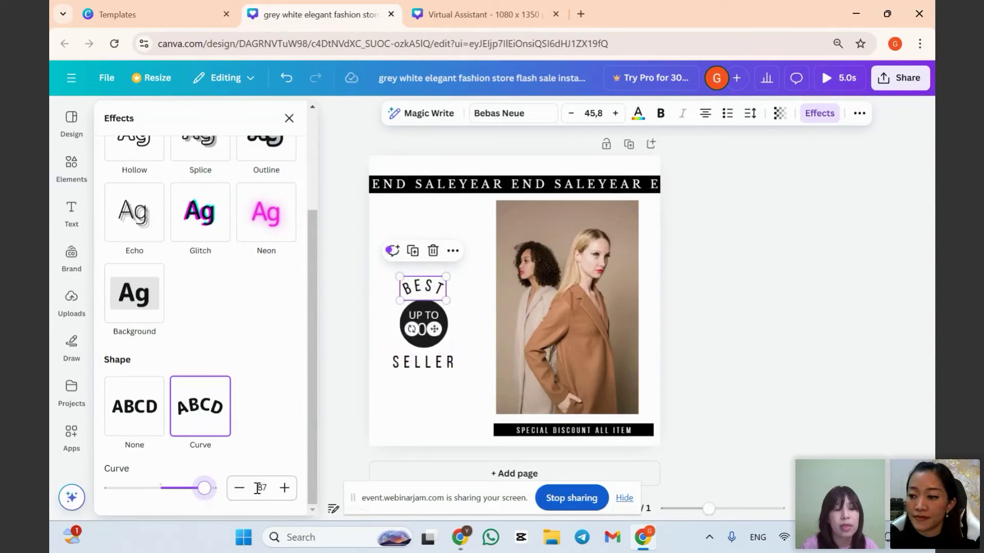
pyautogui.moveTo(258, 489); pyautogui.dragTo(270, 488)
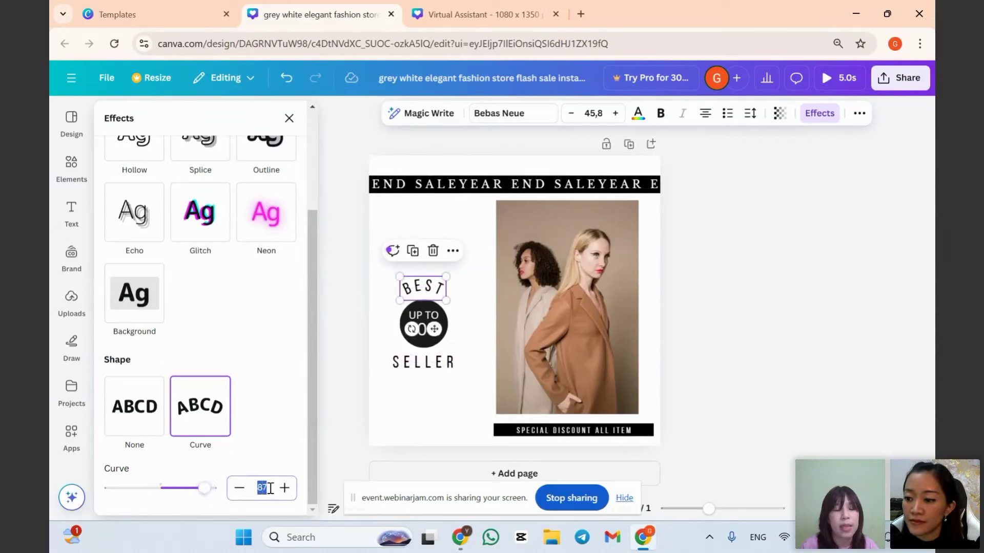
# Curve the word SELLER with a value of -87 and move it up close beneath the badge.
pyautogui.click(414, 368)
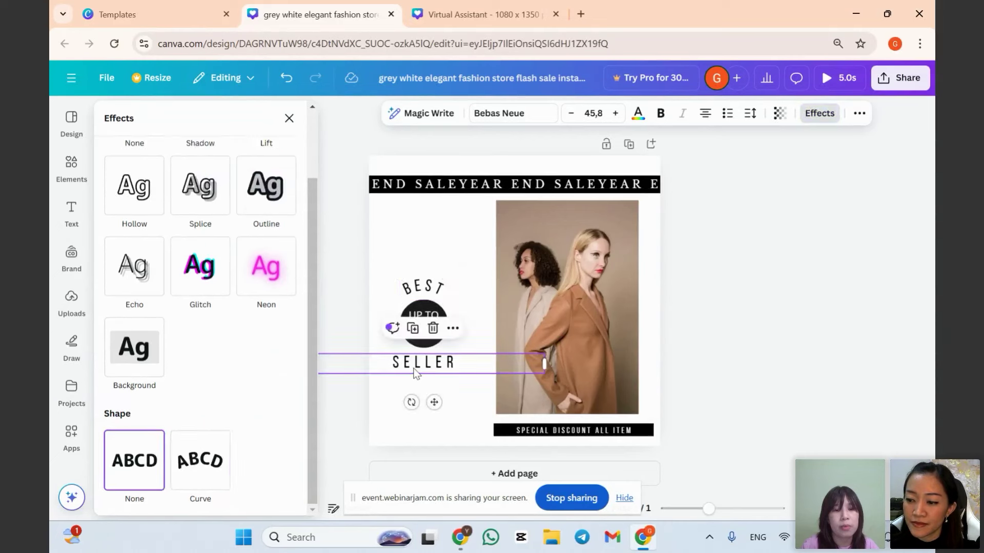
pyautogui.click(199, 471)
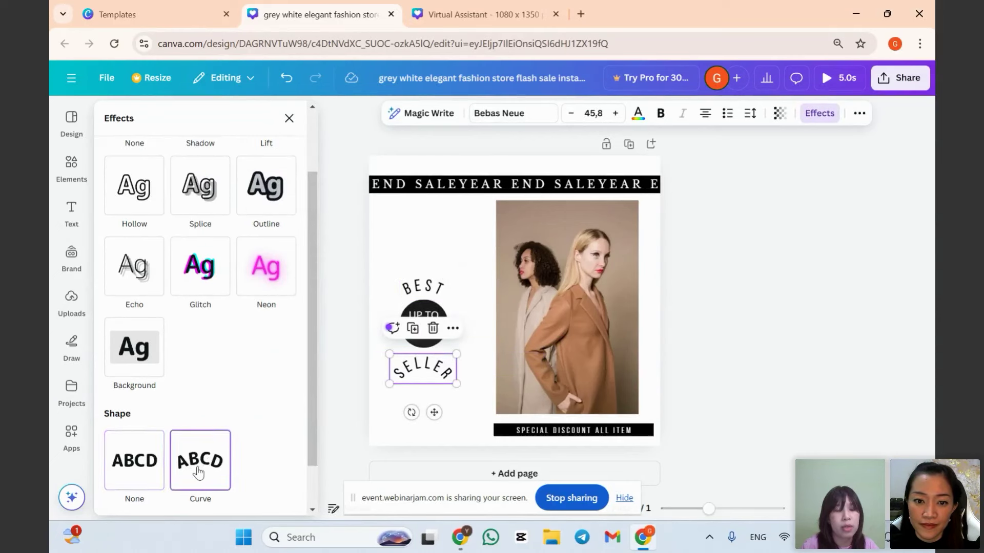
pyautogui.doubleClick(270, 490)
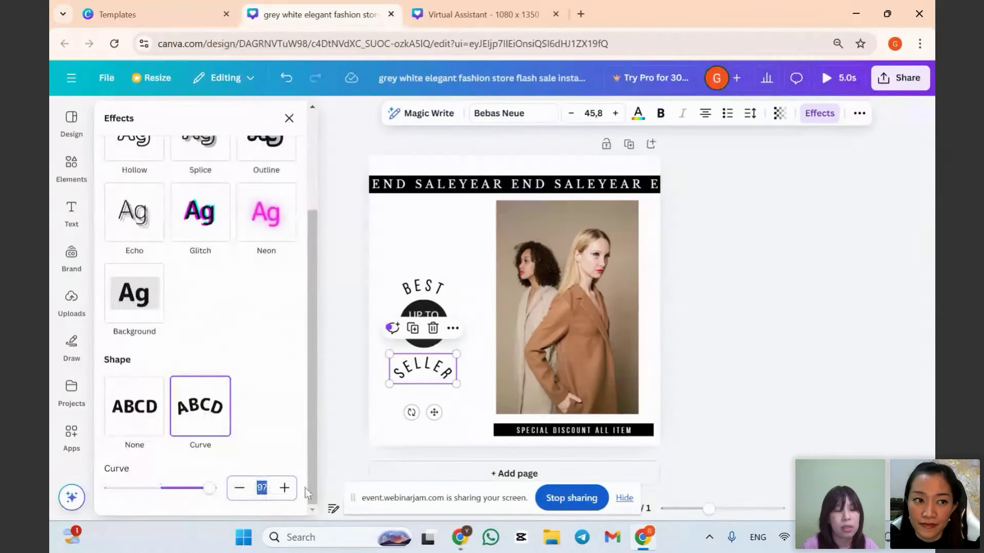
pyautogui.write('37-87')
pyautogui.press('Return')
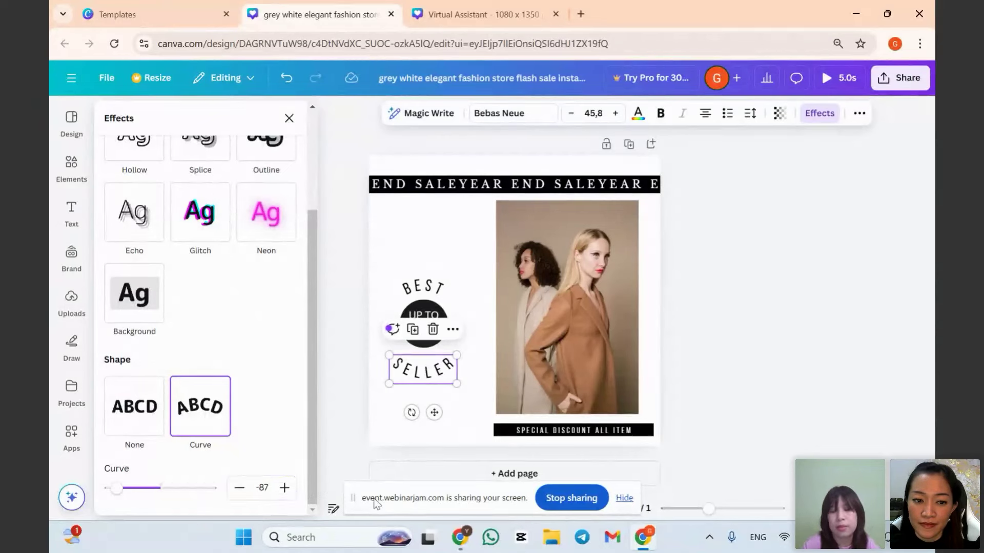
pyautogui.click(422, 370)
pyautogui.moveTo(425, 379); pyautogui.dragTo(422, 365)
# Set the letter spacing of both BEST and SELLER to 510 and make them bold.
pyautogui.click(423, 287)
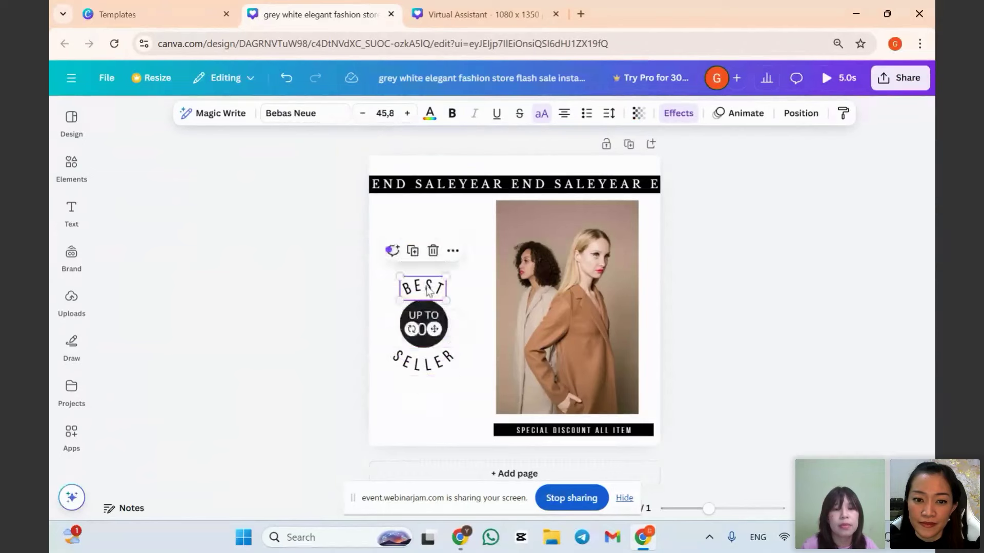
pyautogui.keyDown('shift'); pyautogui.click(425, 364); pyautogui.keyUp('shift')
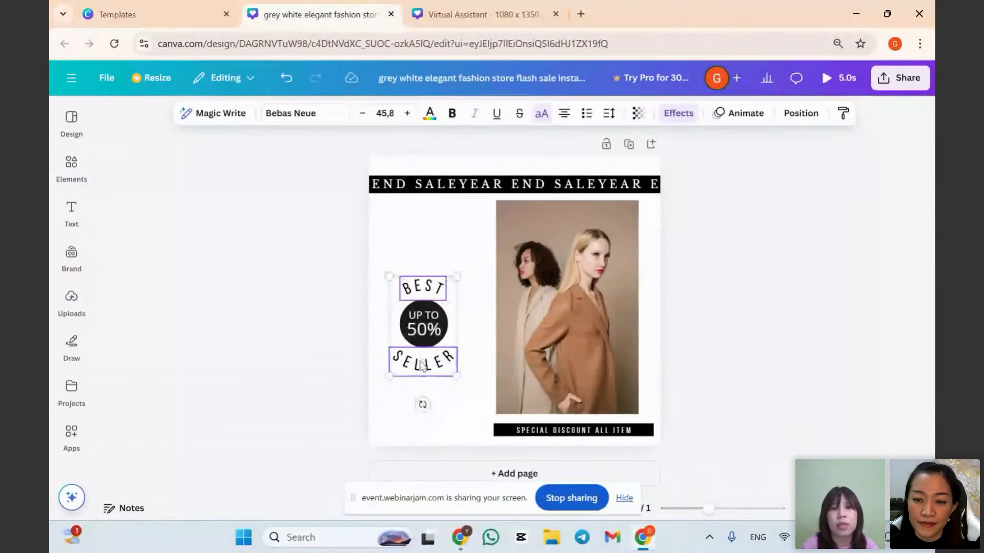
pyautogui.click(609, 113)
pyautogui.moveTo(589, 164); pyautogui.dragTo(613, 169)
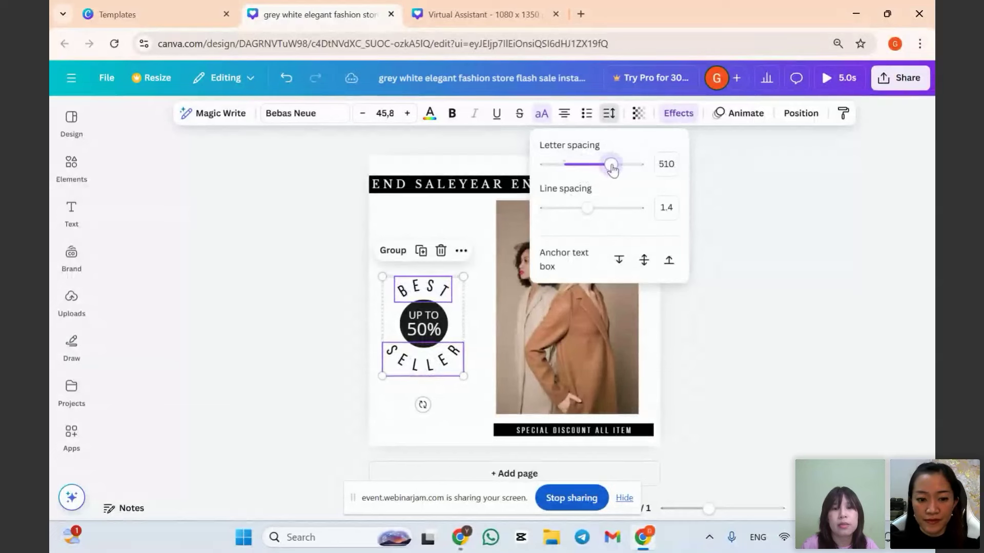
pyautogui.click(453, 113)
pyautogui.click(422, 241)
# Change the text color of BEST and SELLER to the light gray from the default solid colors.
pyautogui.click(422, 288)
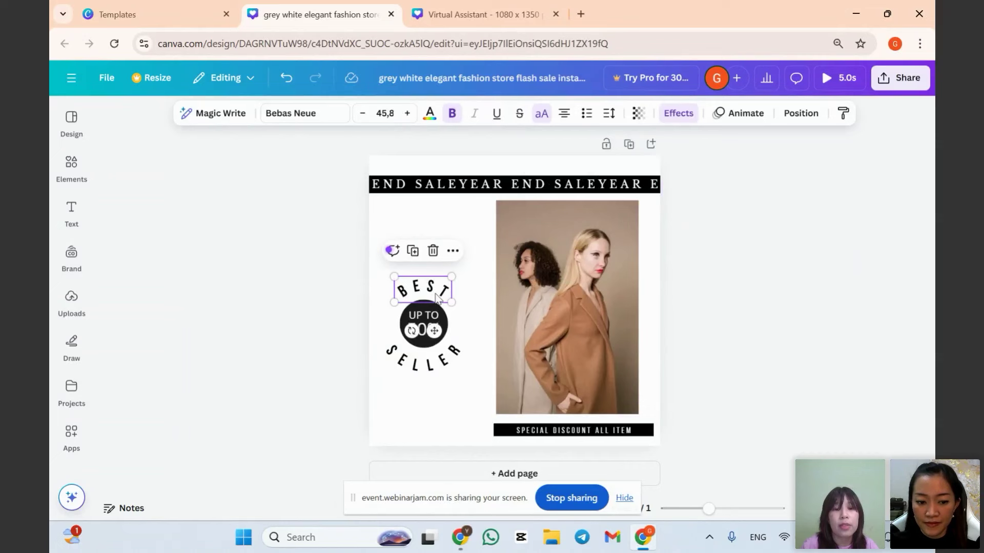
pyautogui.keyDown('shift'); pyautogui.click(432, 377); pyautogui.keyUp('shift')
pyautogui.click(430, 114)
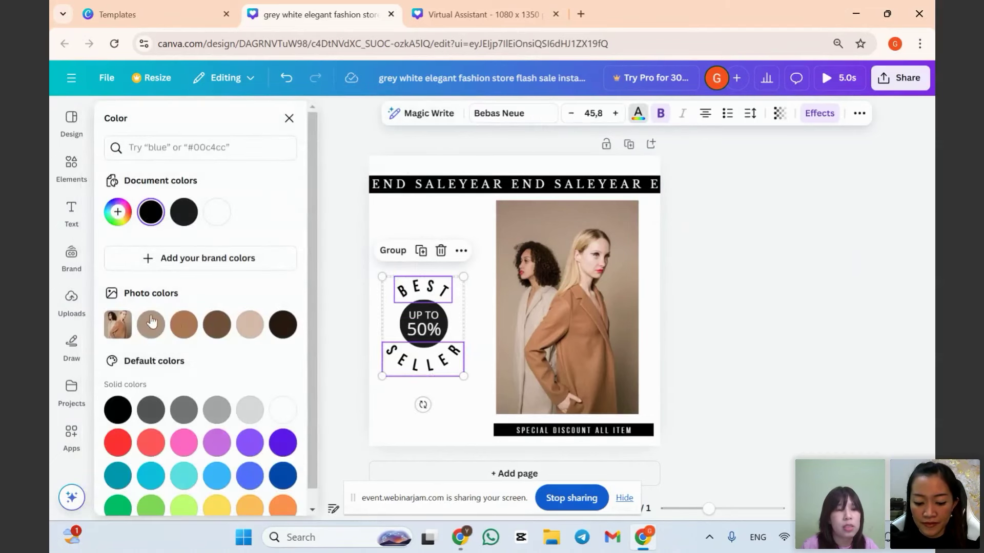
pyautogui.click(248, 419)
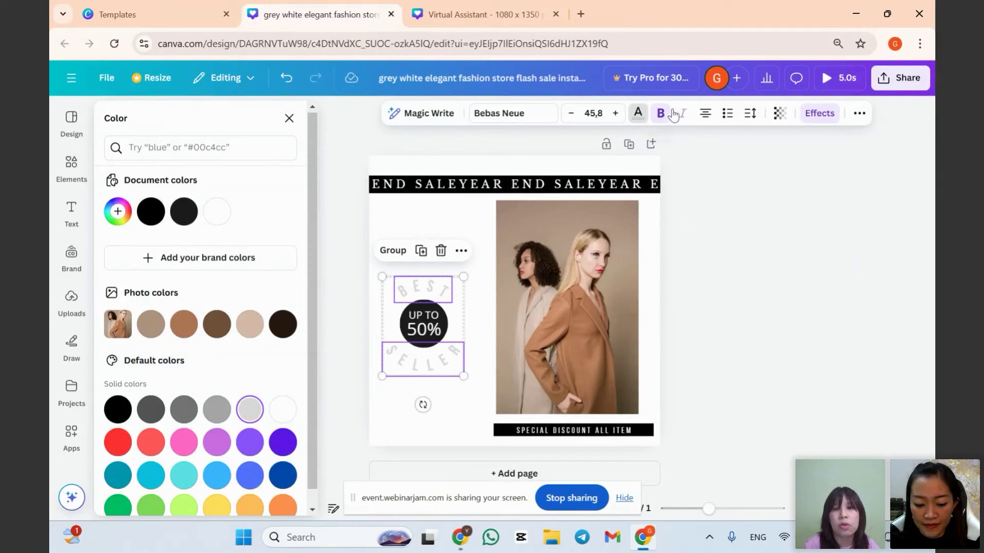
# Apply a Shadow effect to BEST and SELLER with offset 25, blur 25 and transparency 75.
pyautogui.click(800, 116)
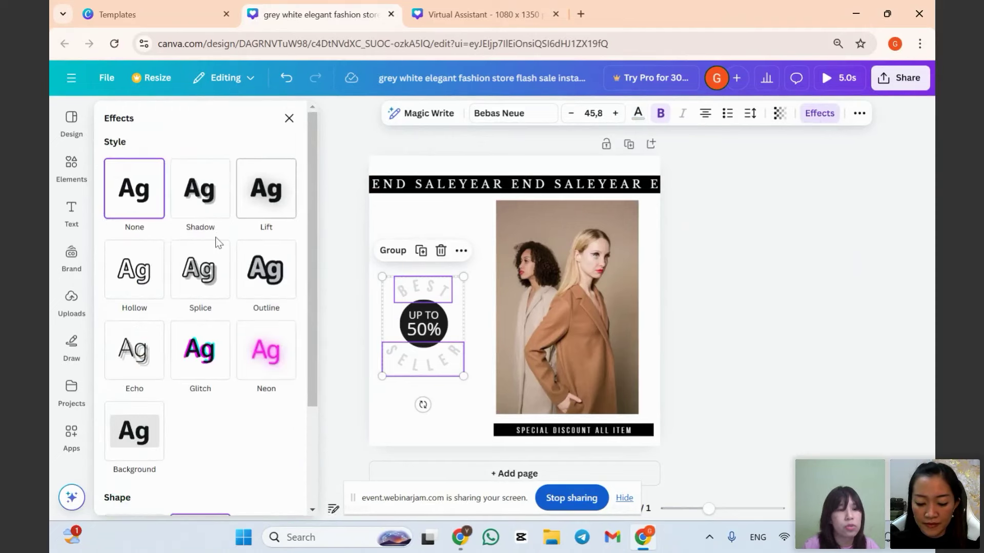
pyautogui.scroll(-3, 219, 248)
pyautogui.scroll(3, 200, 281)
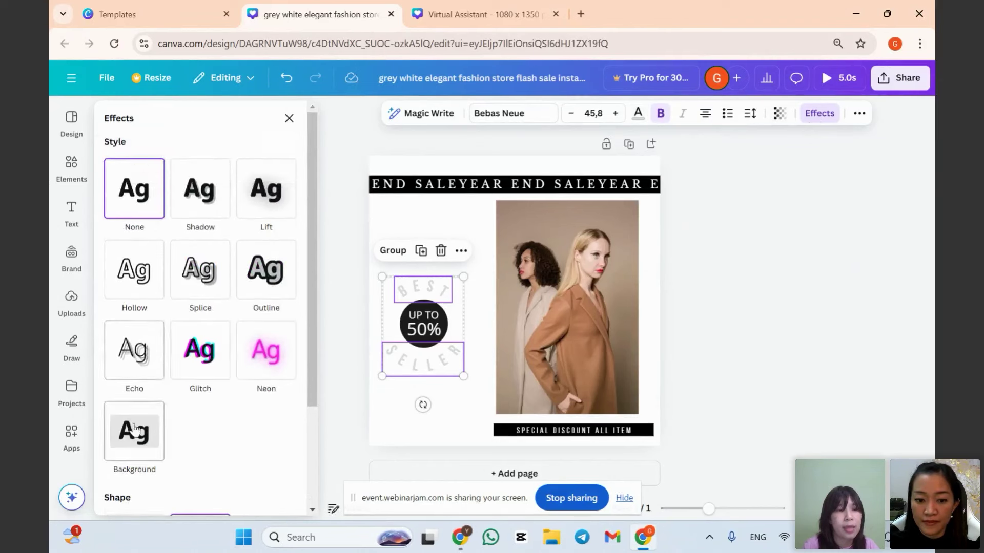
pyautogui.click(194, 200)
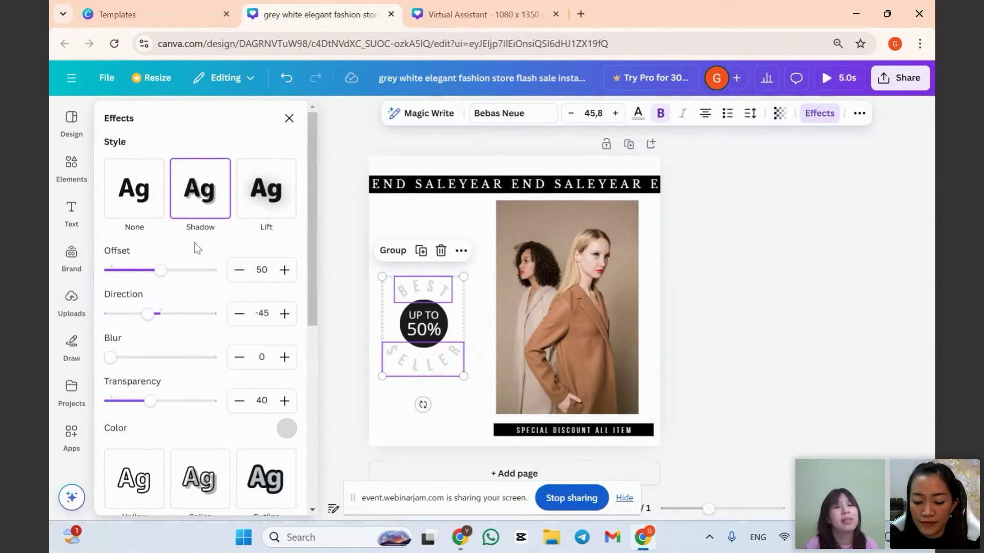
pyautogui.click(259, 273)
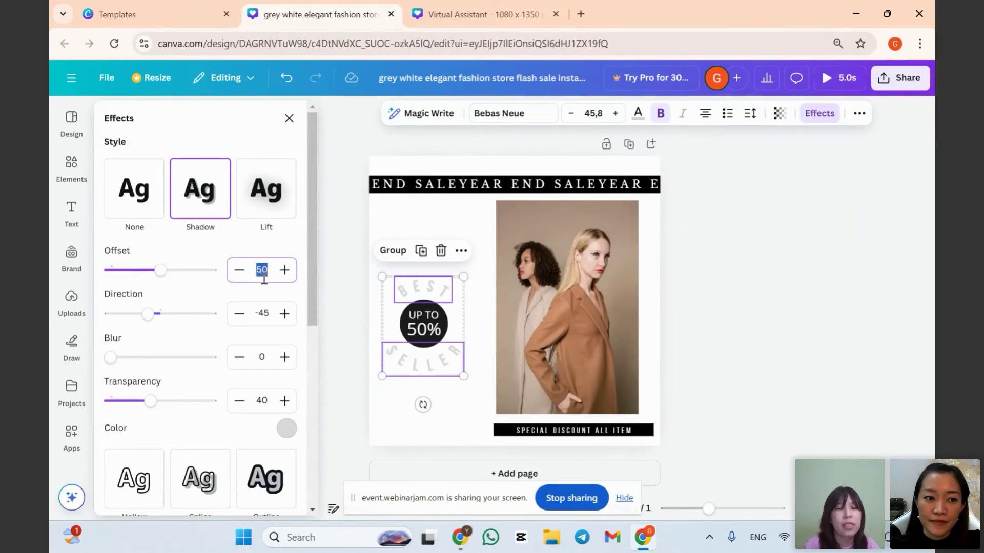
pyautogui.write('25')
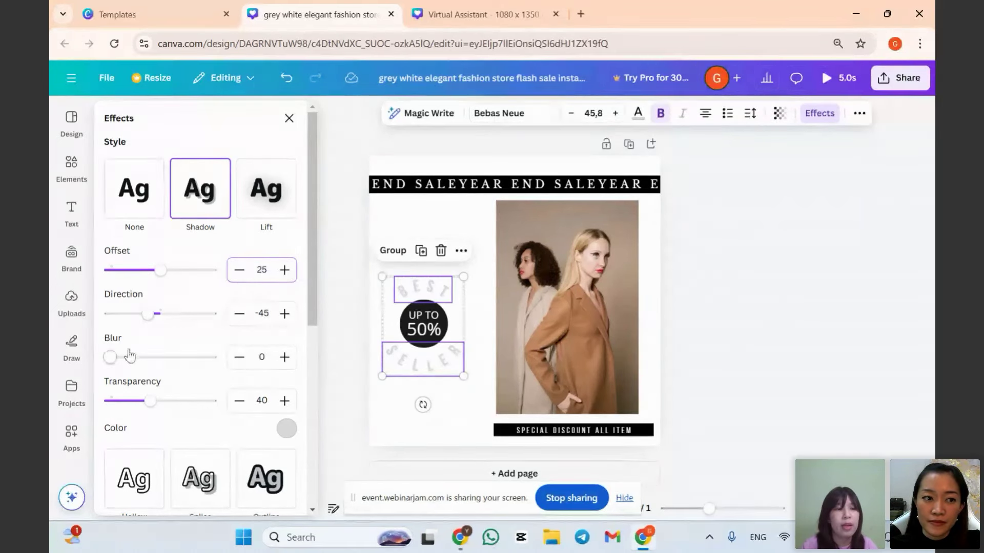
pyautogui.click(272, 351)
pyautogui.write('25')
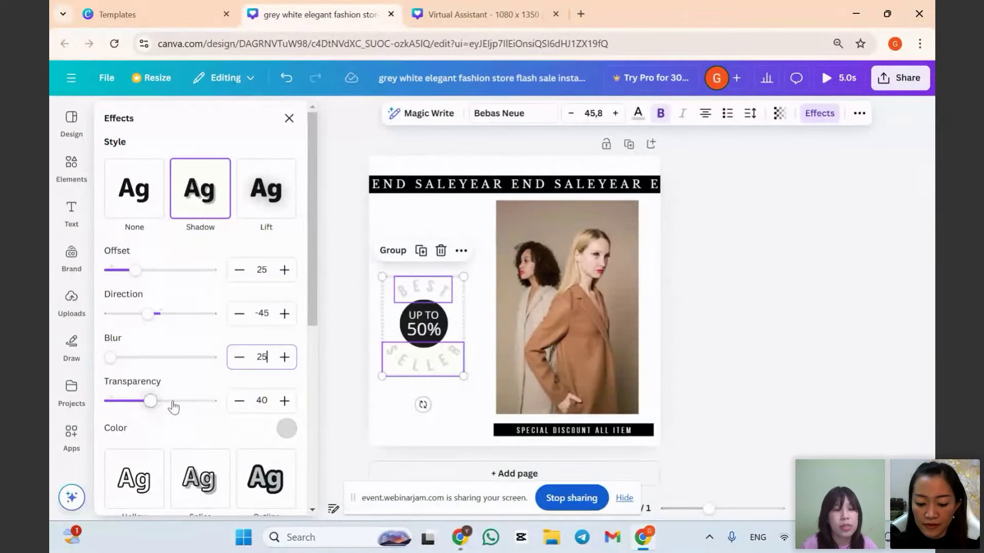
pyautogui.click(271, 397)
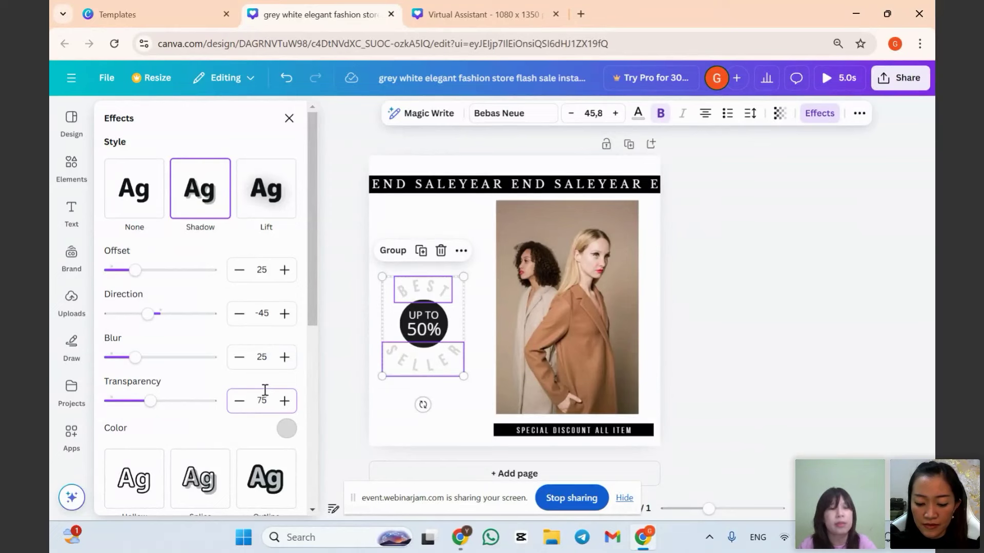
pyautogui.press('Return')
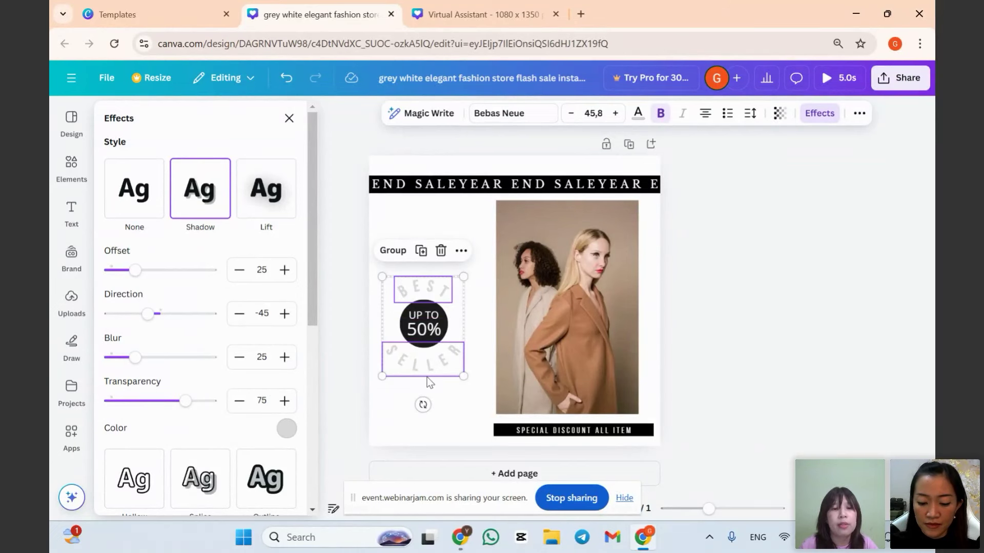
# Group the BEST and SELLER texts, duplicate the group and place the copy exactly over the original.
pyautogui.click(392, 251)
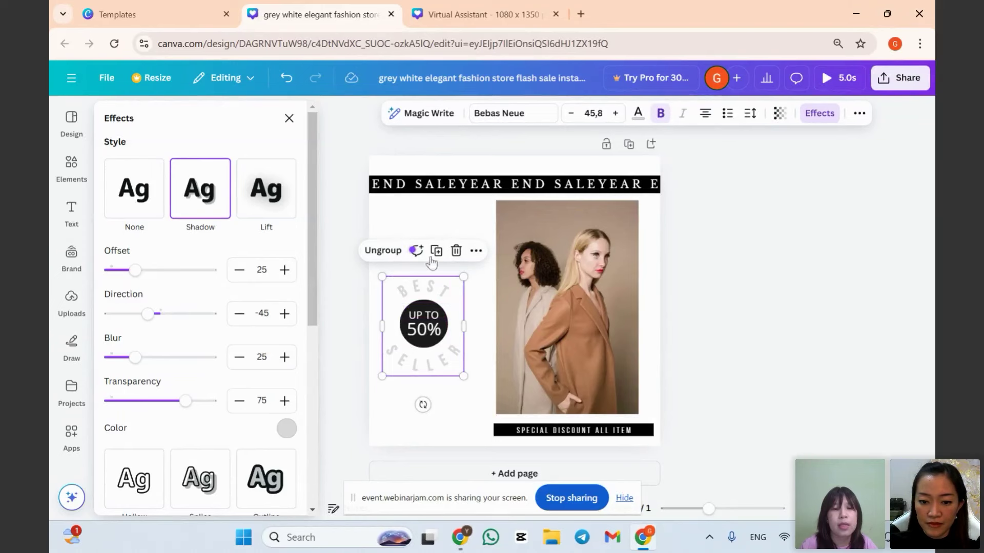
pyautogui.moveTo(442, 295)
pyautogui.mouseDown()
pyautogui.moveTo(466, 287)
pyautogui.moveTo(444, 304)
pyautogui.moveTo(444, 292)
pyautogui.mouseUp()
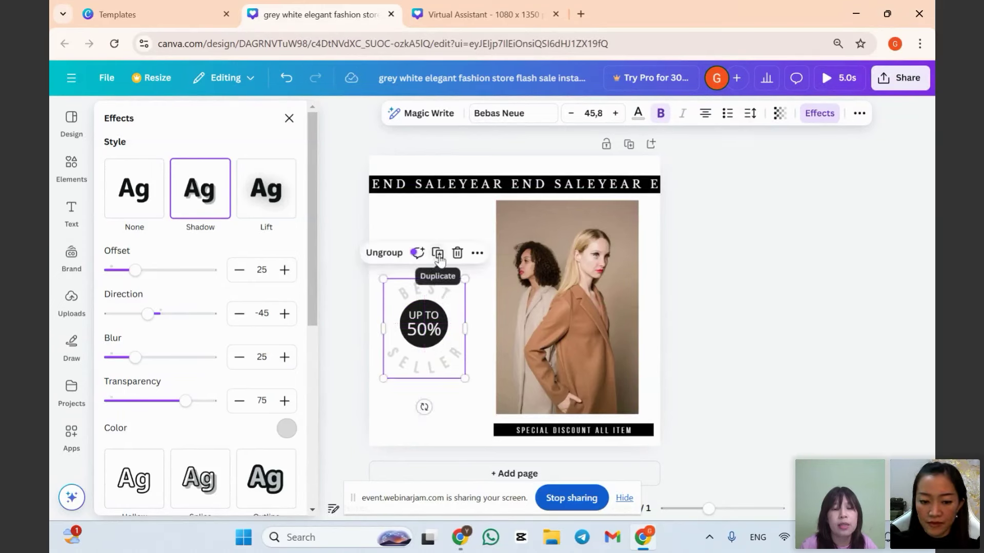
pyautogui.click(438, 254)
pyautogui.moveTo(440, 329); pyautogui.dragTo(432, 321)
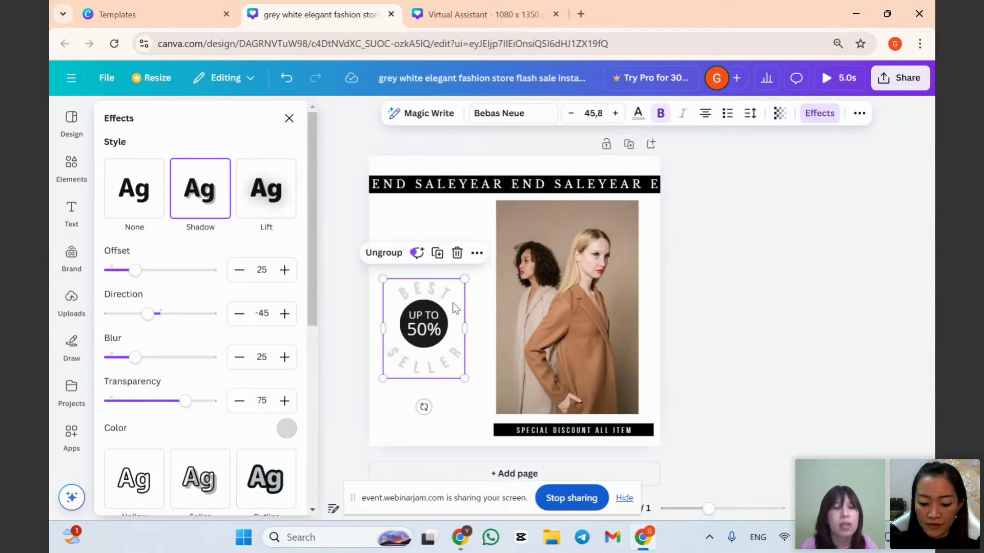
# For the lower of the two overlapping BEST SELLER groups, set the shadow direction to 150, transparency to 80 and color to white.
pyautogui.click(477, 254)
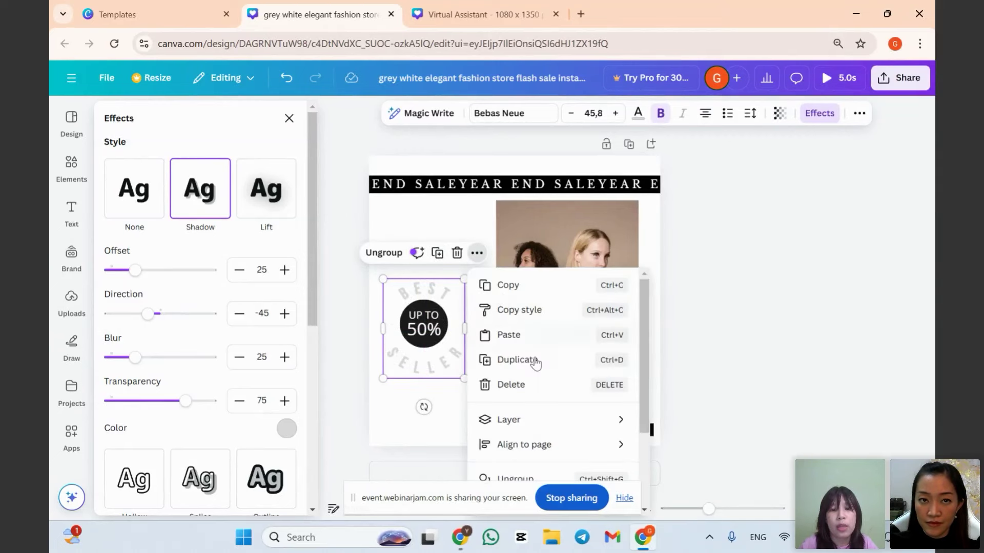
pyautogui.moveTo(523, 421)
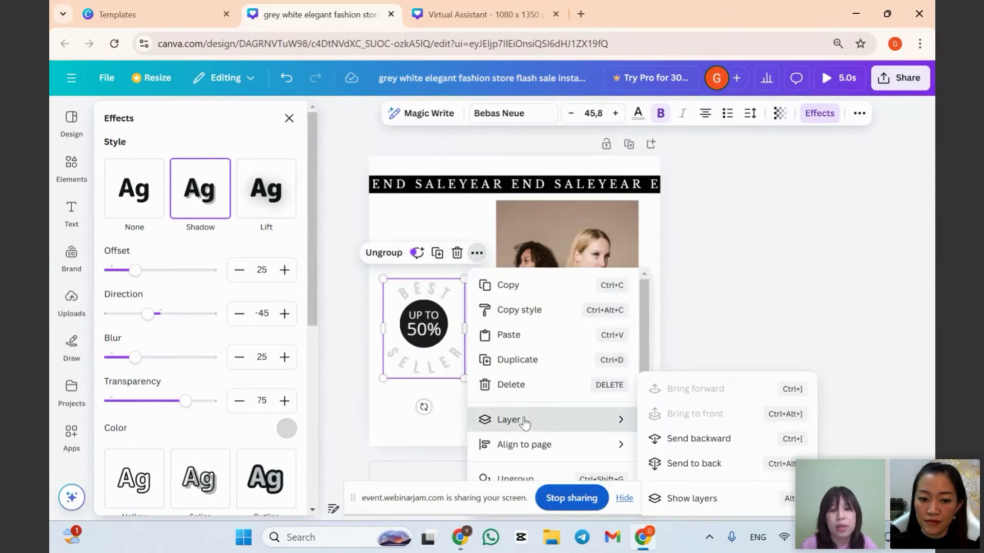
pyautogui.click(692, 499)
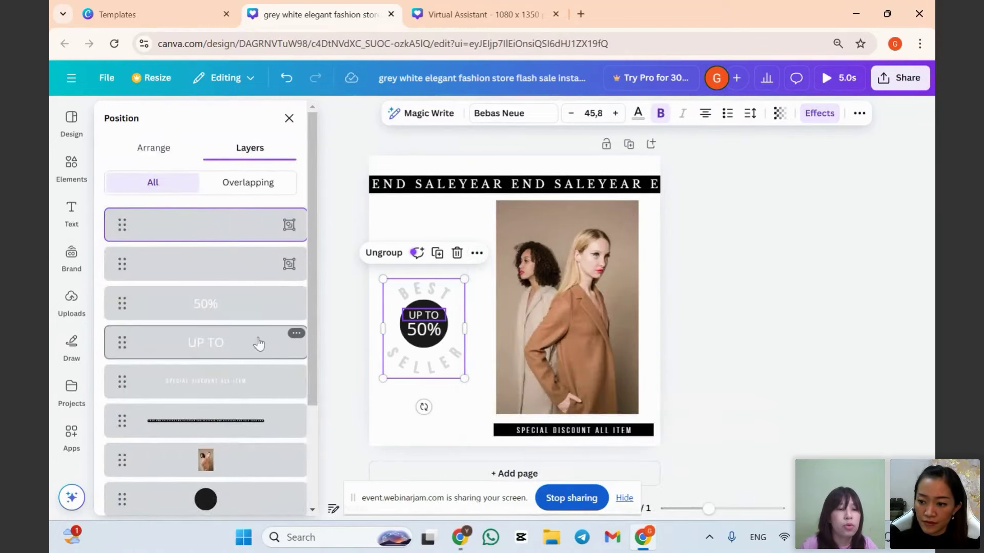
pyautogui.scroll(-1, 246, 348)
pyautogui.scroll(-2, 215, 361)
pyautogui.scroll(5, 205, 333)
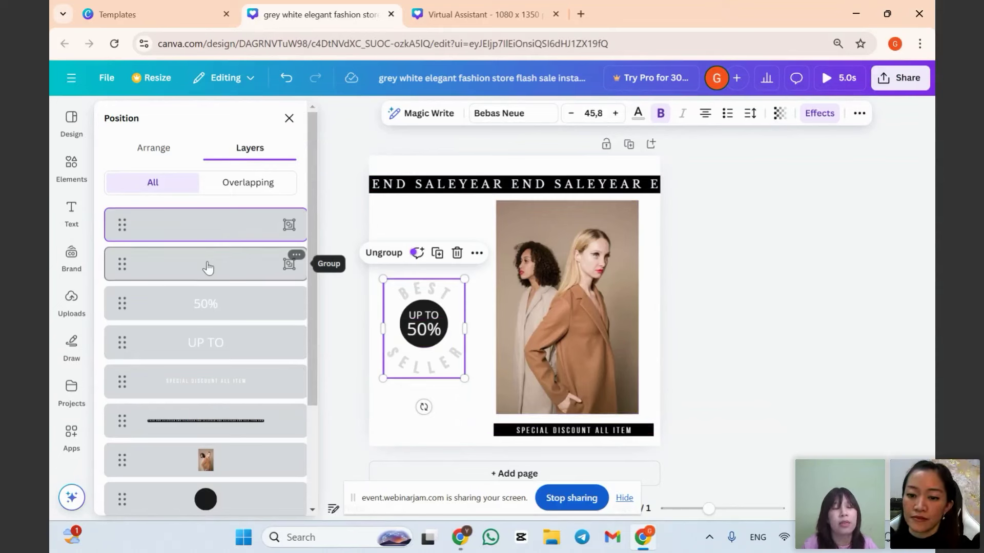
pyautogui.click(208, 266)
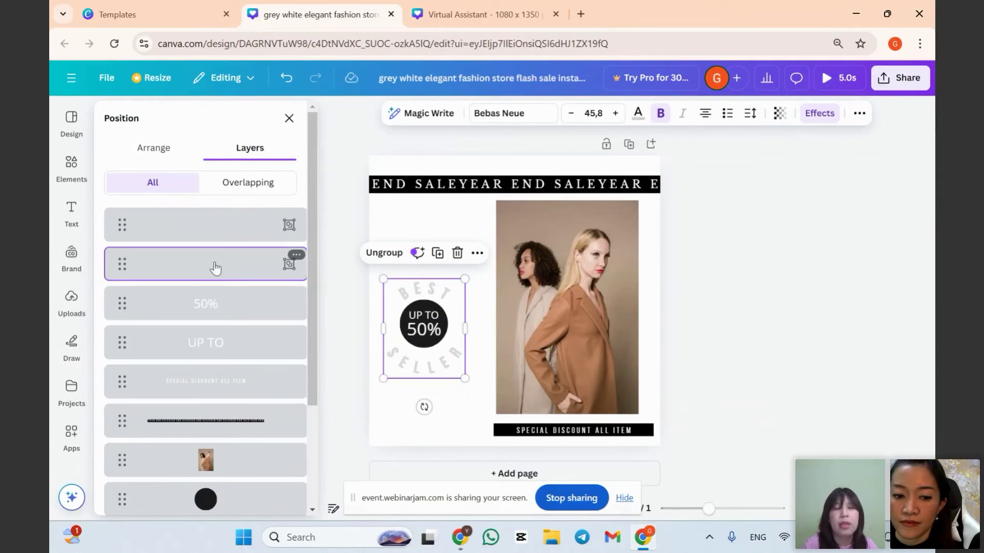
pyautogui.click(820, 113)
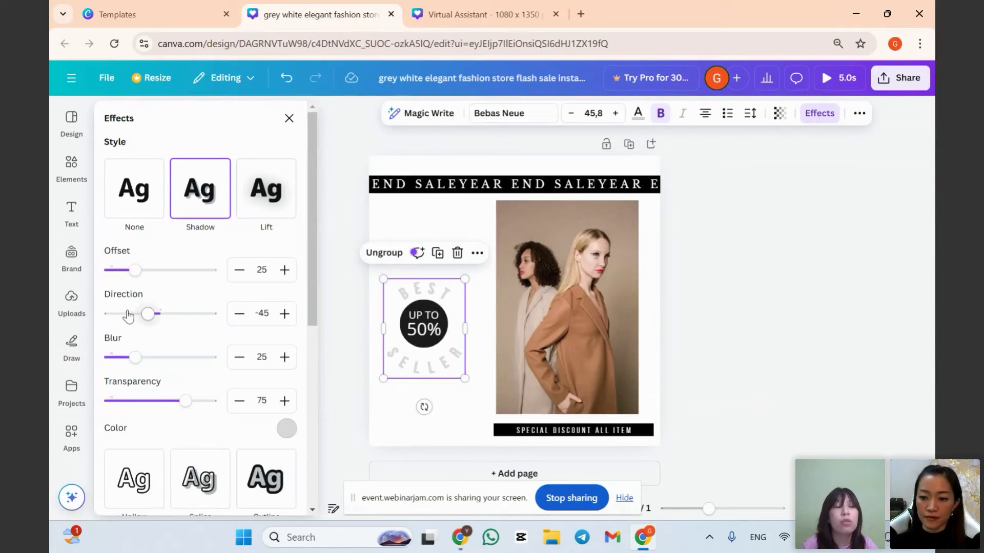
pyautogui.click(269, 314)
pyautogui.write('150')
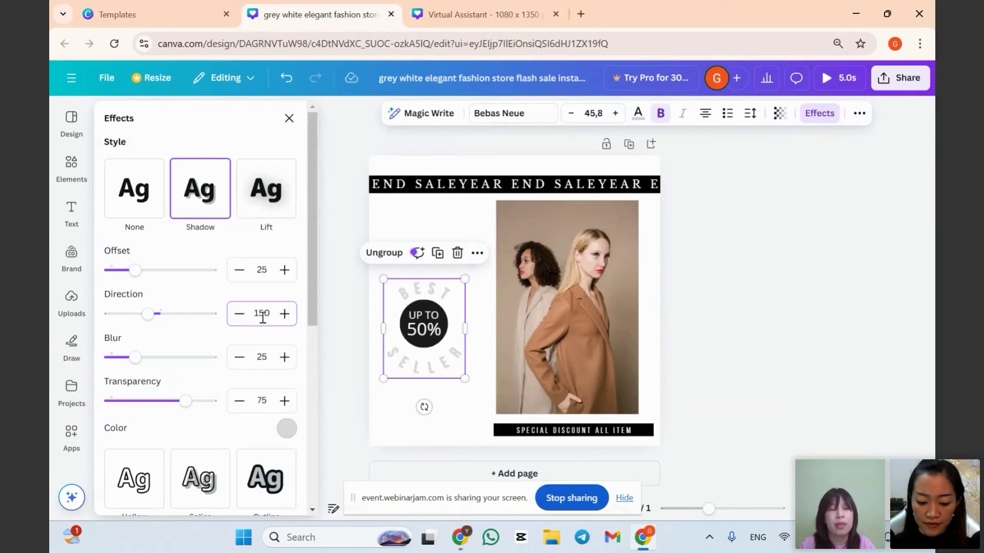
pyautogui.click(257, 400)
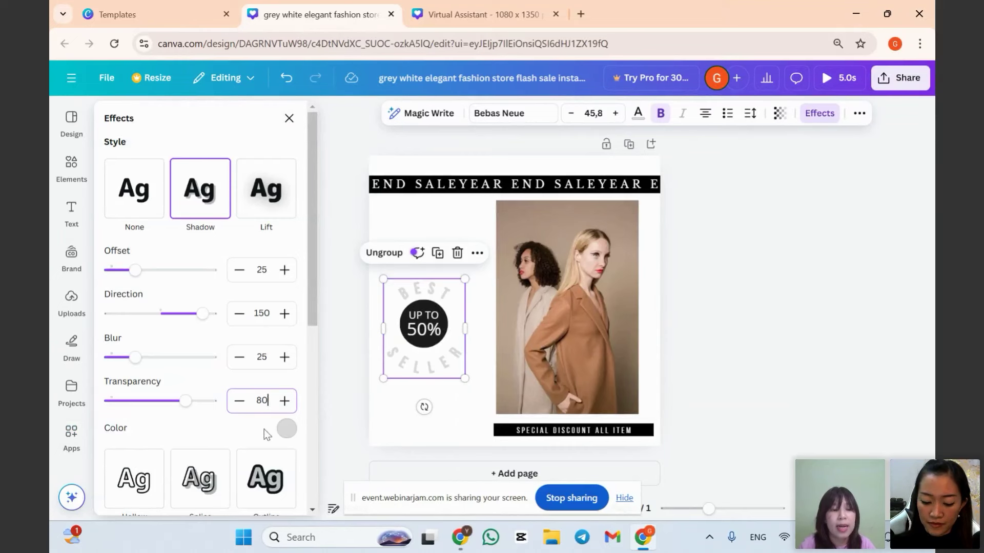
pyautogui.click(287, 430)
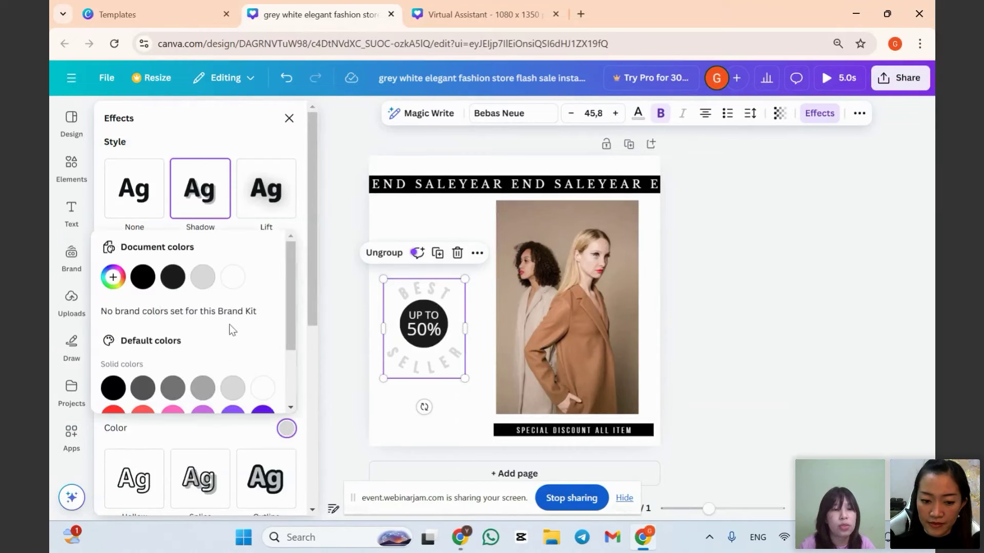
pyautogui.click(232, 280)
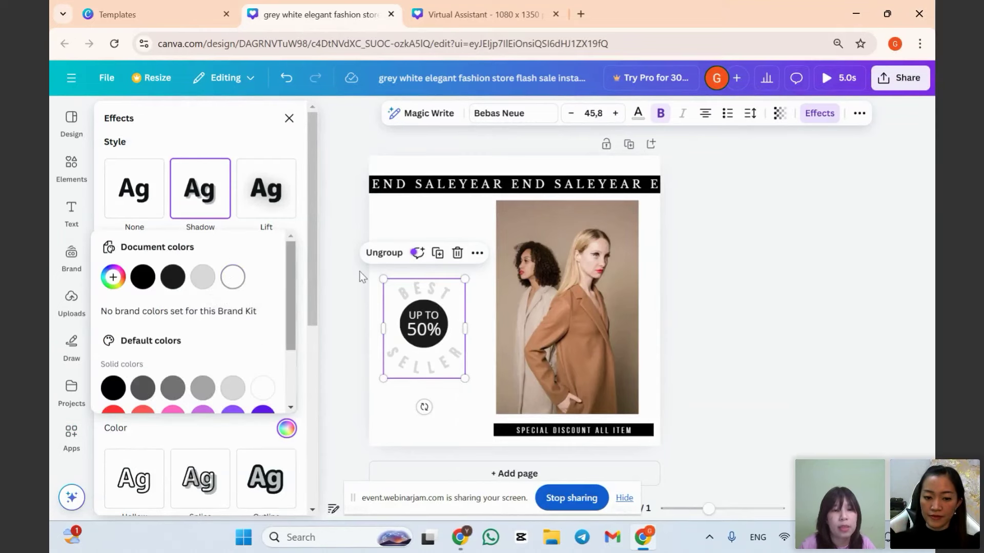
# Select the topmost BEST SELLER group in the layer list and change its shadow color to black.
pyautogui.click(477, 254)
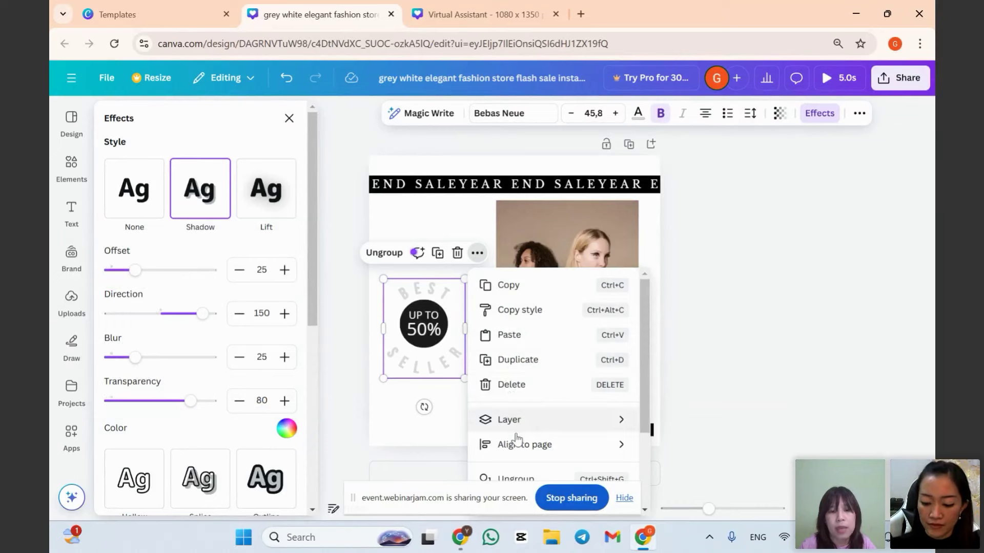
pyautogui.moveTo(580, 420)
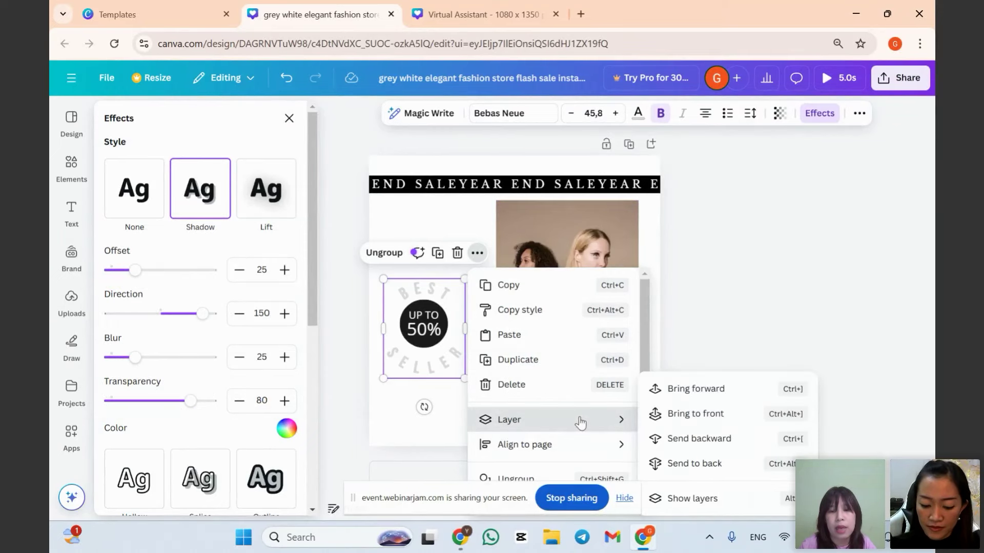
pyautogui.click(687, 499)
pyautogui.click(233, 231)
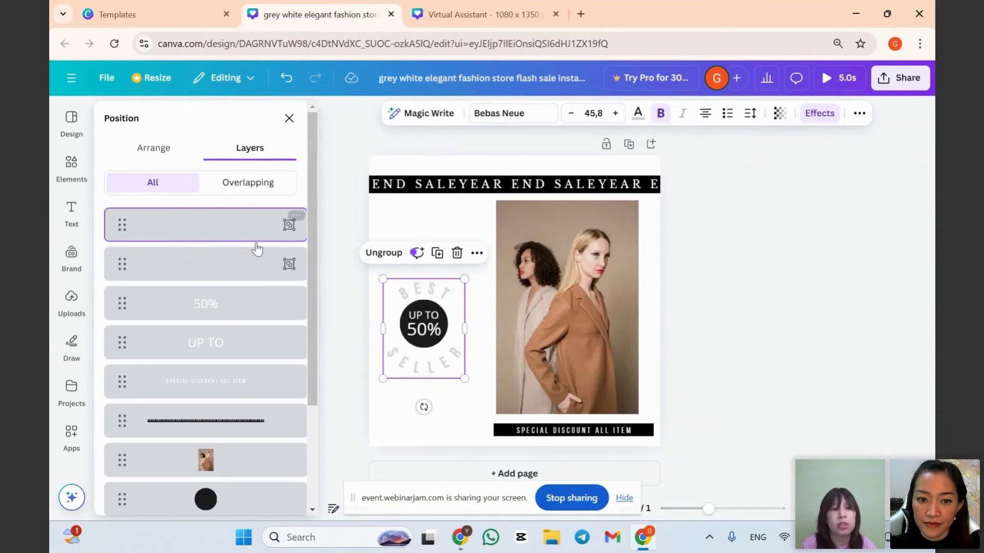
pyautogui.click(823, 117)
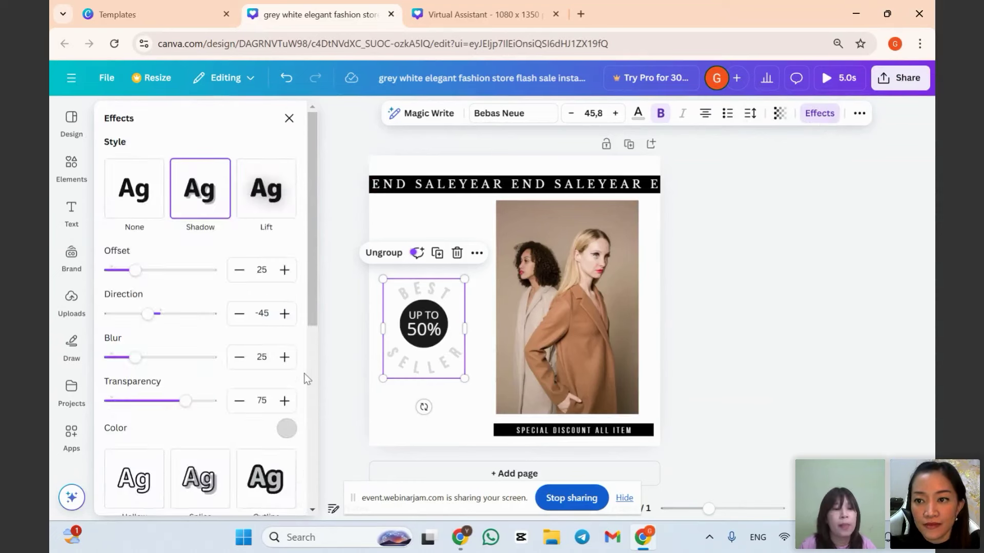
pyautogui.click(287, 435)
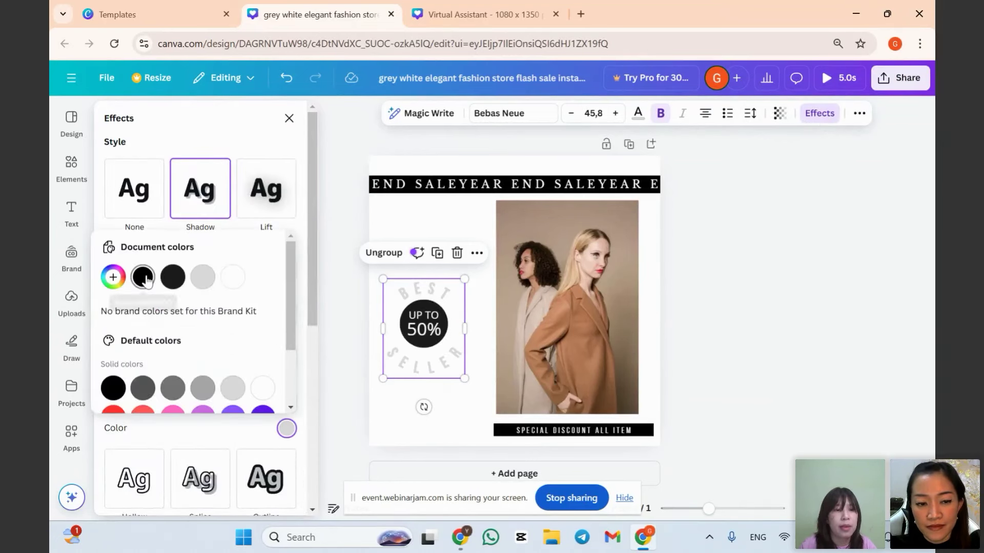
pyautogui.click(146, 280)
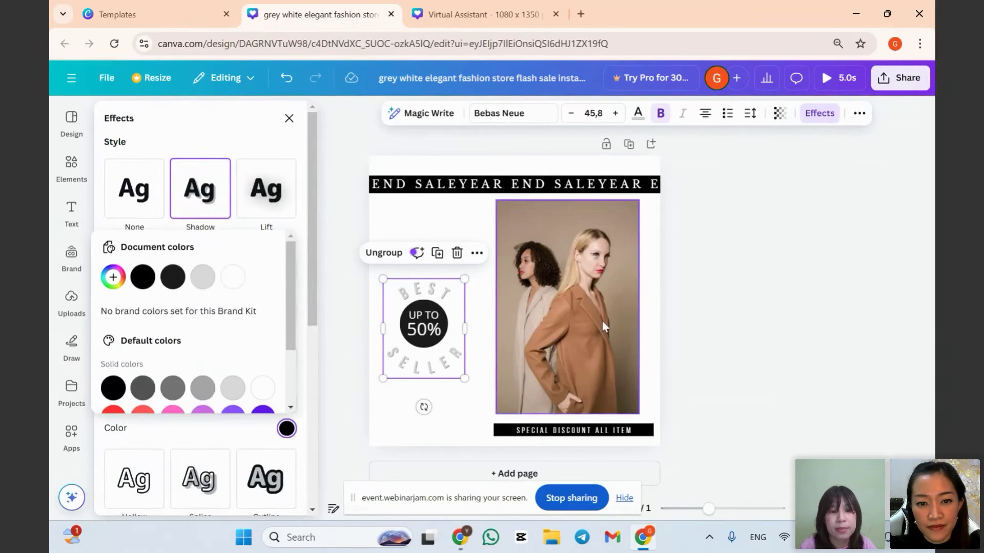
pyautogui.press('Escape')
# Change the page background to the light gray from the default solid colors.
pyautogui.click(441, 232)
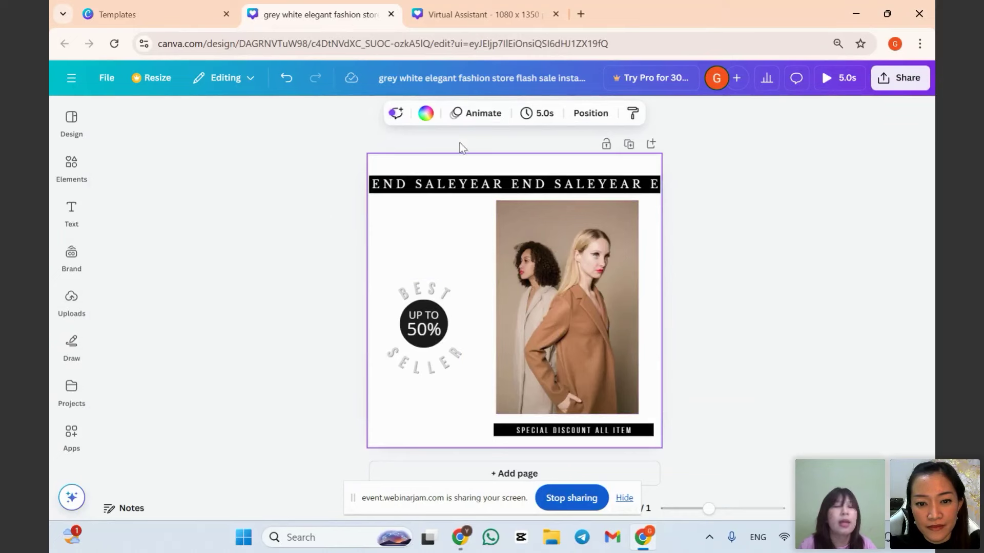
pyautogui.click(426, 114)
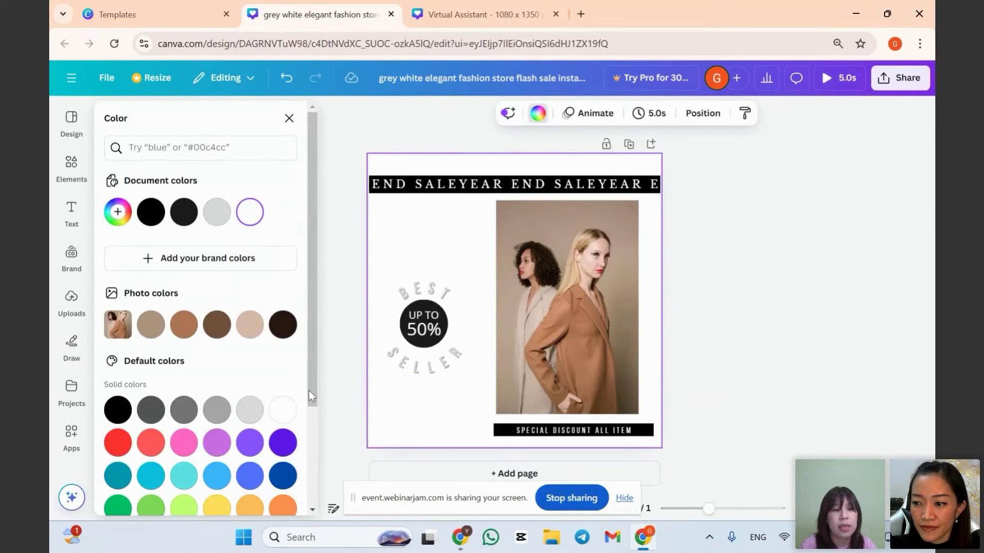
pyautogui.click(250, 410)
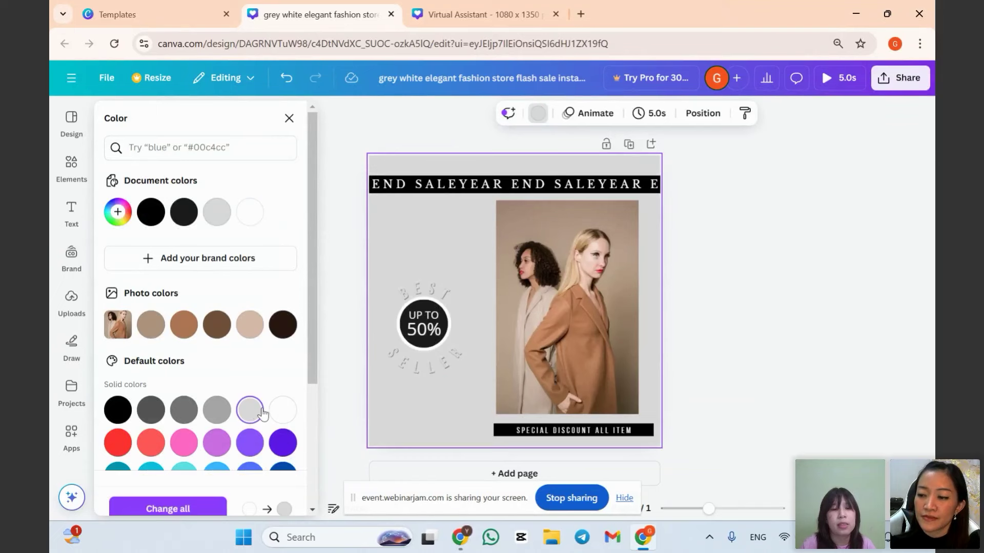
pyautogui.click(430, 329)
pyautogui.moveTo(464, 278)
pyautogui.mouseDown()
pyautogui.moveTo(495, 262)
pyautogui.moveTo(479, 283)
pyautogui.mouseUp()
pyautogui.hotkey('ctrl', 'z')
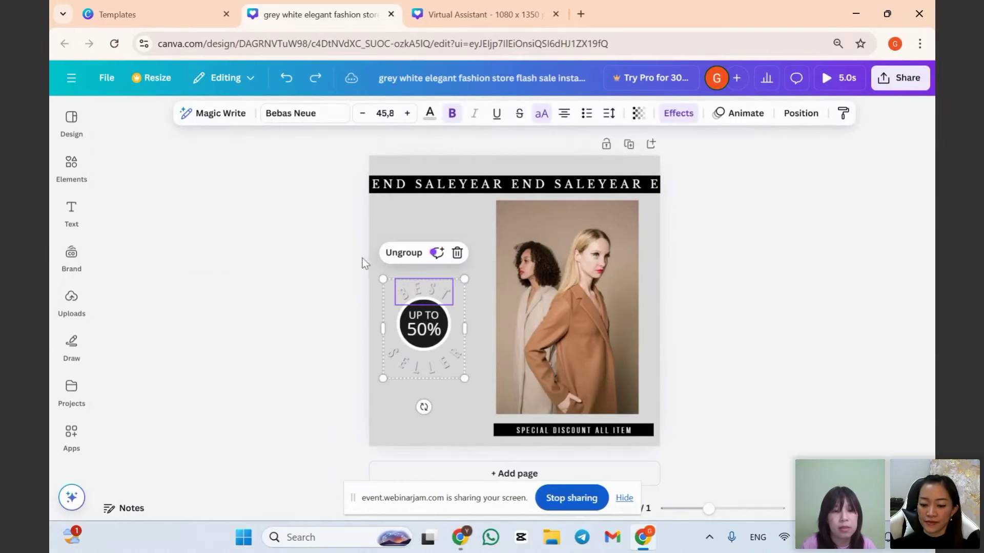
pyautogui.click(381, 284)
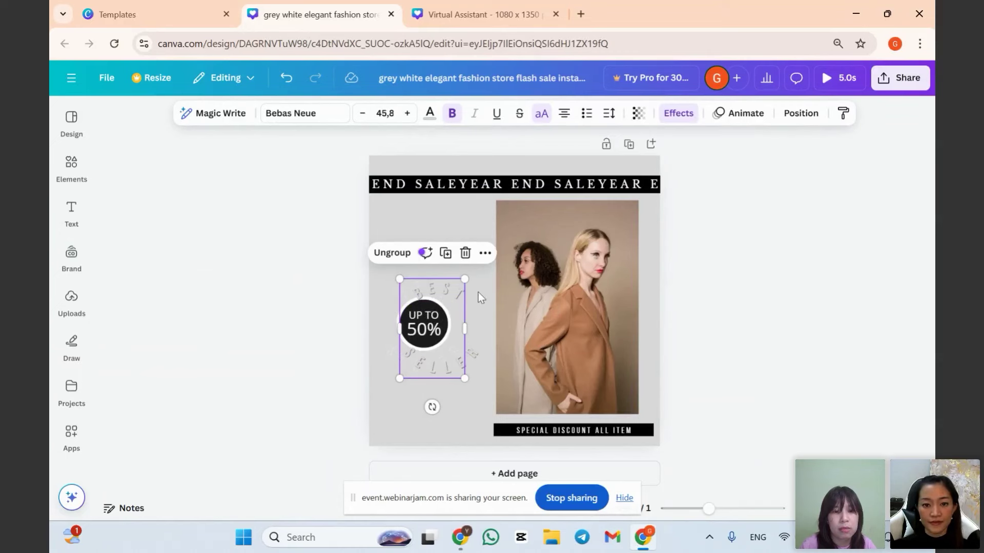
# Enlarge the whole badge, with both BEST SELLER groups and the UP TO 50% circle, and center it in the space beside the photo.
pyautogui.moveTo(481, 270); pyautogui.dragTo(393, 385)
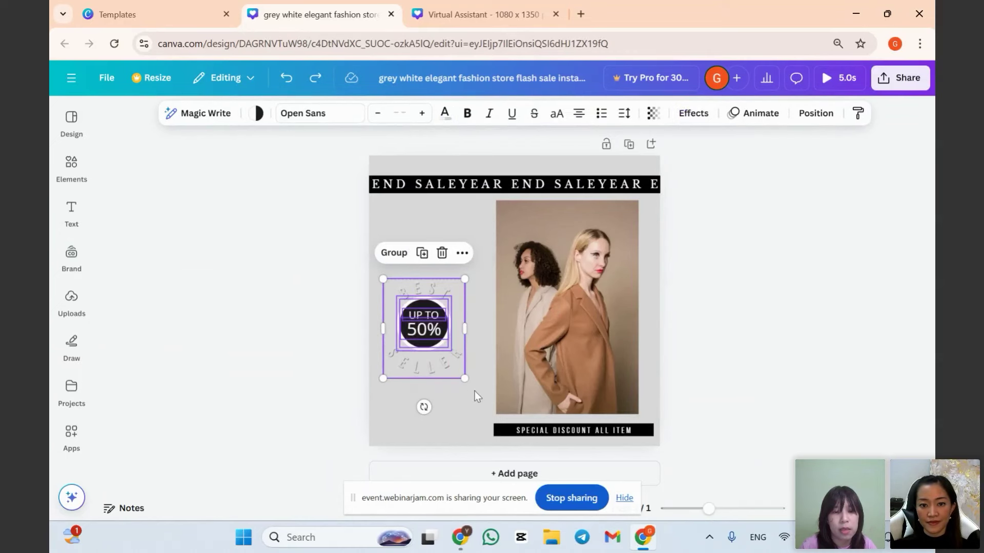
pyautogui.moveTo(465, 377); pyautogui.dragTo(489, 413)
pyautogui.moveTo(438, 344); pyautogui.dragTo(427, 328)
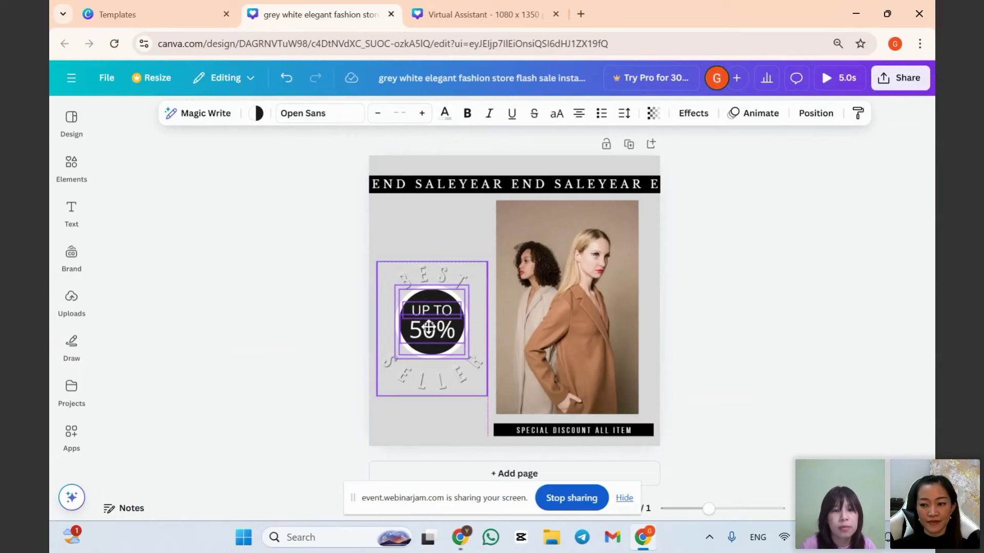
pyautogui.click(709, 292)
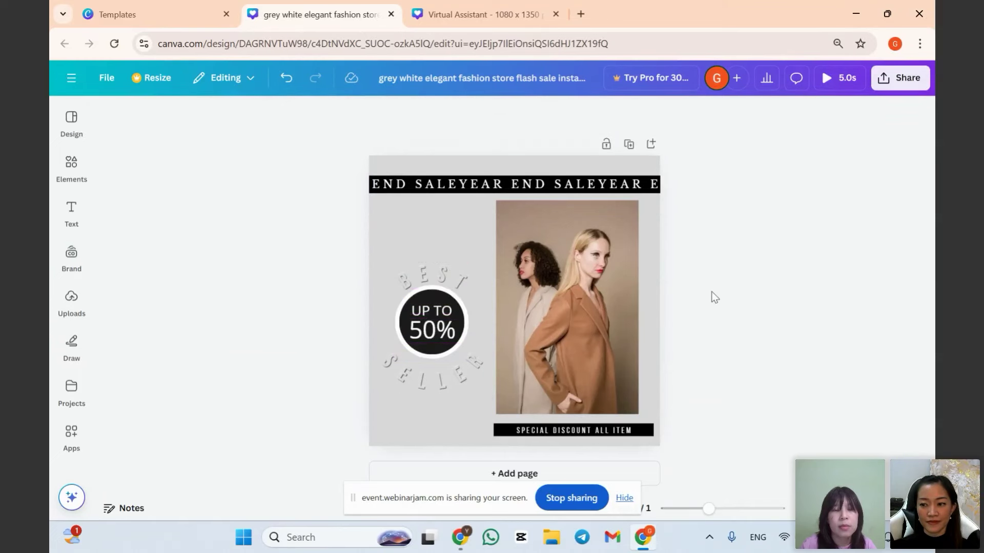
# Select both overlapping BEST SELLER groups and shift them slightly up so the text surrounds the UP TO 50% circle evenly.
pyautogui.click(457, 368)
pyautogui.click(449, 244)
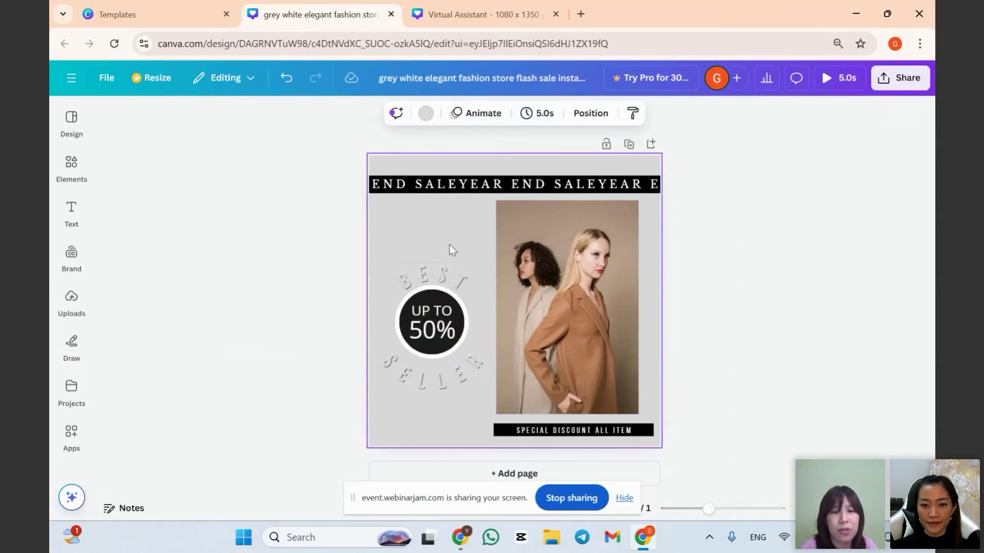
pyautogui.click(451, 277)
pyautogui.moveTo(460, 288); pyautogui.dragTo(462, 284)
pyautogui.moveTo(435, 375); pyautogui.dragTo(433, 377)
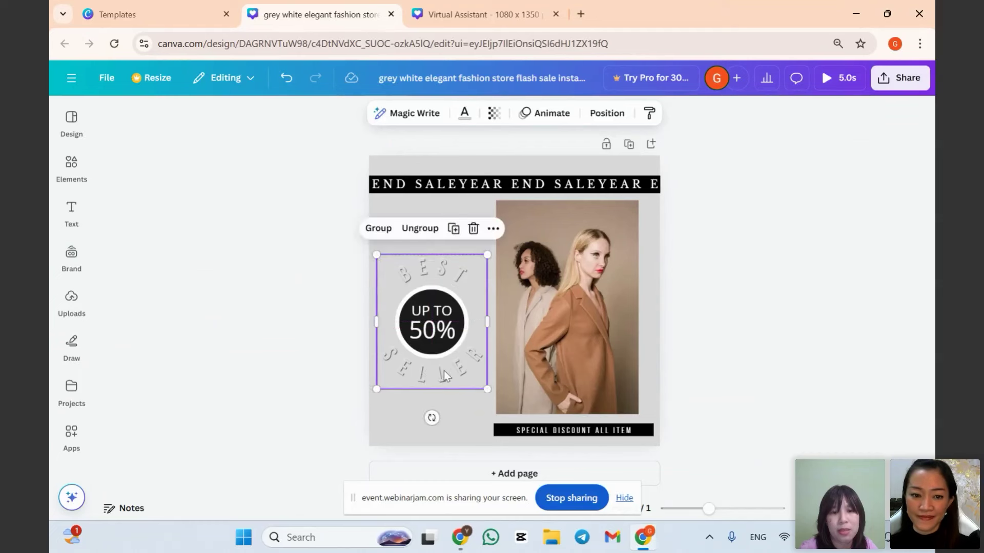
pyautogui.click(668, 359)
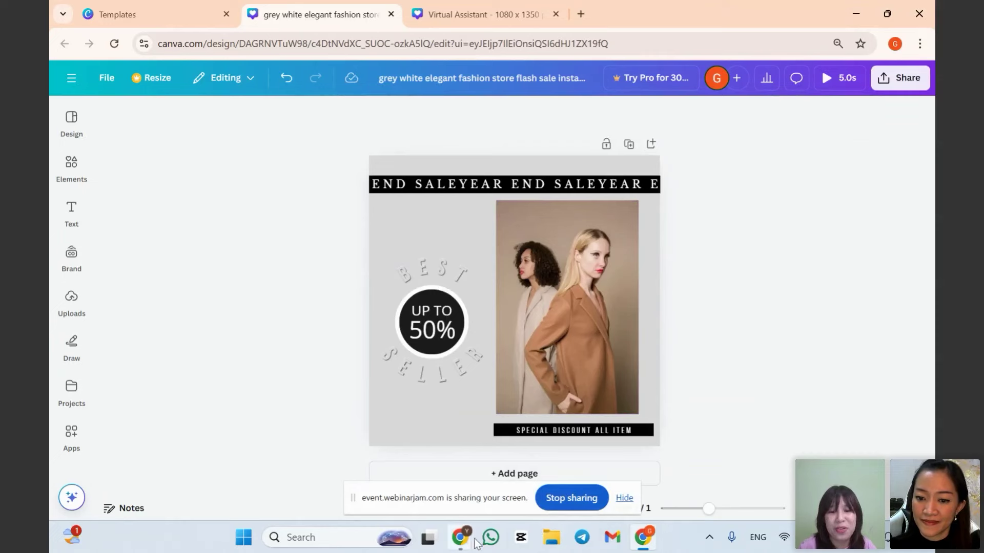
# Switch to the WebinarJam broadcast window, read the attendees' chat messages, and return to the Canva design.
pyautogui.moveTo(467, 541)
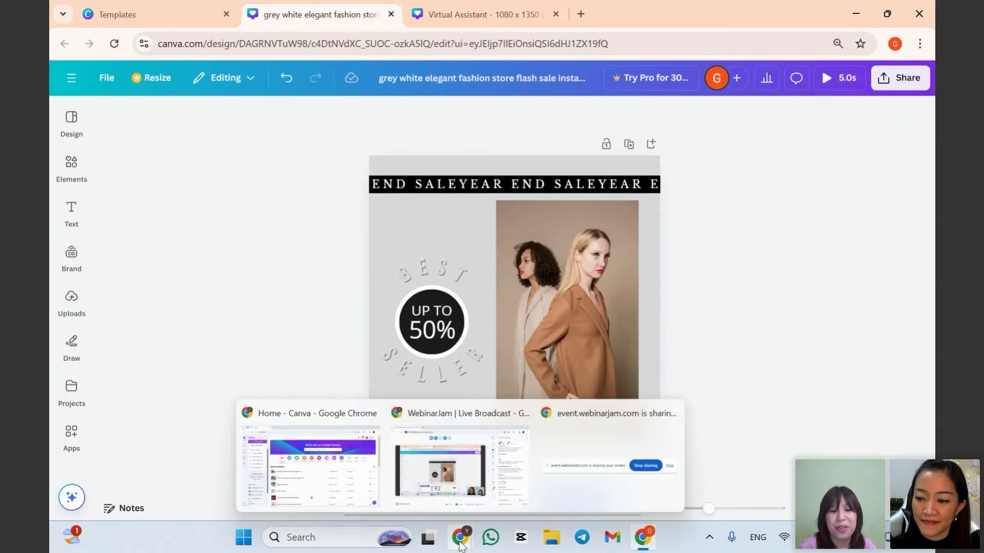
pyautogui.click(467, 470)
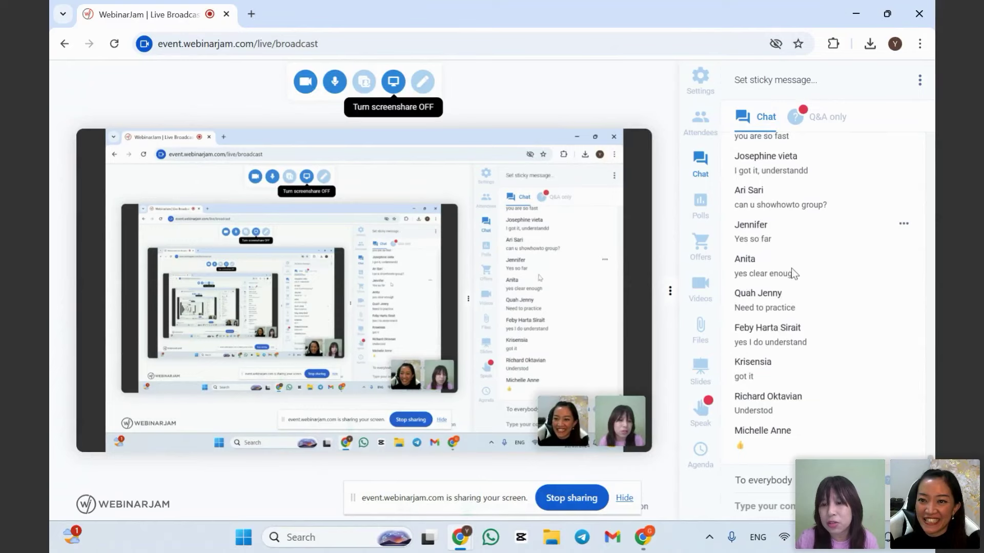
pyautogui.scroll(1, 791, 268)
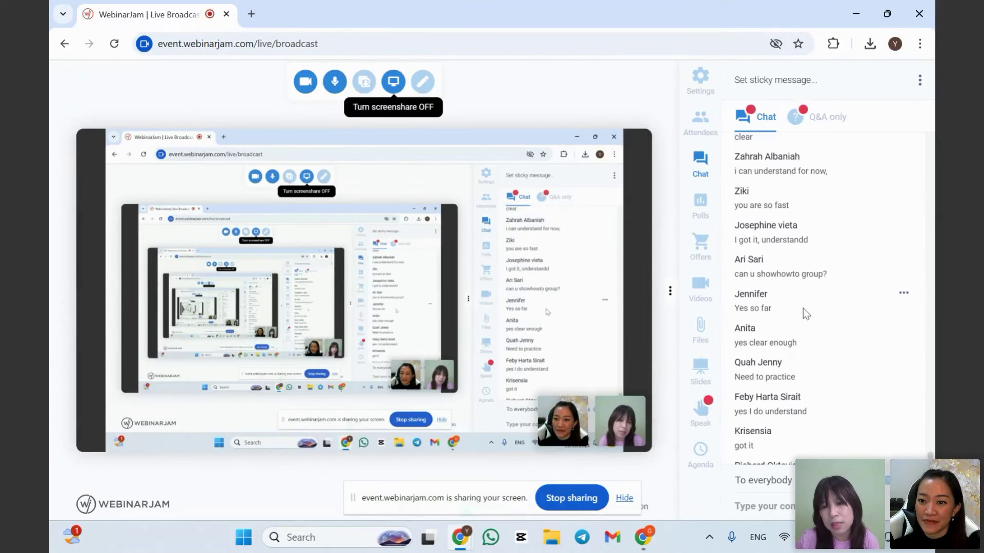
pyautogui.click(647, 543)
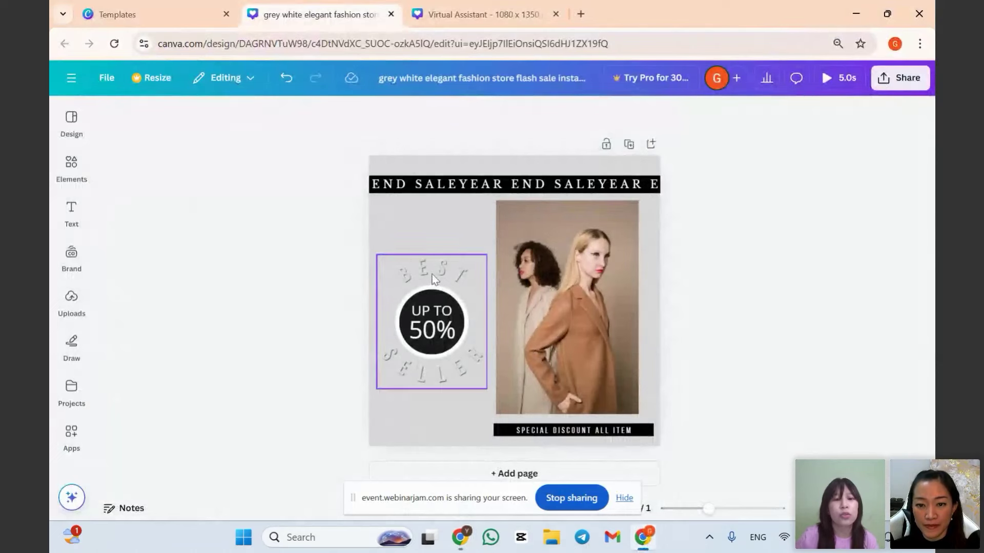
# Ungroup the topmost BEST SELLER group around the circle.
pyautogui.click(448, 293)
pyautogui.click(314, 308)
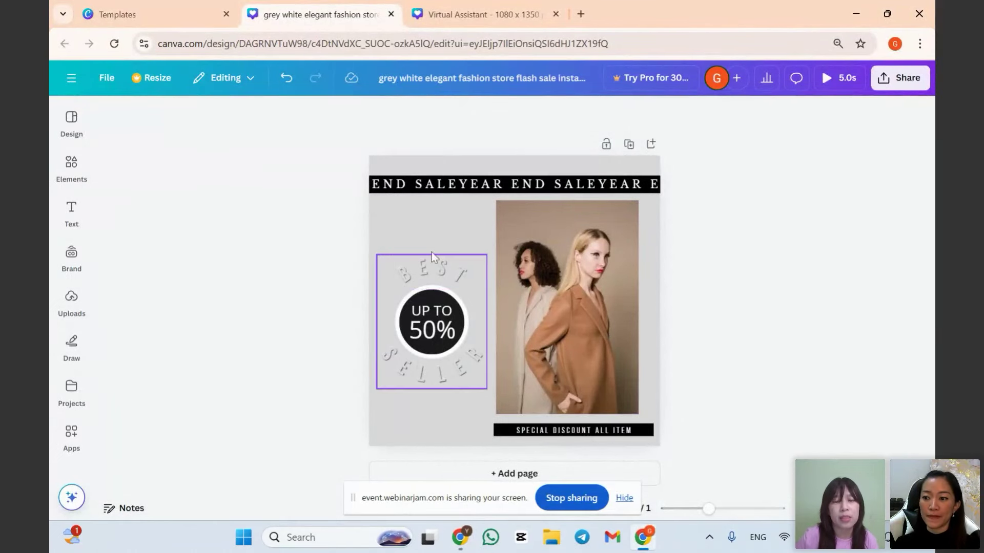
pyautogui.click(391, 241)
pyautogui.click(407, 274)
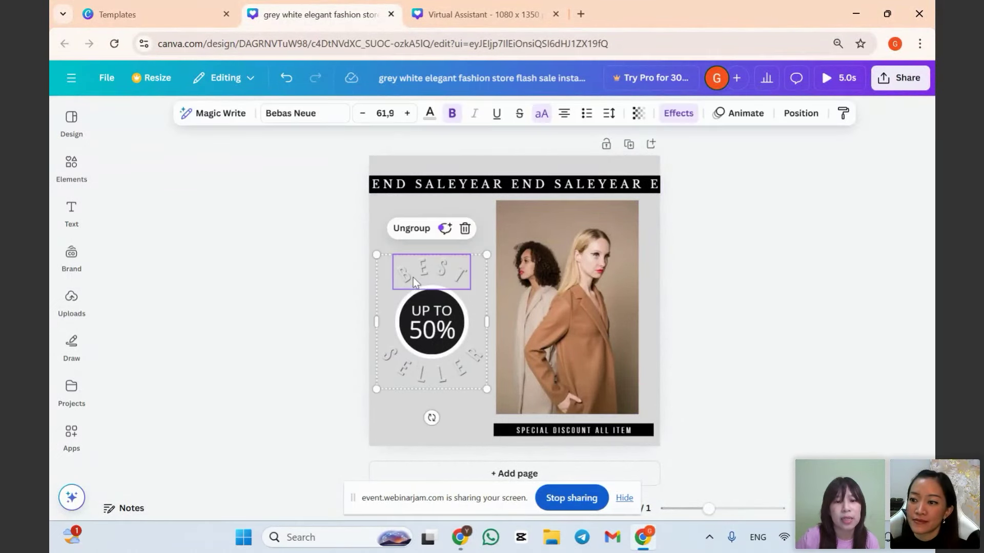
pyautogui.click(410, 228)
pyautogui.click(704, 285)
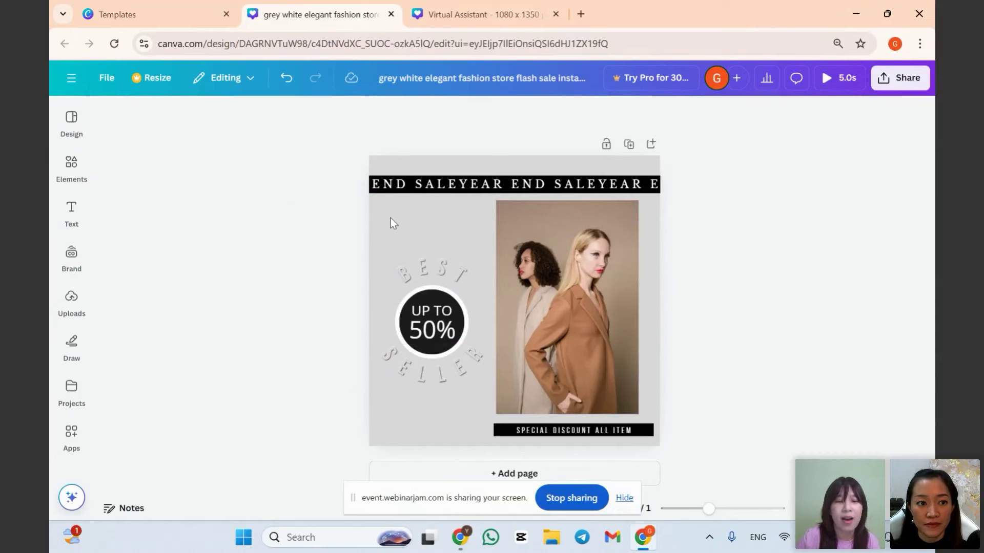
# Group the BEST and SELLER text with the UP TO 50% circle and move the grouped badge slightly up beside the photo.
pyautogui.moveTo(391, 222); pyautogui.dragTo(486, 426)
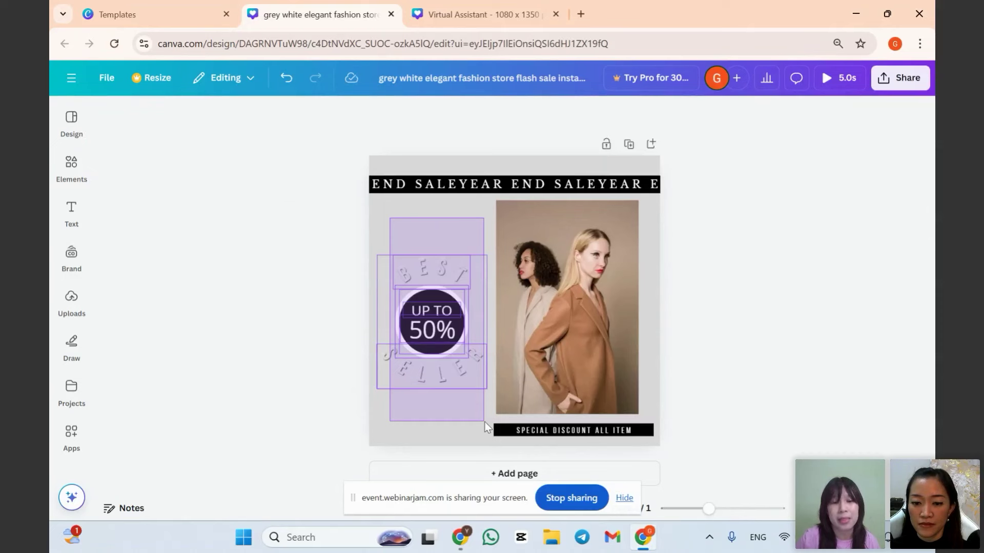
pyautogui.moveTo(485, 427); pyautogui.dragTo(485, 427)
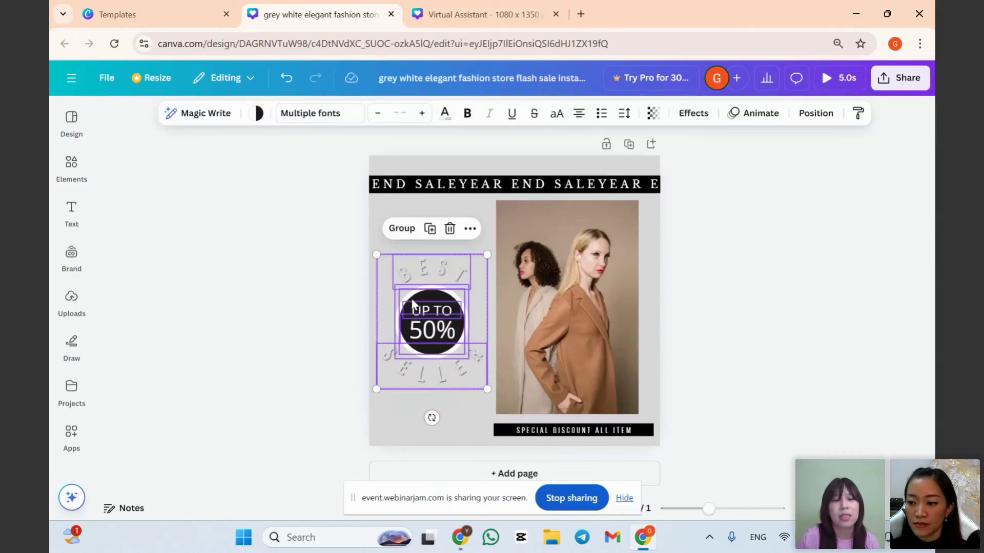
pyautogui.click(384, 212)
pyautogui.moveTo(384, 225); pyautogui.dragTo(498, 425)
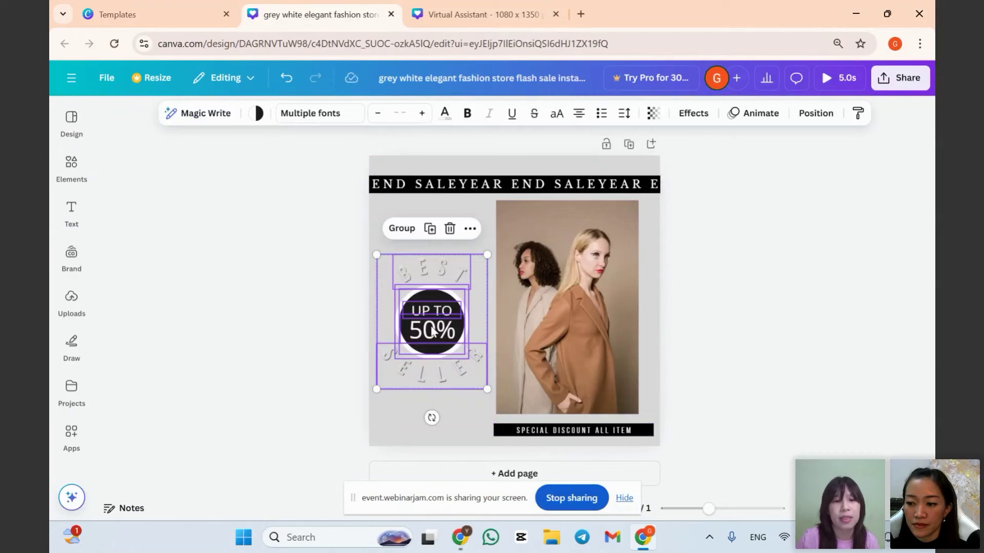
pyautogui.click(395, 228)
pyautogui.moveTo(455, 321)
pyautogui.mouseDown()
pyautogui.moveTo(464, 317)
pyautogui.moveTo(434, 340)
pyautogui.moveTo(446, 309)
pyautogui.moveTo(465, 321)
pyautogui.moveTo(453, 325)
pyautogui.moveTo(456, 312)
pyautogui.mouseUp()
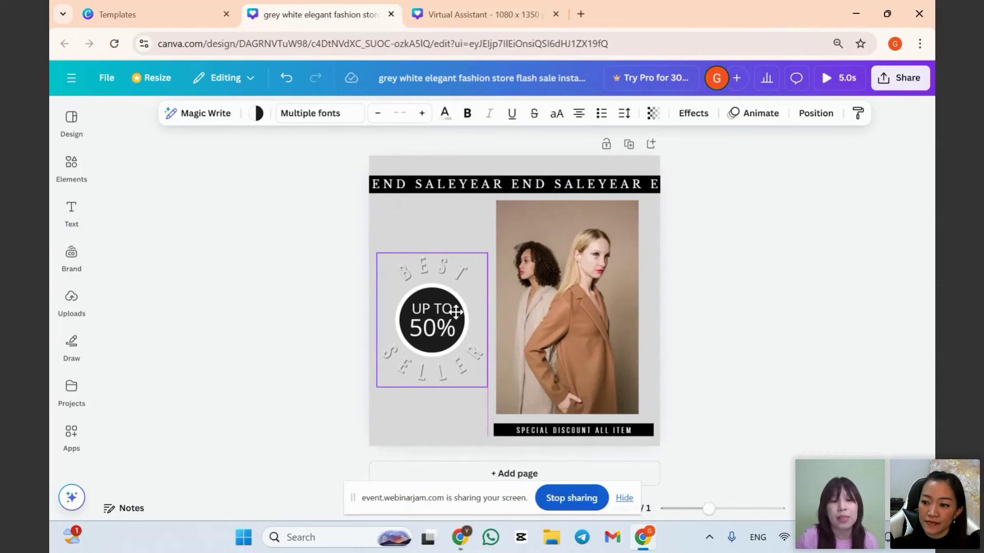
pyautogui.click(266, 351)
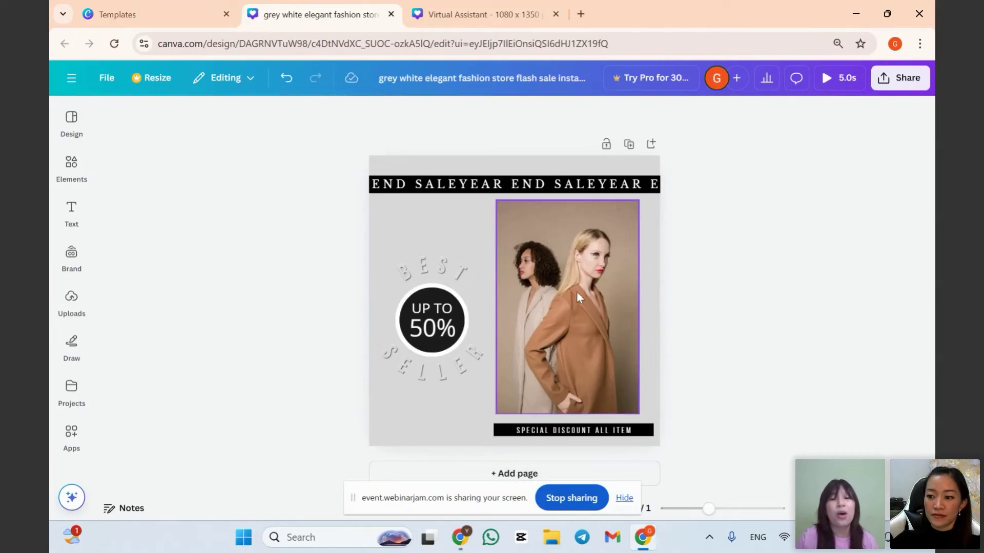
# Add a second page with the recently used FLASH SALE template and compare it with the customized first page.
pyautogui.click(501, 474)
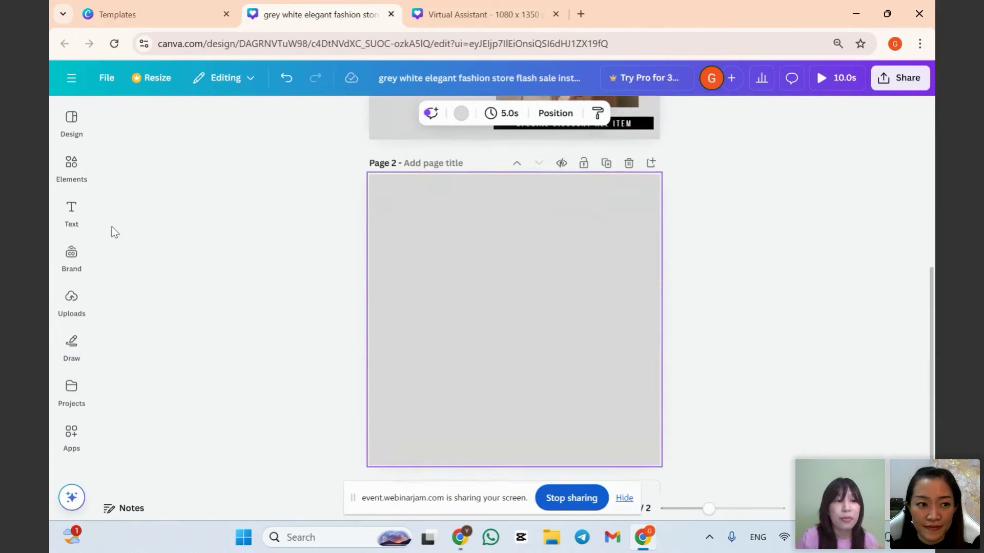
pyautogui.click(90, 214)
pyautogui.click(118, 14)
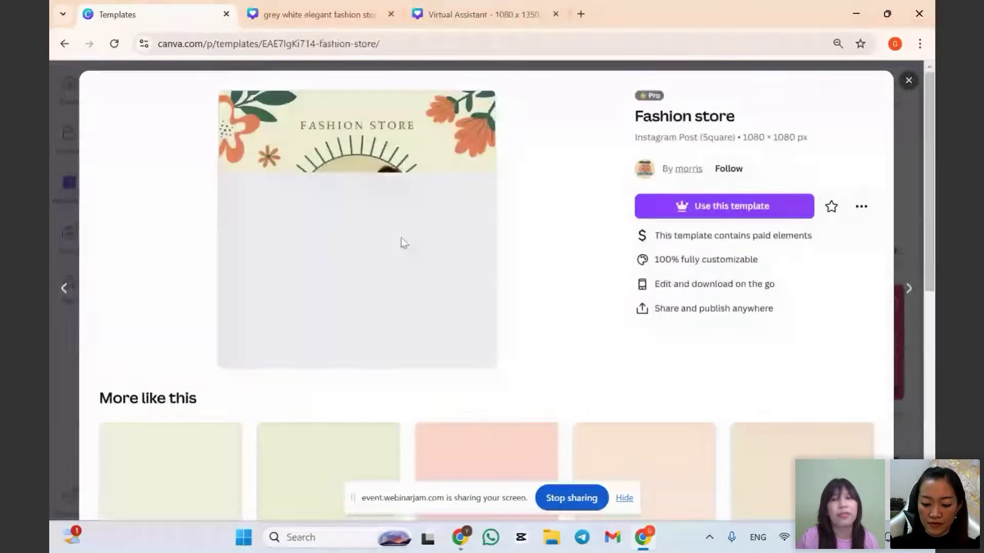
pyautogui.click(908, 82)
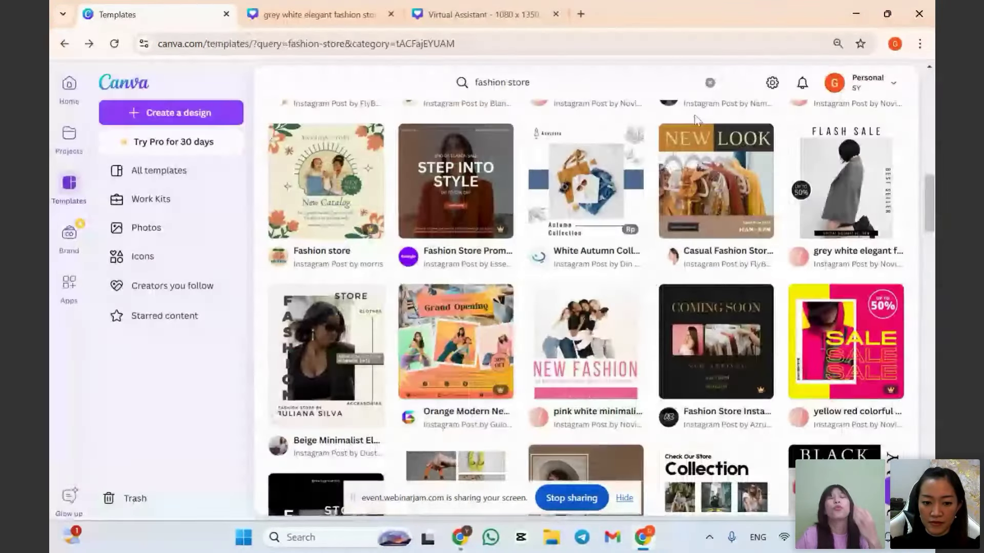
pyautogui.click(305, 17)
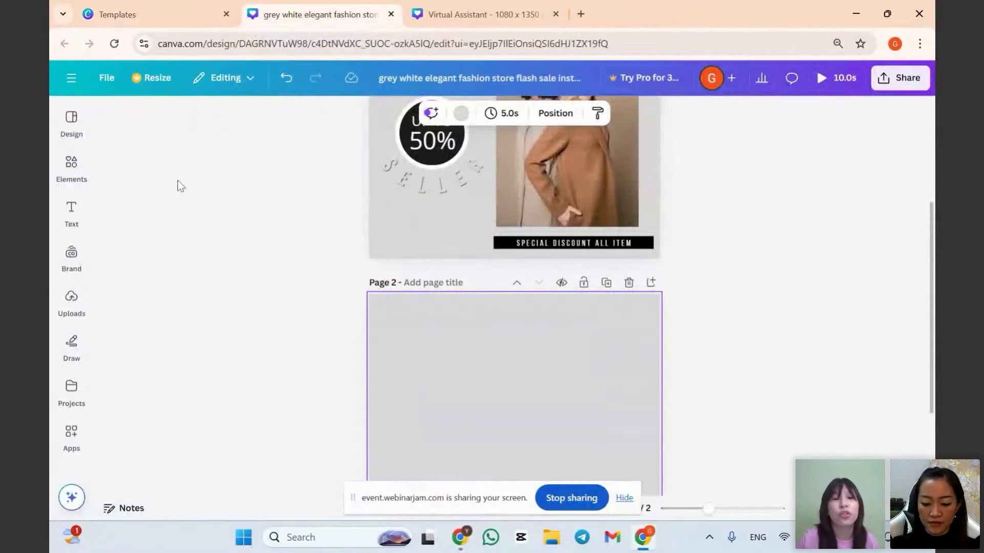
pyautogui.click(83, 208)
pyautogui.click(73, 126)
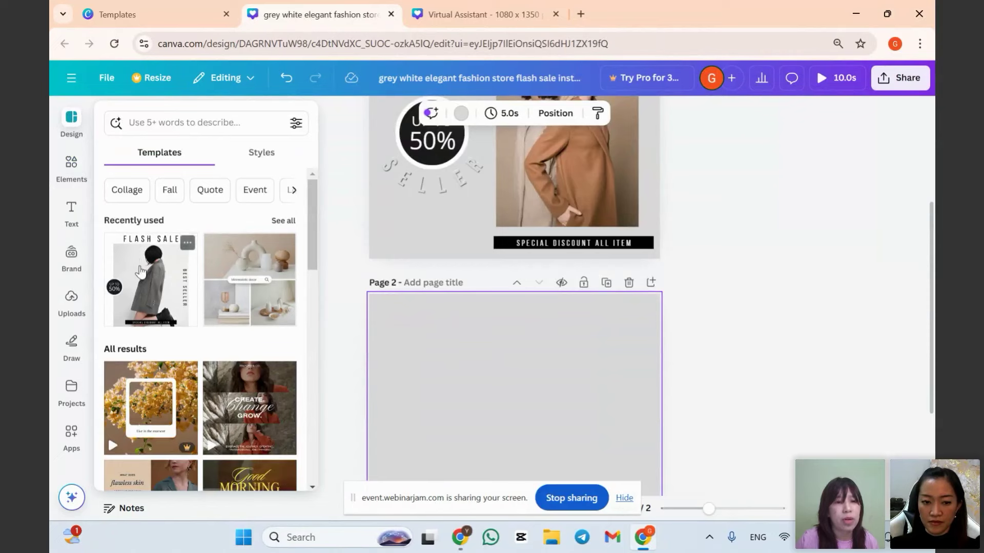
pyautogui.click(138, 264)
pyautogui.click(900, 375)
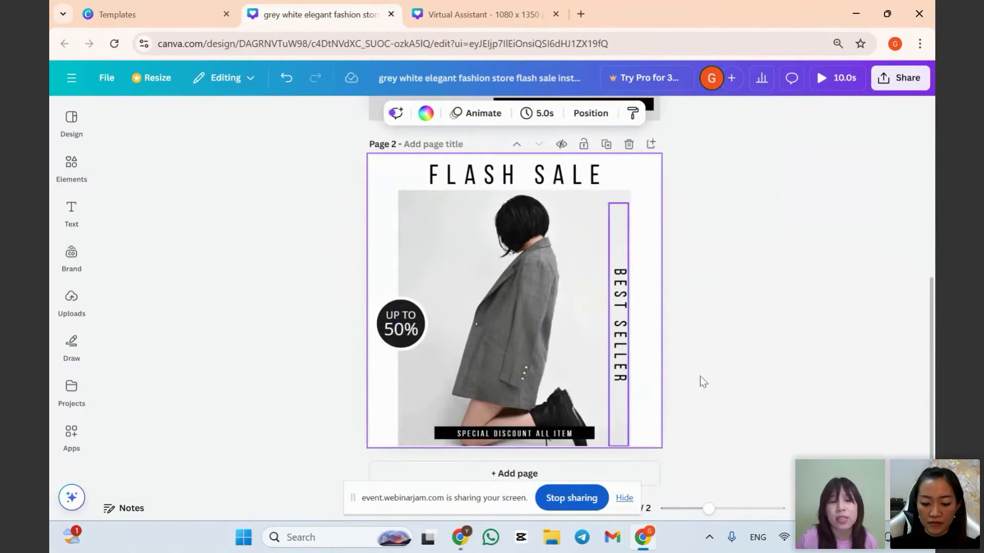
pyautogui.scroll(5, 602, 362)
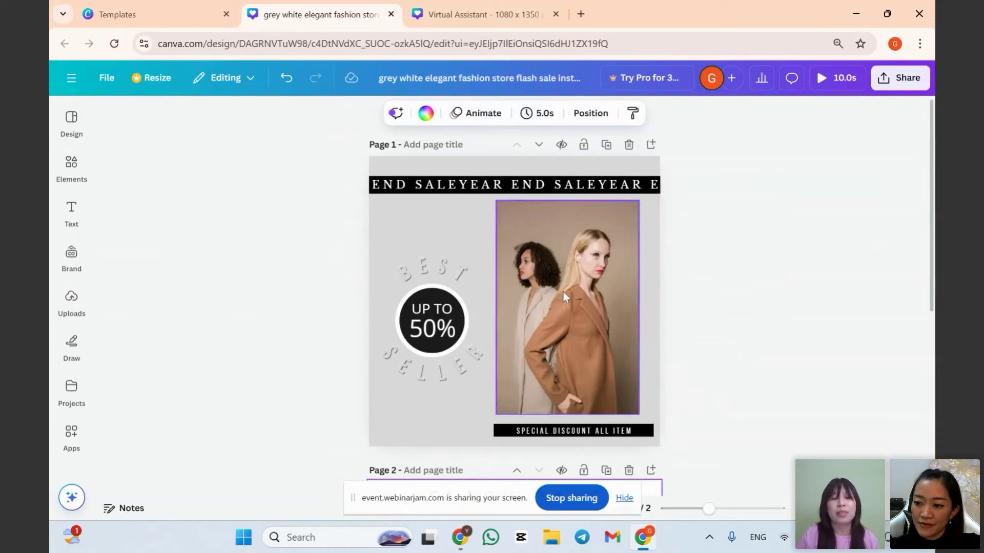
pyautogui.click(464, 237)
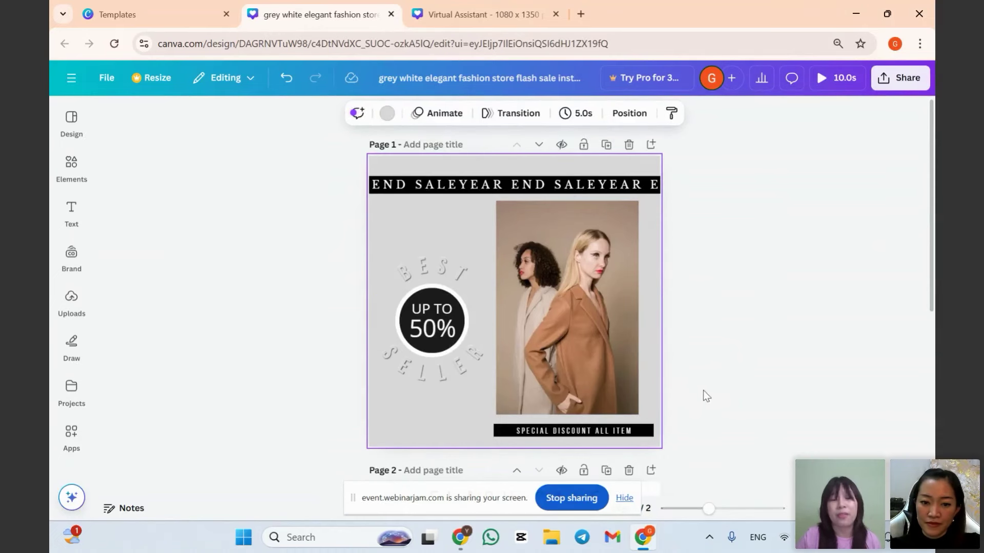
pyautogui.scroll(-2, 748, 293)
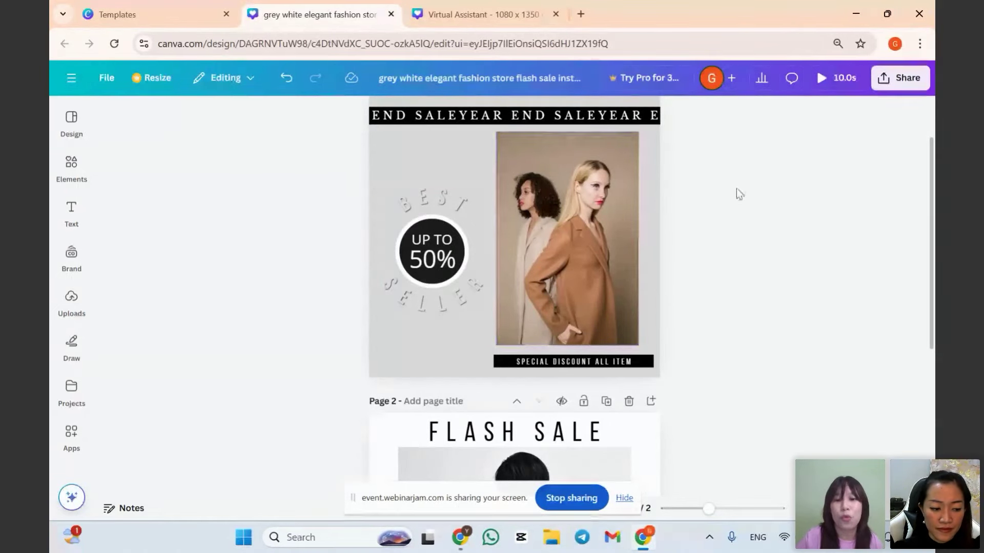
pyautogui.scroll(-5, 594, 288)
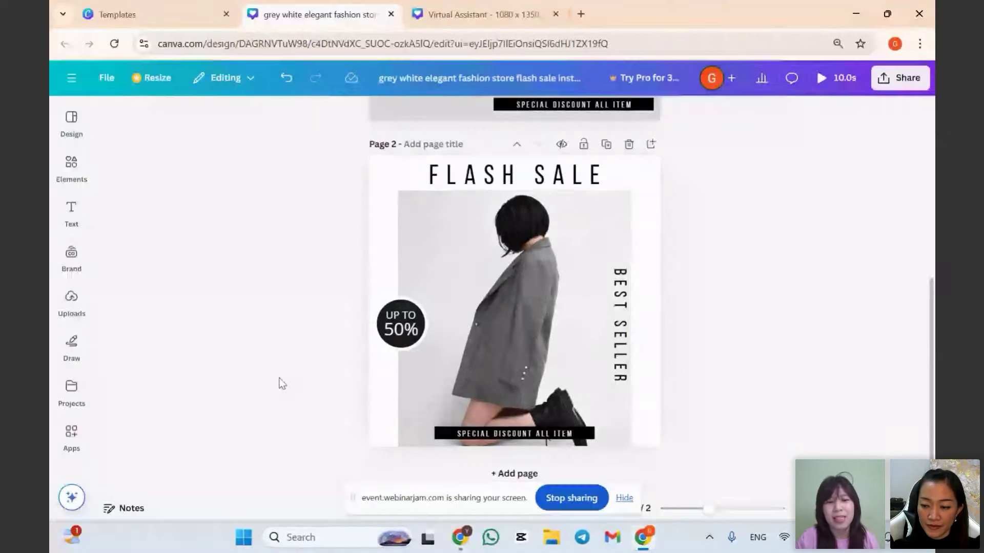
# Add a blank third page and search the element photos for "sunset".
pyautogui.click(468, 474)
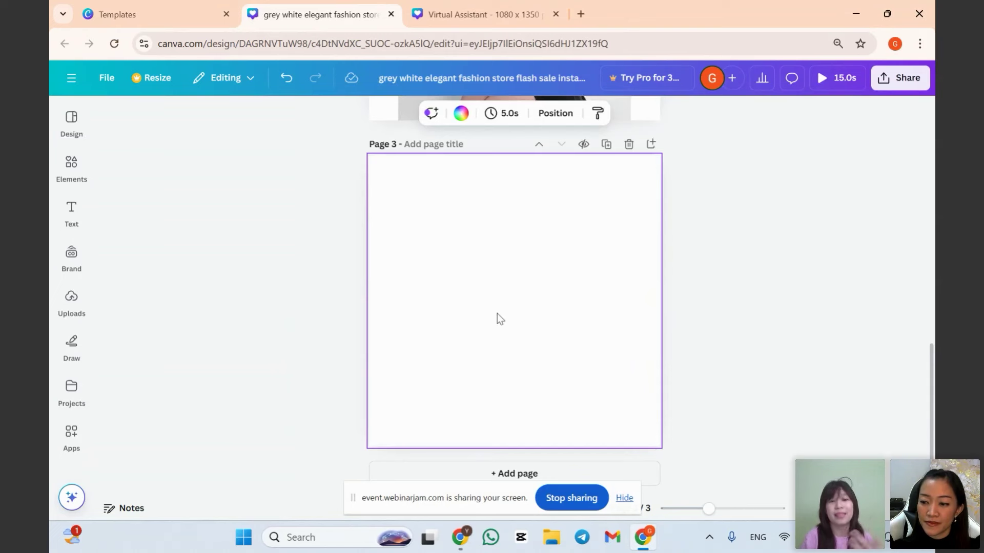
pyautogui.click(72, 163)
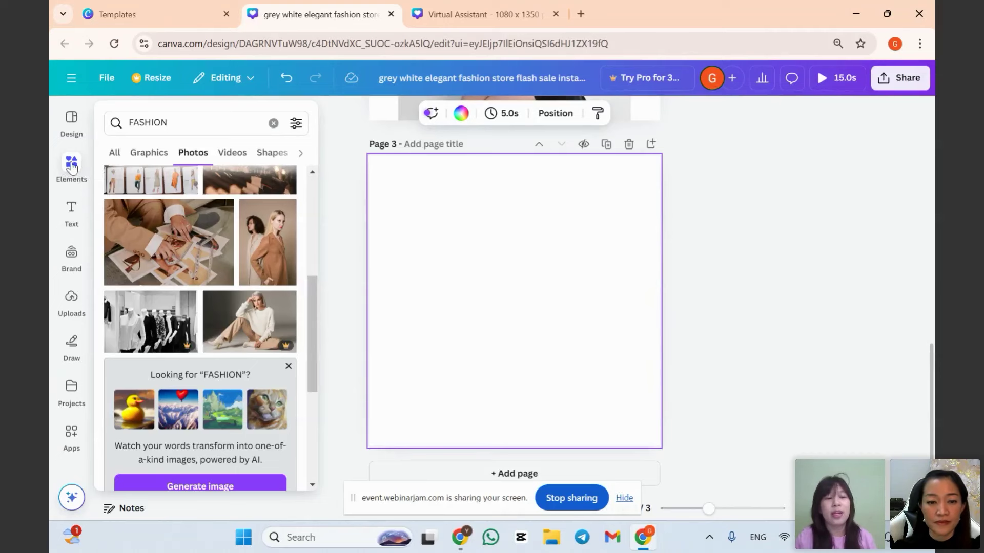
pyautogui.click(194, 121)
pyautogui.click(274, 119)
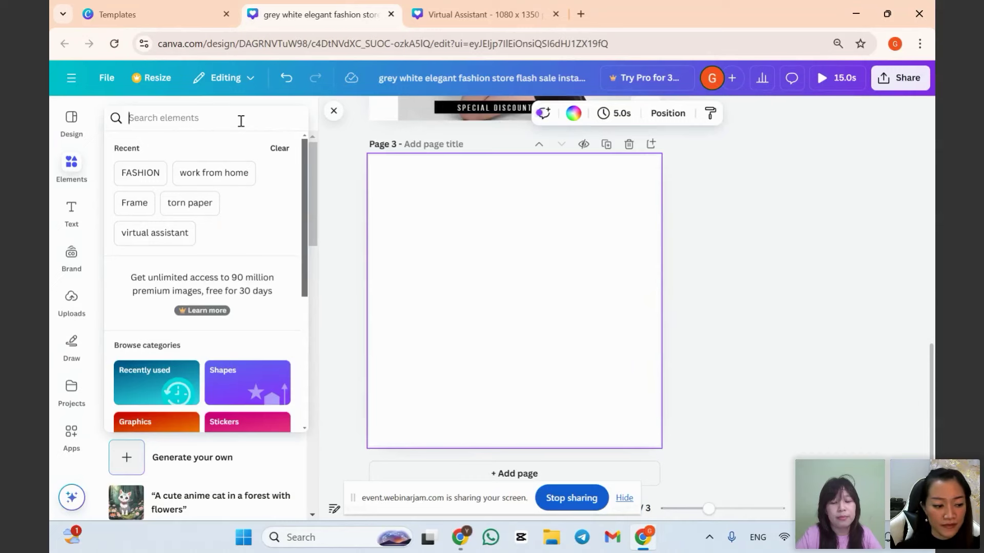
pyautogui.write('sunset')
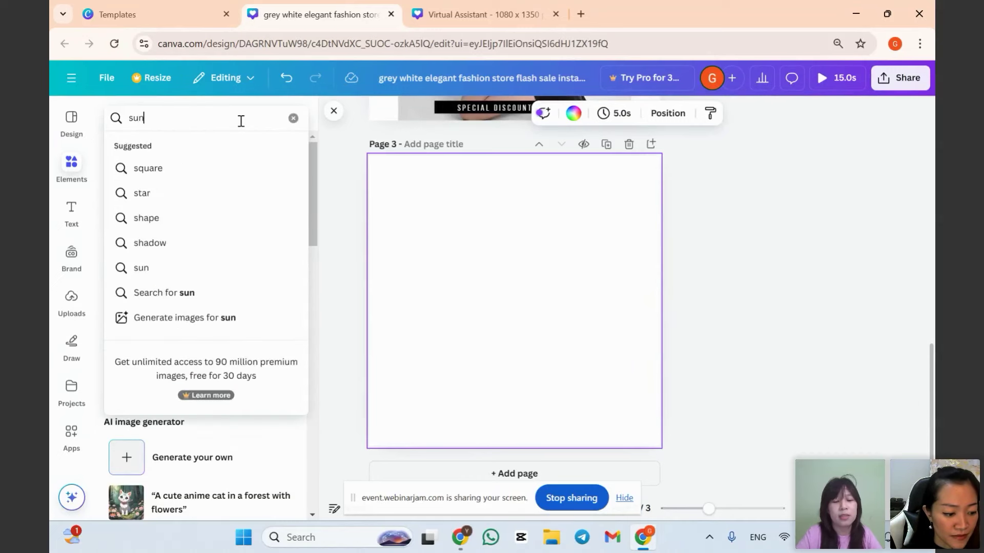
pyautogui.press('Return')
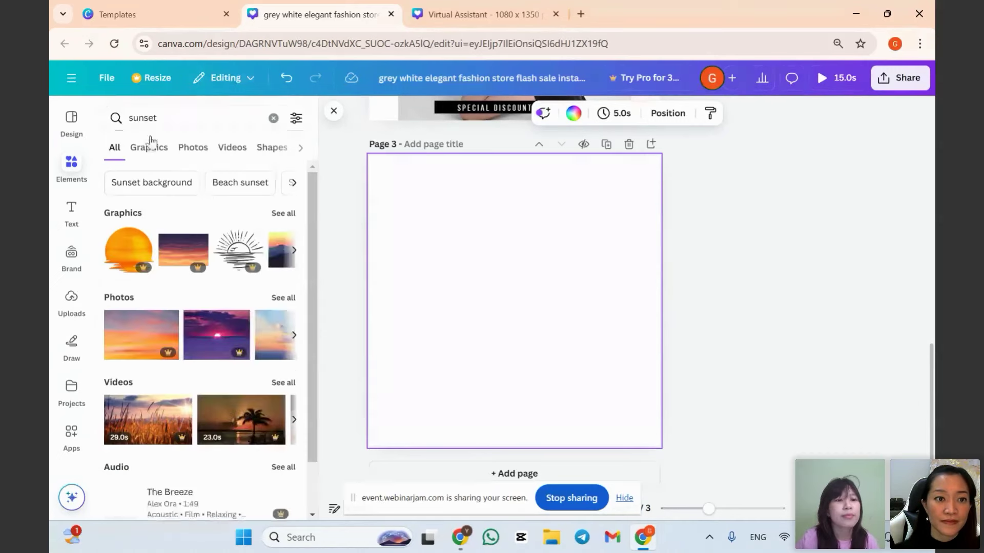
pyautogui.click(193, 153)
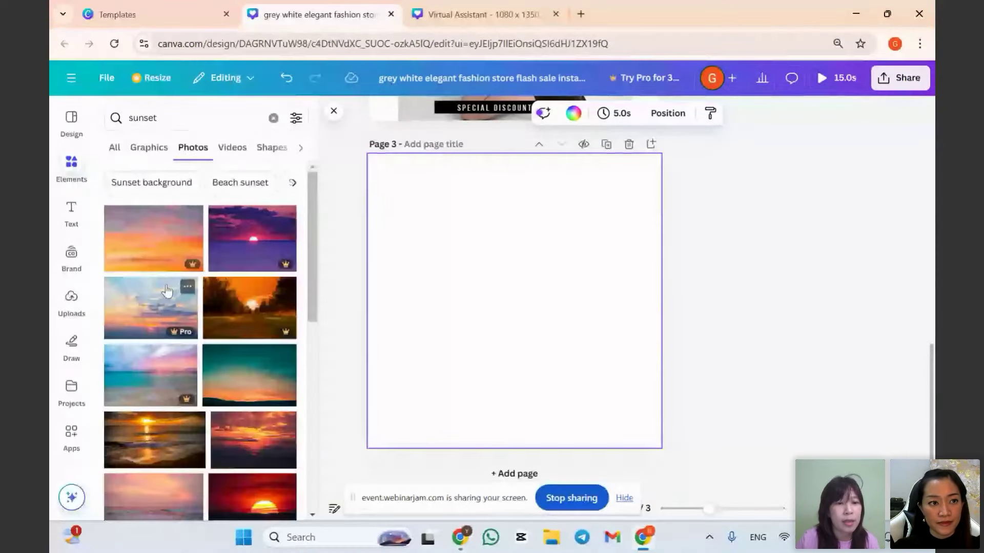
# Insert the free dark red photo of the sun setting behind hills and set it as the third page's background.
pyautogui.scroll(-5, 167, 291)
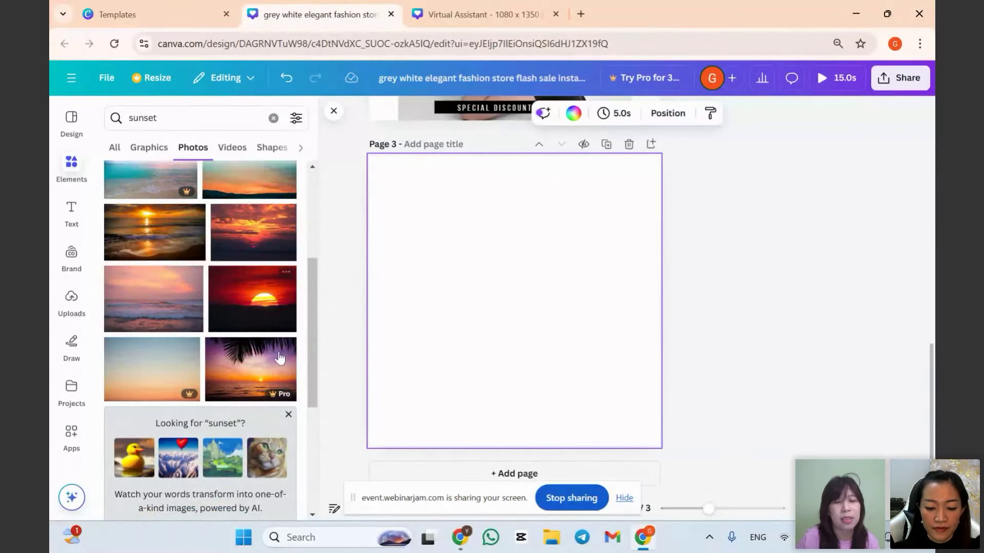
pyautogui.click(272, 308)
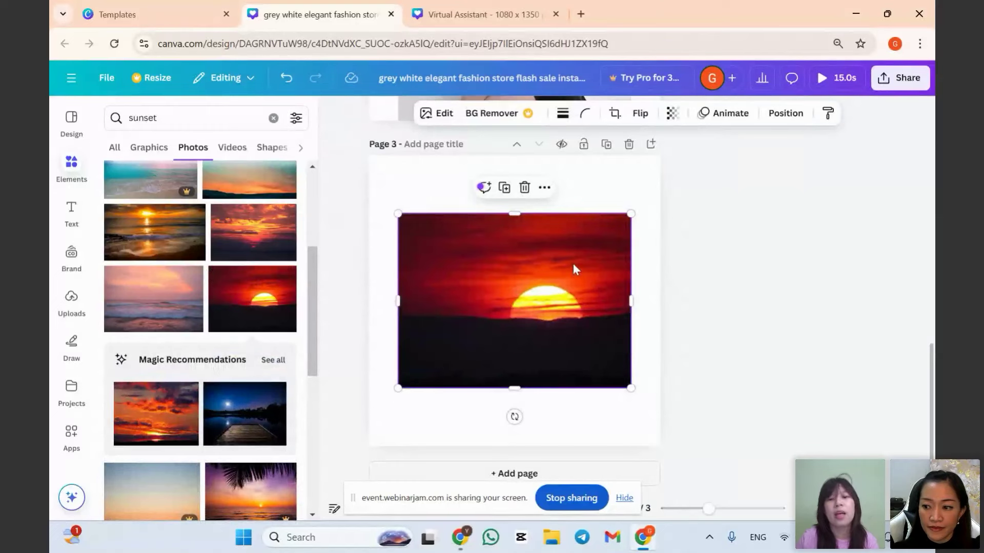
pyautogui.rightClick(490, 251)
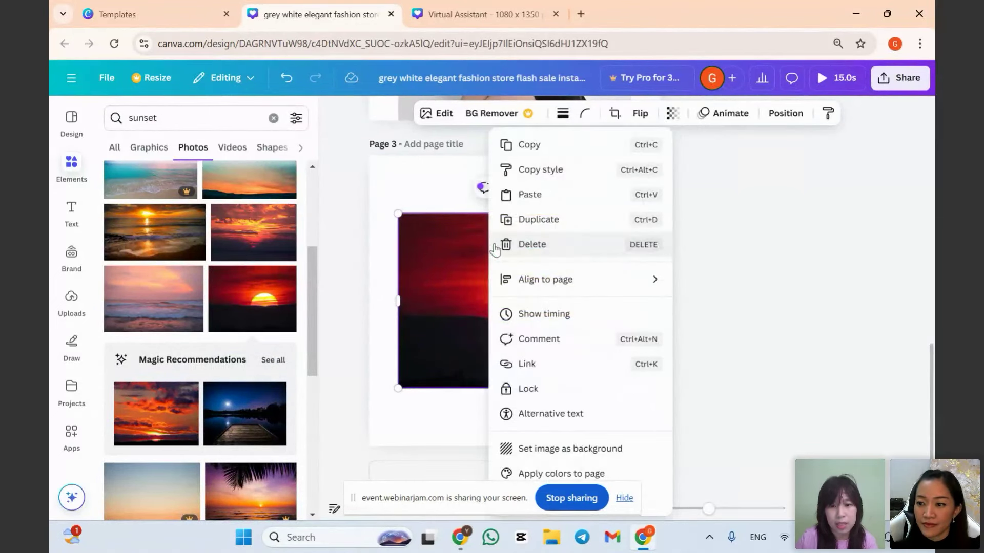
pyautogui.click(590, 453)
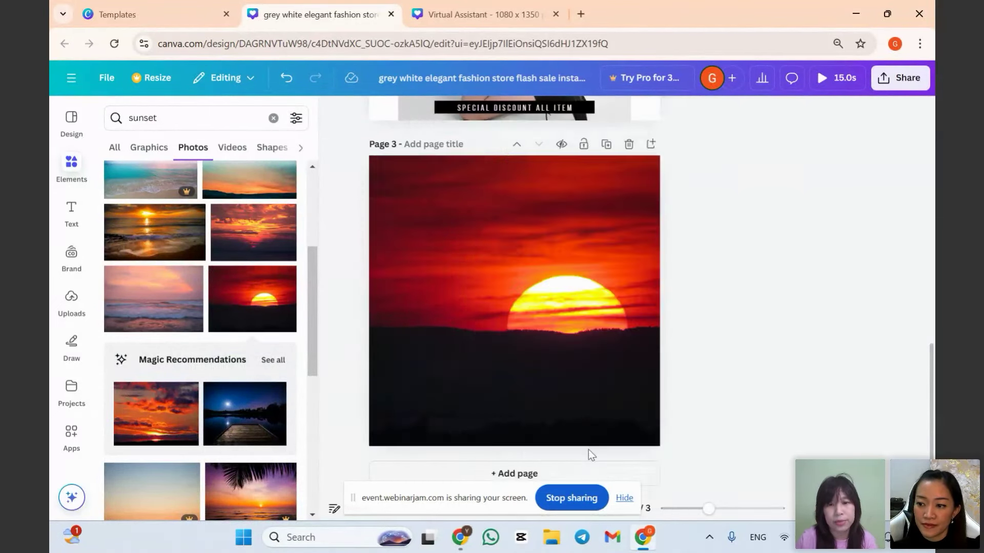
# Blur the whole sunset background image with an intensity of 40.
pyautogui.click(465, 307)
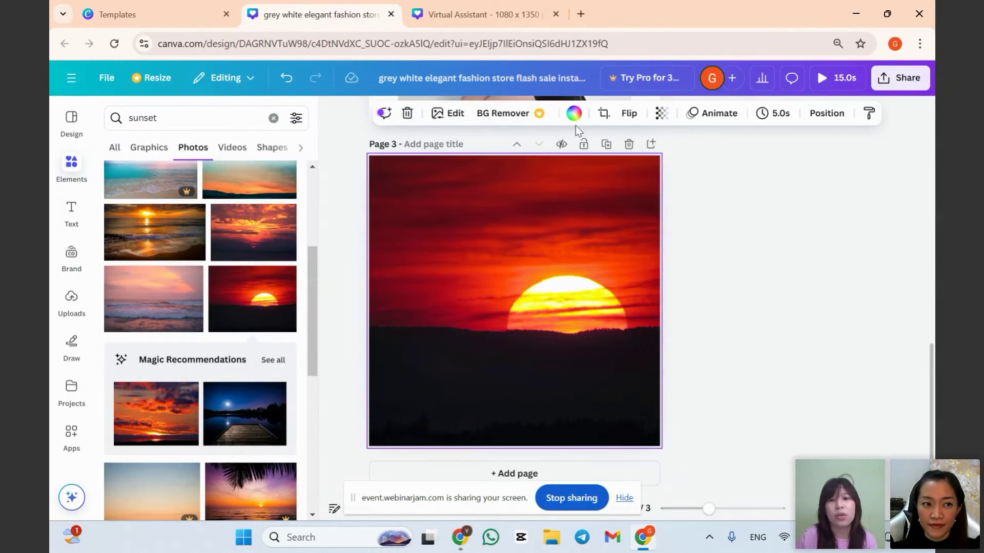
pyautogui.click(447, 113)
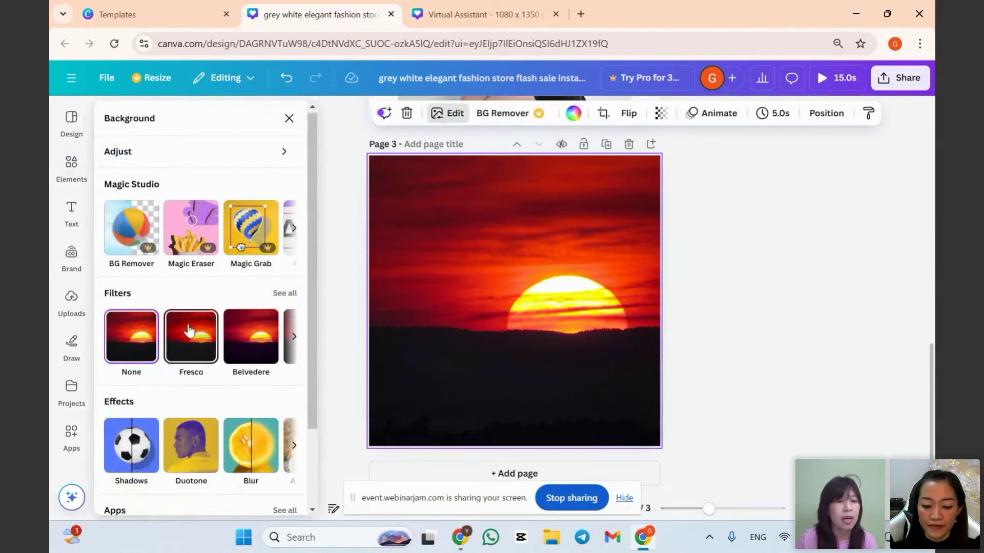
pyautogui.scroll(-1, 264, 444)
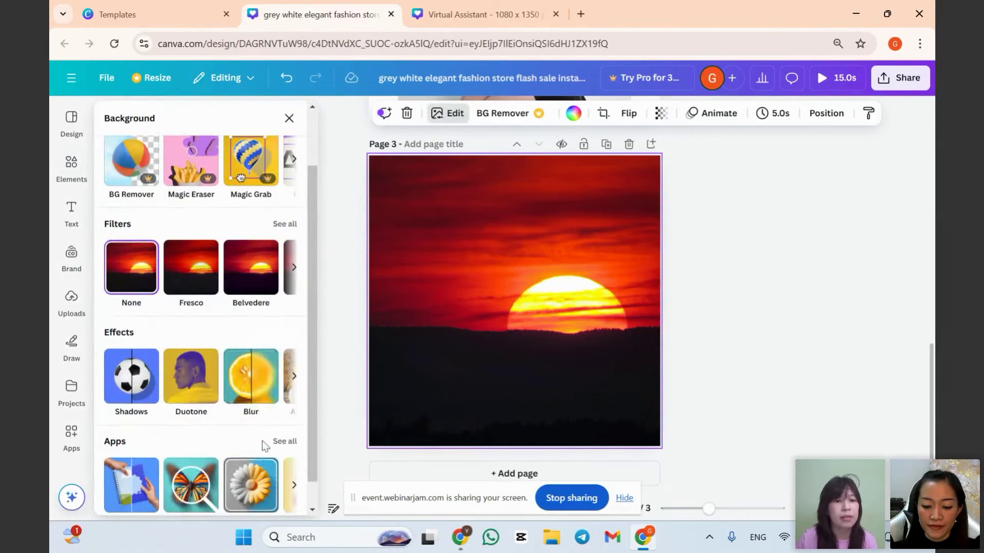
pyautogui.click(251, 385)
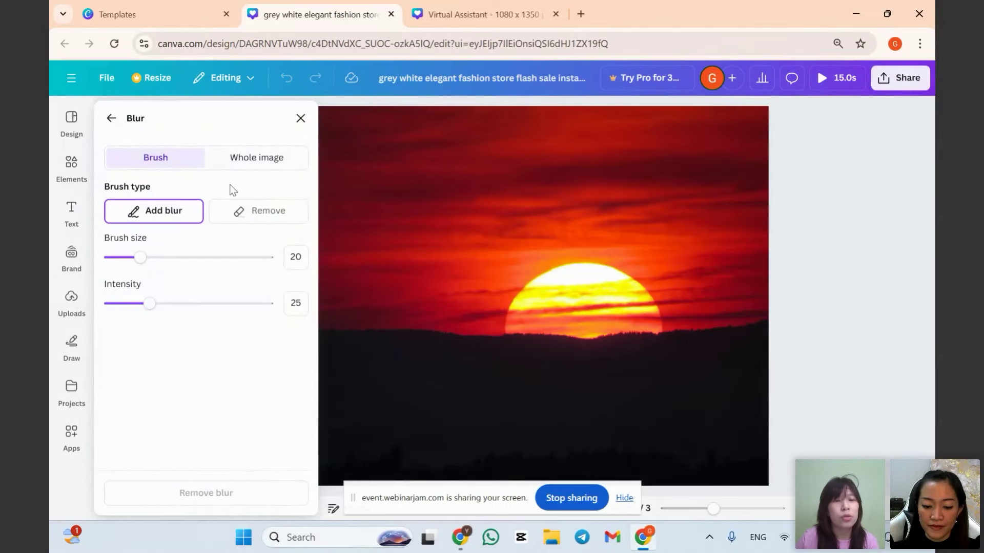
pyautogui.click(253, 162)
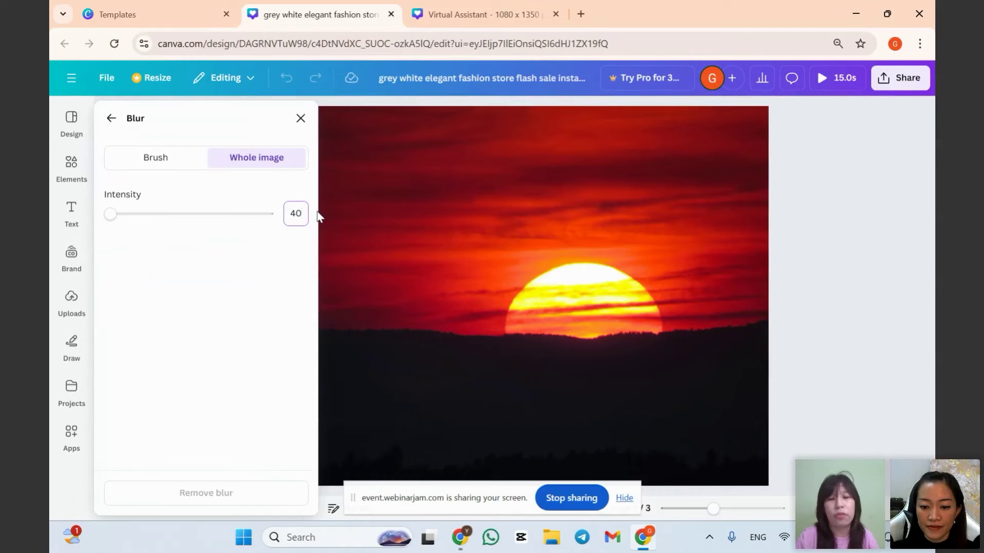
pyautogui.press('Return')
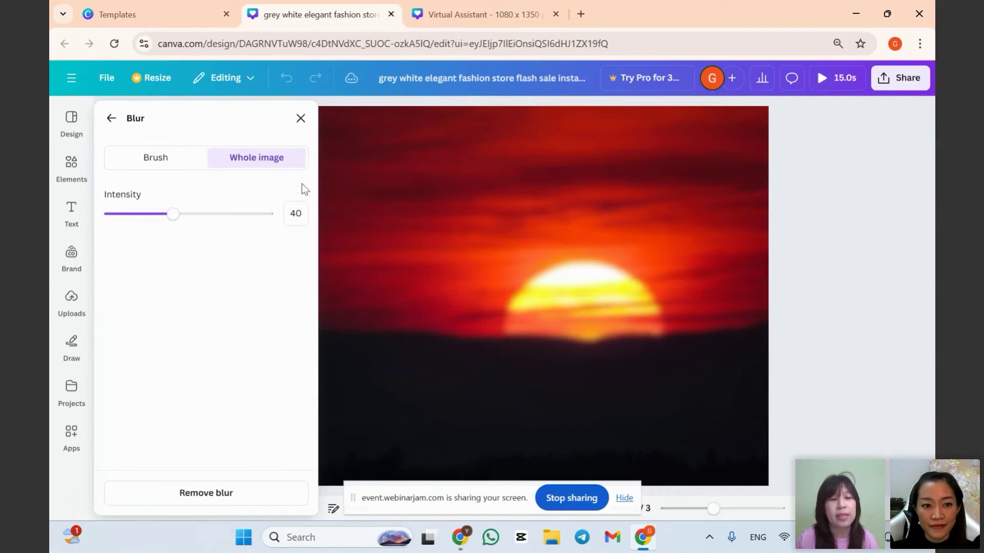
pyautogui.click(301, 120)
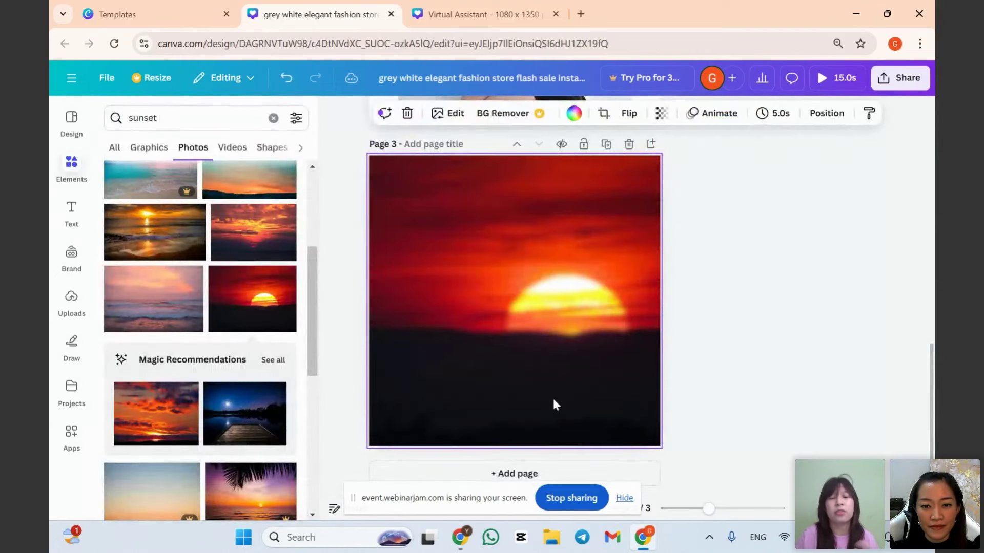
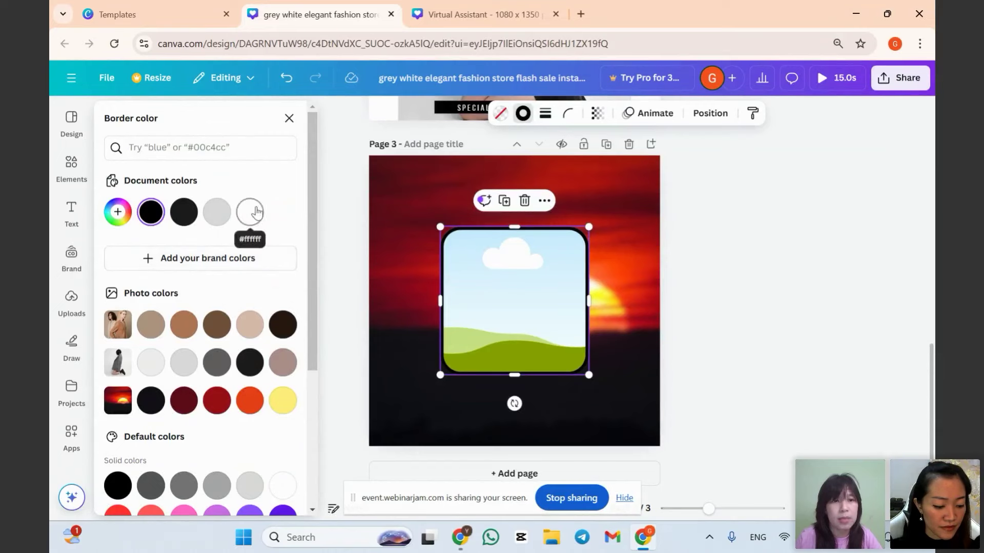
# Change the rounded square frame's border color to white #ffffff and shrink the frame slightly.
pyautogui.click(256, 212)
pyautogui.click(646, 290)
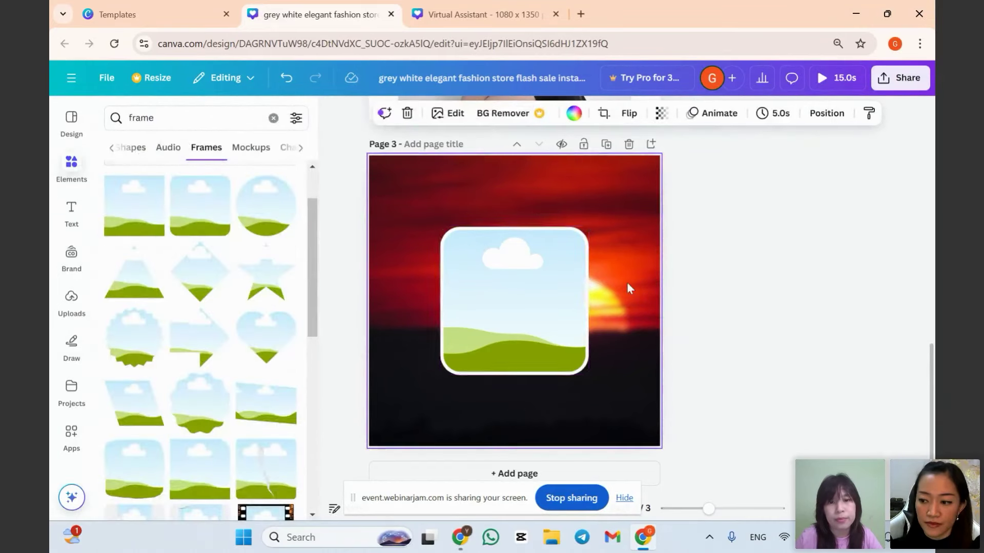
pyautogui.click(518, 316)
pyautogui.moveTo(590, 375); pyautogui.dragTo(563, 350)
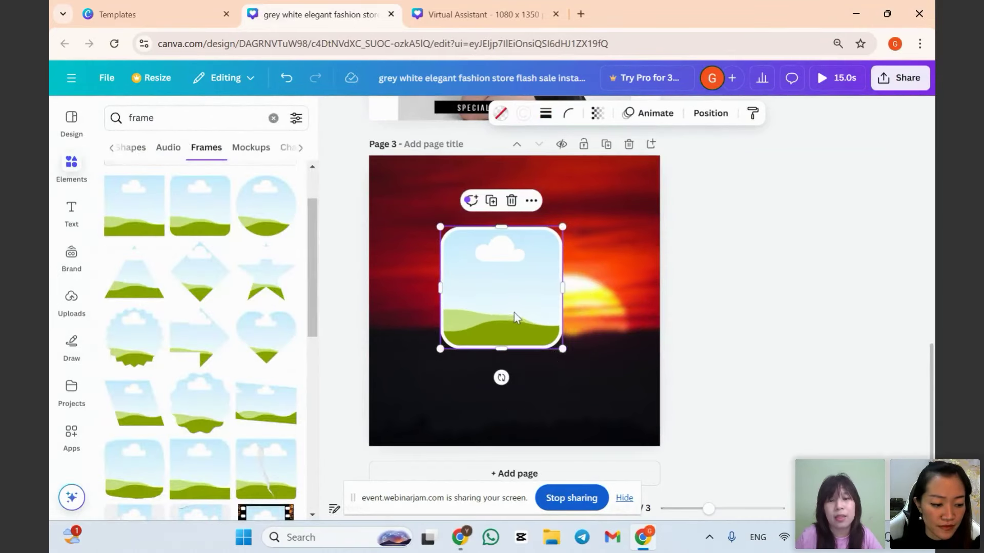
# Widen the rounded frame on both sides, lower its upper edge to make it a landscape rectangle, and center it on the page.
pyautogui.moveTo(514, 313); pyautogui.dragTo(532, 325)
pyautogui.moveTo(459, 303); pyautogui.dragTo(433, 301)
pyautogui.moveTo(581, 303); pyautogui.dragTo(606, 302)
pyautogui.moveTo(519, 240); pyautogui.dragTo(519, 251)
pyautogui.moveTo(527, 296); pyautogui.dragTo(527, 290)
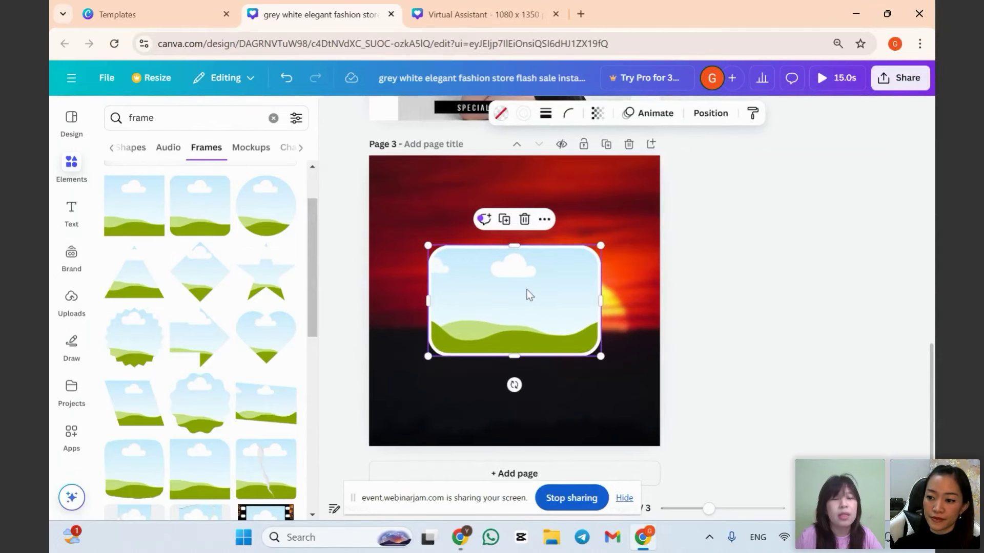
# Clear the frame search and fill the rounded frame with the dark red sunset photo used in the background.
pyautogui.click(110, 148)
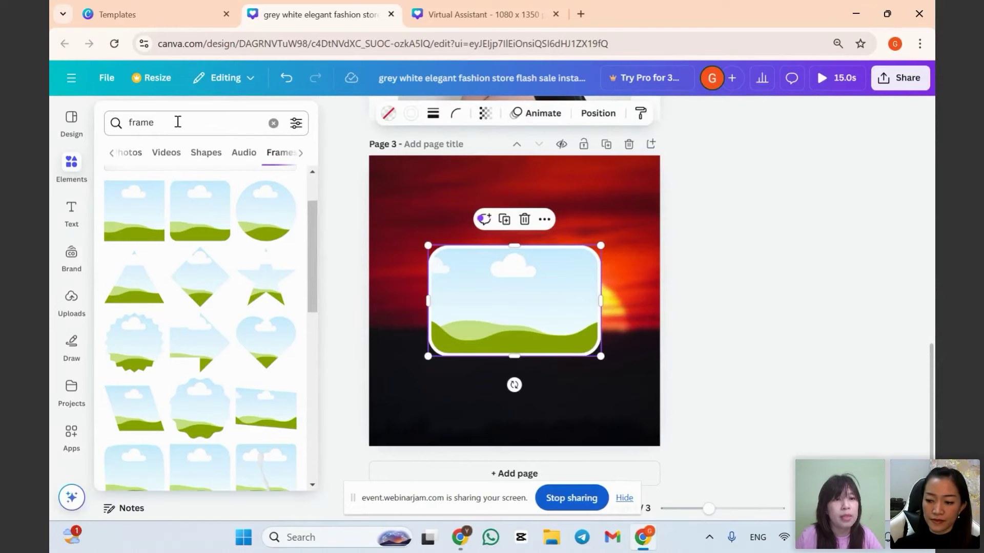
pyautogui.click(176, 121)
pyautogui.click(273, 123)
pyautogui.moveTo(200, 237); pyautogui.dragTo(470, 301)
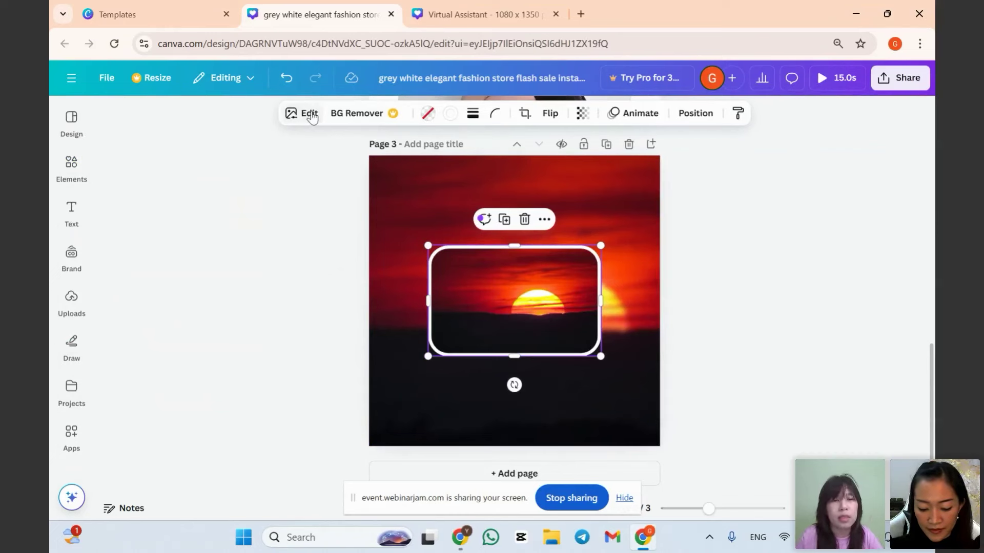
# Search the element photos for "sunset" and replace the third page's background with the free teal and orange sunset over dark hills.
pyautogui.click(71, 167)
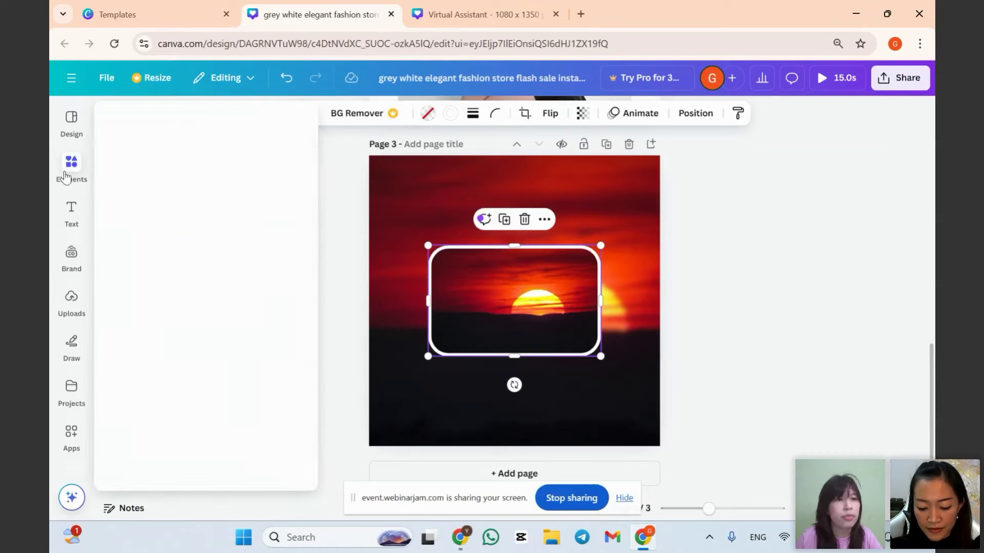
pyautogui.click(197, 118)
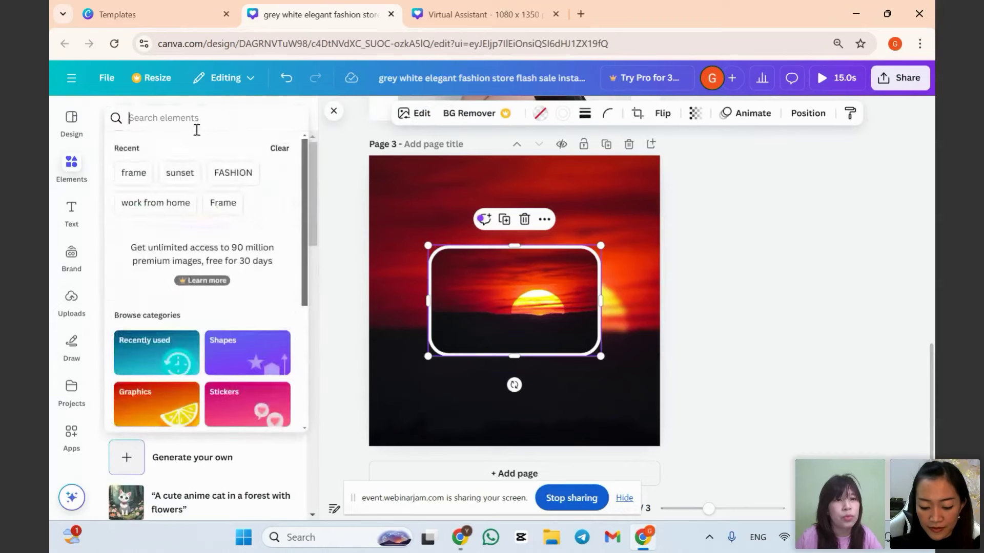
pyautogui.click(170, 178)
pyautogui.scroll(-1, 274, 215)
pyautogui.scroll(1, 274, 215)
pyautogui.click(197, 154)
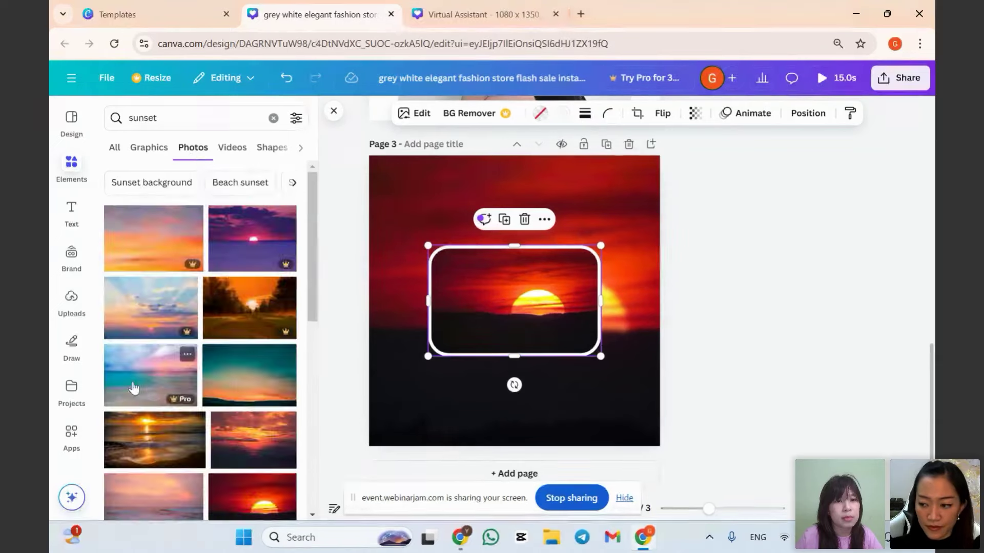
pyautogui.scroll(-5, 190, 355)
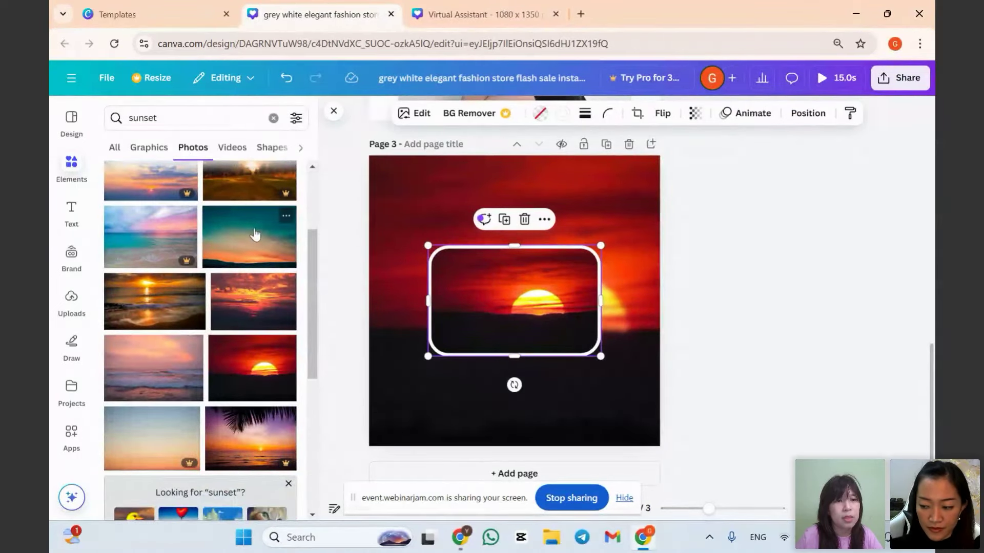
pyautogui.moveTo(253, 233); pyautogui.dragTo(376, 213)
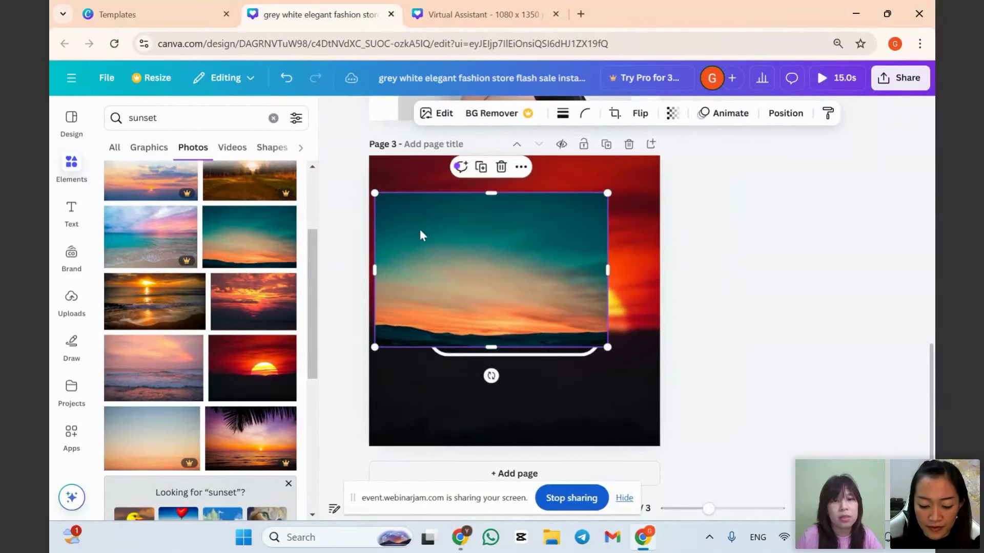
pyautogui.rightClick(420, 233)
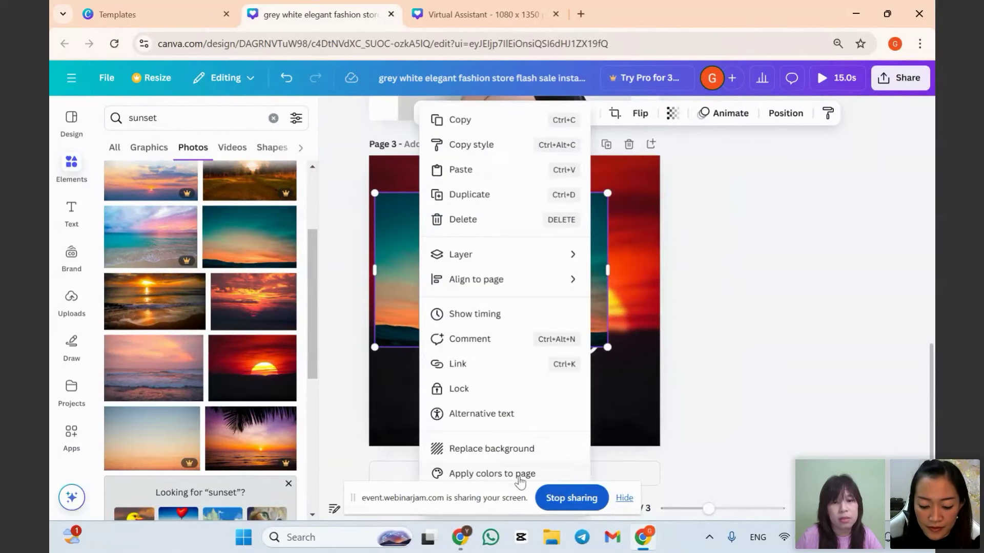
pyautogui.click(494, 449)
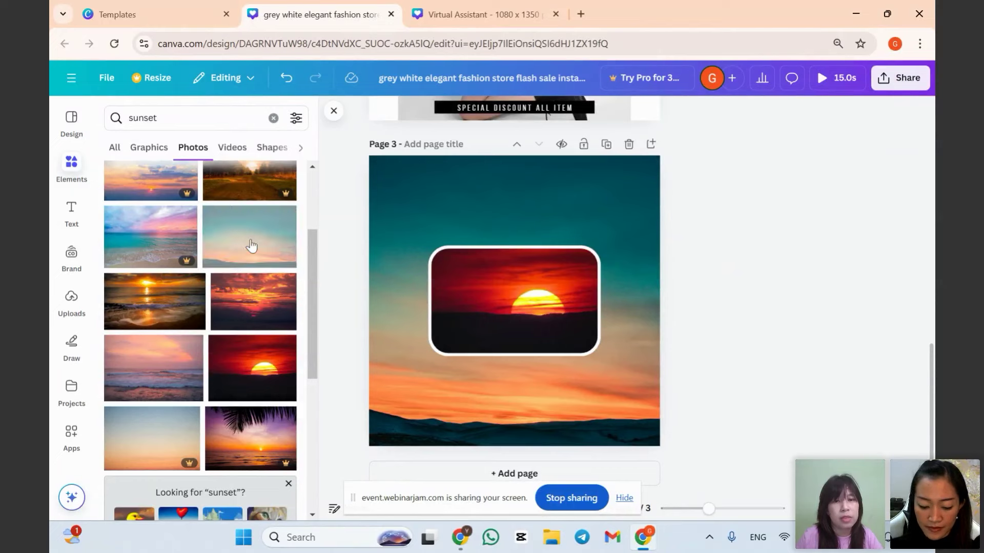
# Blur the whole background image with an intensity of 50.
pyautogui.click(449, 210)
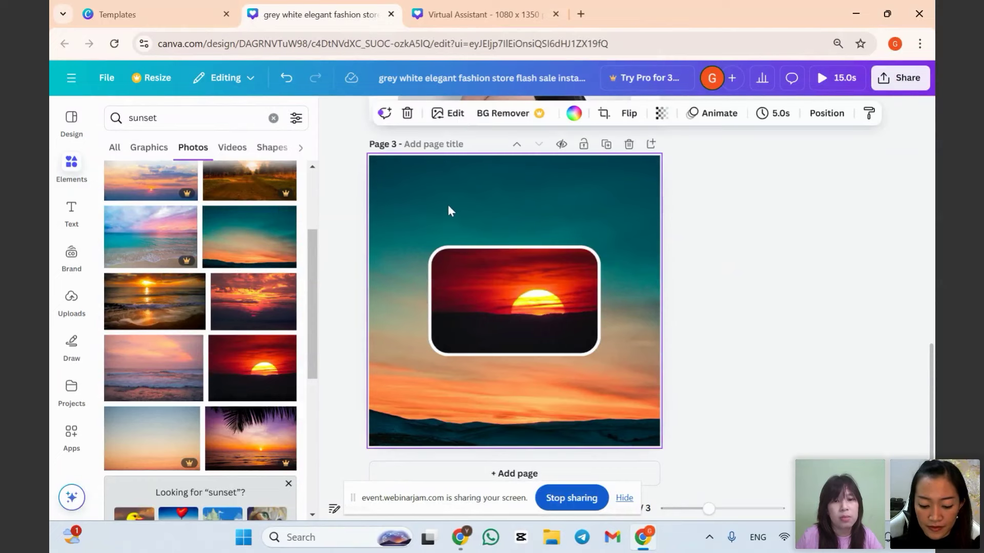
pyautogui.click(449, 116)
pyautogui.click(252, 446)
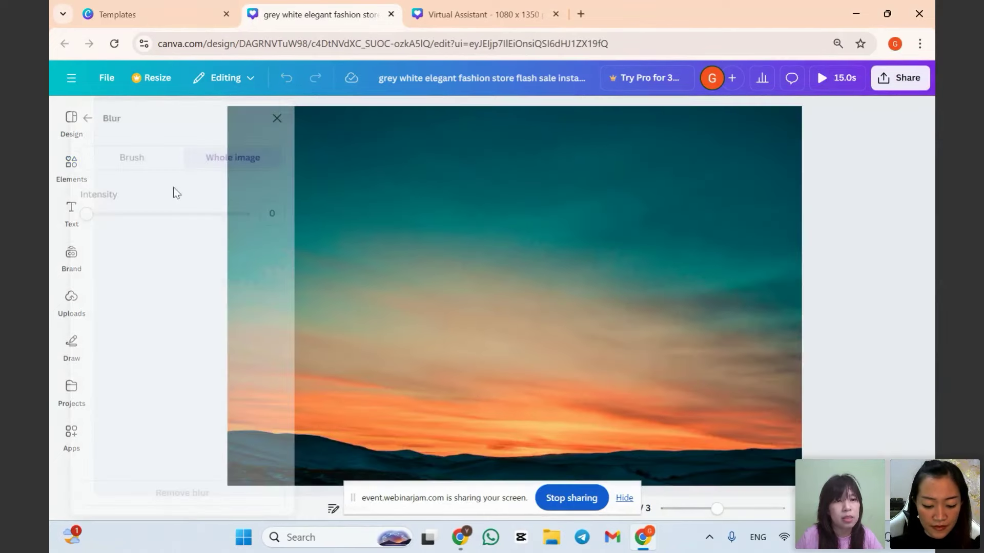
pyautogui.click(150, 214)
pyautogui.click(296, 214)
pyautogui.write('50')
pyautogui.press('Return')
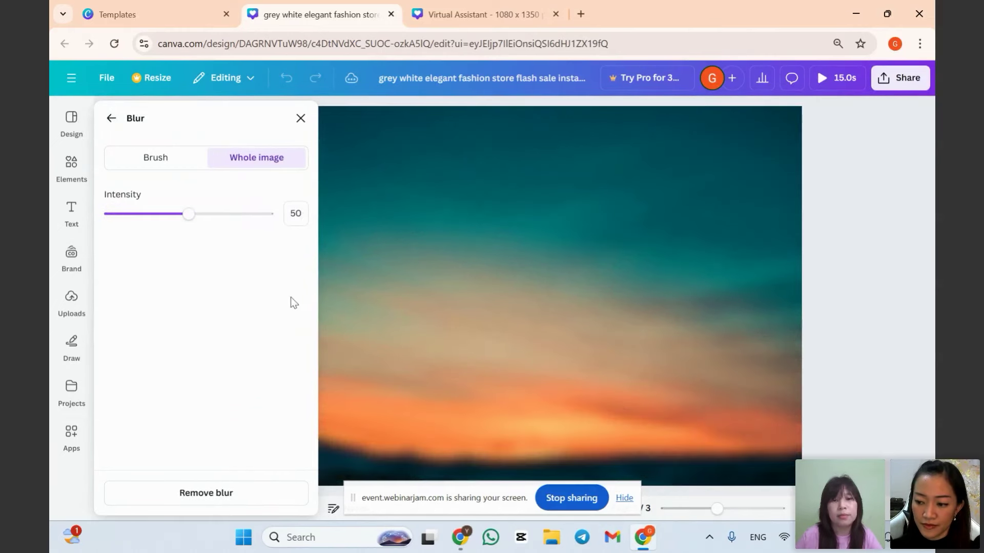
pyautogui.click(301, 119)
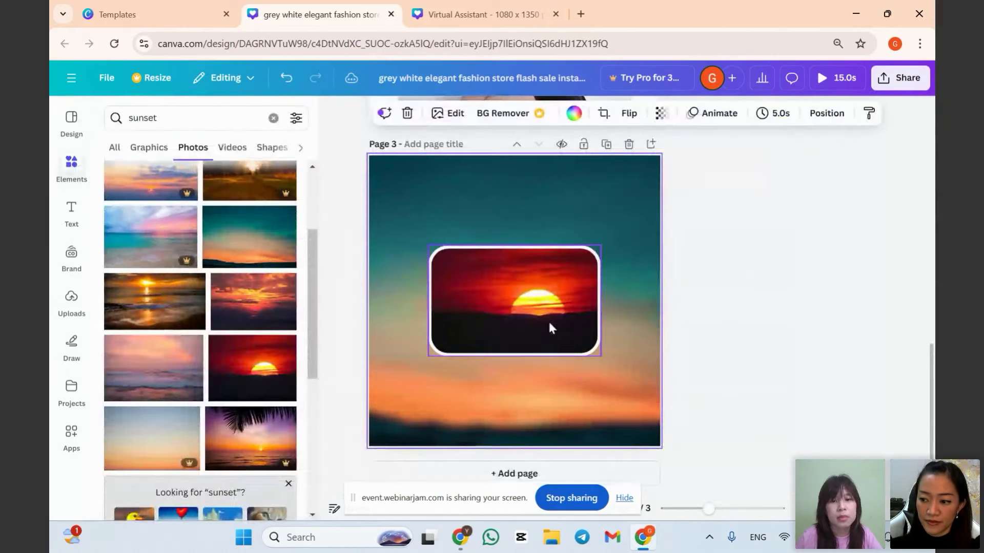
# Fill the frame with the teal and orange sunset photo, enlarge the photo within its crop, and center the frame on the page.
pyautogui.click(507, 304)
pyautogui.moveTo(218, 241); pyautogui.dragTo(517, 316)
pyautogui.doubleClick(518, 316)
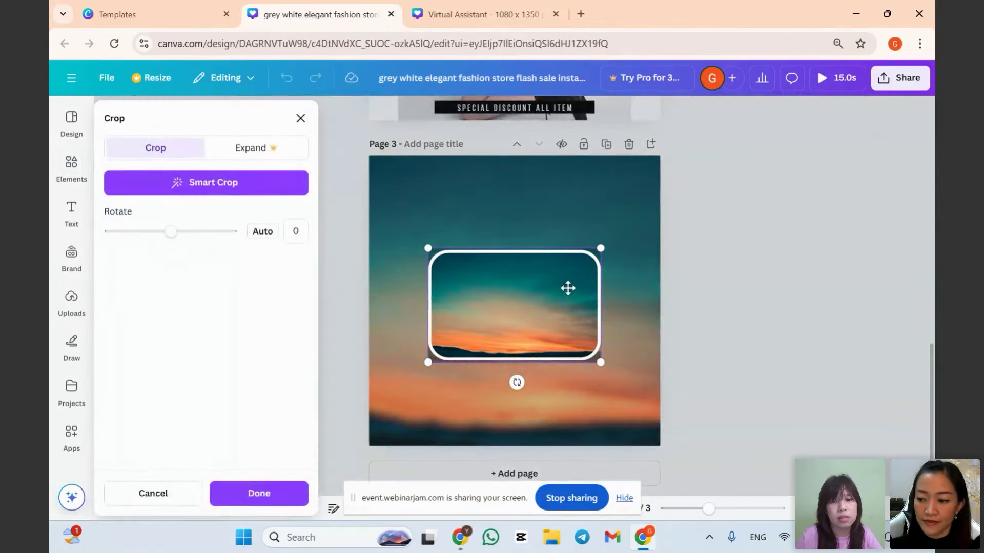
pyautogui.moveTo(600, 248); pyautogui.dragTo(659, 209)
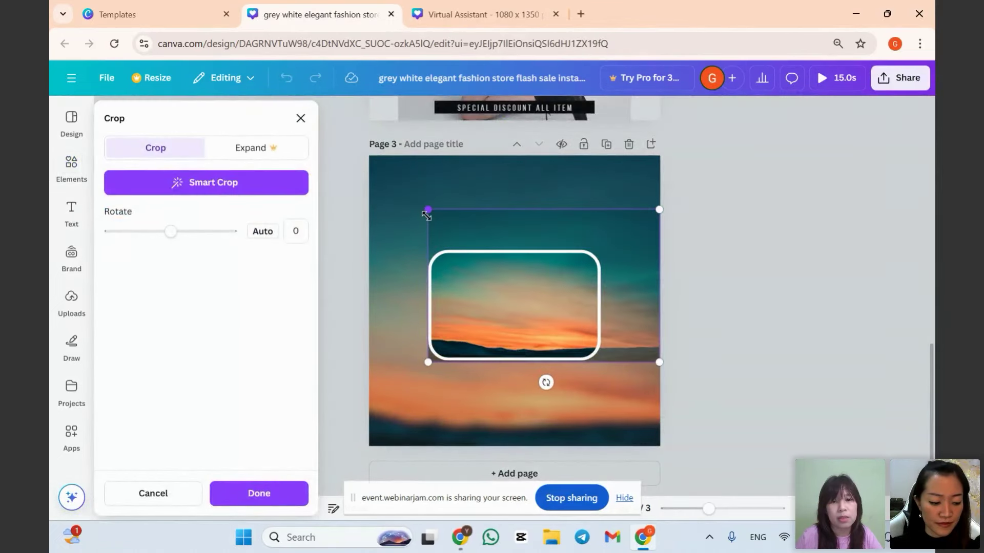
pyautogui.moveTo(427, 215); pyautogui.dragTo(398, 196)
pyautogui.moveTo(399, 359); pyautogui.dragTo(367, 384)
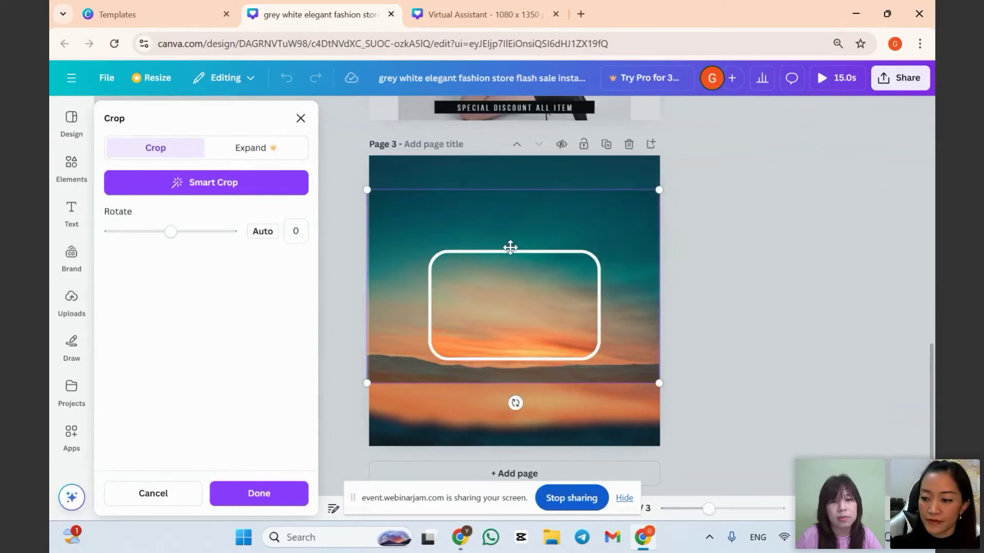
pyautogui.moveTo(617, 247); pyautogui.dragTo(655, 188)
pyautogui.press('Return')
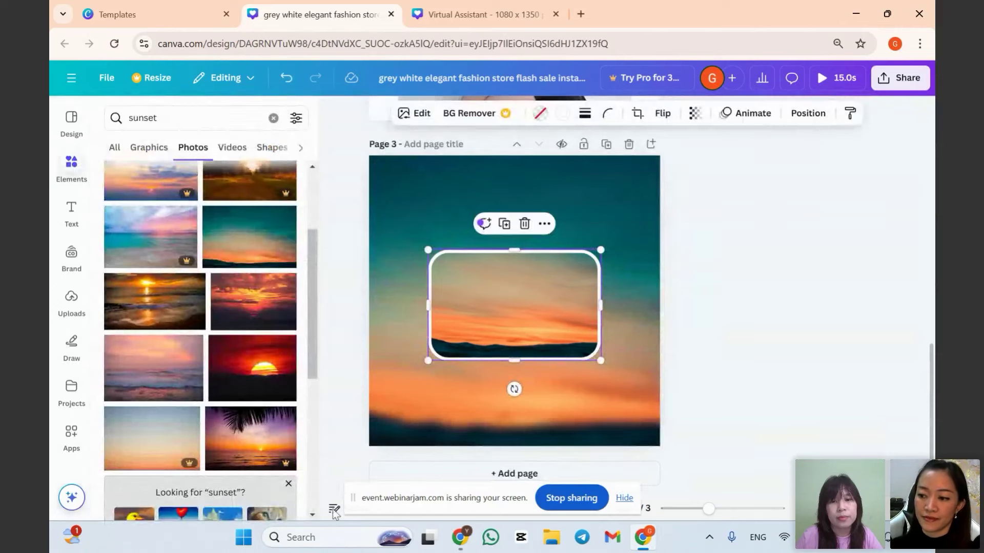
pyautogui.moveTo(537, 331); pyautogui.dragTo(537, 320)
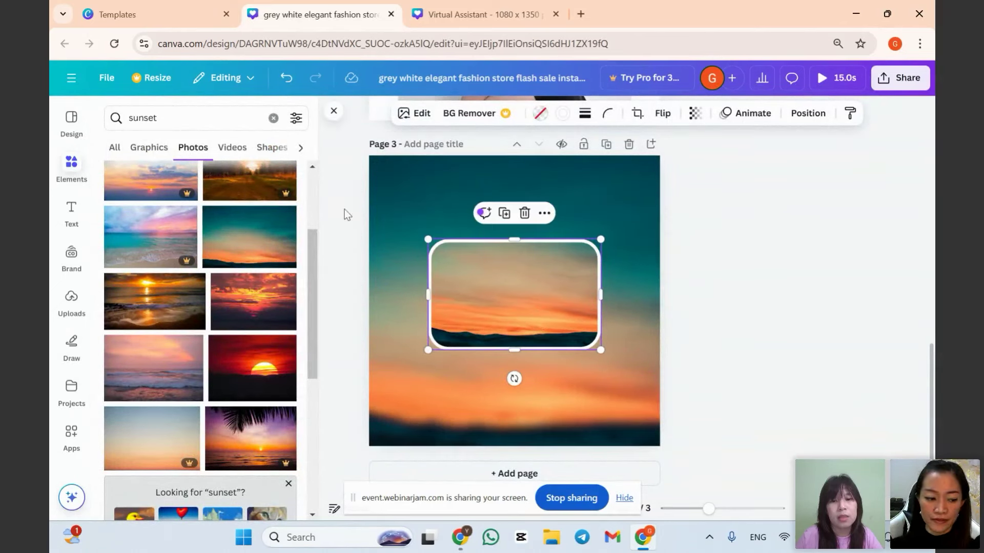
pyautogui.moveTo(539, 287); pyautogui.dragTo(538, 293)
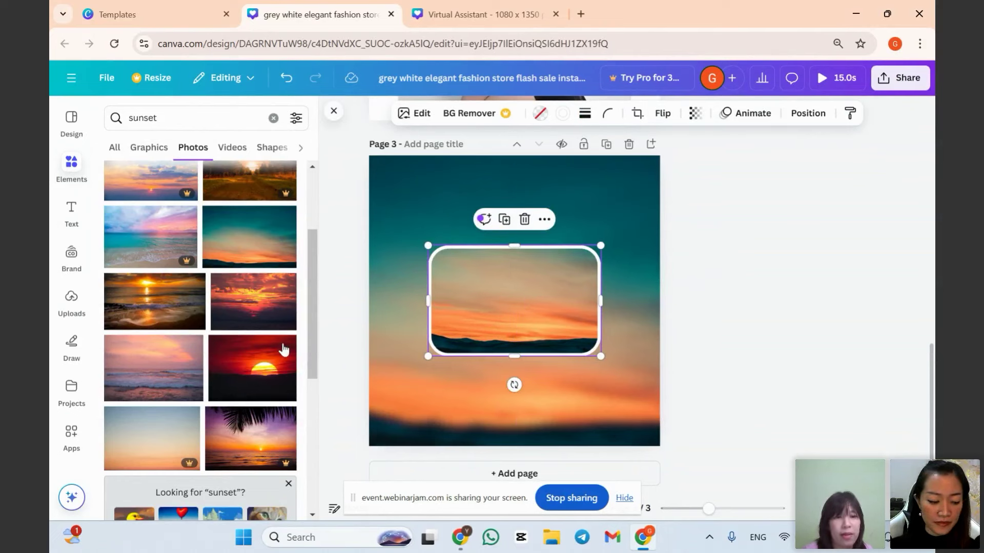
# Replace both the blurred background and the framed picture with the free sunset photo of palm trees by the sea.
pyautogui.scroll(-5, 281, 345)
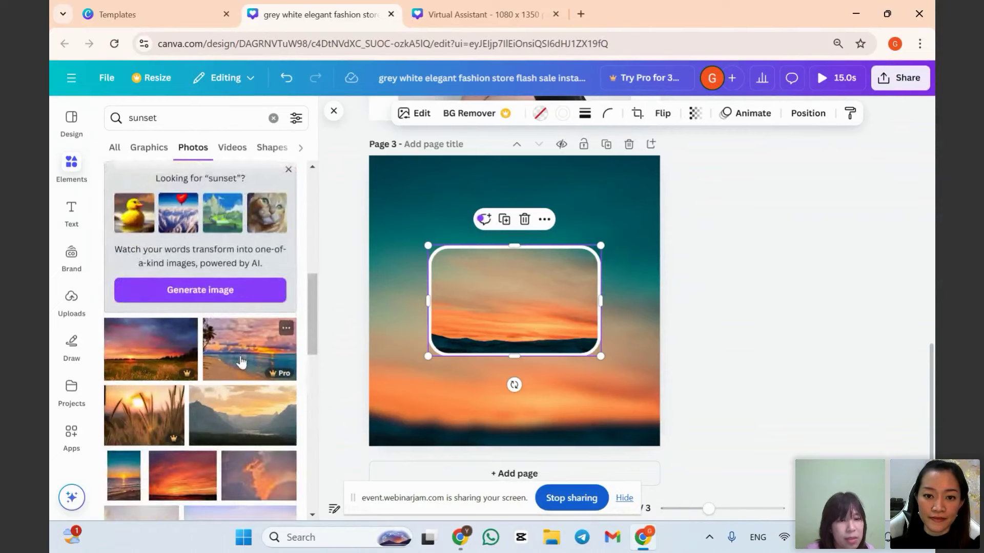
pyautogui.scroll(-1, 241, 363)
pyautogui.scroll(-1, 241, 361)
pyautogui.scroll(-5, 241, 362)
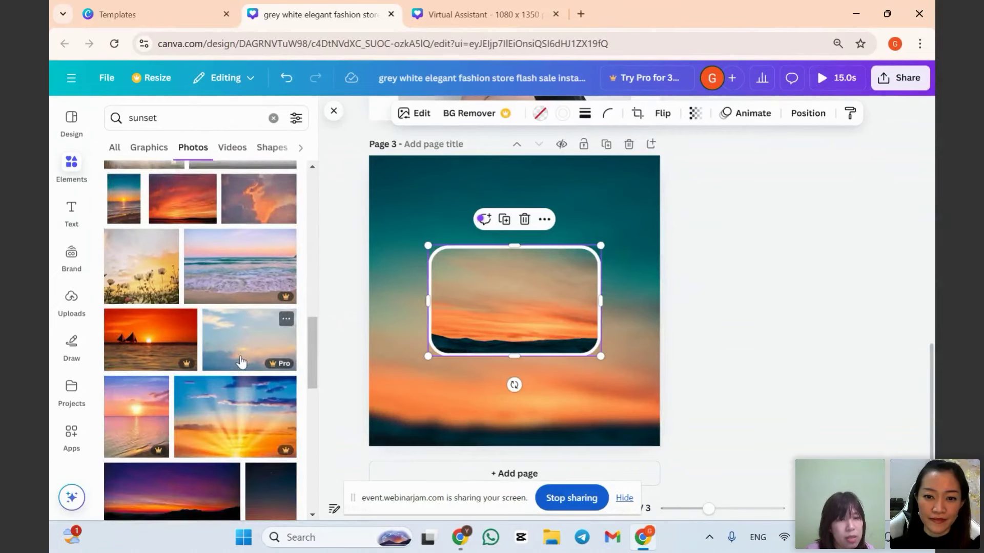
pyautogui.scroll(-1, 240, 361)
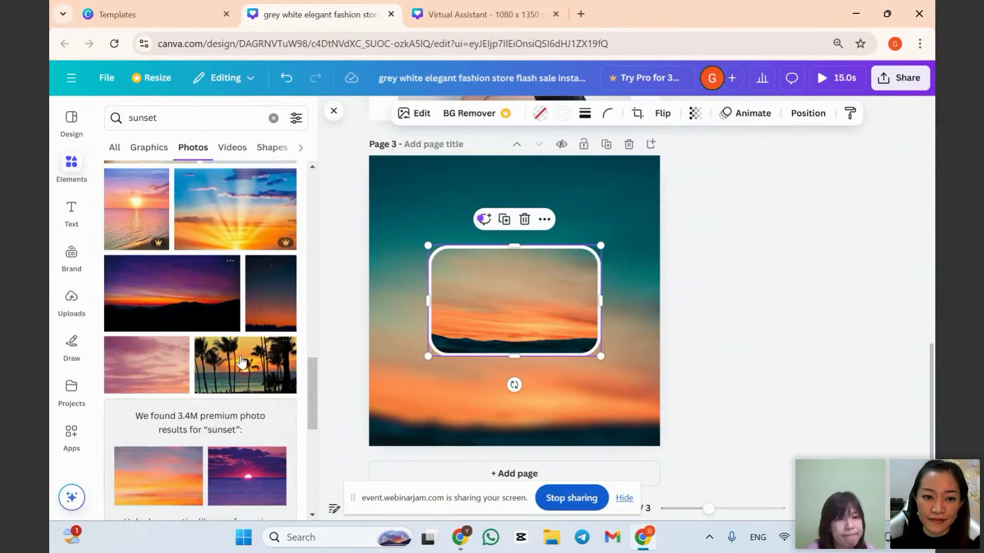
pyautogui.scroll(-1, 255, 376)
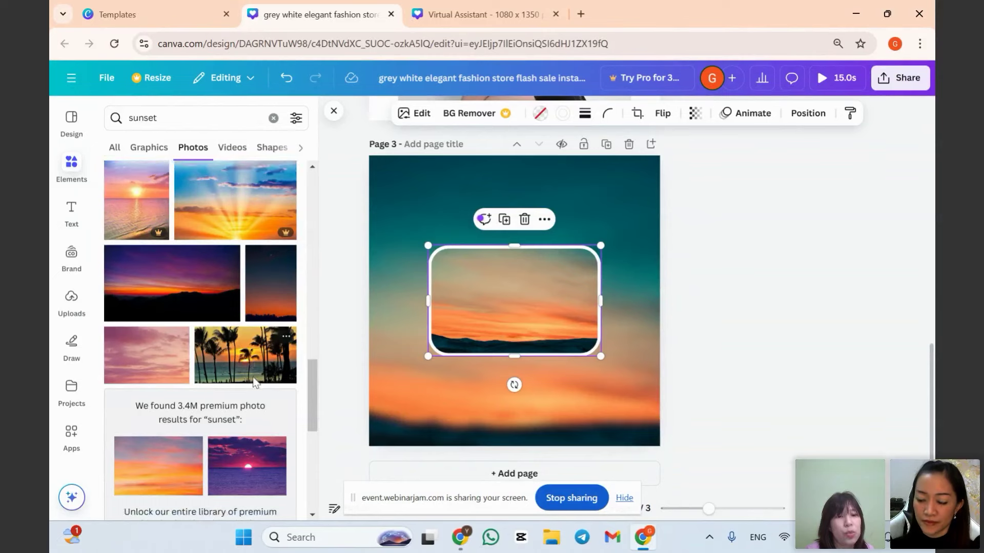
pyautogui.moveTo(263, 280); pyautogui.dragTo(391, 303)
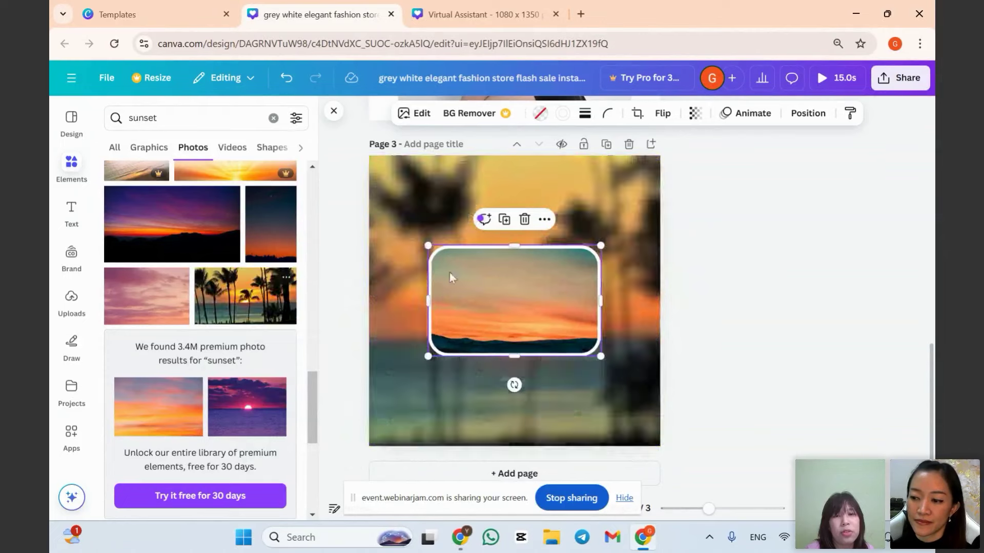
pyautogui.moveTo(240, 312); pyautogui.dragTo(490, 307)
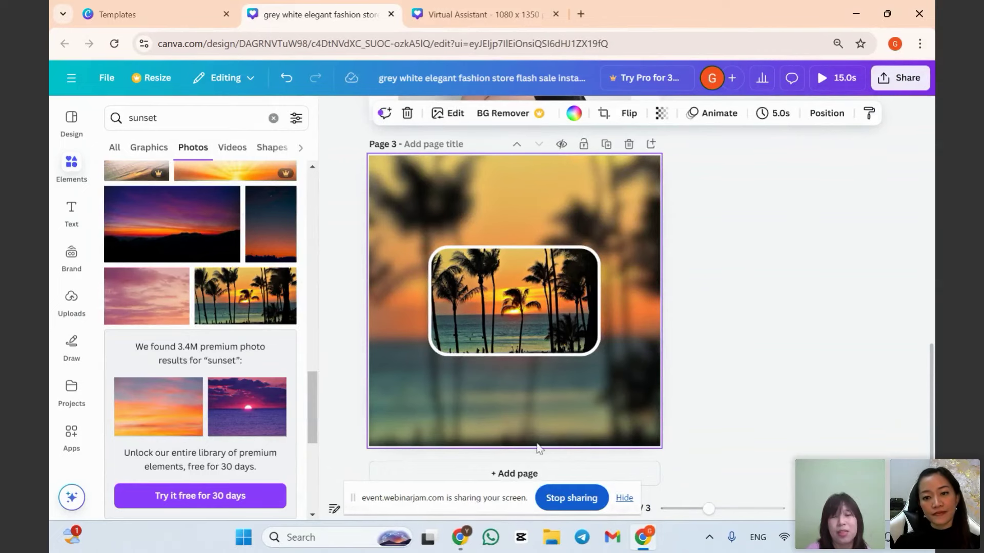
# Enlarge the framed palm tree photo slightly and center it on the page.
pyautogui.click(445, 262)
pyautogui.moveTo(428, 246); pyautogui.dragTo(409, 233)
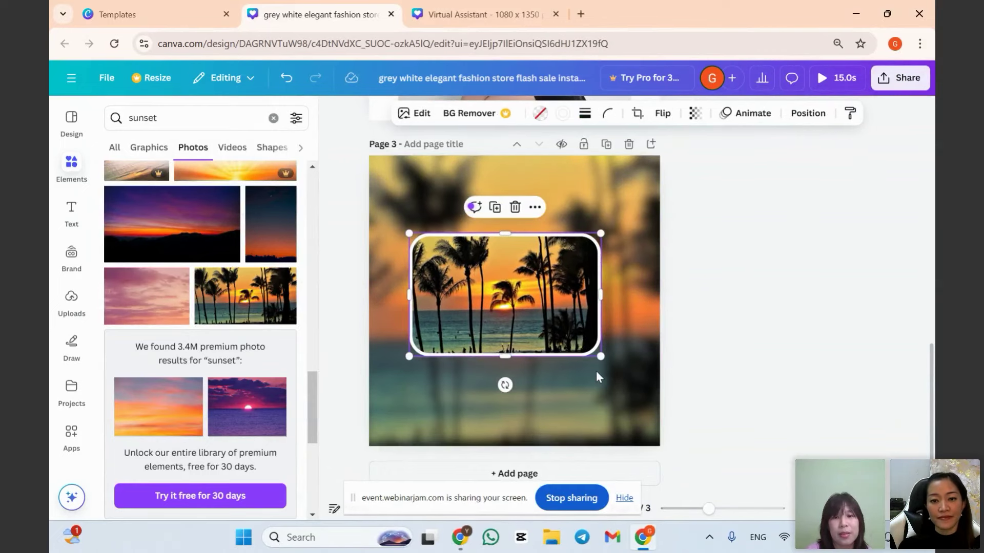
pyautogui.moveTo(604, 353); pyautogui.dragTo(615, 362)
pyautogui.moveTo(584, 324); pyautogui.dragTo(592, 339)
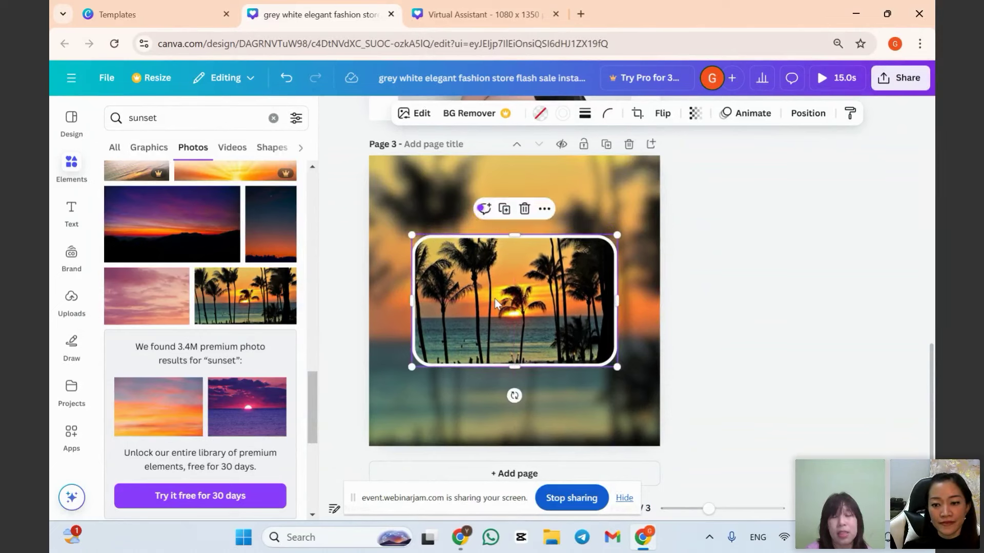
# Add the text "HAVE A GREAT DAY" over the framed photo, wrapped onto two lines and centered in the frame.
pyautogui.write('tH')
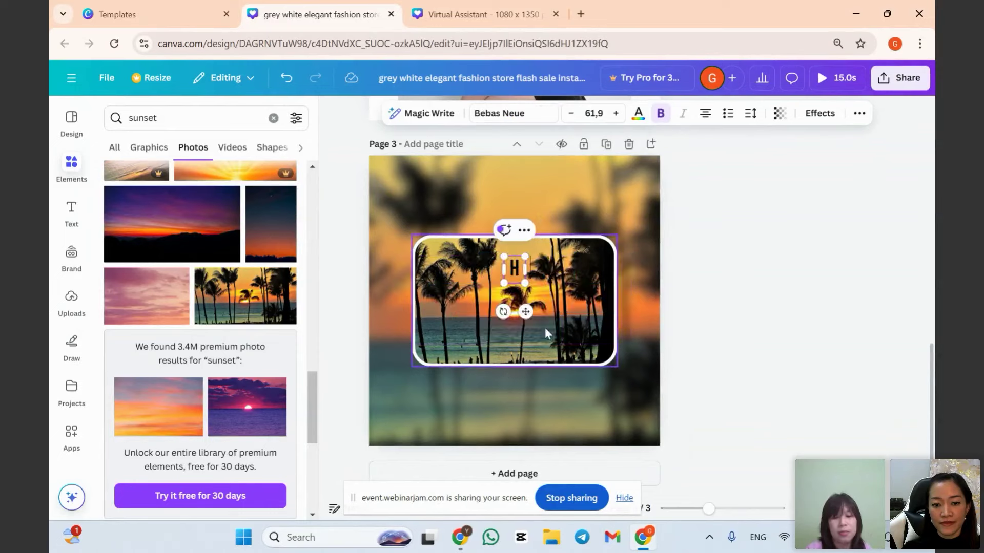
pyautogui.write('AVE A NIEAT DAY')
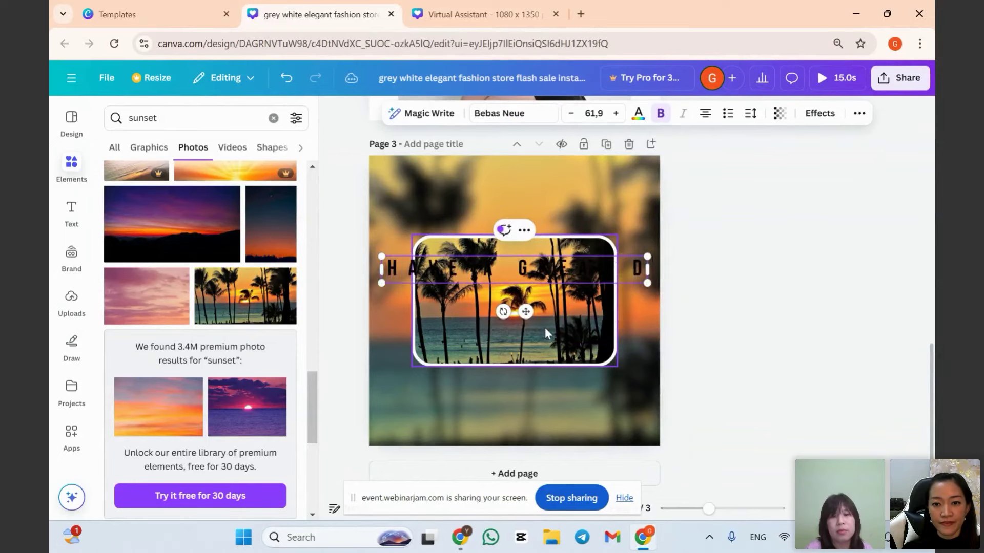
pyautogui.moveTo(662, 283); pyautogui.dragTo(551, 307)
pyautogui.click(525, 295)
pyautogui.hotkey('ctrl', 'z')
pyautogui.click(470, 298)
pyautogui.moveTo(470, 299); pyautogui.dragTo(524, 310)
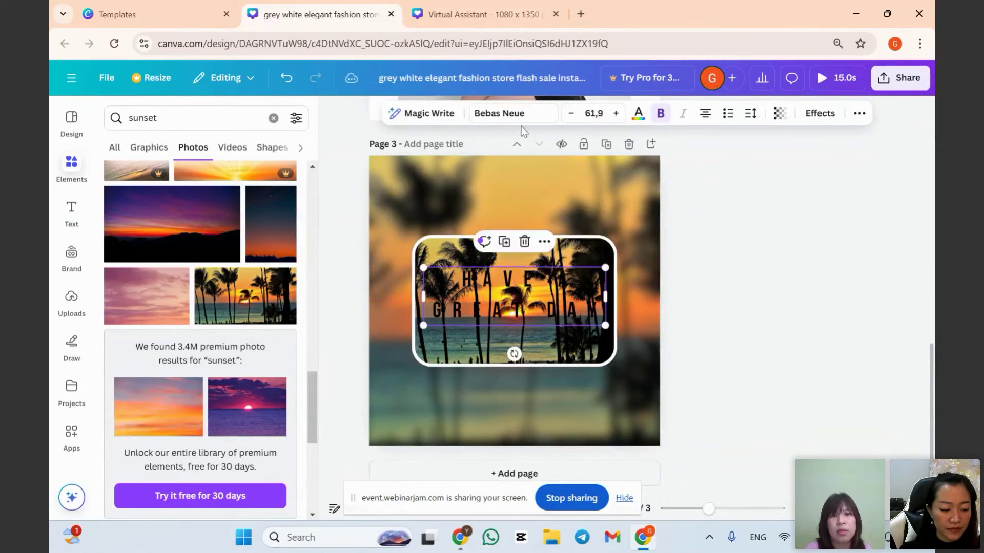
# Change the font of the "HAVE A GREAT DAY" text to Brittany.
pyautogui.click(513, 114)
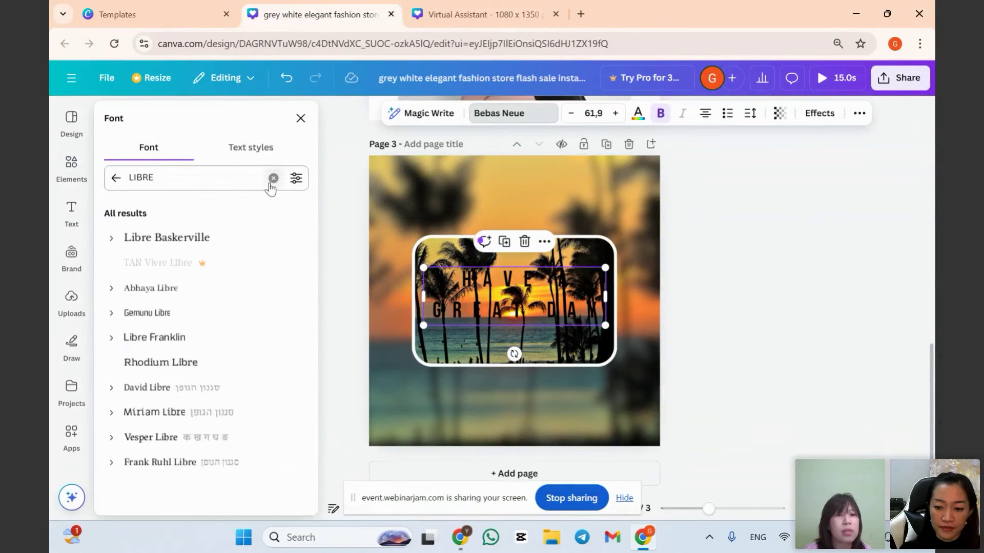
pyautogui.click(272, 178)
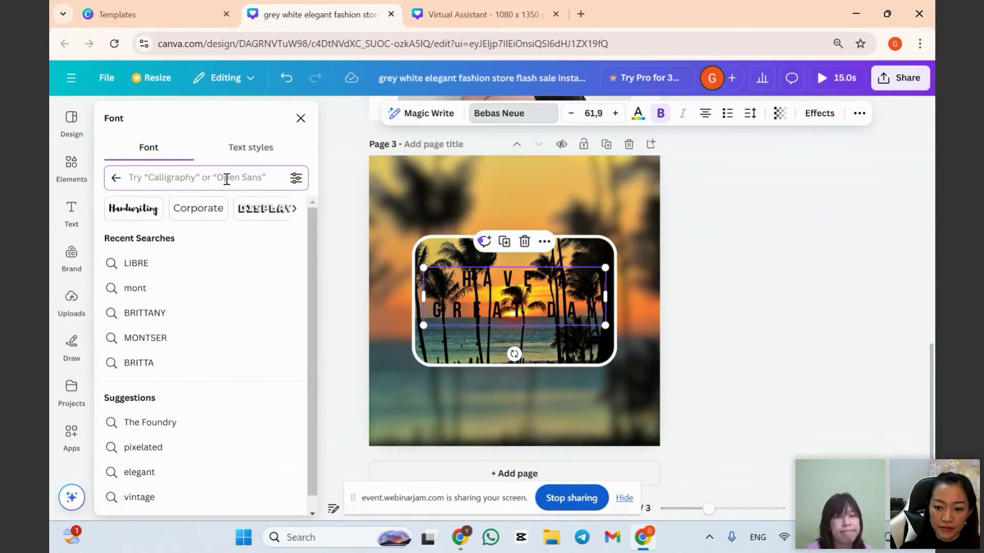
pyautogui.write('brittany')
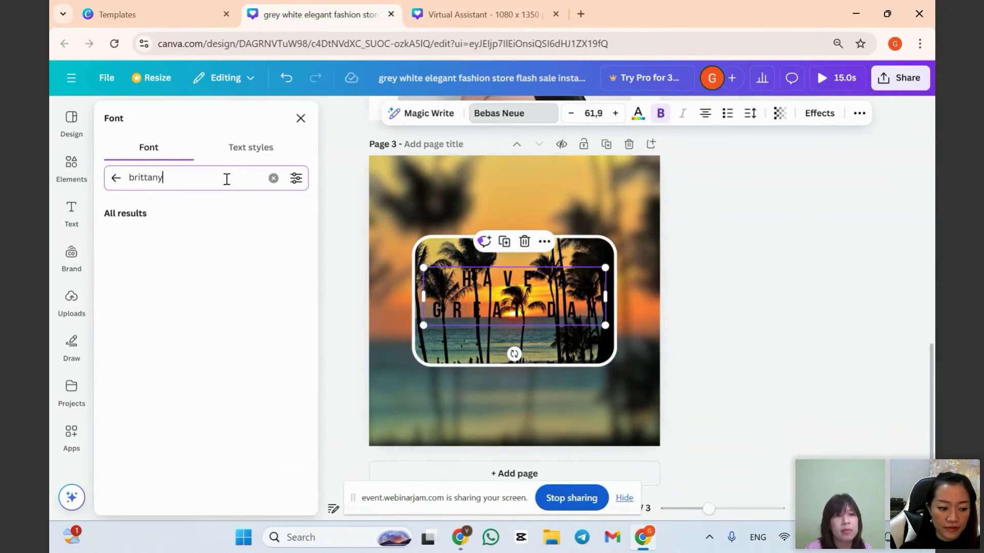
pyautogui.click(130, 238)
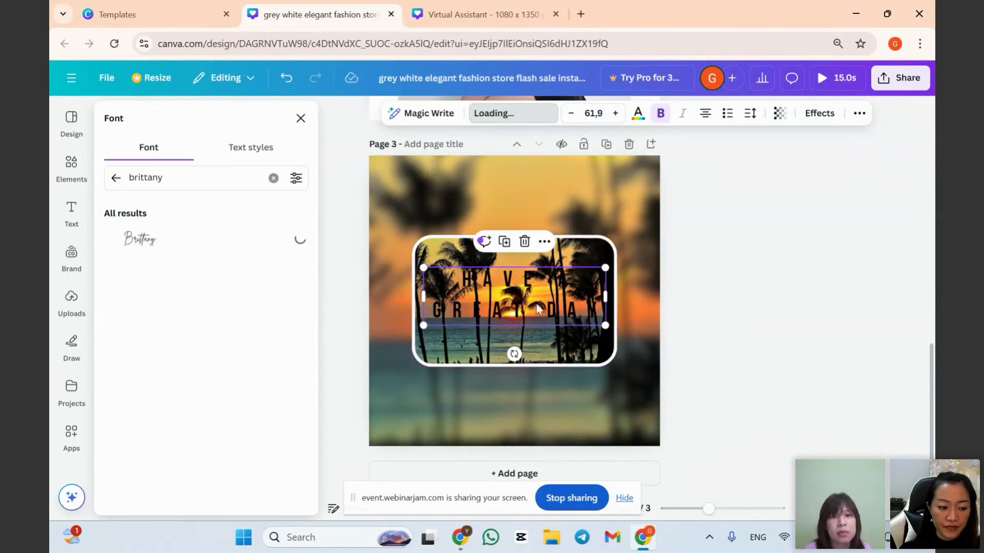
# Shrink the quote text to size 46, turn off its all-caps style and center it in the frame.
pyautogui.moveTo(605, 325); pyautogui.dragTo(575, 347)
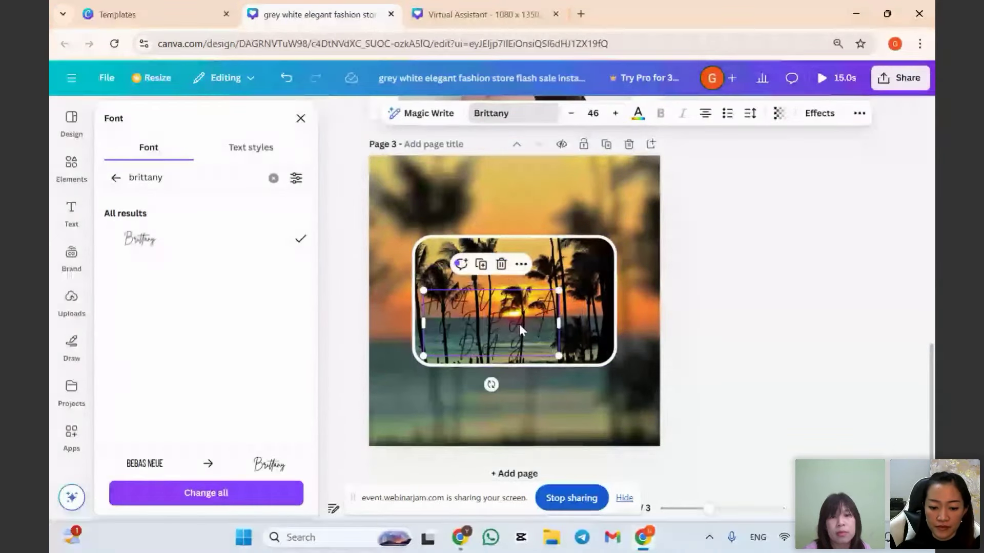
pyautogui.moveTo(535, 317); pyautogui.dragTo(533, 304)
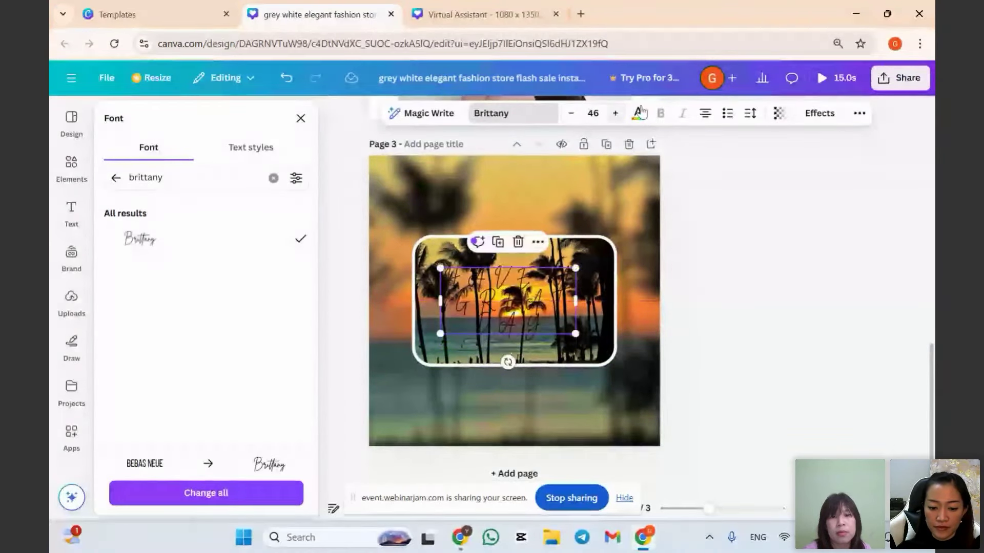
pyautogui.click(860, 113)
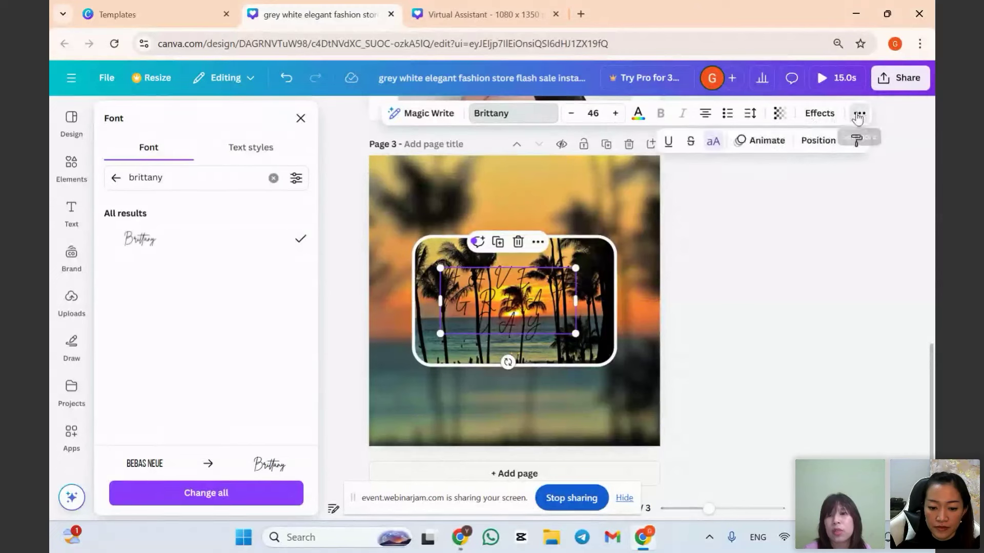
pyautogui.click(714, 145)
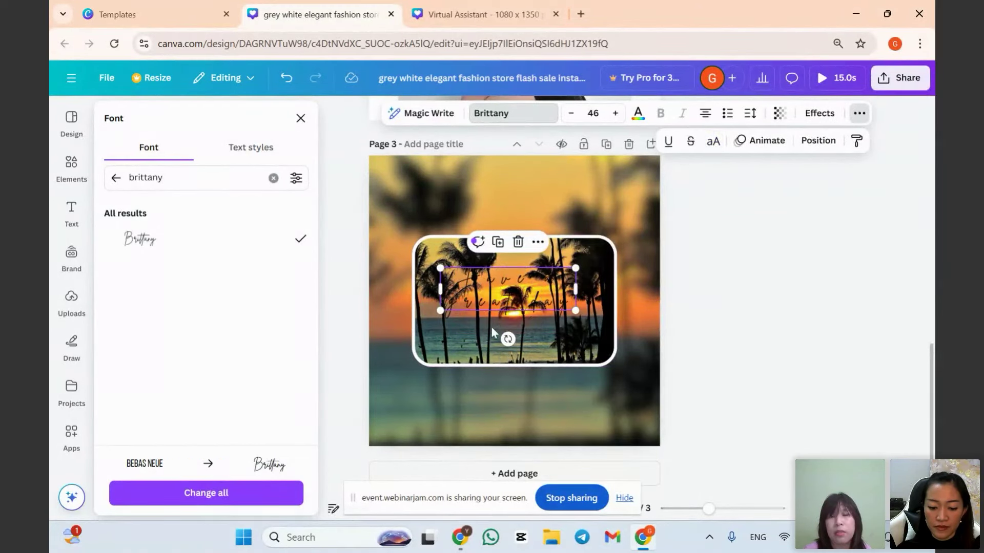
pyautogui.moveTo(509, 289); pyautogui.dragTo(509, 301)
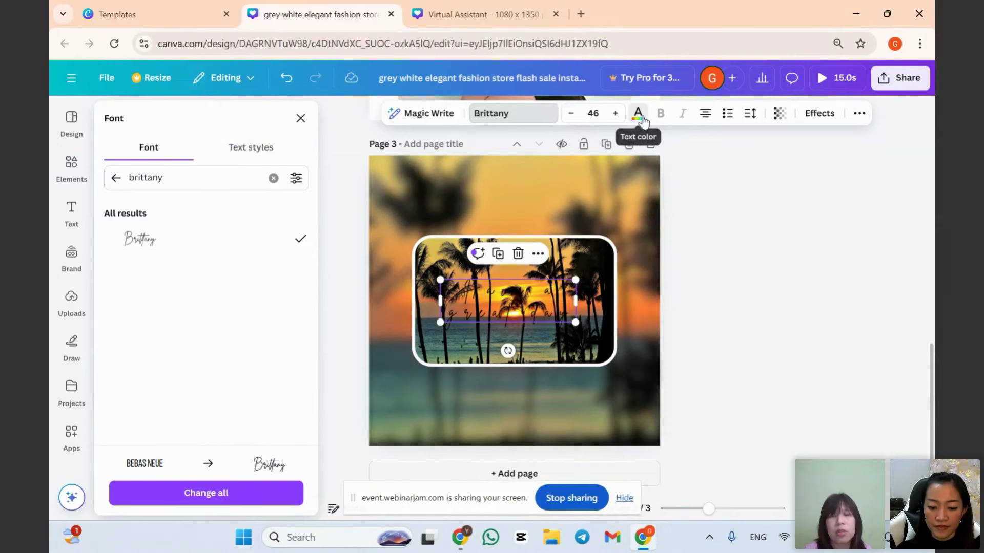
# Color the "Have a great day" text white.
pyautogui.click(638, 114)
pyautogui.click(250, 212)
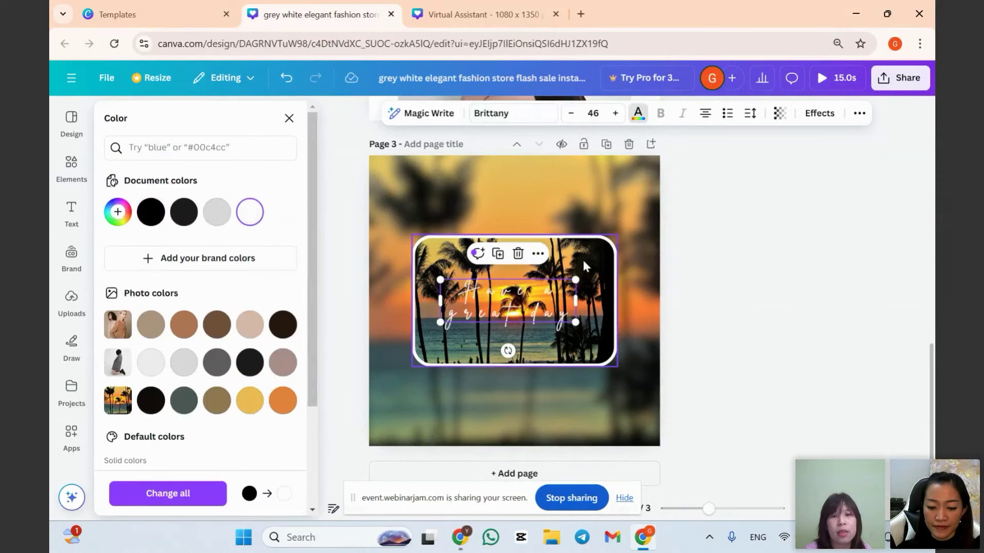
pyautogui.click(583, 264)
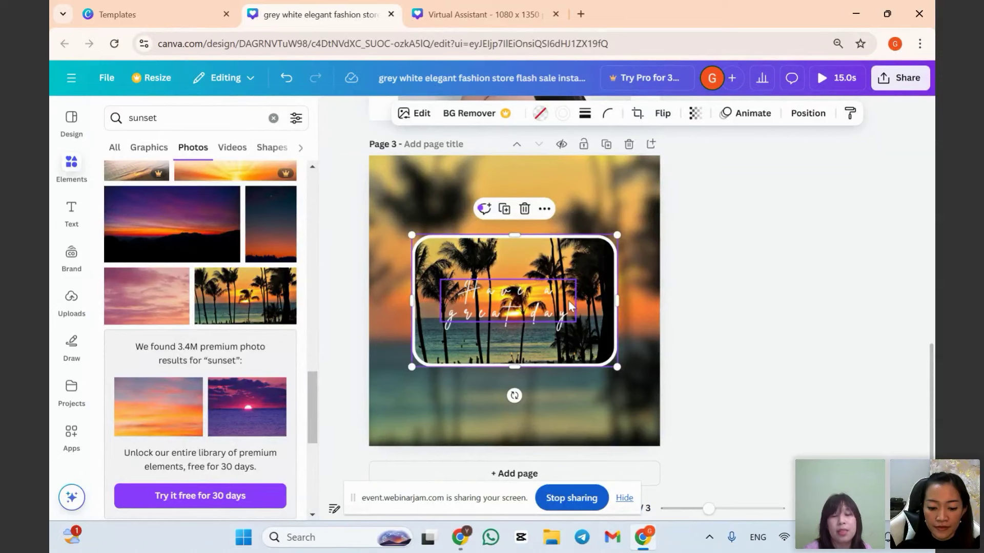
pyautogui.click(519, 287)
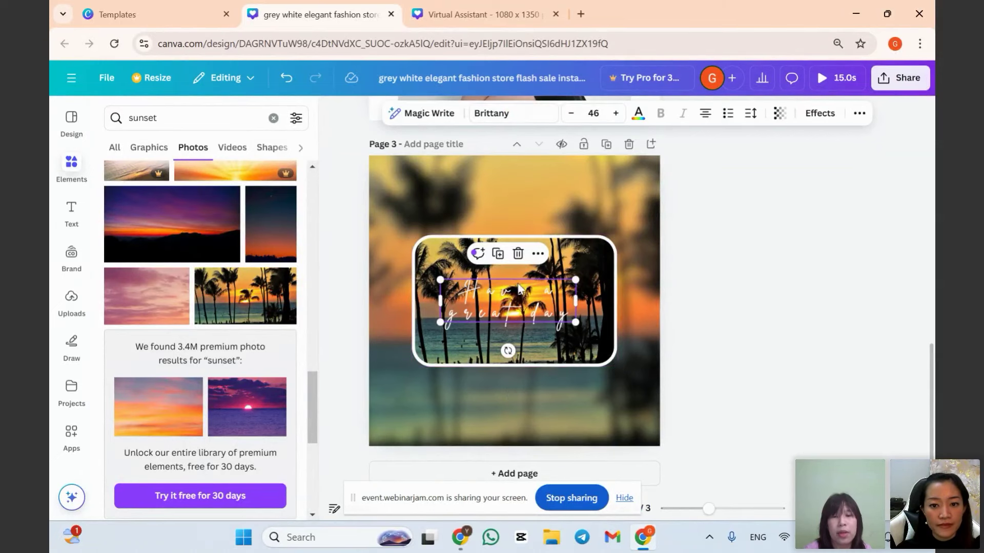
pyautogui.click(536, 277)
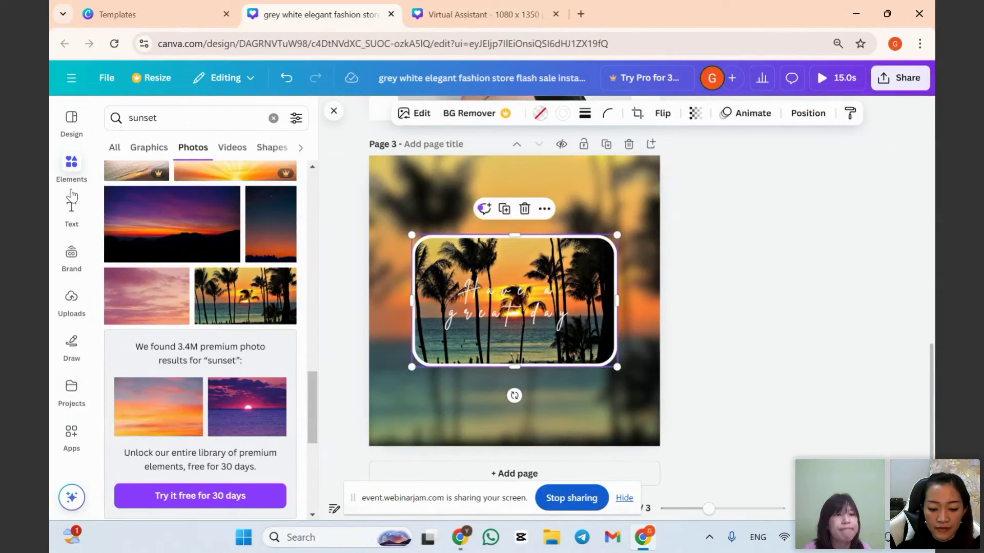
pyautogui.click(551, 271)
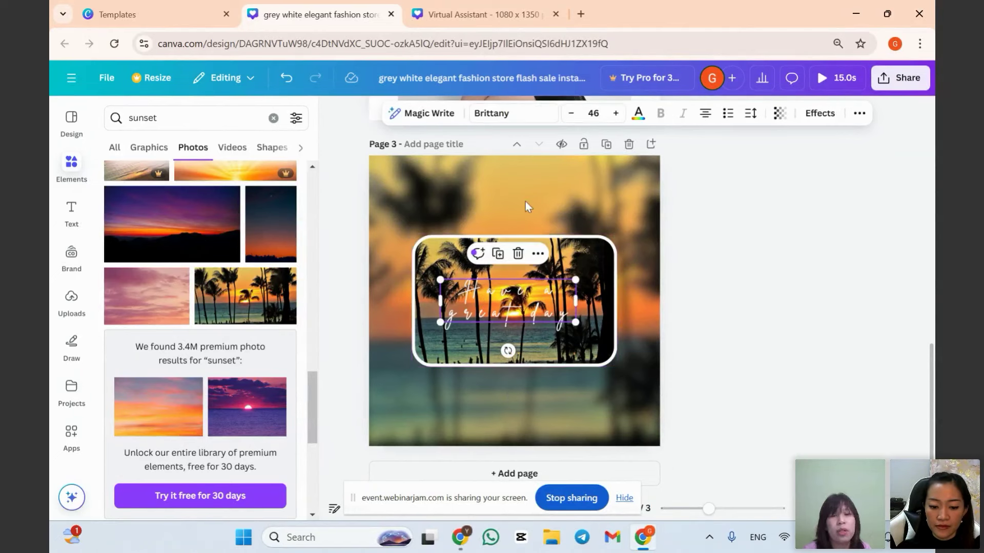
# Search the elements for "rectangle" and add the solid rectangle shape to page 3 behind the quote.
pyautogui.click(173, 124)
pyautogui.doubleClick(173, 124)
pyautogui.write('rectangle')
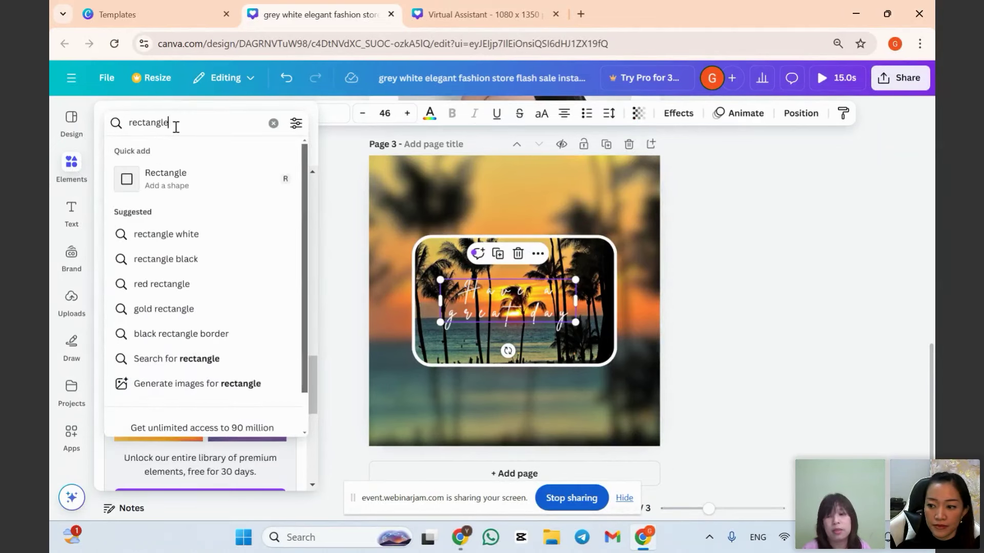
pyautogui.press('Return')
pyautogui.click(53, 308)
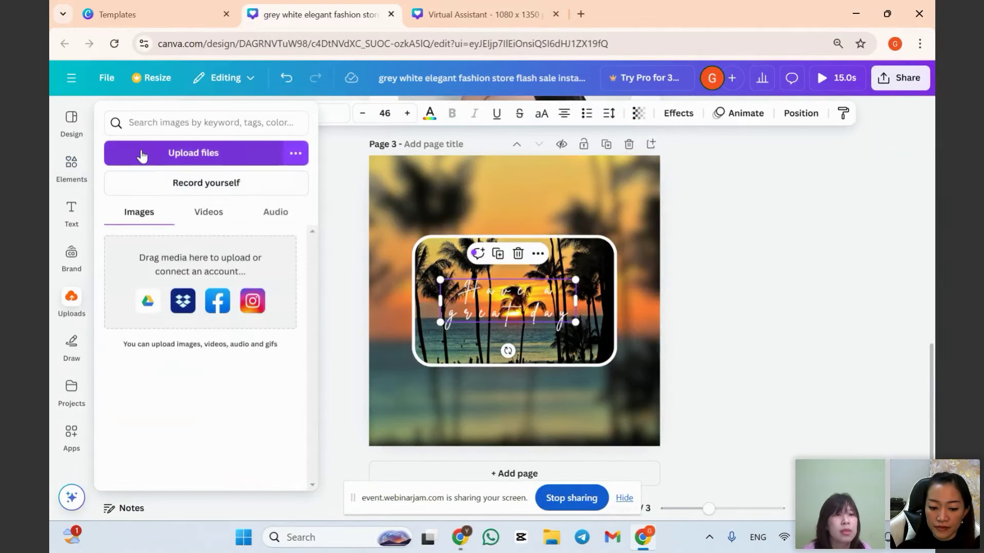
pyautogui.click(63, 175)
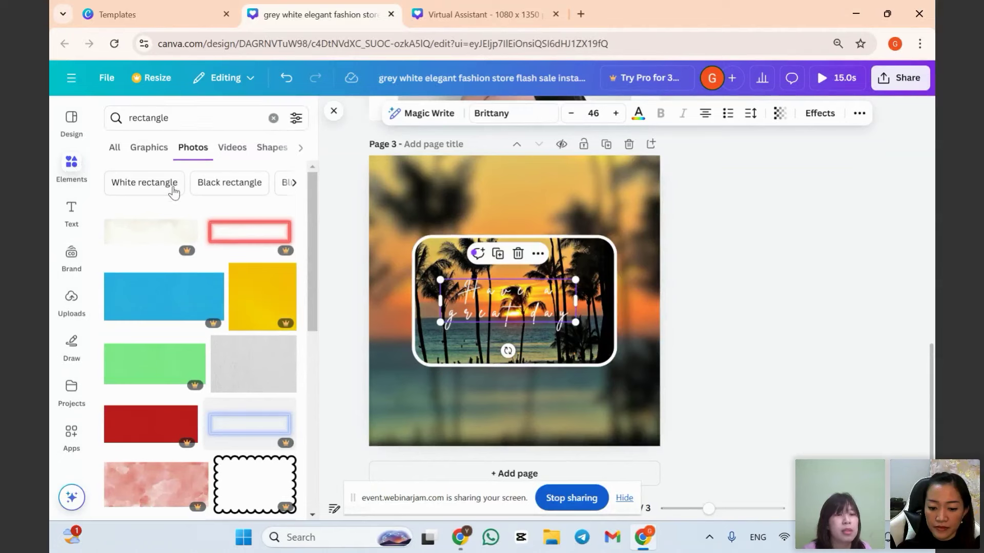
pyautogui.click(265, 150)
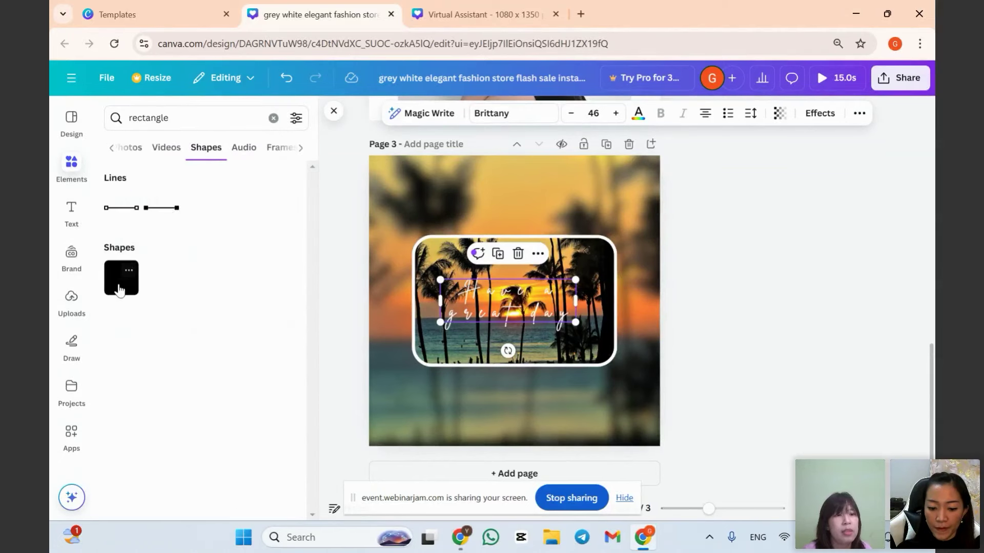
pyautogui.click(119, 290)
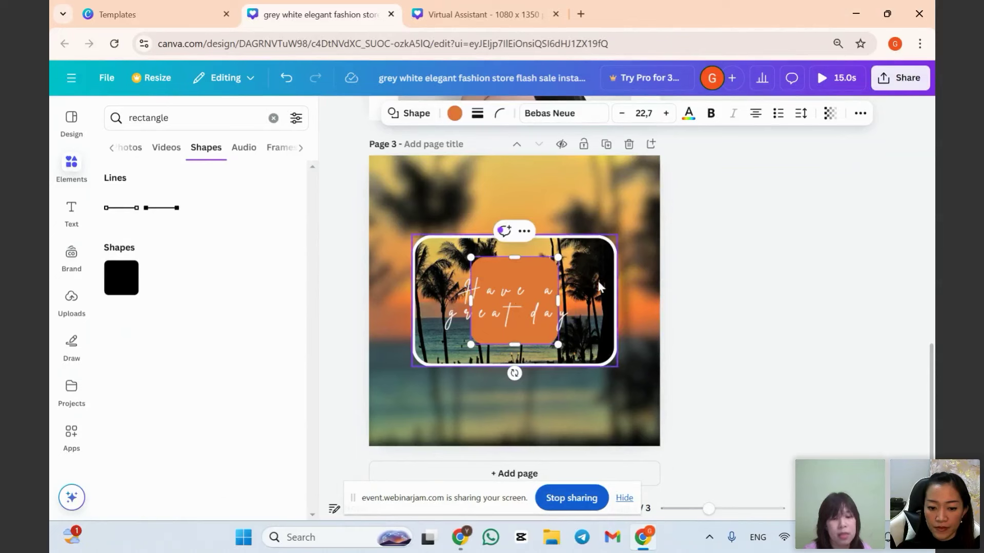
# Undo adding the rectangle and redo it.
pyautogui.click(672, 316)
pyautogui.hotkey('ctrl', 'z')
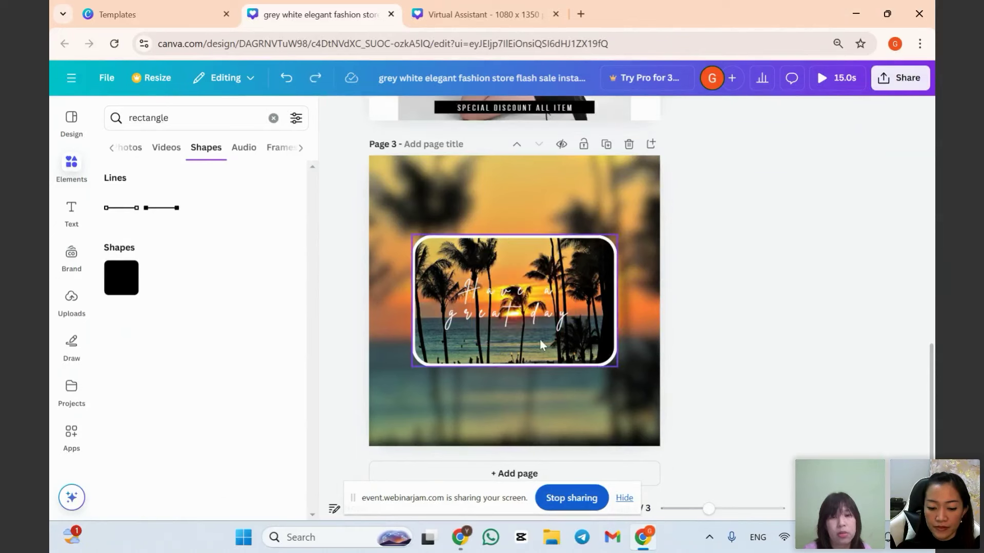
pyautogui.click(496, 357)
pyautogui.hotkey('ctrl', 'y')
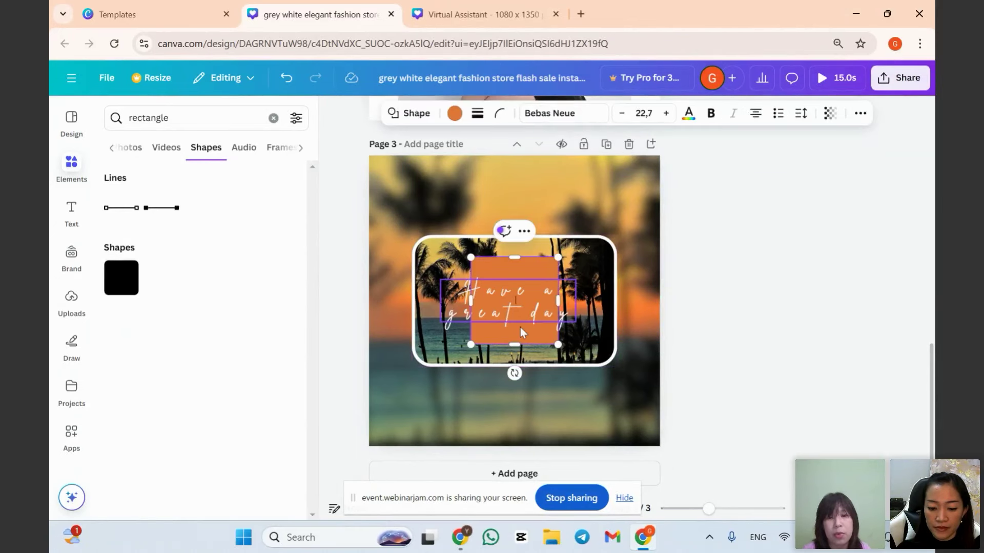
# Stretch the orange rectangle across the full width of the frame and lower its upper edge slightly.
pyautogui.moveTo(470, 297); pyautogui.dragTo(412, 298)
pyautogui.moveTo(558, 301); pyautogui.dragTo(617, 303)
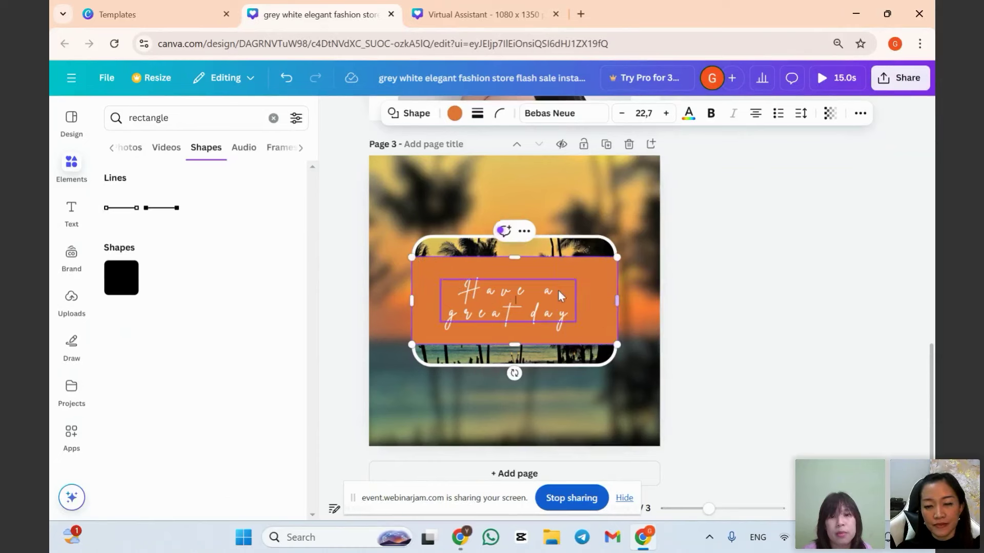
pyautogui.moveTo(511, 258); pyautogui.dragTo(511, 264)
# Center the quote text on the rectangle and reduce its letter spacing to 198.
pyautogui.click(532, 318)
pyautogui.moveTo(531, 318); pyautogui.dragTo(526, 313)
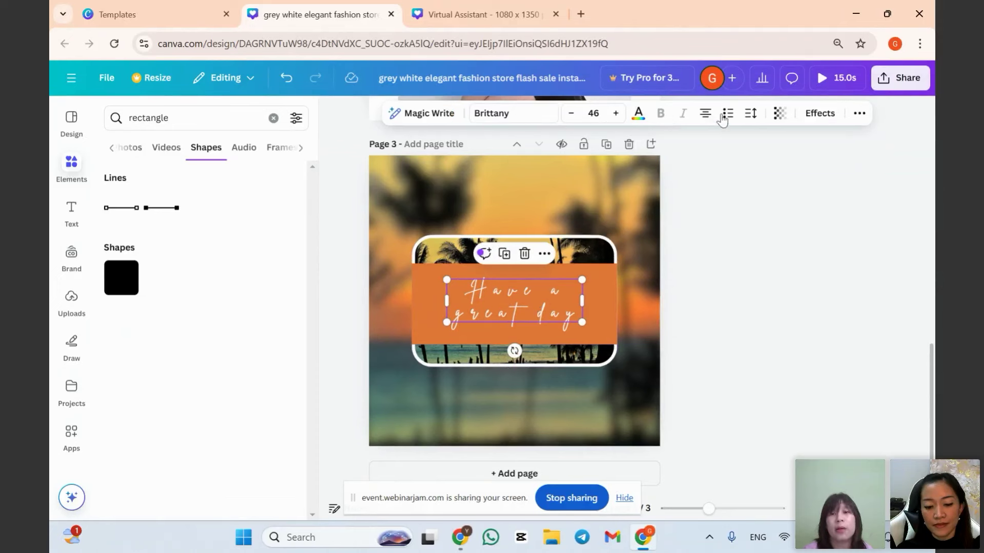
pyautogui.click(751, 115)
pyautogui.moveTo(749, 166); pyautogui.dragTo(723, 189)
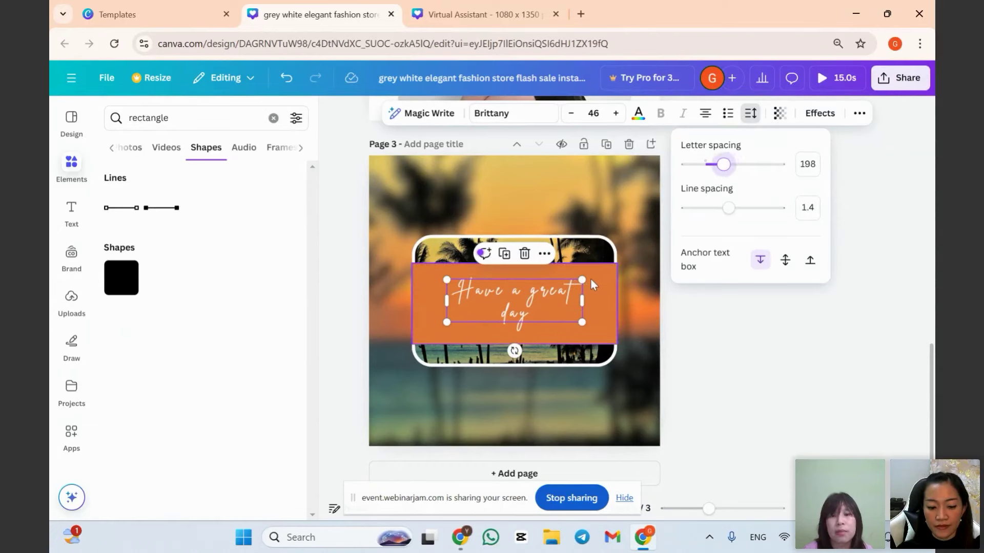
# Fill the rectangle with black (#000000) and lower its opacity so the photo shows through.
pyautogui.click(591, 285)
pyautogui.click(455, 114)
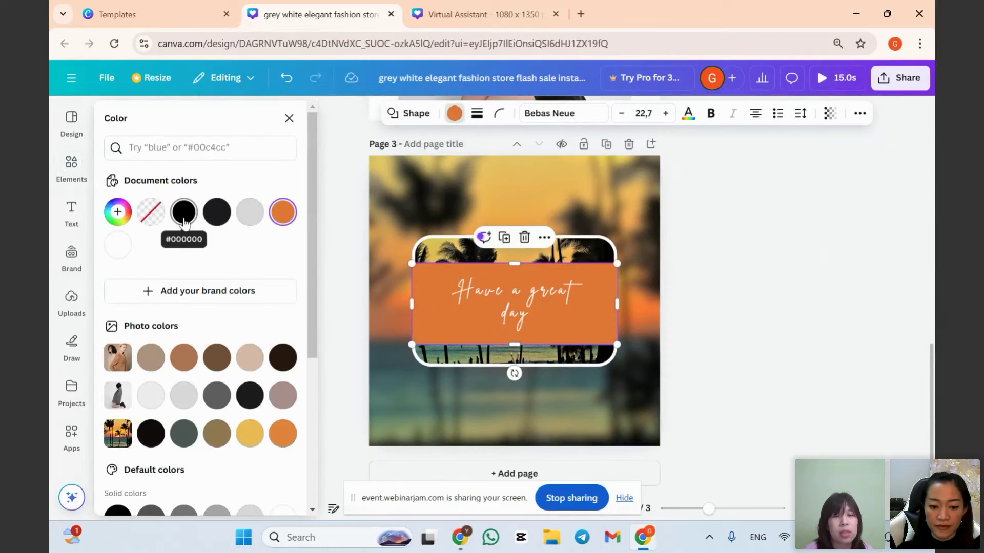
pyautogui.click(183, 219)
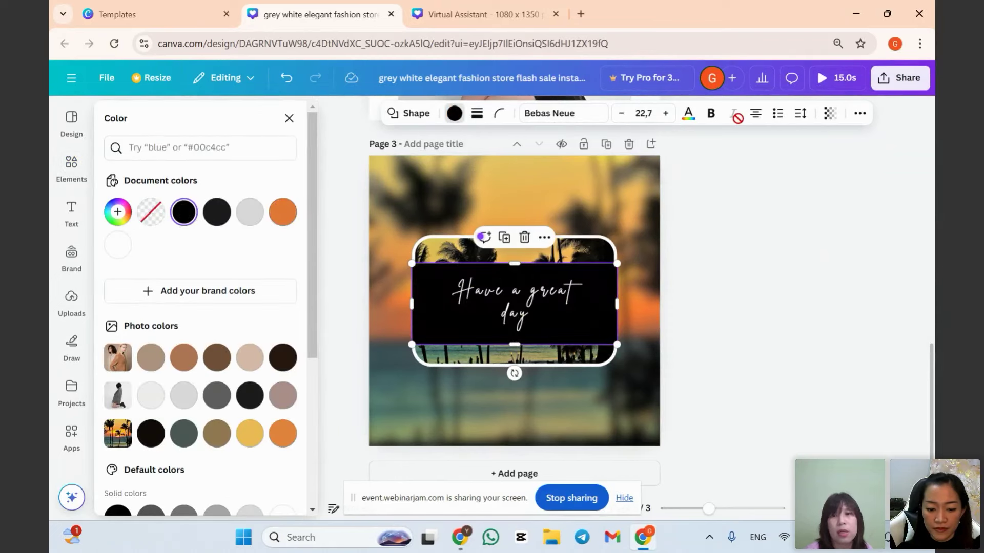
pyautogui.click(830, 113)
pyautogui.moveTo(864, 164); pyautogui.dragTo(794, 164)
pyautogui.click(788, 291)
pyautogui.click(805, 287)
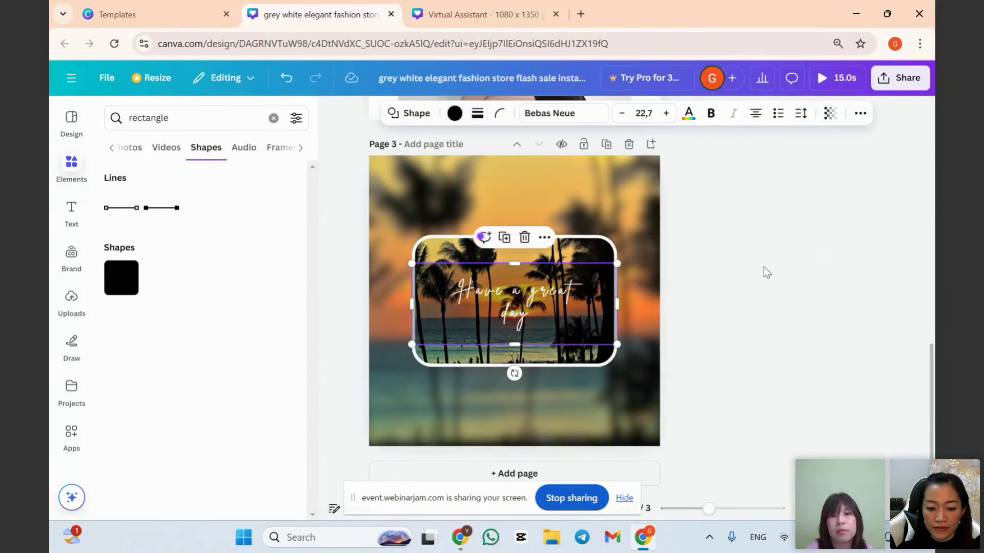
pyautogui.click(718, 256)
# Narrow the transparent rectangle slightly on both sides so it fits inside the frame's white border.
pyautogui.scroll(-2, 727, 237)
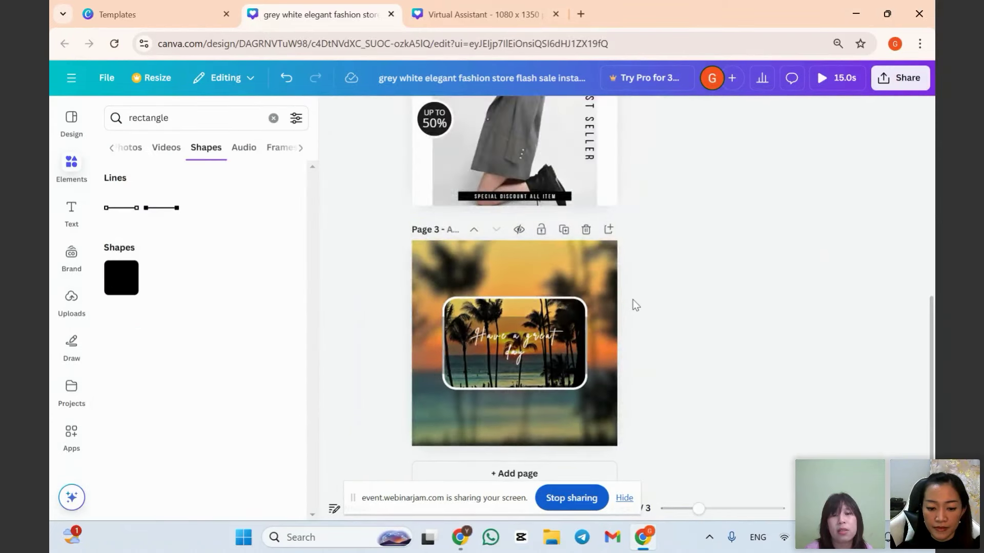
pyautogui.scroll(2, 606, 318)
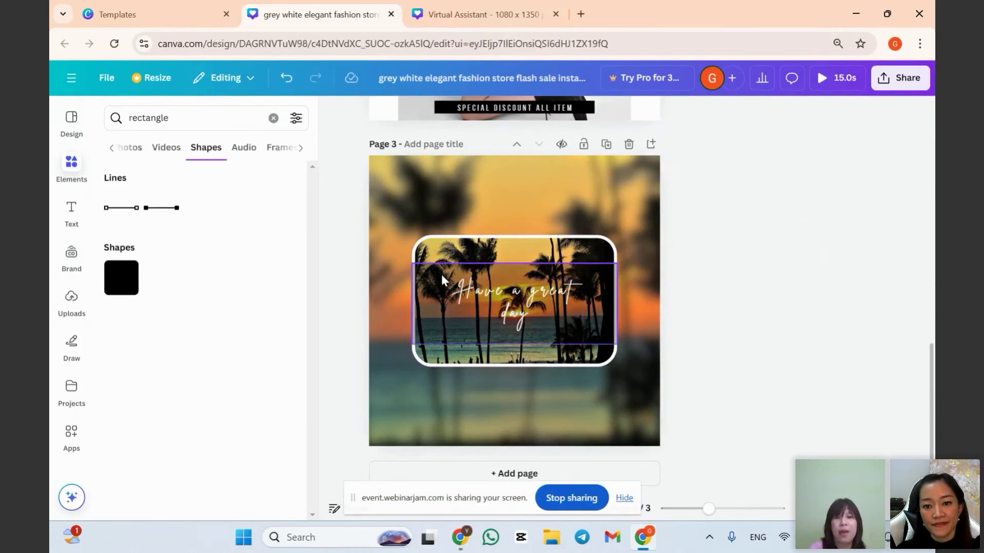
pyautogui.click(424, 300)
pyautogui.moveTo(413, 296); pyautogui.dragTo(416, 296)
pyautogui.moveTo(615, 301); pyautogui.dragTo(616, 300)
pyautogui.click(696, 269)
# Duplicate page 3 and set the blur intensity of the copy's background photo to 0.
pyautogui.click(594, 196)
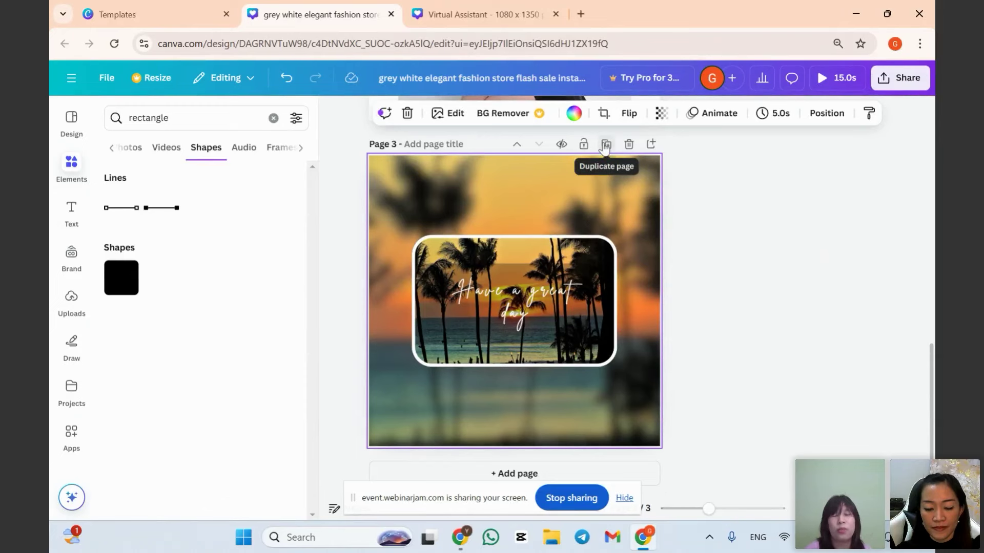
pyautogui.click(606, 147)
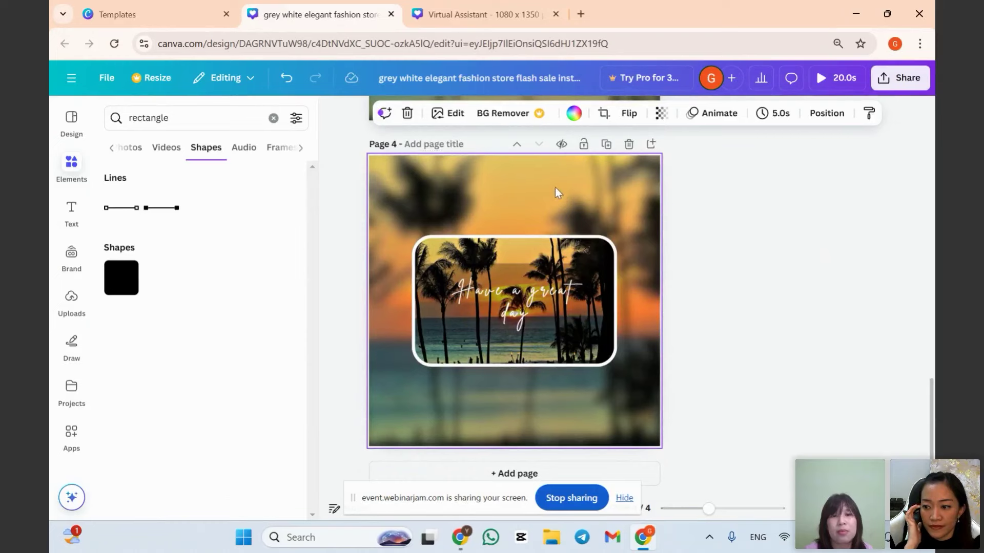
pyautogui.click(446, 115)
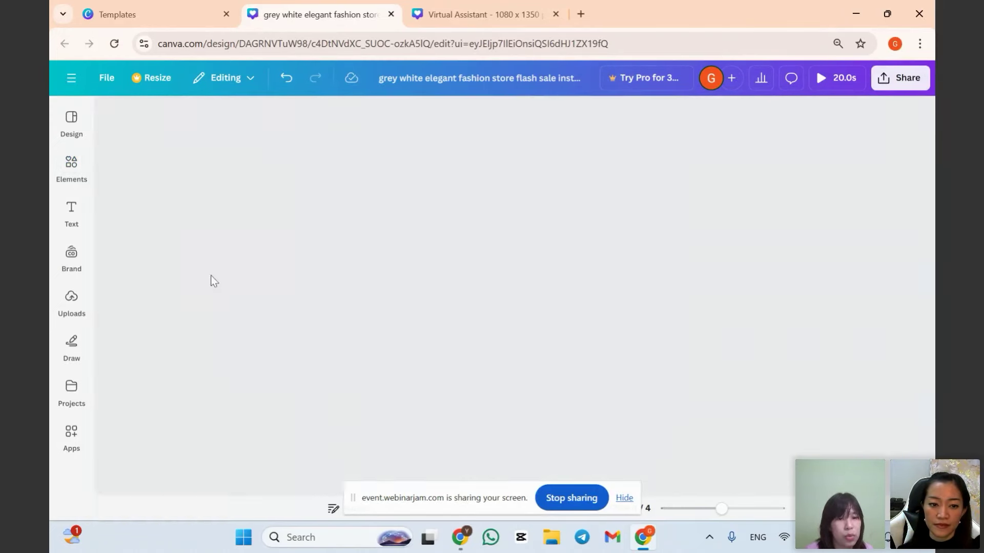
pyautogui.moveTo(192, 214); pyautogui.dragTo(303, 224)
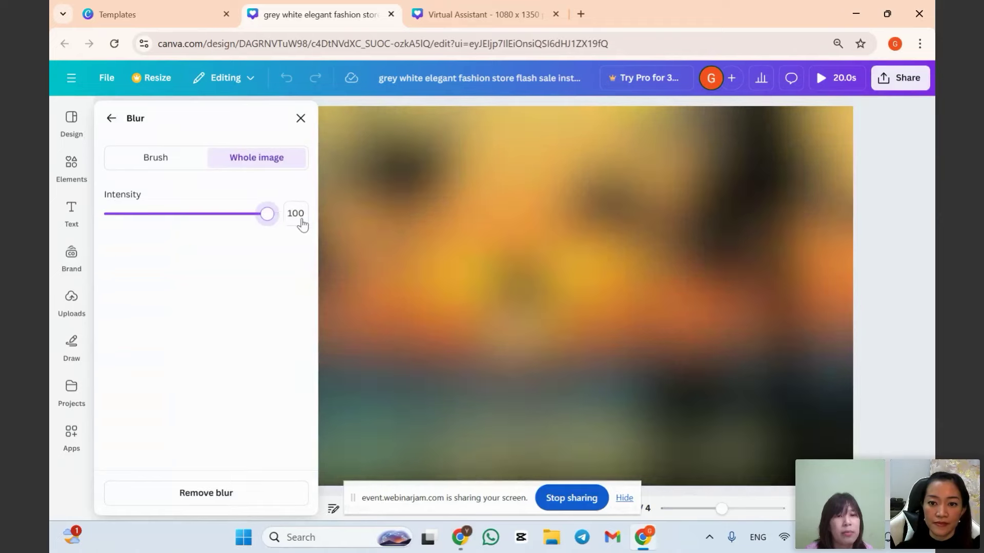
pyautogui.click(109, 214)
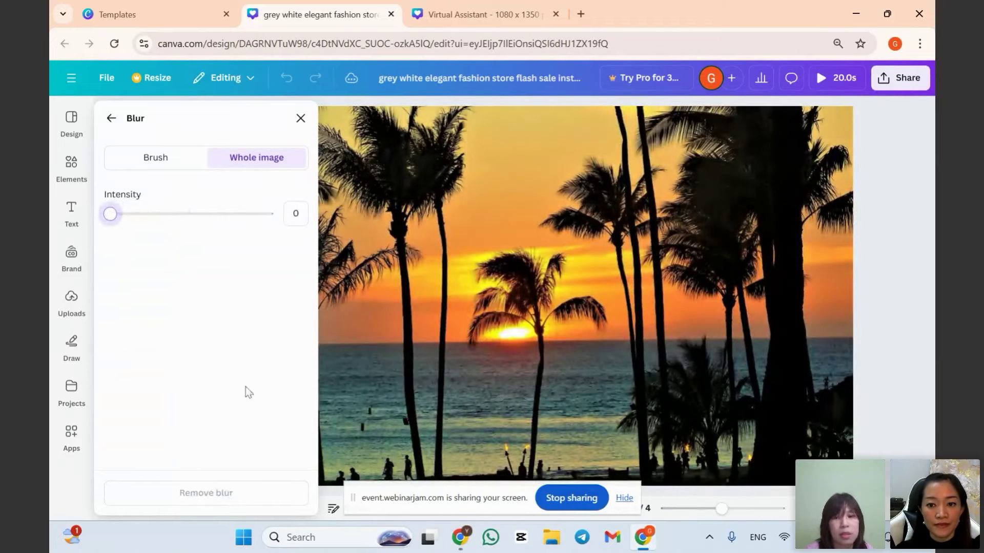
pyautogui.click(301, 120)
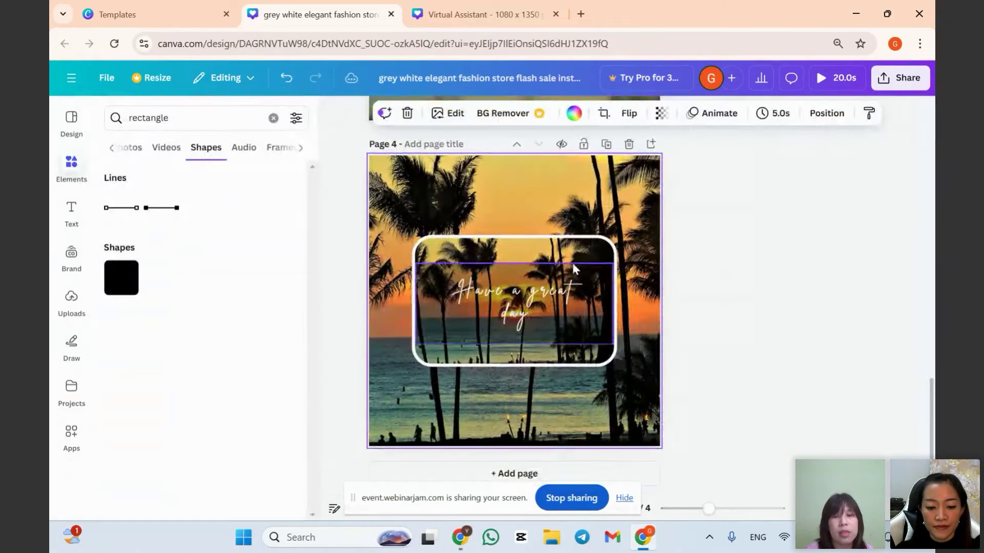
# Blur the whole framed photo on page 4 at intensity 50.
pyautogui.click(414, 114)
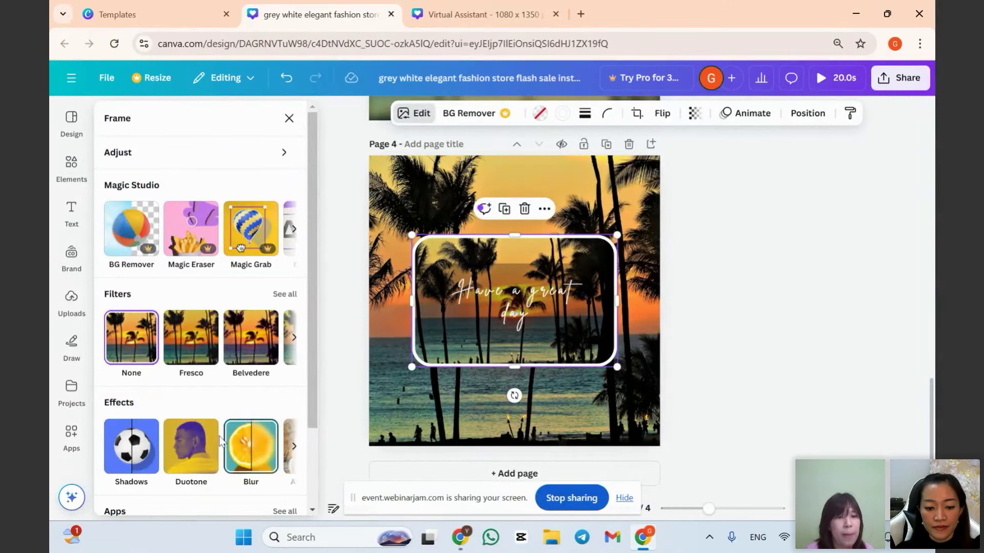
pyautogui.click(251, 447)
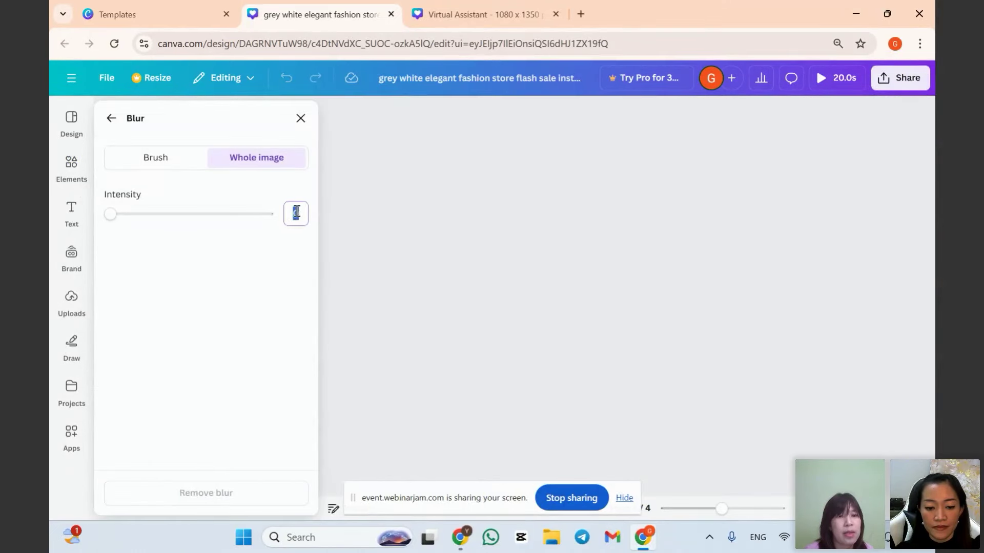
pyautogui.press('Return')
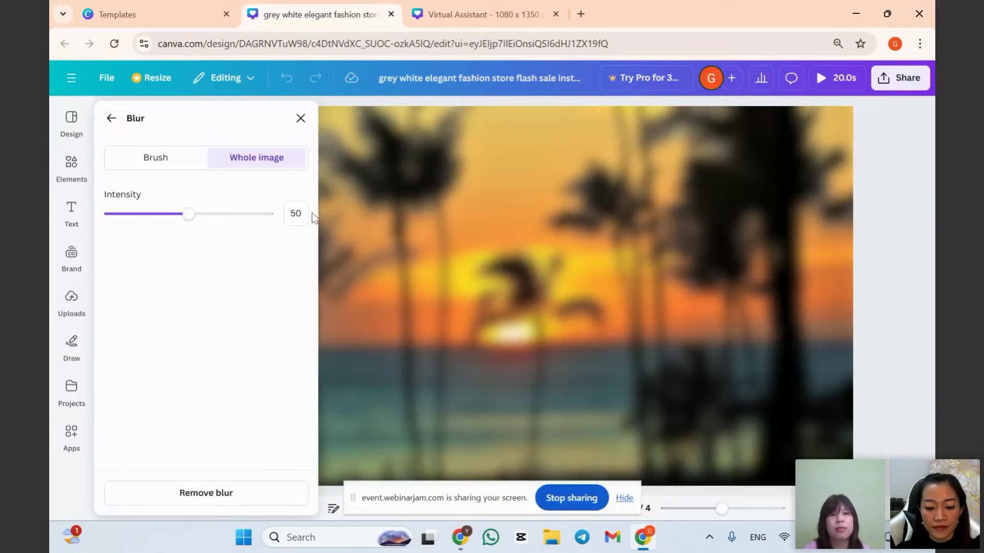
pyautogui.click(301, 118)
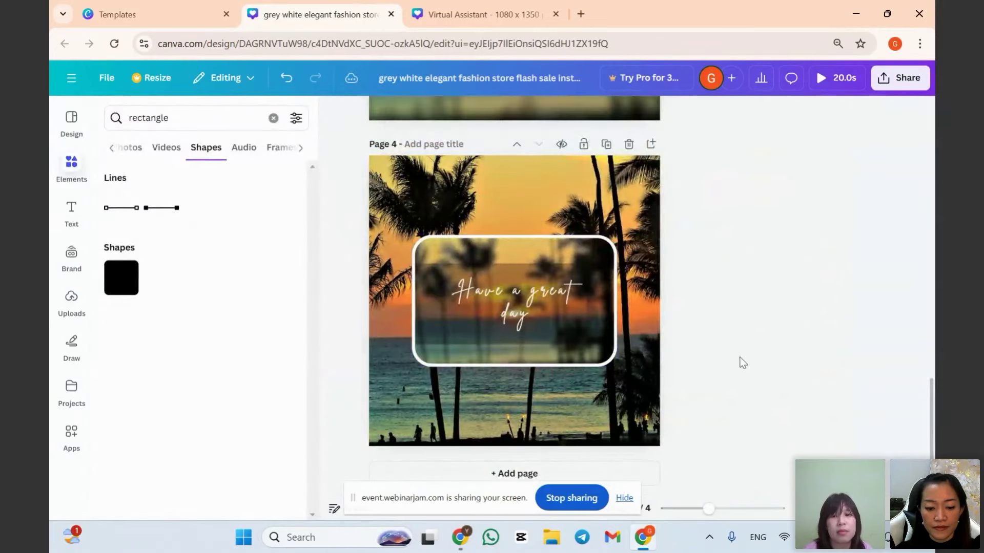
# Return to the templates page and replace the fashion store query with a template search for "travel".
pyautogui.scroll(4, 763, 336)
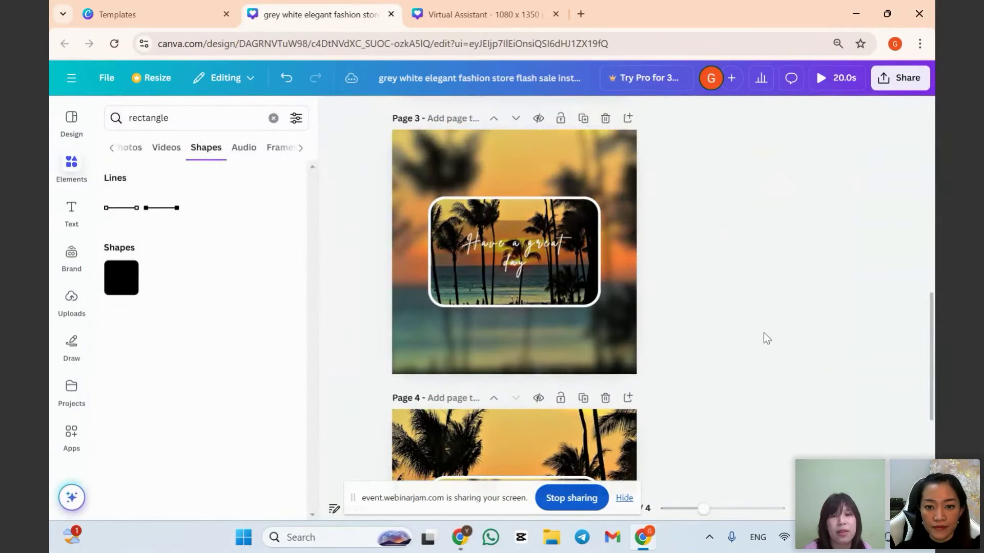
pyautogui.scroll(2, 763, 338)
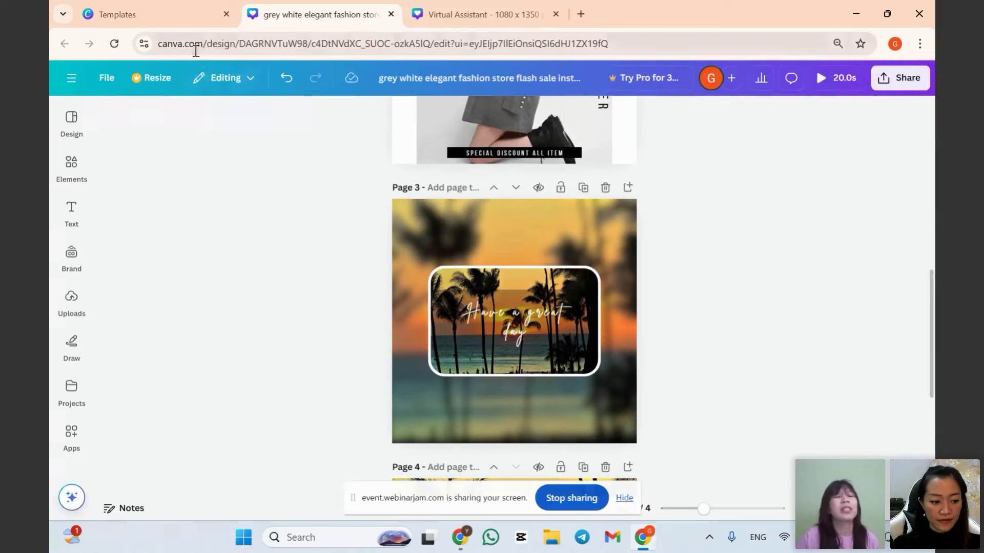
pyautogui.click(155, 14)
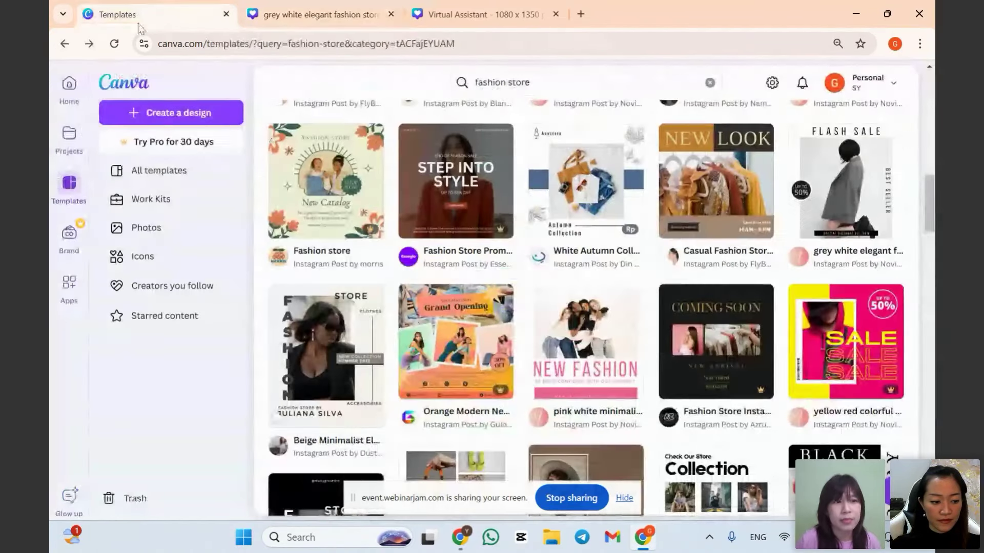
pyautogui.click(560, 84)
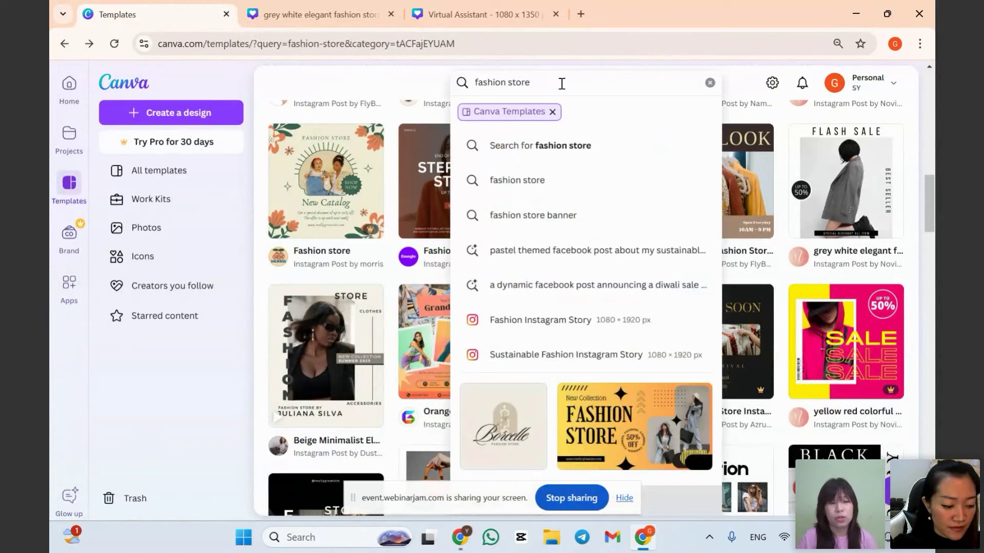
pyautogui.hotkey('ctrl', 'a')
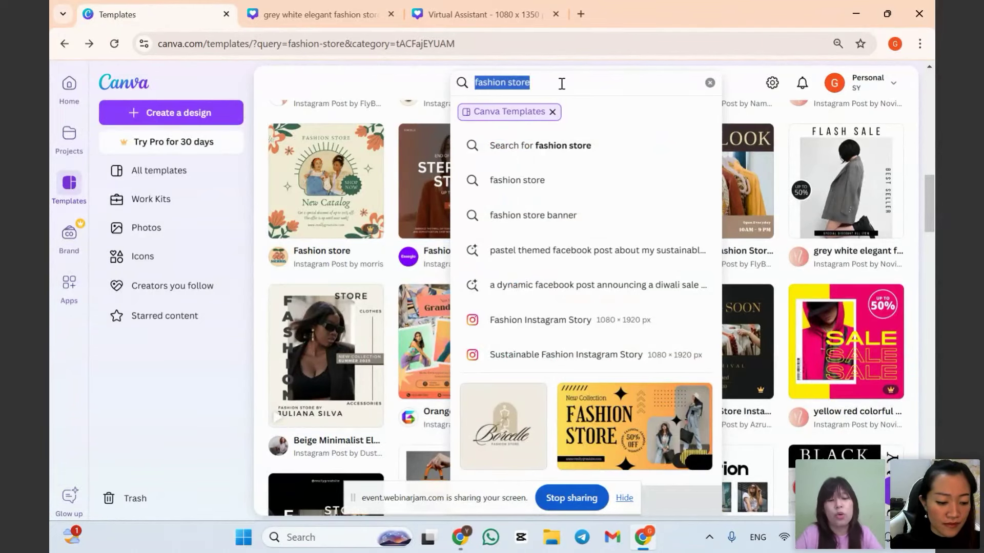
pyautogui.write('travel')
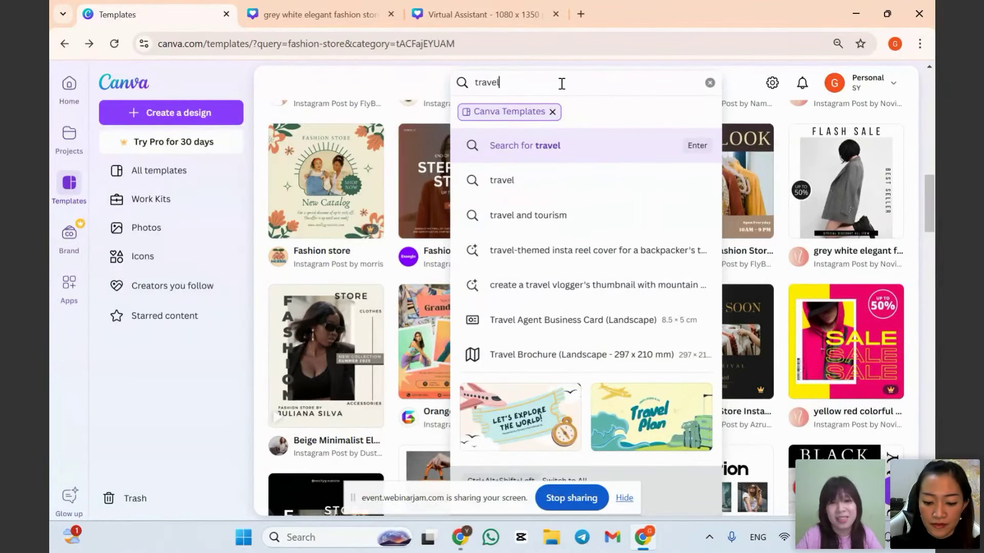
pyautogui.press('Return')
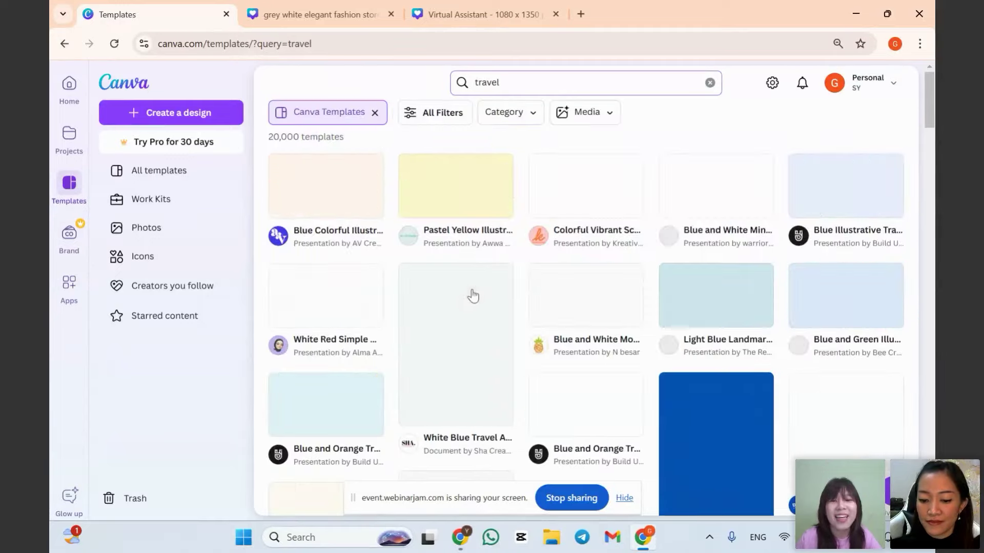
# Filter the travel templates to the Instagram Posts category under Social Media.
pyautogui.click(512, 116)
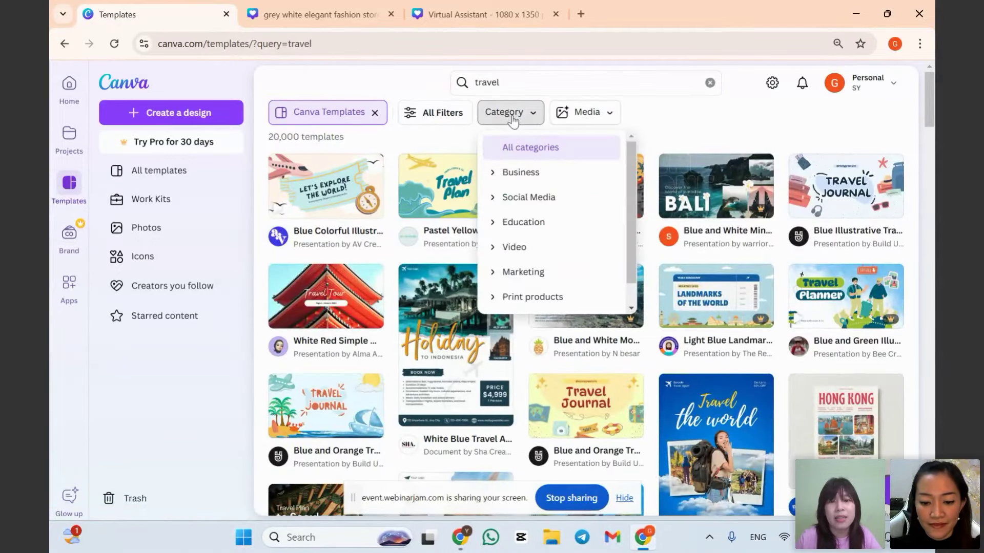
pyautogui.click(512, 197)
pyautogui.click(546, 223)
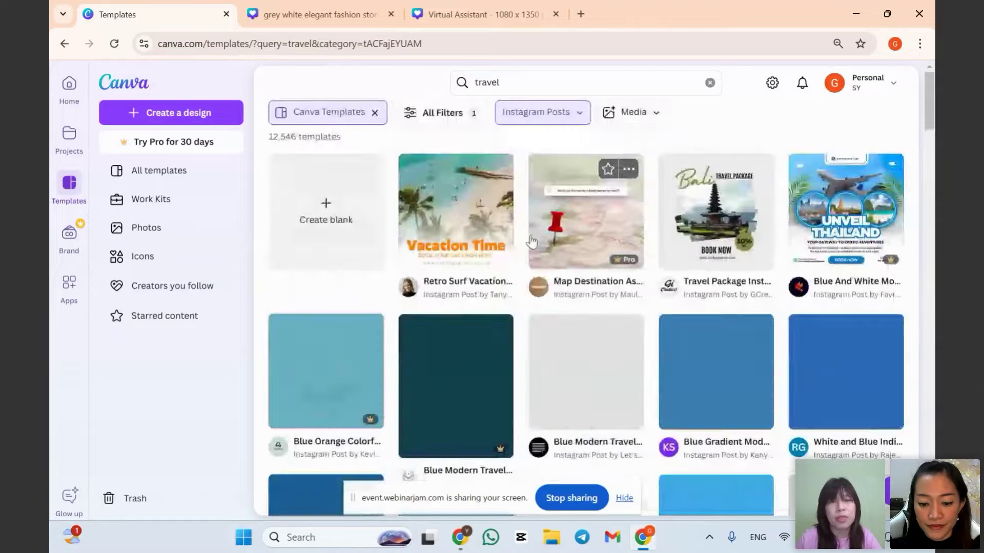
# Browse the travel templates and open the White and Blue India Travel Promo Instagram Post for customizing as a new design.
pyautogui.scroll(-2, 530, 246)
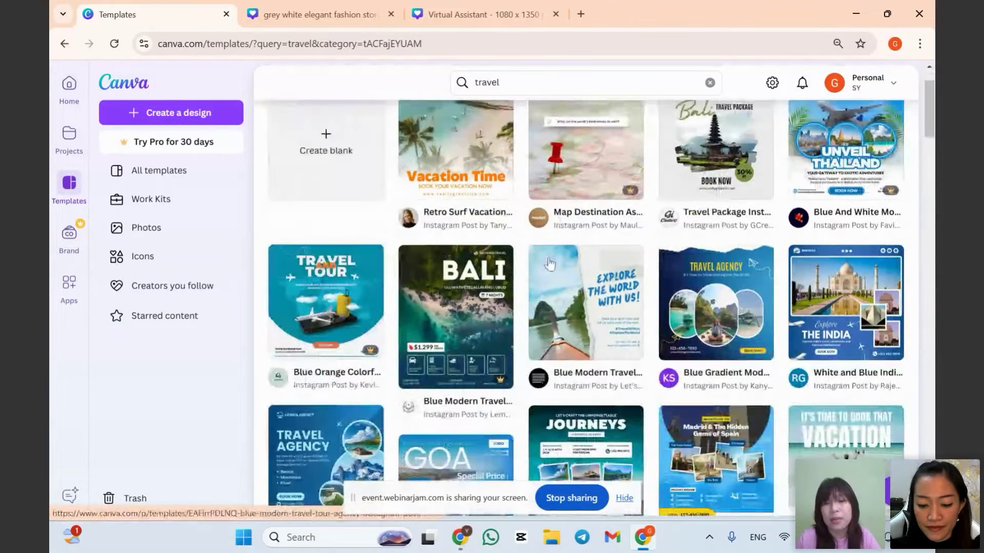
pyautogui.scroll(-3, 370, 297)
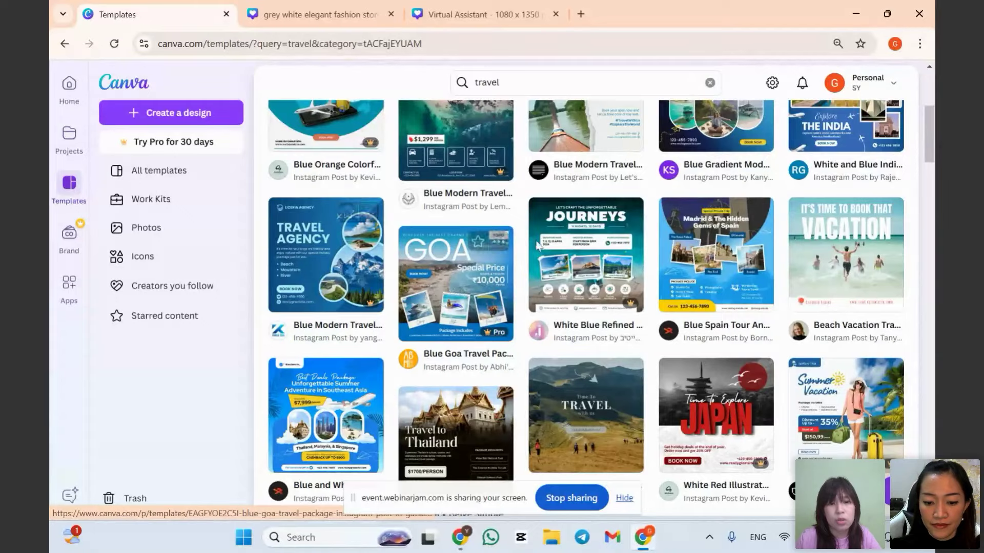
pyautogui.scroll(4, 568, 285)
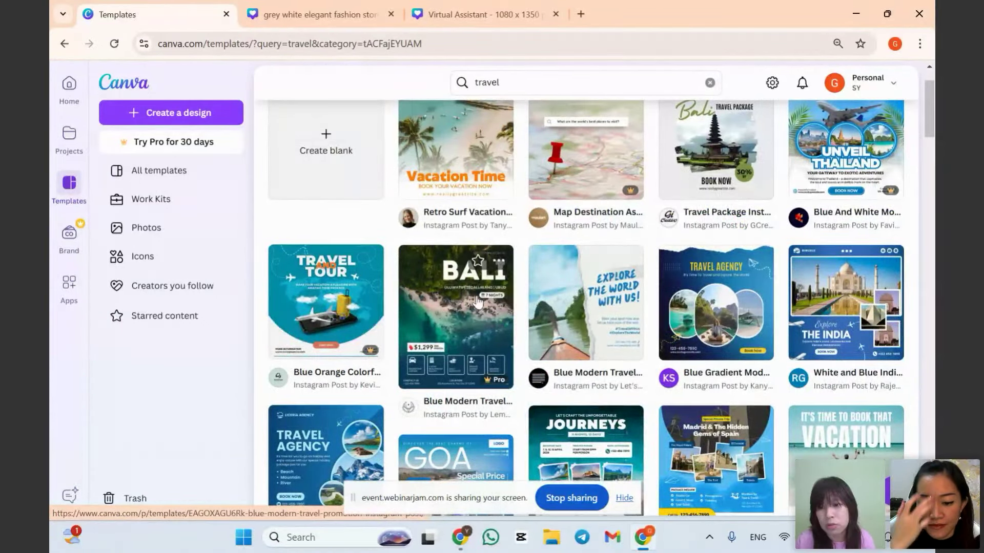
pyautogui.scroll(-1, 477, 302)
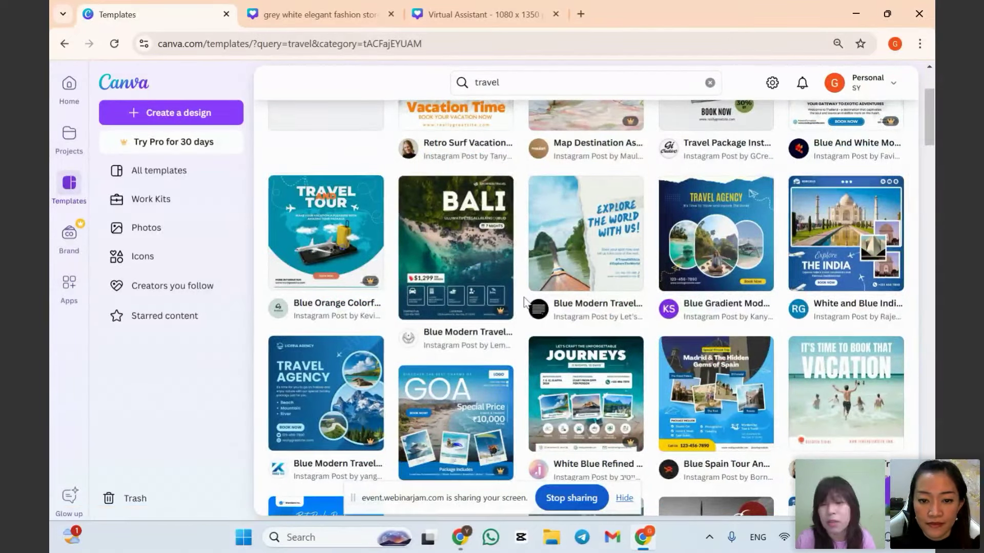
pyautogui.click(842, 226)
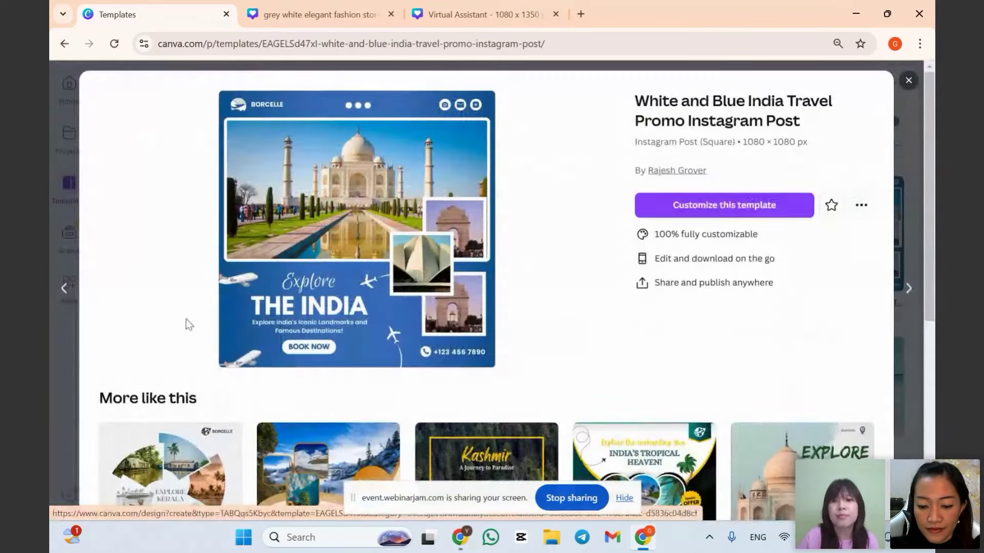
pyautogui.click(904, 109)
pyautogui.click(747, 220)
pyautogui.click(747, 219)
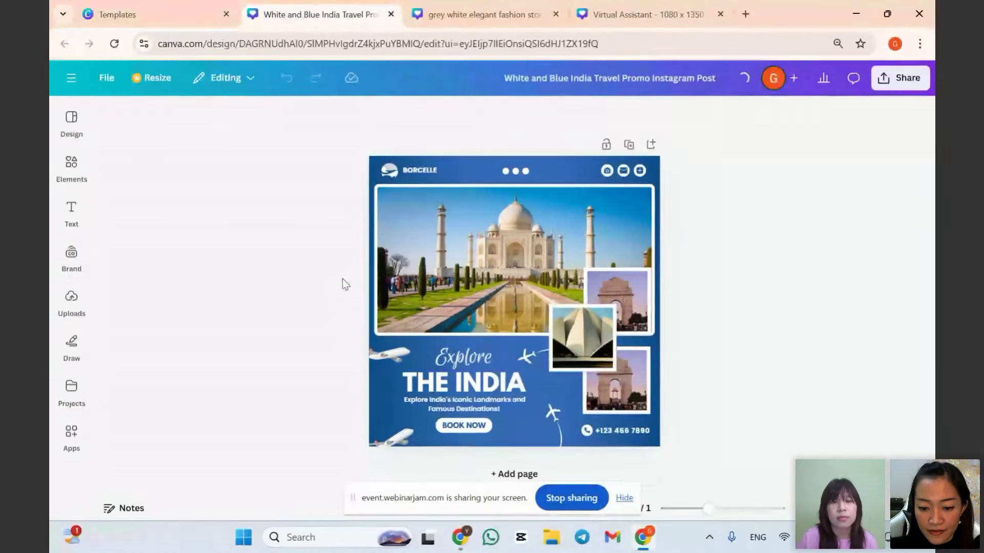
# Open the blue background's gradient settings and change its first gradient color to grey-blue #718497.
pyautogui.click(459, 169)
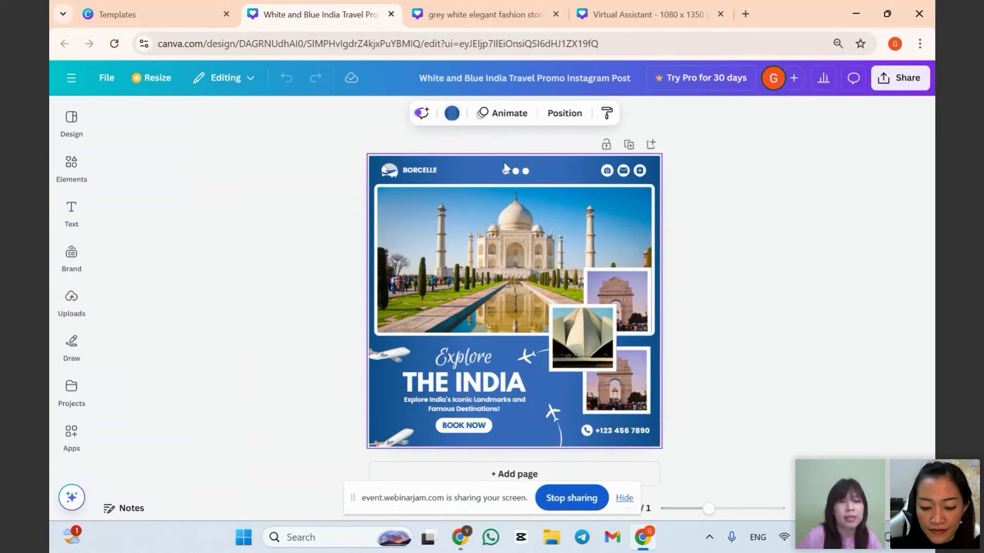
pyautogui.click(453, 114)
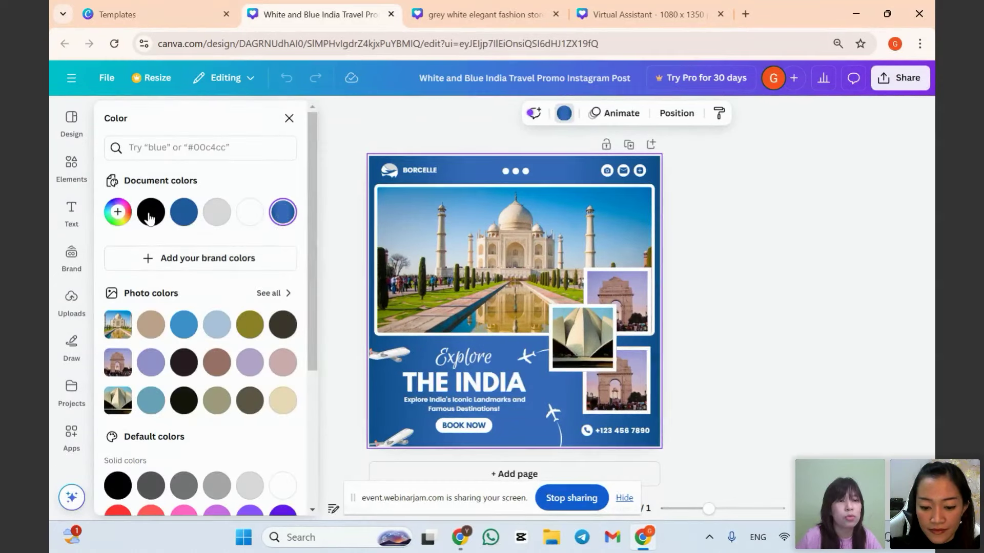
pyautogui.click(282, 213)
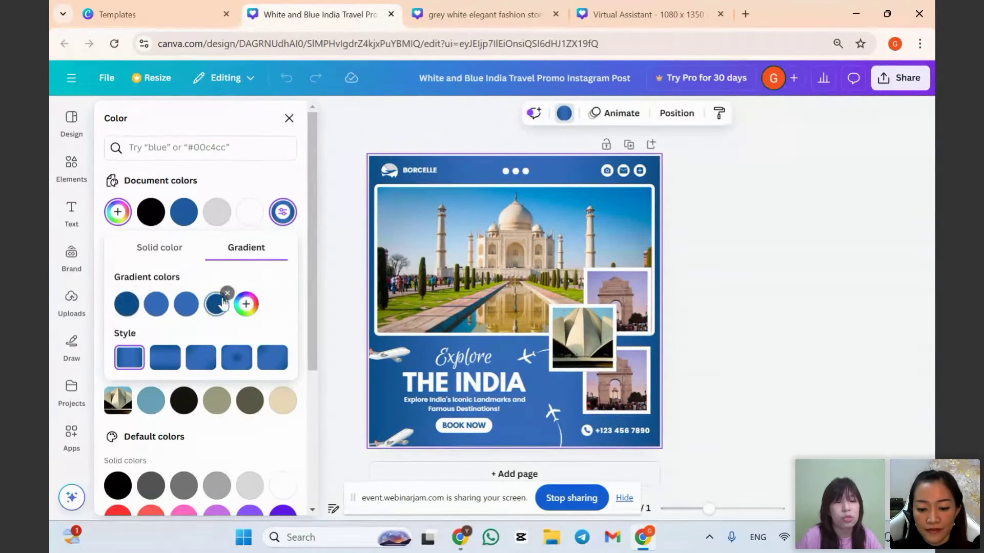
pyautogui.click(124, 312)
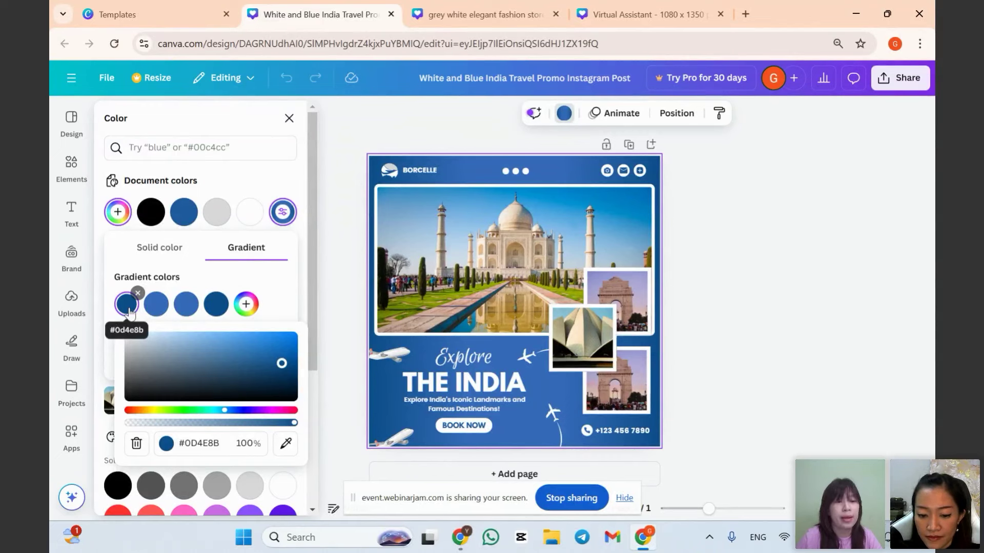
pyautogui.click(204, 339)
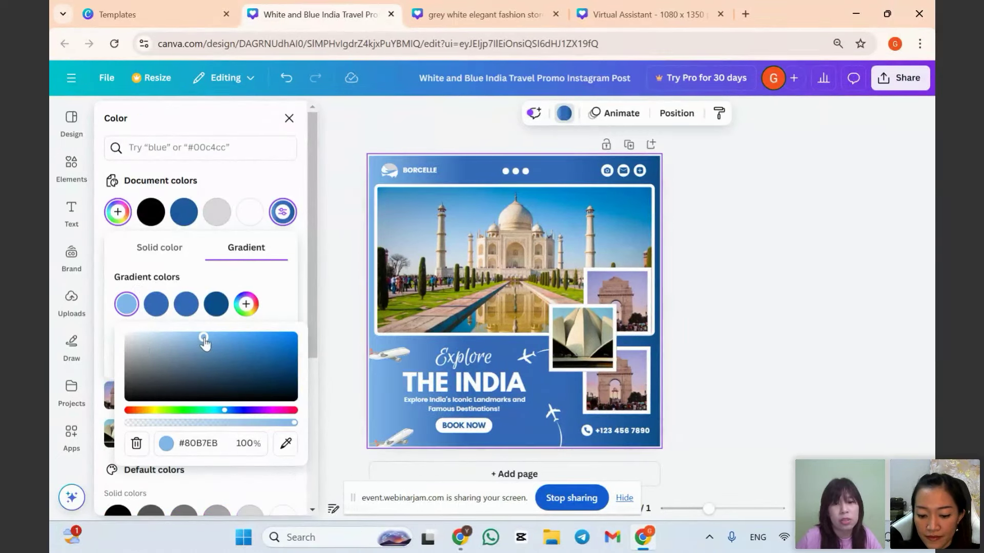
pyautogui.click(222, 365)
pyautogui.click(199, 349)
pyautogui.moveTo(190, 367); pyautogui.dragTo(171, 350)
pyautogui.click(169, 360)
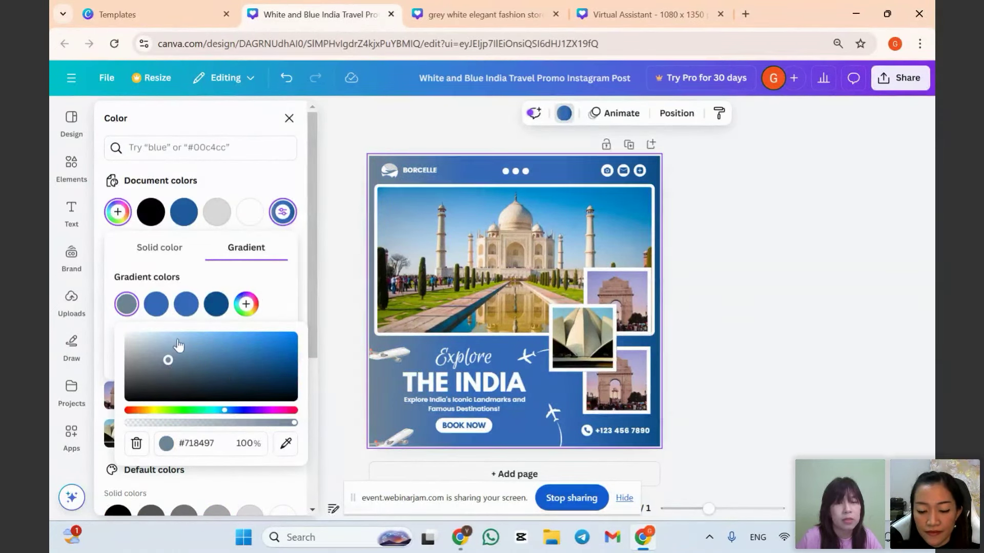
# Change the background gradient's second color to light blue #8BAFE4 and its third to a dark slate blue.
pyautogui.click(156, 305)
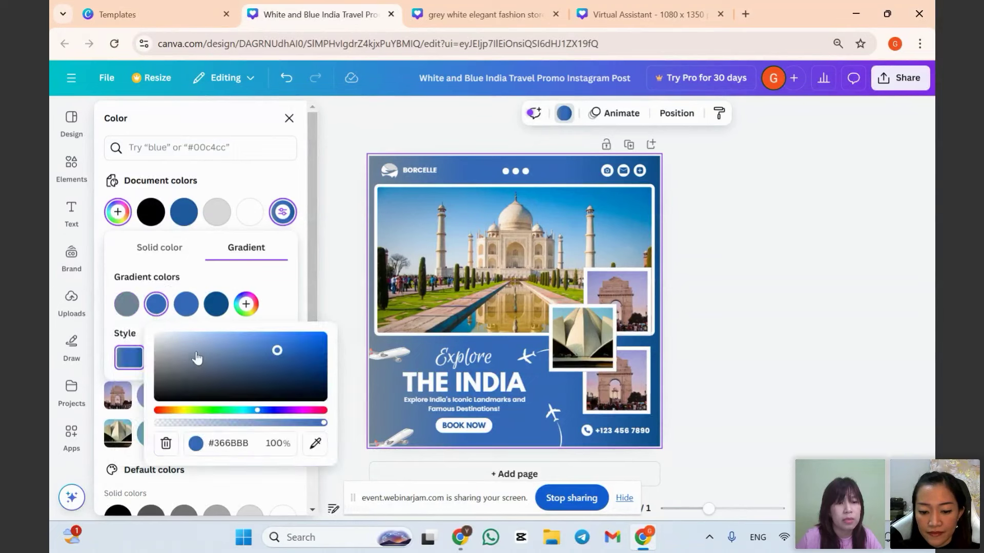
pyautogui.click(204, 352)
pyautogui.click(222, 340)
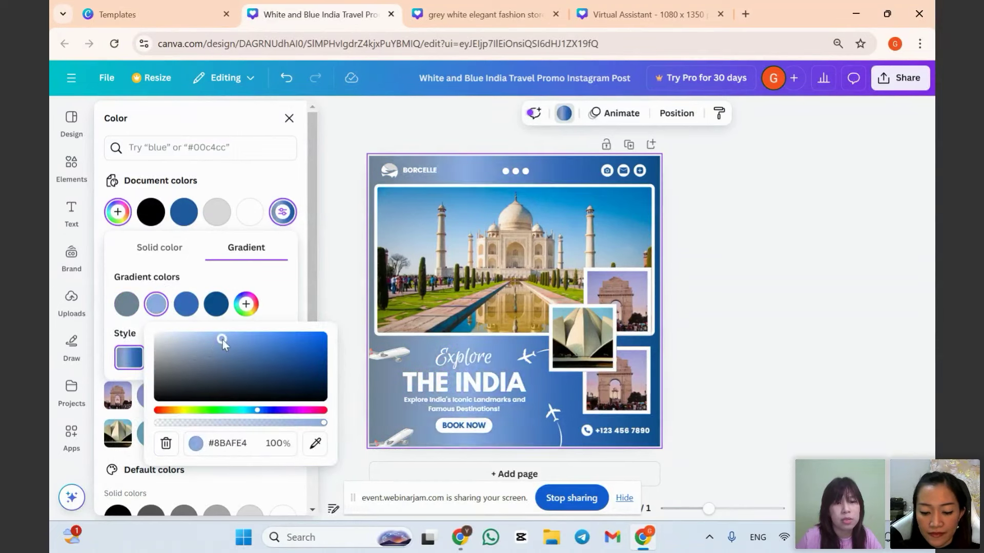
pyautogui.click(186, 306)
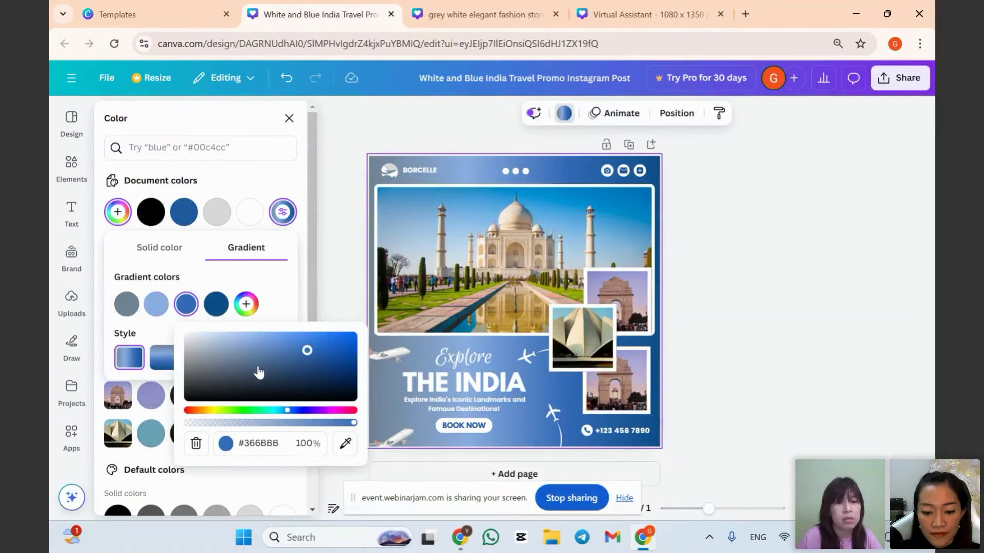
pyautogui.click(231, 374)
# Change the background gradient's fourth color to pale grey-blue #A1B8CD, then close the color settings and deselect the background.
pyautogui.click(216, 304)
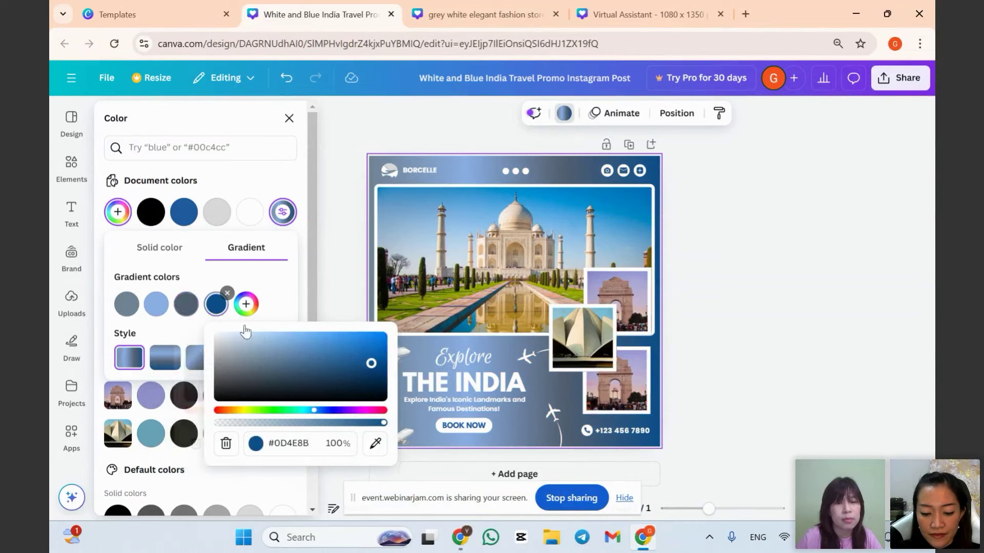
pyautogui.click(250, 347)
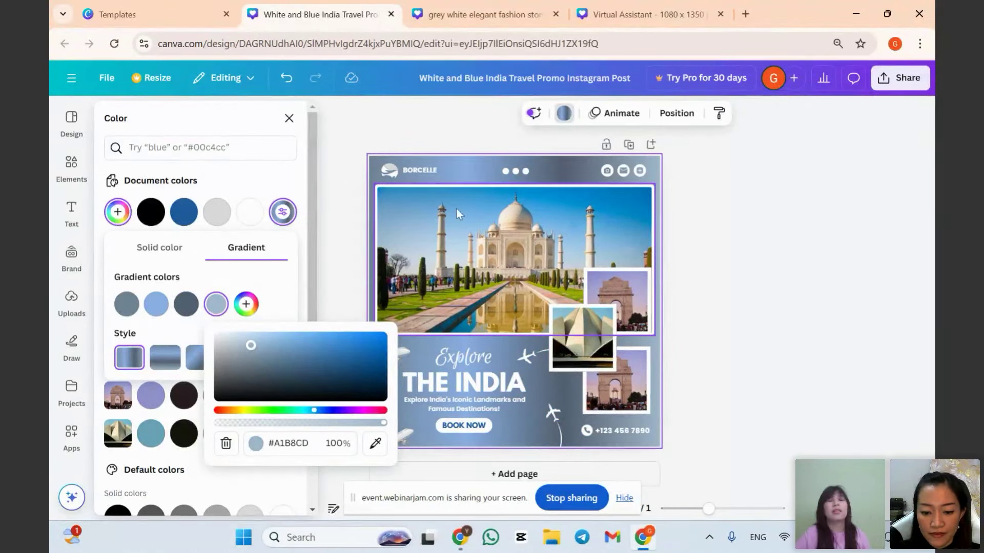
pyautogui.click(289, 118)
pyautogui.click(795, 259)
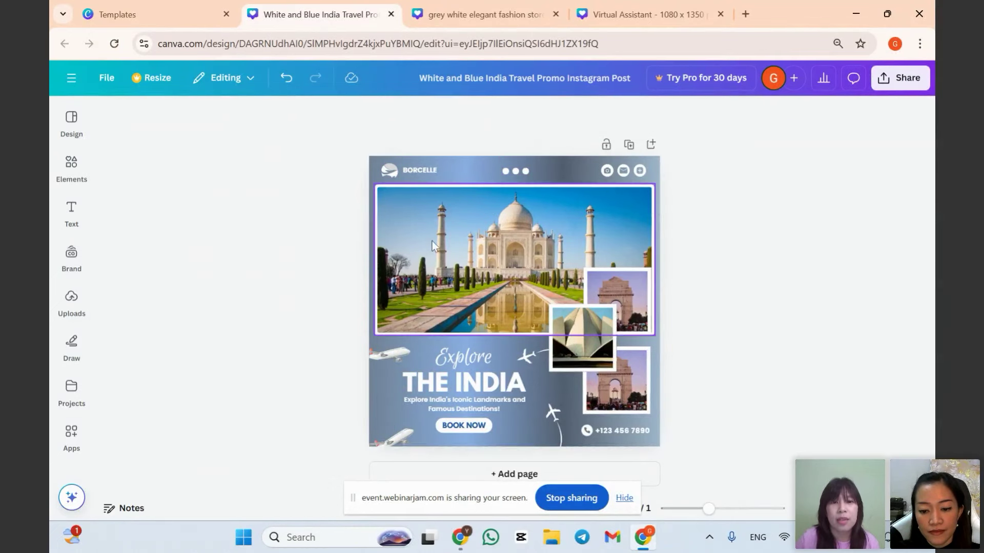
# Change the brand name in the post's header to HORIZON.
pyautogui.click(429, 169)
pyautogui.doubleClick(427, 169)
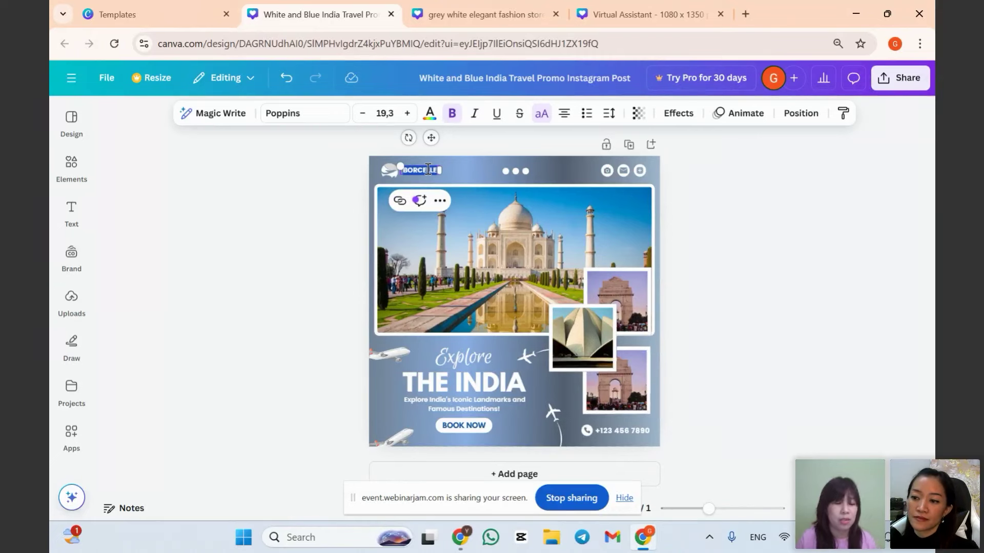
pyautogui.press('capslock')
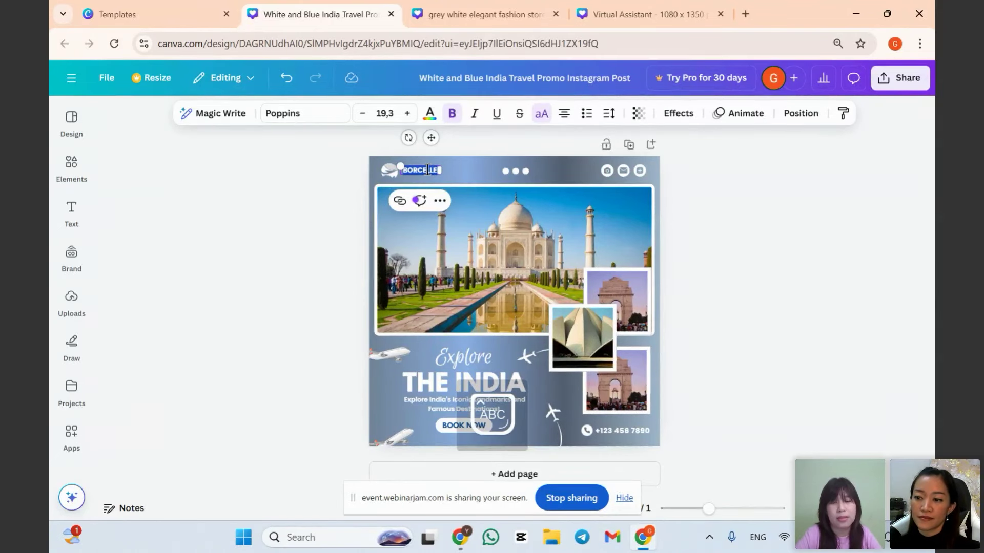
pyautogui.write('HORIZON')
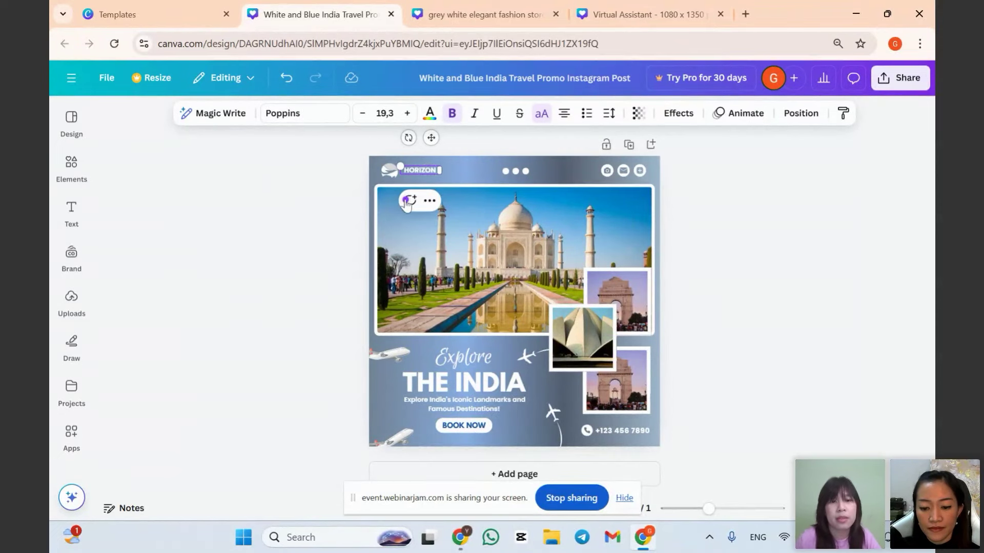
# Search the elements library for TRAVEL and limit the results to graphics.
pyautogui.click(389, 174)
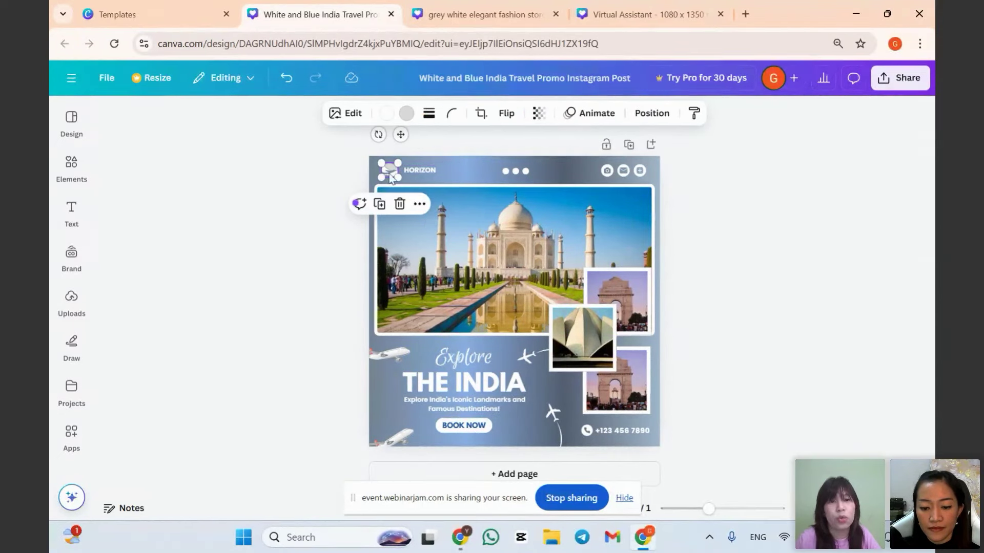
pyautogui.click(71, 167)
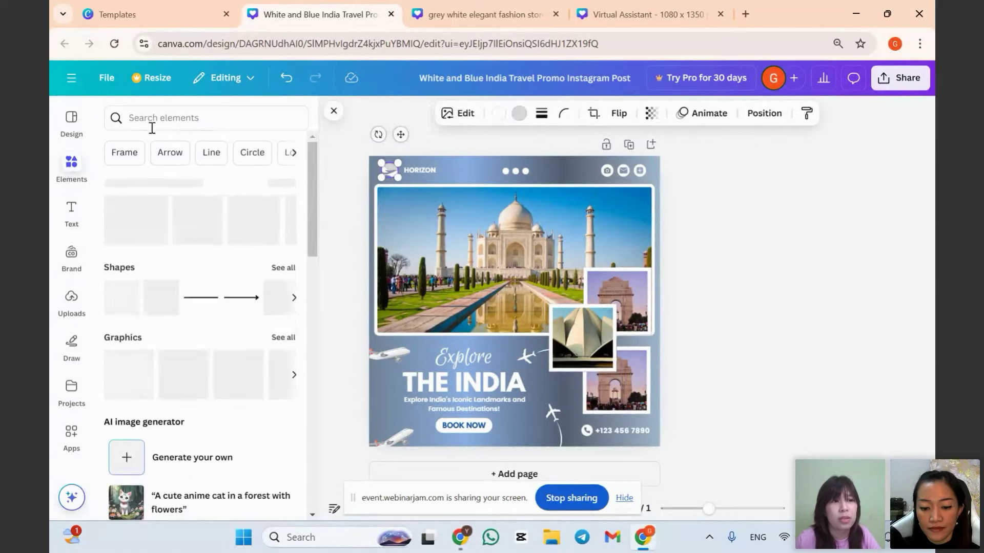
pyautogui.write('TRVAEL')
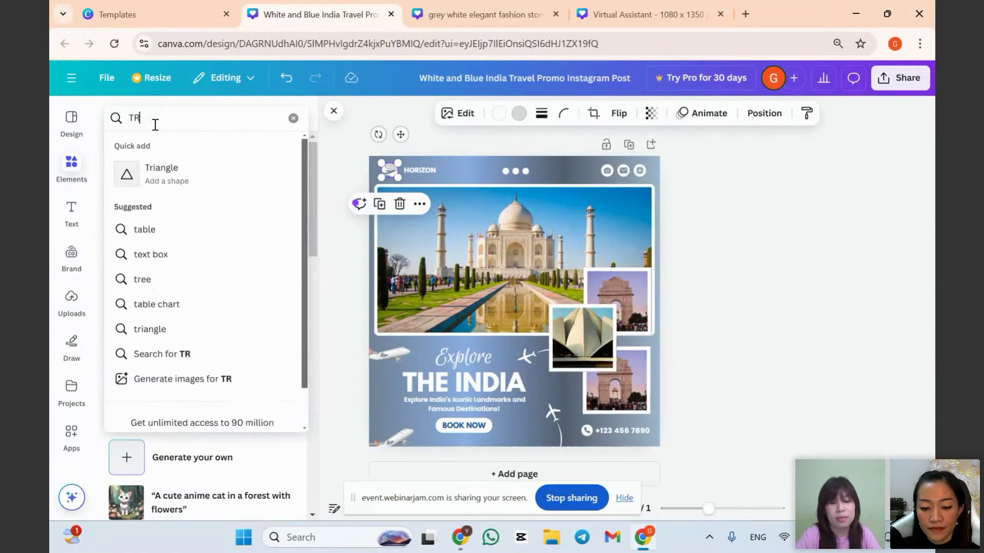
pyautogui.press('Return')
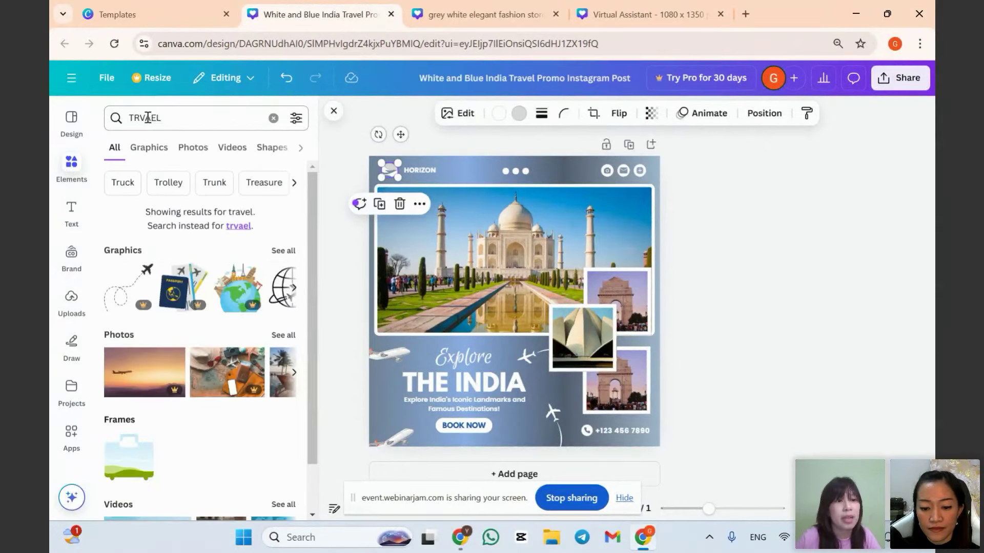
pyautogui.click(147, 121)
pyautogui.press('BackSpace')
pyautogui.write('V')
pyautogui.press('Return')
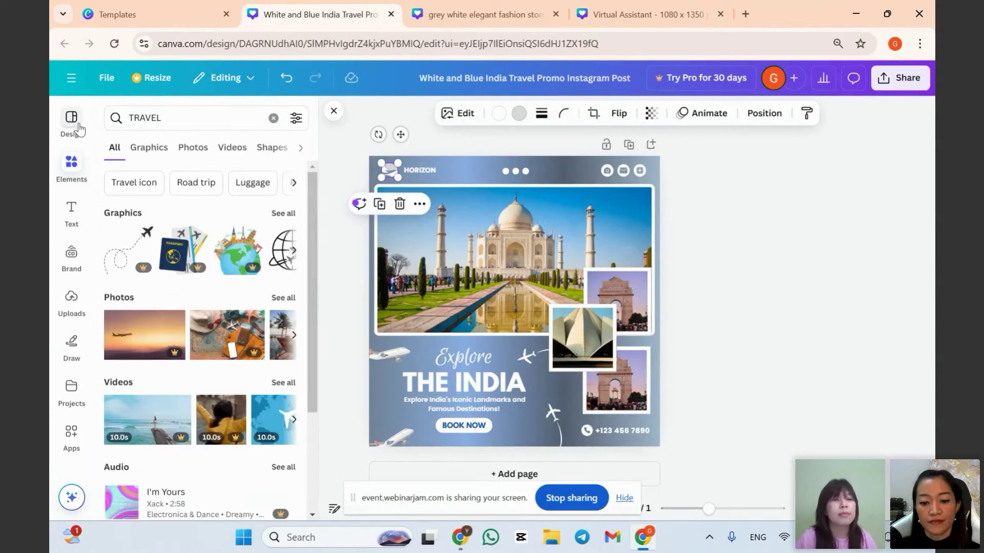
pyautogui.click(146, 151)
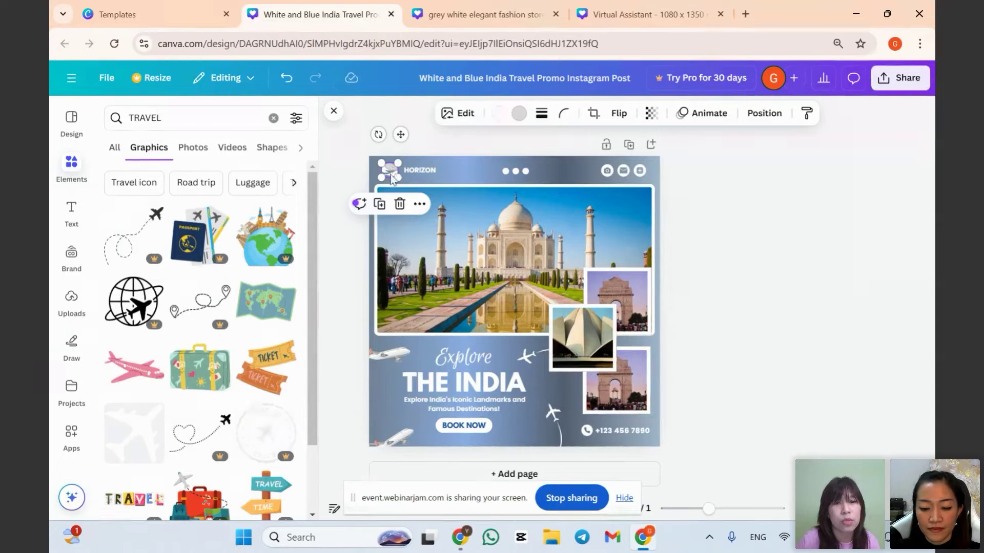
# Replace the airplane logo beside HORIZON with the black outlined globe-and-airplane graphic, scaled down to fit the header.
pyautogui.click(400, 204)
pyautogui.scroll(-4, 185, 319)
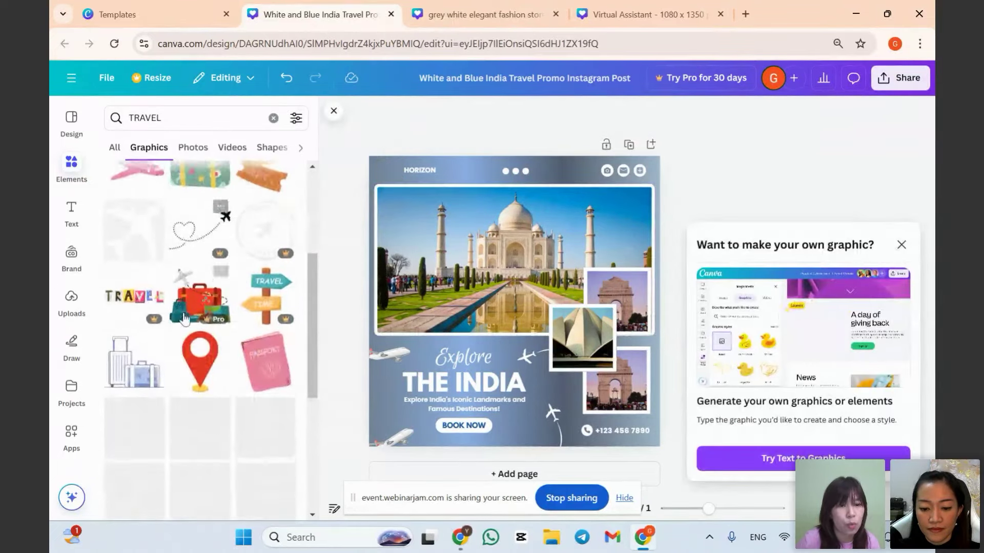
pyautogui.scroll(-2, 205, 314)
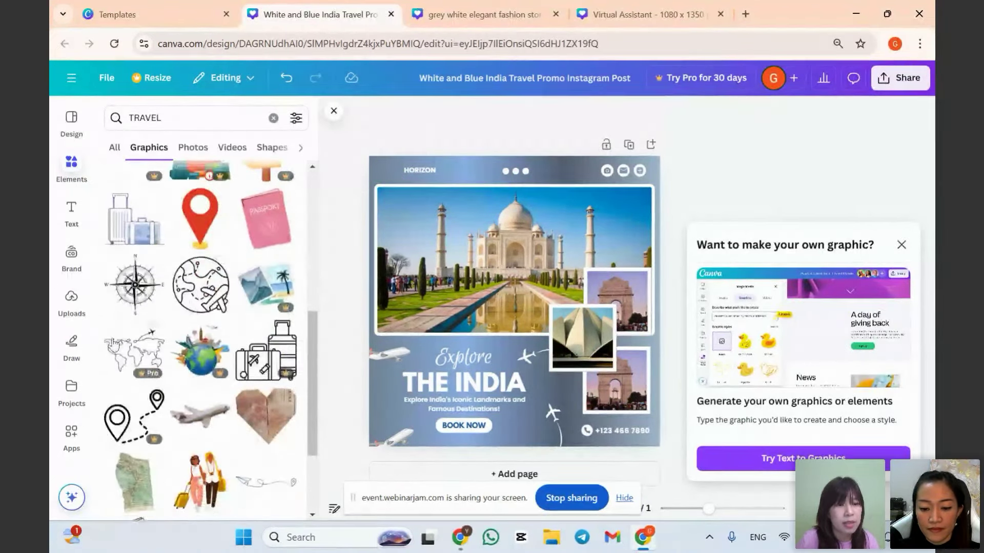
pyautogui.scroll(-3, 191, 312)
pyautogui.scroll(-6, 206, 324)
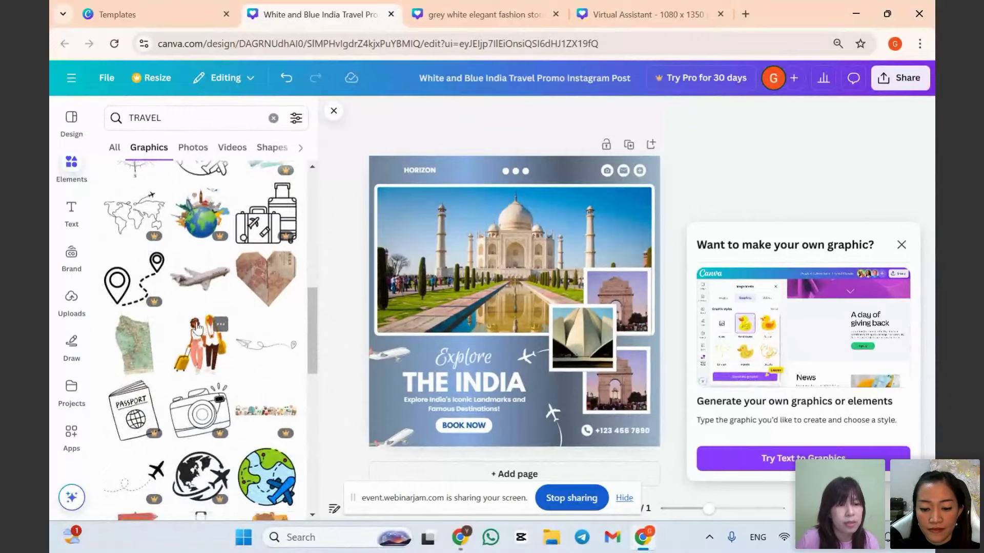
pyautogui.scroll(-7, 196, 331)
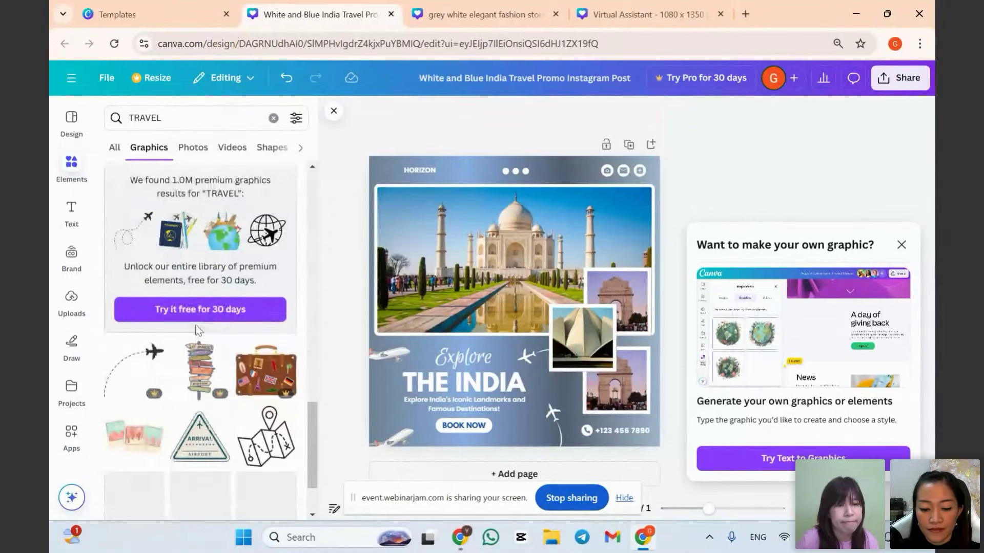
pyautogui.scroll(15, 197, 330)
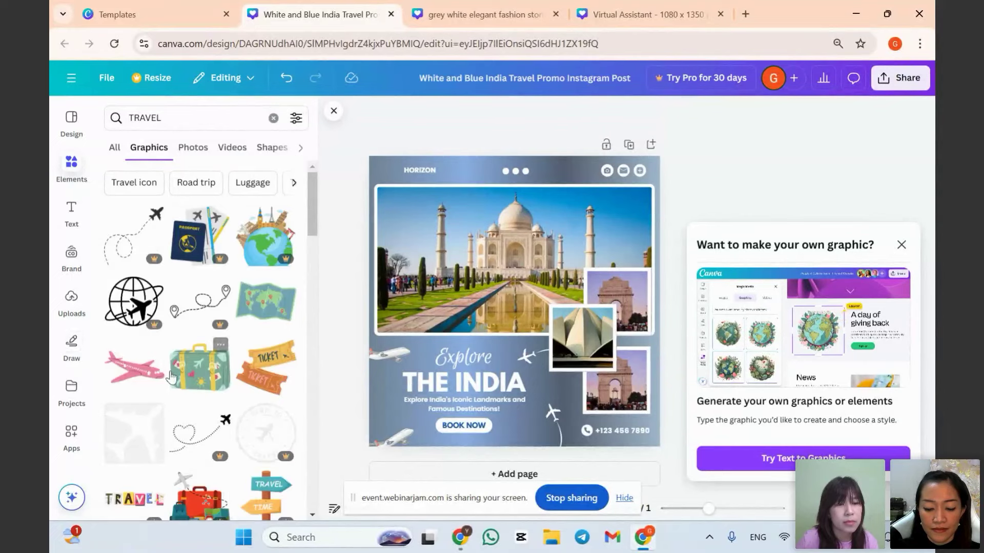
pyautogui.scroll(-3, 171, 376)
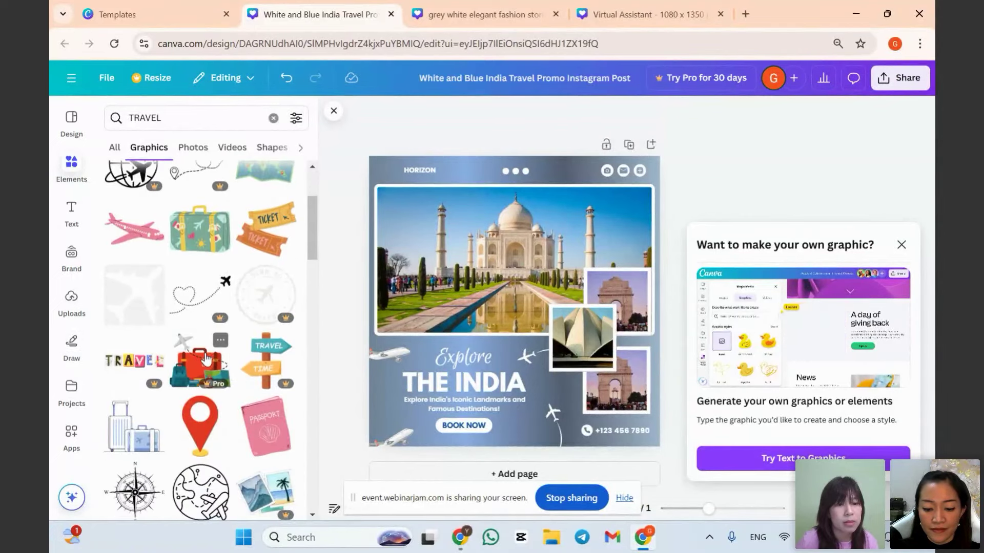
pyautogui.scroll(-2, 205, 399)
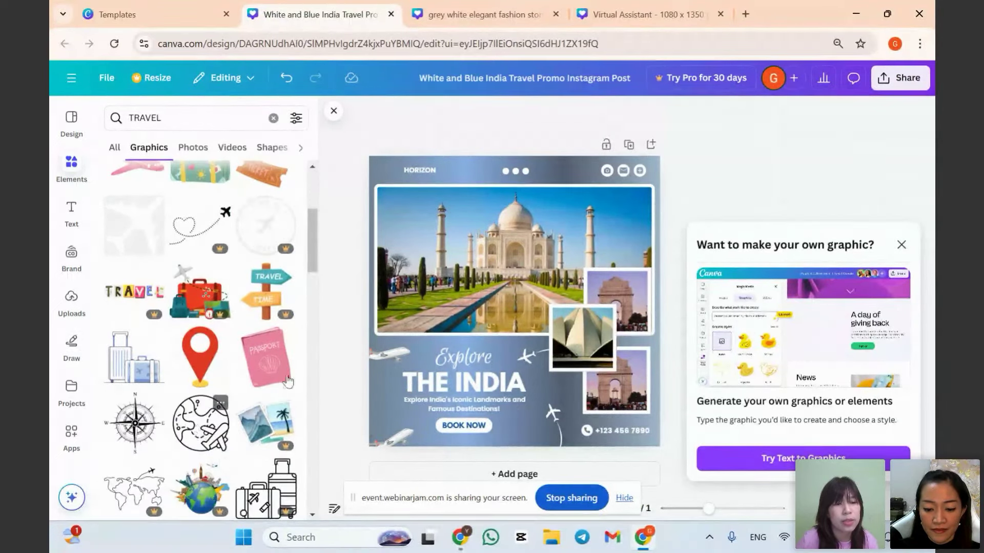
pyautogui.click(200, 423)
pyautogui.moveTo(574, 250); pyautogui.dragTo(487, 343)
pyautogui.moveTo(480, 388); pyautogui.dragTo(398, 208)
pyautogui.click(744, 172)
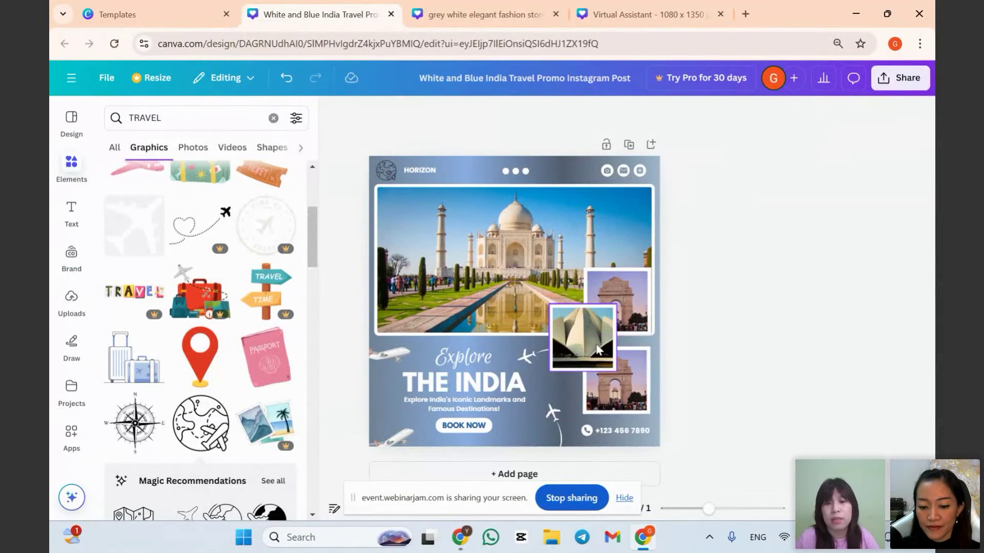
# Delete the lotus-shaped temple photo together with its square frame.
pyautogui.click(579, 353)
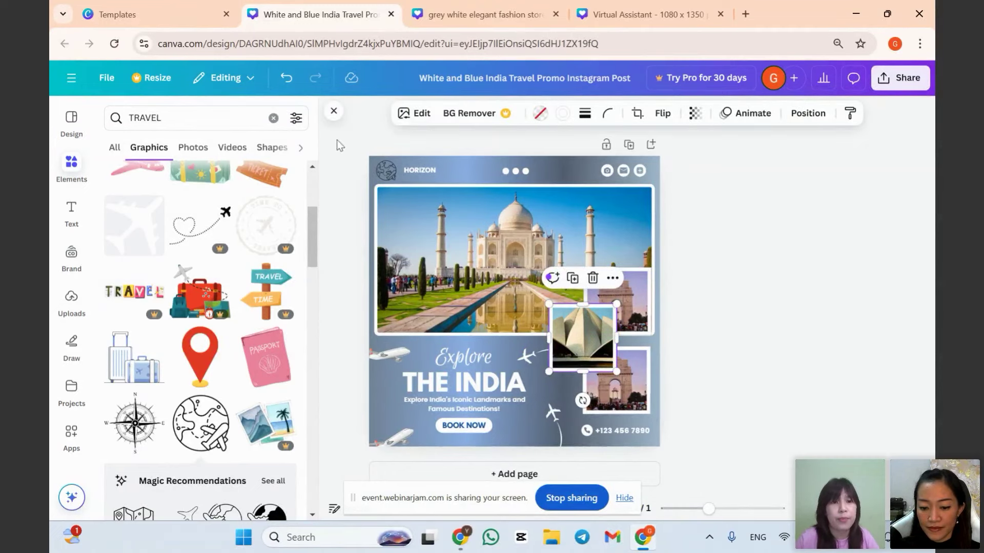
pyautogui.click(334, 111)
pyautogui.scroll(3, 716, 277)
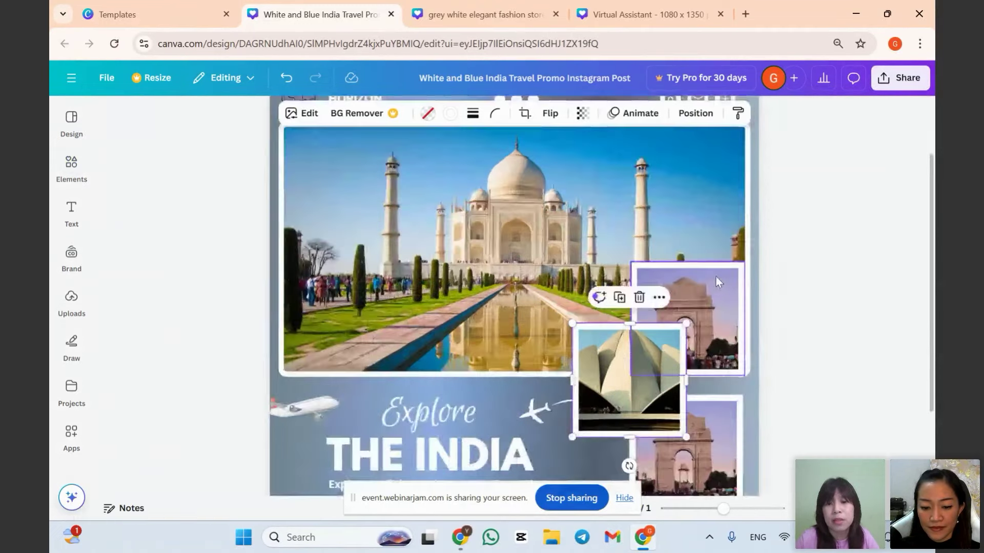
pyautogui.scroll(2, 716, 277)
pyautogui.scroll(-3, 666, 318)
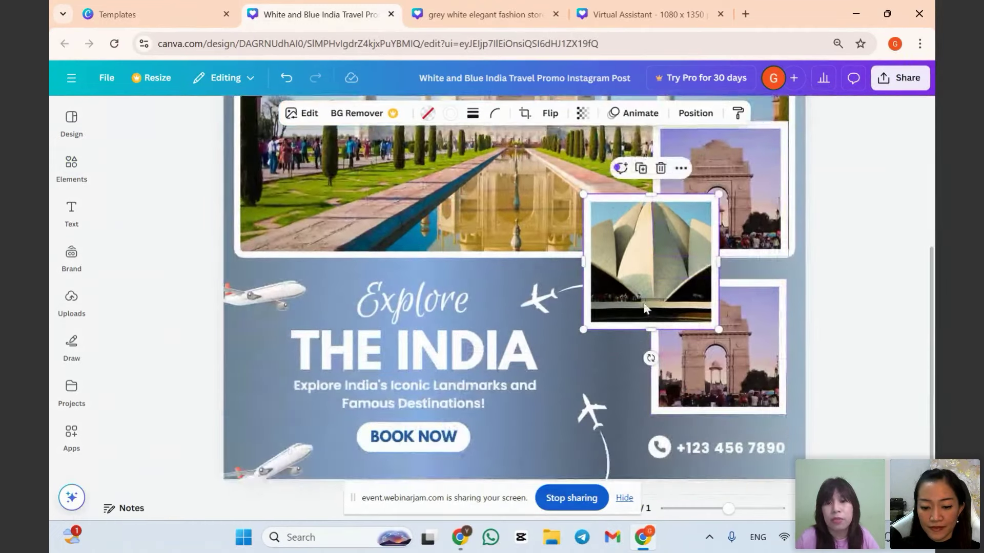
pyautogui.click(661, 174)
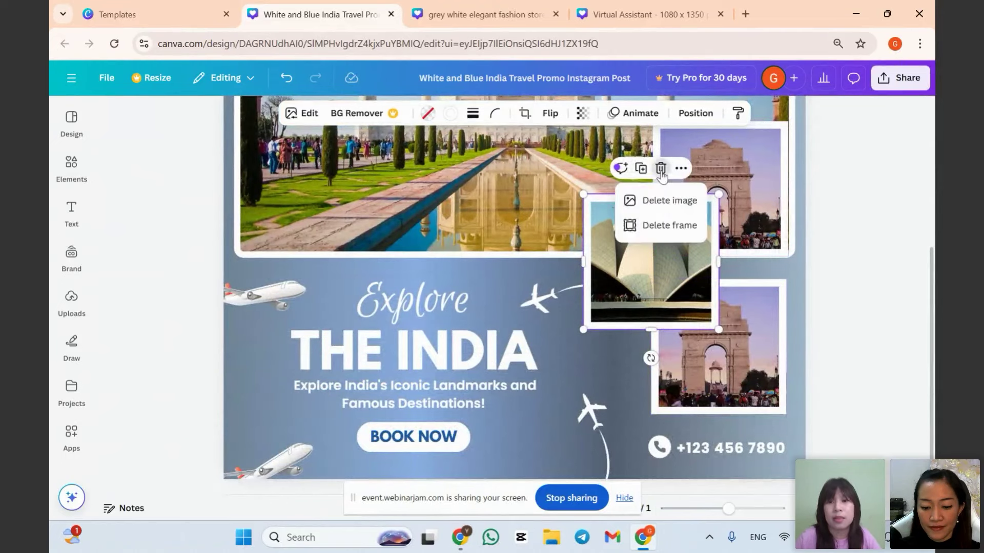
pyautogui.click(664, 225)
# Delete the two remaining square arch photos together with their frames.
pyautogui.click(744, 175)
pyautogui.scroll(2, 734, 200)
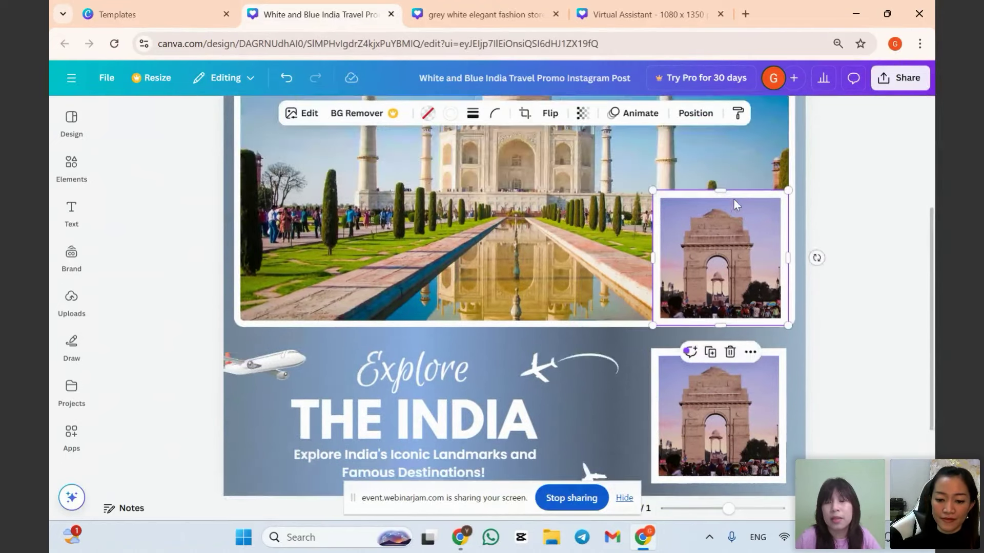
pyautogui.click(731, 353)
pyautogui.click(727, 409)
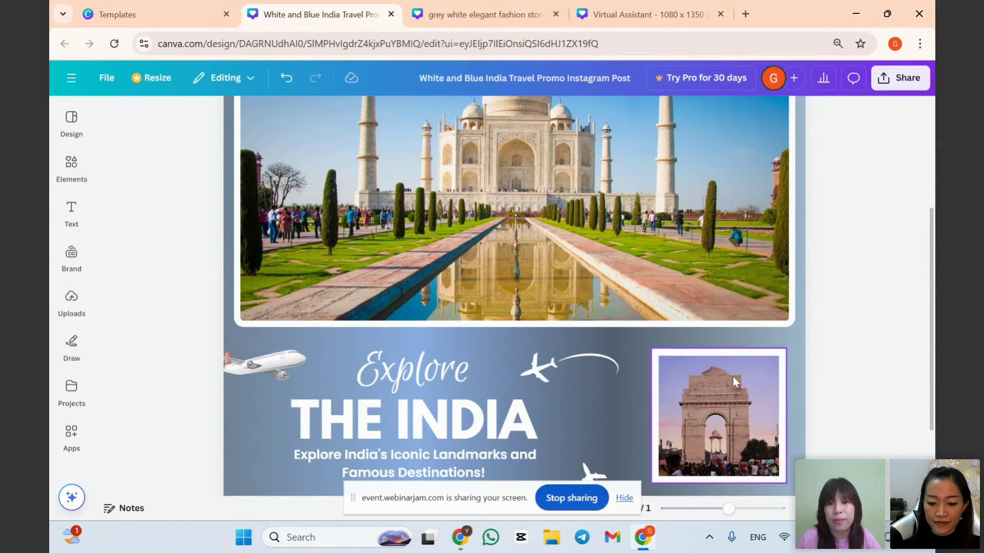
pyautogui.click(703, 419)
pyautogui.click(728, 322)
pyautogui.click(720, 380)
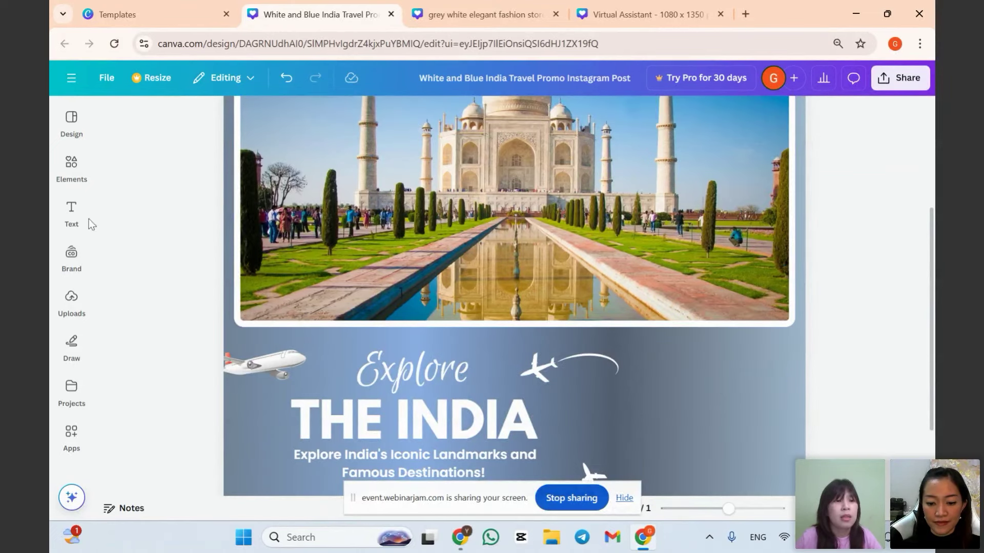
# Search the elements library for FRAME and show only the photo frames.
pyautogui.click(73, 185)
pyautogui.click(72, 174)
pyautogui.click(69, 169)
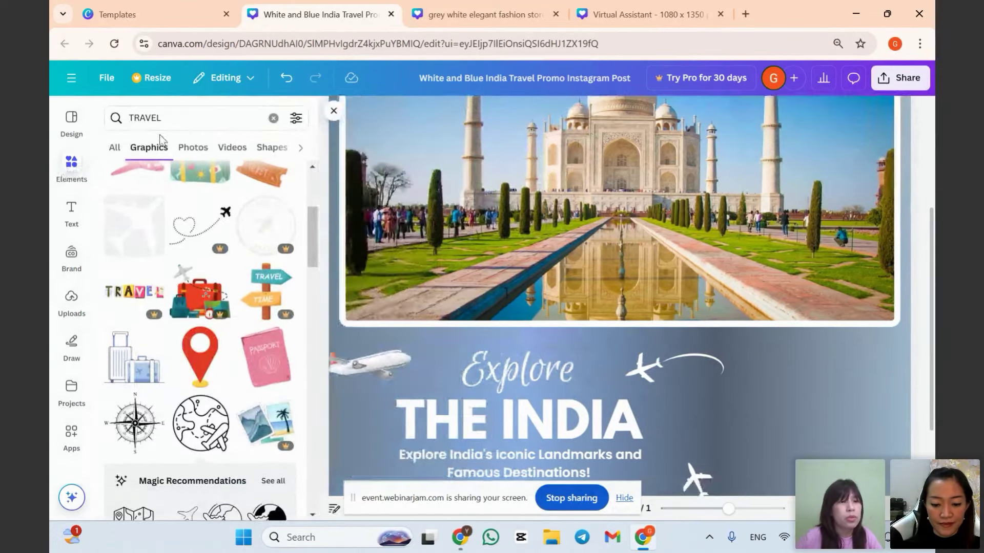
pyautogui.click(182, 121)
pyautogui.write('FRAME')
pyautogui.press('Return')
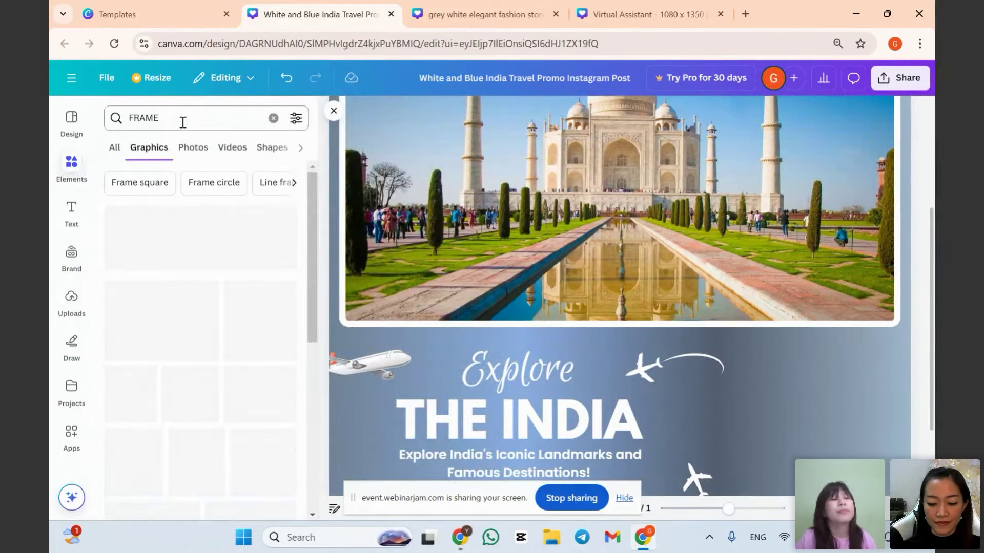
pyautogui.click(301, 148)
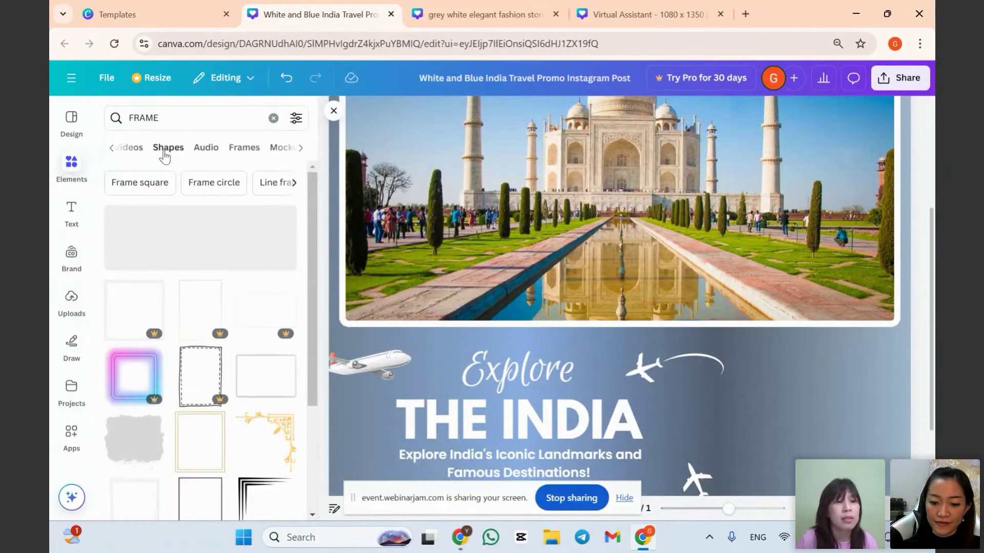
pyautogui.click(247, 151)
pyautogui.click(244, 149)
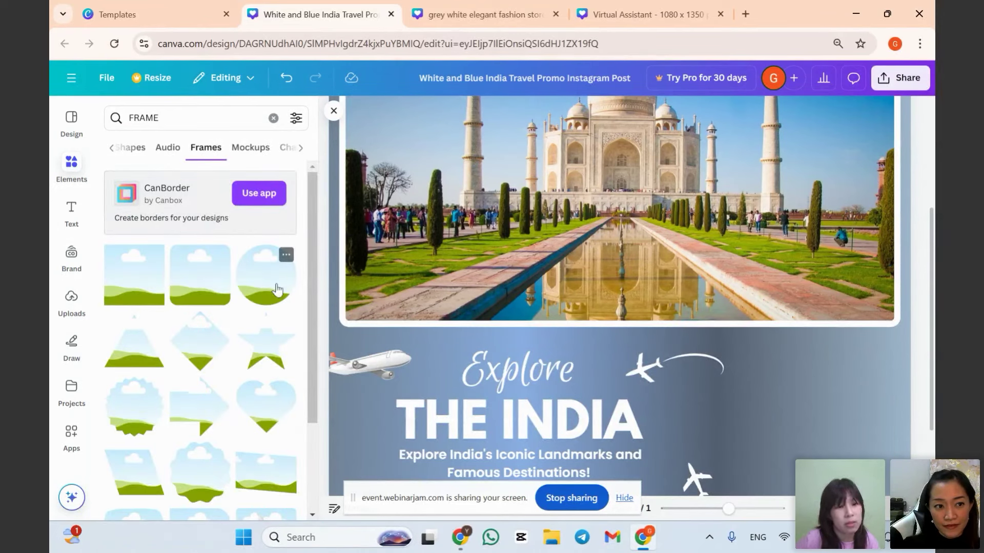
# Add a circular photo frame, shrink it and place it over the lower-right corner of the Taj Mahal photo.
pyautogui.click(268, 281)
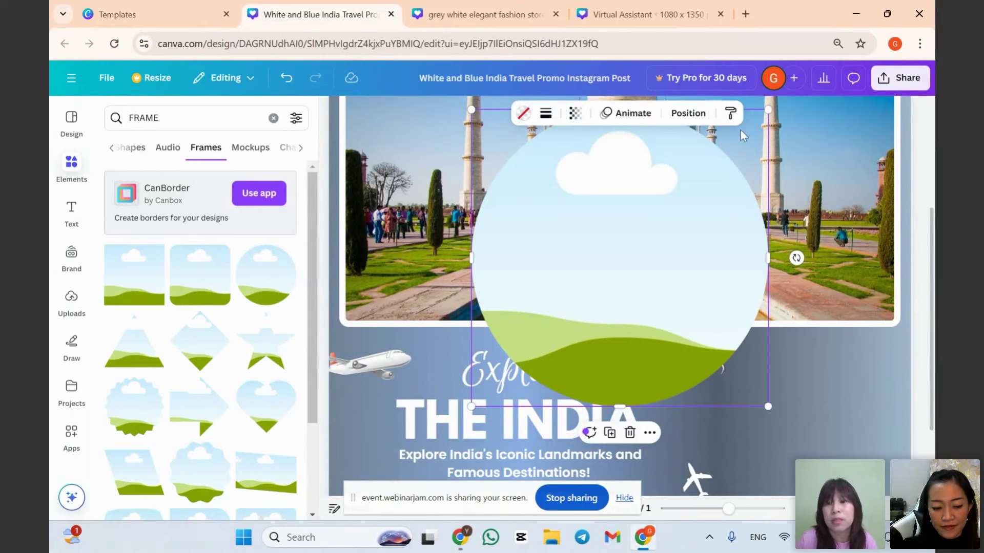
pyautogui.moveTo(768, 109); pyautogui.dragTo(646, 329)
pyautogui.moveTo(558, 359); pyautogui.dragTo(847, 324)
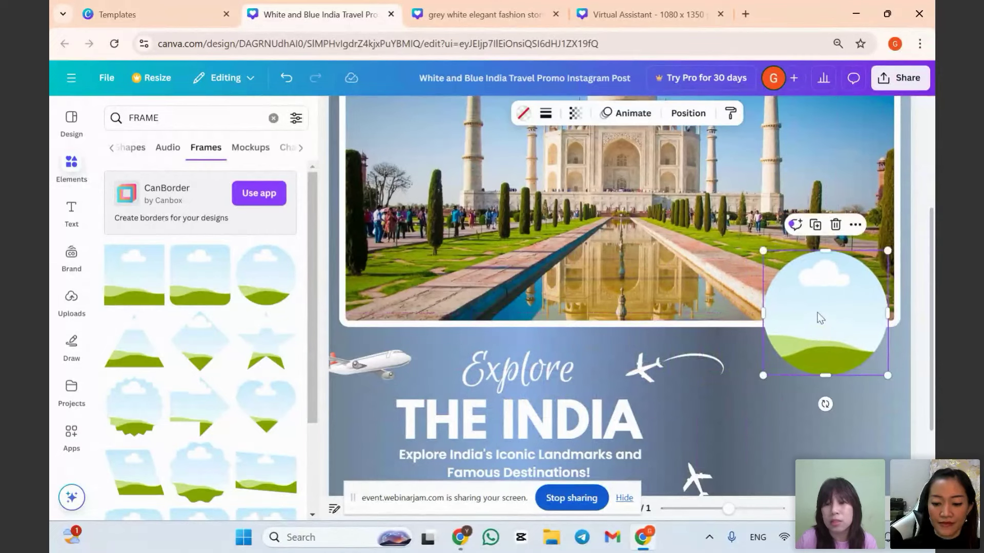
# Give the circular frame a solid white (#ffffff) border with a weight of 7.
pyautogui.click(546, 113)
pyautogui.moveTo(467, 196); pyautogui.dragTo(475, 199)
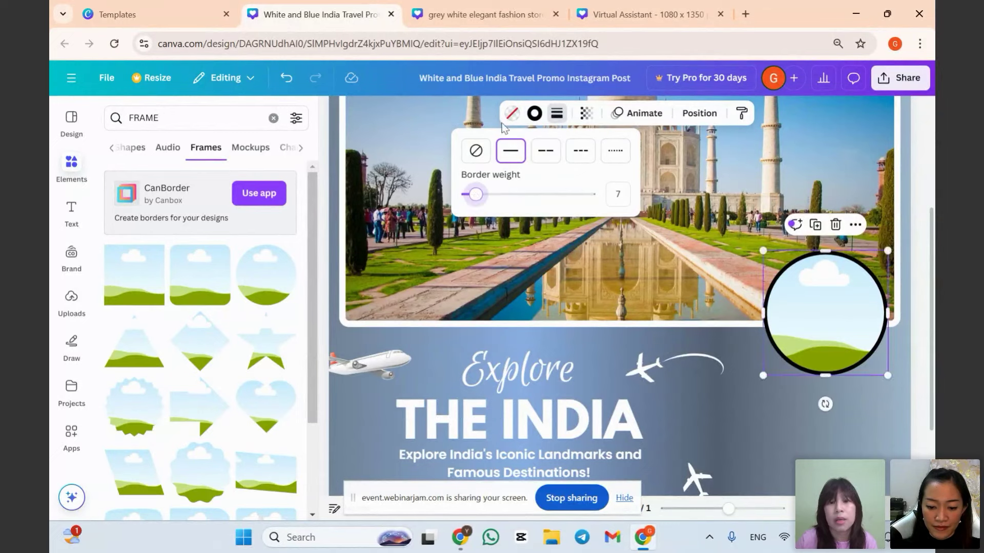
pyautogui.click(535, 113)
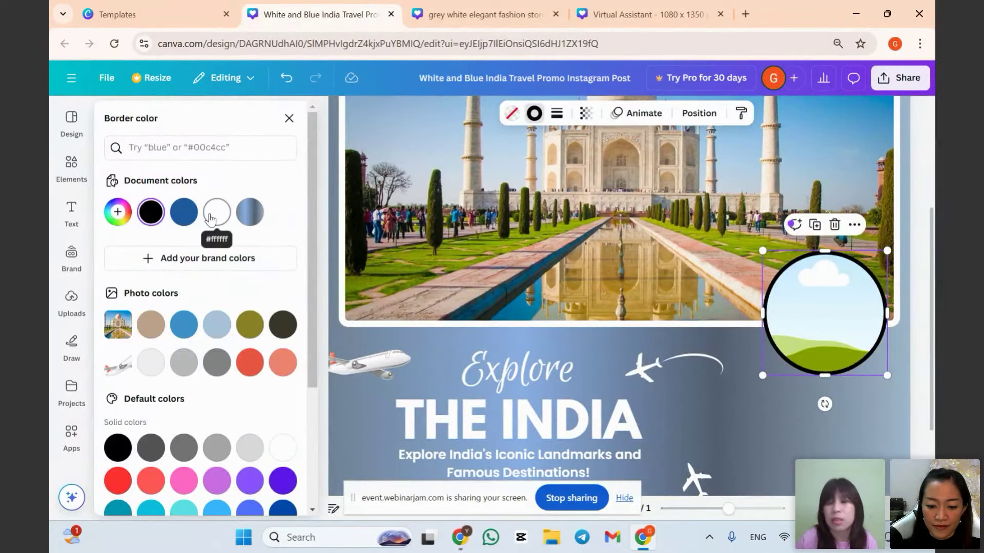
pyautogui.click(211, 216)
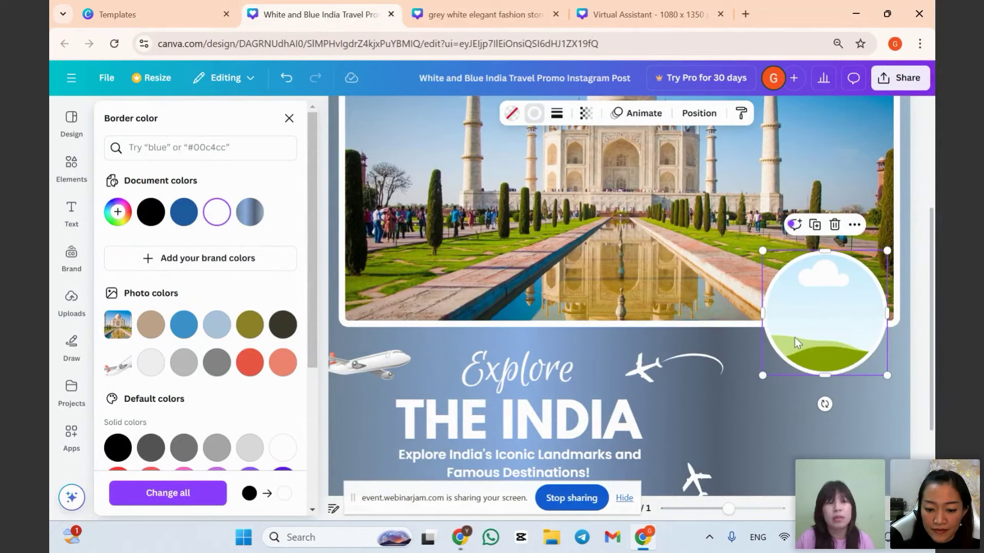
# Duplicate the white-bordered circular frame and arrange the copies with the original as a staggered, overlapping cluster of three.
pyautogui.click(815, 226)
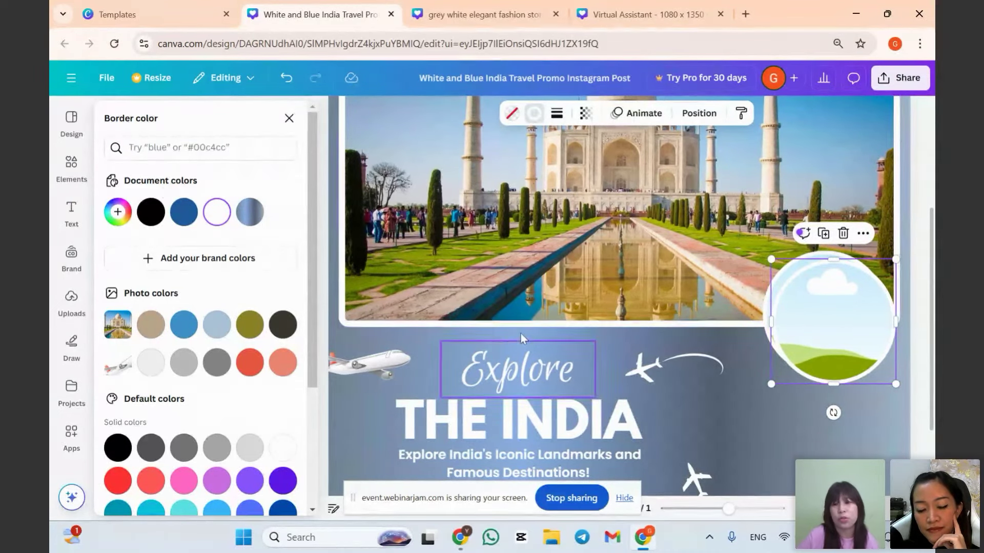
pyautogui.moveTo(838, 354); pyautogui.dragTo(734, 347)
pyautogui.click(774, 282)
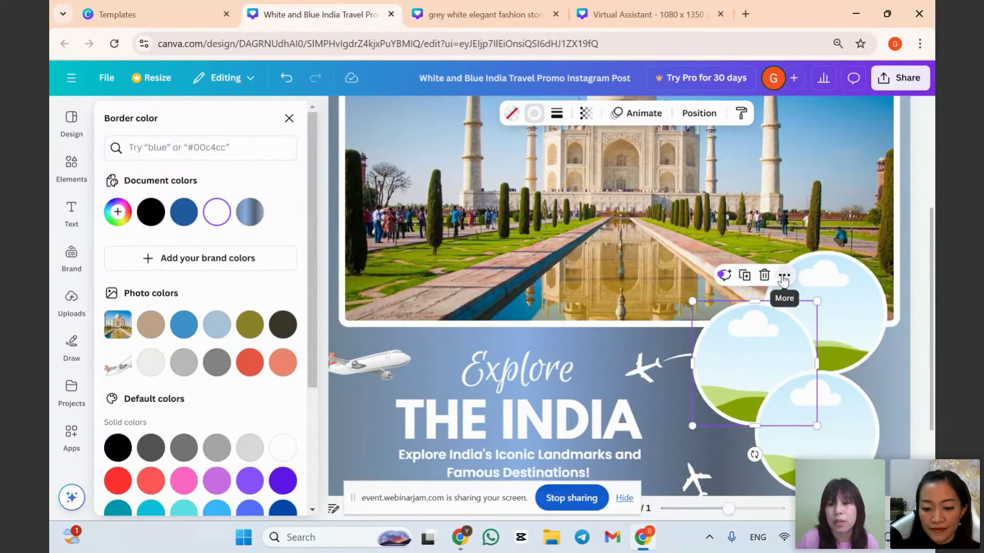
# Reorder the layers so the left circular frame is in front of the other two, with all three grouped directly beneath the phone number text.
pyautogui.click(783, 276)
pyautogui.moveTo(814, 442)
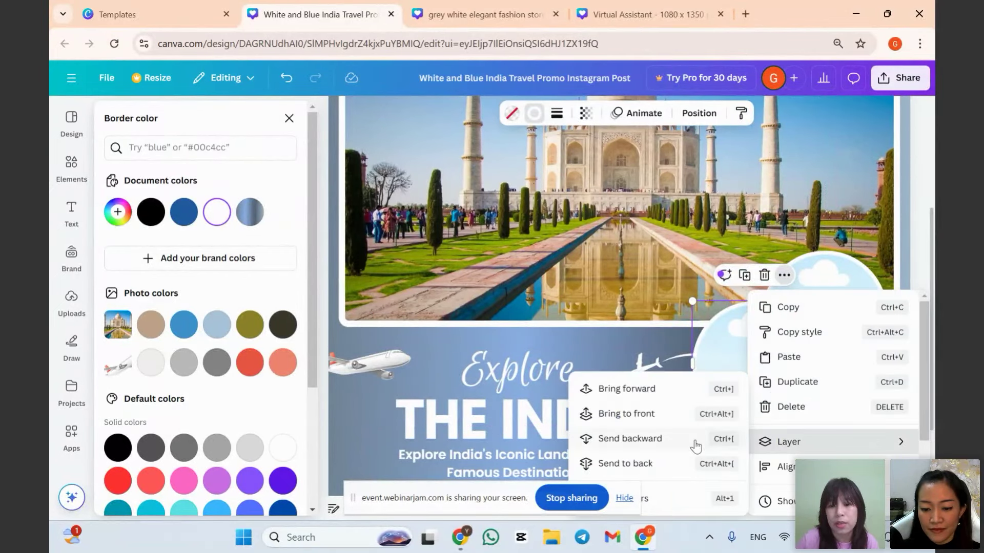
pyautogui.click(687, 507)
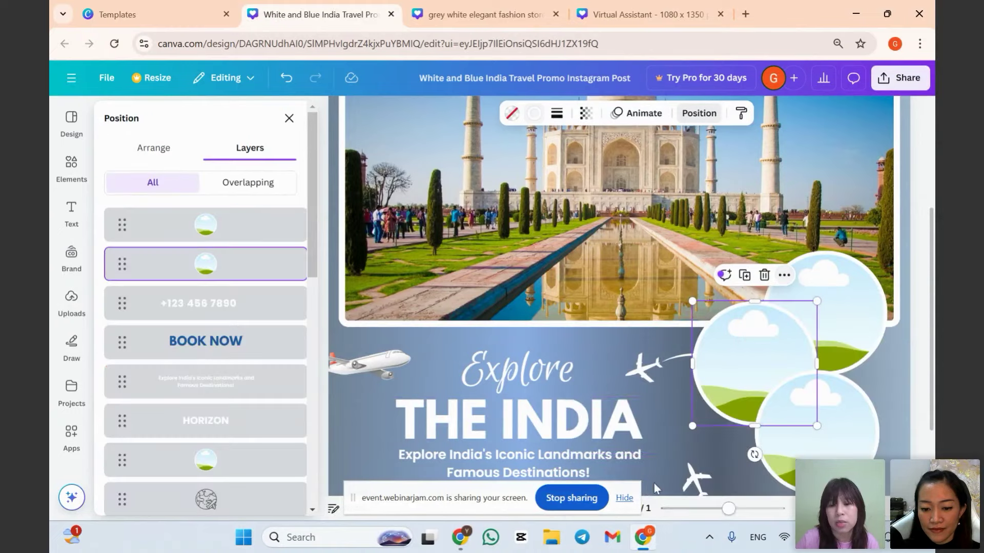
pyautogui.scroll(-2, 705, 309)
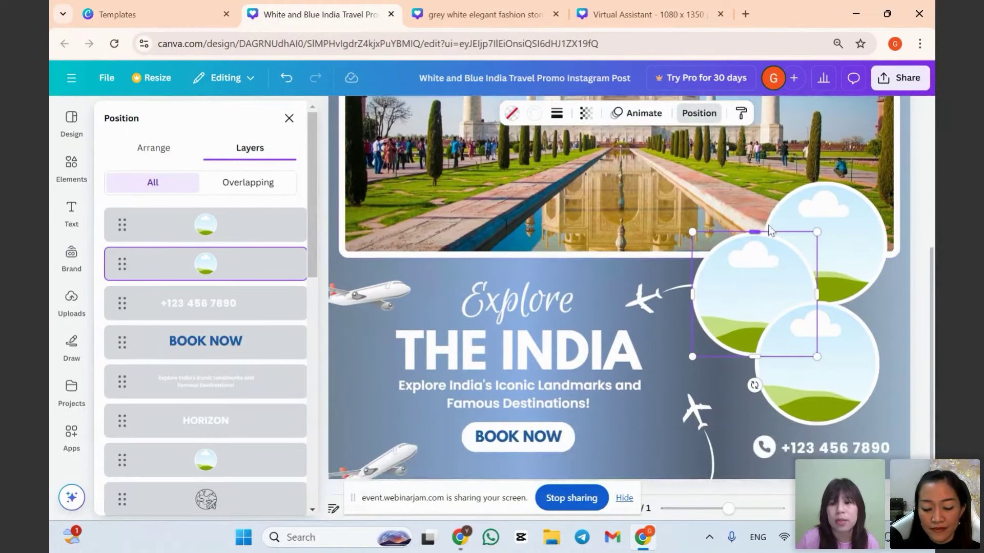
pyautogui.moveTo(211, 252); pyautogui.dragTo(211, 364)
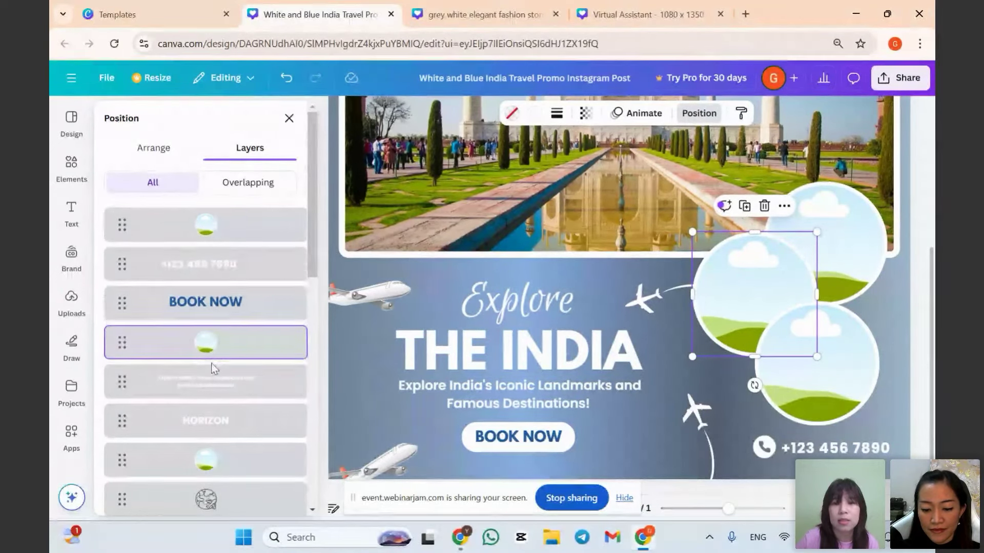
pyautogui.moveTo(205, 228); pyautogui.dragTo(209, 297)
pyautogui.moveTo(208, 382); pyautogui.dragTo(204, 247)
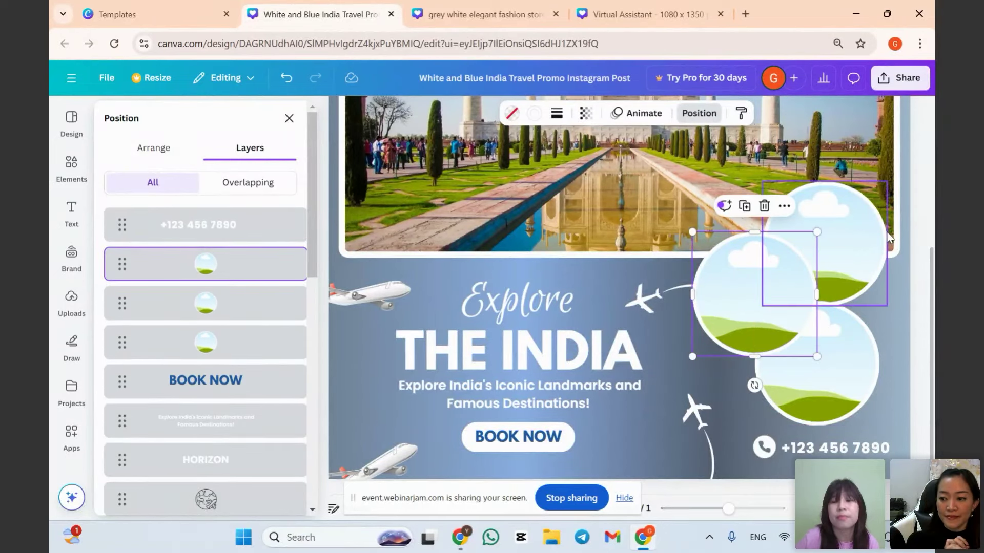
# Spread the three circular frames apart, moving the upper and lower ones to the page's right edge and the left one slightly down.
pyautogui.moveTo(831, 238); pyautogui.dragTo(850, 233)
pyautogui.moveTo(846, 354); pyautogui.dragTo(876, 362)
pyautogui.click(742, 328)
pyautogui.moveTo(742, 327); pyautogui.dragTo(740, 335)
pyautogui.moveTo(871, 257); pyautogui.dragTo(889, 264)
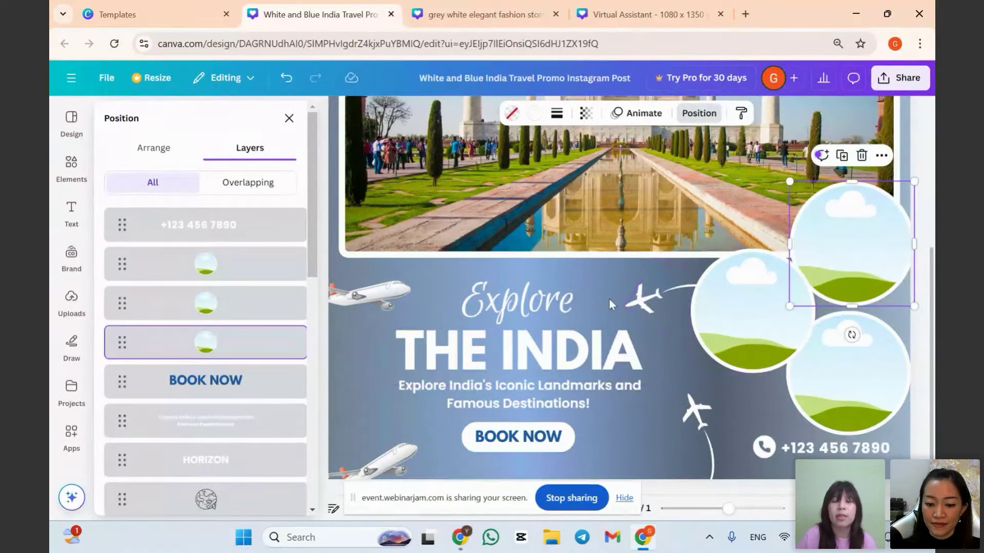
pyautogui.click(289, 119)
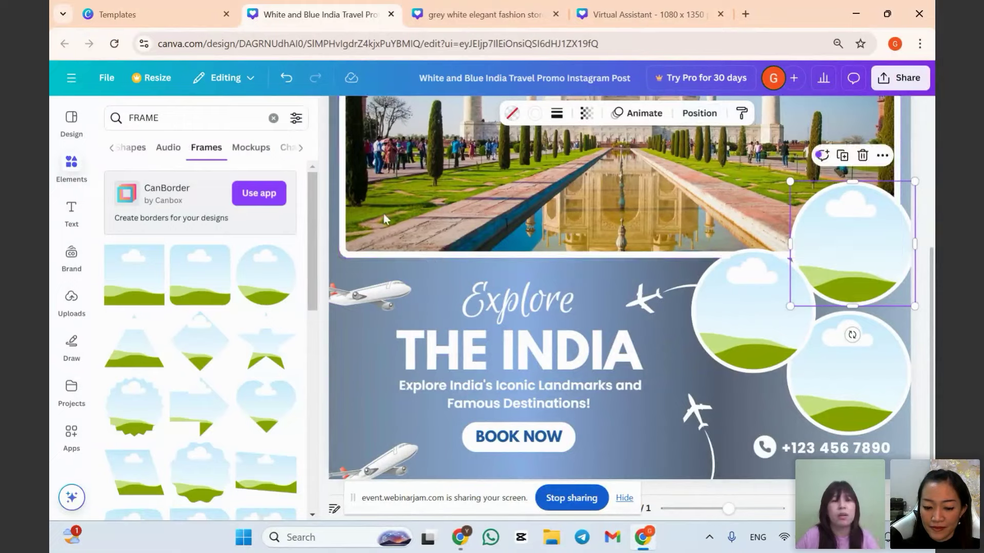
pyautogui.click(333, 111)
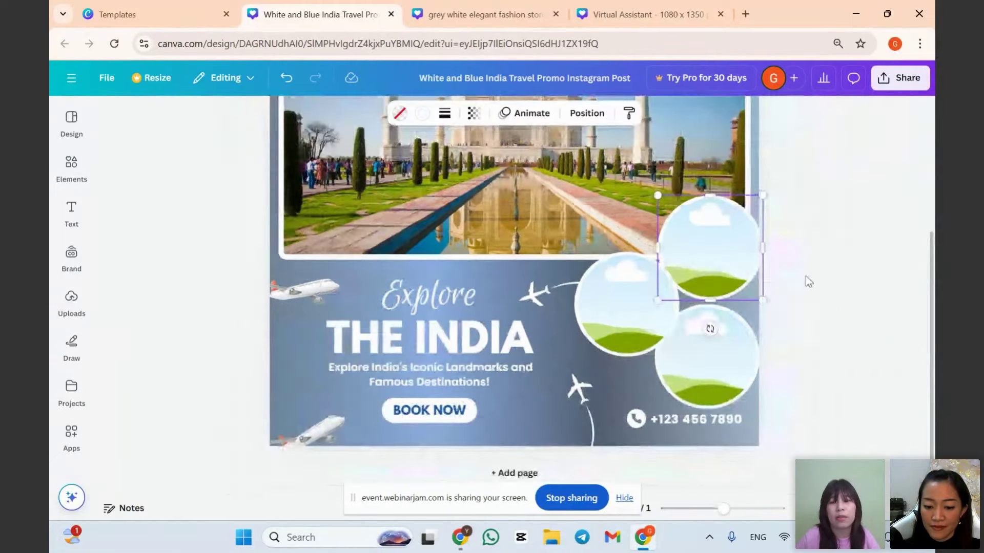
pyautogui.click(781, 245)
pyautogui.click(709, 263)
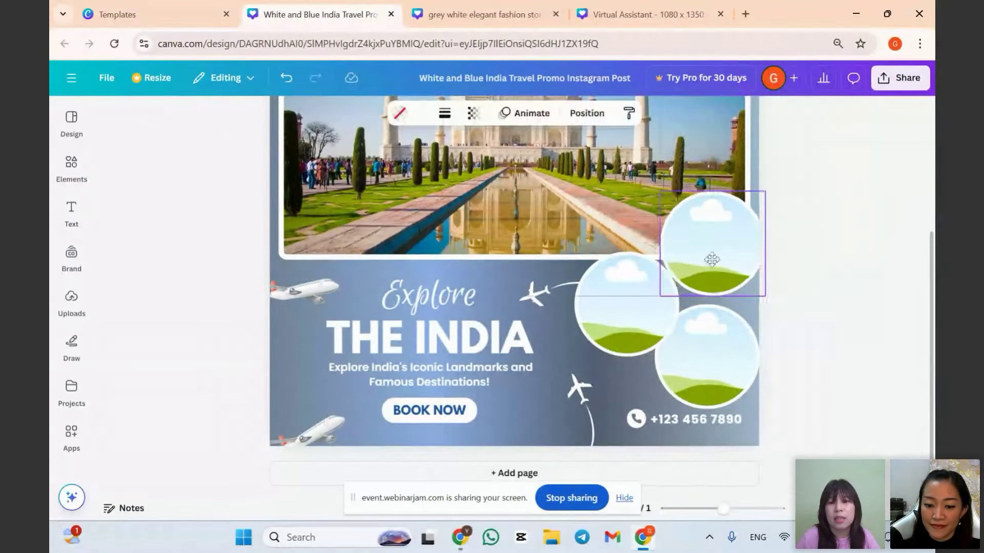
pyautogui.scroll(-2, 773, 260)
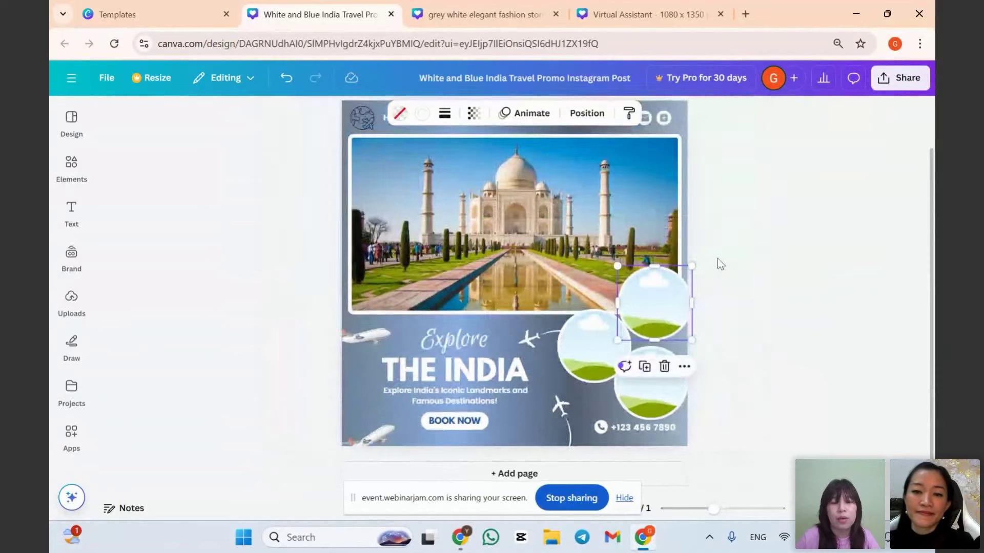
# Change the headline to THE SWISS.
pyautogui.click(444, 373)
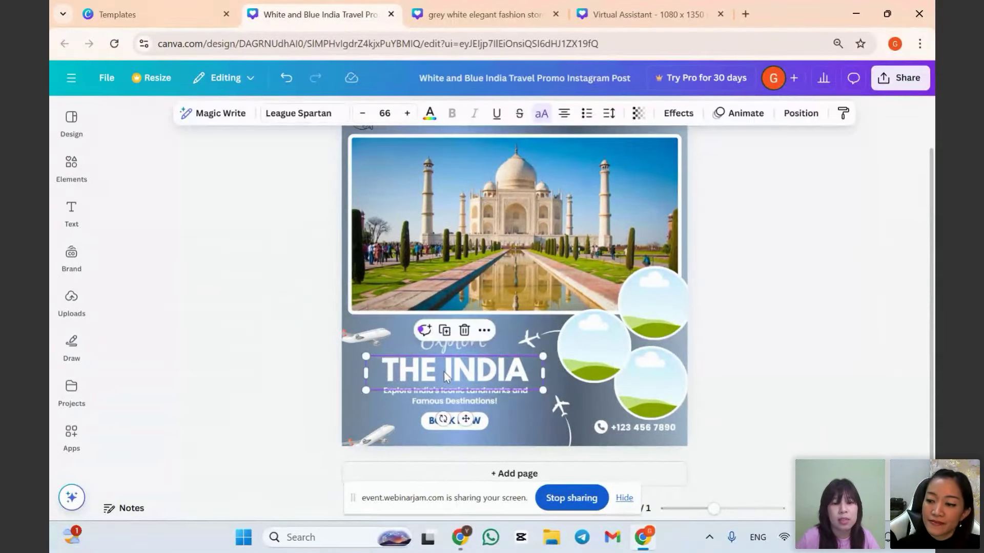
pyautogui.doubleClick(506, 355)
pyautogui.write('SWISS')
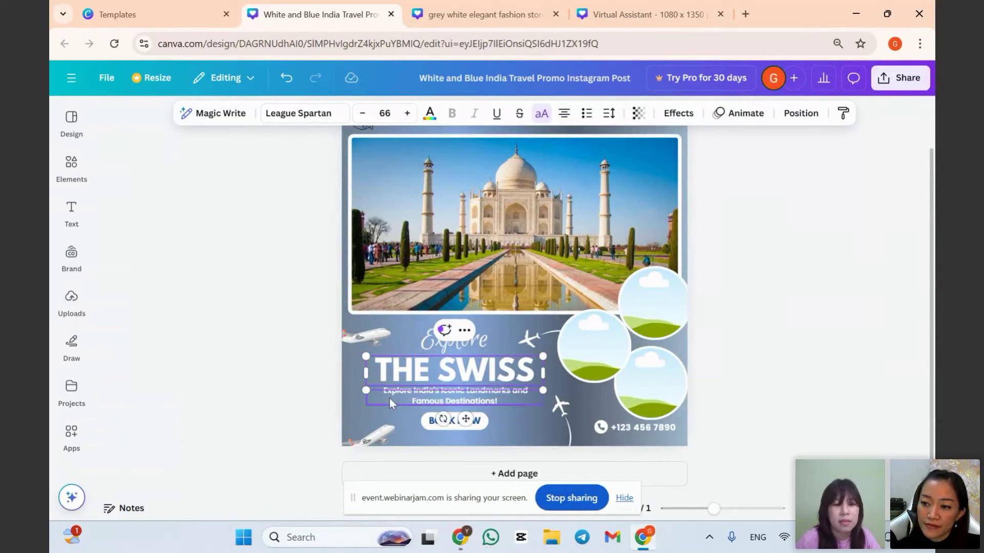
# Replace the country name in the tagline so it reads "Explore Swiss' Iconic Landmarks and Famous Destinations!".
pyautogui.click(404, 399)
pyautogui.click(404, 398)
pyautogui.doubleClick(429, 390)
pyautogui.write('S')
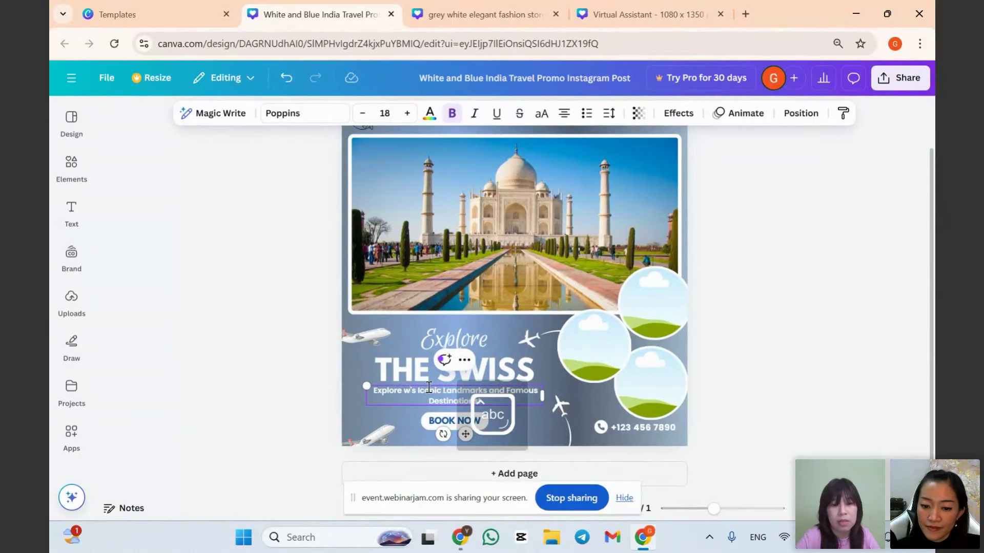
pyautogui.write('iss')
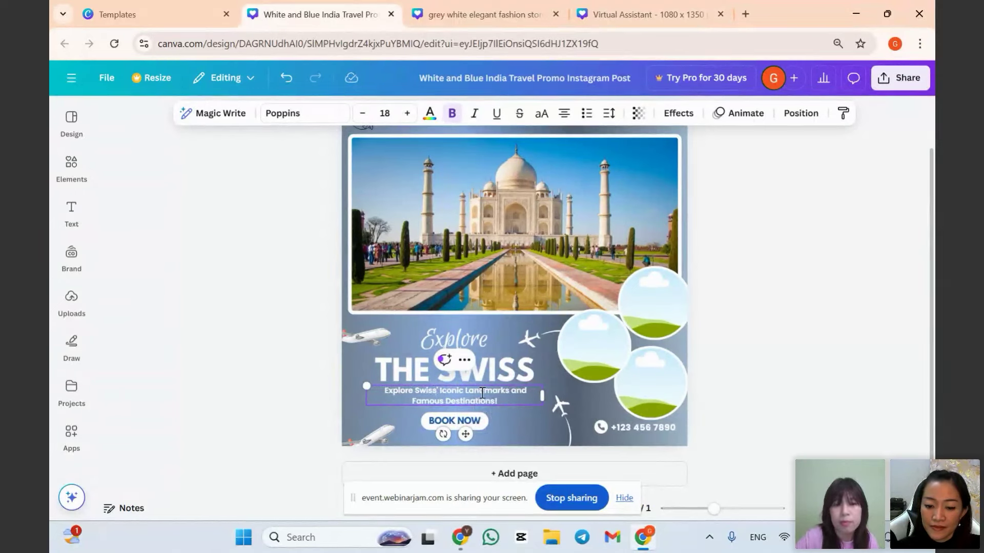
pyautogui.click(829, 258)
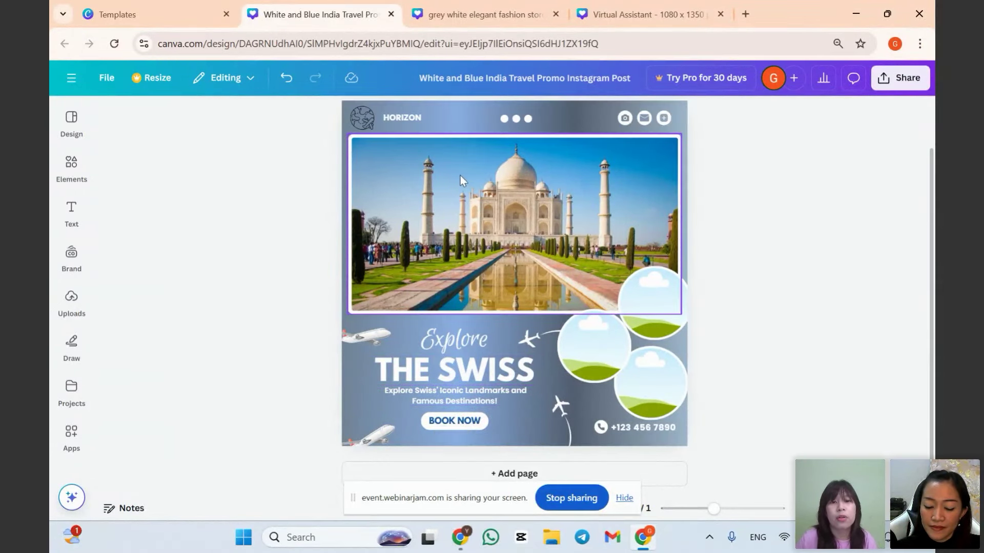
# Set the Taj Mahal photo's corner rounding to 78 and shift the upper circular frame slightly inward from the page edge.
pyautogui.click(445, 238)
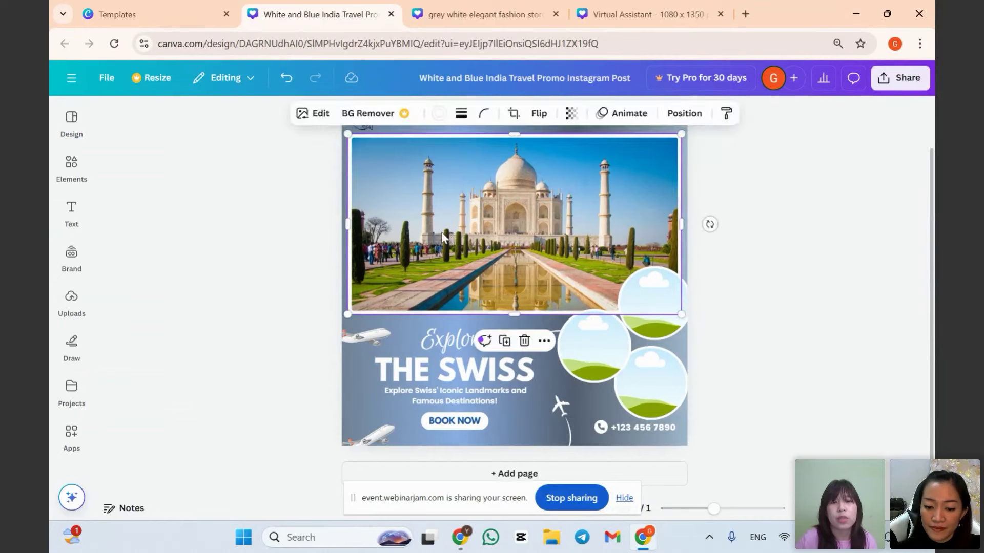
pyautogui.click(484, 113)
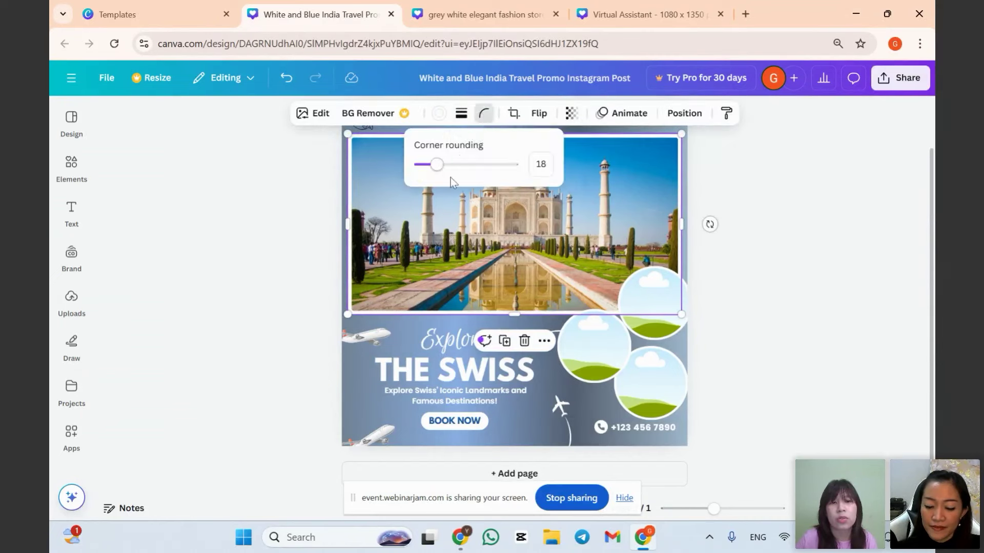
pyautogui.moveTo(441, 169); pyautogui.dragTo(500, 165)
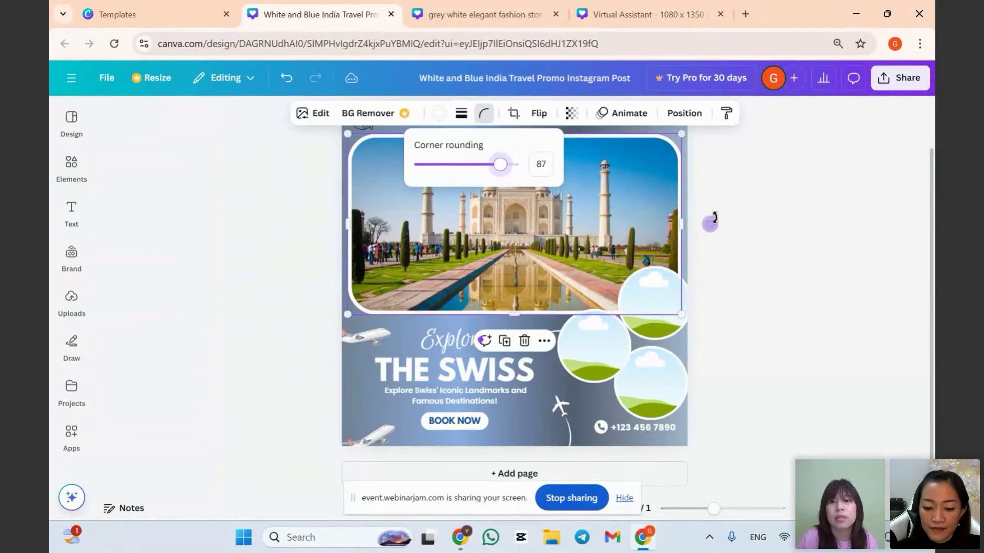
pyautogui.click(709, 219)
pyautogui.click(765, 335)
pyautogui.click(668, 318)
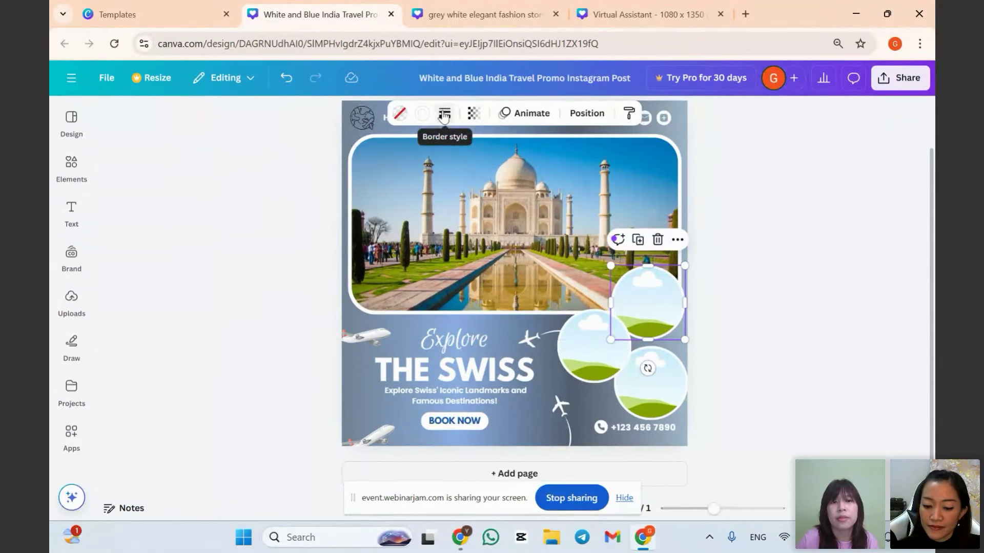
pyautogui.click(452, 175)
pyautogui.click(484, 115)
pyautogui.moveTo(491, 160)
pyautogui.mouseDown()
pyautogui.moveTo(512, 164)
pyautogui.moveTo(446, 164)
pyautogui.moveTo(518, 172)
pyautogui.moveTo(493, 171)
pyautogui.mouseUp()
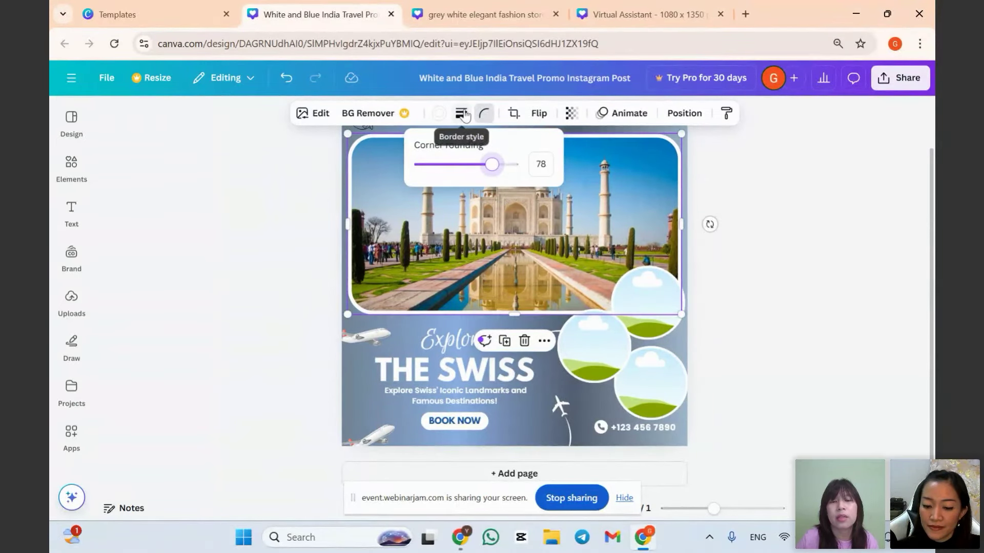
# Give the Taj Mahal photo a solid border with a weight of 18.
pyautogui.click(463, 115)
pyautogui.click(473, 154)
pyautogui.click(497, 153)
pyautogui.click(531, 152)
pyautogui.click(426, 152)
pyautogui.moveTo(397, 200)
pyautogui.mouseDown()
pyautogui.moveTo(506, 198)
pyautogui.moveTo(406, 205)
pyautogui.mouseUp()
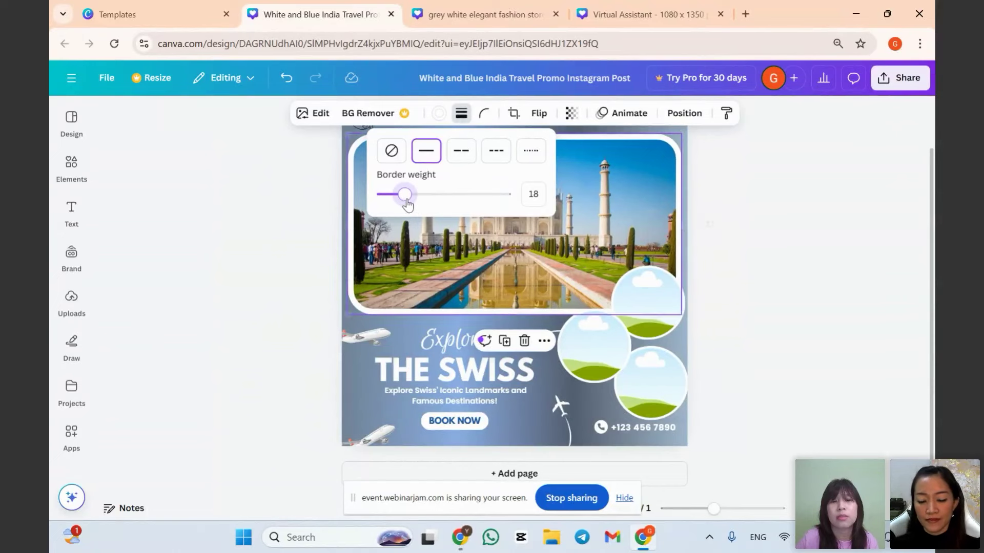
pyautogui.click(562, 214)
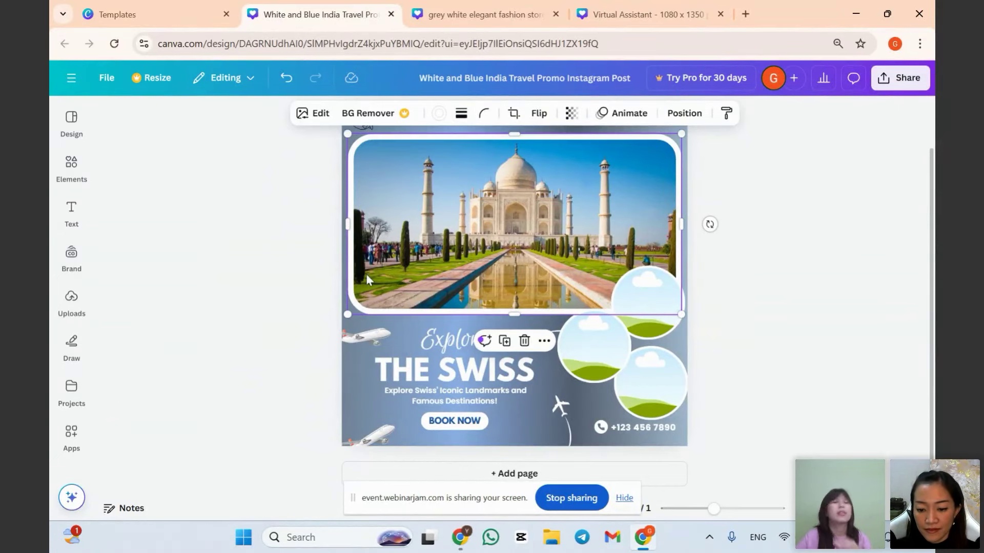
pyautogui.click(306, 337)
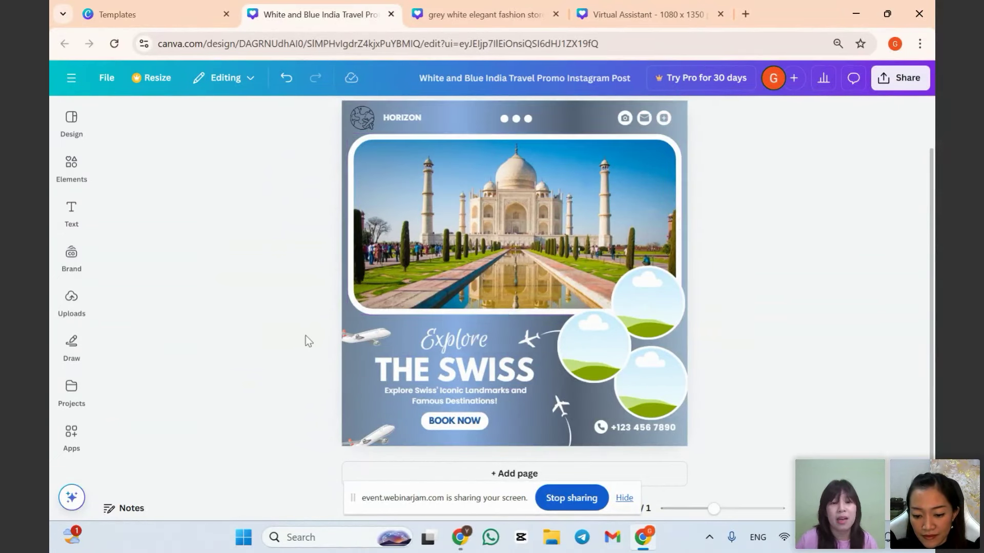
# Search the elements library for swiss and show only photos.
pyautogui.keyDown('ctrl'); pyautogui.scroll(-1, 515, 353); pyautogui.keyUp('ctrl')
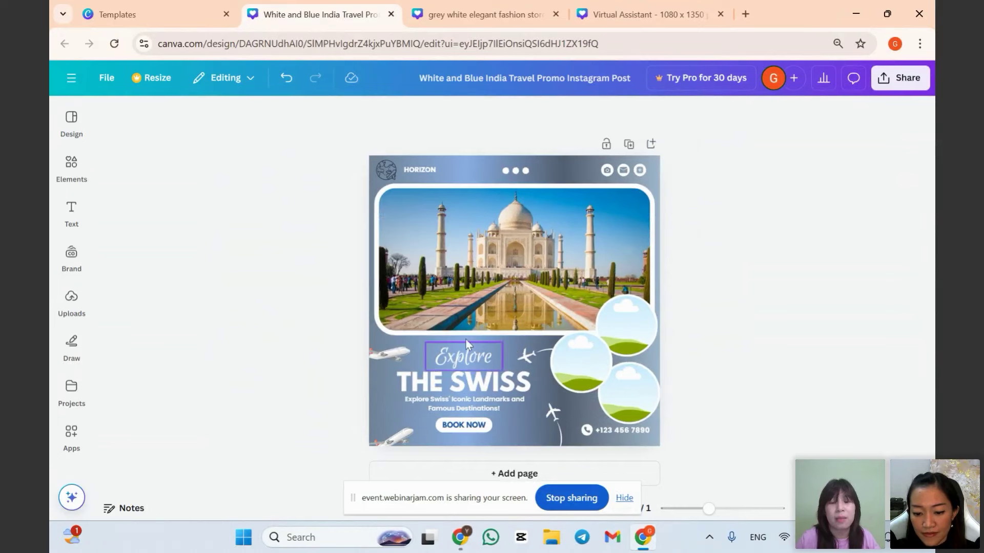
pyautogui.click(464, 381)
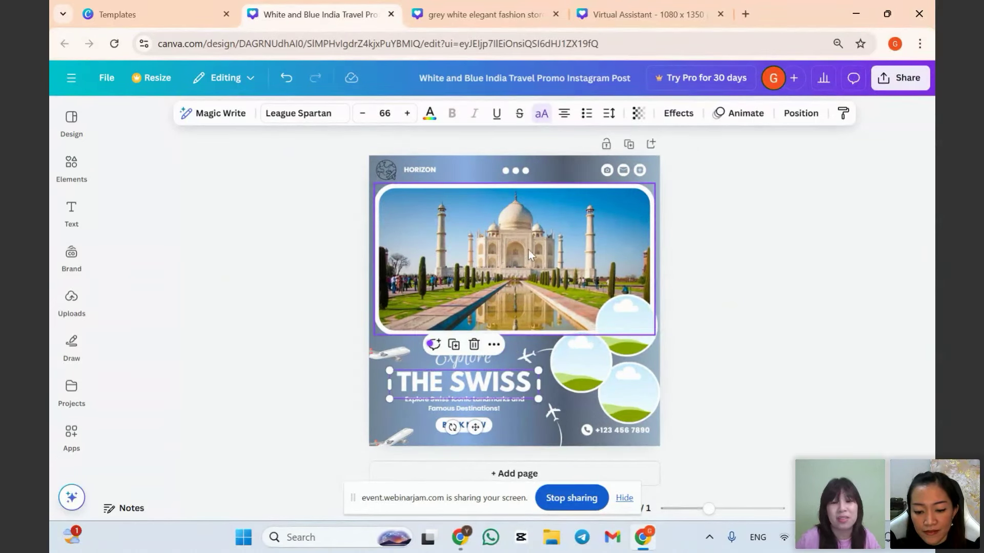
pyautogui.click(74, 158)
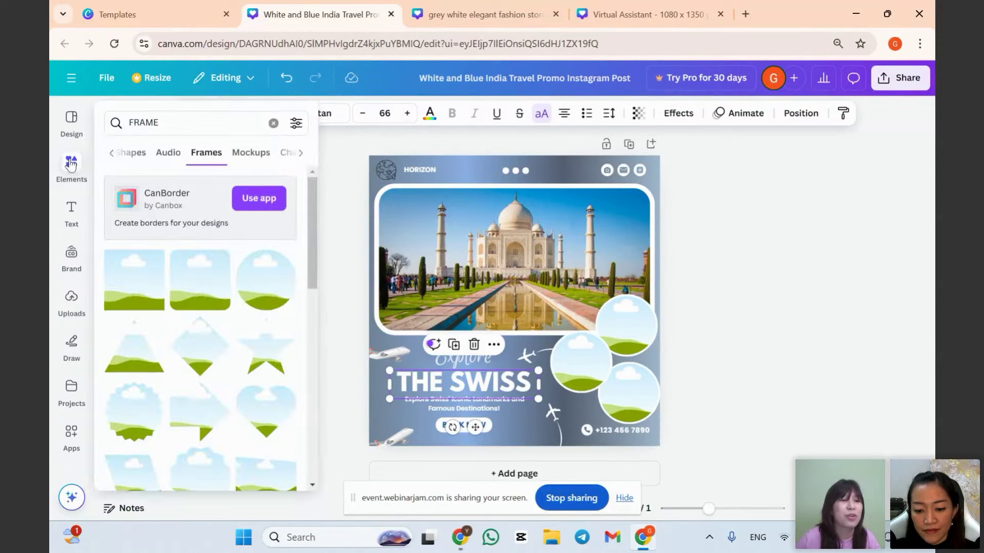
pyautogui.click(228, 118)
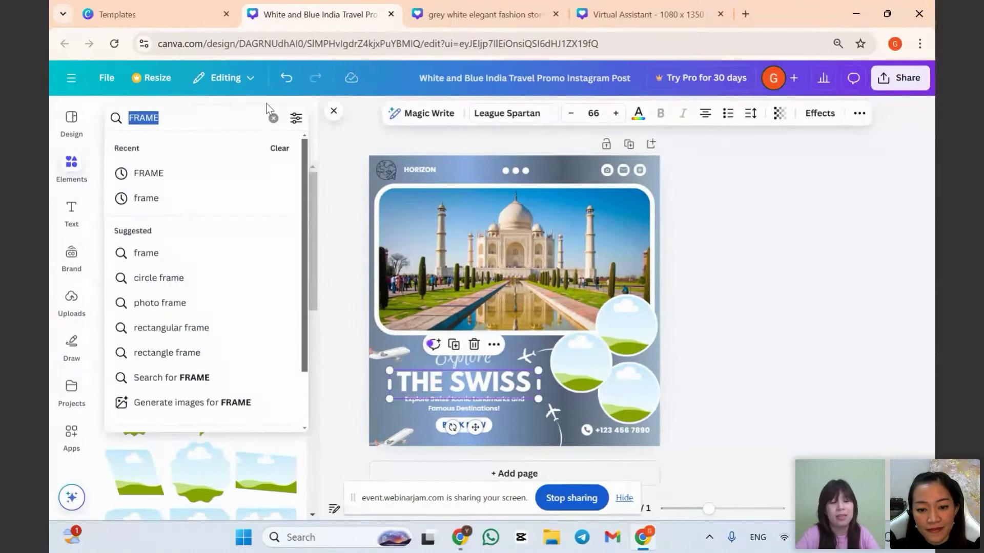
pyautogui.write('swiss')
pyautogui.press('Return')
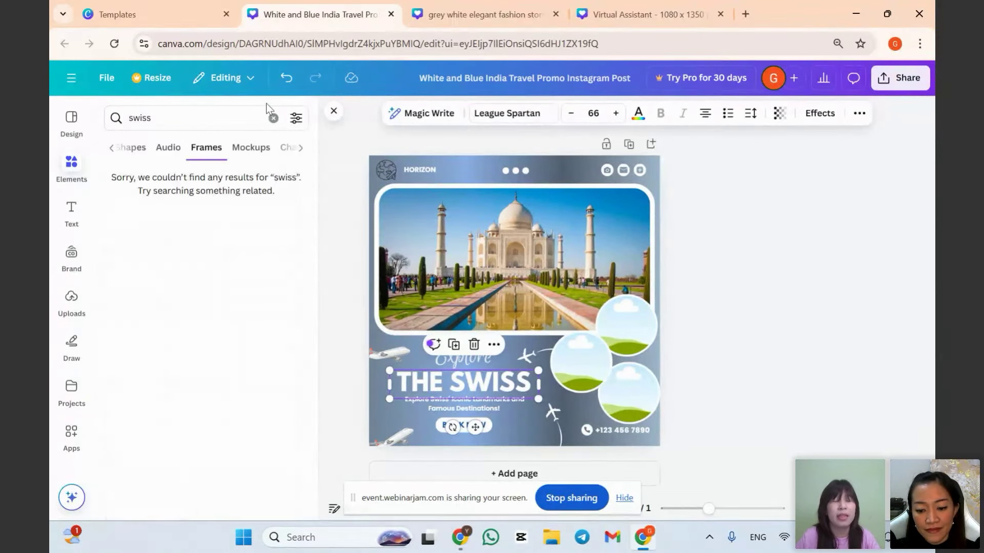
pyautogui.click(112, 148)
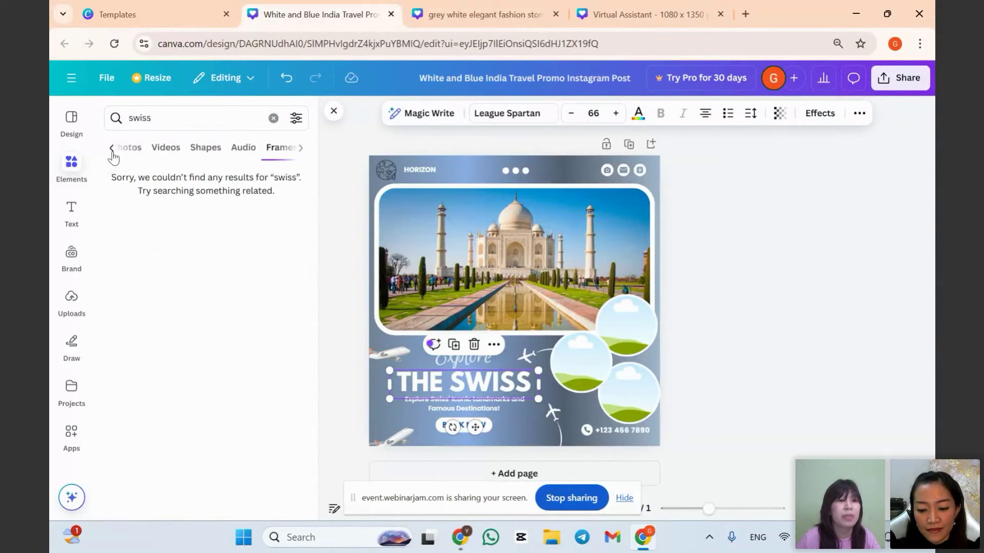
pyautogui.click(114, 149)
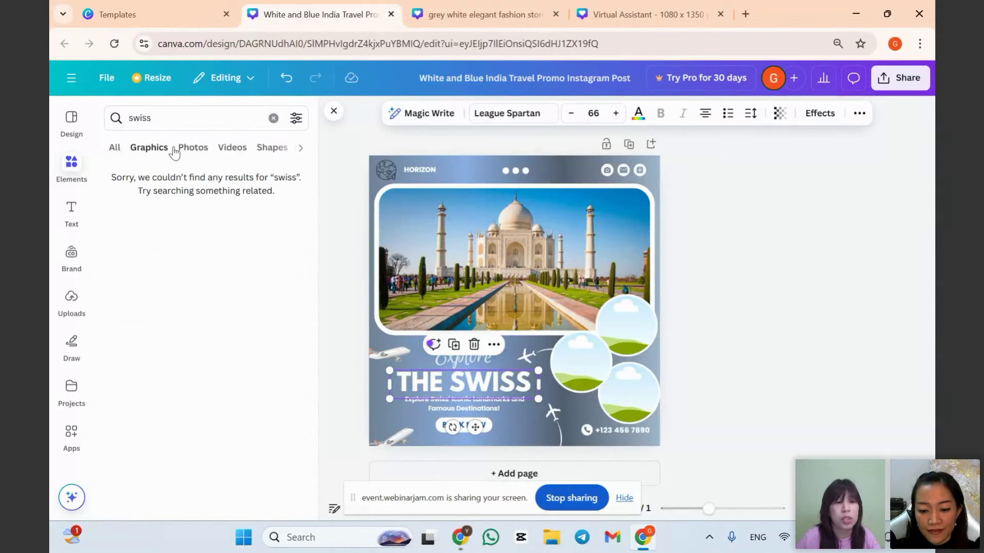
pyautogui.click(193, 148)
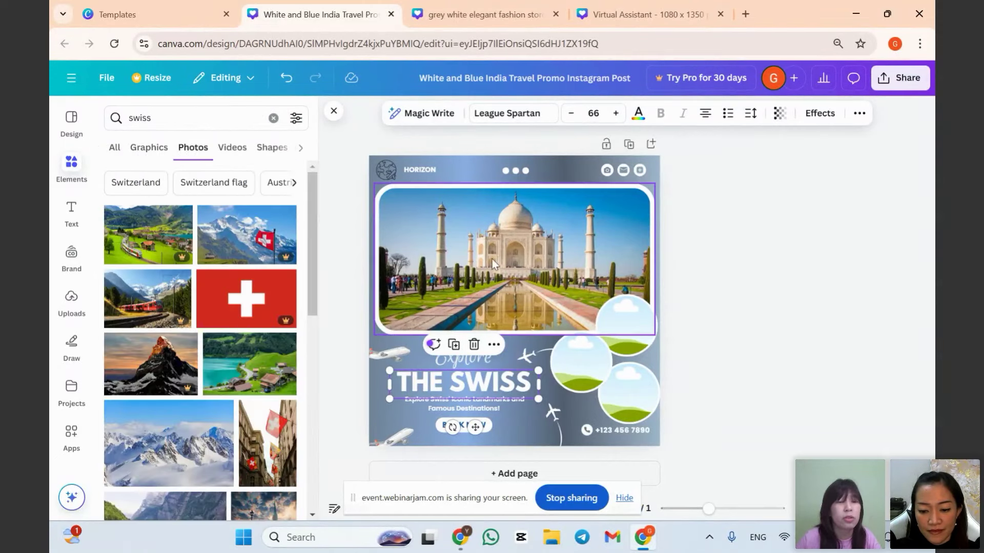
# Fill the three circular frames with Swiss photos: the flag-lined street, the green lakeside village and the sunlit mountain reflected in a lake.
pyautogui.scroll(-2, 200, 338)
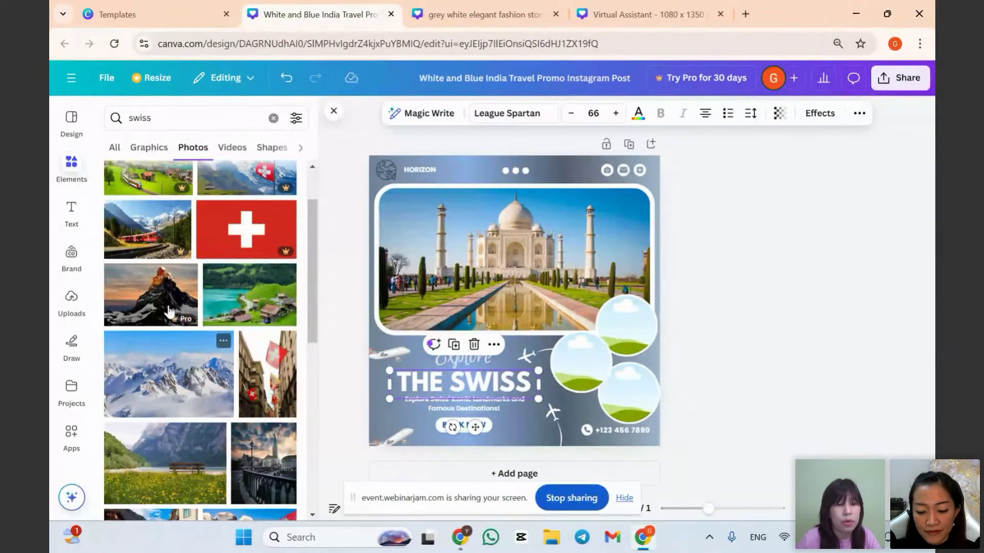
pyautogui.scroll(-2, 241, 374)
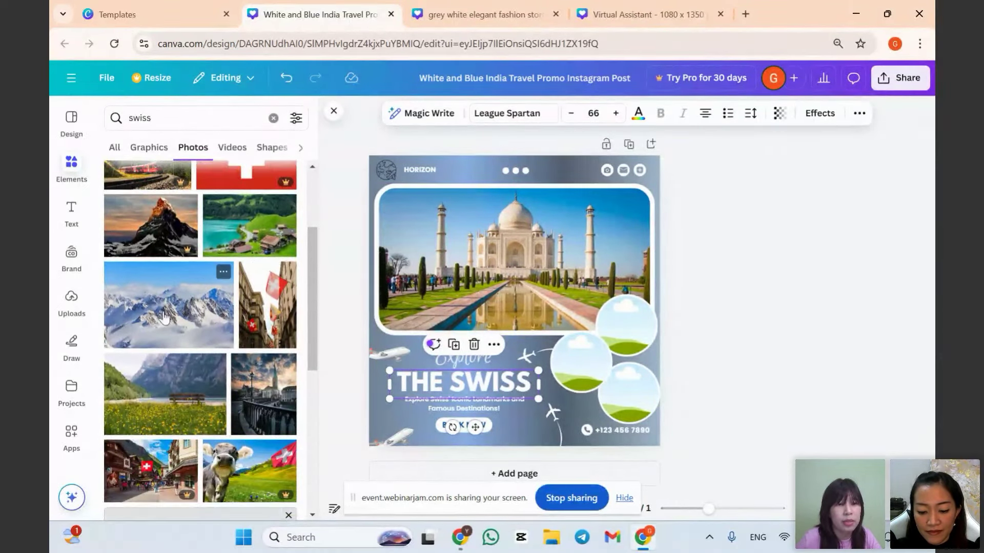
pyautogui.moveTo(267, 305); pyautogui.dragTo(580, 360)
pyautogui.moveTo(249, 241); pyautogui.dragTo(629, 323)
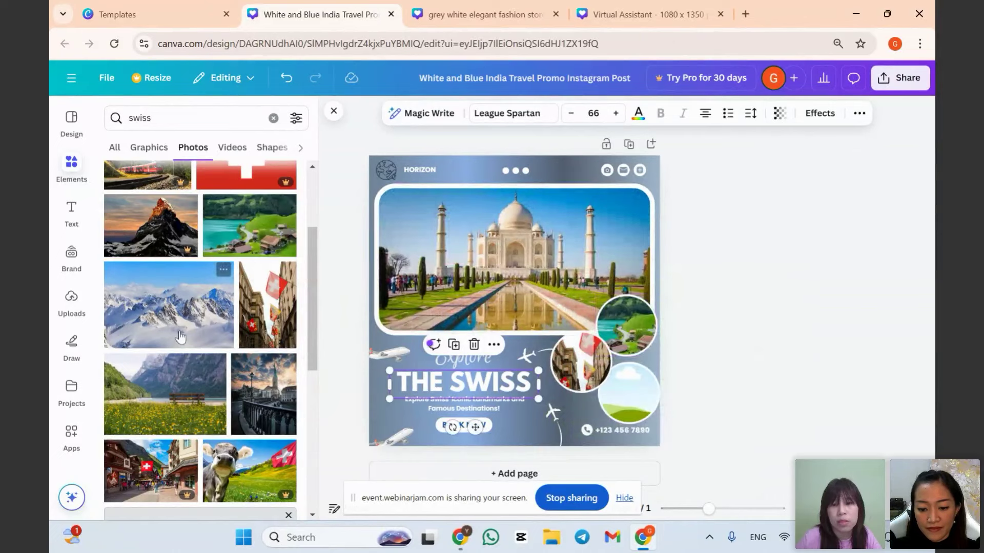
pyautogui.scroll(-10, 180, 337)
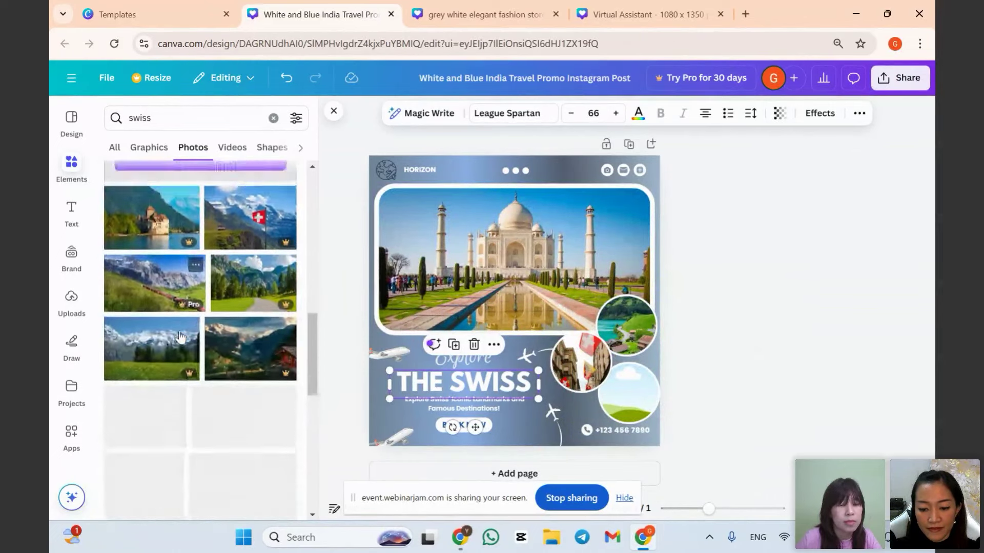
pyautogui.scroll(-5, 179, 337)
pyautogui.scroll(-2, 204, 347)
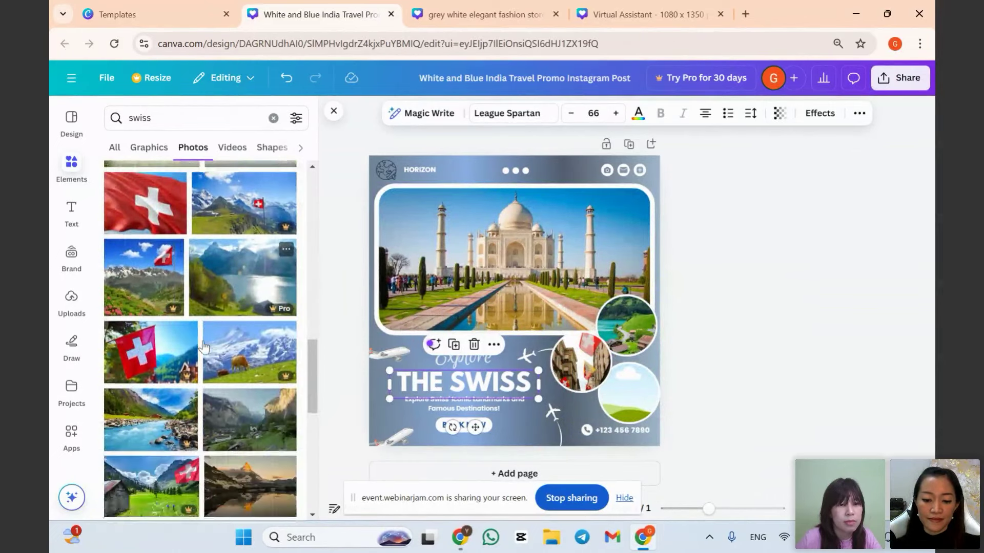
pyautogui.scroll(-2, 249, 430)
pyautogui.moveTo(253, 414); pyautogui.dragTo(631, 386)
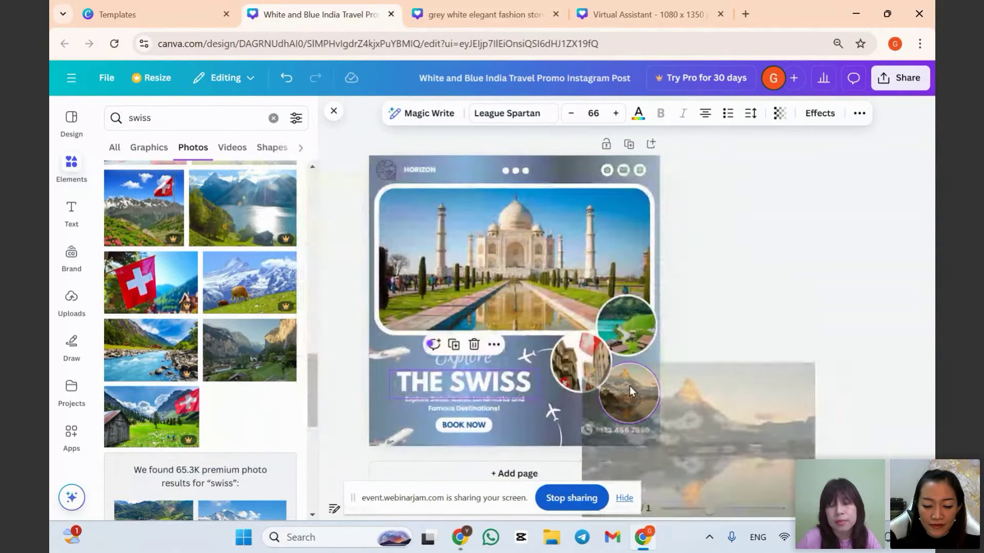
# Replace the Taj Mahal photo with the dark Swiss city photo showing the bridge railing and church tower.
pyautogui.click(490, 260)
pyautogui.scroll(4, 240, 277)
pyautogui.scroll(5, 239, 277)
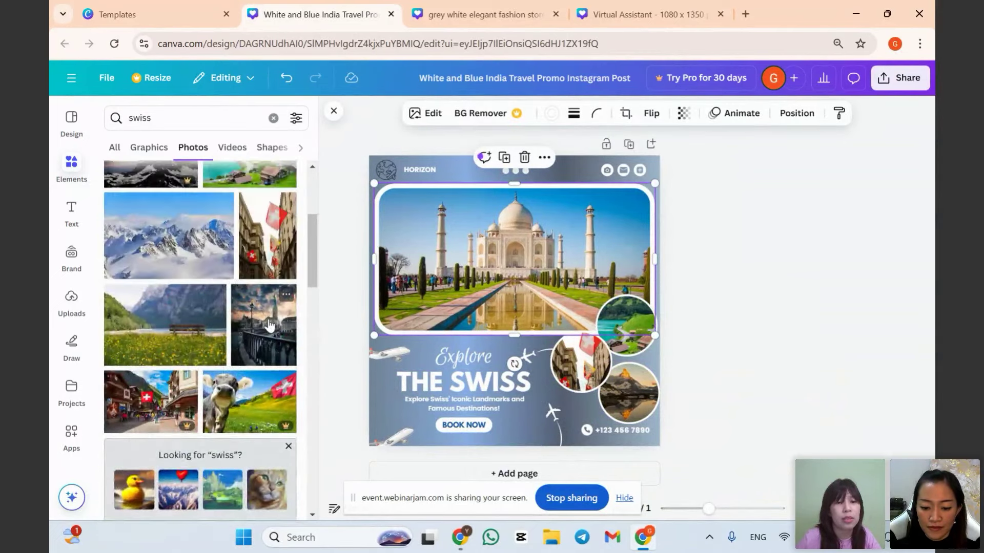
pyautogui.click(254, 323)
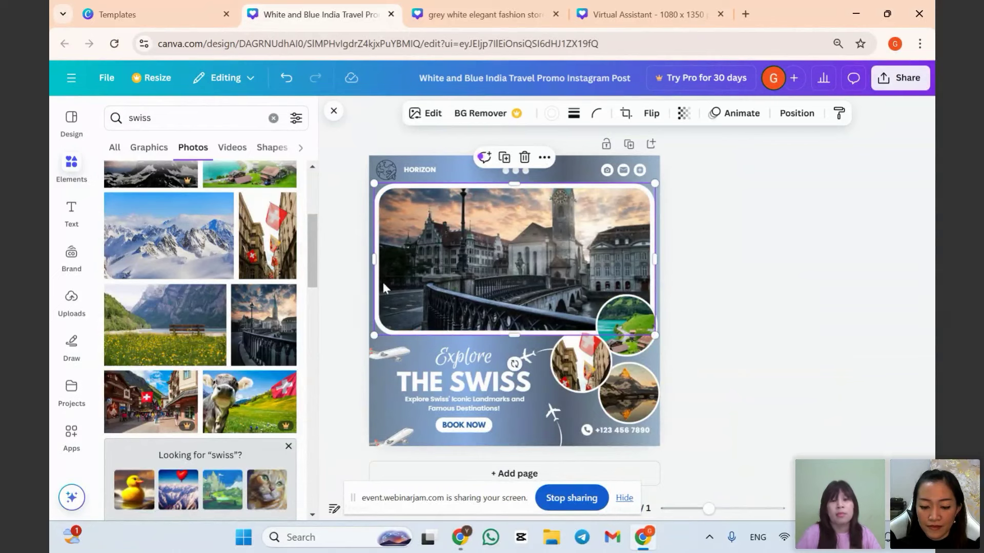
pyautogui.click(834, 238)
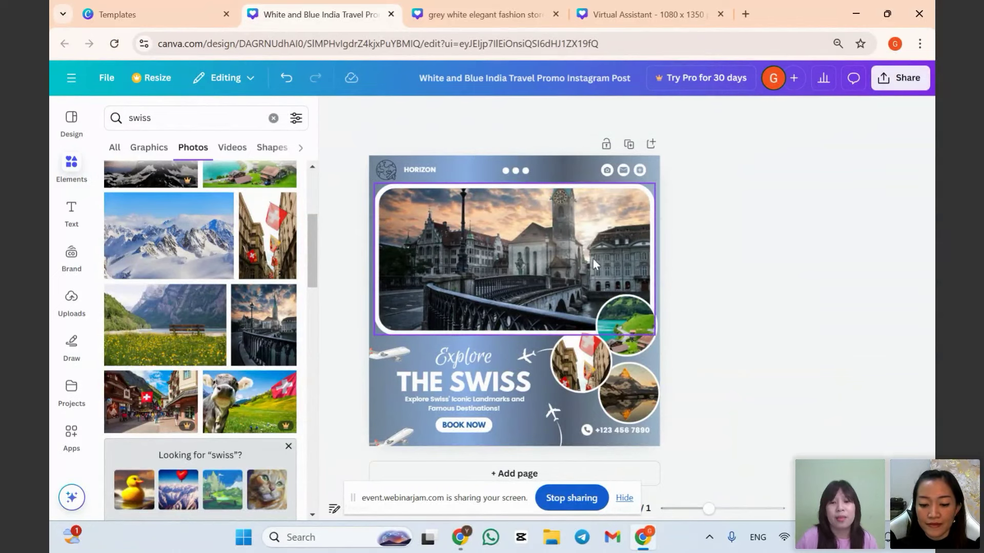
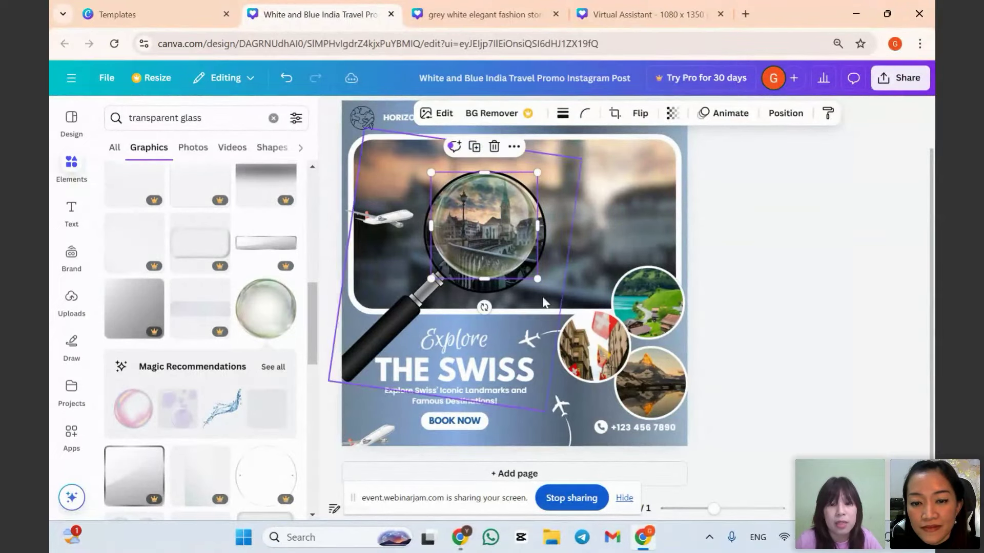
# Resize the transparent glass bubble to about 366 × 366 and position it so it fills the magnifying glass lens.
pyautogui.moveTo(538, 278); pyautogui.dragTo(544, 285)
pyautogui.scroll(3, 568, 266)
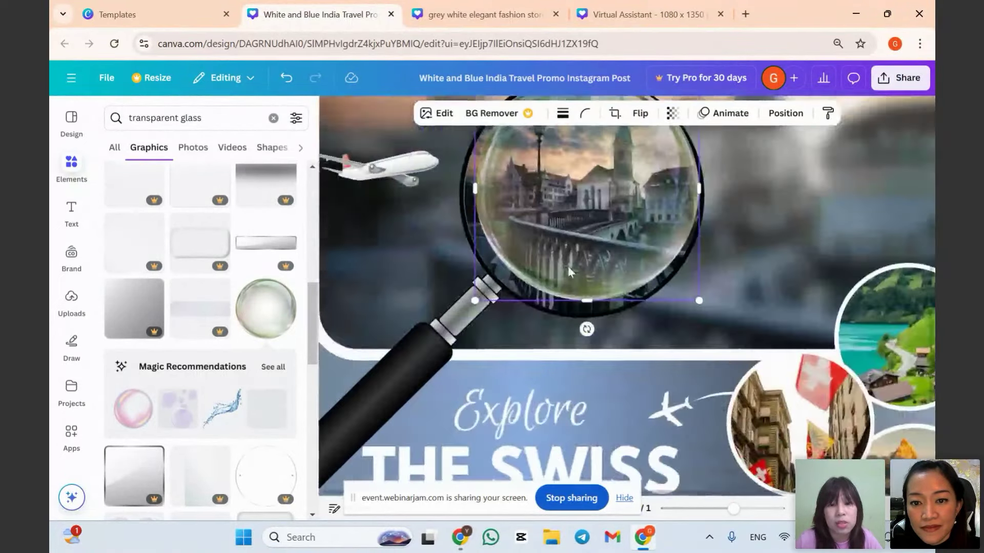
pyautogui.scroll(-2, 684, 283)
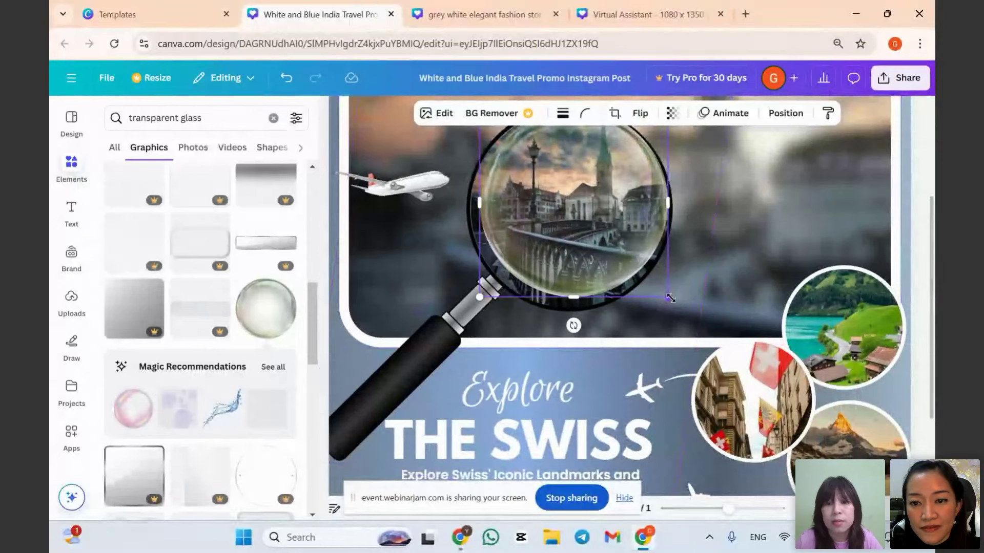
pyautogui.moveTo(671, 298); pyautogui.dragTo(673, 302)
pyautogui.moveTo(475, 303); pyautogui.dragTo(468, 307)
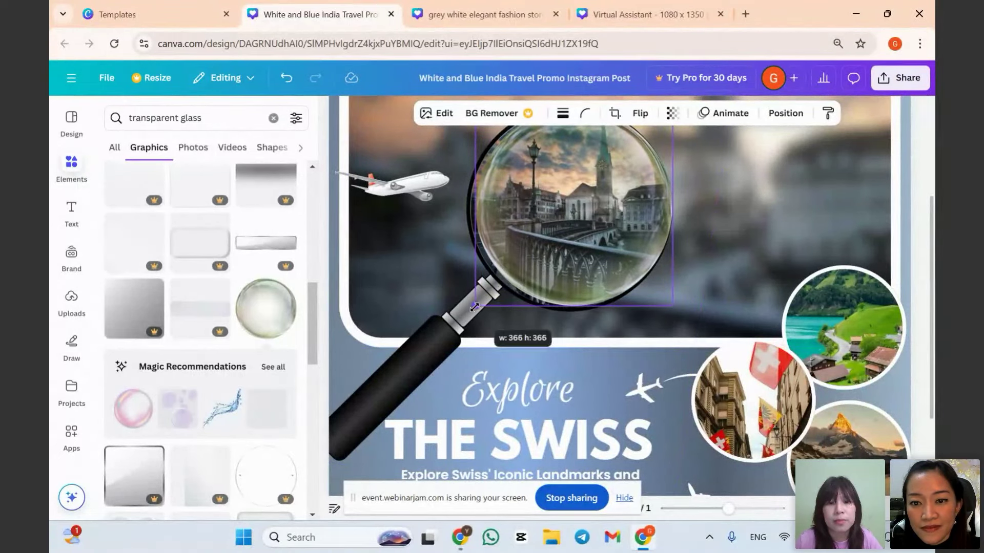
pyautogui.moveTo(560, 233); pyautogui.dragTo(581, 224)
pyautogui.scroll(-5, 691, 235)
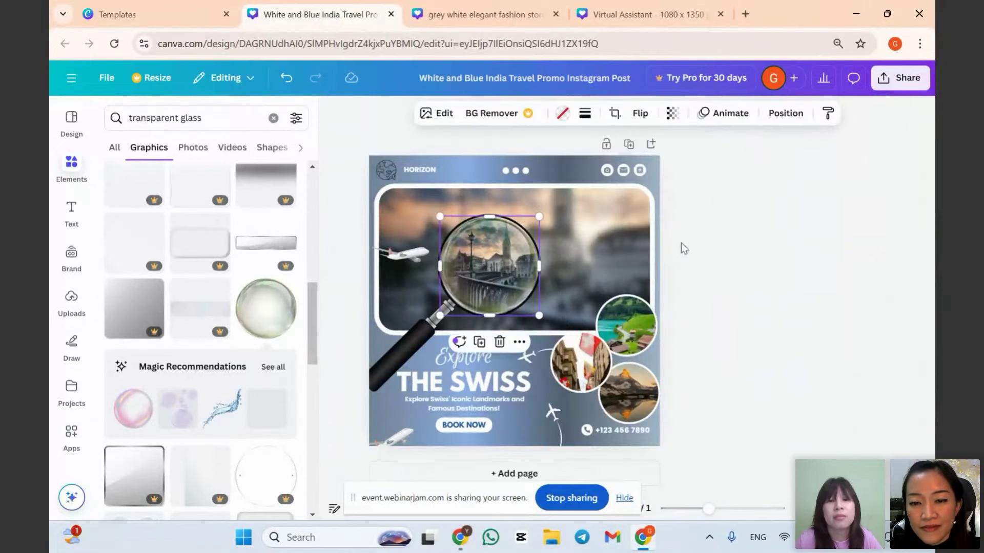
pyautogui.click(730, 253)
# Set the transparency of the glass bubble inside the magnifying glass to 78.
pyautogui.click(528, 226)
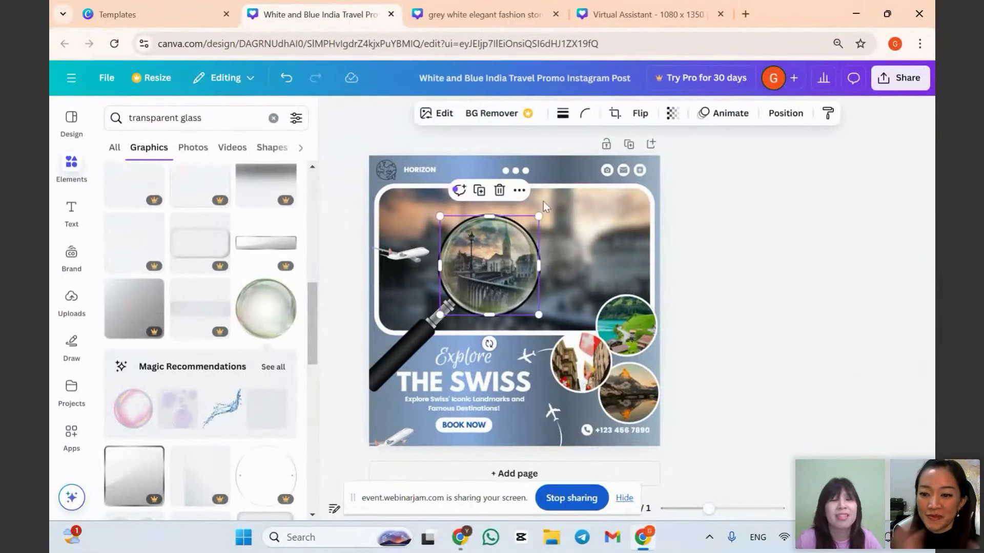
pyautogui.click(675, 115)
pyautogui.moveTo(701, 167); pyautogui.dragTo(689, 170)
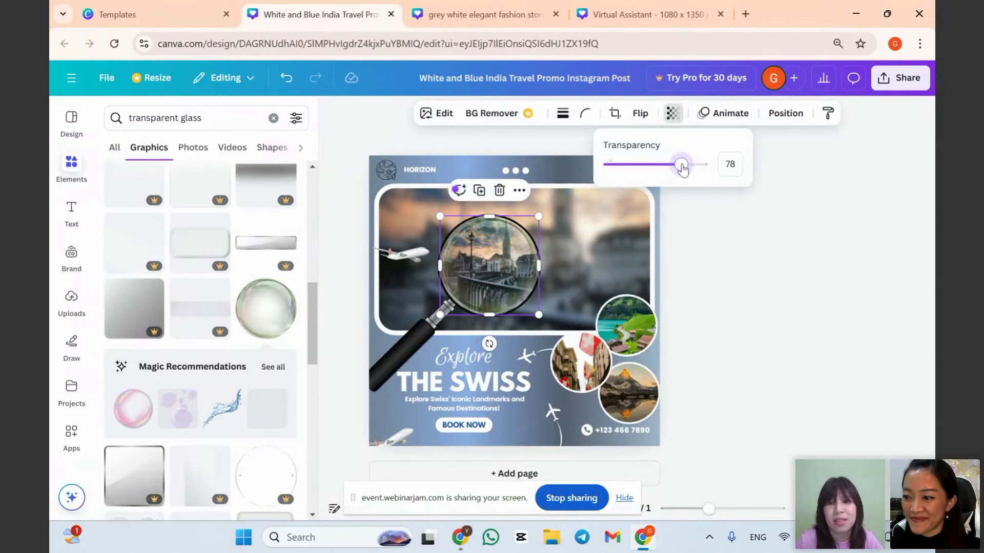
pyautogui.press('Escape')
pyautogui.scroll(2, 705, 266)
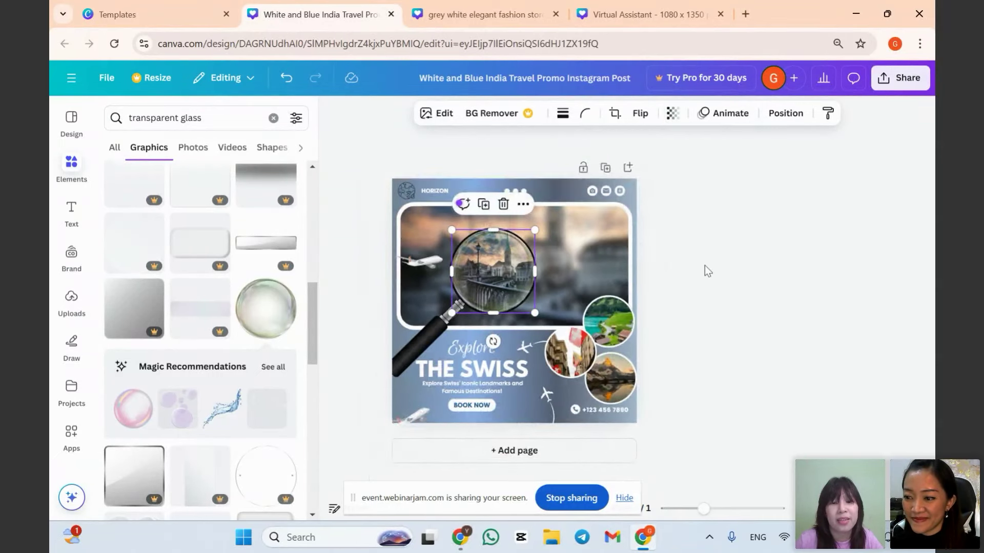
pyautogui.scroll(3, 770, 287)
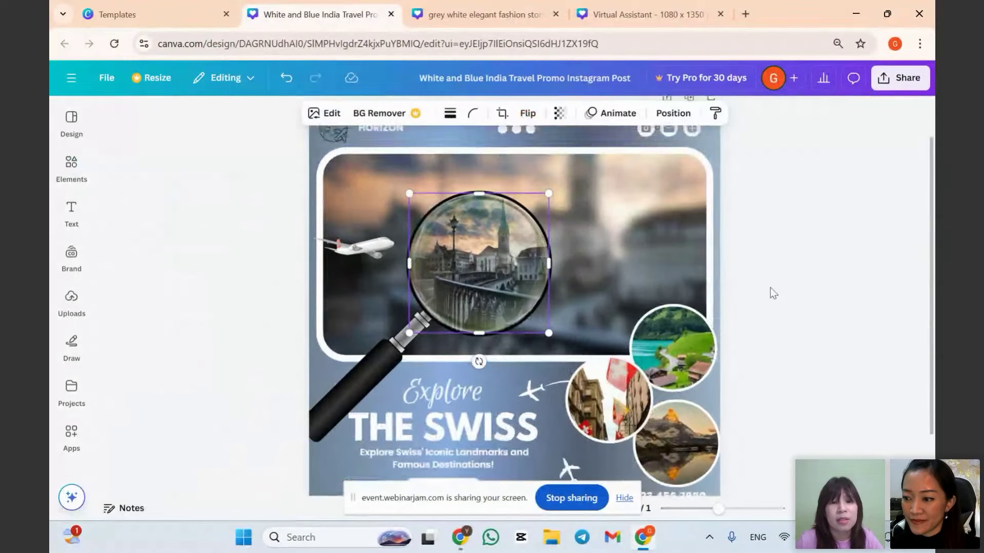
# Add a second page and apply the original White and Blue India Travel Promo template to it for comparison with the Swiss version.
pyautogui.click(517, 474)
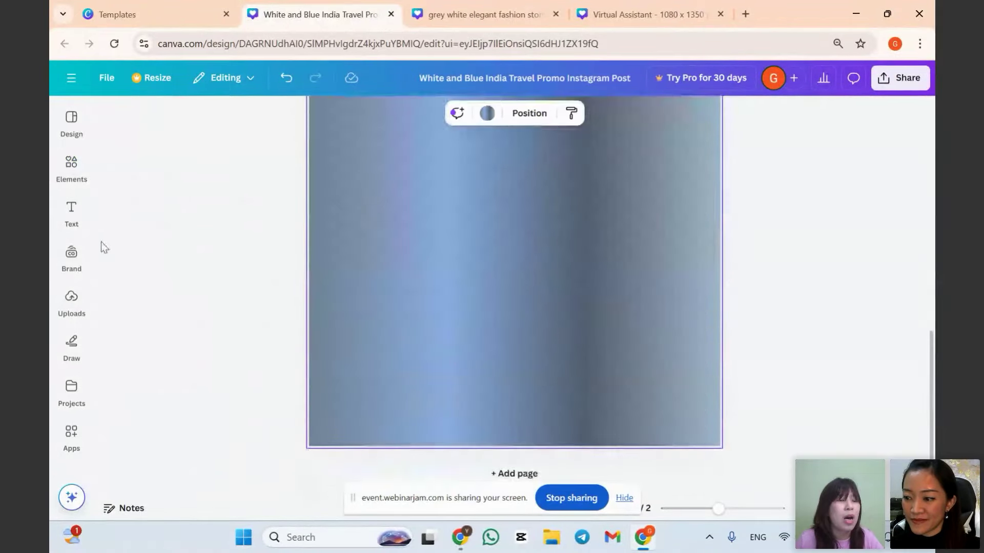
pyautogui.click(71, 120)
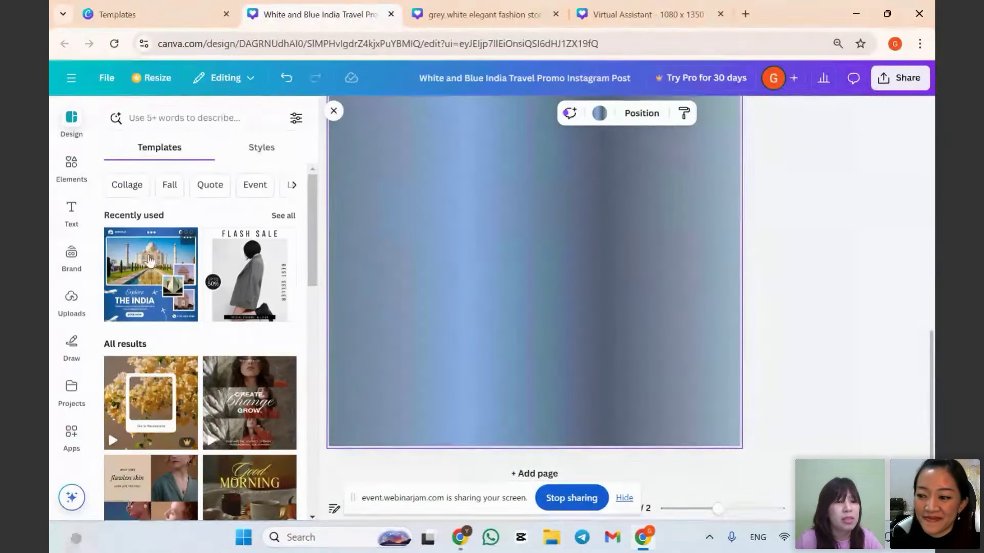
pyautogui.click(151, 272)
pyautogui.scroll(-3, 529, 272)
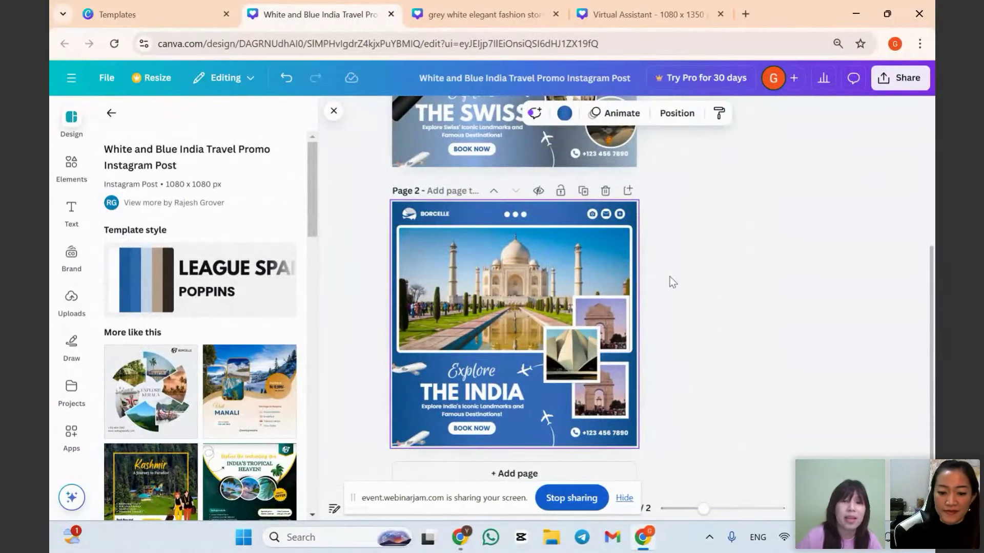
pyautogui.scroll(4, 669, 277)
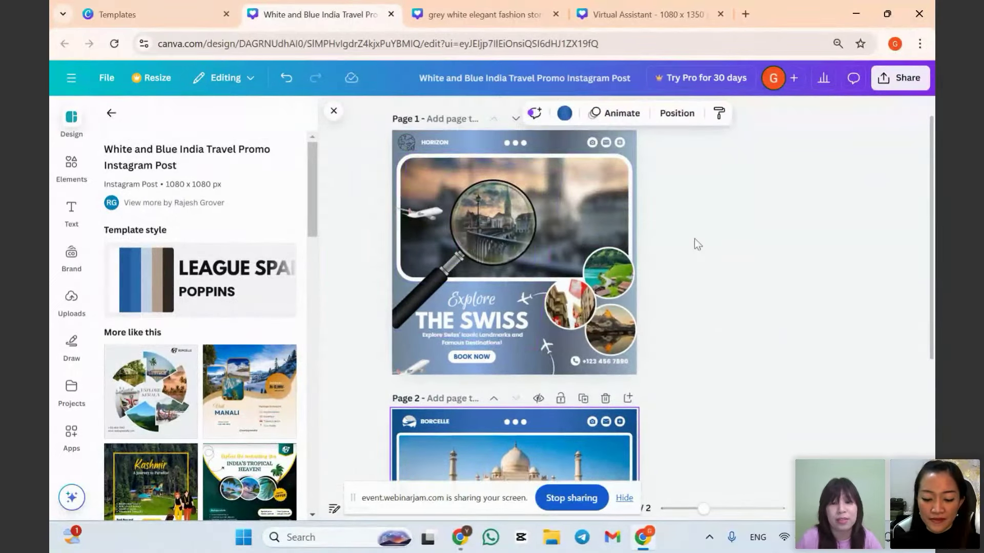
pyautogui.scroll(2, 694, 238)
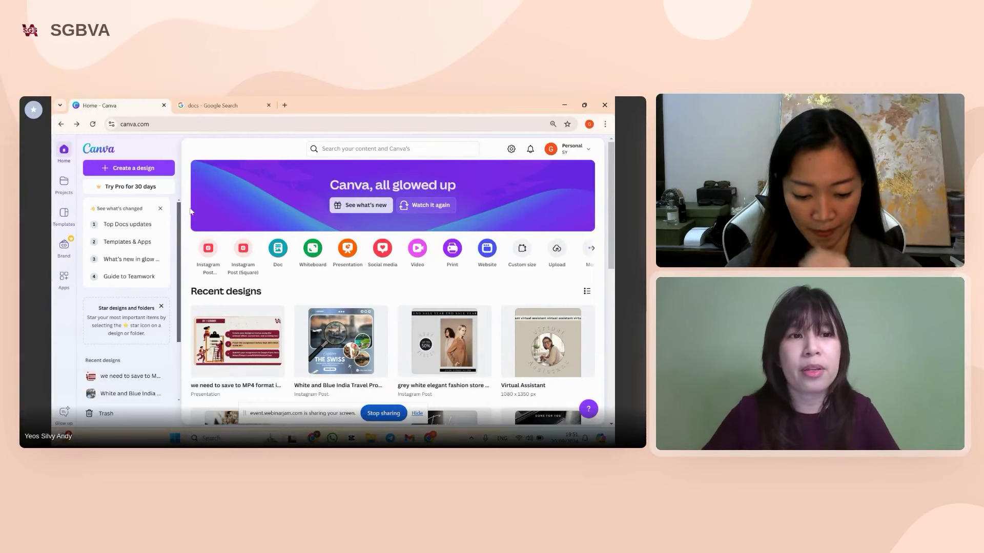
# Create a new design by searching for "instagram reel" and choosing the blank Instagram Reel at 1080 × 1920 px.
pyautogui.click(131, 170)
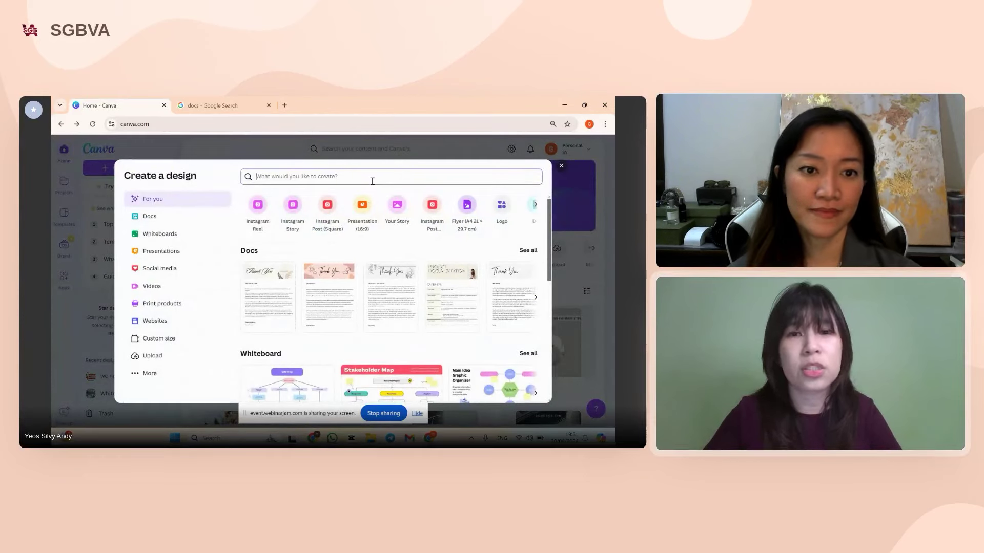
pyautogui.click(561, 166)
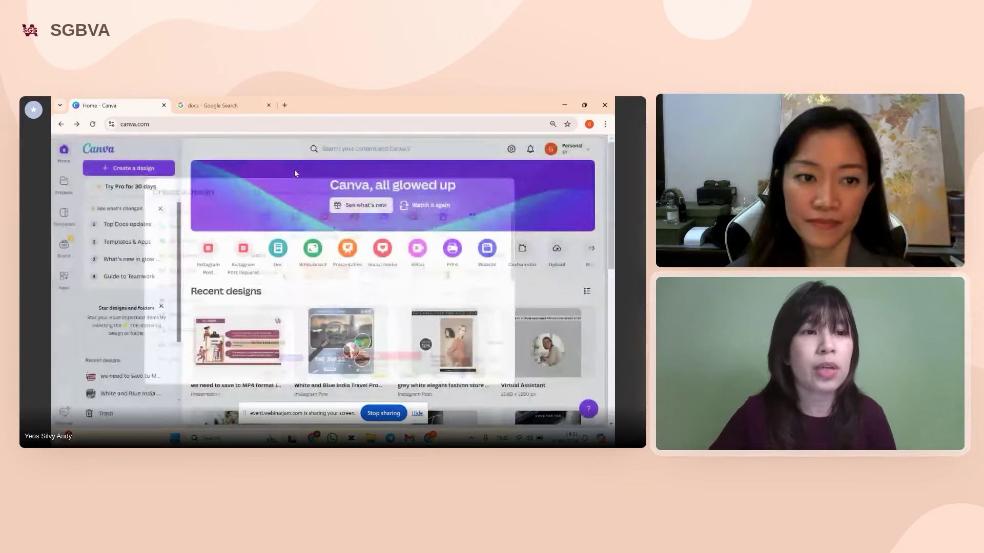
pyautogui.click(115, 170)
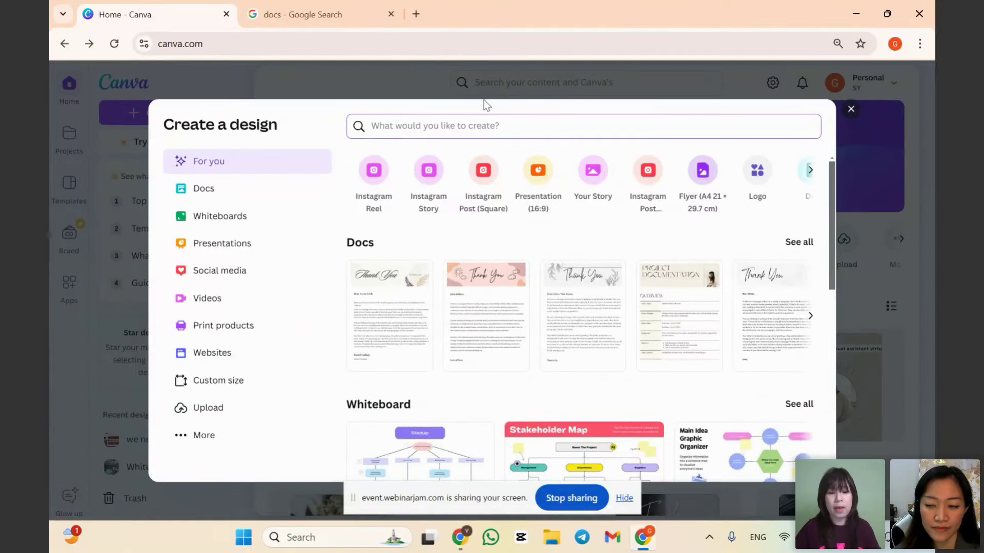
pyautogui.write('ins')
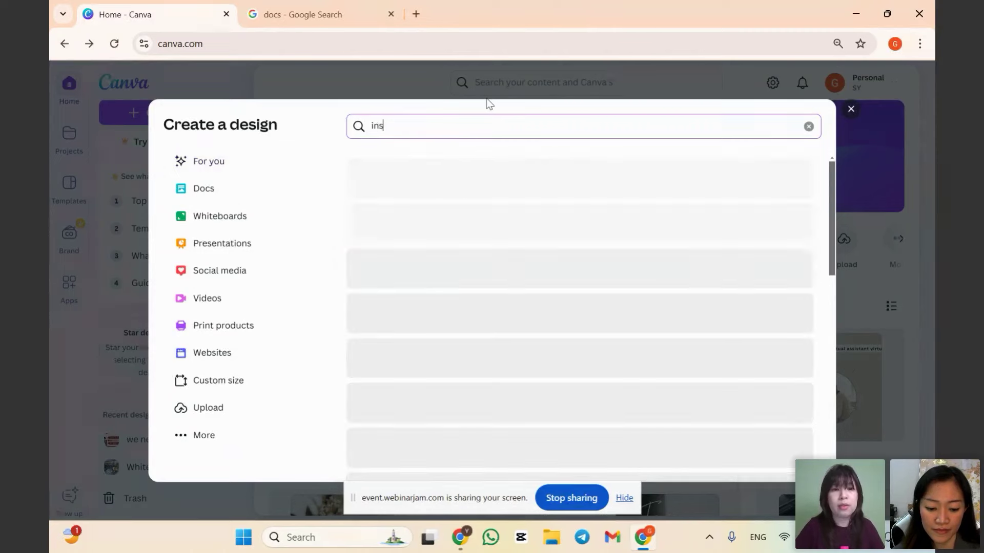
pyautogui.write('tagram reel')
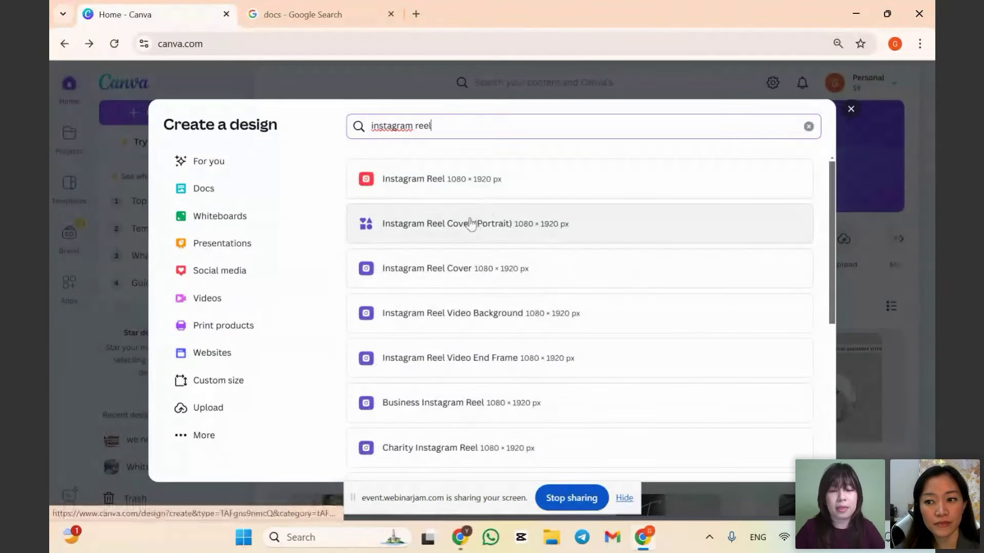
pyautogui.click(460, 178)
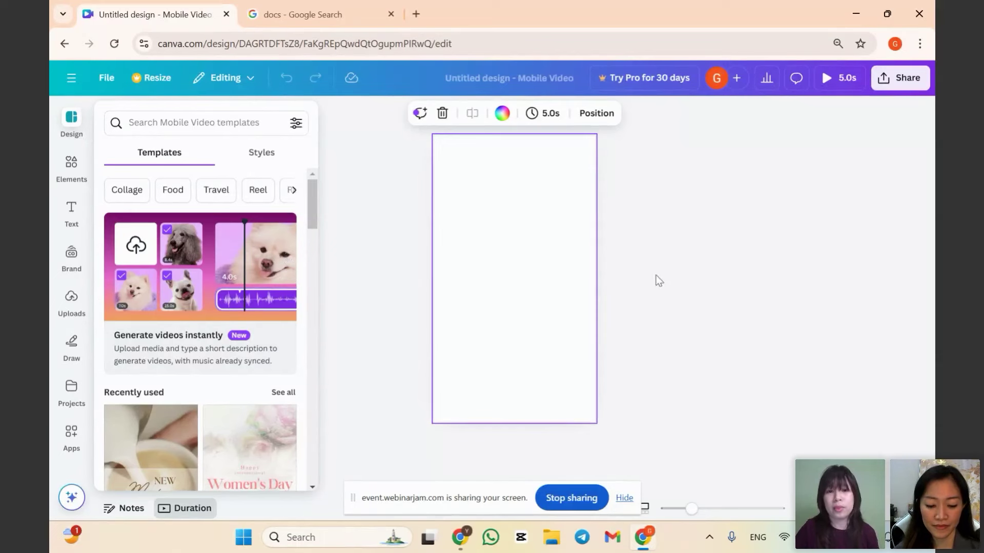
pyautogui.click(444, 151)
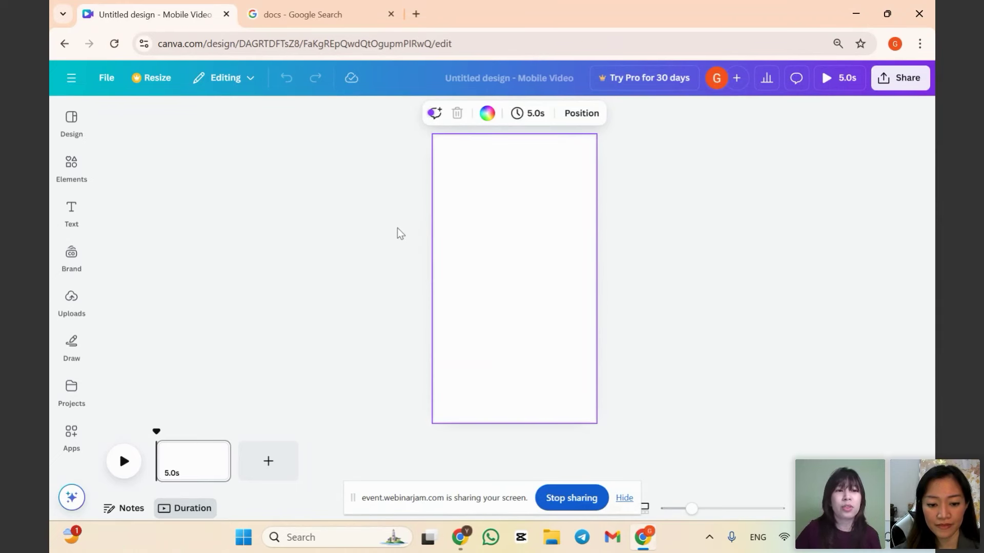
pyautogui.click(70, 120)
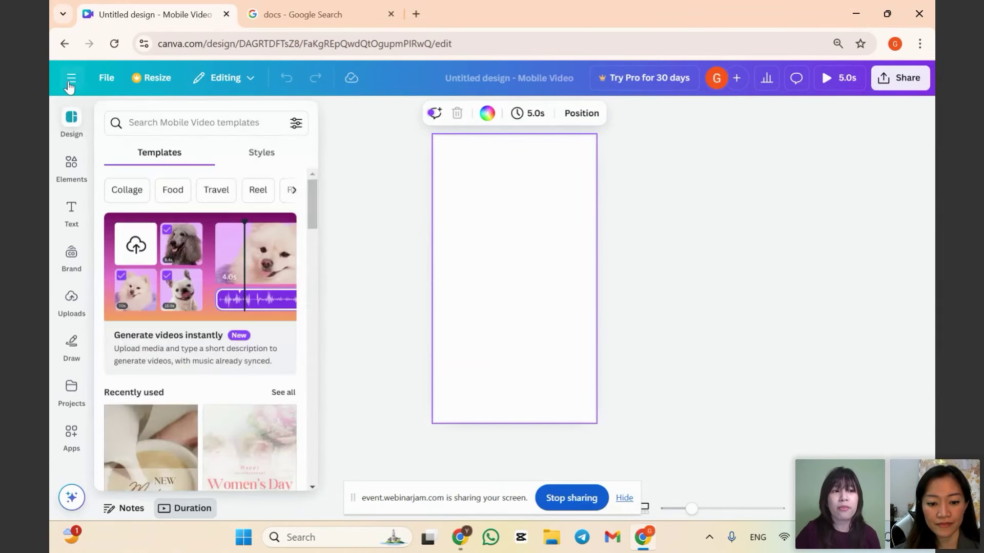
pyautogui.click(69, 110)
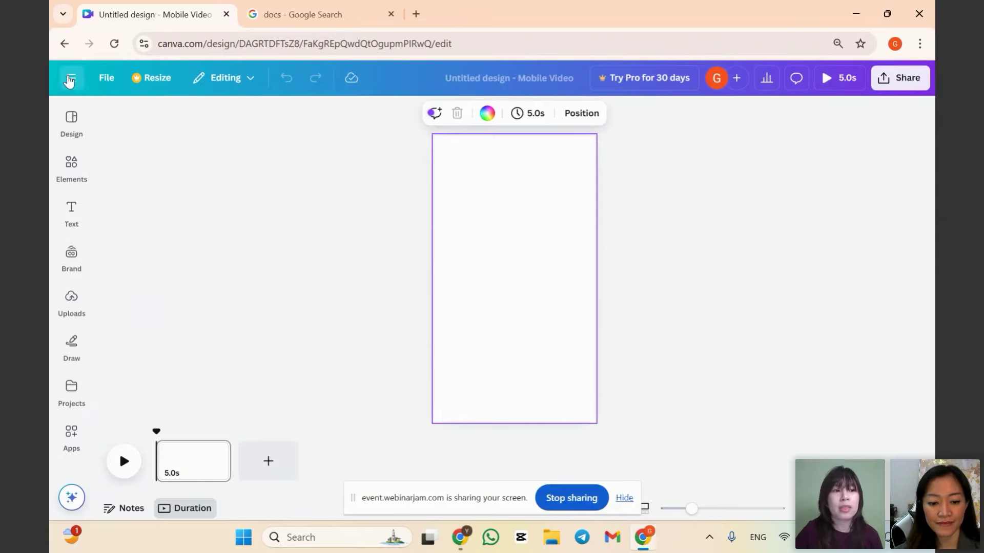
pyautogui.click(71, 77)
pyautogui.click(139, 121)
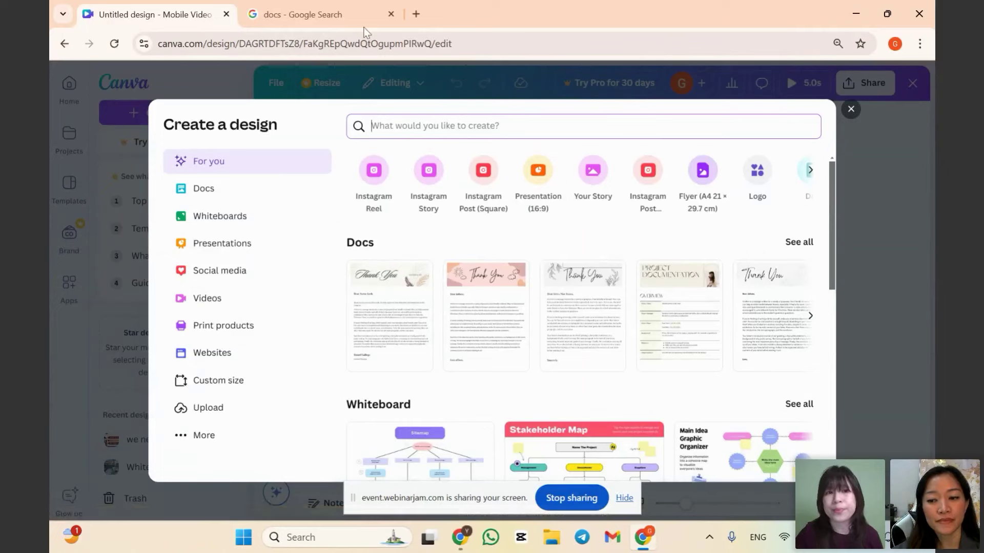
pyautogui.click(850, 109)
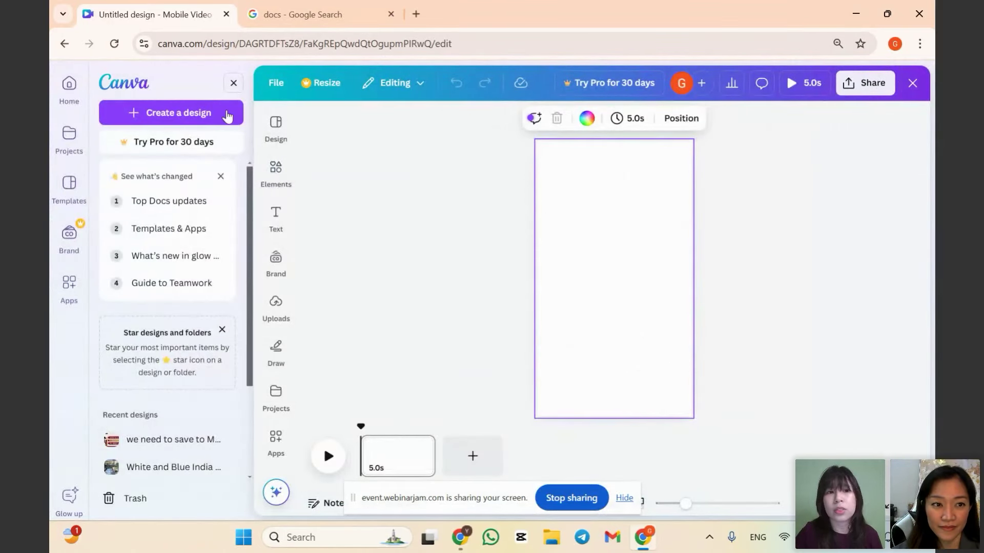
pyautogui.click(235, 84)
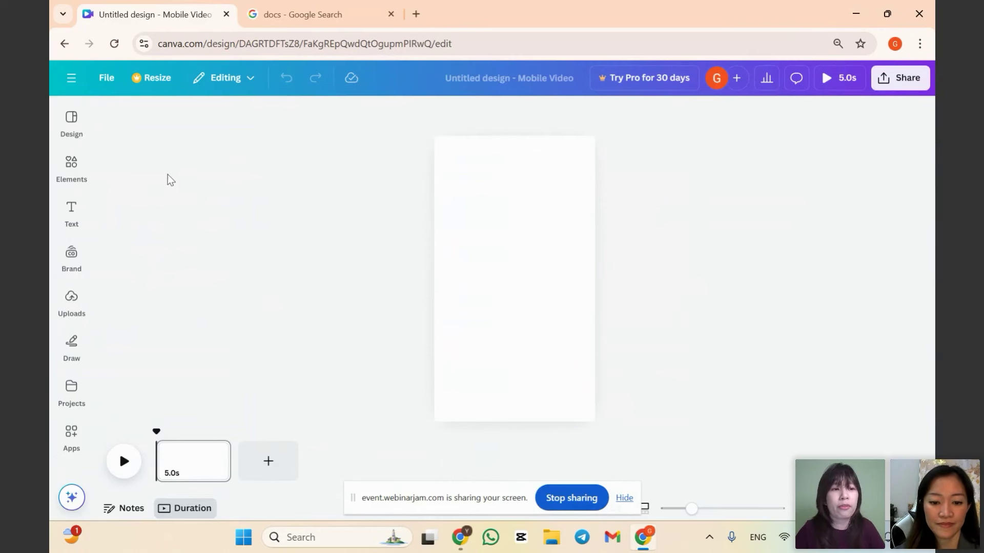
# Search the elements library for "swiss" and limit the results to videos.
pyautogui.click(65, 172)
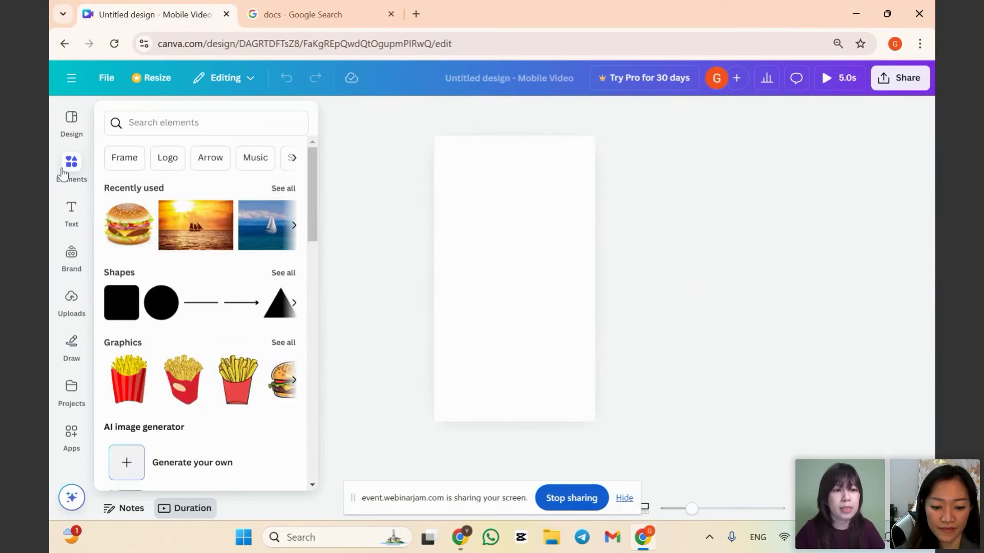
pyautogui.click(180, 123)
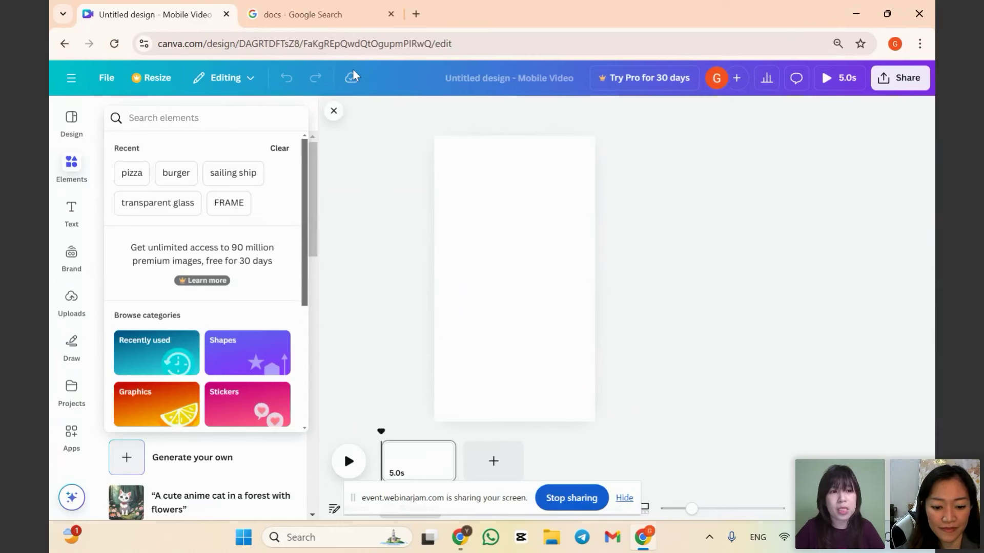
pyautogui.write('swiss')
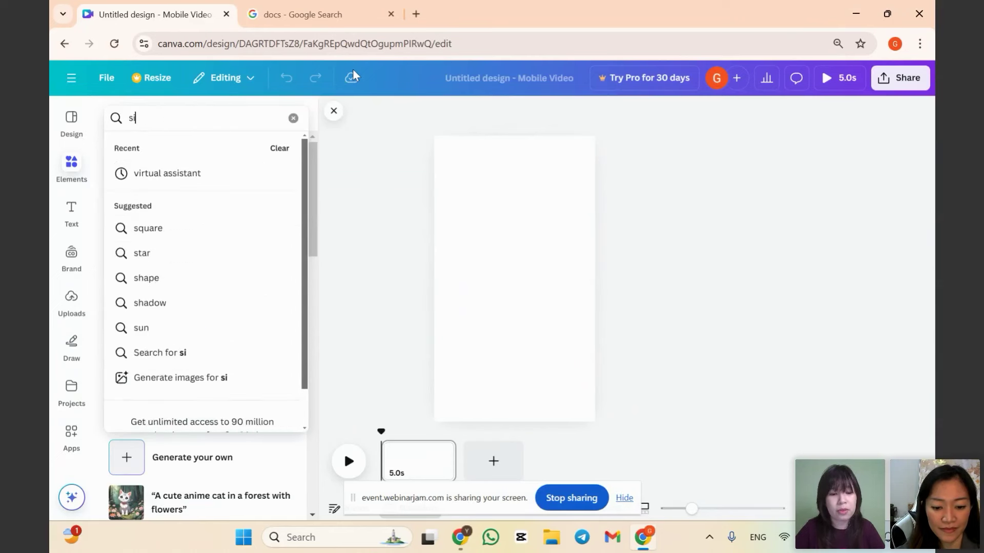
pyautogui.press('Return')
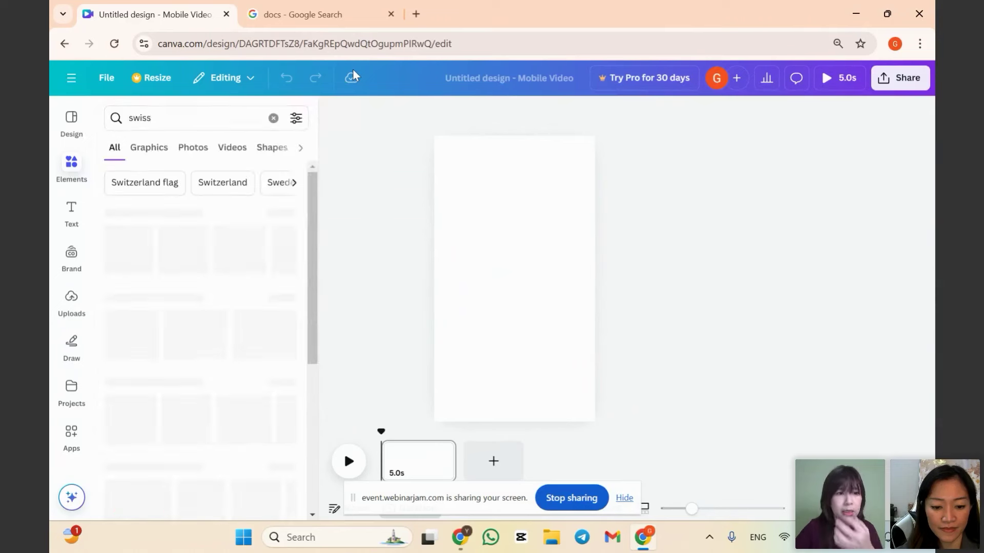
pyautogui.click(233, 148)
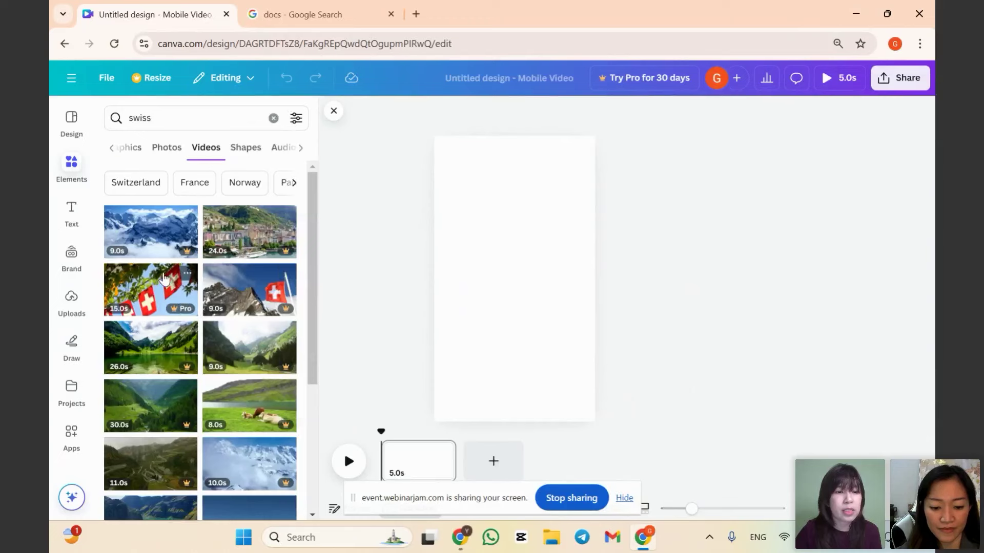
# Look through the Swiss video results and the available search filters for a clip suitable for the reel.
pyautogui.moveTo(176, 254)
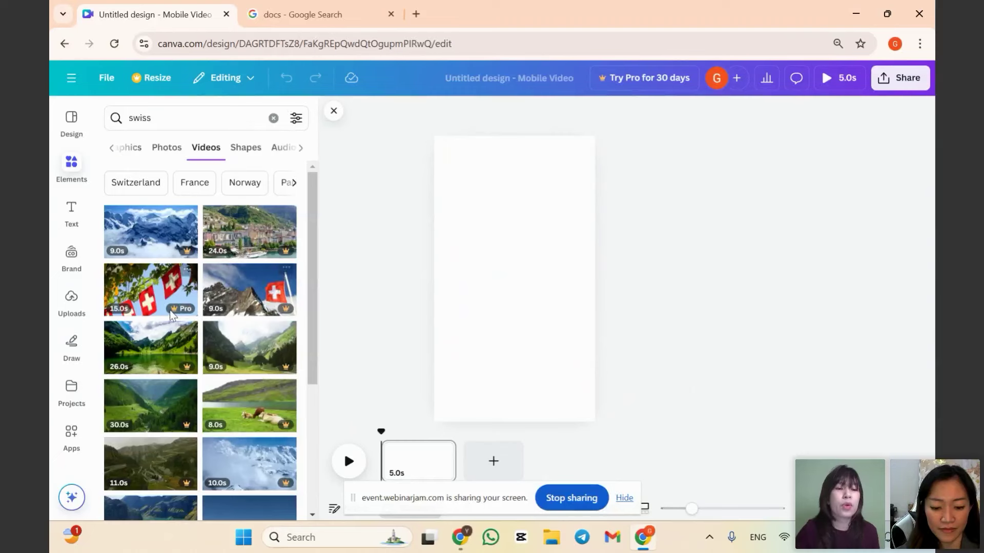
pyautogui.moveTo(174, 314)
pyautogui.scroll(-3, 175, 314)
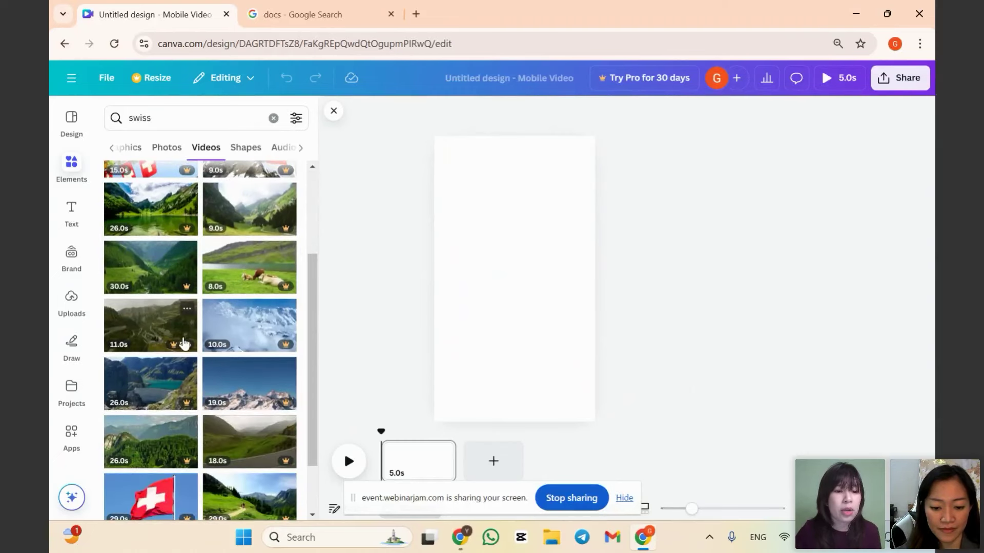
pyautogui.scroll(-2, 214, 417)
pyautogui.scroll(-2, 214, 418)
pyautogui.scroll(6, 242, 284)
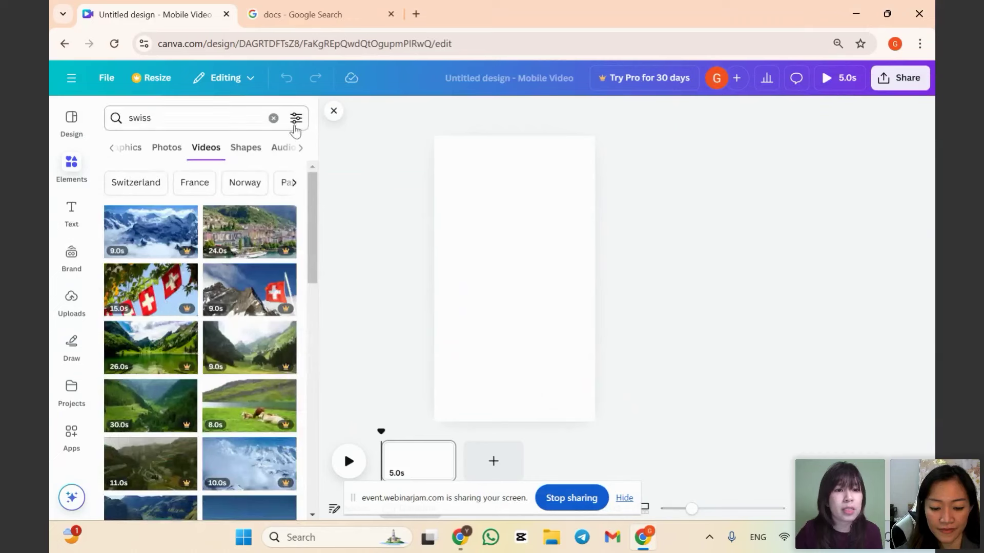
pyautogui.click(296, 119)
pyautogui.scroll(-2, 300, 221)
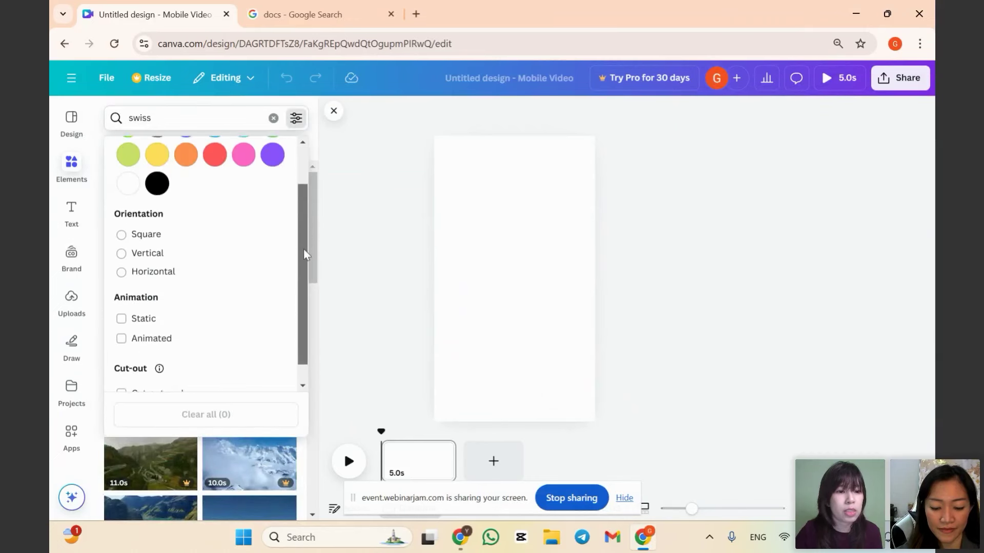
pyautogui.scroll(2, 300, 217)
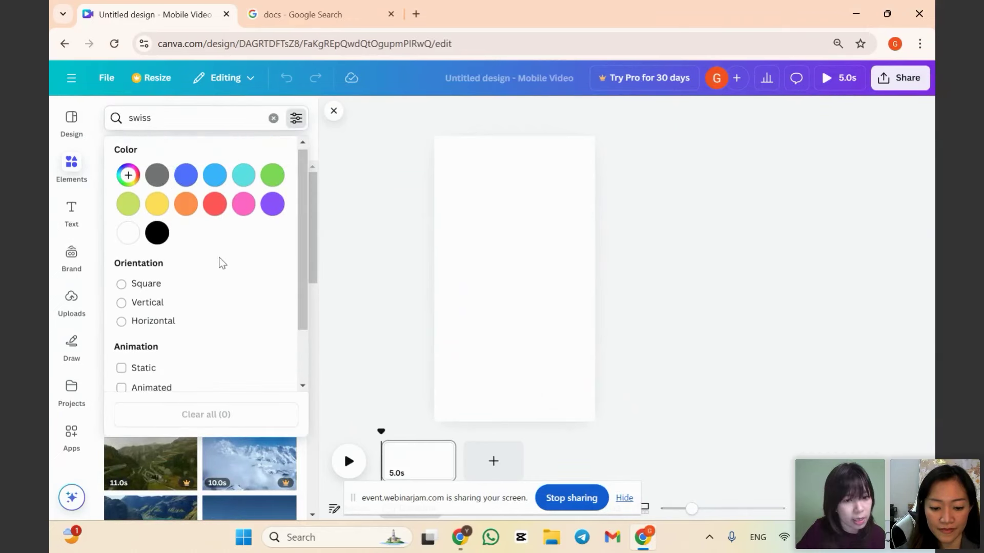
pyautogui.click(314, 195)
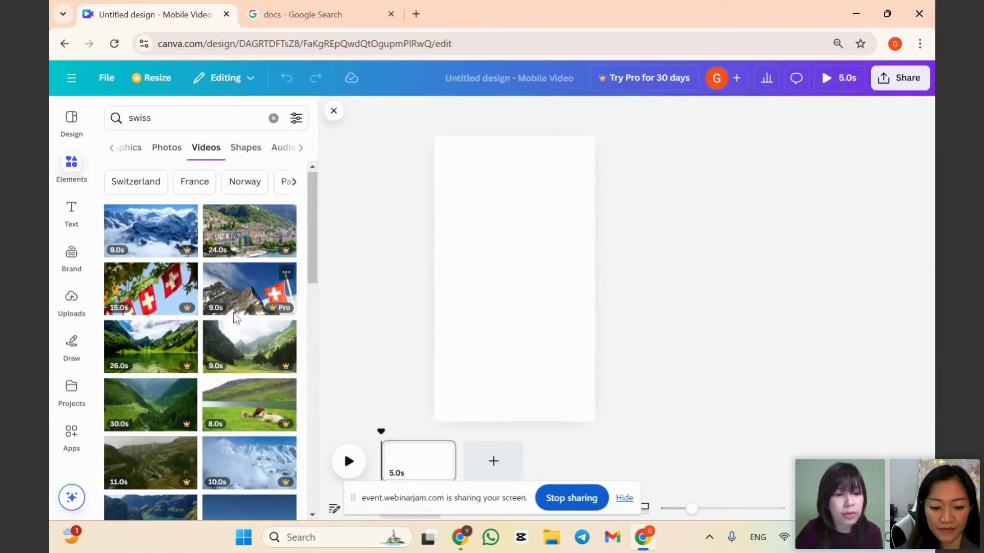
pyautogui.scroll(-3, 205, 342)
pyautogui.scroll(-5, 205, 343)
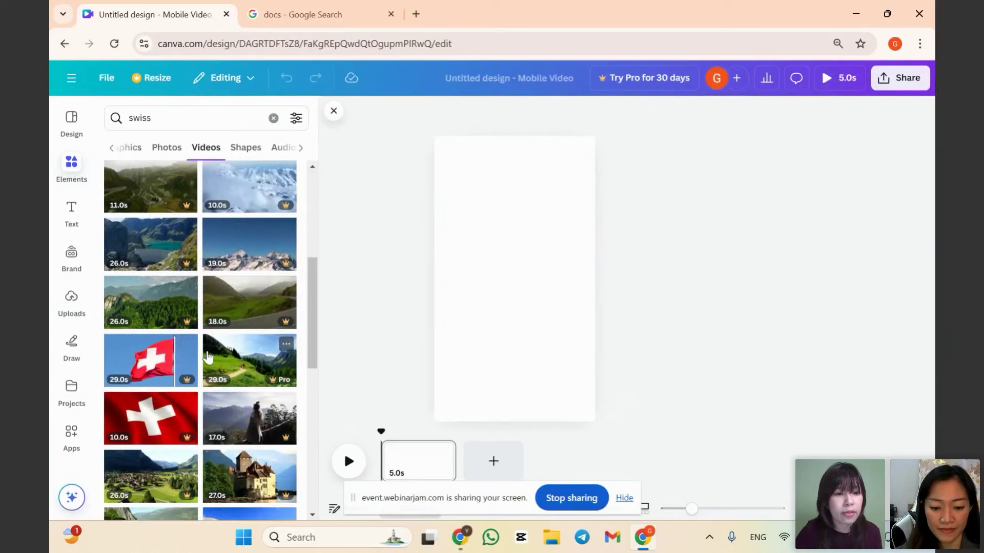
pyautogui.scroll(-10, 205, 342)
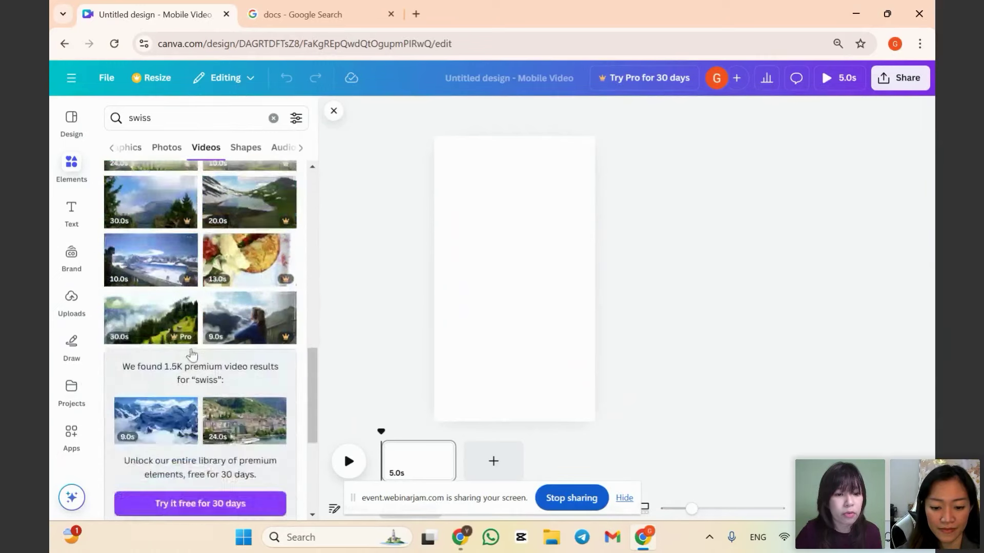
pyautogui.scroll(-4, 229, 336)
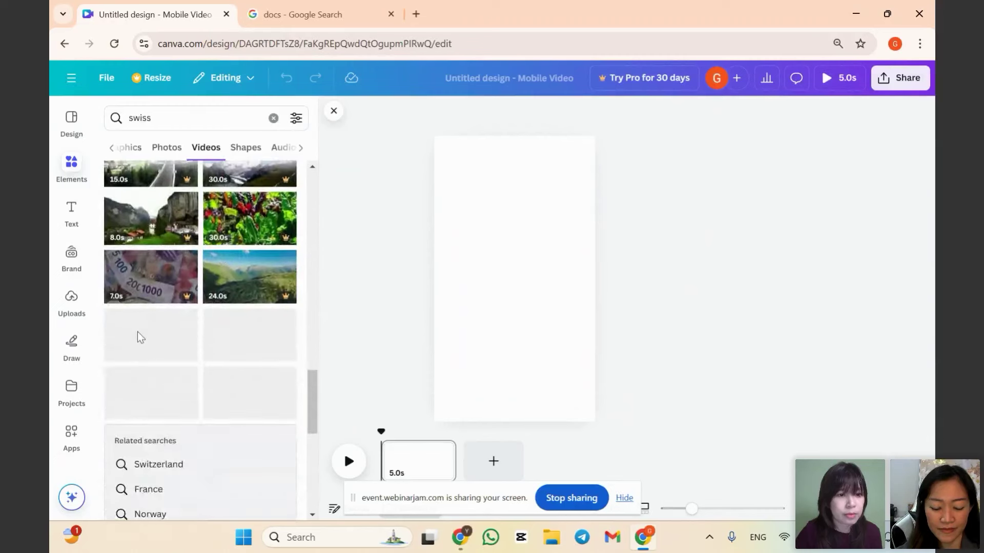
pyautogui.scroll(-6, 209, 320)
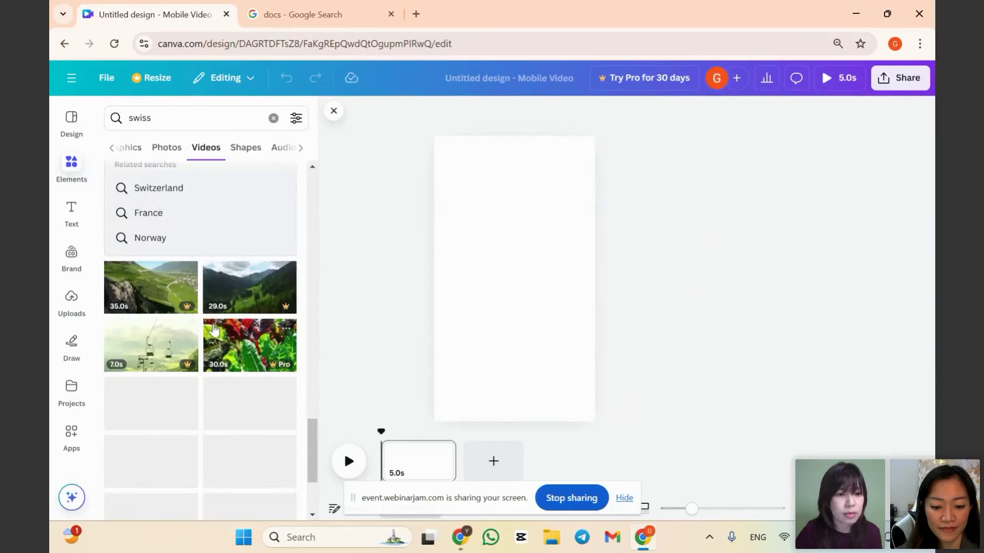
# Try searching the videos for "free swiss" and return the search to "swiss".
pyautogui.click(129, 118)
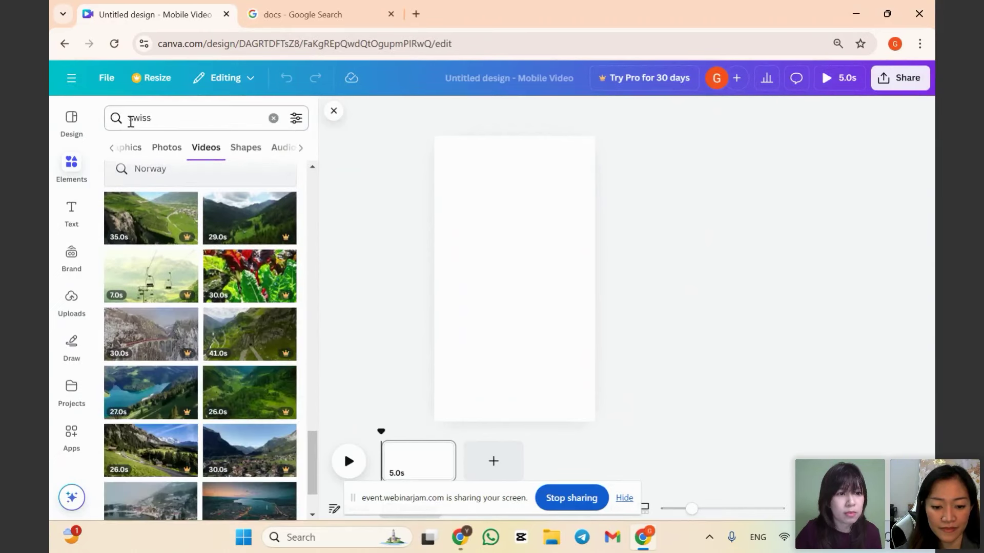
pyautogui.write('free')
pyautogui.press('Return')
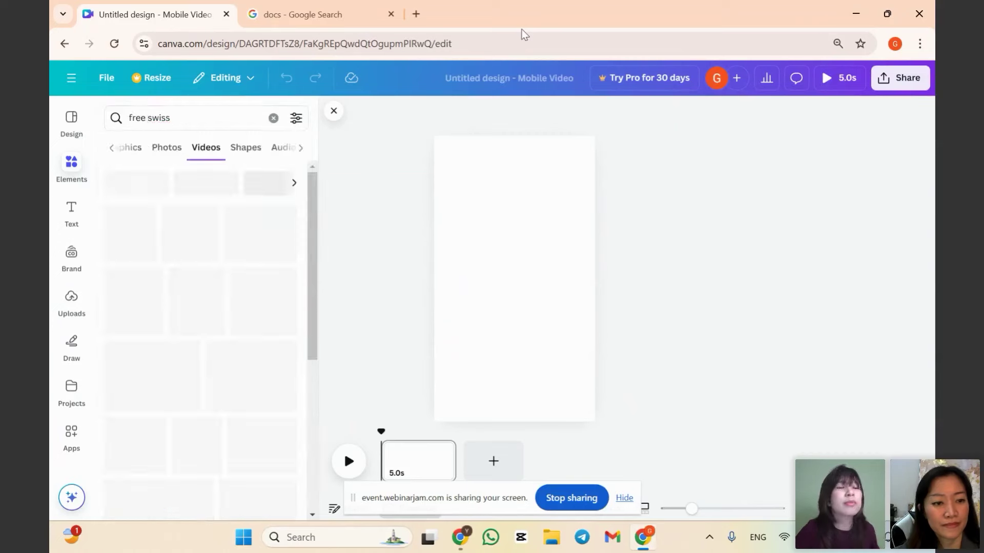
pyautogui.doubleClick(138, 118)
pyautogui.press('BackSpace')
pyautogui.press('Return')
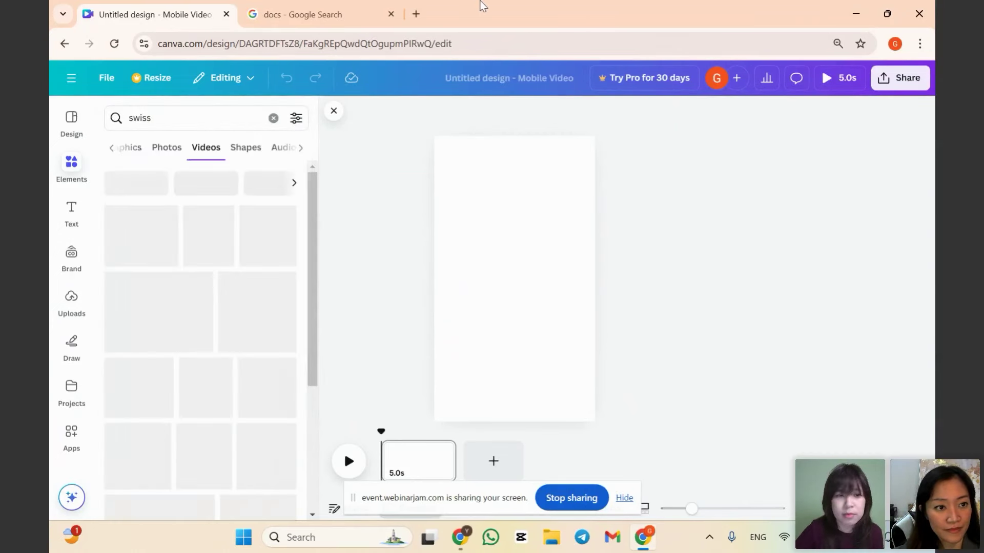
# Add the 23.0s aerial clip of a lakeside town with red roofs from the Swiss video results to the page.
pyautogui.scroll(-5, 212, 368)
pyautogui.scroll(-5, 212, 368)
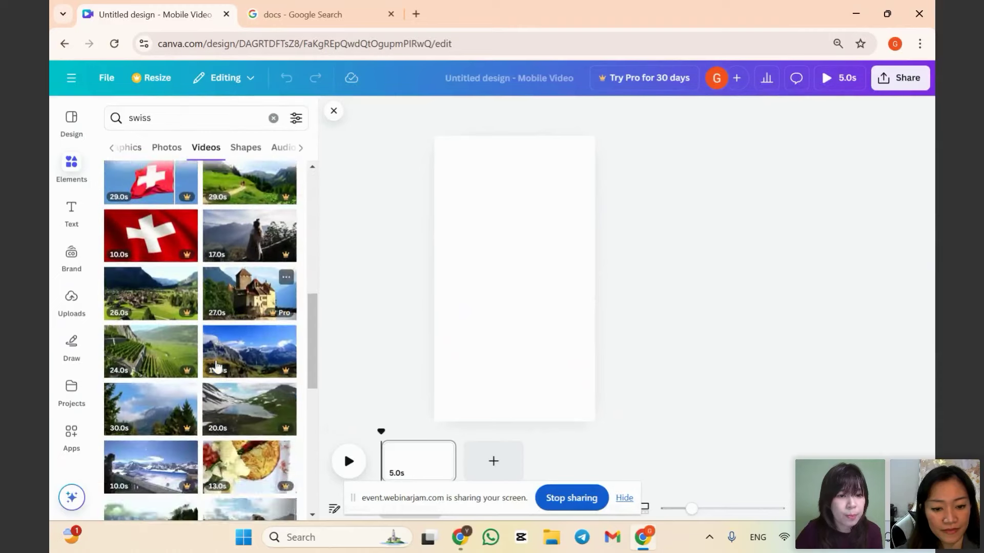
pyautogui.scroll(-10, 216, 367)
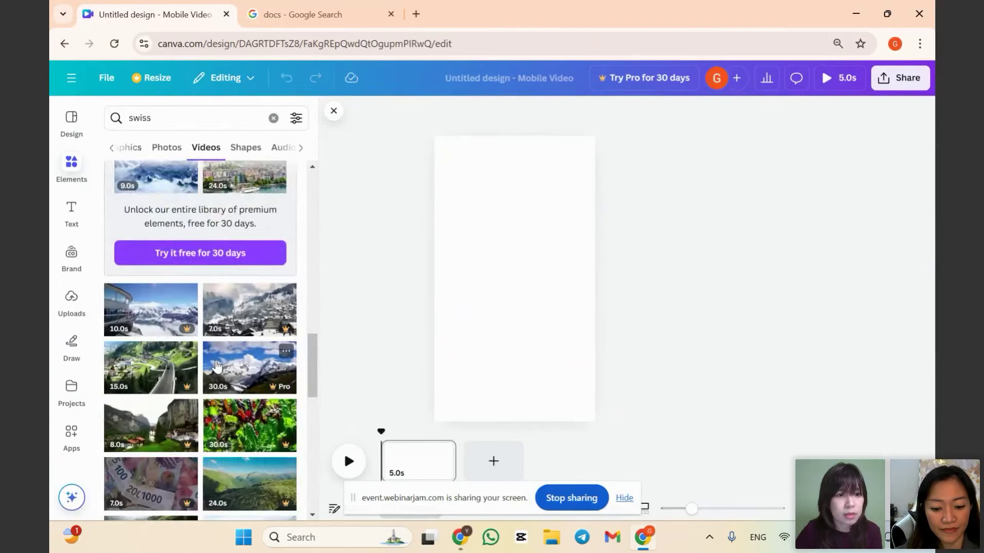
pyautogui.scroll(-4, 216, 367)
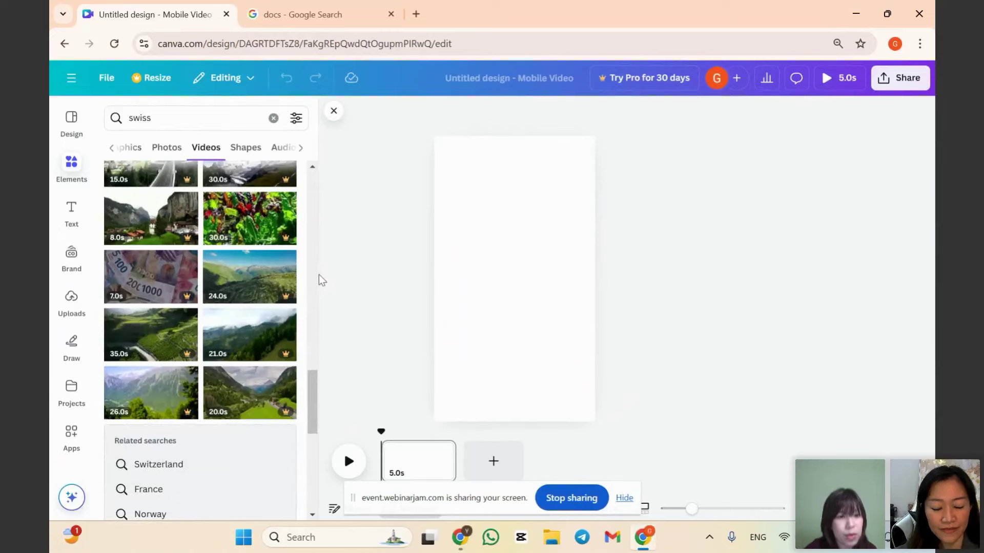
pyautogui.moveTo(460, 537)
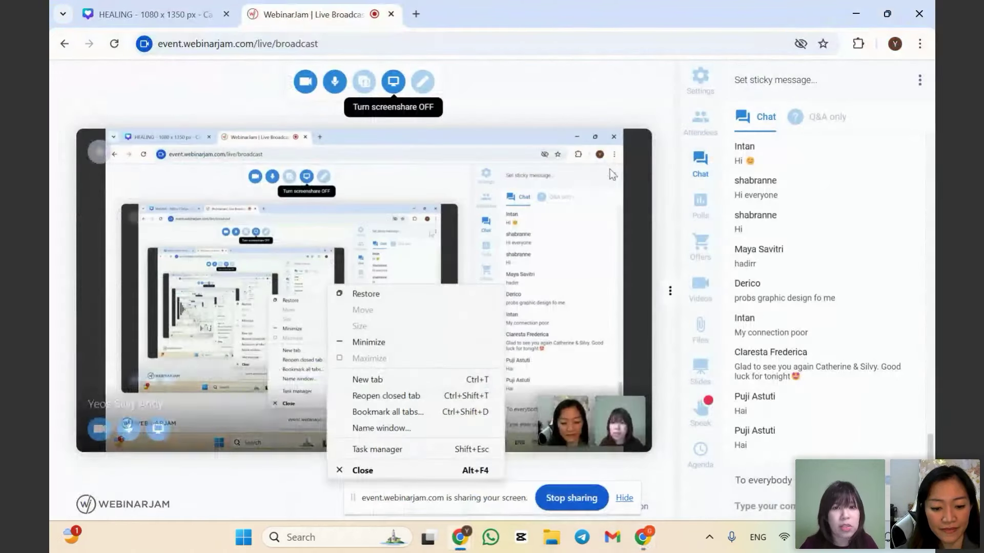
pyautogui.click(642, 537)
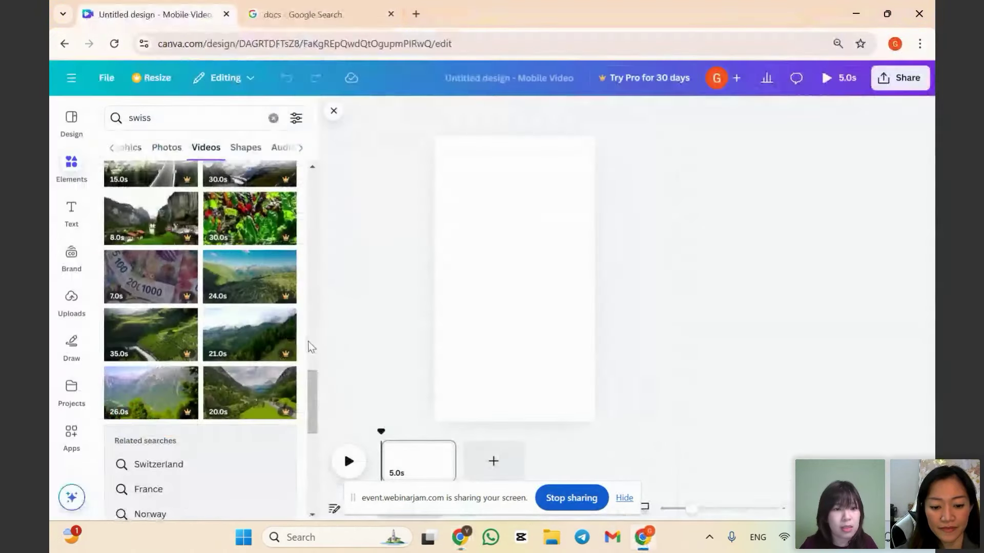
pyautogui.scroll(-3, 203, 352)
pyautogui.scroll(-6, 196, 347)
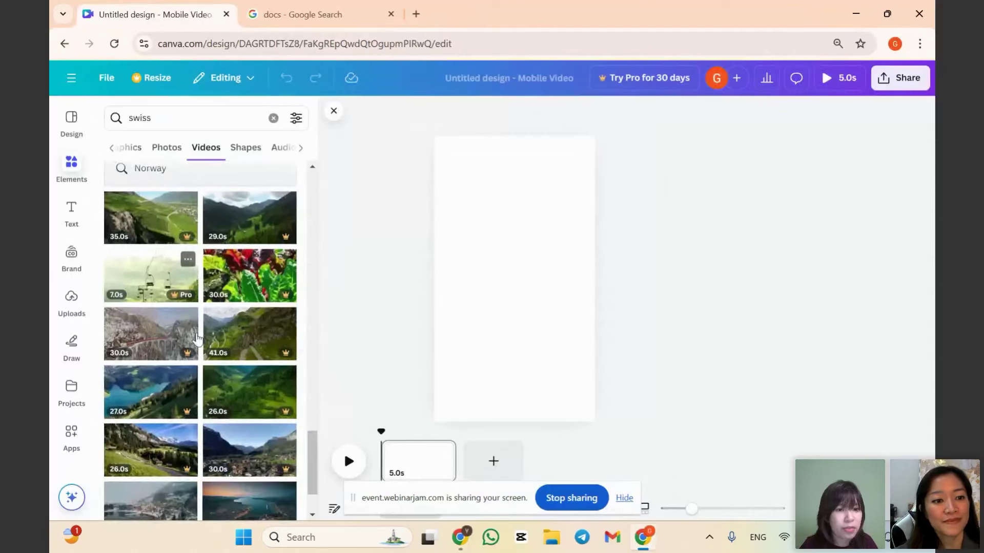
pyautogui.scroll(-6, 195, 337)
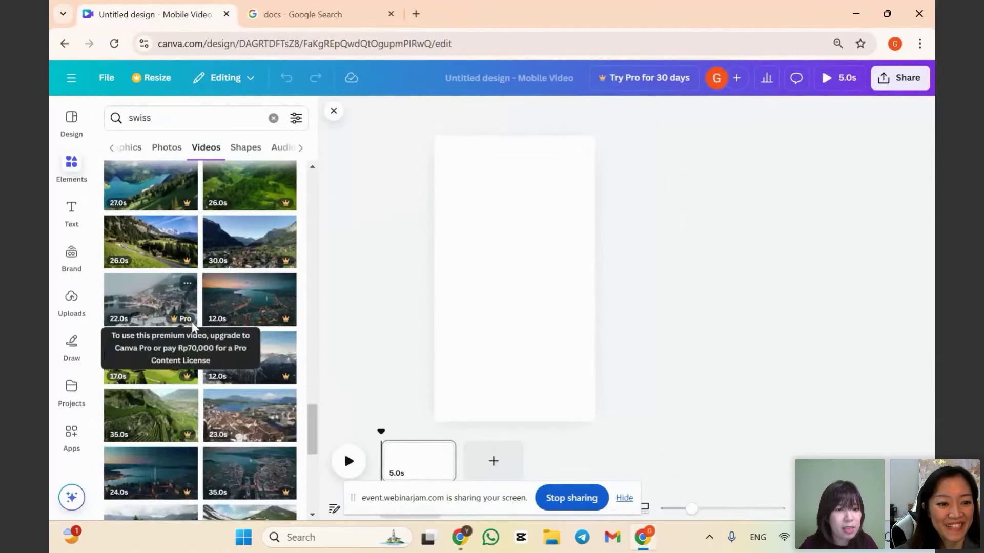
pyautogui.scroll(-1, 200, 320)
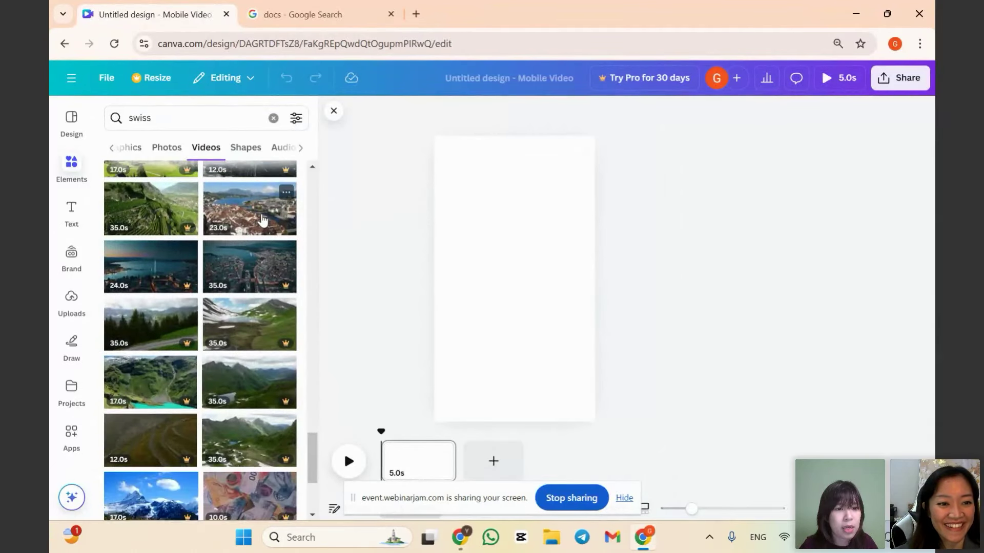
pyautogui.click(259, 216)
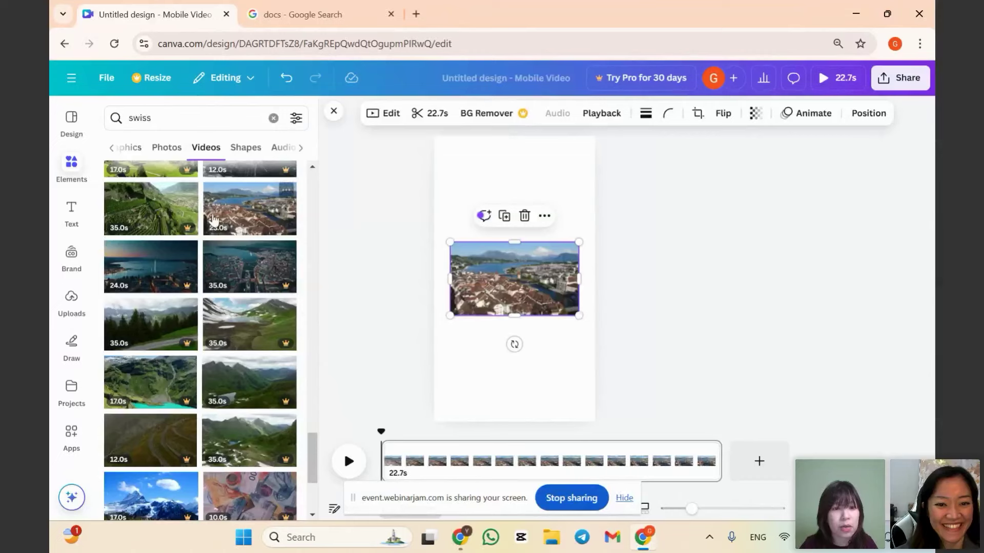
# Add a blank page after the lakeside town clip and look through more Swiss video results for another clip.
pyautogui.click(760, 462)
pyautogui.scroll(-3, 171, 364)
pyautogui.scroll(-2, 245, 342)
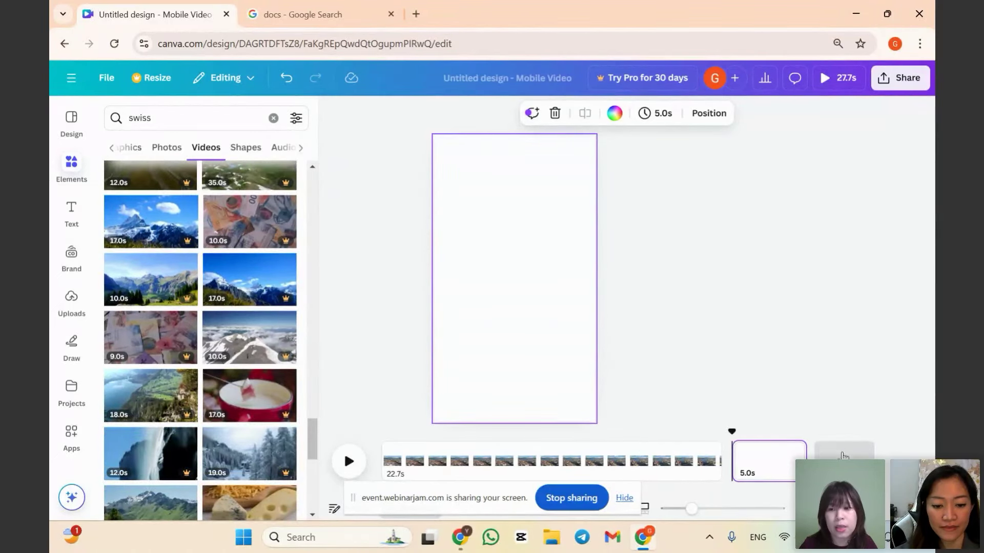
pyautogui.scroll(-4, 194, 364)
pyautogui.scroll(-4, 194, 365)
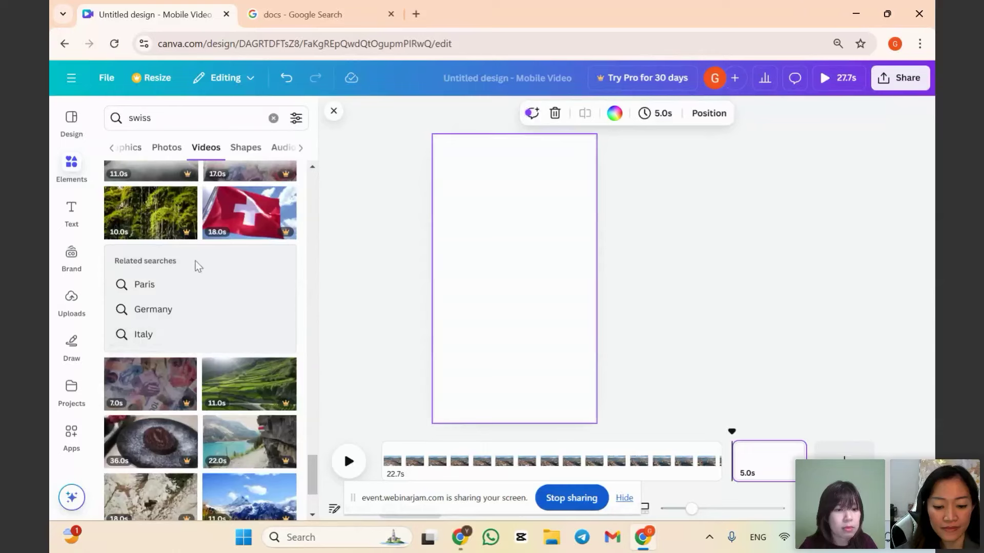
pyautogui.scroll(-3, 222, 359)
pyautogui.scroll(-5, 262, 352)
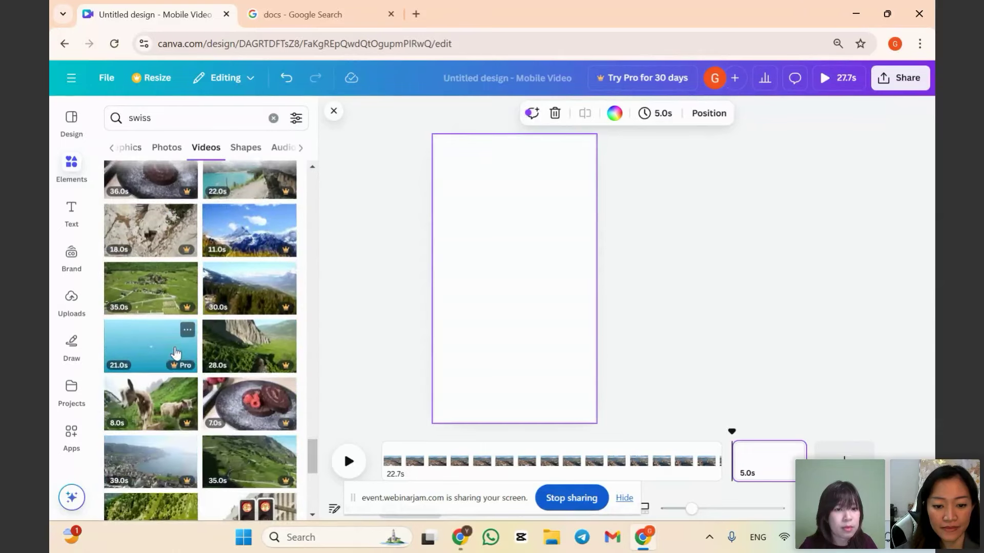
pyautogui.scroll(-4, 155, 363)
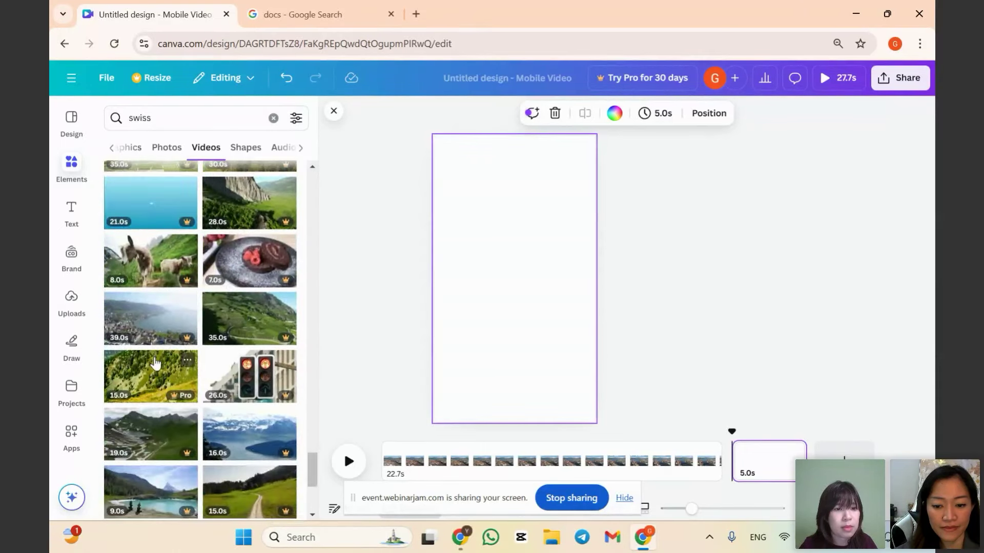
pyautogui.scroll(-5, 155, 363)
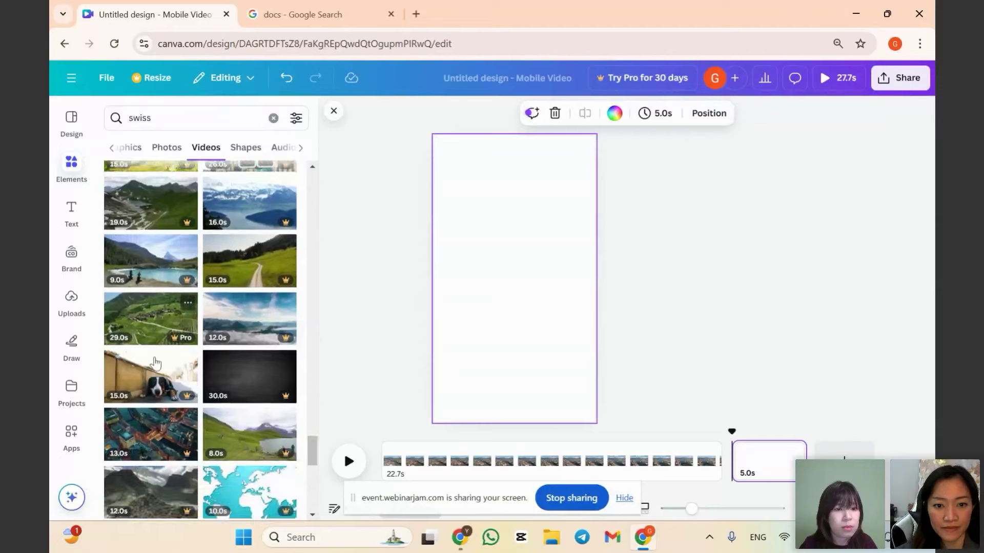
pyautogui.scroll(-8, 156, 364)
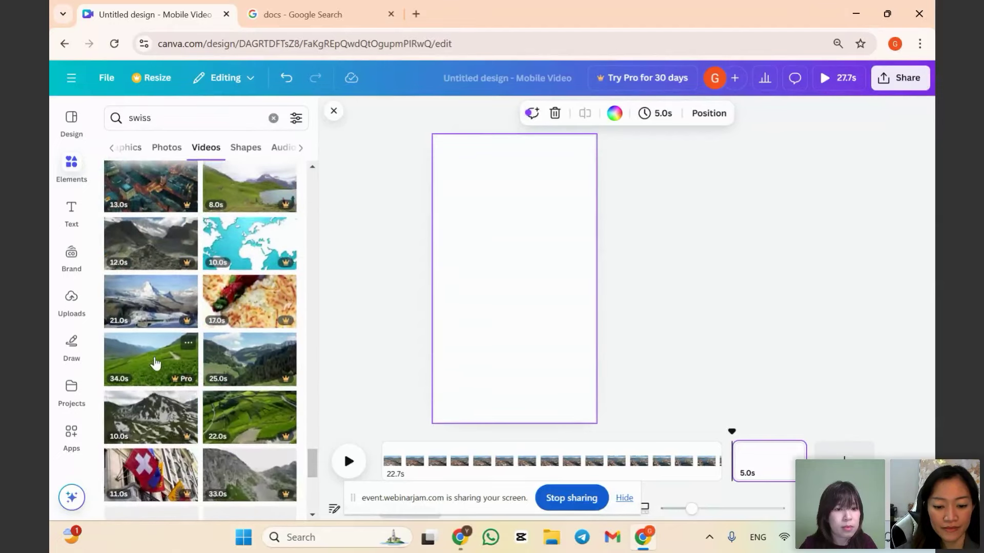
pyautogui.scroll(-10, 155, 363)
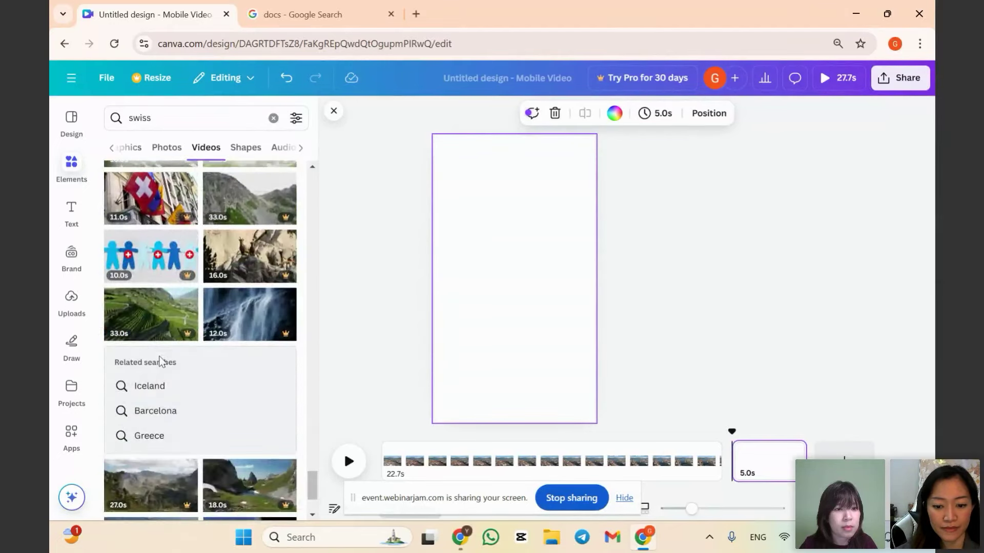
pyautogui.scroll(-2, 164, 361)
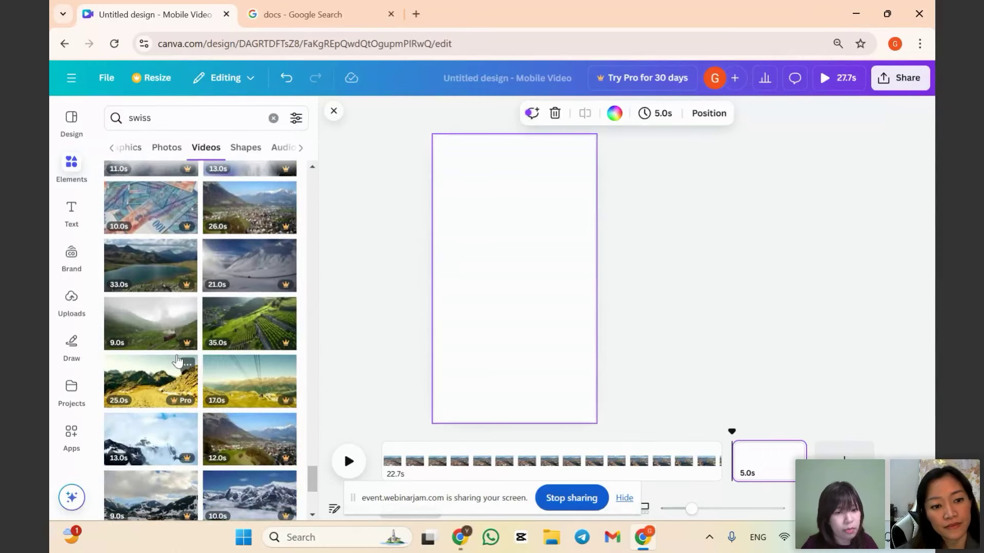
pyautogui.scroll(-3, 177, 355)
# Search the video elements for "travel" instead of "swiss".
pyautogui.click(187, 115)
pyautogui.hotkey('ctrl', 'a')
pyautogui.write('travel')
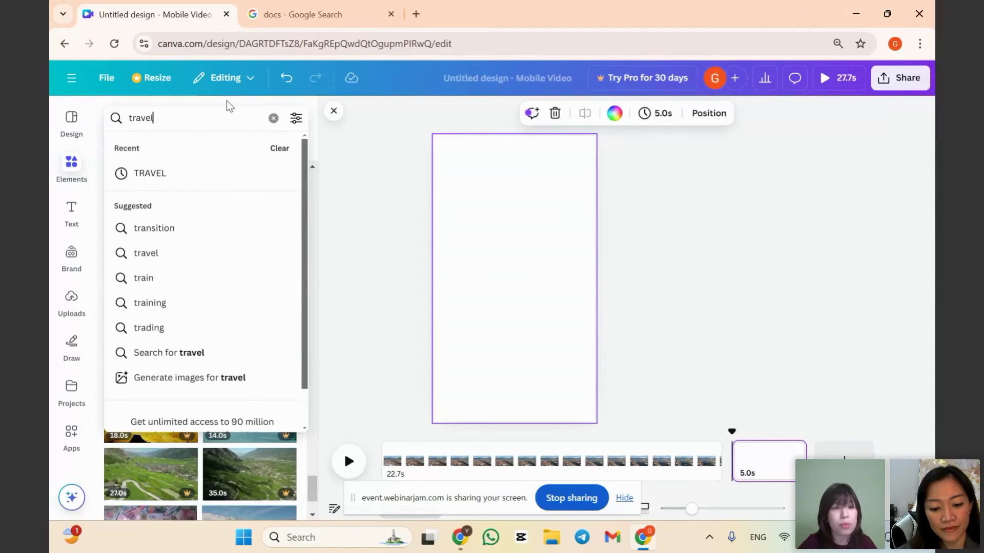
pyautogui.press('Return')
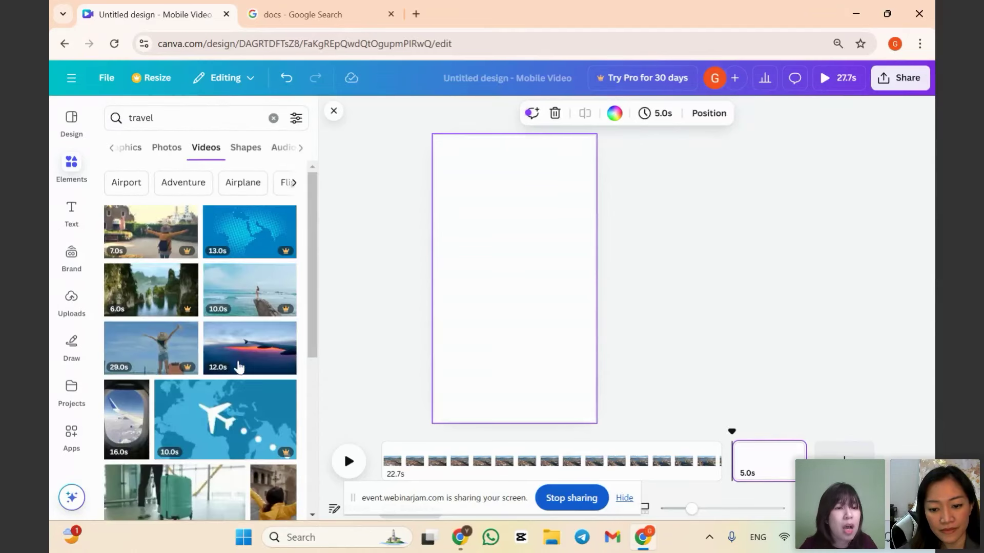
# Move the blank page to the start of the timeline and add the 13.0s green suitcase airport clip to it.
pyautogui.scroll(-5, 206, 376)
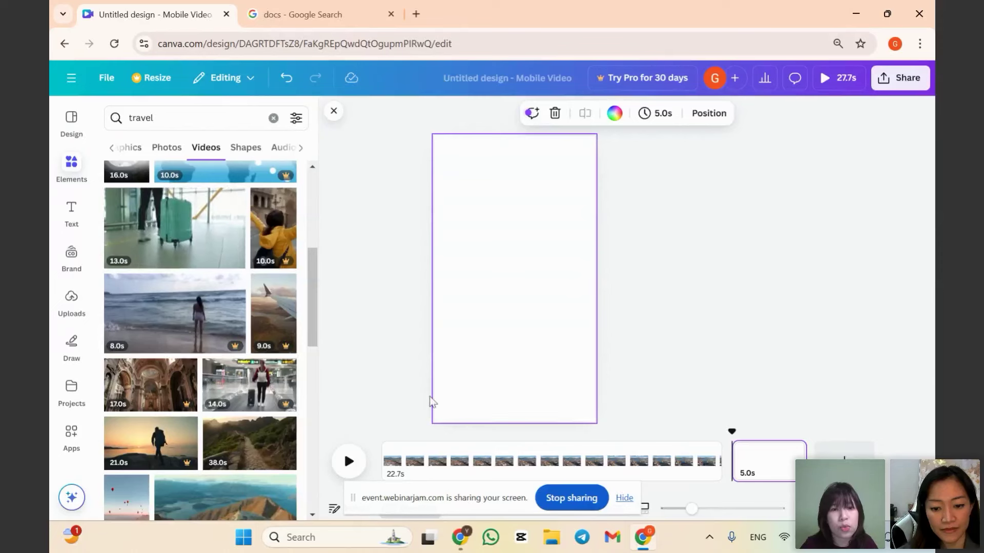
pyautogui.moveTo(779, 471); pyautogui.dragTo(525, 458)
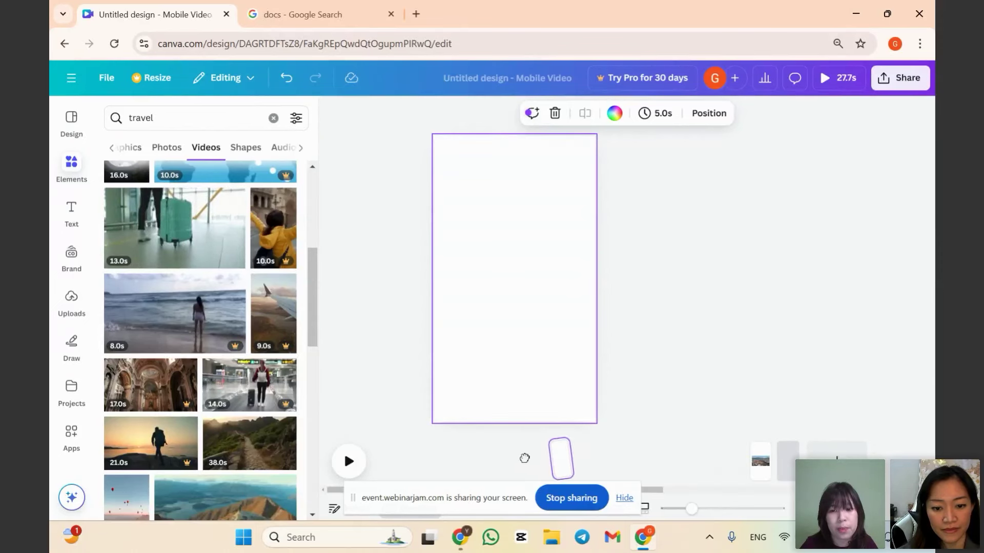
pyautogui.moveTo(823, 458); pyautogui.dragTo(621, 448)
pyautogui.moveTo(721, 455); pyautogui.dragTo(724, 456)
pyautogui.click(162, 263)
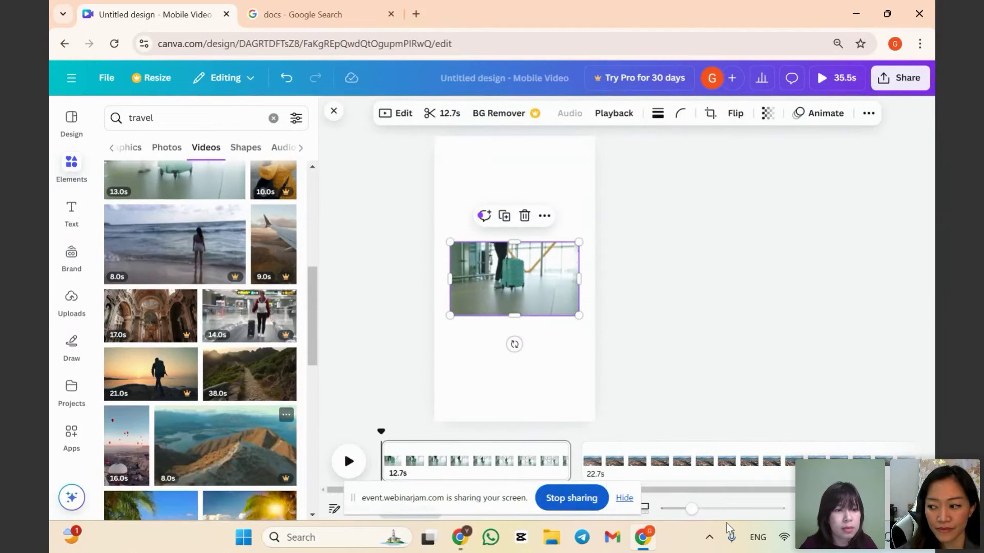
# Add a page at the end of the timeline and place the 16.0s hot air balloon clip on it.
pyautogui.click(915, 461)
pyautogui.scroll(-1, 186, 395)
pyautogui.click(126, 377)
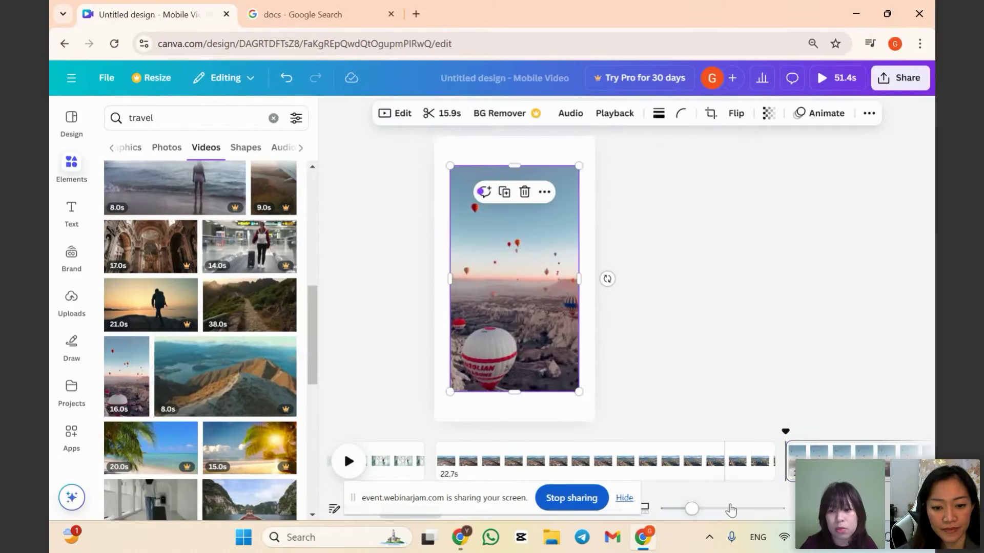
# Add a page after the hot air balloon clip and place the 24.0s aerial clip of a turquoise lakeside village on it.
pyautogui.hscroll(3, 733, 488)
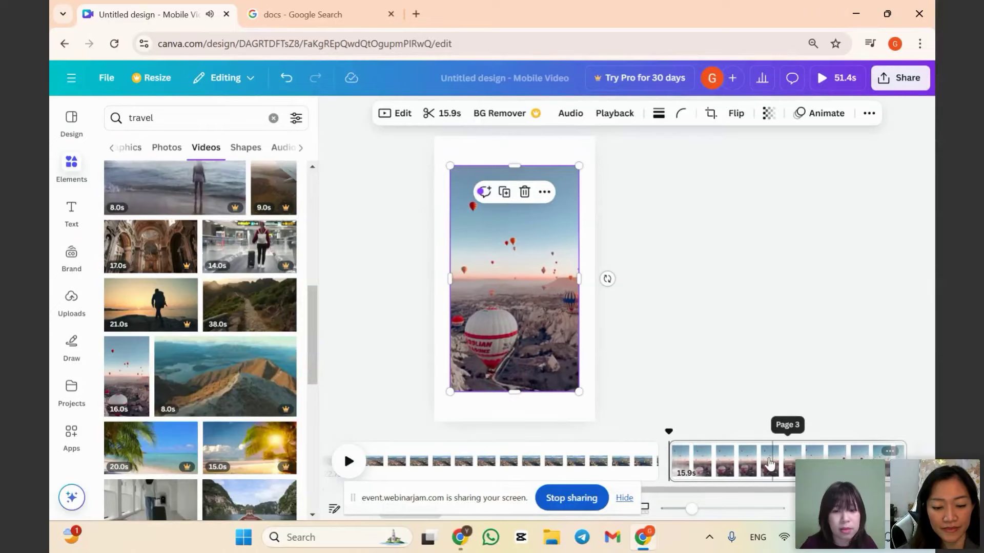
pyautogui.click(689, 464)
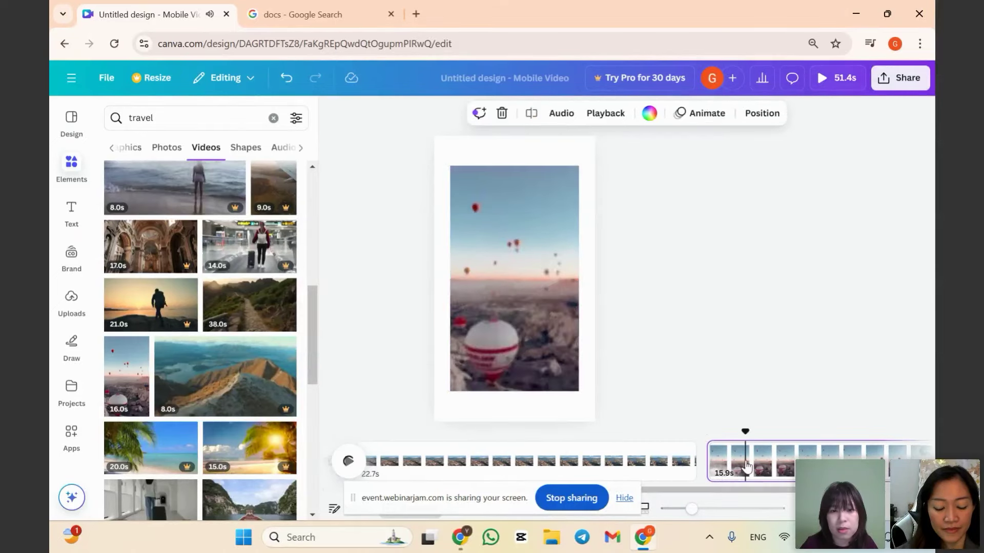
pyautogui.hscroll(2, 723, 461)
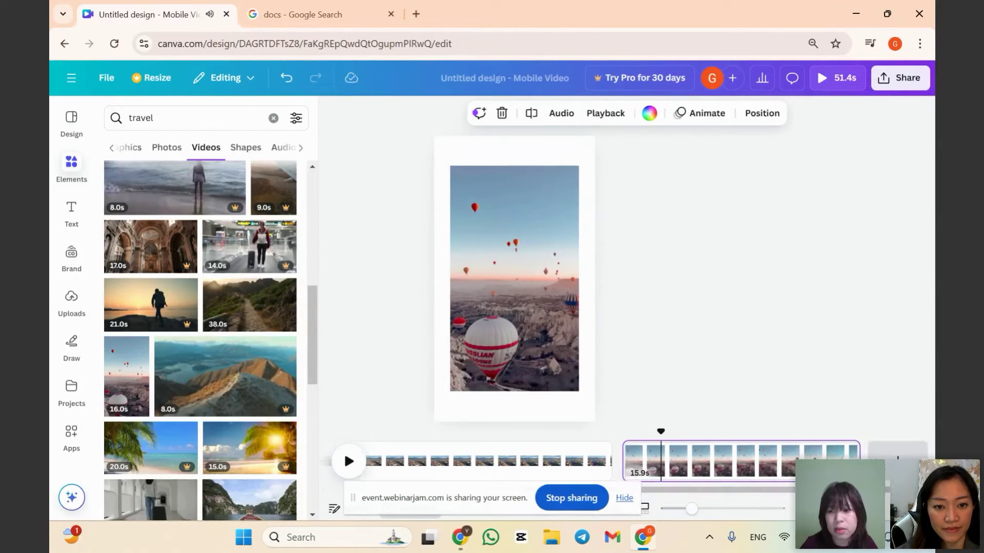
pyautogui.click(897, 460)
pyautogui.scroll(-1, 210, 382)
pyautogui.scroll(-5, 210, 382)
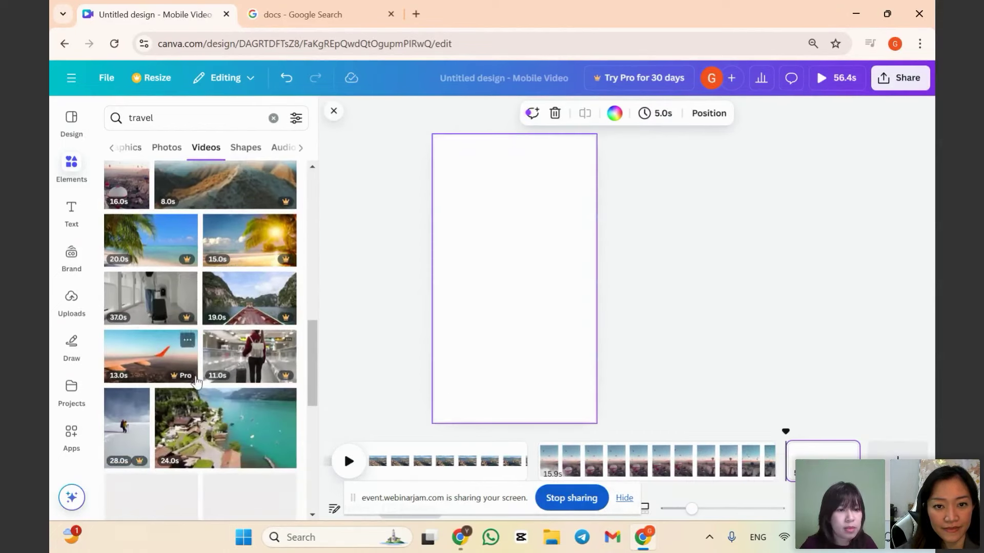
pyautogui.scroll(-1, 233, 350)
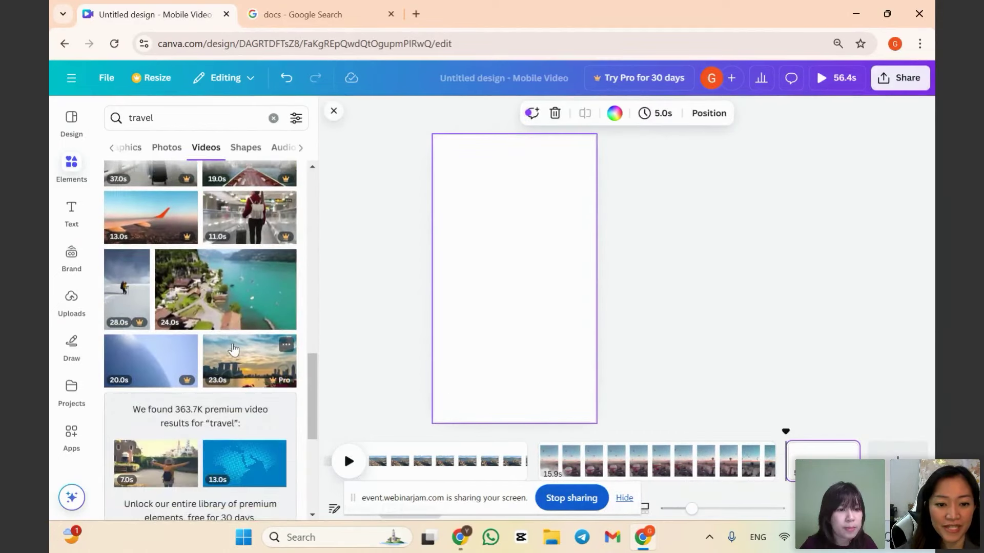
pyautogui.click(234, 309)
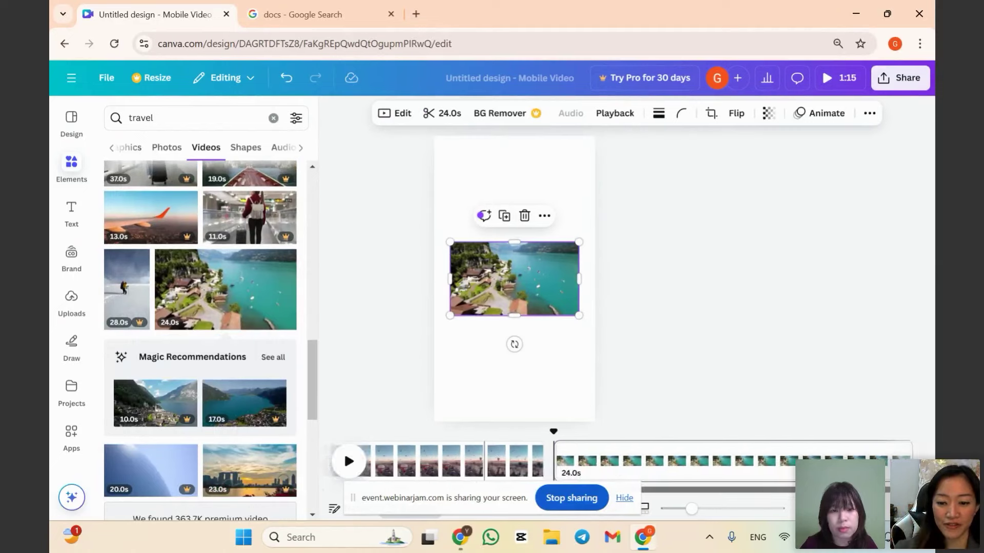
# Add a page after the turquoise lake clip and place the 7.0s clip of a backpacker with outstretched arms on it.
pyautogui.scroll(-2, 167, 419)
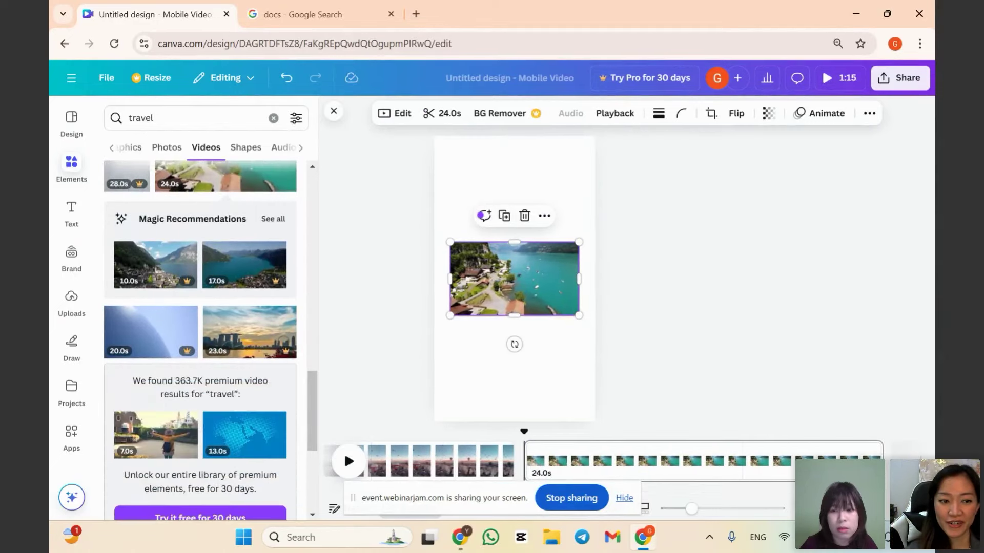
pyautogui.click(901, 450)
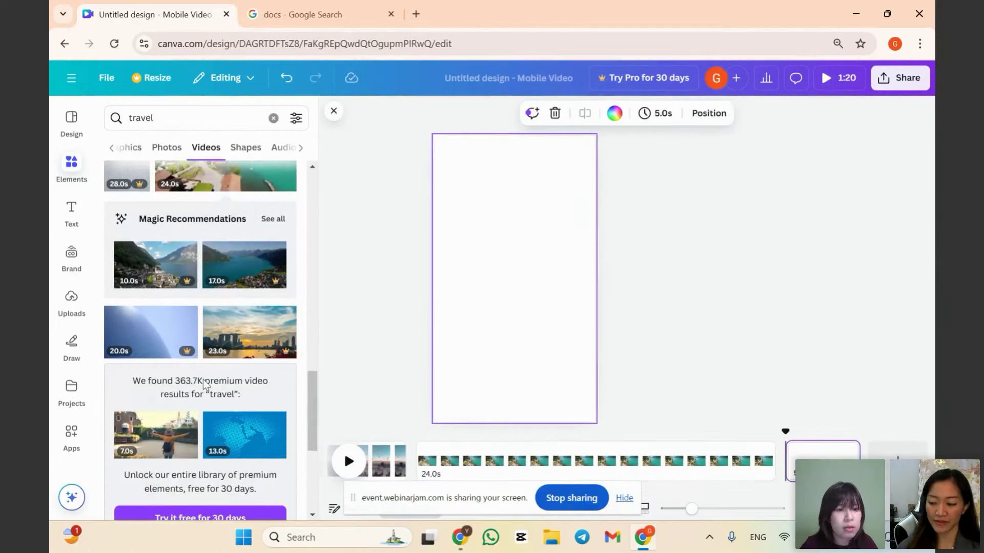
pyautogui.scroll(-3, 147, 253)
pyautogui.click(147, 253)
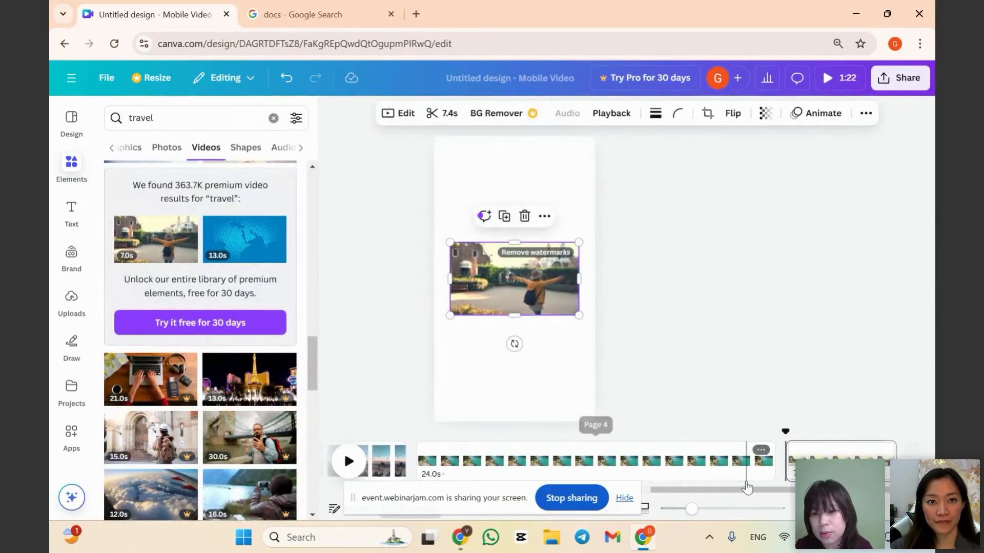
# Review the order of the clips in the timeline and play a short preview of the reel.
pyautogui.hscroll(-5, 746, 490)
pyautogui.hscroll(-5, 530, 461)
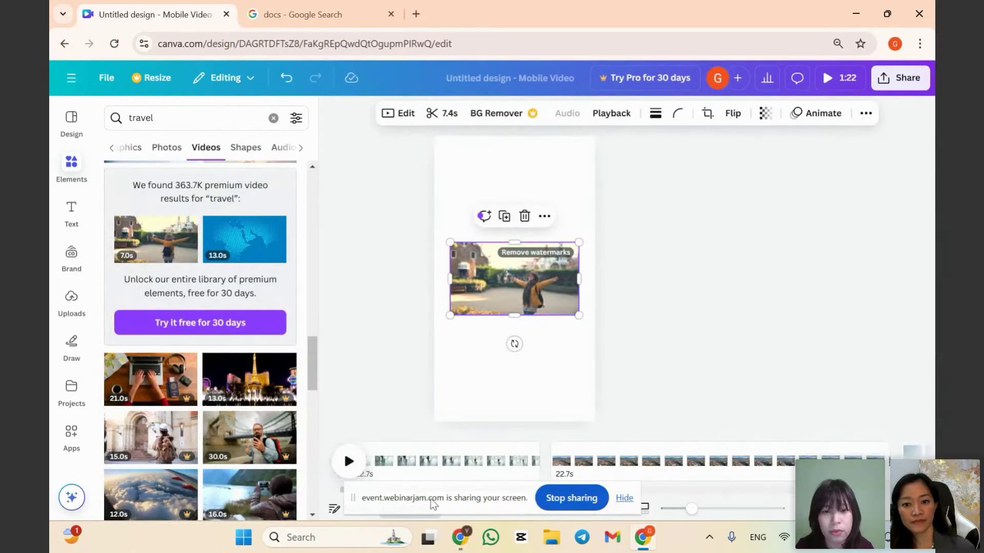
pyautogui.click(725, 368)
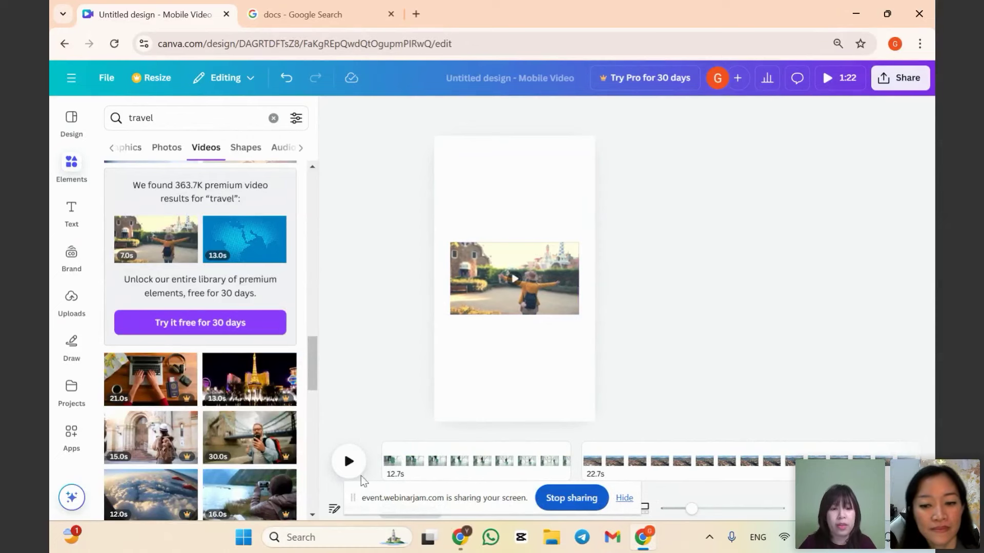
pyautogui.click(346, 461)
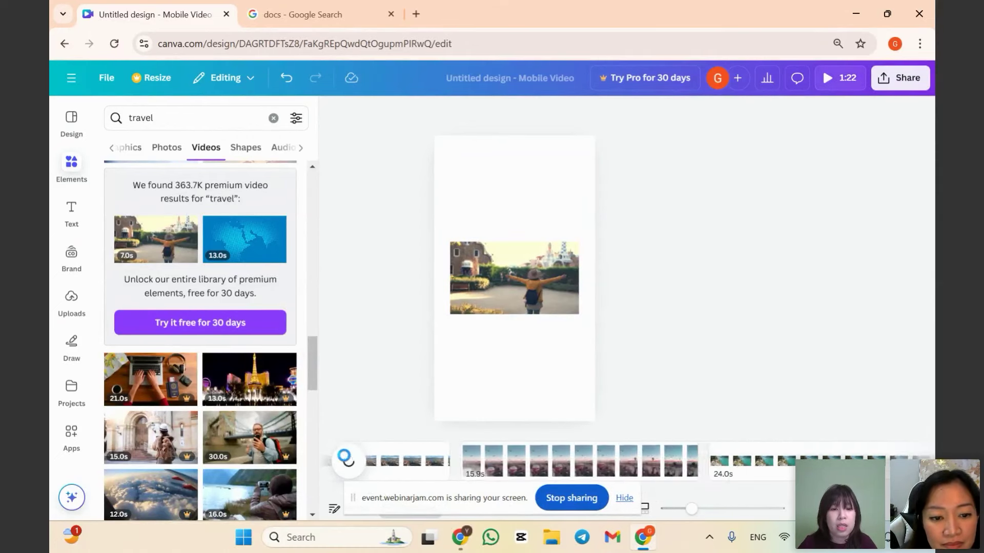
pyautogui.click(352, 462)
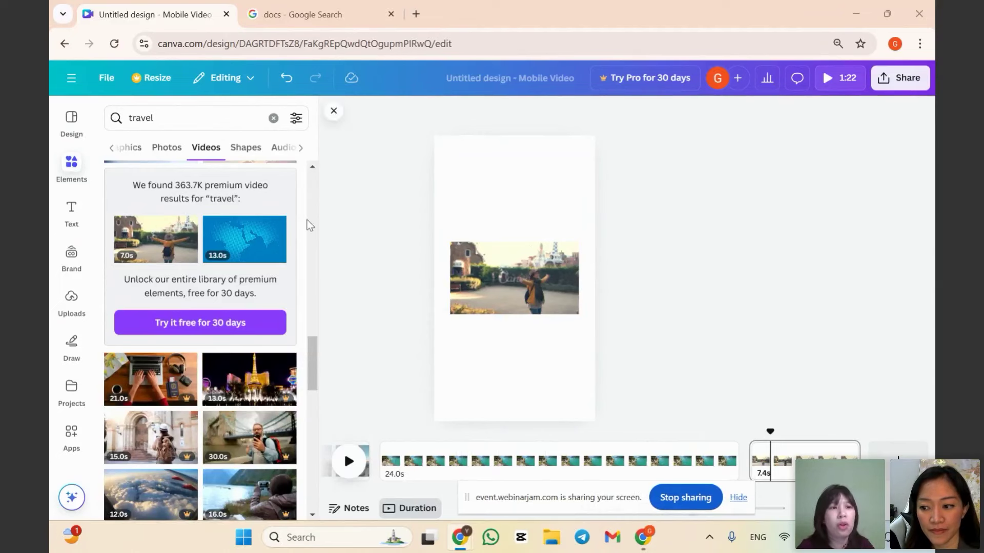
# View the uploaded images and return to the travel video results.
pyautogui.click(71, 305)
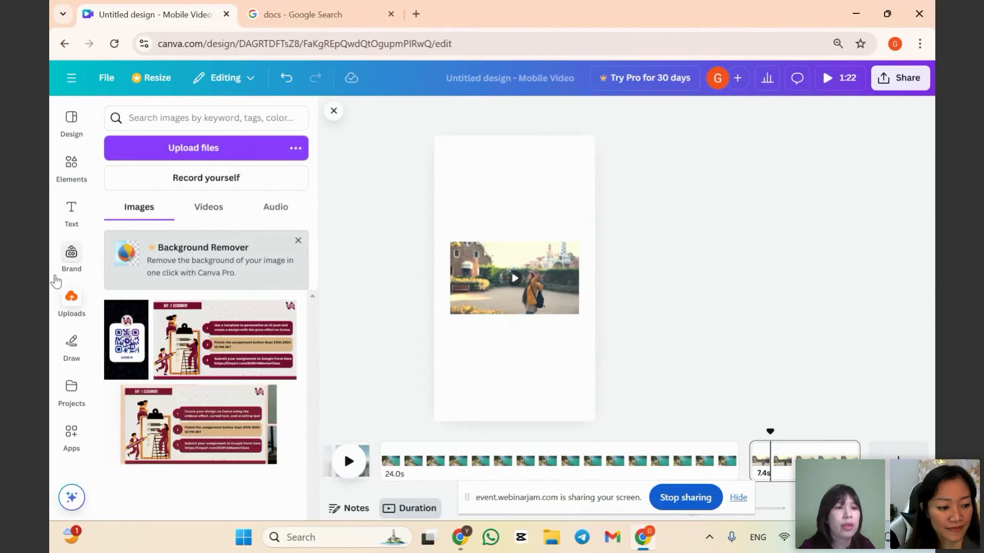
pyautogui.click(63, 165)
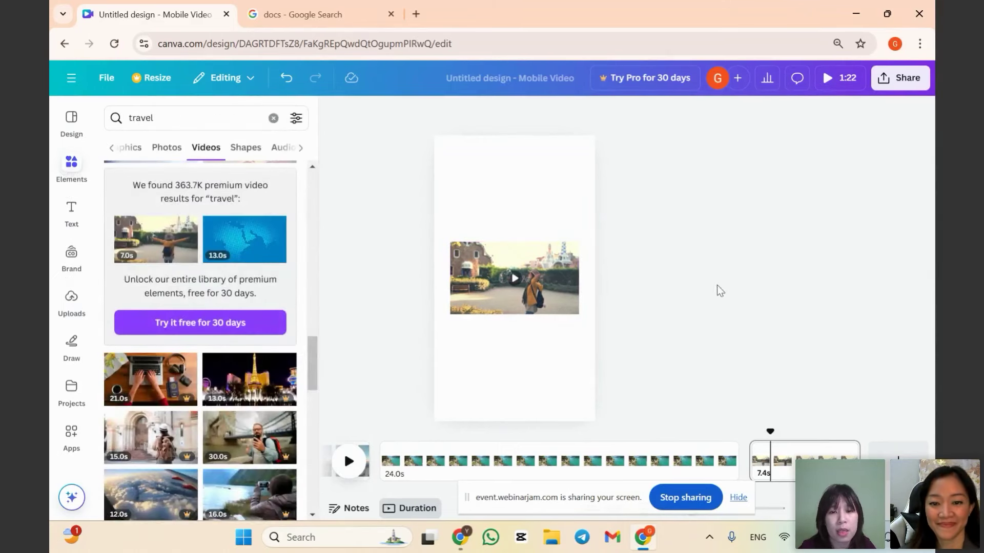
# Set the green suitcase clip on the first page as the page background.
pyautogui.hscroll(-5, 559, 461)
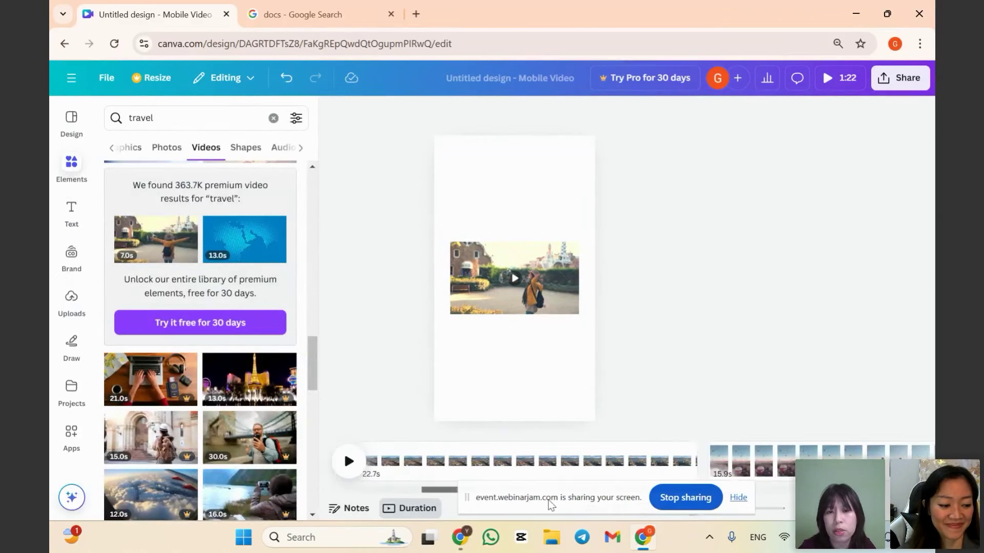
pyautogui.click(562, 196)
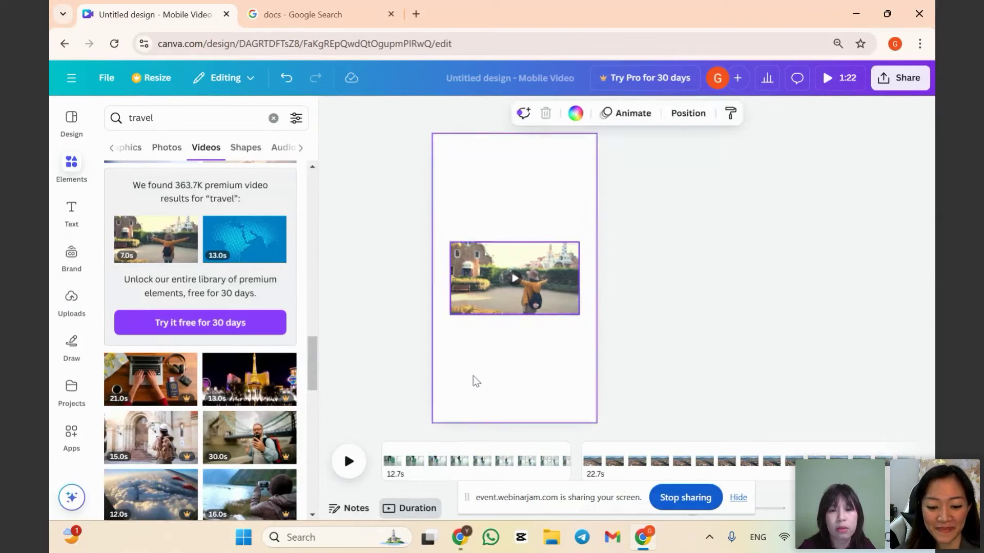
pyautogui.click(490, 461)
pyautogui.click(432, 474)
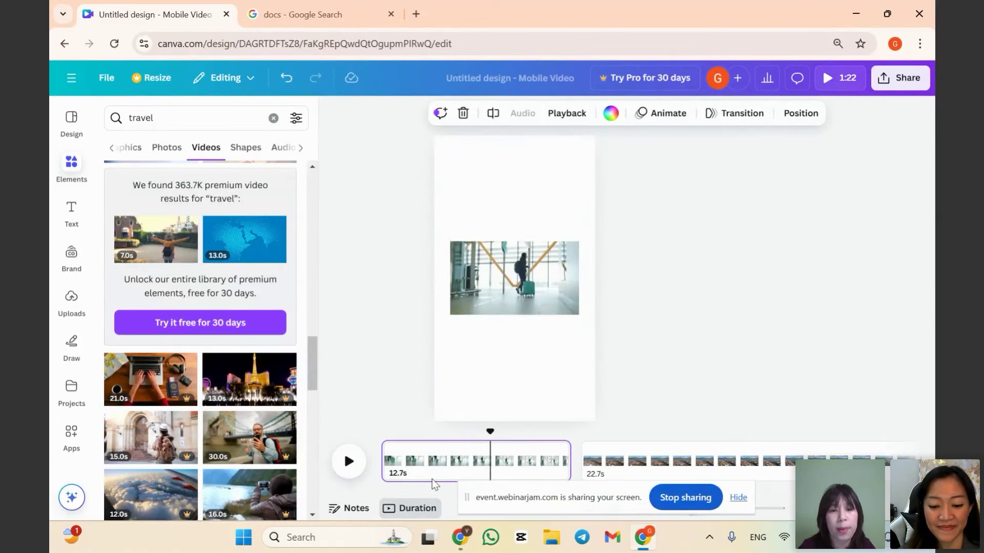
pyautogui.rightClick(519, 259)
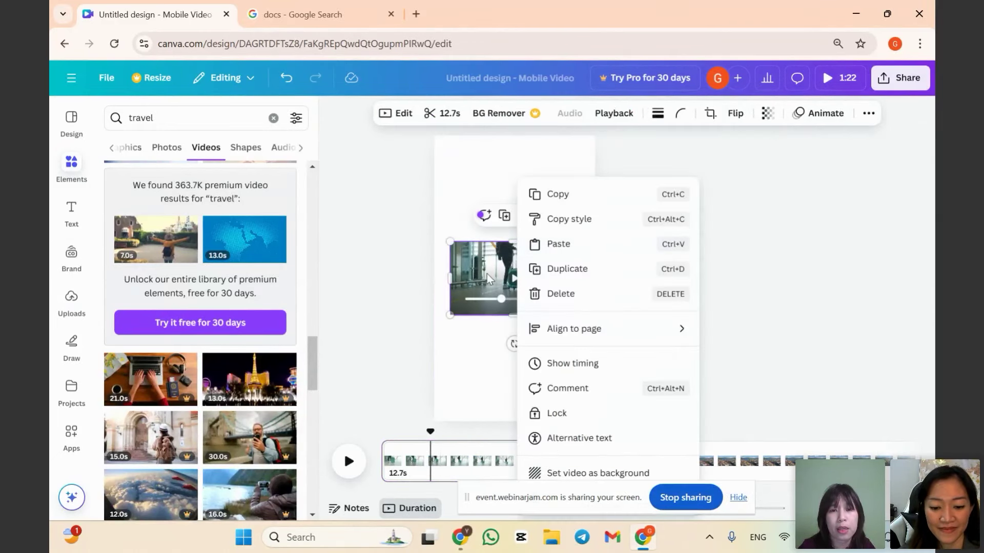
pyautogui.click(614, 473)
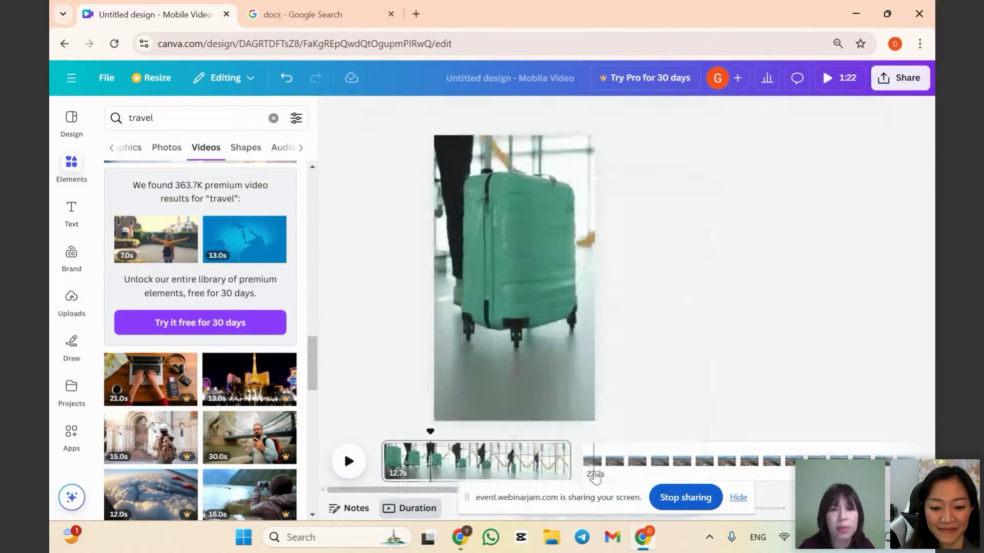
# Set the lakeside old-town clip on the second page as the page background.
pyautogui.click(667, 464)
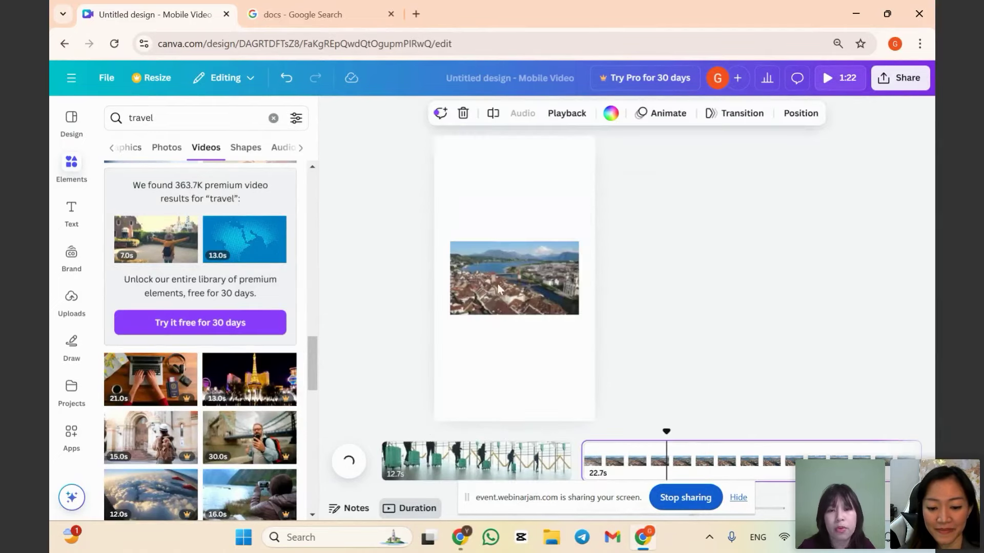
pyautogui.rightClick(503, 260)
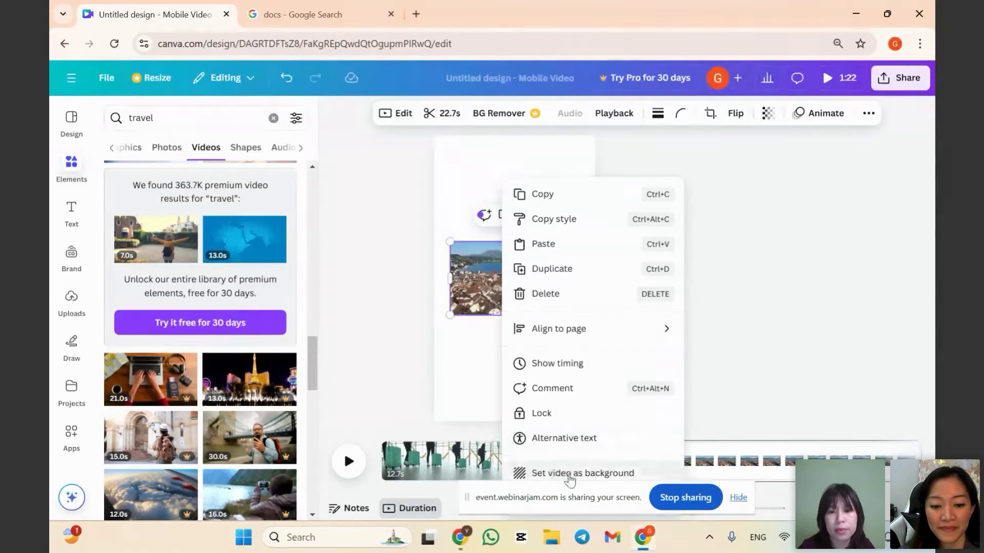
pyautogui.click(556, 473)
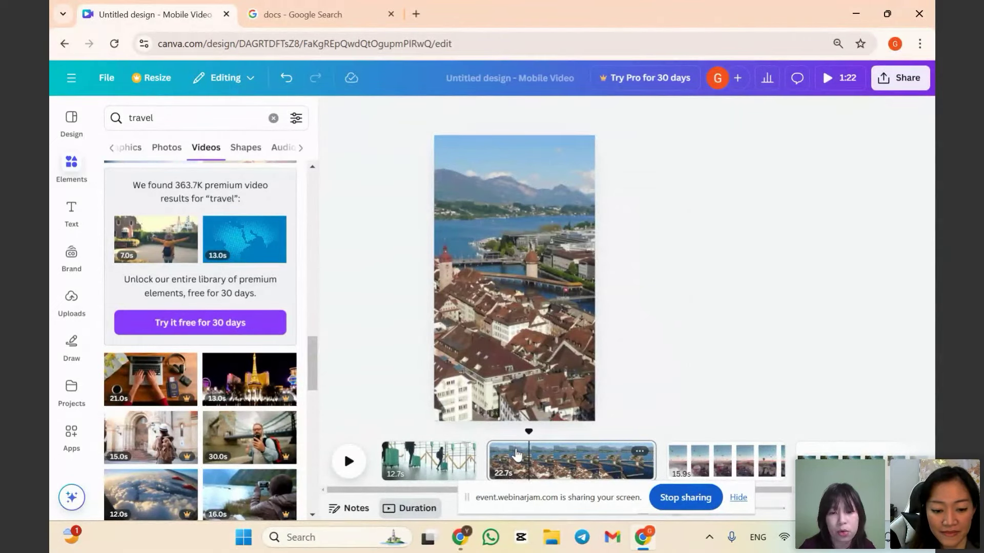
# Set the hot-air balloon clip on the third page and the turquoise lake clip on the fourth page as page backgrounds.
pyautogui.scroll(-3, 574, 469)
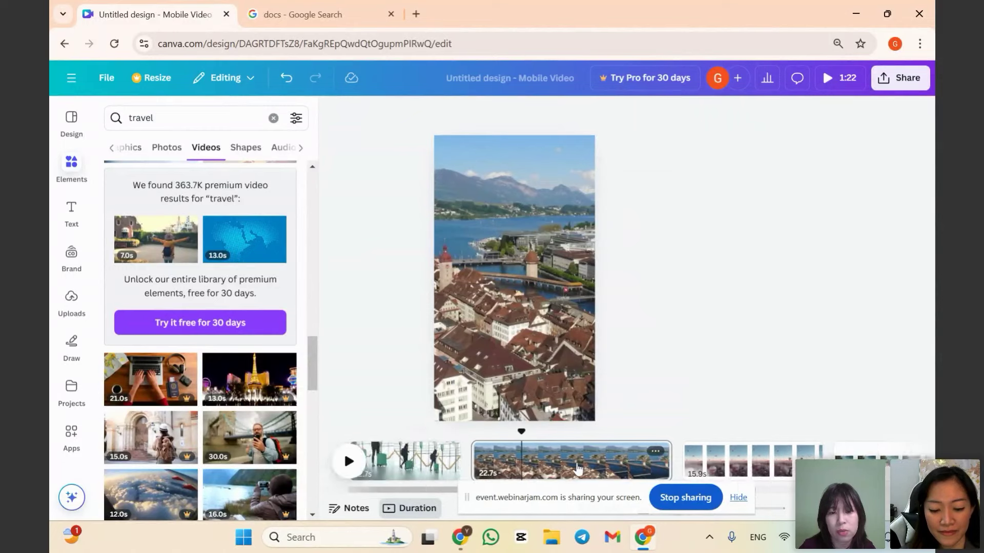
pyautogui.click(644, 477)
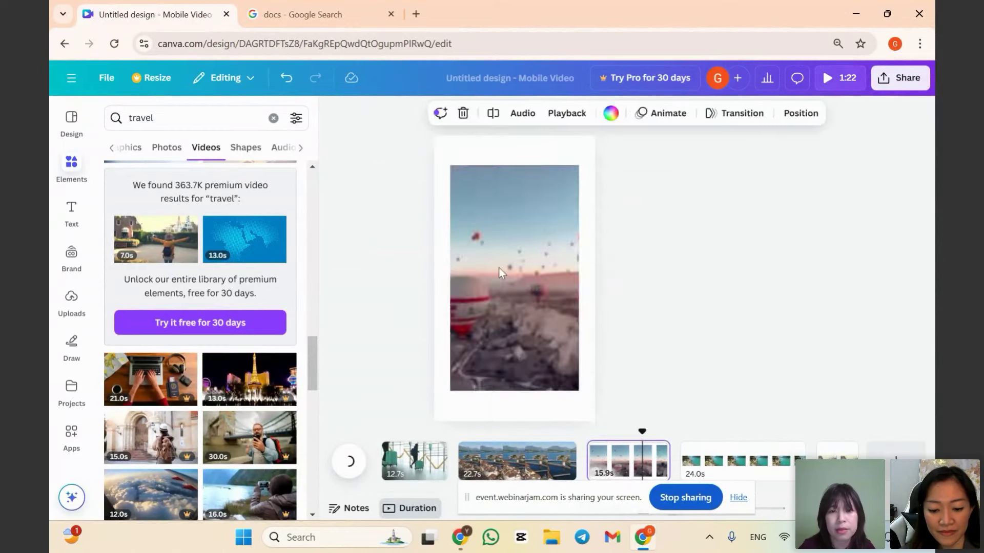
pyautogui.rightClick(499, 267)
pyautogui.click(534, 470)
pyautogui.click(720, 465)
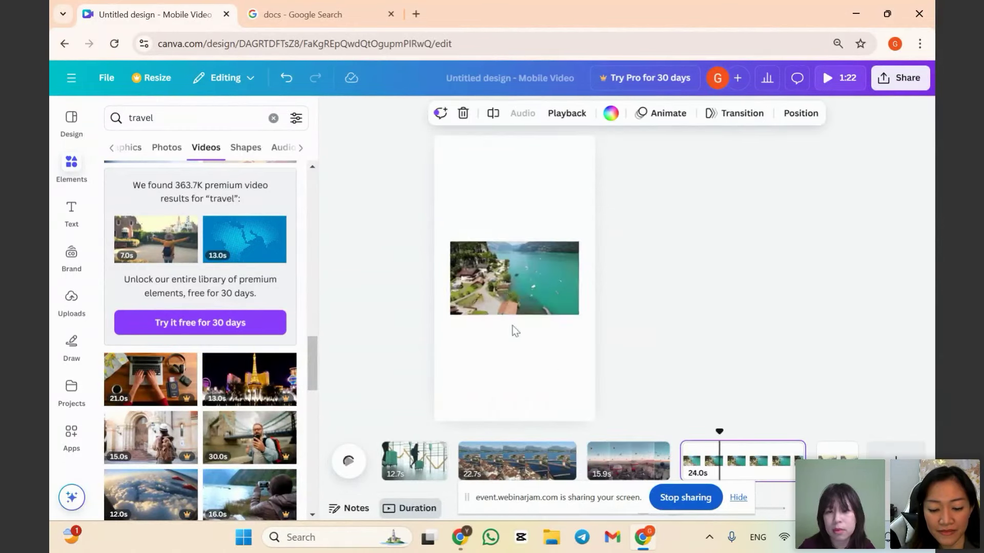
pyautogui.rightClick(509, 297)
pyautogui.click(767, 464)
# Try to fill the fifth page by enlarging, repositioning and heightening the backpacker clip by hand.
pyautogui.click(837, 461)
pyautogui.rightClick(525, 279)
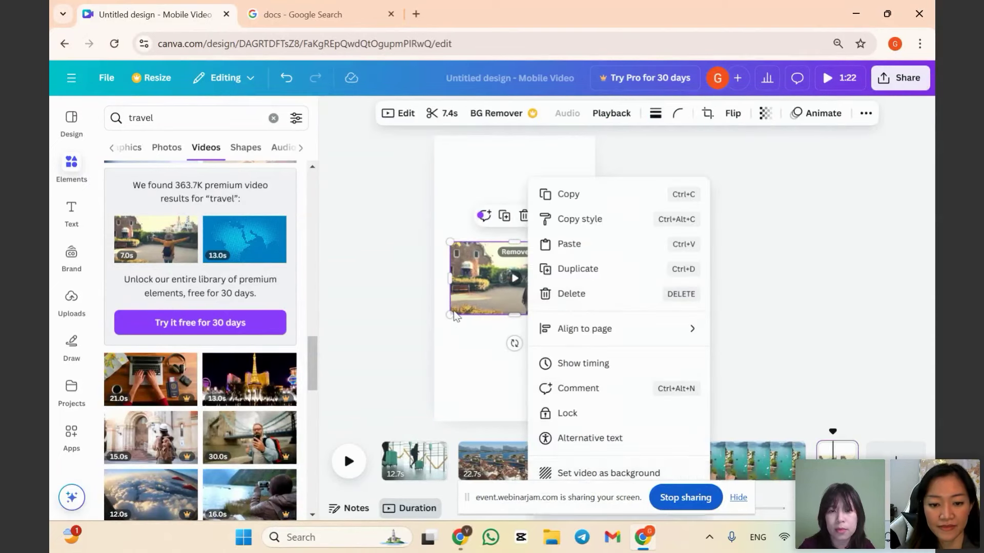
pyautogui.click(449, 358)
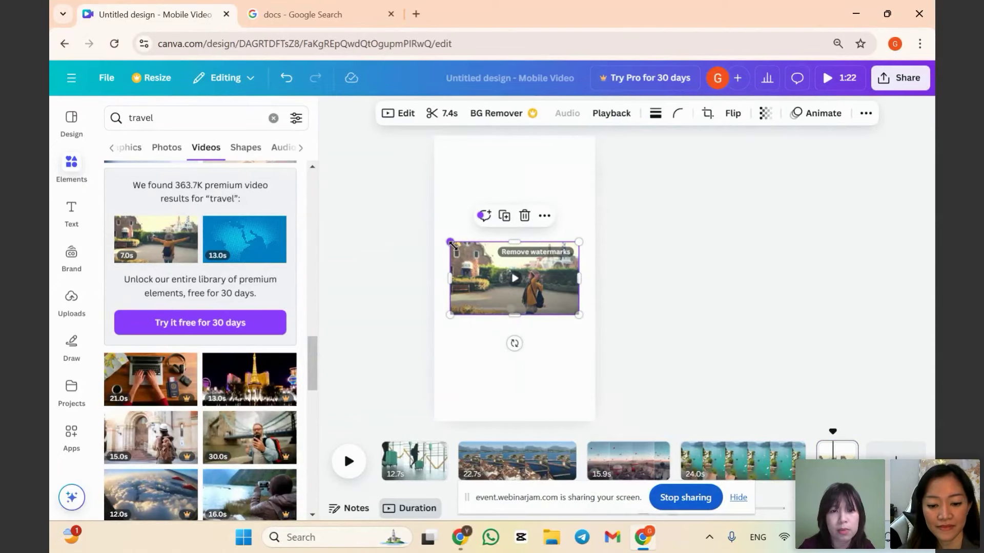
pyautogui.moveTo(451, 242); pyautogui.dragTo(403, 216)
pyautogui.moveTo(579, 313); pyautogui.dragTo(647, 352)
pyautogui.moveTo(551, 302)
pyautogui.mouseDown()
pyautogui.moveTo(551, 325)
pyautogui.moveTo(556, 302)
pyautogui.mouseUp()
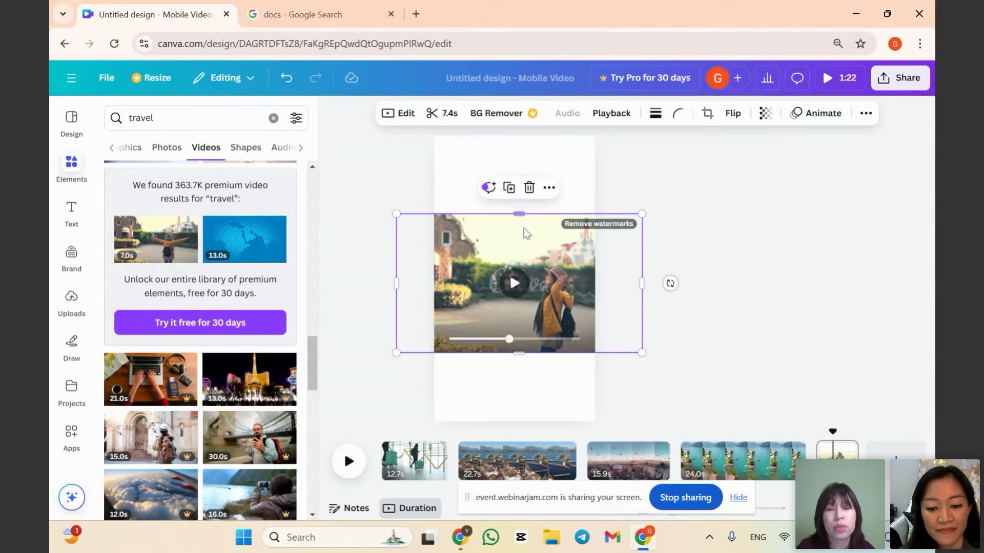
pyautogui.moveTo(518, 235)
pyautogui.mouseDown()
pyautogui.moveTo(527, 223)
pyautogui.moveTo(523, 241)
pyautogui.mouseUp()
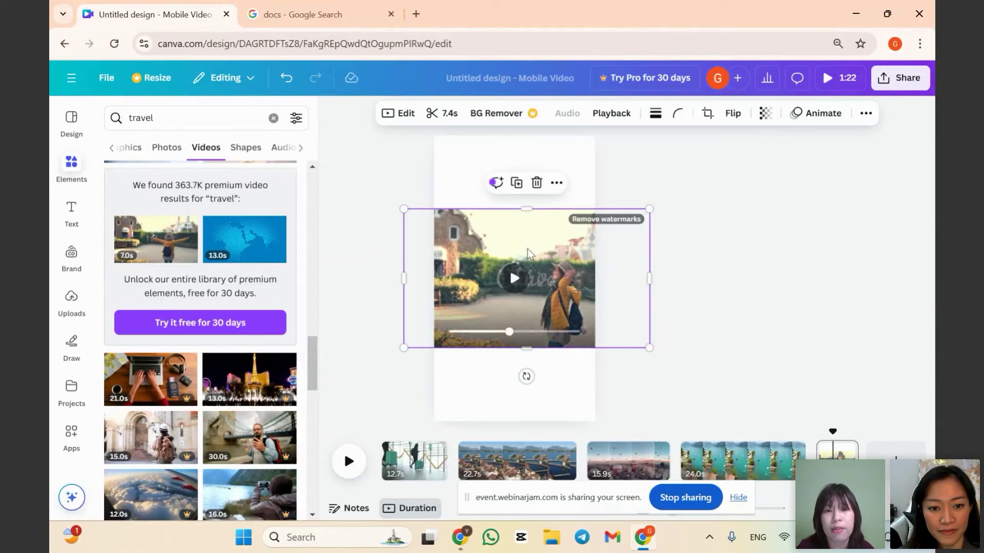
pyautogui.moveTo(527, 348); pyautogui.dragTo(528, 427)
pyautogui.moveTo(545, 377); pyautogui.dragTo(548, 336)
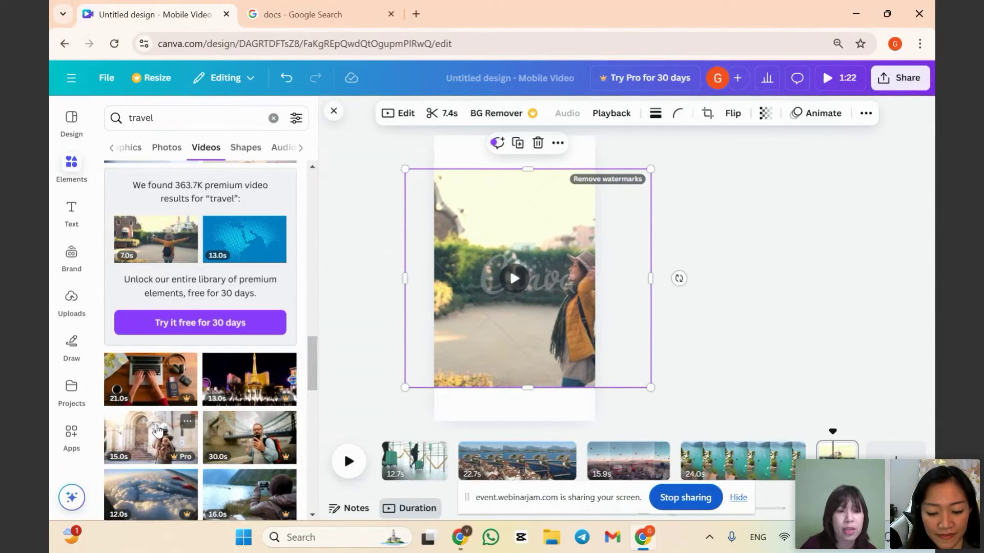
# Replace the backpacker clip on the fifth page with the 22.0s speedboat-on-turquoise-sea clip, set as the page background.
pyautogui.scroll(-2, 157, 432)
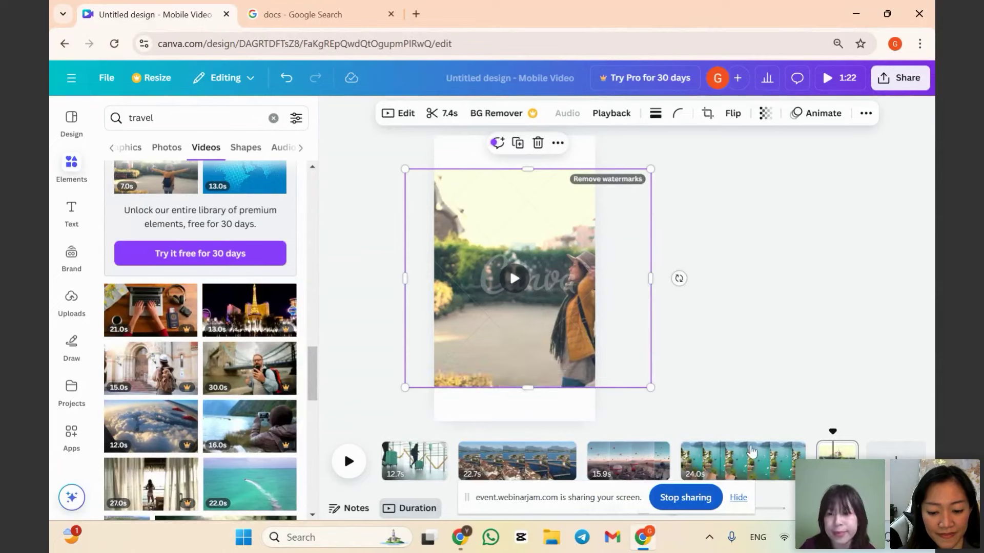
pyautogui.click(539, 143)
pyautogui.scroll(-3, 258, 348)
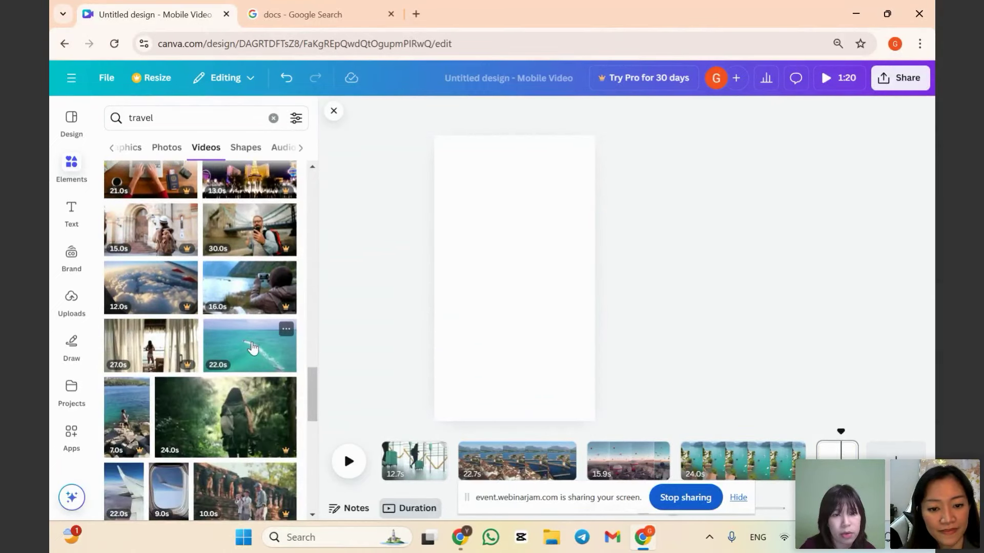
pyautogui.click(253, 348)
pyautogui.rightClick(497, 287)
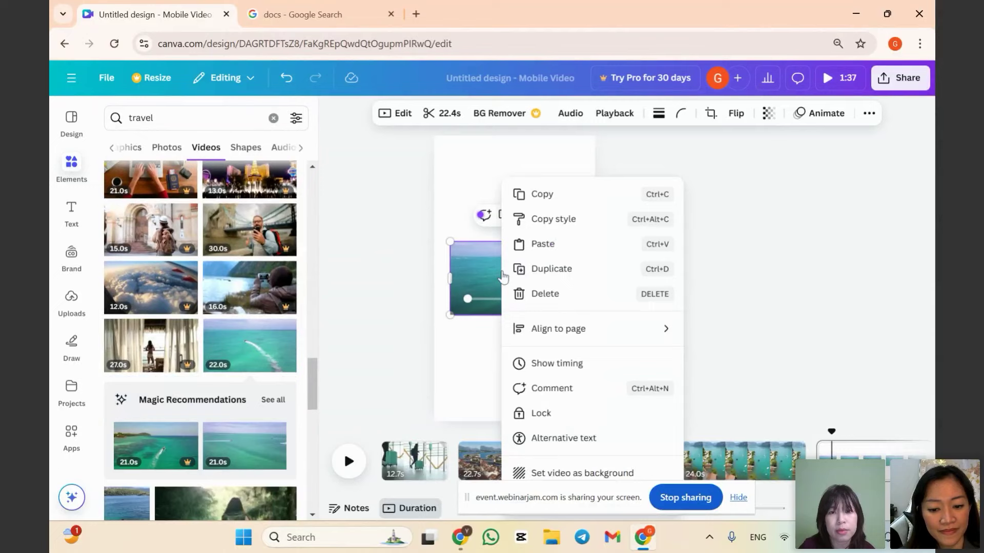
pyautogui.click(538, 475)
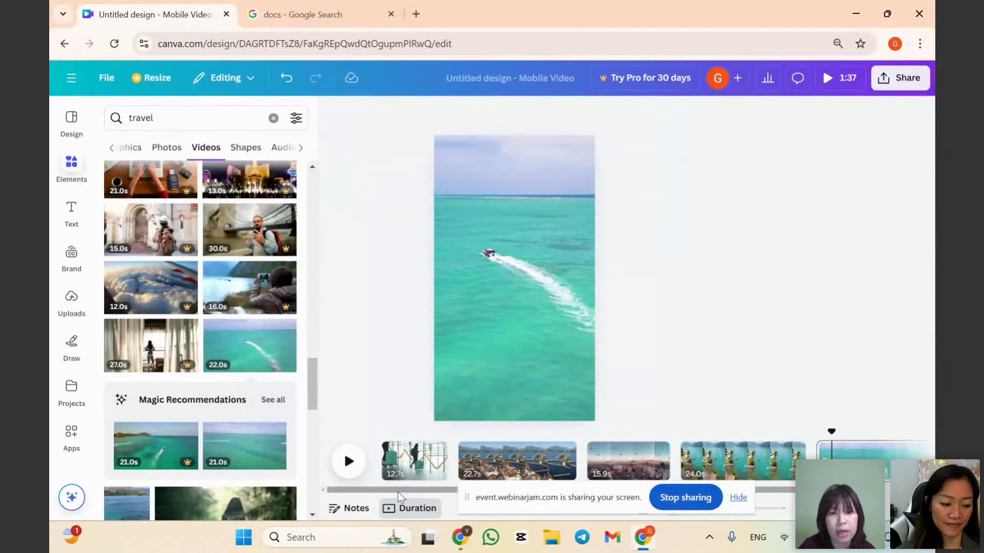
# Trim the green suitcase clip on the first page to 2.0 seconds.
pyautogui.hscroll(2, 421, 493)
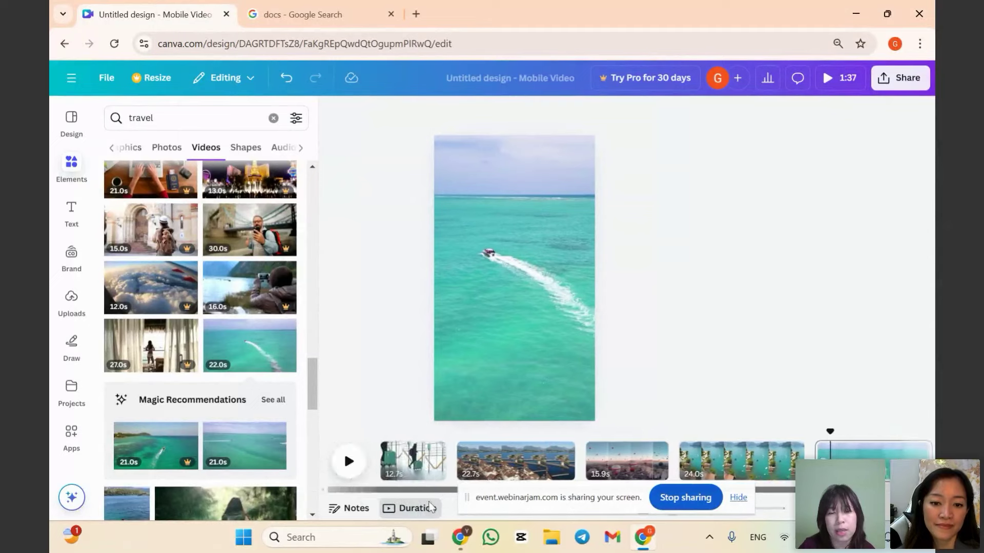
pyautogui.click(407, 461)
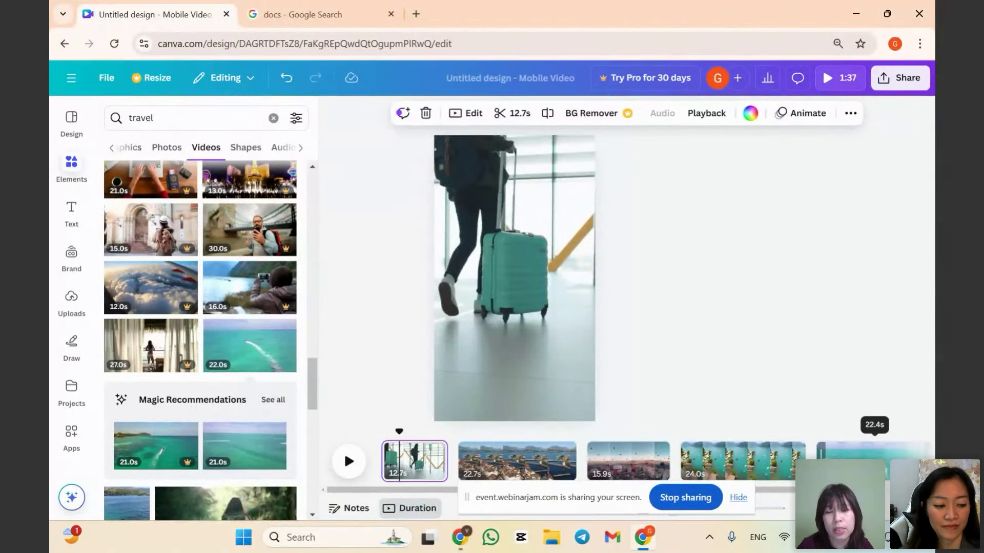
pyautogui.click(404, 472)
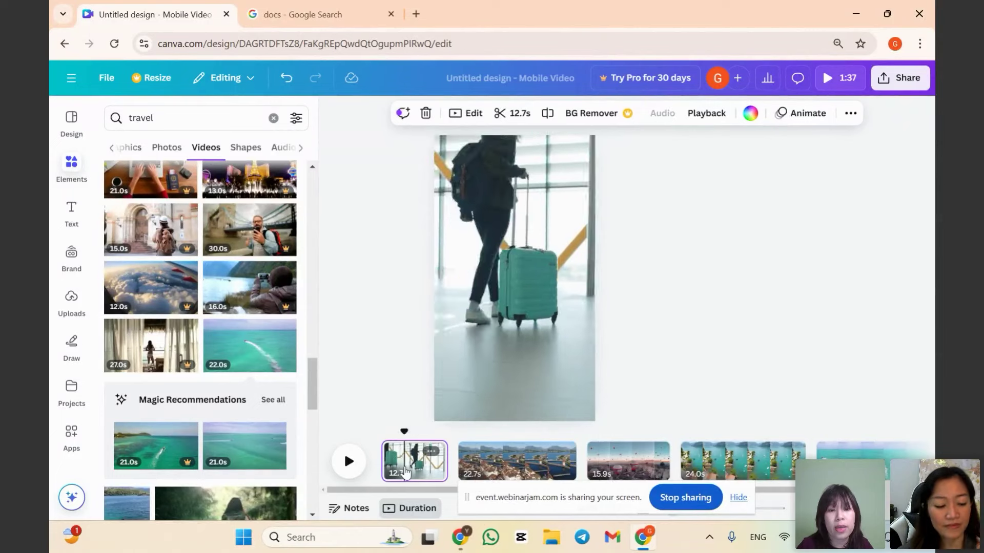
pyautogui.click(505, 115)
pyautogui.click(502, 113)
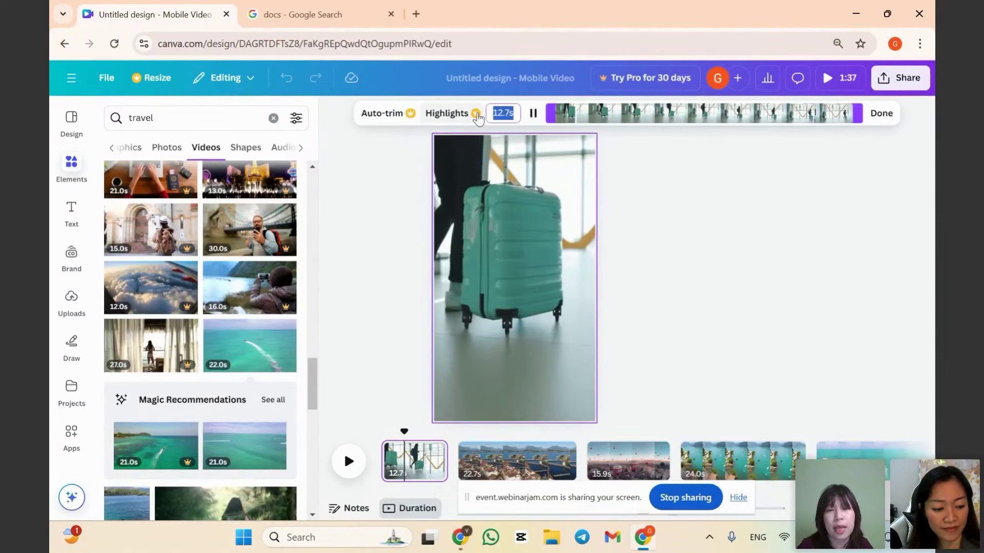
pyautogui.write('2')
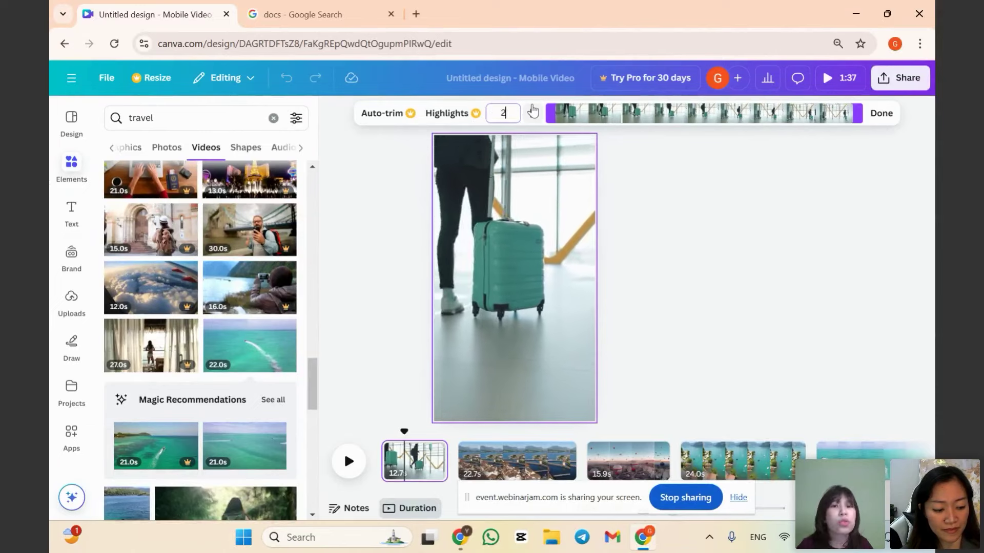
pyautogui.press('Return')
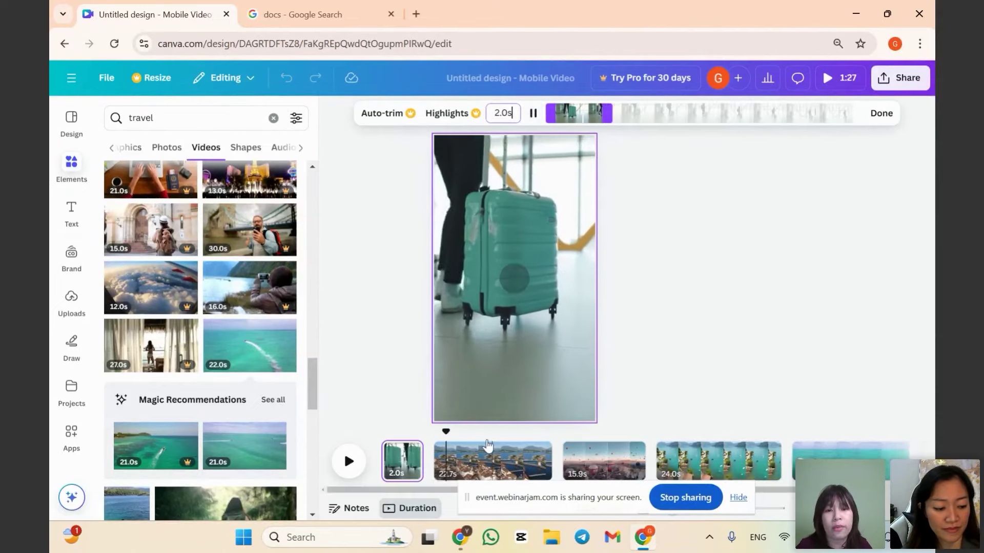
# Trim the lakeside old-town clip on the second page to 2.0 seconds.
pyautogui.click(469, 468)
pyautogui.click(519, 116)
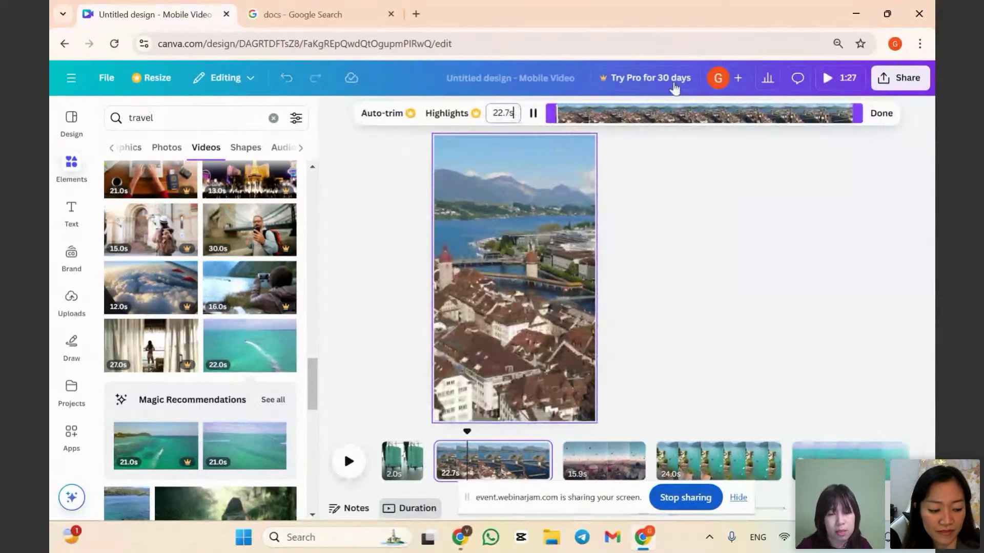
pyautogui.write('22')
pyautogui.press('Return')
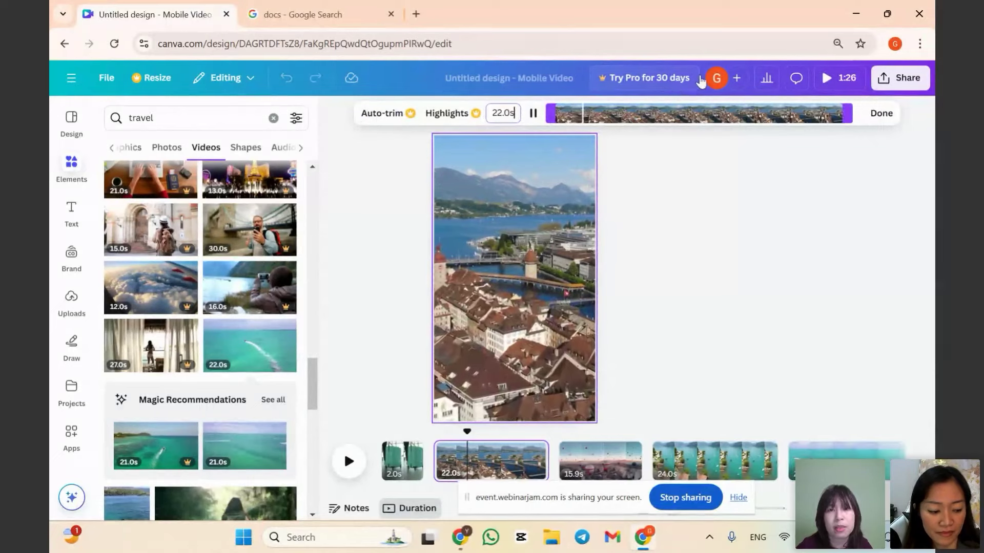
pyautogui.press('Return')
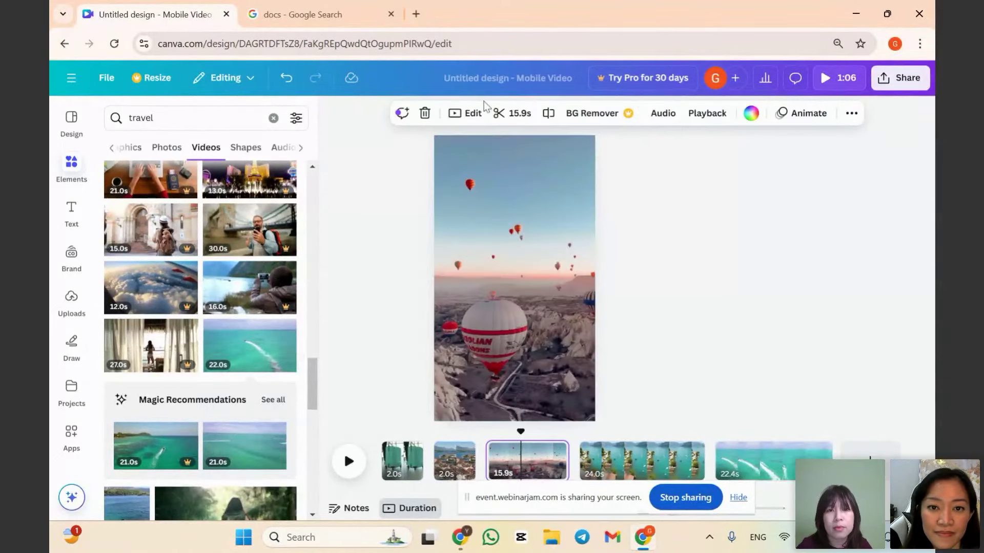
# Trim the hot-air balloon clip and the turquoise lake clip to 2.0 seconds each.
pyautogui.click(513, 113)
pyautogui.write('2')
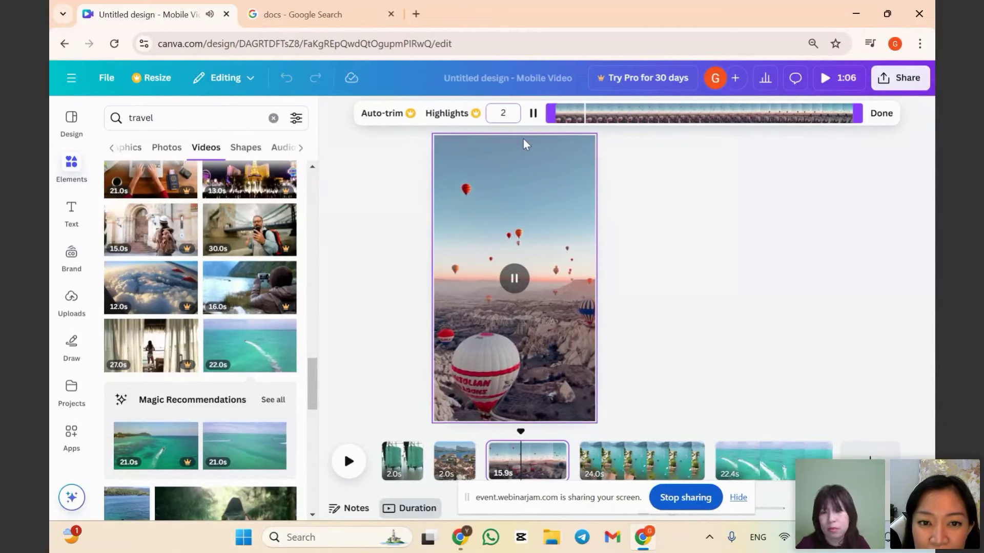
pyautogui.press('Return')
pyautogui.click(605, 464)
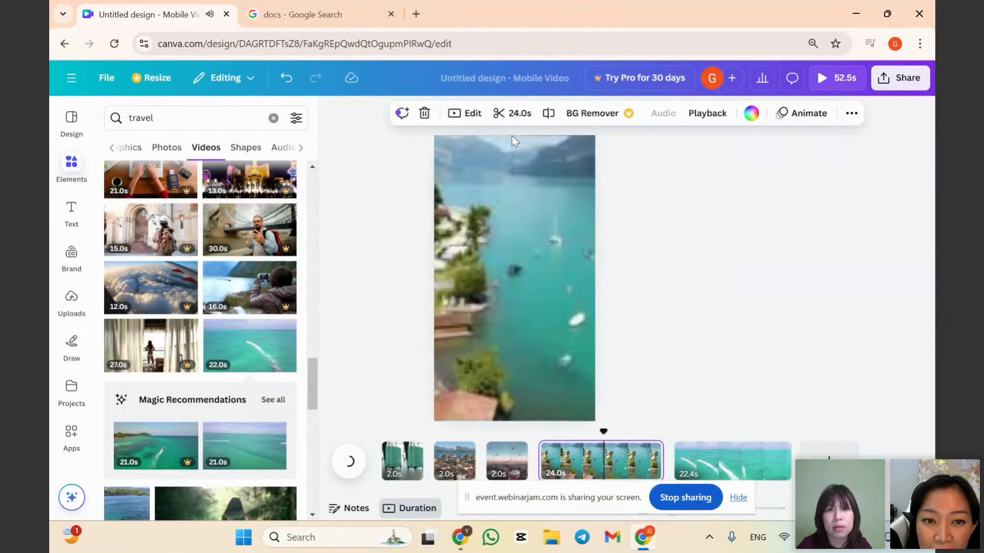
pyautogui.click(518, 112)
pyautogui.write('2')
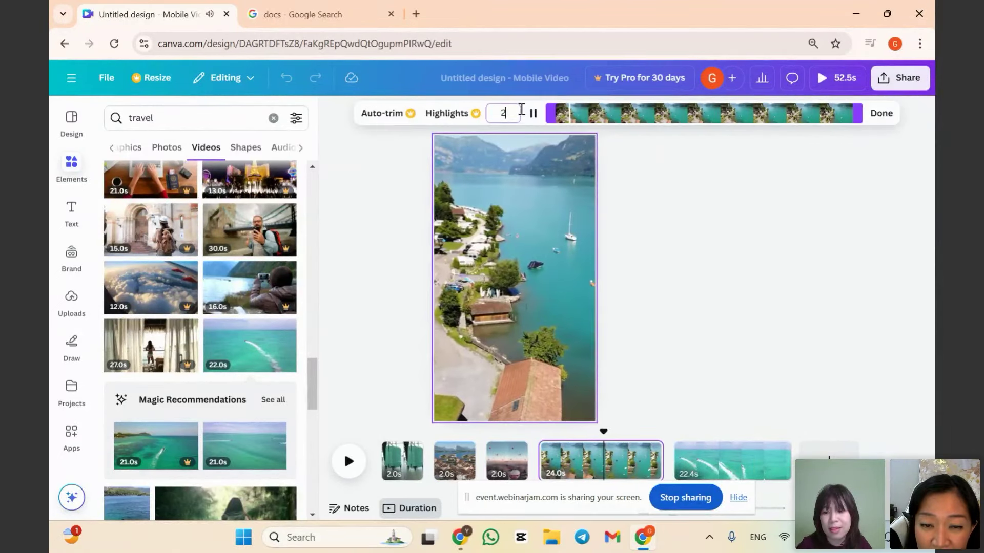
pyautogui.press('Return')
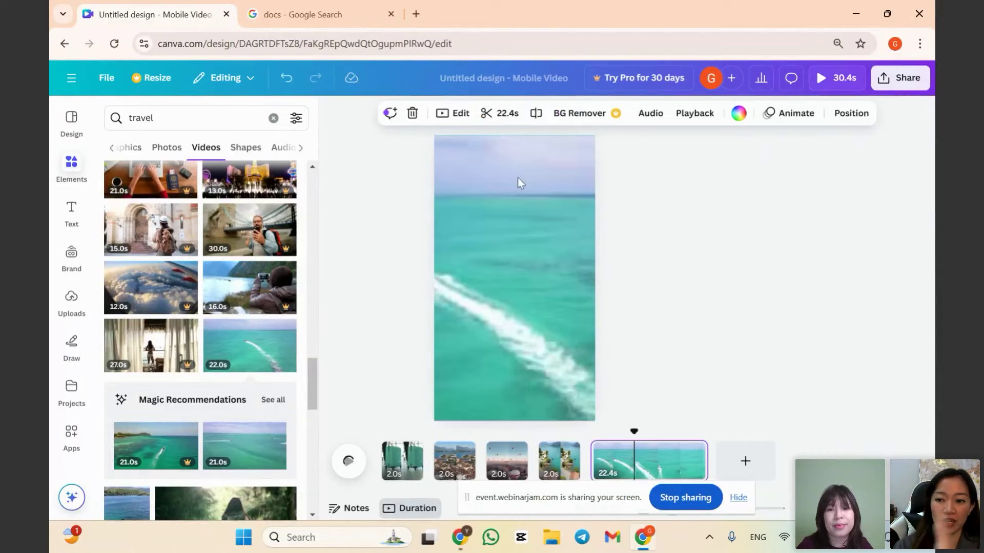
# Trim the speedboat clip on the fifth page to 2.0 seconds.
pyautogui.click(508, 113)
pyautogui.write('2')
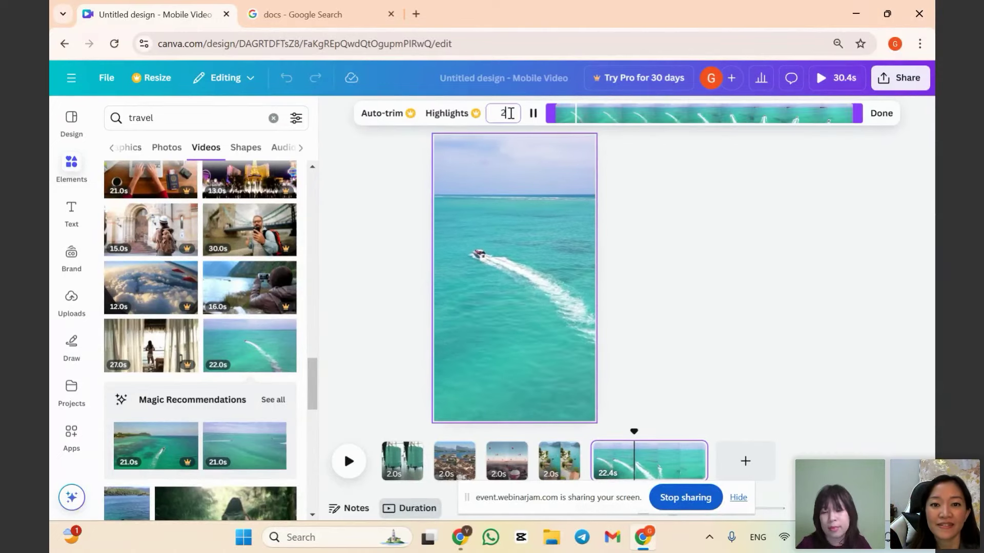
pyautogui.press('Return')
pyautogui.moveTo(737, 460); pyautogui.dragTo(632, 461)
pyautogui.click(509, 117)
pyautogui.doubleClick(502, 113)
pyautogui.write('2.0s')
pyautogui.click(661, 312)
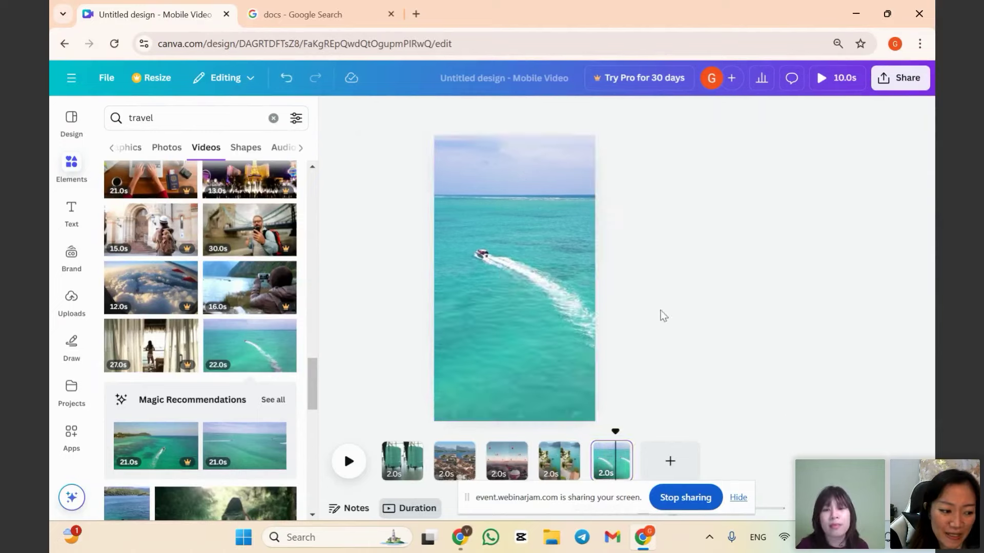
# Play the reel from the first page, pause it on the hot-air balloon clip and return to the first page.
pyautogui.click(407, 464)
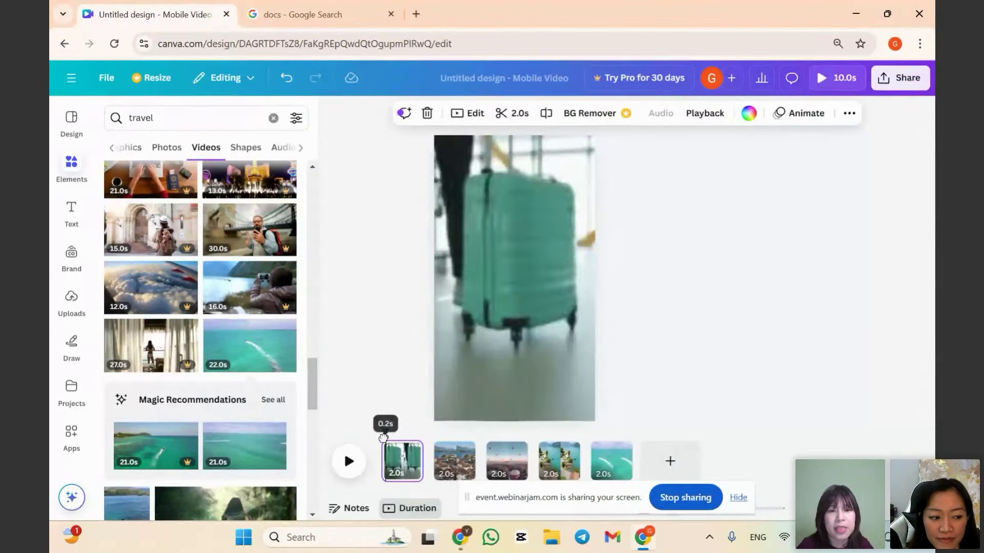
pyautogui.click(348, 464)
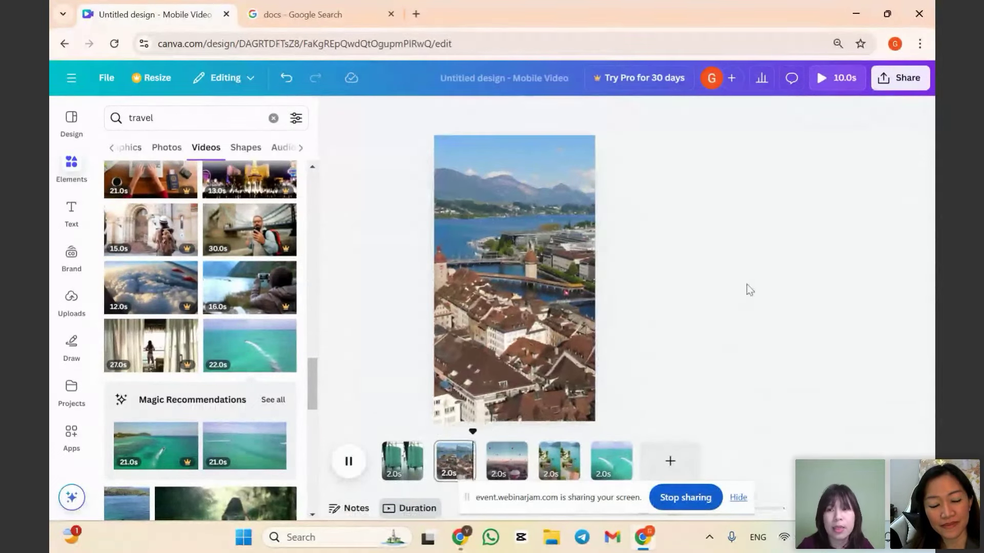
pyautogui.click(350, 463)
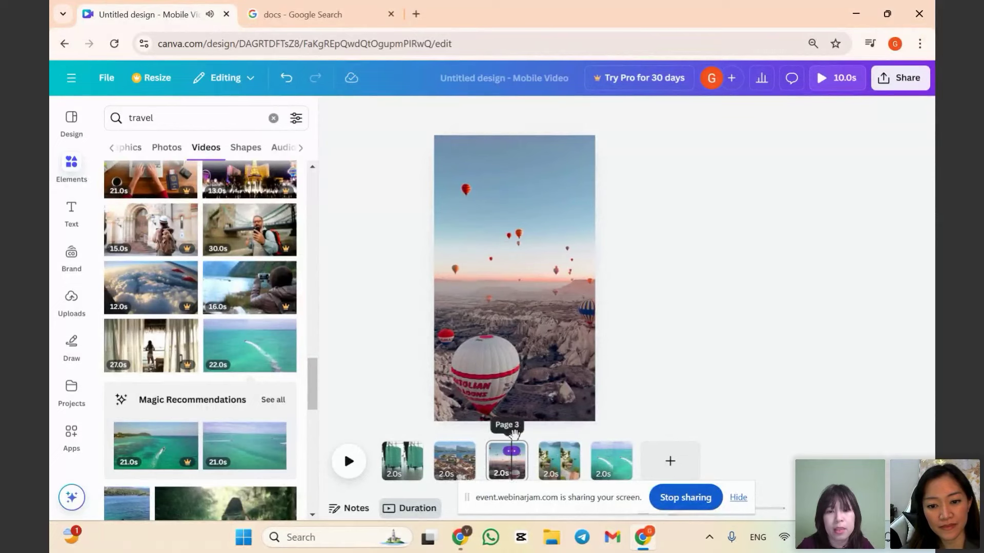
pyautogui.rightClick(585, 143)
pyautogui.click(905, 190)
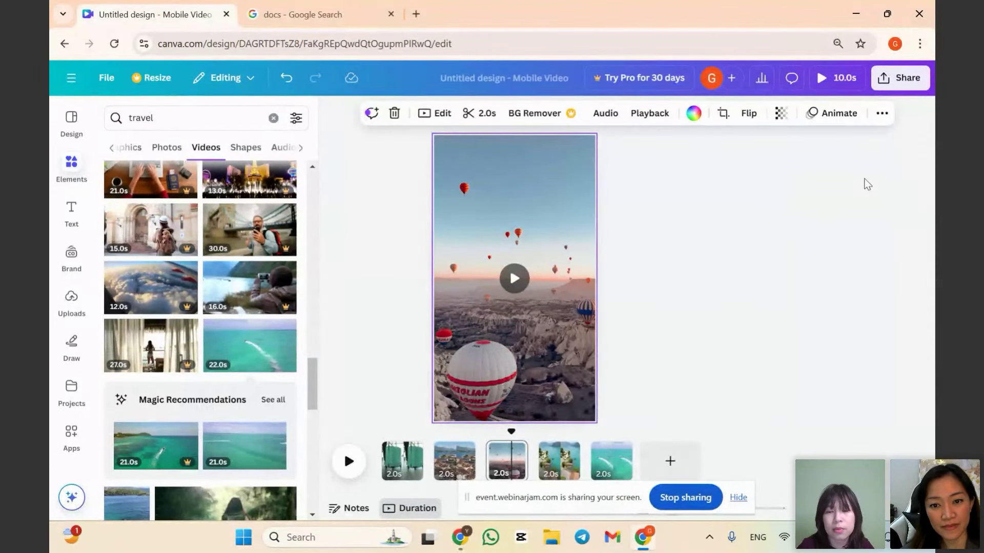
pyautogui.click(410, 458)
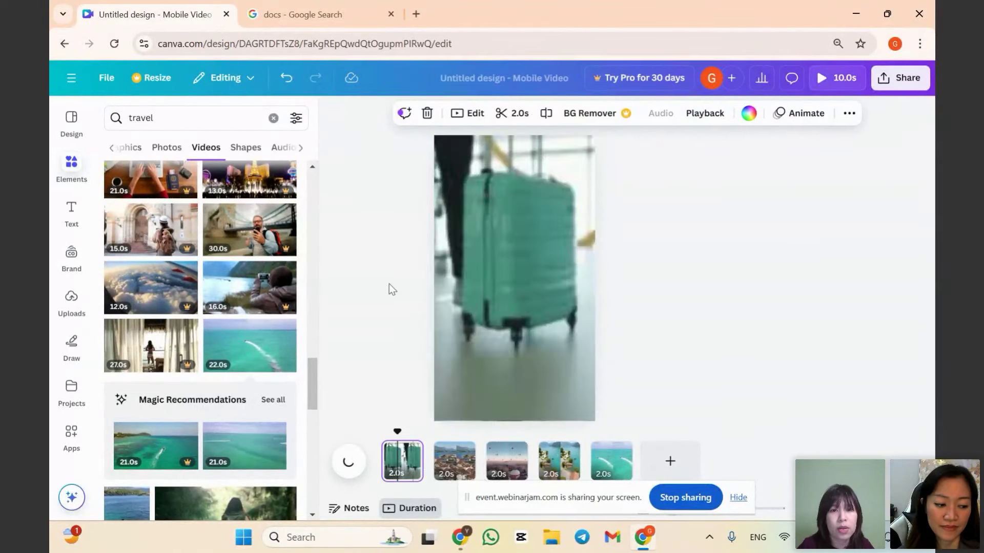
# Add the text "POV: My 2024 Vacation" over the upper part of the suitcase clip on the first page.
pyautogui.click(70, 210)
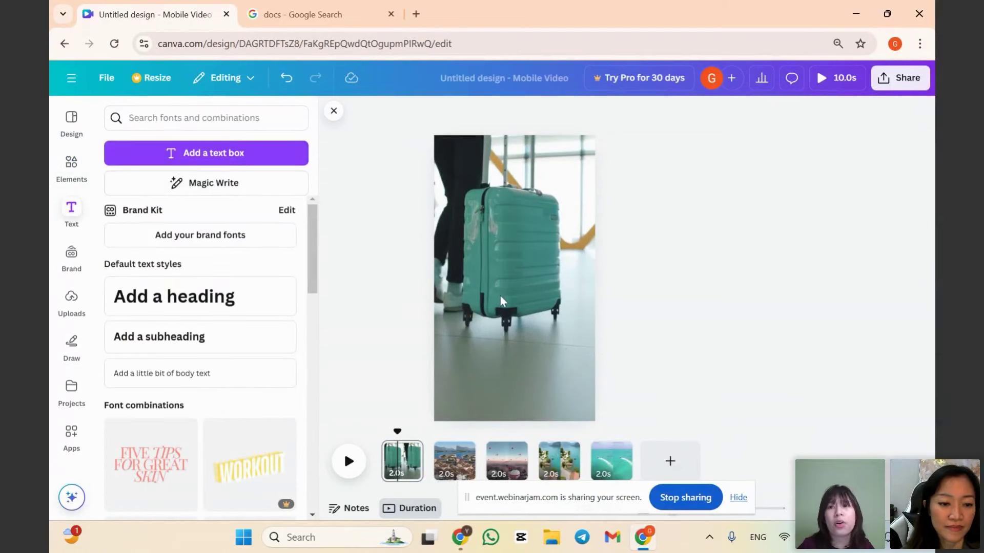
pyautogui.click(484, 254)
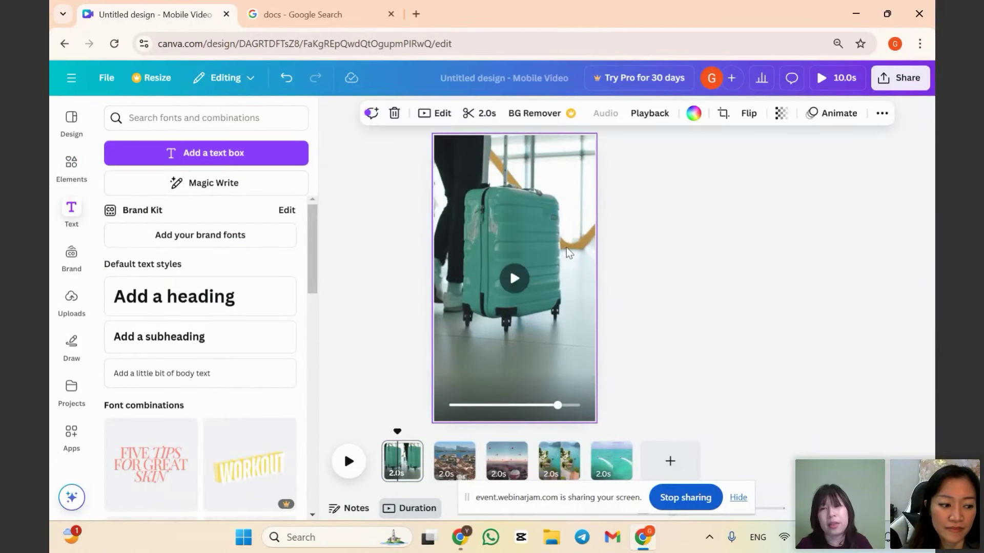
pyautogui.press('t')
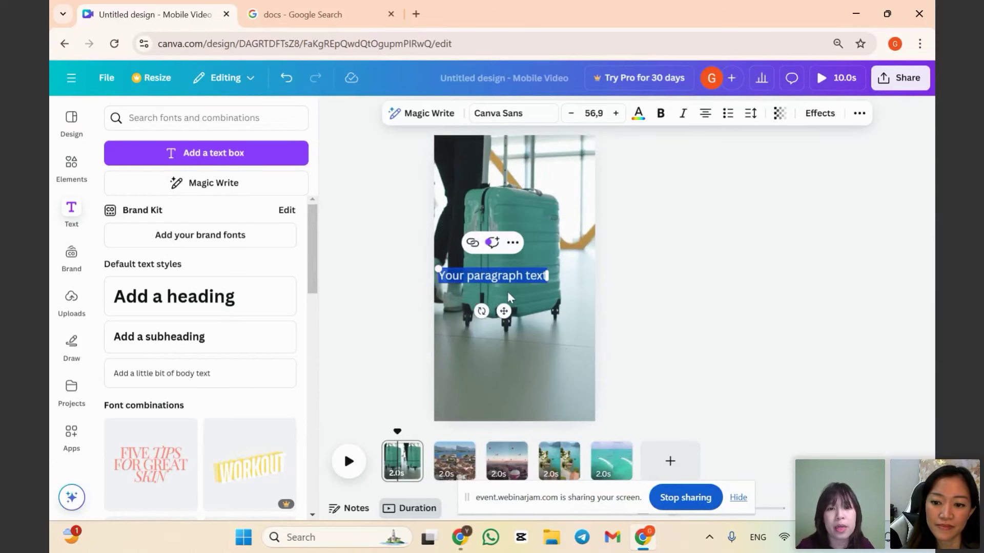
pyautogui.moveTo(512, 315); pyautogui.dragTo(523, 257)
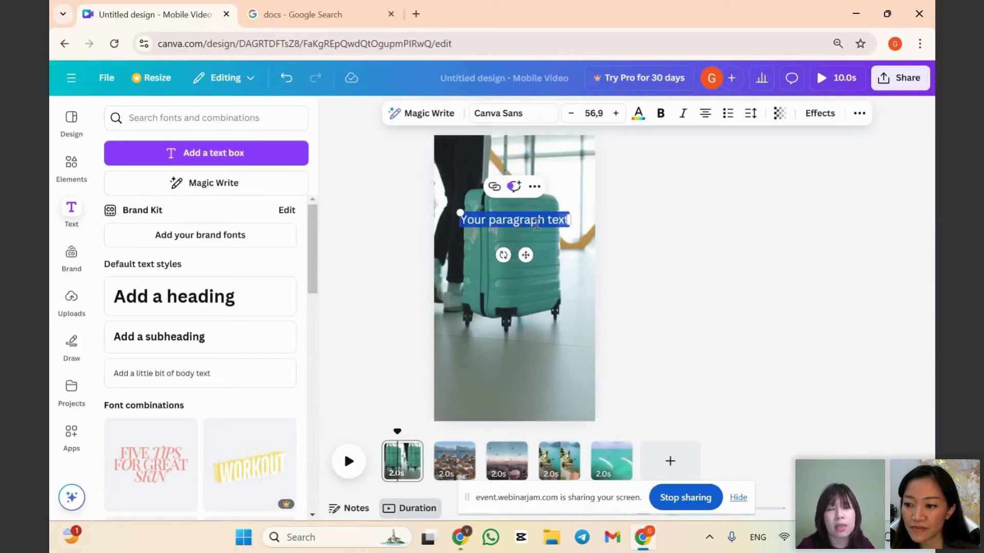
pyautogui.write('PCV: My 2024')
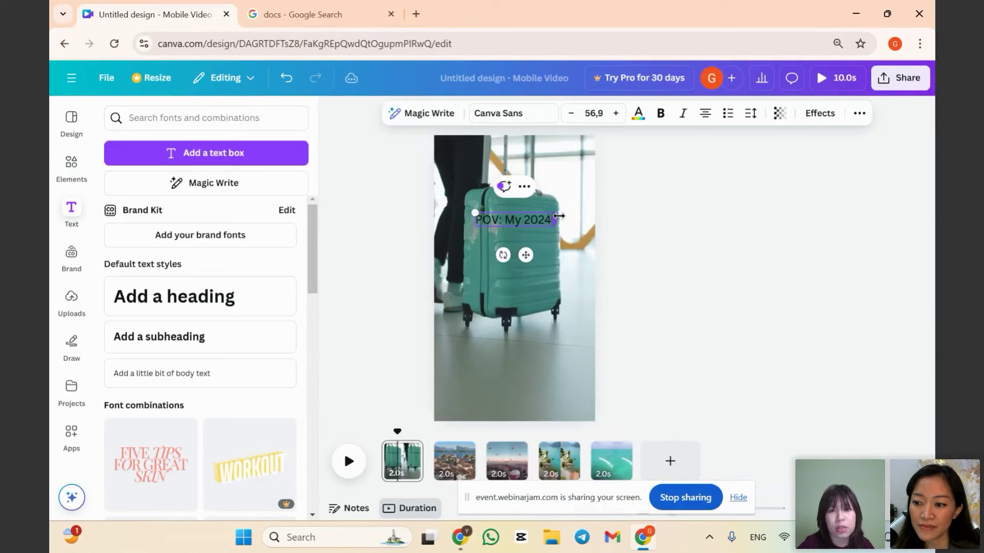
pyautogui.write(' V')
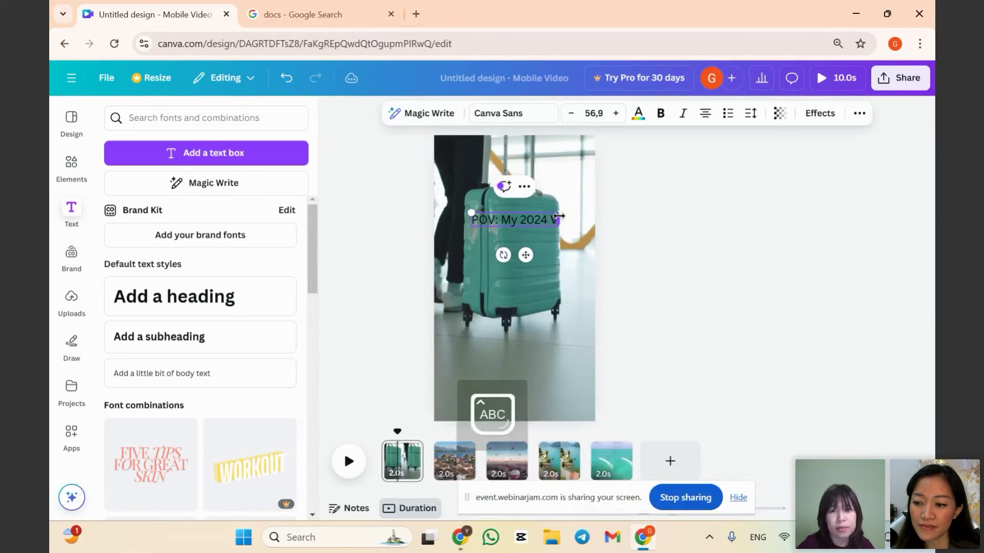
pyautogui.write('acation')
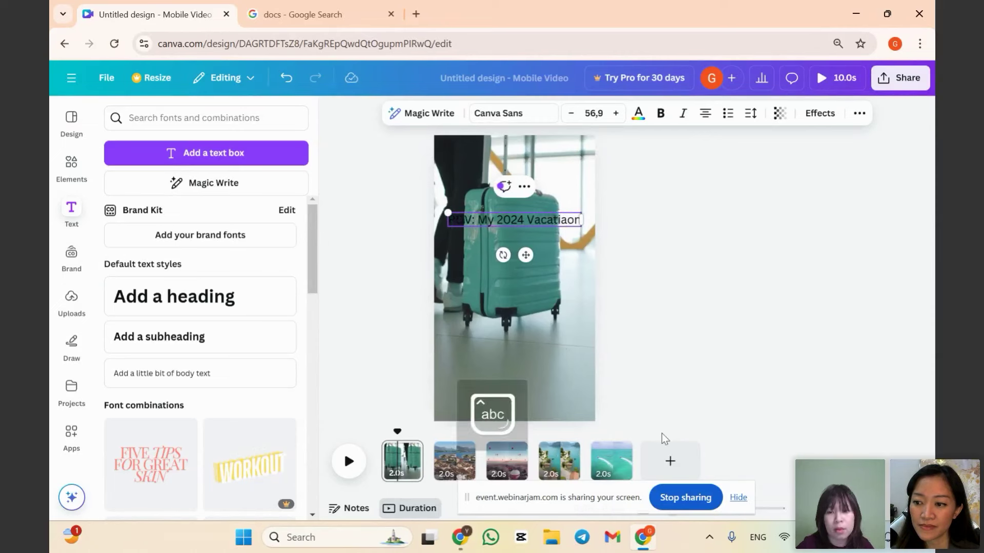
pyautogui.click(722, 240)
pyautogui.moveTo(539, 220)
pyautogui.mouseDown()
pyautogui.moveTo(532, 257)
pyautogui.moveTo(536, 208)
pyautogui.mouseUp()
# Format the vacation caption in white Cooper Hewitt at font size 80.
pyautogui.click(638, 113)
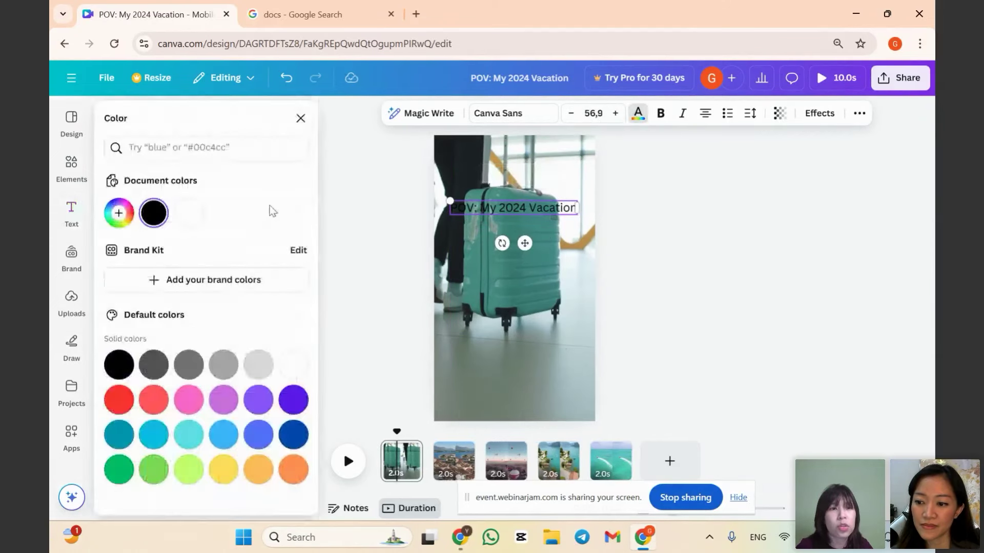
pyautogui.click(188, 213)
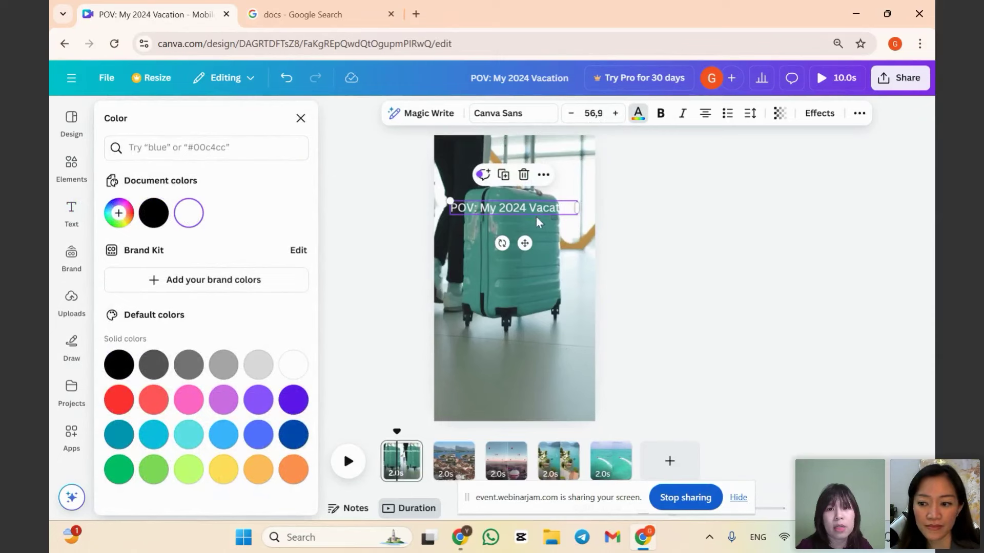
pyautogui.moveTo(529, 209); pyautogui.dragTo(529, 218)
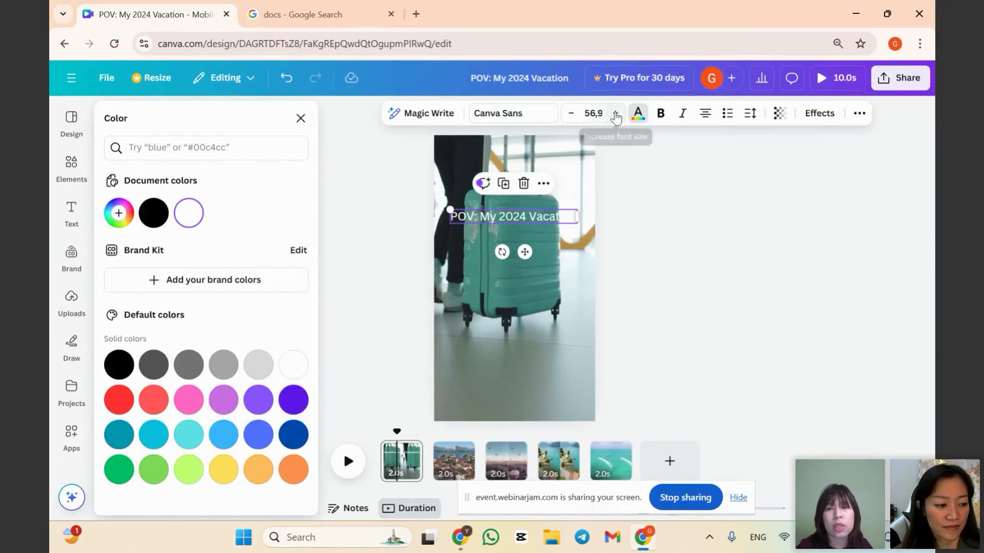
pyautogui.click(532, 115)
pyautogui.click(149, 323)
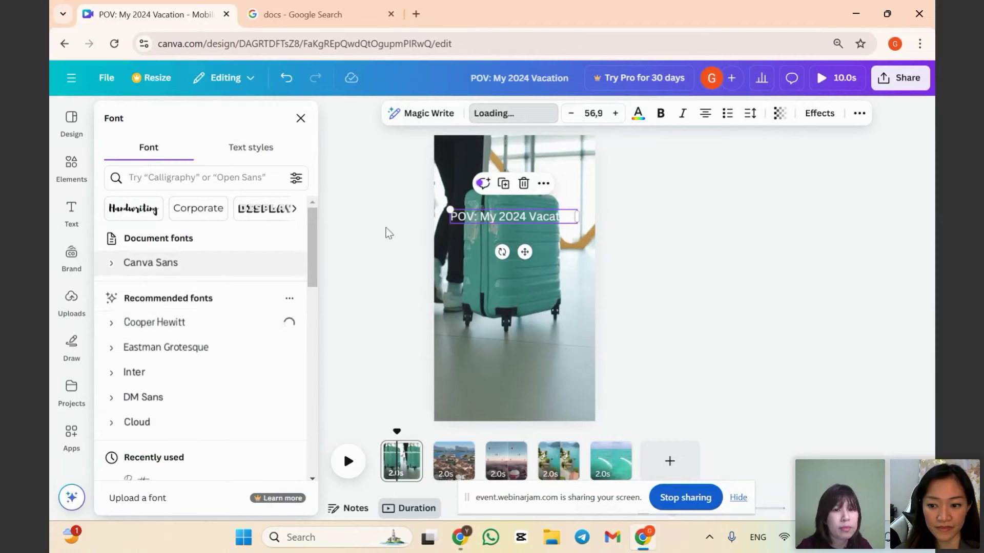
pyautogui.click(595, 111)
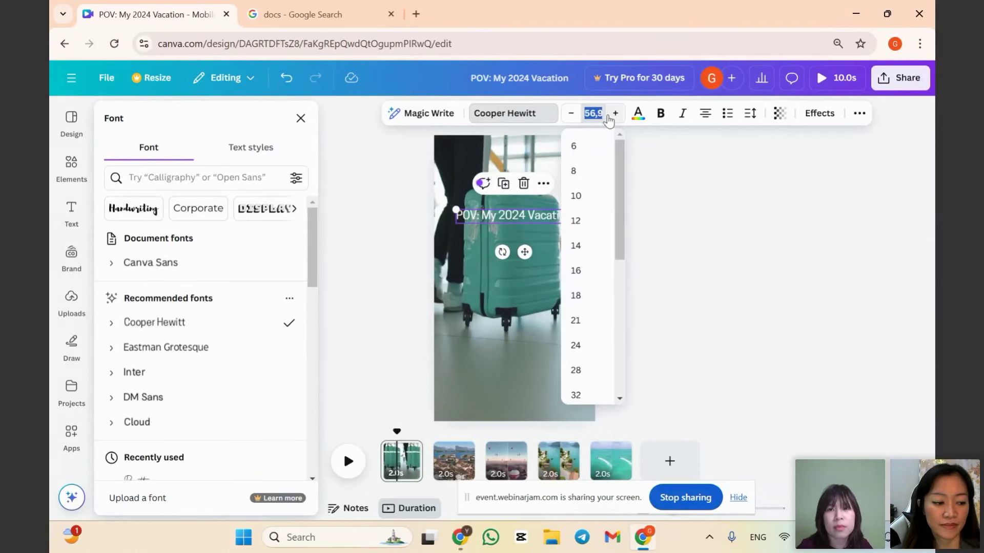
pyautogui.write('80')
pyautogui.press('Return')
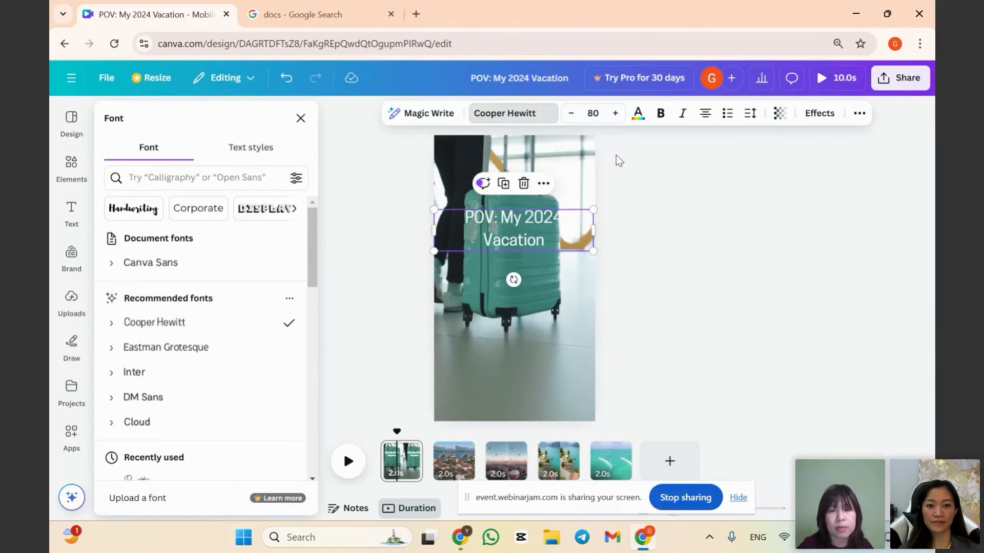
# Nudge the two-line vacation caption slightly upward over the upper half of the suitcase and deselect it.
pyautogui.moveTo(535, 233)
pyautogui.mouseDown()
pyautogui.moveTo(535, 247)
pyautogui.moveTo(535, 229)
pyautogui.mouseUp()
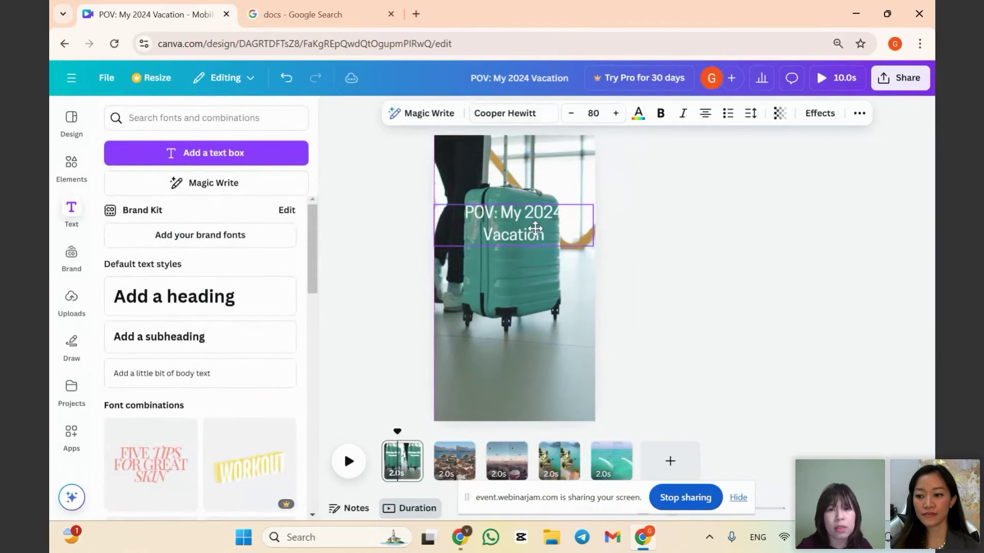
pyautogui.click(670, 246)
pyautogui.moveTo(535, 223)
pyautogui.mouseDown()
pyautogui.moveTo(536, 234)
pyautogui.moveTo(535, 223)
pyautogui.mouseUp()
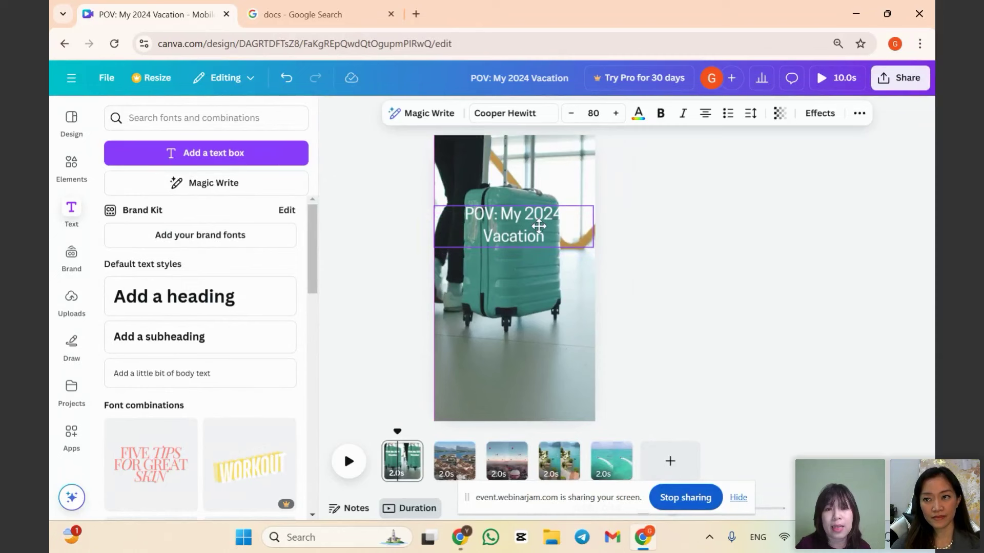
pyautogui.click(527, 286)
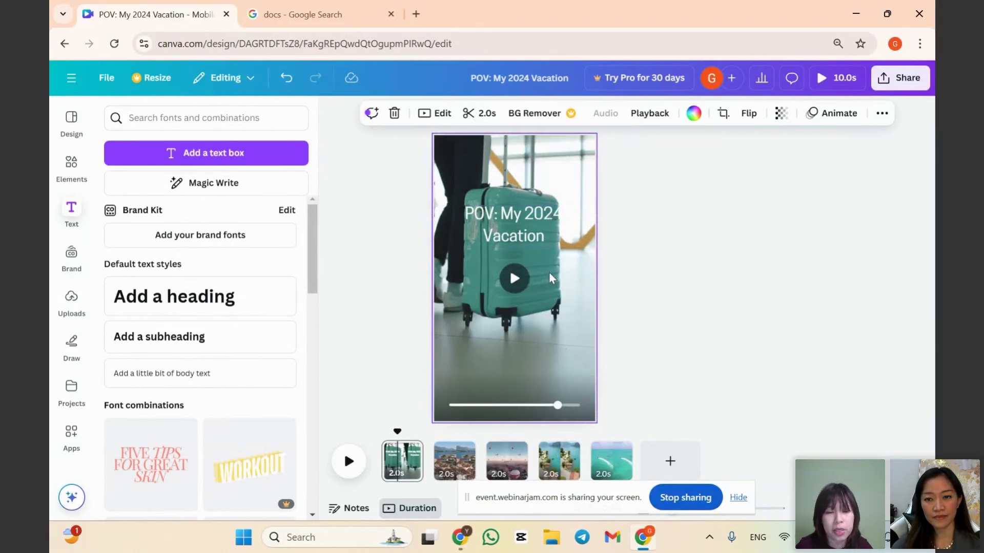
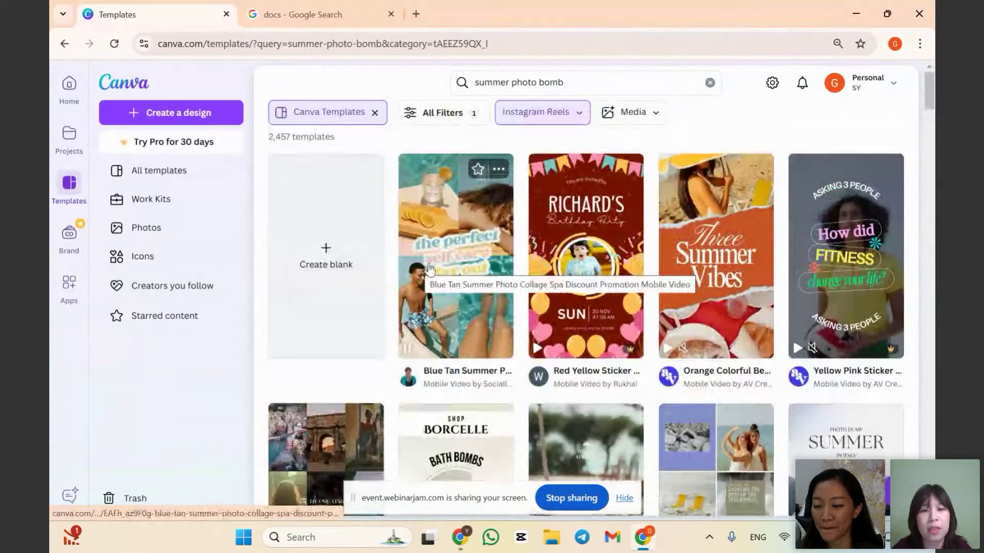
# Browse the "summer photo bomb" Instagram Reel templates and open "Black & White Minimalist Summer Photo Drop Instagram Reel" for customizing.
pyautogui.scroll(-4, 399, 315)
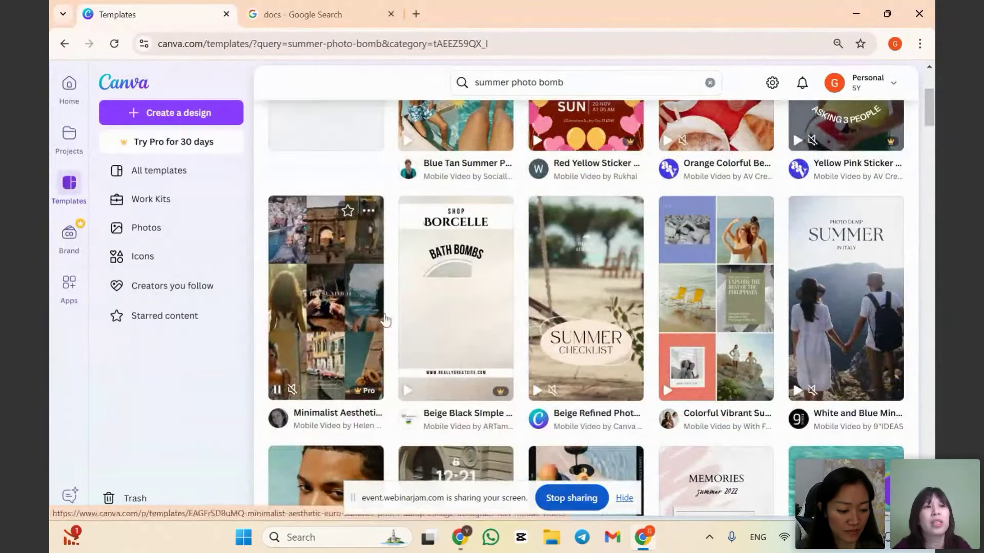
pyautogui.scroll(-5, 394, 316)
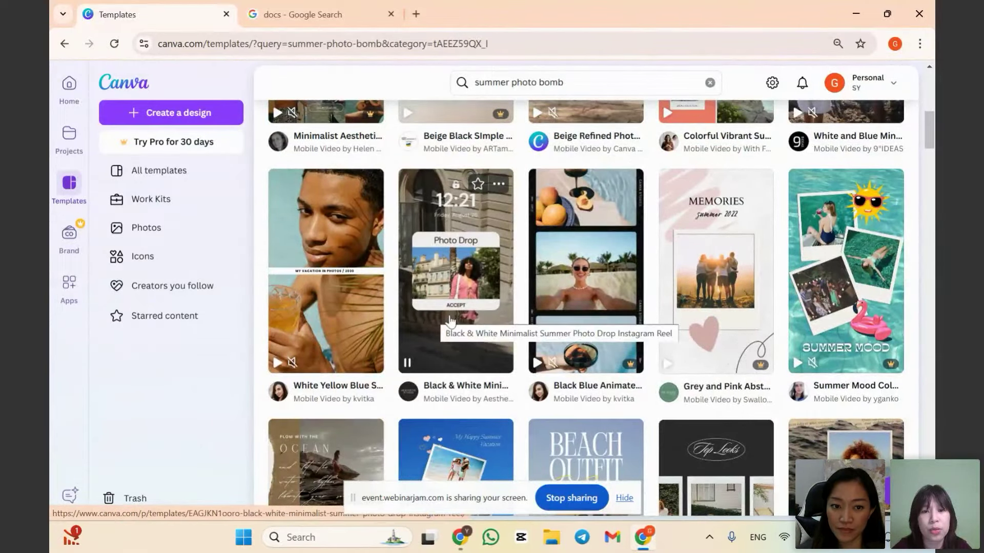
pyautogui.click(434, 320)
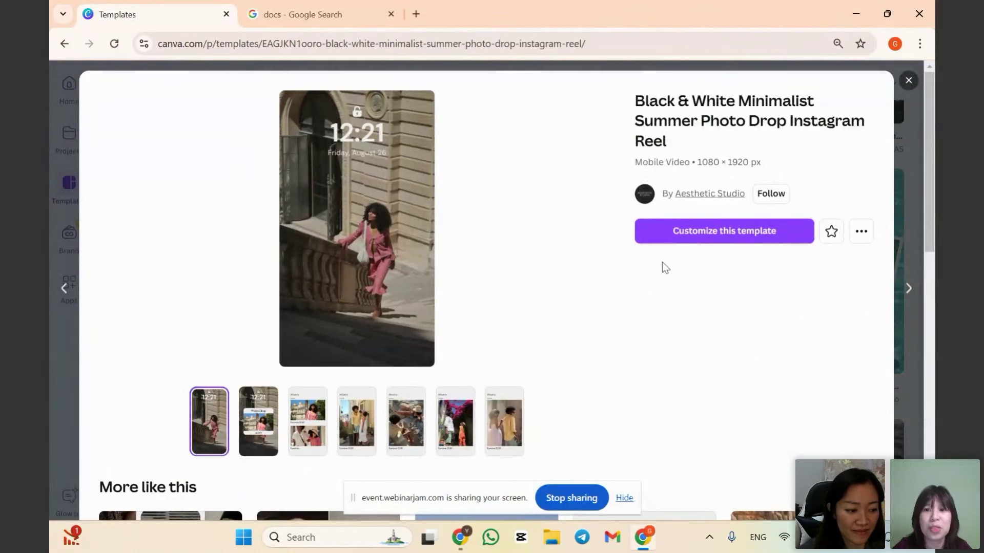
pyautogui.click(707, 236)
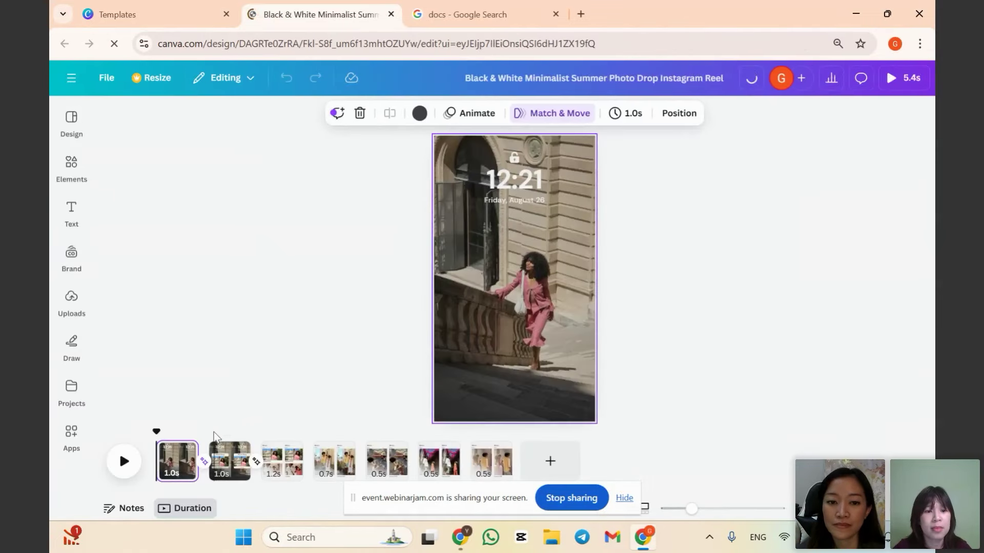
pyautogui.click(342, 352)
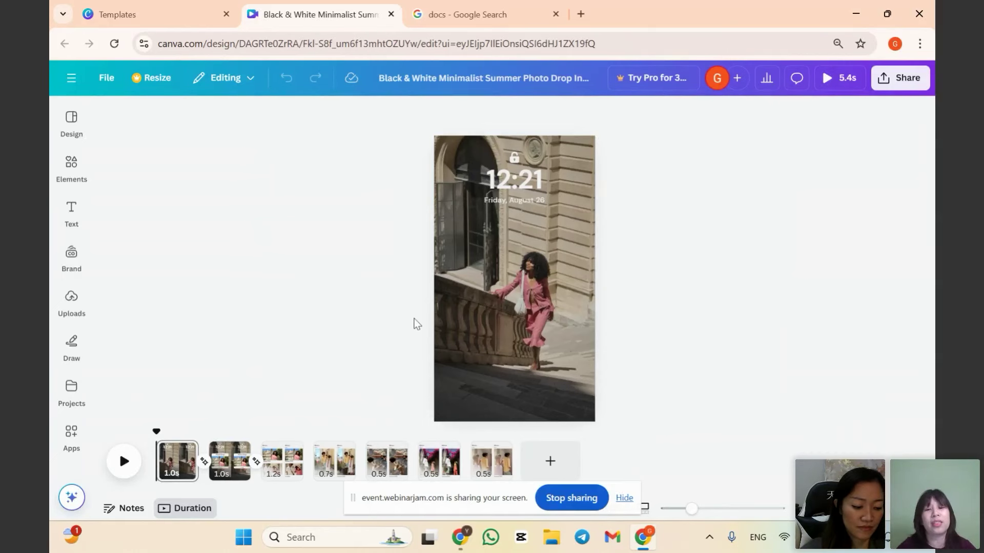
# View the template's second and third pages and return to the first page.
pyautogui.click(71, 210)
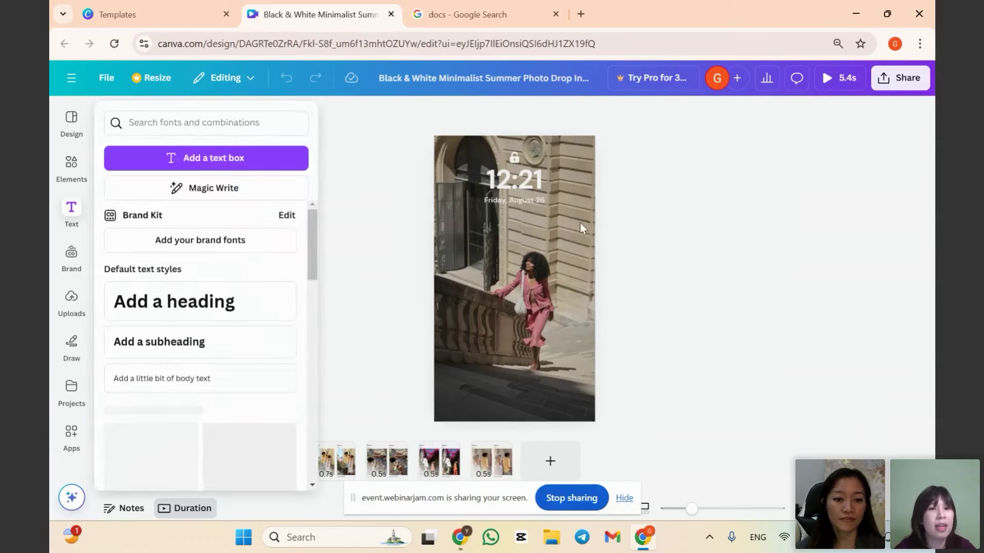
pyautogui.click(72, 165)
pyautogui.click(497, 261)
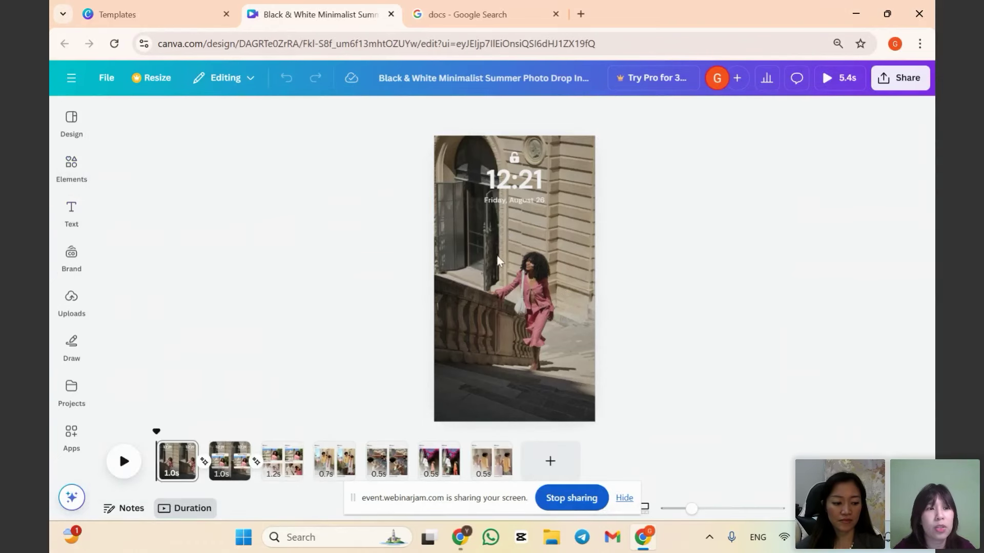
pyautogui.click(230, 461)
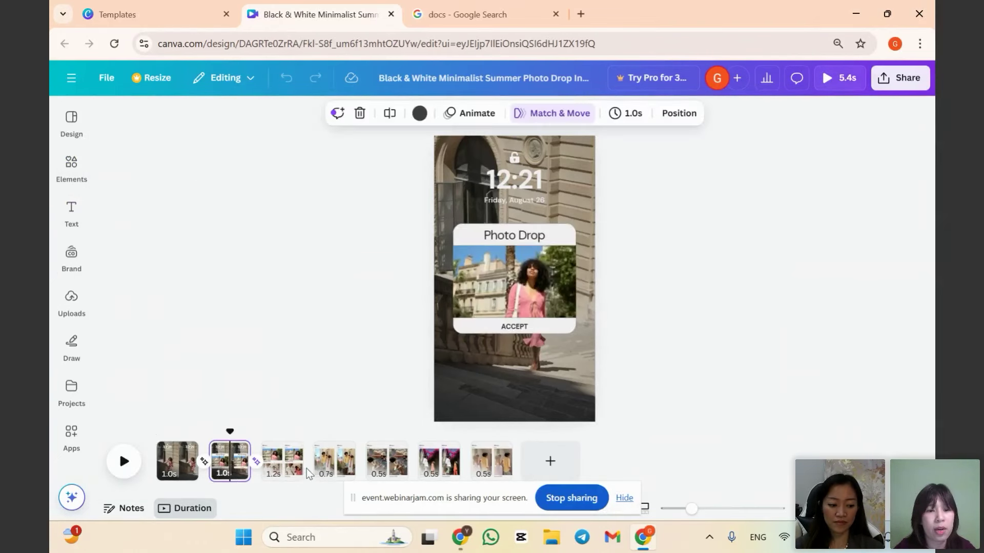
pyautogui.click(291, 467)
pyautogui.click(176, 461)
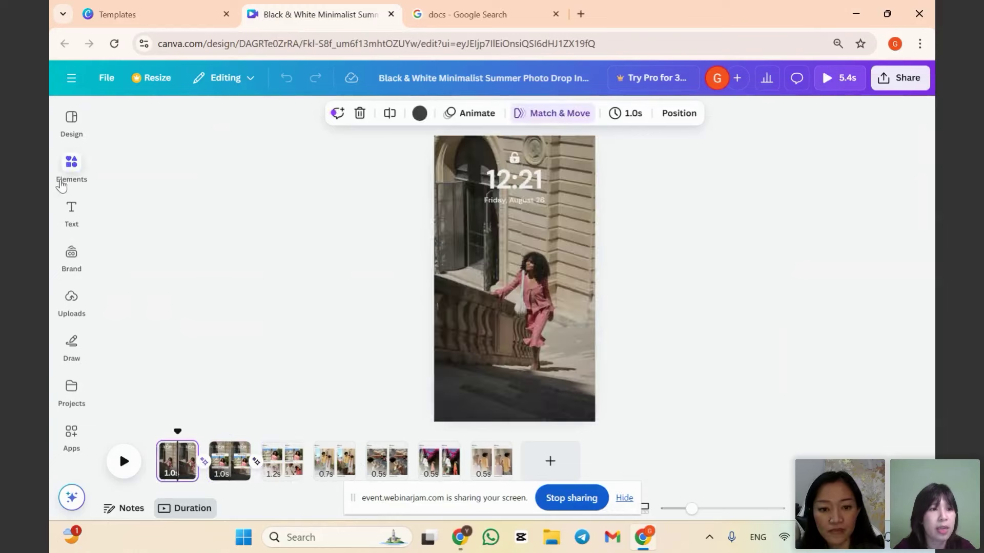
# Search the elements for travel photos and browse to the picture of a backpacker watching hot-air balloons.
pyautogui.click(65, 173)
pyautogui.click(180, 118)
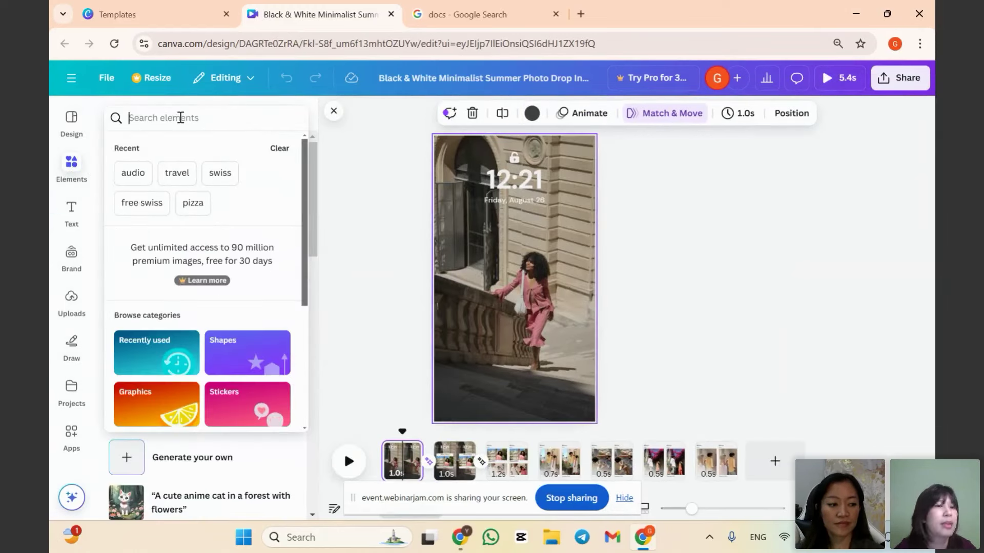
pyautogui.click(177, 173)
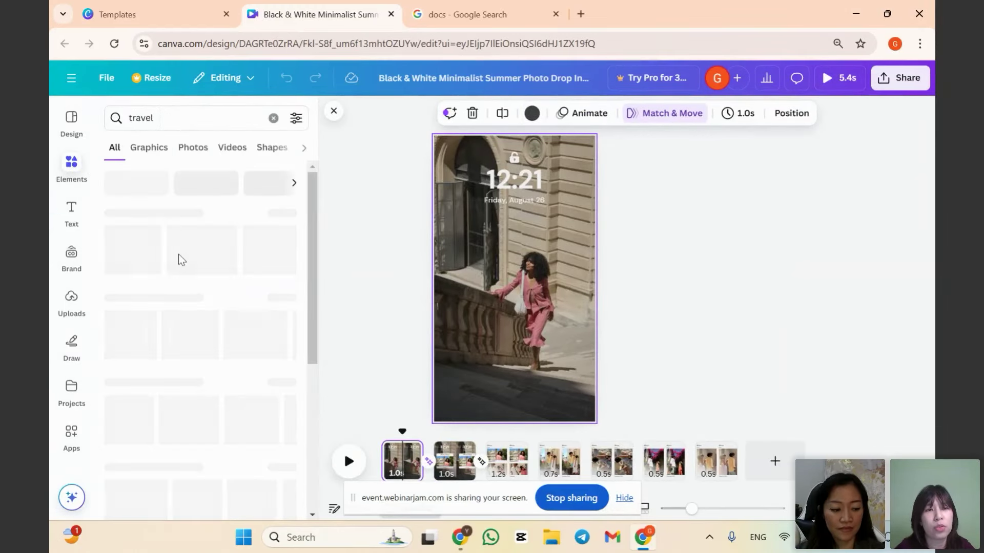
pyautogui.click(193, 147)
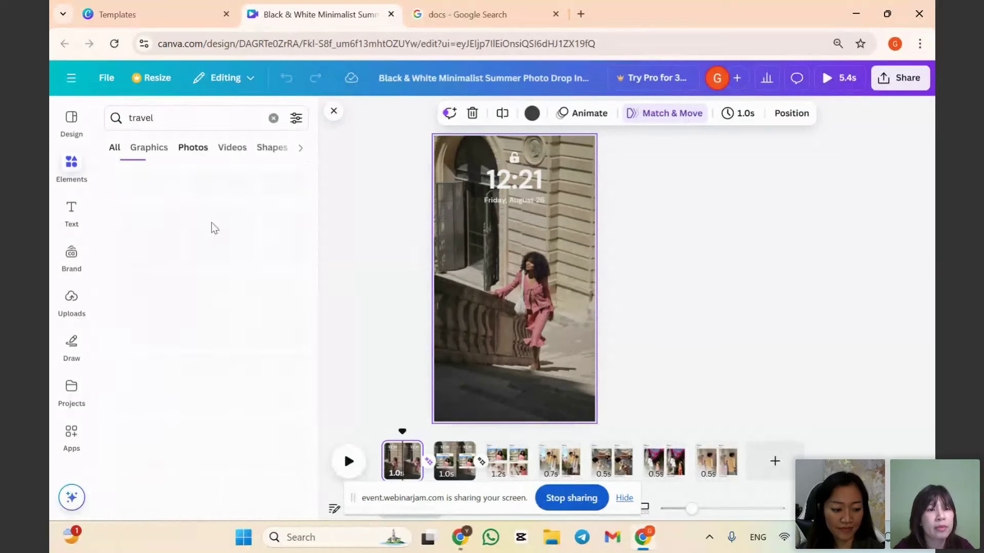
pyautogui.scroll(-4, 197, 345)
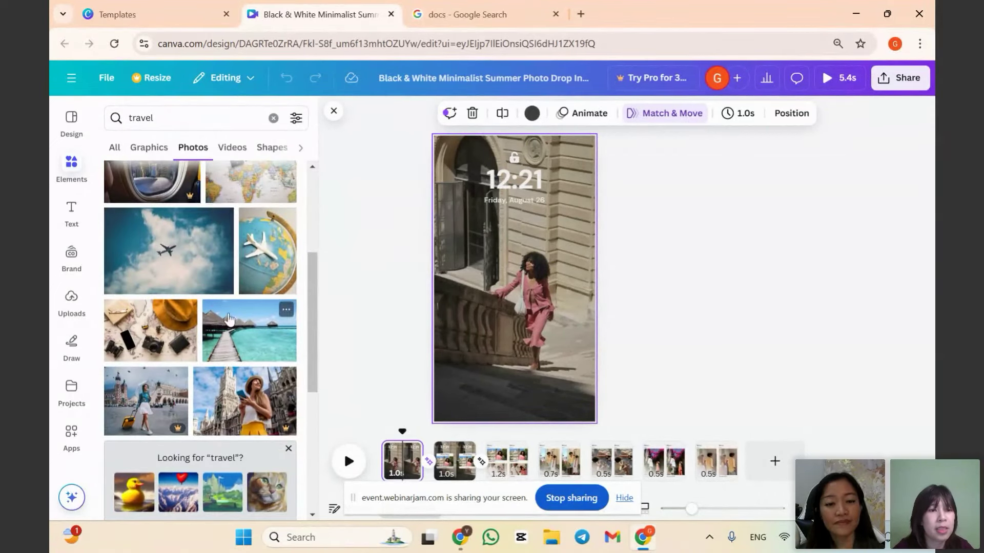
pyautogui.scroll(-1, 176, 360)
pyautogui.scroll(-4, 226, 356)
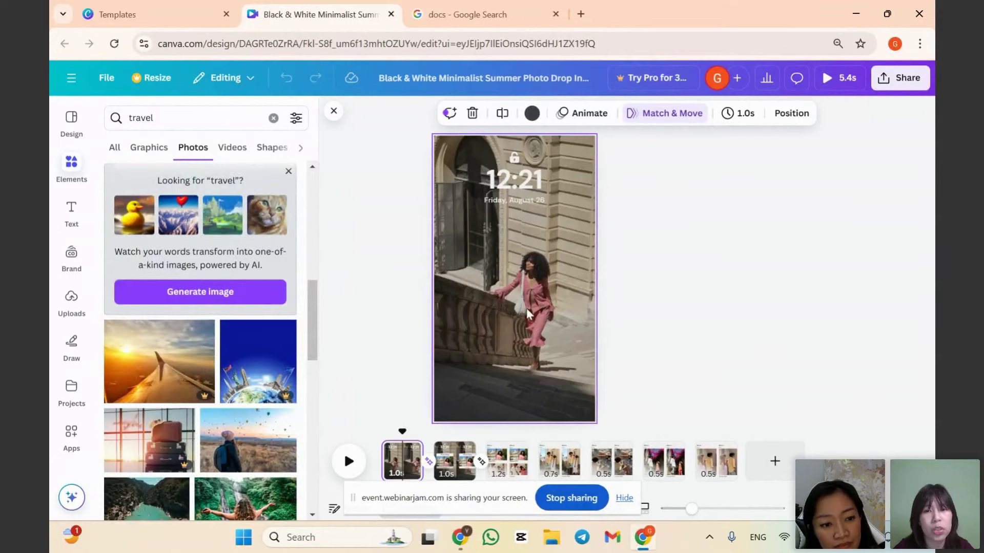
# Add the backpacker and hot-air balloon photo to the first page and set it as the page background.
pyautogui.press('Right')
pyautogui.press('Left')
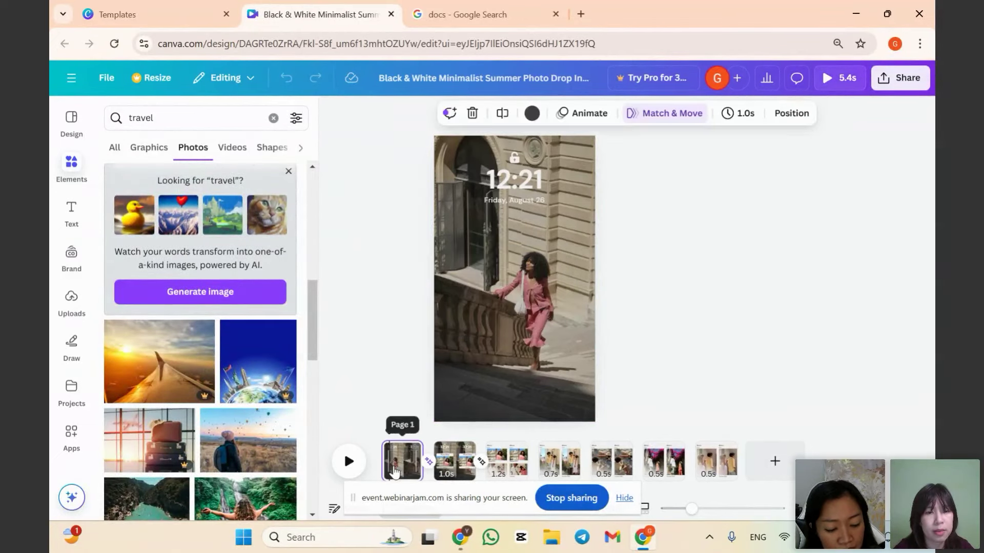
pyautogui.click(286, 465)
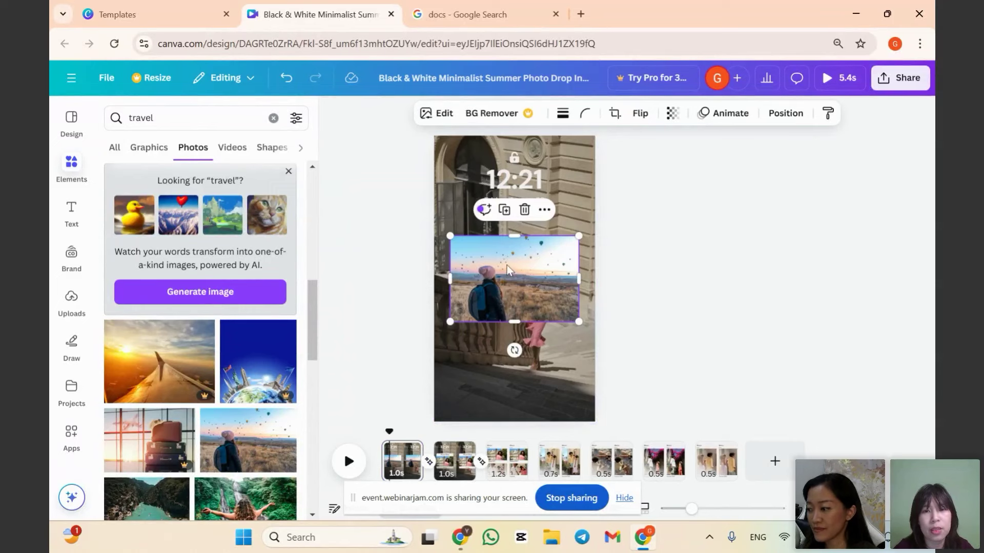
pyautogui.rightClick(507, 266)
pyautogui.click(561, 454)
pyautogui.click(499, 330)
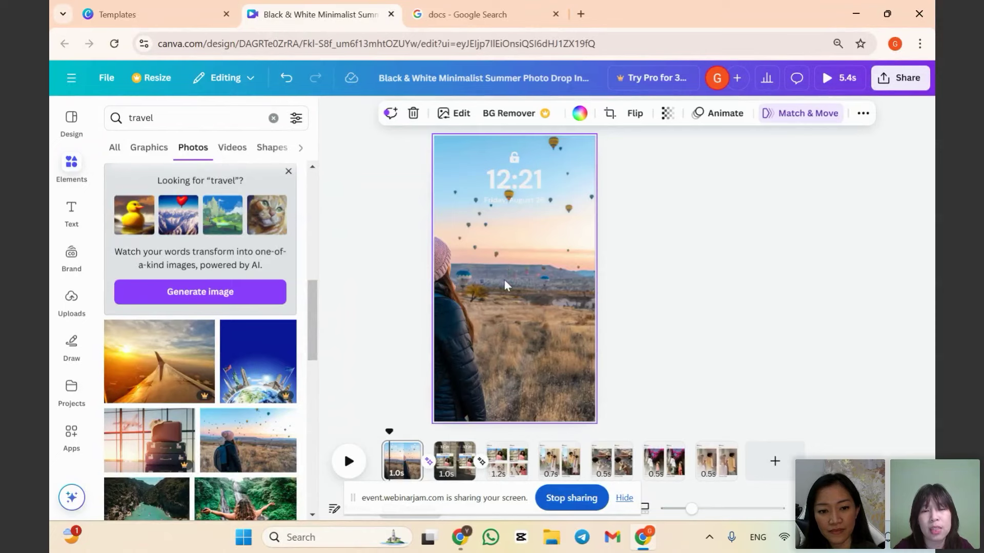
# Reposition the first page's background photo within its crop so the backpacker and her backpack are in frame.
pyautogui.doubleClick(504, 286)
pyautogui.moveTo(518, 287); pyautogui.dragTo(592, 301)
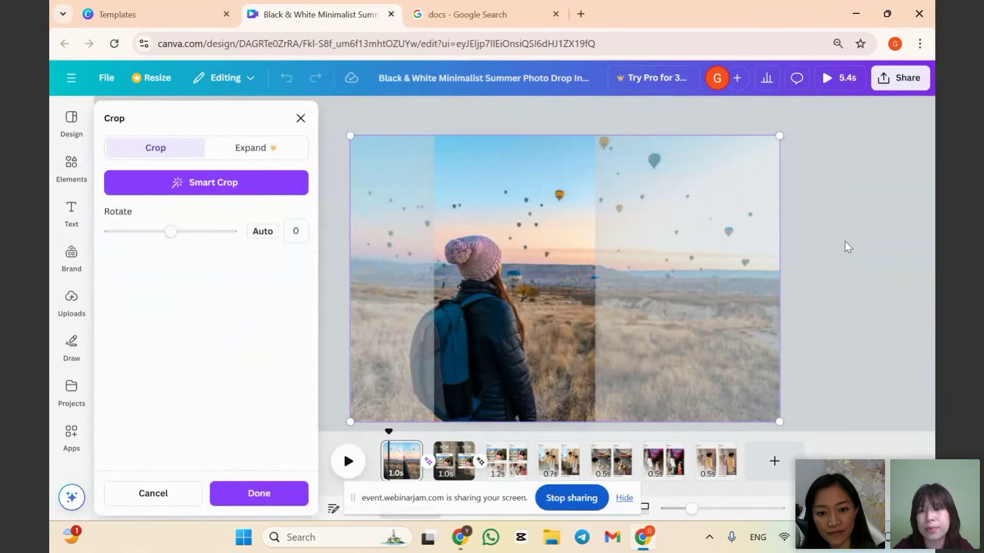
pyautogui.click(846, 245)
# On the second page, replace the Photo Drop card picture with the waterfall hiker photo and the background with the colourful coastal village.
pyautogui.click(456, 458)
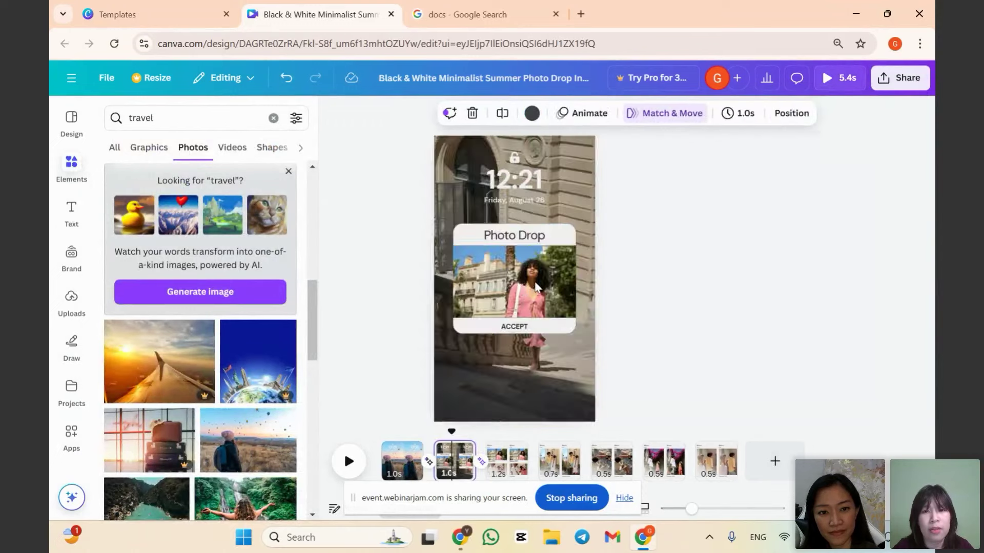
pyautogui.scroll(-3, 320, 318)
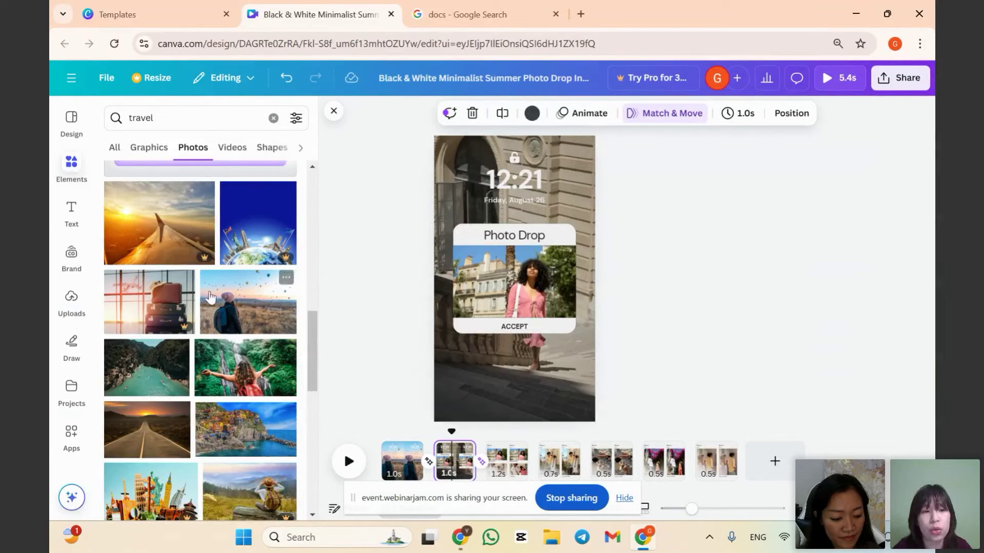
pyautogui.moveTo(251, 367); pyautogui.dragTo(516, 300)
pyautogui.scroll(-1, 153, 399)
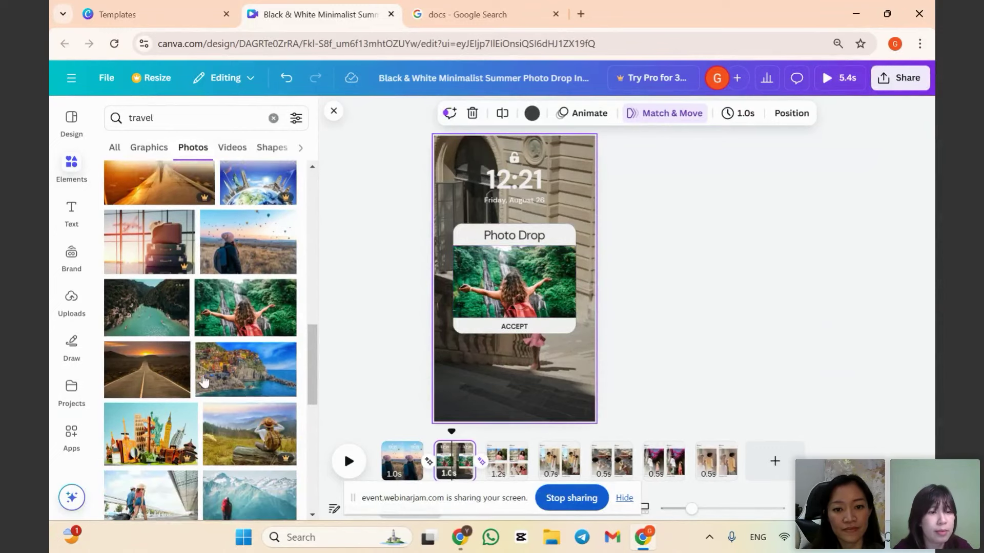
pyautogui.moveTo(246, 359); pyautogui.dragTo(490, 371)
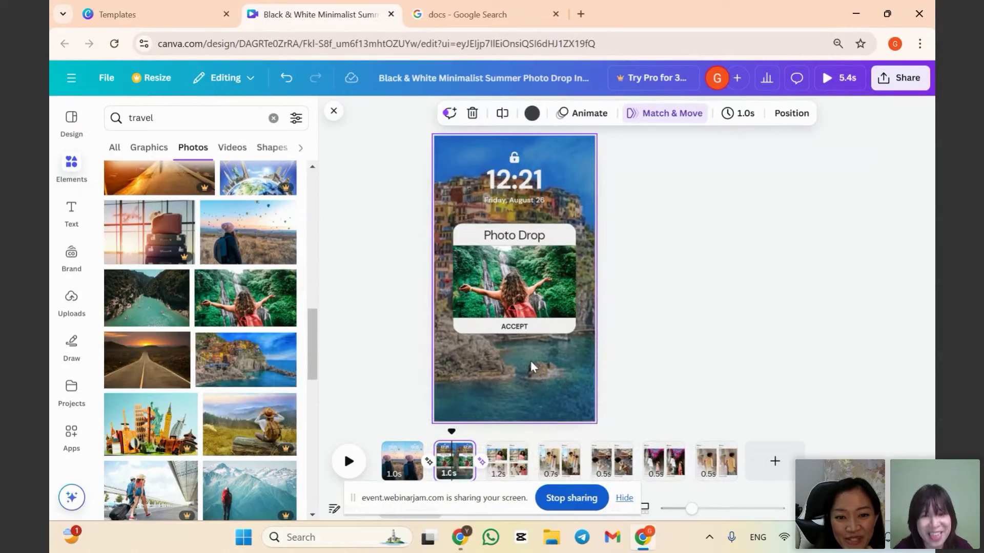
# On the third page, replace the upper album picture with the airport traveller photo and the Favorites picture with the aerial sea view.
pyautogui.click(511, 474)
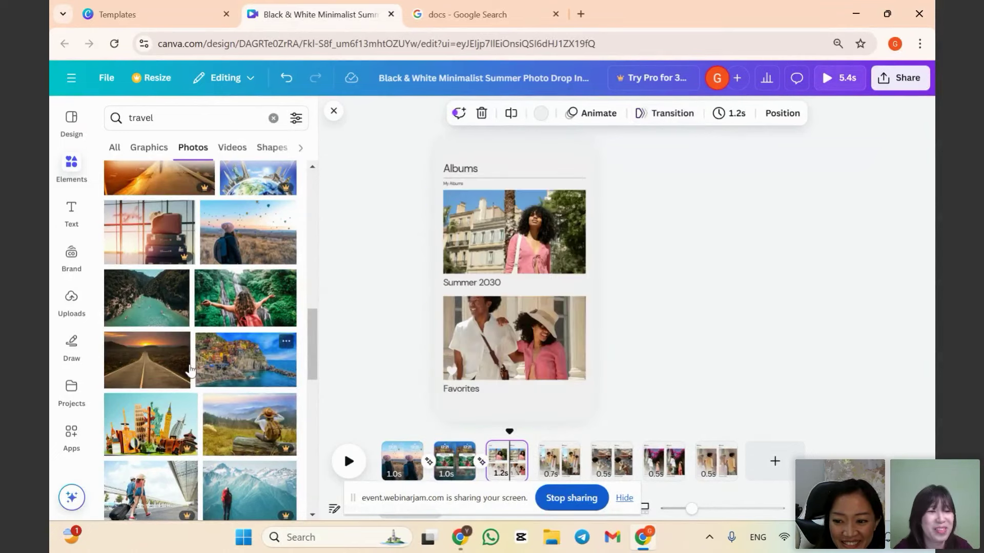
pyautogui.scroll(-3, 171, 388)
pyautogui.scroll(-5, 171, 388)
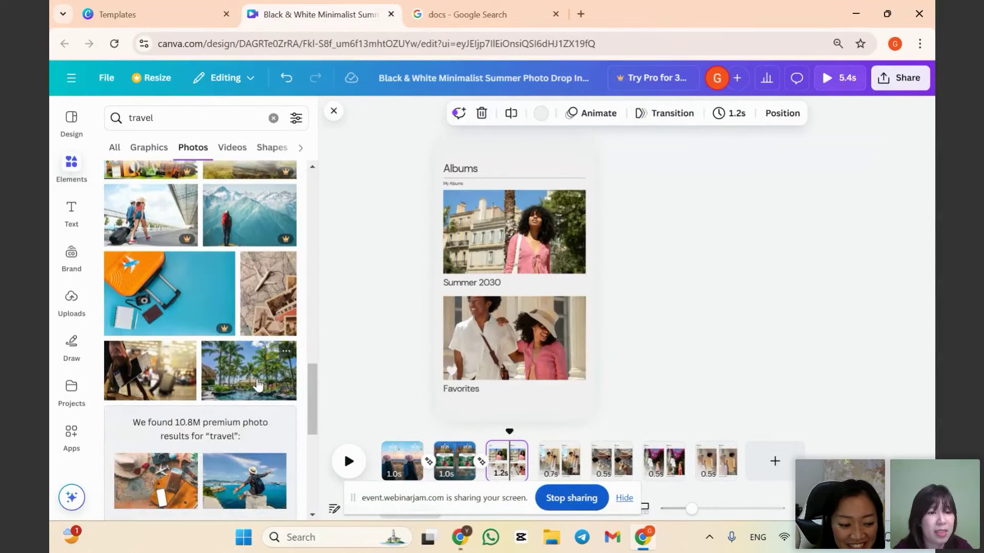
pyautogui.moveTo(169, 310); pyautogui.dragTo(513, 232)
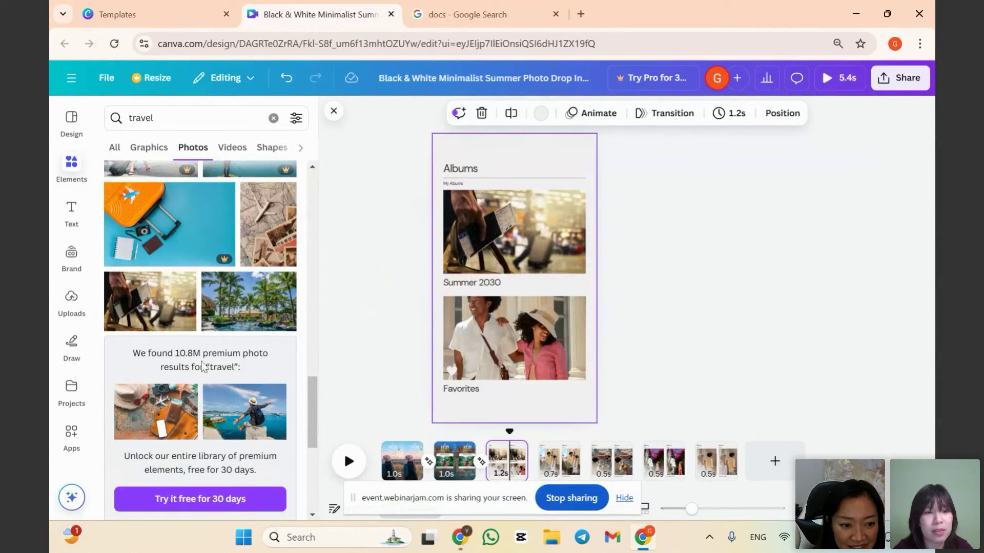
pyautogui.scroll(-4, 236, 364)
pyautogui.scroll(-5, 259, 364)
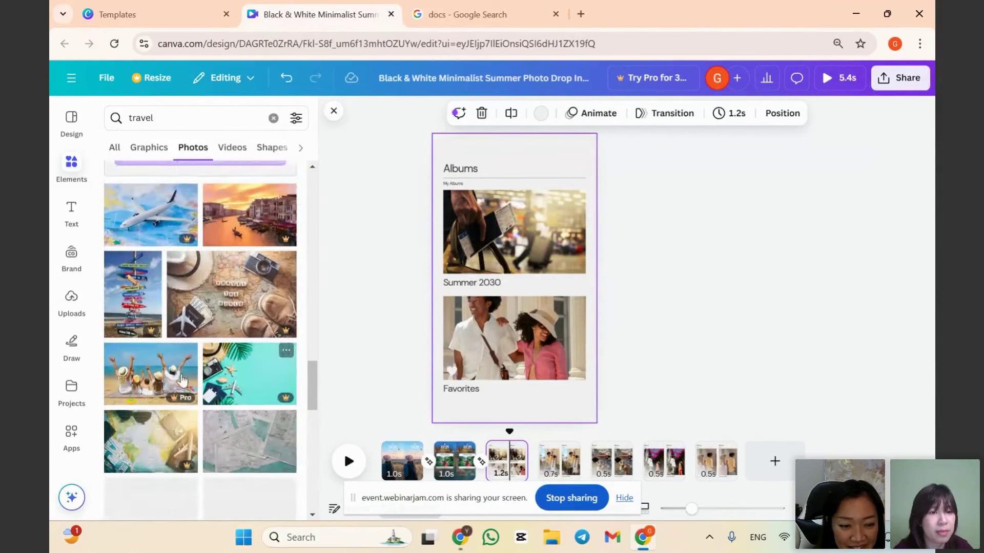
pyautogui.scroll(-3, 215, 392)
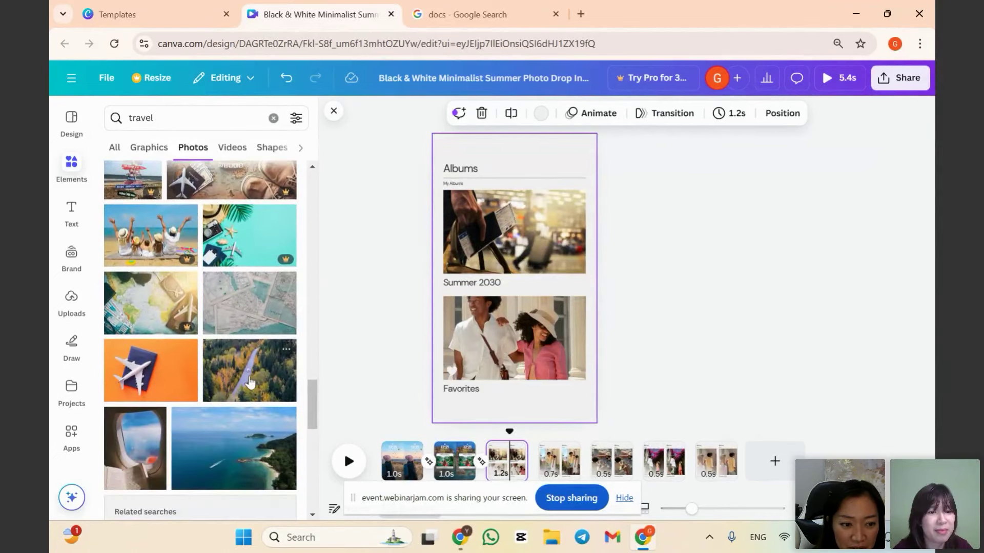
pyautogui.moveTo(236, 392); pyautogui.dragTo(514, 339)
# Replace the fourth page's album picture with the photo of an airplane silhouetted against a cloudy blue sky.
pyautogui.click(559, 461)
pyautogui.scroll(-10, 255, 386)
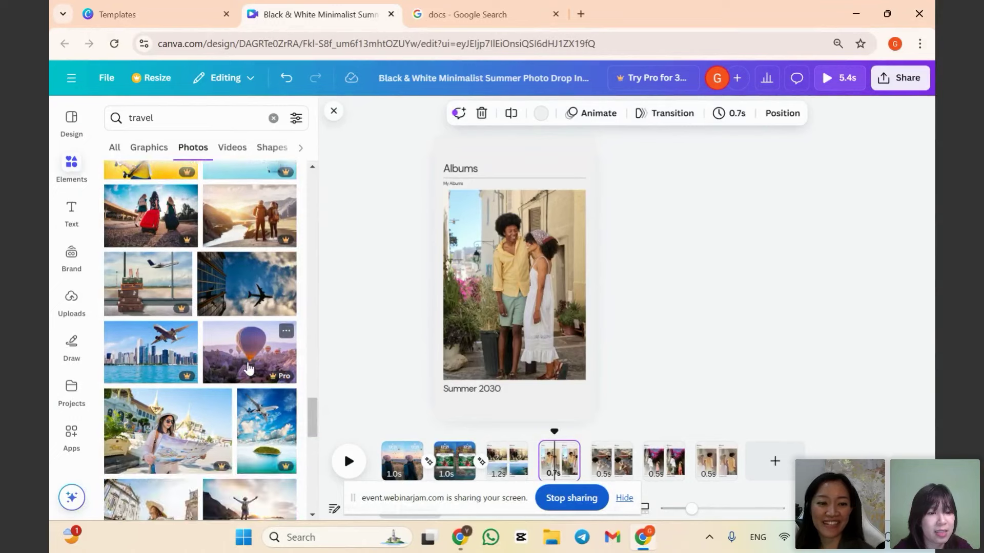
pyautogui.moveTo(246, 357); pyautogui.dragTo(512, 287)
# Replace the fifth page's album picture with the photo of several hot-air balloons over a rocky landscape.
pyautogui.click(618, 463)
pyautogui.scroll(-5, 248, 295)
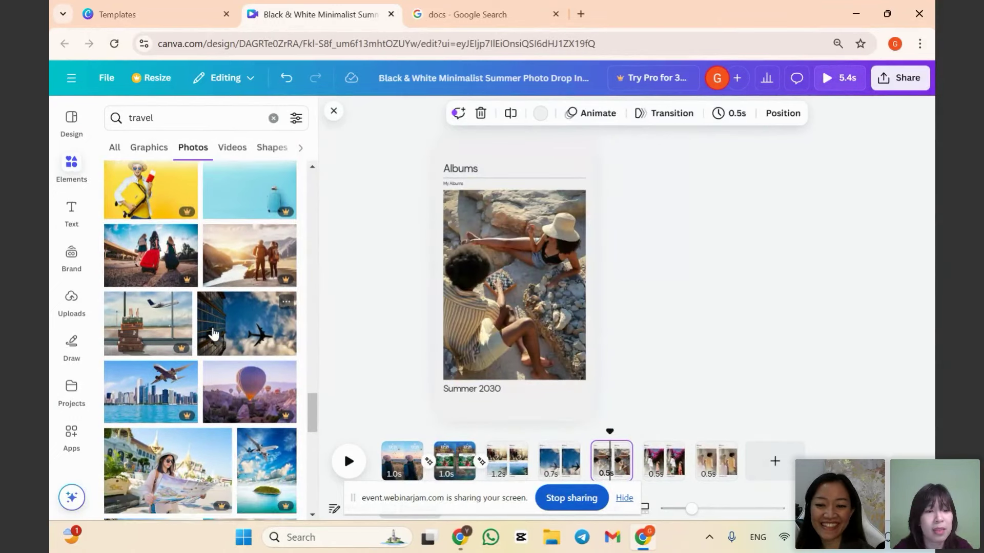
pyautogui.scroll(-3, 247, 294)
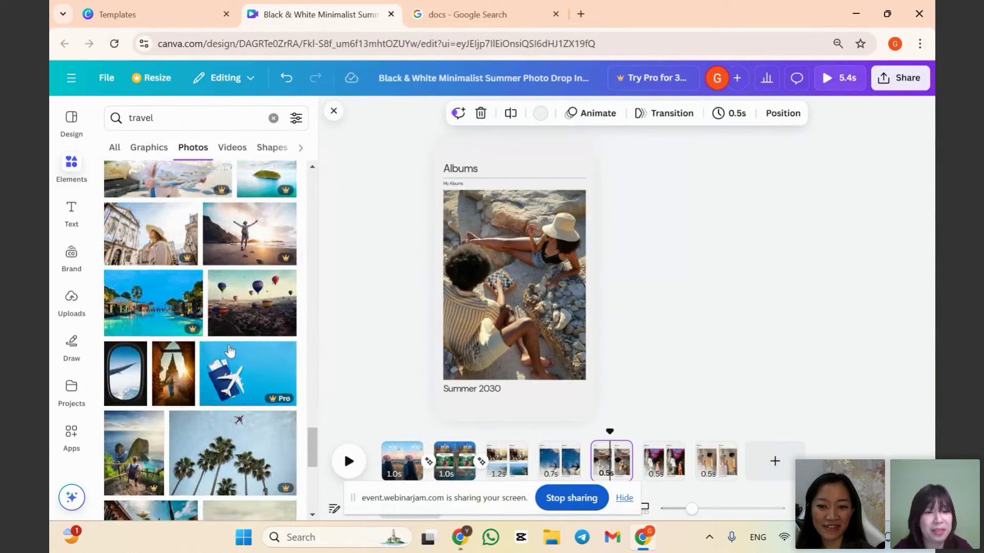
pyautogui.click(663, 461)
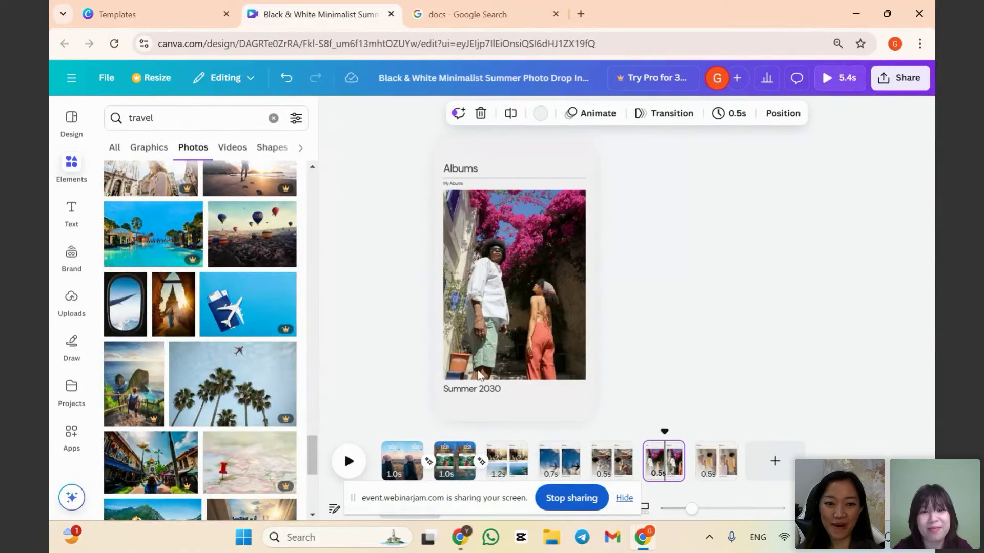
pyautogui.click(610, 461)
pyautogui.moveTo(251, 234); pyautogui.dragTo(538, 290)
# Fill the sixth page's album frame with the woman holding a suitcase on red, and adjust the crop to show her fully.
pyautogui.click(663, 461)
pyautogui.scroll(-4, 192, 338)
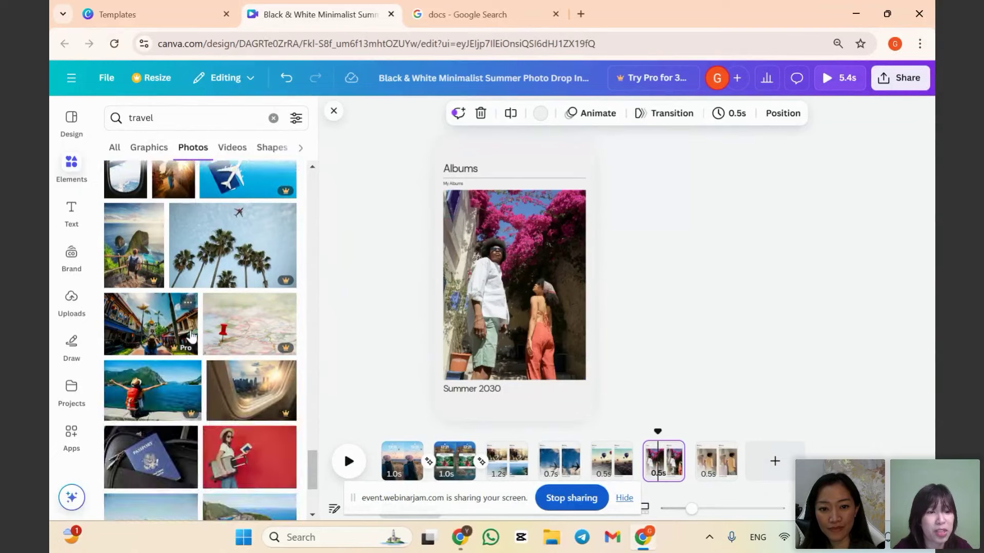
pyautogui.scroll(-2, 195, 333)
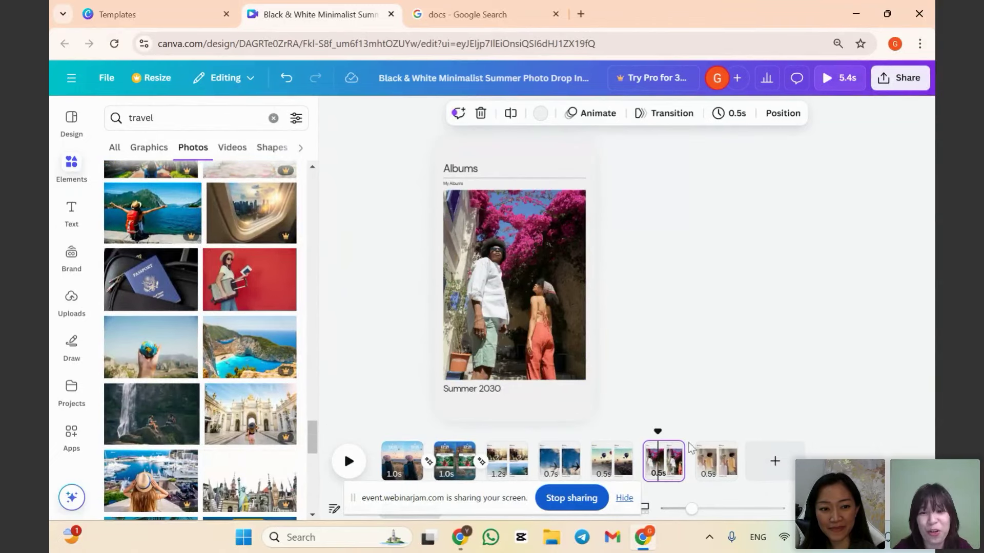
pyautogui.moveTo(241, 296); pyautogui.dragTo(523, 302)
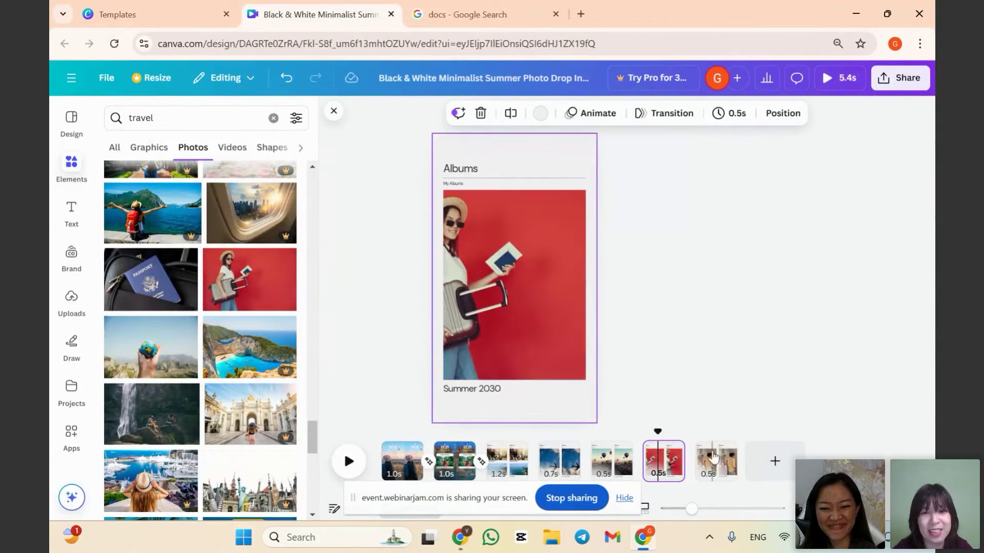
pyautogui.doubleClick(521, 304)
pyautogui.click(681, 359)
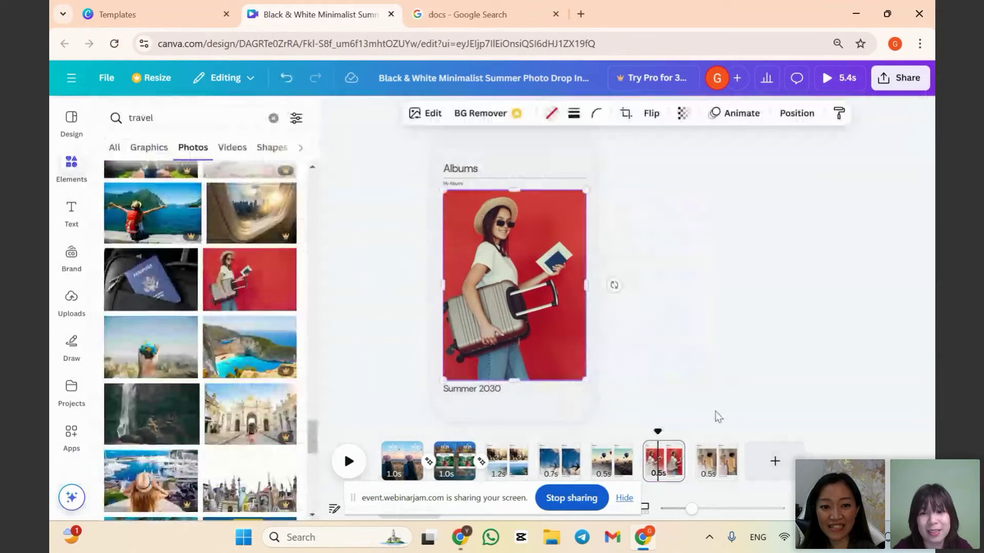
# Replace the seventh page's album picture with the photo of two people sitting on rocks beside a waterfall.
pyautogui.click(715, 461)
pyautogui.scroll(-3, 216, 368)
pyautogui.moveTo(151, 276); pyautogui.dragTo(498, 296)
pyautogui.click(638, 283)
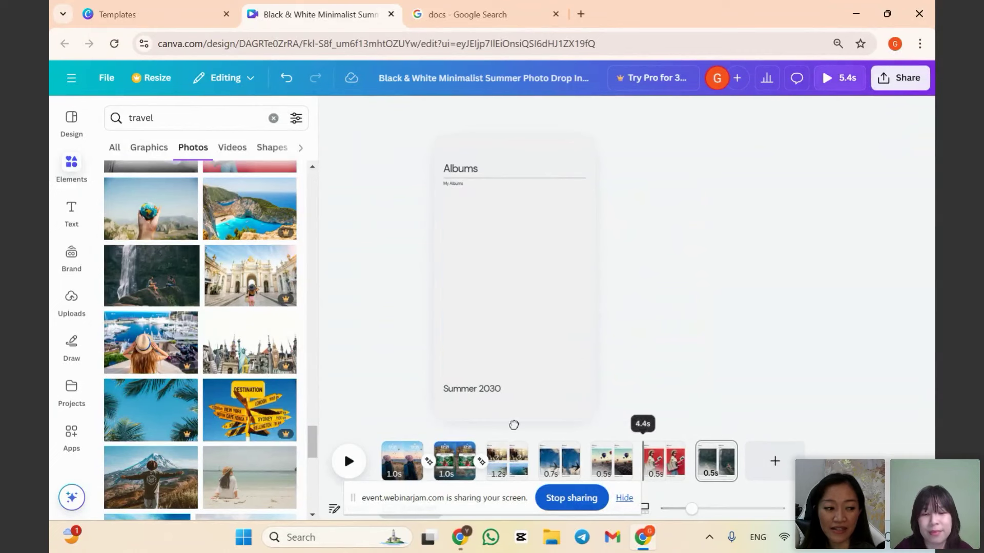
# Preview the customized reel from its first page in the editor and in full screen, and return to editing.
pyautogui.click(381, 432)
pyautogui.scroll(-1, 227, 382)
pyautogui.scroll(-1, 227, 382)
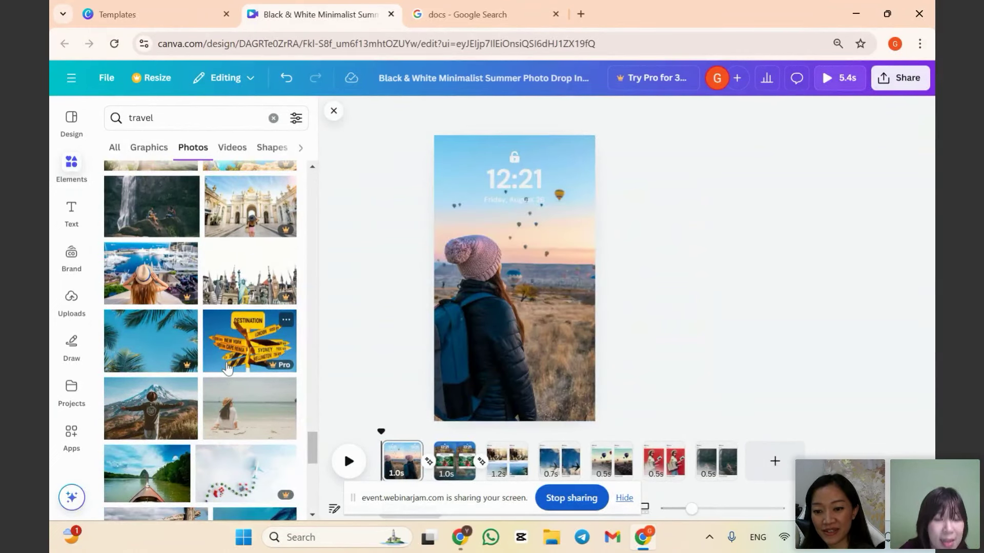
pyautogui.scroll(-3, 227, 368)
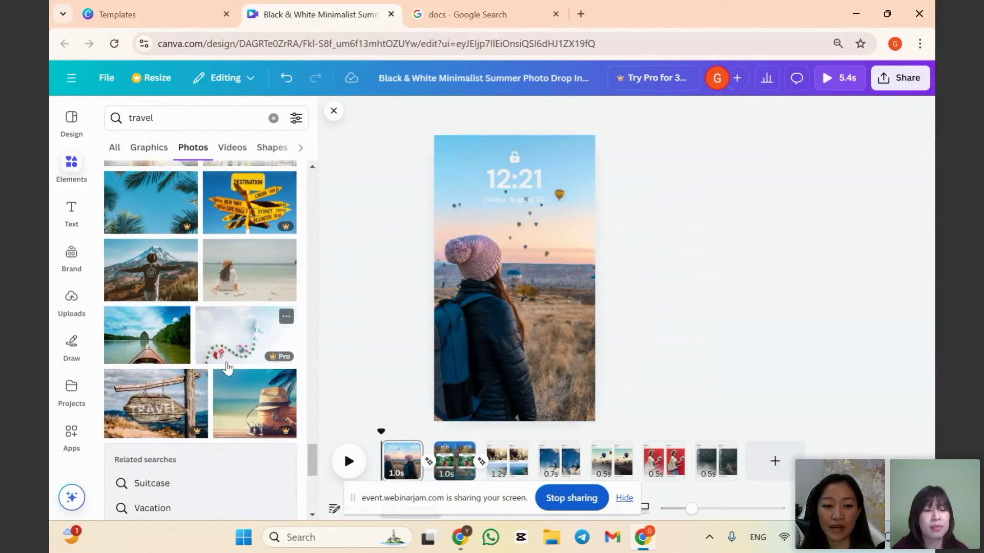
pyautogui.scroll(-3, 228, 365)
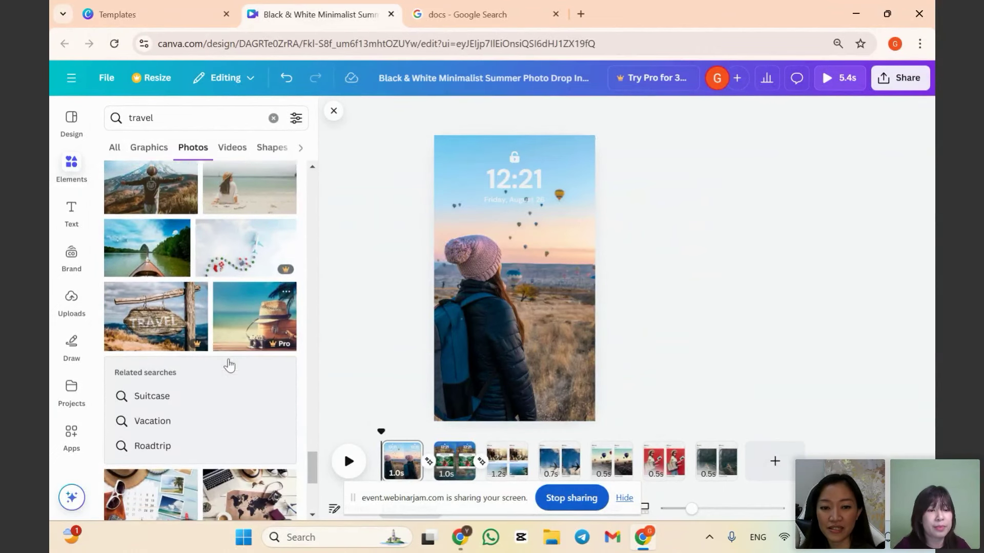
pyautogui.scroll(-2, 228, 365)
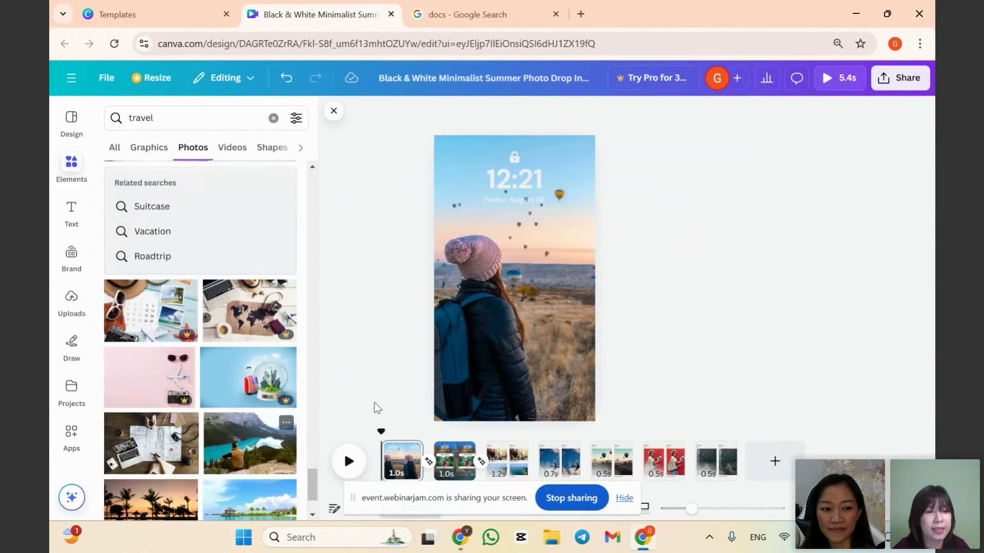
pyautogui.click(347, 462)
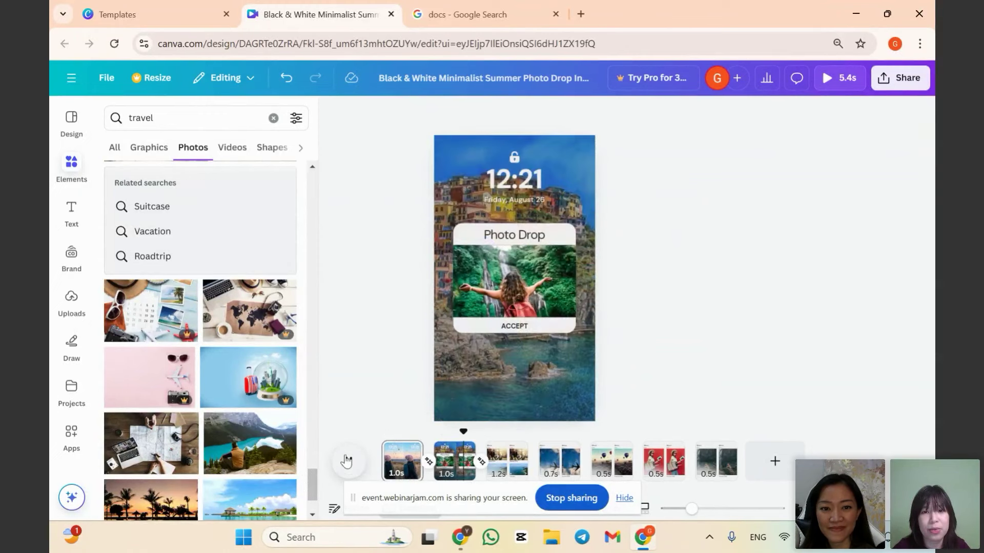
pyautogui.click(348, 462)
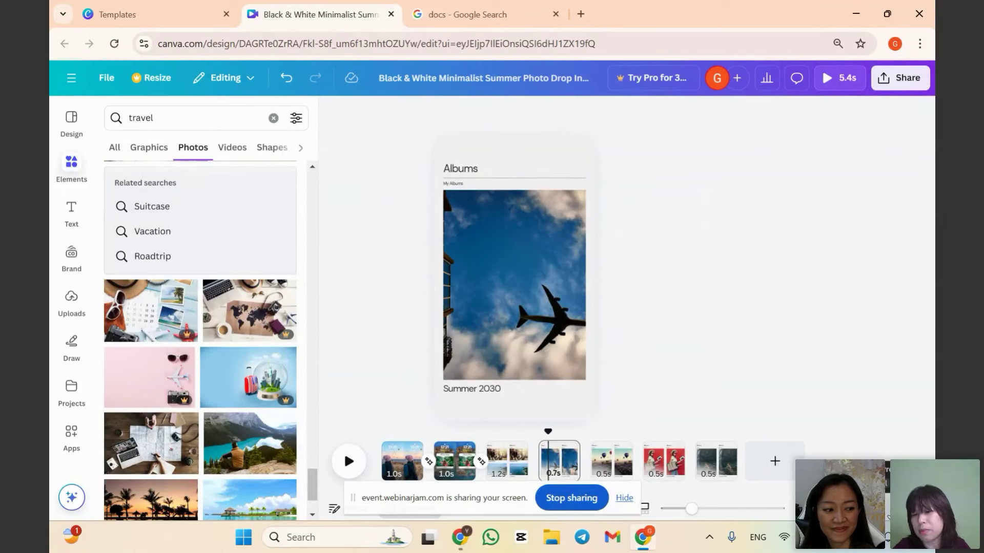
pyautogui.hotkey('ctrl', 'alt', 'p')
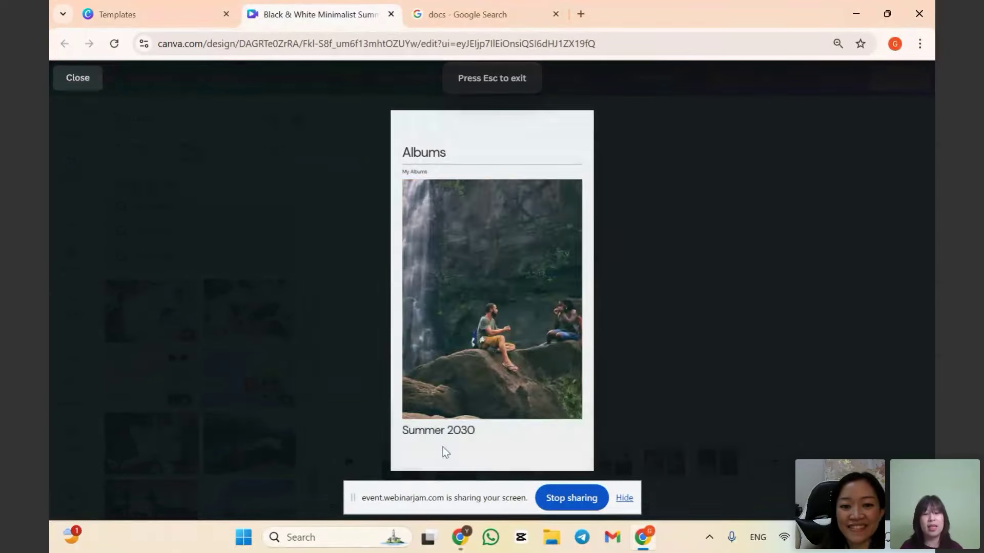
pyautogui.press('Escape')
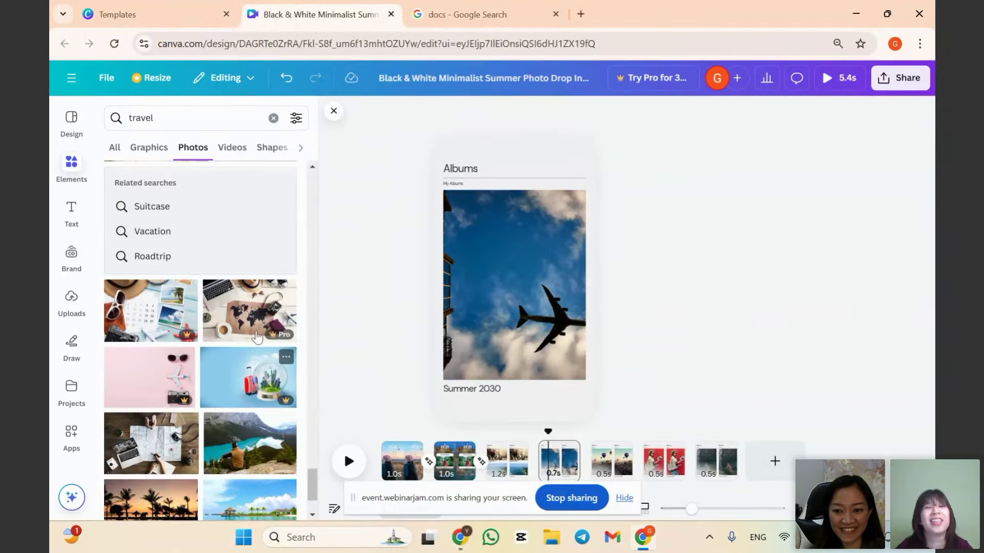
pyautogui.scroll(-2, 205, 256)
pyautogui.scroll(3, 241, 269)
pyautogui.scroll(5, 241, 268)
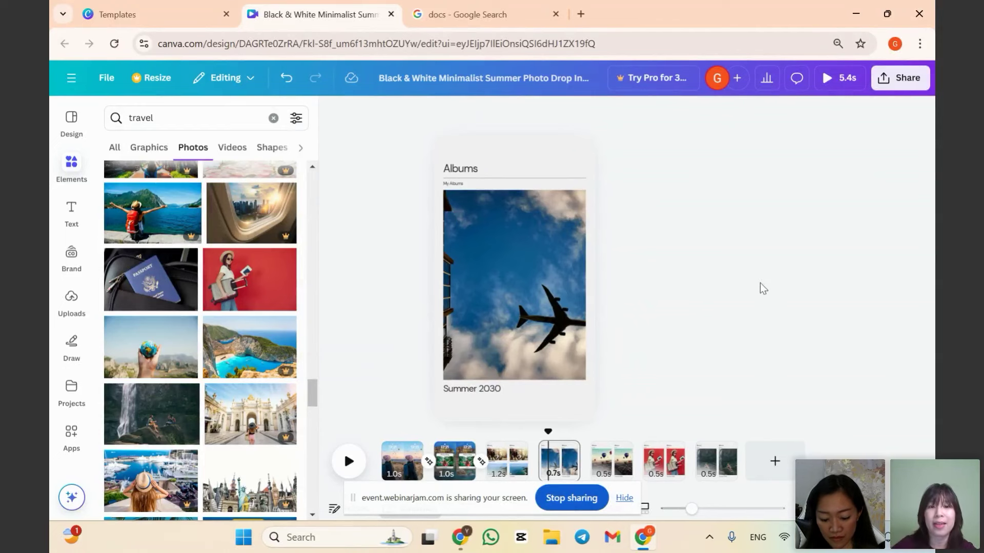
pyautogui.click(472, 174)
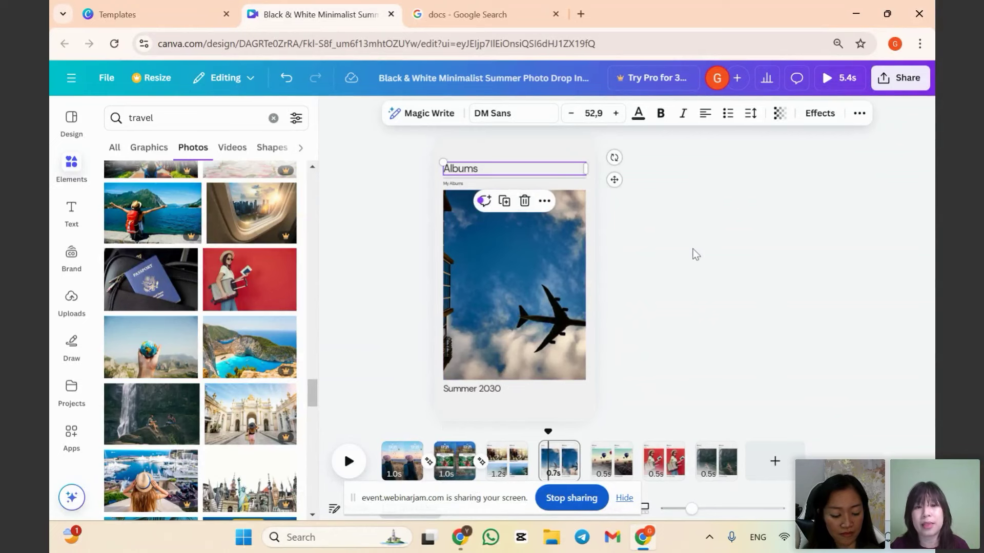
pyautogui.click(722, 254)
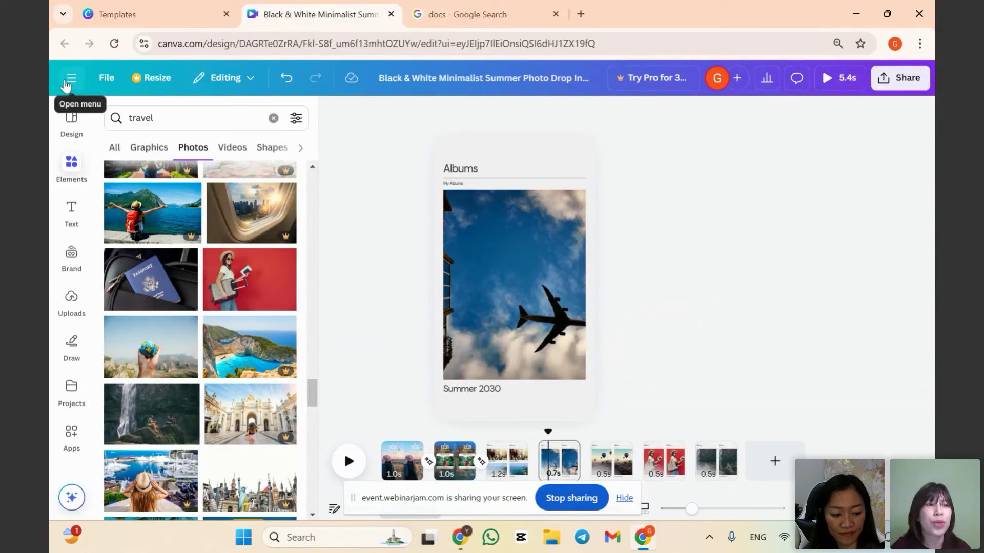
pyautogui.click(64, 127)
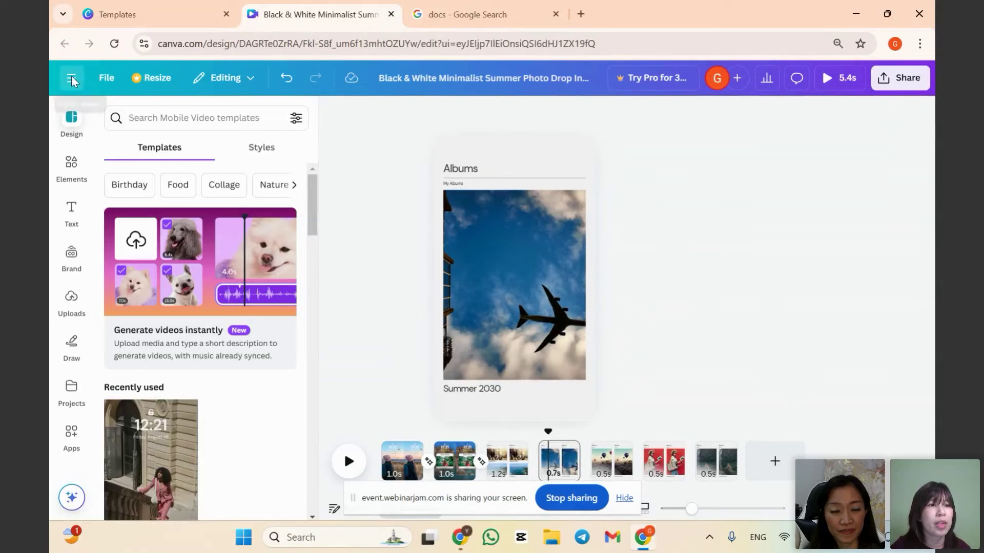
# Search the design types for "instagram reels" and create a new blank Instagram Reel of 1080 × 1920 px.
pyautogui.click(74, 79)
pyautogui.click(146, 115)
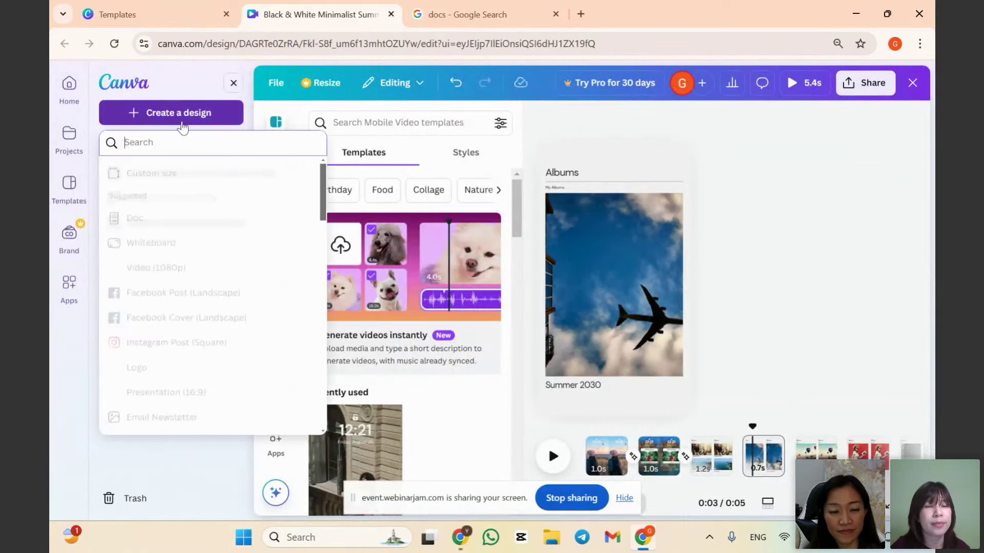
pyautogui.write('ins')
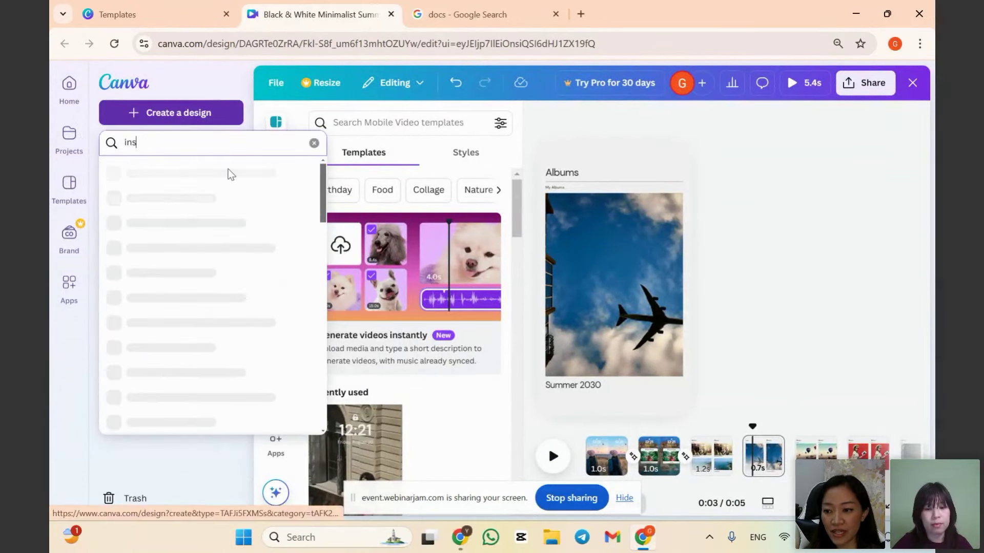
pyautogui.write('tagram reels')
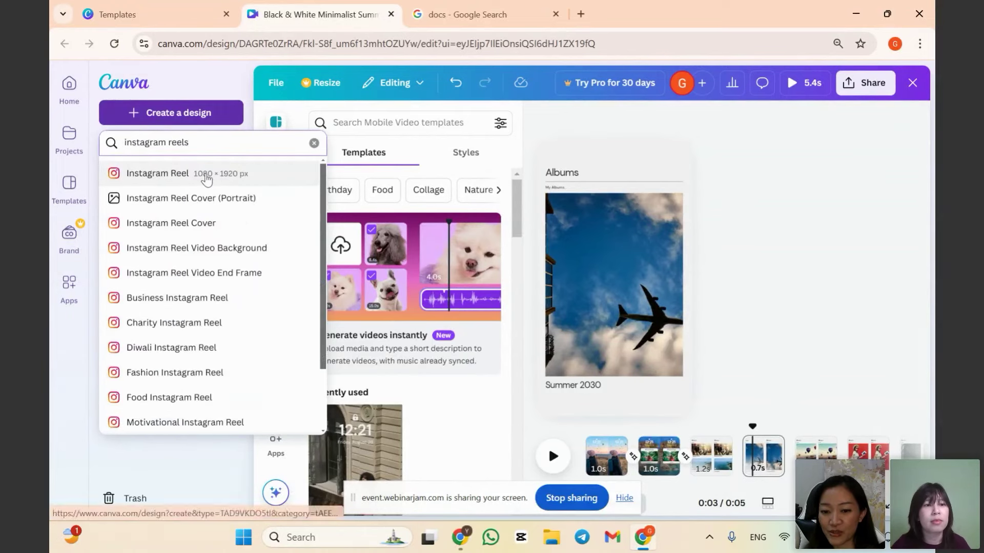
pyautogui.click(206, 176)
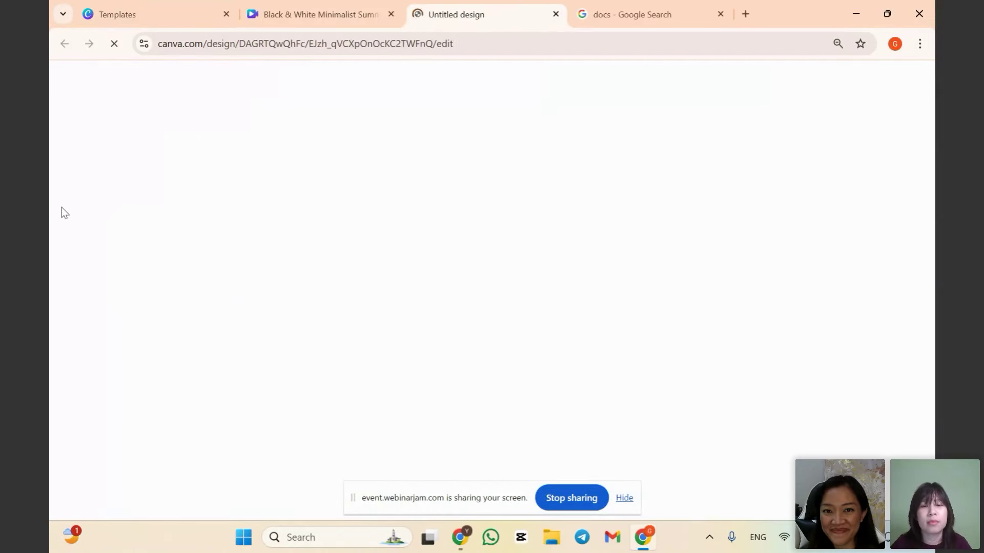
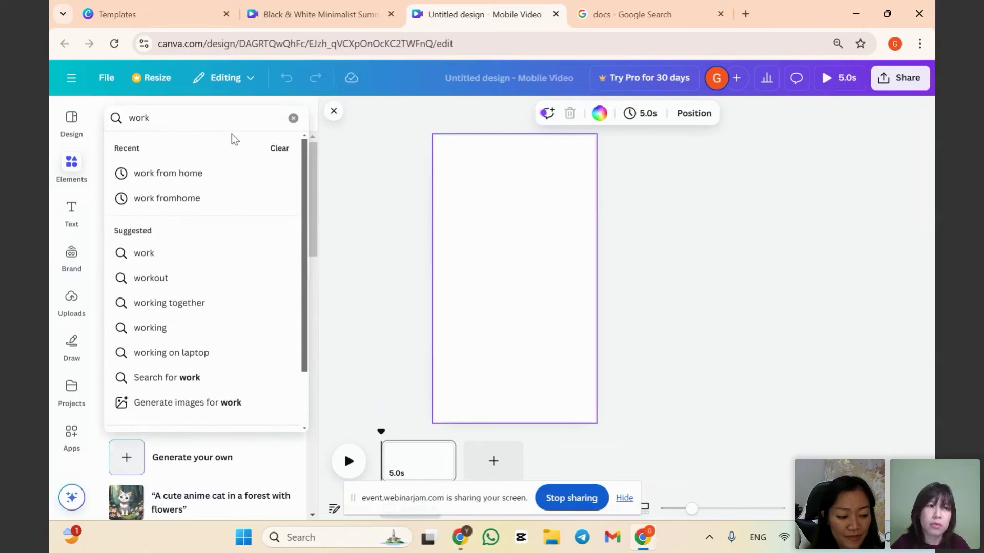
# Search the elements for "home office" and show only the photo results.
pyautogui.press('BackSpace')
pyautogui.press('BackSpace')
pyautogui.press('BackSpace')
pyautogui.press('BackSpace')
pyautogui.press('BackSpace')
pyautogui.write('home offie')
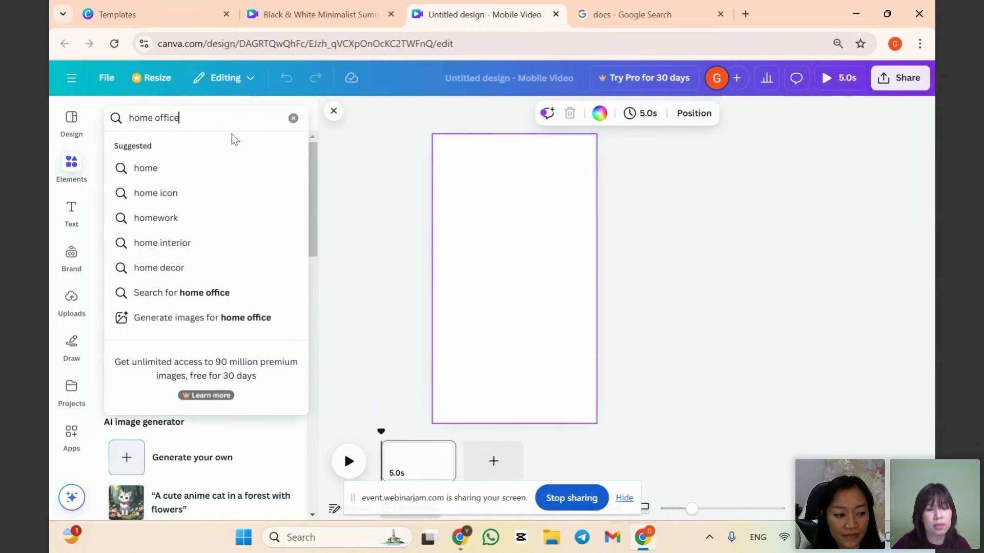
pyautogui.press('Return')
pyautogui.click(197, 152)
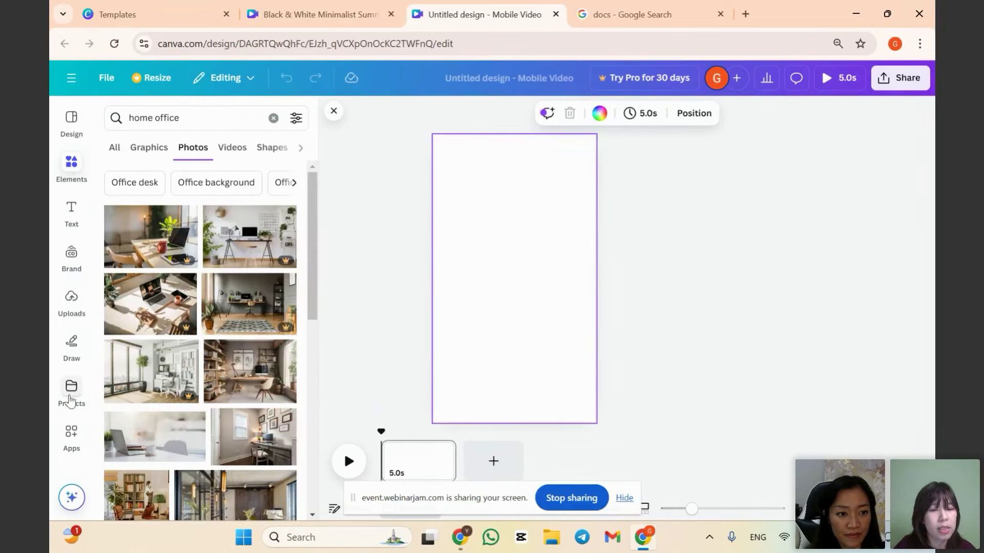
# Add the free photo of a corner desk beneath framed pictures and set it as the first page's background.
pyautogui.scroll(-1, 182, 345)
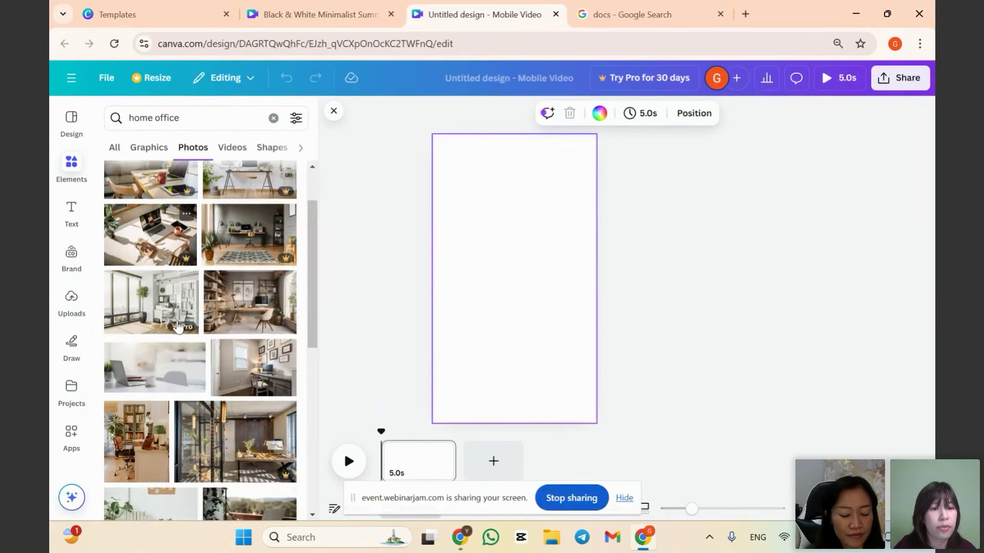
pyautogui.click(257, 369)
pyautogui.rightClick(486, 281)
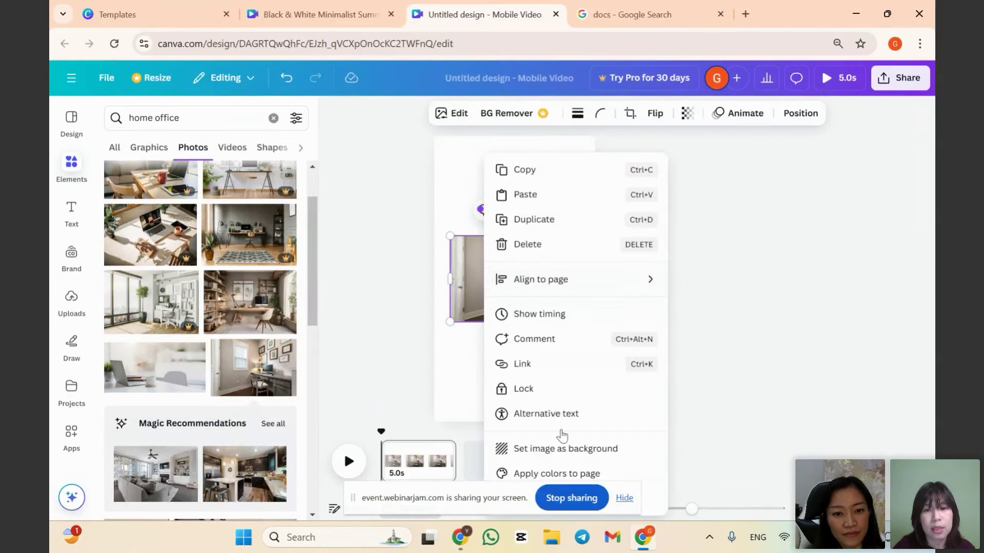
pyautogui.click(571, 454)
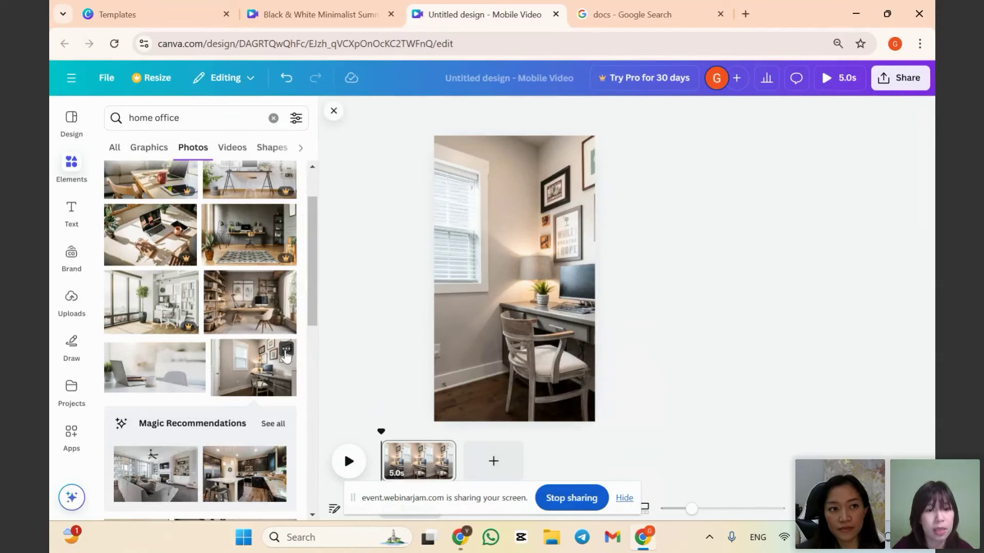
# View more elements by the background photo's creator and show only their photos.
pyautogui.click(286, 352)
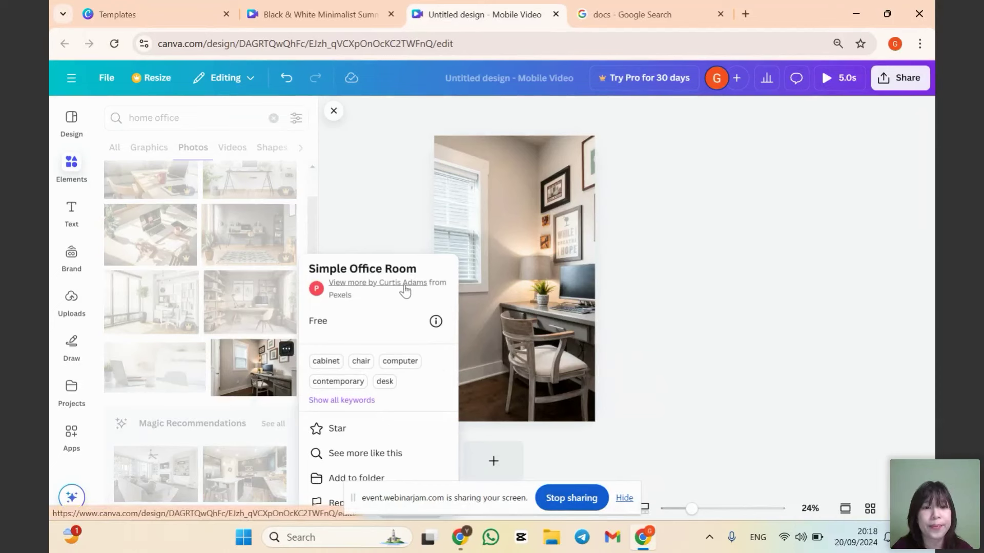
pyautogui.click(402, 288)
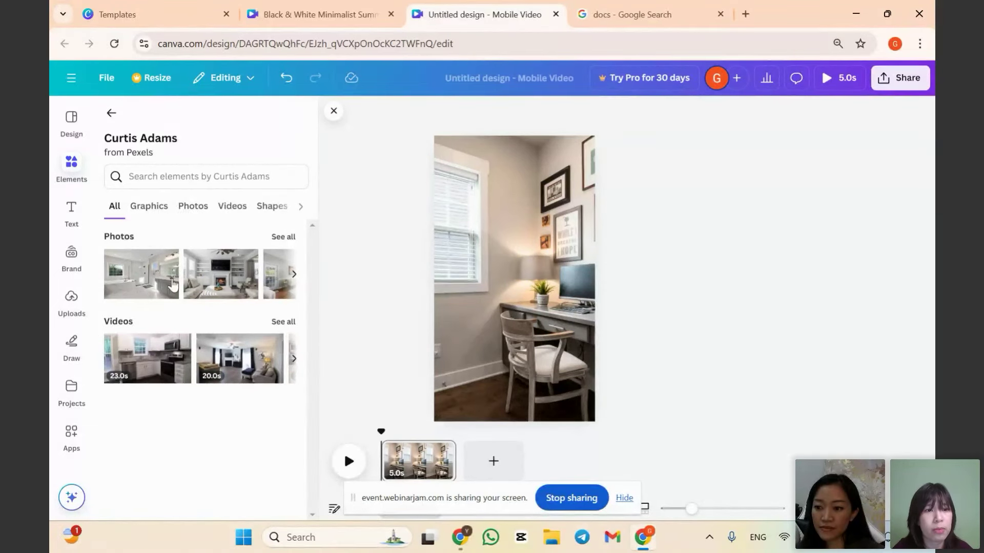
pyautogui.click(193, 208)
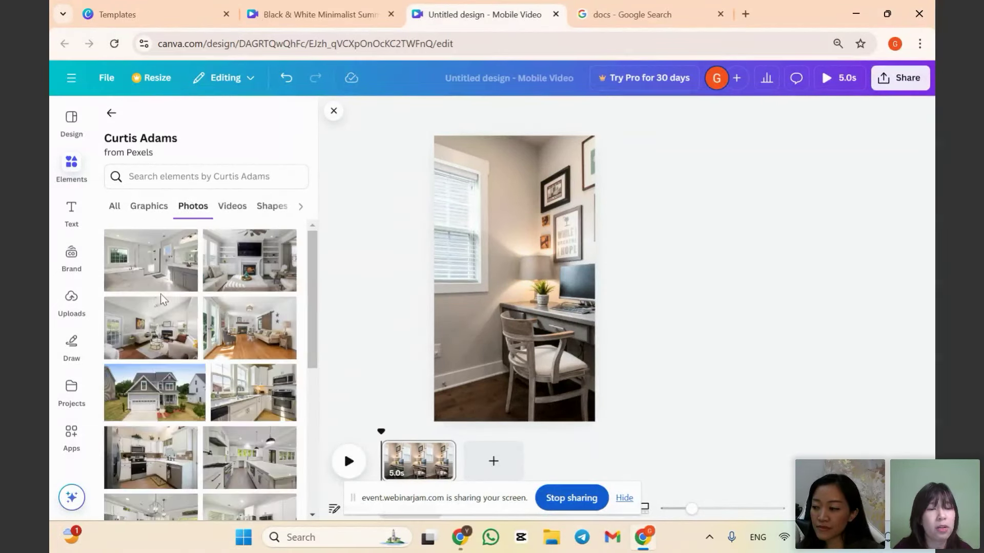
# Add a second page and search the creator's photos for "office".
pyautogui.click(492, 463)
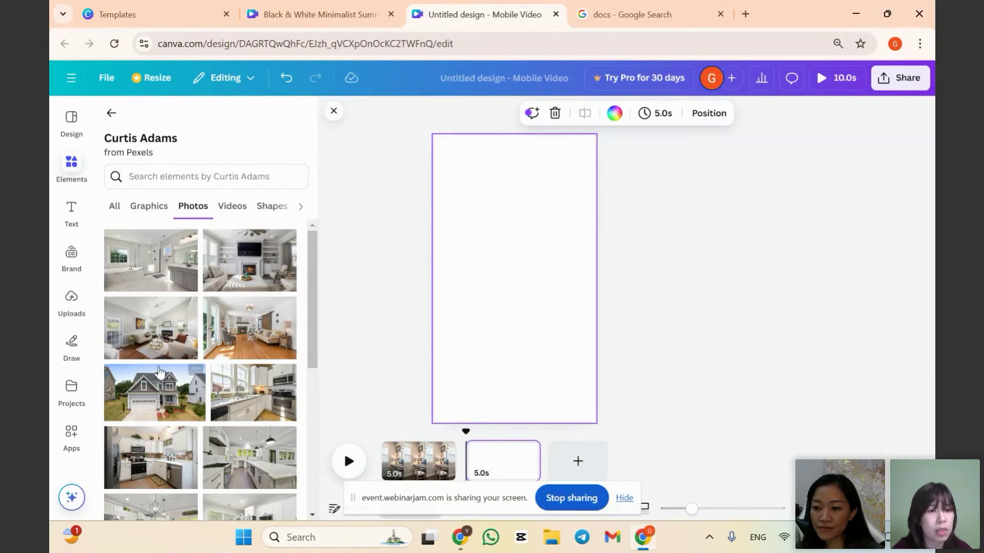
pyautogui.scroll(-5, 208, 407)
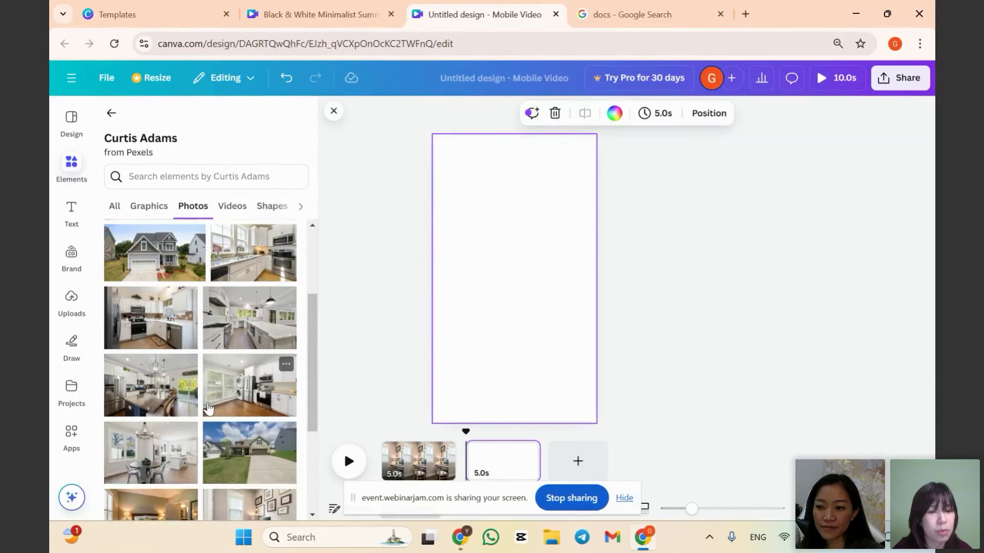
pyautogui.scroll(-3, 215, 404)
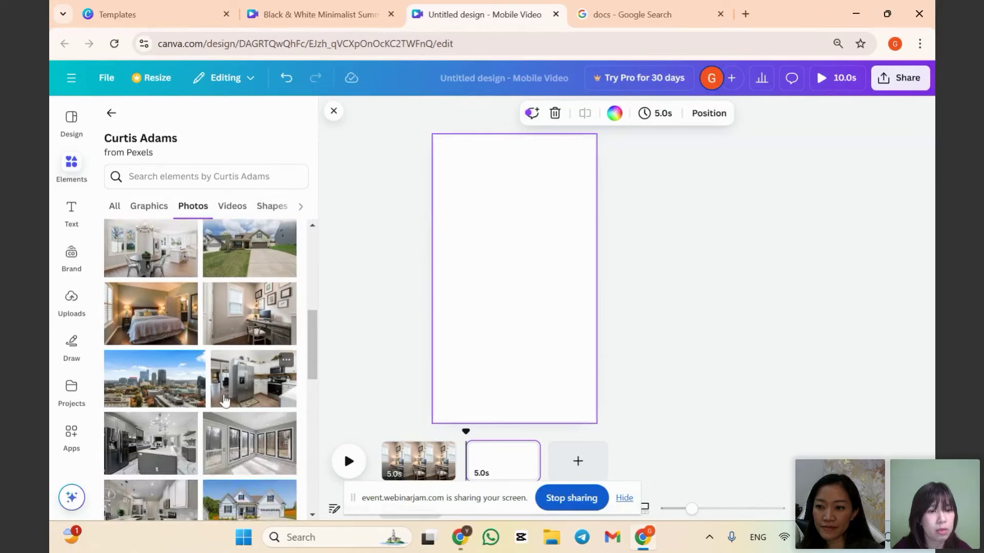
pyautogui.scroll(-4, 223, 405)
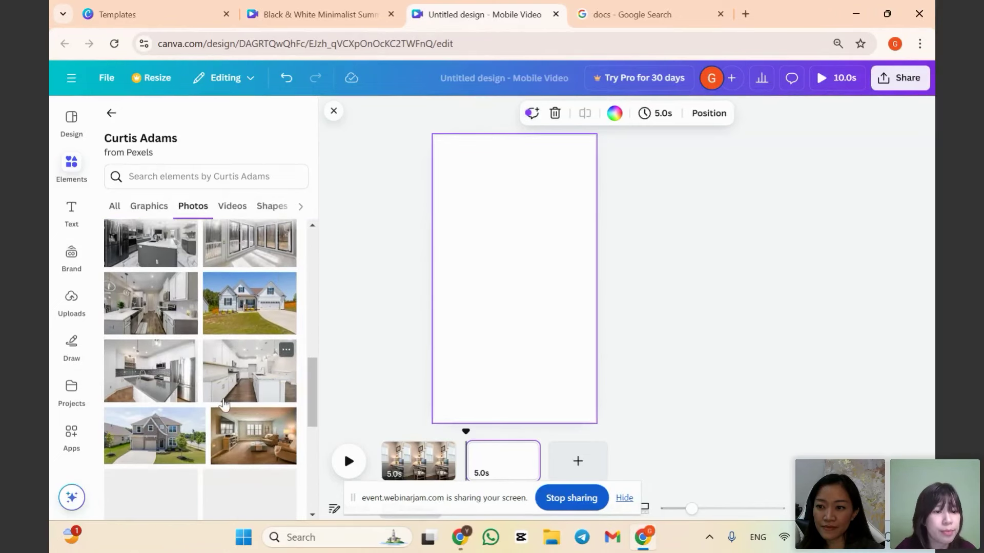
pyautogui.scroll(-3, 223, 399)
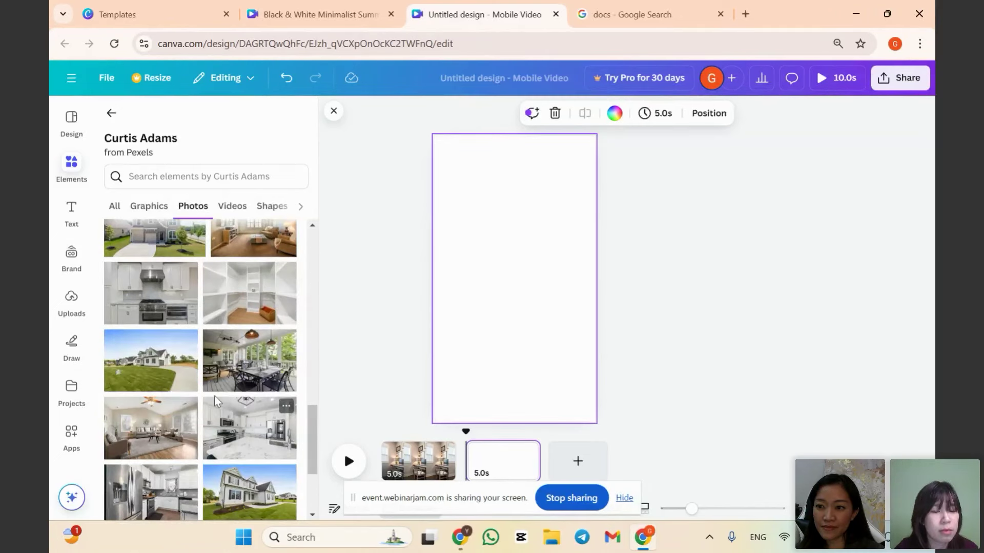
pyautogui.scroll(-3, 194, 395)
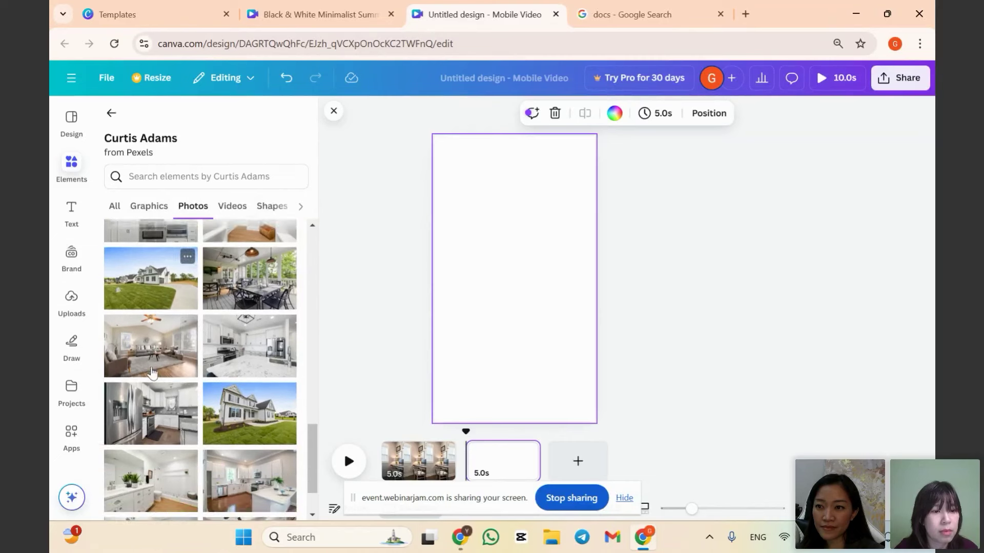
pyautogui.scroll(-3, 195, 385)
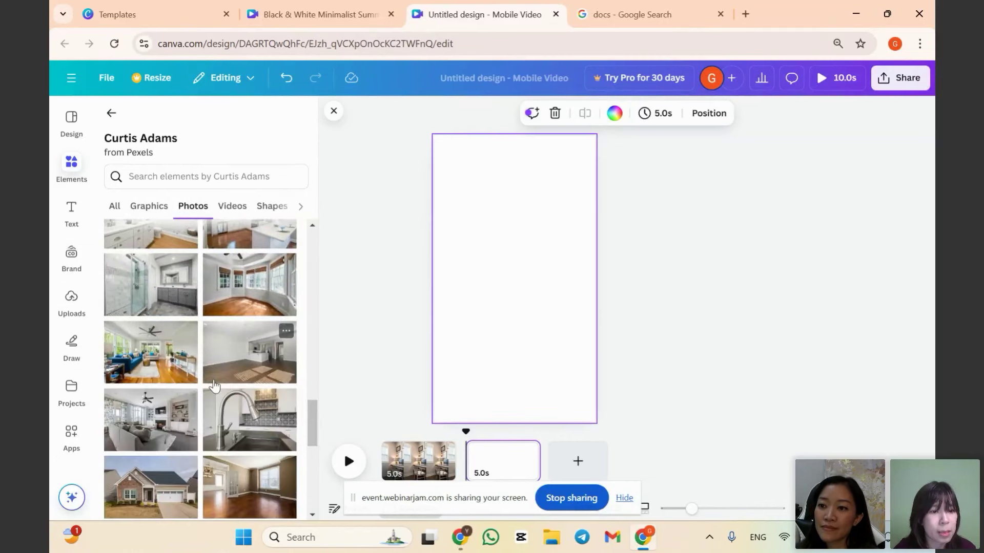
pyautogui.scroll(-4, 214, 386)
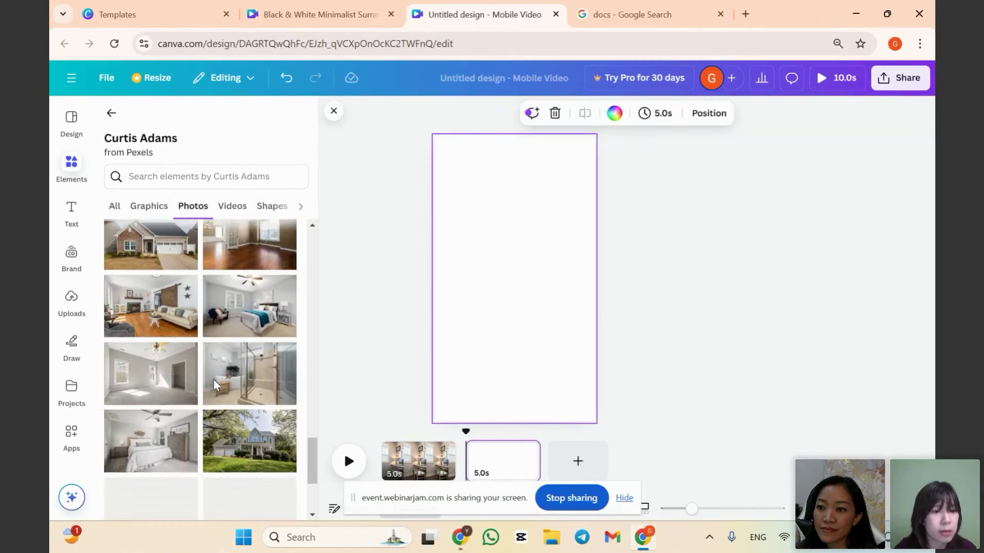
pyautogui.click(209, 178)
pyautogui.write('office')
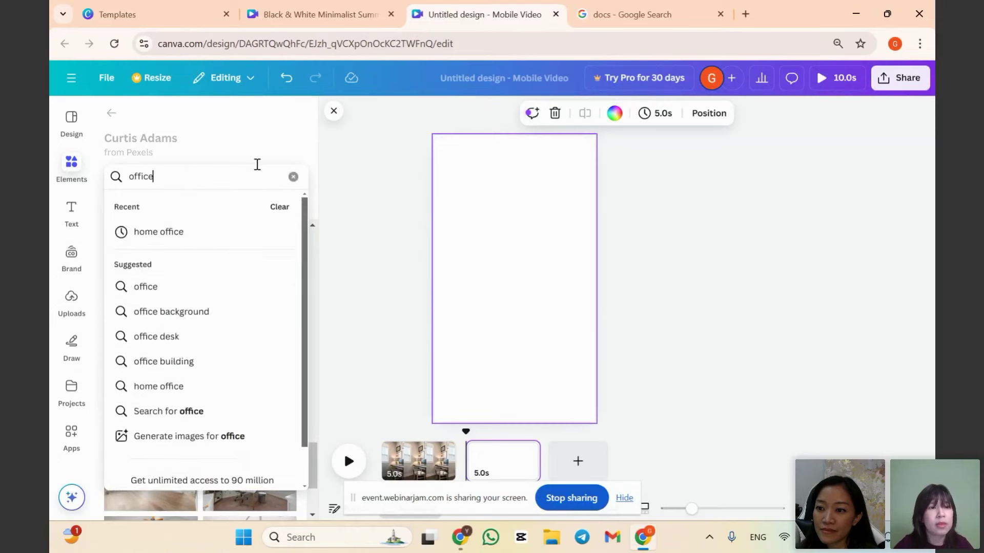
pyautogui.press('Return')
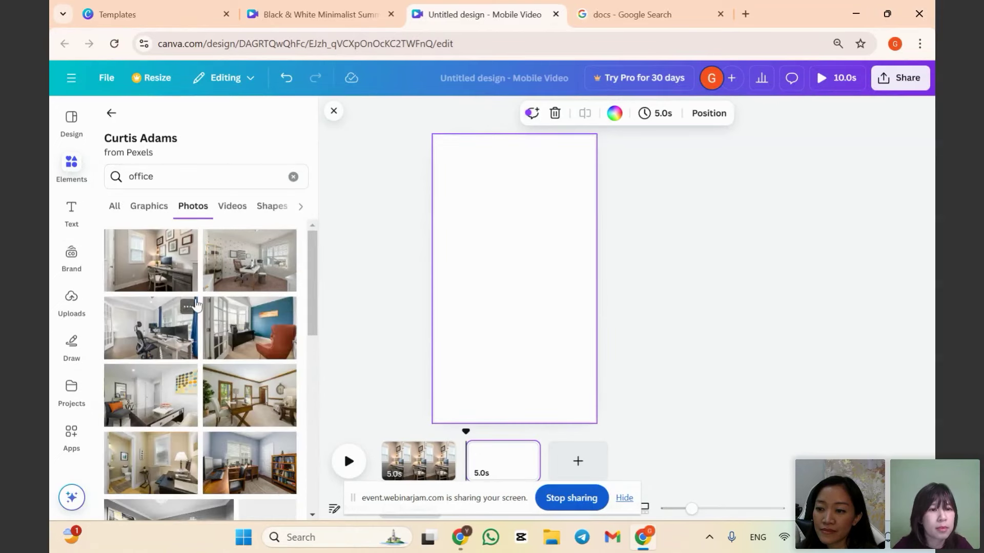
# Add the light office photo with the patterned wall and set it as the second page's background.
pyautogui.click(250, 260)
pyautogui.rightClick(488, 256)
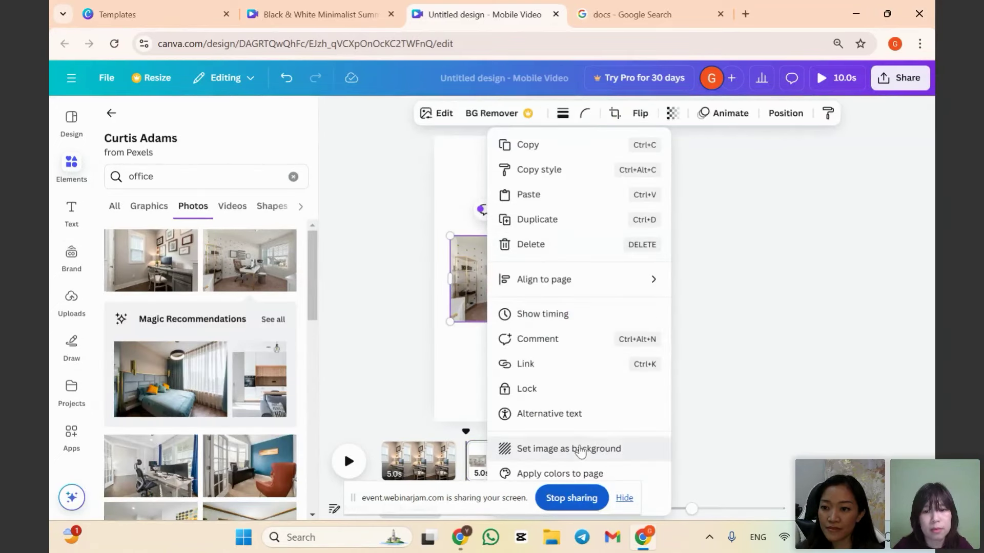
pyautogui.click(571, 448)
# Add a third page and set the recommended white and wood kitchen photo as its background.
pyautogui.click(575, 453)
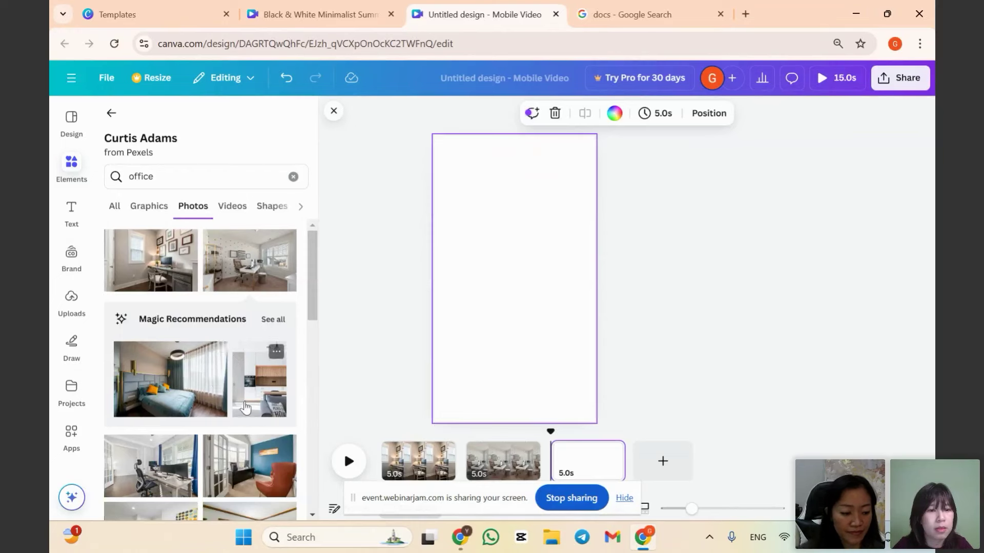
pyautogui.click(259, 379)
pyautogui.rightClick(487, 256)
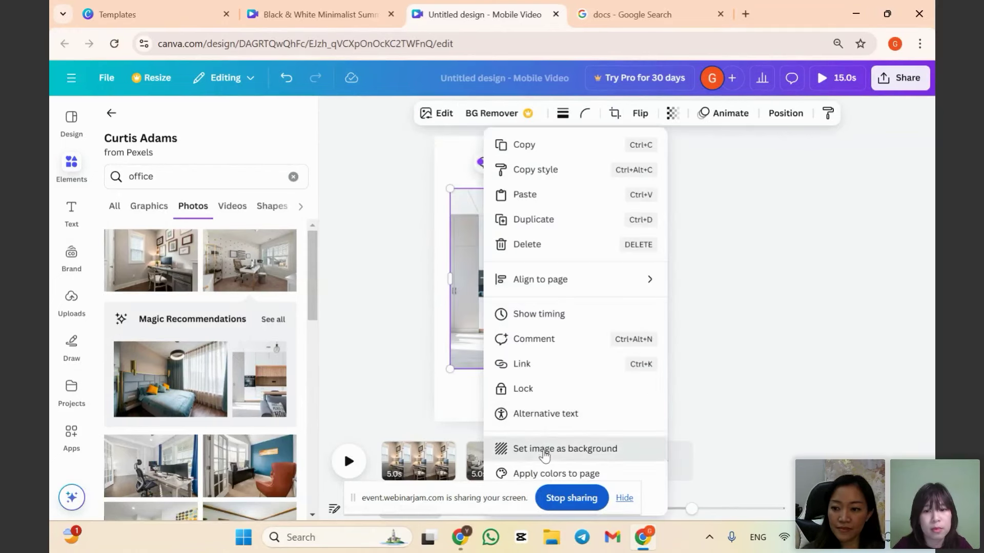
pyautogui.click(544, 449)
# Add a fourth page and set the photo of the office with dark wood trim as its background.
pyautogui.click(663, 463)
pyautogui.scroll(-2, 188, 426)
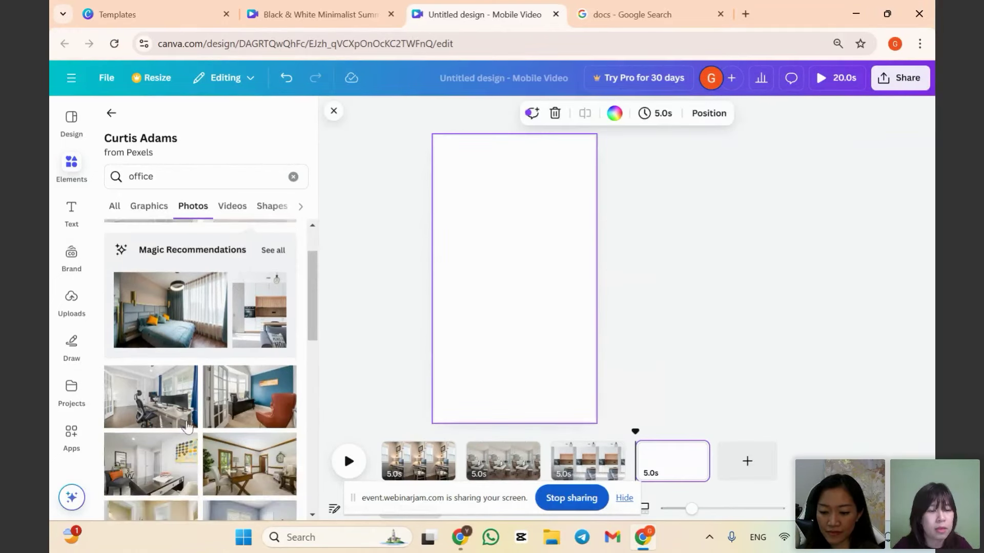
pyautogui.click(253, 458)
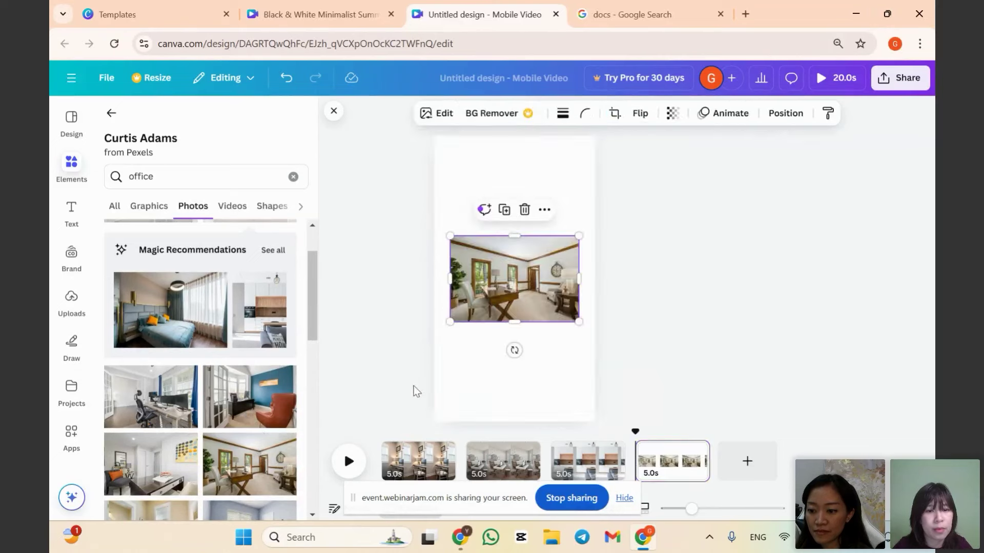
pyautogui.rightClick(493, 283)
pyautogui.click(558, 451)
# Add a fifth page and set the blue-walled office photo with a wooden desk and bookcase as its background.
pyautogui.click(747, 461)
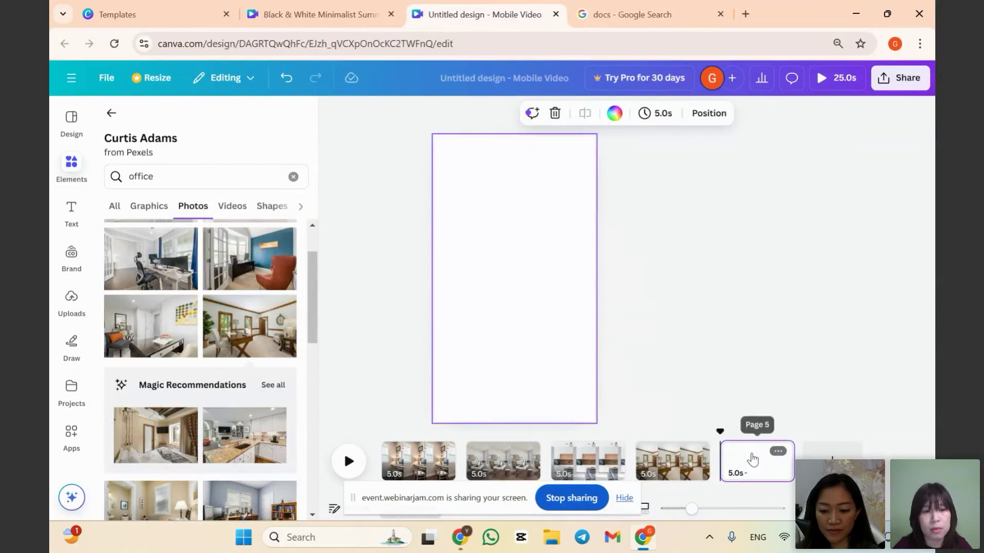
pyautogui.scroll(-4, 169, 417)
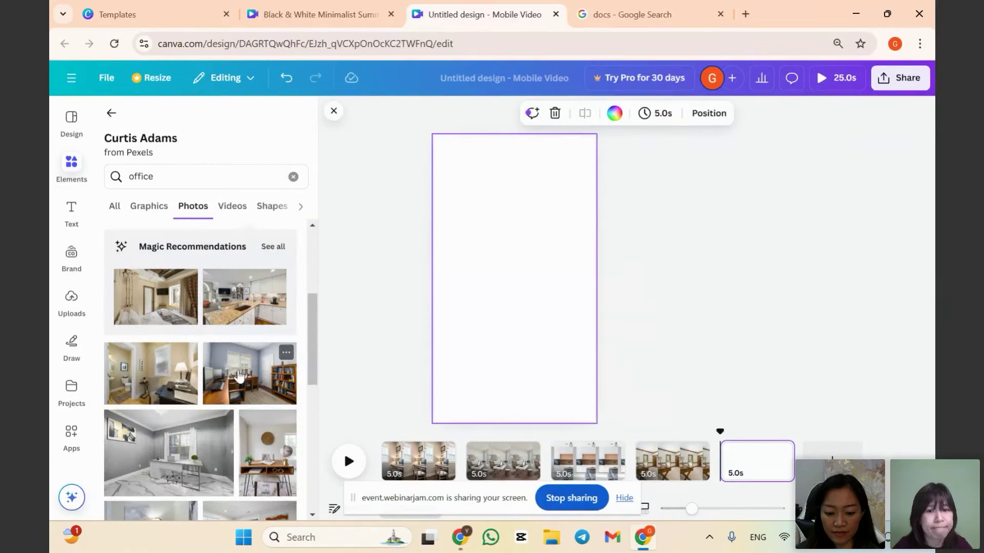
pyautogui.click(238, 374)
pyautogui.rightClick(476, 282)
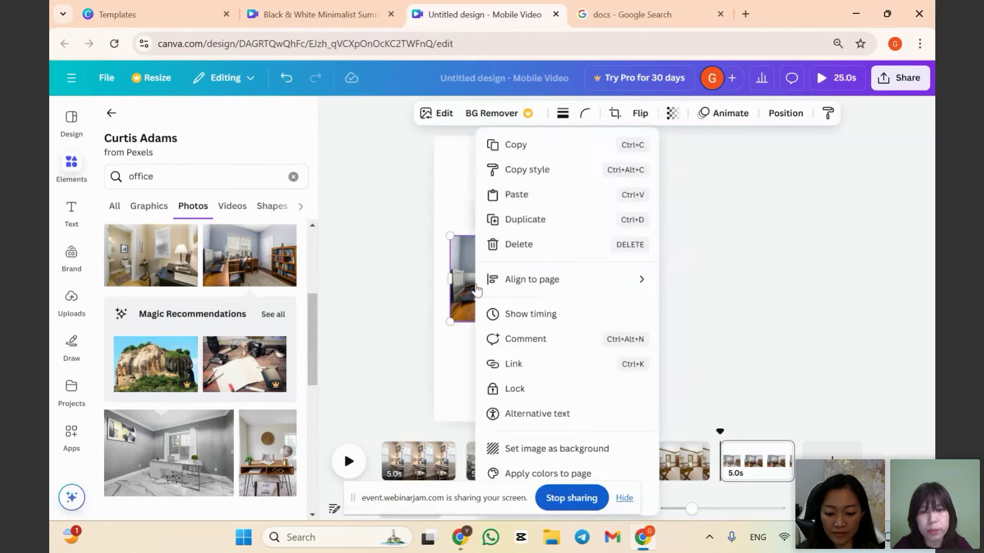
pyautogui.click(535, 448)
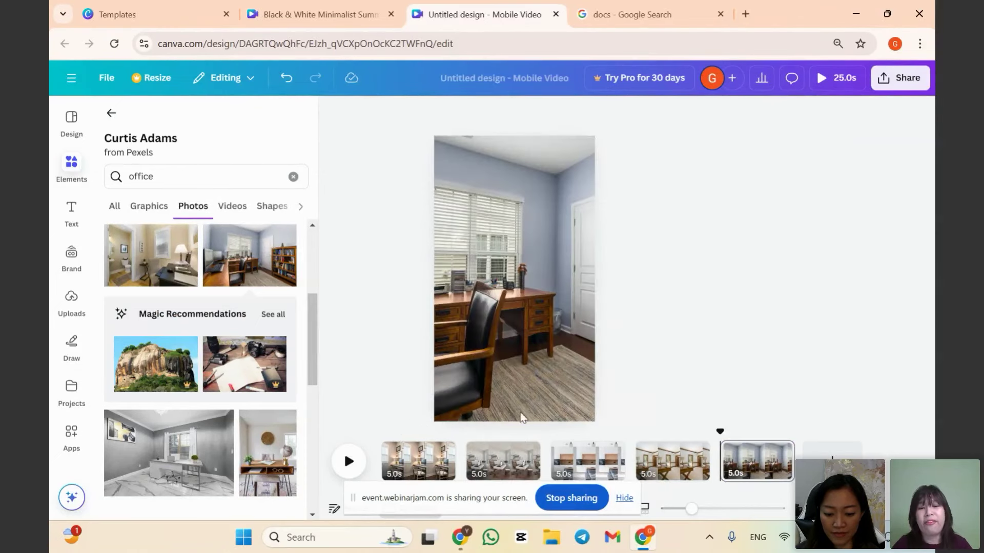
# Switch to Google Docs and open the recent untitled document that contains the captions for the five clips.
pyautogui.click(624, 14)
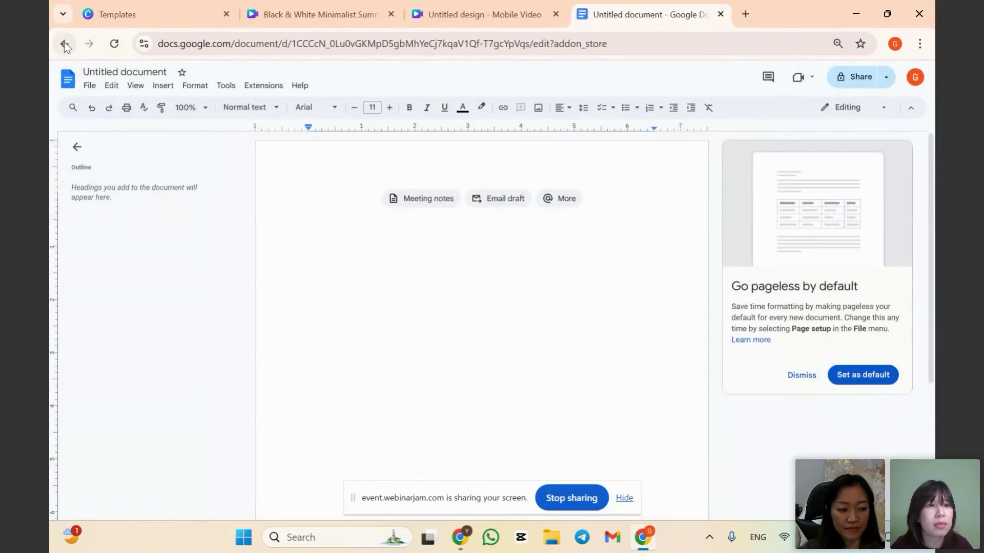
pyautogui.click(65, 43)
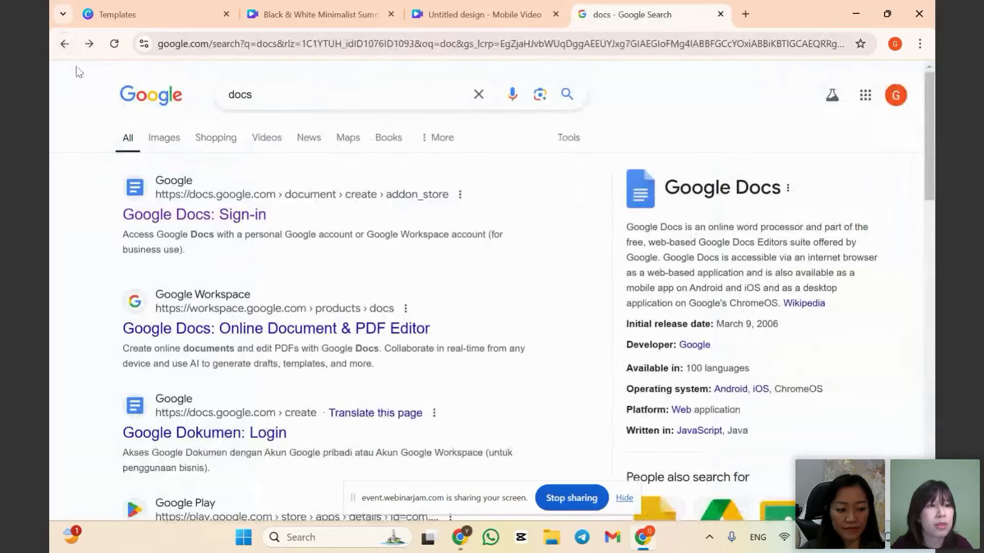
pyautogui.click(67, 43)
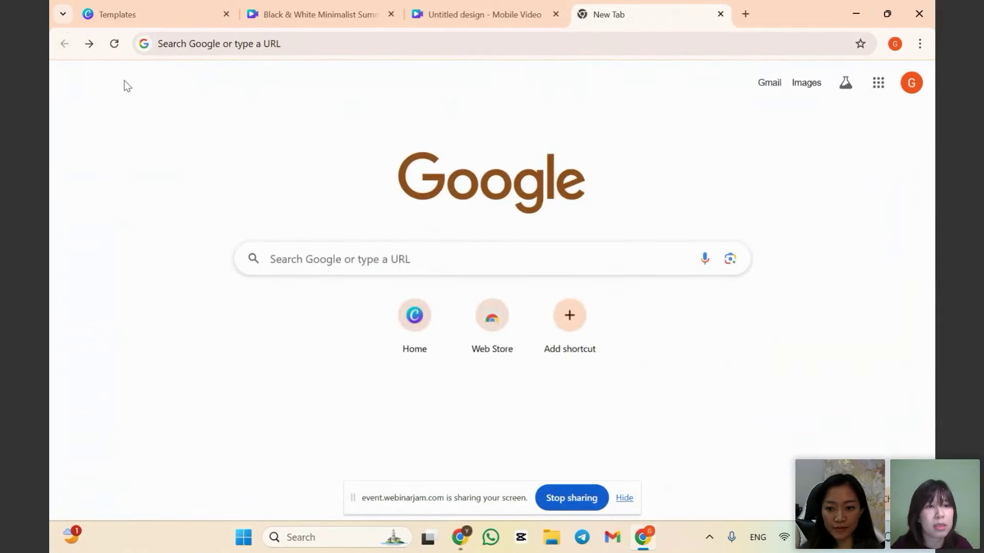
pyautogui.click(91, 44)
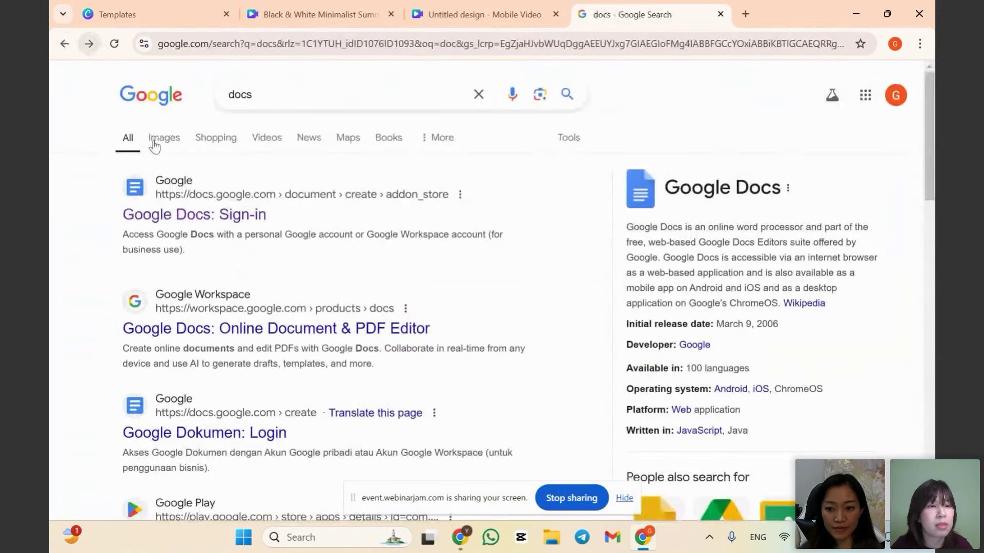
pyautogui.click(196, 221)
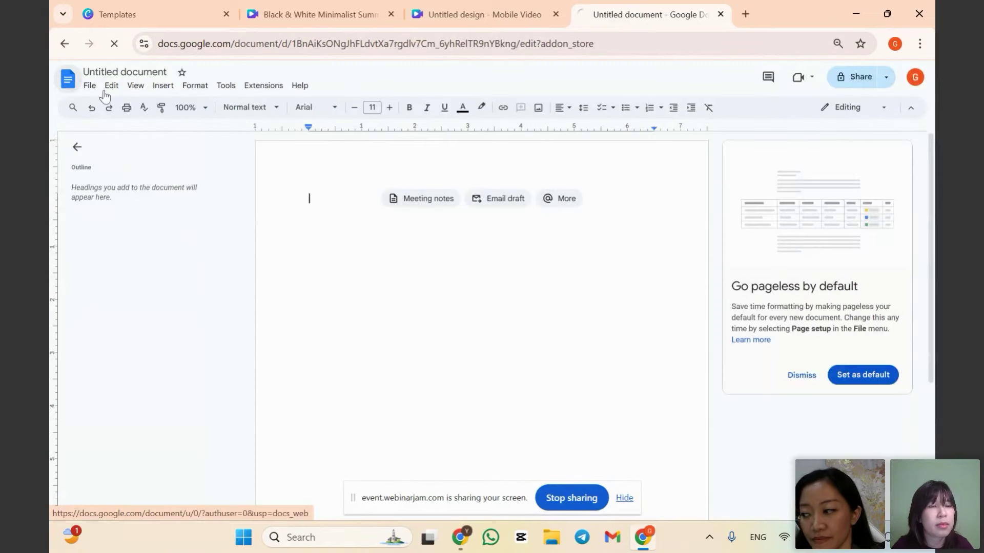
pyautogui.click(67, 79)
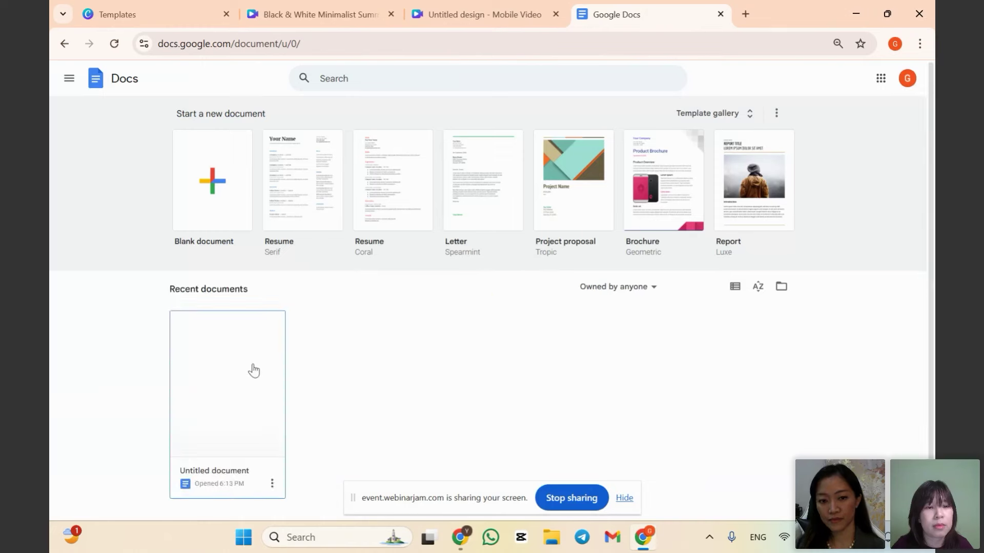
pyautogui.click(255, 370)
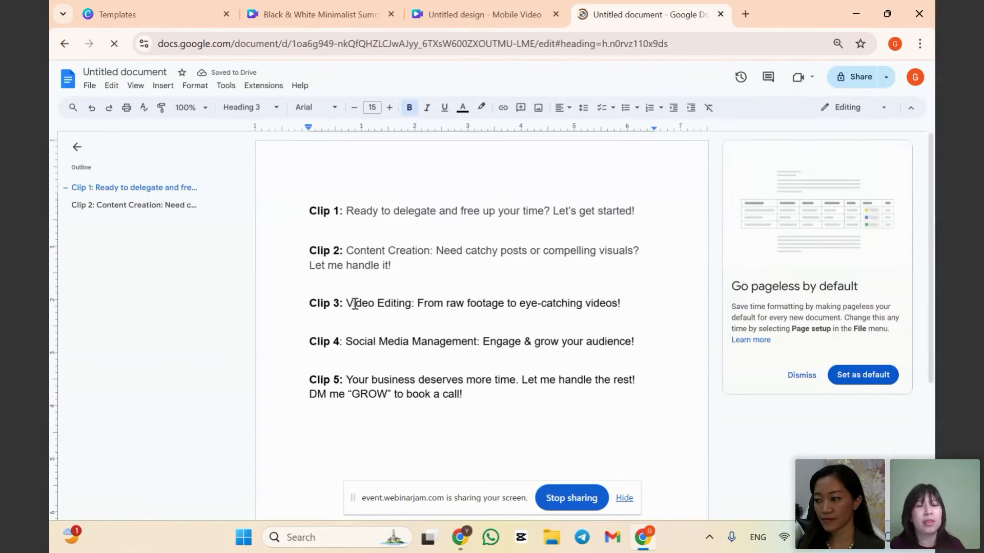
pyautogui.click(518, 408)
pyautogui.moveTo(298, 202); pyautogui.dragTo(317, 210)
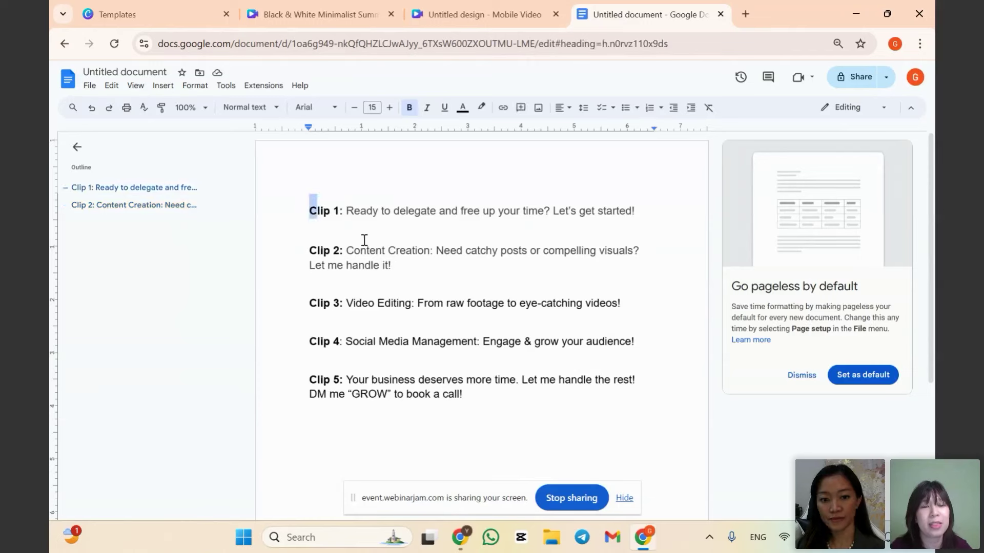
pyautogui.moveTo(364, 239); pyautogui.dragTo(519, 441)
pyautogui.click(431, 250)
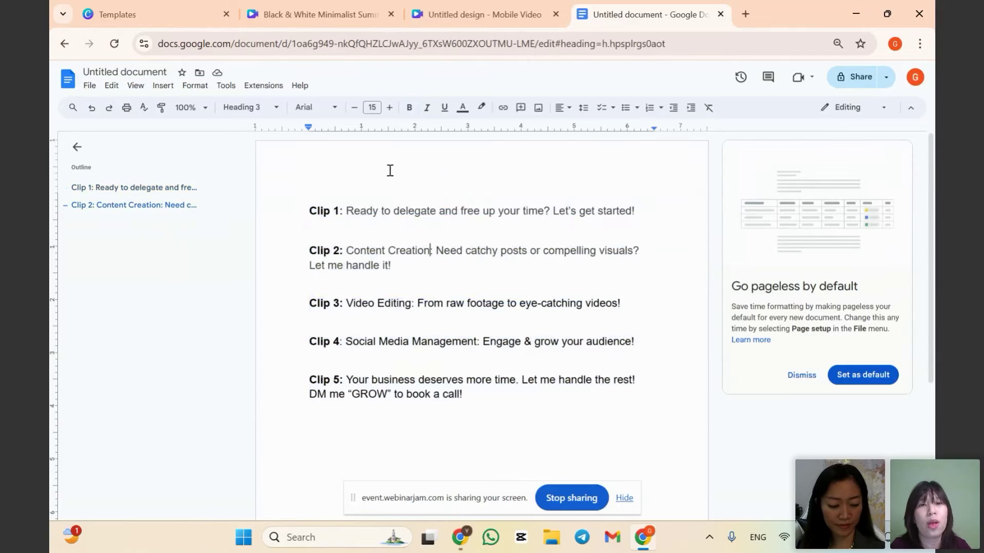
# Switch back to the Canva mobile video design and set the first page's background photo transparency to 20.
pyautogui.click(464, 15)
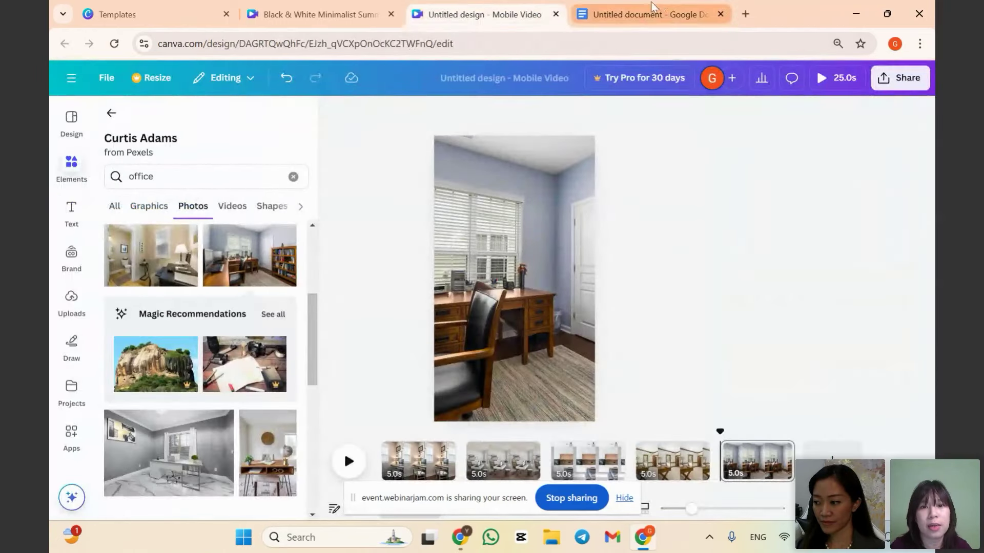
pyautogui.click(409, 461)
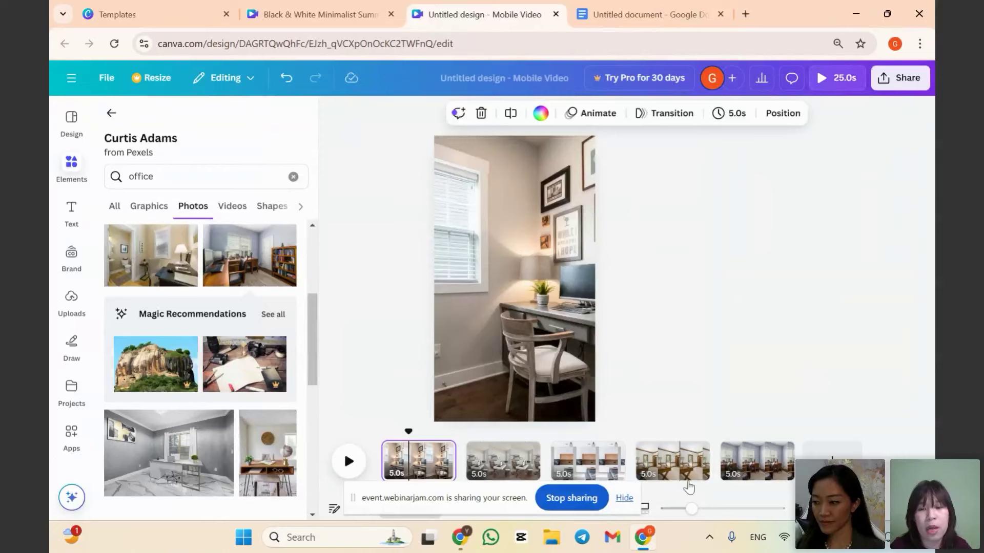
pyautogui.click(496, 471)
pyautogui.click(420, 472)
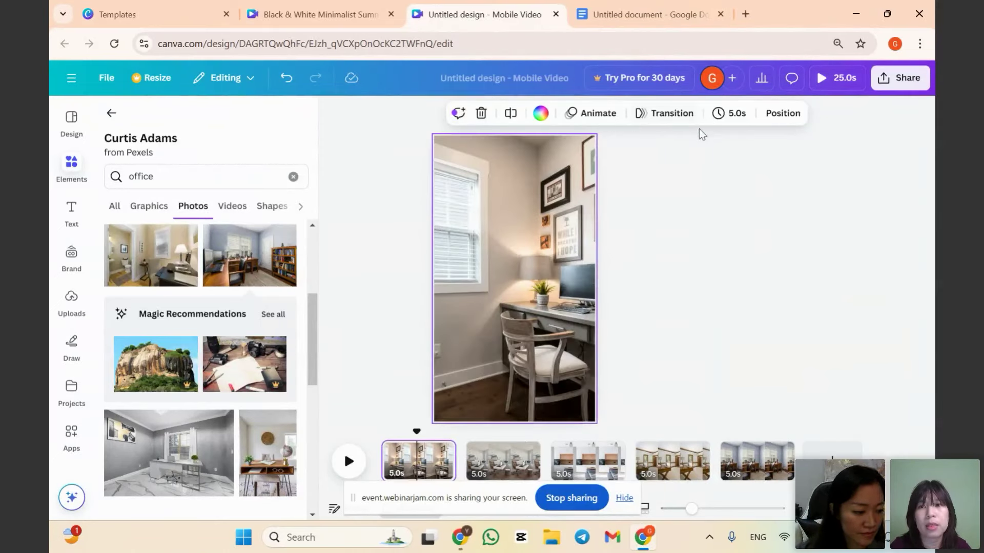
pyautogui.click(513, 228)
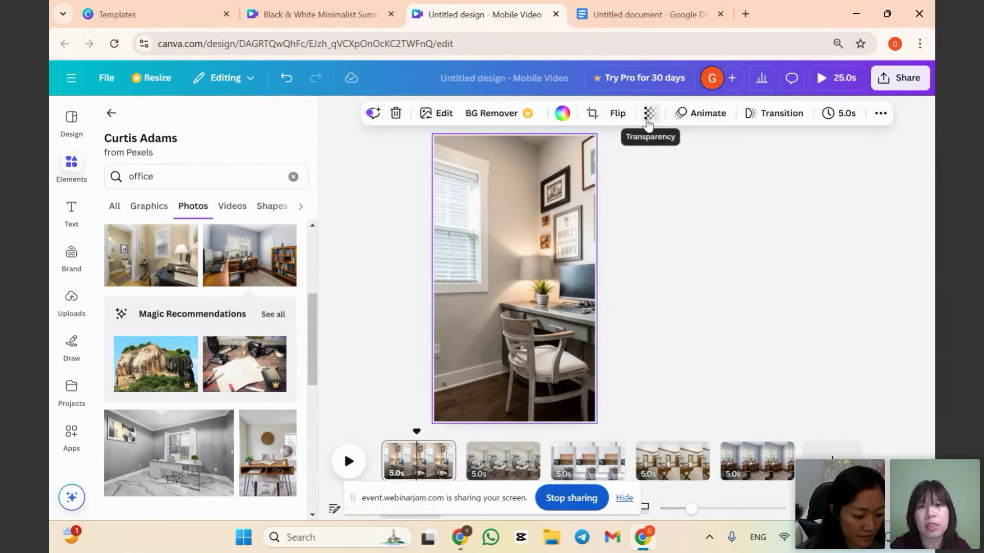
pyautogui.click(650, 113)
pyautogui.moveTo(670, 174); pyautogui.dragTo(634, 165)
pyautogui.click(708, 163)
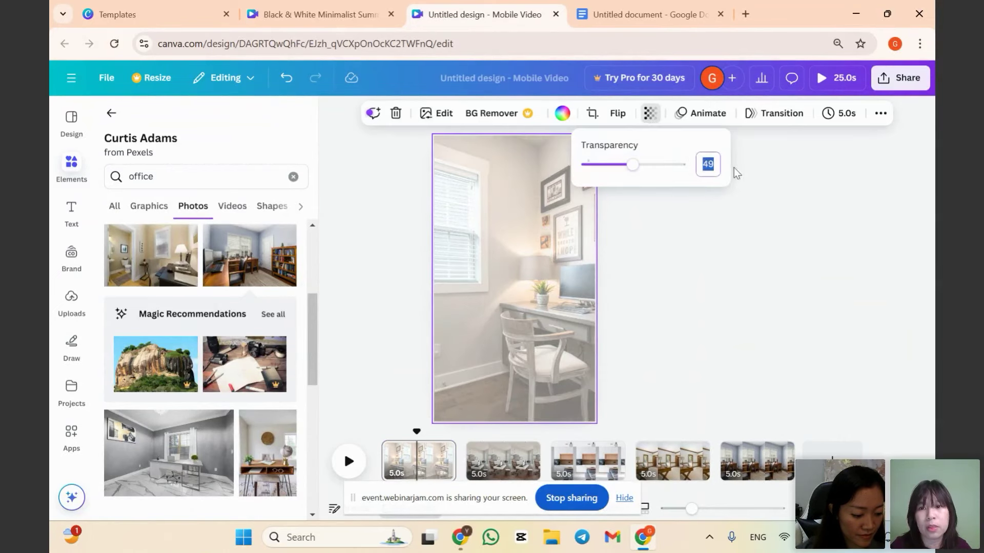
pyautogui.write('20')
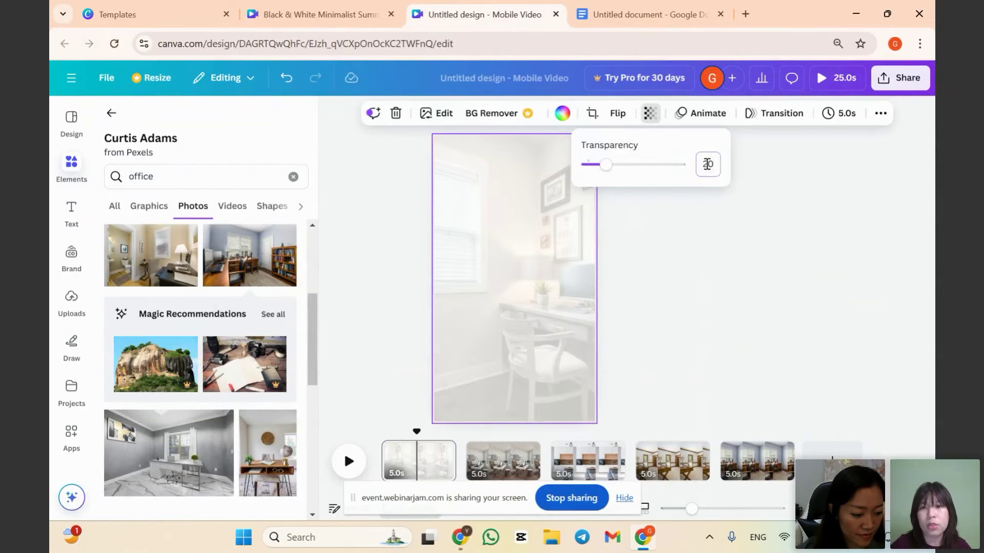
# Set the transparency of the second page's background photo, the office with a white desk, to 20.
pyautogui.click(492, 483)
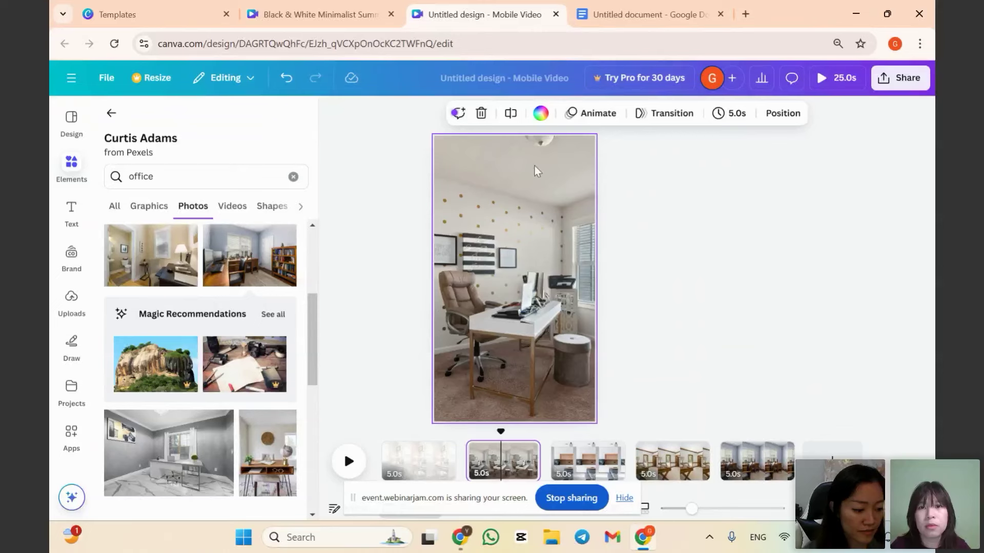
pyautogui.click(655, 190)
pyautogui.click(589, 158)
pyautogui.click(649, 114)
pyautogui.click(708, 163)
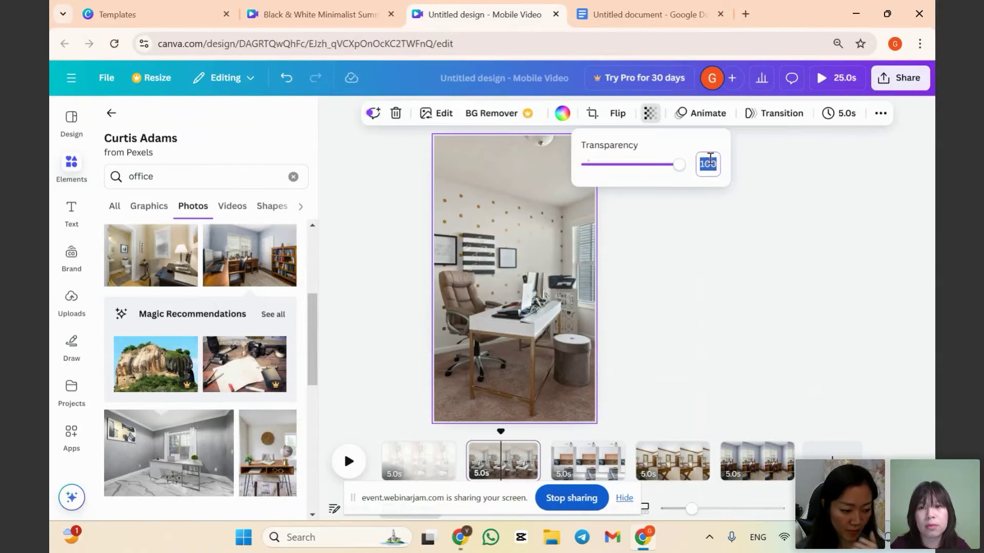
pyautogui.write('20')
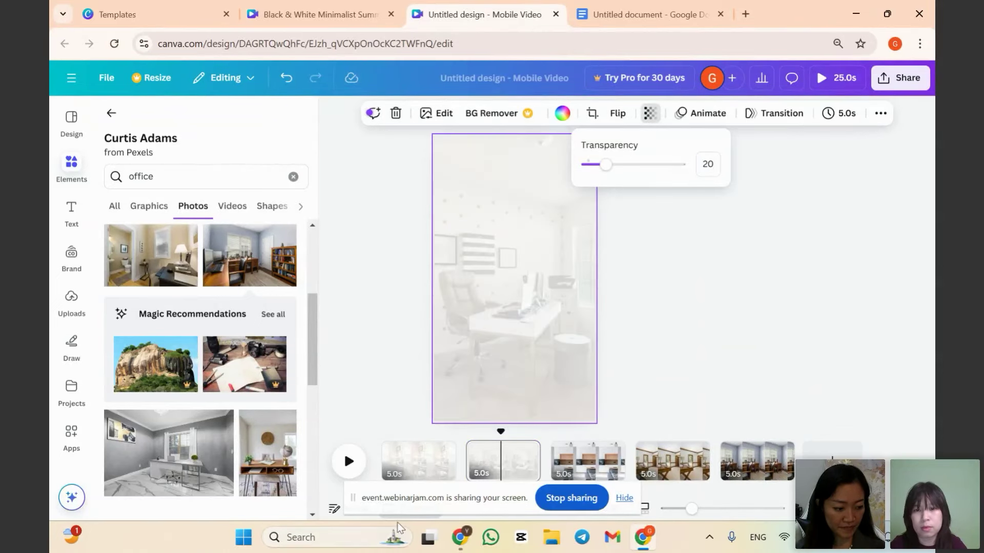
# Set the transparency of the third page's white and wood kitchen photo to 20.
pyautogui.click(558, 461)
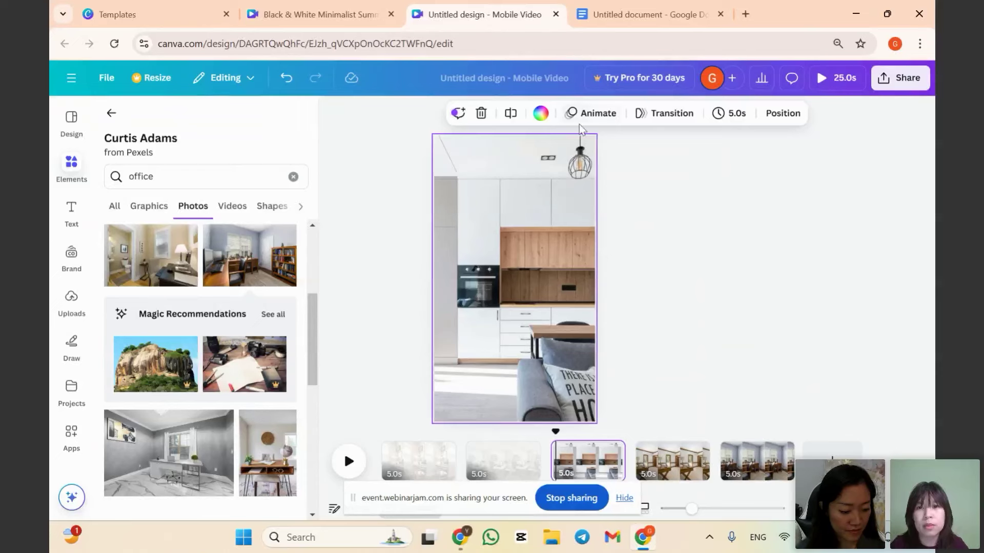
pyautogui.click(579, 192)
pyautogui.click(649, 113)
pyautogui.write('20')
# Set the transparency of the fourth page's photo of the office with dark wood trim to 20.
pyautogui.click(661, 464)
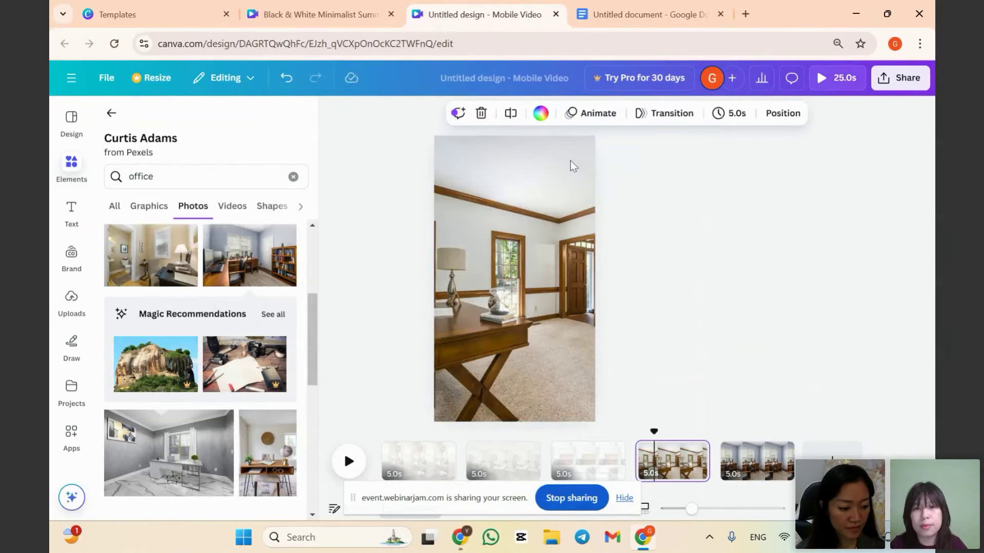
pyautogui.click(600, 184)
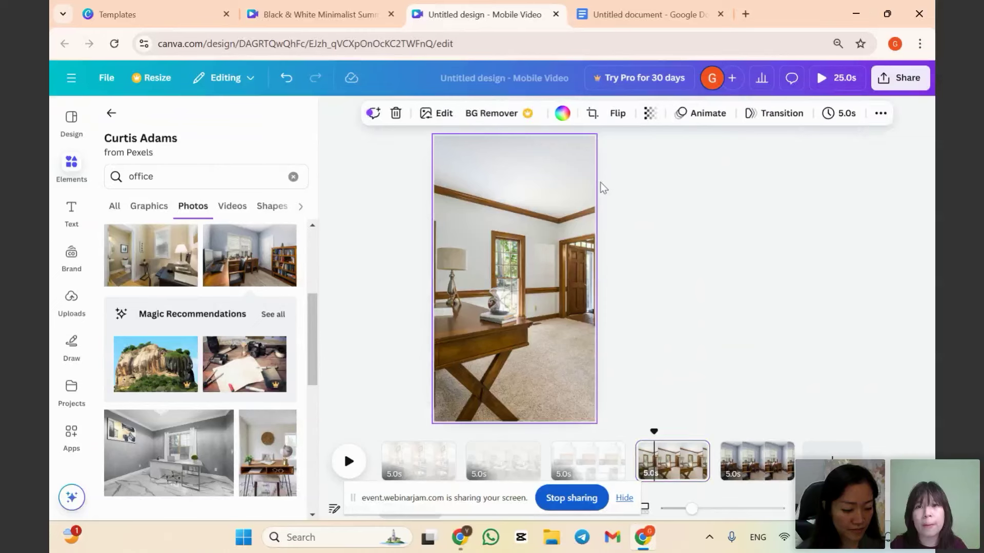
pyautogui.click(648, 118)
pyautogui.click(705, 164)
pyautogui.write('2')
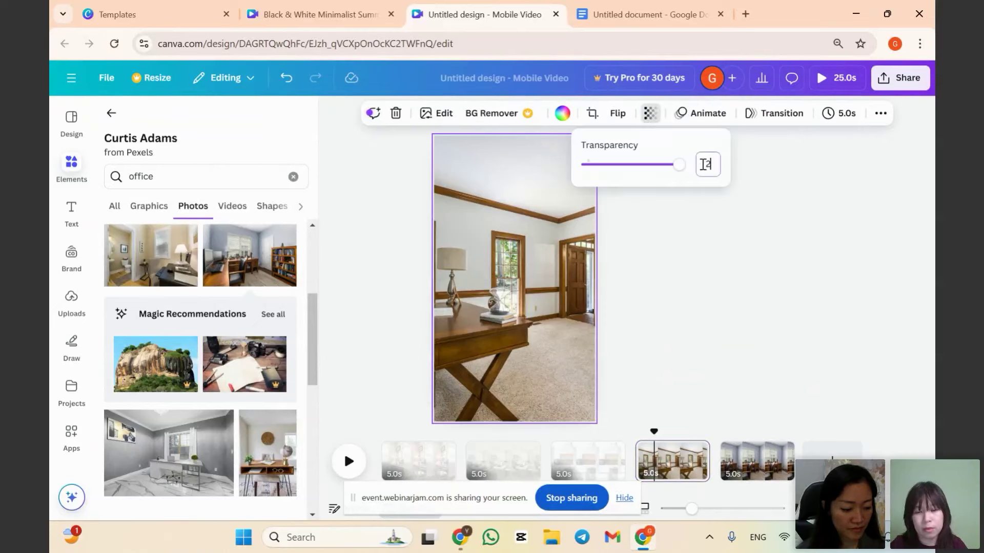
pyautogui.write('0')
pyautogui.press('Return')
# Set the transparency of the fifth page's blue-walled office photo to 20.
pyautogui.click(738, 458)
pyautogui.click(529, 259)
pyautogui.click(662, 113)
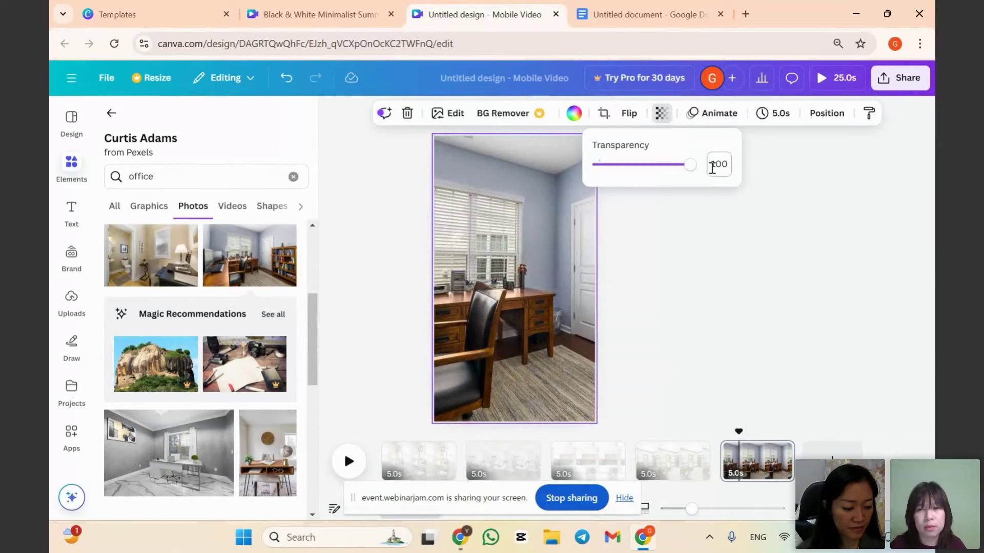
pyautogui.write('20')
pyautogui.press('Return')
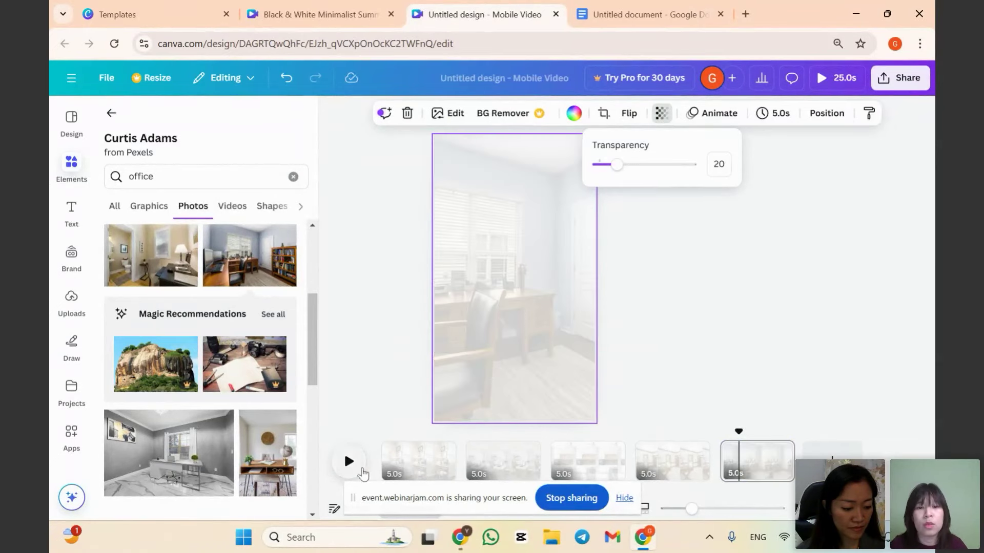
# Add a heading to the first page and place it horizontally centred in the upper part of the photo.
pyautogui.click(409, 461)
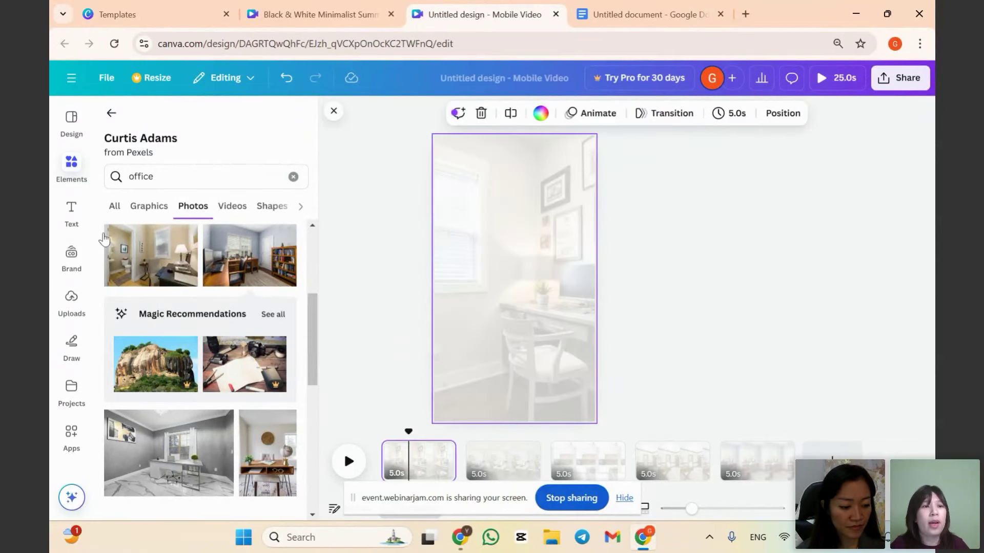
pyautogui.click(71, 211)
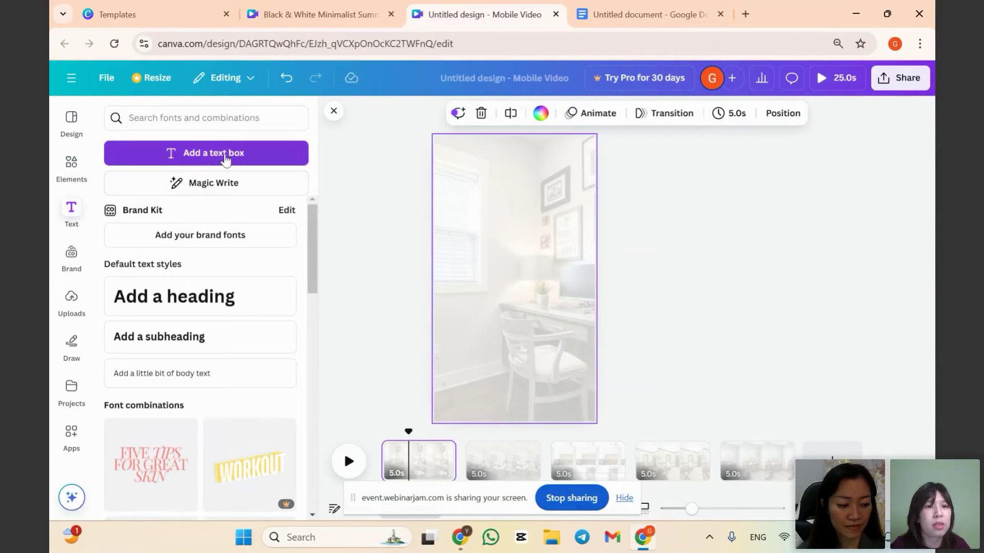
pyautogui.click(226, 297)
pyautogui.moveTo(575, 266); pyautogui.dragTo(552, 272)
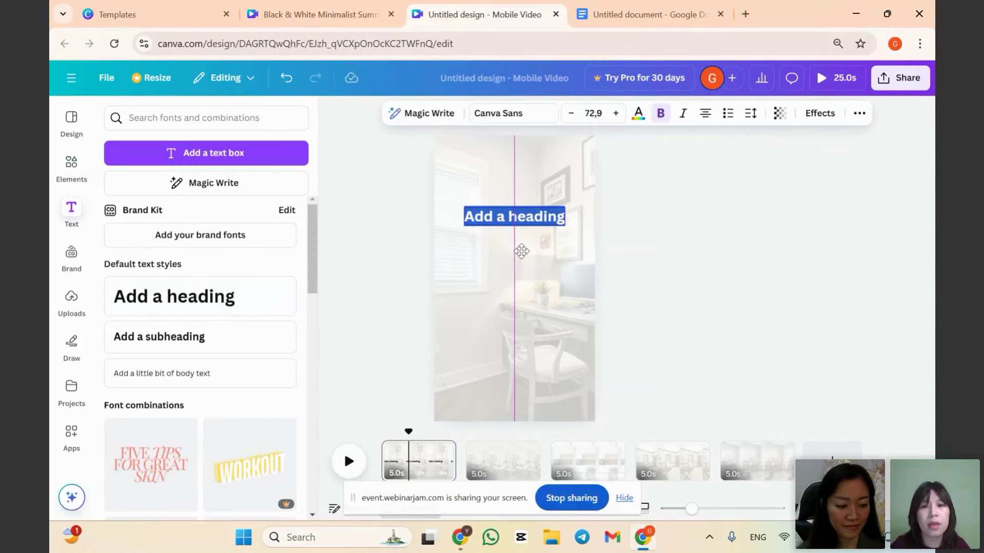
# Copy the Clip 1 caption "Ready to delegate and free up your time? Let's get started!" from Google Docs into the first page's heading in Canva.
pyautogui.click(615, 14)
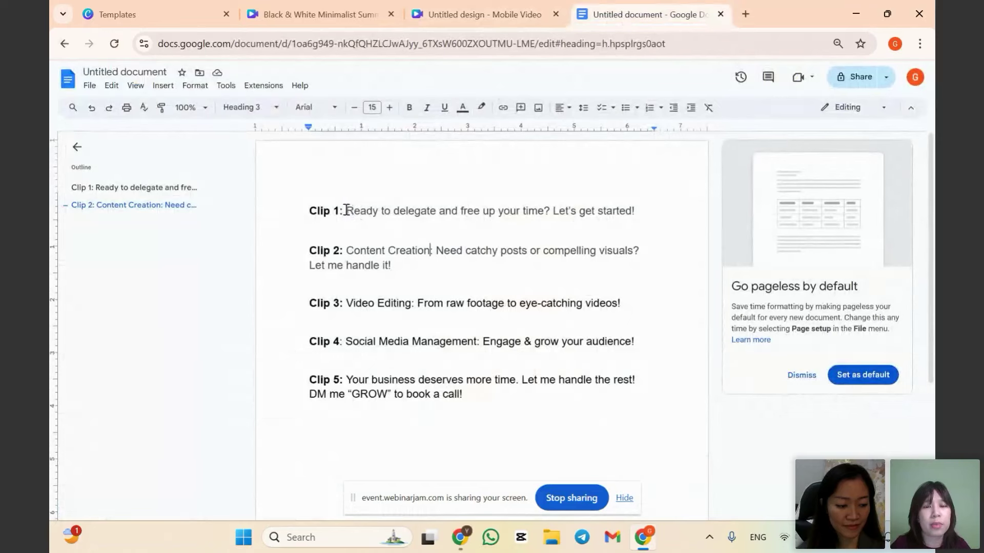
pyautogui.moveTo(346, 210); pyautogui.dragTo(637, 223)
pyautogui.hotkey('ctrl', 'c')
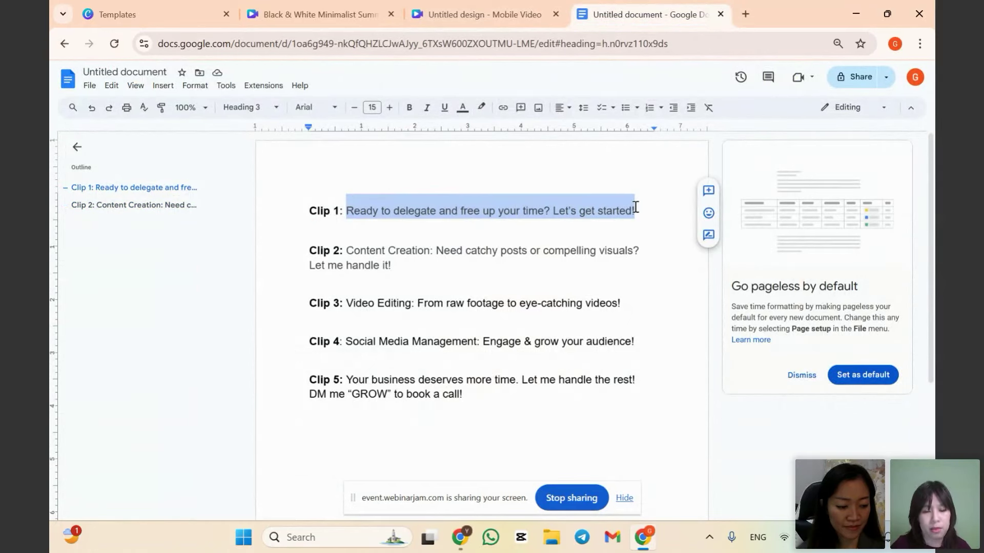
pyautogui.click(479, 14)
pyautogui.doubleClick(489, 220)
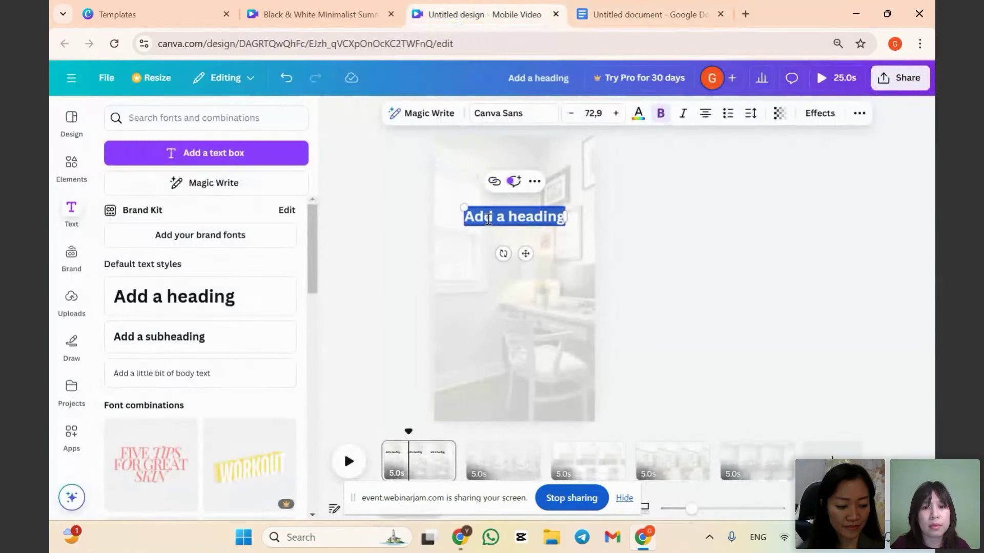
pyautogui.hotkey('ctrl', 'v')
# Shrink the caption to font size about 60.6, separate "Let's get started!" with a blank line, and recentre the text near the page's top.
pyautogui.moveTo(593, 264)
pyautogui.mouseDown()
pyautogui.moveTo(538, 247)
pyautogui.moveTo(595, 254)
pyautogui.mouseUp()
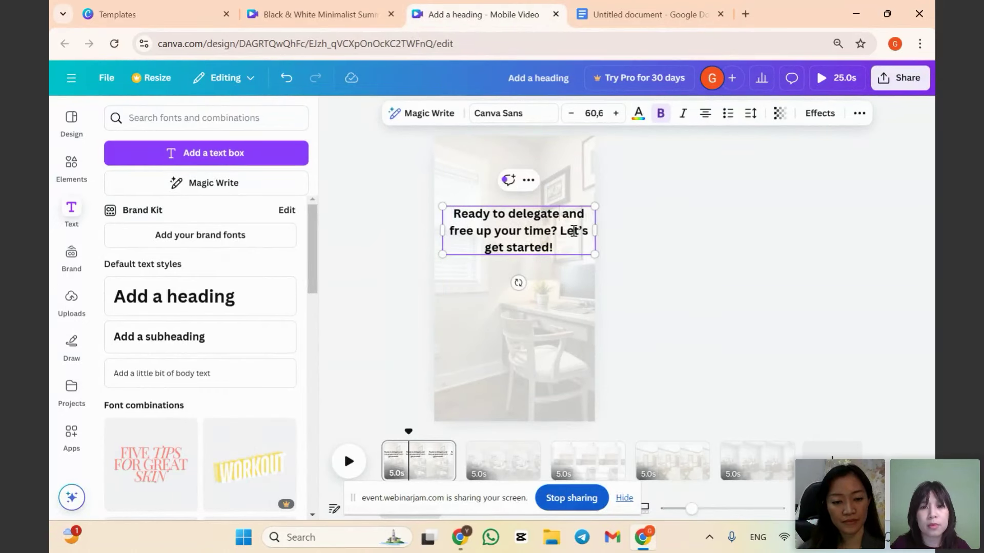
pyautogui.press('BackSpace')
pyautogui.press('Return')
pyautogui.press('Return')
pyautogui.moveTo(530, 252); pyautogui.dragTo(527, 241)
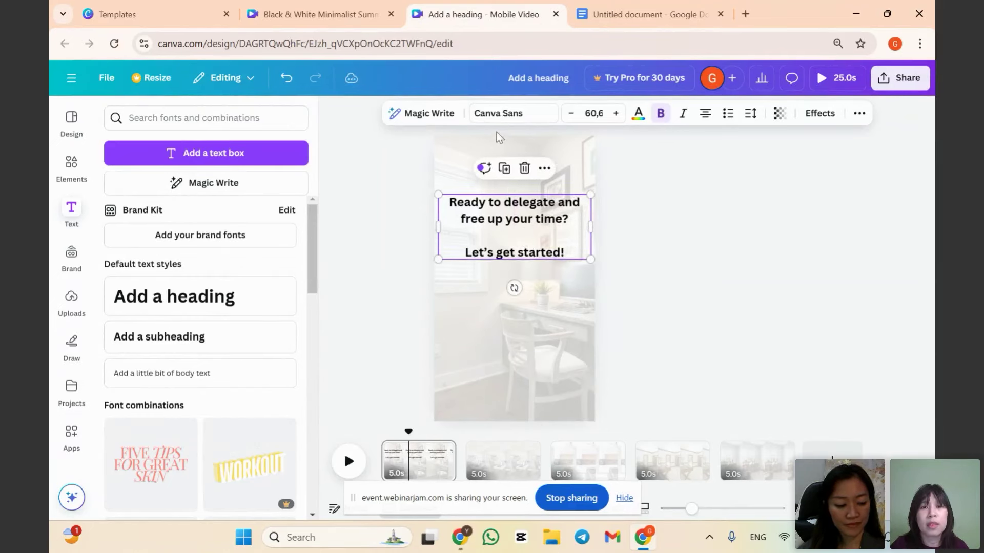
# Change the first page's caption font to Libre Baskerville.
pyautogui.click(516, 119)
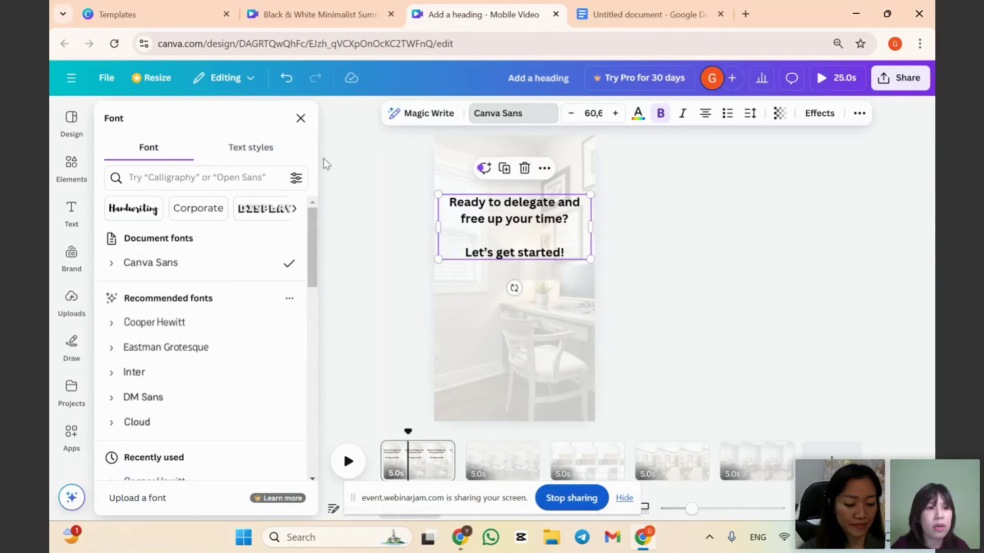
pyautogui.scroll(-2, 128, 369)
pyautogui.scroll(-4, 173, 366)
pyautogui.click(203, 326)
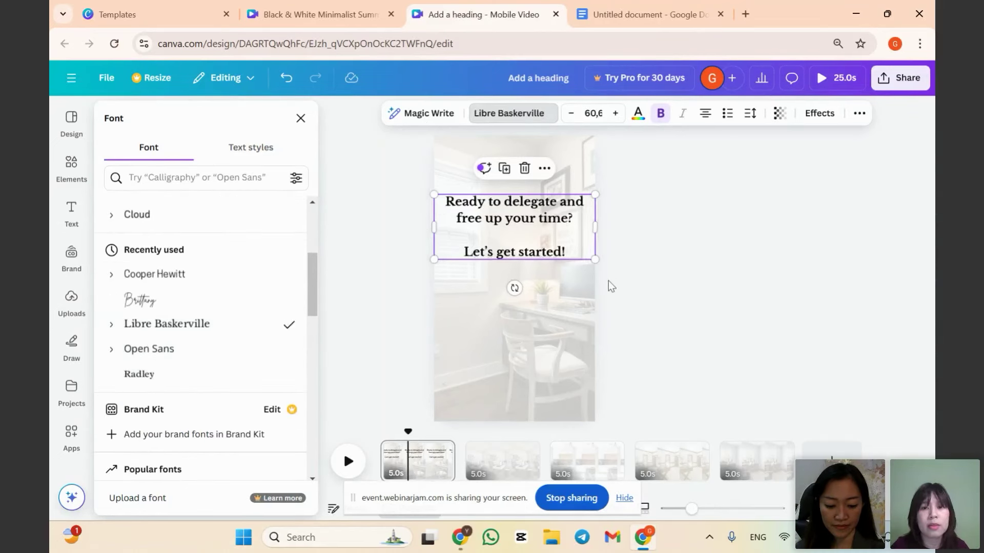
pyautogui.moveTo(461, 251); pyautogui.dragTo(579, 241)
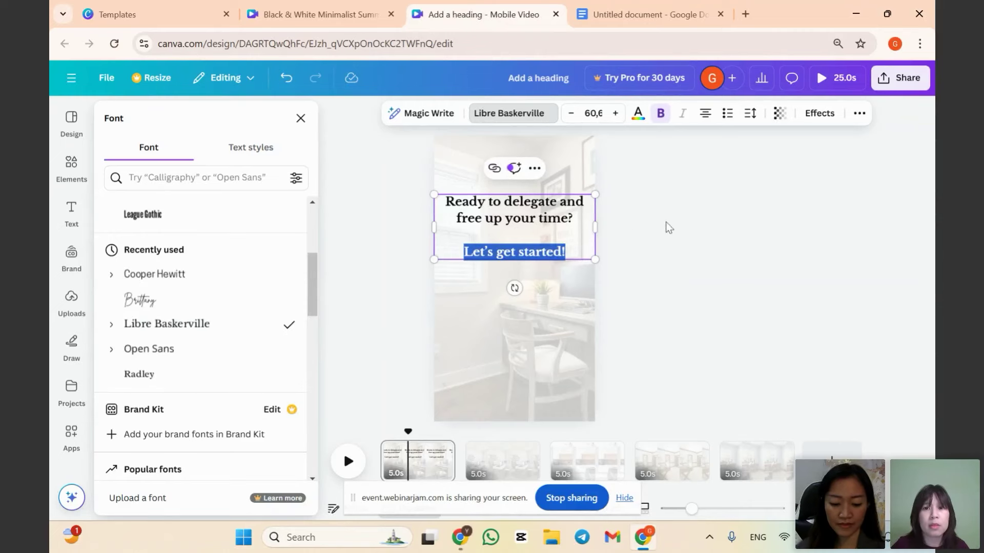
pyautogui.press('Escape')
# Select the first page's background photo and return to the Elements library.
pyautogui.click(516, 341)
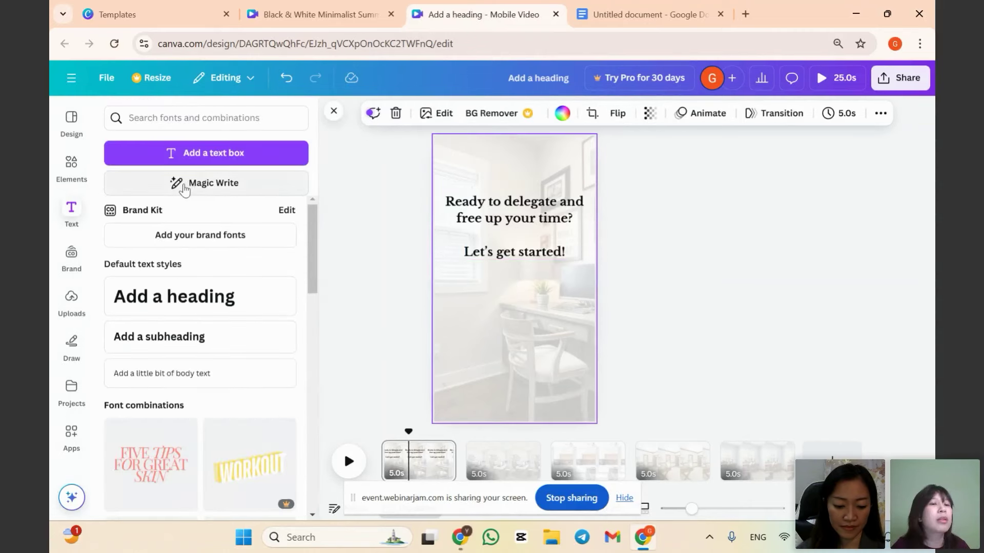
pyautogui.click(71, 163)
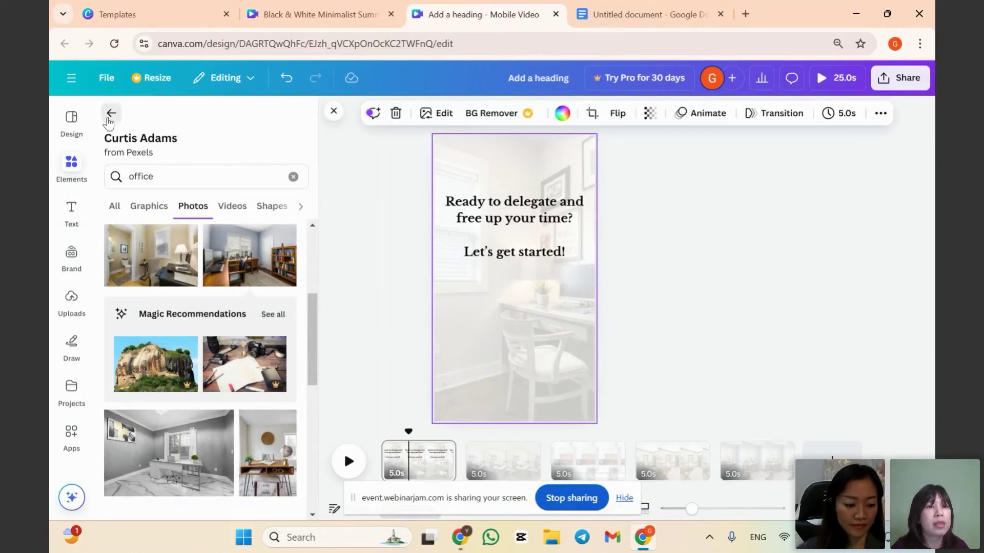
# Leave the photographer's collection and search all photo elements for "virtual assistant".
pyautogui.click(109, 119)
pyautogui.click(213, 116)
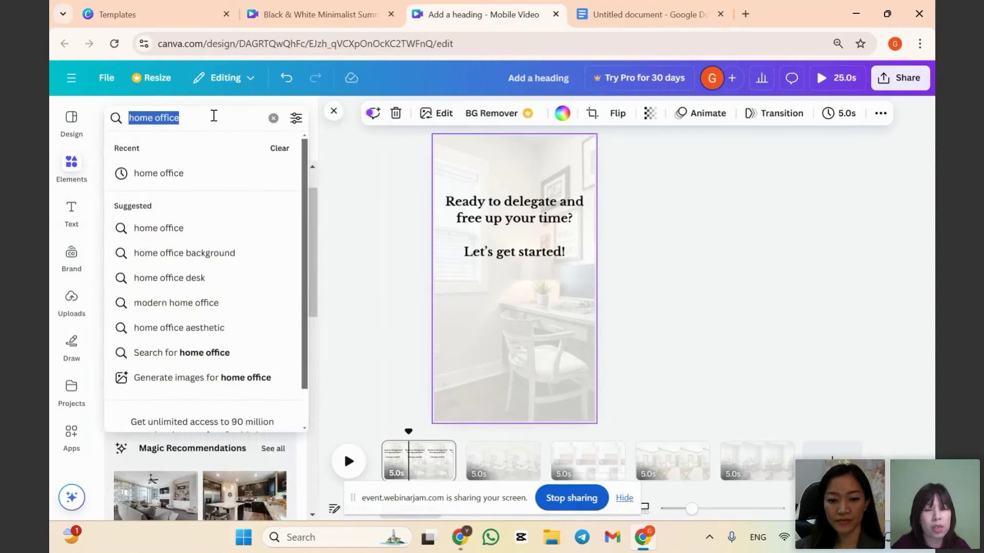
pyautogui.write('virtual a')
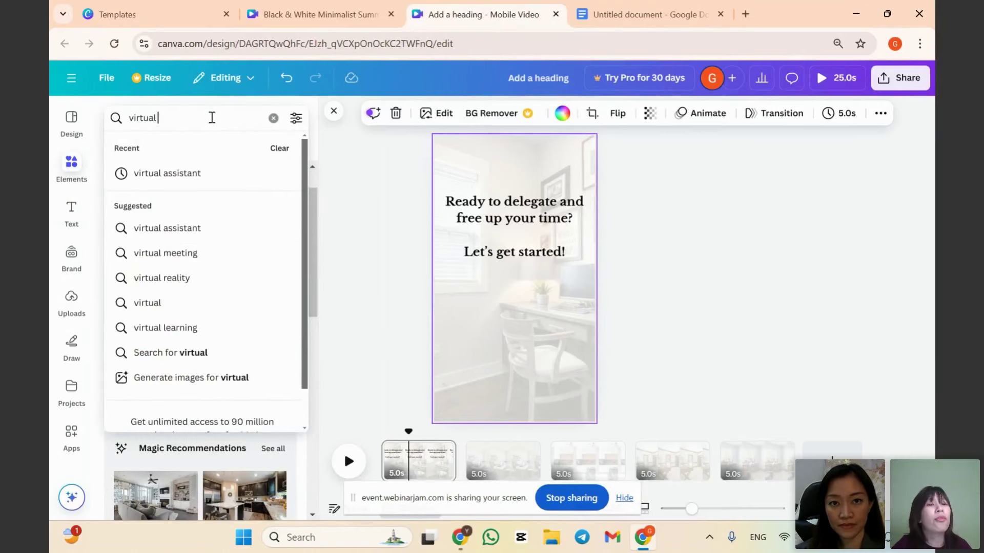
pyautogui.click(203, 182)
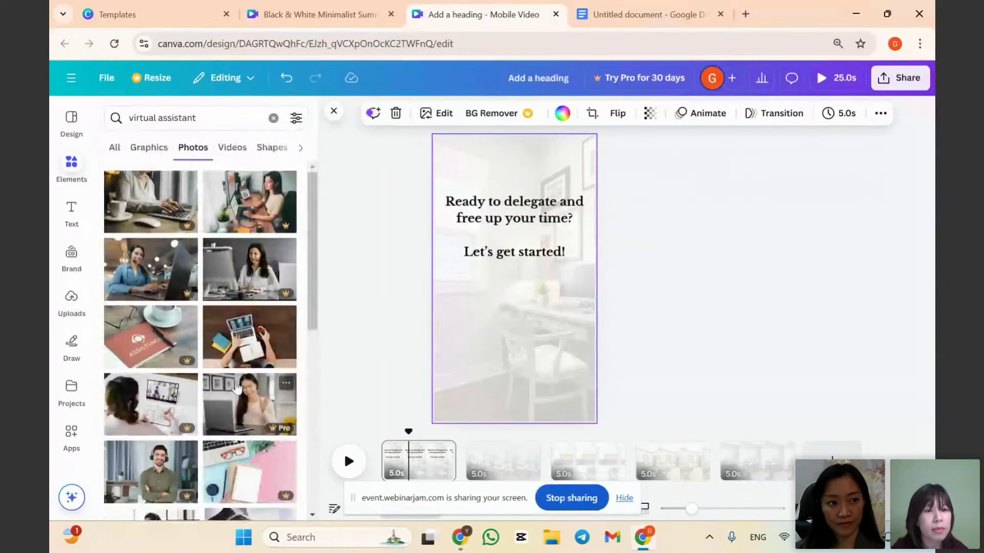
# Add the free photo of the woman in a blue shirt at her laptop below the first page's text, enlarge it, and move the text up slightly.
pyautogui.scroll(-5, 199, 377)
pyautogui.scroll(-6, 198, 377)
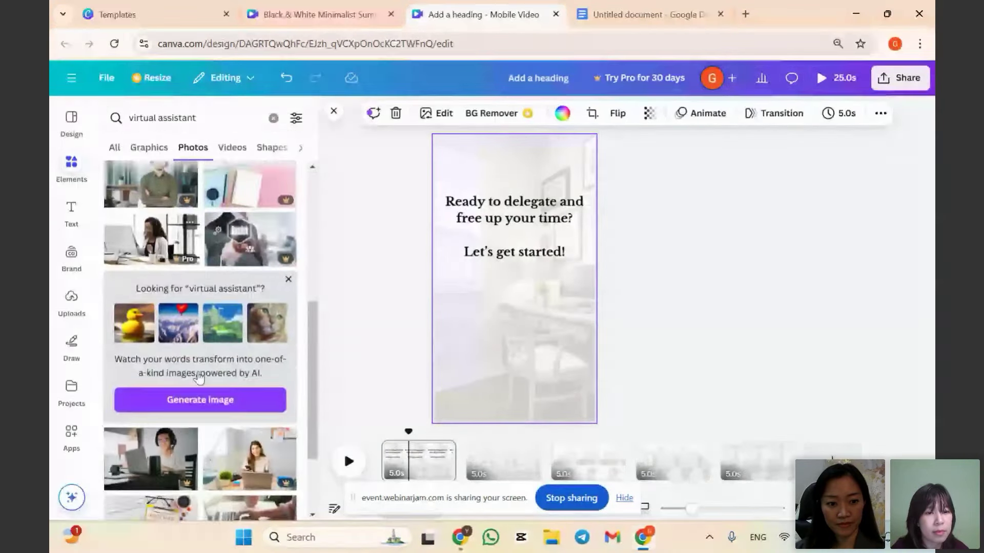
pyautogui.scroll(-8, 241, 397)
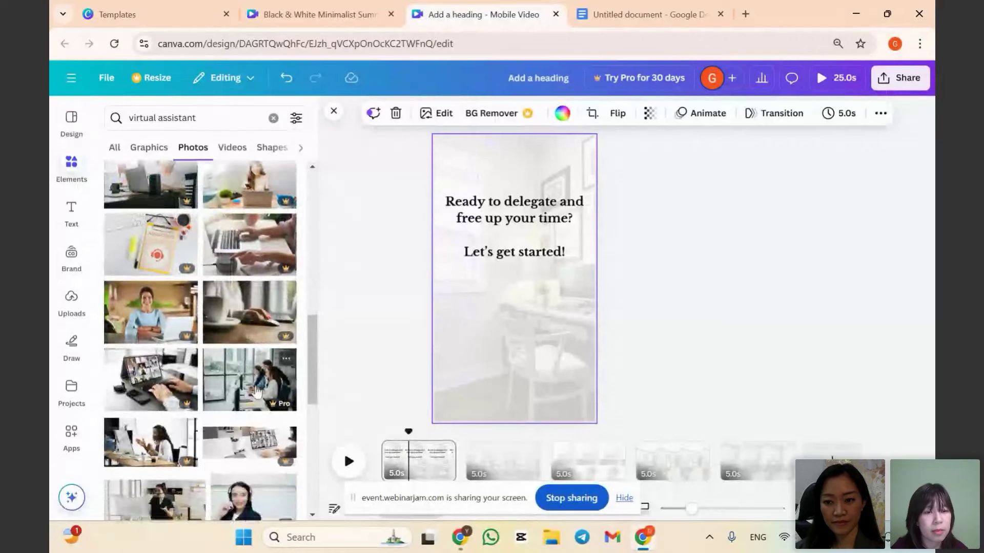
pyautogui.scroll(-1, 259, 391)
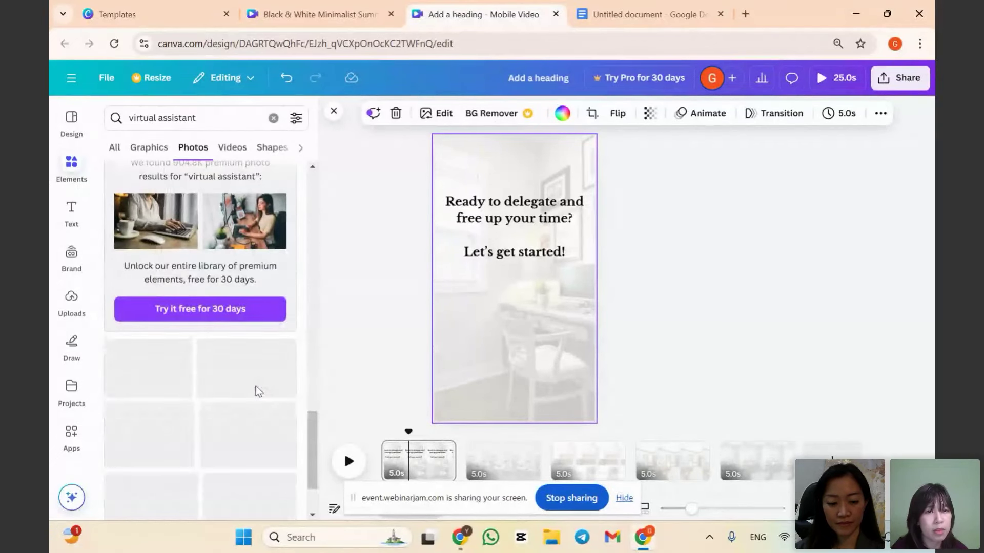
pyautogui.scroll(-1, 258, 392)
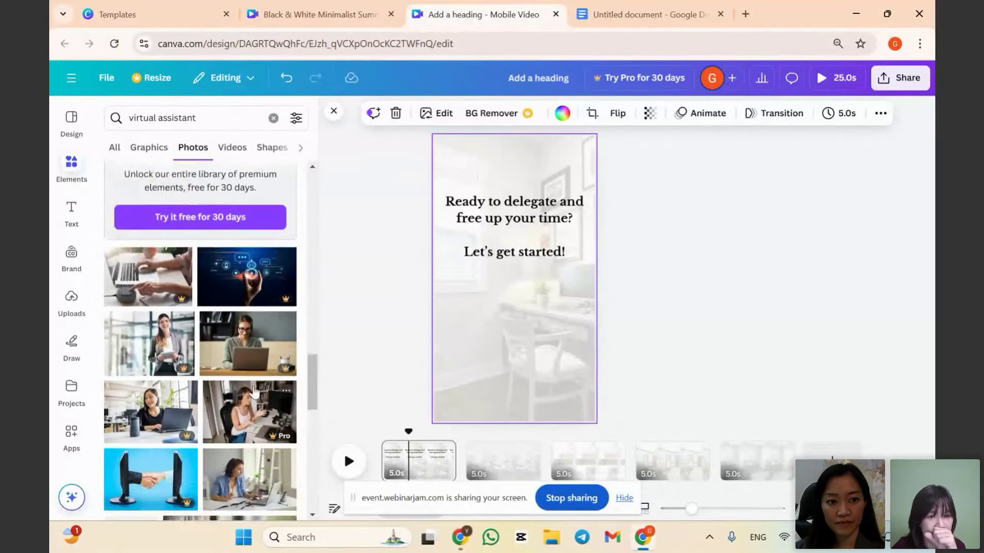
pyautogui.scroll(-3, 254, 379)
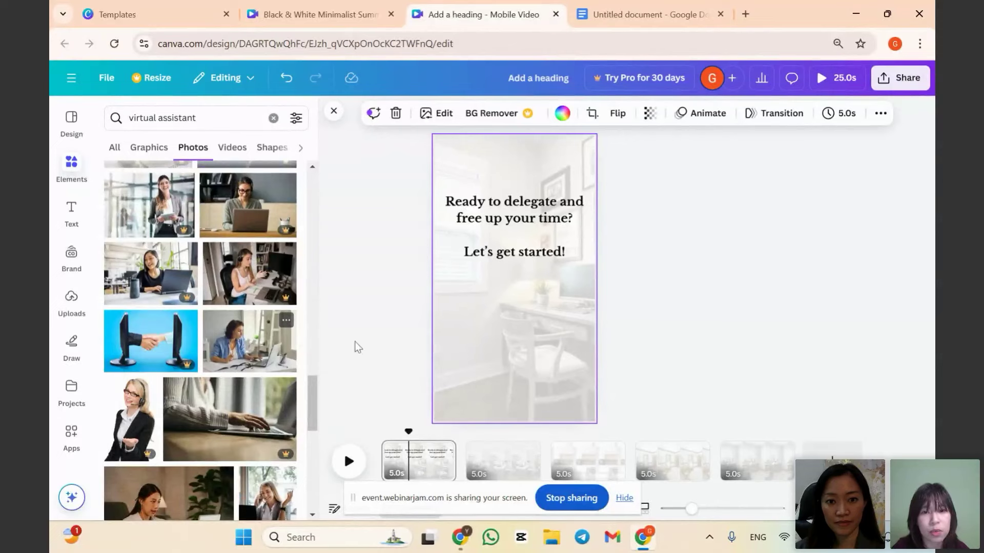
pyautogui.moveTo(514, 294); pyautogui.dragTo(527, 342)
pyautogui.moveTo(464, 368); pyautogui.dragTo(440, 383)
pyautogui.click(525, 226)
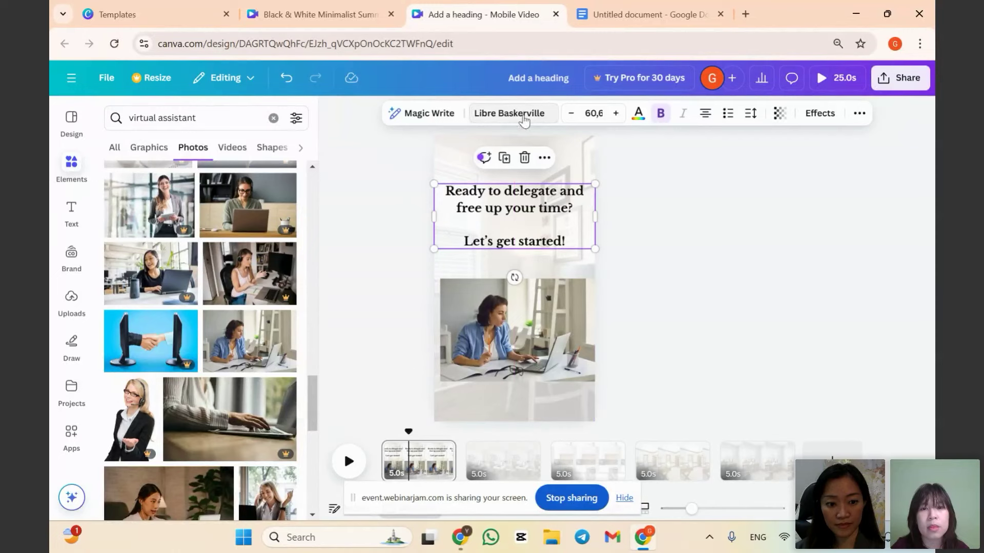
pyautogui.click(508, 113)
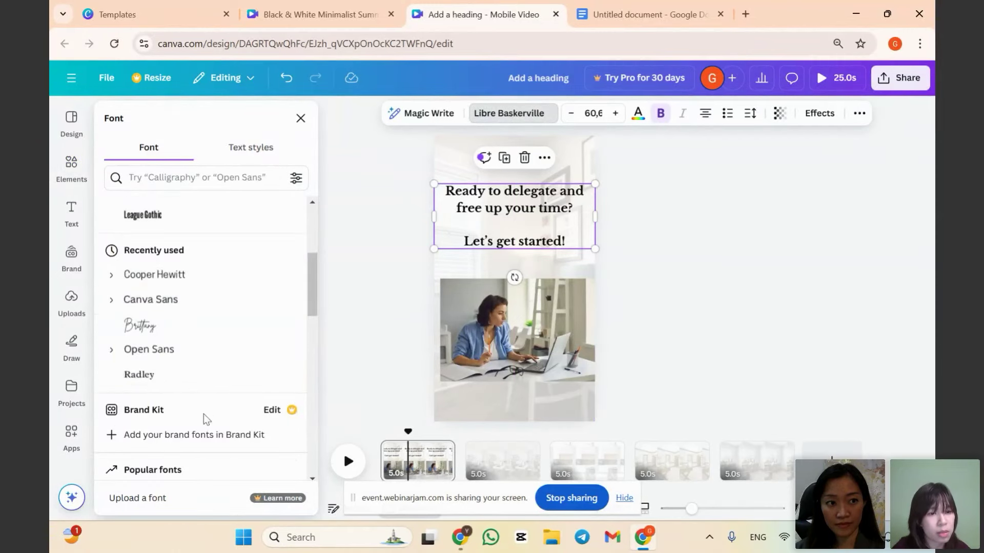
pyautogui.scroll(-4, 203, 419)
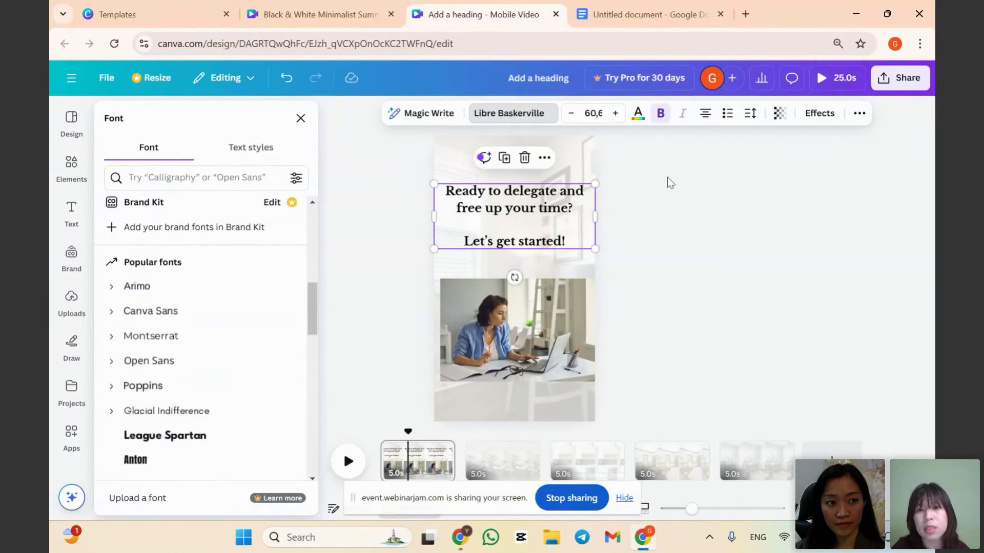
pyautogui.press('Escape')
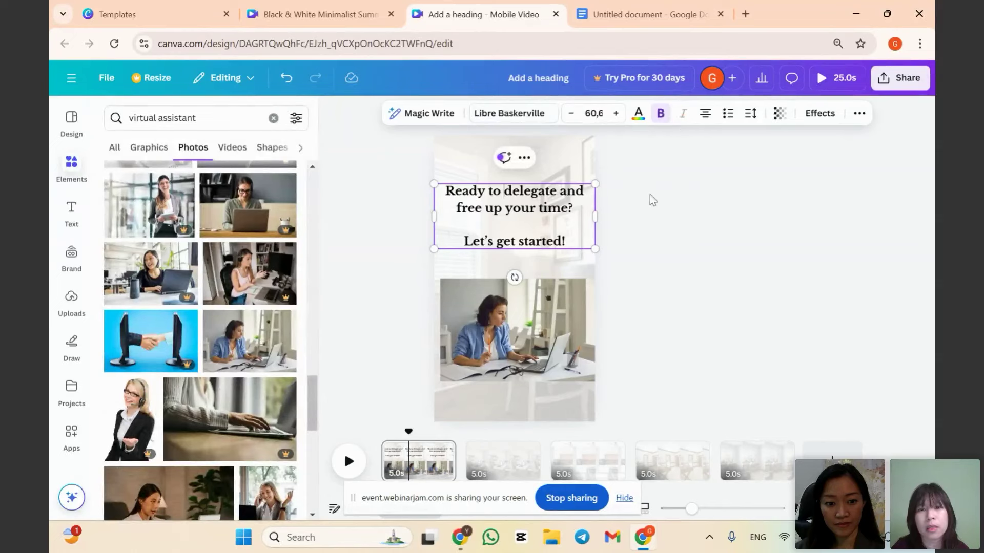
pyautogui.press('Escape')
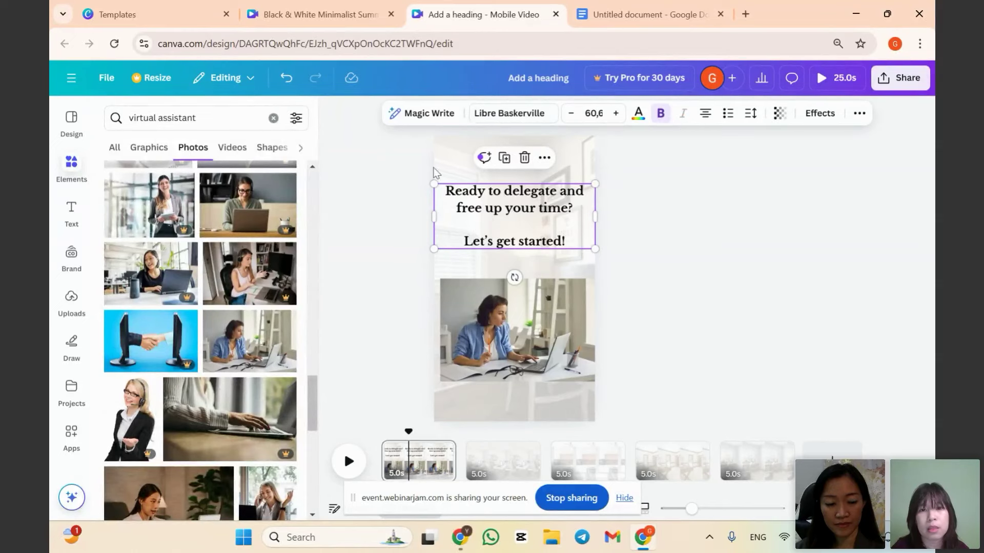
# Search the fonts for the first page's text with "script" and "serif" and examine the available typefaces.
pyautogui.click(525, 113)
pyautogui.click(246, 176)
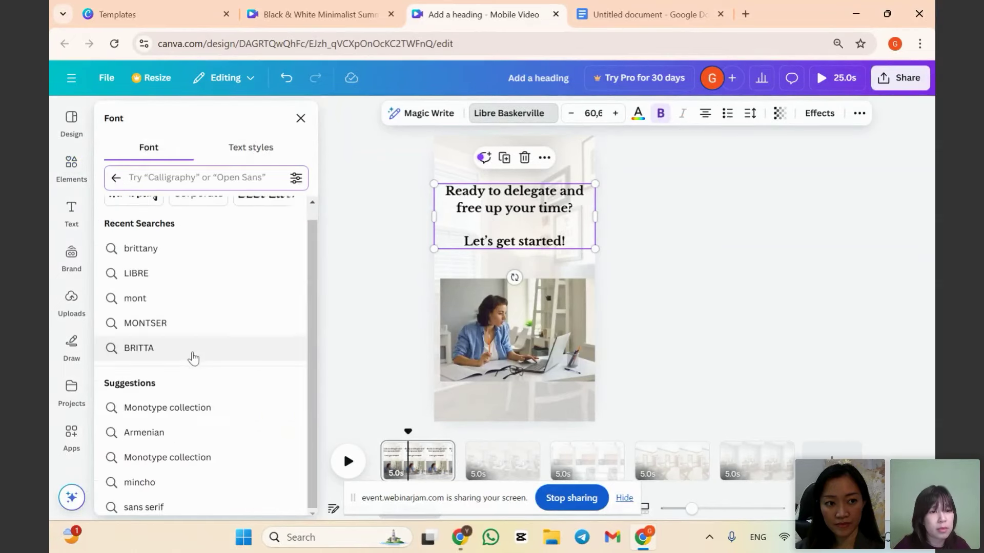
pyautogui.write('script')
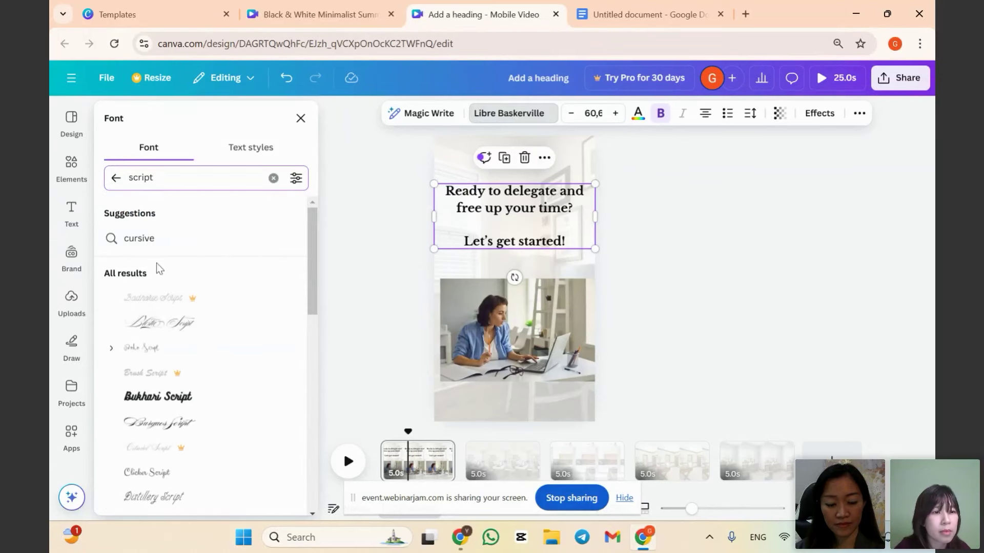
pyautogui.click(274, 178)
pyautogui.write('serif')
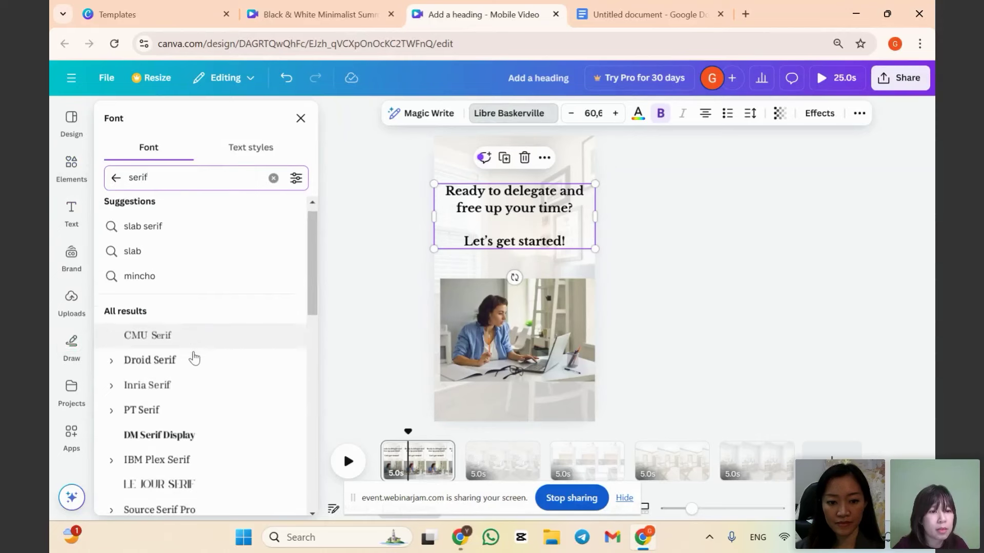
pyautogui.scroll(-3, 193, 358)
pyautogui.scroll(-4, 196, 367)
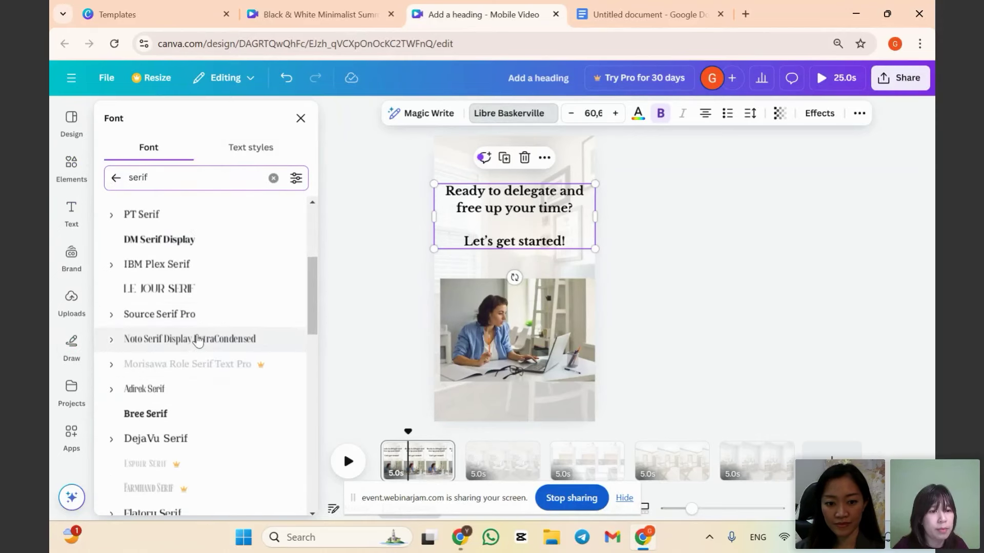
pyautogui.scroll(-3, 205, 367)
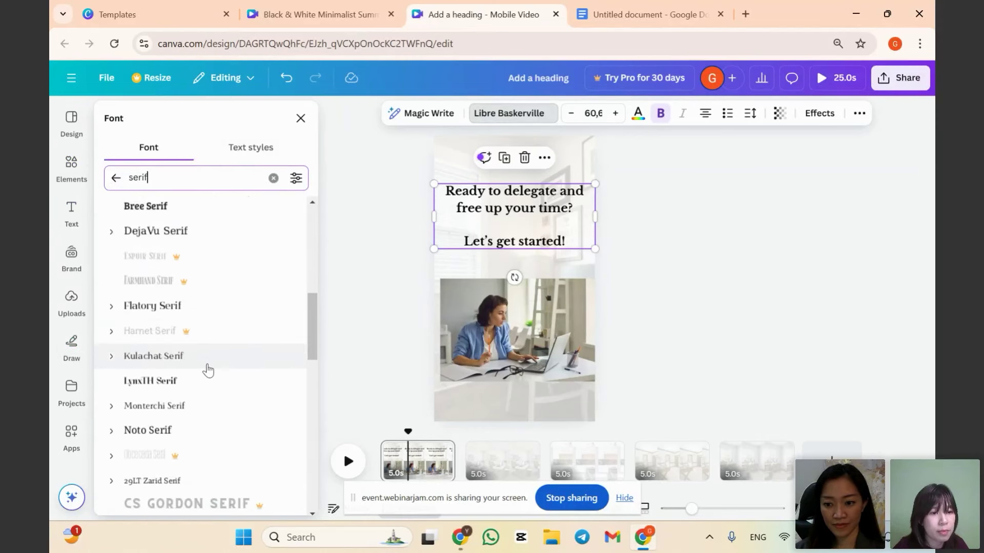
pyautogui.scroll(-1, 208, 368)
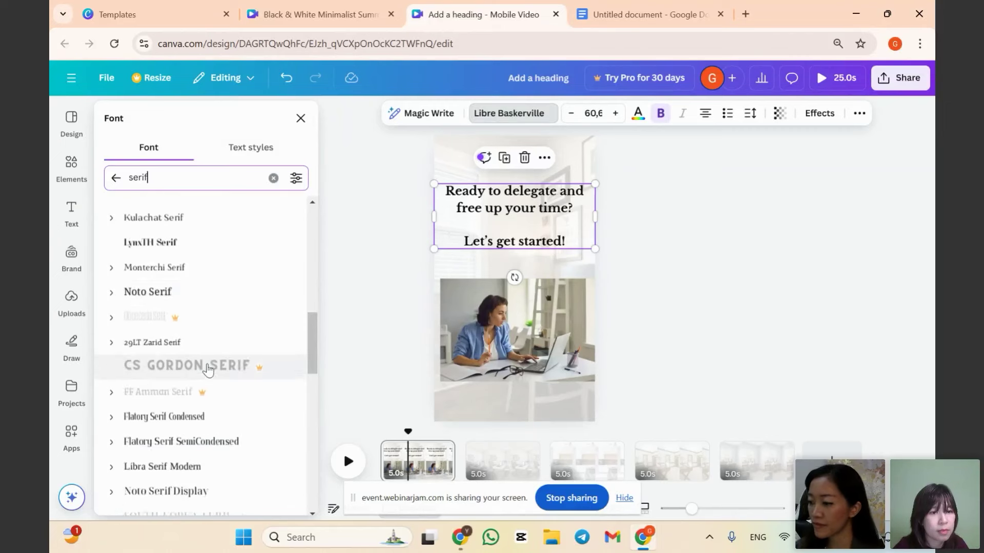
# Find the "playfair" fonts and set the first page's text to Playfair Display.
pyautogui.write('pla')
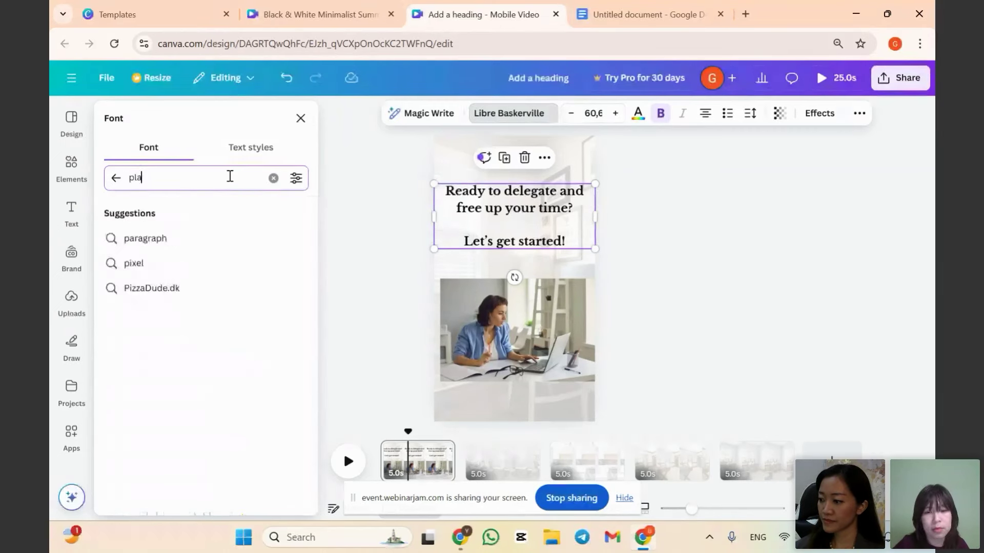
pyautogui.write('yfai')
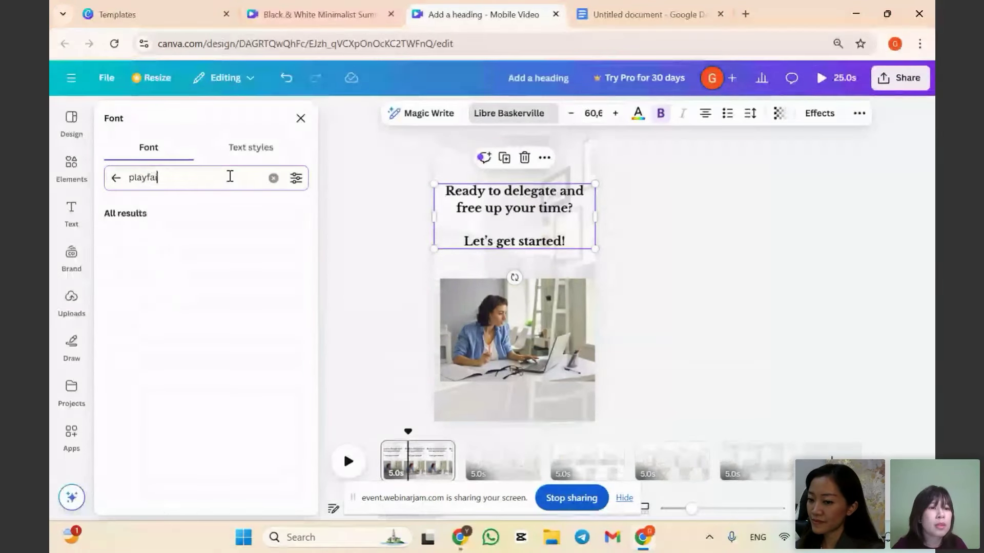
pyautogui.write('r')
pyautogui.click(164, 238)
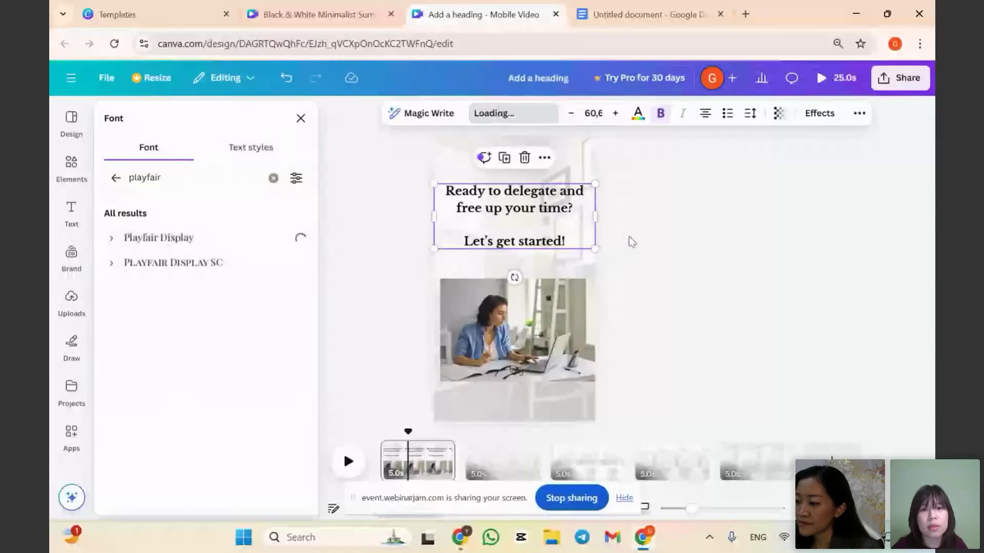
# Italicise only the line "Let's get started!" in the first page's text.
pyautogui.click(514, 224)
pyautogui.moveTo(467, 242); pyautogui.dragTo(563, 243)
pyautogui.hotkey('ctrl', 'i')
pyautogui.click(413, 368)
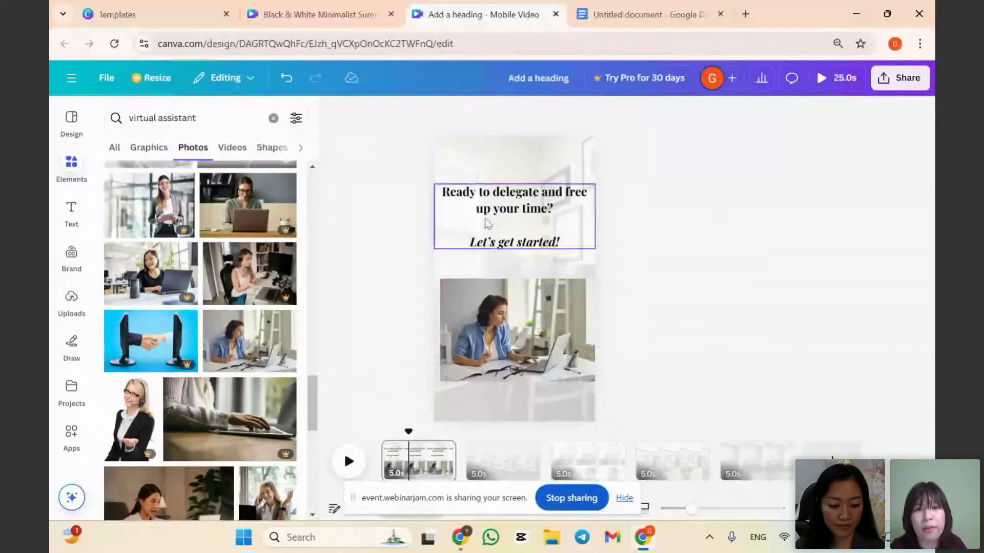
# Narrow the first page's text box slightly and re-centre it above the photo.
pyautogui.click(592, 213)
pyautogui.moveTo(589, 212); pyautogui.dragTo(574, 219)
pyautogui.moveTo(512, 239); pyautogui.dragTo(523, 239)
# Go to the second page and show more elements by the creator of the photo used on the first page.
pyautogui.scroll(-2, 477, 410)
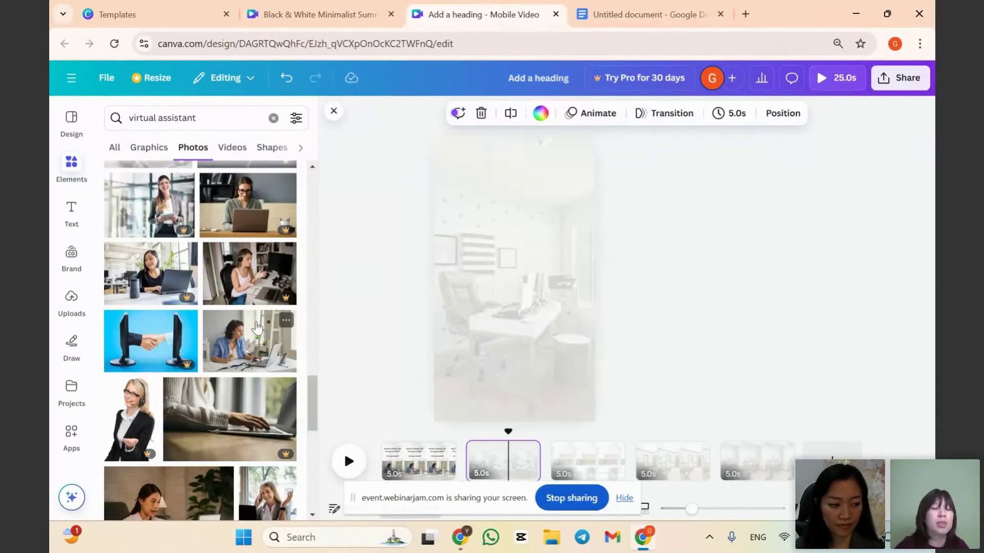
pyautogui.click(286, 321)
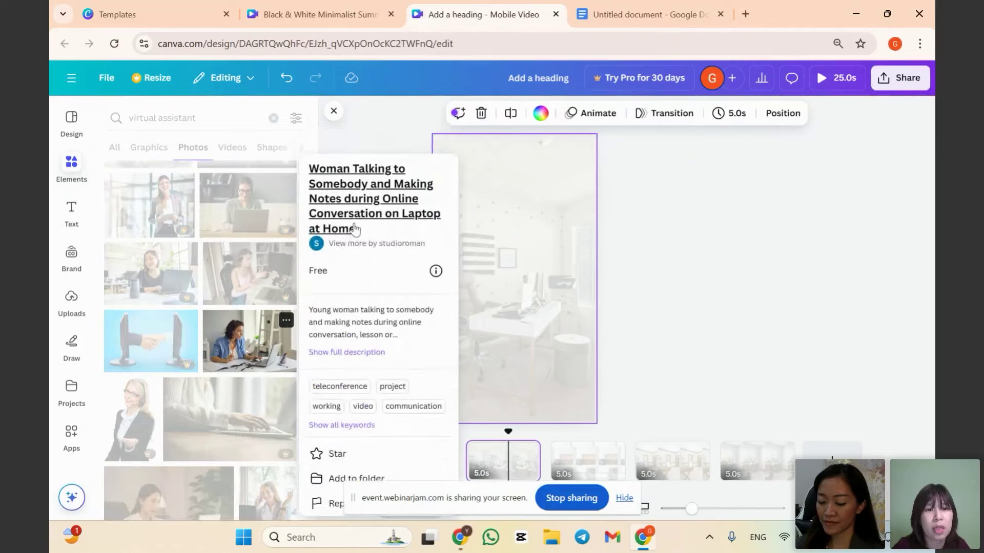
pyautogui.click(399, 248)
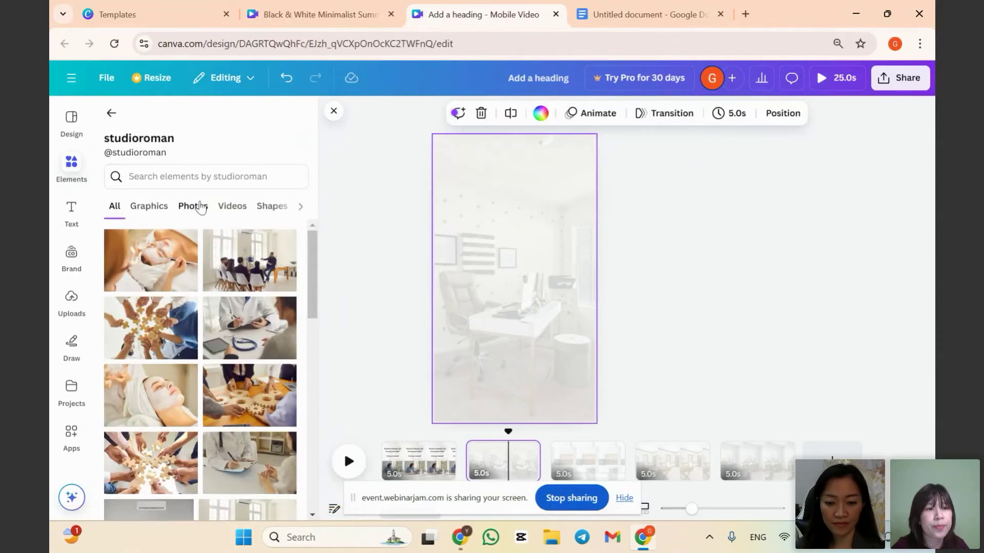
# Search this creator's photos for "virtual assistant".
pyautogui.click(224, 175)
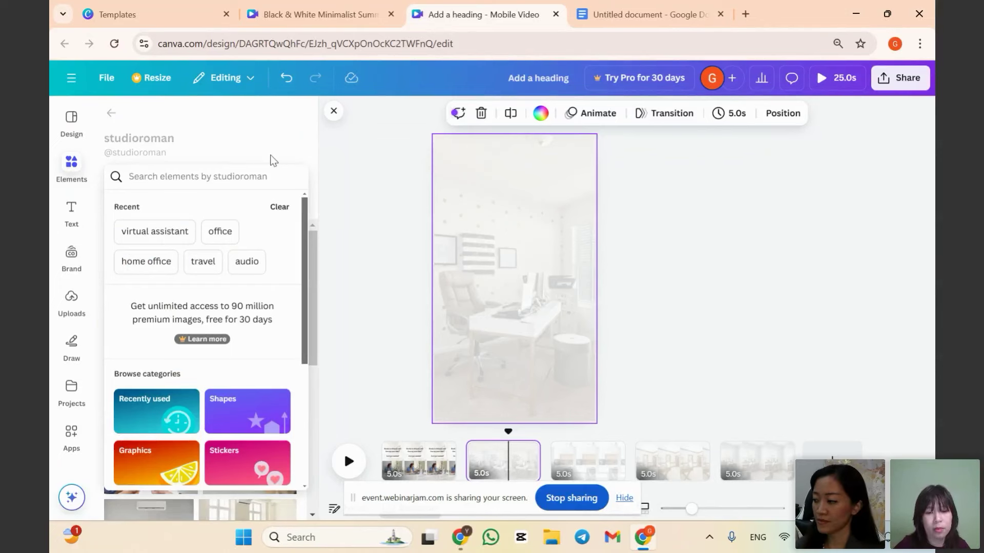
pyautogui.write('work from')
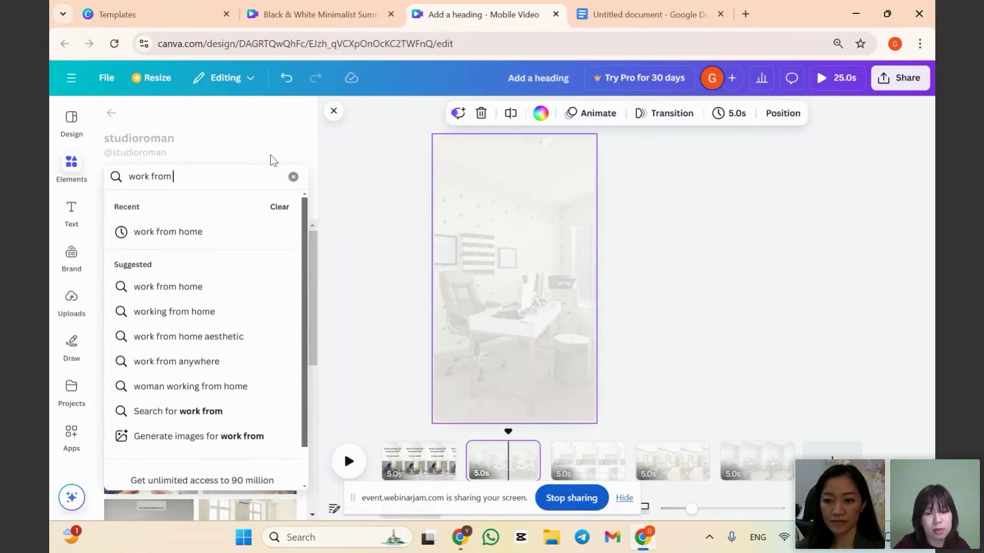
pyautogui.hotkey('ctrl', 'a')
pyautogui.write('virtual a')
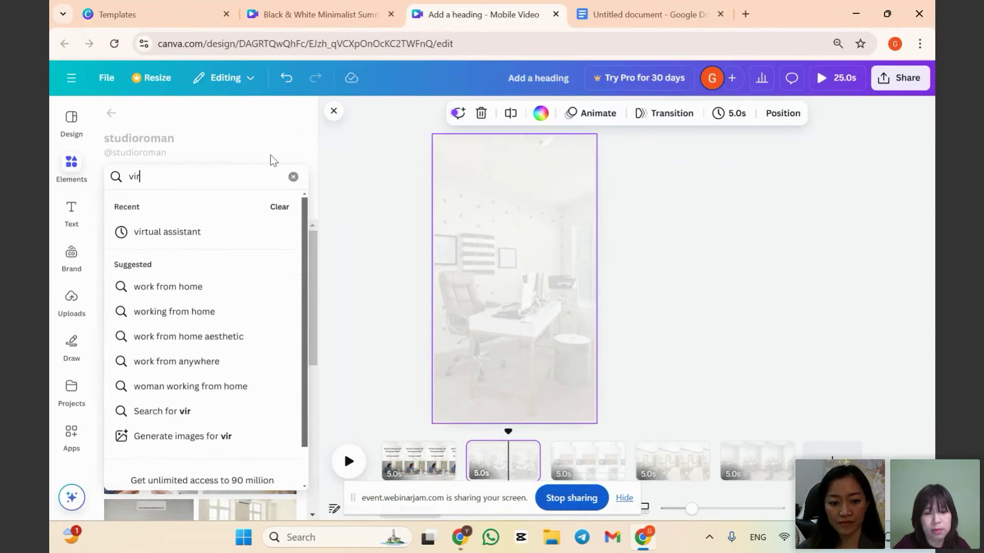
pyautogui.click(254, 242)
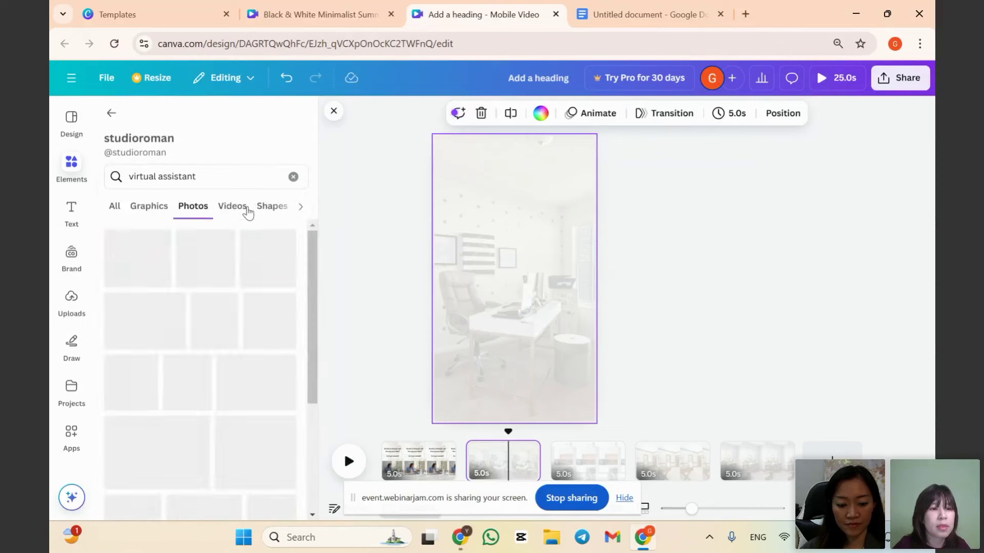
# Add the photo of the same woman smiling and writing beside her laptop to the second page, stretched across the page width slightly below the middle.
pyautogui.scroll(-2, 243, 373)
pyautogui.scroll(-1, 243, 373)
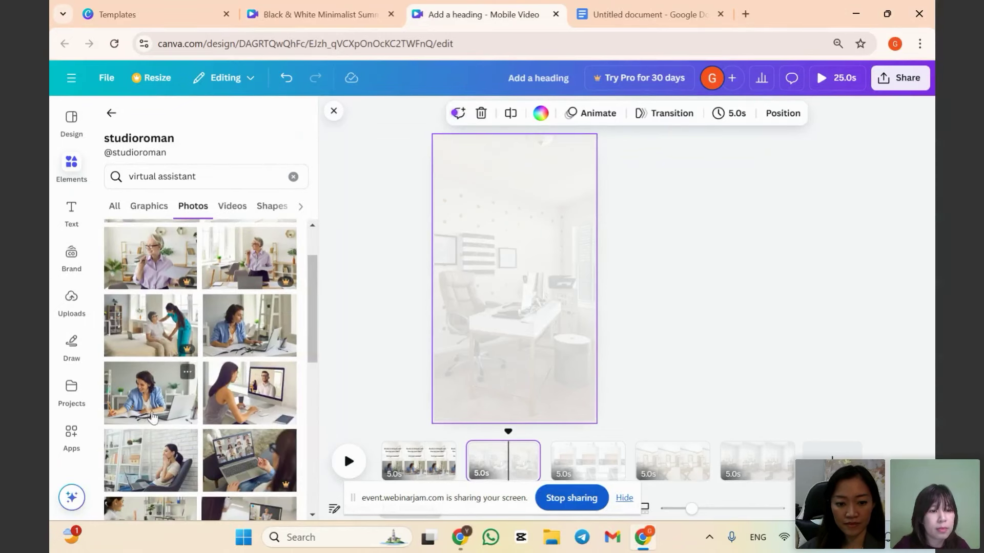
pyautogui.click(161, 395)
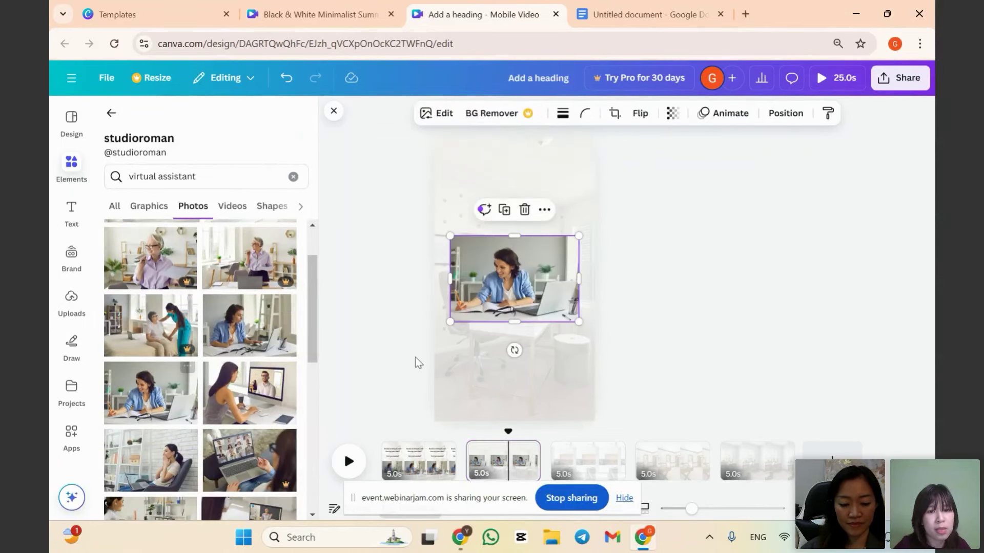
pyautogui.moveTo(518, 302); pyautogui.dragTo(534, 325)
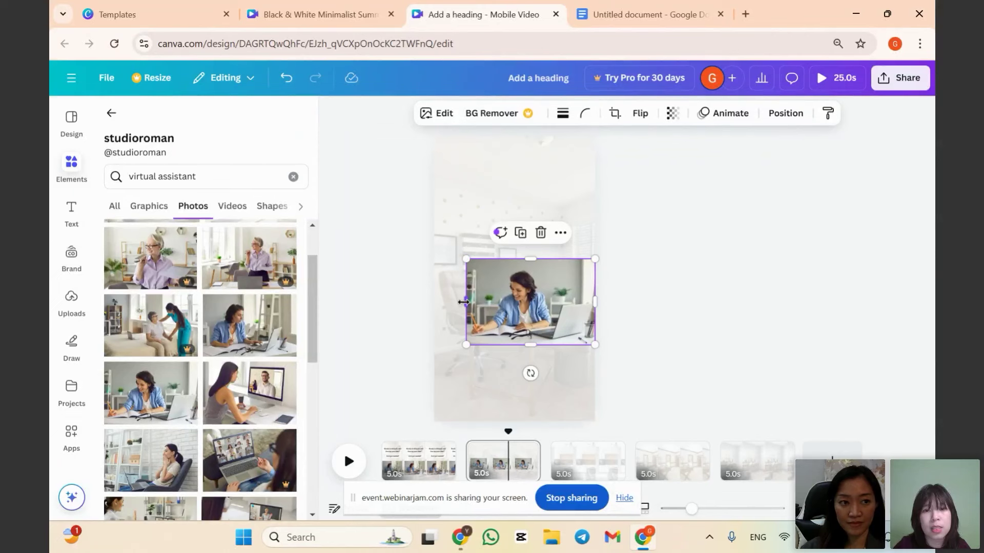
pyautogui.moveTo(462, 303); pyautogui.dragTo(434, 303)
pyautogui.moveTo(519, 274); pyautogui.dragTo(513, 251)
pyautogui.moveTo(522, 295); pyautogui.dragTo(530, 319)
# Add the photo of the woman in glasses waving at her laptop on a sofa to the third page and enlarge it slightly.
pyautogui.scroll(-5, 276, 415)
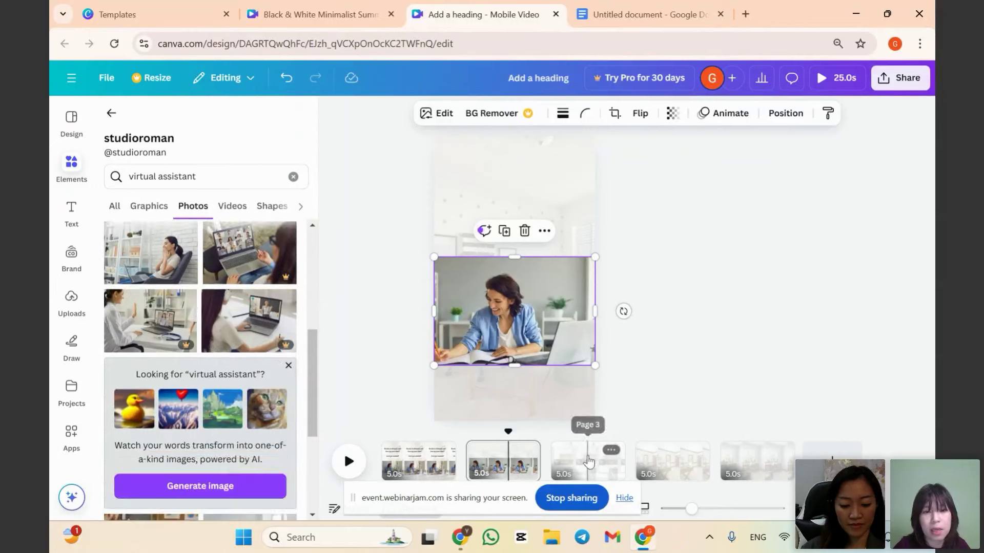
pyautogui.click(588, 461)
pyautogui.scroll(-3, 217, 354)
pyautogui.scroll(-5, 188, 363)
pyautogui.scroll(-5, 189, 362)
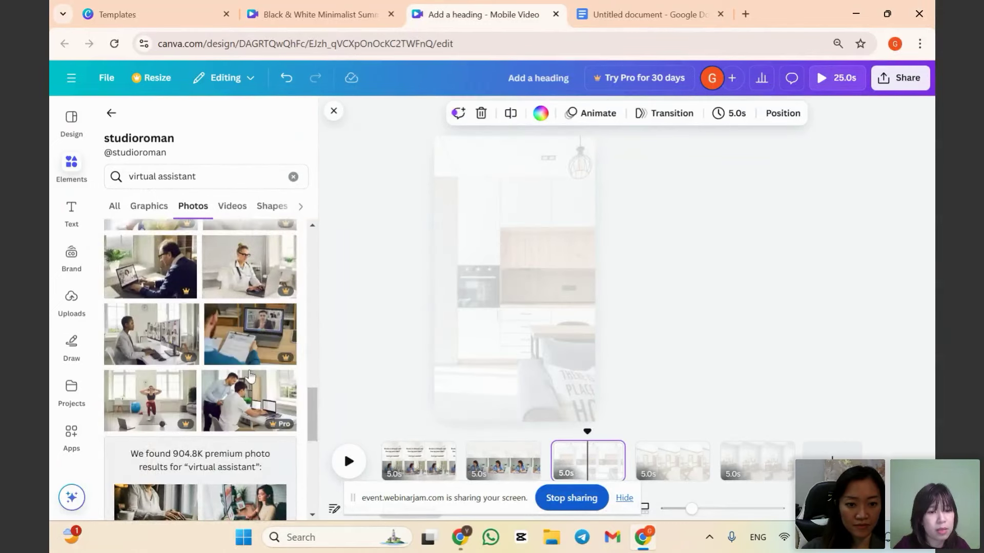
pyautogui.scroll(-8, 250, 376)
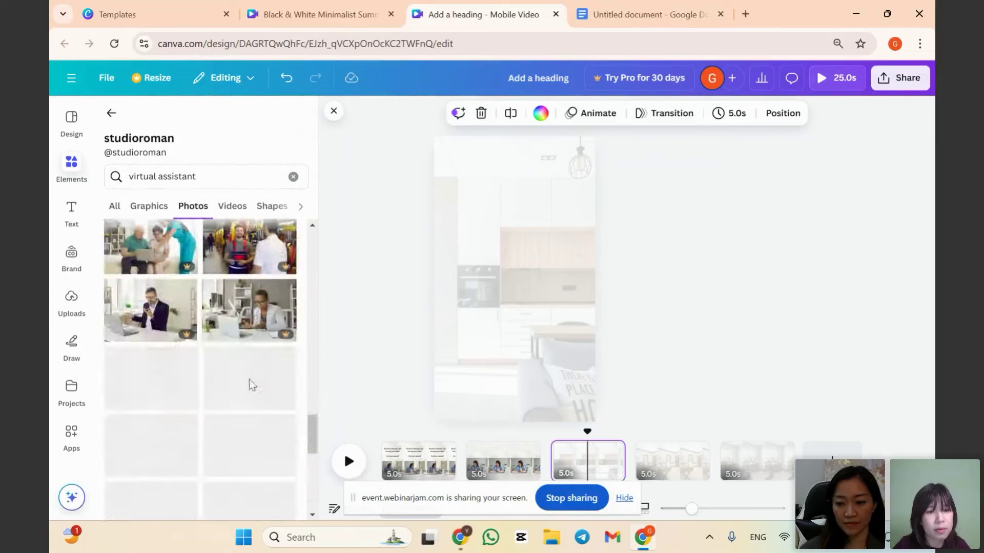
pyautogui.scroll(-8, 249, 384)
pyautogui.scroll(-5, 244, 387)
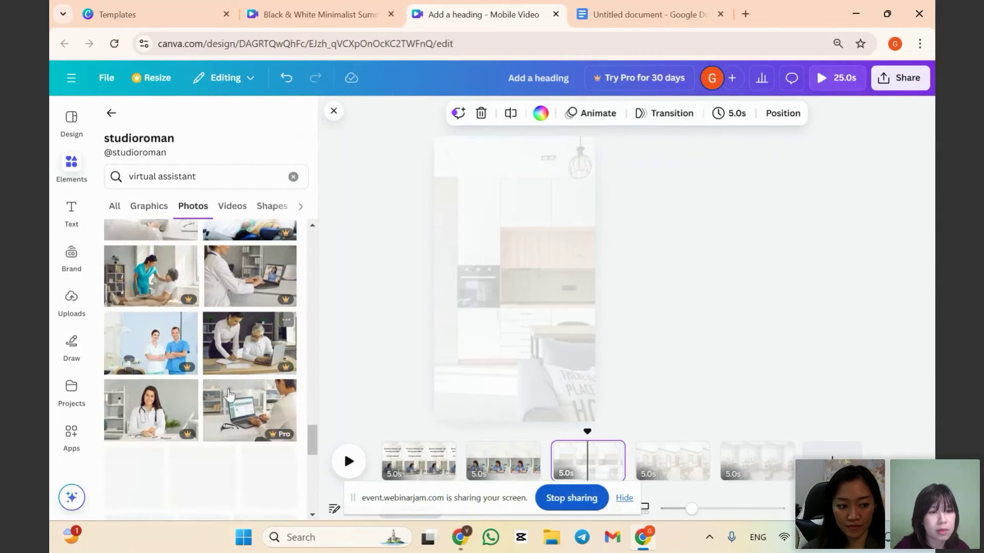
pyautogui.scroll(-8, 229, 393)
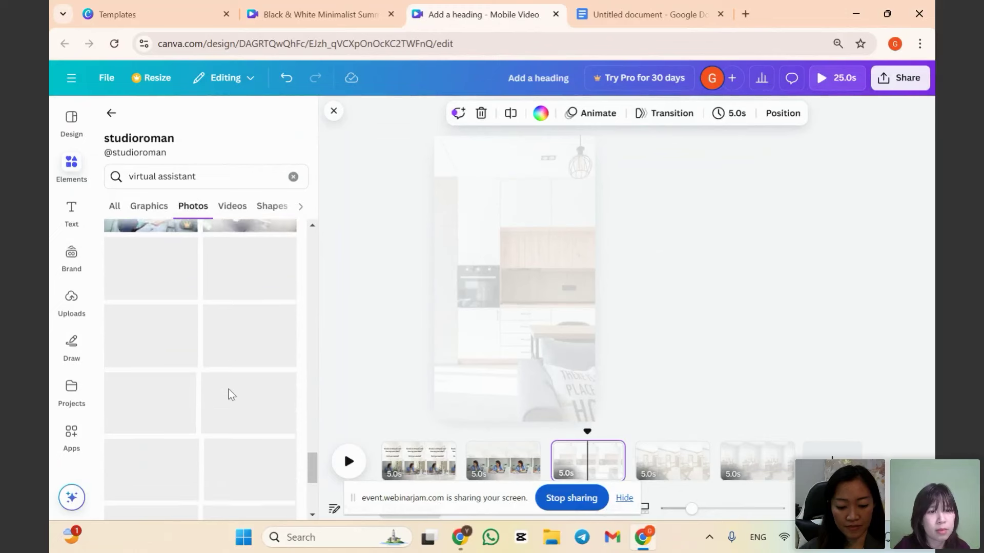
pyautogui.click(249, 272)
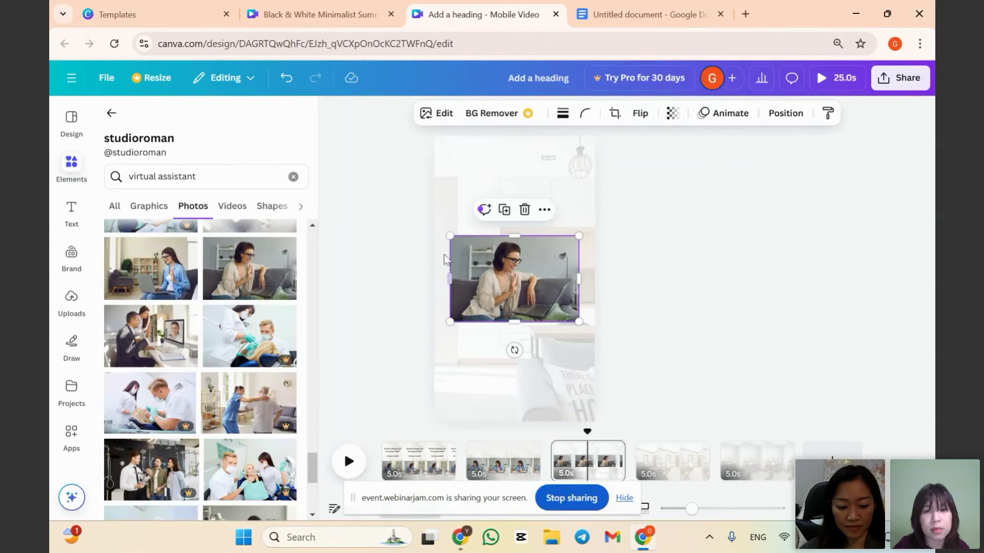
pyautogui.moveTo(450, 235); pyautogui.dragTo(434, 225)
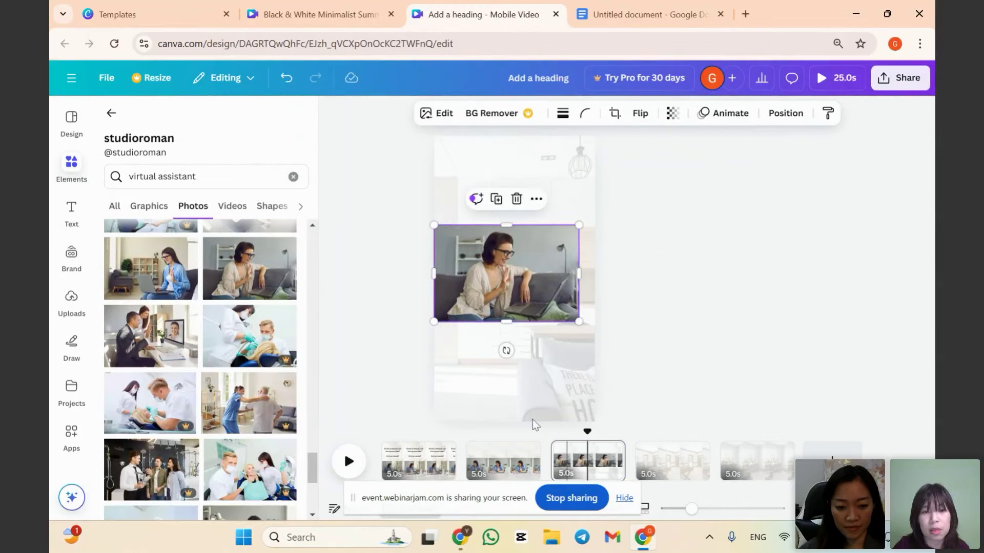
# Add the photo of the woman writing beside a desk lamp to the fourth page and the woman with a laptop in an armchair to the fifth.
pyautogui.click(686, 477)
pyautogui.scroll(-4, 232, 421)
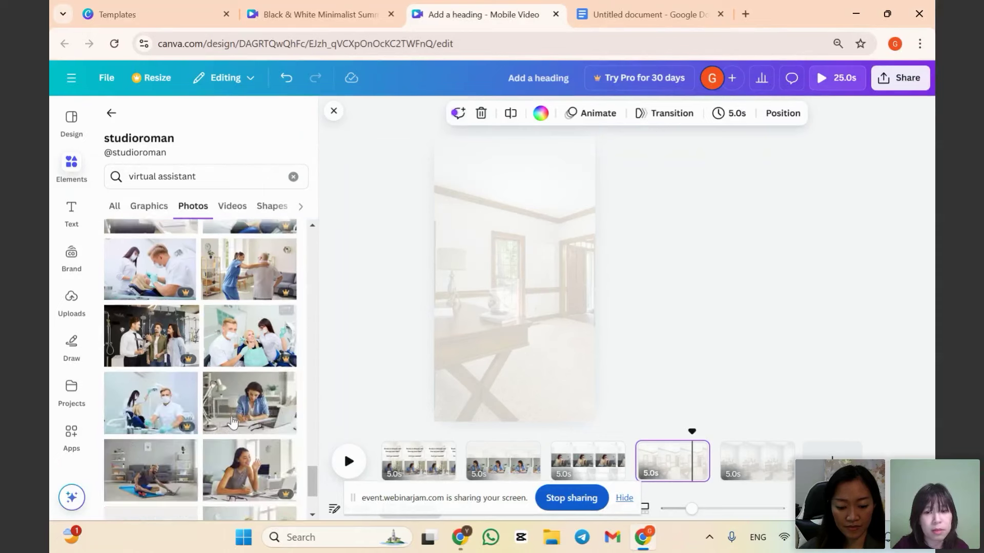
pyautogui.click(250, 329)
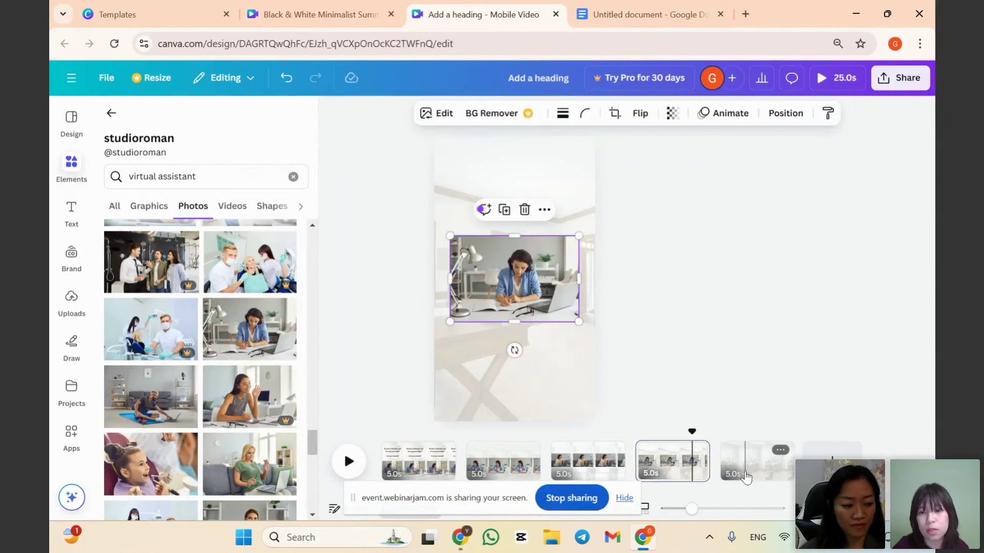
pyautogui.click(745, 474)
pyautogui.scroll(-10, 243, 376)
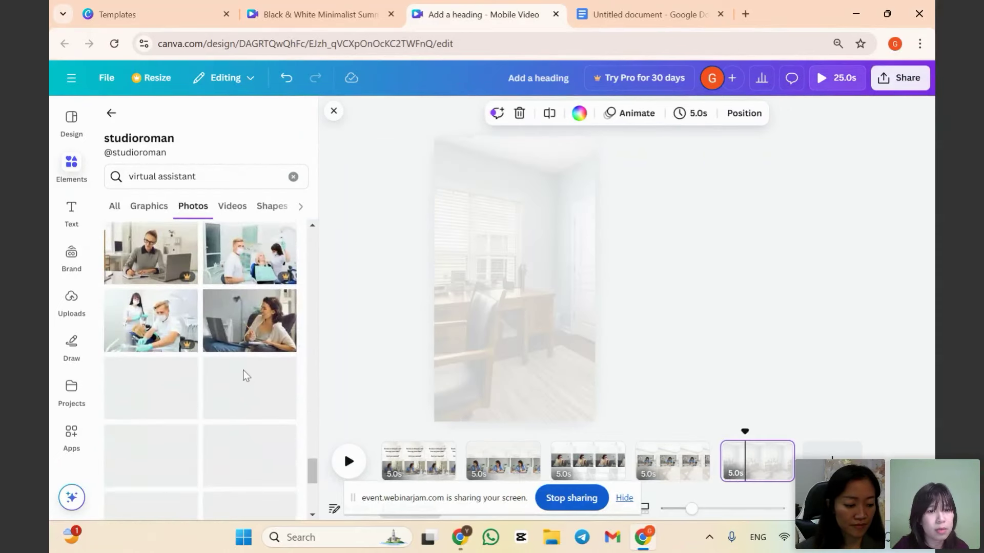
pyautogui.click(256, 326)
# Show rulers and guides and place a horizontal guide along the top edge of the second page's photo.
pyautogui.click(499, 467)
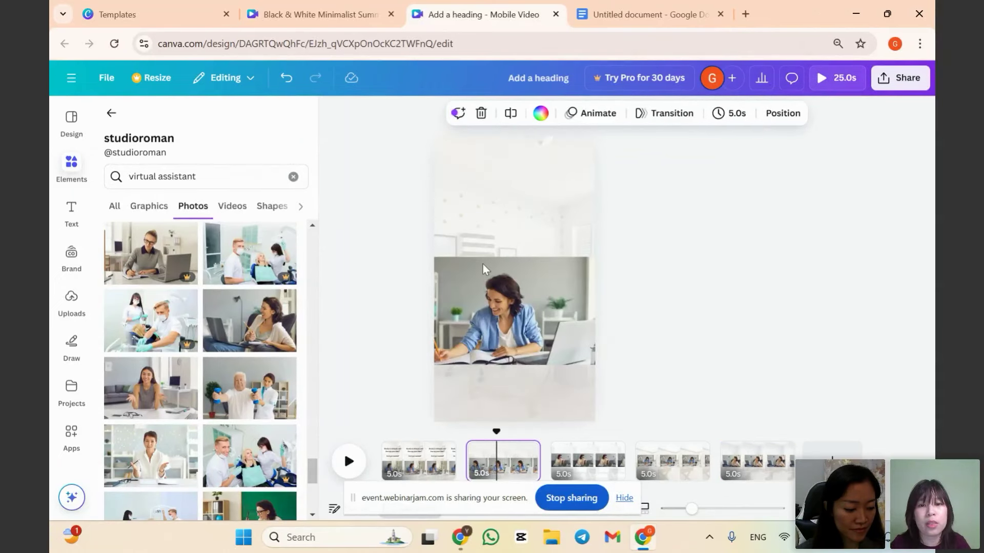
pyautogui.click(559, 461)
pyautogui.click(671, 462)
pyautogui.click(764, 461)
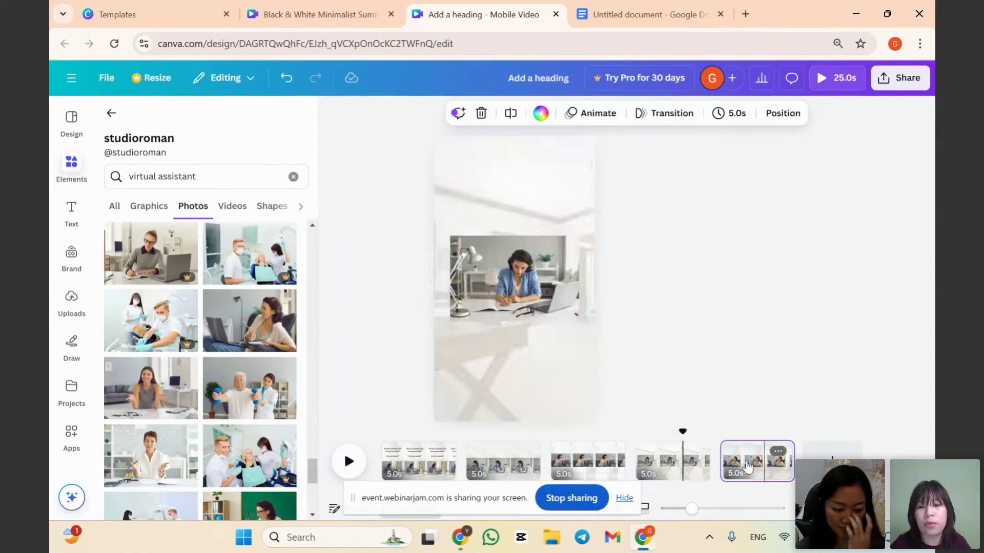
pyautogui.click(496, 464)
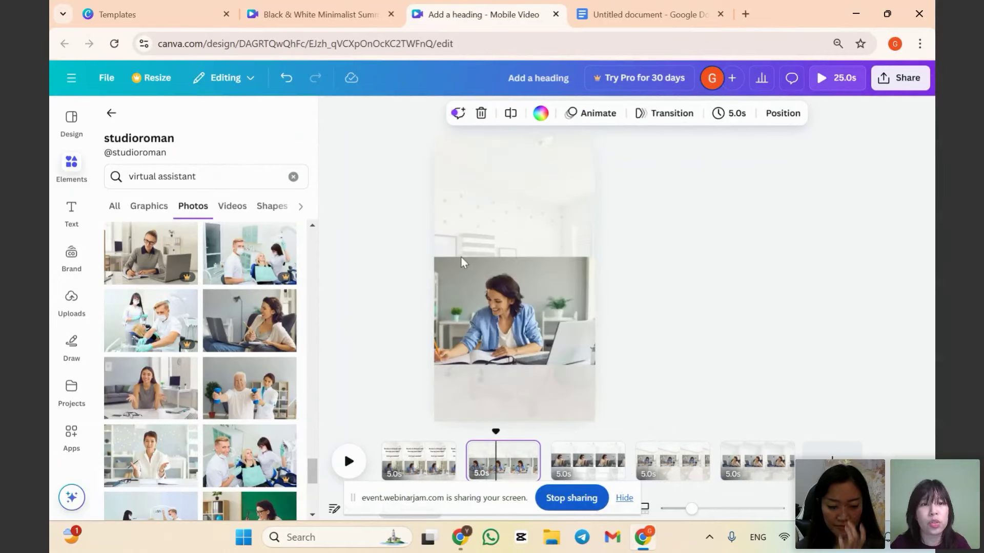
pyautogui.click(108, 79)
pyautogui.moveTo(138, 238)
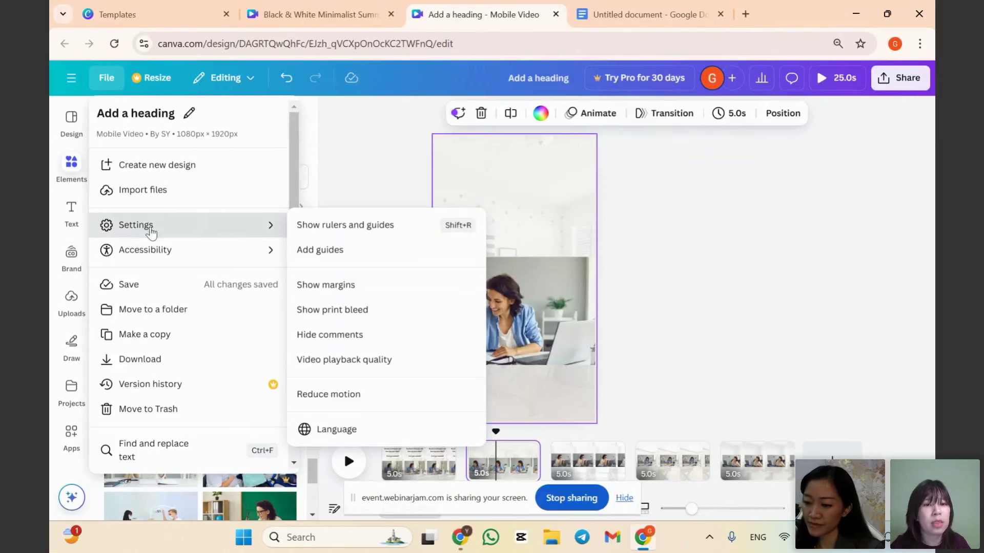
pyautogui.click(366, 232)
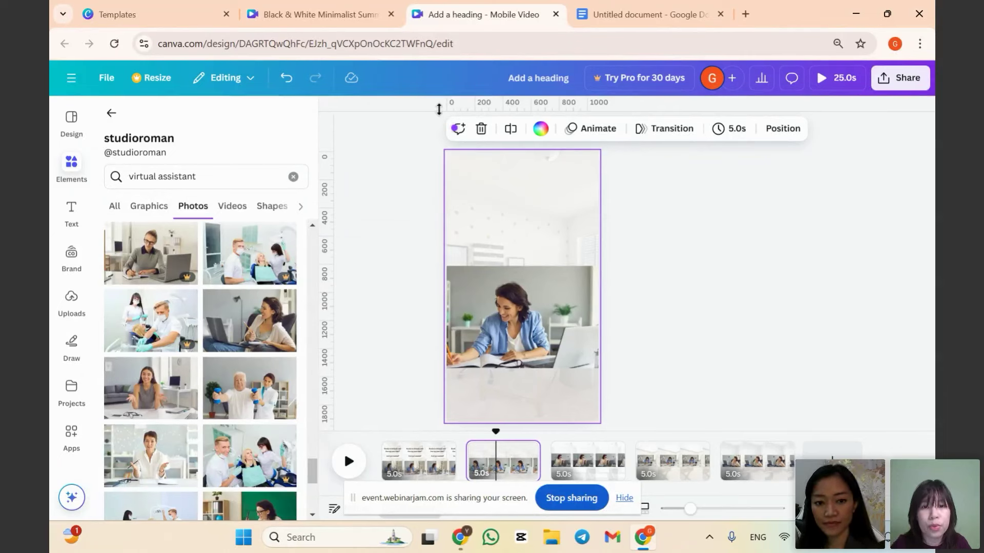
pyautogui.moveTo(439, 119); pyautogui.dragTo(443, 265)
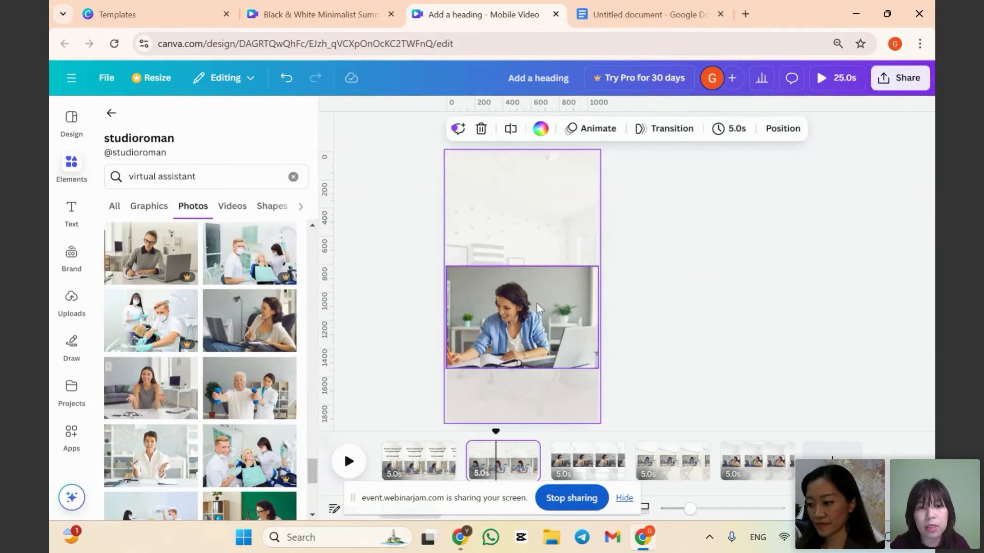
# Align the top edge of the third page's photo with the horizontal guide and enlarge the photo to the page width.
pyautogui.click(595, 463)
pyautogui.click(521, 218)
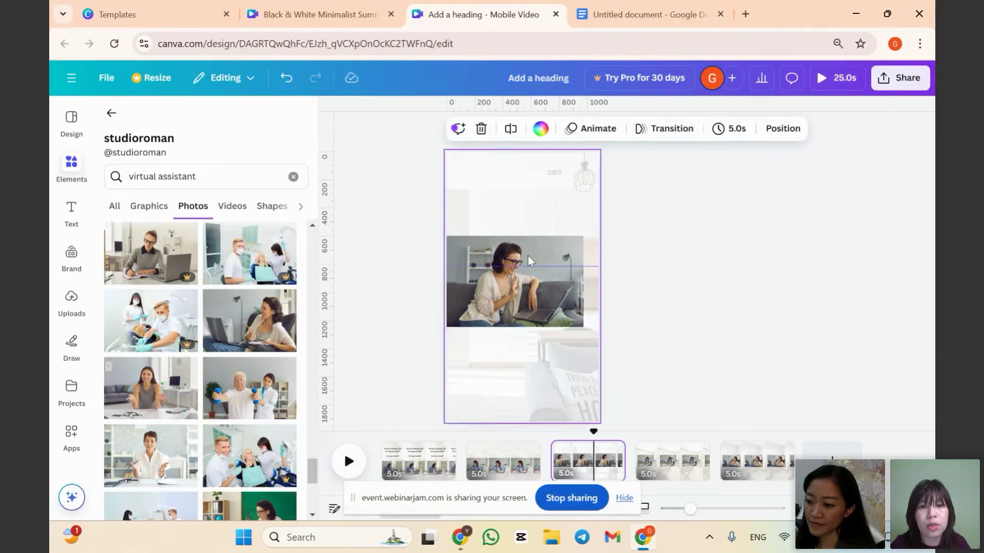
pyautogui.click(673, 470)
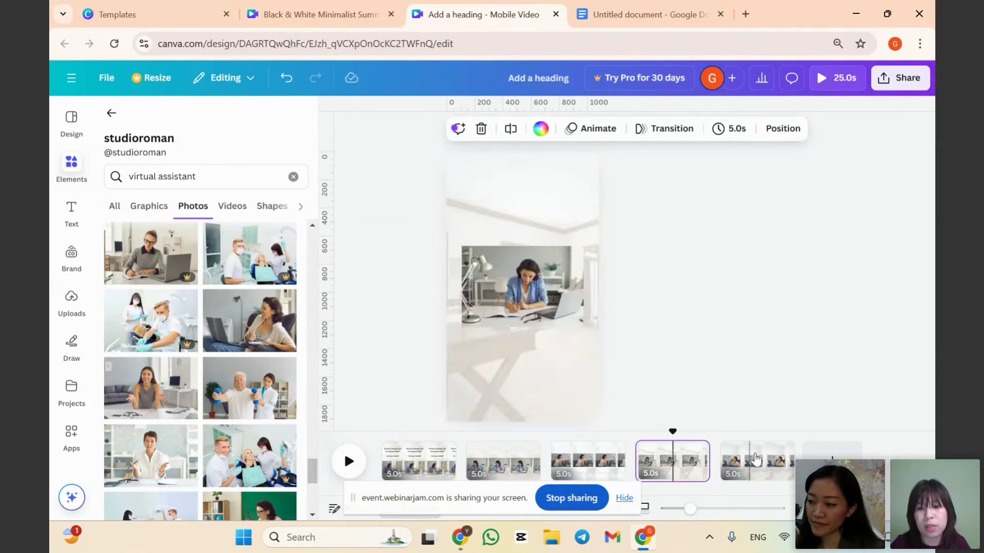
pyautogui.click(756, 462)
pyautogui.click(593, 470)
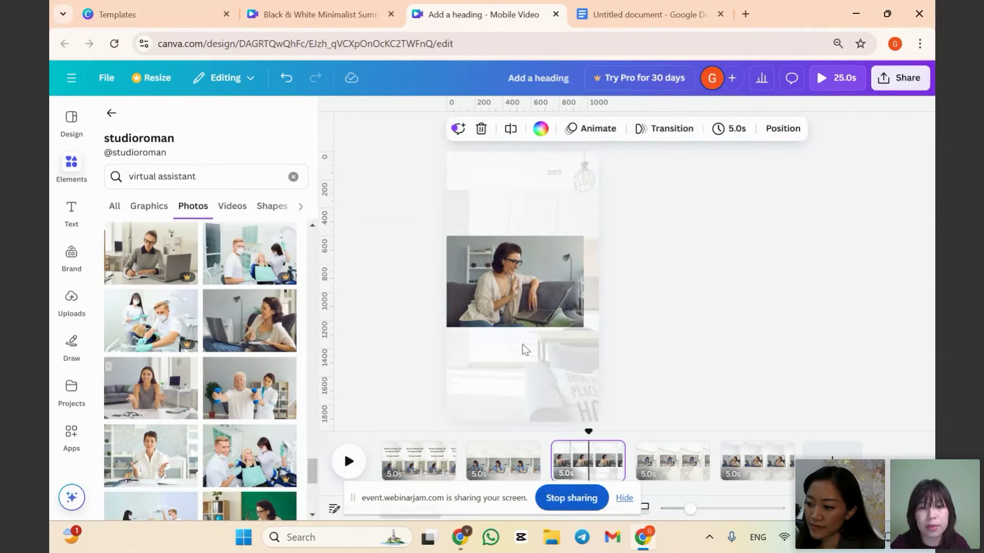
pyautogui.click(526, 320)
pyautogui.moveTo(518, 315); pyautogui.dragTo(519, 343)
pyautogui.scroll(-2, 585, 337)
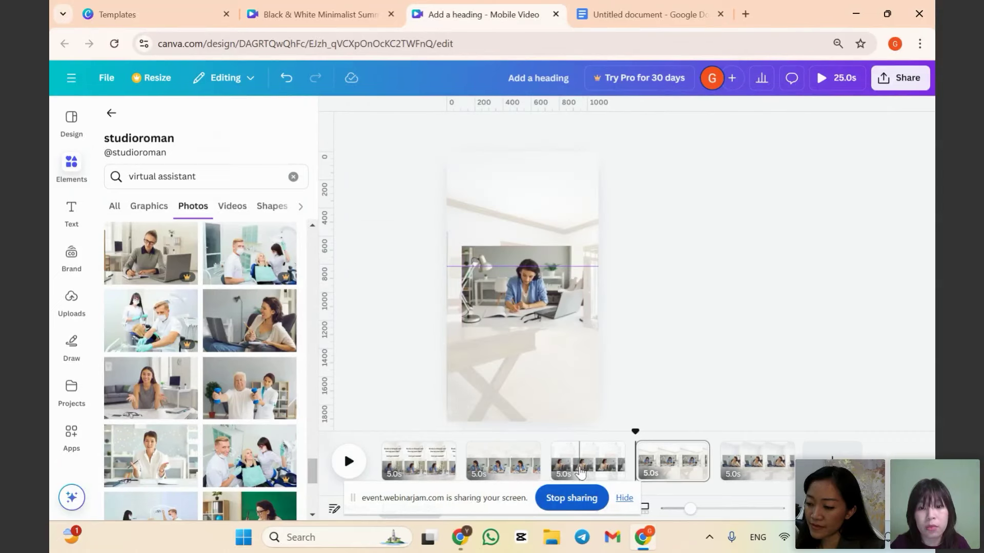
pyautogui.scroll(2, 558, 333)
pyautogui.click(546, 328)
pyautogui.moveTo(551, 362); pyautogui.dragTo(551, 372)
# Align the photos on the fourth and fifth pages with the horizontal guide and enlarge them to the page width.
pyautogui.scroll(-2, 635, 425)
pyautogui.moveTo(561, 321); pyautogui.dragTo(595, 368)
pyautogui.scroll(-2, 625, 318)
pyautogui.click(533, 287)
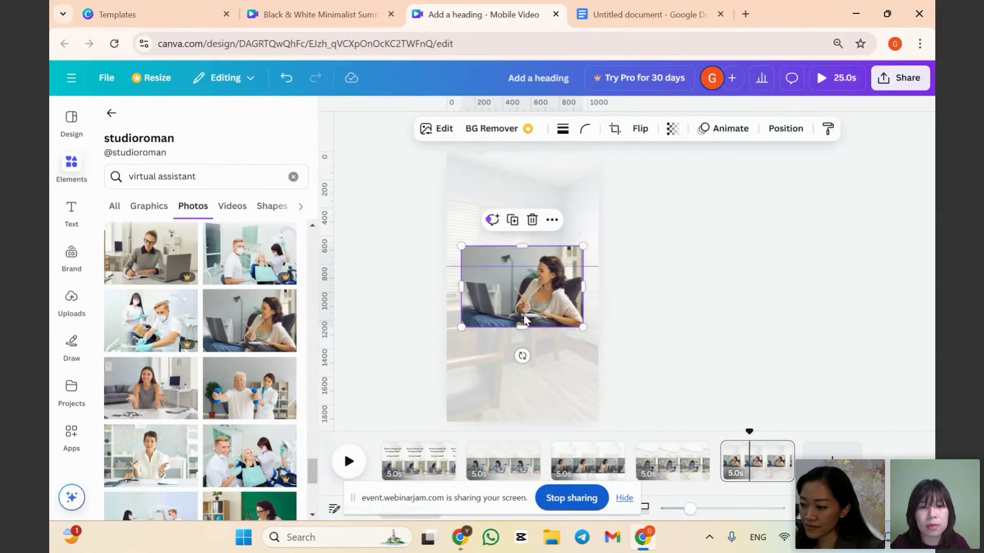
pyautogui.moveTo(533, 305); pyautogui.dragTo(518, 325)
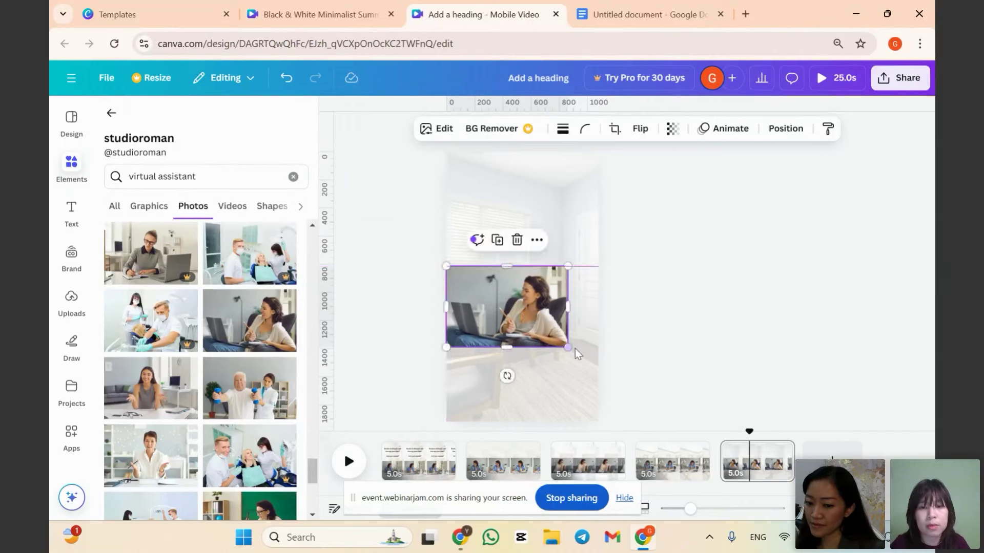
pyautogui.moveTo(568, 349); pyautogui.dragTo(598, 367)
pyautogui.click(674, 342)
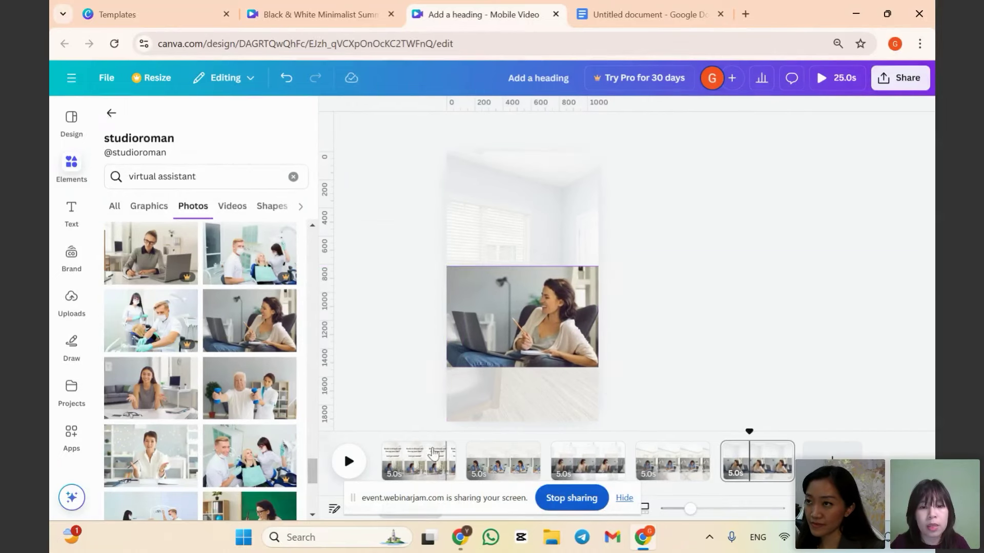
# Place a vertical guide at 135 on the second page.
pyautogui.click(507, 466)
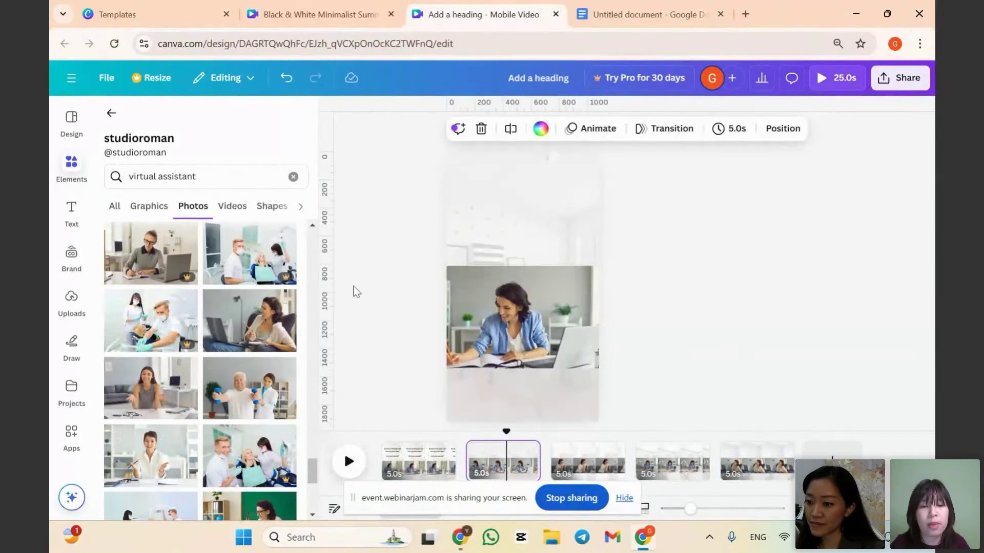
pyautogui.moveTo(334, 232); pyautogui.dragTo(465, 236)
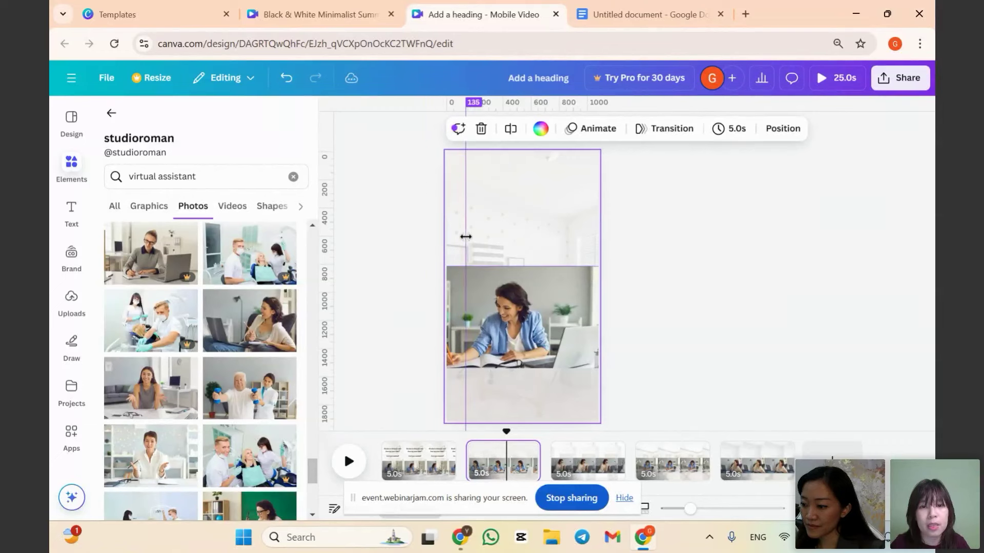
# Copy the first page's text box onto the second page with its left edge on the vertical guide, and left-align the text.
pyautogui.click(412, 459)
pyautogui.click(535, 233)
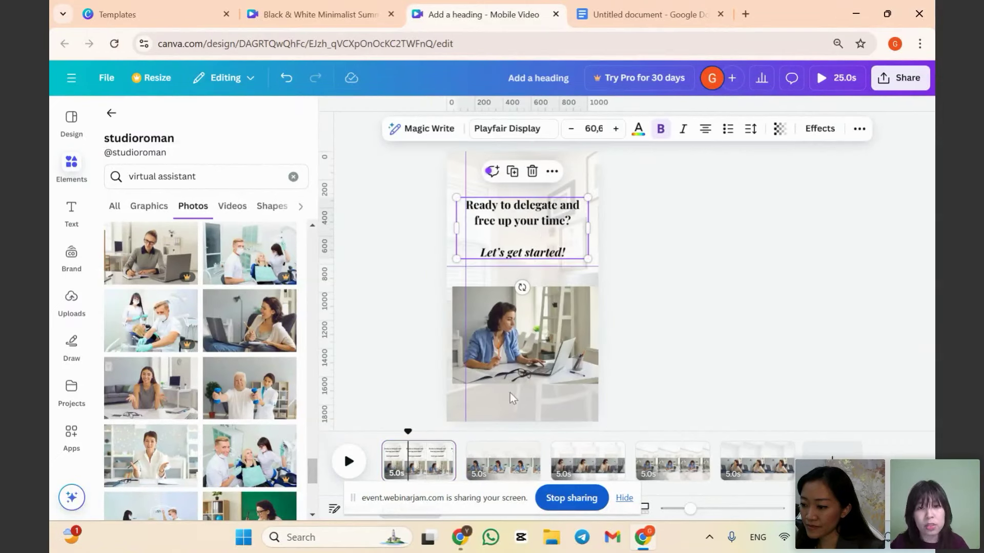
pyautogui.click(502, 461)
pyautogui.hotkey('ctrl', 'v')
pyautogui.moveTo(533, 219); pyautogui.dragTo(542, 212)
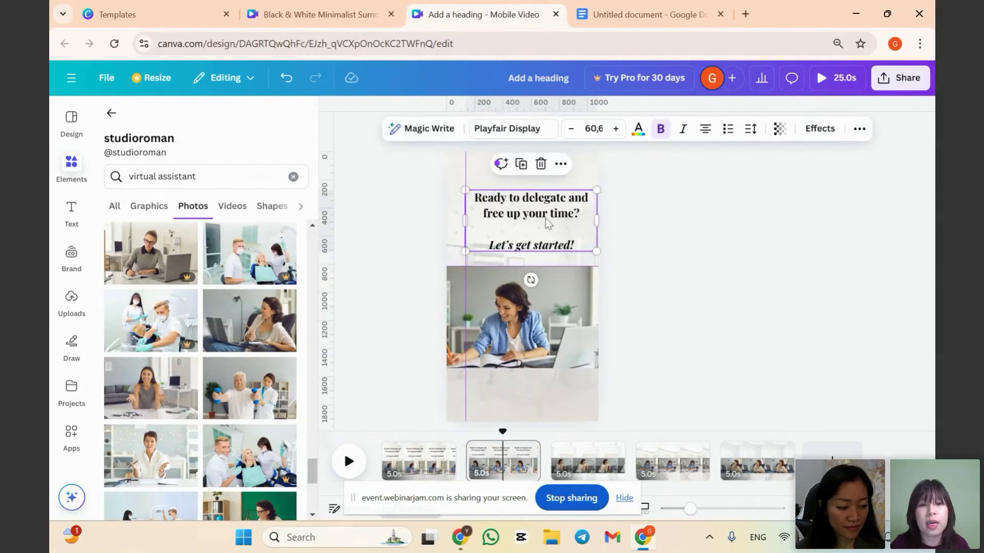
pyautogui.click(705, 130)
# Replace the second page's text with the Clip 2 line copied from the Google Docs document.
pyautogui.click(648, 25)
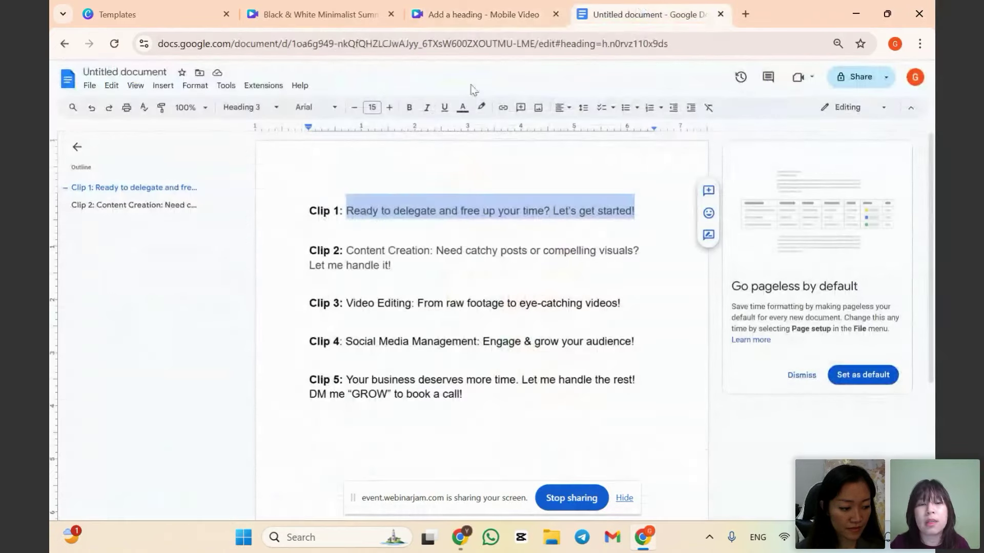
pyautogui.moveTo(347, 251); pyautogui.dragTo(393, 266)
pyautogui.hotkey('ctrl', 'c')
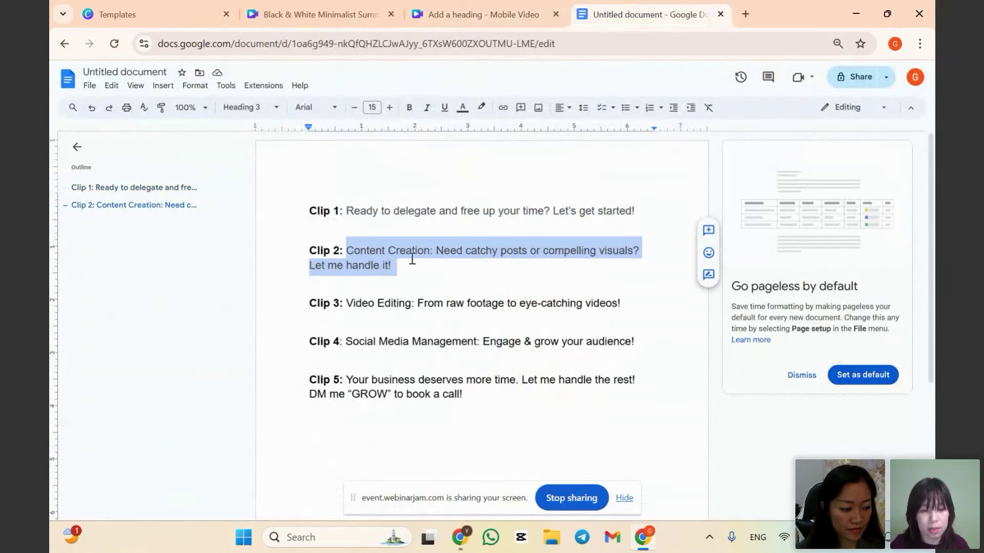
pyautogui.click(471, 15)
pyautogui.click(549, 243)
pyautogui.hotkey('ctrl', 'a')
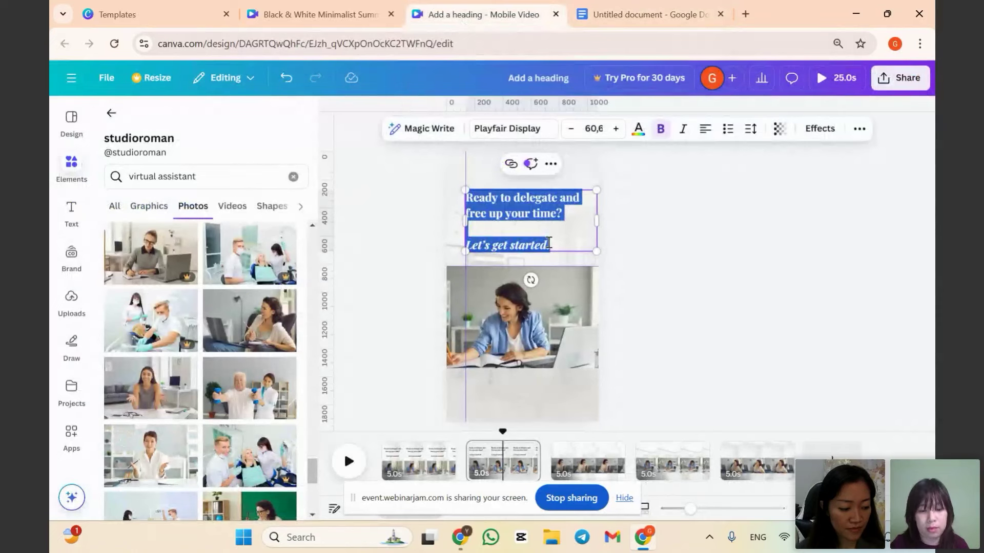
pyautogui.hotkey('ctrl', 'v')
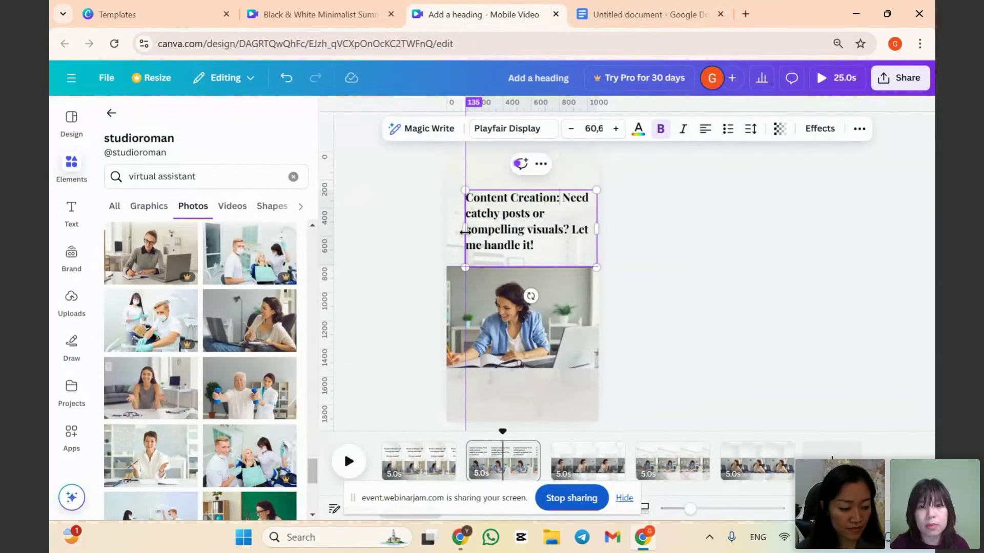
# Put "Content Creation" on its own line without the colon, leave a blank line below it, and move the text box up above the photo.
pyautogui.press('Return')
pyautogui.press('Return')
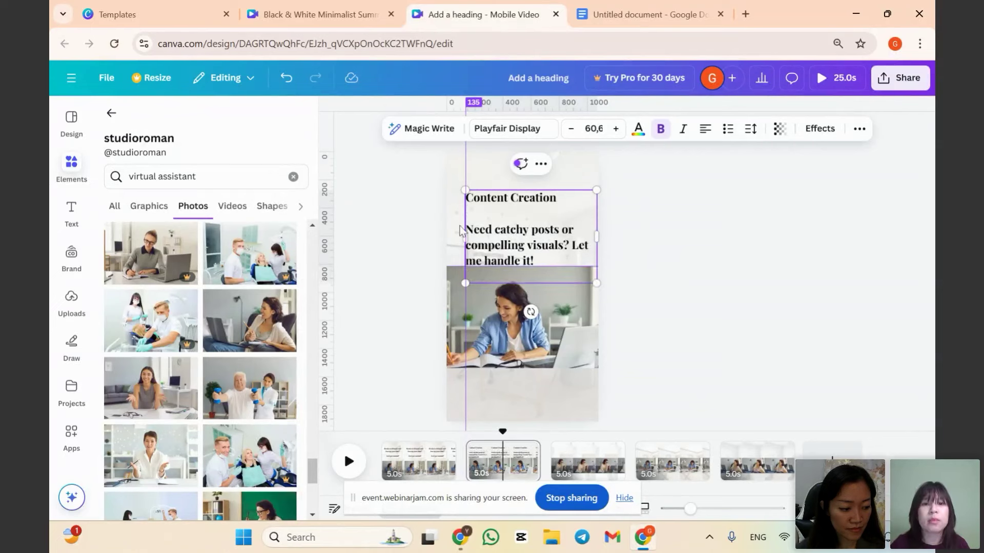
pyautogui.moveTo(544, 234); pyautogui.dragTo(543, 218)
pyautogui.click(555, 244)
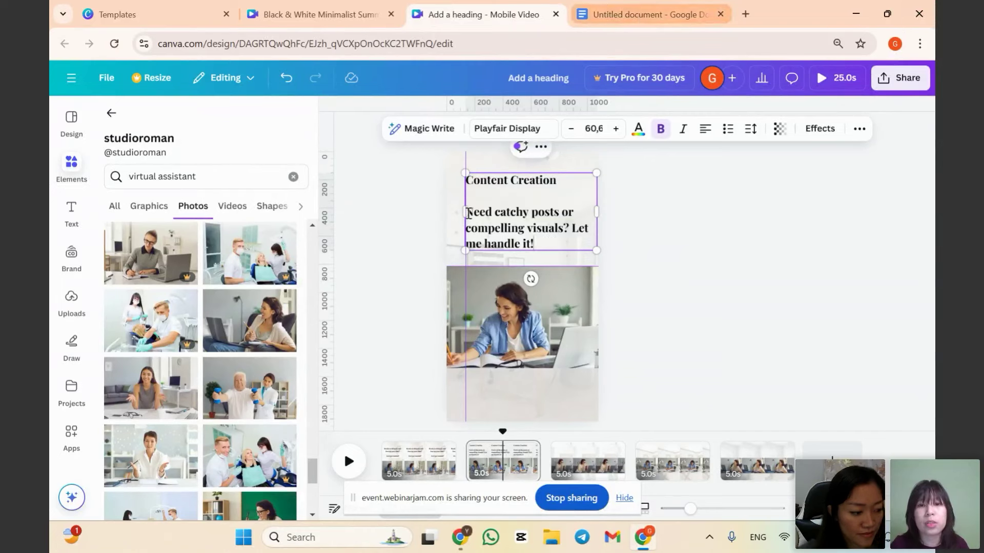
# Duplicate the second page's text box and cut the original down to the heading "Content Creation".
pyautogui.press('Escape')
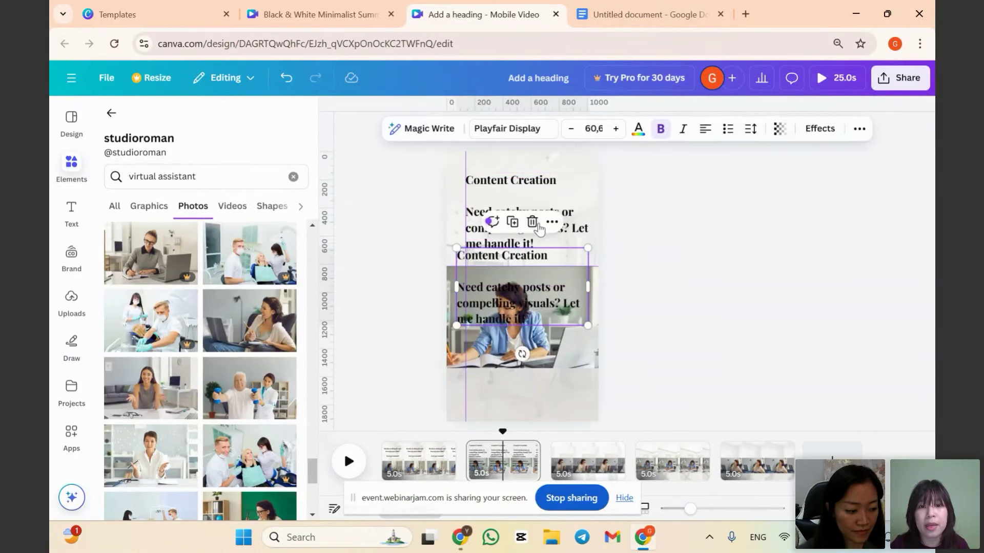
pyautogui.click(575, 180)
pyautogui.hotkey('shift', 'Down')
pyautogui.hotkey('shift', 'Down')
pyautogui.hotkey('shift', 'Down')
pyautogui.hotkey('shift', 'Down')
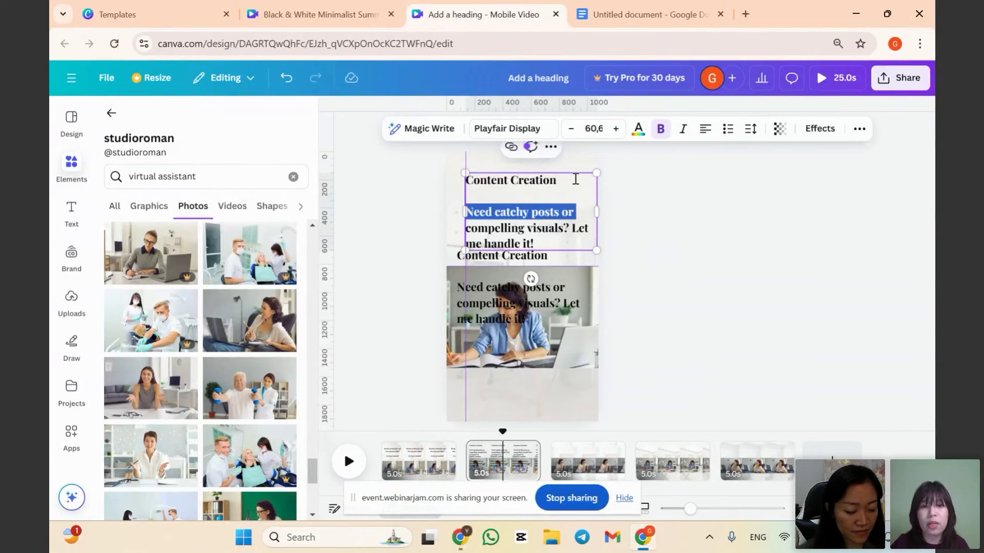
pyautogui.press('BackSpace')
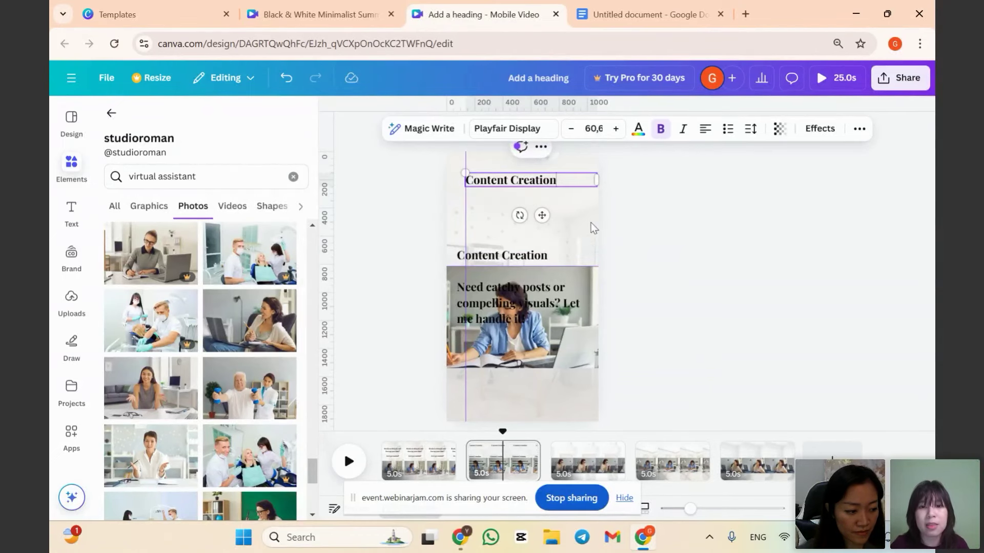
# Remove "Content Creation" from the duplicate text box and align it to the vertical guide below the heading.
pyautogui.moveTo(543, 294); pyautogui.dragTo(553, 235)
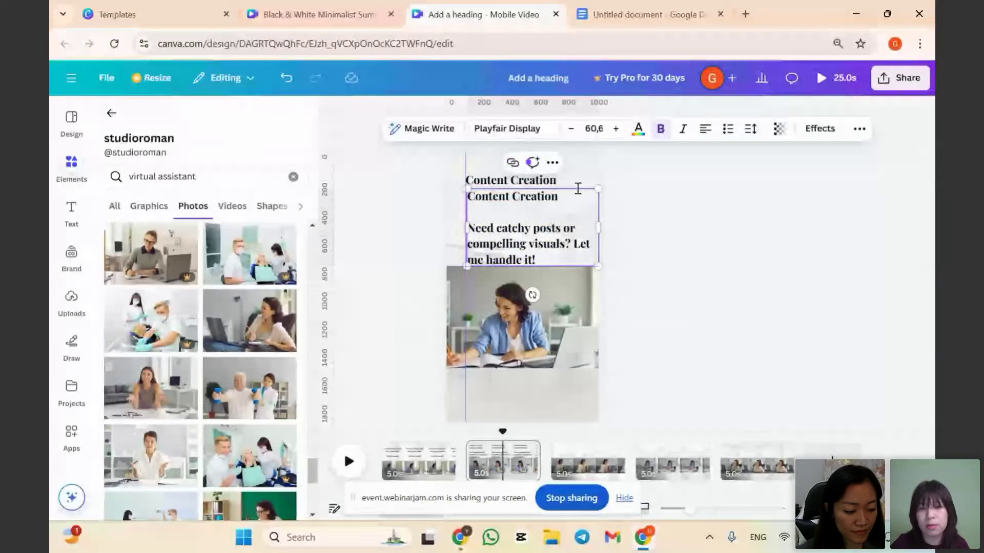
pyautogui.moveTo(578, 188); pyautogui.dragTo(467, 225)
pyautogui.press('BackSpace')
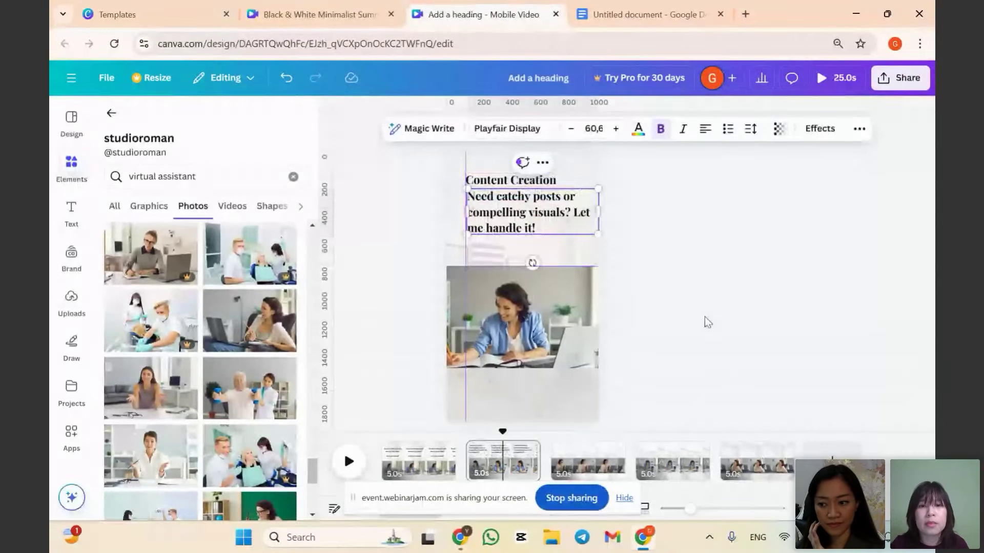
pyautogui.moveTo(548, 221); pyautogui.dragTo(548, 236)
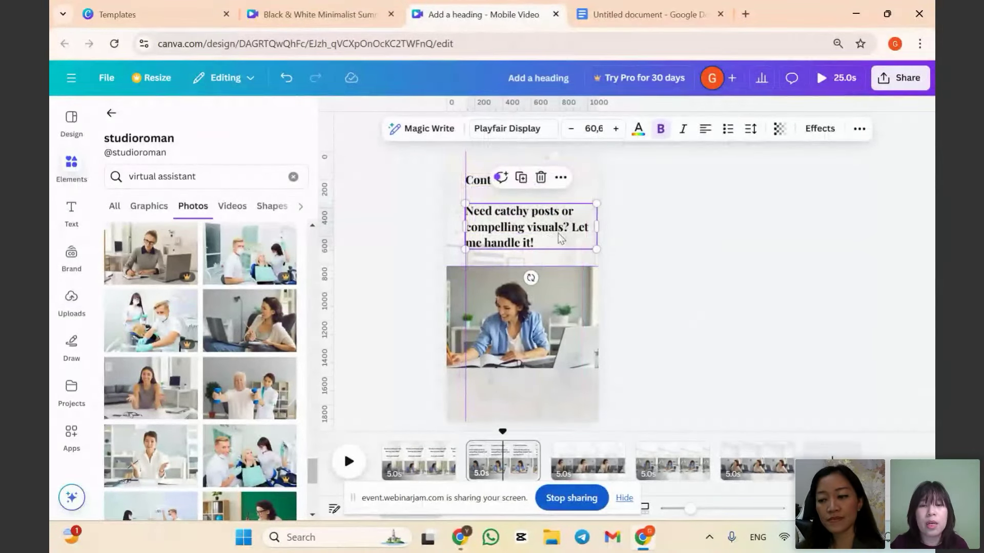
# Set the second page's body text to the Montserrat font without bold at size 50.
pyautogui.click(506, 132)
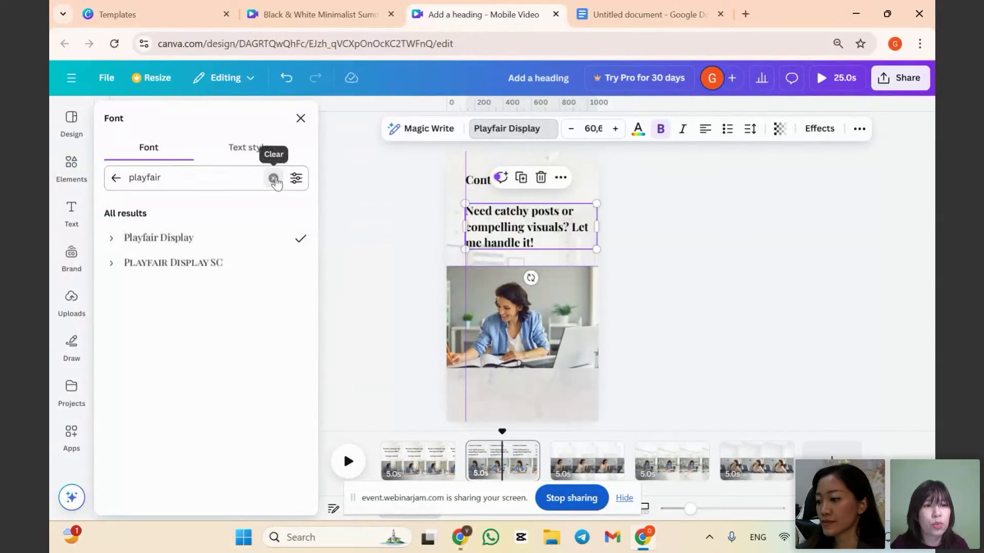
pyautogui.click(273, 178)
pyautogui.write('montserrat')
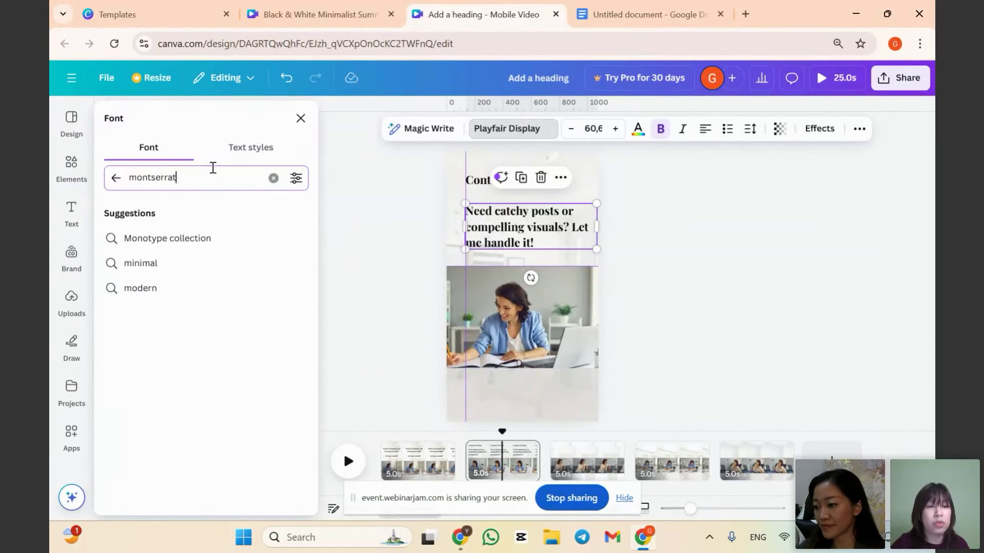
pyautogui.press('Return')
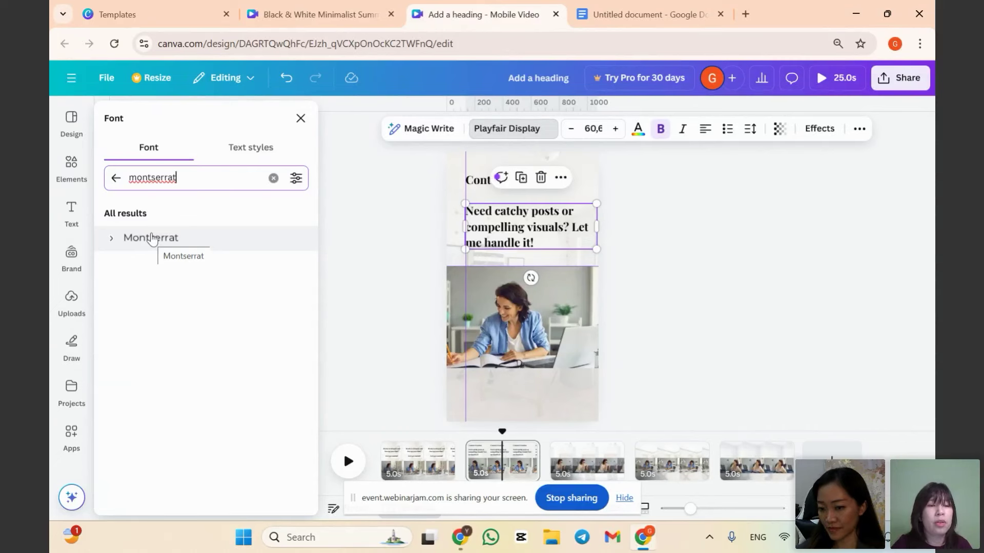
pyautogui.click(151, 237)
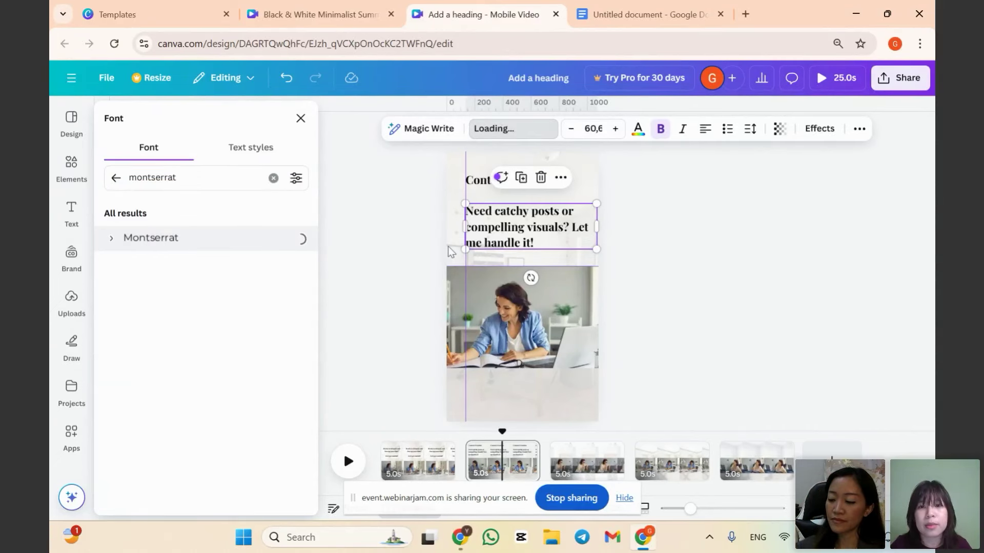
pyautogui.click(661, 129)
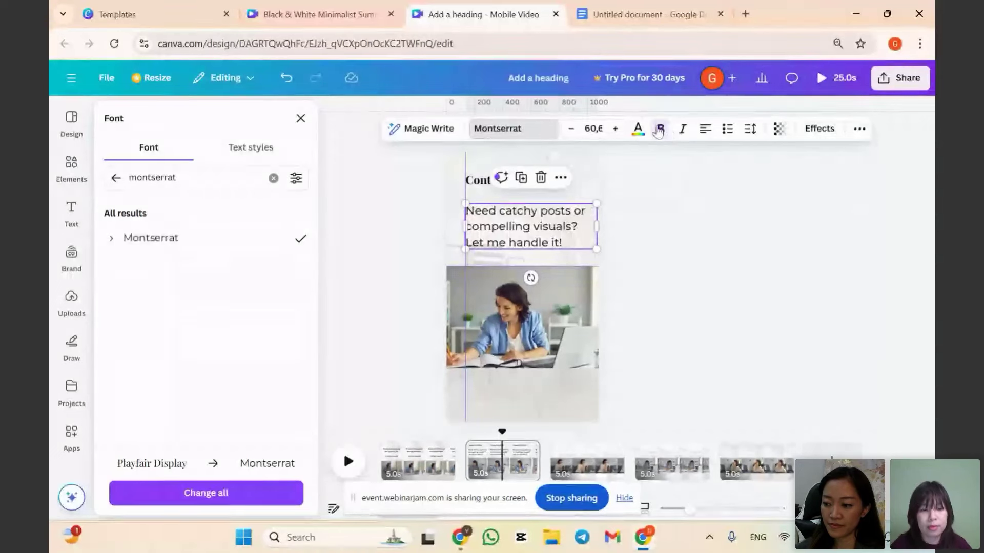
pyautogui.click(594, 129)
pyautogui.write('50')
pyautogui.press('Return')
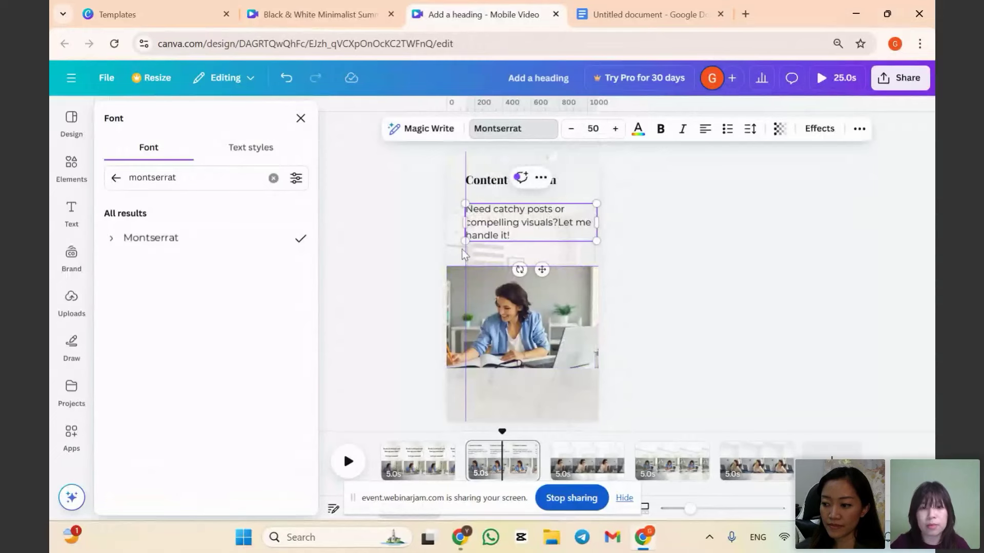
# Move "Let me handle it!" onto its own line with a blank line above it.
pyautogui.press('Return')
pyautogui.press('Return')
pyautogui.press('Delete')
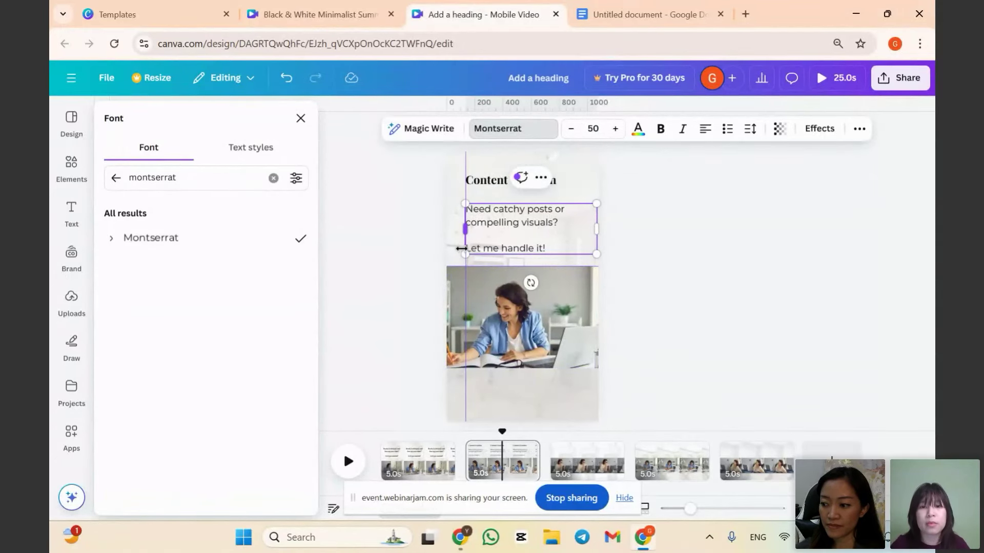
pyautogui.press('Escape')
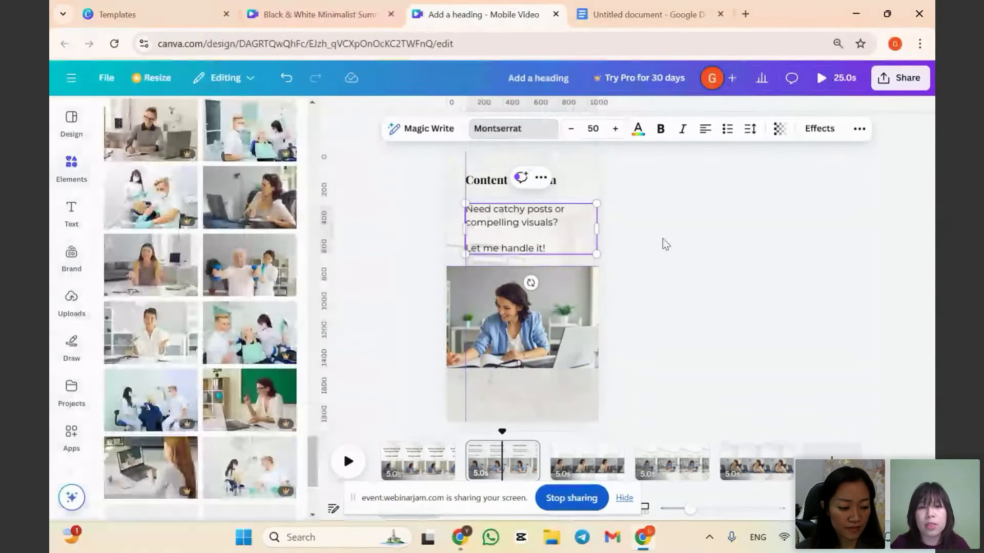
# Copy the second page's heading and body text boxes onto the third, fourth and fifth pages.
pyautogui.click(538, 180)
pyautogui.keyDown('shift'); pyautogui.click(540, 235); pyautogui.keyUp('shift')
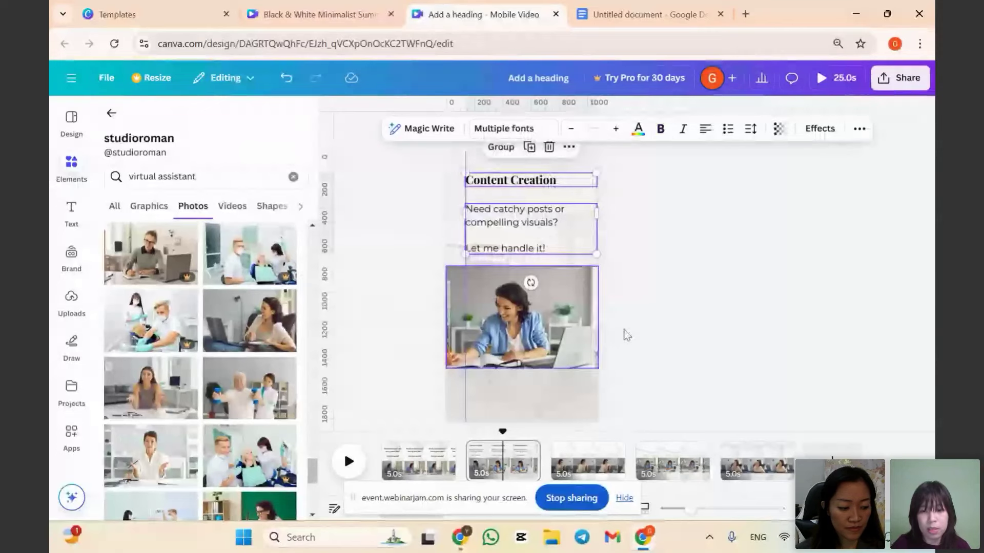
pyautogui.click(610, 464)
pyautogui.hotkey('ctrl', 'v')
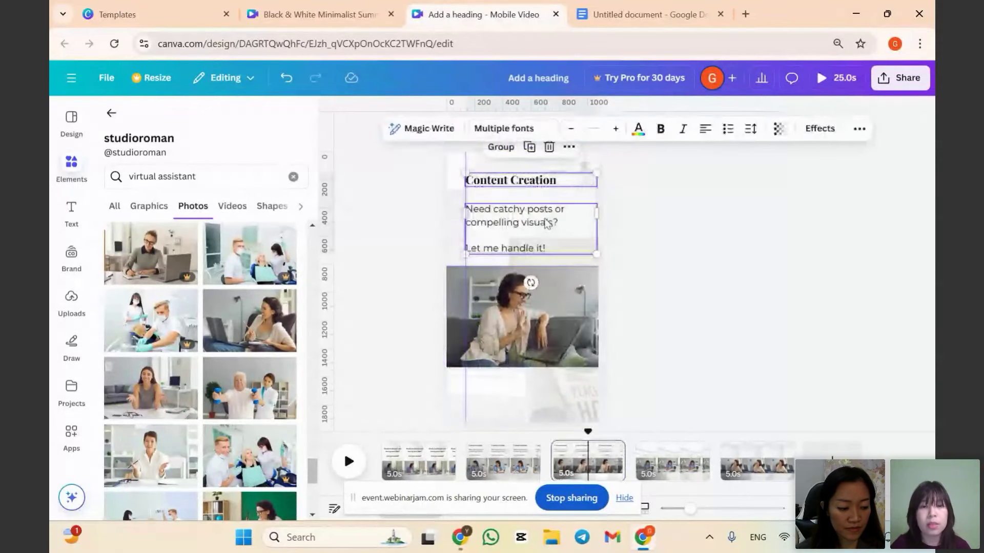
pyautogui.click(678, 461)
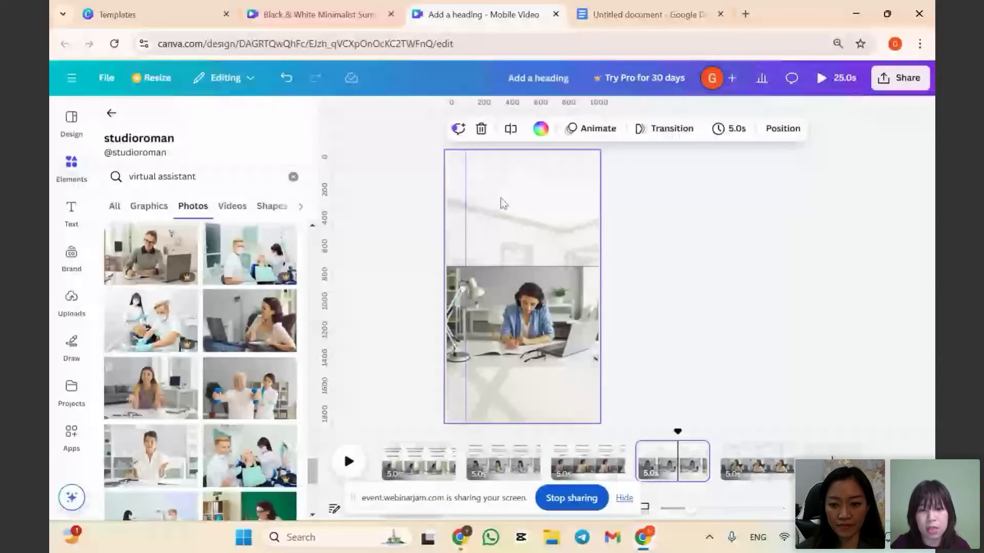
pyautogui.hotkey('ctrl', 'v')
# Replace the third page's heading with "Video Editing" copied from the Clip 3 line in Google Docs.
pyautogui.click(641, 15)
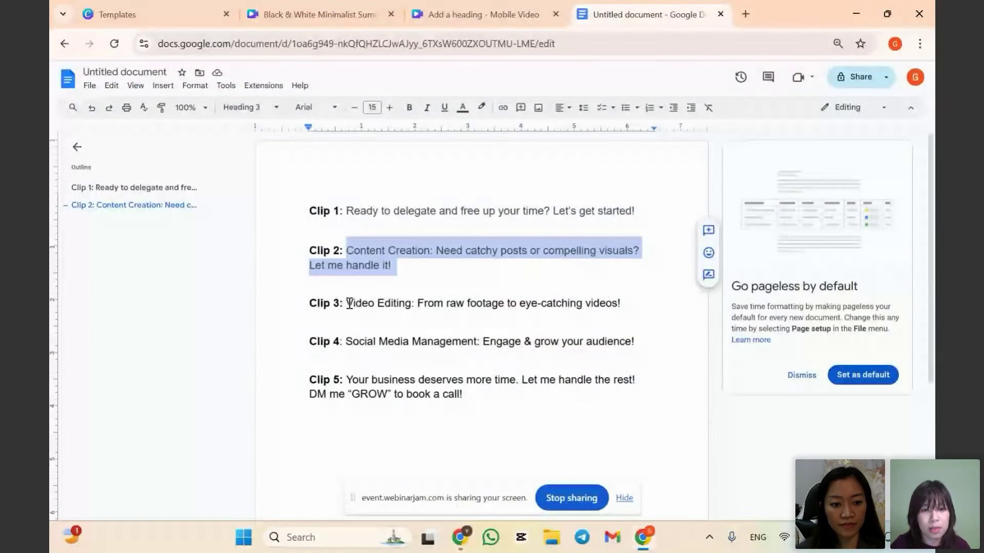
pyautogui.moveTo(349, 303); pyautogui.dragTo(411, 305)
pyautogui.click(476, 14)
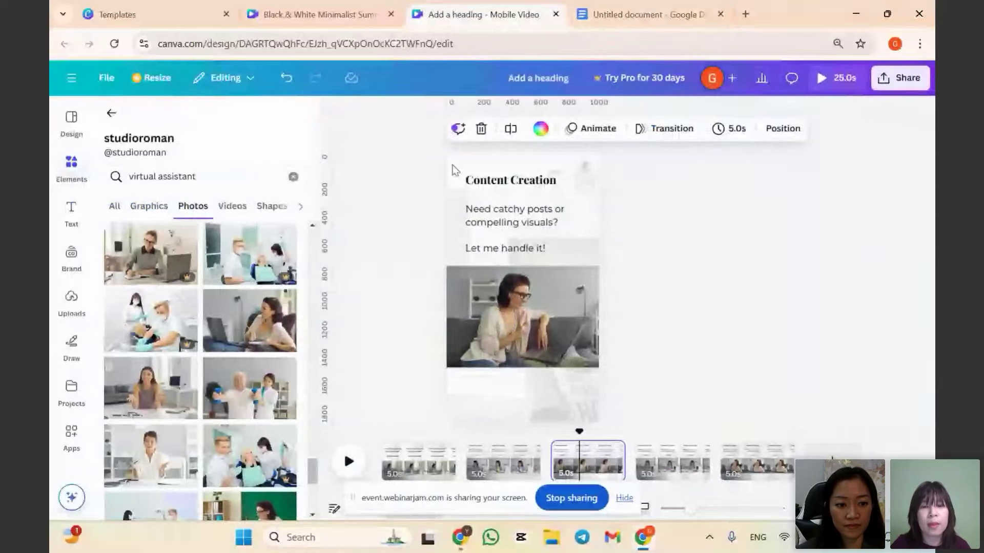
pyautogui.tripleClick(517, 179)
pyautogui.hotkey('ctrl', 'v')
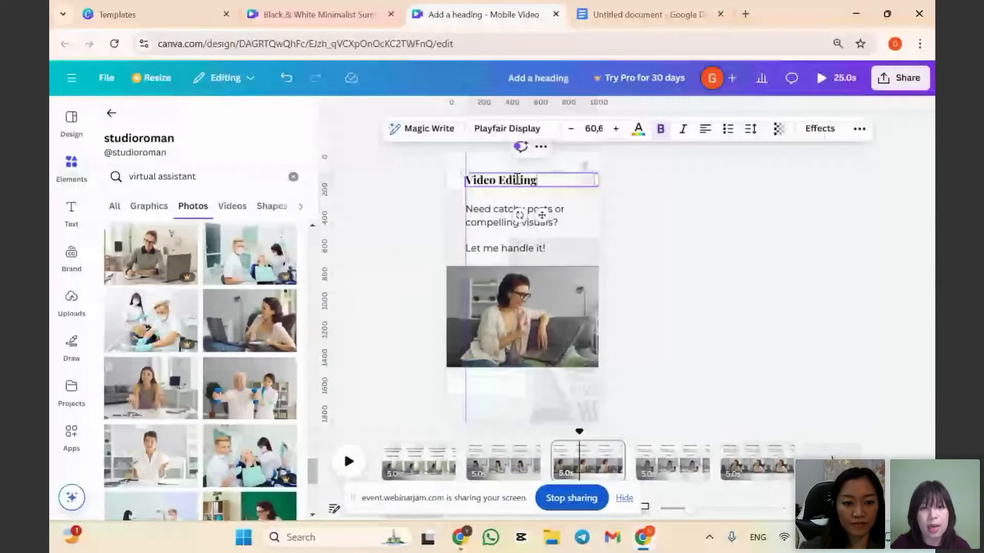
# Replace the third page's body text with "From raw footage to eye-catching videos!" copied from Google Docs.
pyautogui.click(626, 14)
pyautogui.moveTo(417, 303); pyautogui.dragTo(634, 307)
pyautogui.hotkey('ctrl', 'c')
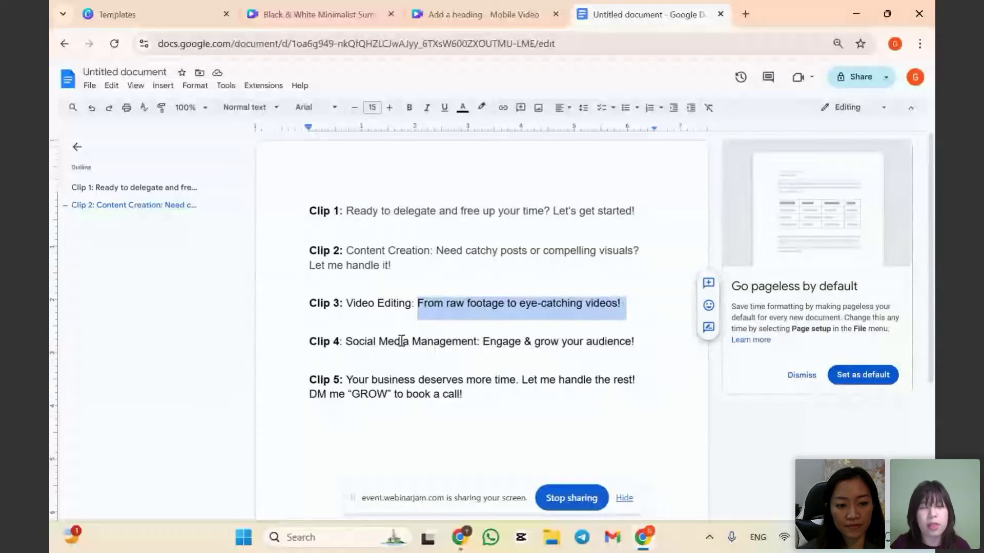
pyautogui.click(493, 12)
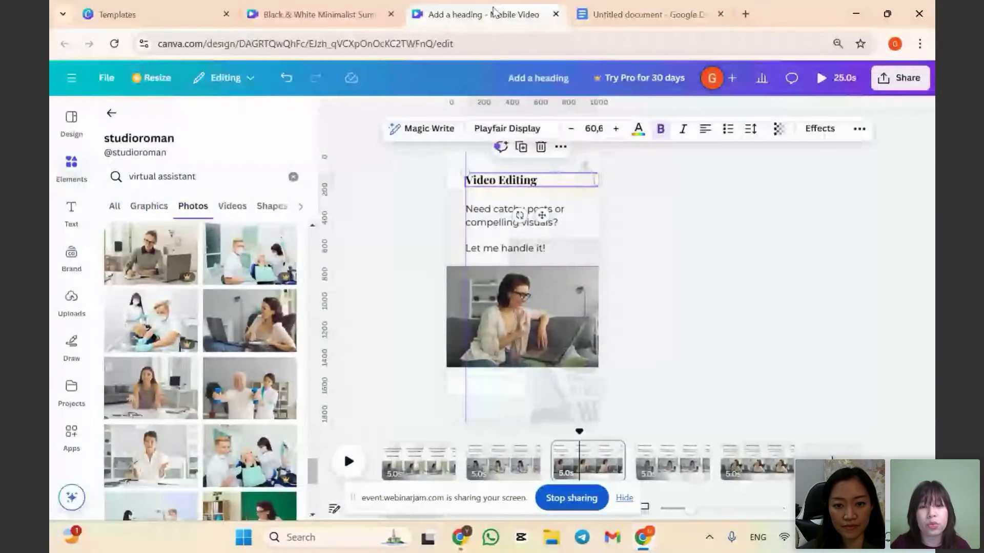
pyautogui.click(512, 215)
pyautogui.hotkey('ctrl', 'v')
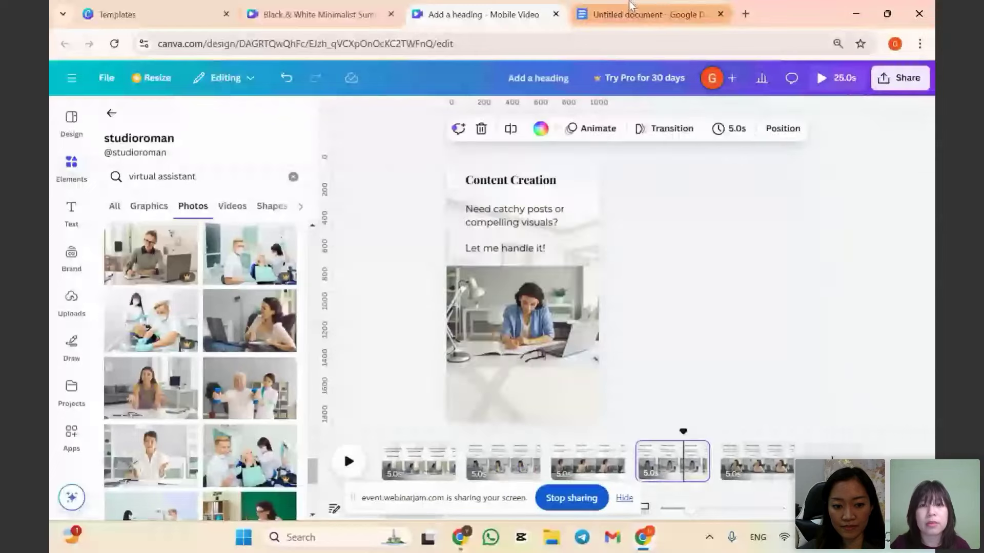
# Replace the fourth page's heading with "Social Media Management" copied from the Clip 4 line in Google Docs.
pyautogui.click(648, 14)
pyautogui.moveTo(345, 342); pyautogui.dragTo(472, 344)
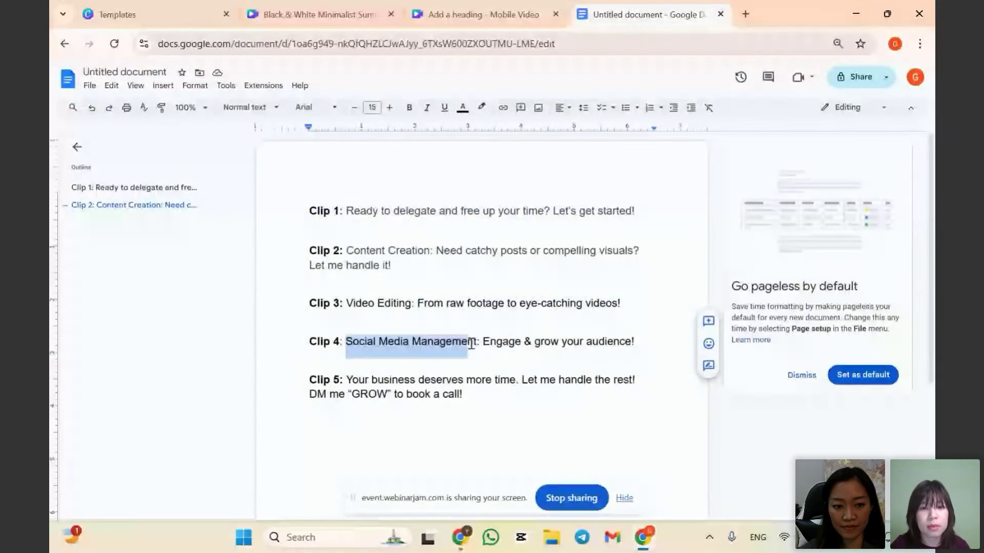
pyautogui.click(441, 15)
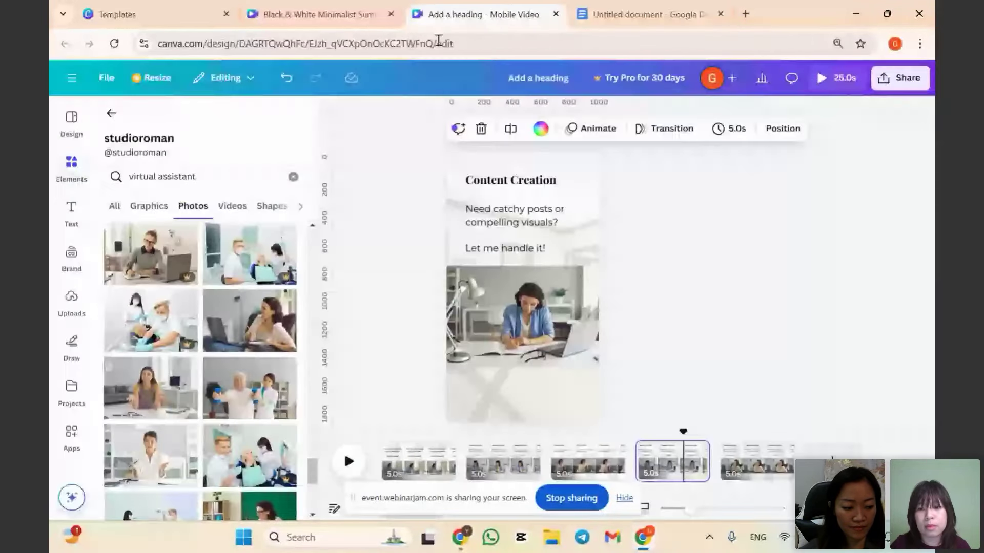
pyautogui.doubleClick(510, 180)
pyautogui.write('Social Media Management')
# Replace the fourth page's body text with "Engage & grow your audience!" copied from Google Docs, and place it clear of the two-line heading.
pyautogui.click(617, 15)
pyautogui.moveTo(483, 342); pyautogui.dragTo(636, 343)
pyautogui.hotkey('ctrl', 'c')
pyautogui.click(435, 20)
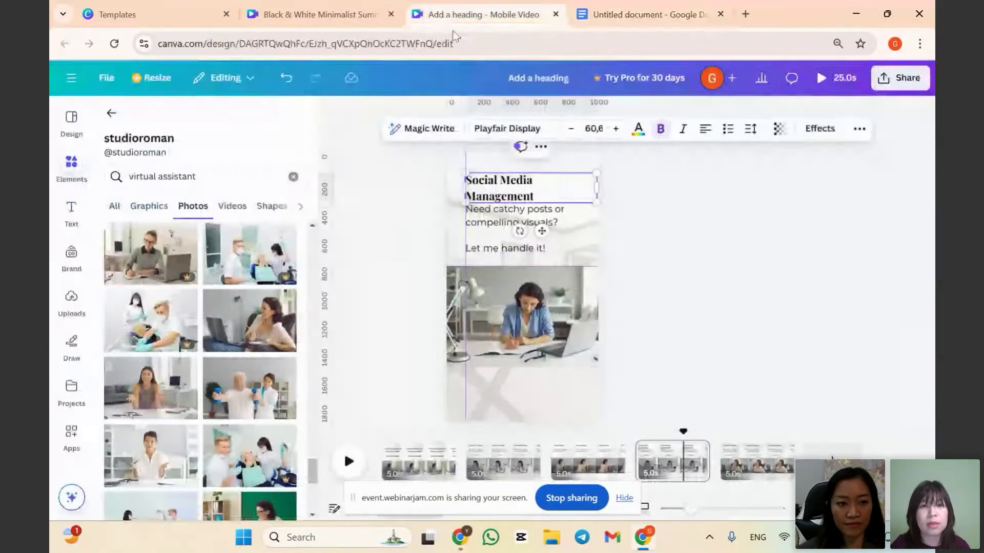
pyautogui.click(561, 230)
pyautogui.hotkey('ctrl', 'v')
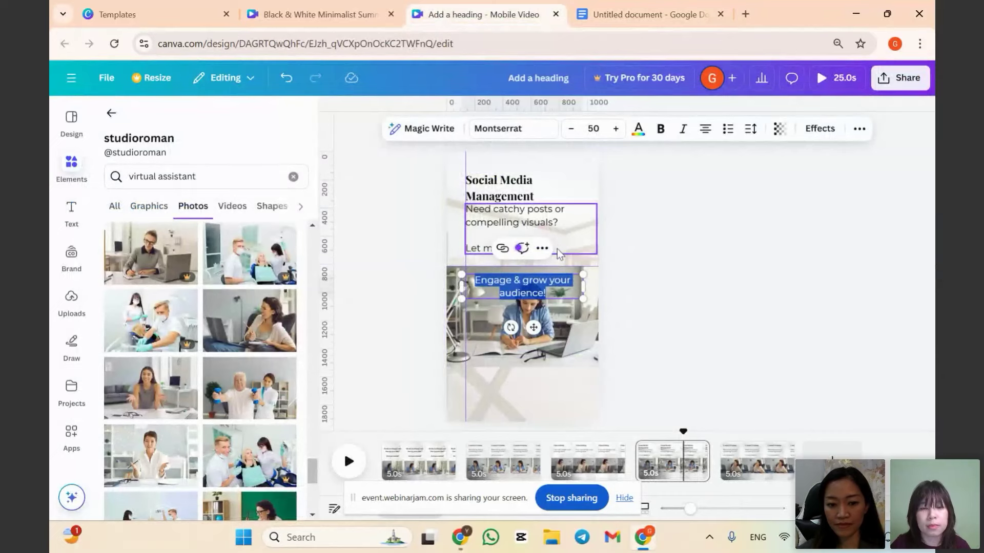
pyautogui.hotkey('ctrl', 'z')
pyautogui.doubleClick(551, 238)
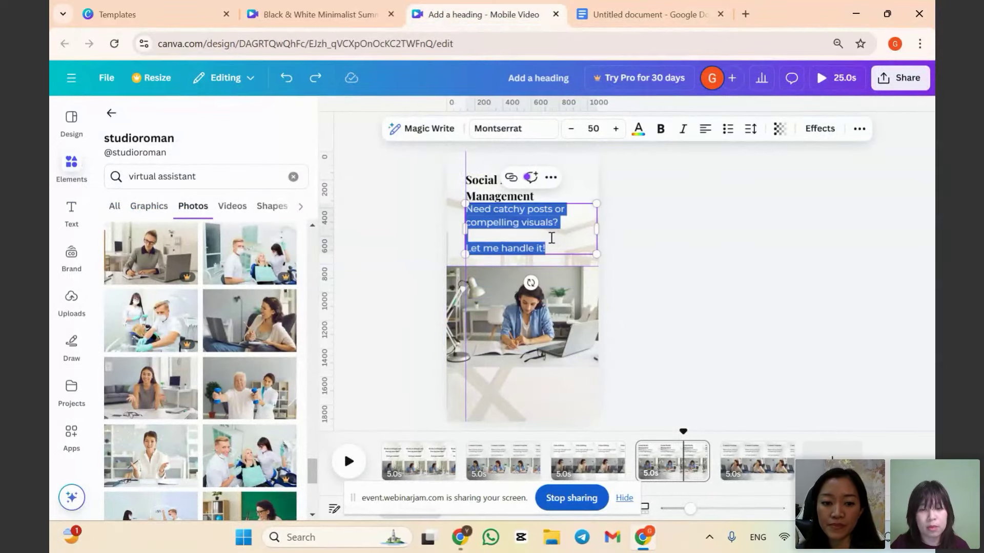
pyautogui.hotkey('ctrl', 'v')
# Copy "Your business deserves more time" from the Clip 5 line in Google Docs and return to the fifth page in Canva.
pyautogui.click(743, 463)
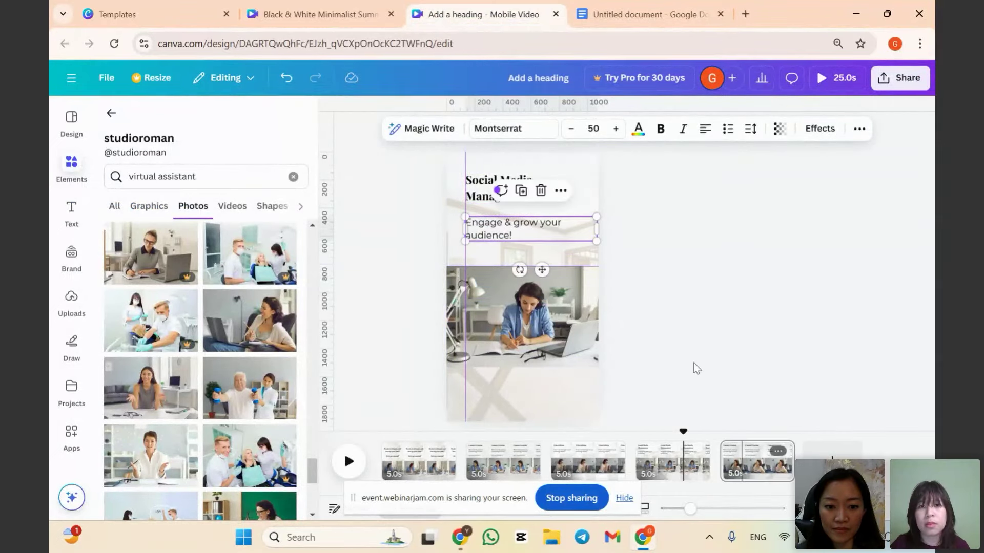
pyautogui.click(648, 14)
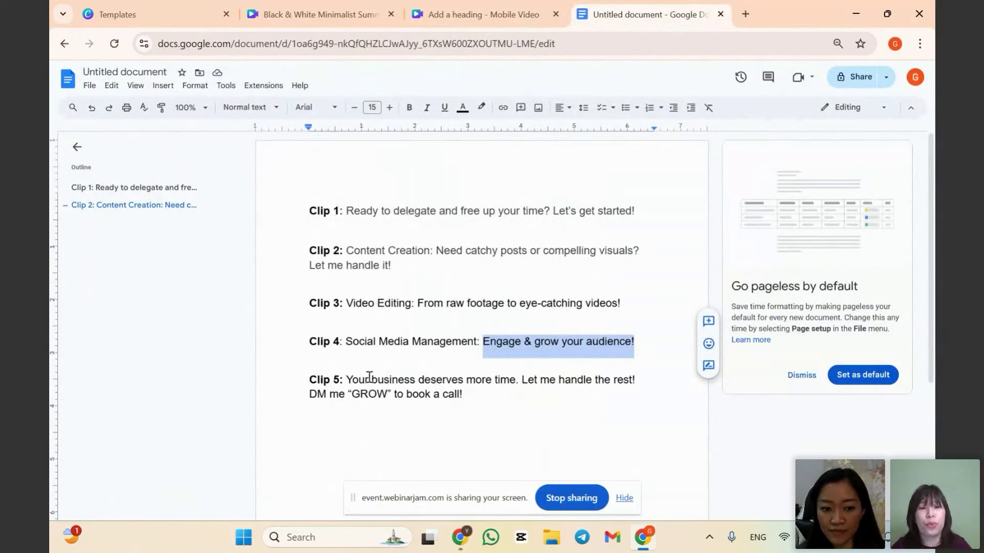
pyautogui.moveTo(347, 377); pyautogui.dragTo(512, 378)
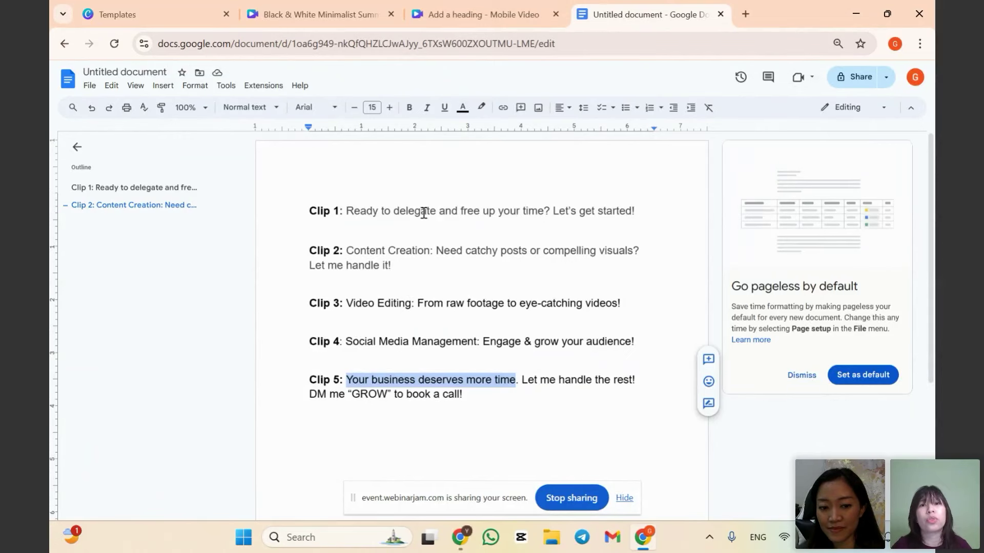
pyautogui.click(484, 15)
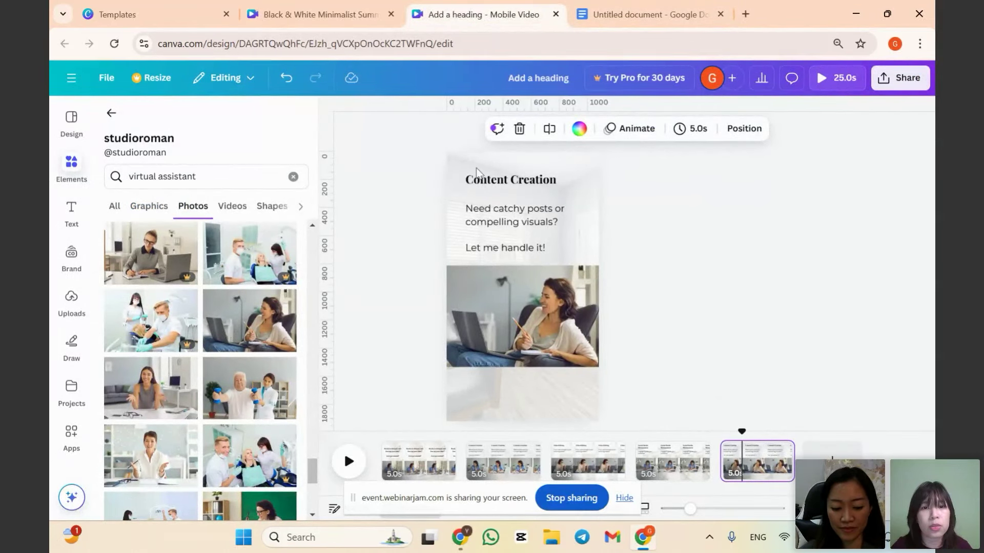
# Move the fifth page's heading and body text boxes together down below the photo.
pyautogui.click(551, 331)
pyautogui.click(558, 179)
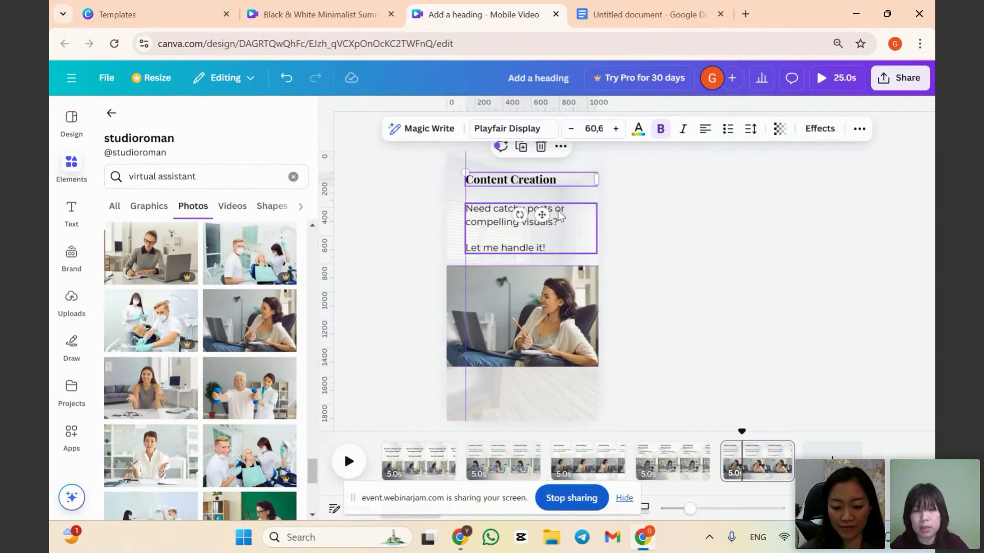
pyautogui.keyDown('shift'); pyautogui.click(558, 210); pyautogui.keyUp('shift')
pyautogui.moveTo(564, 219); pyautogui.dragTo(562, 393)
# Move the fifth page's photo up, enlarge it across the page width, and position the heading just beneath it.
pyautogui.moveTo(578, 284); pyautogui.dragTo(578, 217)
pyautogui.moveTo(599, 300); pyautogui.dragTo(625, 319)
pyautogui.moveTo(573, 217)
pyautogui.mouseDown()
pyautogui.moveTo(547, 216)
pyautogui.moveTo(558, 229)
pyautogui.mouseUp()
pyautogui.moveTo(530, 351); pyautogui.dragTo(530, 340)
# Replace the fifth page's heading with "Your business deserves more time" from the Clip 5 line in Google Docs.
pyautogui.click(645, 15)
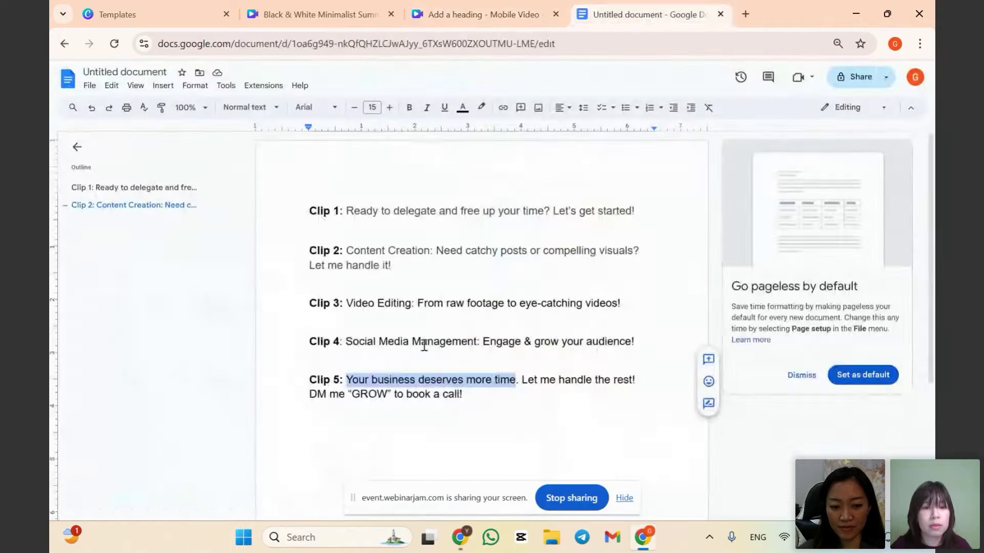
pyautogui.click(449, 20)
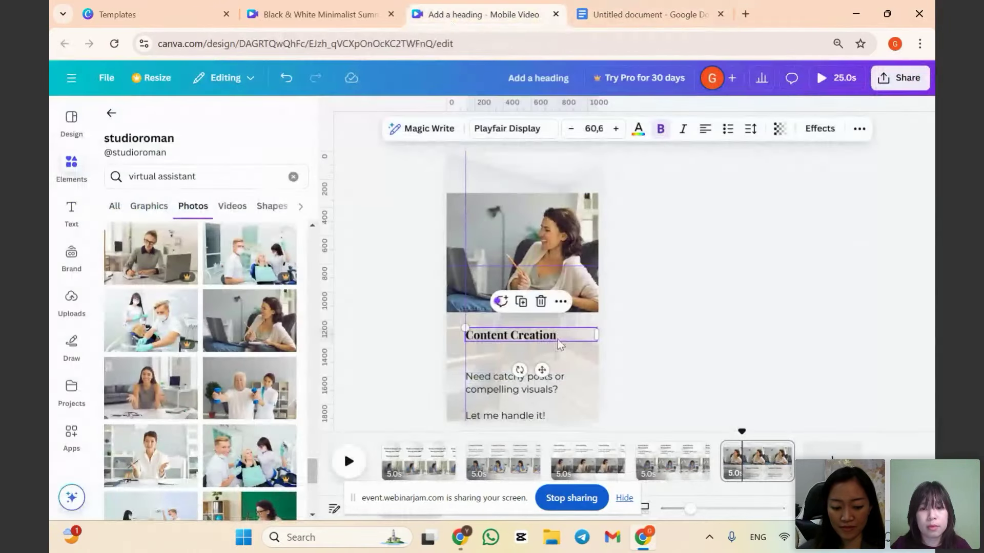
pyautogui.doubleClick(557, 340)
pyautogui.write('Your business deserves more time')
# Replace the fifth page's body text with "Let me handle the rest! DM me “GROW” to book a call!" copied from Google Docs.
pyautogui.click(638, 15)
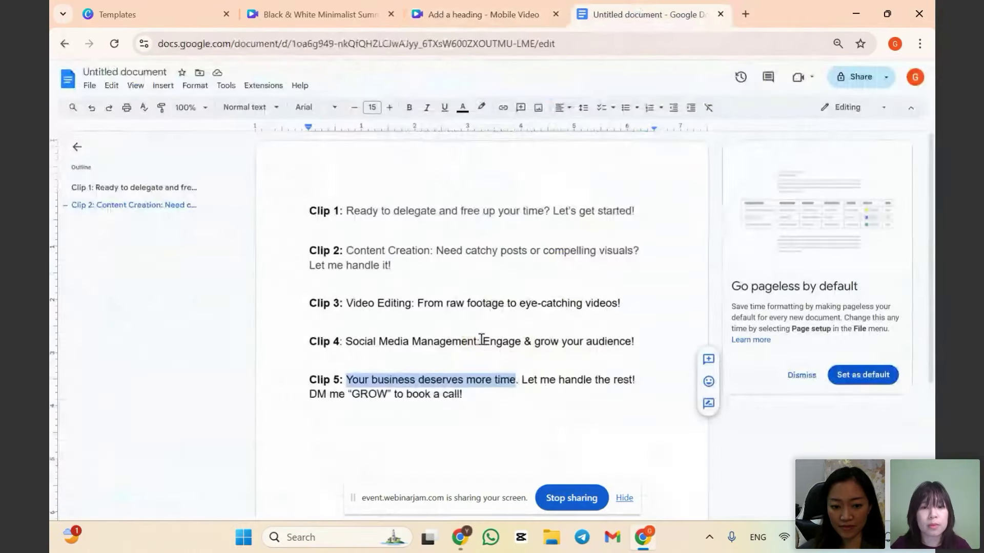
pyautogui.moveTo(521, 380); pyautogui.dragTo(530, 398)
pyautogui.hotkey('ctrl', 'c')
pyautogui.click(477, 15)
pyautogui.doubleClick(565, 383)
pyautogui.hotkey('ctrl', 'v')
pyautogui.click(546, 398)
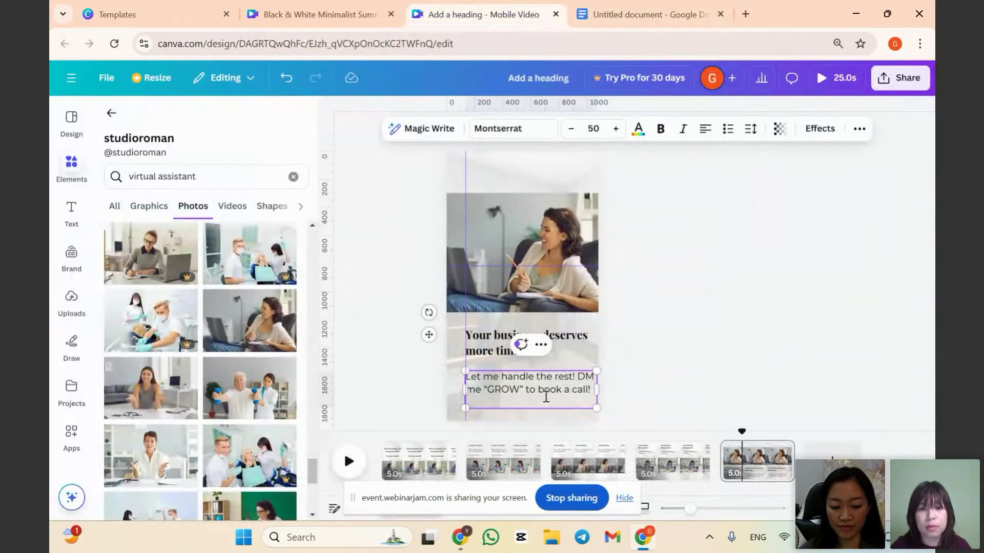
# Split the fifth page's body text after "Let me handle the rest!" with a blank line before "DM me “GROW”".
pyautogui.click(586, 368)
pyautogui.press('Return')
pyautogui.press('Return')
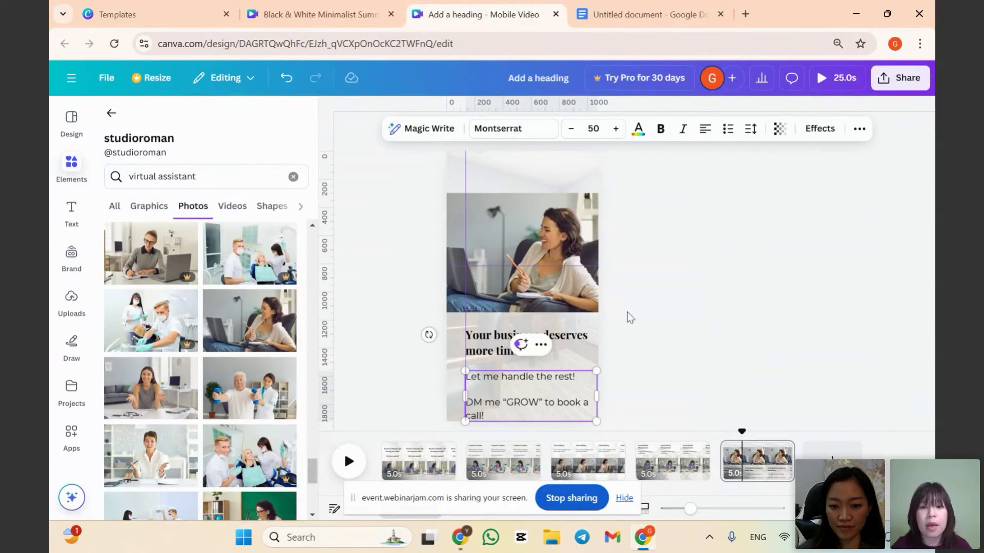
pyautogui.click(680, 312)
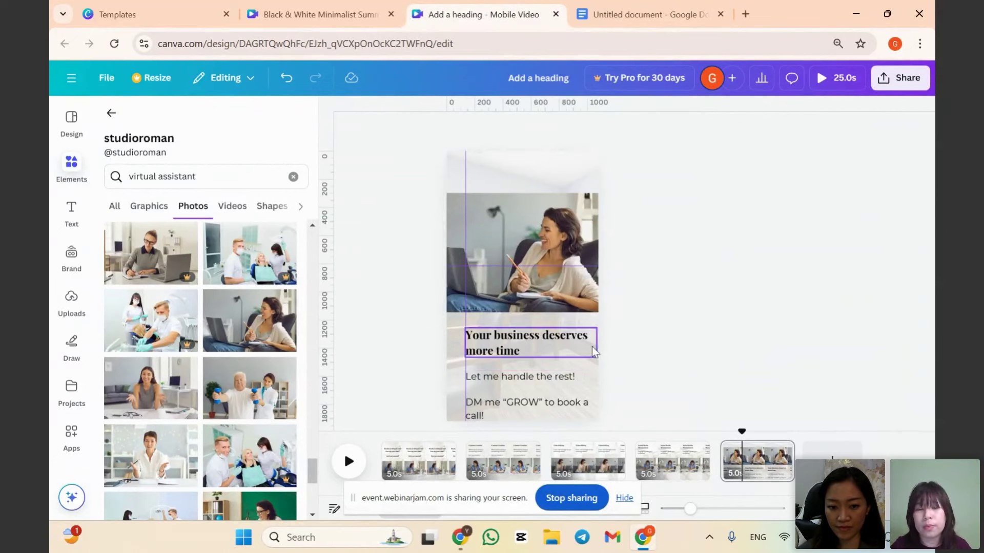
# Make the quoted word “GROW” bold in the fifth page's body text.
pyautogui.scroll(-1, 574, 351)
pyautogui.scroll(1, 532, 387)
pyautogui.click(522, 405)
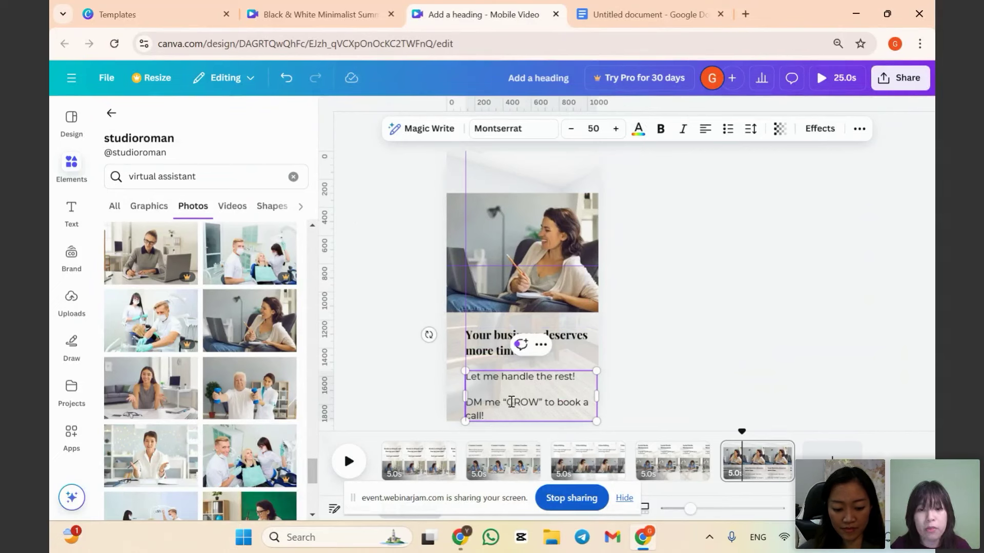
pyautogui.doubleClick(542, 401)
pyautogui.hotkey('ctrl', 'b')
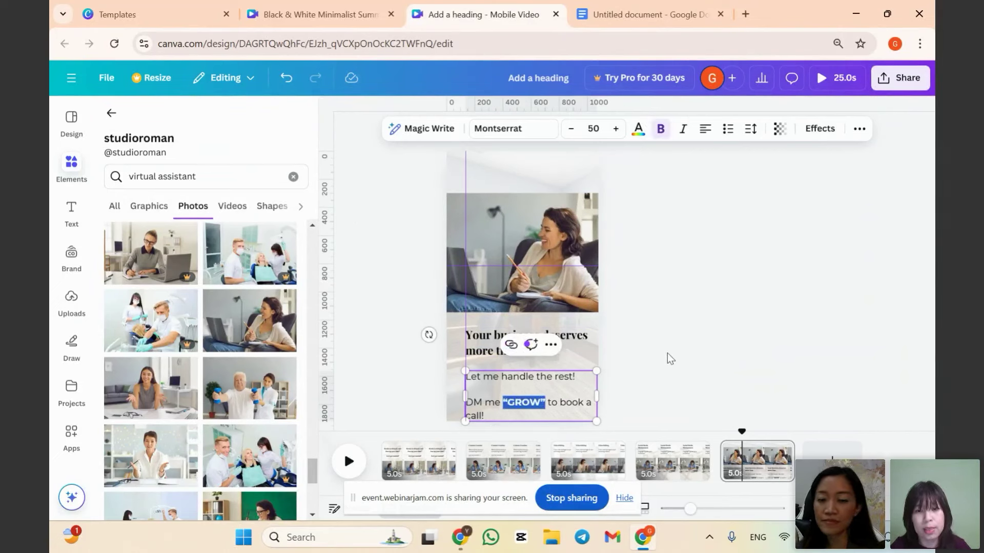
pyautogui.click(667, 352)
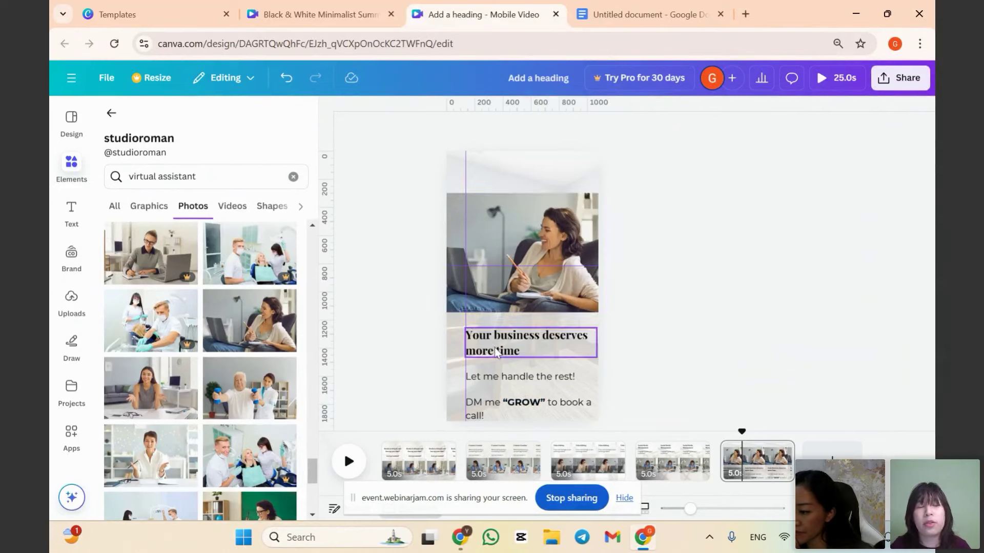
# Color the quoted word “GROW” dark brown, using a shade from the photo colors.
pyautogui.click(518, 408)
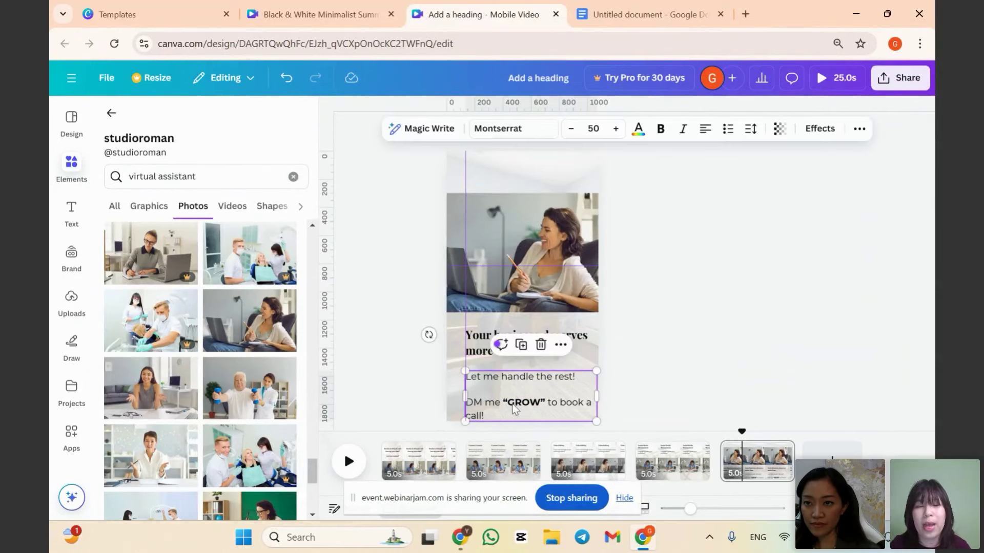
pyautogui.click(515, 408)
pyautogui.moveTo(502, 403); pyautogui.dragTo(546, 403)
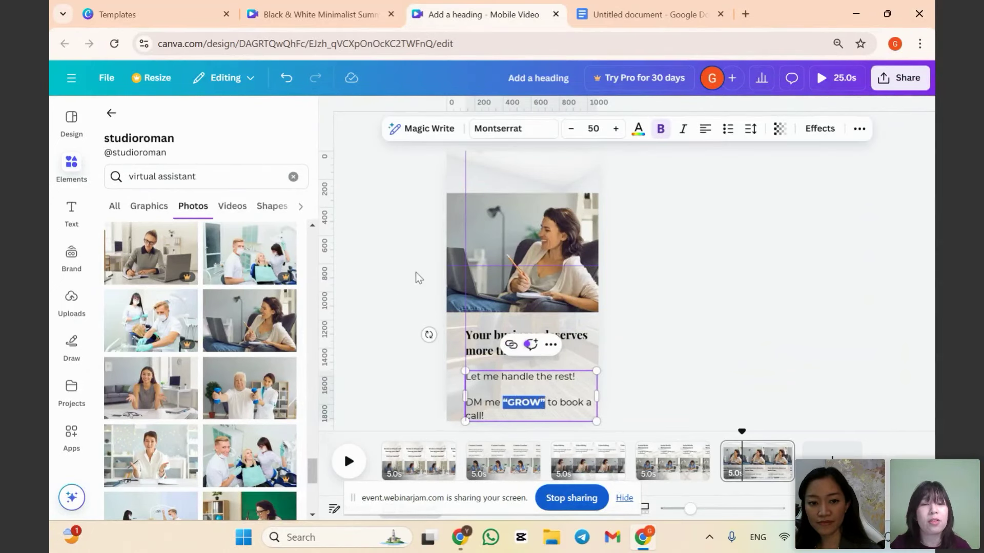
pyautogui.click(638, 129)
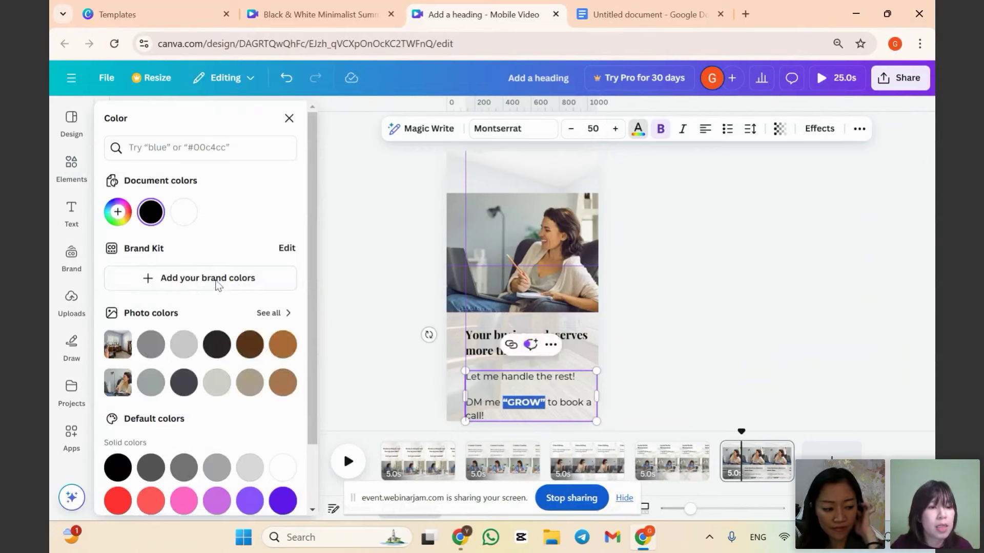
pyautogui.click(250, 344)
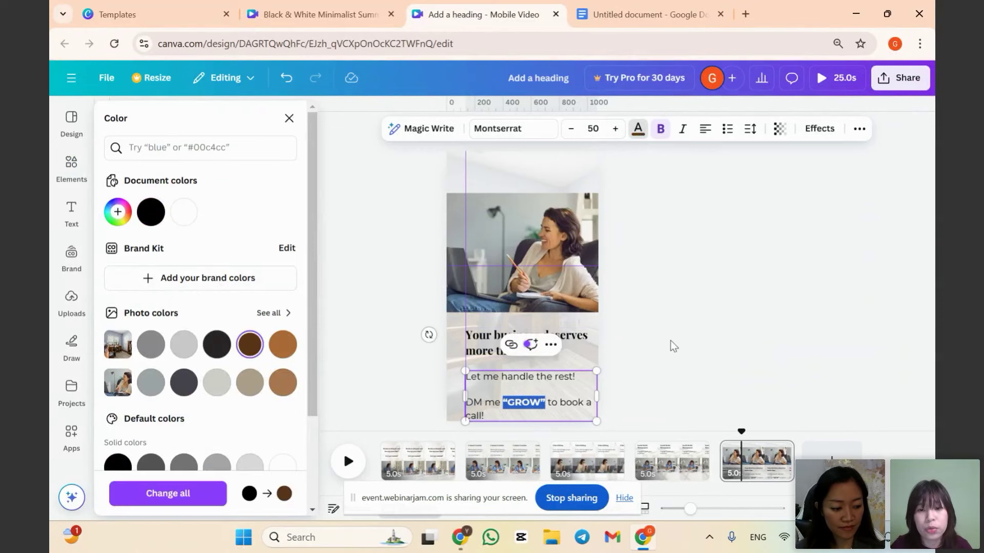
pyautogui.click(670, 341)
# Move the fifth page's photo, heading and body text up together so the last line clears the page's lower edge.
pyautogui.moveTo(423, 165); pyautogui.dragTo(552, 387)
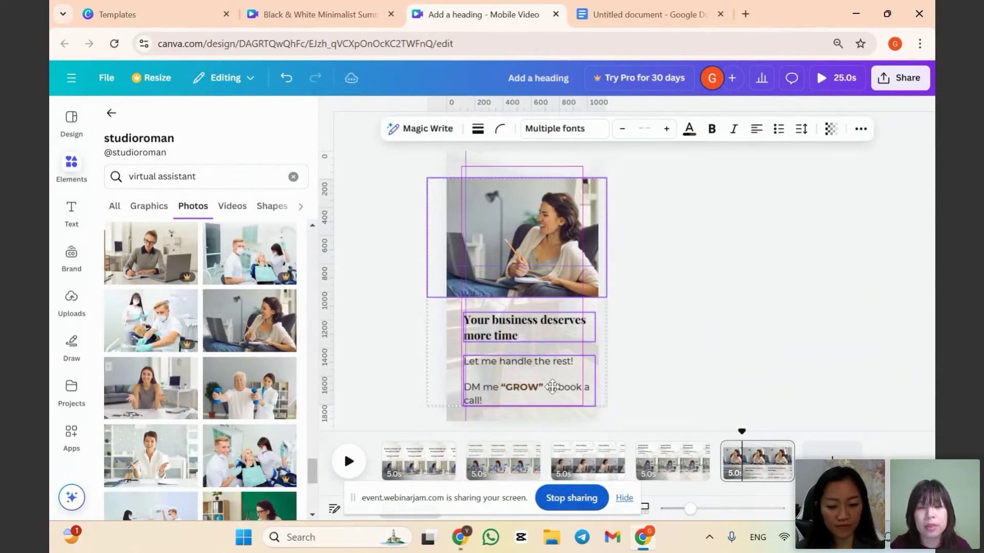
pyautogui.click(687, 365)
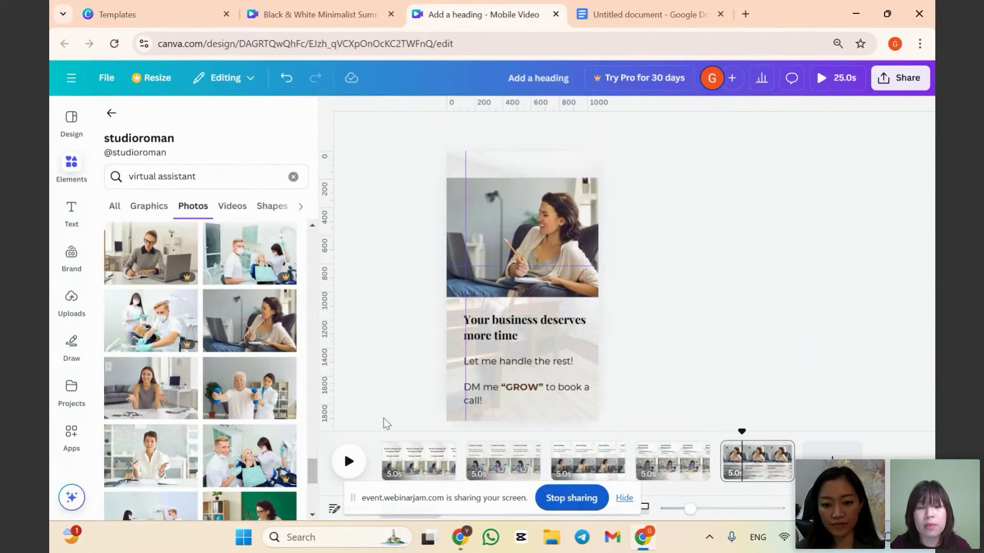
# Preview the video from the first page and return to the editor.
pyautogui.click(420, 458)
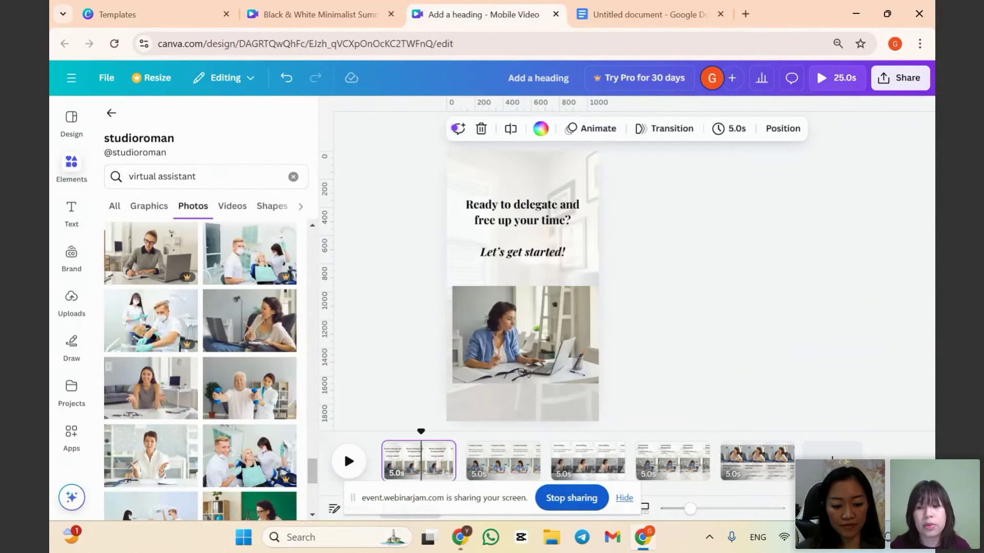
pyautogui.hotkey('ctrl', 'alt', 'p')
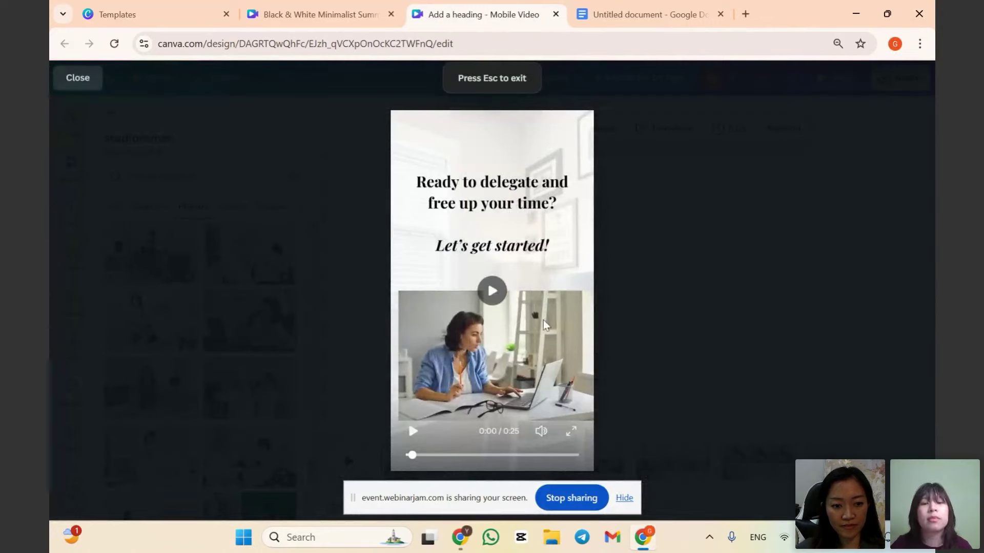
pyautogui.click(492, 292)
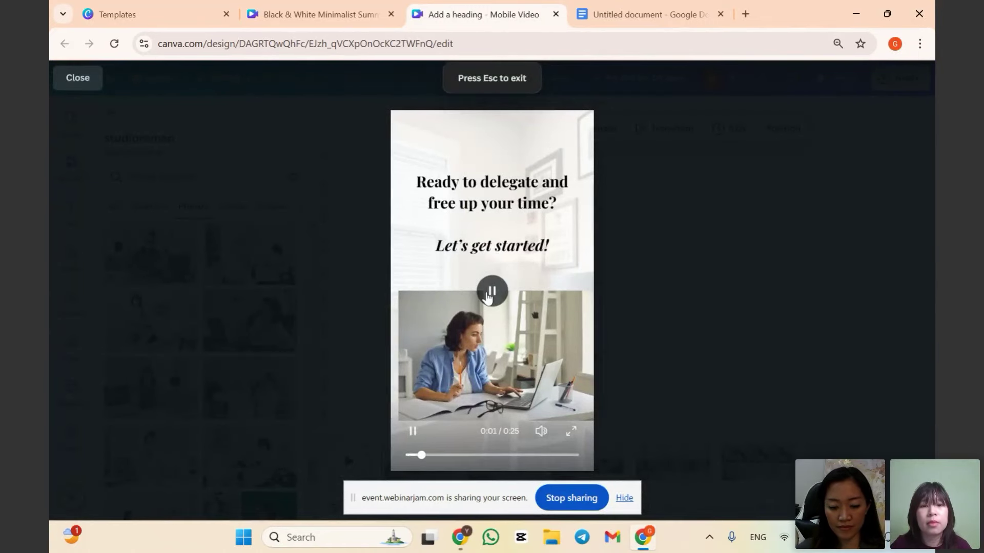
pyautogui.press('Escape')
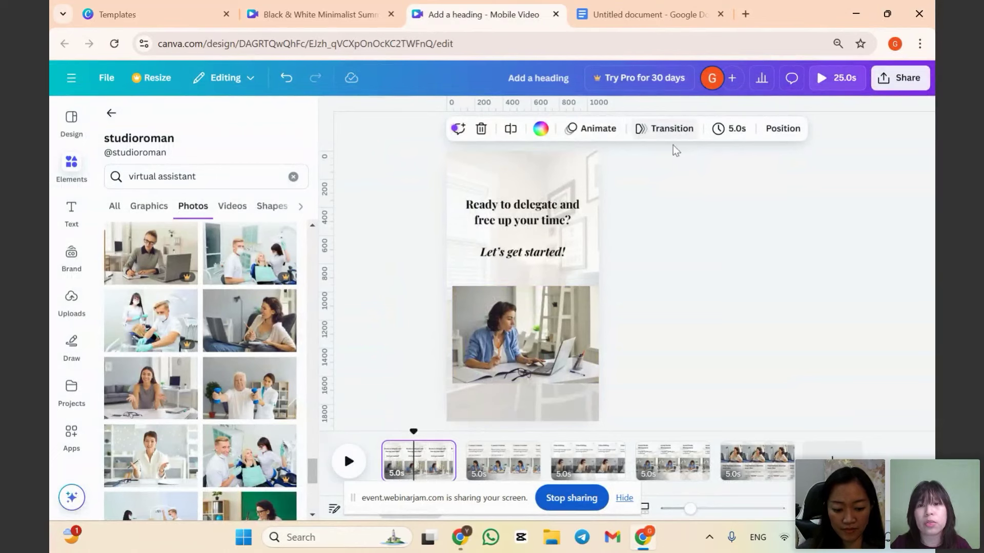
# Set the first page's timing to 2 seconds and apply it to all five pages.
pyautogui.click(728, 136)
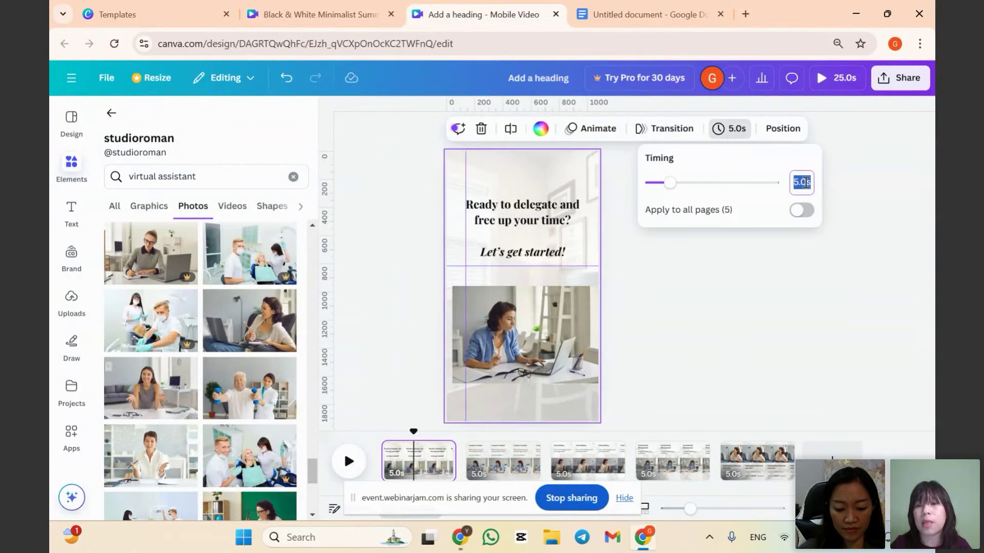
pyautogui.click(798, 183)
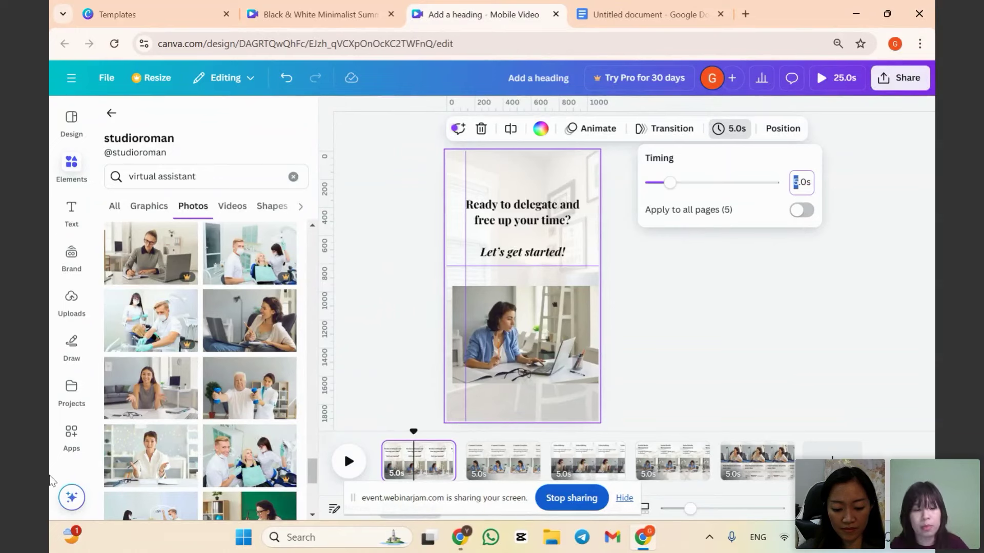
pyautogui.write('2')
pyautogui.click(800, 210)
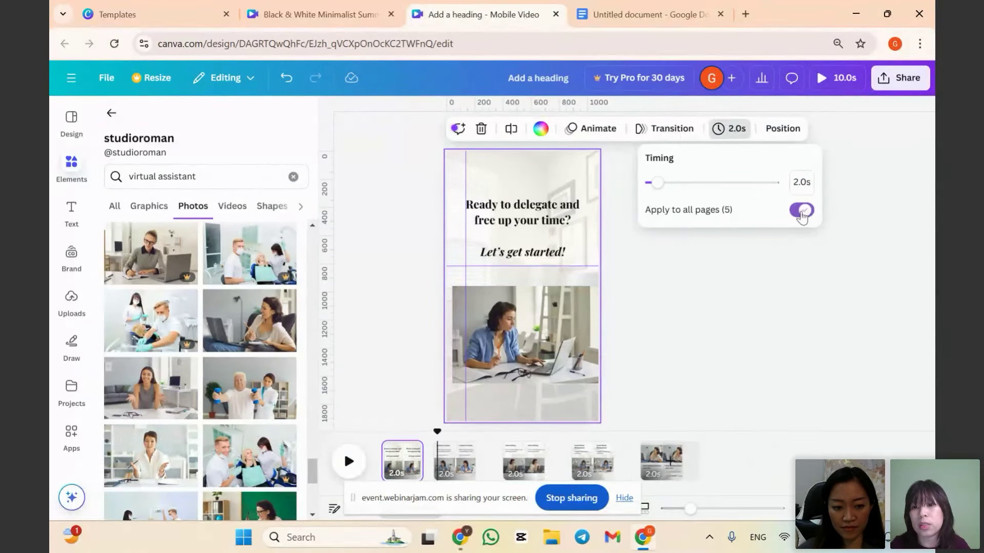
pyautogui.click(698, 362)
pyautogui.click(698, 362)
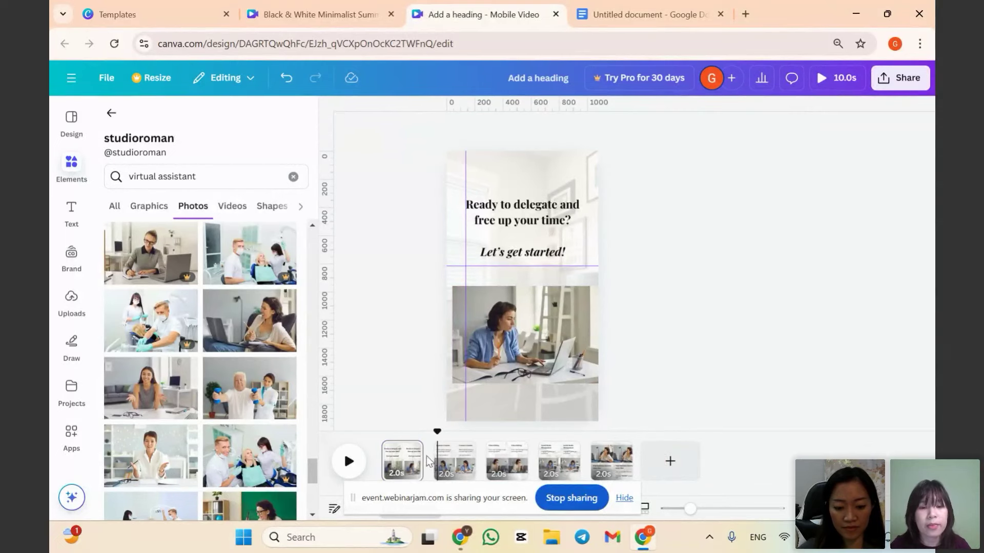
# Add a Dissolve transition between the first and second pages and apply it between all pages.
pyautogui.click(435, 471)
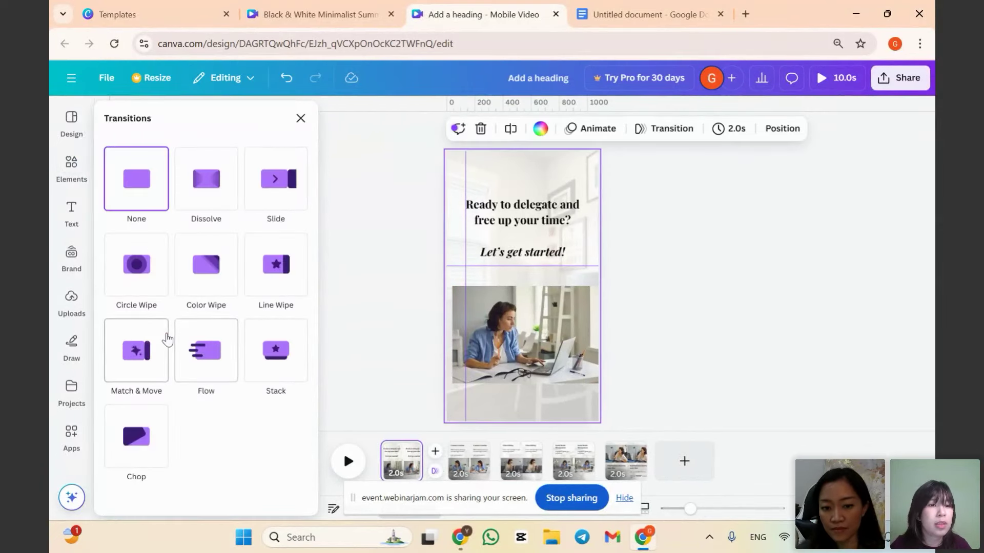
pyautogui.click(210, 180)
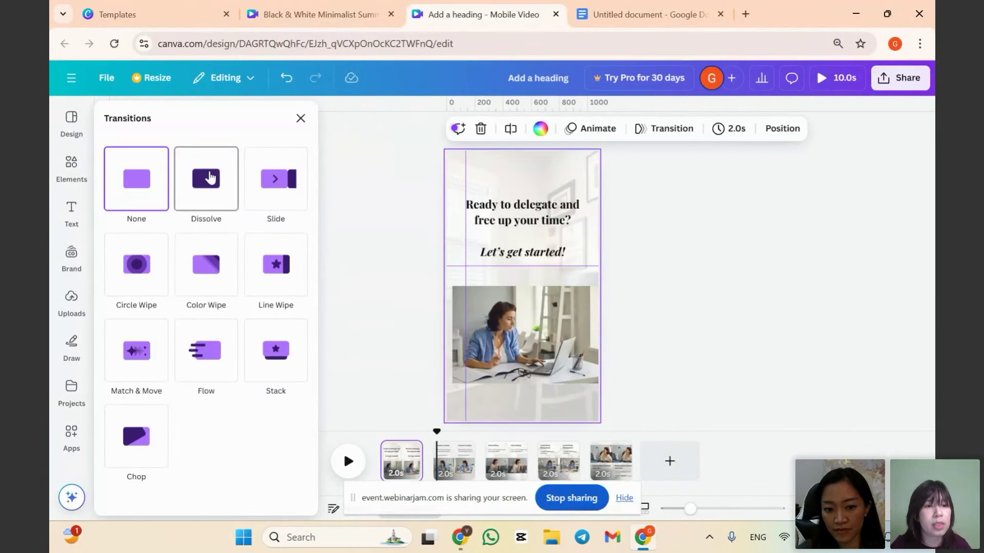
pyautogui.click(211, 177)
pyautogui.scroll(-2, 180, 435)
pyautogui.click(199, 495)
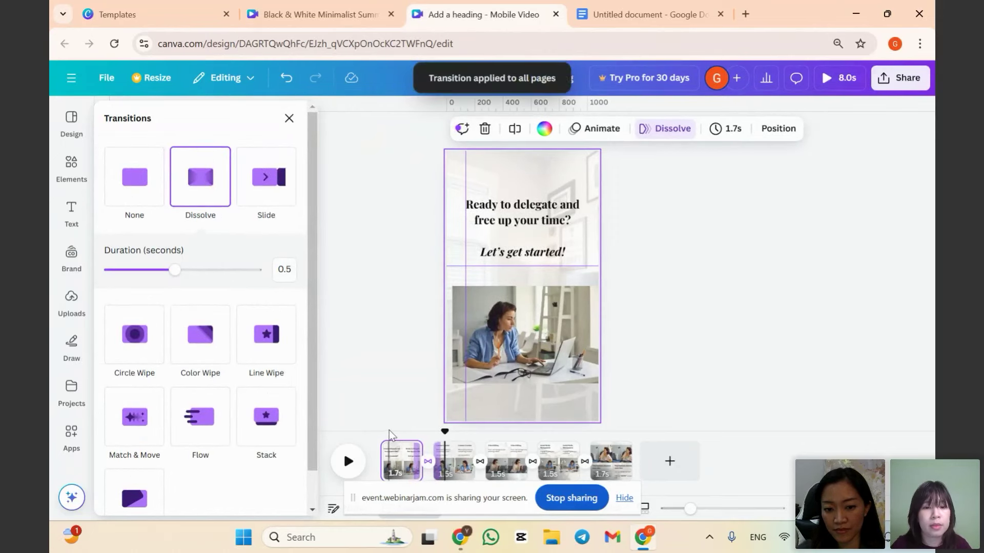
# Play the whole video from the beginning to review the Dissolve transitions, and return to the editor.
pyautogui.click(389, 440)
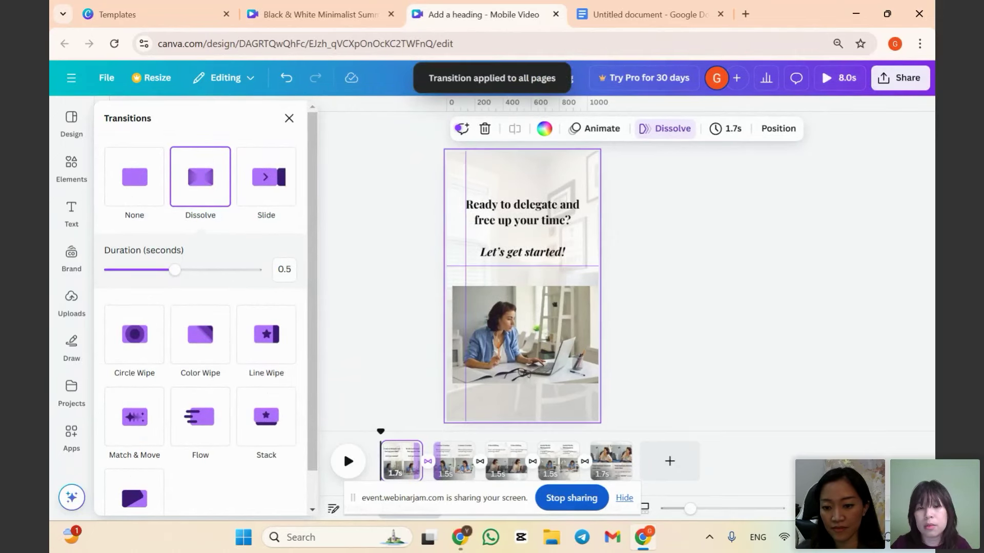
pyautogui.click(839, 77)
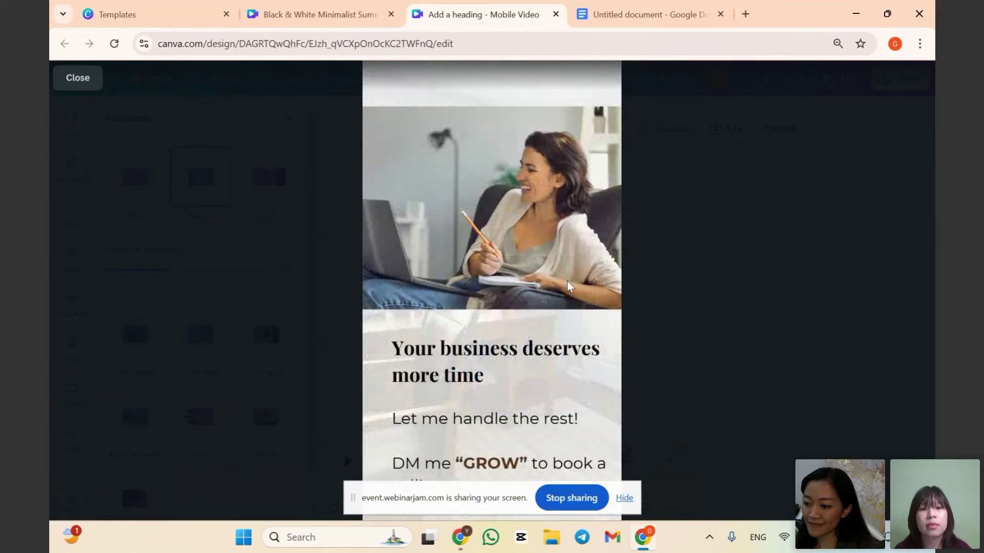
pyautogui.click(568, 286)
pyautogui.press('Escape')
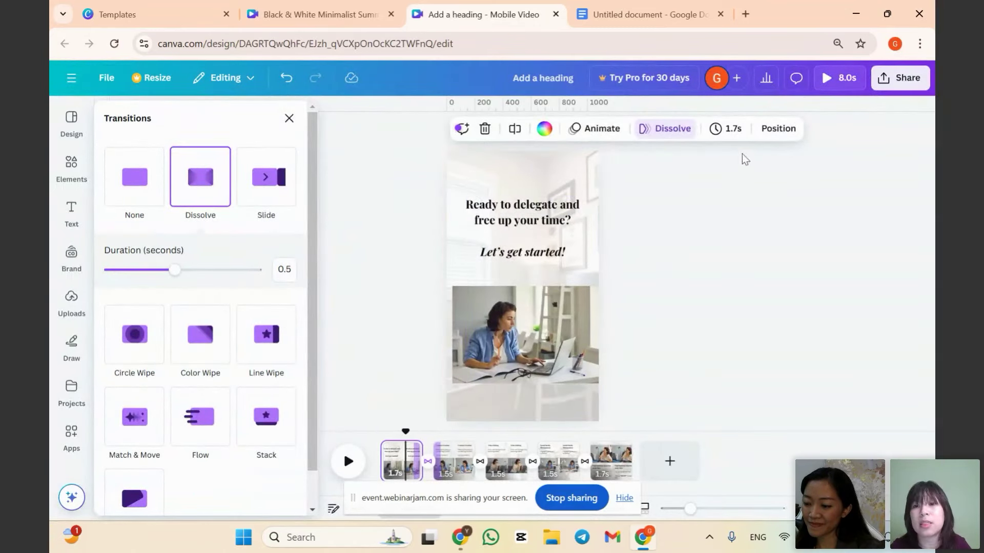
# Set the first page's timing to 3 seconds and apply it to all five pages.
pyautogui.click(728, 129)
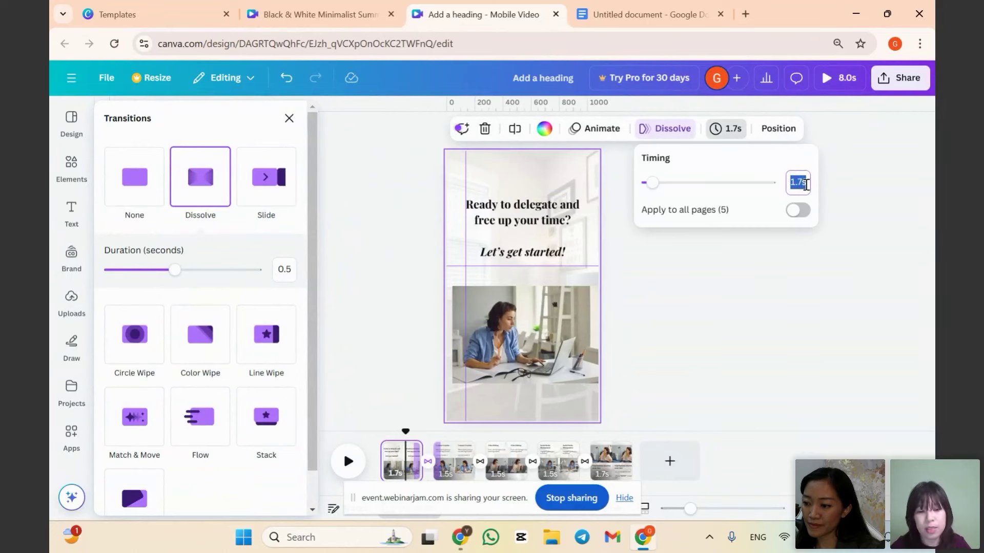
pyautogui.write('3')
pyautogui.press('Return')
pyautogui.click(798, 210)
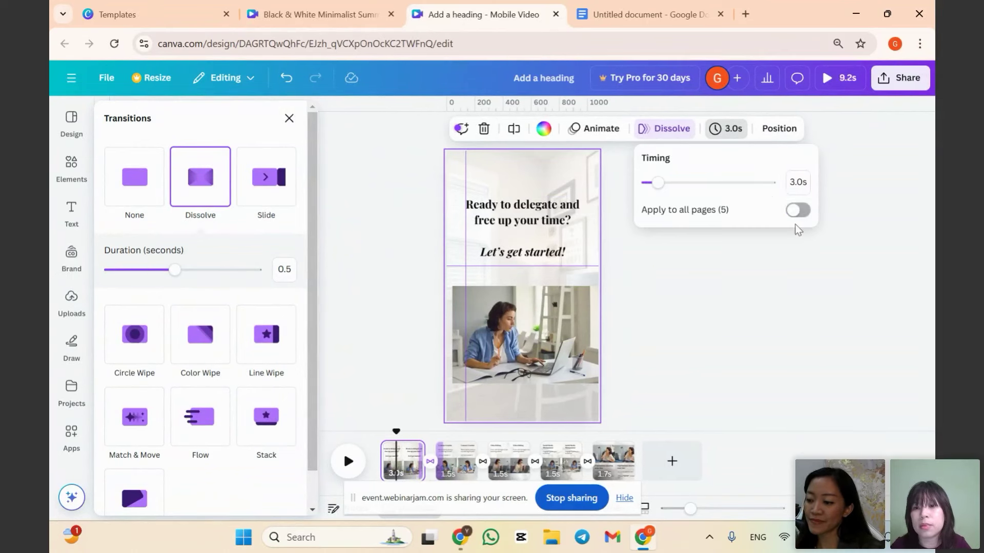
# Reduce the timing to 2 seconds with the setting applied to all pages.
pyautogui.click(798, 183)
pyautogui.write('2')
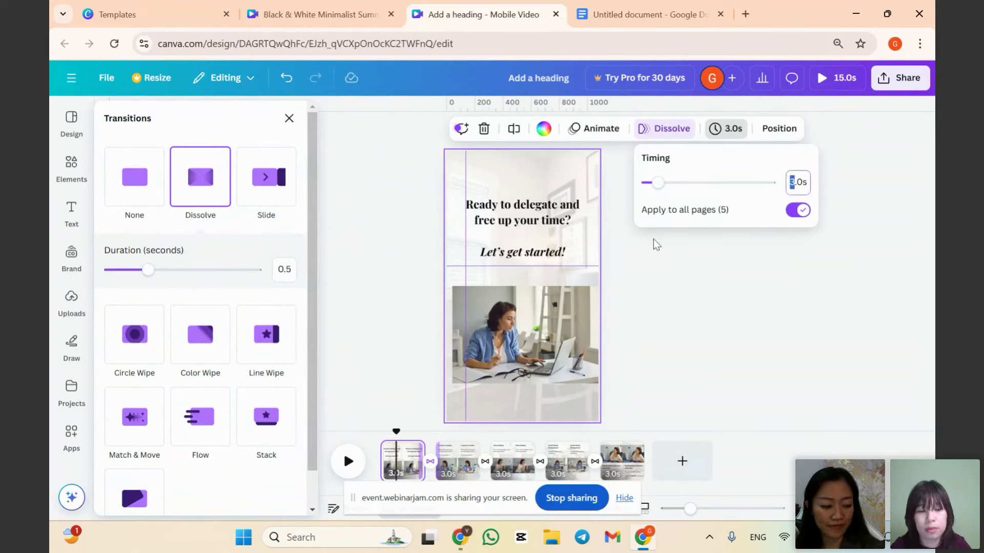
pyautogui.press('Return')
# Preview the video from the start of the first page to check its pacing, and return to the editor.
pyautogui.click(385, 456)
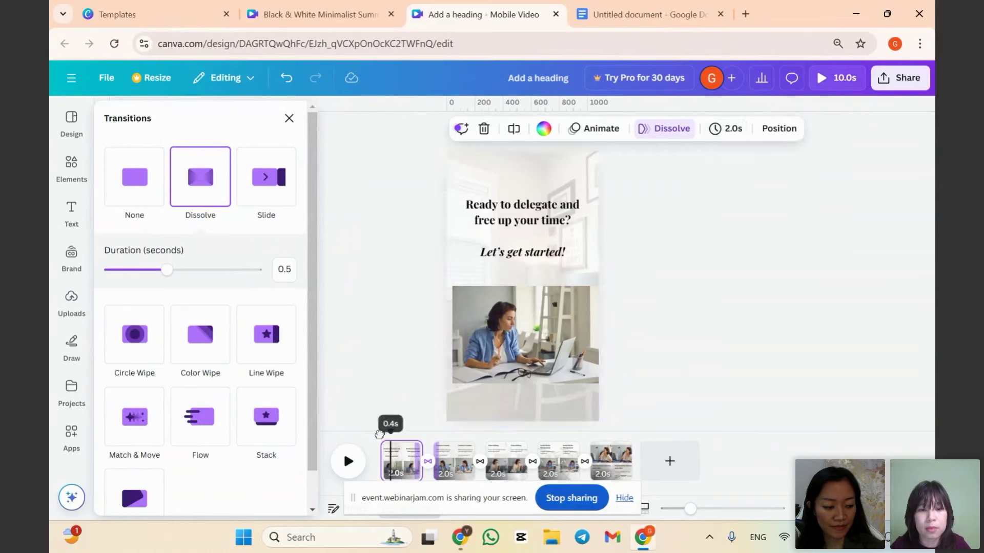
pyautogui.hotkey('ctrl', 'alt', 'p')
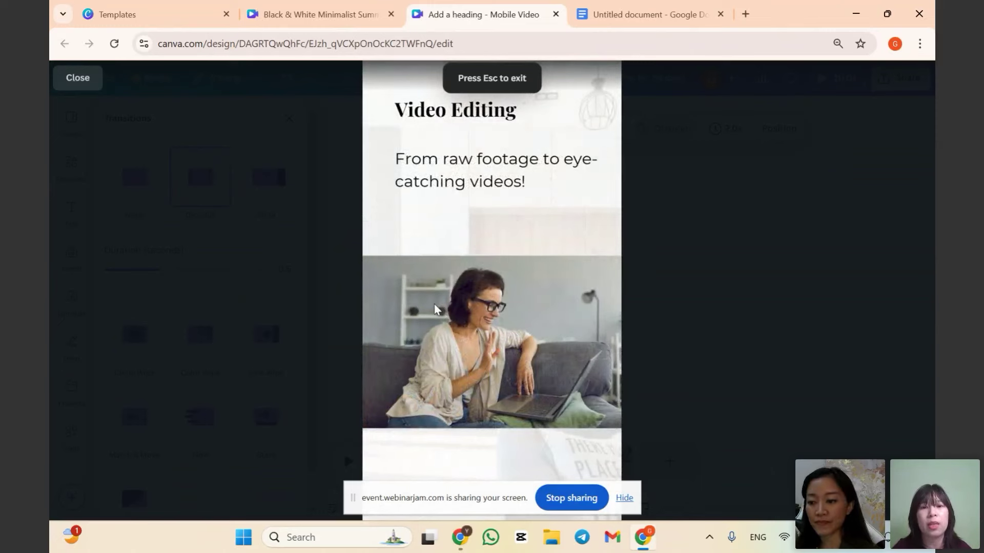
pyautogui.press('Escape')
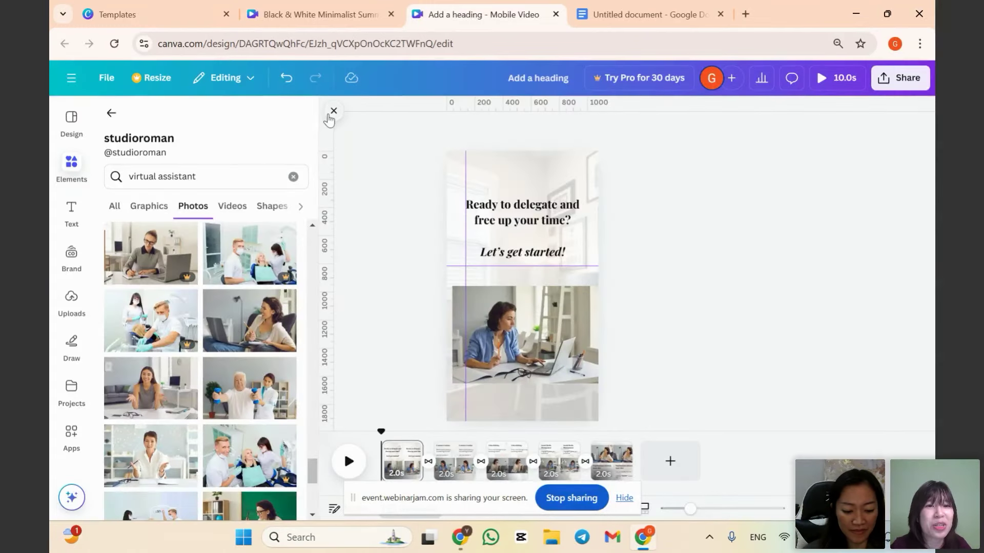
# Clear all guides from the mobile video design and hide its rulers and guides.
pyautogui.click(330, 114)
pyautogui.click(107, 79)
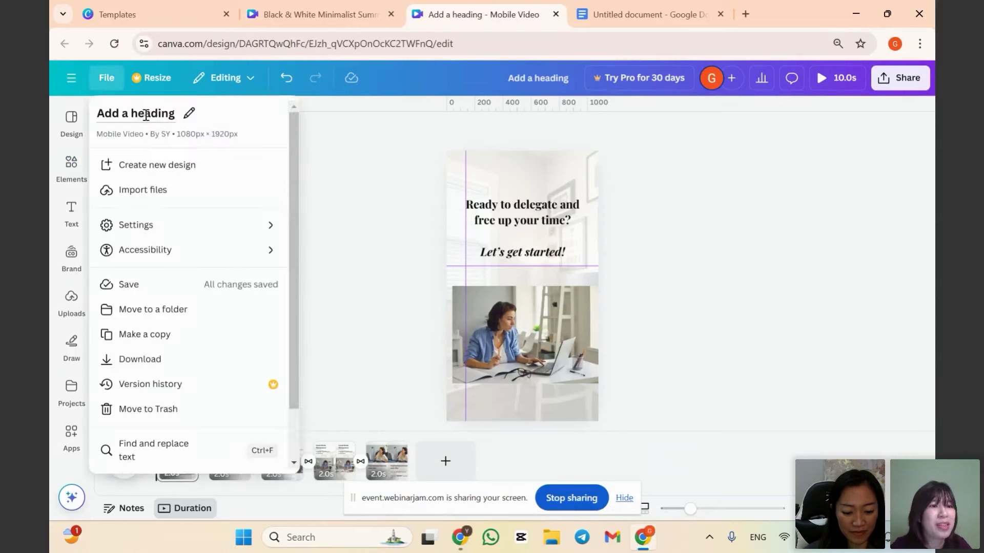
pyautogui.moveTo(226, 221)
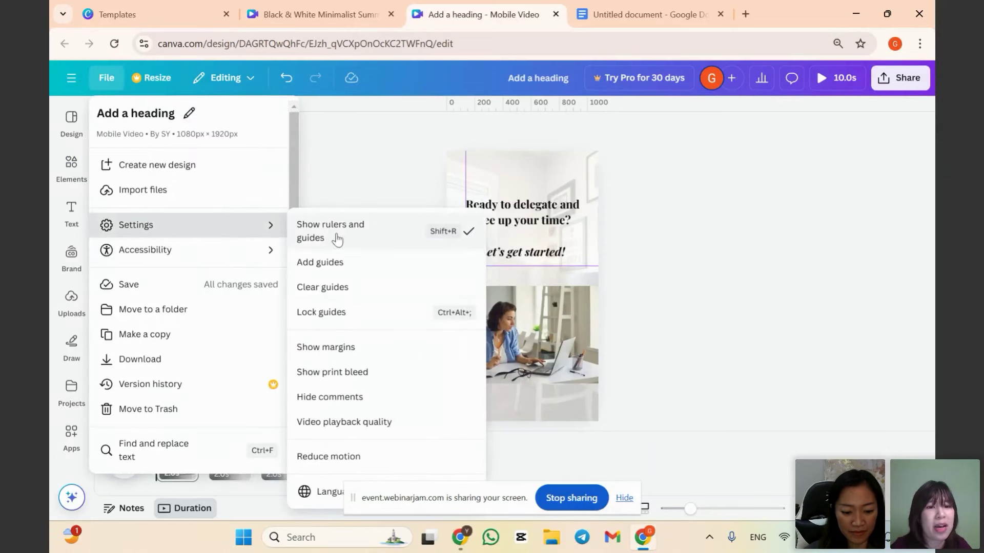
pyautogui.click(349, 289)
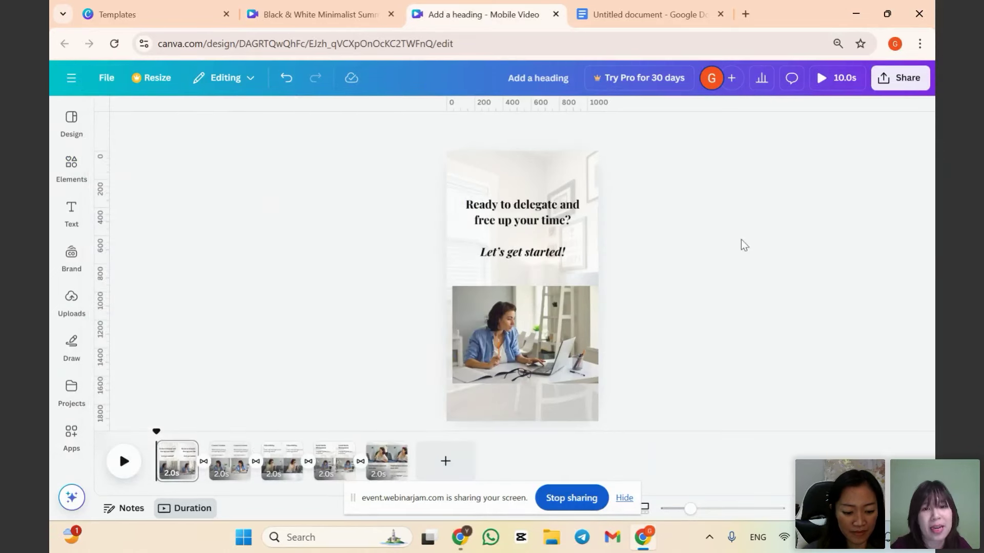
pyautogui.click(105, 82)
pyautogui.moveTo(200, 234)
pyautogui.click(331, 224)
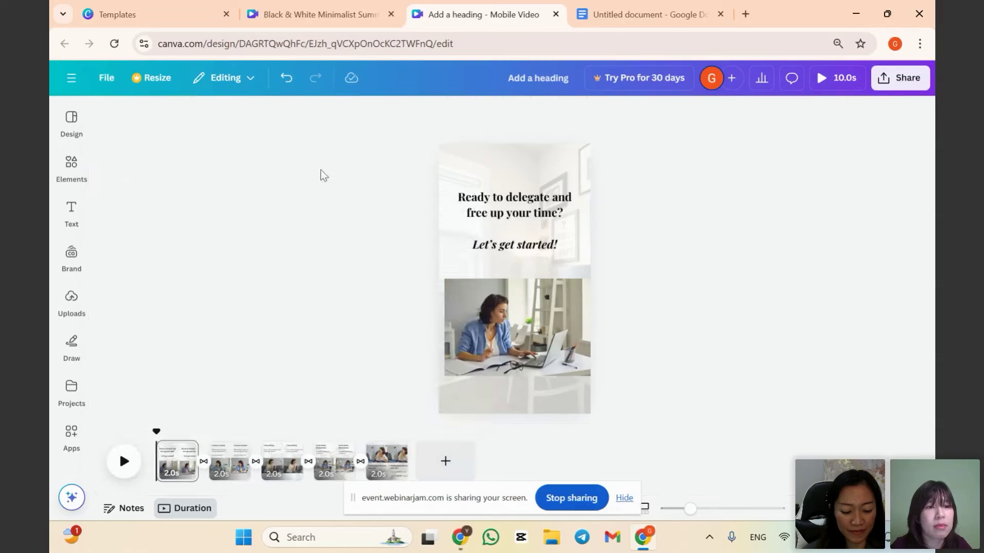
# Turn the rulers and guides display back on for the design.
pyautogui.click(71, 77)
pyautogui.click(105, 78)
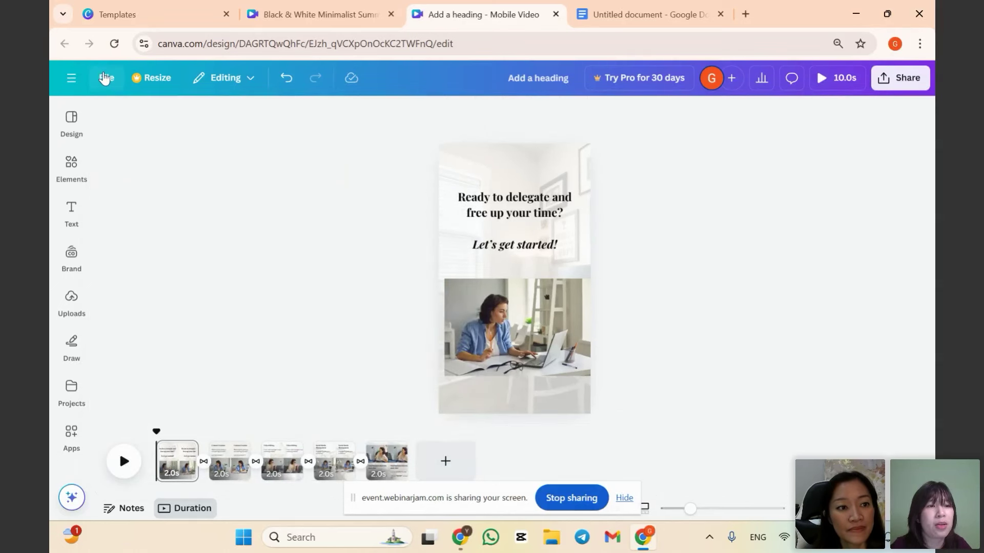
pyautogui.click(104, 78)
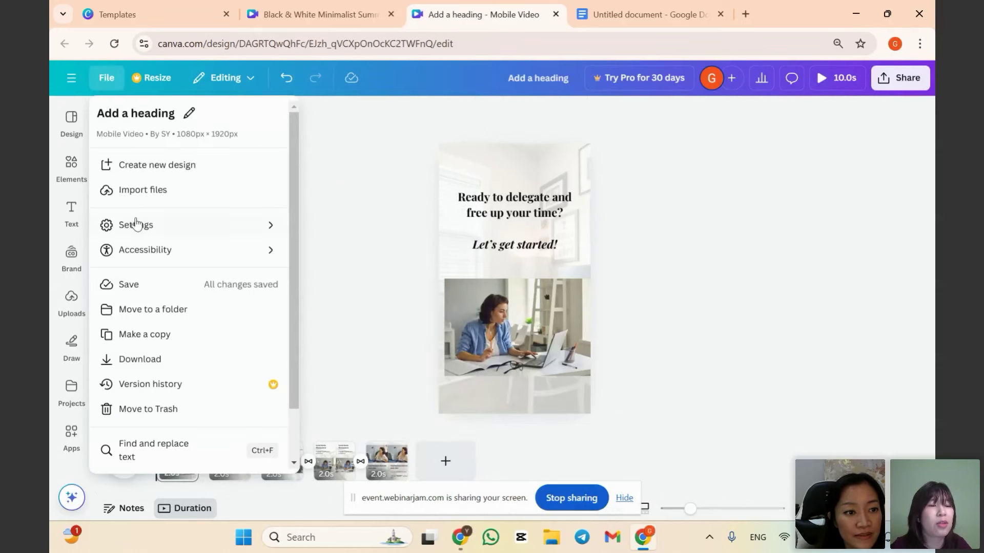
pyautogui.moveTo(136, 224)
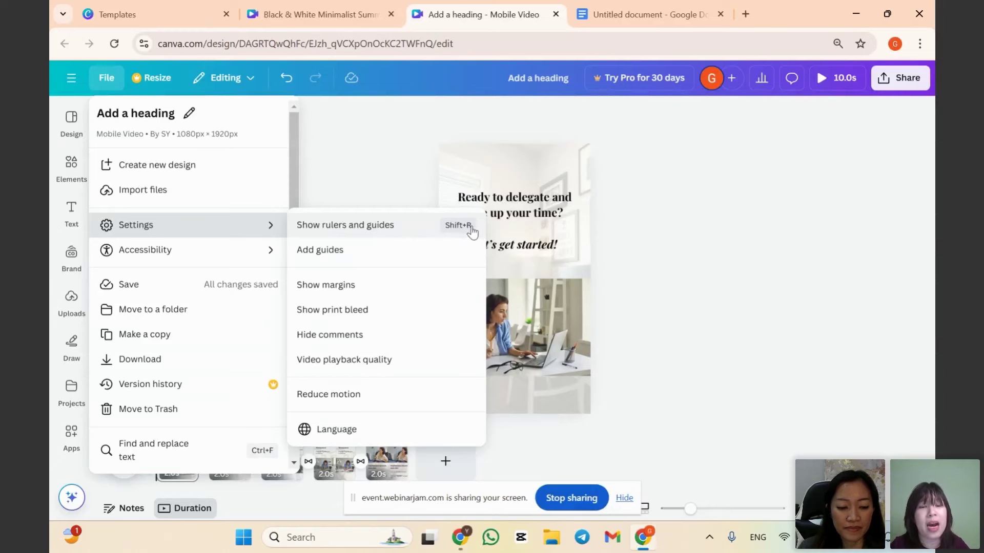
pyautogui.click(419, 230)
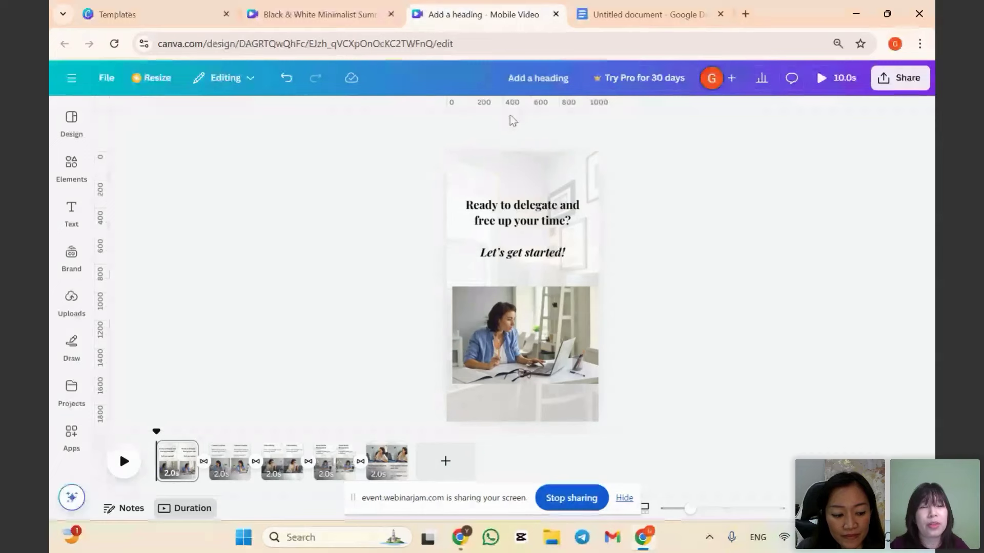
# Add a horizontal guide at about 327 px, vertical guides at 108 px and the right margin, and a horizontal guide along the bottom margin.
pyautogui.moveTo(514, 106); pyautogui.dragTo(552, 199)
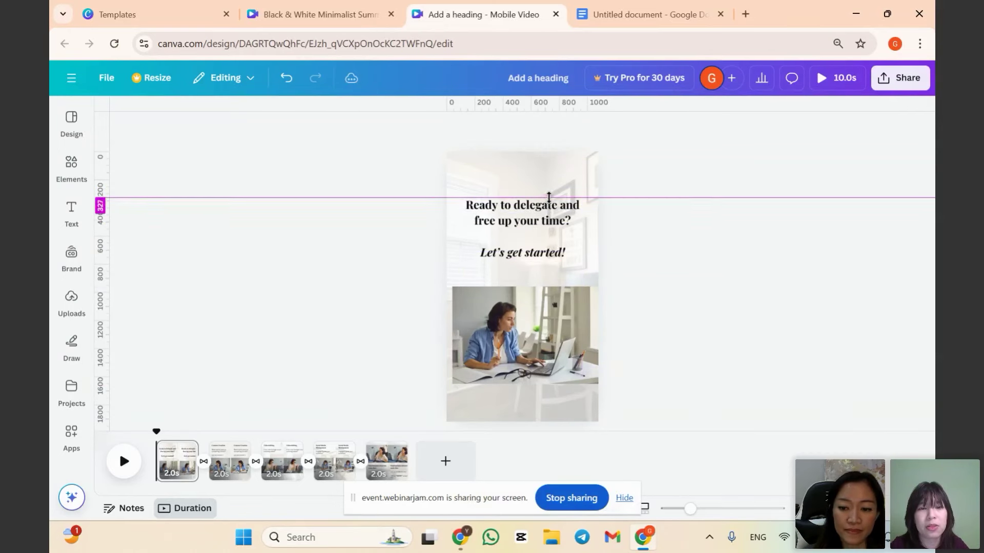
pyautogui.moveTo(104, 230); pyautogui.dragTo(461, 293)
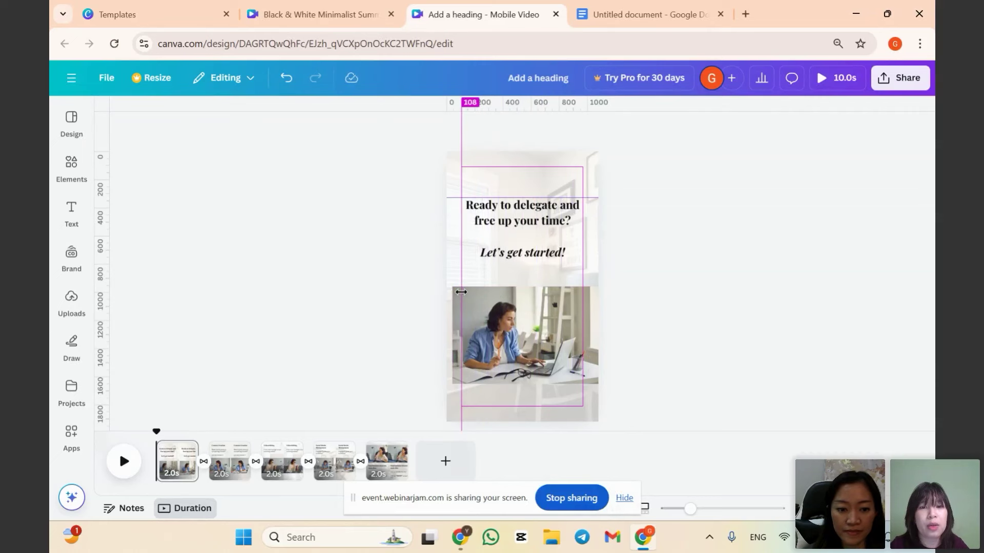
pyautogui.moveTo(109, 218); pyautogui.dragTo(583, 294)
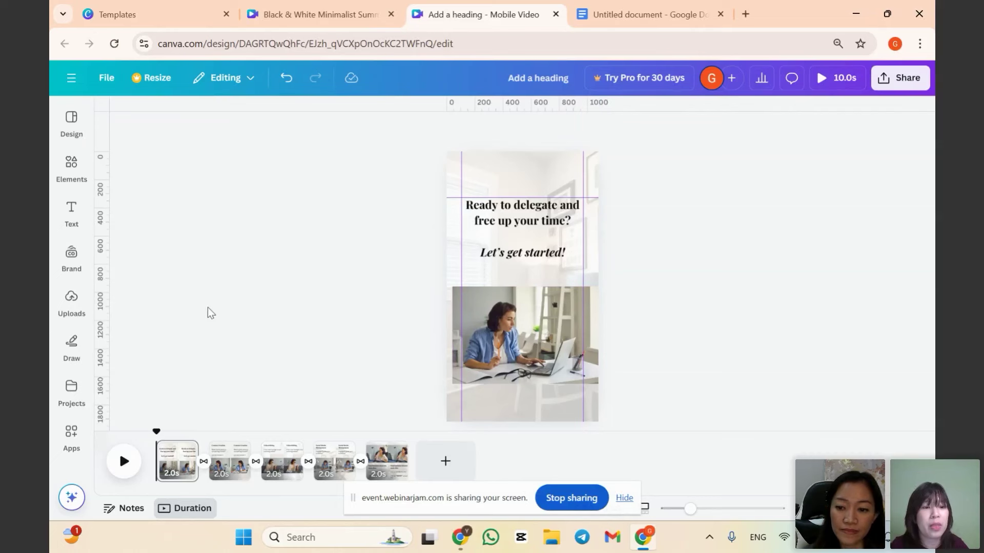
pyautogui.moveTo(540, 110); pyautogui.dragTo(549, 407)
pyautogui.click(71, 211)
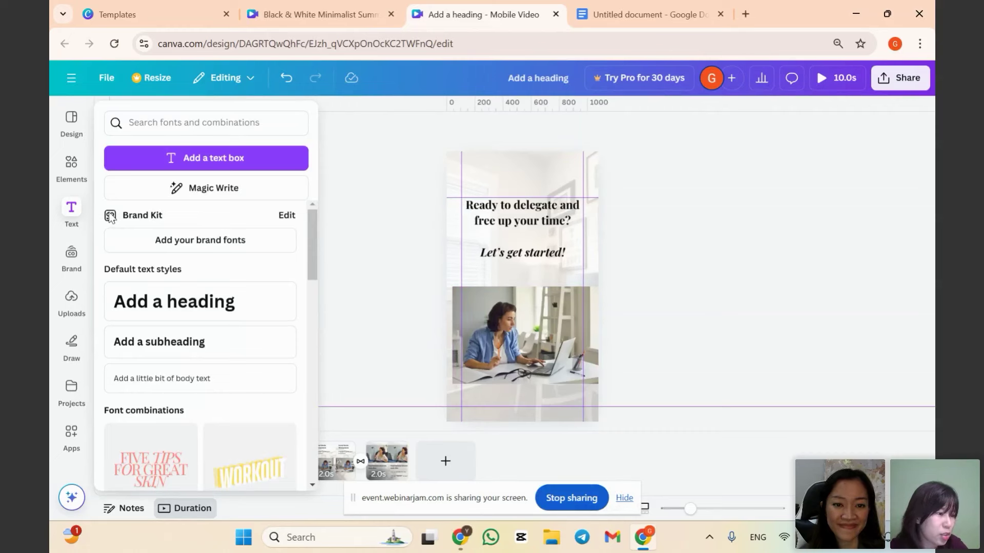
# Switch to the browser window with the 1080 x 1350 px HEALING design in Canva and select its blank page.
pyautogui.hotkey('alt', 'Tab')
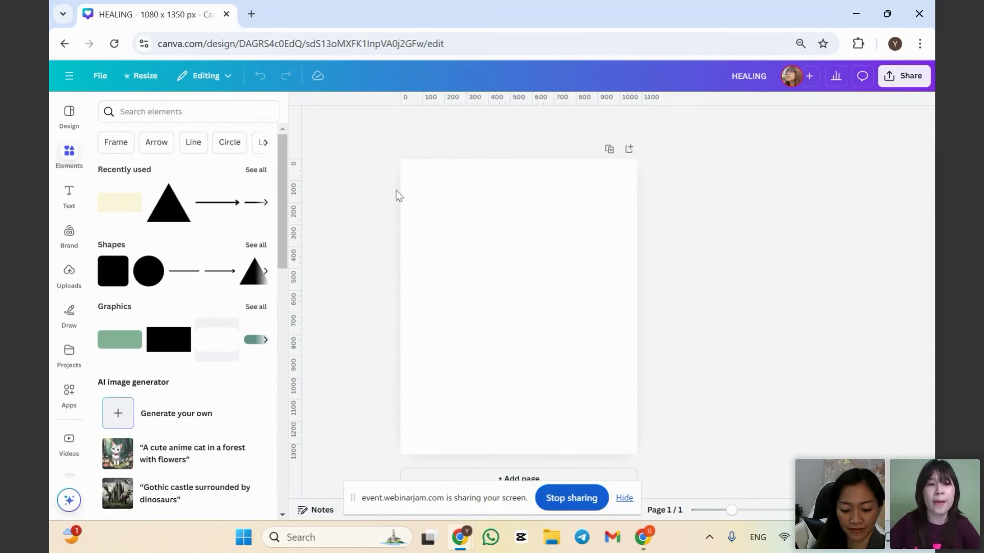
pyautogui.click(438, 249)
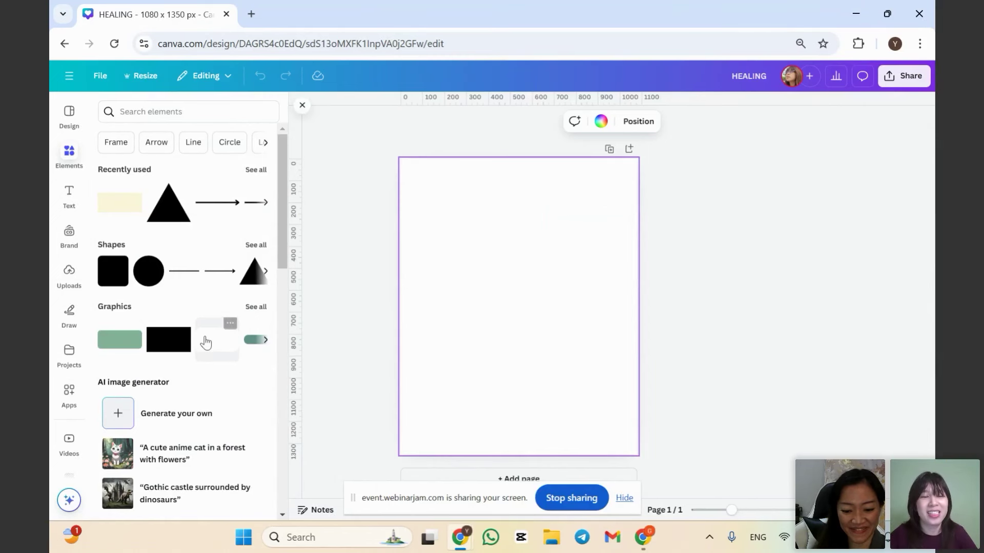
pyautogui.click(708, 228)
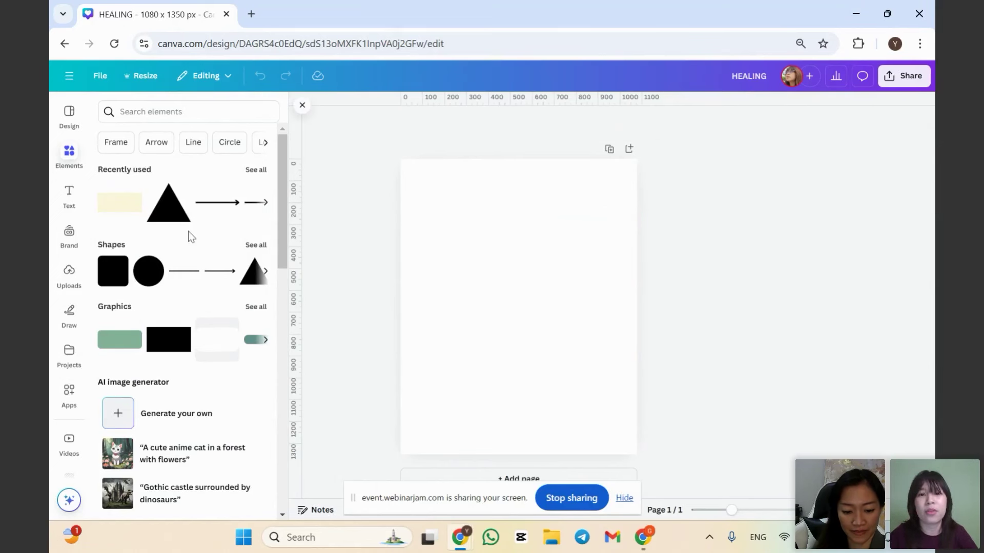
pyautogui.click(530, 257)
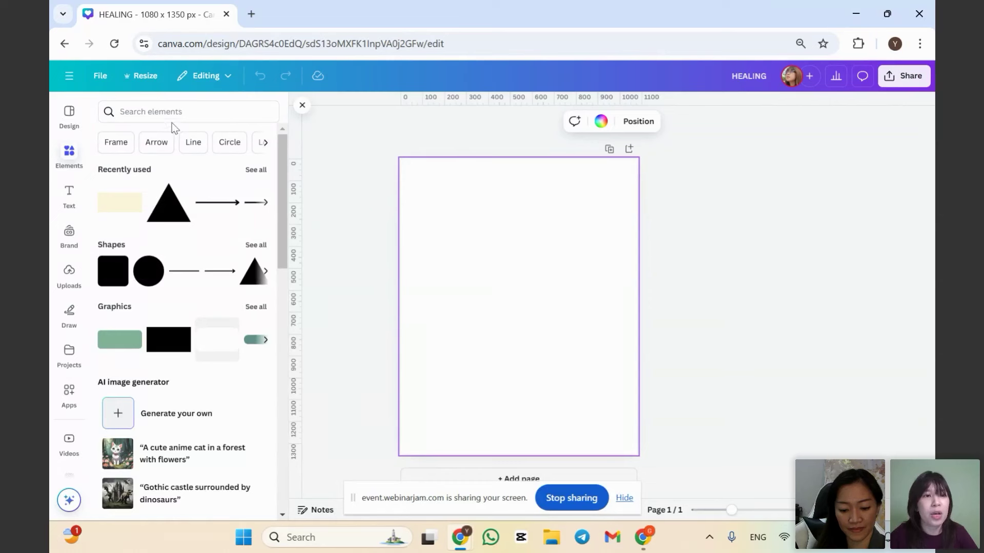
# Search the elements for "children playing" and limit the results to photos.
pyautogui.click(230, 113)
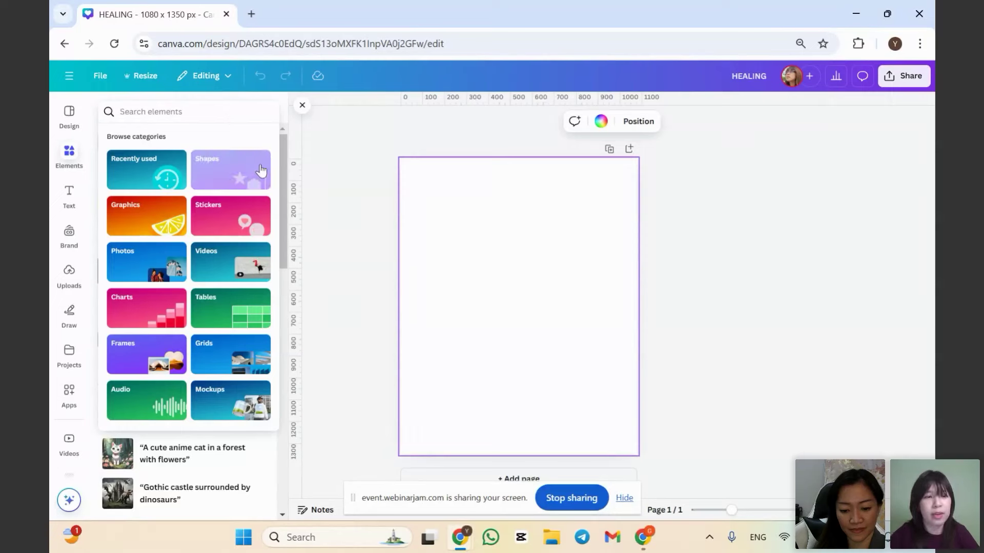
pyautogui.write('p')
pyautogui.write('l')
pyautogui.press('BackSpace')
pyautogui.press('BackSpace')
pyautogui.write('children p')
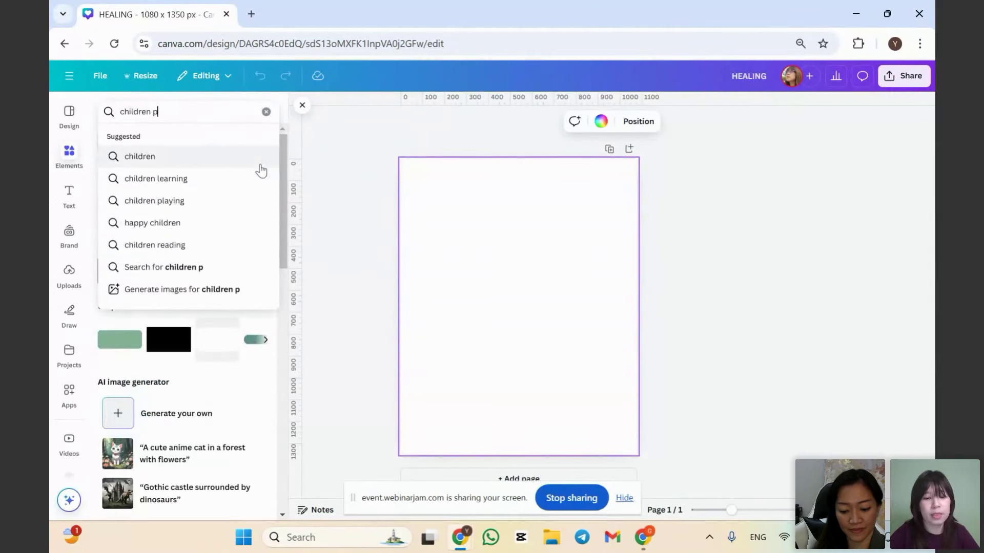
pyautogui.write('laying')
pyautogui.click(260, 165)
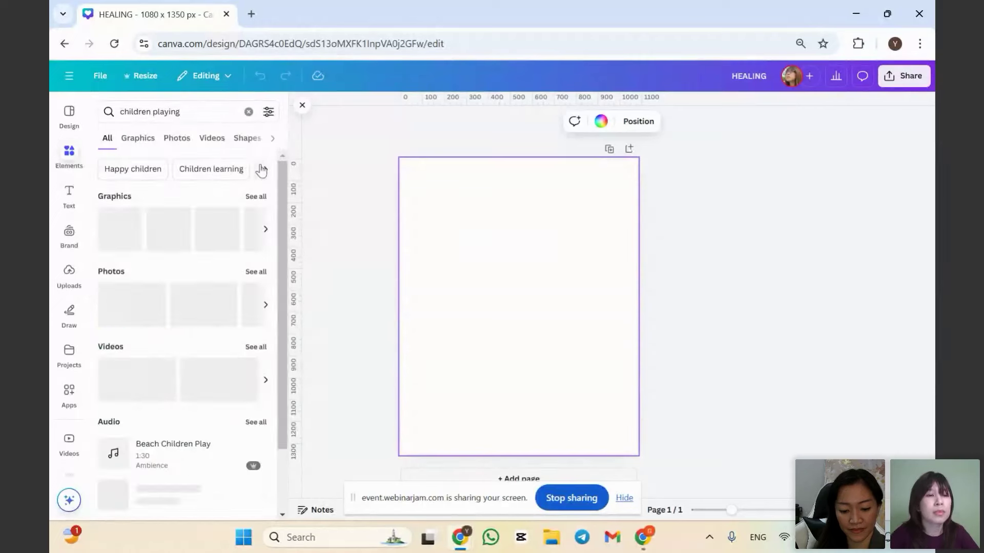
pyautogui.click(169, 139)
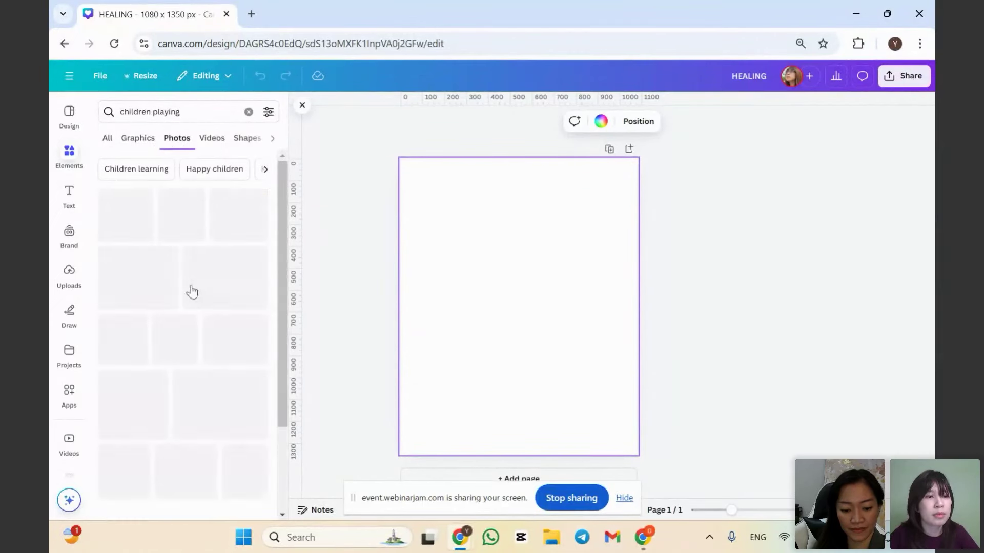
# Insert the photo of four children playing with coloured balls and enlarge it to fill the page width.
pyautogui.scroll(-3, 131, 295)
pyautogui.scroll(-5, 131, 294)
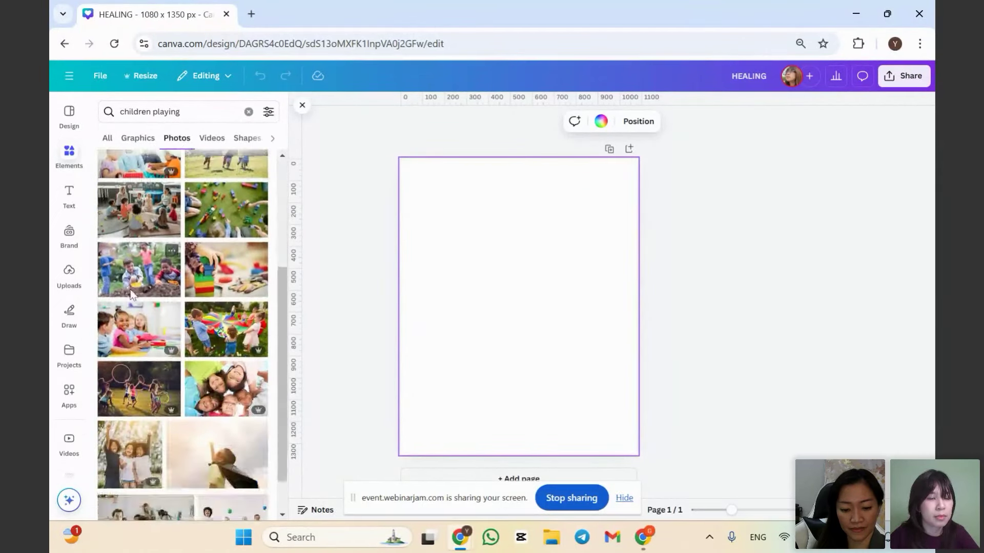
pyautogui.scroll(-2, 131, 294)
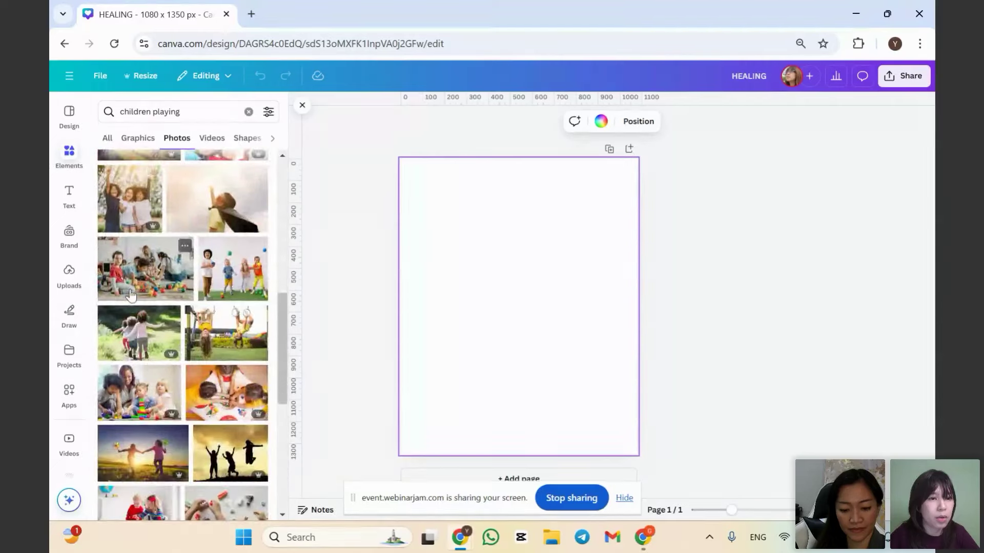
pyautogui.scroll(-2, 164, 302)
pyautogui.click(233, 204)
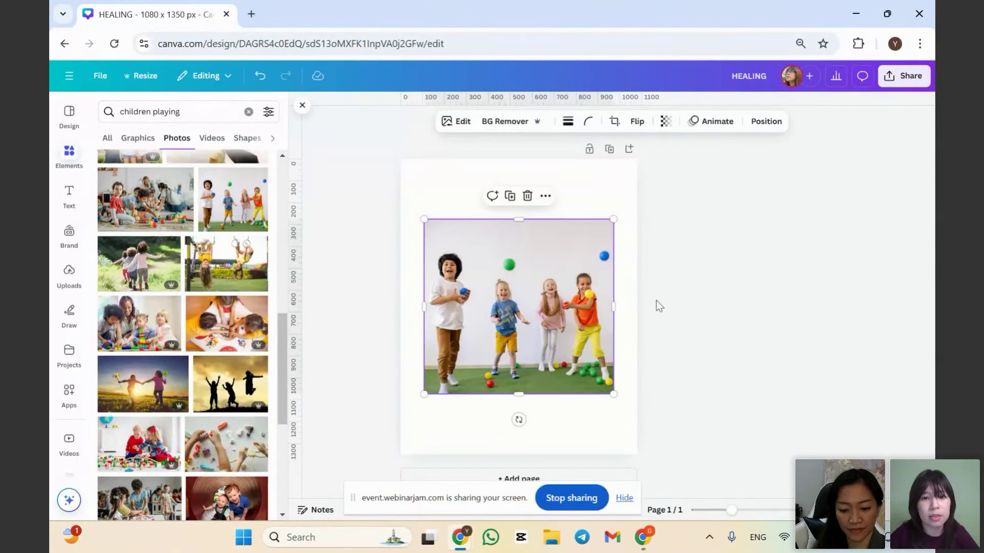
pyautogui.moveTo(424, 220); pyautogui.dragTo(400, 197)
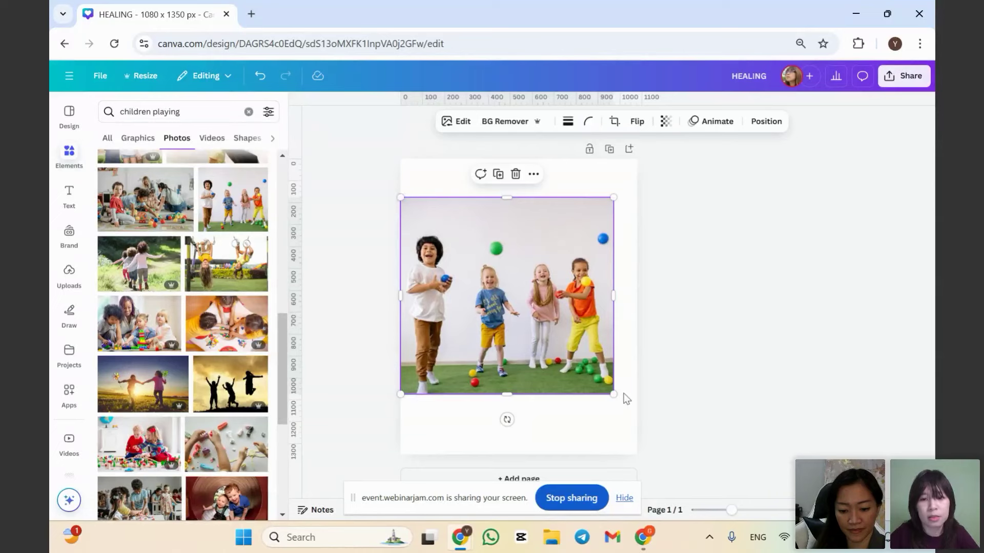
pyautogui.moveTo(614, 395); pyautogui.dragTo(638, 415)
pyautogui.click(657, 405)
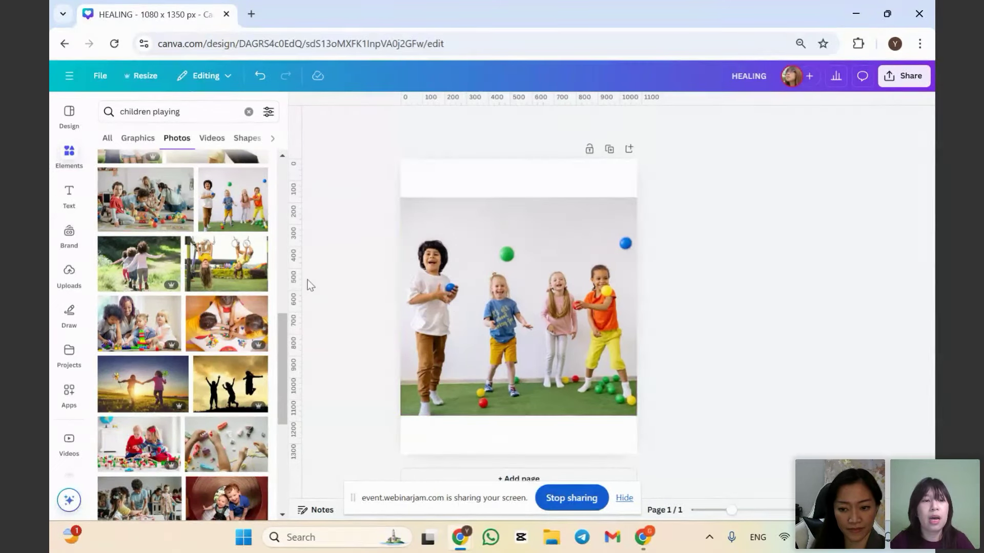
# Remove the background of the children photo with BG Remover and close the image editing options.
pyautogui.click(533, 245)
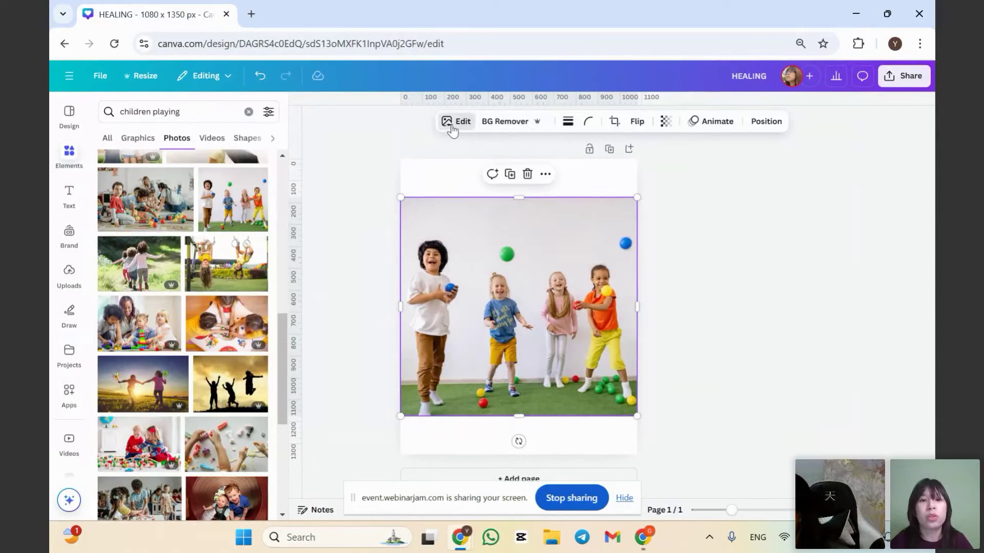
pyautogui.click(452, 123)
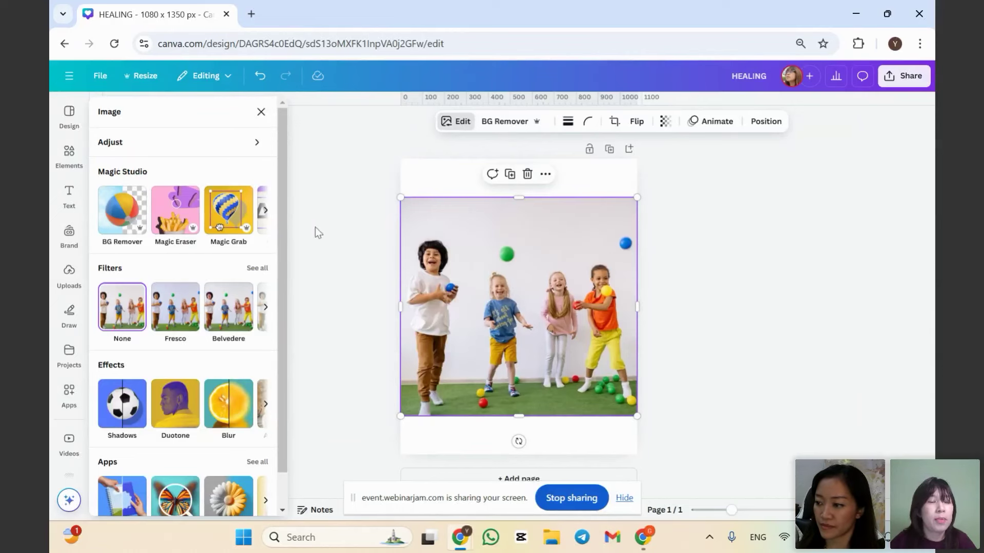
pyautogui.click(265, 213)
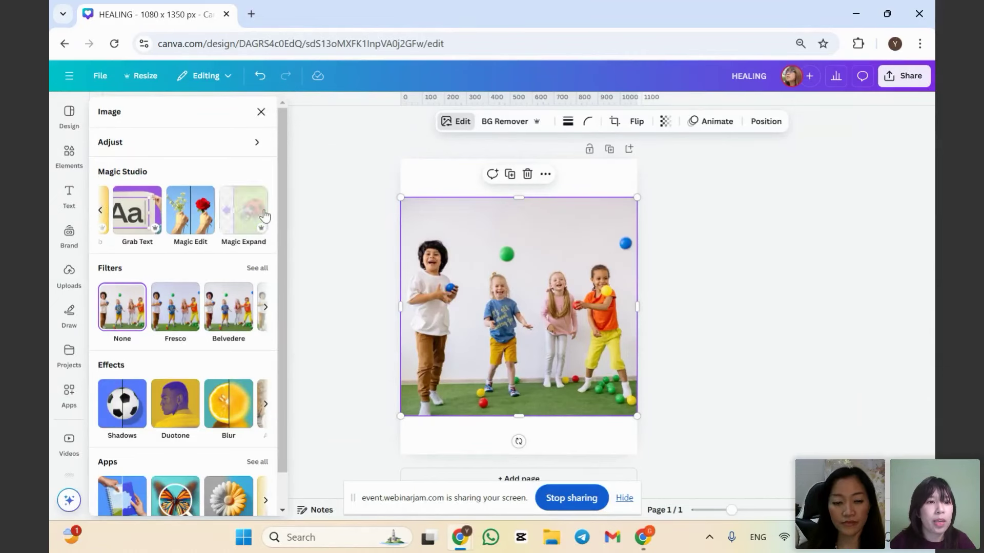
pyautogui.click(103, 211)
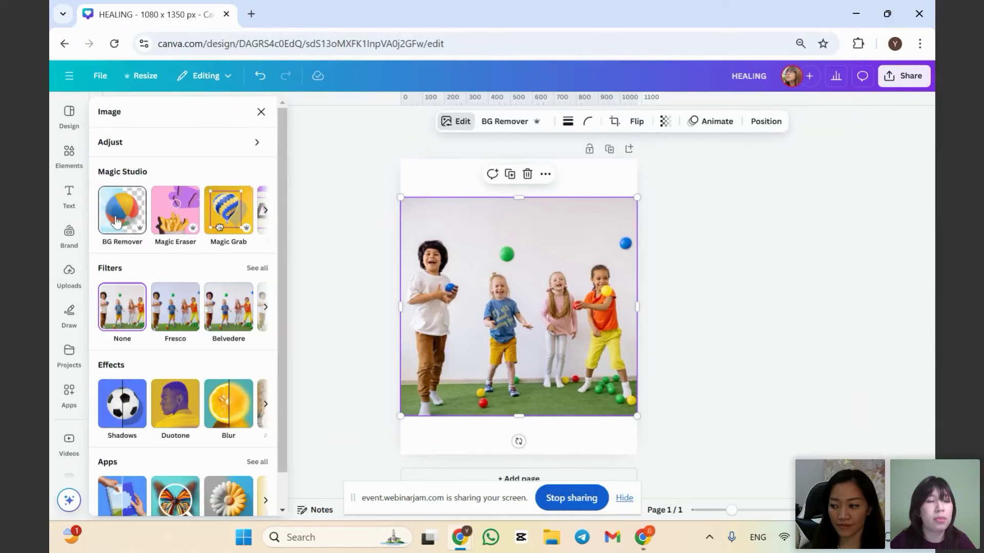
pyautogui.click(117, 221)
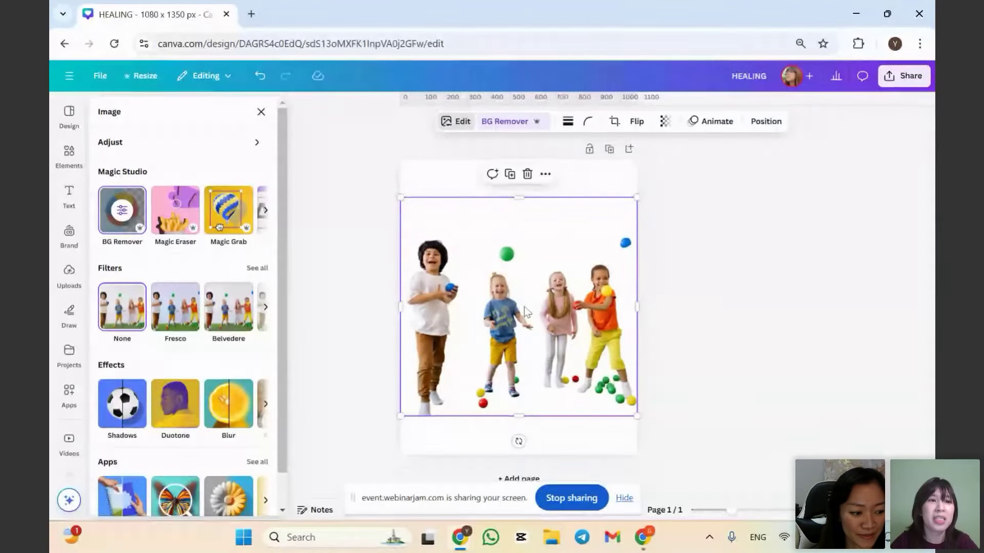
pyautogui.click(261, 113)
# Search the photos for "playground" and add the one with colourful slides and a swing set under a blue sky.
pyautogui.write('pla')
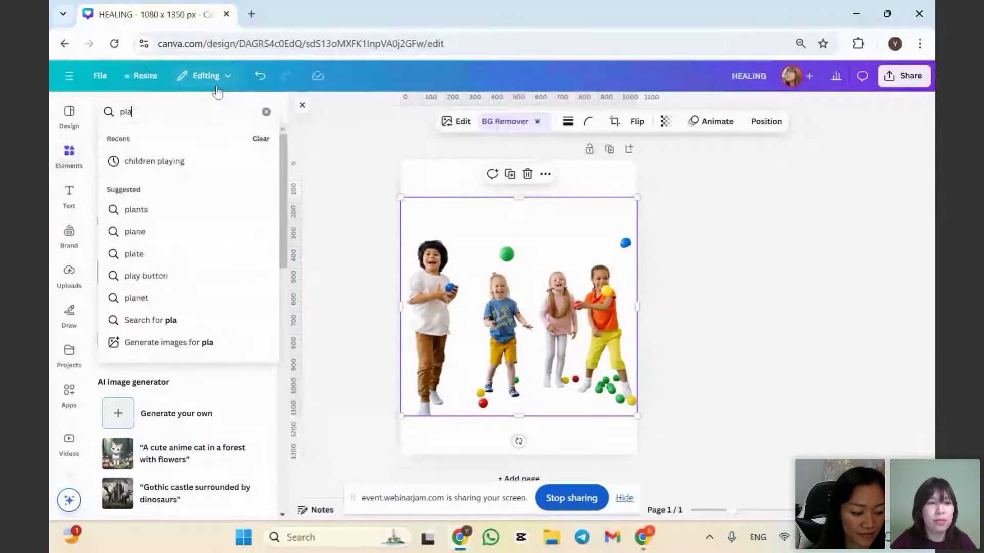
pyautogui.write('ygr')
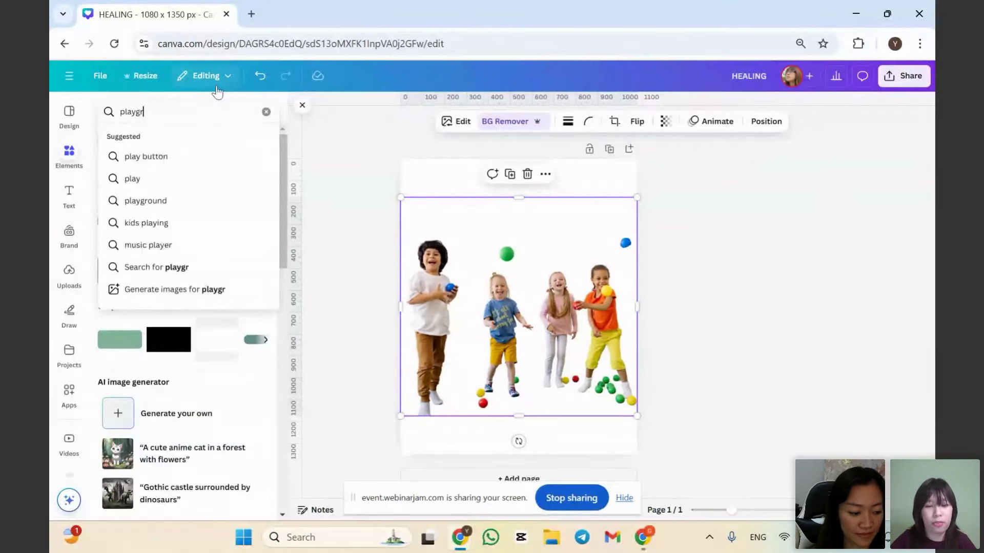
pyautogui.write('opund')
pyautogui.press('Return')
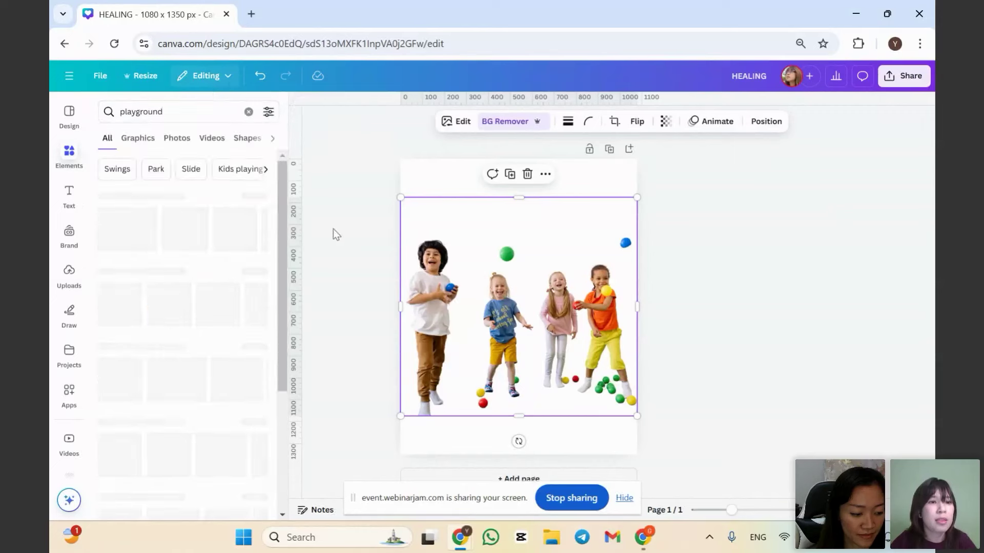
pyautogui.click(175, 140)
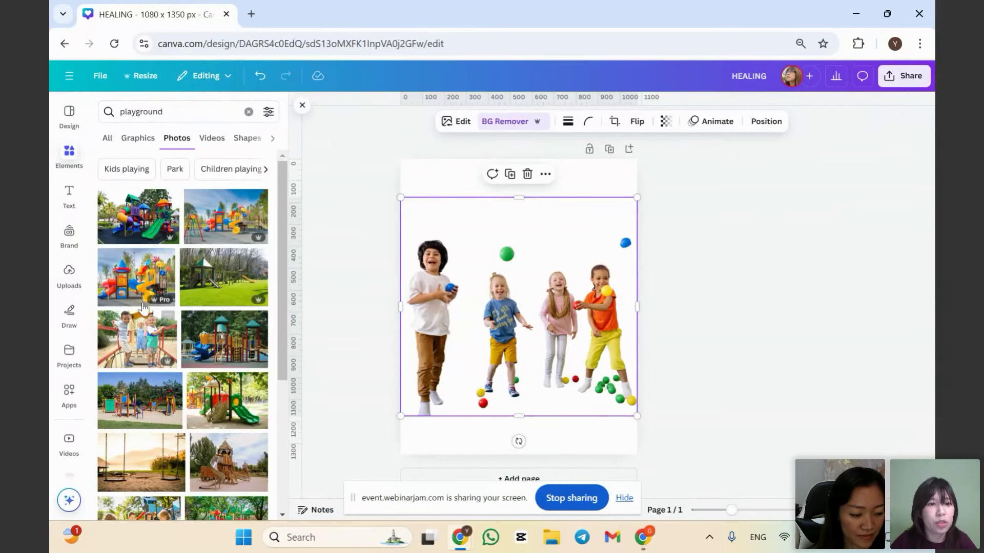
pyautogui.click(224, 214)
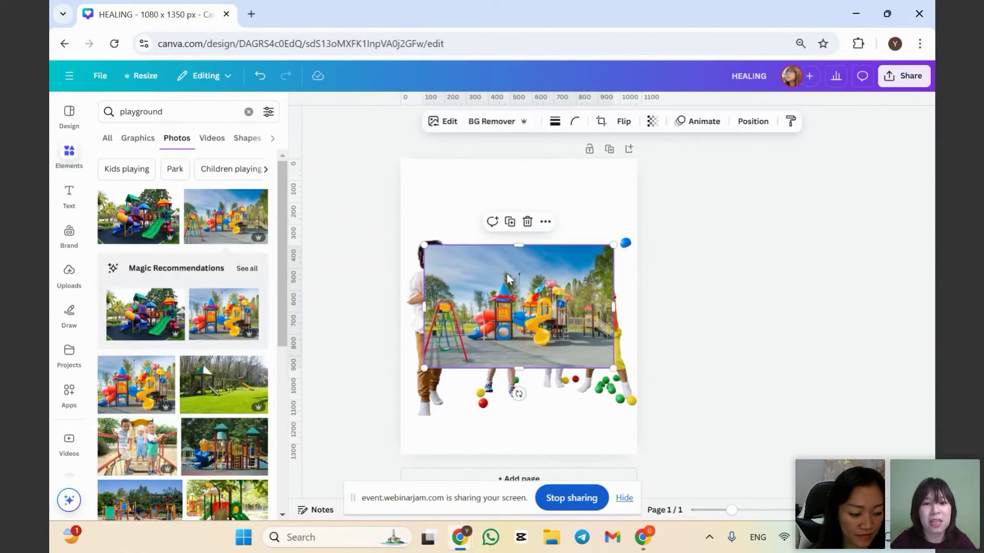
# Show the design's layers, move the playground photo beneath the children cutout and enlarge it beyond the page width.
pyautogui.rightClick(507, 278)
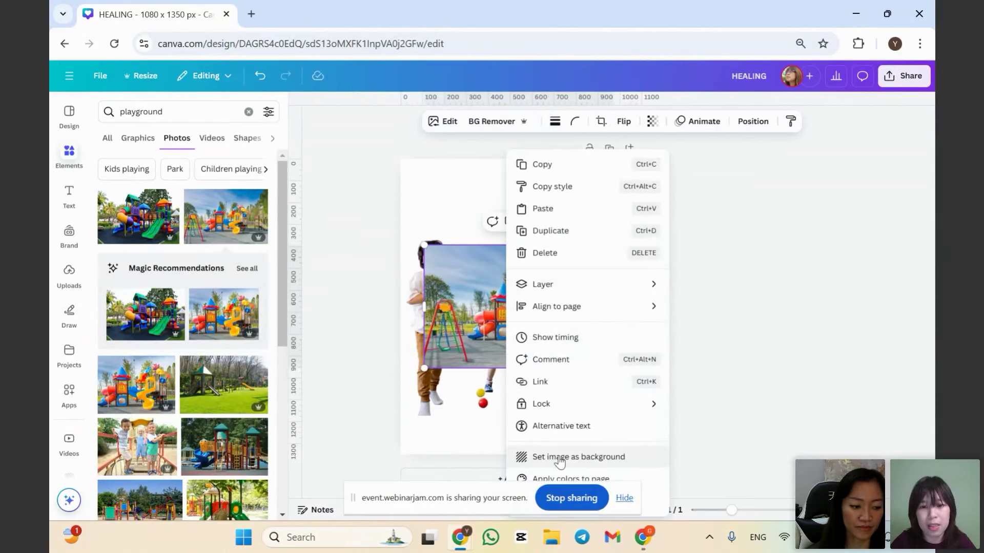
pyautogui.moveTo(563, 283)
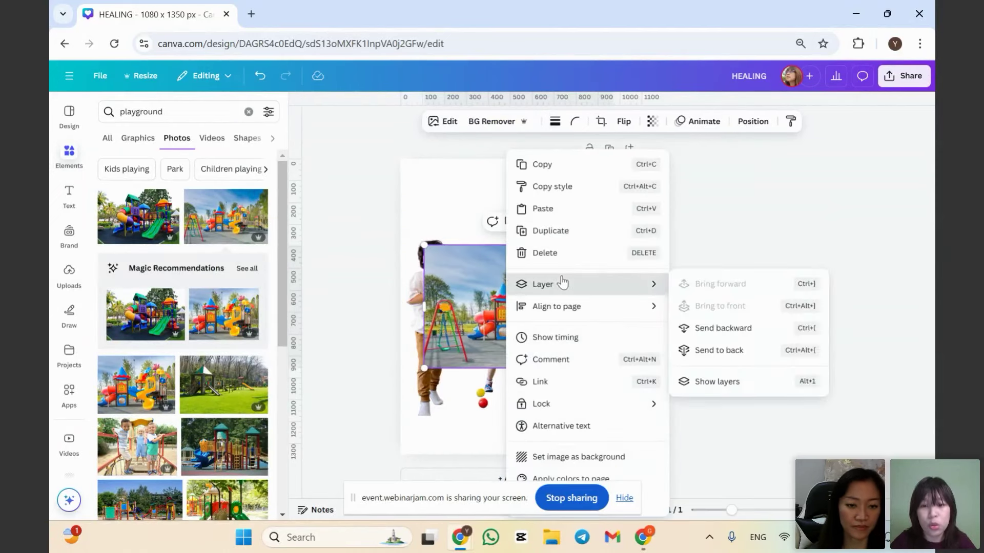
pyautogui.click(726, 395)
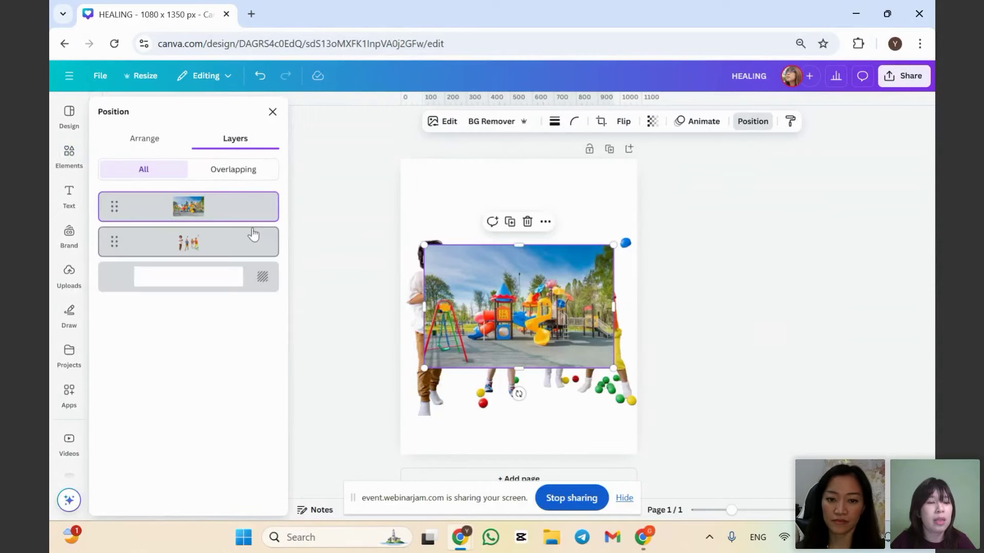
pyautogui.moveTo(188, 206); pyautogui.dragTo(186, 245)
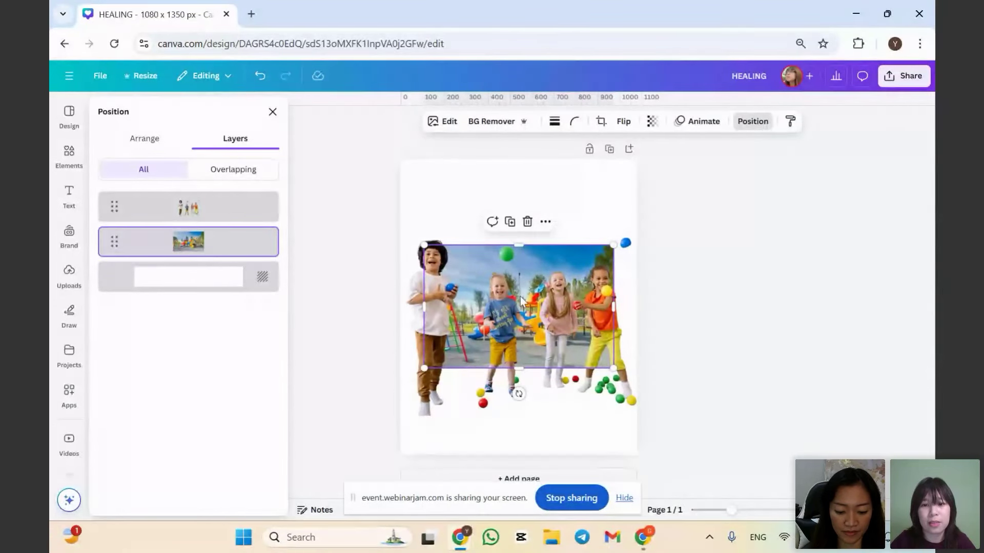
pyautogui.moveTo(614, 368); pyautogui.dragTo(675, 440)
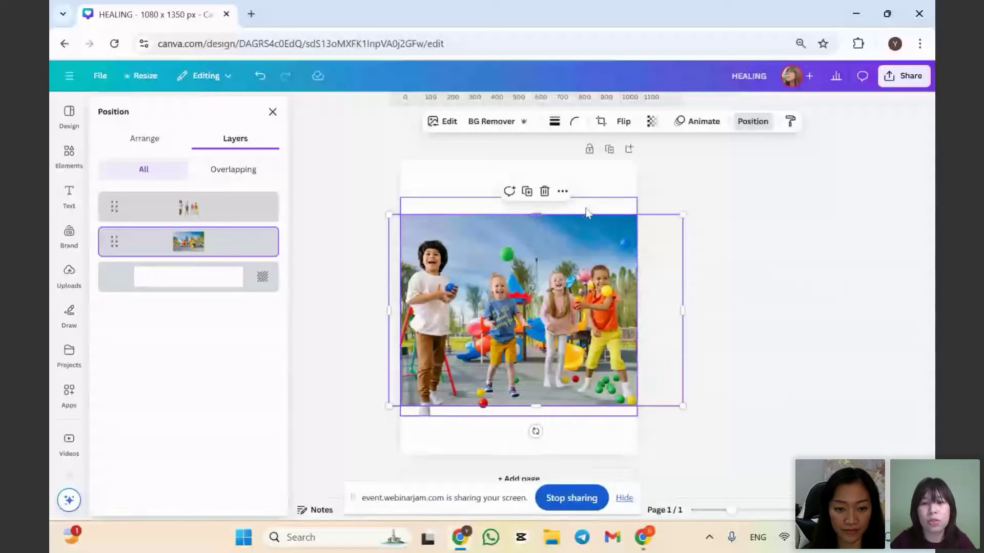
pyautogui.rightClick(654, 223)
pyautogui.click(527, 229)
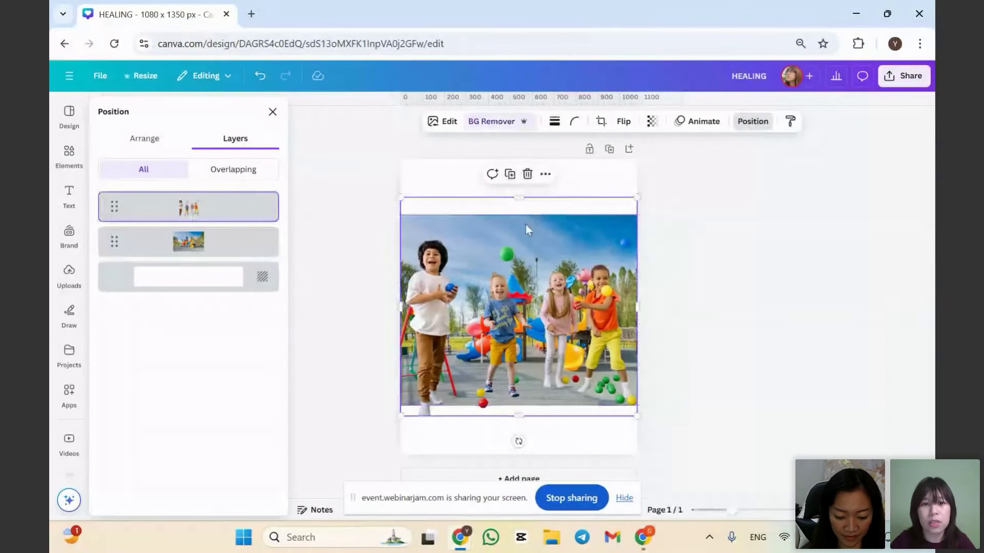
pyautogui.rightClick(461, 231)
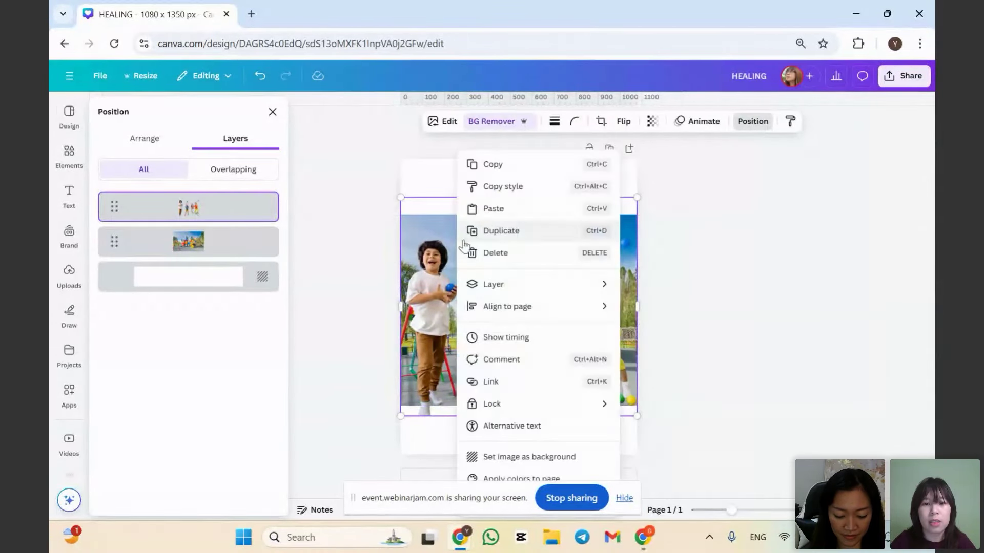
pyautogui.click(506, 453)
pyautogui.click(512, 307)
pyautogui.rightClick(515, 291)
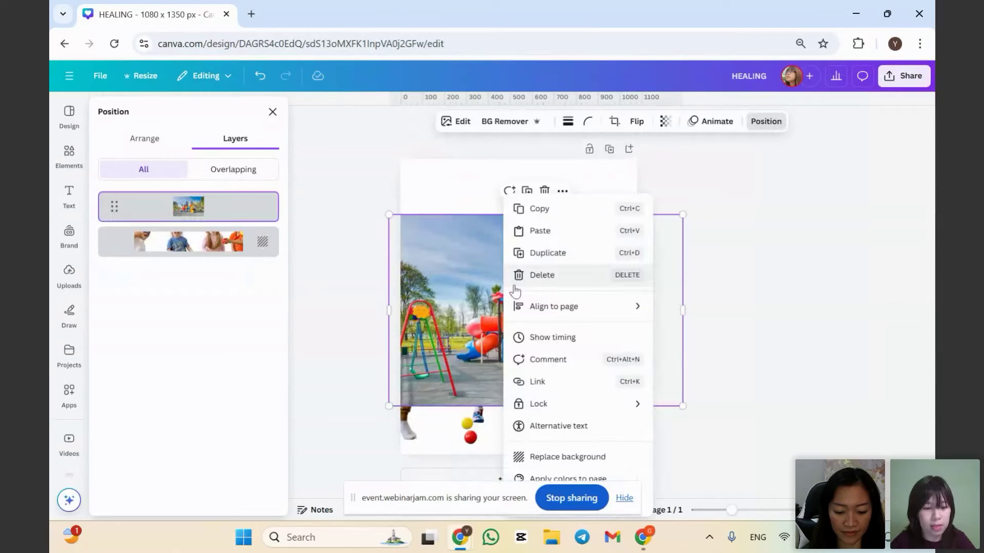
pyautogui.click(357, 393)
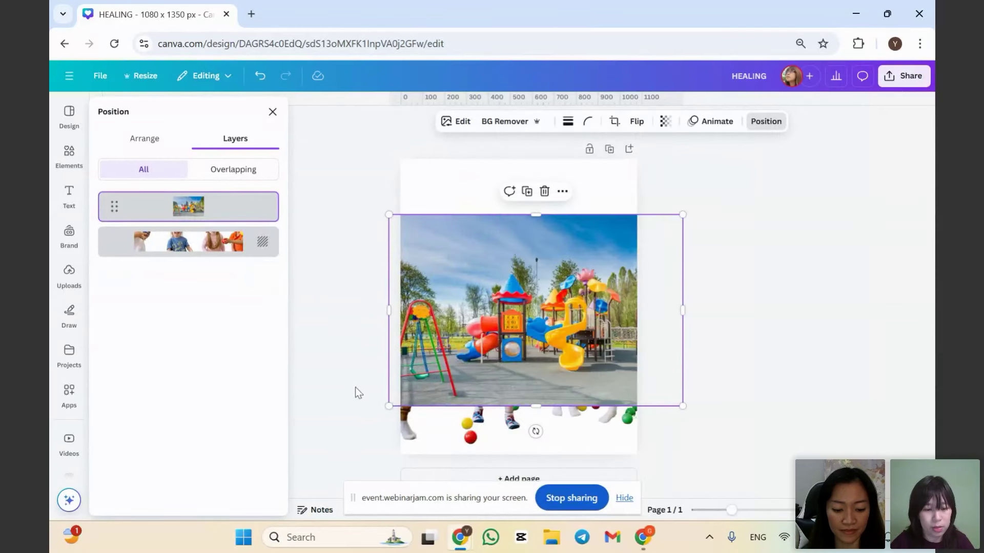
pyautogui.hotkey('ctrl', 'z')
# Set the playground photo as the page background and move the children cutout down to the lower part of the page.
pyautogui.moveTo(514, 272); pyautogui.dragTo(536, 181)
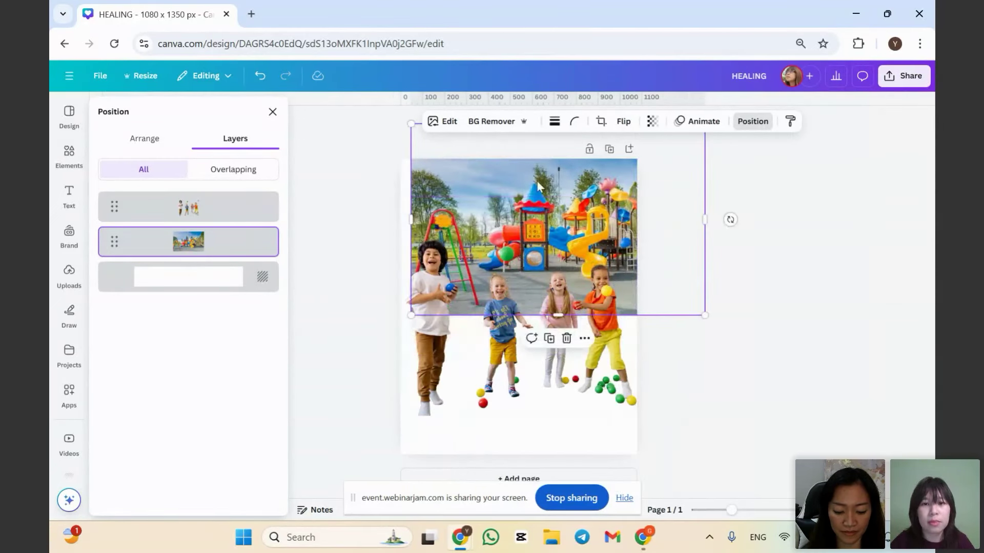
pyautogui.rightClick(510, 175)
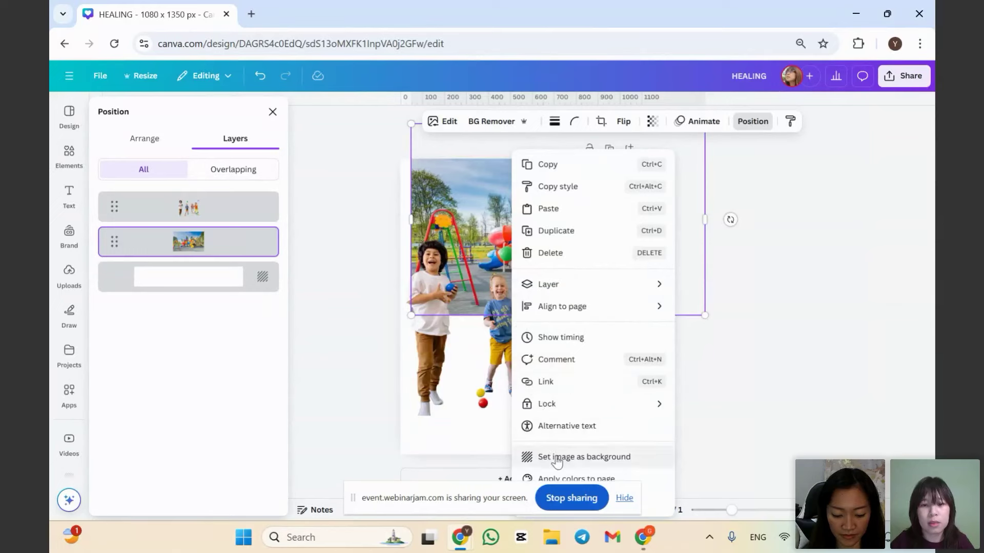
pyautogui.click(558, 459)
pyautogui.moveTo(562, 275); pyautogui.dragTo(558, 385)
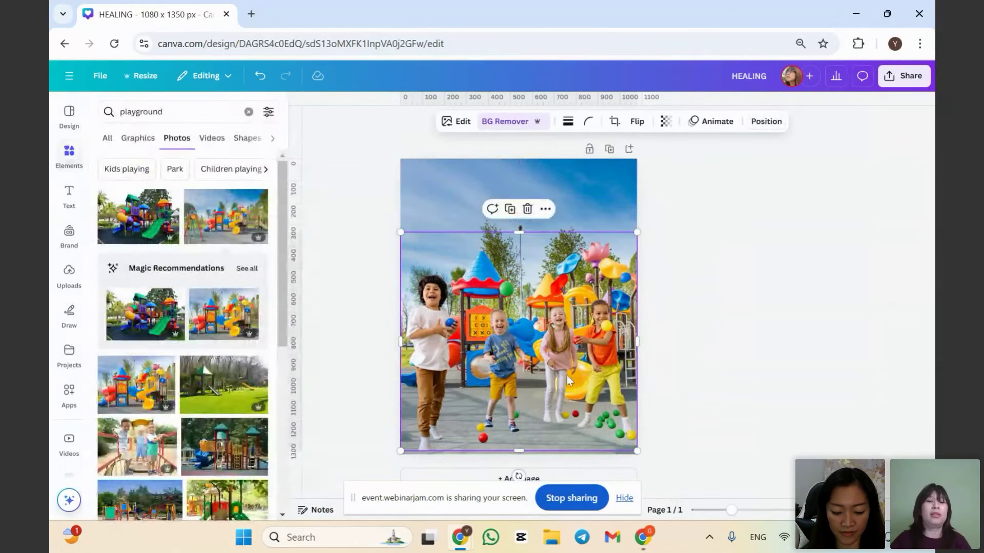
pyautogui.click(771, 328)
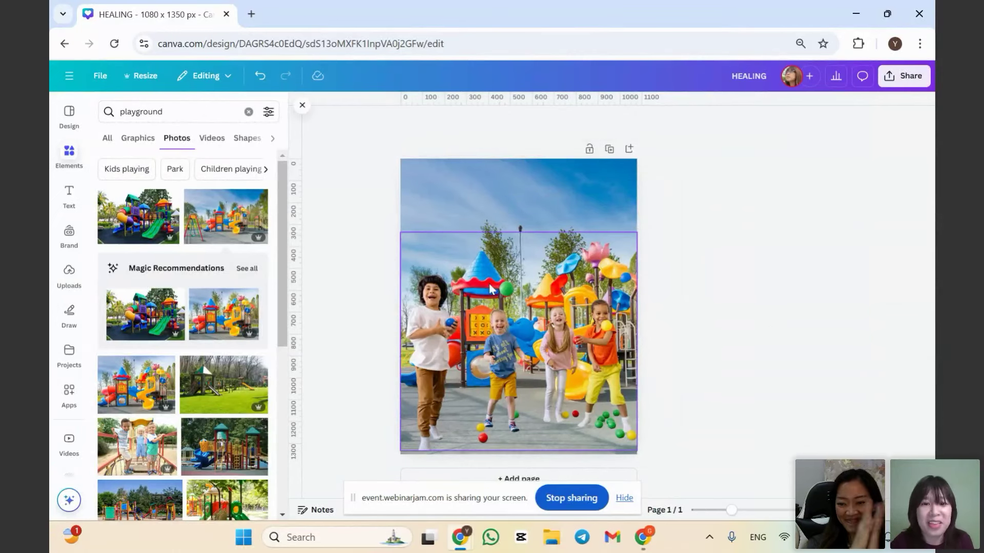
# Add a blank second page and search the photos for "children playing".
pyautogui.click(492, 479)
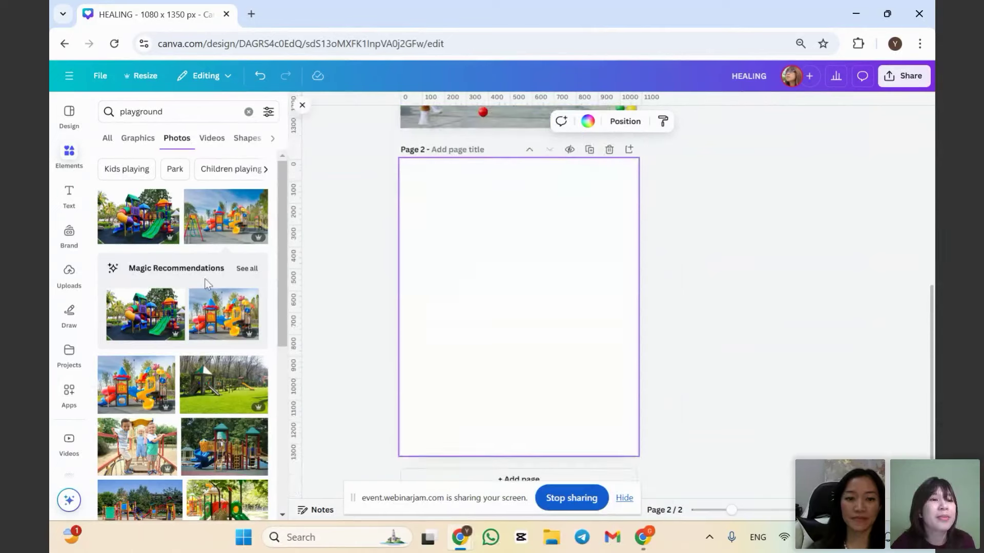
pyautogui.click(177, 122)
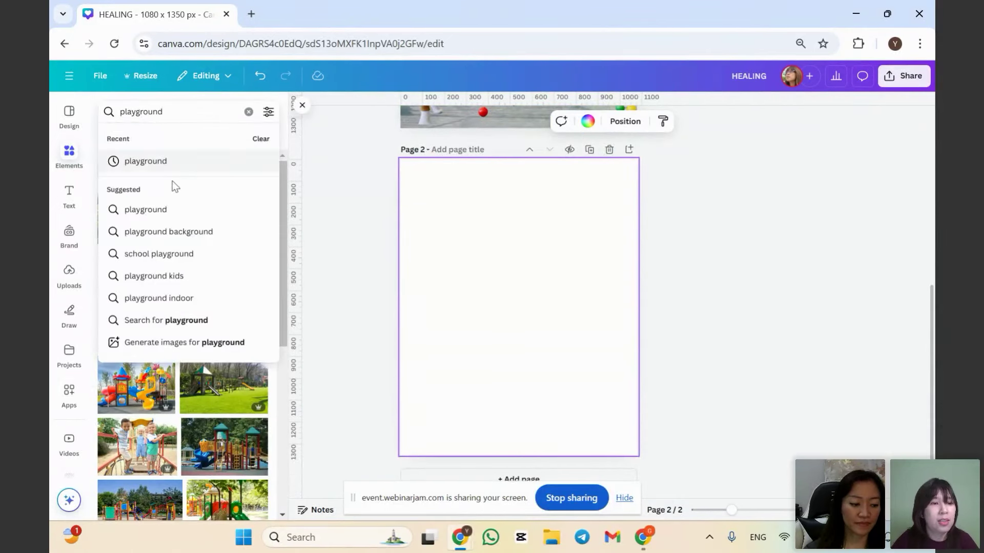
pyautogui.doubleClick(237, 112)
pyautogui.write('child')
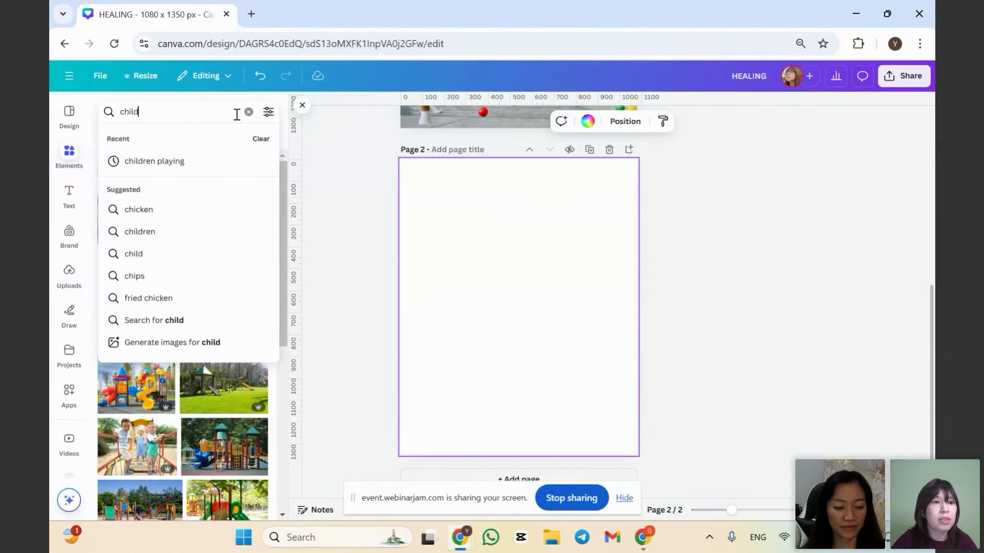
pyautogui.click(215, 165)
pyautogui.scroll(5, 337, 221)
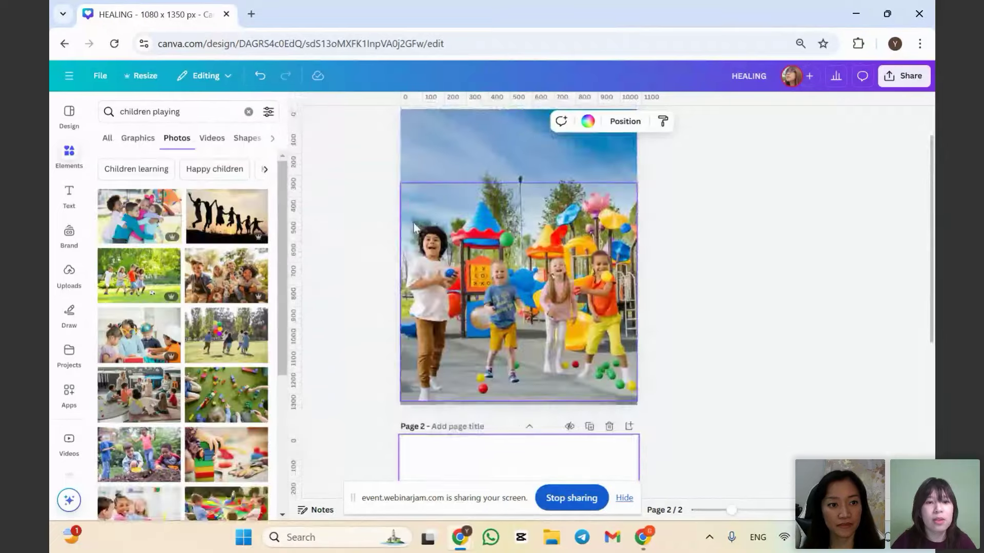
pyautogui.scroll(-2, 97, 287)
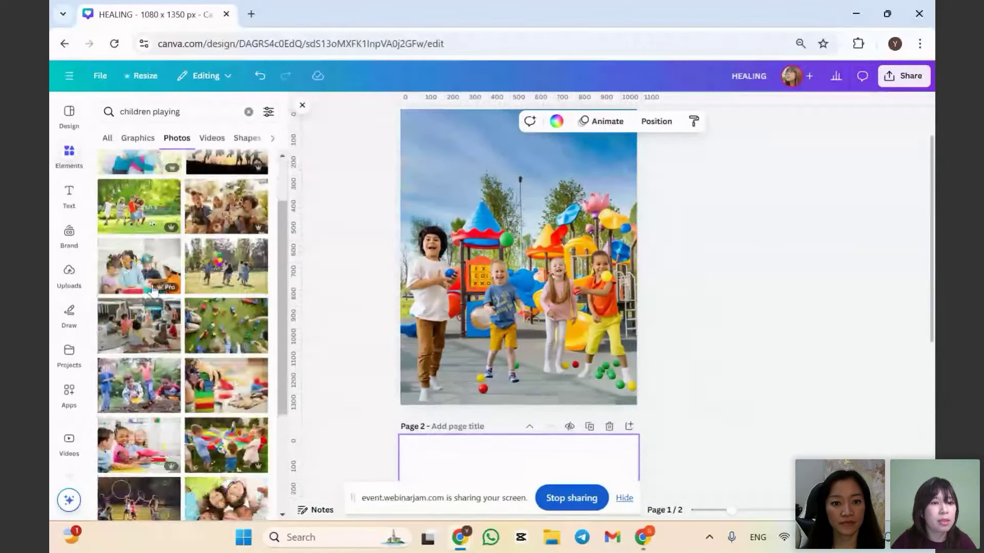
# Copy the children cutout from page 1 and paste it onto page 2.
pyautogui.click(489, 278)
pyautogui.scroll(-5, 533, 295)
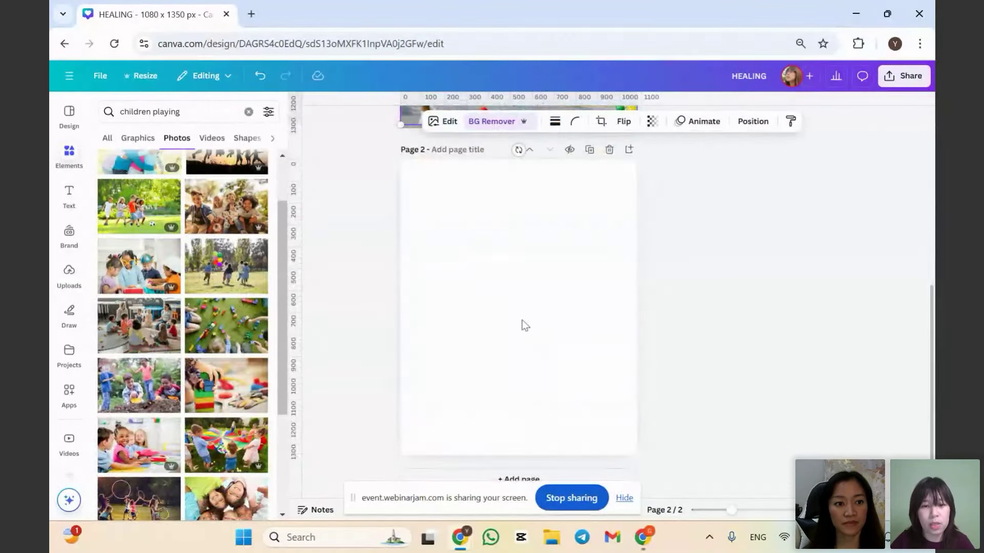
pyautogui.click(525, 316)
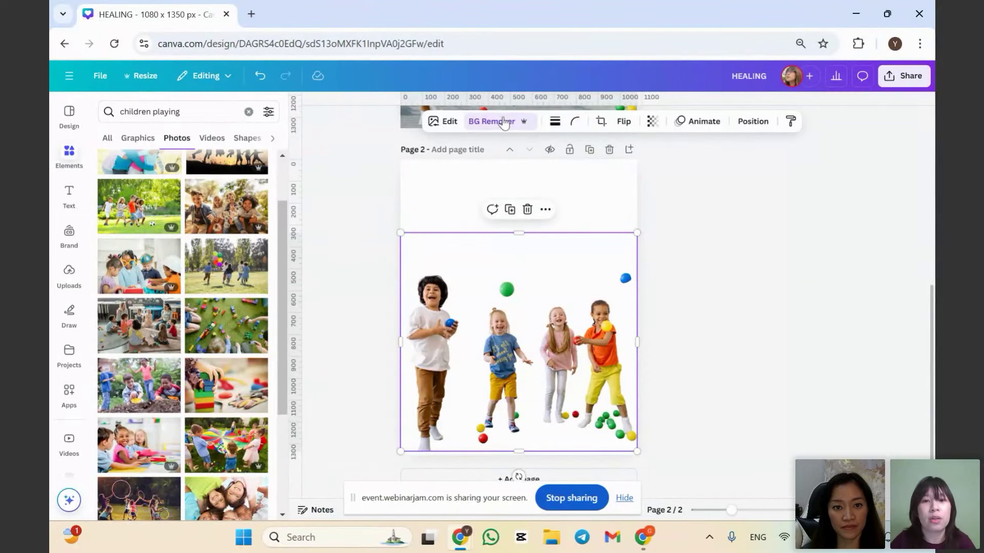
# Restore the entire original background of the page 2 children photo with the Restore brush at size 100, and close the Background Remover.
pyautogui.click(505, 123)
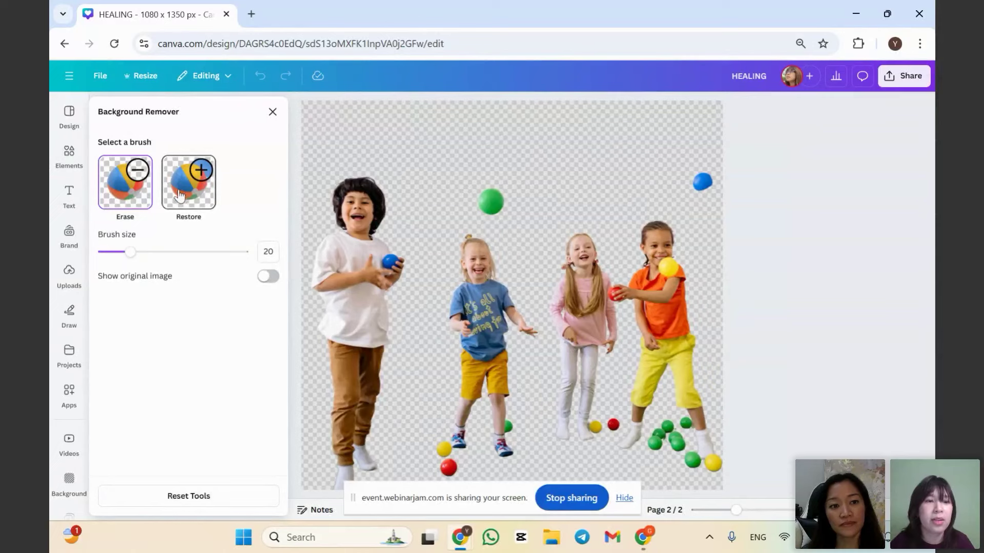
pyautogui.click(205, 182)
pyautogui.moveTo(132, 256); pyautogui.dragTo(244, 252)
pyautogui.moveTo(318, 186)
pyautogui.mouseDown()
pyautogui.moveTo(370, 152)
pyautogui.moveTo(638, 111)
pyautogui.moveTo(616, 299)
pyautogui.moveTo(310, 269)
pyautogui.moveTo(315, 404)
pyautogui.moveTo(691, 443)
pyautogui.moveTo(507, 451)
pyautogui.moveTo(255, 482)
pyautogui.moveTo(808, 331)
pyautogui.moveTo(706, 422)
pyautogui.moveTo(835, 143)
pyautogui.mouseUp()
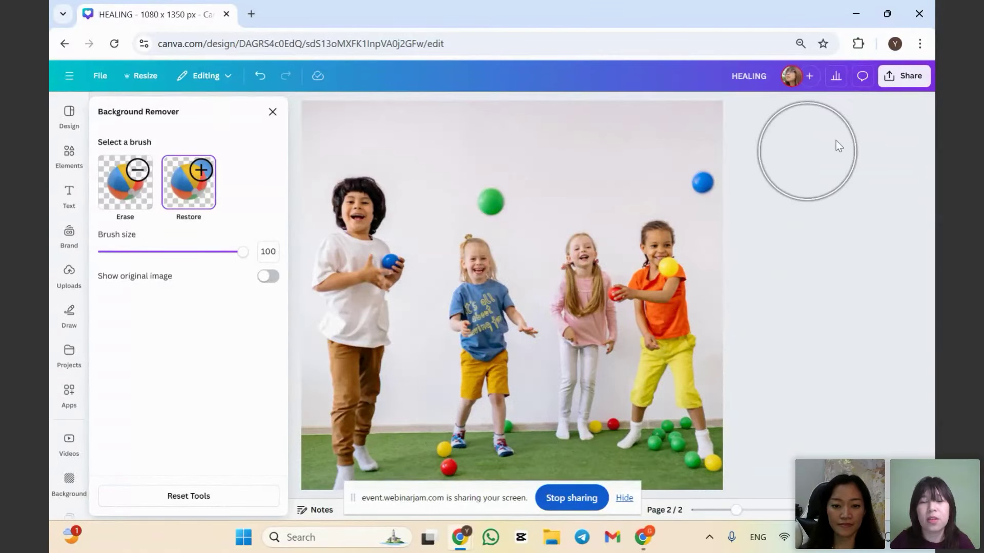
pyautogui.click(271, 115)
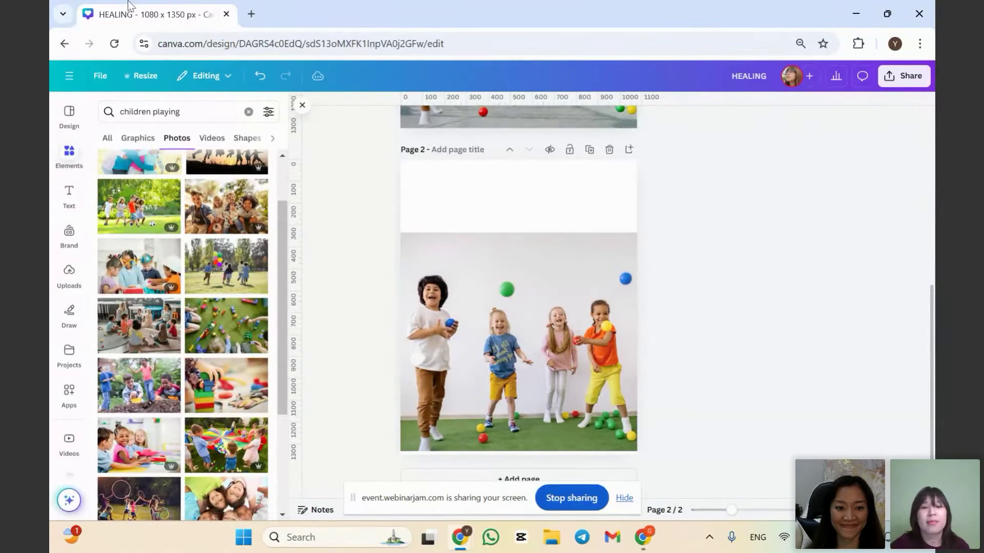
pyautogui.click(484, 275)
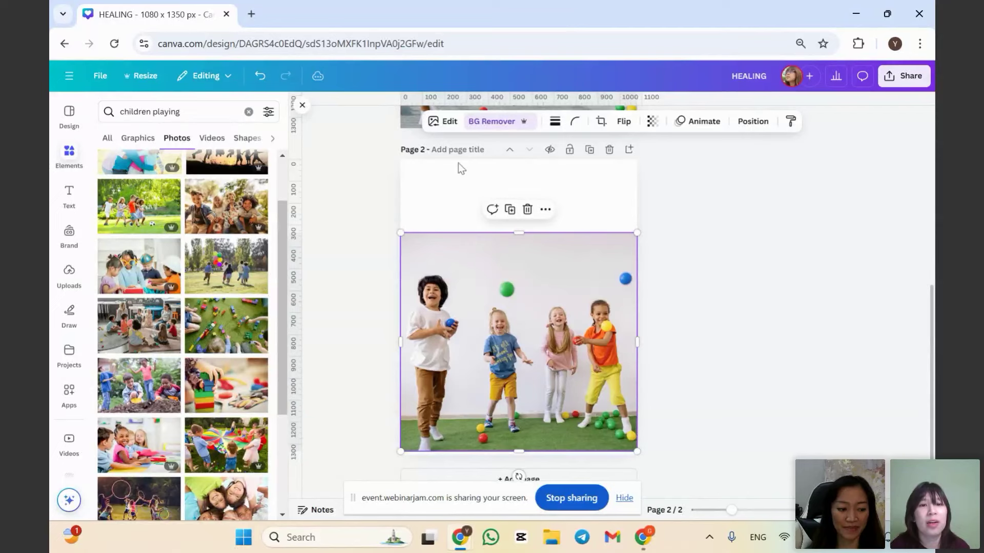
pyautogui.click(687, 284)
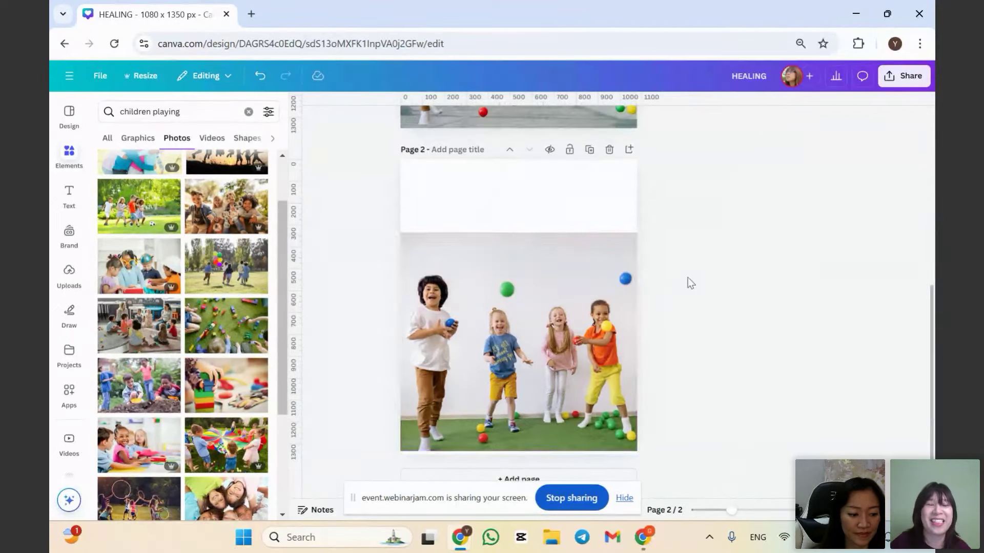
# Move the children cutout on page 1 slightly down to the page's lower edge.
pyautogui.click(563, 225)
pyautogui.scroll(3, 630, 321)
pyautogui.scroll(3, 630, 320)
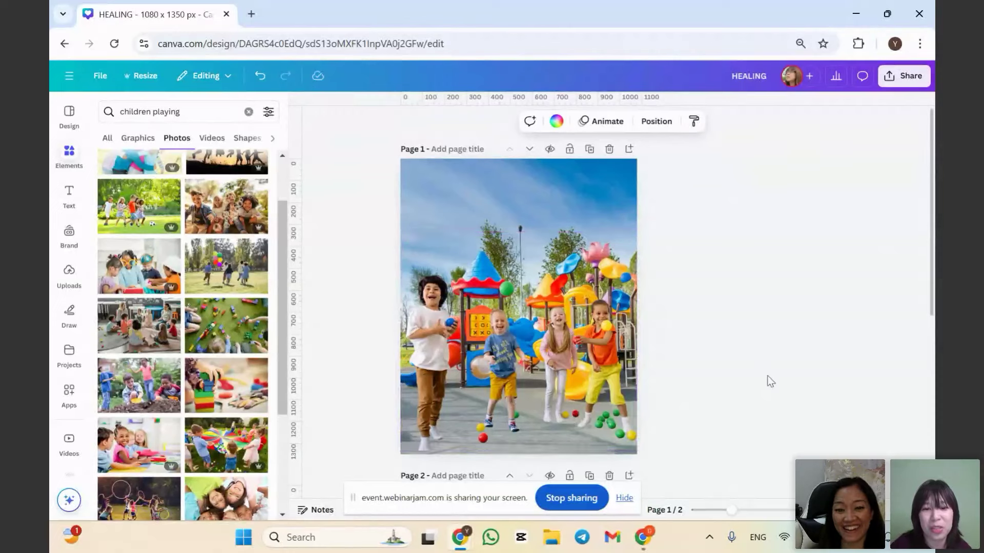
pyautogui.click(592, 374)
pyautogui.moveTo(592, 374); pyautogui.dragTo(593, 377)
pyautogui.click(739, 352)
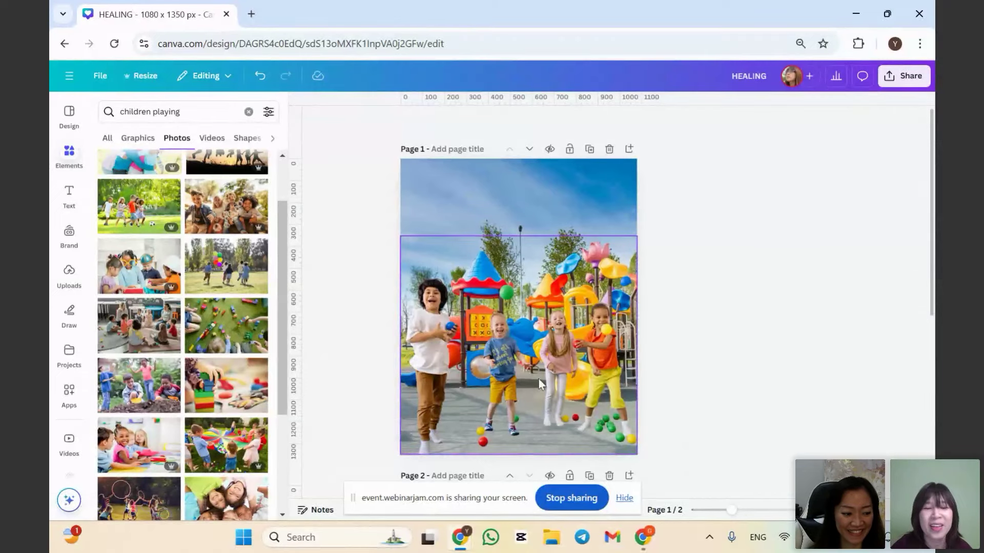
# Open Magic Eraser for the page 2 children photo, set its brush size to 58.99 and close it.
pyautogui.scroll(-5, 539, 383)
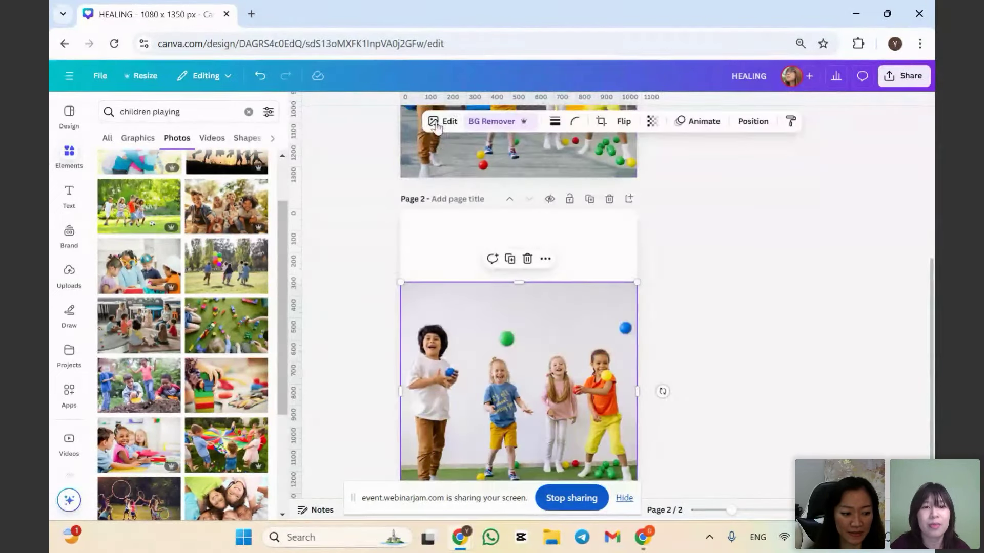
pyautogui.click(443, 121)
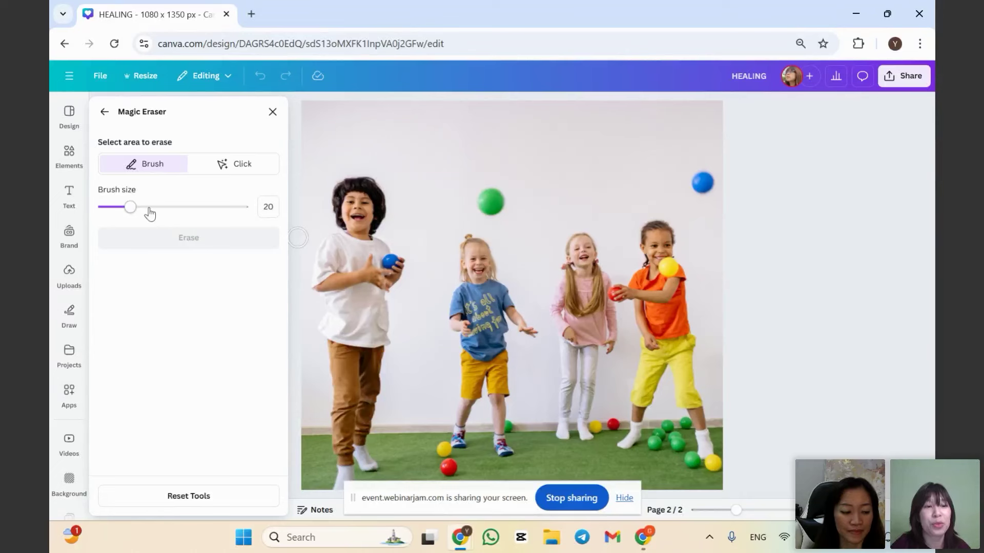
pyautogui.moveTo(157, 211); pyautogui.dragTo(185, 210)
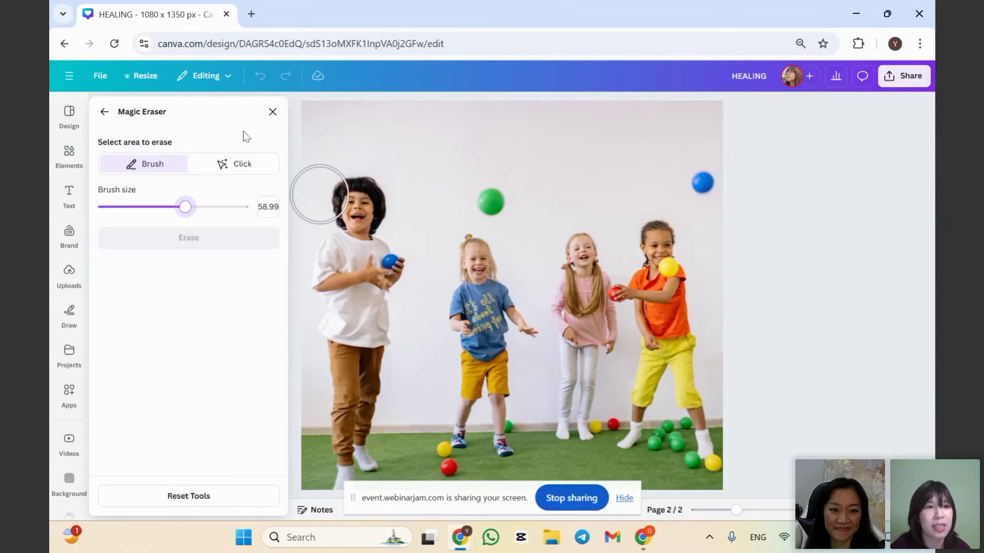
pyautogui.click(271, 112)
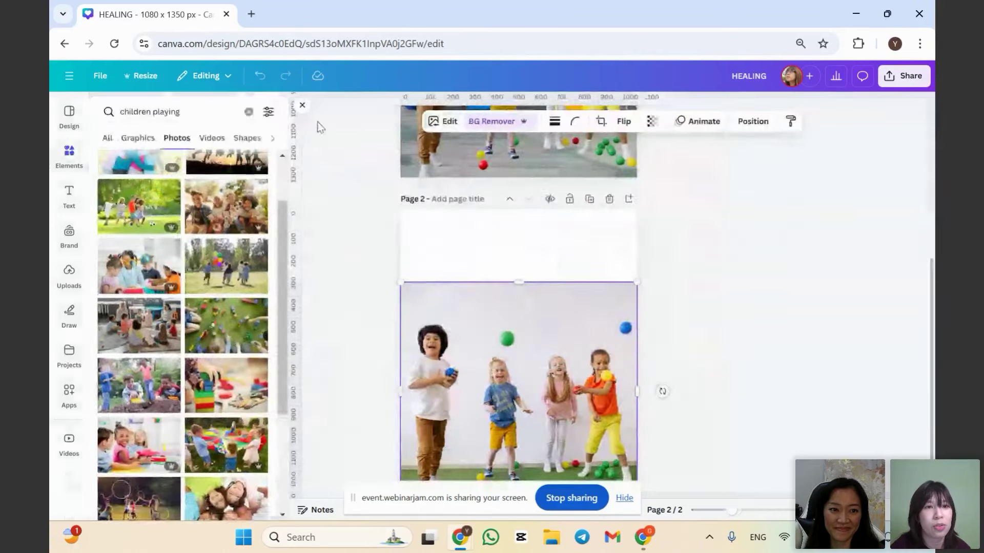
# Erase the airborne green and blue balls above the children in the page 2 photo with the Magic Eraser brush.
pyautogui.click(447, 121)
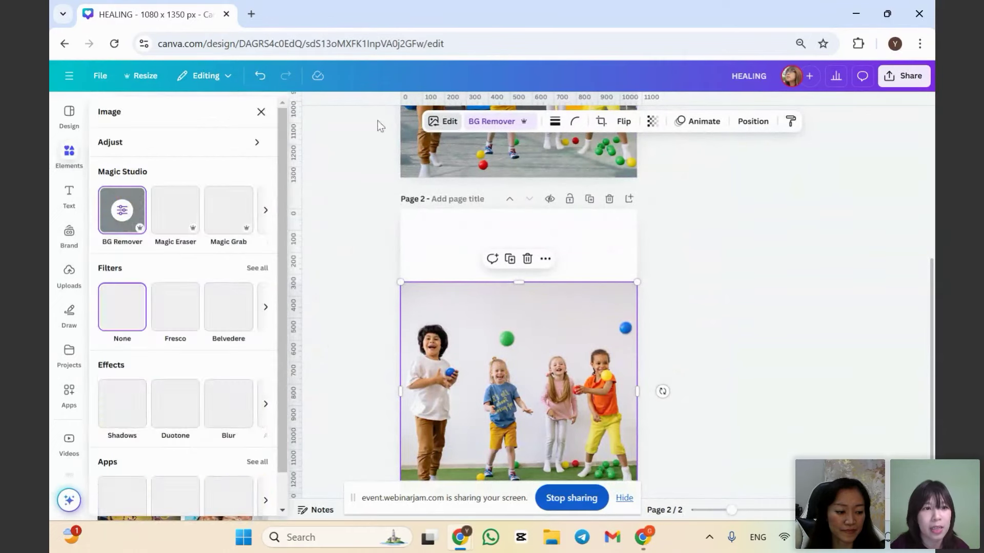
pyautogui.click(175, 218)
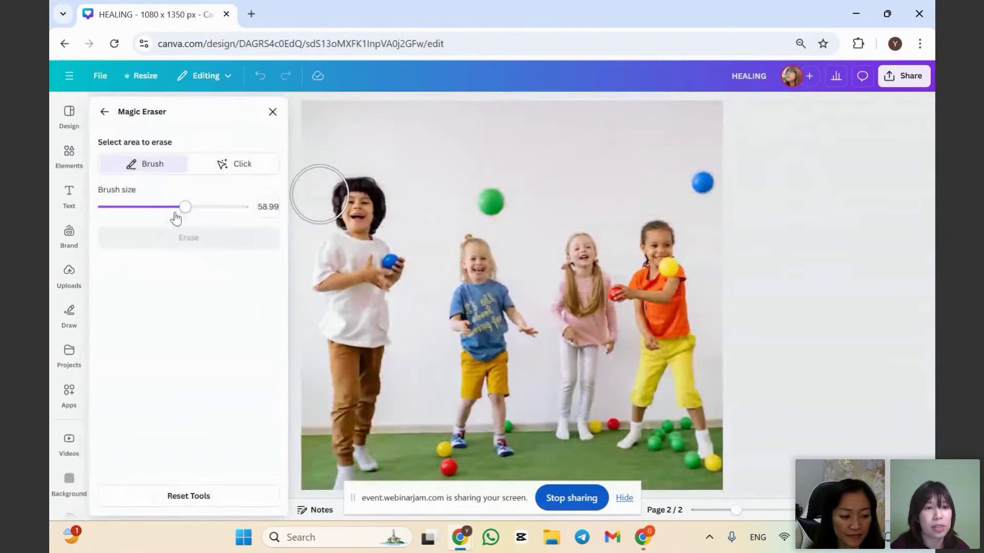
pyautogui.click(490, 201)
pyautogui.click(692, 184)
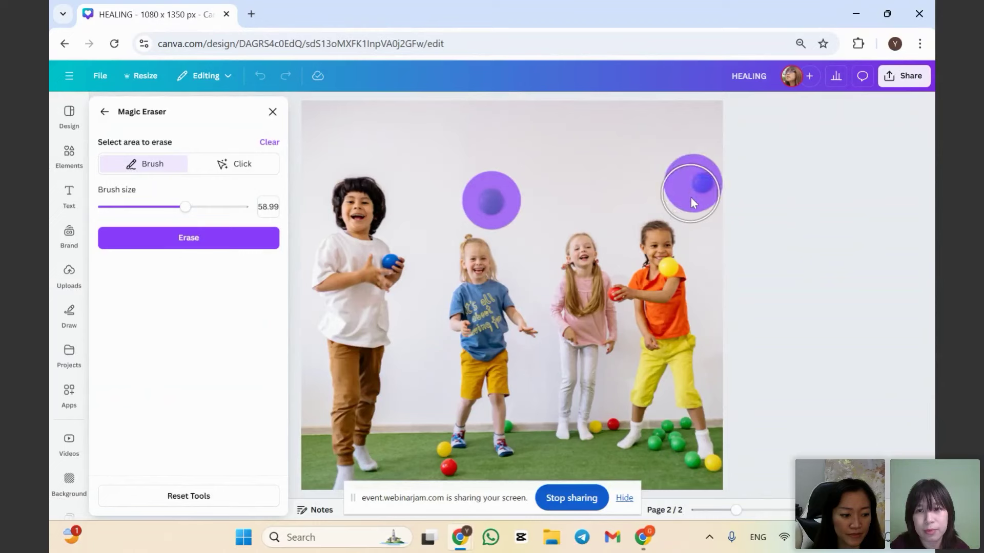
pyautogui.click(207, 235)
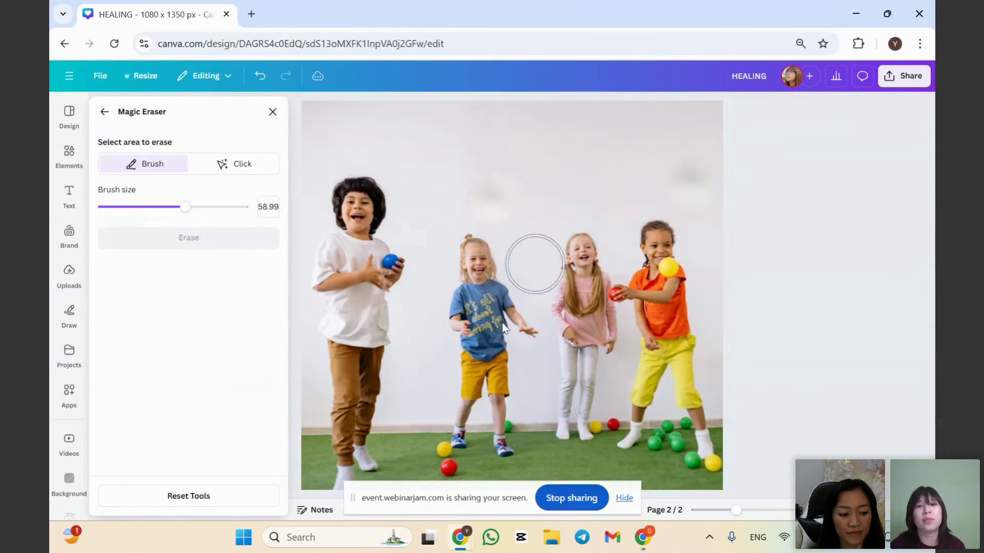
# Close the Magic Eraser and open the image editing options for the page 2 children photo.
pyautogui.scroll(-5, 671, 325)
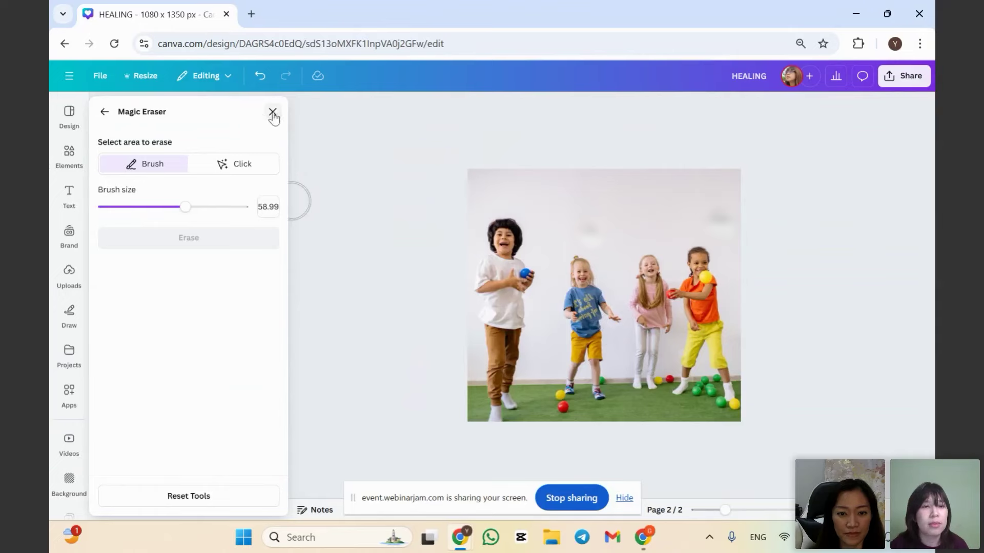
pyautogui.click(273, 112)
pyautogui.scroll(6, 690, 304)
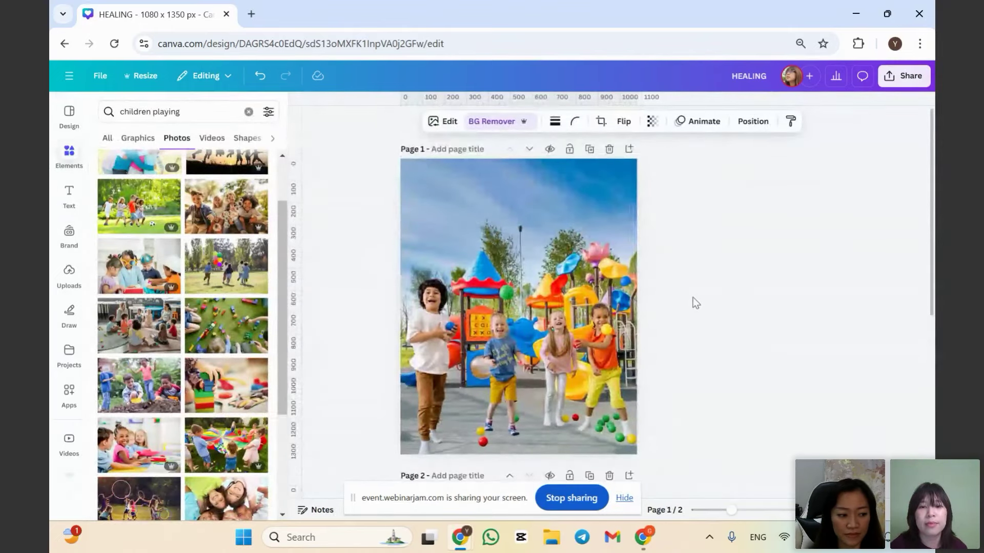
pyautogui.scroll(-3, 694, 300)
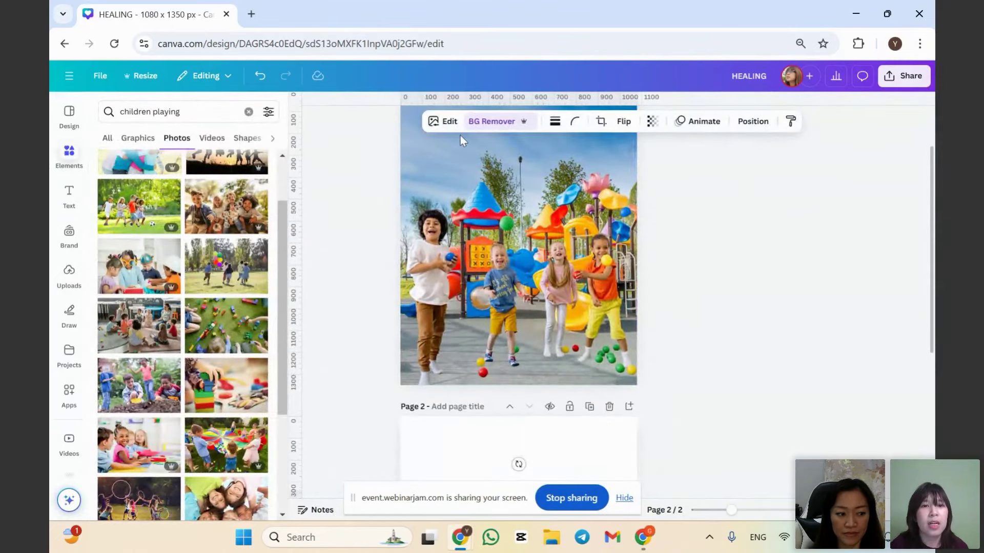
pyautogui.click(443, 122)
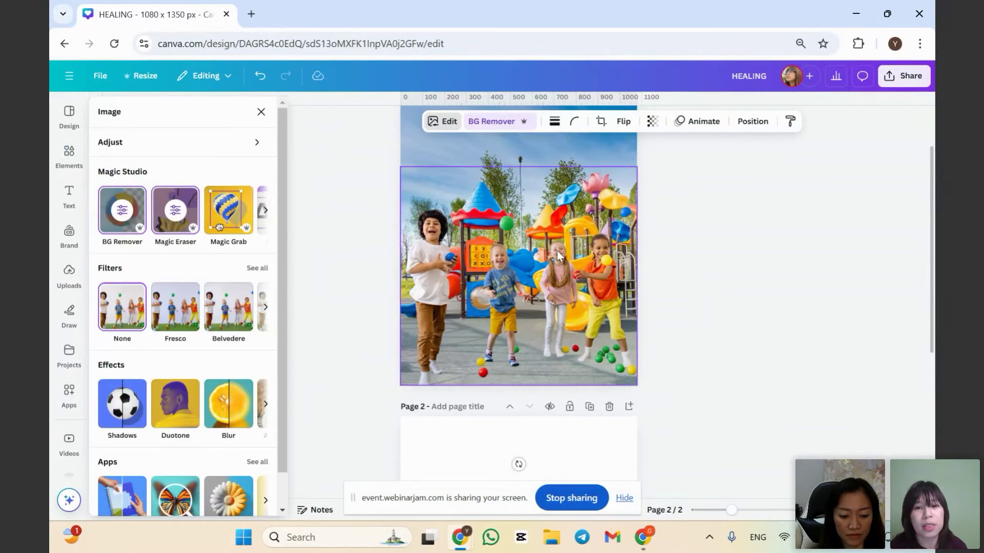
pyautogui.scroll(-5, 567, 290)
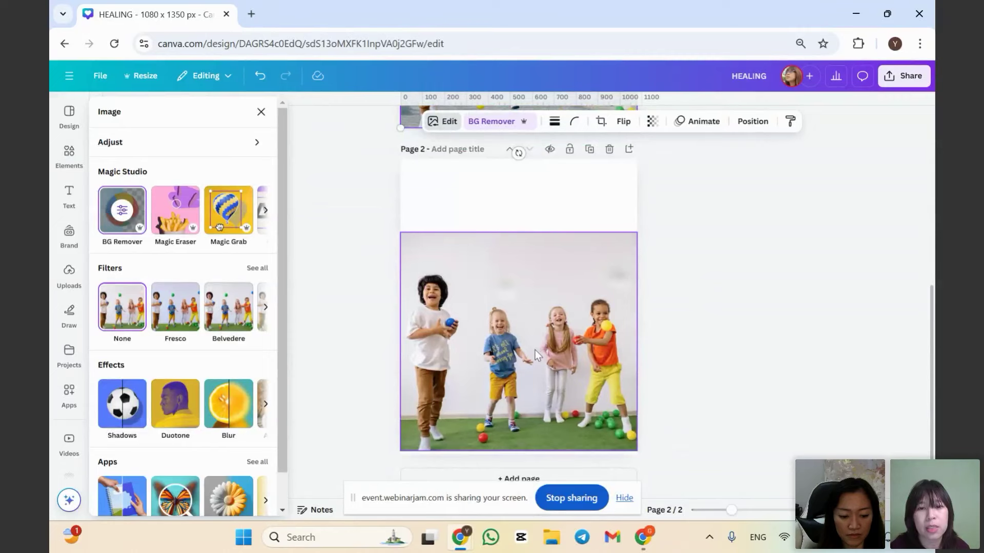
pyautogui.click(546, 329)
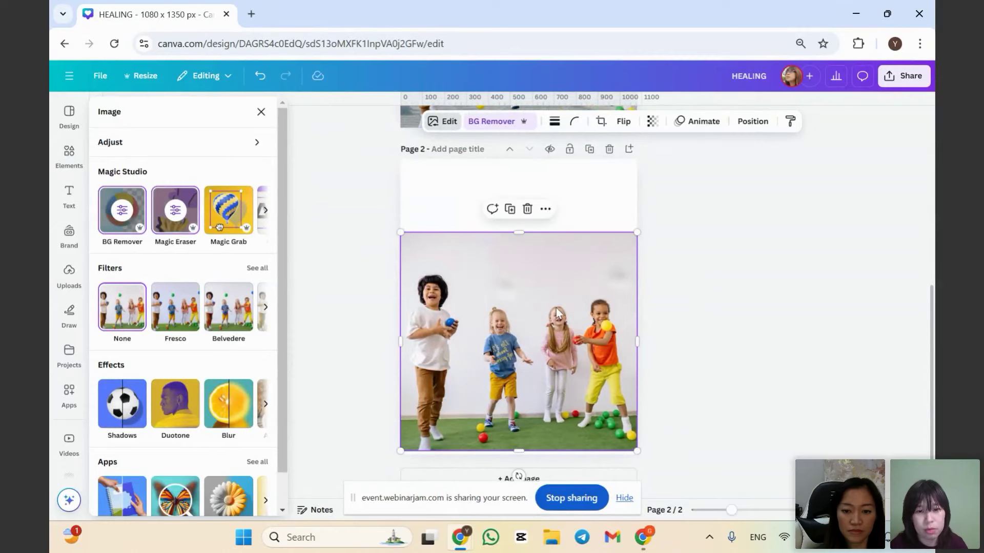
# Undo the stray page addition and the Magic Eraser removal of the airborne balls in the page 2 photo.
pyautogui.click(486, 481)
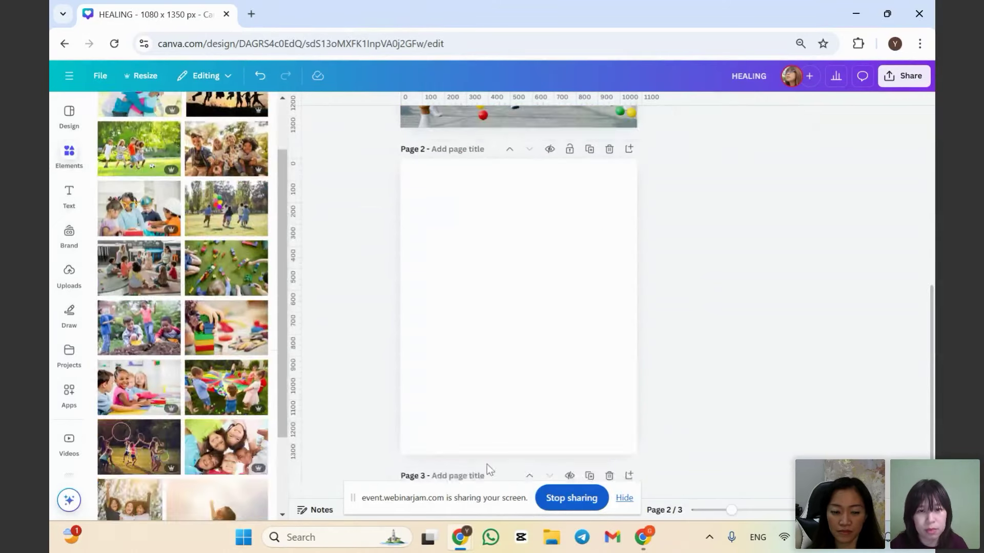
pyautogui.hotkey('ctrl', 'z')
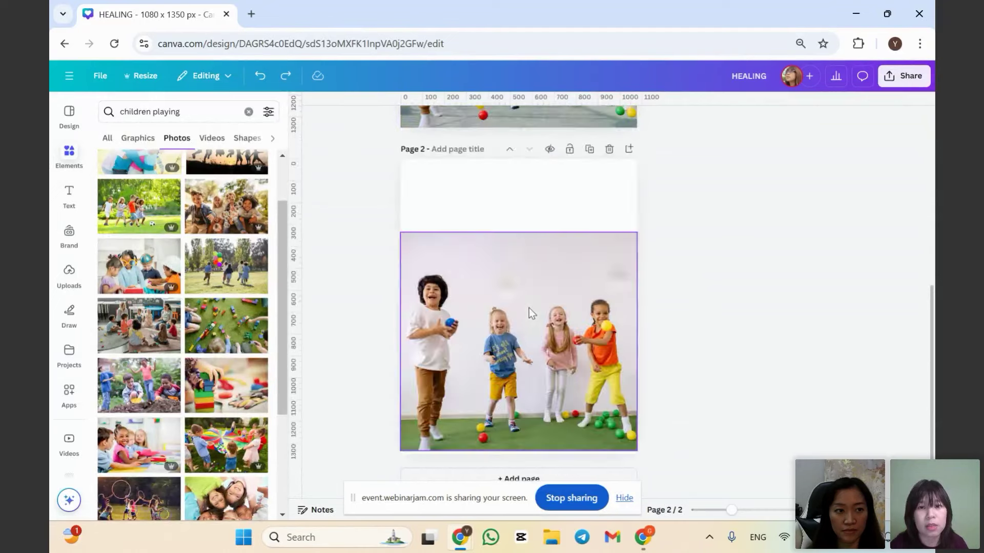
pyautogui.click(531, 321)
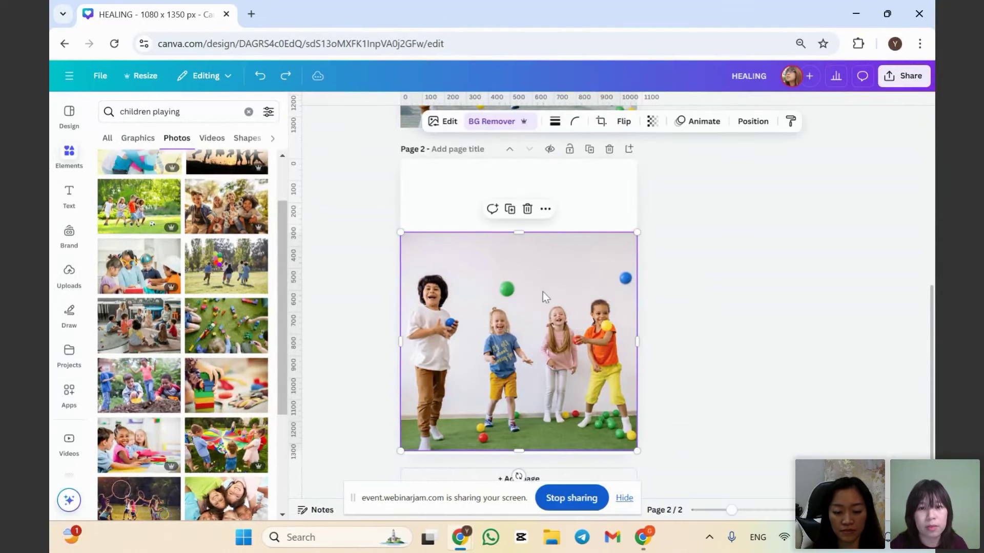
# Separate the frontmost red ball on the grass from the page 2 children photo with Magic Grab.
pyautogui.keyDown('ctrl'); pyautogui.scroll(3, 635, 313); pyautogui.keyUp('ctrl')
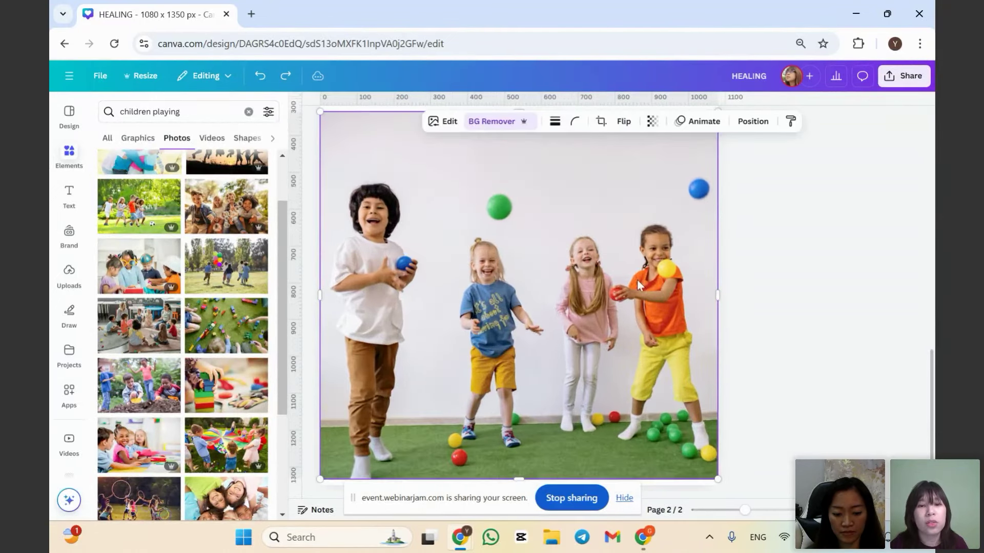
pyautogui.click(444, 123)
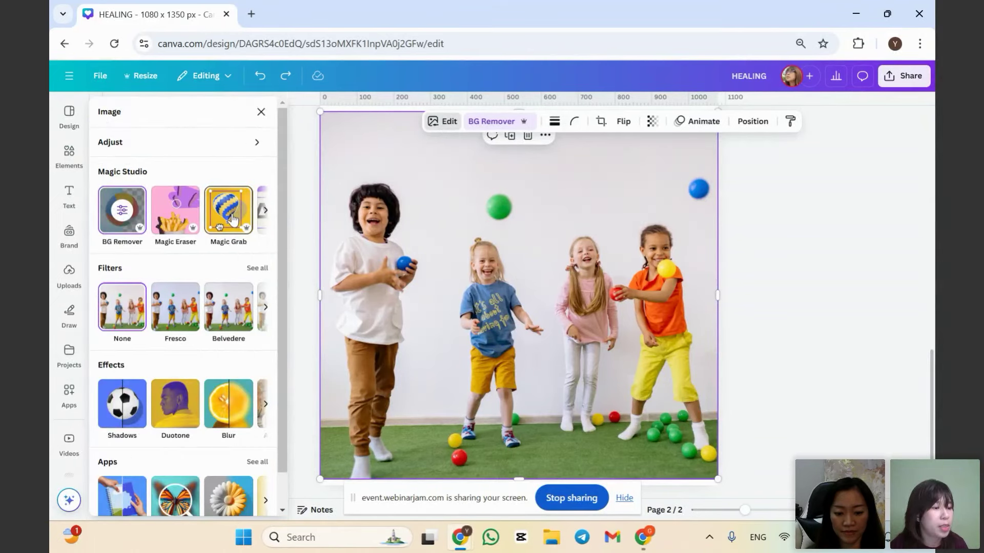
pyautogui.click(232, 220)
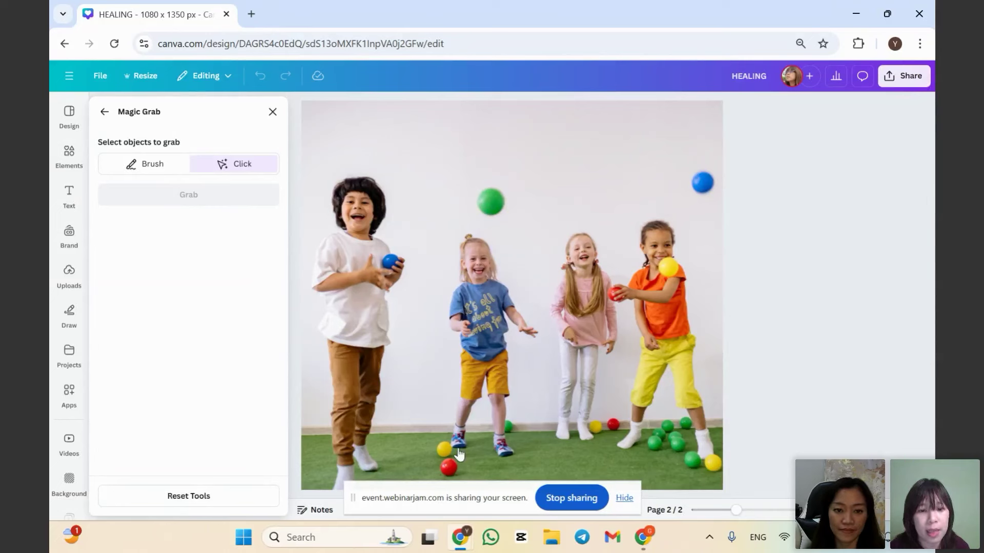
pyautogui.click(449, 468)
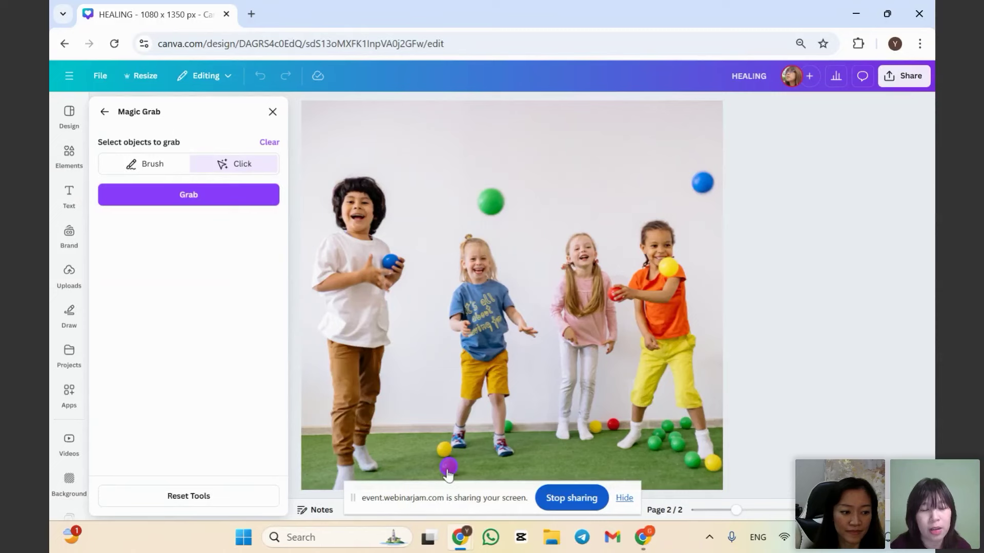
pyautogui.click(188, 201)
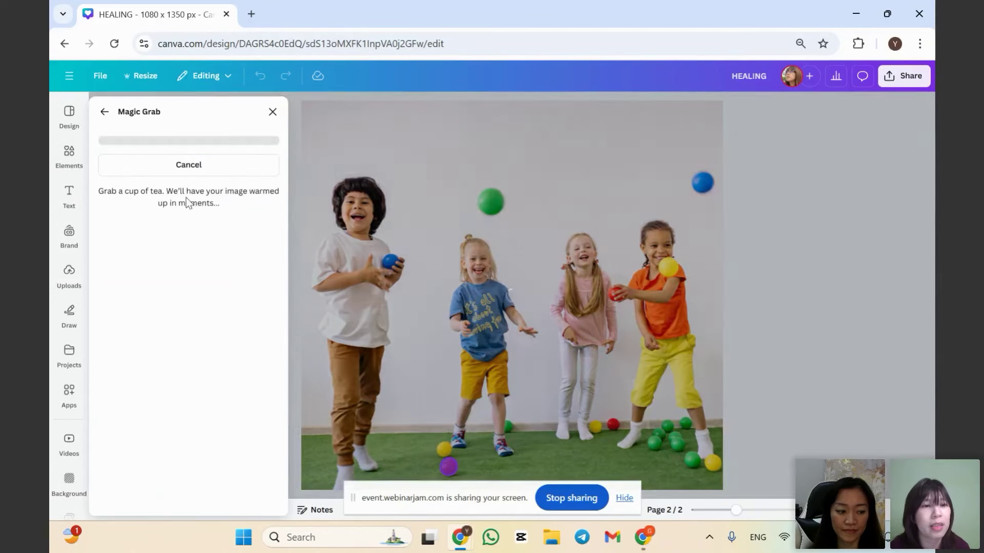
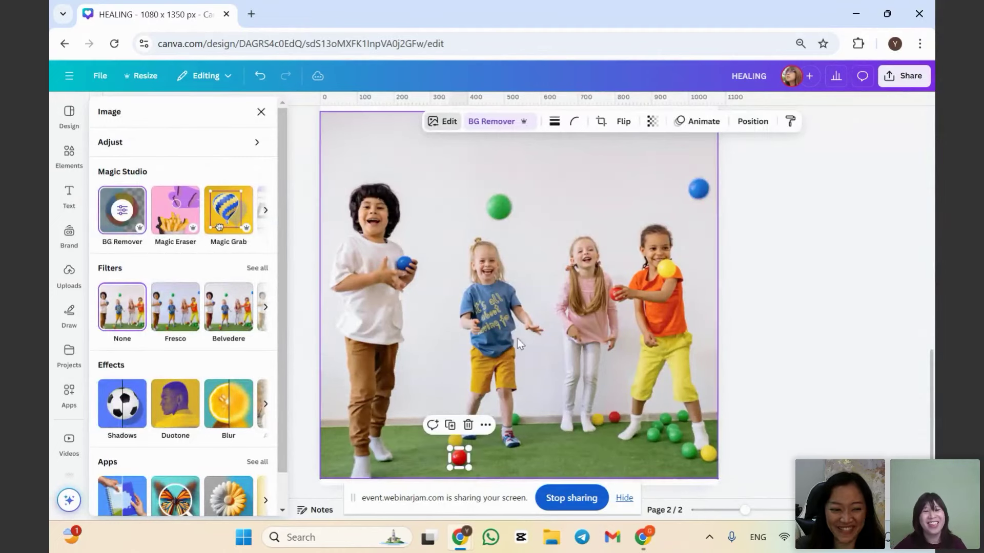
# Move the grabbed red ball across the grass to in front of the girl in the pink top.
pyautogui.scroll(1, 518, 338)
pyautogui.scroll(-1, 563, 328)
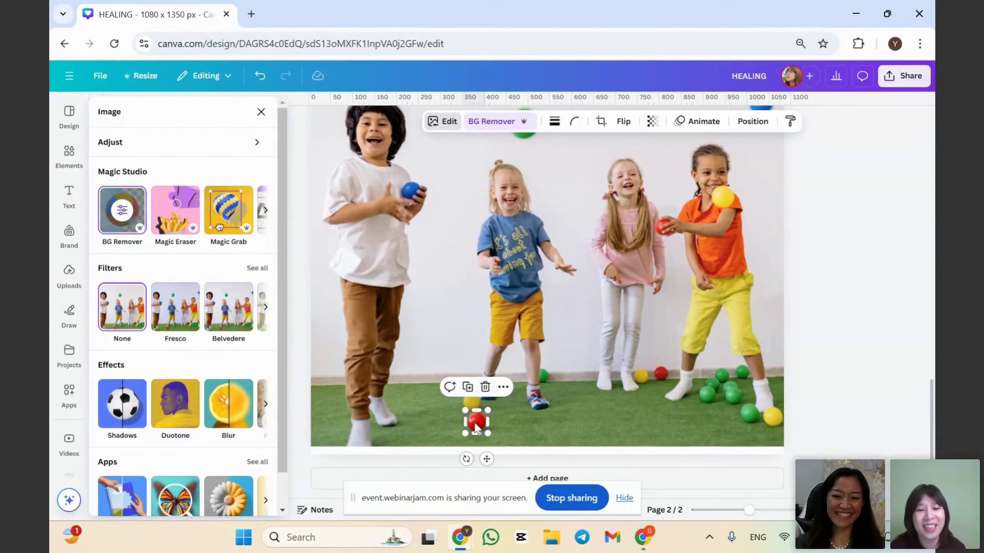
pyautogui.moveTo(480, 422); pyautogui.dragTo(637, 410)
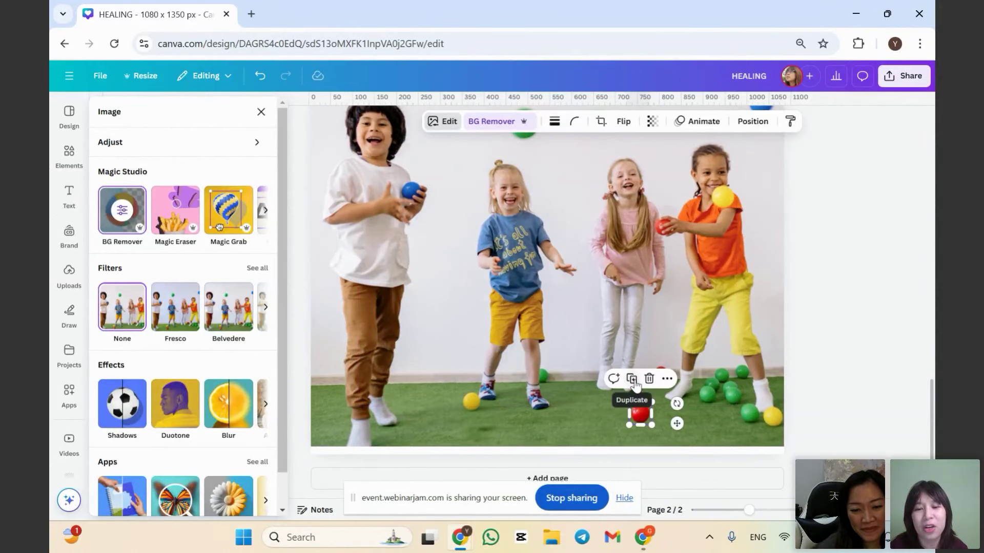
# Duplicate the red ball twice, placing one copy in front of the child in blue and one beside the boy in brown trousers.
pyautogui.click(633, 380)
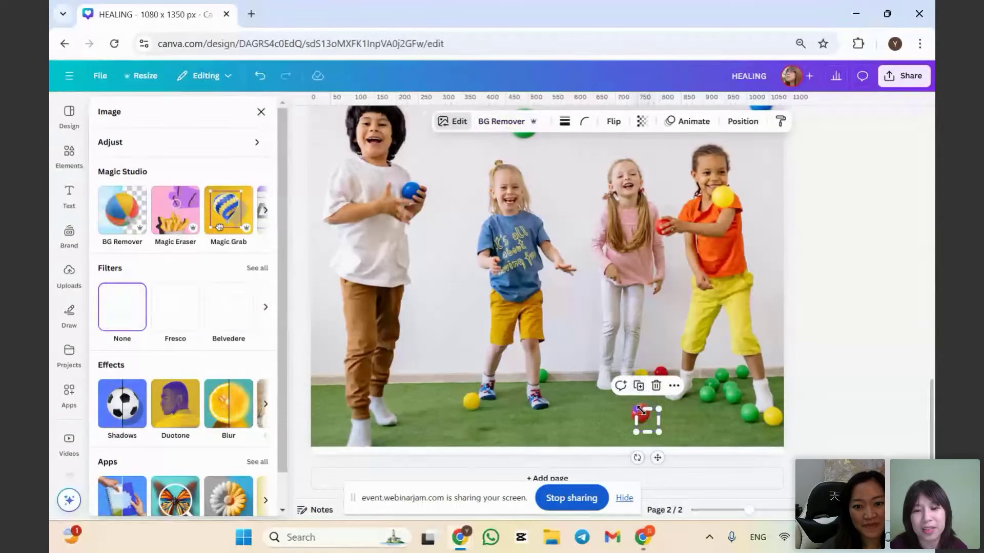
pyautogui.moveTo(642, 415); pyautogui.dragTo(567, 418)
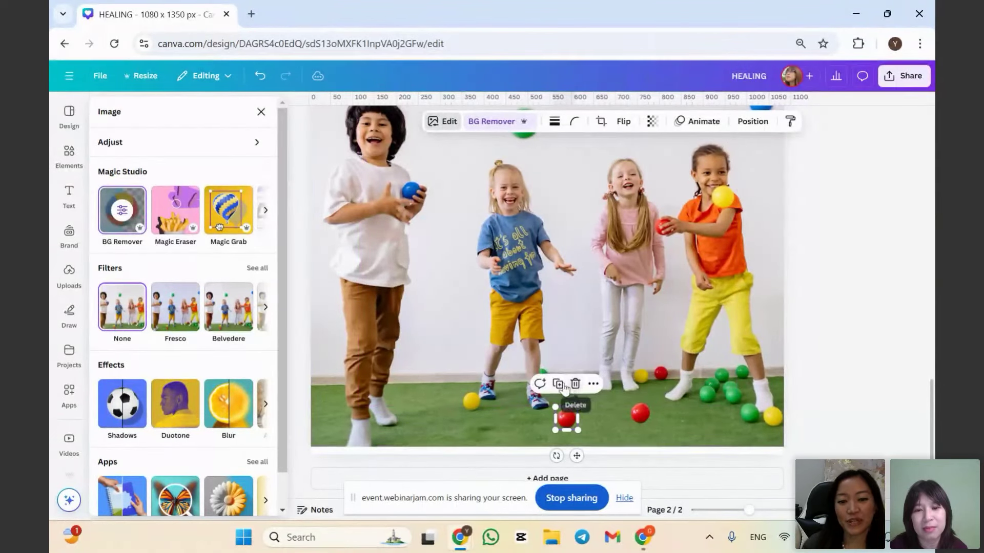
pyautogui.hotkey('ctrl', 'd')
pyautogui.moveTo(573, 420); pyautogui.dragTo(429, 404)
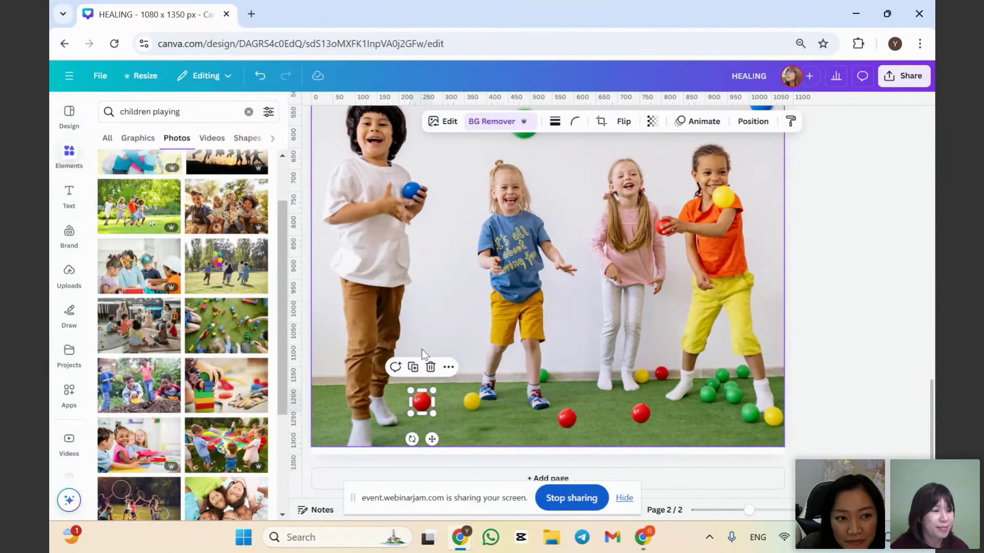
pyautogui.click(865, 348)
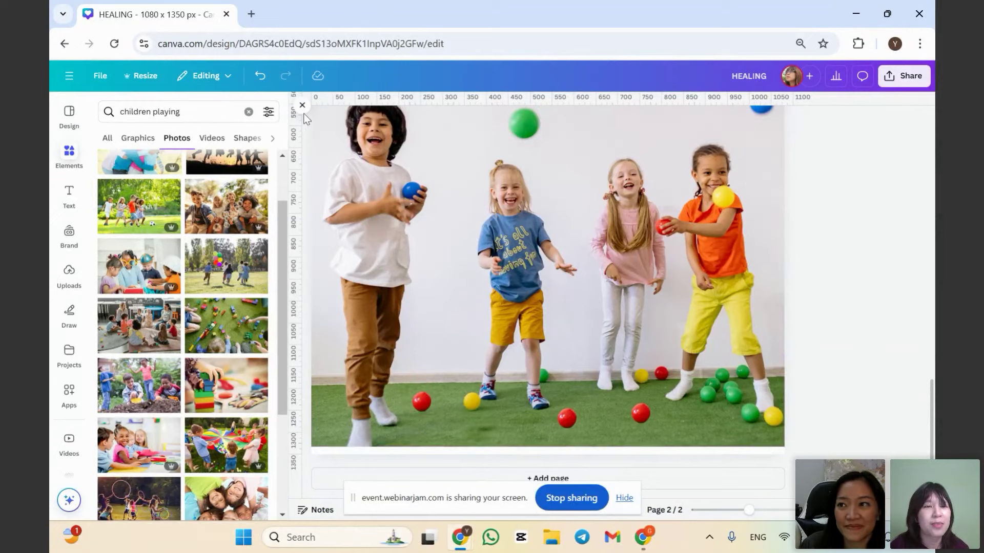
# Examine the Magic Studio tools available for the page 2 children photo.
pyautogui.click(379, 183)
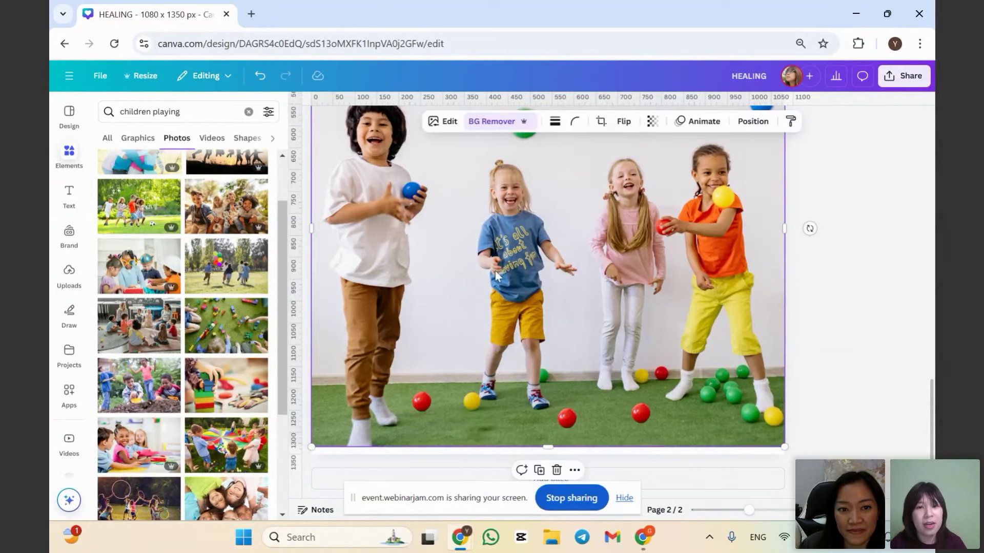
pyautogui.scroll(-2, 495, 272)
pyautogui.click(435, 121)
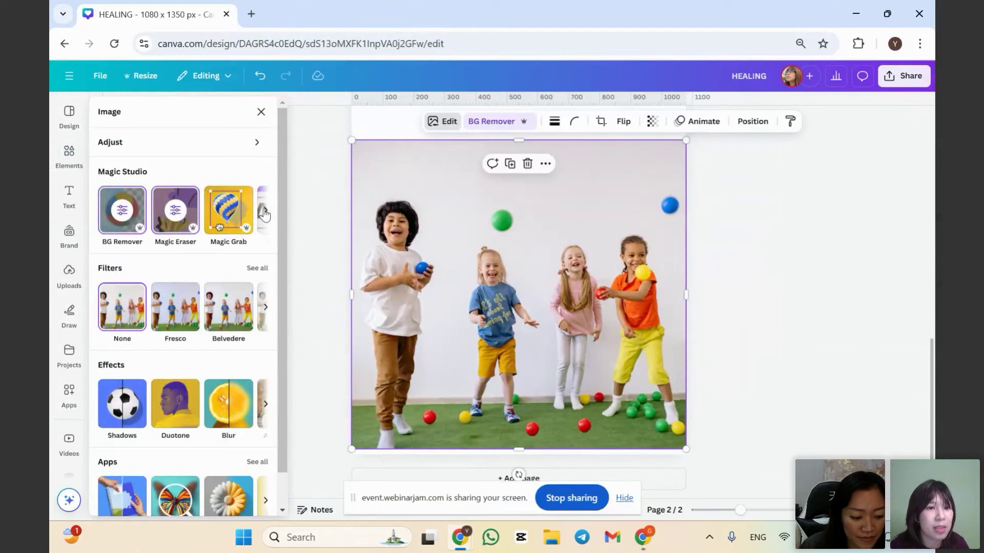
pyautogui.click(264, 214)
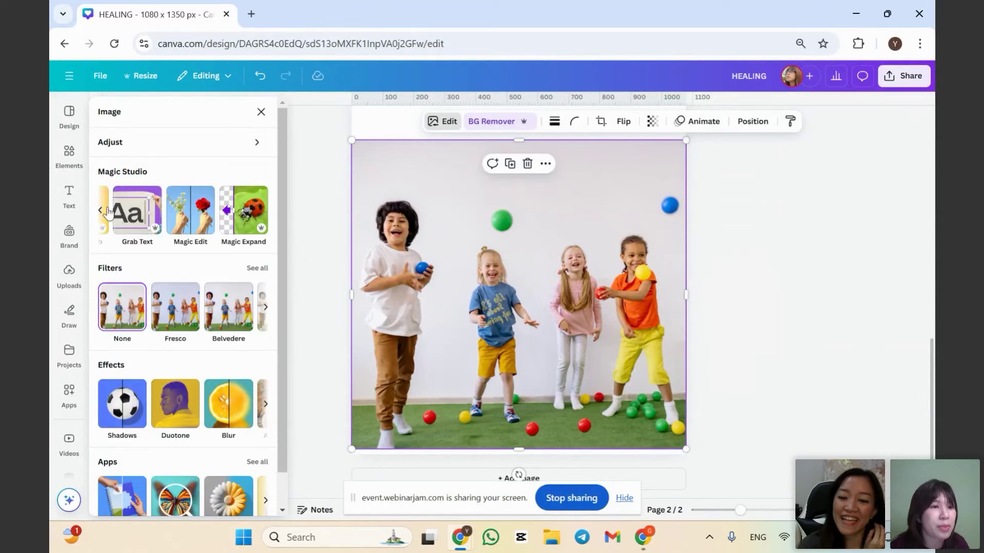
pyautogui.hscroll(-2, 125, 210)
pyautogui.hscroll(-2, 126, 210)
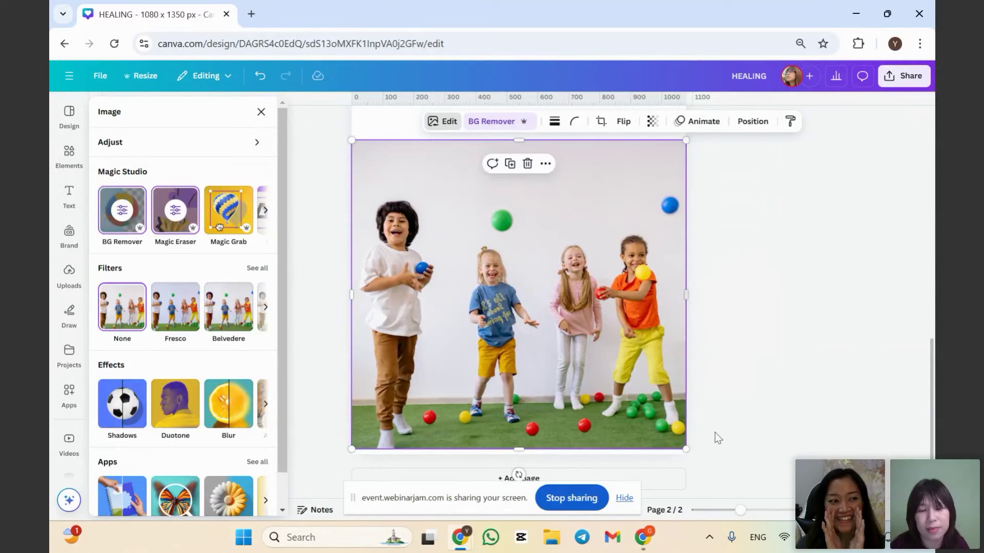
# Add a blank third page and bring up the Magic Edit and Magic Expand tools for the page 2 photo.
pyautogui.click(518, 478)
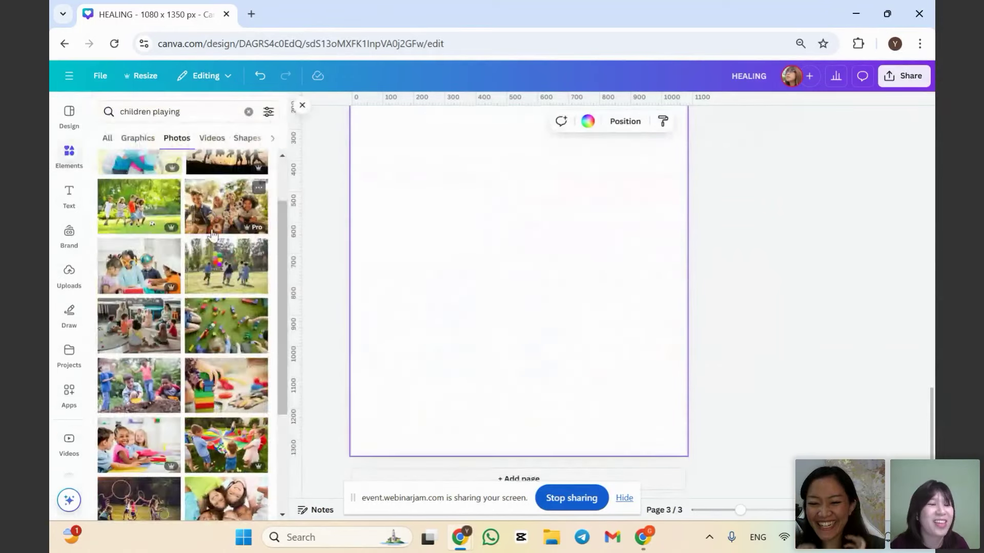
pyautogui.scroll(8, 429, 216)
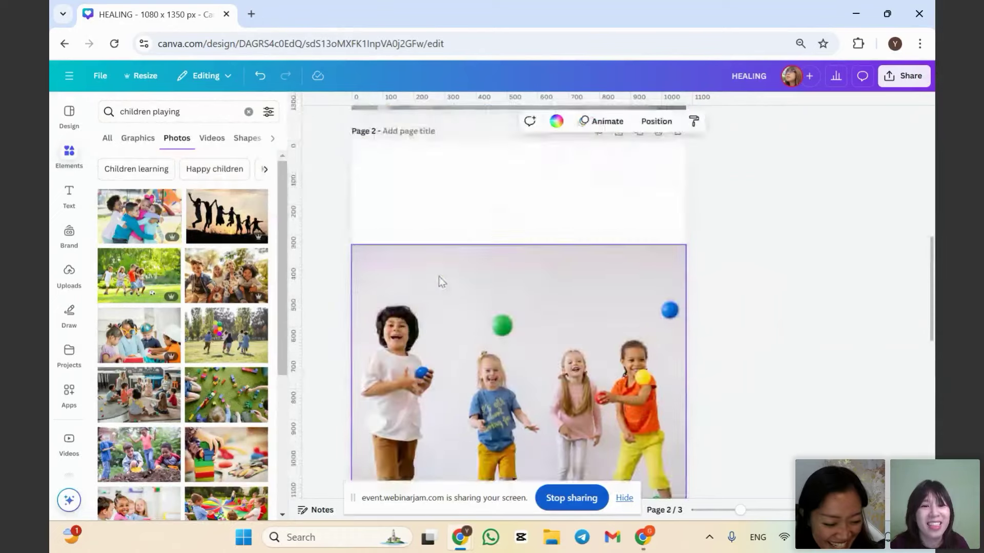
pyautogui.click(438, 279)
pyautogui.click(444, 121)
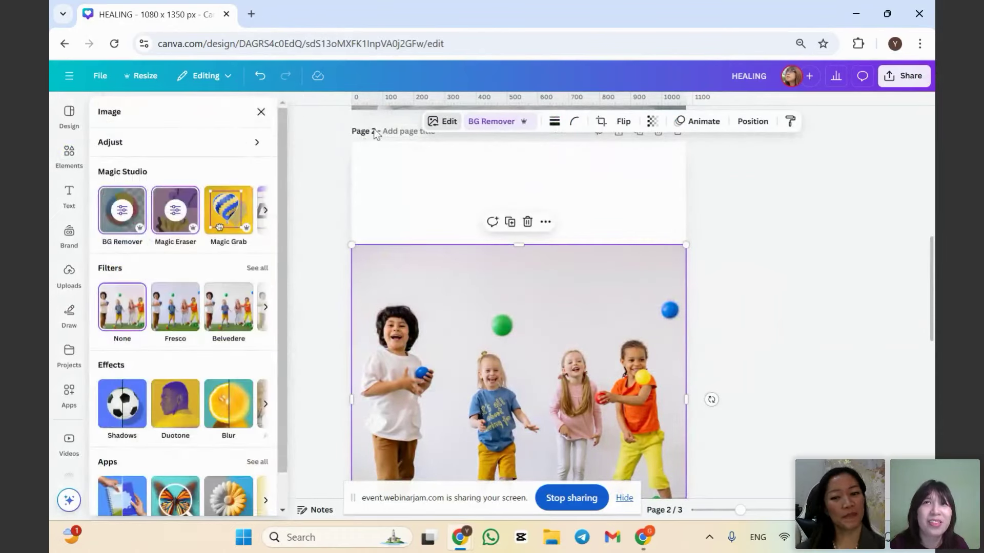
pyautogui.click(265, 213)
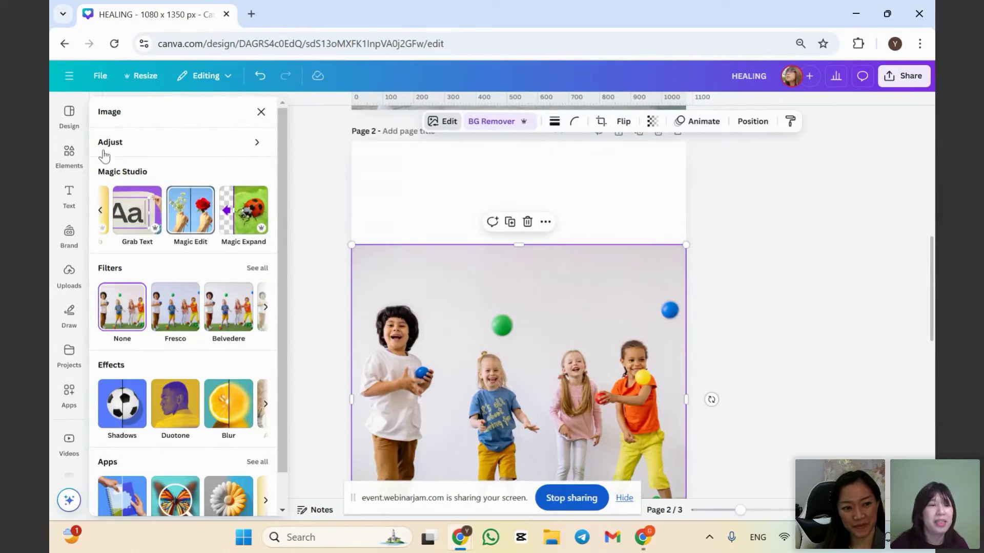
# Search the elements library for "snowman", limit the results to photos, and browse them for page 3.
pyautogui.click(68, 153)
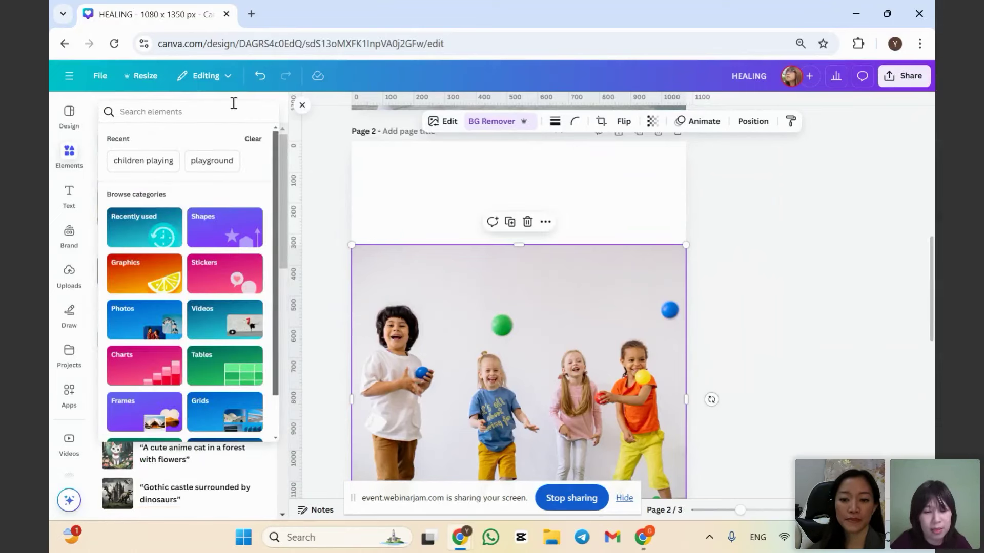
pyautogui.write('christmas')
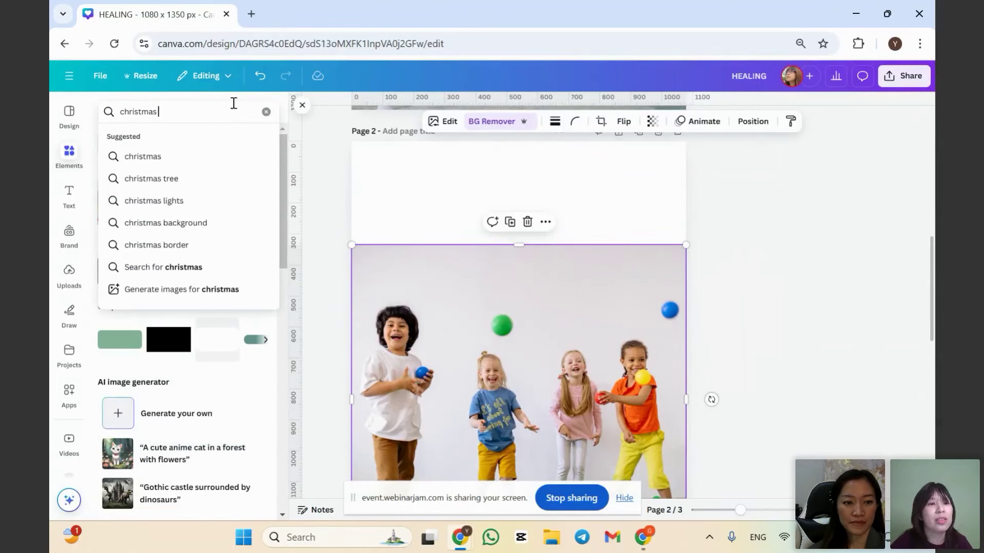
pyautogui.write(' s')
pyautogui.hotkey('ctrl', 'a')
pyautogui.write('snowman')
pyautogui.press('Return')
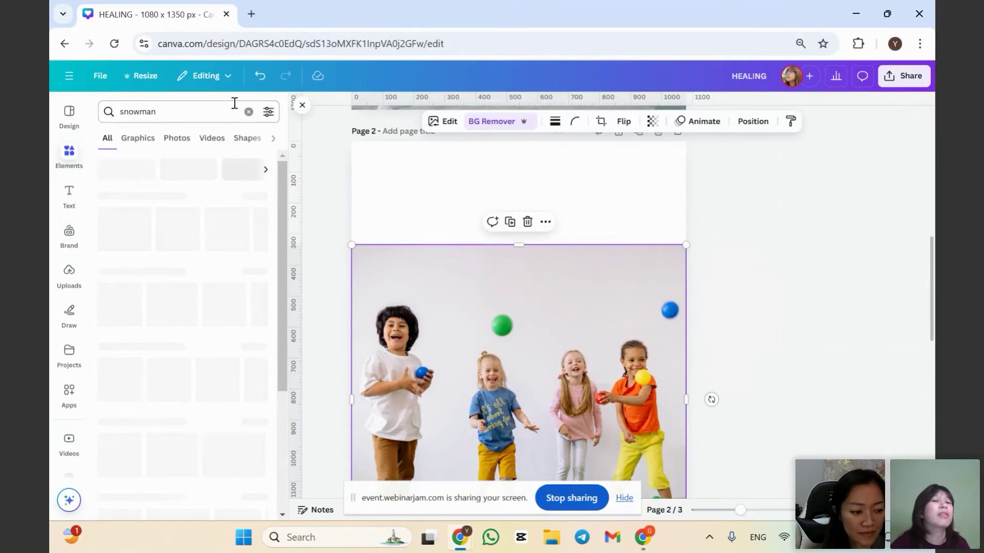
pyautogui.click(176, 140)
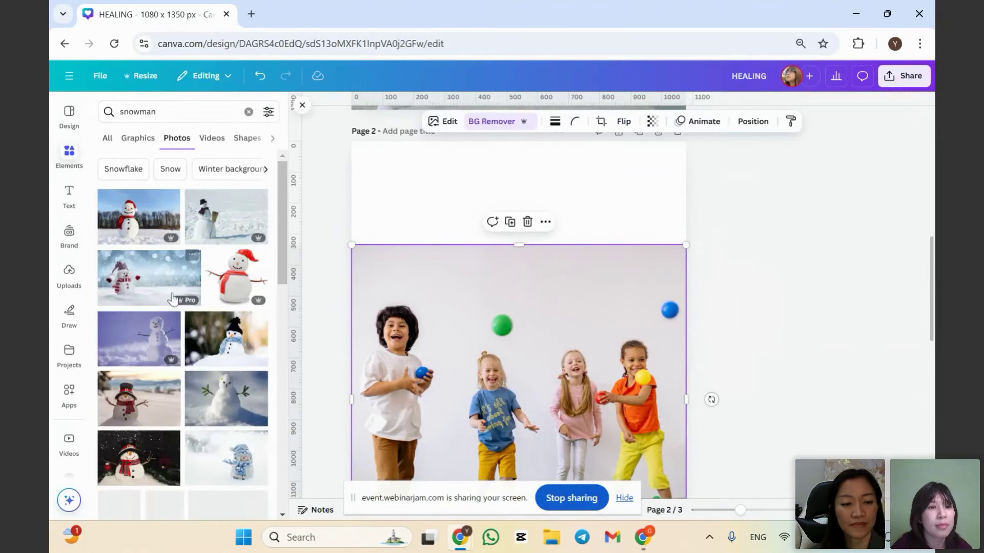
pyautogui.scroll(-1, 205, 313)
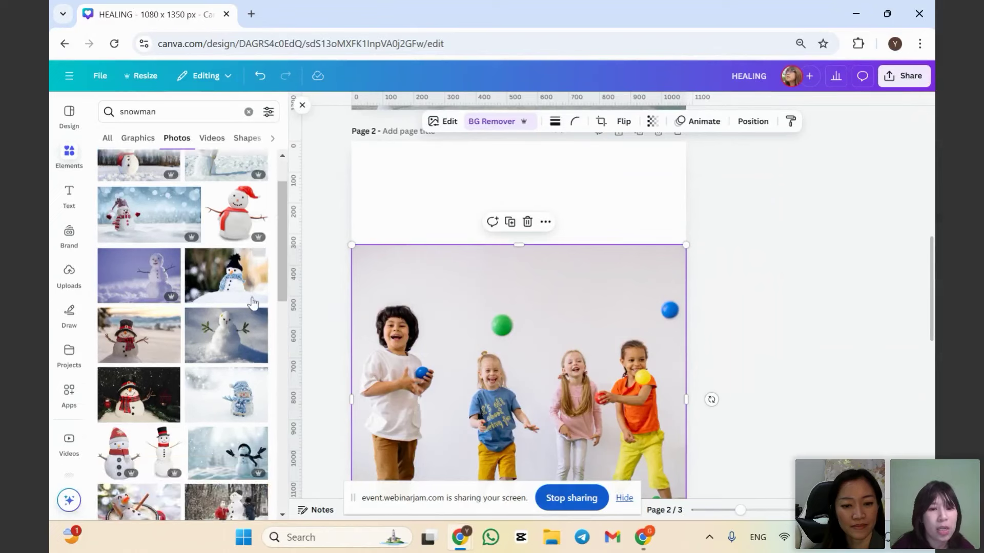
pyautogui.scroll(-8, 492, 275)
pyautogui.scroll(1, 128, 268)
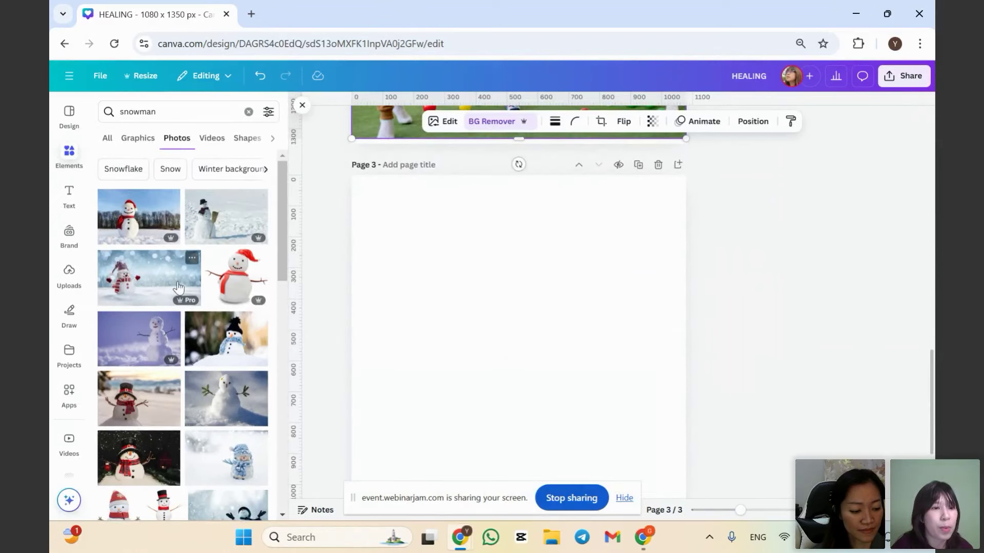
# Add the photo of the snowman with a knitted hat and striped scarf to page 3 and enlarge it past the page width.
pyautogui.click(143, 283)
pyautogui.moveTo(382, 310); pyautogui.dragTo(340, 275)
pyautogui.moveTo(492, 369); pyautogui.dragTo(509, 301)
pyautogui.moveTo(673, 388); pyautogui.dragTo(721, 425)
pyautogui.moveTo(615, 380); pyautogui.dragTo(586, 378)
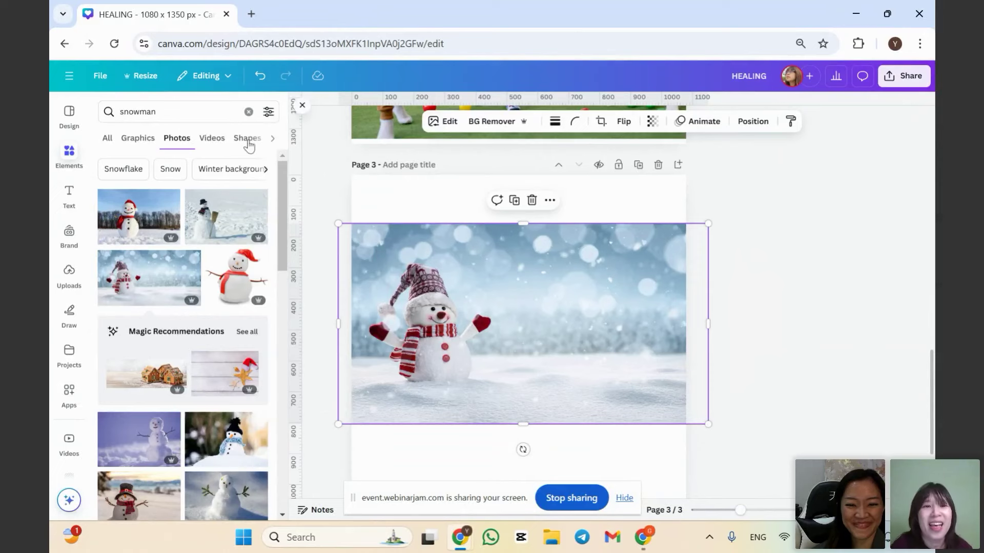
# Start Magic Edit on the snowman photo and brush a triangular tree-shaped area on the snow to the right of the snowman.
pyautogui.click(444, 121)
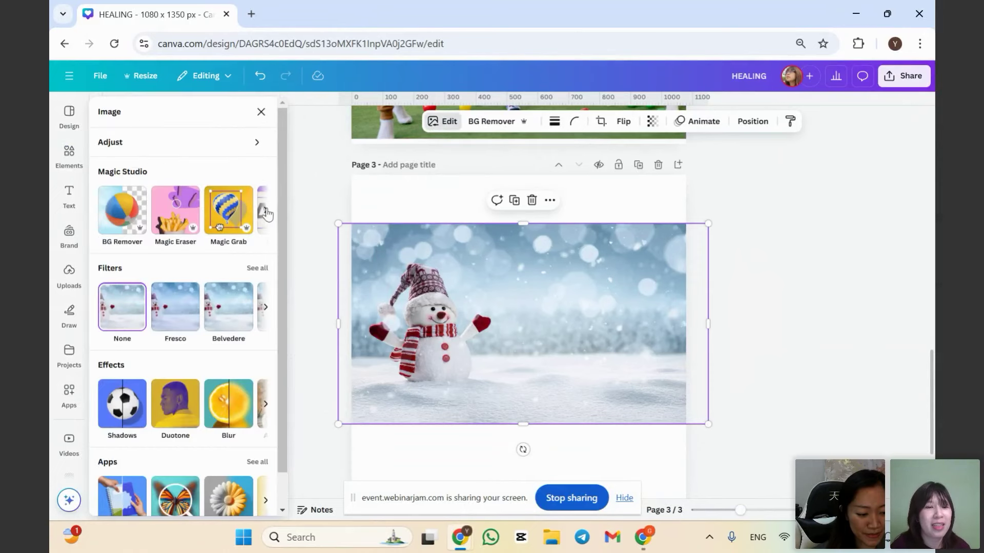
pyautogui.click(266, 211)
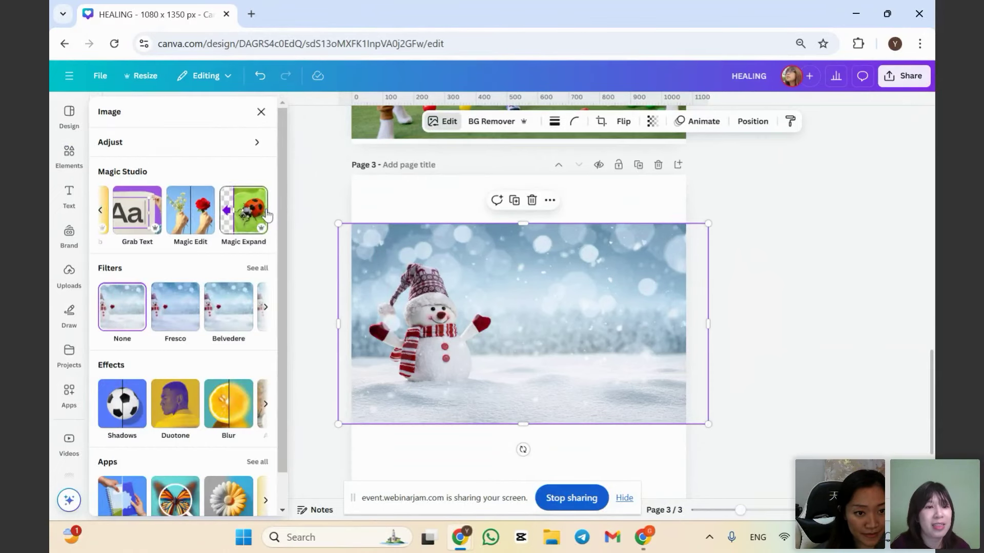
pyautogui.click(182, 218)
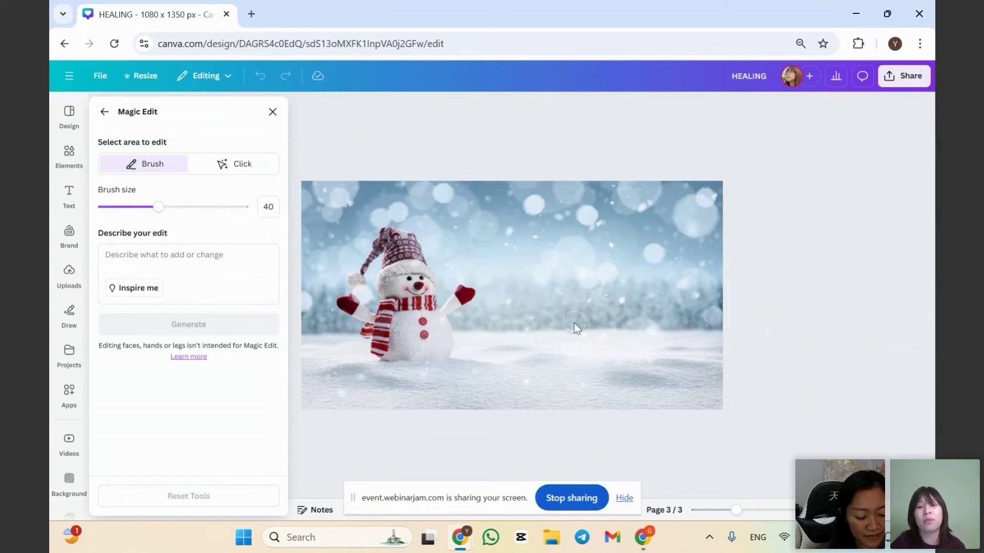
pyautogui.moveTo(544, 401); pyautogui.dragTo(621, 265)
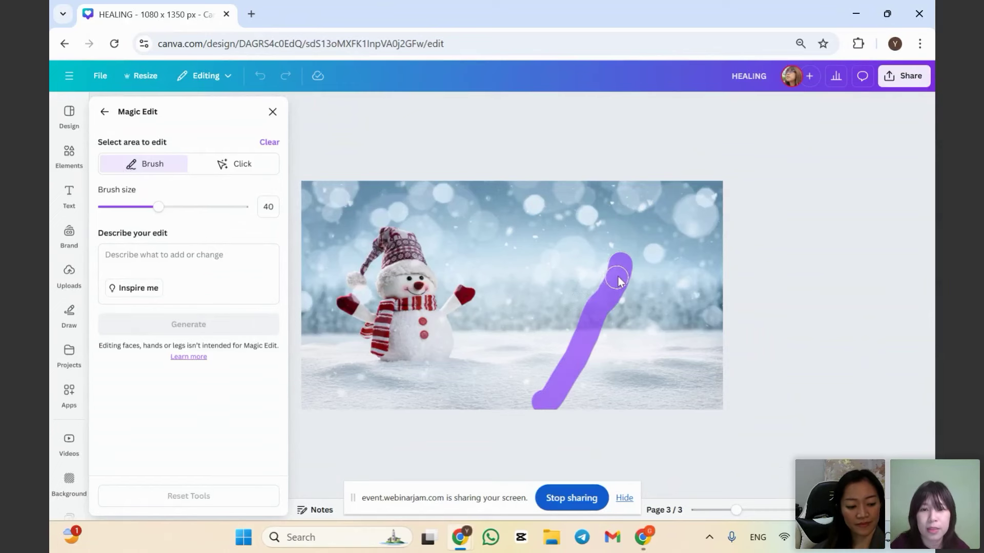
pyautogui.moveTo(620, 403)
pyautogui.mouseDown()
pyautogui.moveTo(559, 402)
pyautogui.moveTo(611, 306)
pyautogui.moveTo(616, 395)
pyautogui.mouseUp()
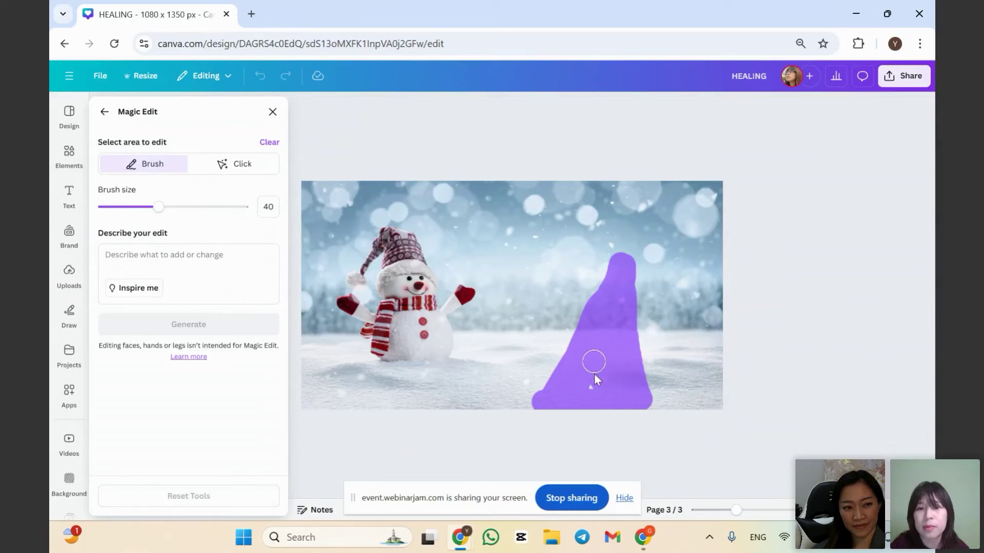
# Describe the edit as "add the christmas tree" and generate versions for the brushed area.
pyautogui.click(198, 264)
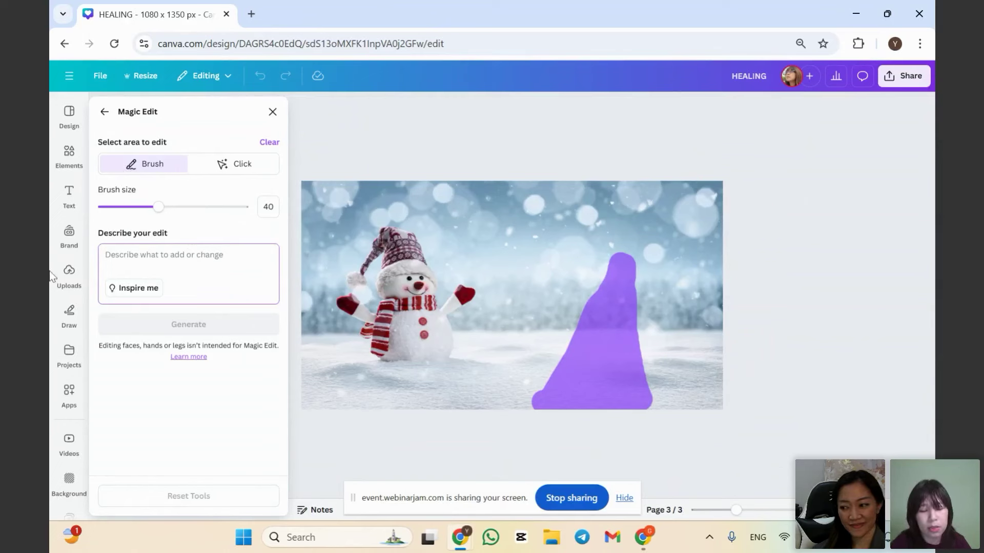
pyautogui.write('add the chri')
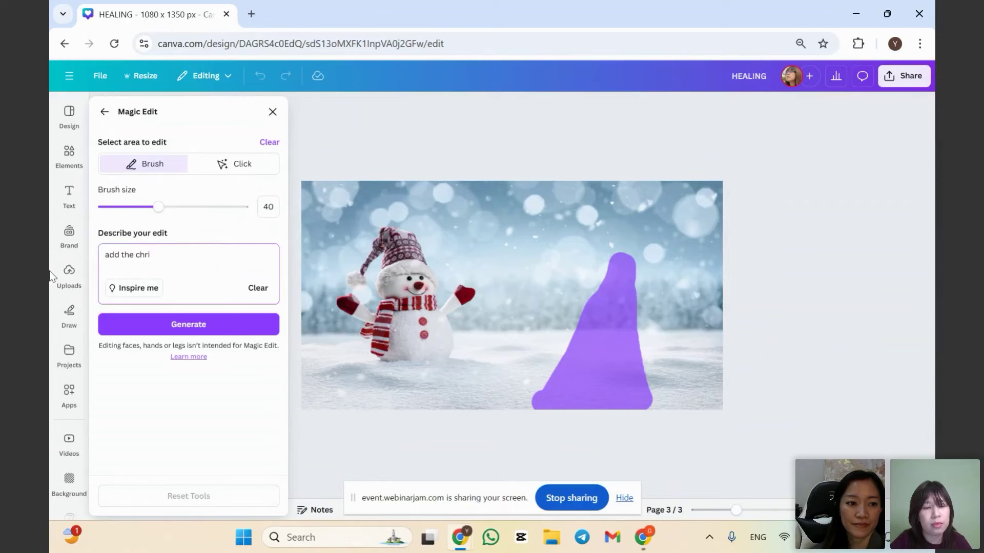
pyautogui.write('stmas tree')
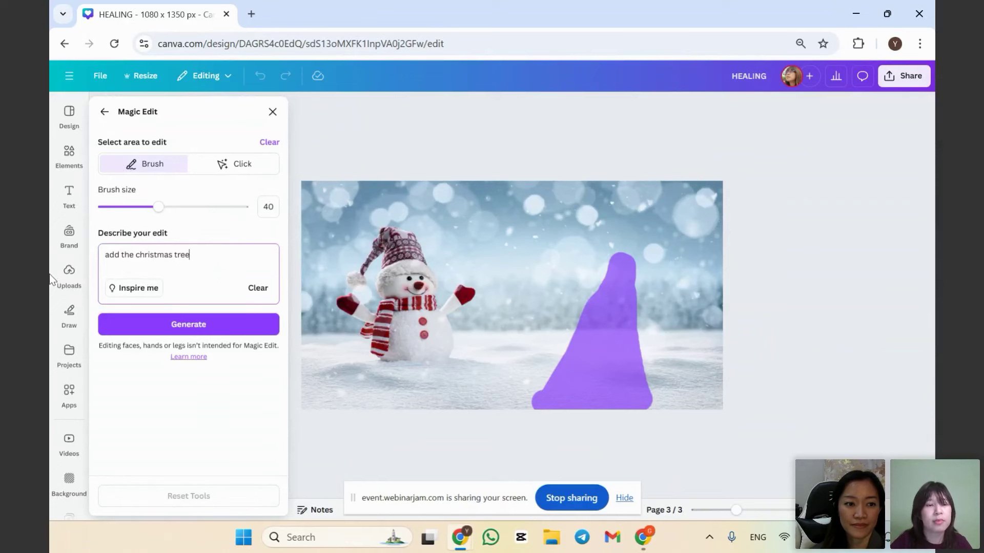
pyautogui.click(156, 323)
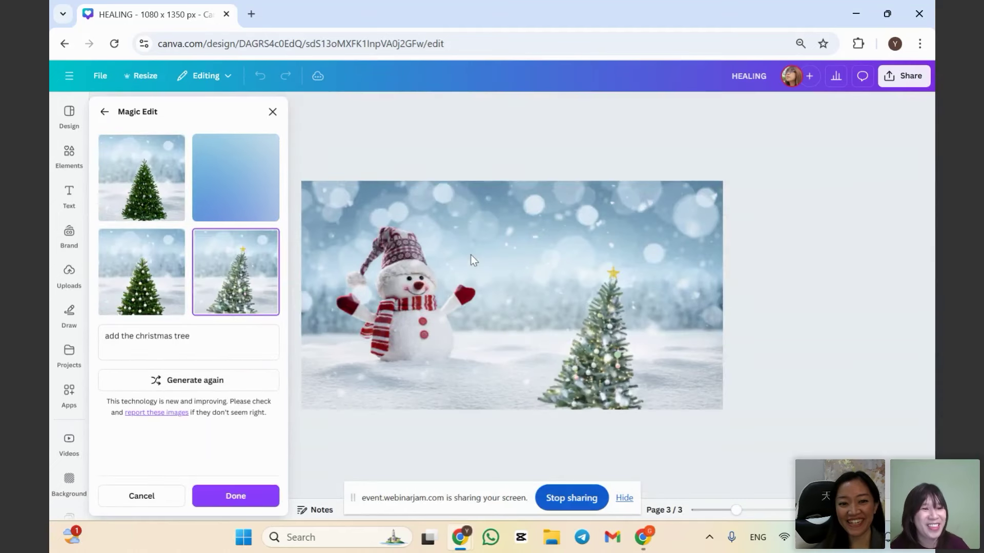
# Preview the generated Christmas tree versions with the plain and decorated green trees, and discard them all.
pyautogui.click(144, 192)
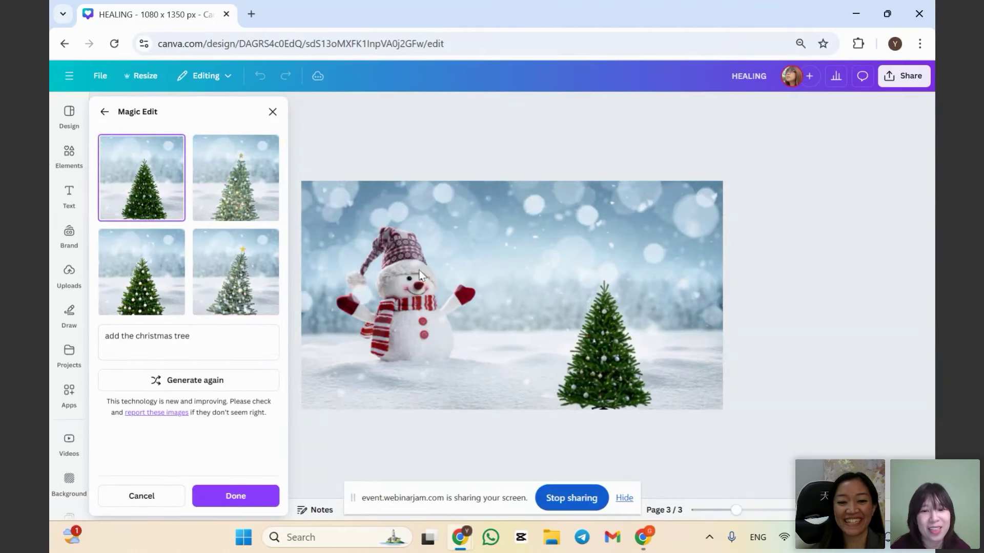
pyautogui.click(175, 261)
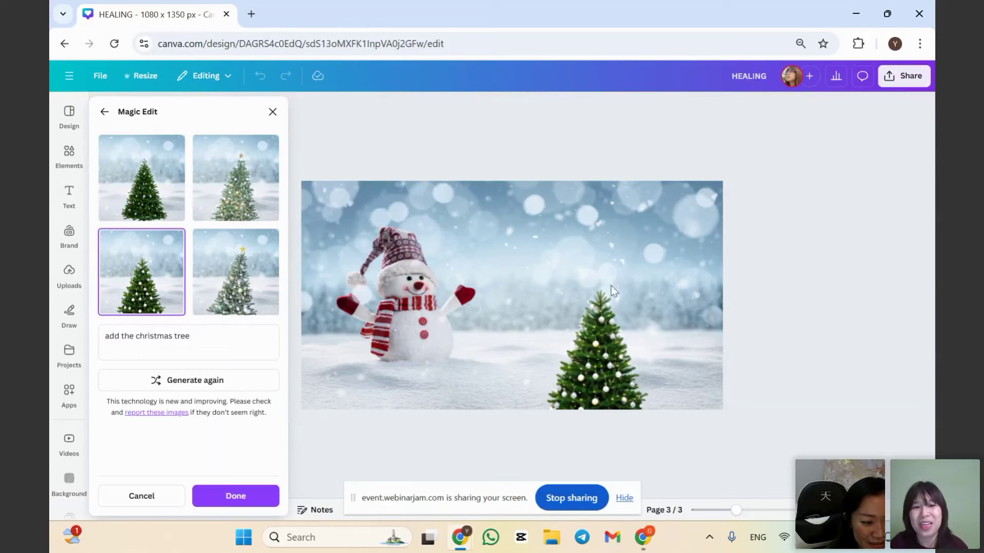
pyautogui.moveTo(194, 340); pyautogui.dragTo(233, 336)
pyautogui.click(222, 345)
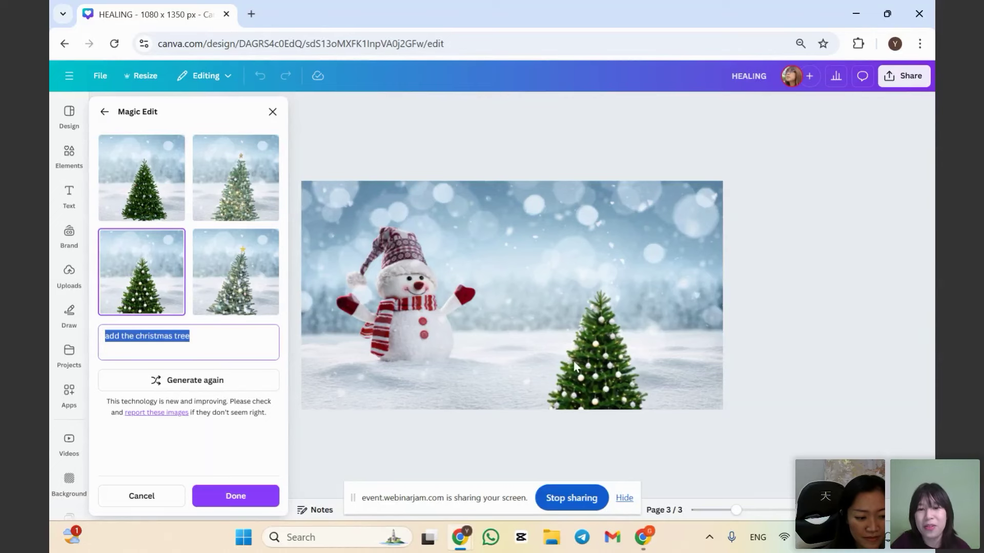
pyautogui.click(151, 495)
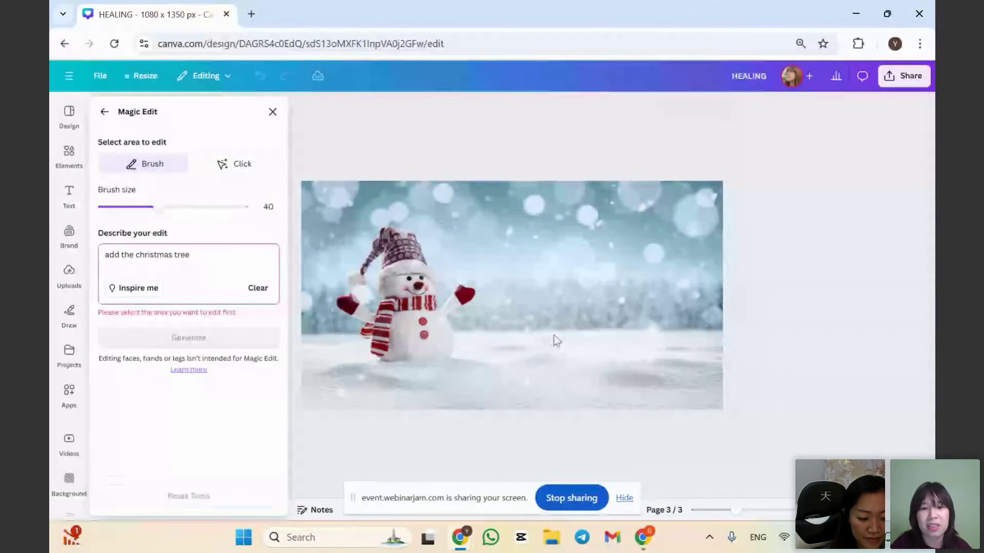
# Brush a taller tree shape with a trunk beside the snowman and generate versions with the prompt "add the christmas tree".
pyautogui.moveTo(563, 357)
pyautogui.mouseDown()
pyautogui.moveTo(592, 311)
pyautogui.moveTo(605, 247)
pyautogui.moveTo(624, 319)
pyautogui.moveTo(595, 370)
pyautogui.moveTo(567, 374)
pyautogui.mouseUp()
pyautogui.moveTo(600, 345)
pyautogui.mouseDown()
pyautogui.moveTo(600, 308)
pyautogui.moveTo(616, 359)
pyautogui.mouseUp()
pyautogui.moveTo(596, 410)
pyautogui.mouseDown()
pyautogui.moveTo(615, 395)
pyautogui.moveTo(610, 380)
pyautogui.moveTo(618, 408)
pyautogui.mouseUp()
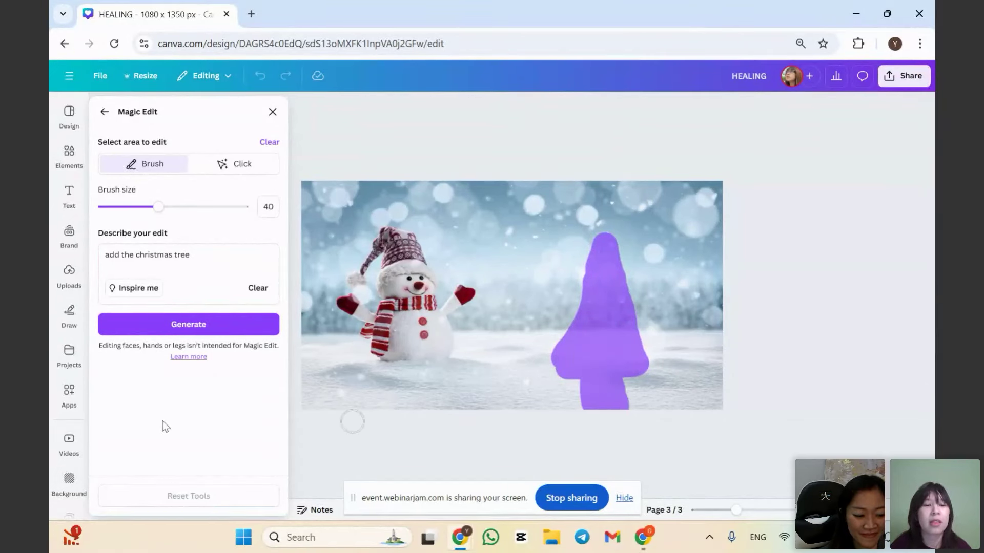
pyautogui.click(193, 256)
pyautogui.click(200, 332)
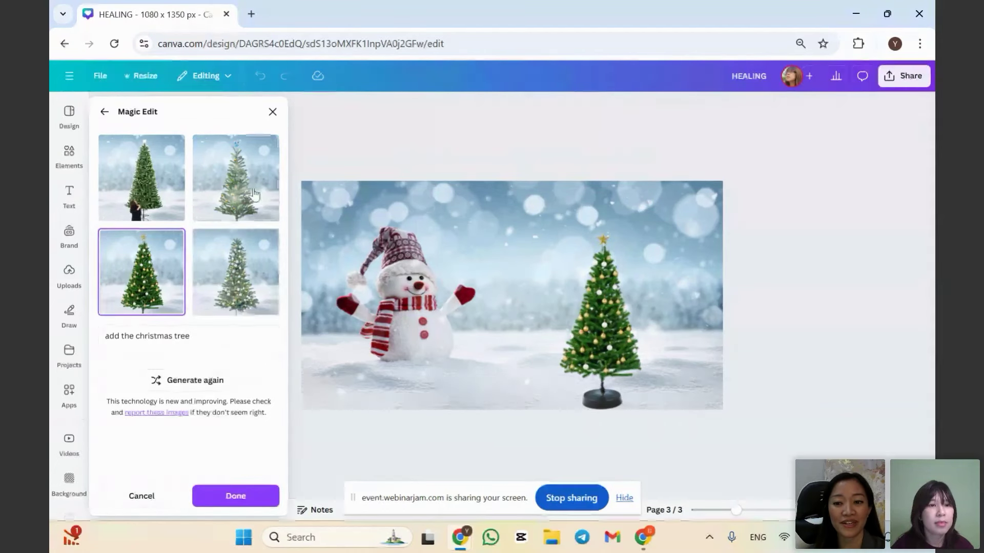
# Compare the four generated Christmas trees and apply the frosted tree with warm lights and a grey base to the photo.
pyautogui.click(251, 192)
pyautogui.click(265, 308)
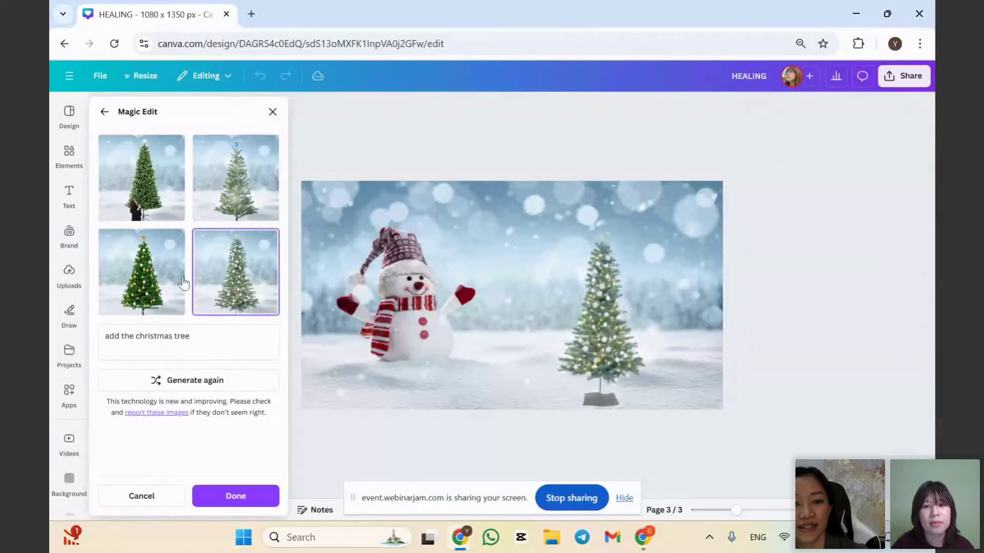
pyautogui.click(128, 282)
pyautogui.click(132, 205)
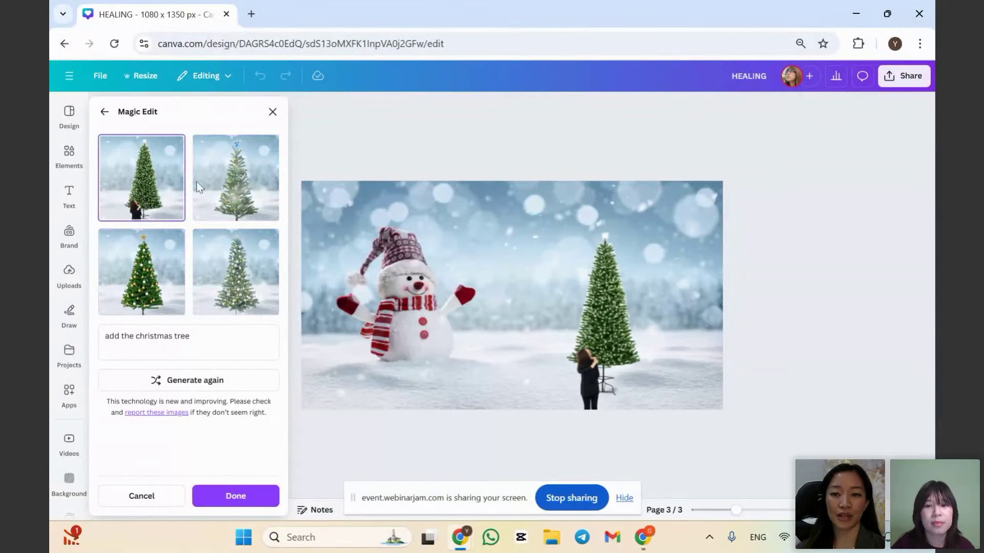
pyautogui.click(247, 188)
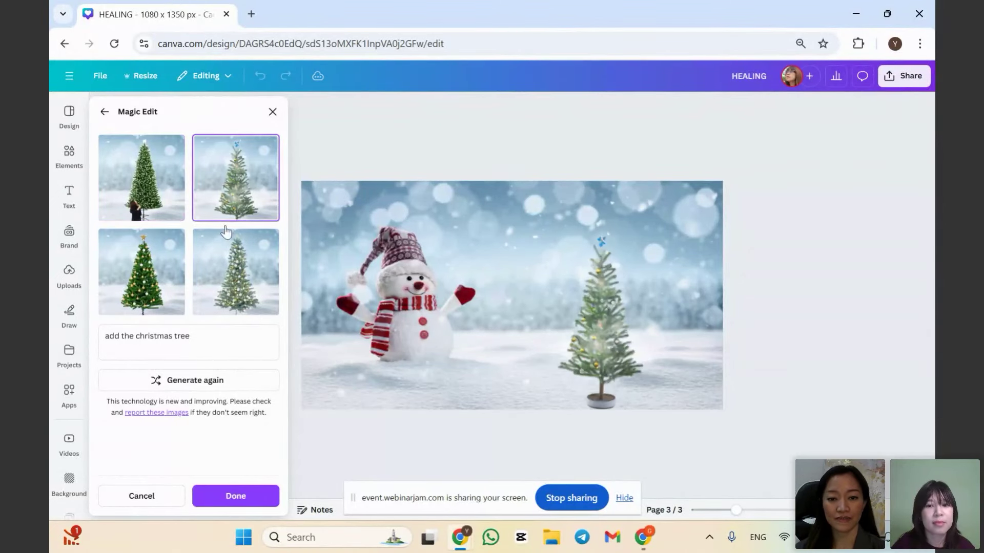
pyautogui.click(221, 280)
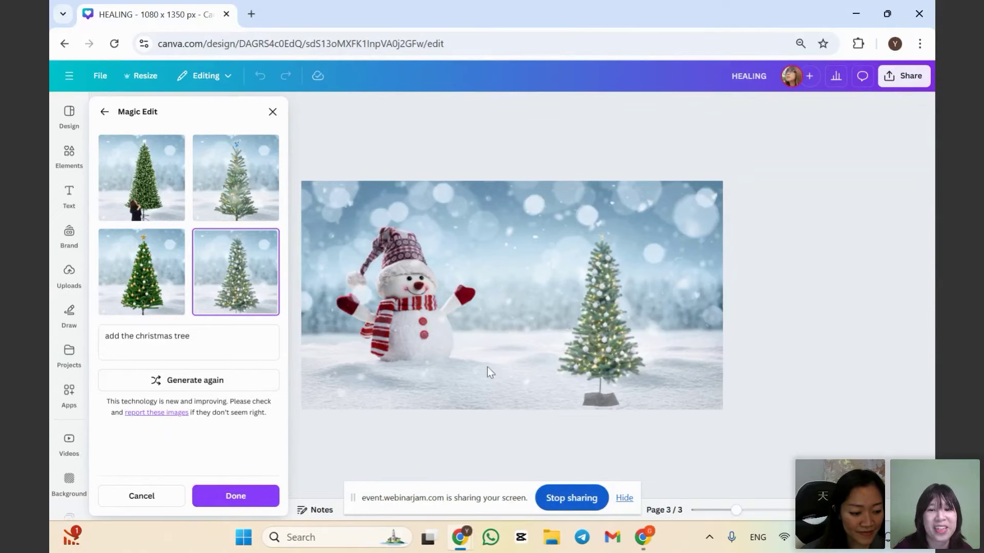
pyautogui.click(233, 496)
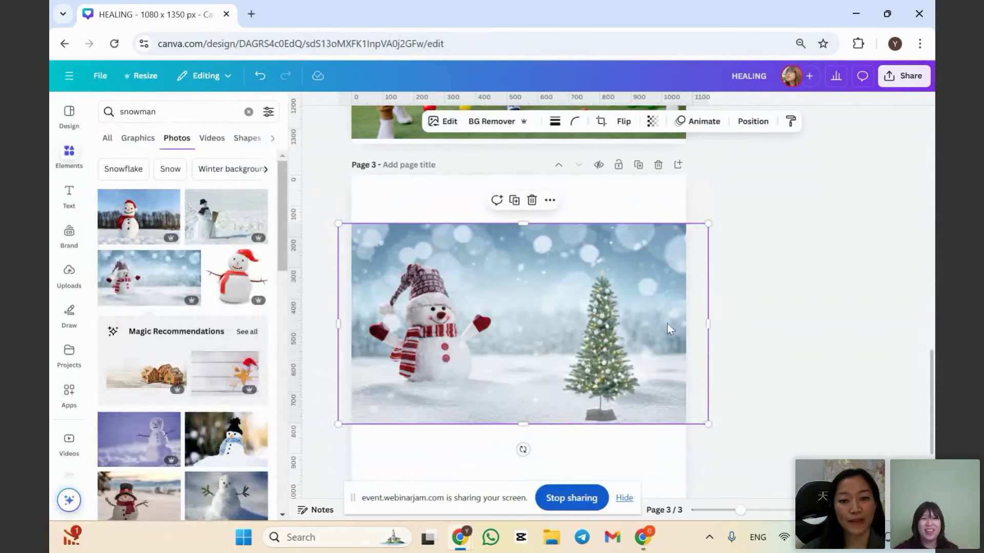
# Expand the snowman photo to the Whole Page size with Magic Expand.
pyautogui.click(447, 125)
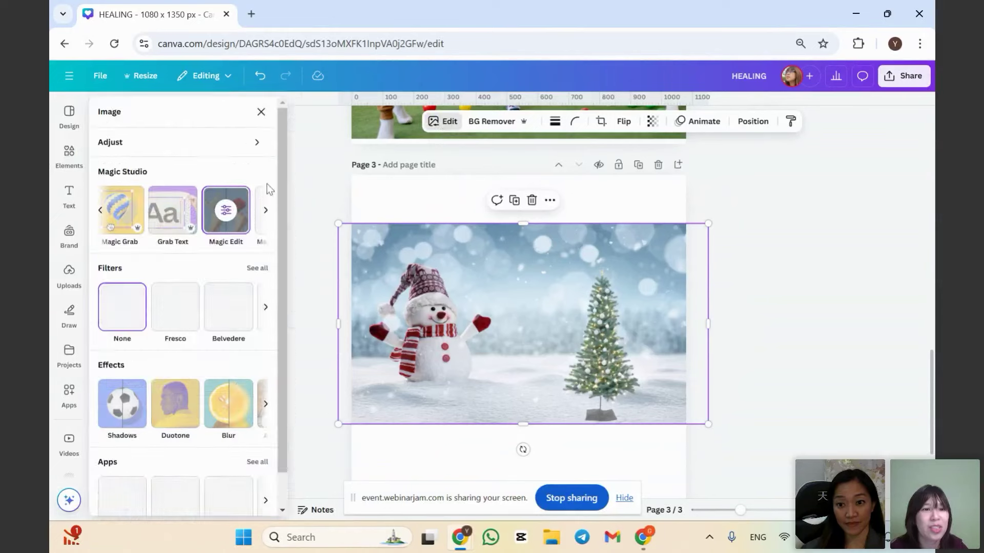
pyautogui.click(265, 211)
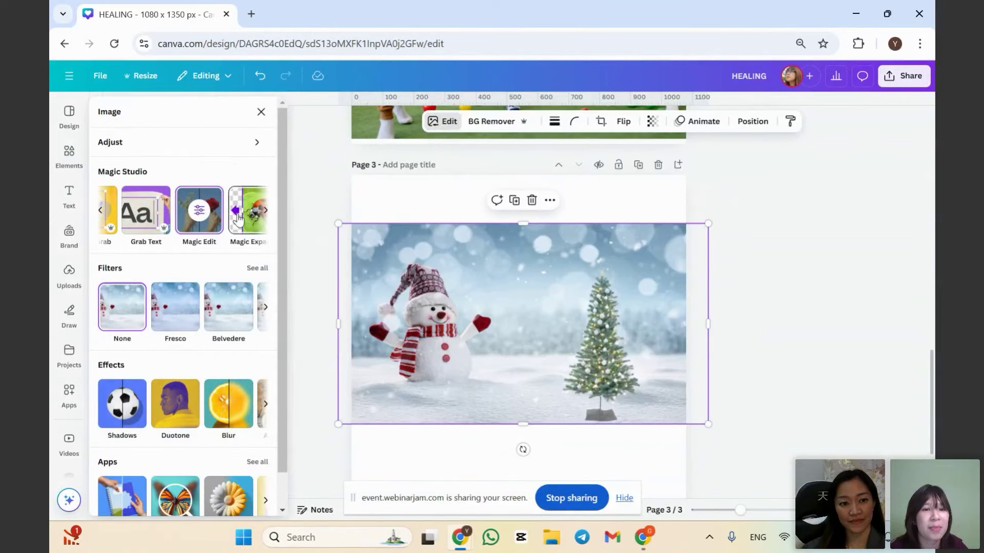
pyautogui.click(237, 216)
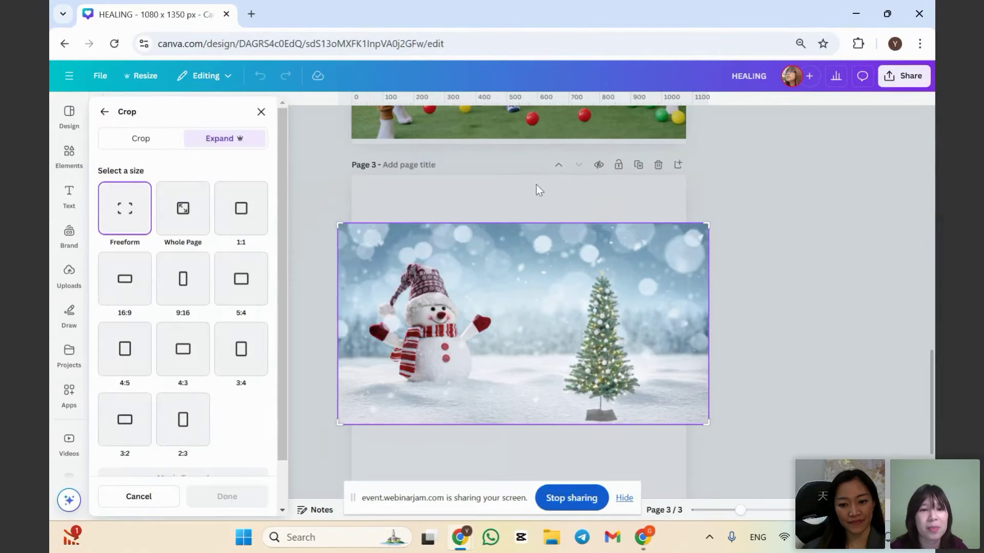
pyautogui.scroll(-3, 479, 278)
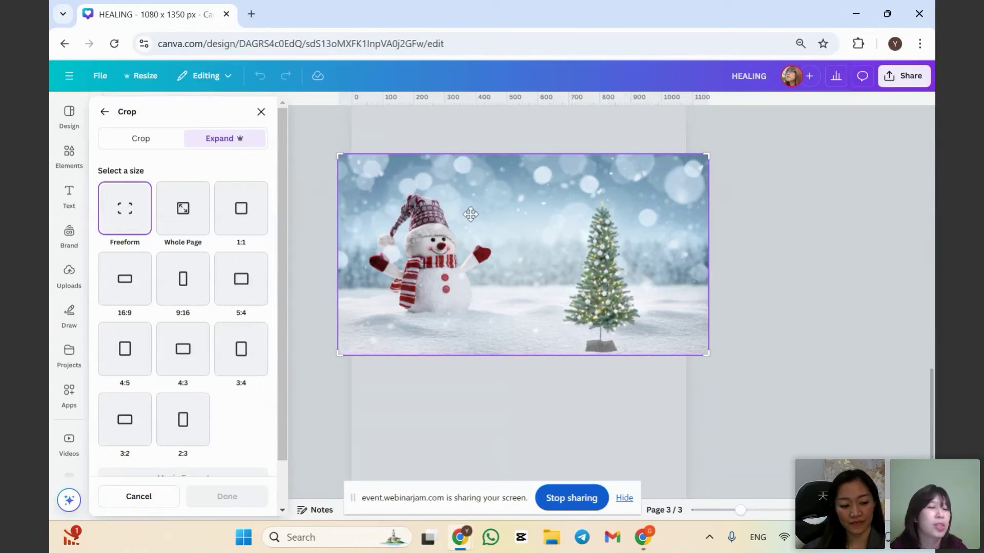
pyautogui.click(189, 216)
pyautogui.click(239, 213)
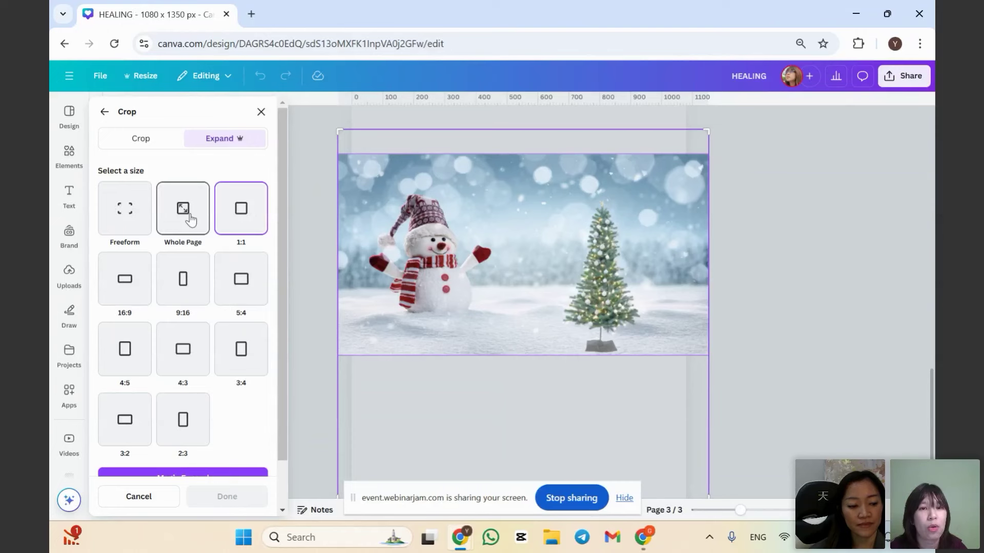
pyautogui.click(190, 219)
pyautogui.scroll(-1, 197, 308)
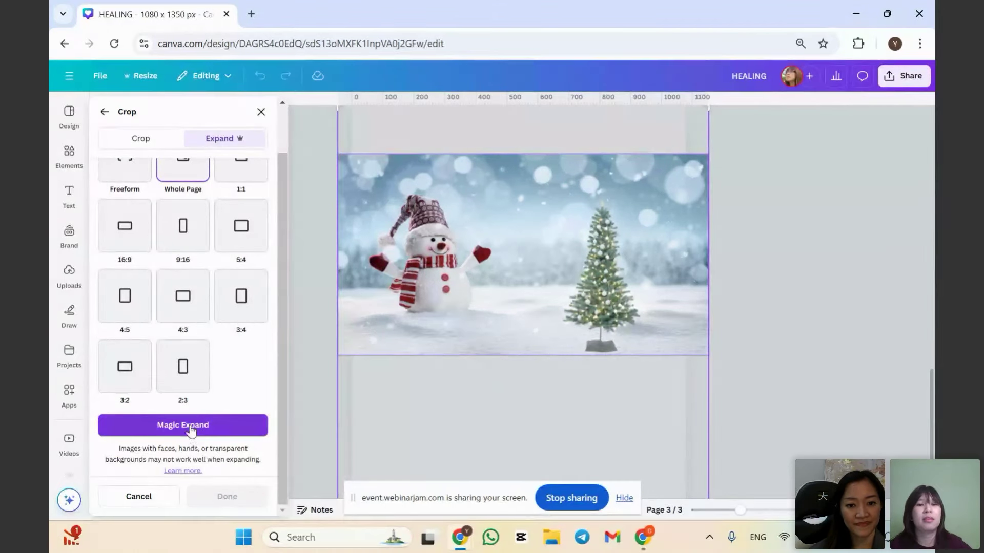
pyautogui.click(191, 427)
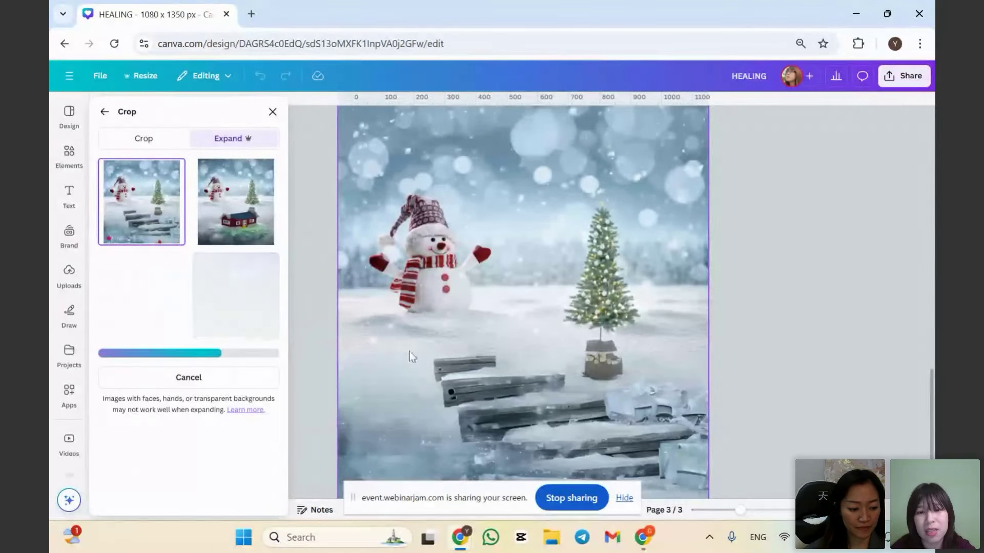
# Compare the Magic Expand results and keep the version with snow-covered wooden planks below the snowman.
pyautogui.click(245, 219)
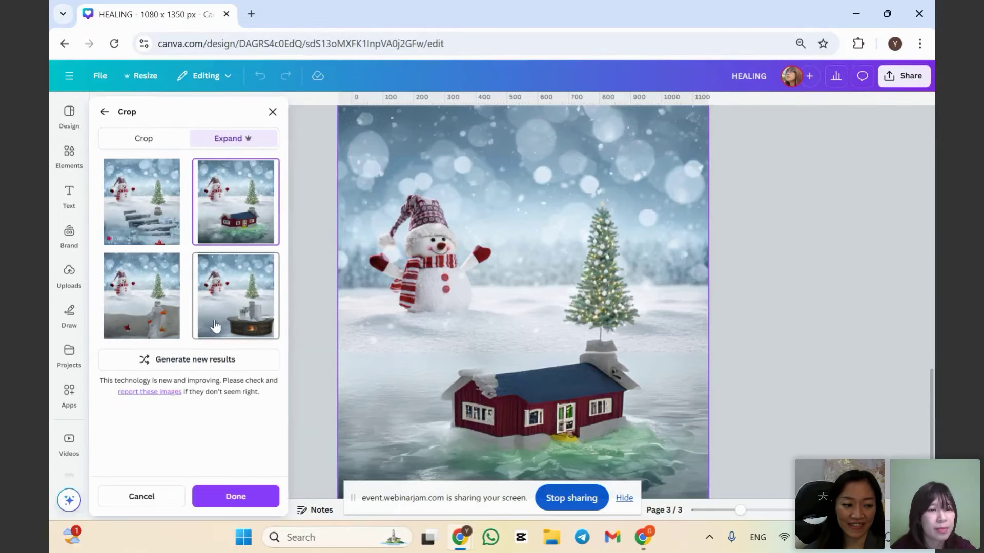
pyautogui.click(221, 311)
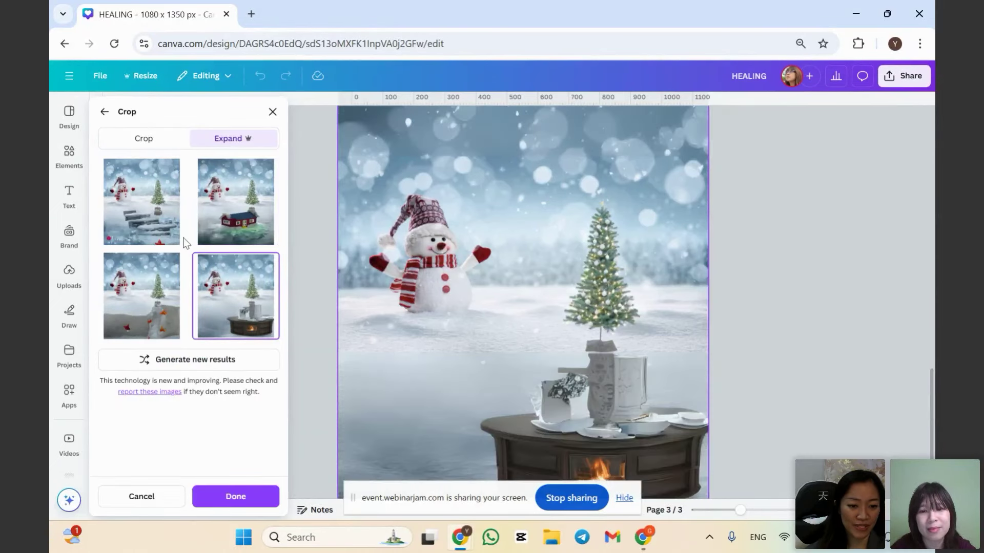
pyautogui.click(148, 215)
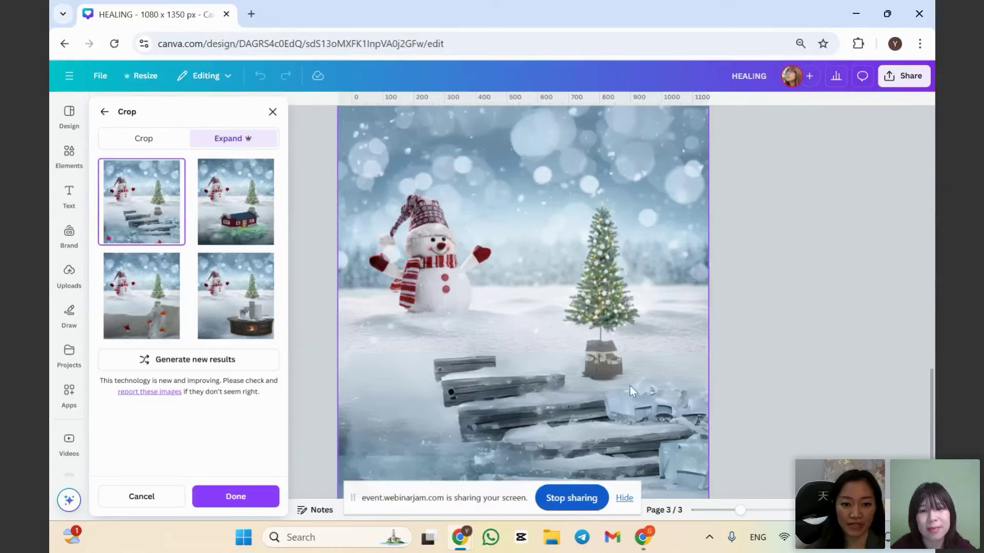
pyautogui.click(770, 302)
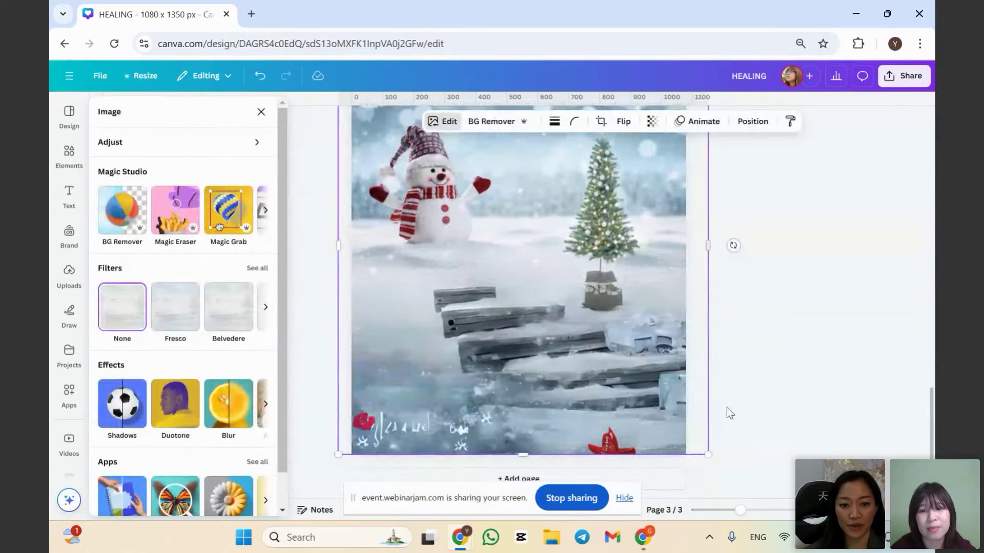
# Fit the expanded snowman photo to page 3 by setting it as the page background, and check the whole page.
pyautogui.moveTo(707, 454); pyautogui.dragTo(681, 449)
pyautogui.rightClick(548, 342)
pyautogui.click(608, 461)
pyautogui.scroll(1, 722, 305)
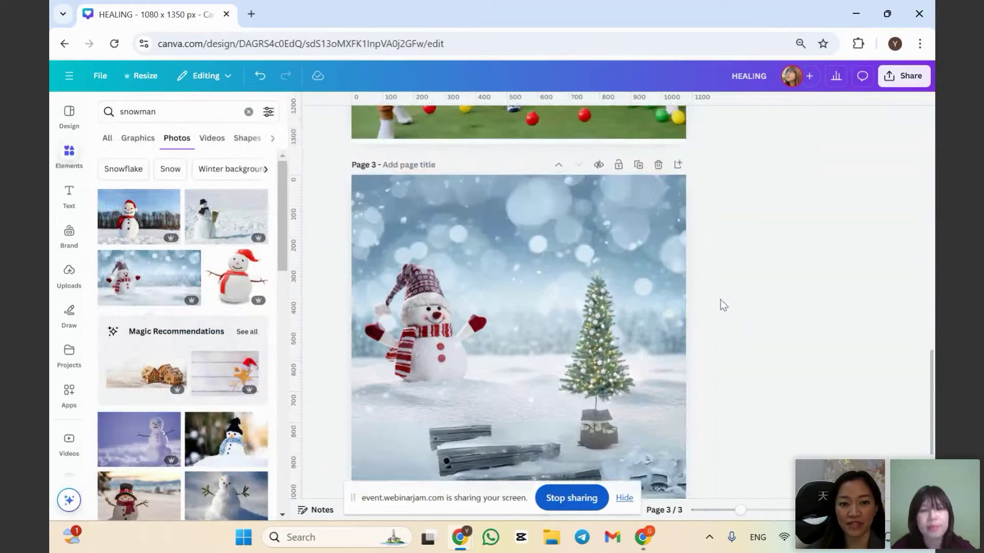
pyautogui.scroll(-2, 720, 300)
pyautogui.scroll(-1, 721, 300)
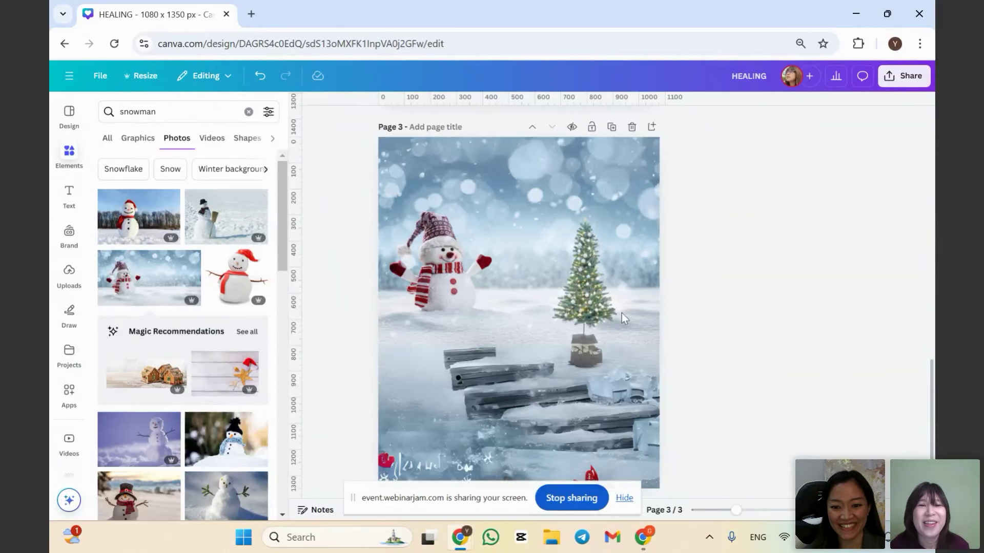
pyautogui.scroll(-1, 602, 389)
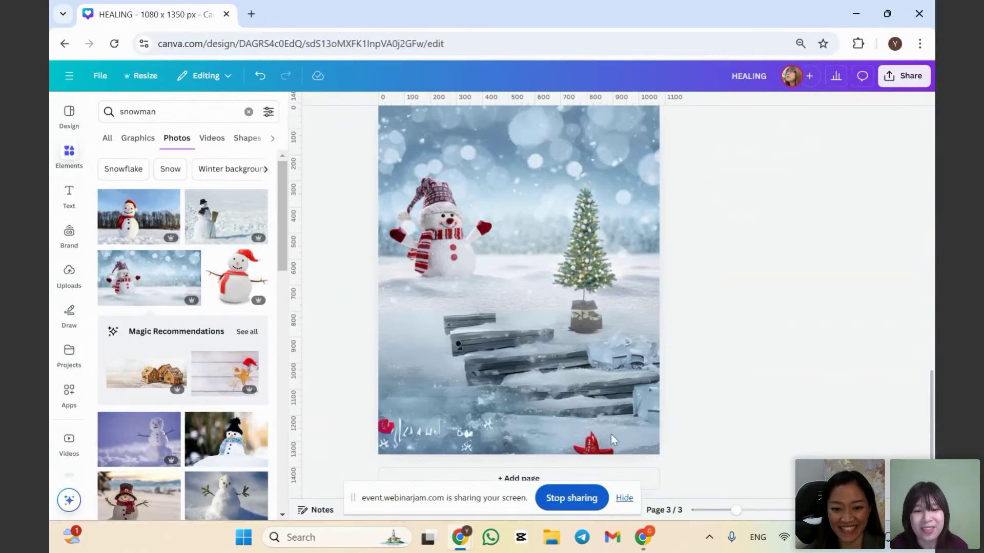
# Add a fourth page and search the photo library for "diary book".
pyautogui.click(518, 478)
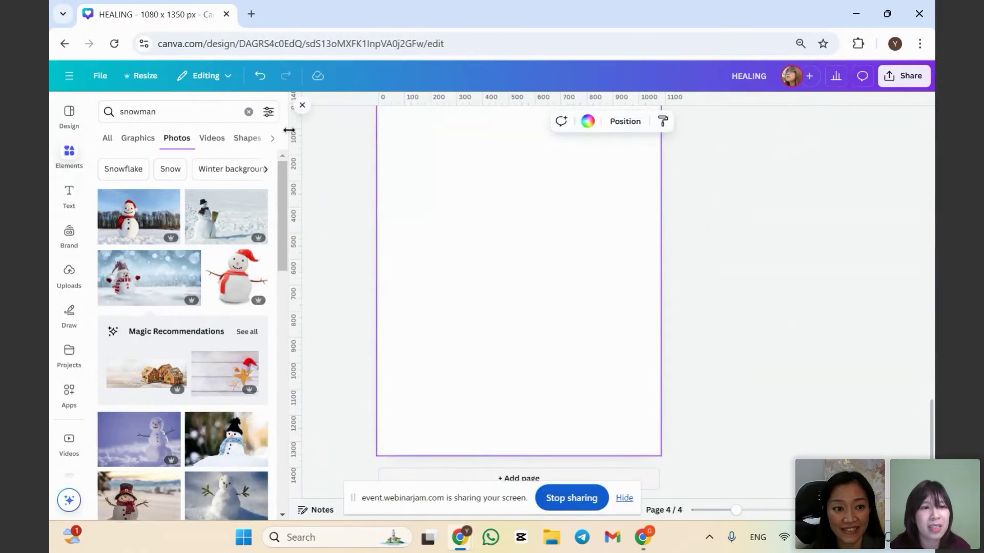
pyautogui.click(190, 113)
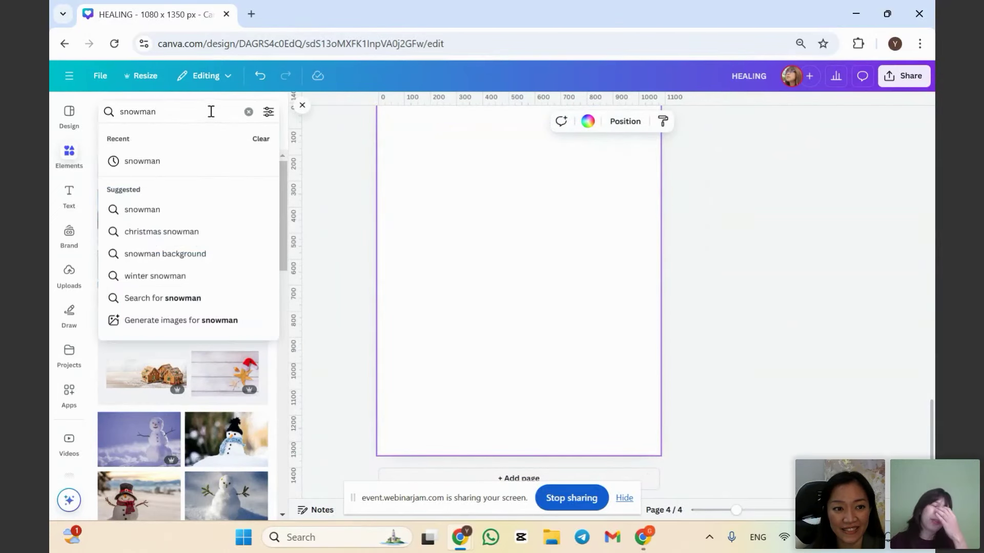
pyautogui.doubleClick(211, 111)
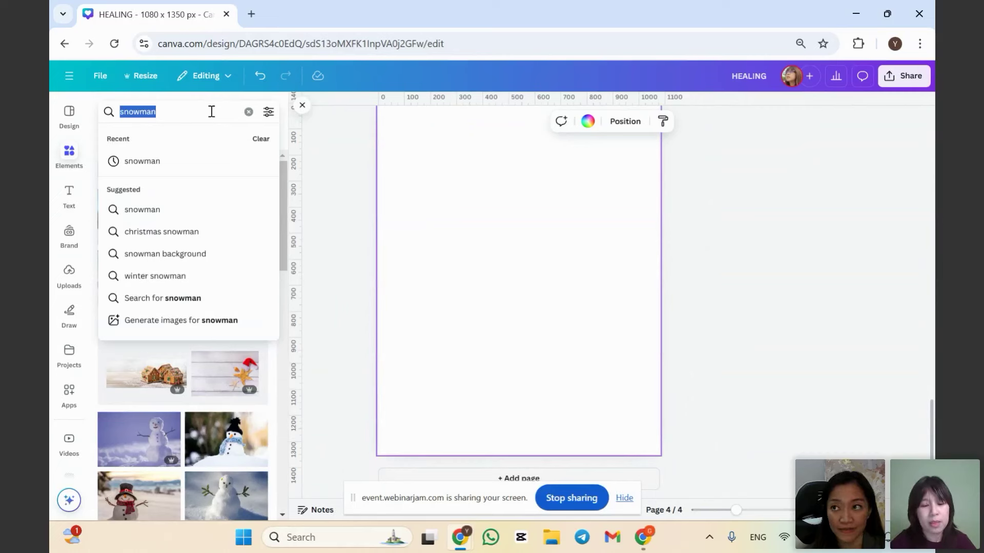
pyautogui.write('diary book')
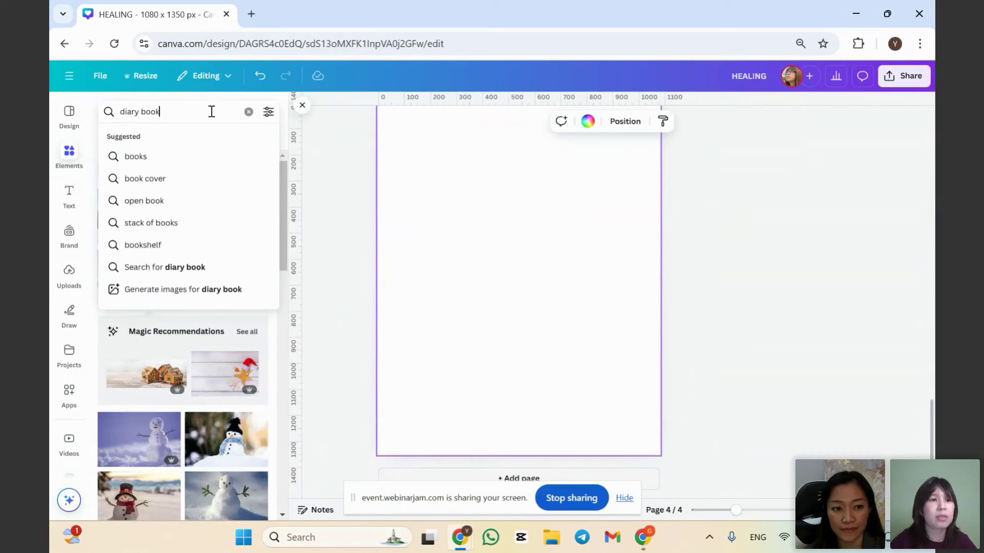
pyautogui.press('Return')
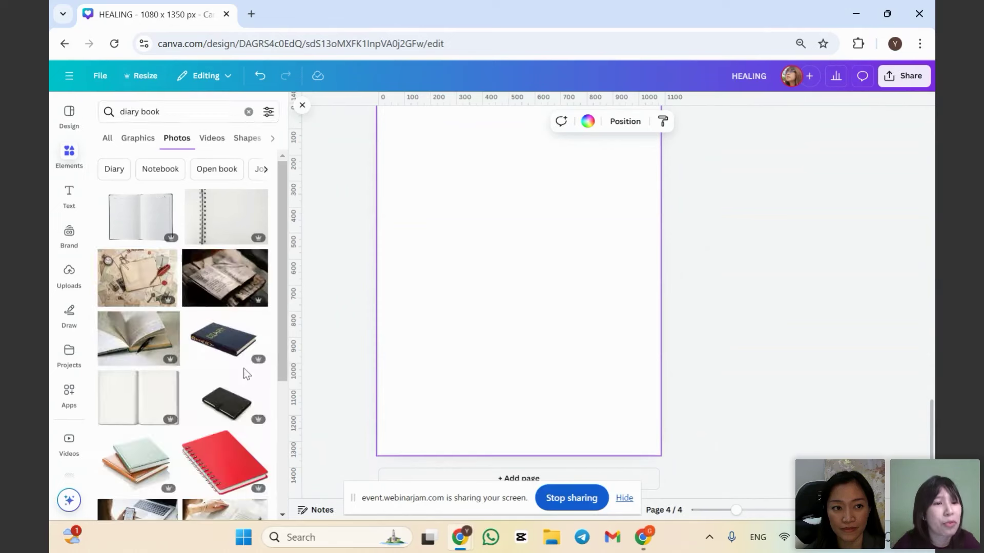
# Insert the photo of the brown Diary with pen and coffee cup on page 4, enlarged past the full page width.
pyautogui.scroll(-10, 215, 359)
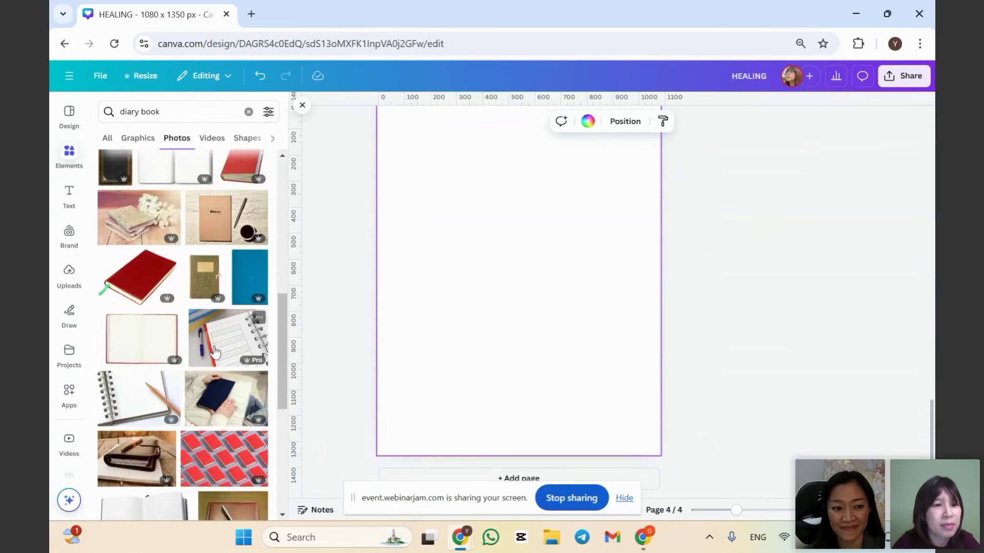
pyautogui.click(218, 224)
pyautogui.moveTo(407, 203); pyautogui.dragTo(377, 185)
pyautogui.moveTo(631, 354); pyautogui.dragTo(694, 395)
pyautogui.moveTo(597, 341); pyautogui.dragTo(596, 338)
pyautogui.click(754, 317)
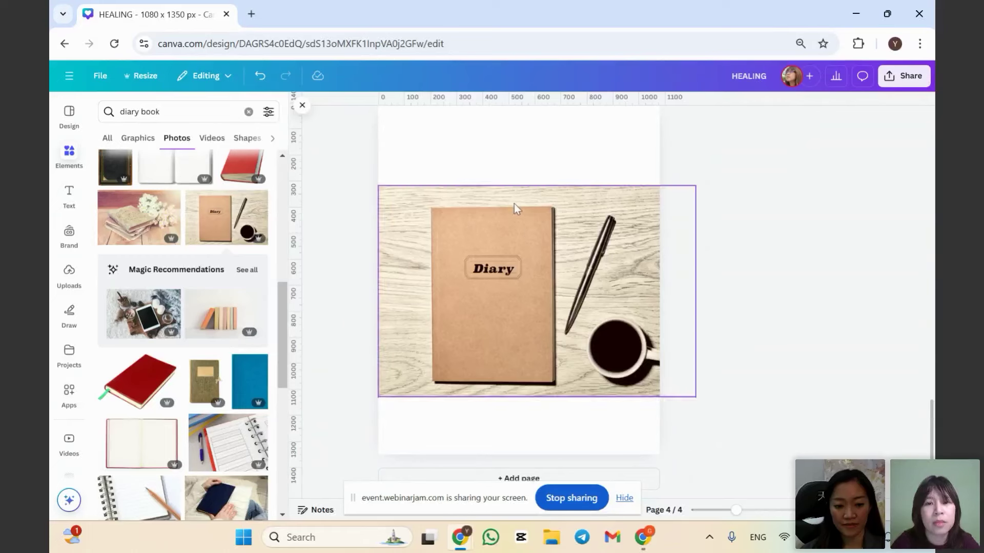
# Extract the word "Diary" from the notebook cover as editable text with Grab Text.
pyautogui.click(443, 207)
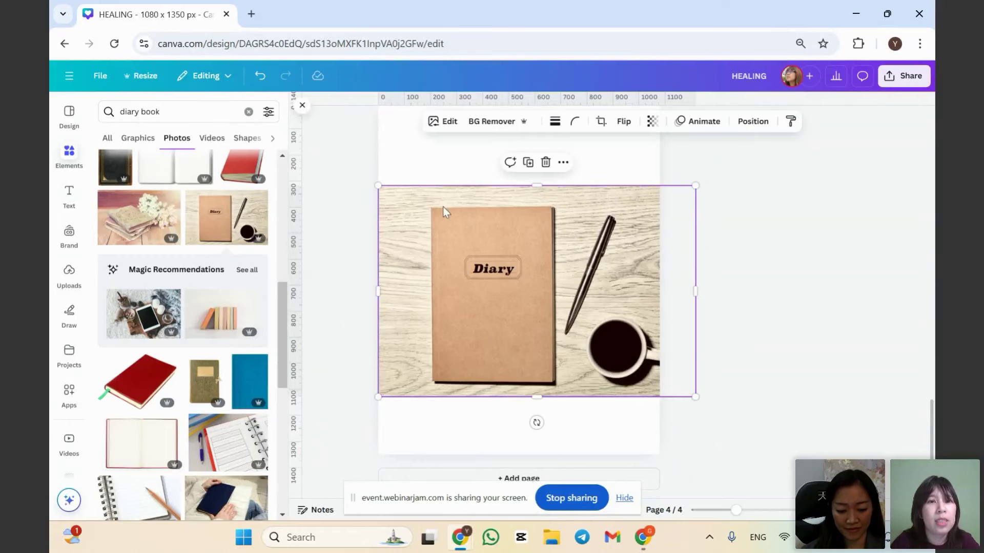
pyautogui.click(444, 123)
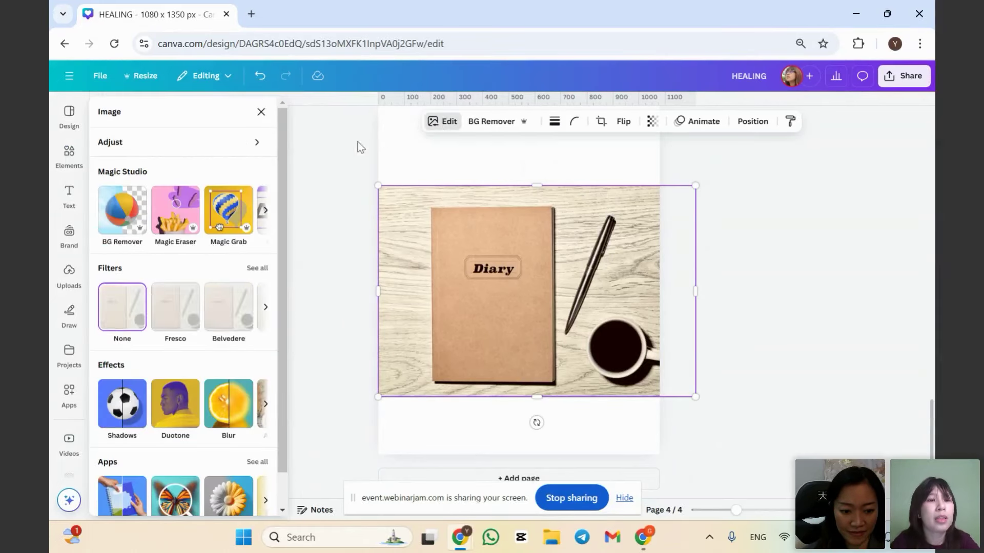
pyautogui.click(264, 211)
pyautogui.click(144, 217)
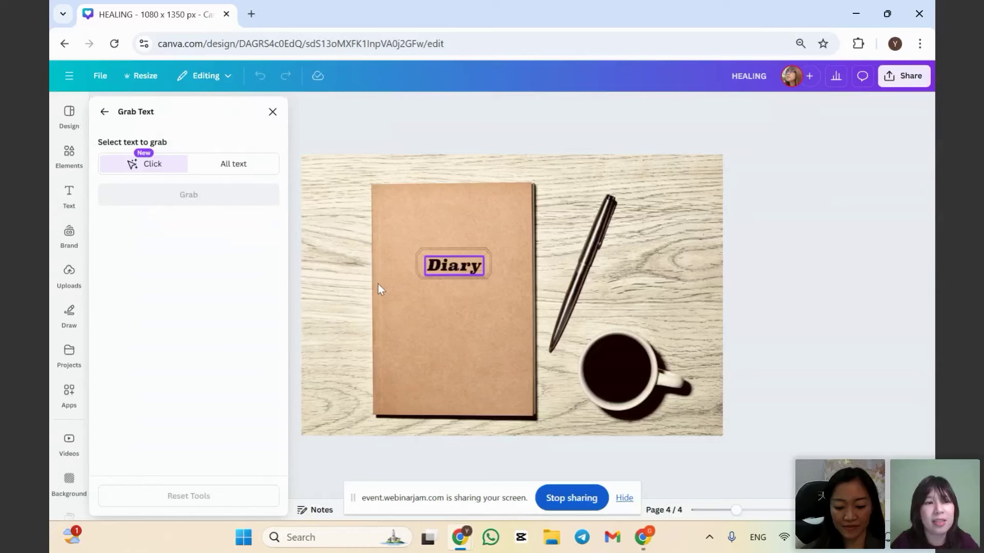
pyautogui.click(445, 270)
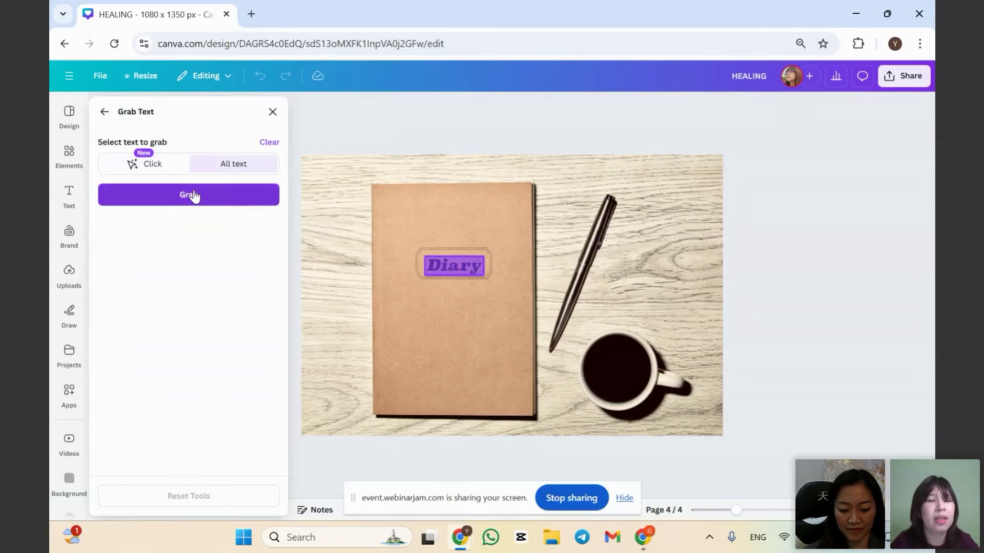
pyautogui.click(191, 195)
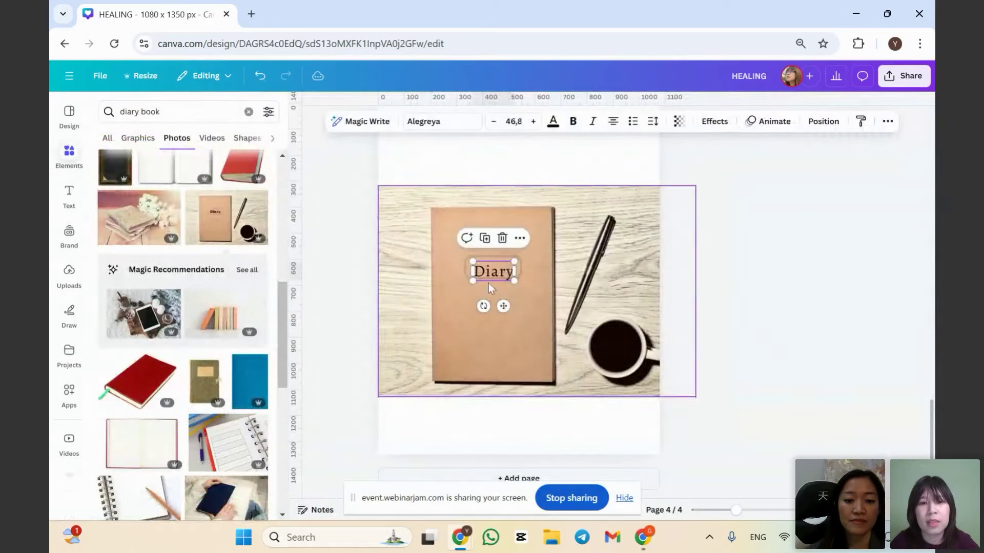
# Move the "Diary" text below the empty label frame on the cover and enlarge it to font size 90.7.
pyautogui.moveTo(501, 304); pyautogui.dragTo(500, 347)
pyautogui.moveTo(470, 303); pyautogui.dragTo(447, 292)
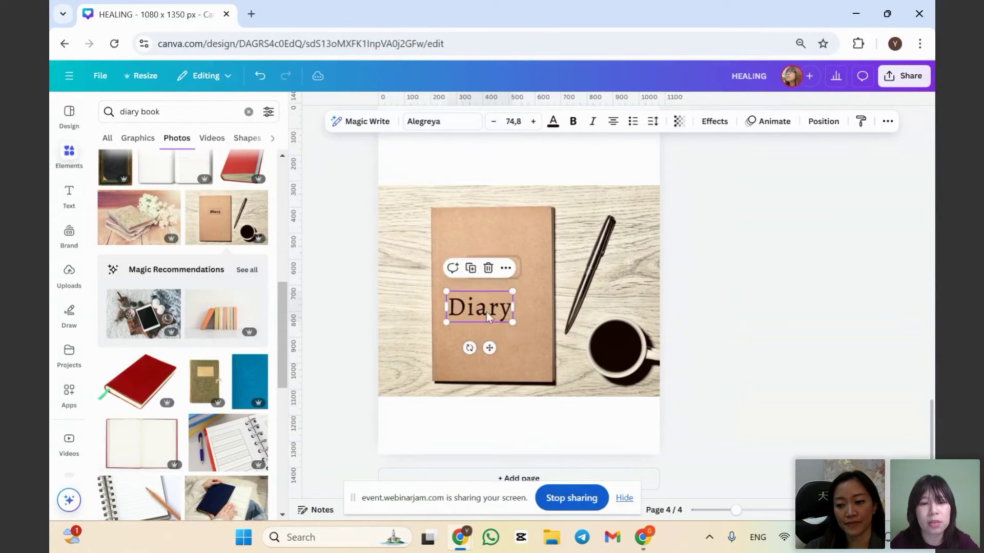
pyautogui.moveTo(513, 323); pyautogui.dragTo(533, 331)
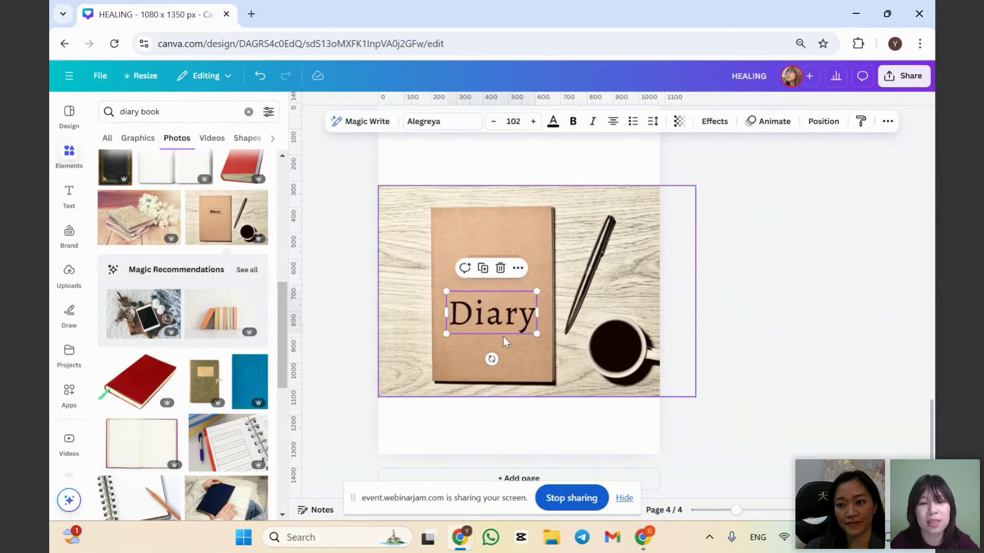
pyautogui.moveTo(450, 334); pyautogui.dragTo(457, 328)
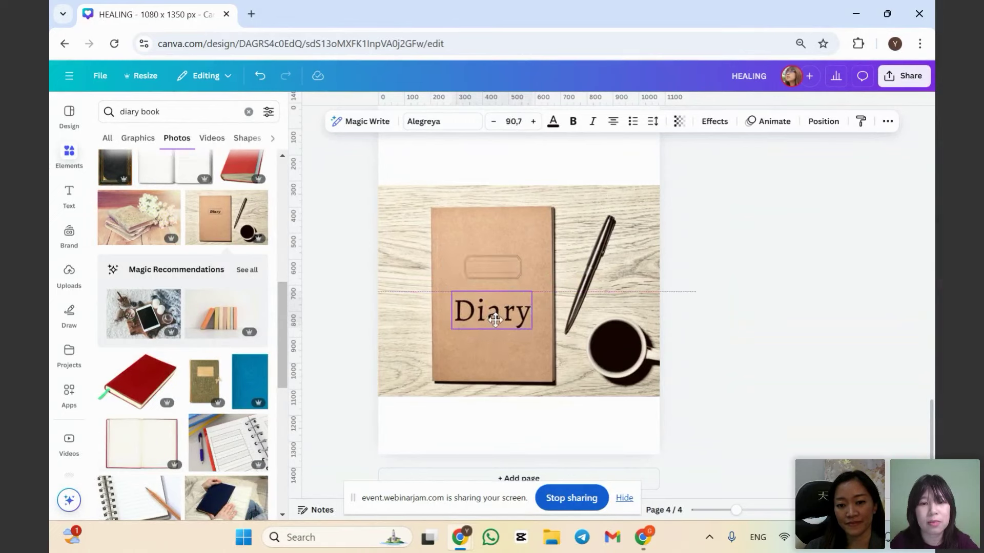
pyautogui.click(762, 265)
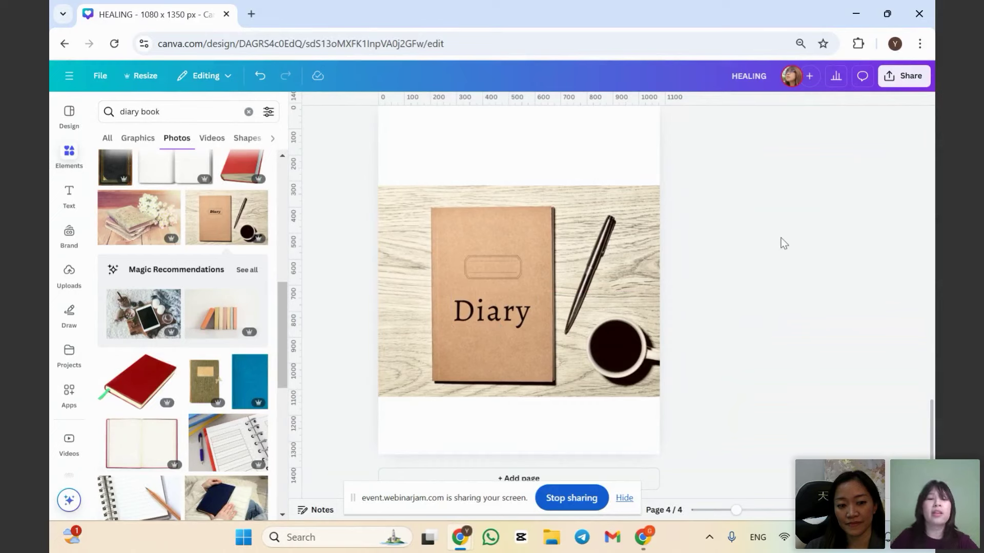
# Add a fifth page and search the photo library for "bottle at the table".
pyautogui.scroll(10, 558, 227)
pyautogui.scroll(3, 612, 220)
pyautogui.scroll(-15, 610, 236)
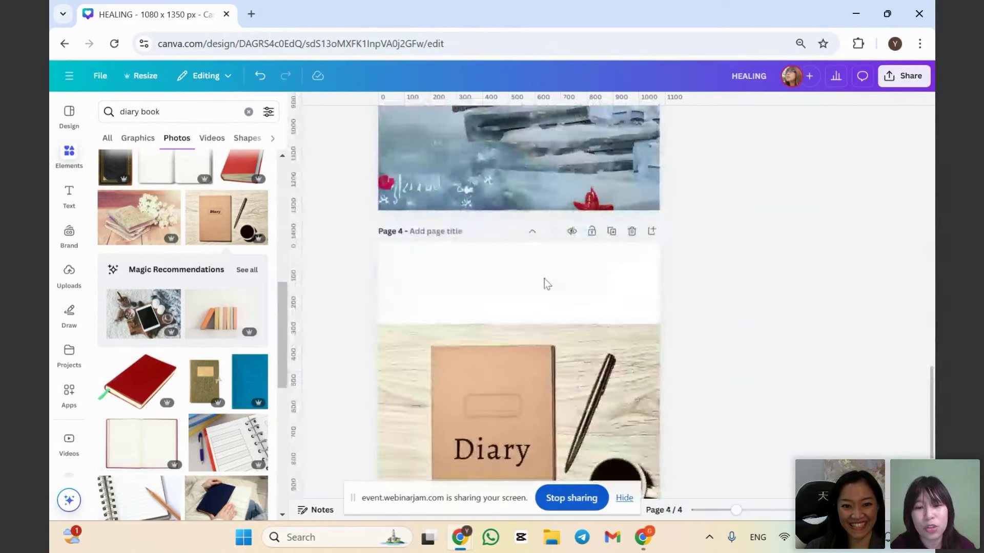
pyautogui.scroll(-3, 544, 278)
pyautogui.click(515, 477)
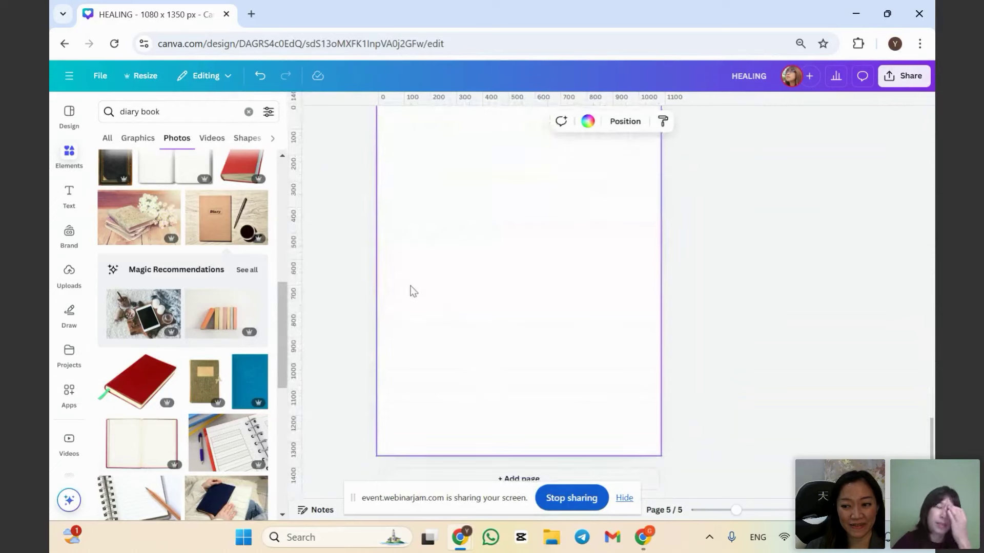
pyautogui.click(248, 112)
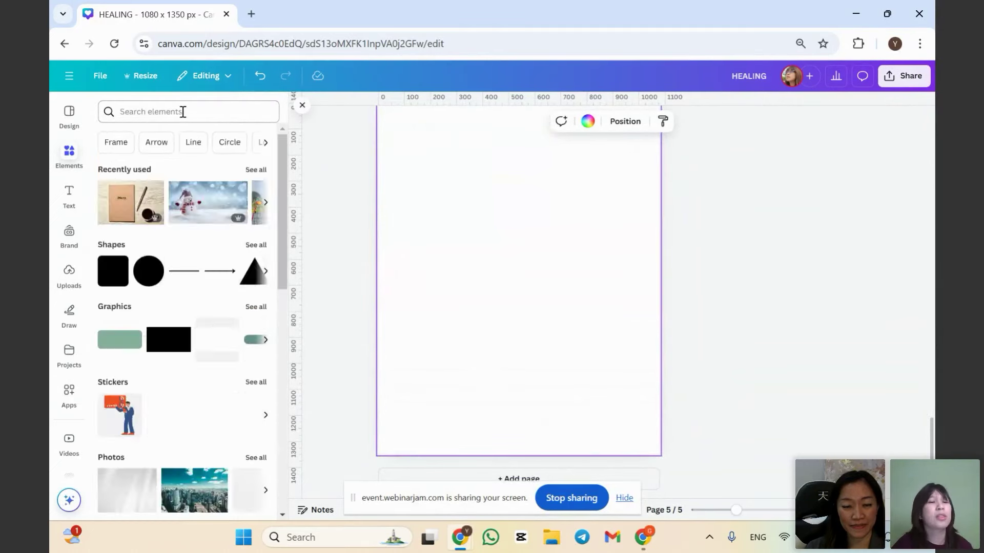
pyautogui.click(183, 112)
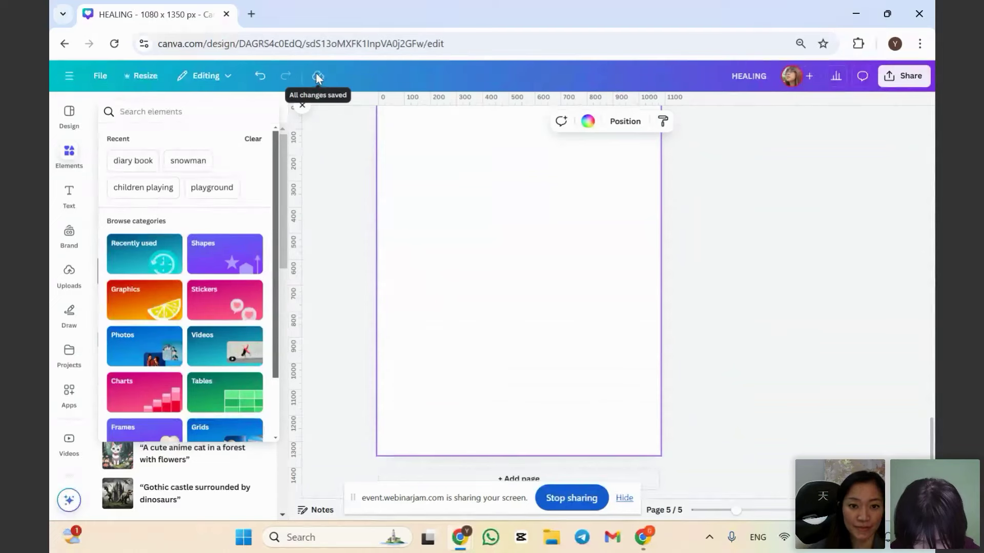
pyautogui.write('bot')
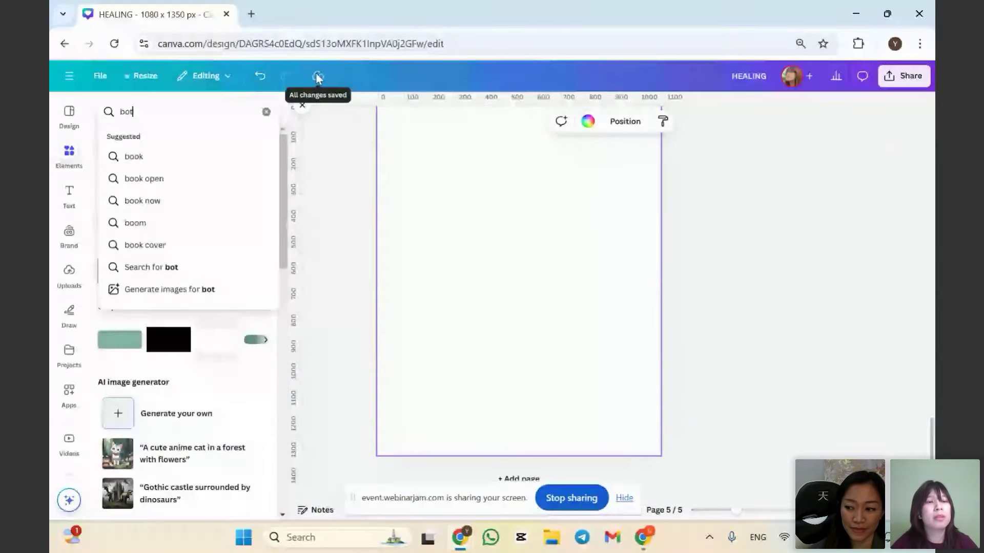
pyautogui.write('tle at the table')
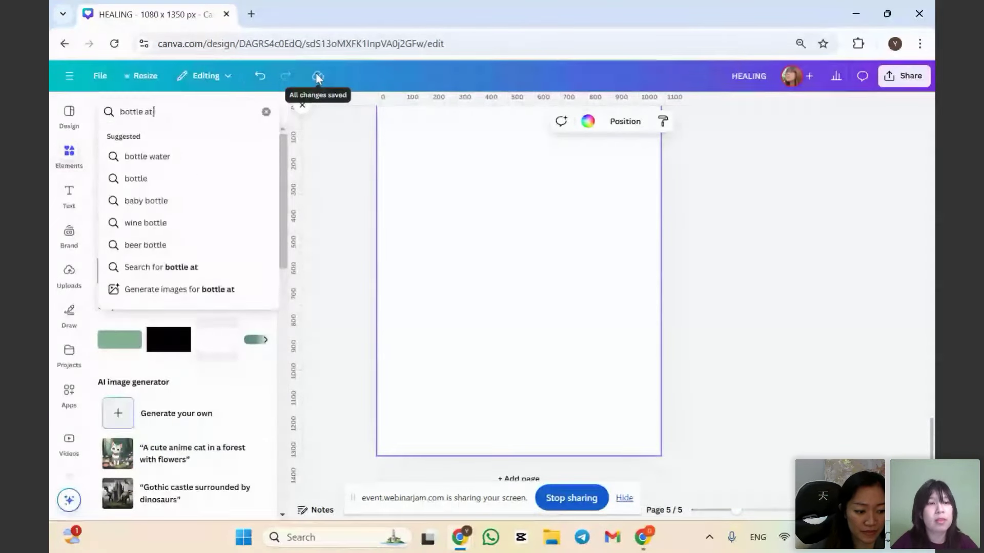
pyautogui.press('Return')
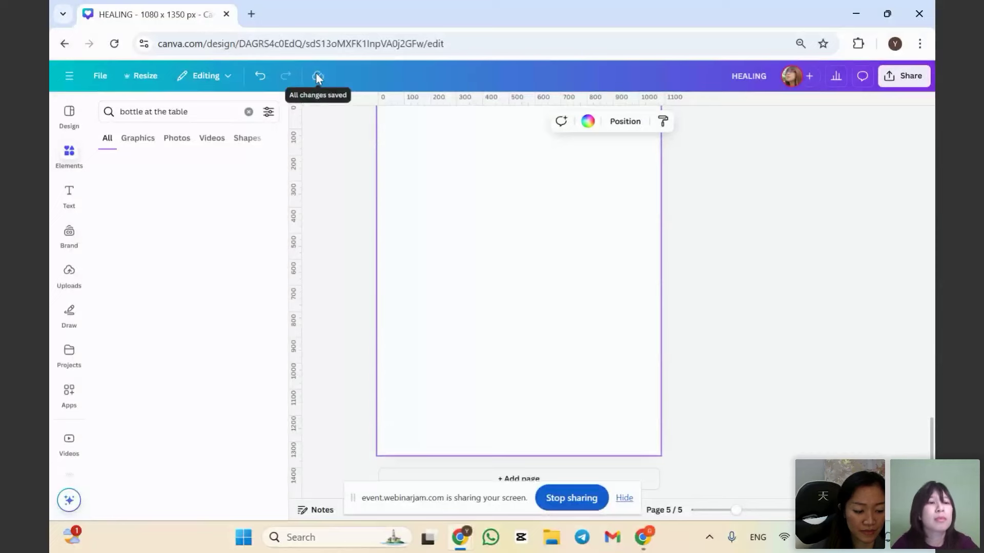
pyautogui.click(173, 141)
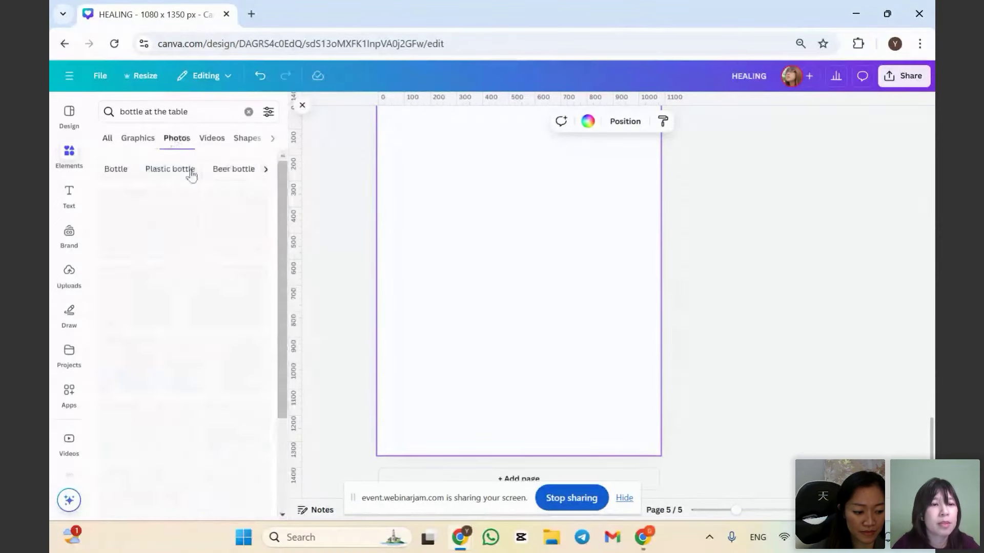
# Insert the photo of three sunflower oil bottles on a wooden table and enlarge it to the full page width.
pyautogui.scroll(-5, 158, 310)
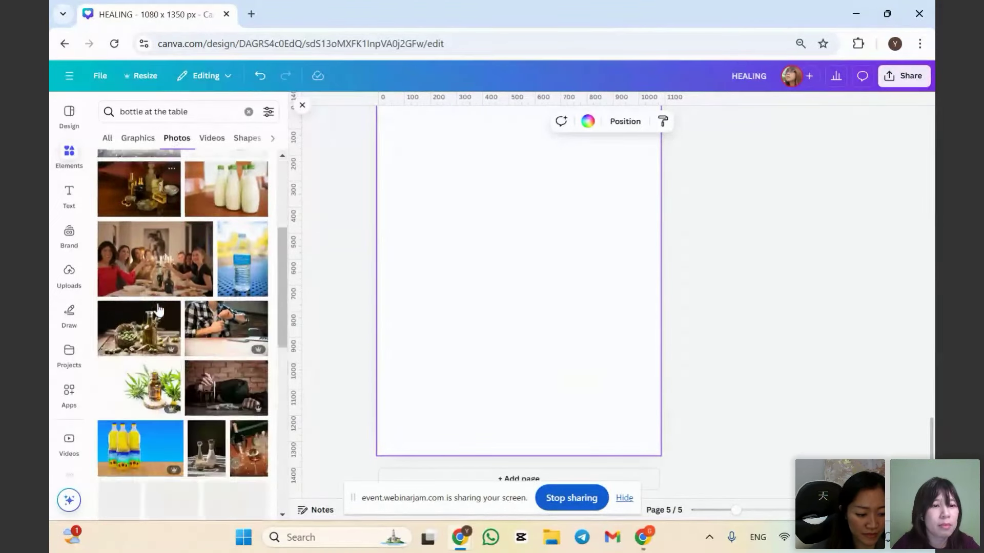
pyautogui.scroll(-2, 158, 310)
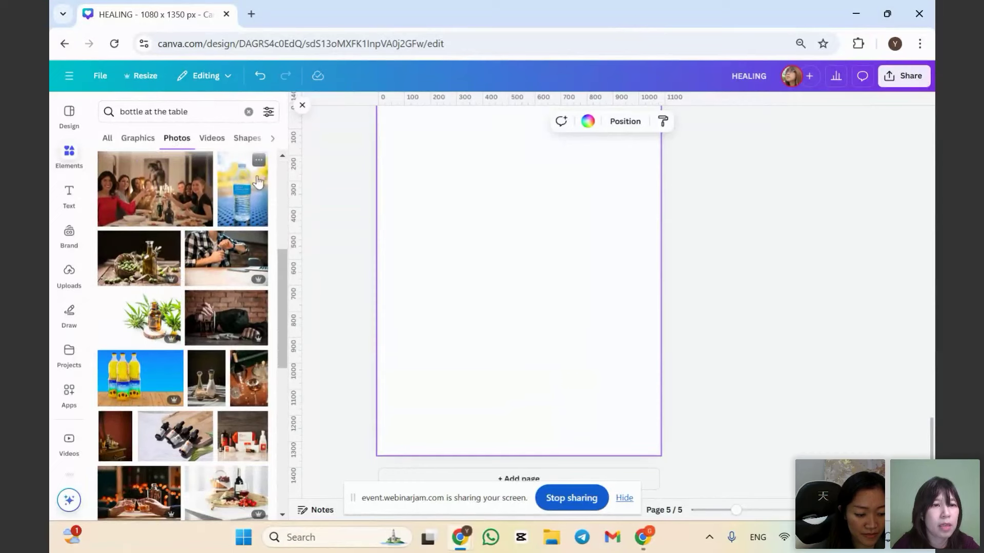
pyautogui.click(151, 391)
pyautogui.moveTo(404, 204); pyautogui.dragTo(378, 185)
pyautogui.moveTo(631, 354); pyautogui.dragTo(660, 372)
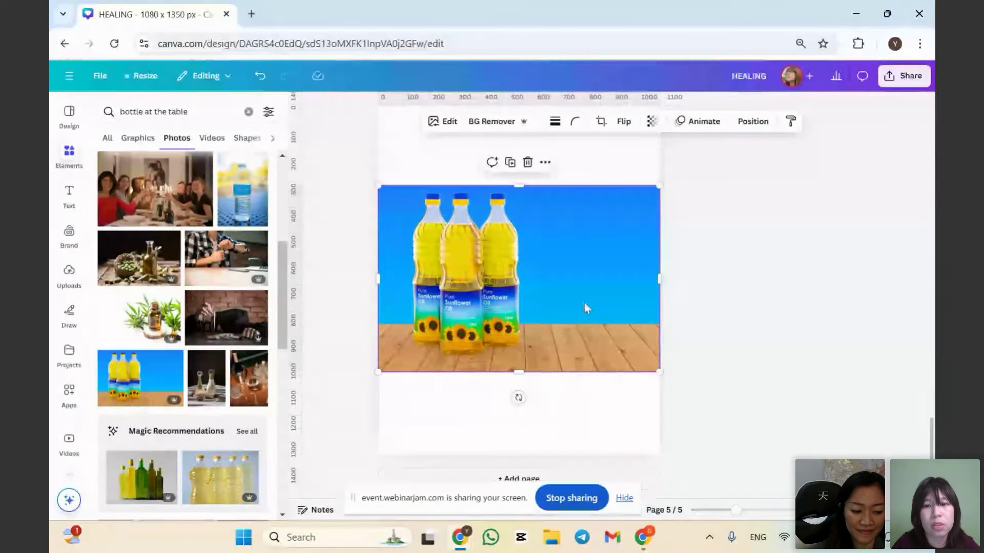
# Crop off the empty blue area beside the bottles, then fit the photo into the top left corner of page 5.
pyautogui.moveTo(659, 279); pyautogui.dragTo(563, 279)
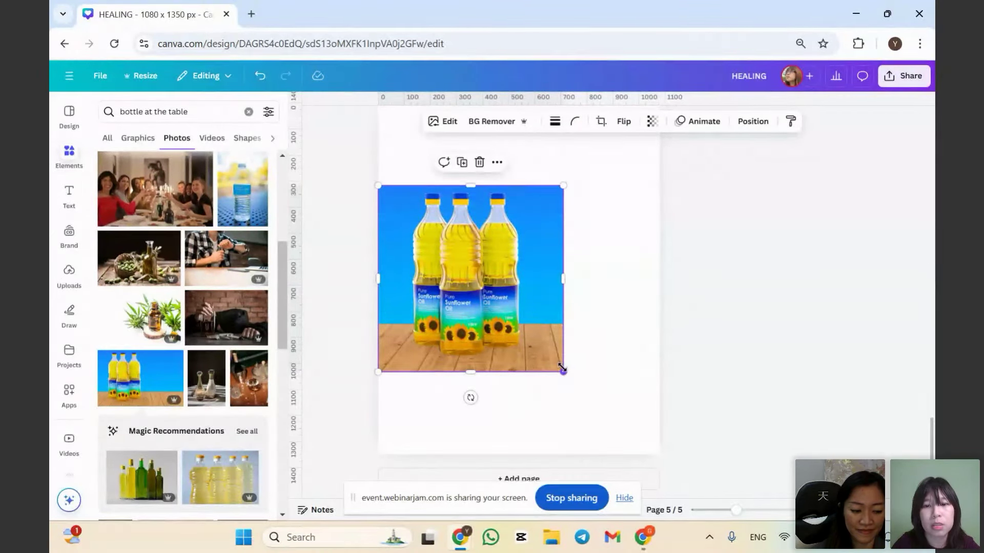
pyautogui.moveTo(562, 368); pyautogui.dragTo(526, 335)
pyautogui.moveTo(486, 306); pyautogui.dragTo(510, 256)
pyautogui.scroll(2, 515, 293)
pyautogui.moveTo(514, 293); pyautogui.dragTo(541, 267)
pyautogui.scroll(-2, 523, 284)
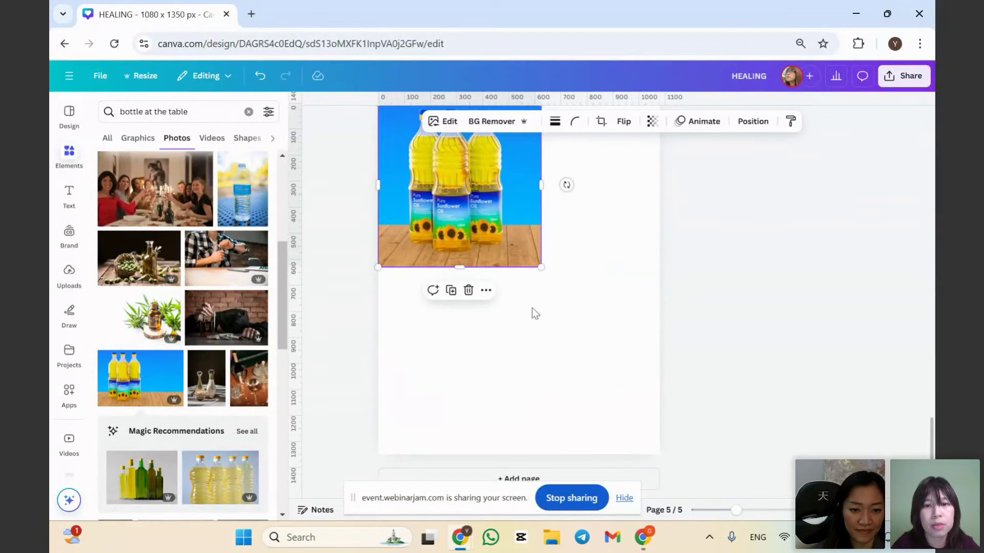
# Search the photos for "table" and place the wooden table with green foliage photo below the bottles photo.
pyautogui.click(213, 111)
pyautogui.hotkey('ctrl', 'a')
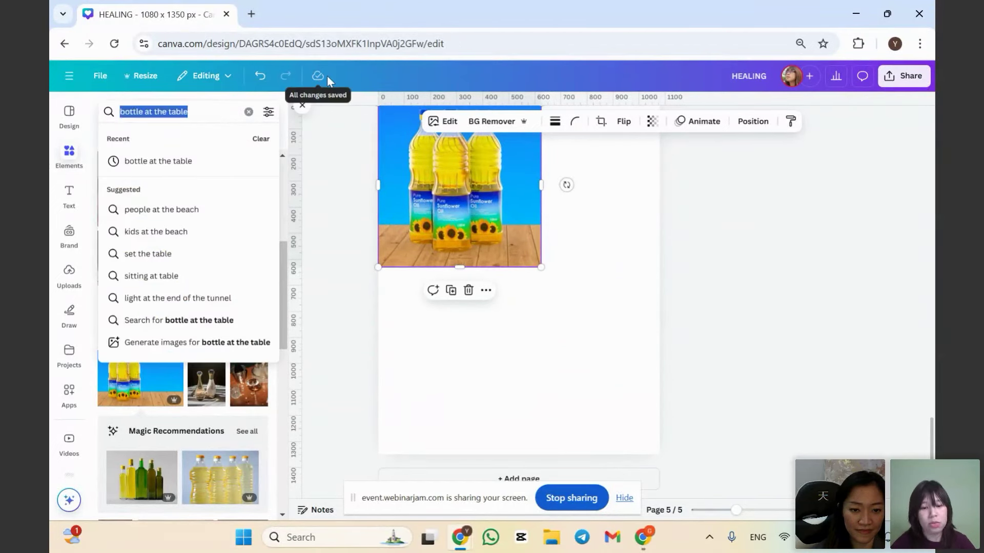
pyautogui.write('table')
pyautogui.press('Return')
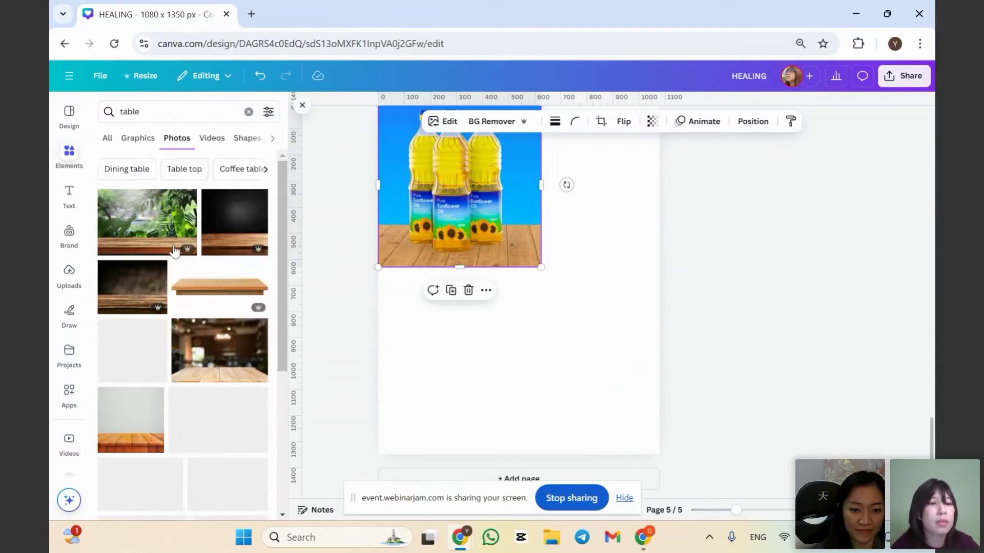
pyautogui.click(173, 251)
pyautogui.moveTo(455, 269); pyautogui.dragTo(471, 336)
# Separate the middle sunflower oil bottle from its photo with Magic Grab.
pyautogui.scroll(2, 542, 226)
pyautogui.click(505, 264)
pyautogui.click(446, 122)
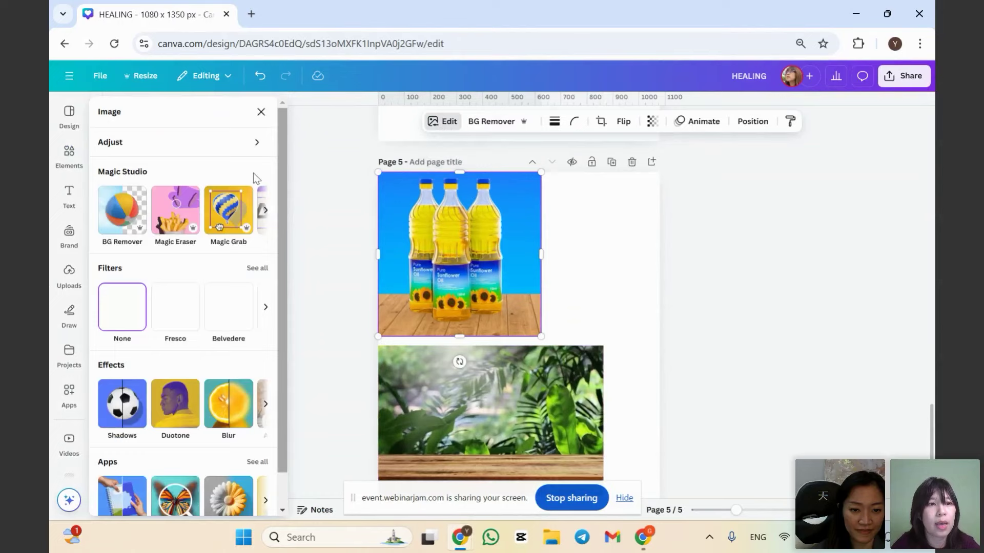
pyautogui.click(226, 218)
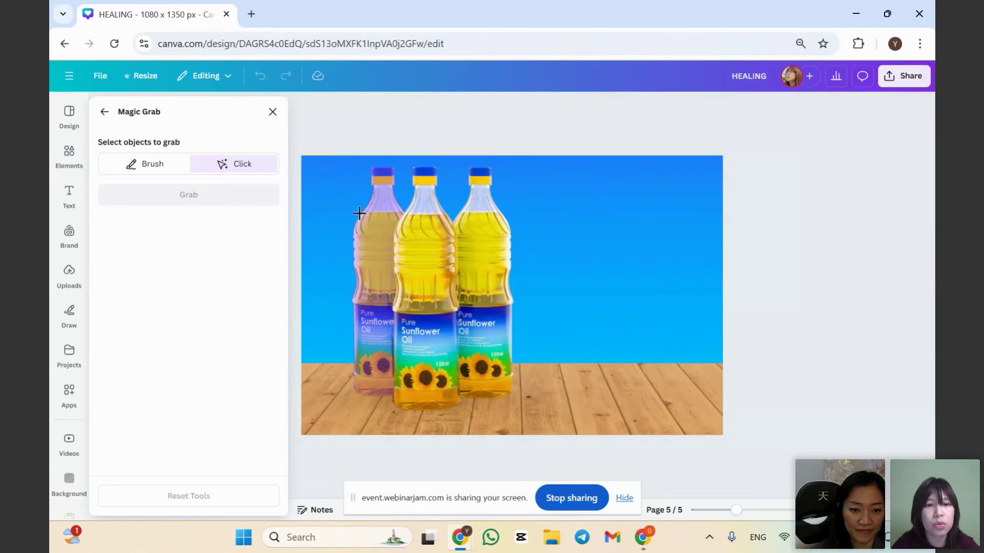
pyautogui.click(425, 286)
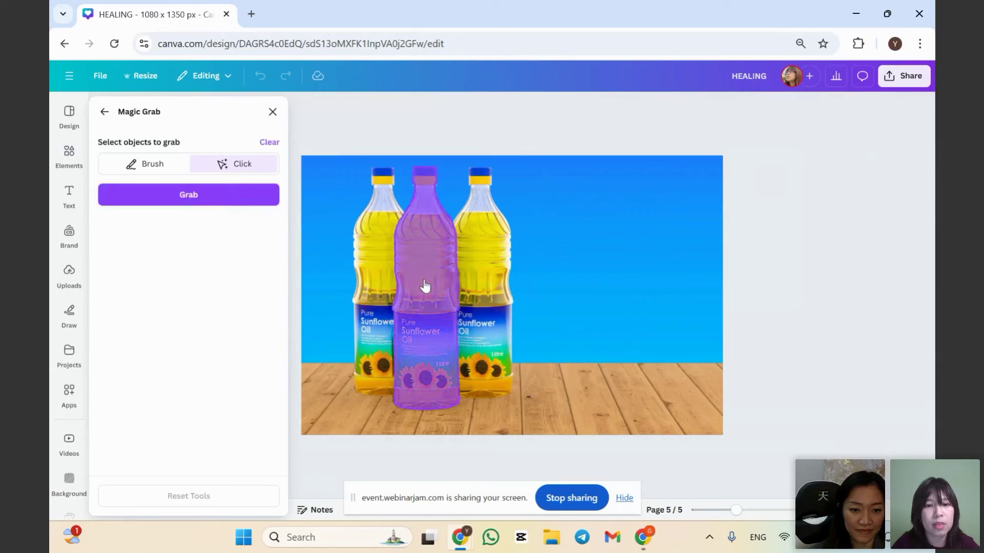
pyautogui.click(189, 200)
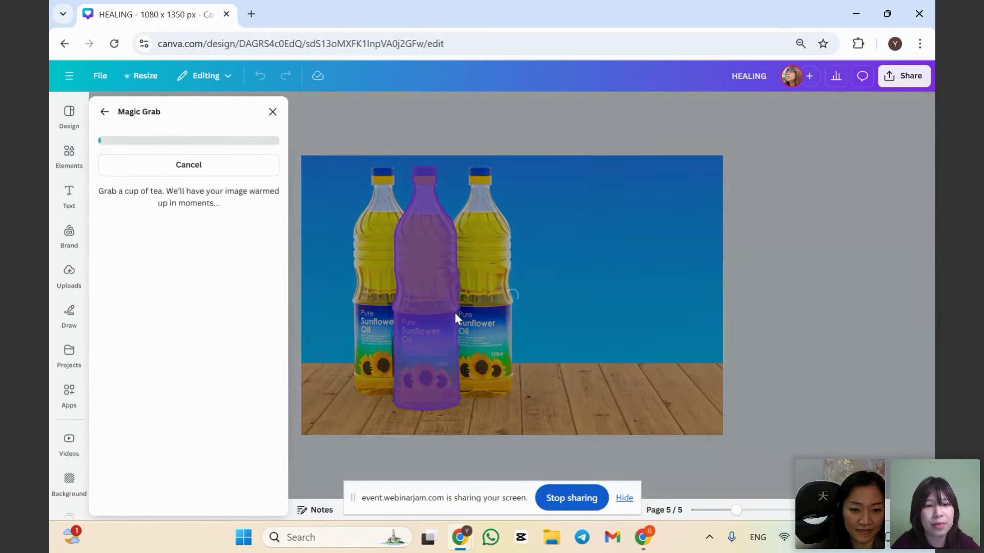
# Shrink the separated middle bottle and move it onto the wooden table in the foliage photo.
pyautogui.scroll(-2, 467, 309)
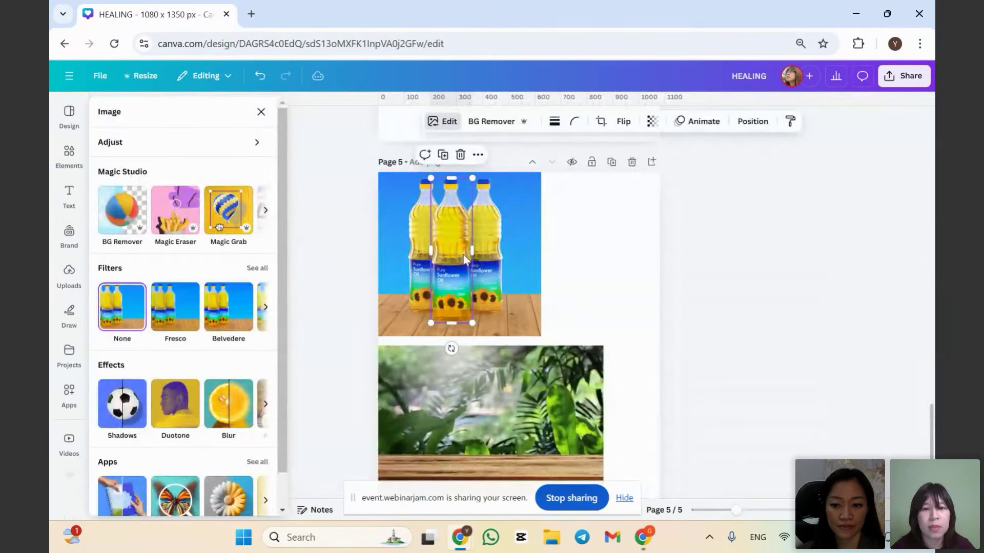
pyautogui.moveTo(458, 258)
pyautogui.mouseDown()
pyautogui.moveTo(457, 271)
pyautogui.moveTo(458, 257)
pyautogui.mouseUp()
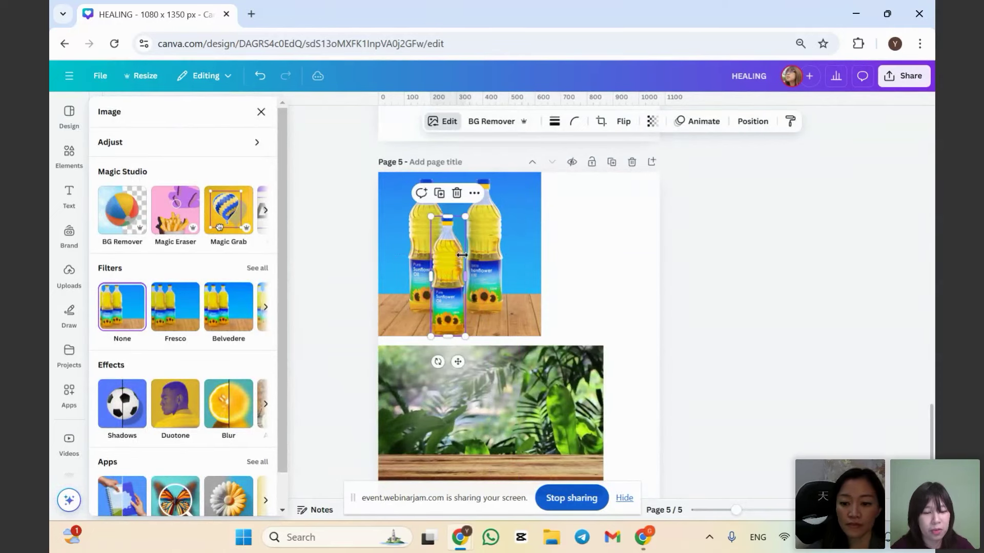
pyautogui.press('Delete')
pyautogui.scroll(-2, 474, 267)
pyautogui.click(447, 214)
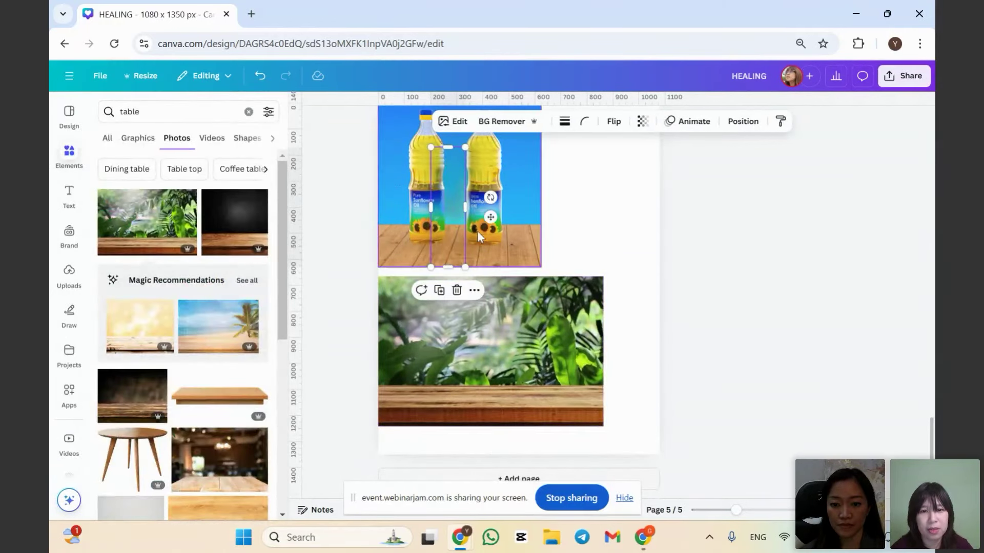
pyautogui.moveTo(448, 214); pyautogui.dragTo(430, 354)
pyautogui.click(489, 334)
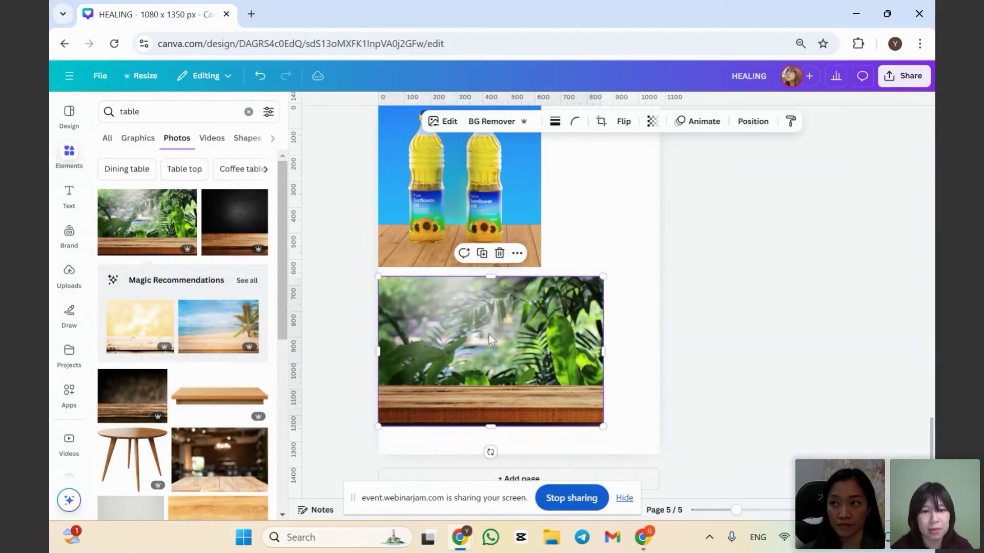
pyautogui.click(420, 340)
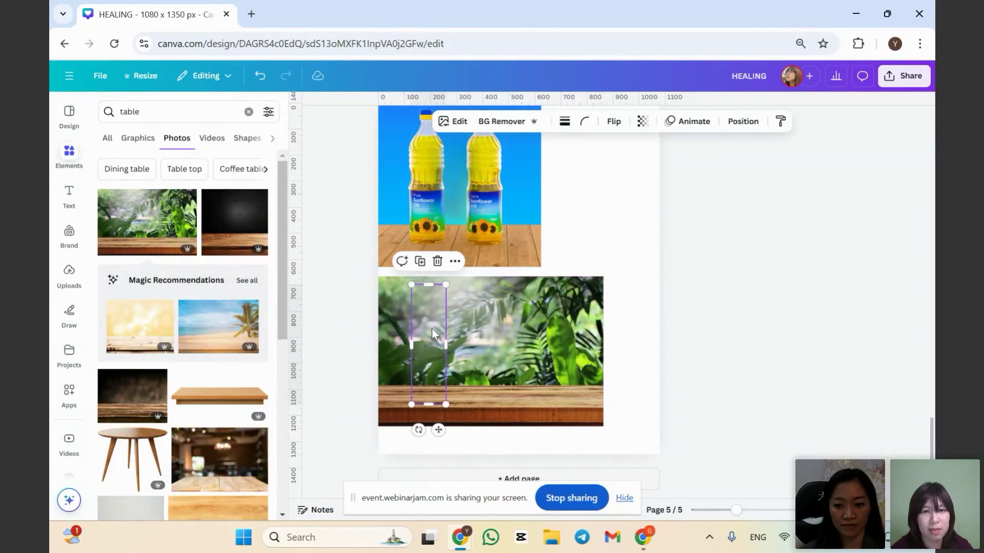
pyautogui.press('Delete')
pyautogui.click(432, 330)
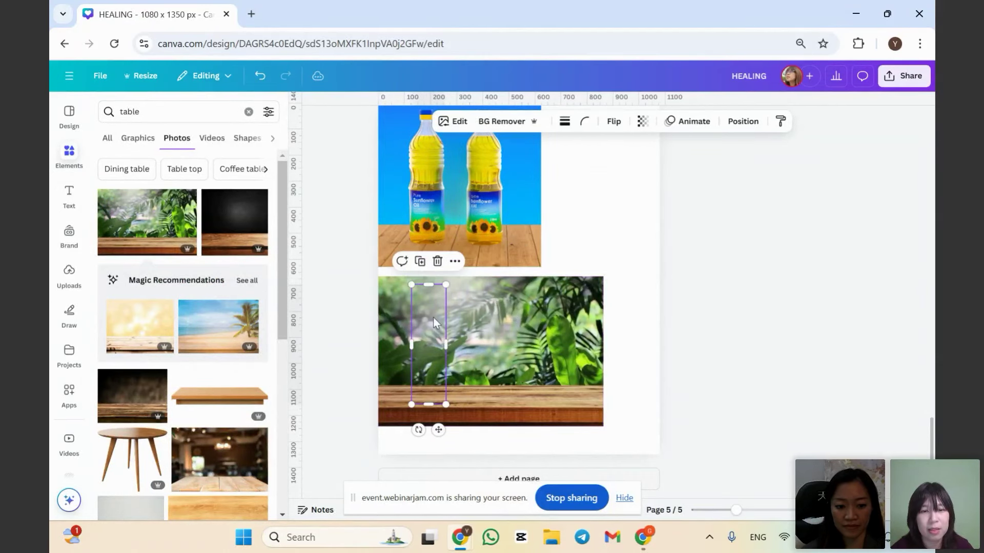
pyautogui.hotkey('ctrl', 'z')
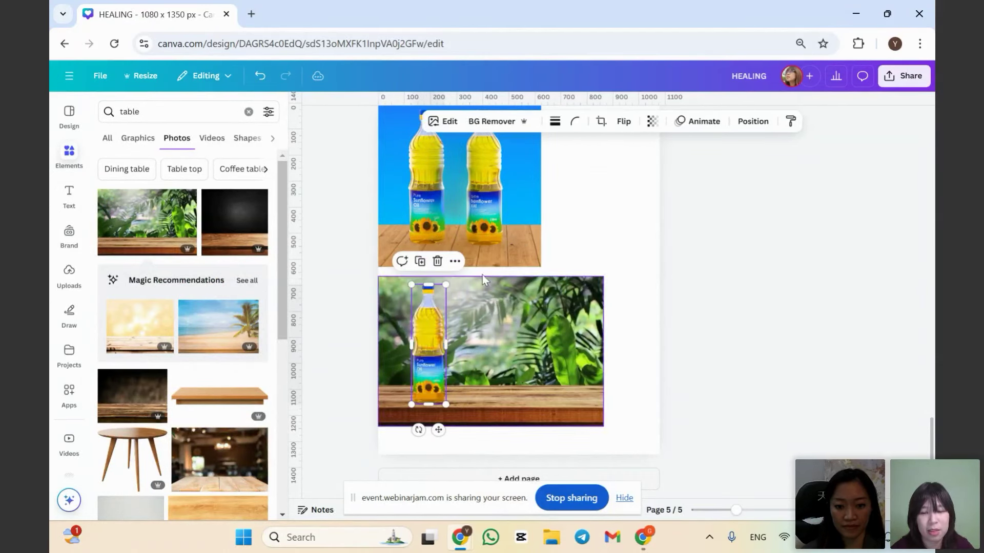
# Scale the bottle on the foliage photo down slightly and duplicate it twice.
pyautogui.click(695, 304)
pyautogui.click(446, 295)
pyautogui.moveTo(453, 283); pyautogui.dragTo(485, 316)
pyautogui.click(413, 272)
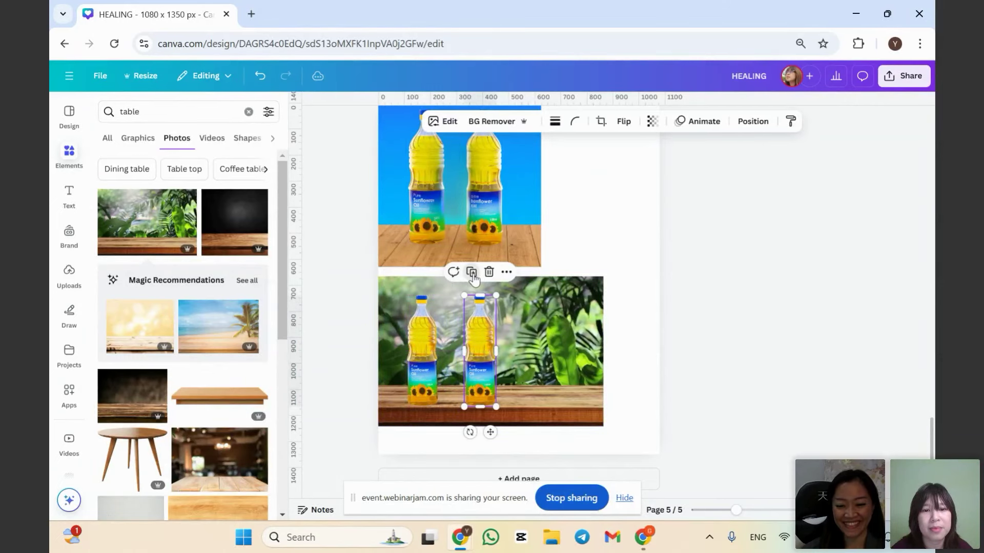
pyautogui.click(472, 272)
pyautogui.click(675, 302)
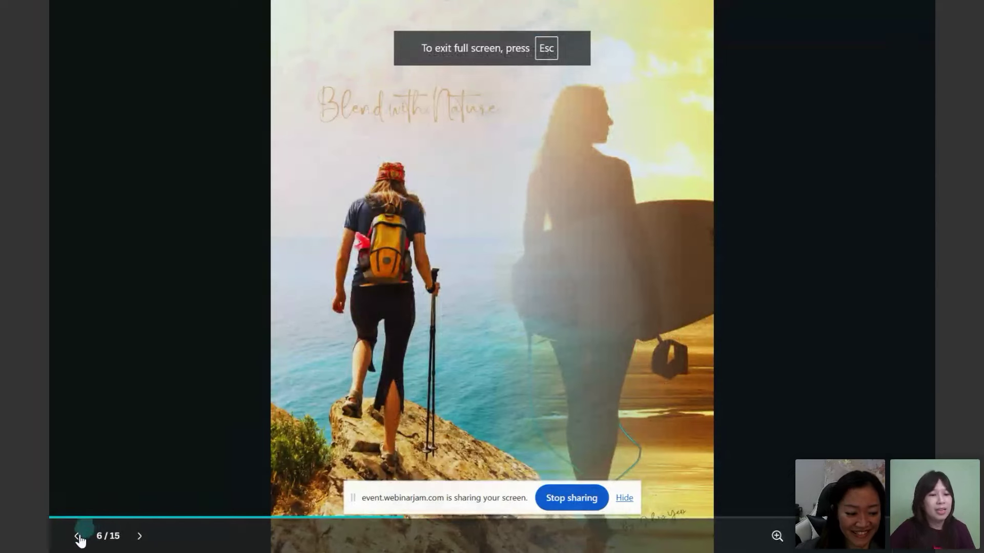
# Go back through the full-screen presentation and review the retreat poster, Lotus Apparel, Coffee Time and magazine ad designs.
pyautogui.click(94, 521)
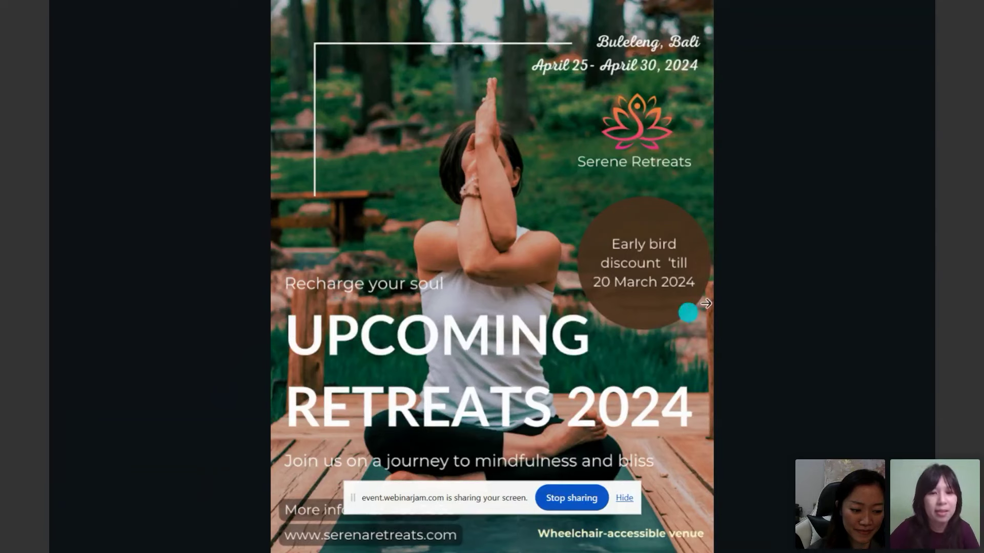
pyautogui.click(808, 245)
pyautogui.click(809, 246)
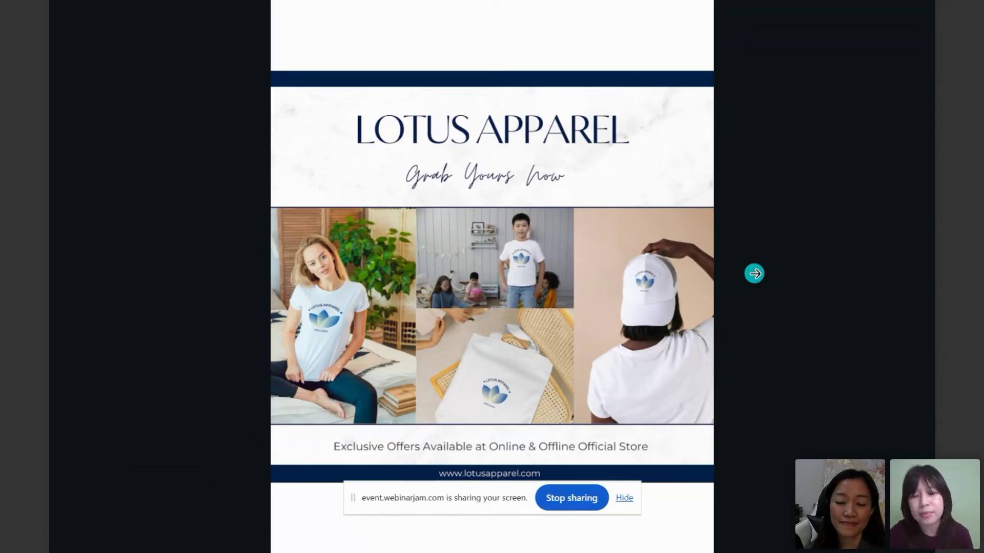
pyautogui.click(759, 271)
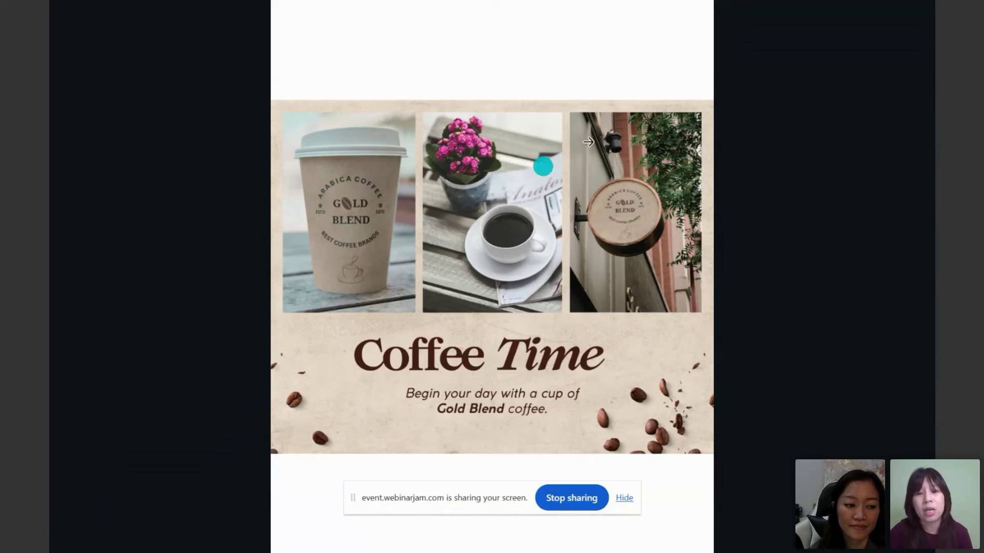
pyautogui.click(841, 246)
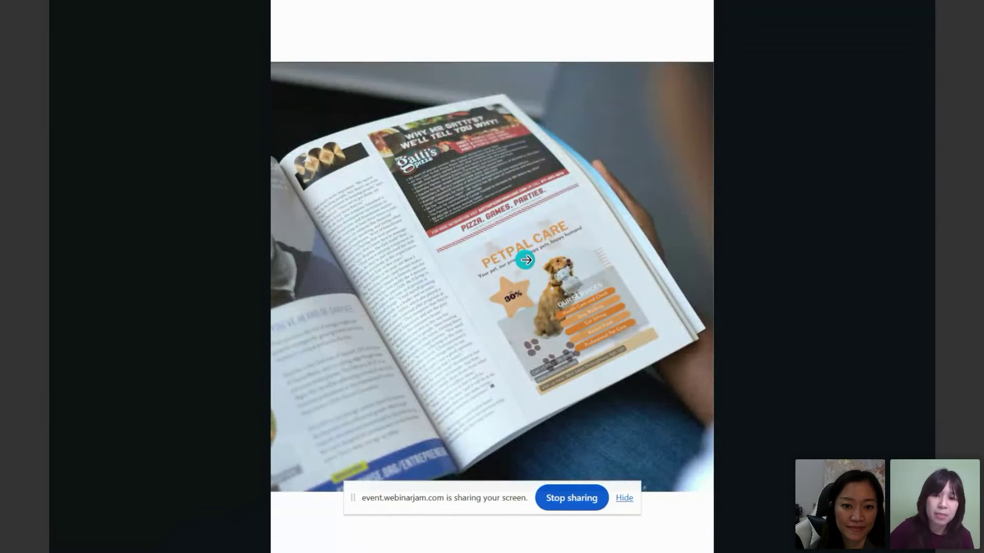
# Review the blended-photo, tree, egg, New York, Merry Christmas, Tokyo and Capture the Moment designs, then exit the presentation.
pyautogui.click(865, 278)
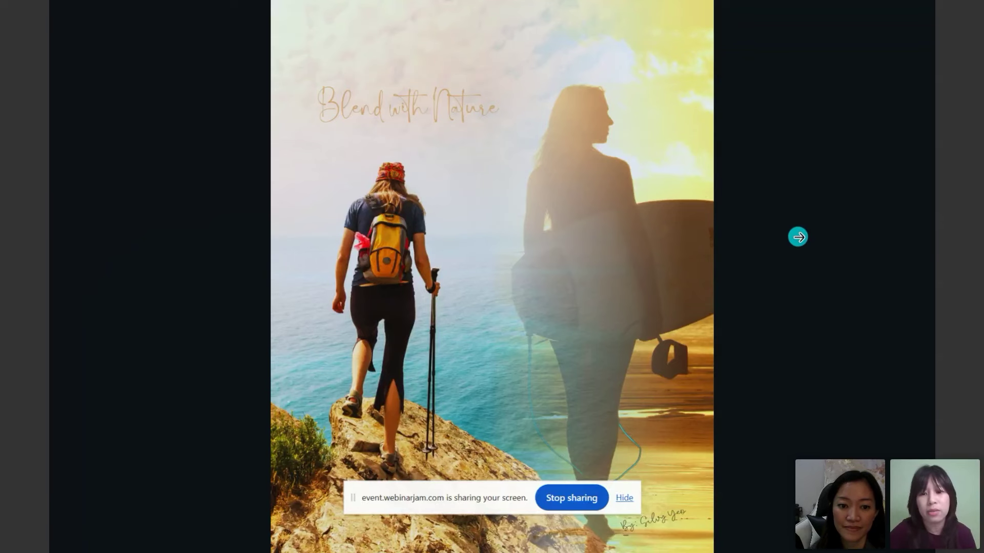
pyautogui.click(797, 236)
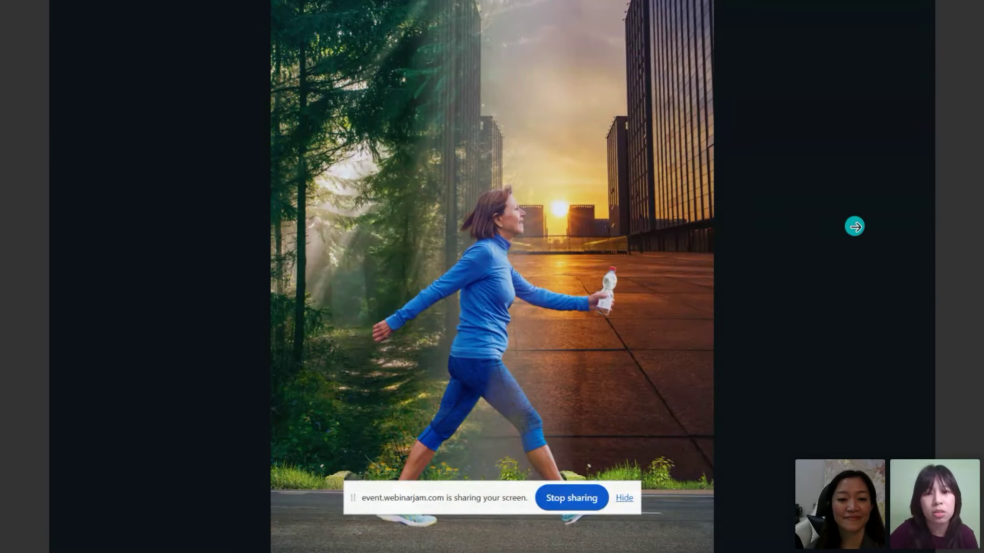
pyautogui.click(854, 226)
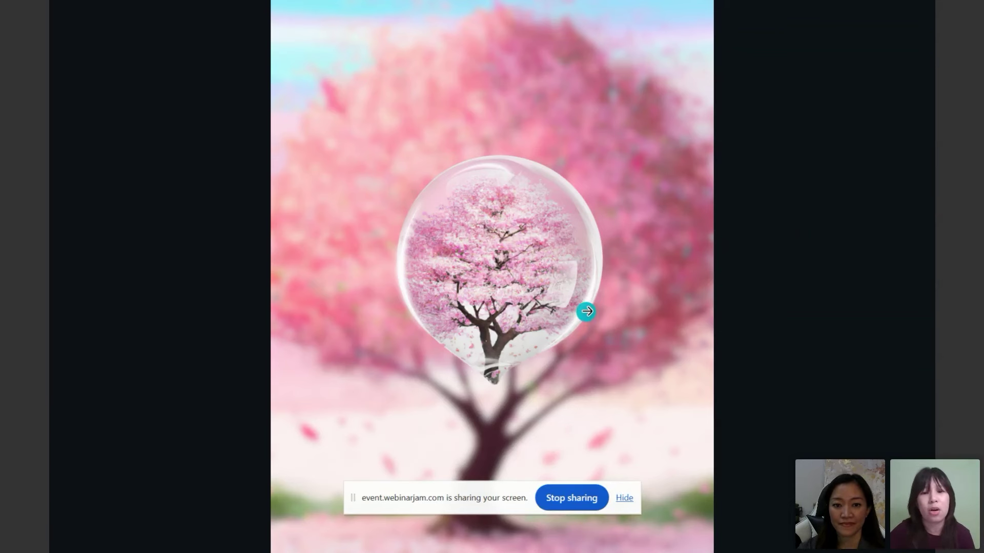
pyautogui.click(764, 259)
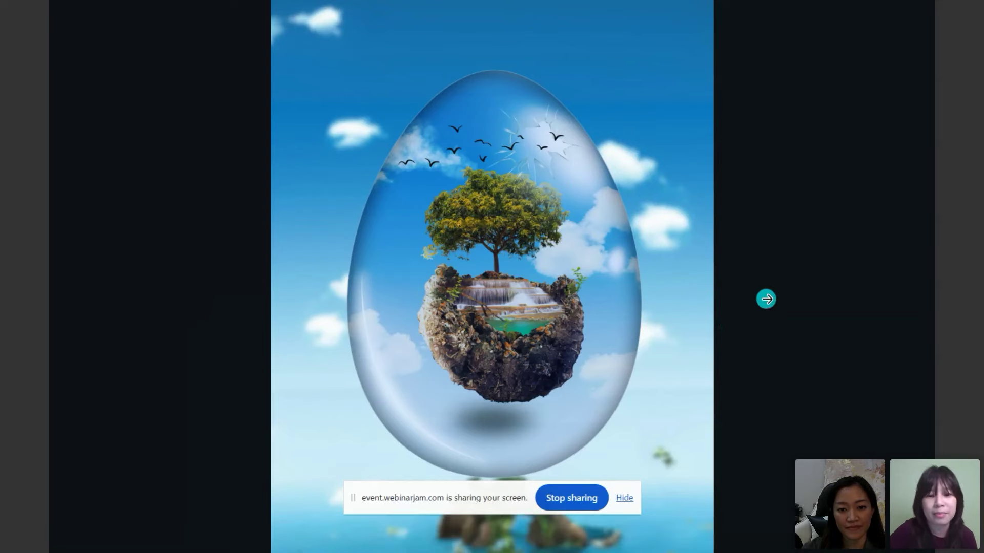
pyautogui.click(766, 299)
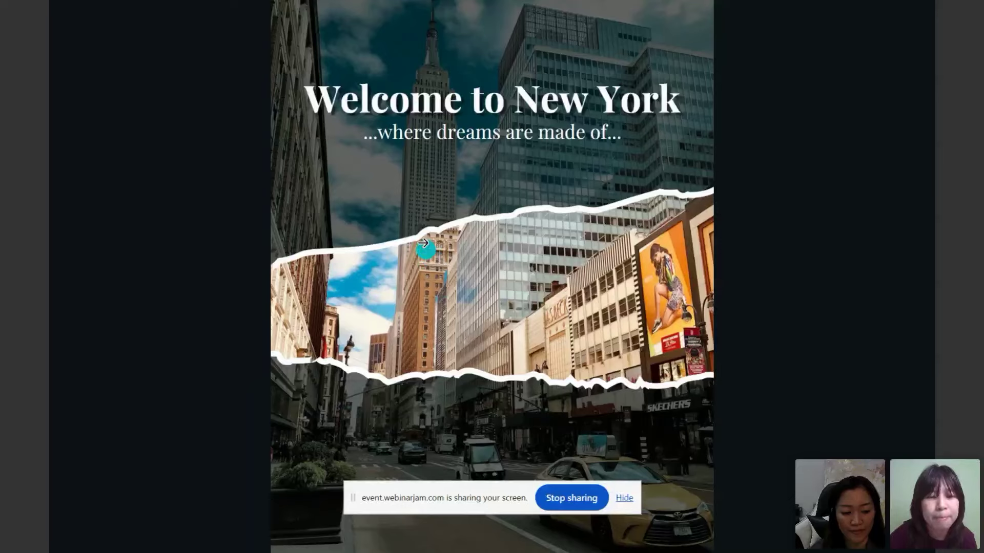
pyautogui.click(775, 242)
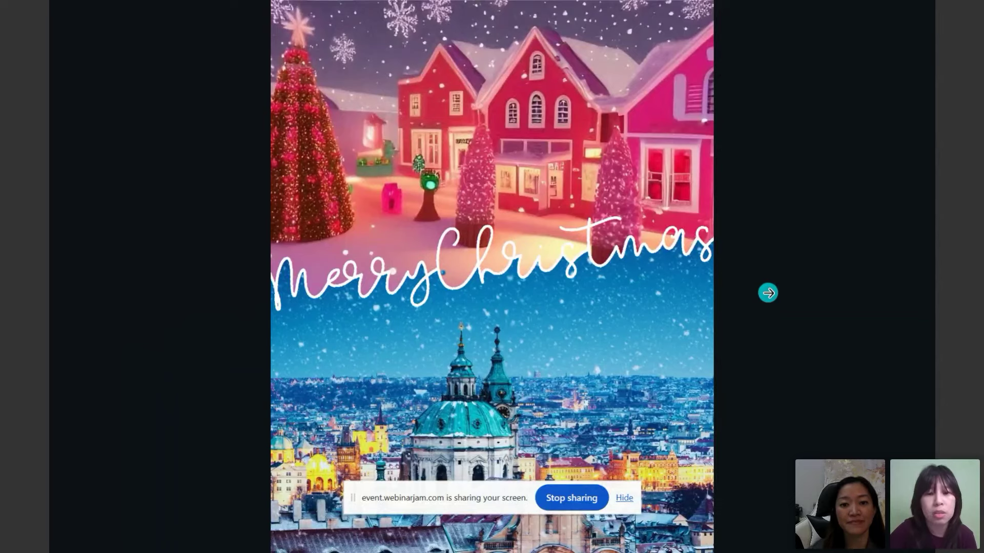
pyautogui.click(767, 293)
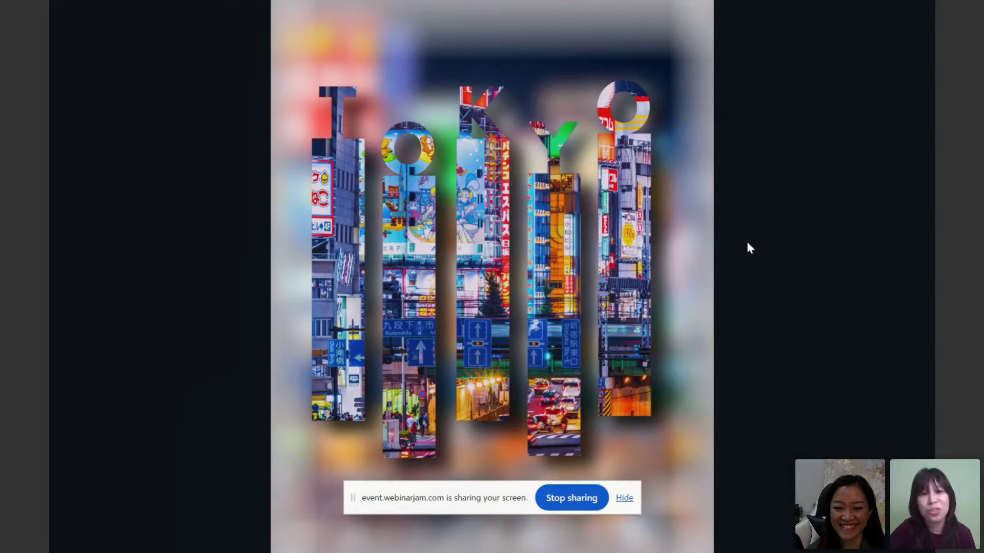
pyautogui.press('Right')
pyautogui.press('Left')
pyautogui.press('Right')
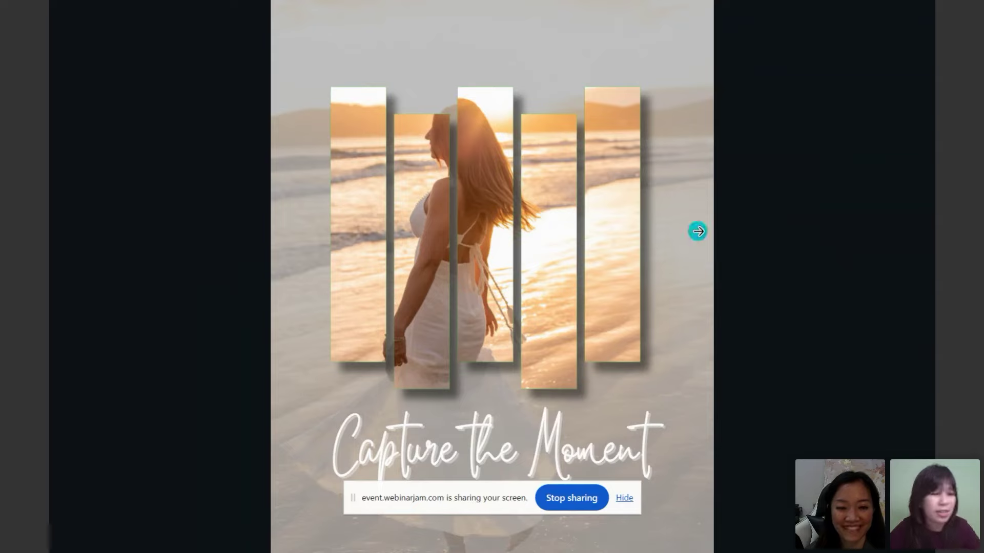
pyautogui.press('Escape')
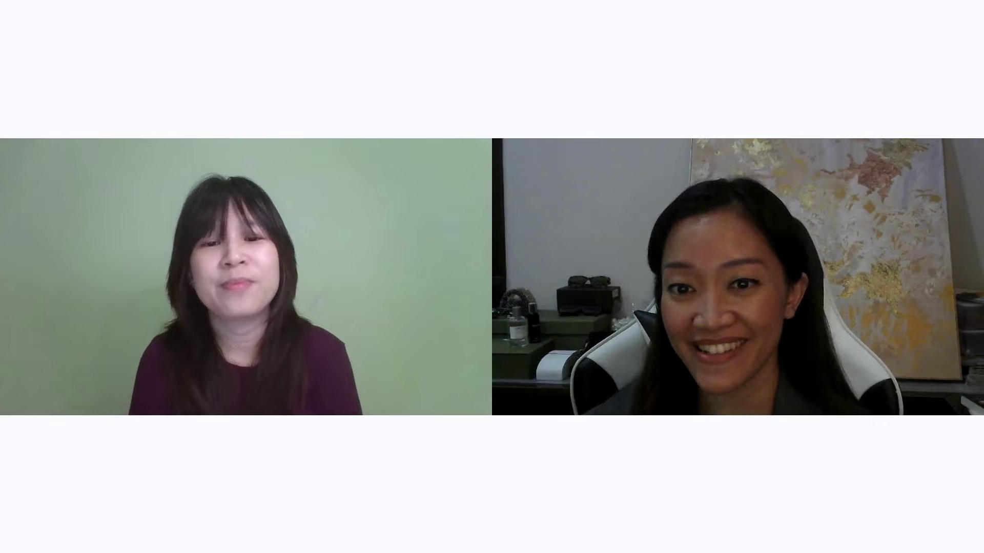